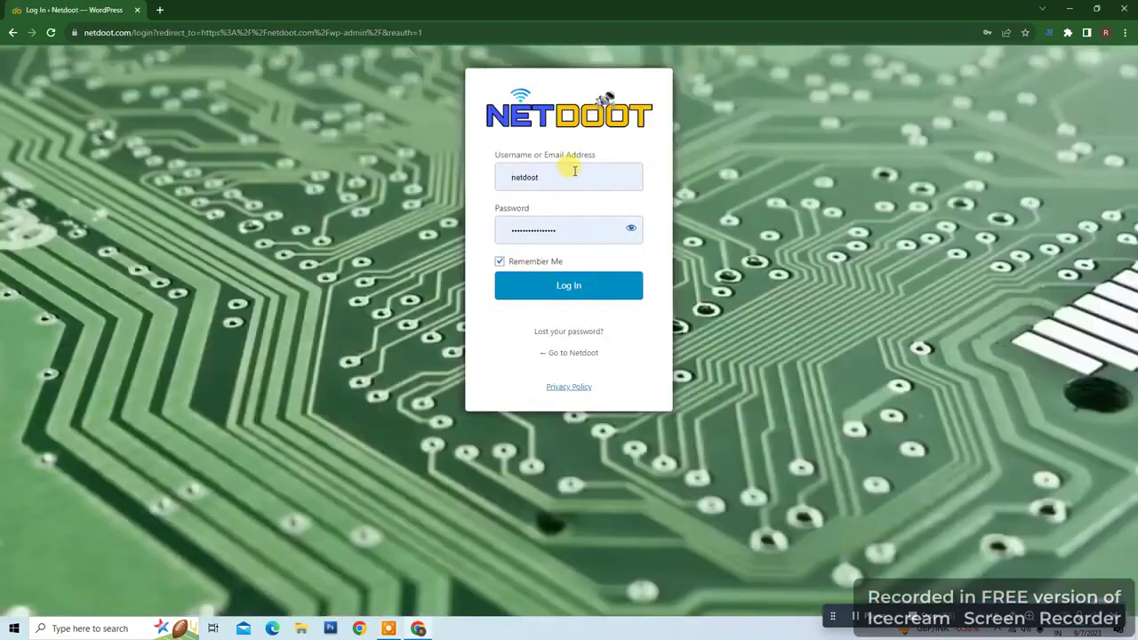
- Log in to the Netdoot admin with the second saved account, filling in its username and password
{"action": "left_click", "coordinate": [574, 170]}
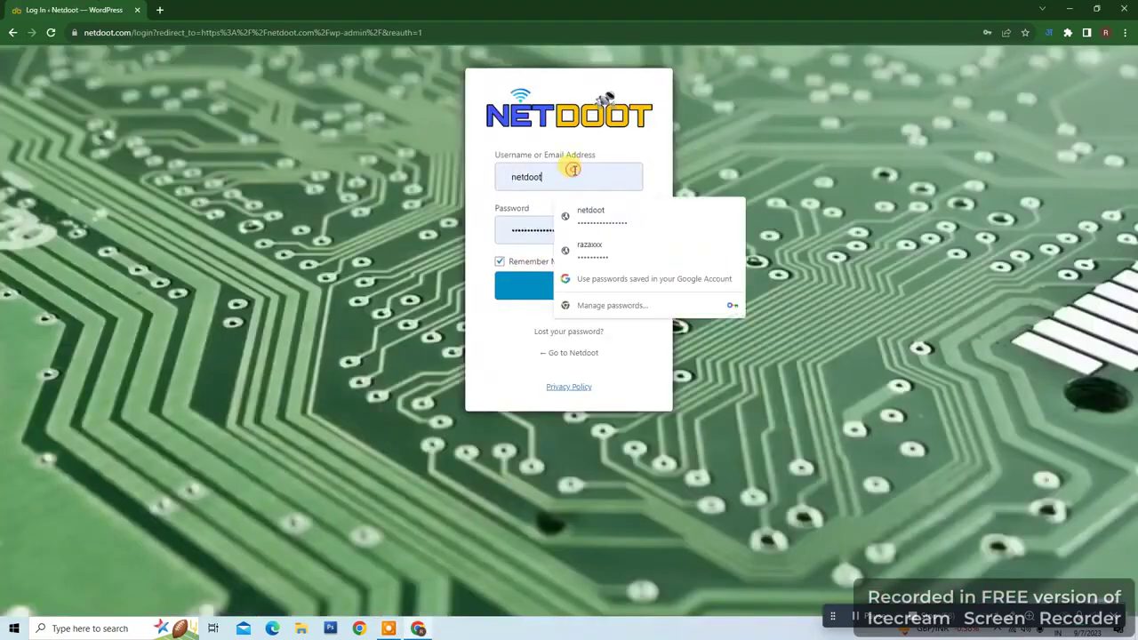
{"action": "left_click", "coordinate": [611, 247]}
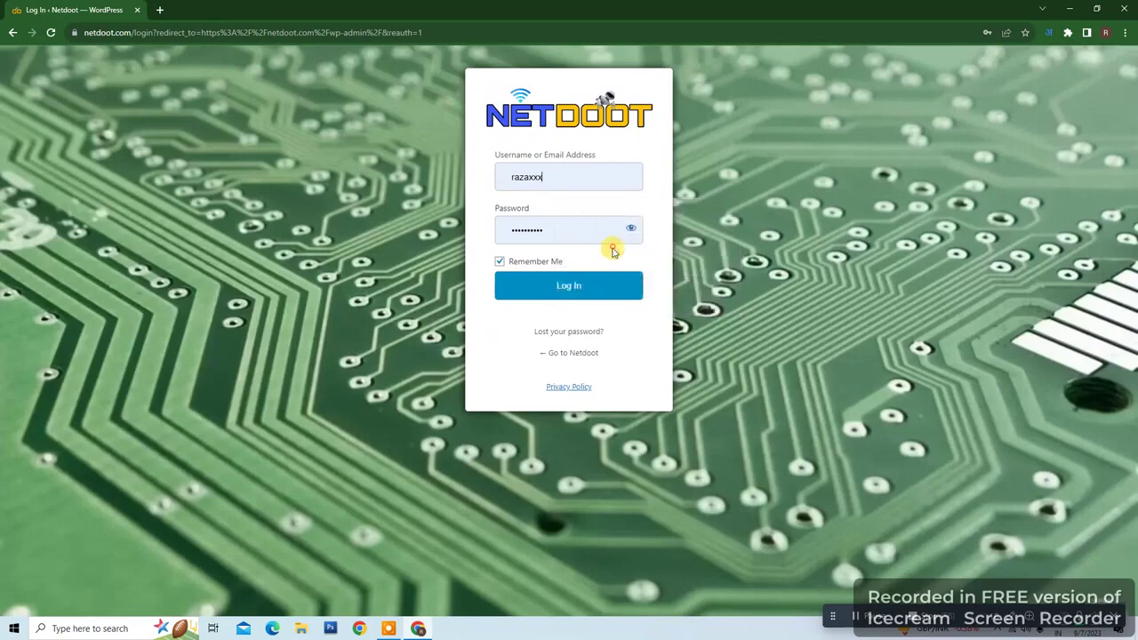
{"action": "left_click", "coordinate": [571, 286]}
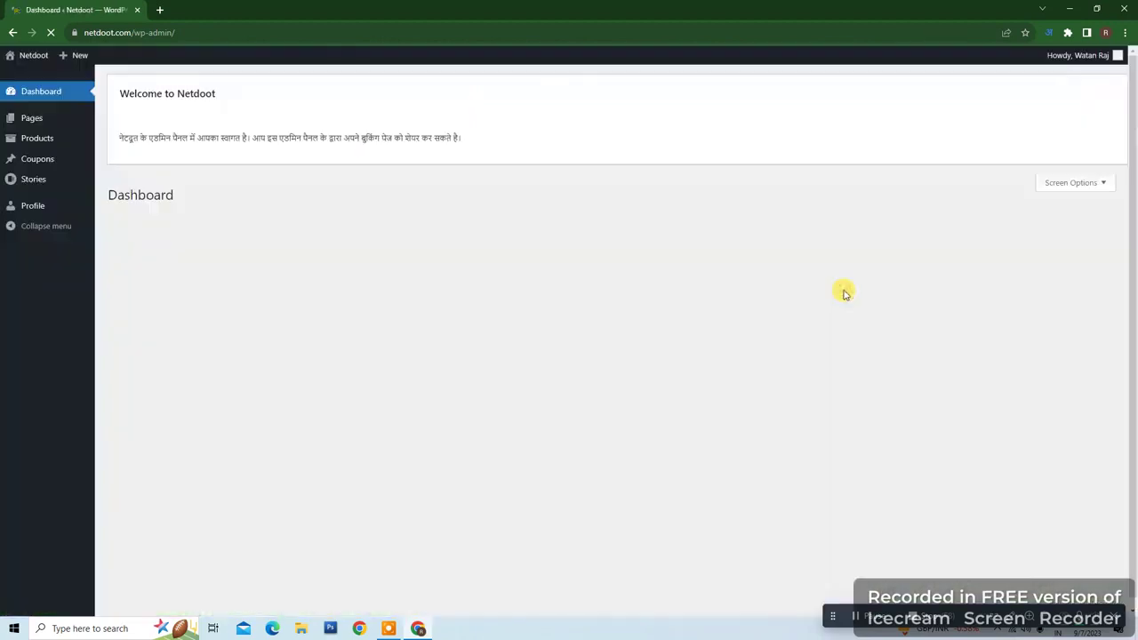
- Open the public Netdoot site in a new browser tab and view its front page
{"action": "mouse_move", "coordinate": [25, 57]}
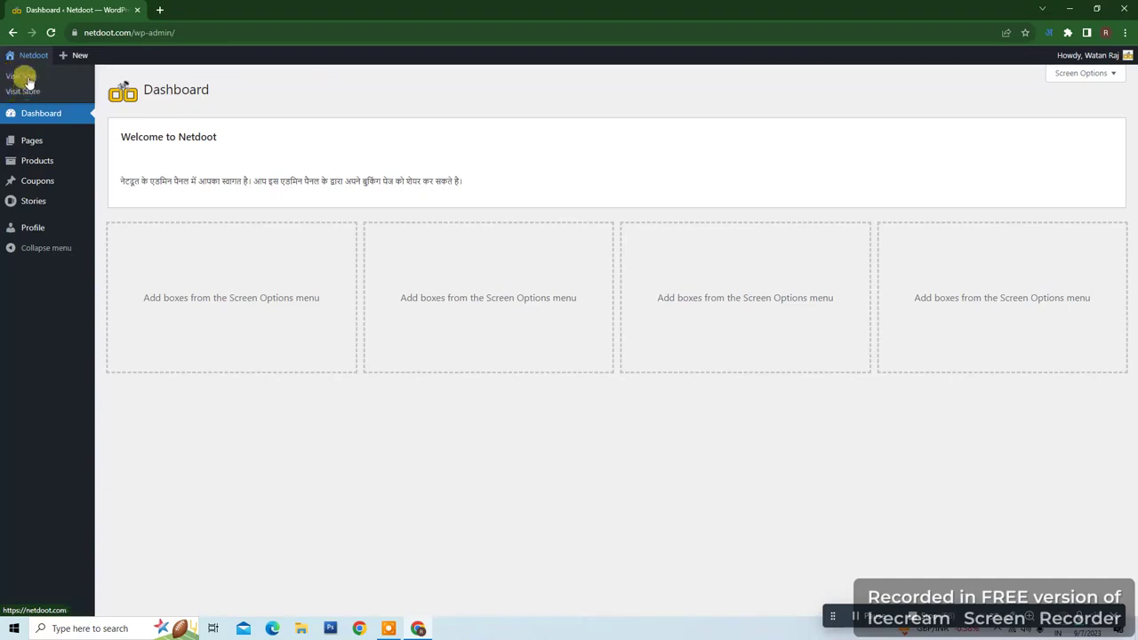
{"action": "right_click", "coordinate": [19, 79]}
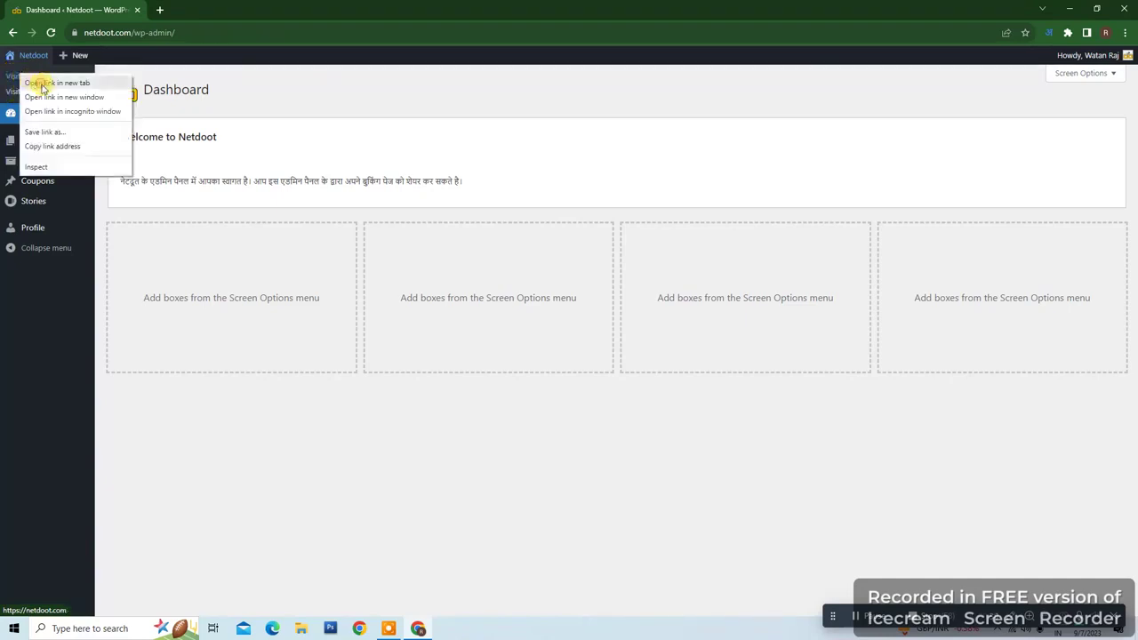
{"action": "left_click", "coordinate": [44, 83]}
{"action": "left_click", "coordinate": [192, 8]}
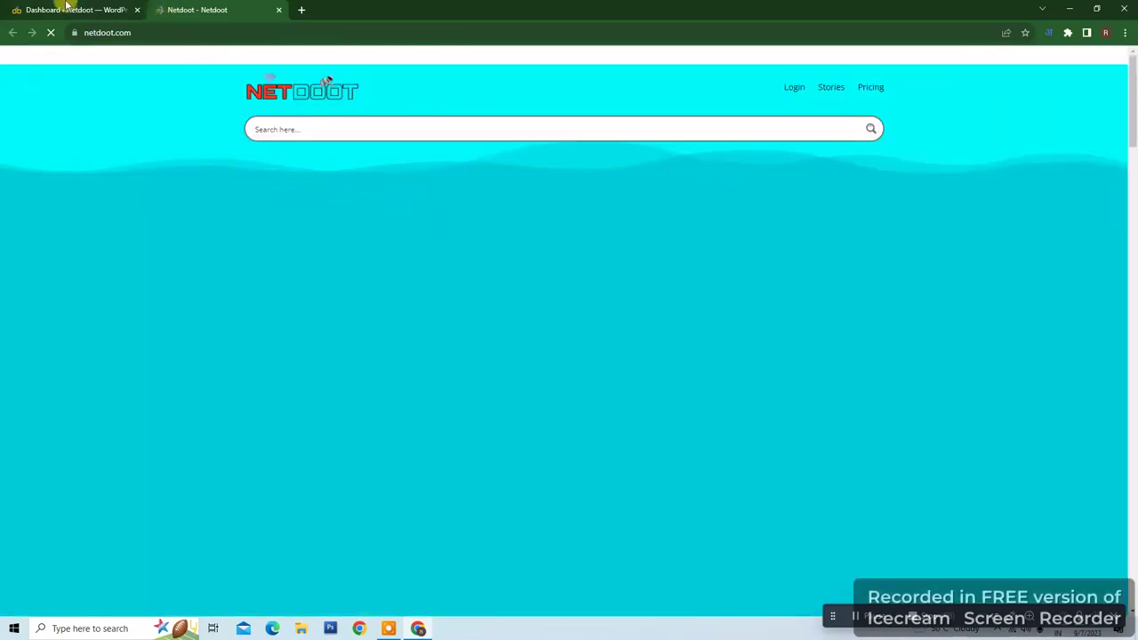
- Open the Netdoot store from the dashboard in a new browser tab and view it alongside the front page
{"action": "left_click", "coordinate": [67, 7]}
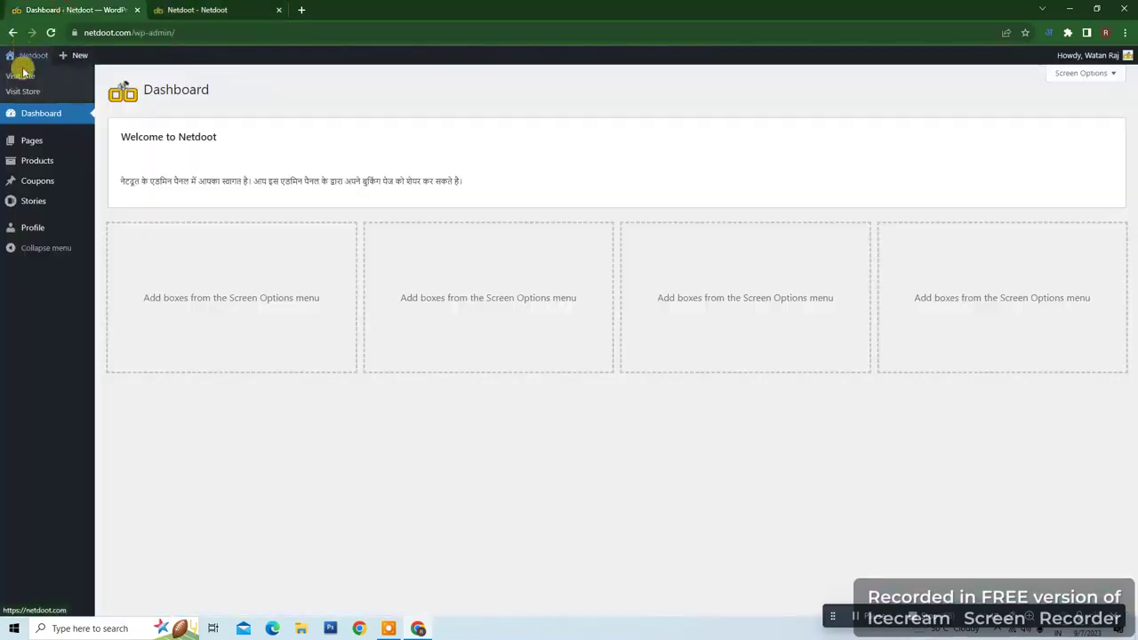
{"action": "right_click", "coordinate": [21, 77]}
{"action": "left_click", "coordinate": [42, 94]}
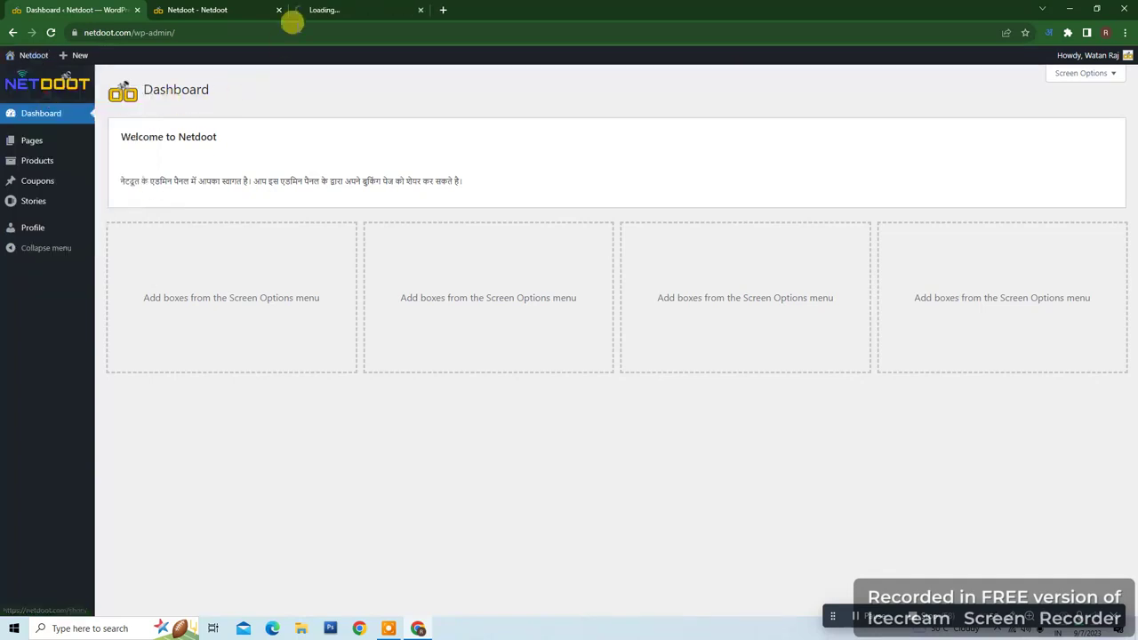
{"action": "left_click", "coordinate": [267, 10]}
{"action": "left_click", "coordinate": [373, 10]}
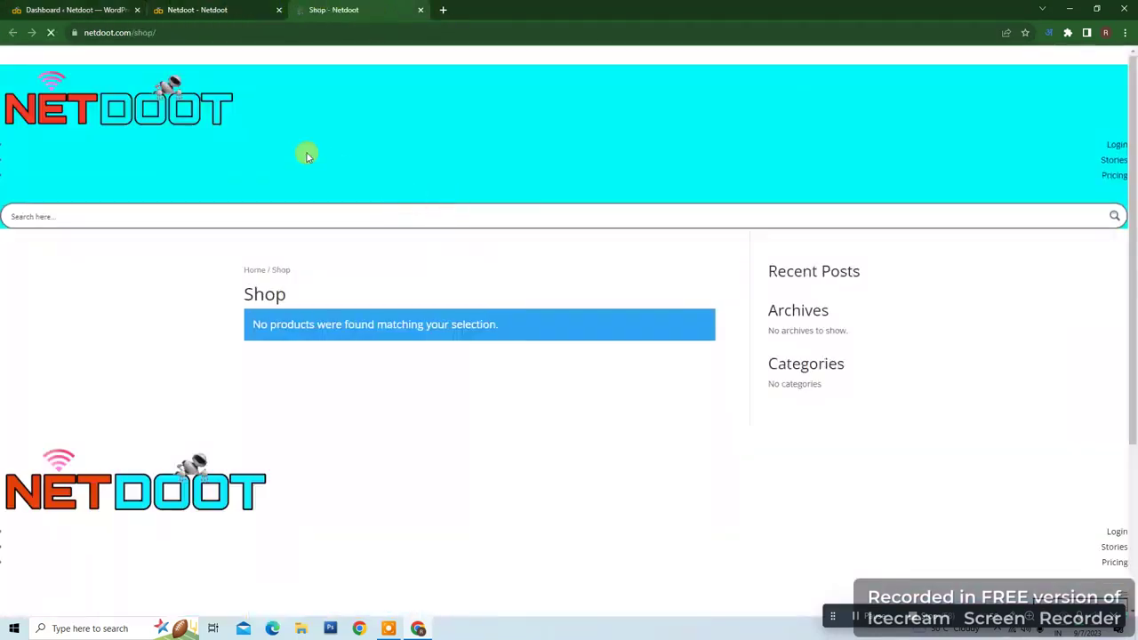
{"action": "left_click", "coordinate": [216, 9]}
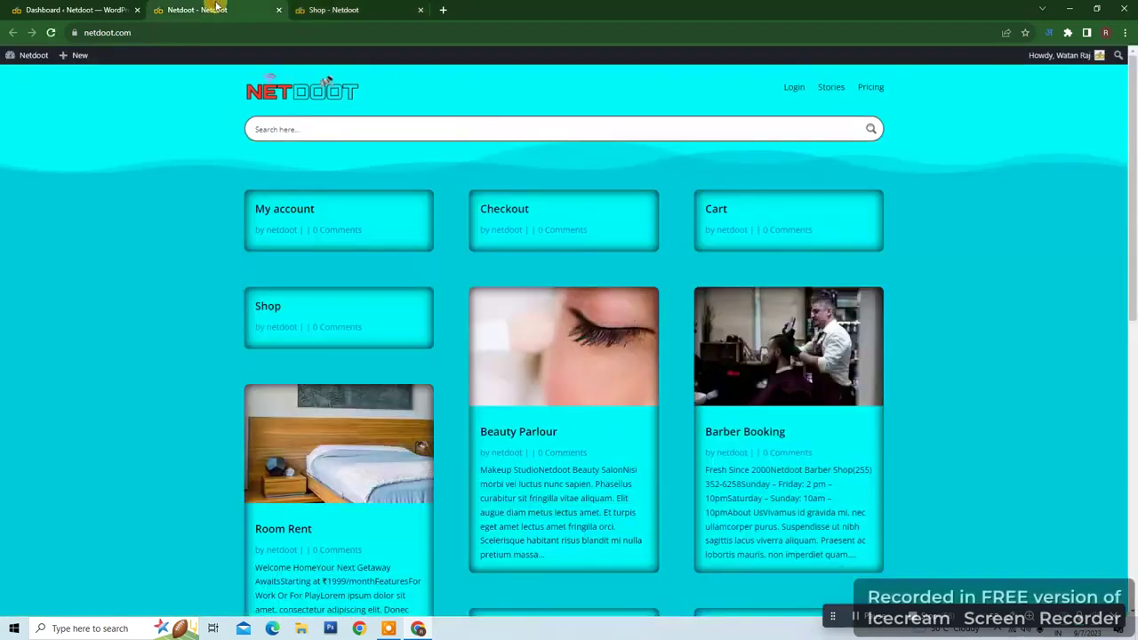
- Look over the types of new content on offer, and open the dashboard logo's link in a new browser tab
{"action": "left_click", "coordinate": [133, 8]}
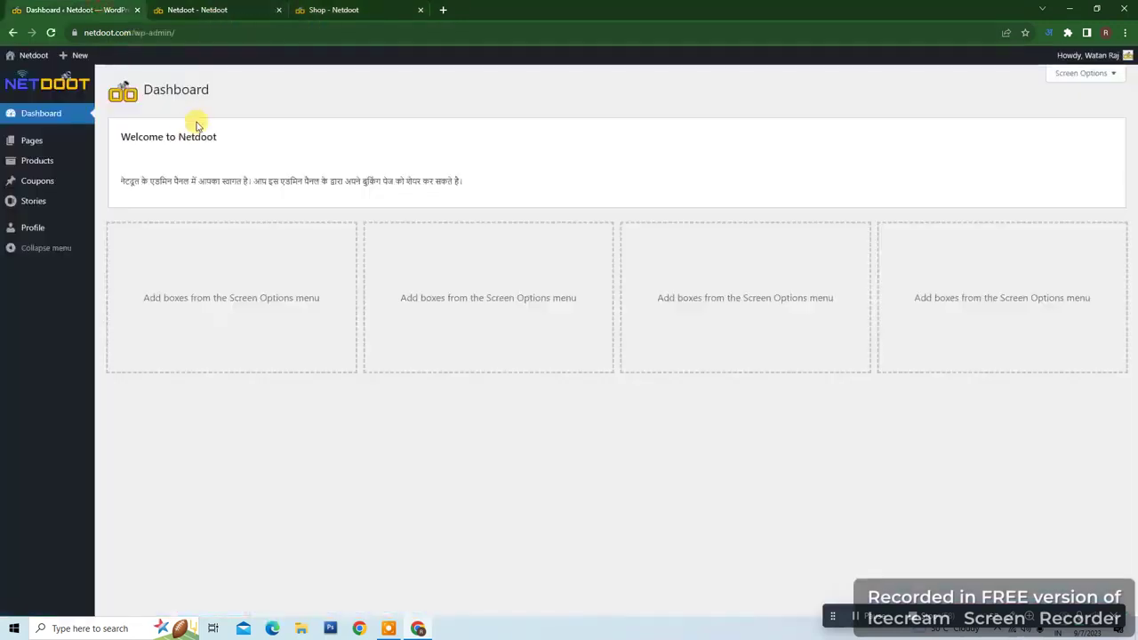
{"action": "mouse_move", "coordinate": [77, 56]}
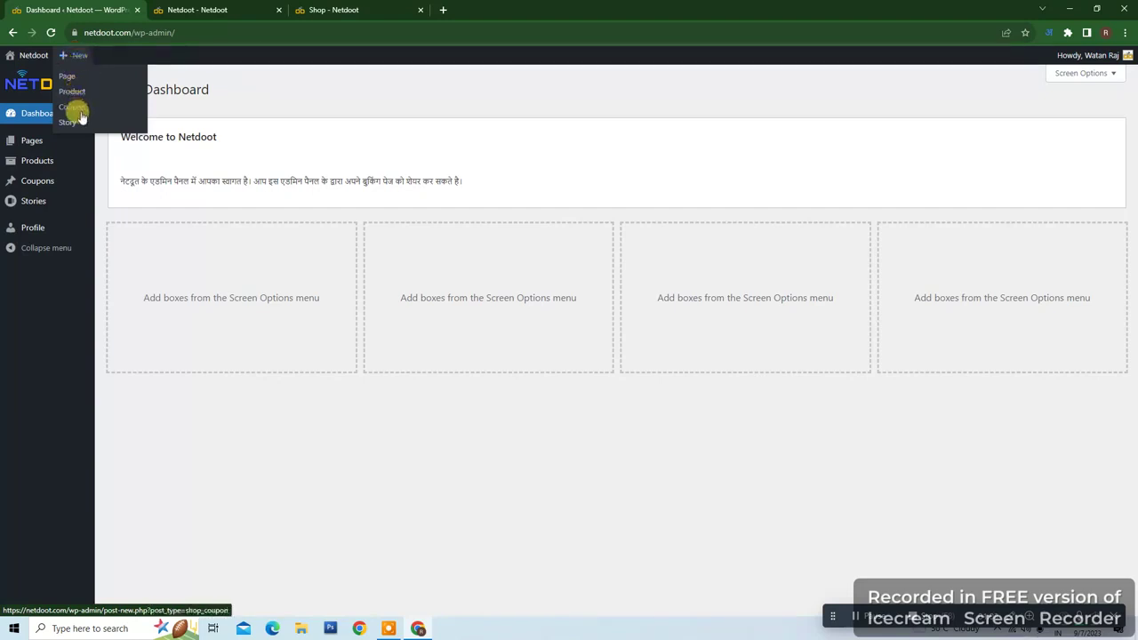
{"action": "right_click", "coordinate": [31, 86]}
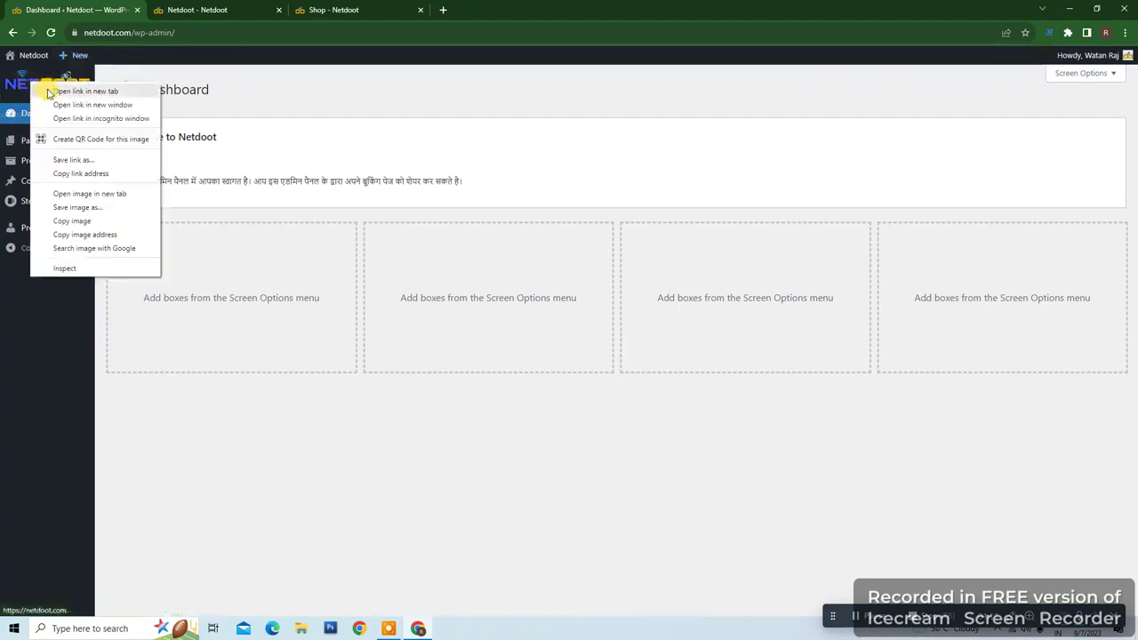
{"action": "left_click", "coordinate": [53, 90]}
{"action": "left_click", "coordinate": [534, 7]}
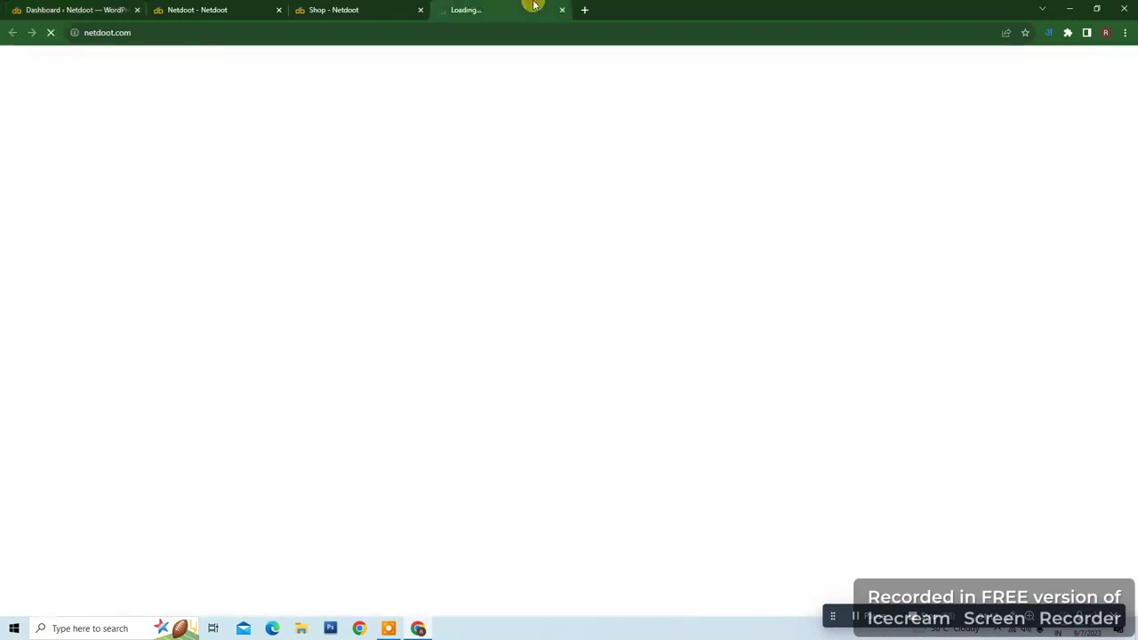
{"action": "left_click", "coordinate": [102, 7]}
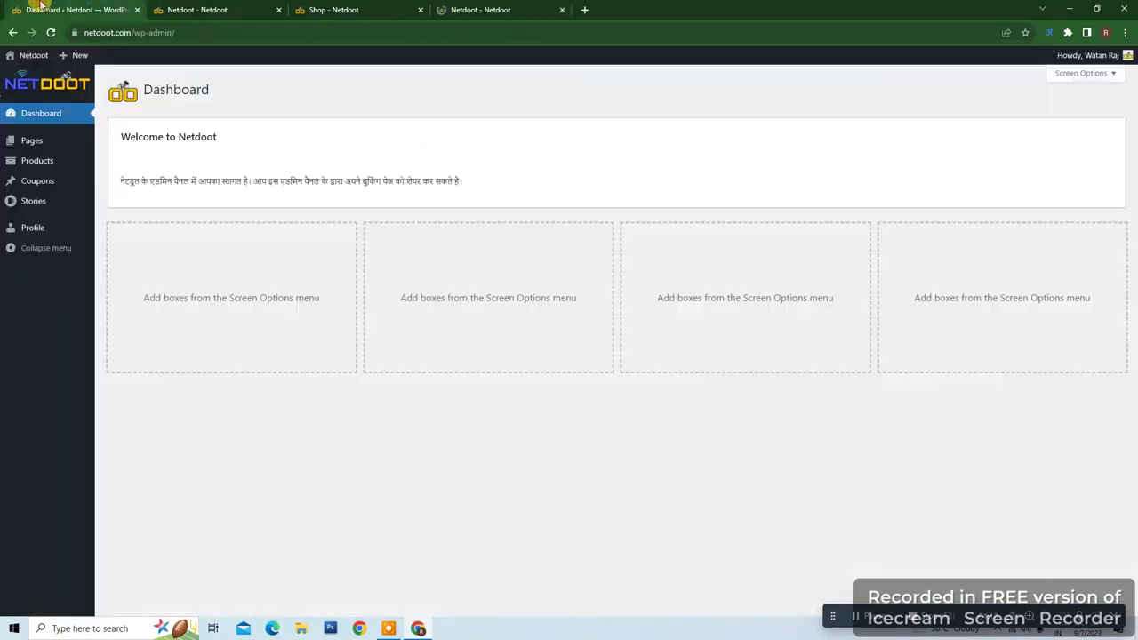
{"action": "left_click", "coordinate": [524, 7]}
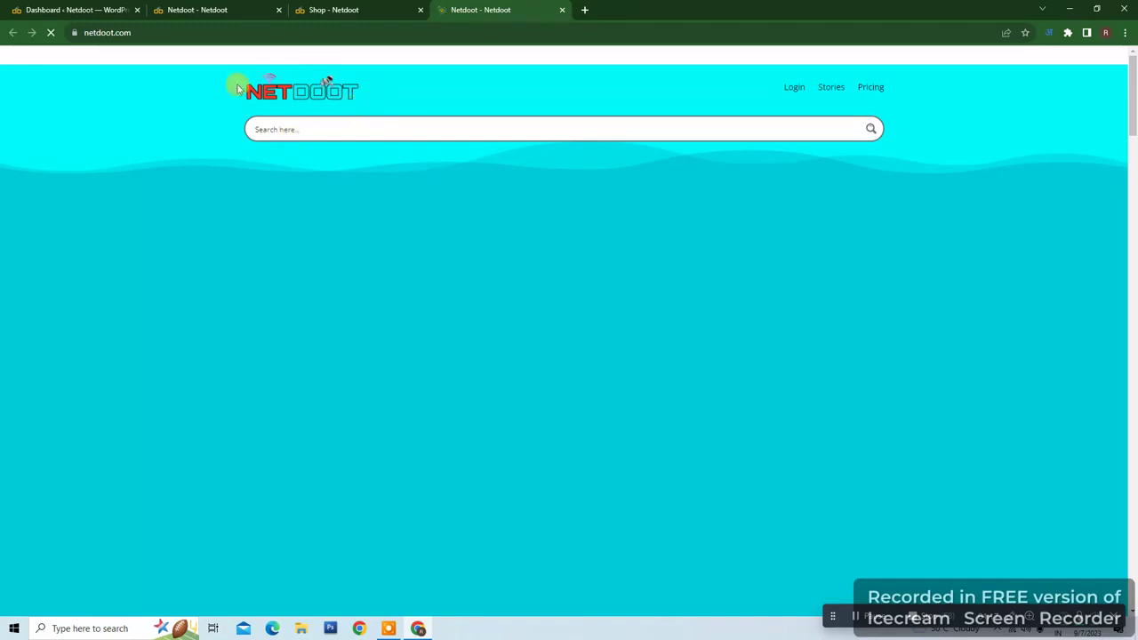
- Open the user profile from the dashboard in a new browser tab, review its settings and close it
{"action": "left_click", "coordinate": [89, 8]}
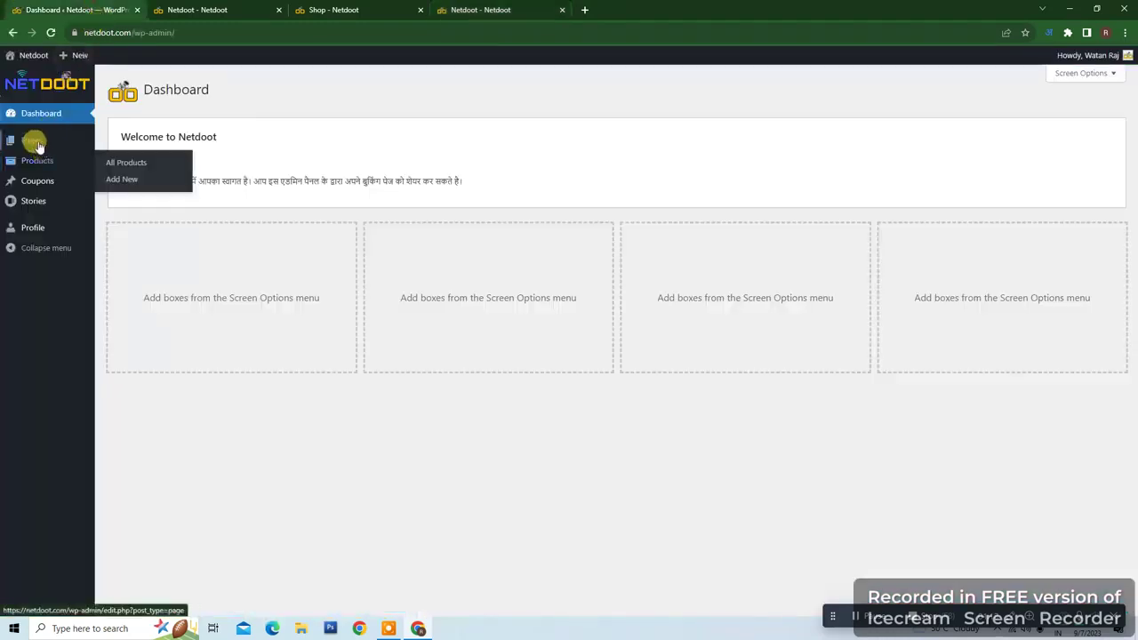
{"action": "mouse_move", "coordinate": [34, 147]}
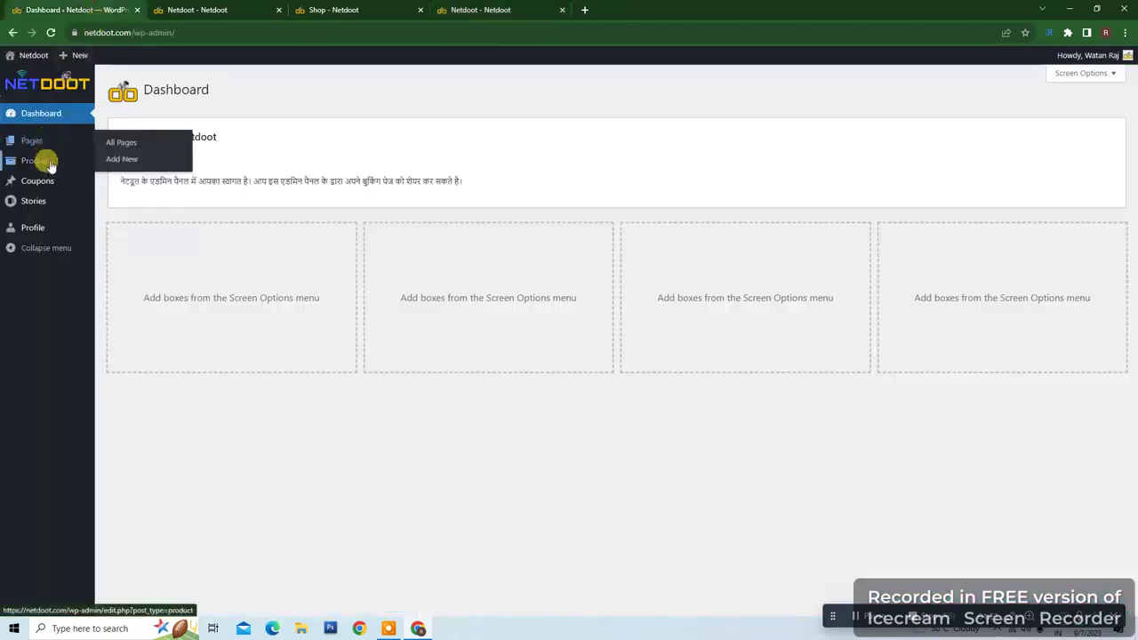
{"action": "mouse_move", "coordinate": [45, 209]}
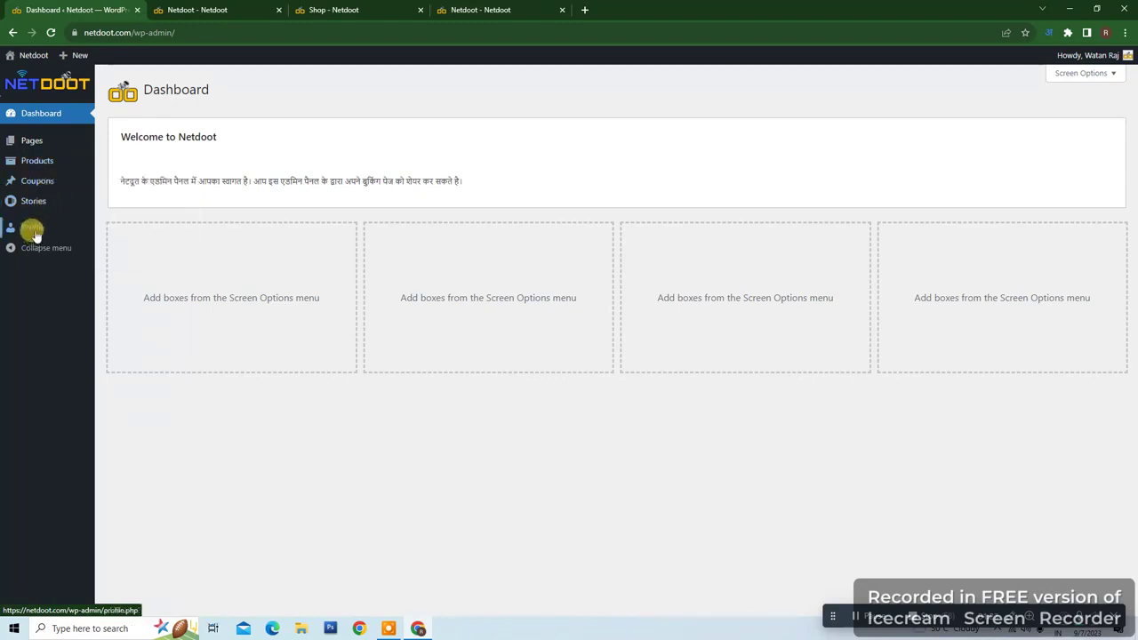
{"action": "right_click", "coordinate": [31, 231]}
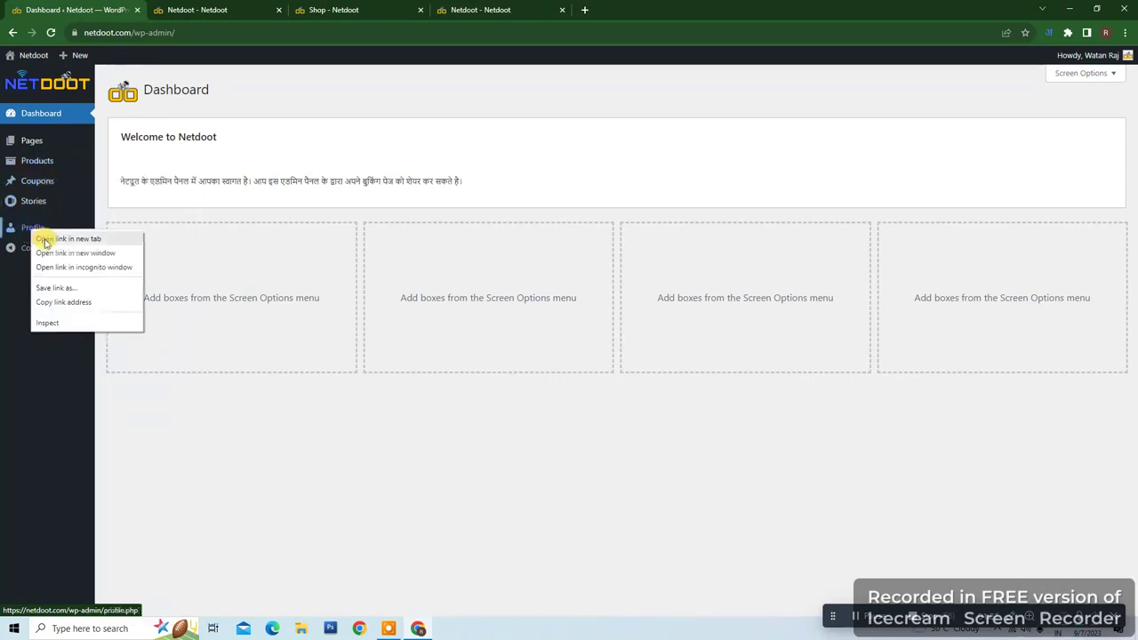
{"action": "left_click", "coordinate": [45, 234]}
{"action": "left_click", "coordinate": [631, 11]}
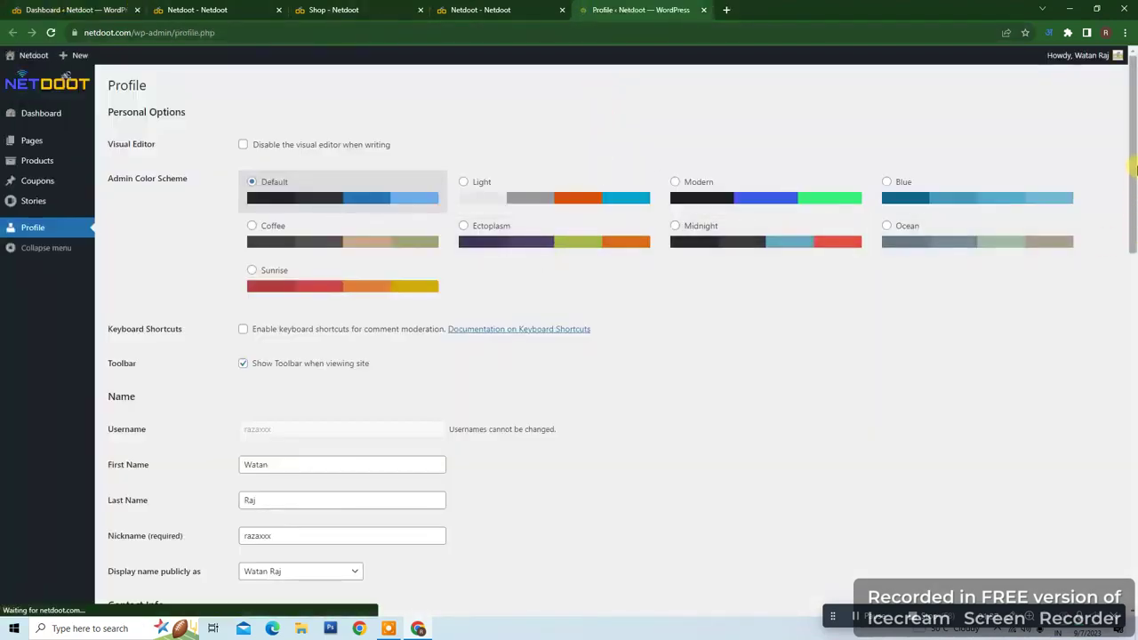
{"action": "left_click_drag", "start_coordinate": [1132, 170], "coordinate": [1134, 455]}
{"action": "scroll", "coordinate": [1040, 294], "scroll_direction": "up", "scroll_amount": 15}
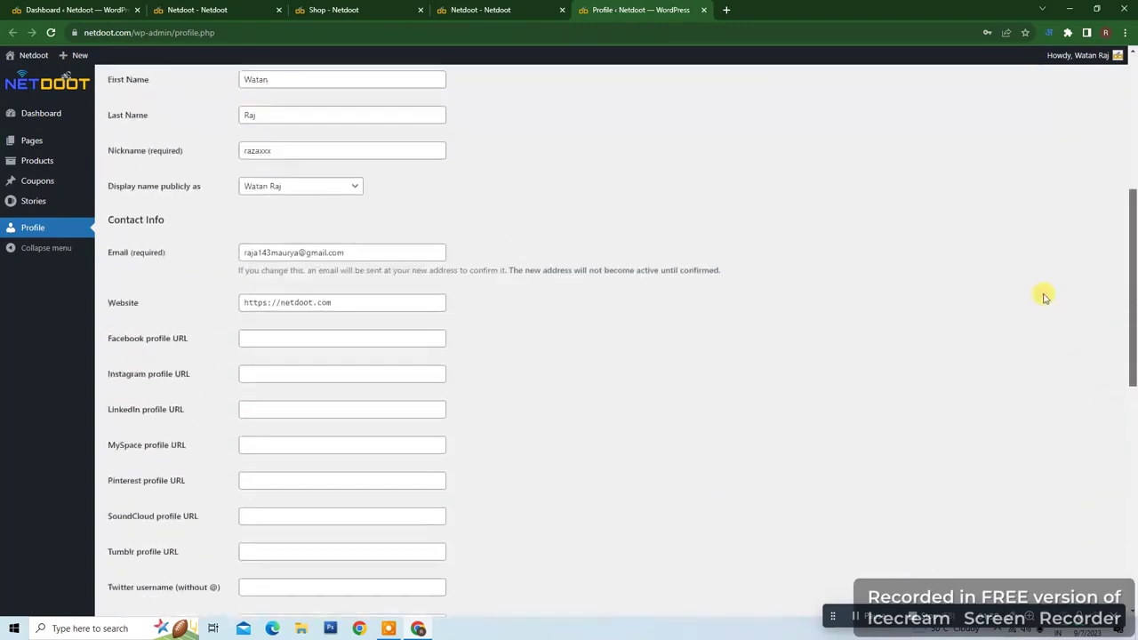
{"action": "left_click", "coordinate": [703, 10]}
- Open the list of all pages from the dashboard in a new browser tab and view it
{"action": "left_click", "coordinate": [67, 9]}
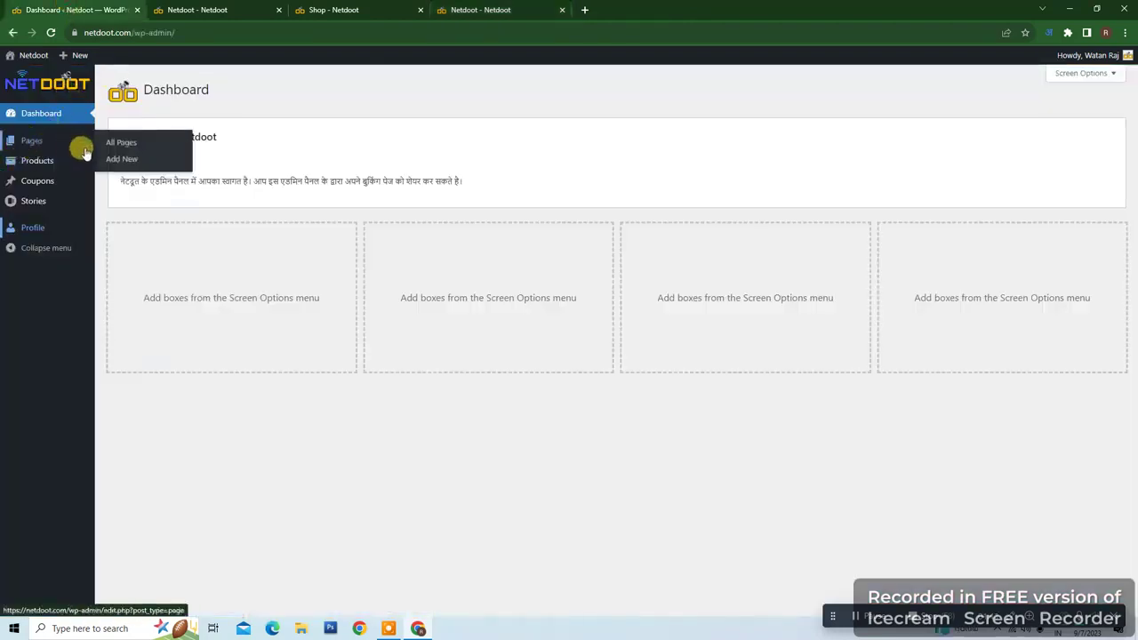
{"action": "right_click", "coordinate": [109, 145]}
{"action": "left_click", "coordinate": [124, 149]}
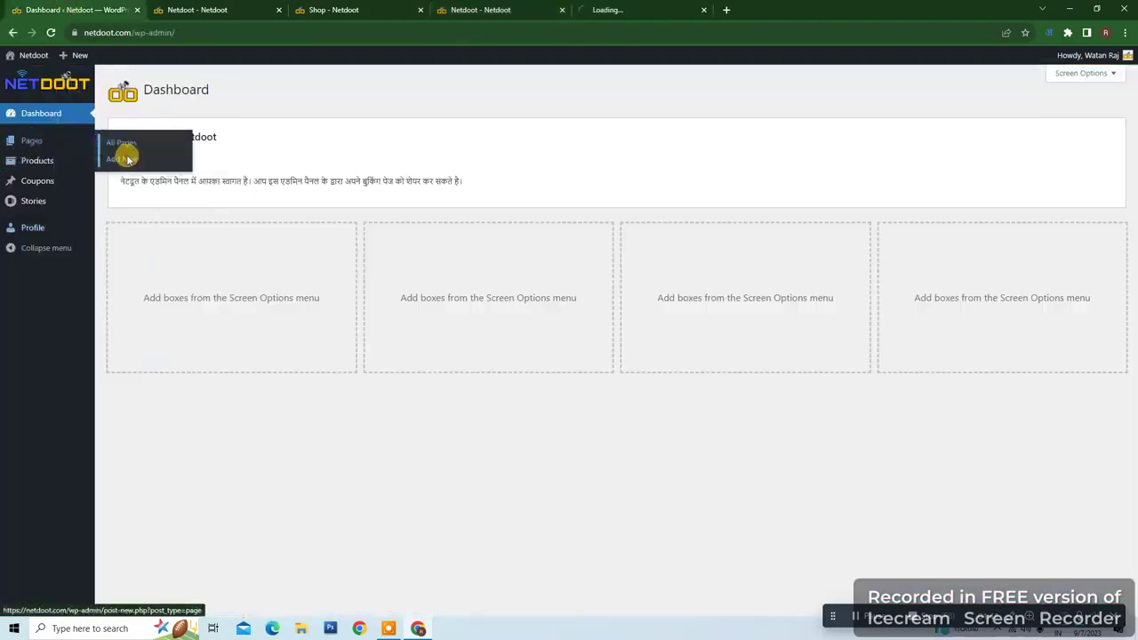
{"action": "left_click", "coordinate": [646, 7]}
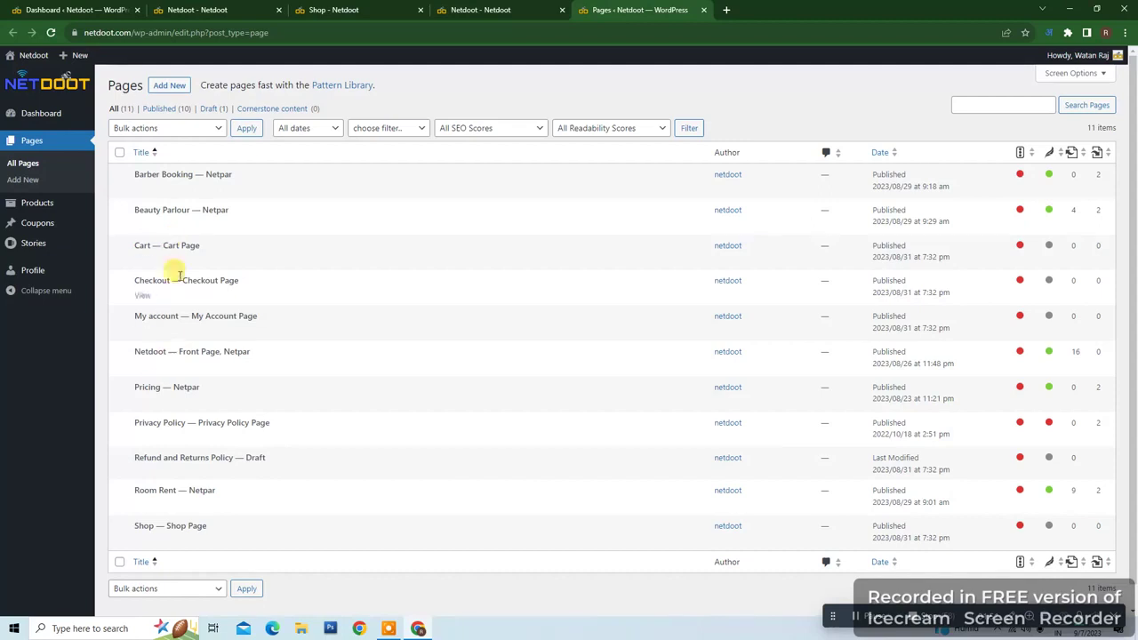
- Open the editor for a new page from the dashboard in a new browser tab and view it
{"action": "left_click", "coordinate": [65, 9]}
{"action": "mouse_move", "coordinate": [31, 142]}
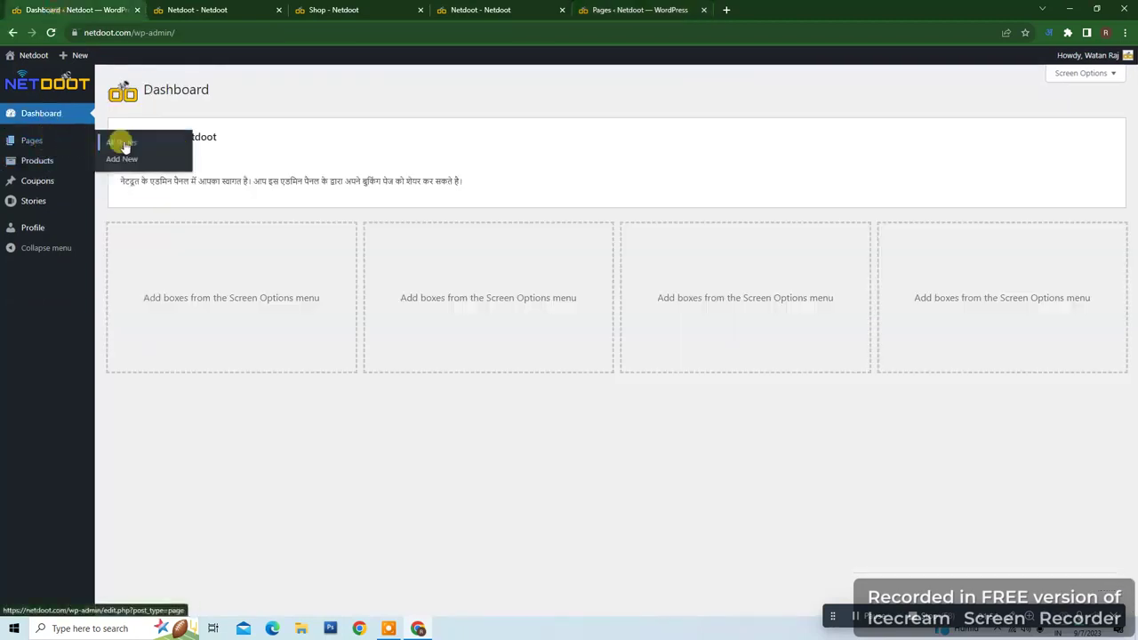
{"action": "right_click", "coordinate": [121, 158]}
{"action": "left_click", "coordinate": [147, 168]}
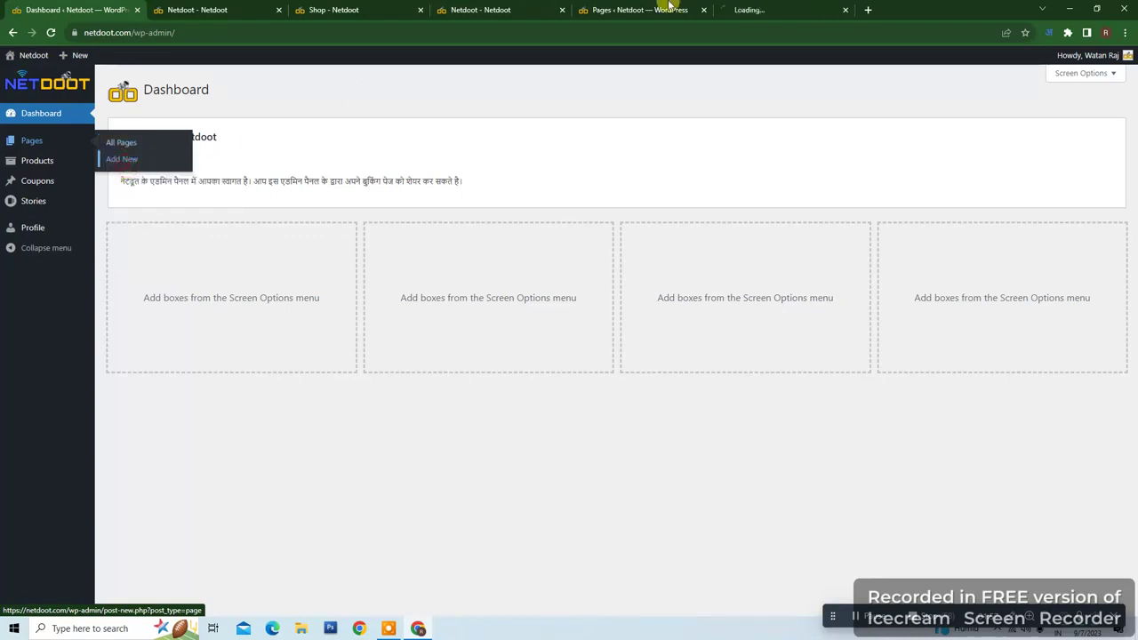
{"action": "left_click", "coordinate": [811, 7]}
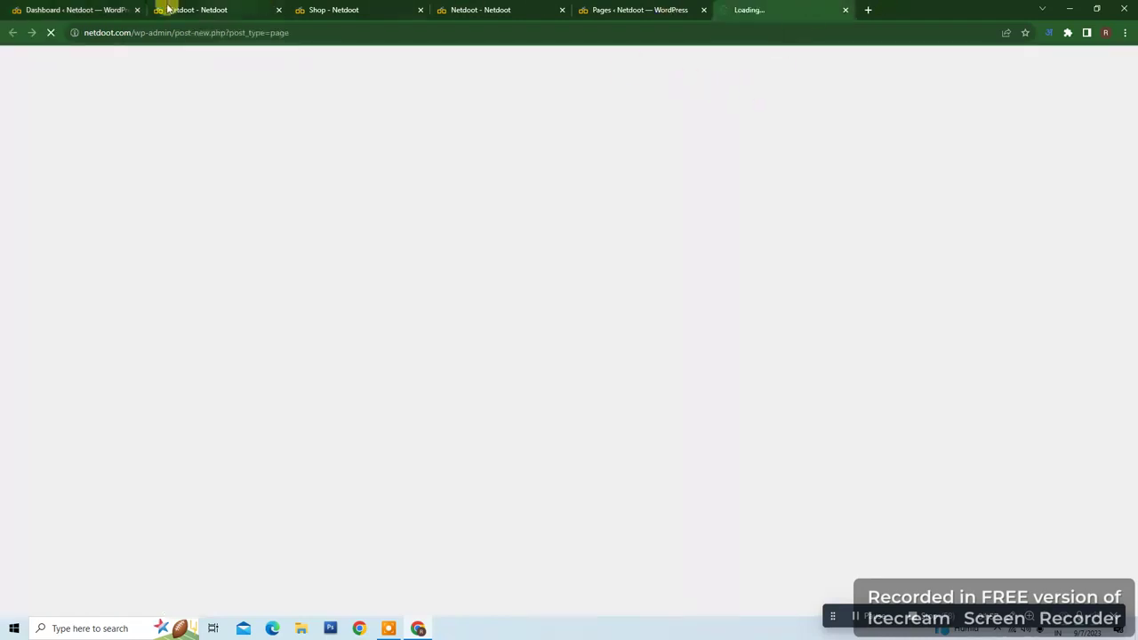
- Start a new product from the dashboard and name it Tea Shop
{"action": "left_click", "coordinate": [67, 9]}
{"action": "mouse_move", "coordinate": [36, 159]}
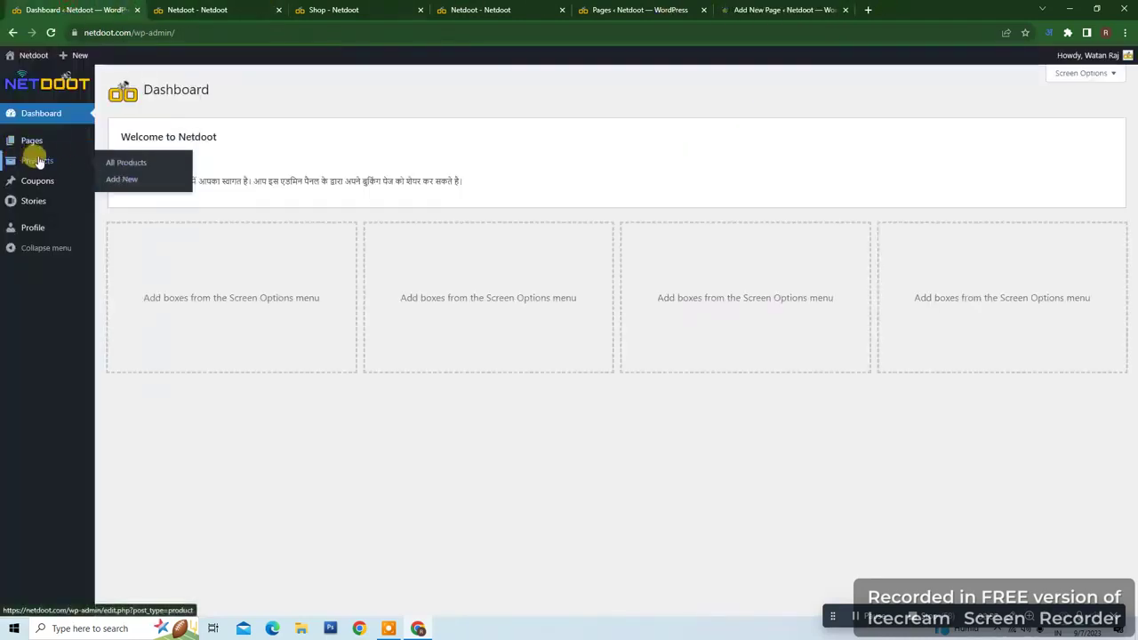
{"action": "left_click", "coordinate": [119, 184]}
{"action": "left_click", "coordinate": [121, 183]}
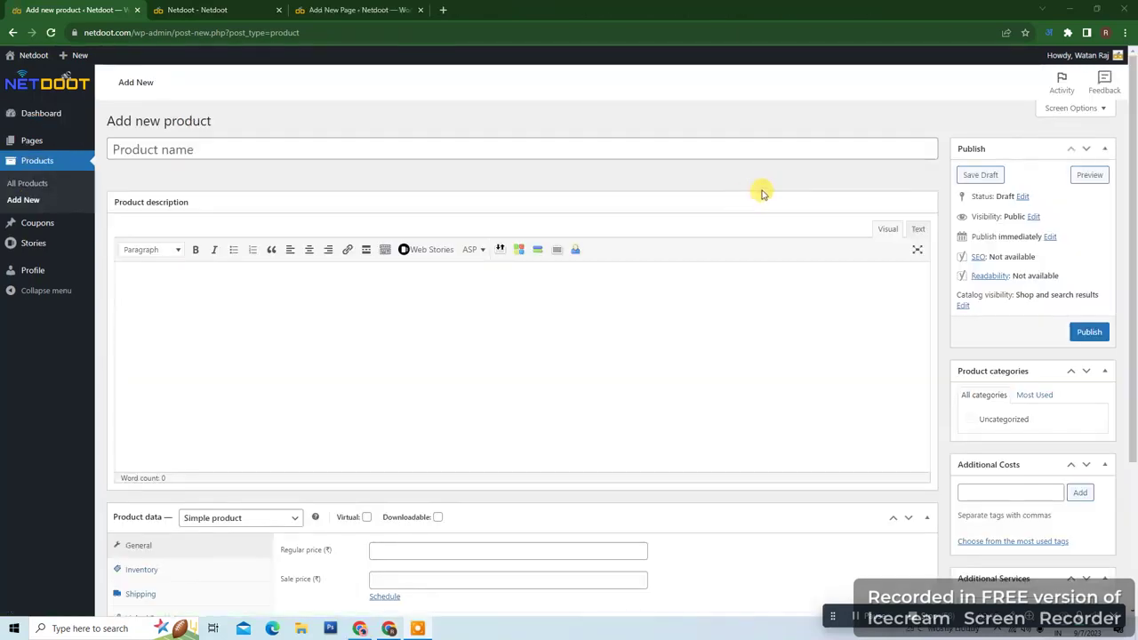
{"action": "left_click", "coordinate": [501, 146]}
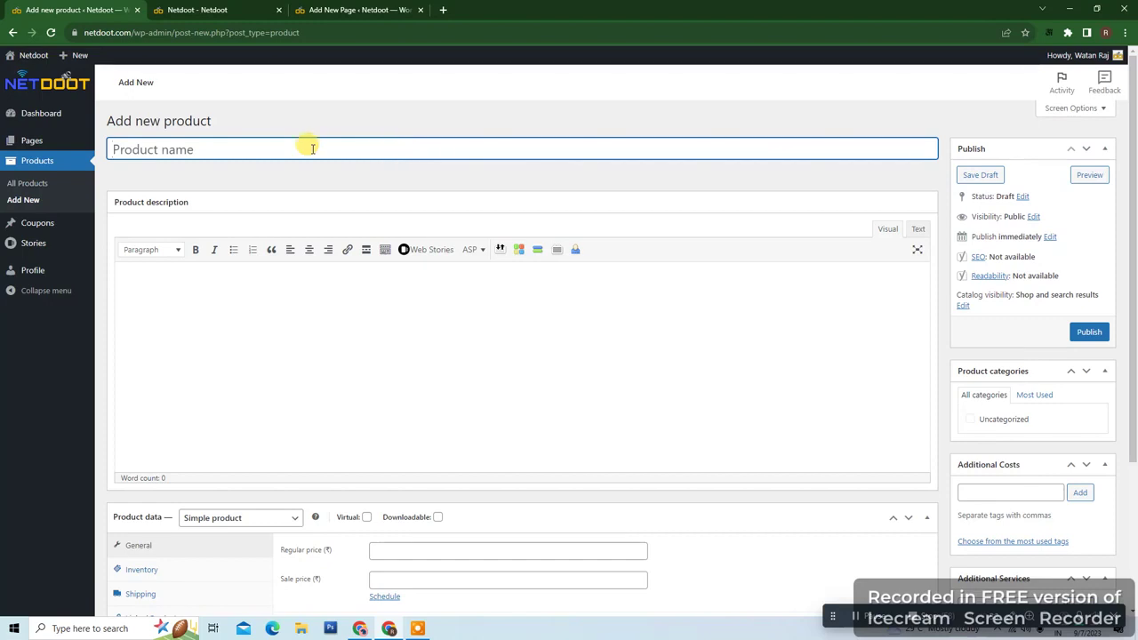
{"action": "type", "text": "Tea Shop"}
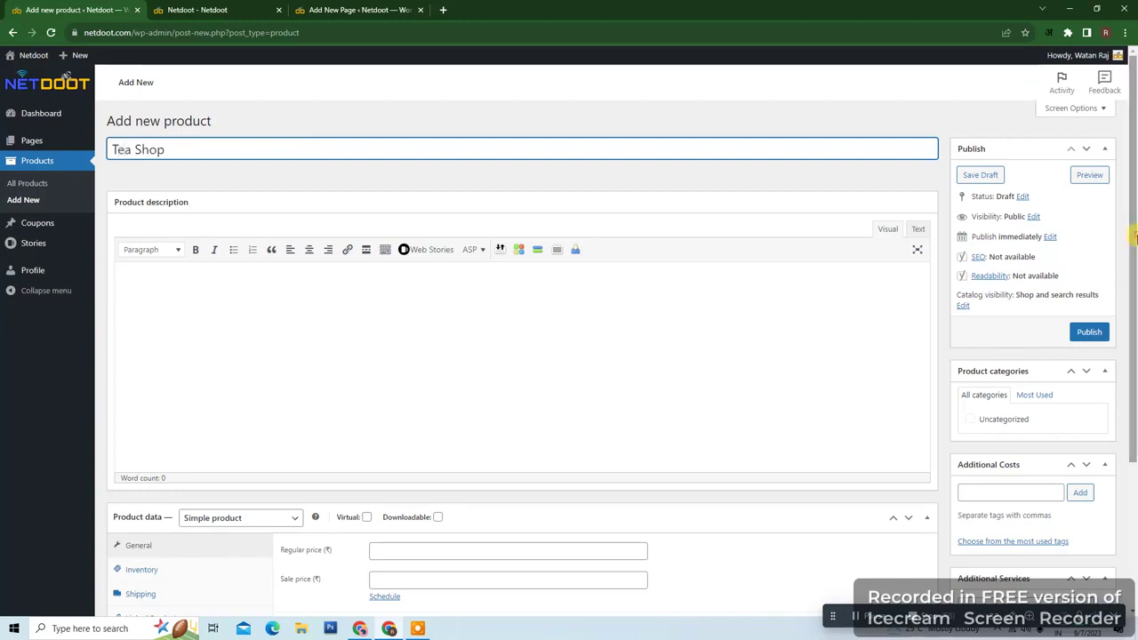
- Set the product type to Booking product in the product data
{"action": "scroll", "coordinate": [1042, 289], "scroll_direction": "down", "scroll_amount": 2}
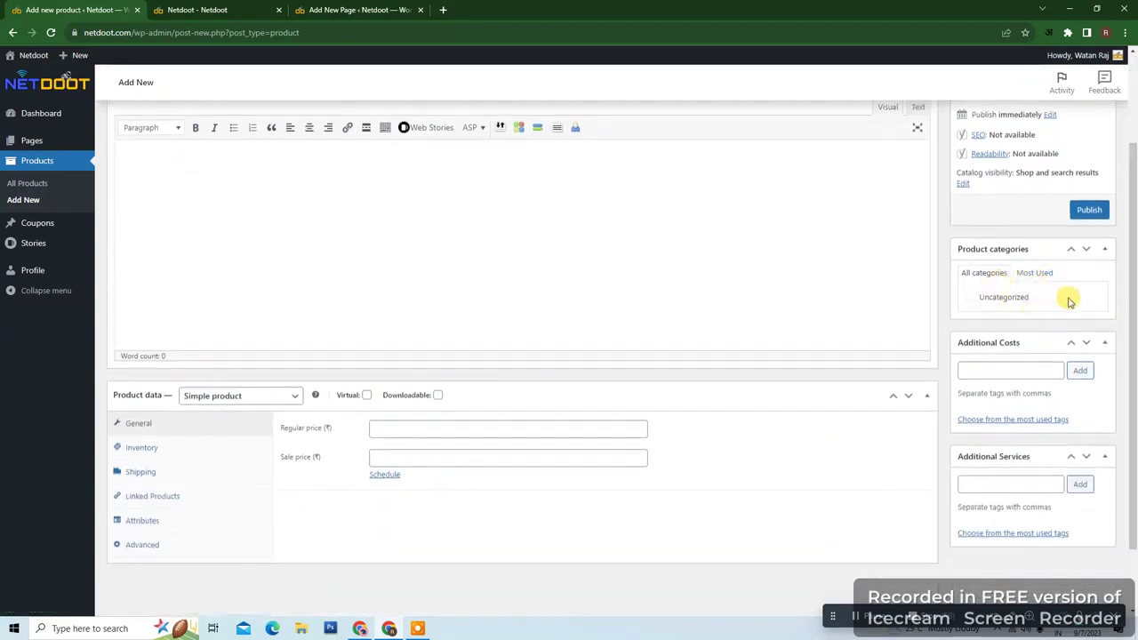
{"action": "left_click", "coordinate": [270, 397]}
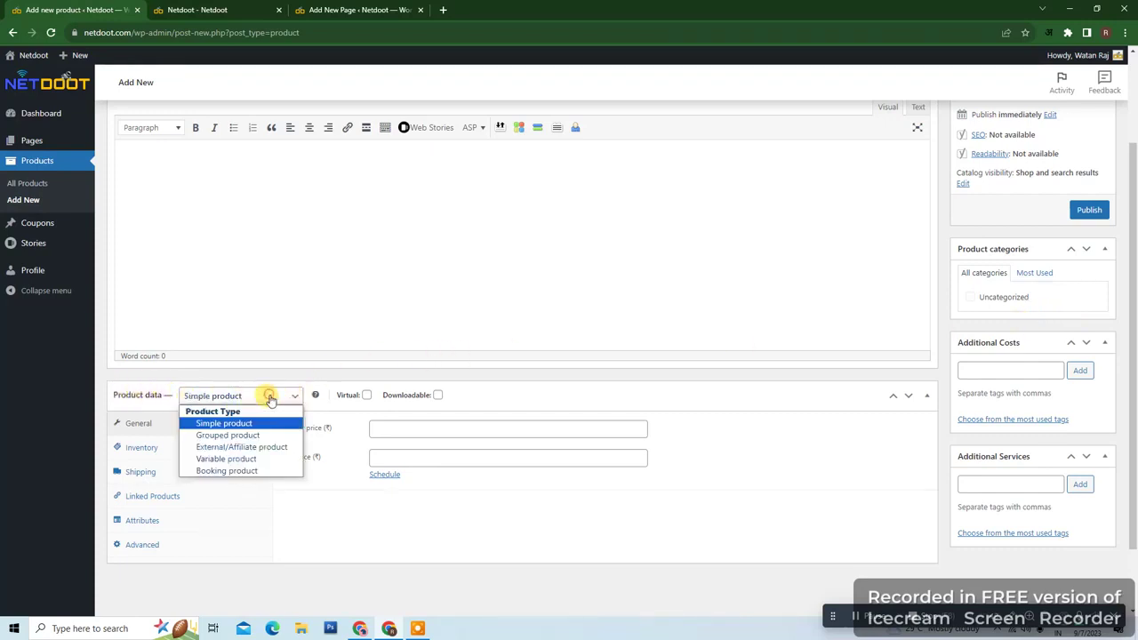
{"action": "left_click", "coordinate": [233, 472]}
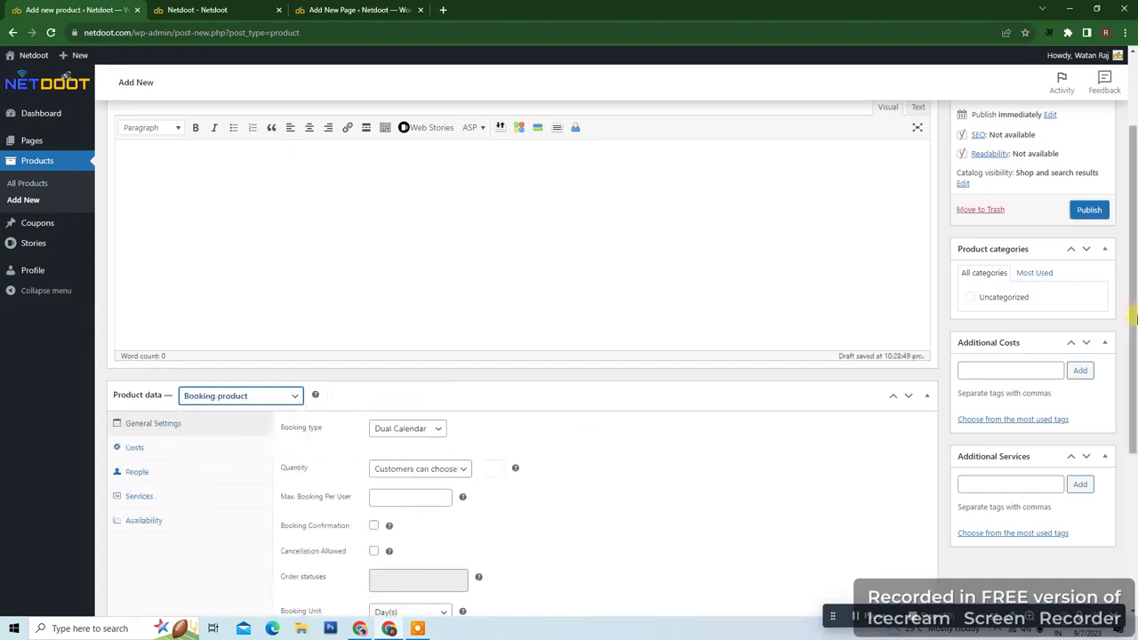
- Keep the booking type as Dual Calendar and set the quantity to a fixed unit of 20
{"action": "scroll", "coordinate": [1133, 348], "scroll_direction": "down", "scroll_amount": 1}
{"action": "scroll", "coordinate": [1133, 348], "scroll_direction": "down", "scroll_amount": 2}
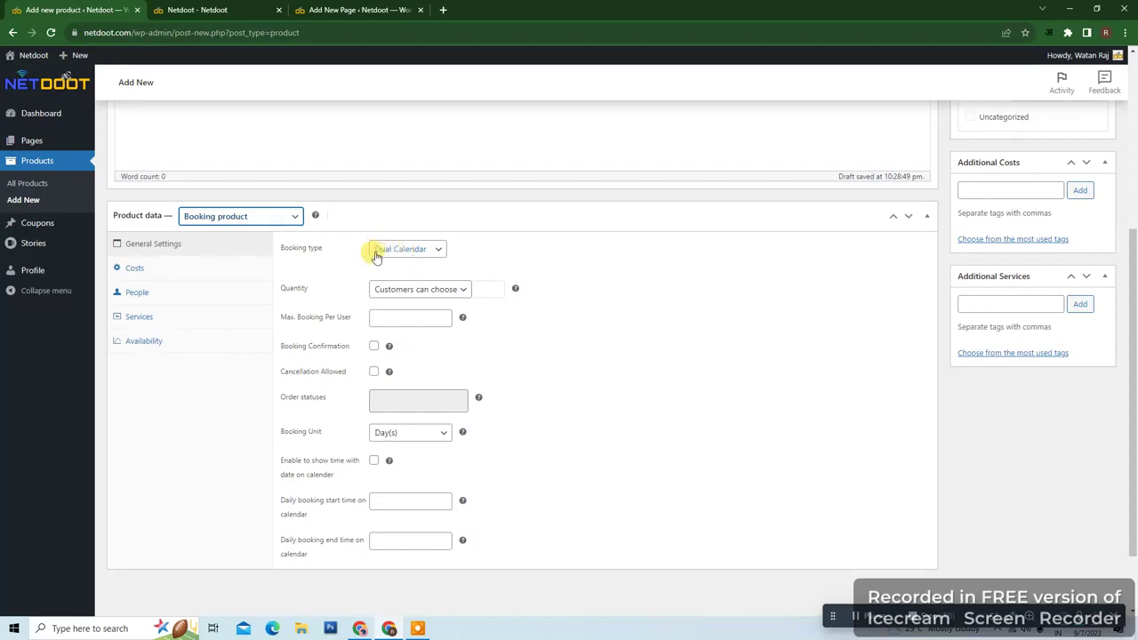
{"action": "left_click", "coordinate": [436, 249]}
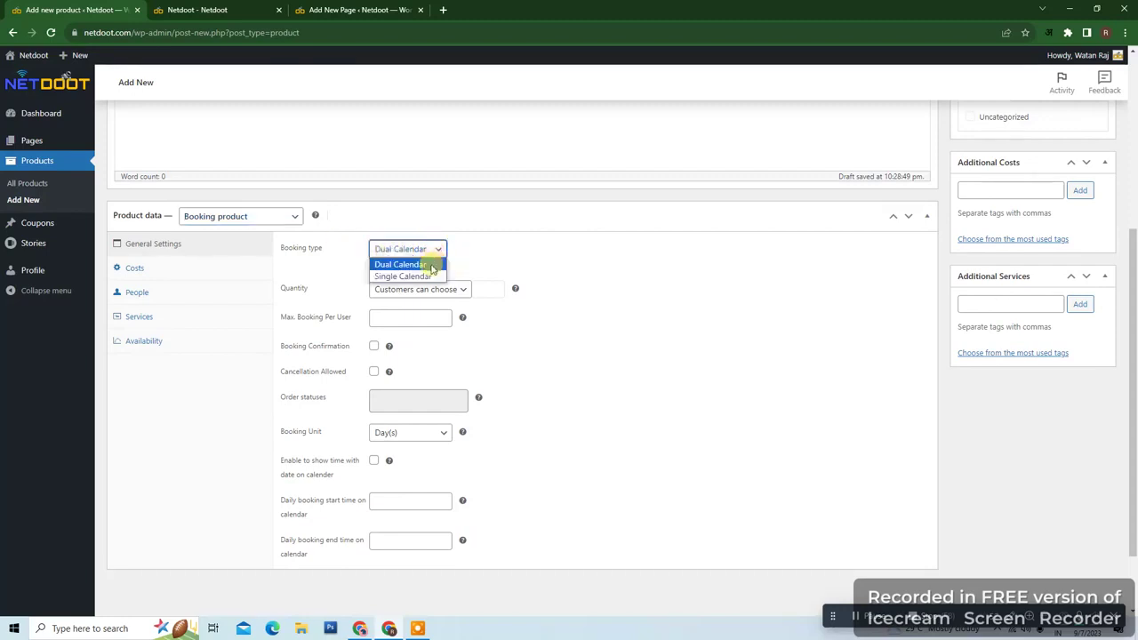
{"action": "left_click", "coordinate": [476, 264]}
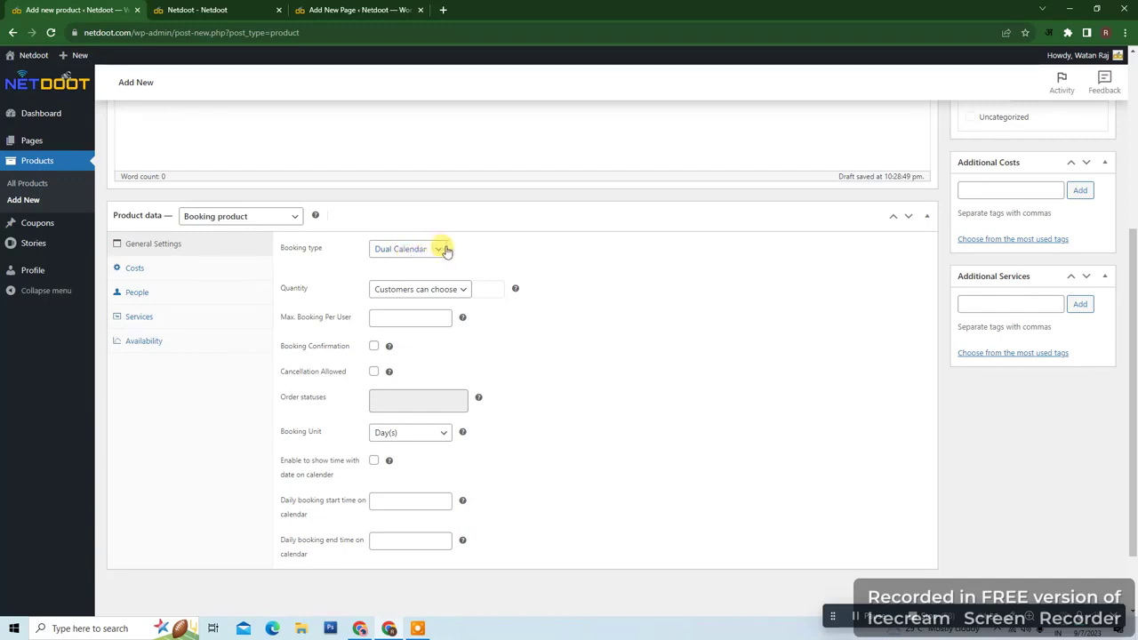
{"action": "left_click", "coordinate": [449, 291]}
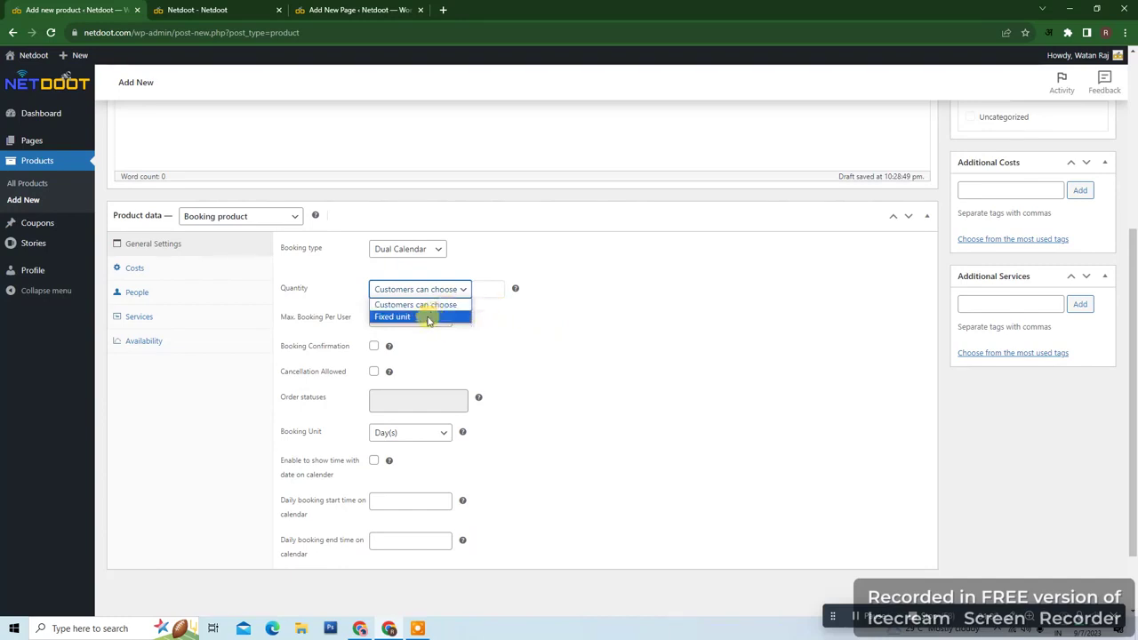
{"action": "left_click", "coordinate": [428, 317]}
{"action": "left_click", "coordinate": [487, 290]}
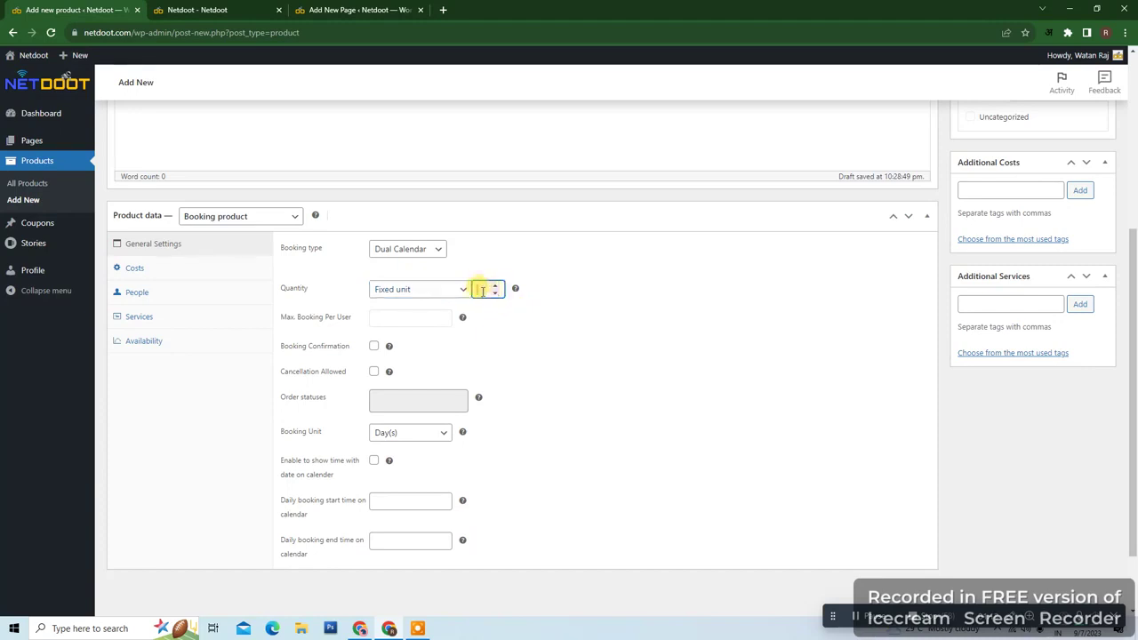
{"action": "type", "text": "20"}
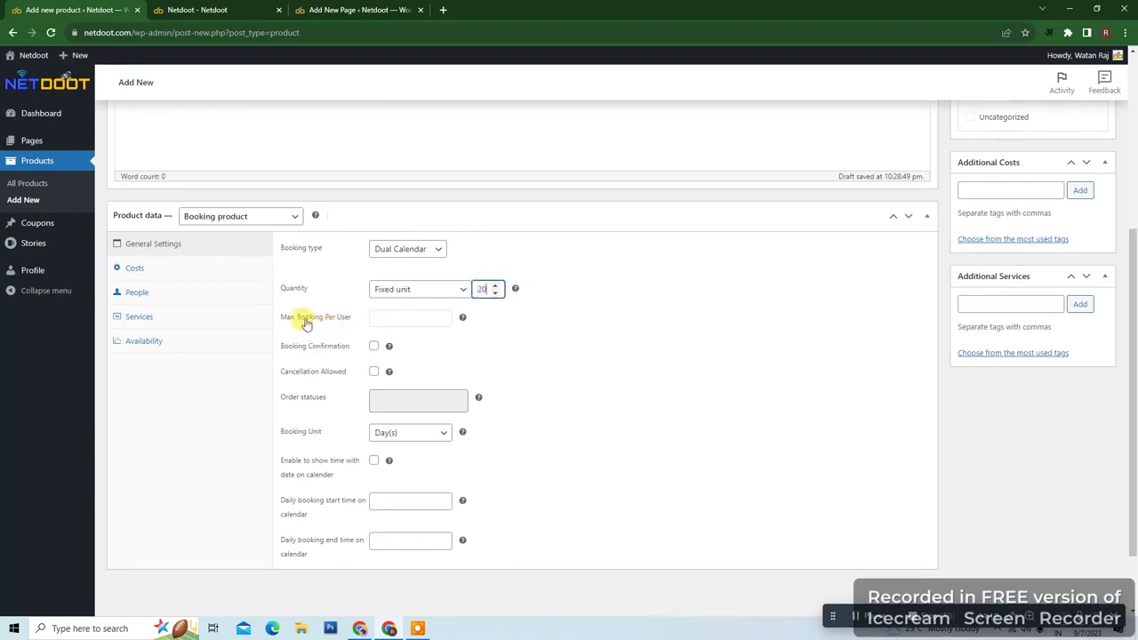
- Require booking confirmation without allowing cancellation, and keep Day(s) as the booking unit
{"action": "left_click", "coordinate": [391, 323]}
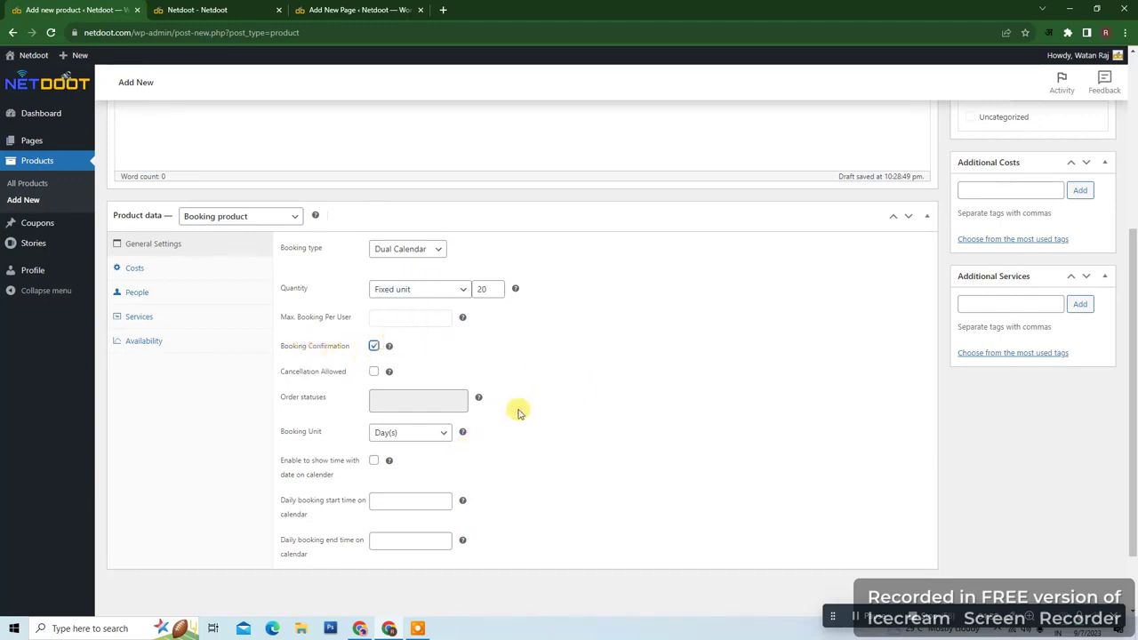
{"action": "left_click", "coordinate": [374, 372]}
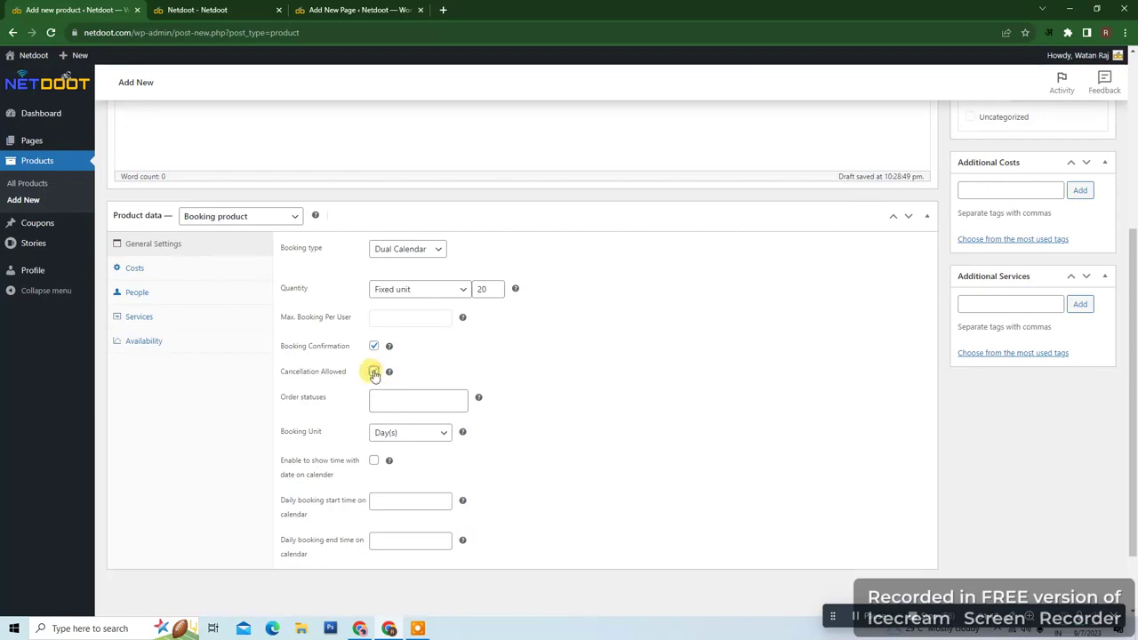
{"action": "left_click", "coordinate": [374, 372]}
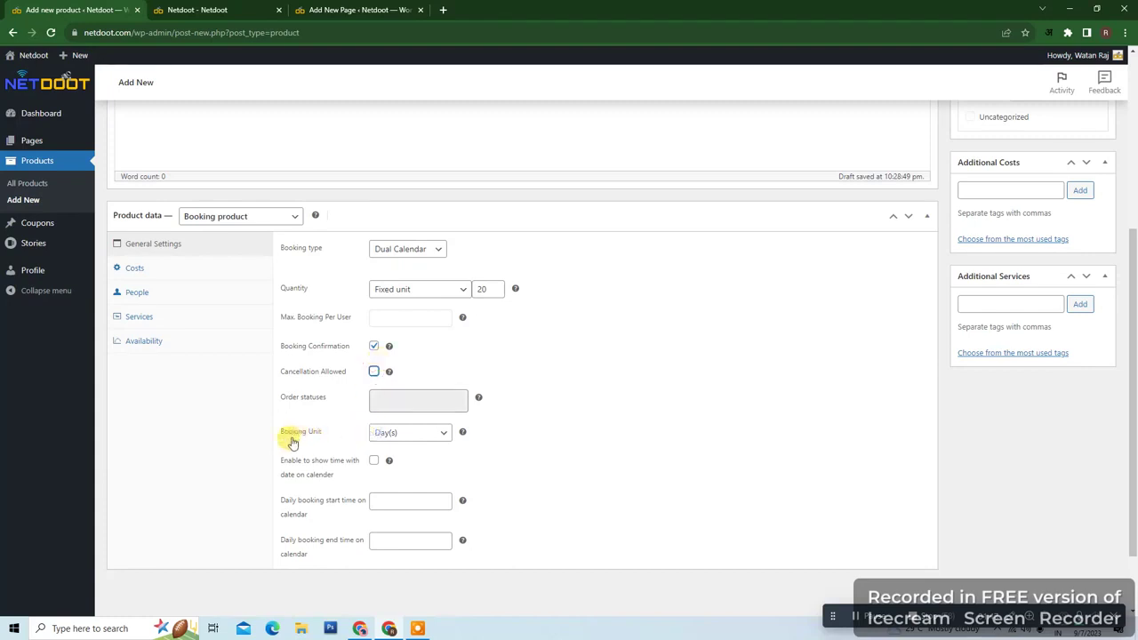
{"action": "left_click", "coordinate": [415, 434]}
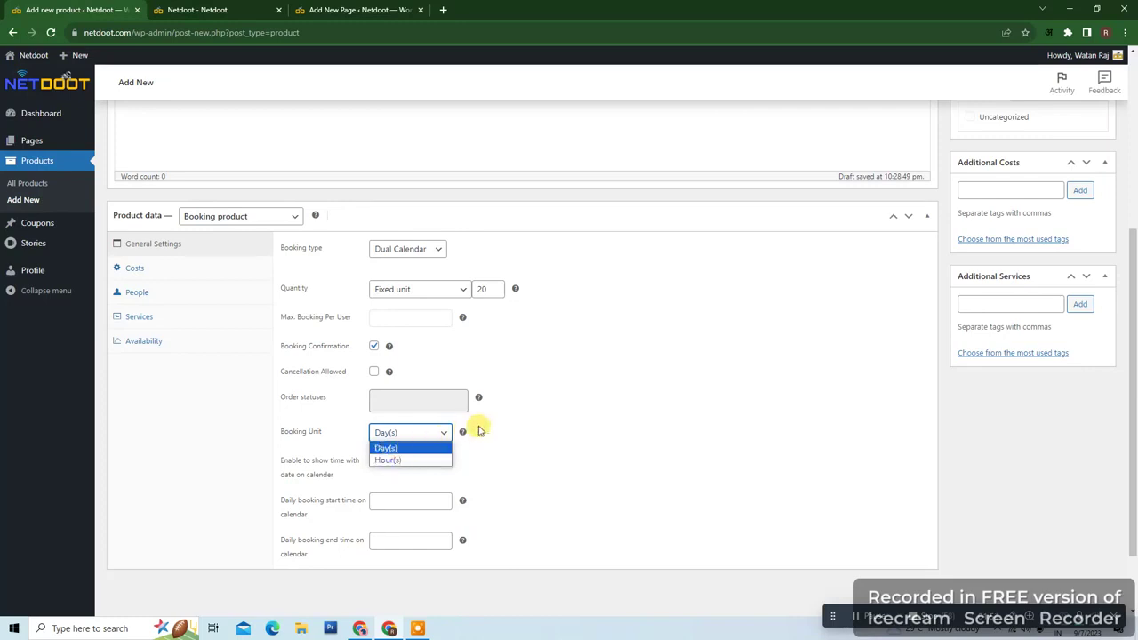
{"action": "left_click", "coordinate": [408, 449]}
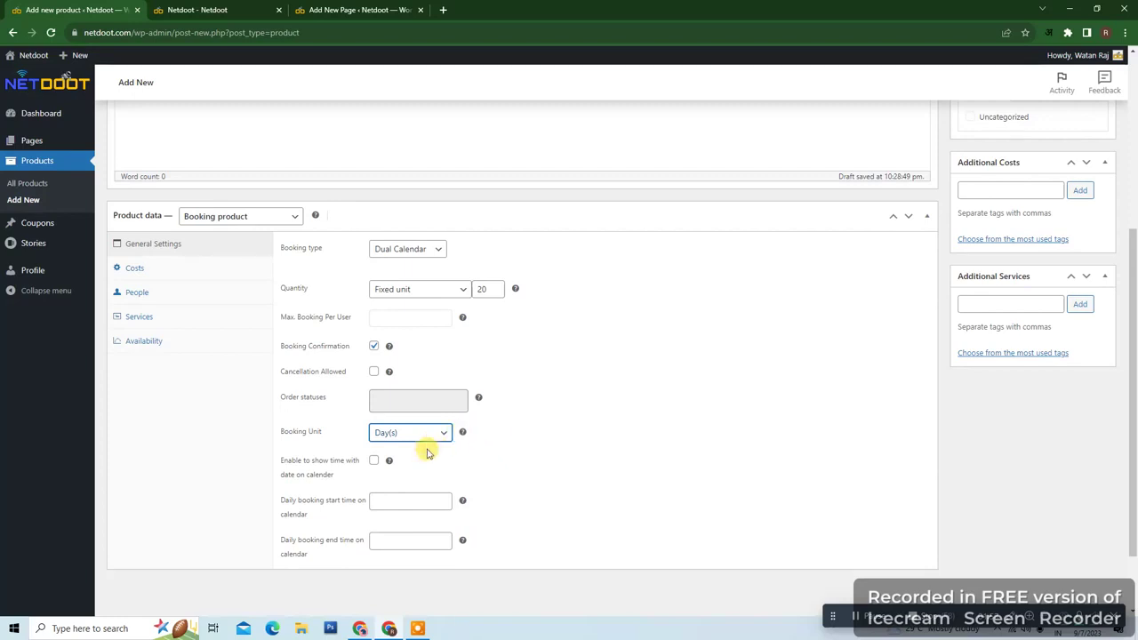
- Show time with date on the calendar and set daily booking hours from 06:00 to 20:00
{"action": "left_click", "coordinate": [374, 462]}
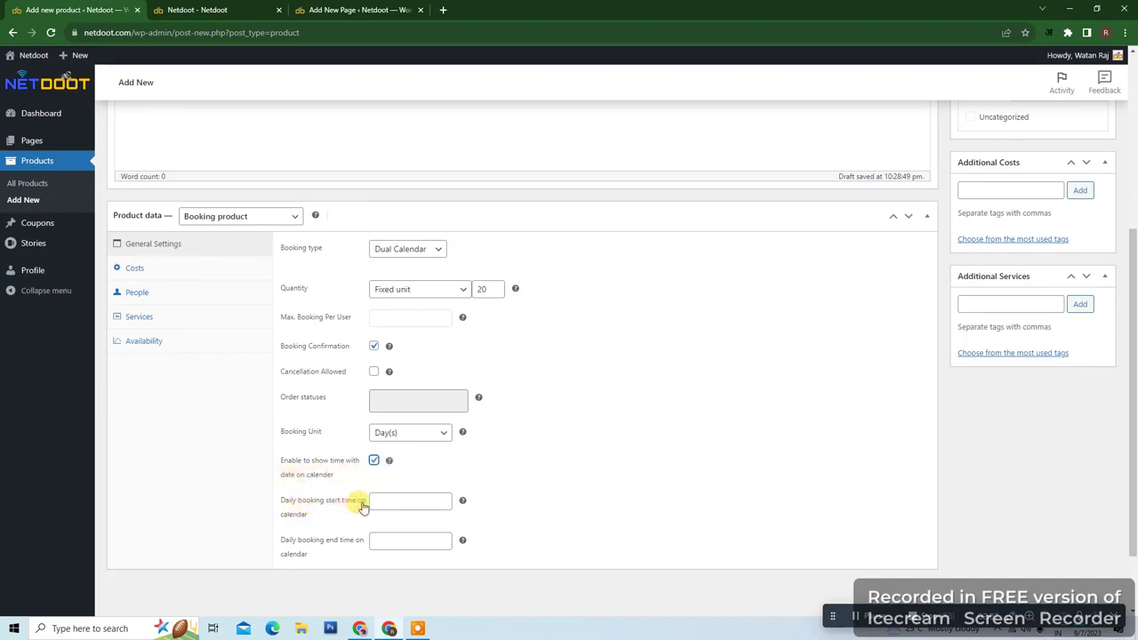
{"action": "left_click", "coordinate": [392, 500]}
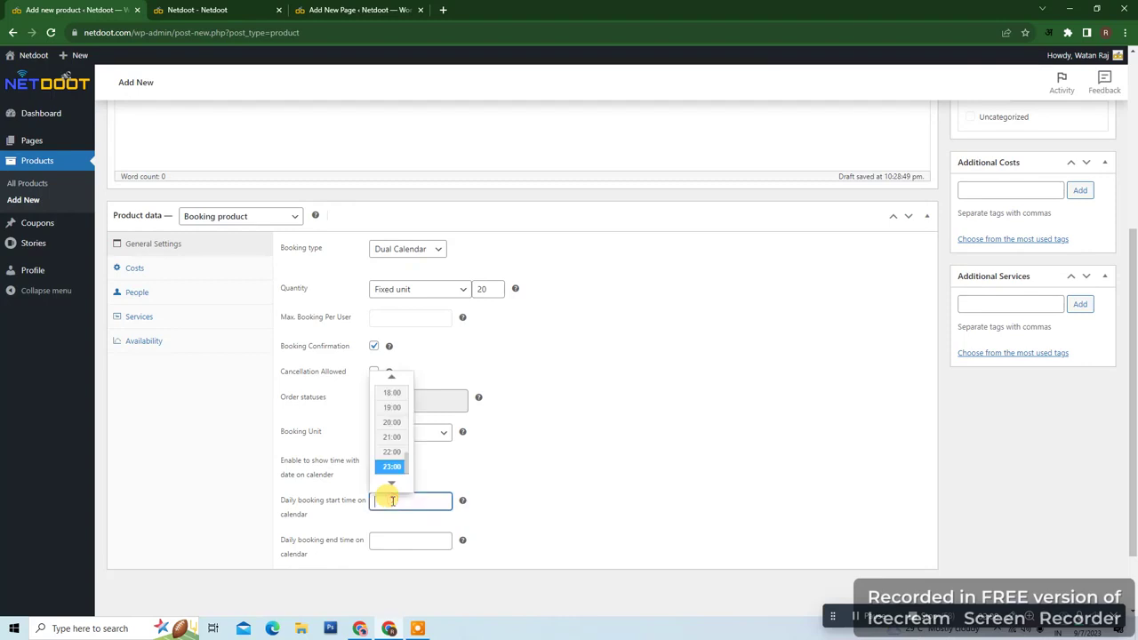
{"action": "scroll", "coordinate": [409, 444], "scroll_direction": "up", "scroll_amount": 5}
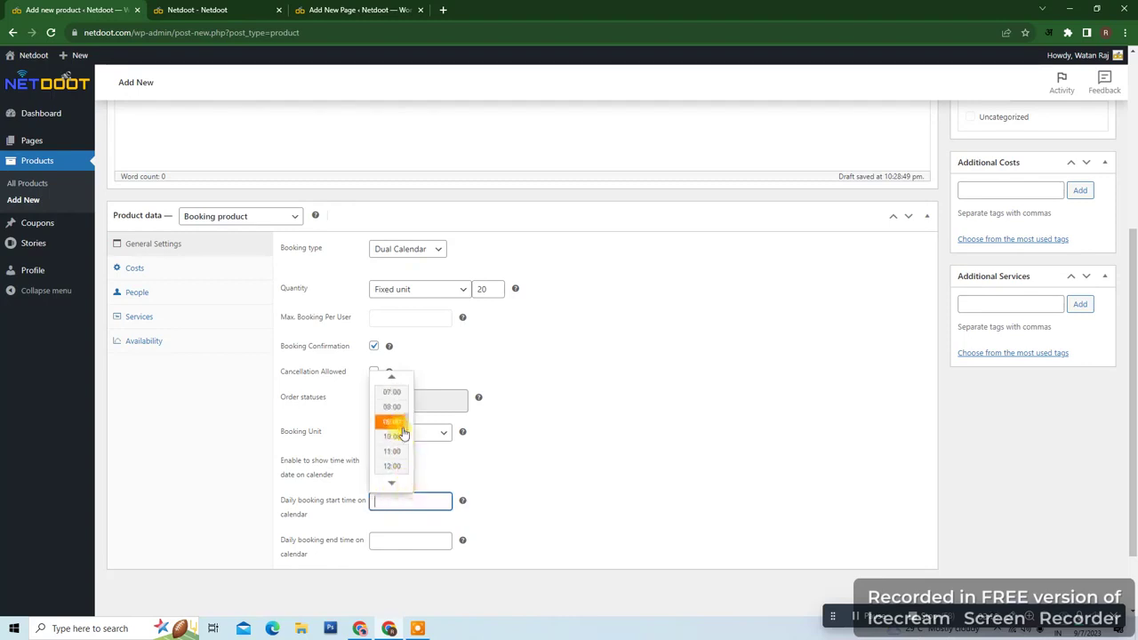
{"action": "left_click", "coordinate": [394, 431]}
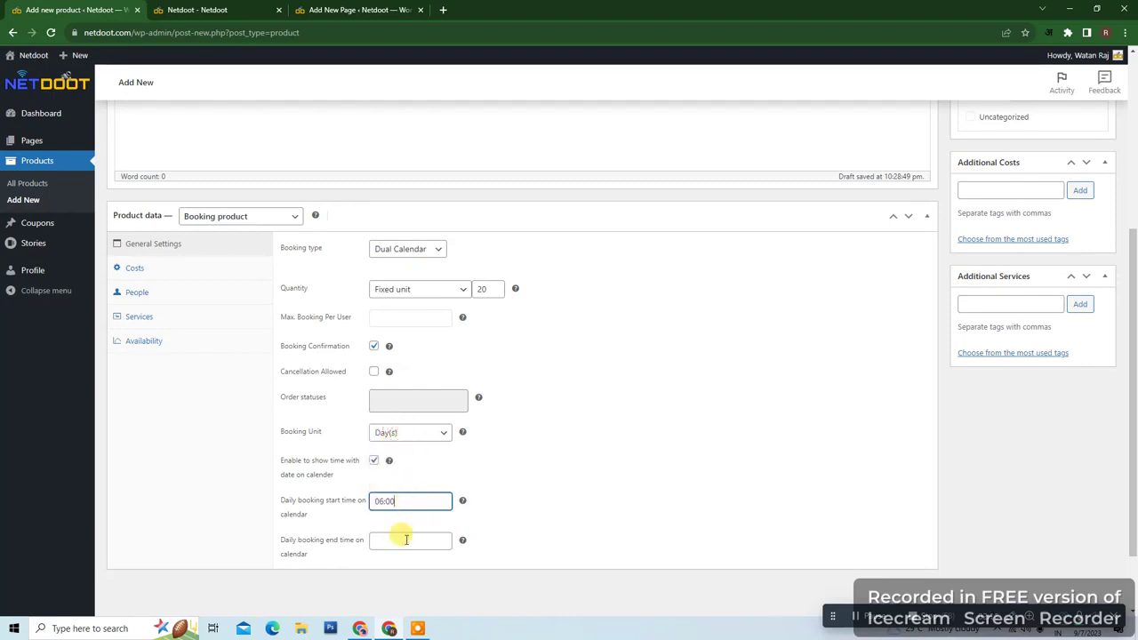
{"action": "left_click", "coordinate": [401, 541]}
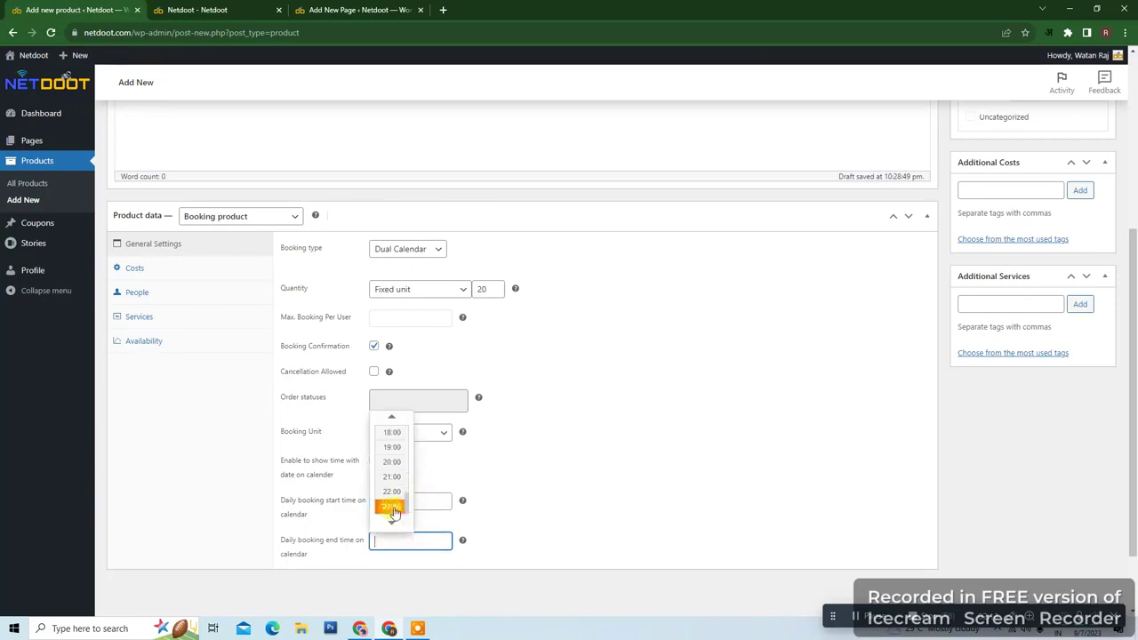
{"action": "left_click", "coordinate": [392, 461]}
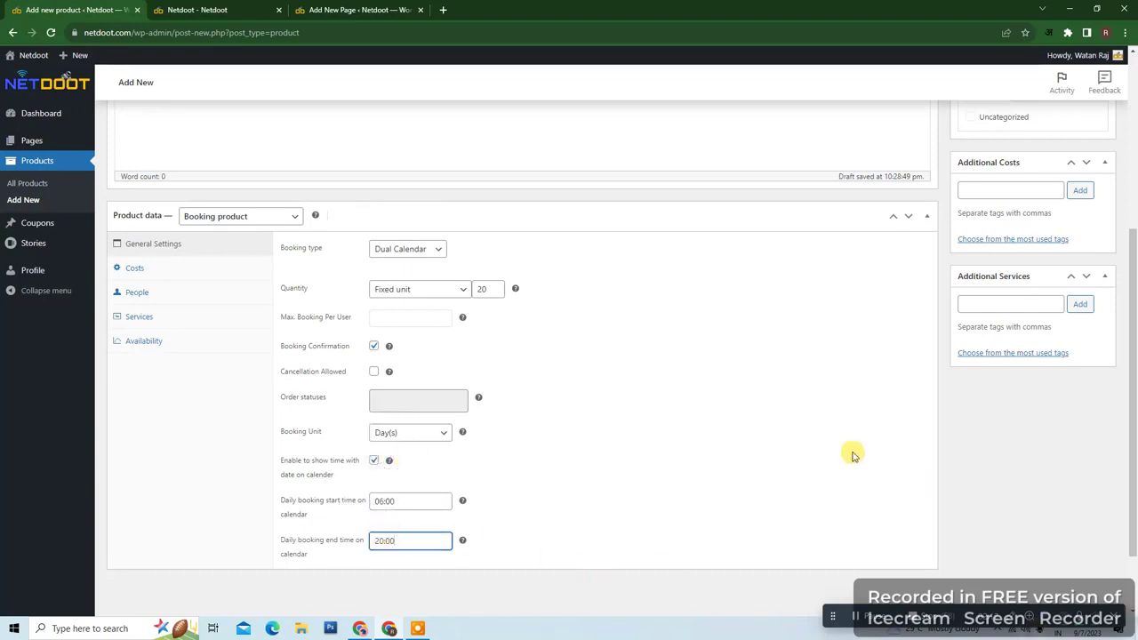
- In the booking costs, set the booking unit cost to 1500 and the base cost to 50
{"action": "left_click", "coordinate": [136, 266]}
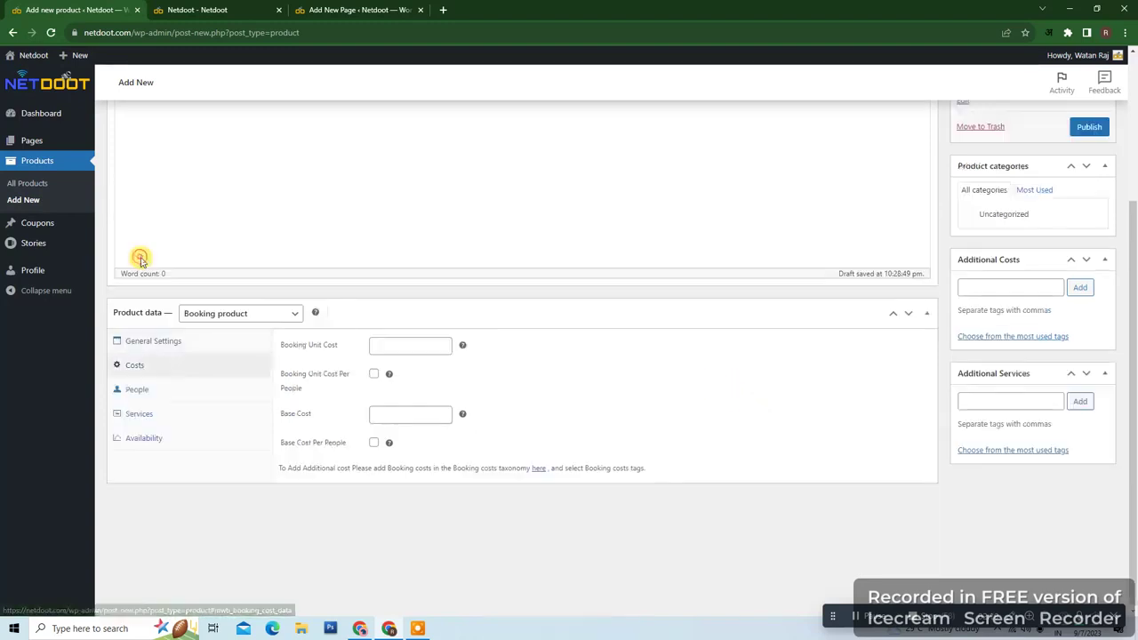
{"action": "left_click", "coordinate": [394, 348]}
{"action": "type", "text": "500"}
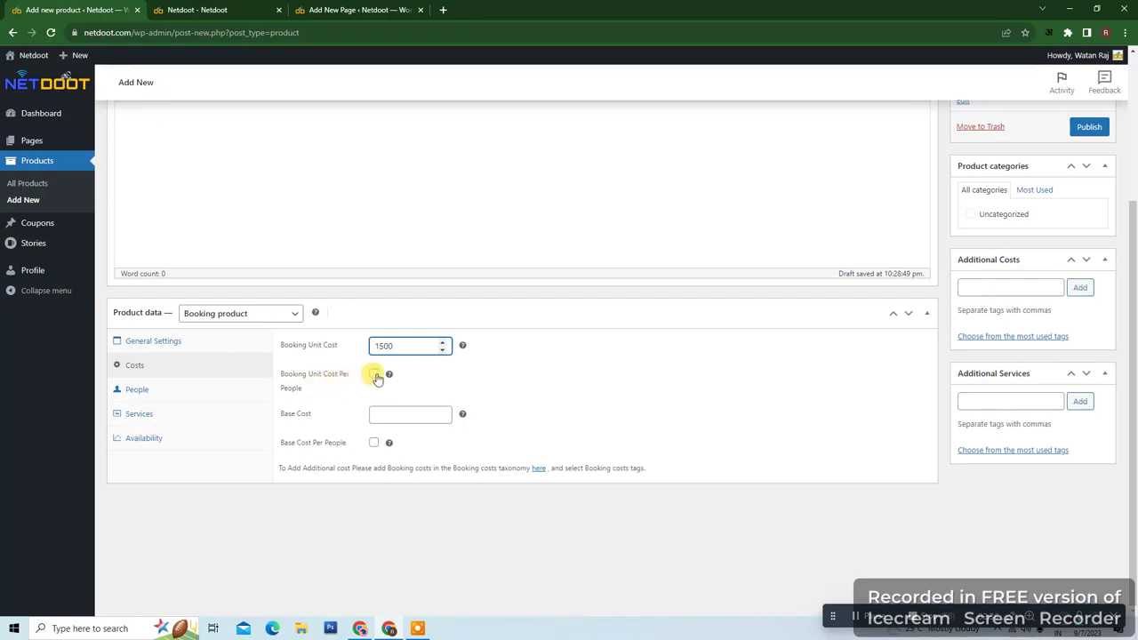
{"action": "left_click", "coordinate": [375, 375]}
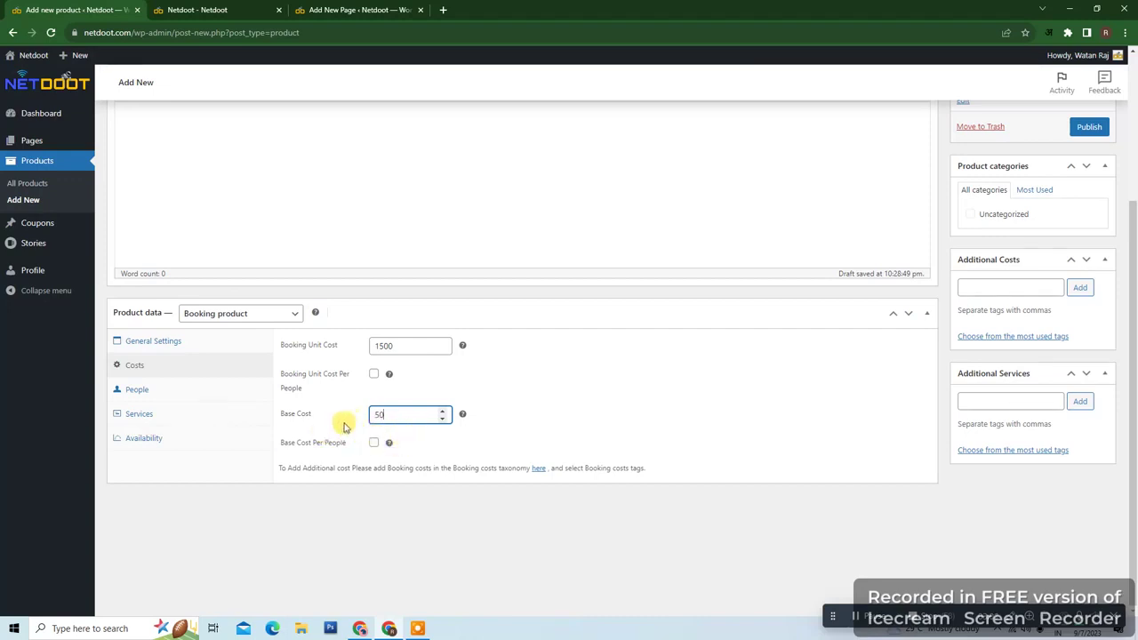
- In the people settings, set the minimum number of people to 3 and the maximum to 5
{"action": "left_click", "coordinate": [168, 396]}
{"action": "left_click", "coordinate": [403, 389]}
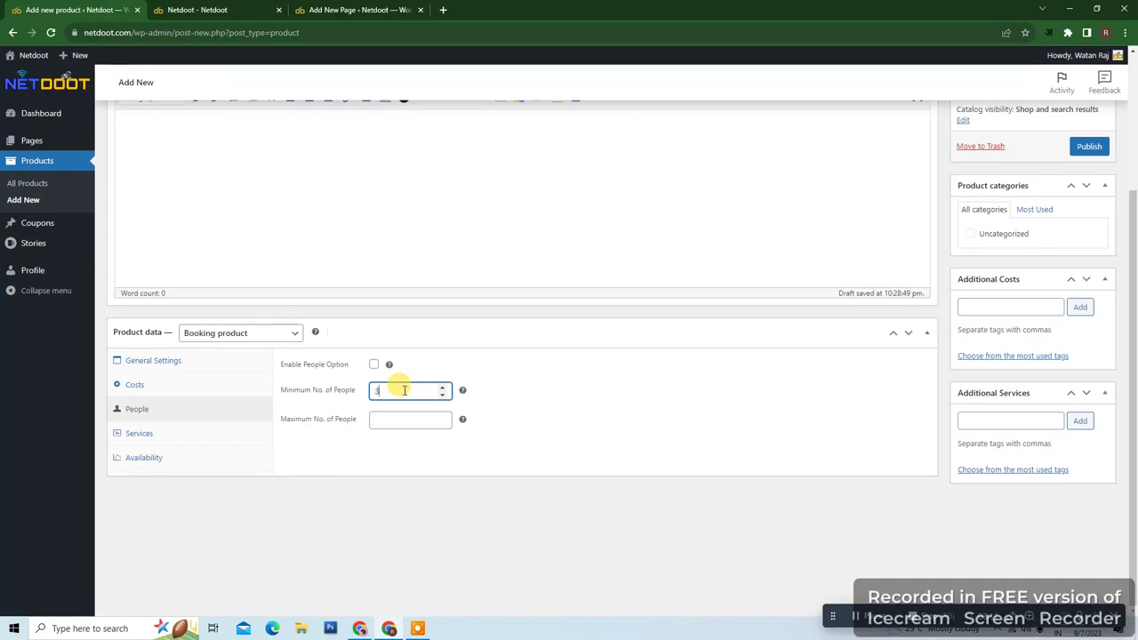
{"action": "left_click", "coordinate": [404, 417]}
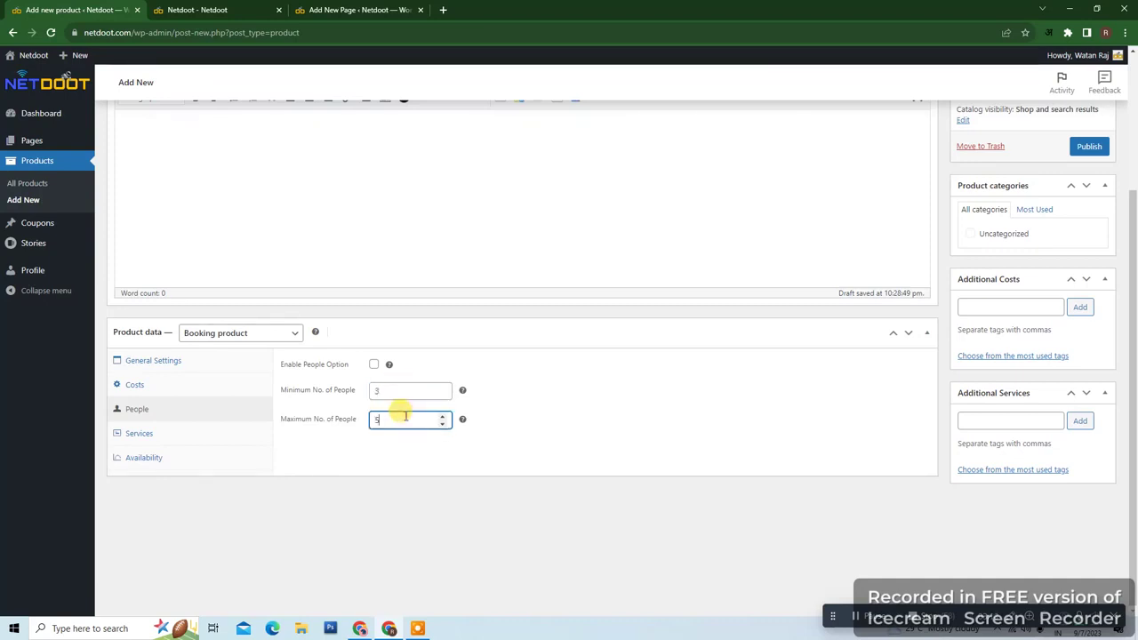
- Enable extra services for the product and add the additional service tag Water BOTTOL
{"action": "left_click", "coordinate": [141, 433]}
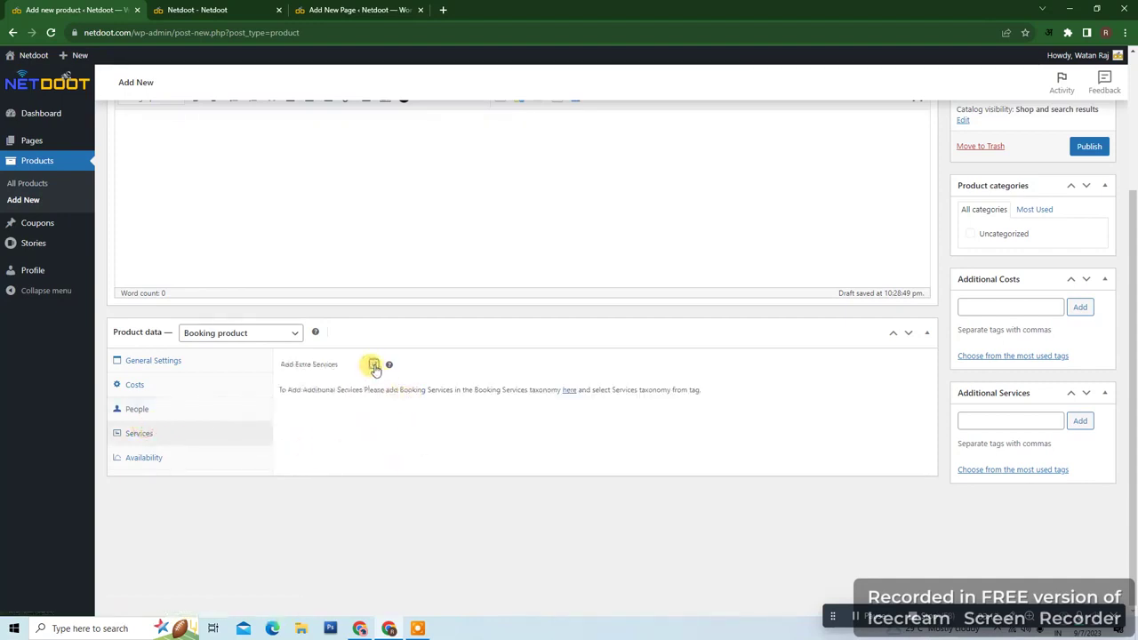
{"action": "left_click", "coordinate": [998, 417]}
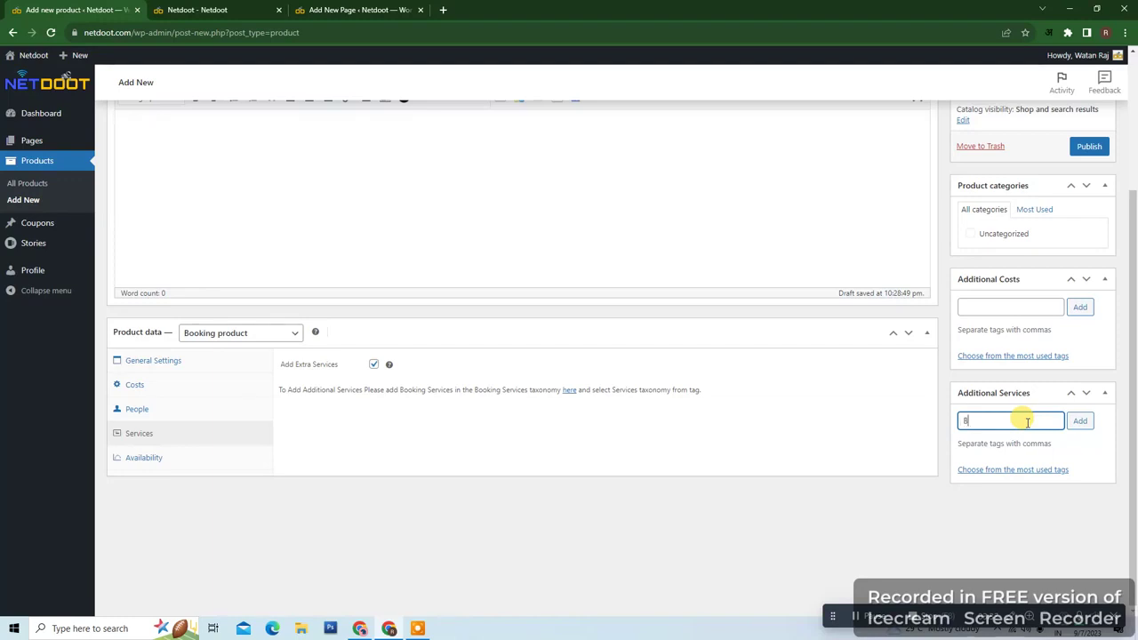
{"action": "type", "text": "Water BOTTOL"}
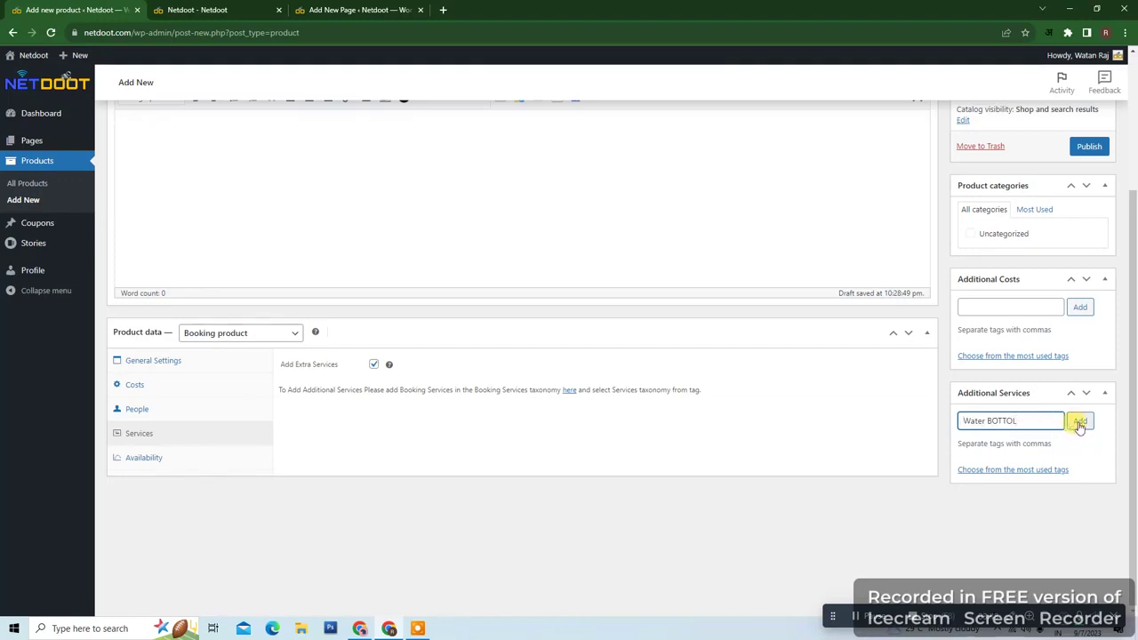
{"action": "left_click", "coordinate": [1078, 422]}
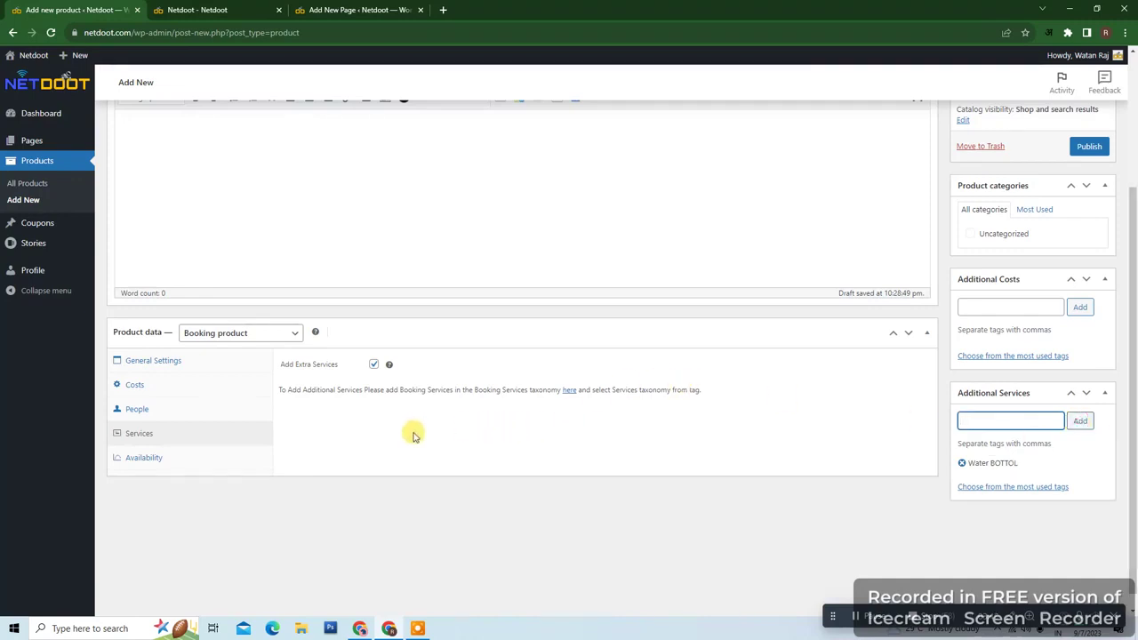
- In the availability settings, set the upcoming holiday that disables booking to 10-09-2023
{"action": "left_click", "coordinate": [145, 457]}
{"action": "left_click", "coordinate": [429, 364]}
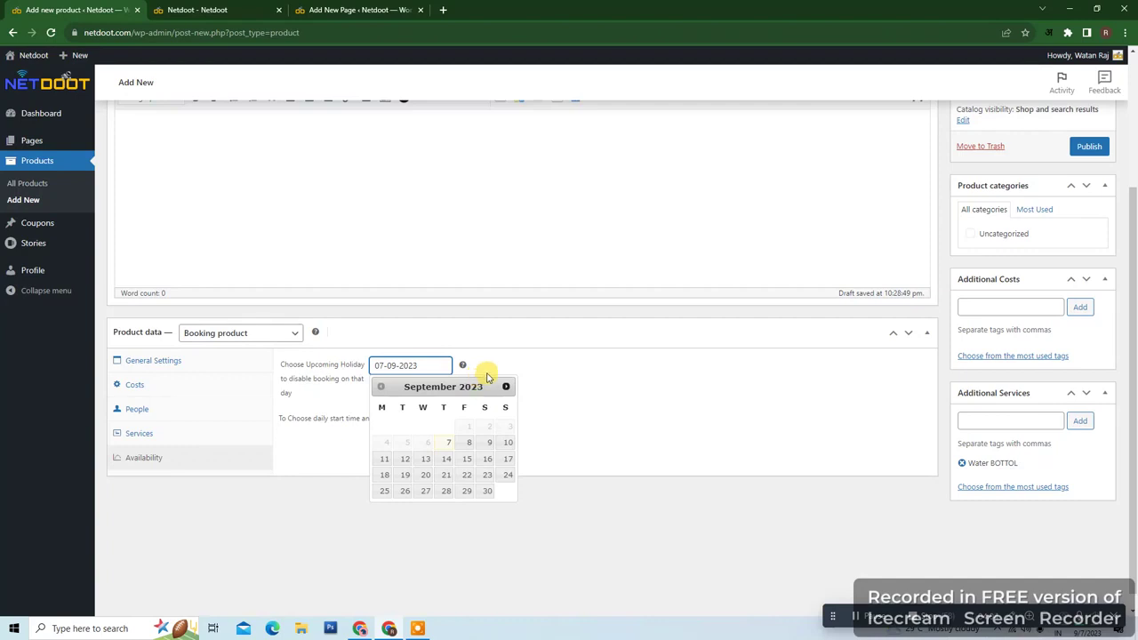
{"action": "left_click", "coordinate": [507, 443]}
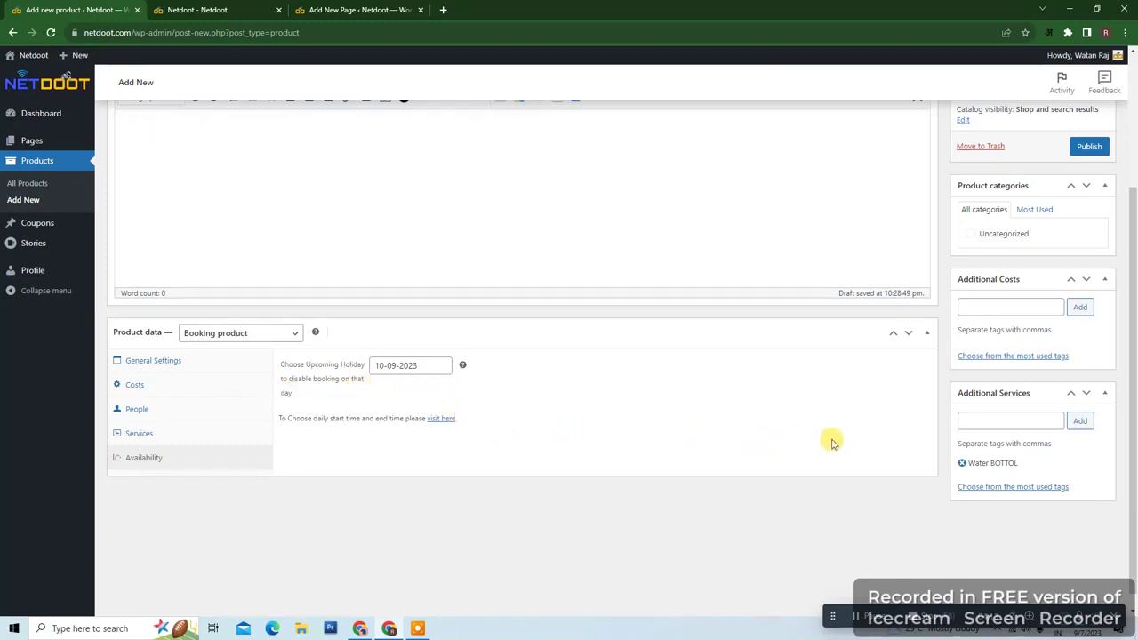
- Add the additional cost tag 20 to the Tea Shop product
{"action": "scroll", "coordinate": [1133, 408], "scroll_direction": "down", "scroll_amount": 1}
{"action": "scroll", "coordinate": [1133, 407], "scroll_direction": "up", "scroll_amount": 2}
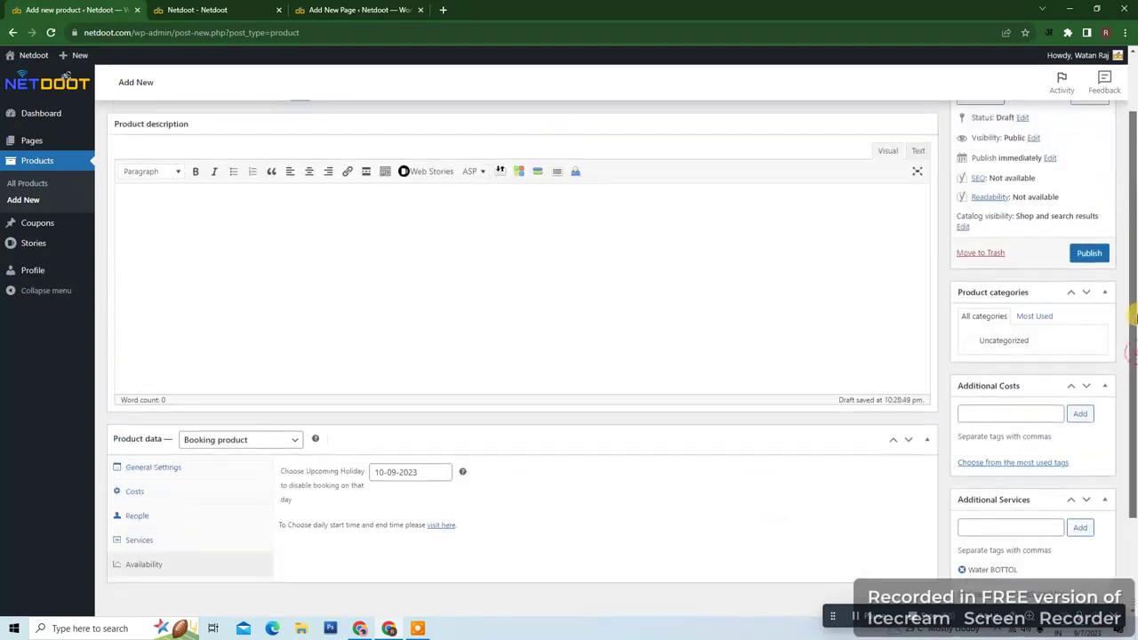
{"action": "left_click", "coordinate": [1022, 415]}
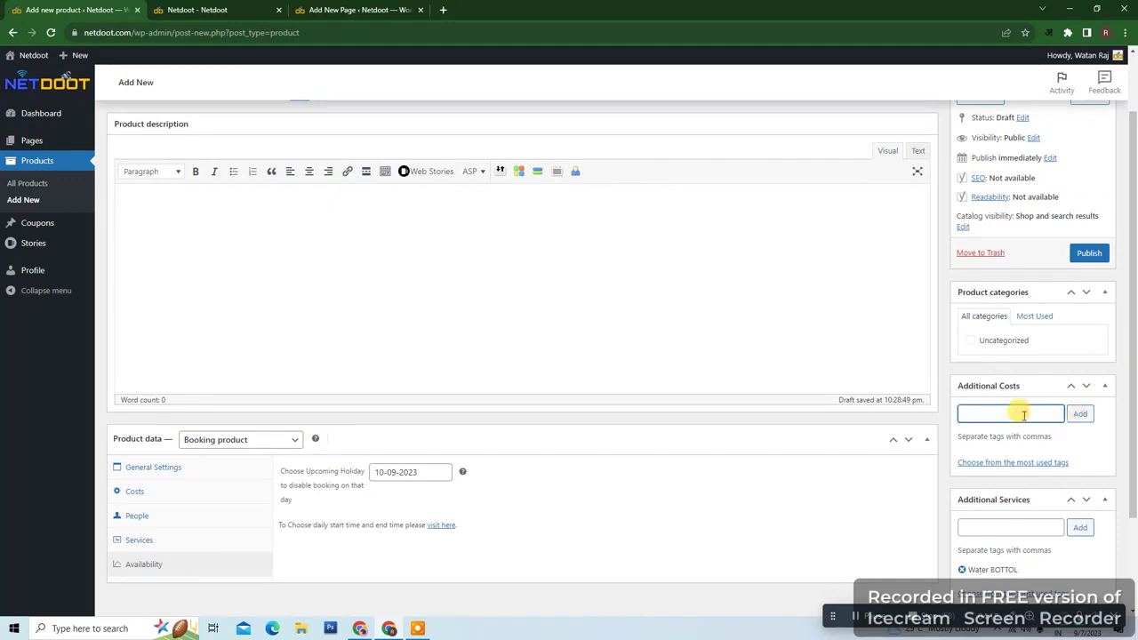
{"action": "type", "text": "20"}
{"action": "left_click", "coordinate": [1079, 416]}
- Look over the filled-in Tea Shop product form and publish the product
{"action": "scroll", "coordinate": [1077, 427], "scroll_direction": "down", "scroll_amount": 1}
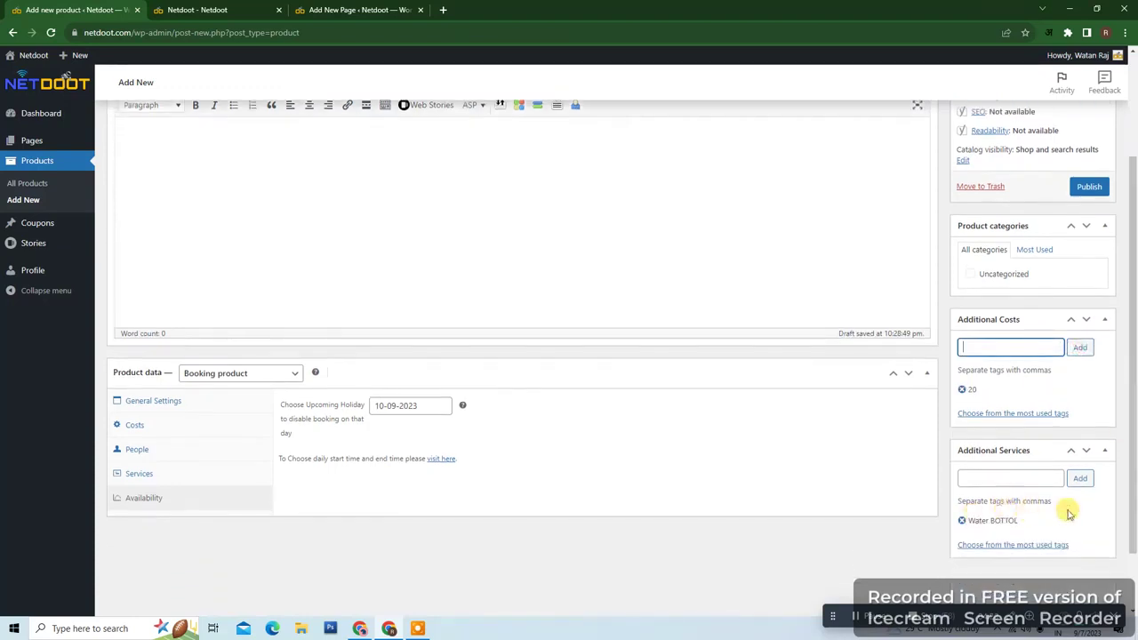
{"action": "scroll", "coordinate": [1069, 513], "scroll_direction": "up", "scroll_amount": 2}
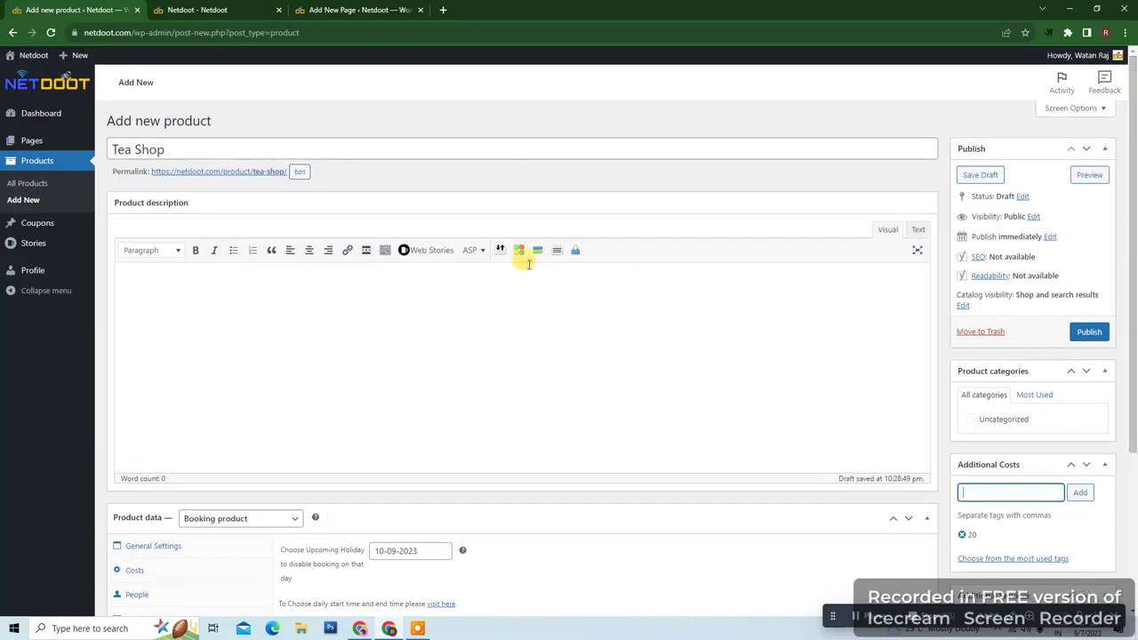
{"action": "left_click", "coordinate": [1095, 333]}
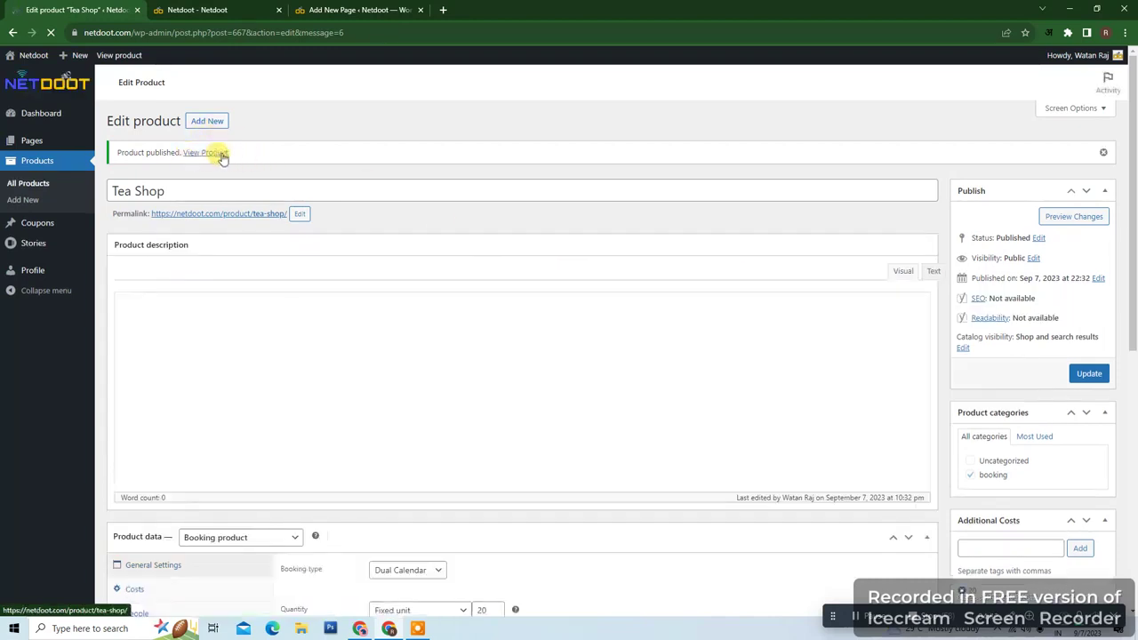
- Open the list of all products in a new browser tab and view it
{"action": "right_click", "coordinate": [21, 184]}
{"action": "left_click", "coordinate": [51, 194]}
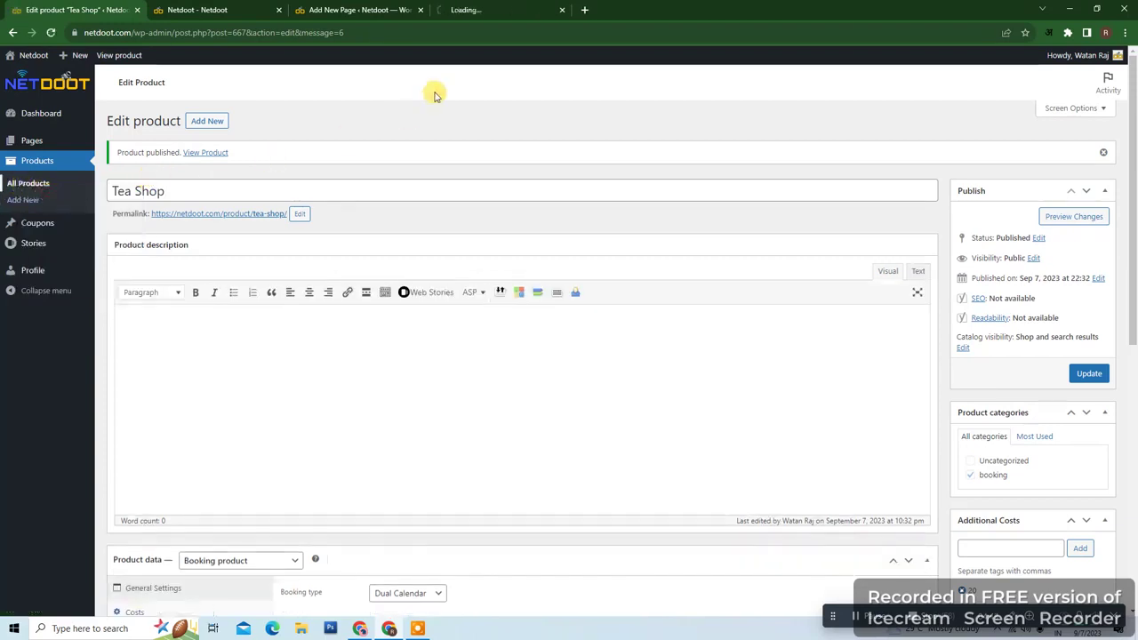
{"action": "left_click", "coordinate": [498, 9]}
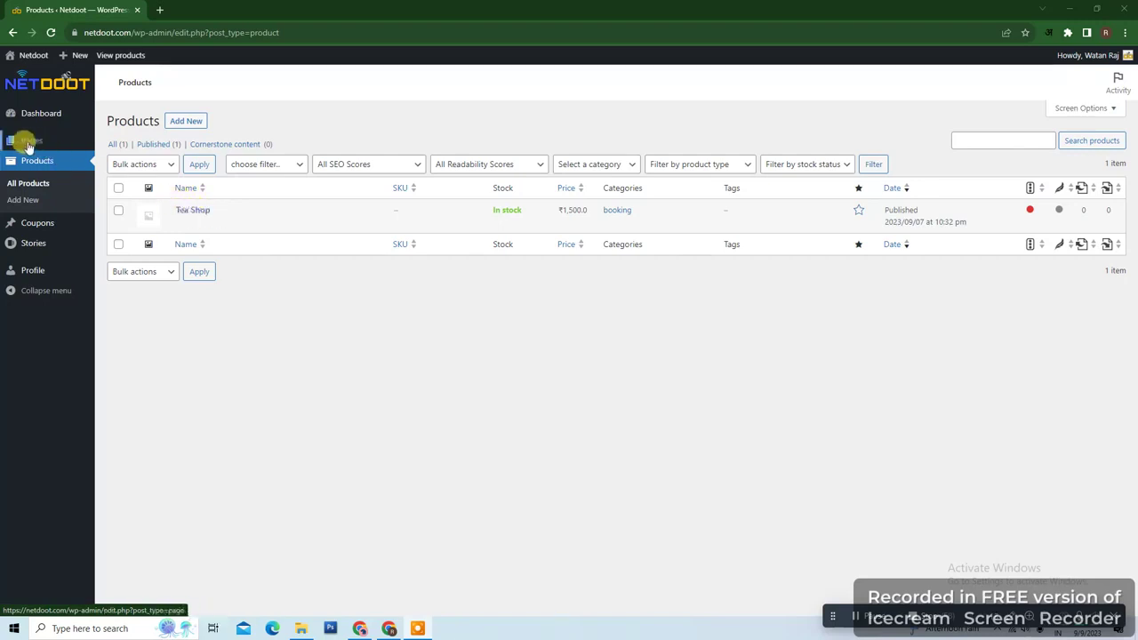
- Create a new page titled tea shop and publish it
{"action": "mouse_move", "coordinate": [25, 147]}
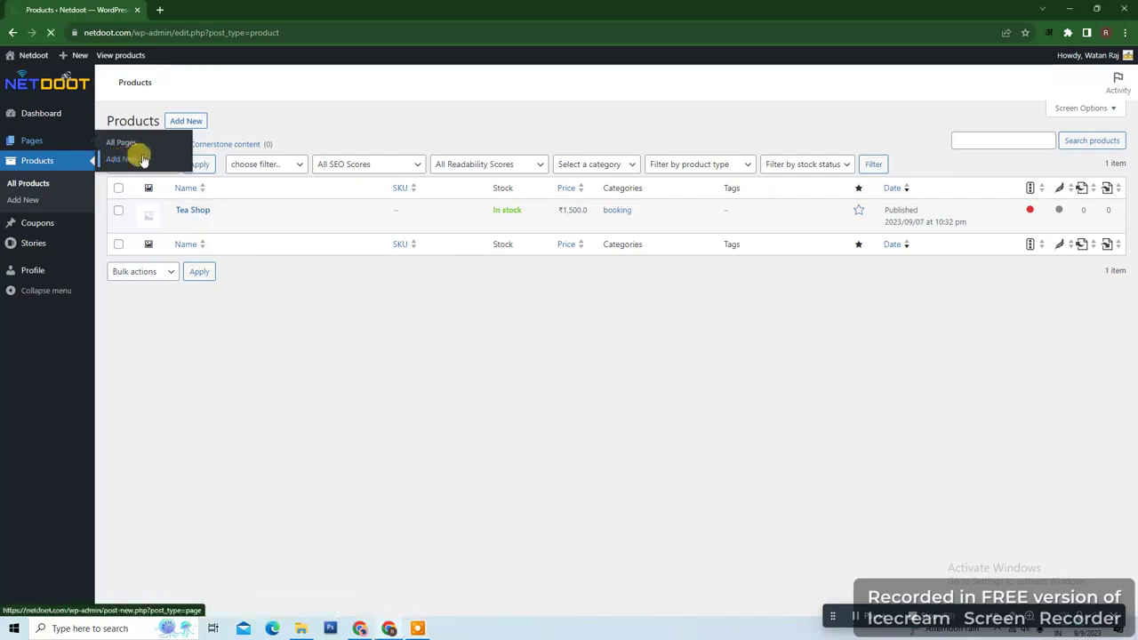
{"action": "left_click", "coordinate": [142, 158]}
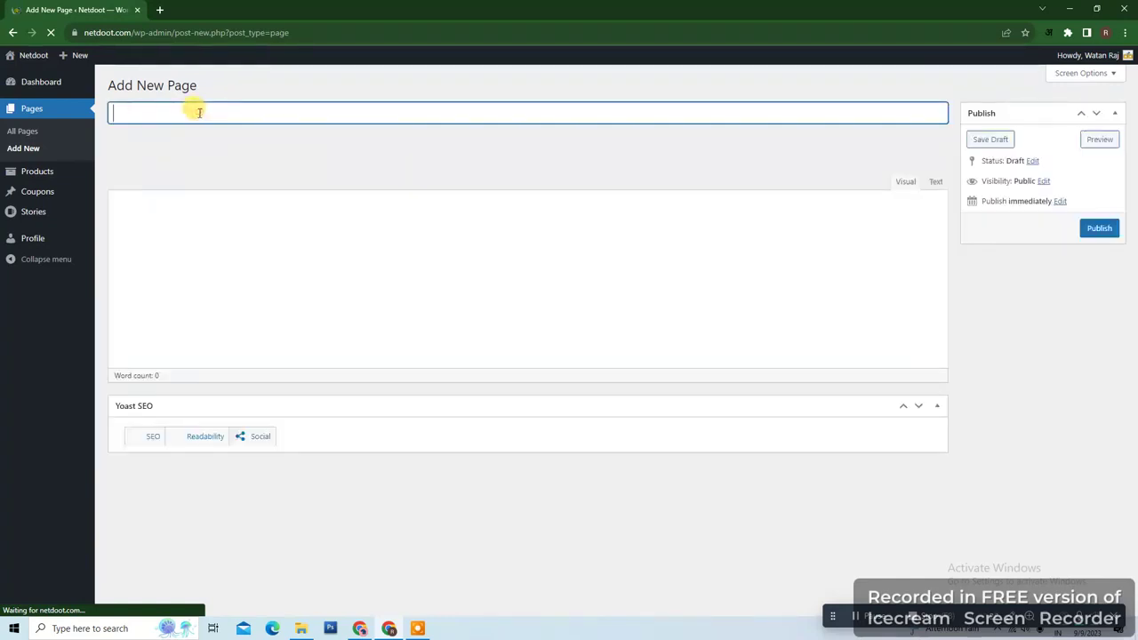
{"action": "type", "text": "ea shop"}
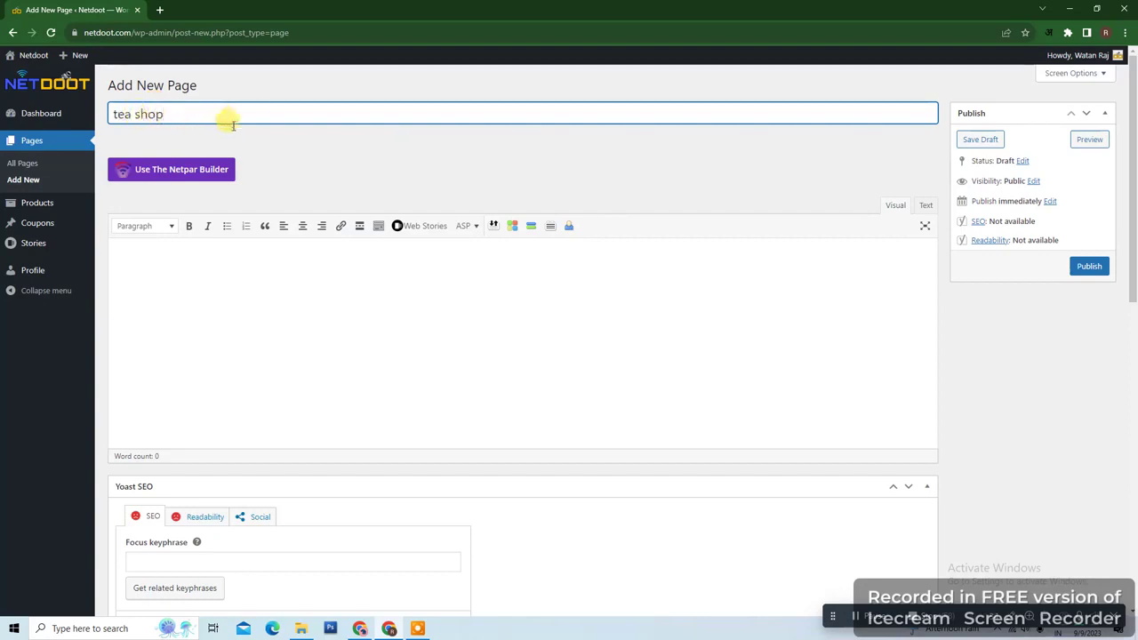
{"action": "left_click", "coordinate": [1089, 267]}
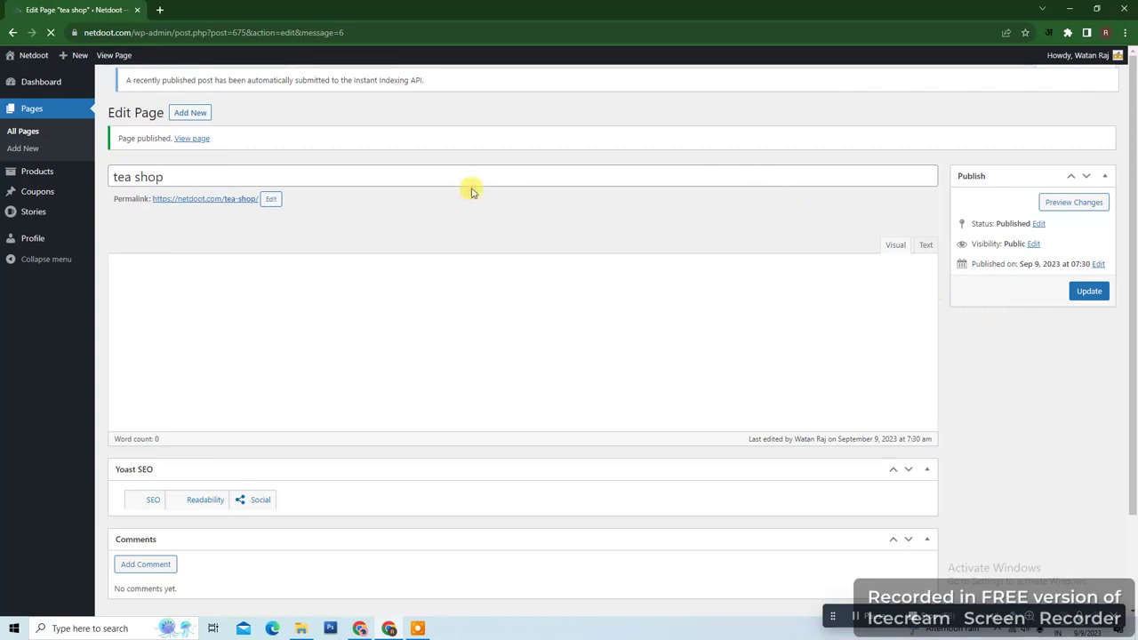
- Try to switch the published tea shop page to the Netpar Builder and build it on the front end
{"action": "left_click", "coordinate": [162, 244]}
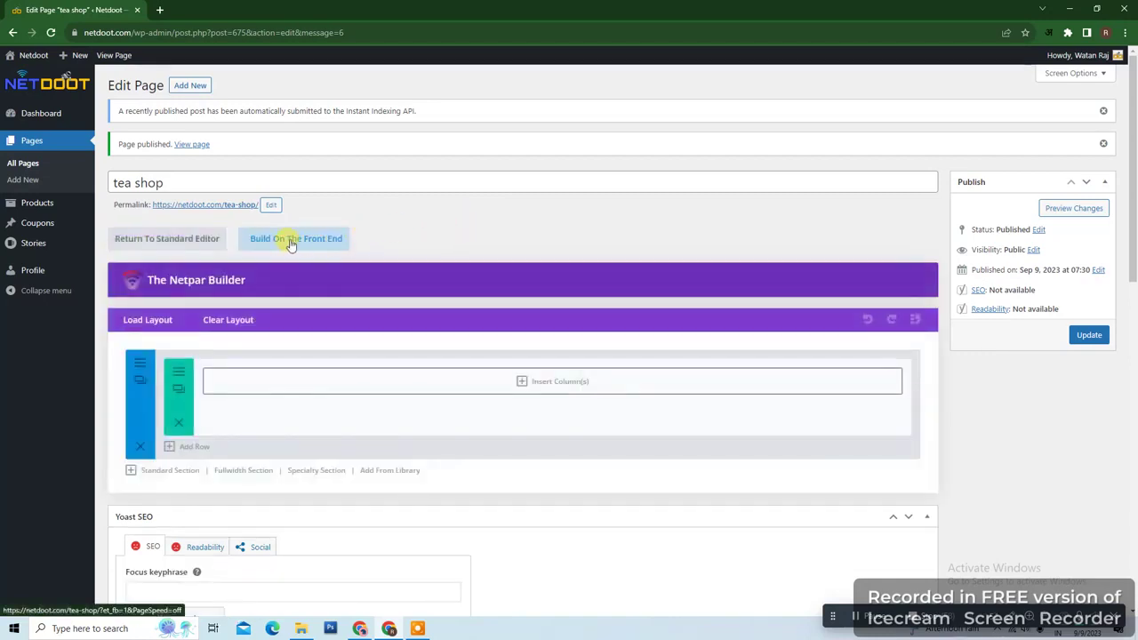
{"action": "left_click", "coordinate": [291, 240]}
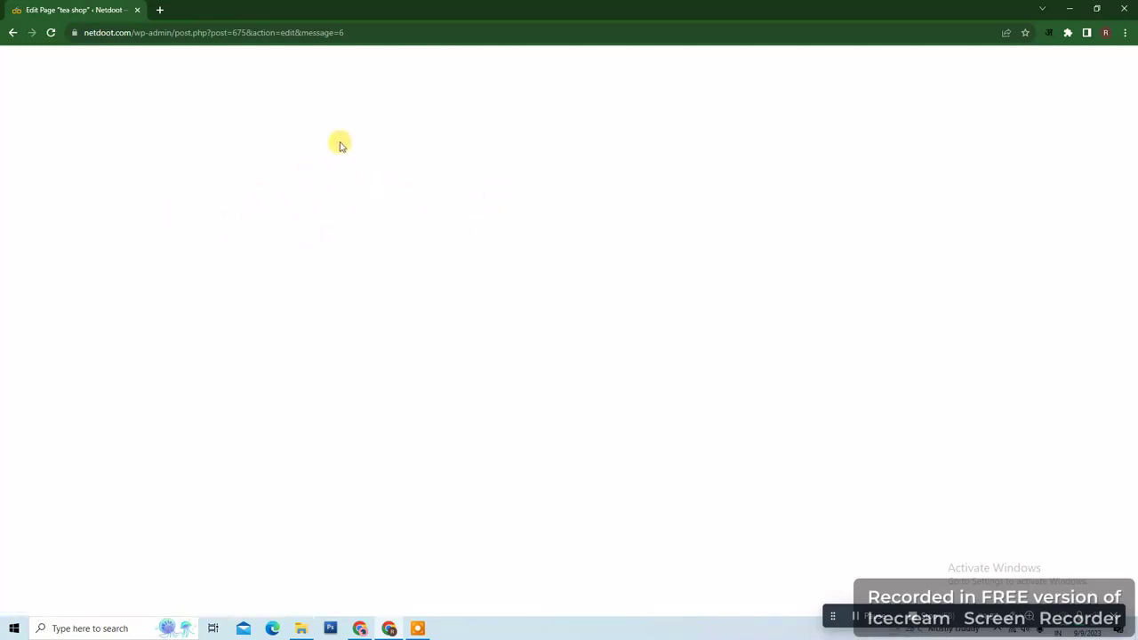
{"action": "left_click", "coordinate": [51, 34]}
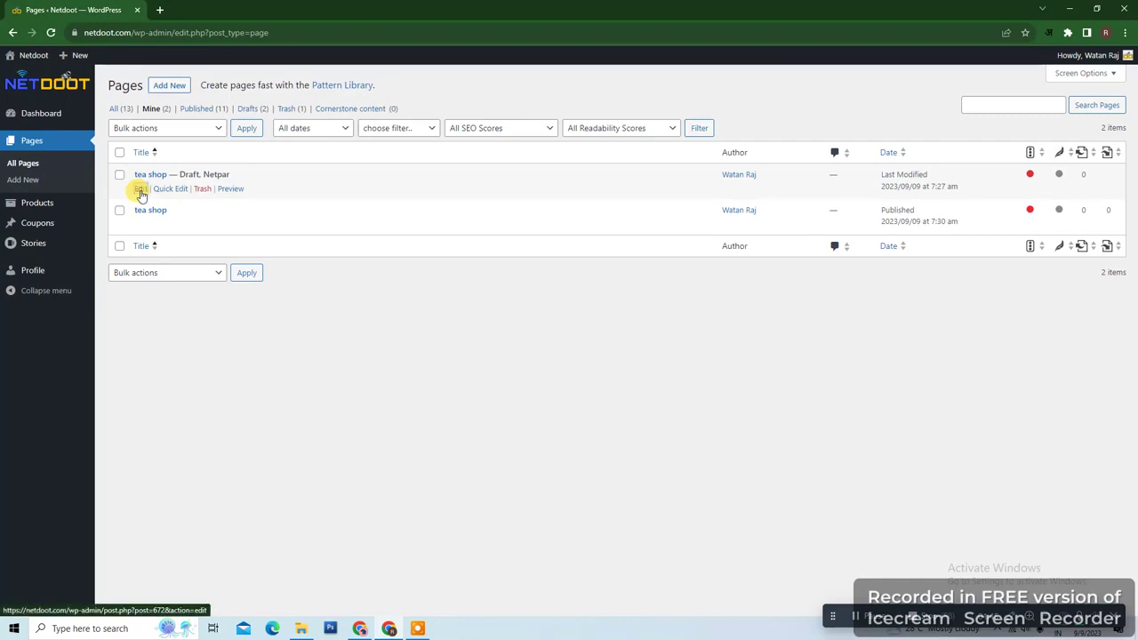
- Open the draft tea shop page in the front-end builder and start it from scratch without inserting a row
{"action": "left_click", "coordinate": [140, 192]}
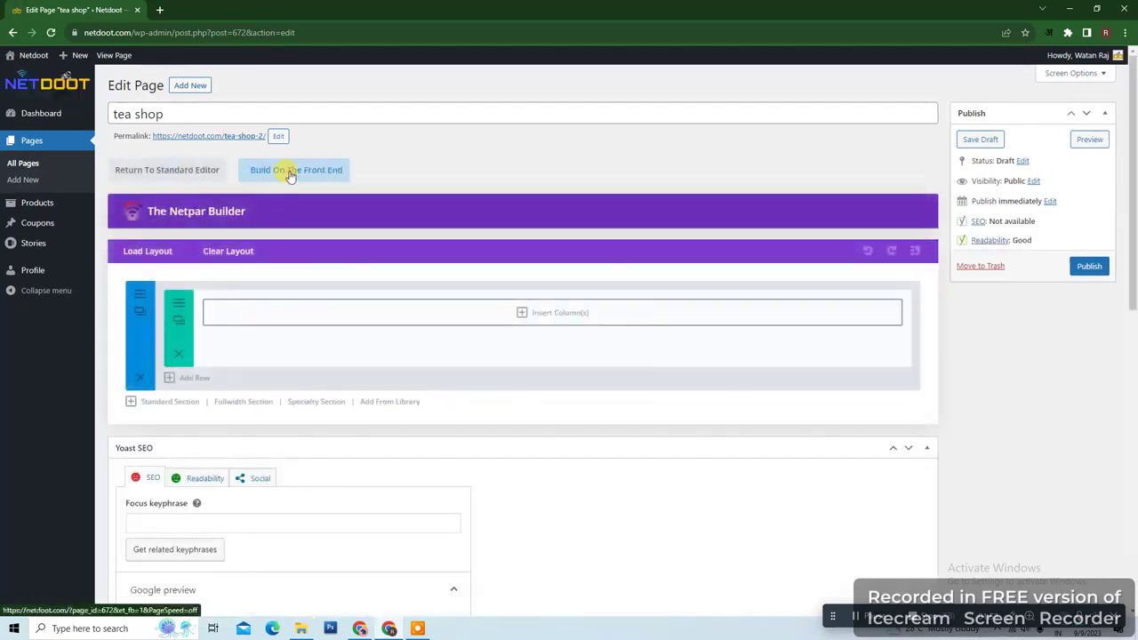
{"action": "left_click", "coordinate": [290, 173]}
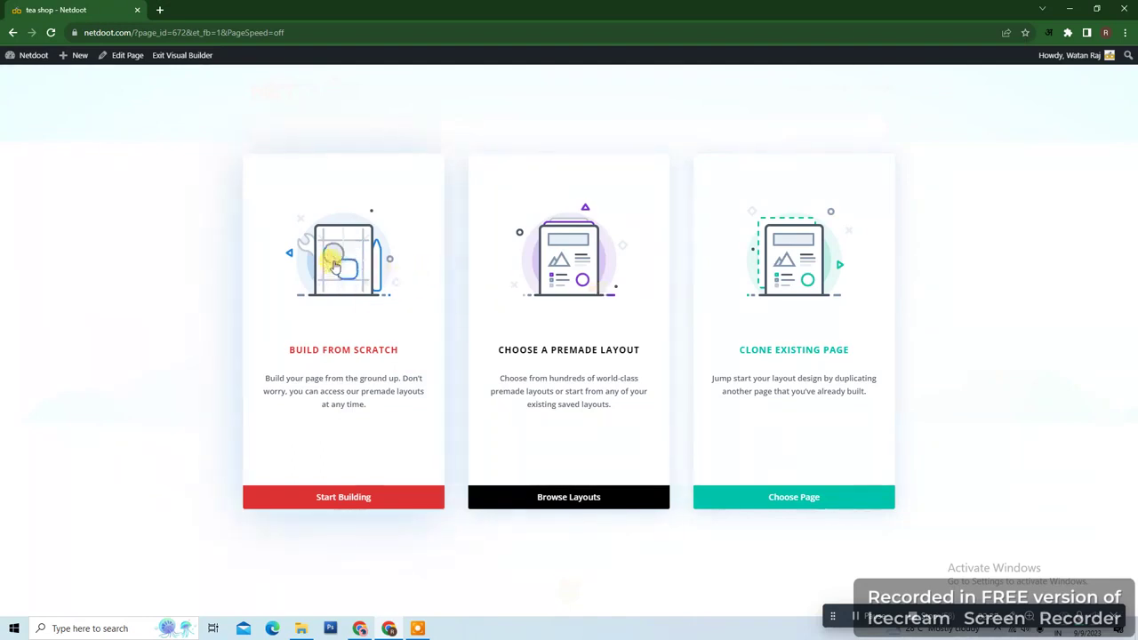
{"action": "left_click", "coordinate": [333, 265]}
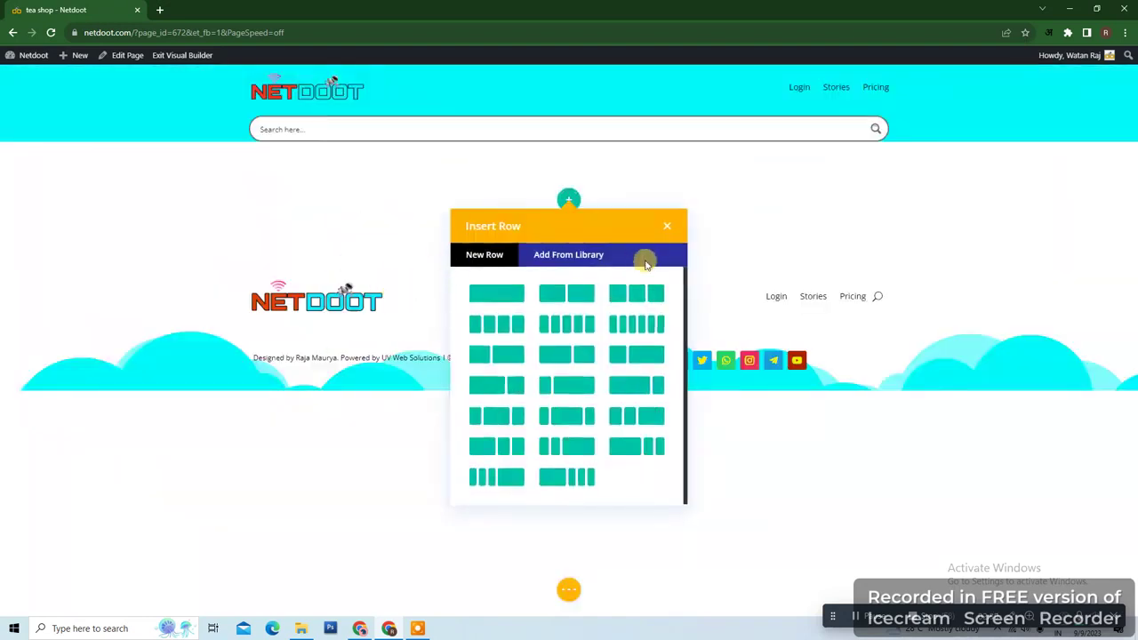
{"action": "left_click", "coordinate": [668, 230]}
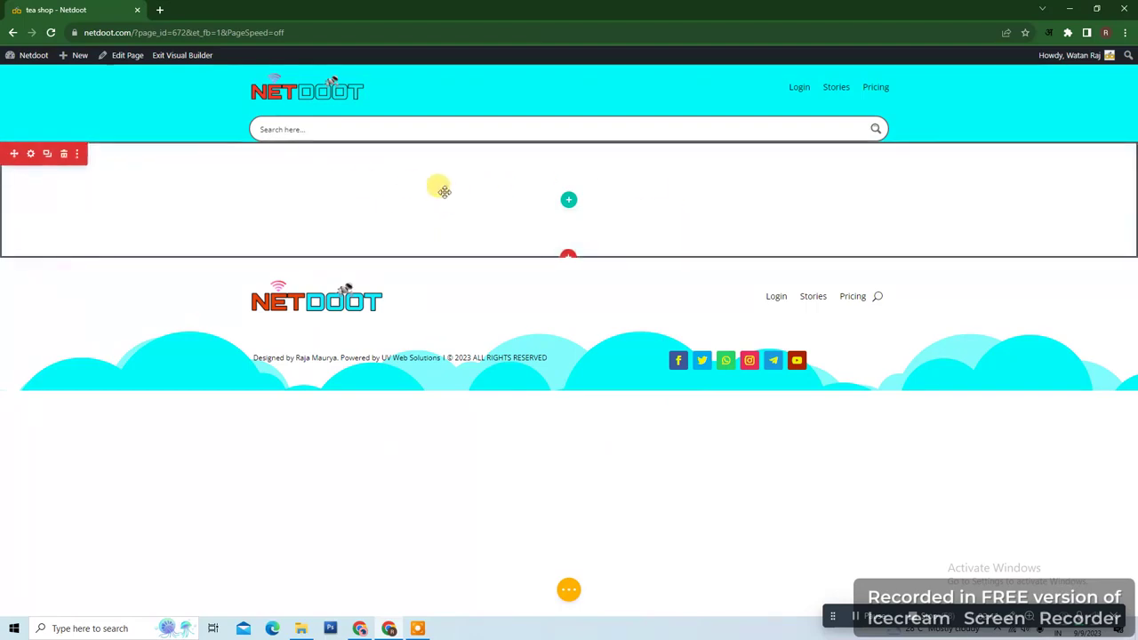
- Open the library of premade layouts for the page and browse the available layout packs
{"action": "left_click", "coordinate": [568, 593]}
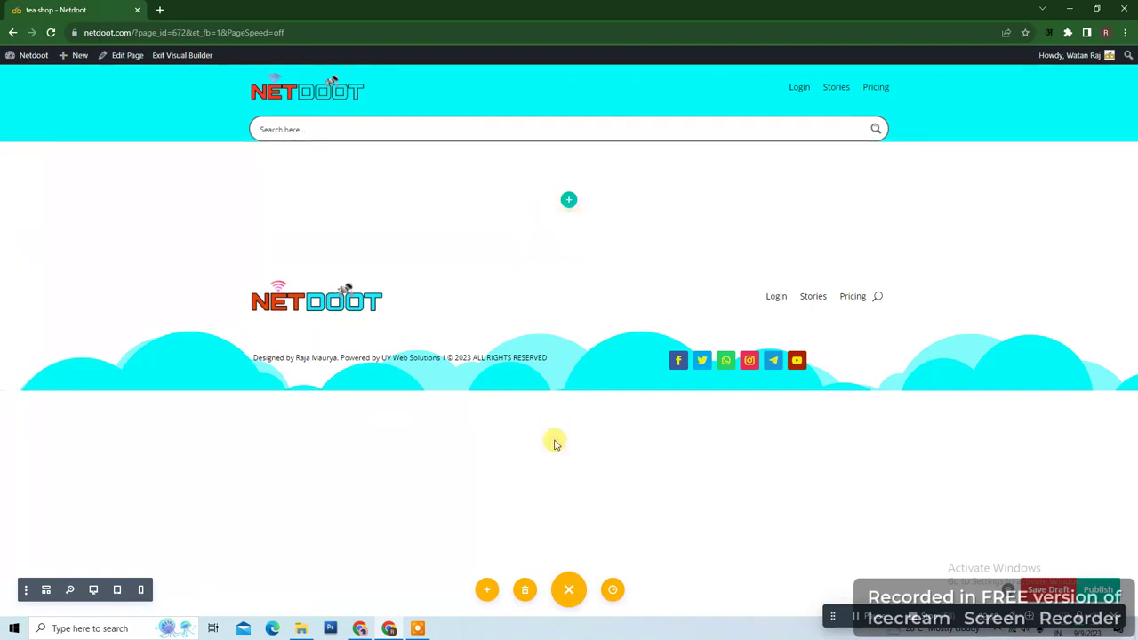
{"action": "left_click", "coordinate": [572, 600]}
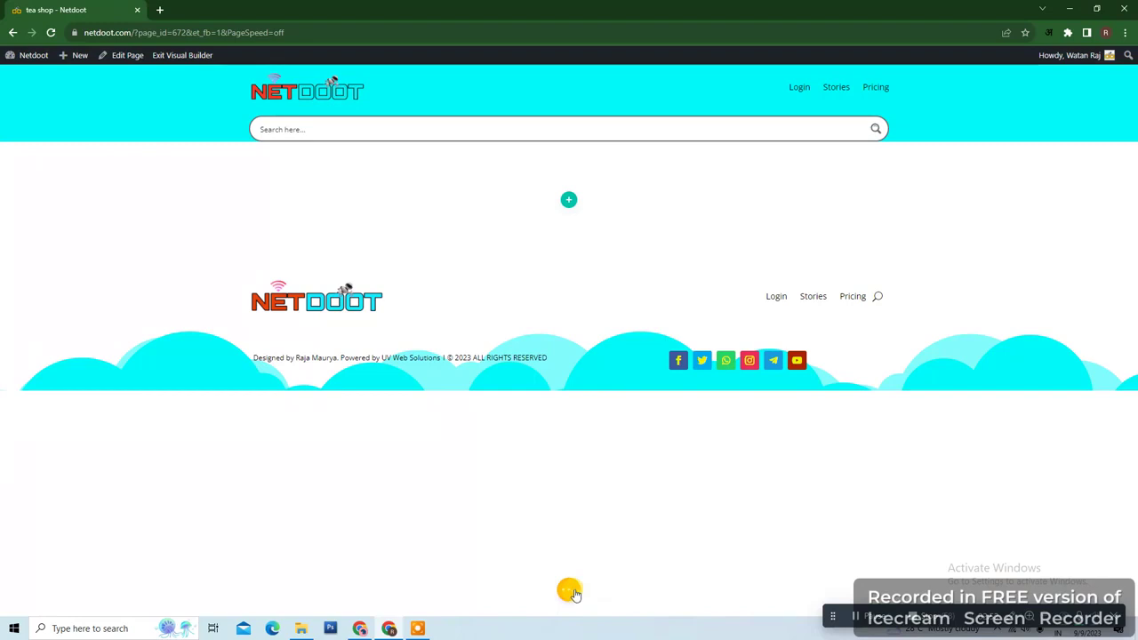
{"action": "left_click", "coordinate": [570, 592]}
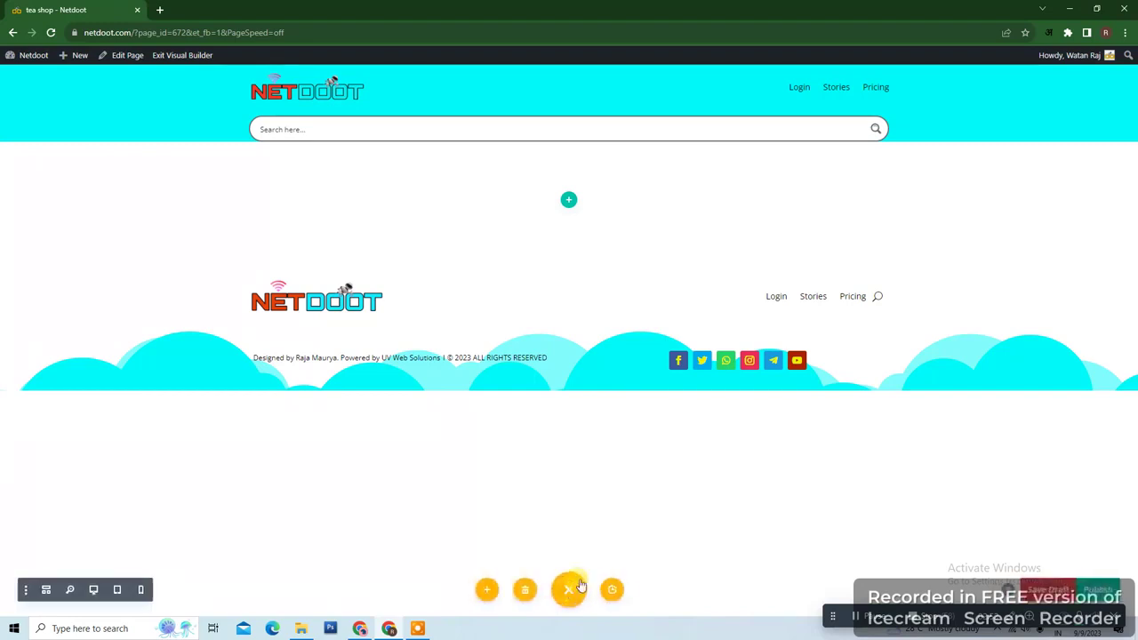
{"action": "left_click", "coordinate": [486, 591]}
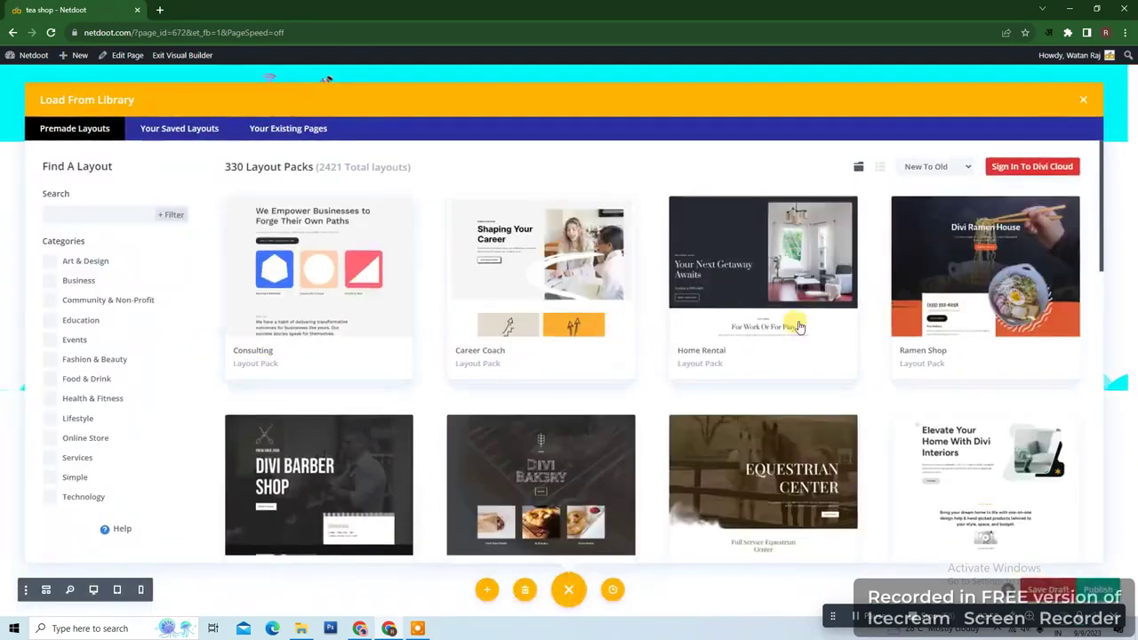
{"action": "scroll", "coordinate": [636, 315], "scroll_direction": "down", "scroll_amount": 4}
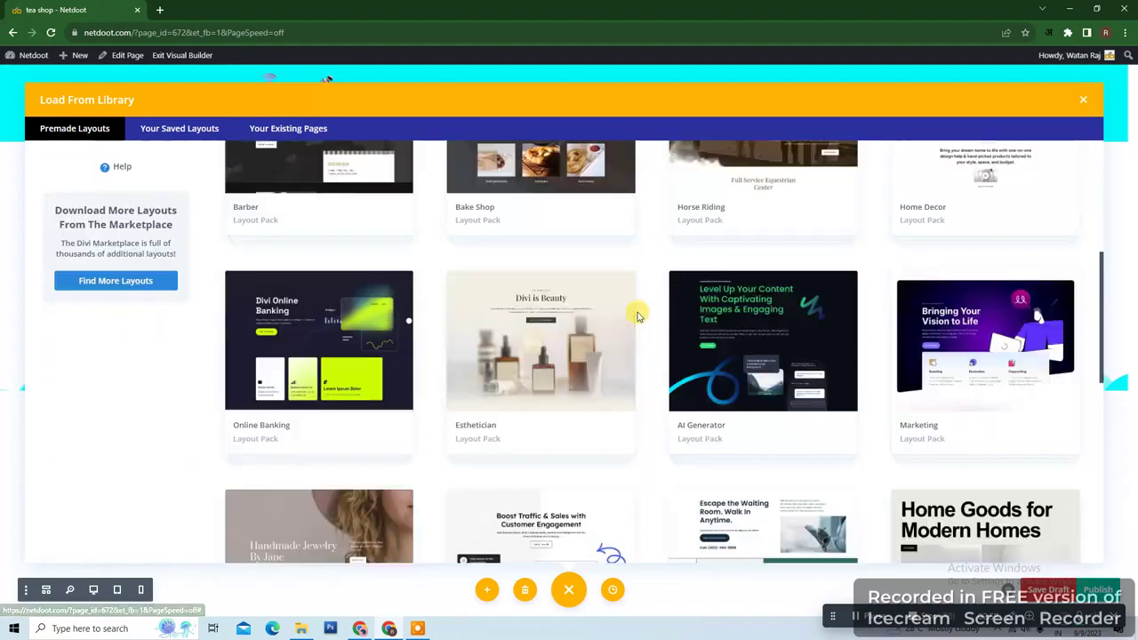
{"action": "scroll", "coordinate": [636, 315], "scroll_direction": "down", "scroll_amount": 10}
{"action": "scroll", "coordinate": [636, 325], "scroll_direction": "up", "scroll_amount": 15}
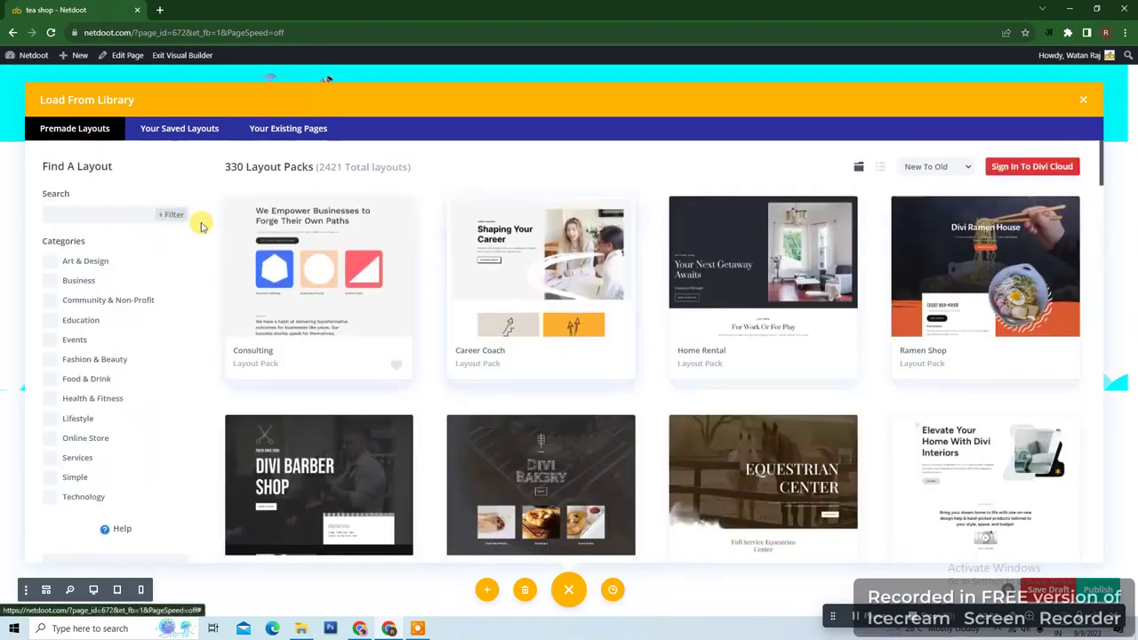
- Search the premade layouts for tea and open the details of the Tea Shop Landing Page layout
{"action": "left_click", "coordinate": [113, 213]}
{"action": "type", "text": "t"}
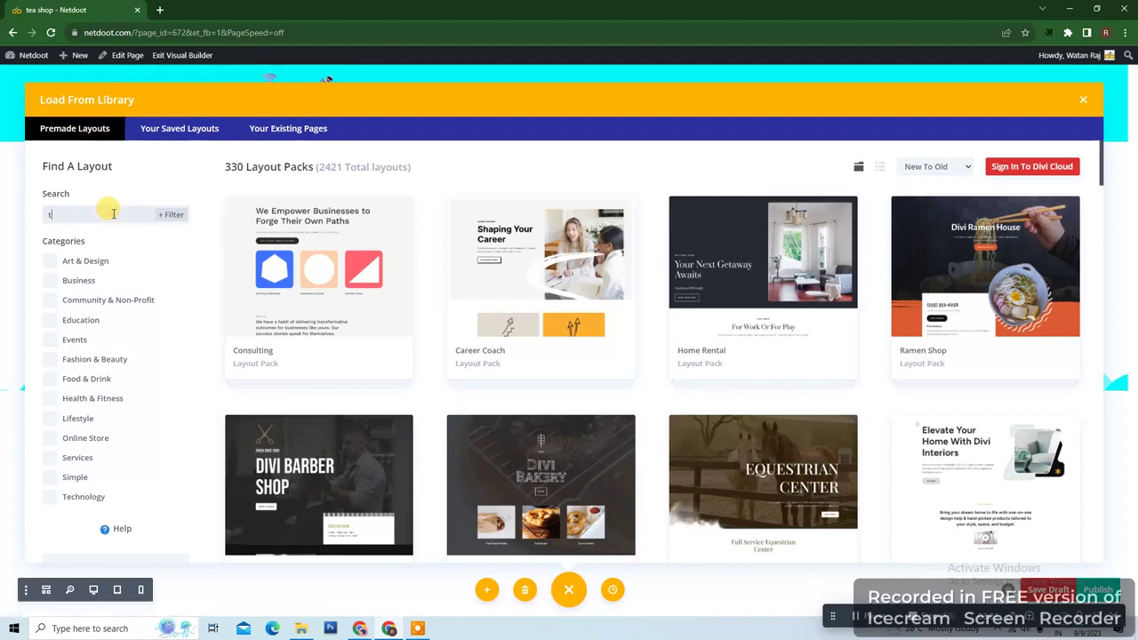
{"action": "type", "text": "ea"}
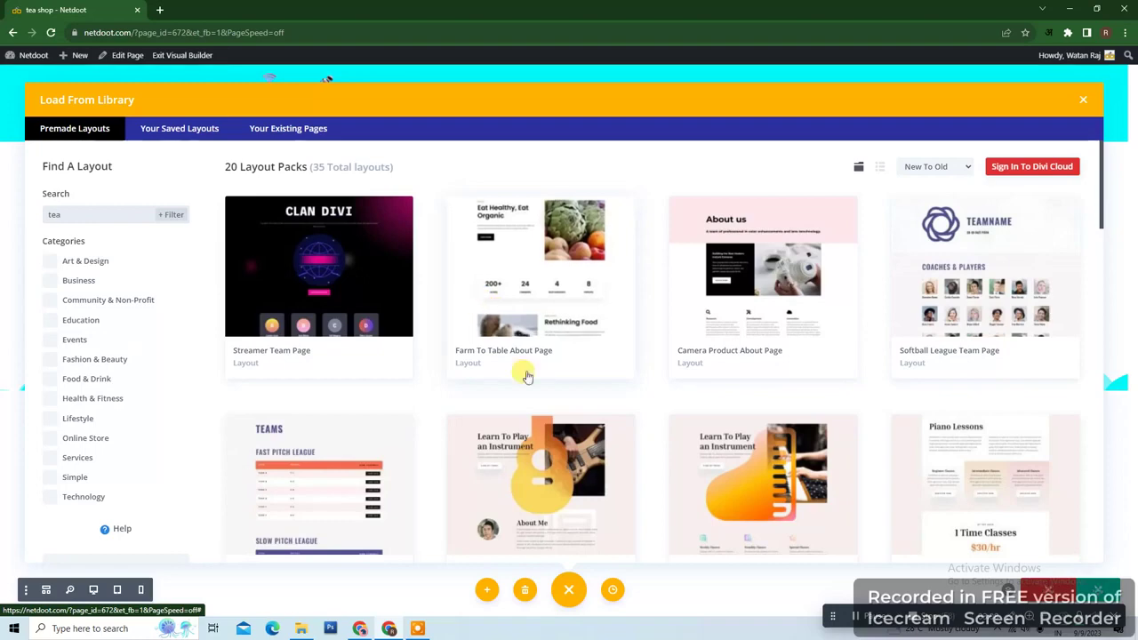
{"action": "scroll", "coordinate": [737, 342], "scroll_direction": "down", "scroll_amount": 3}
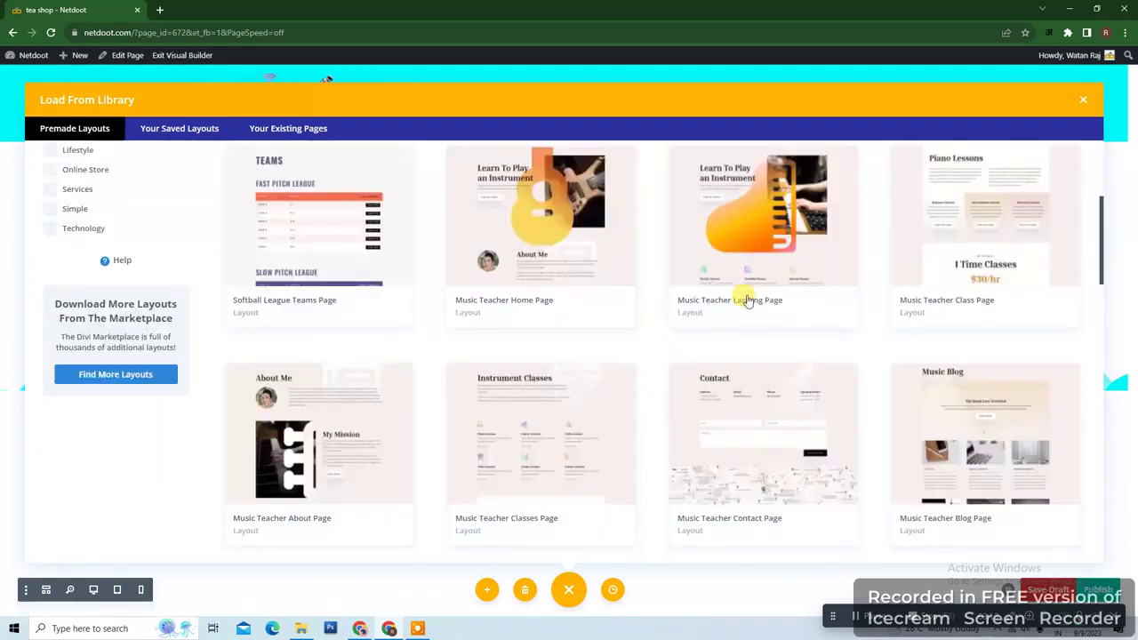
{"action": "left_click_drag", "start_coordinate": [1102, 260], "coordinate": [1094, 434]}
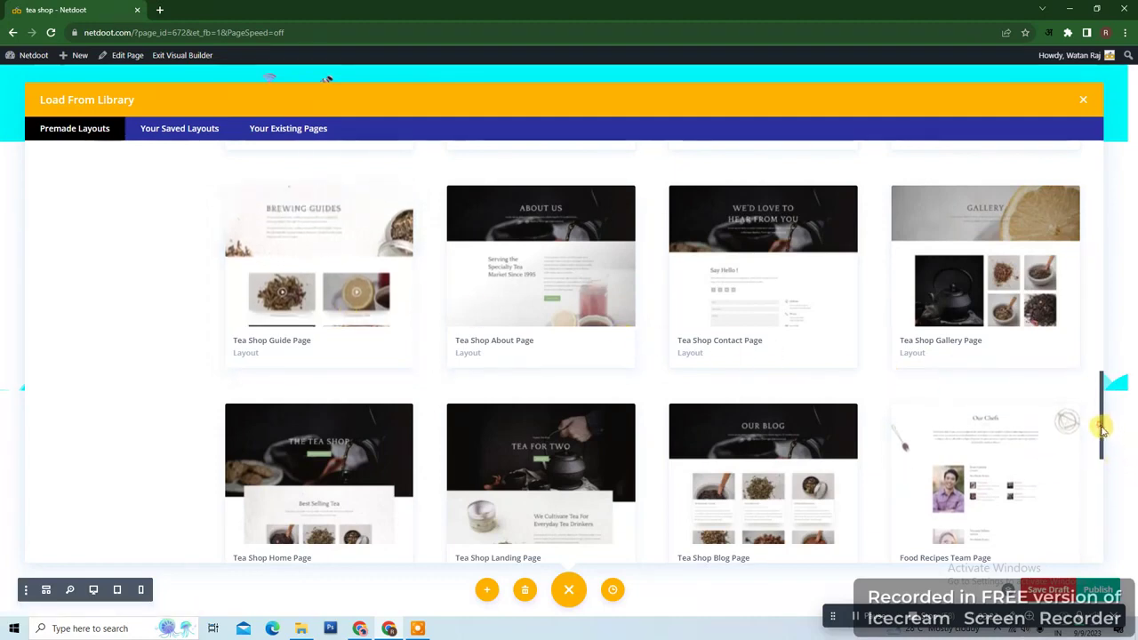
{"action": "left_click_drag", "start_coordinate": [1102, 430], "coordinate": [1105, 460]}
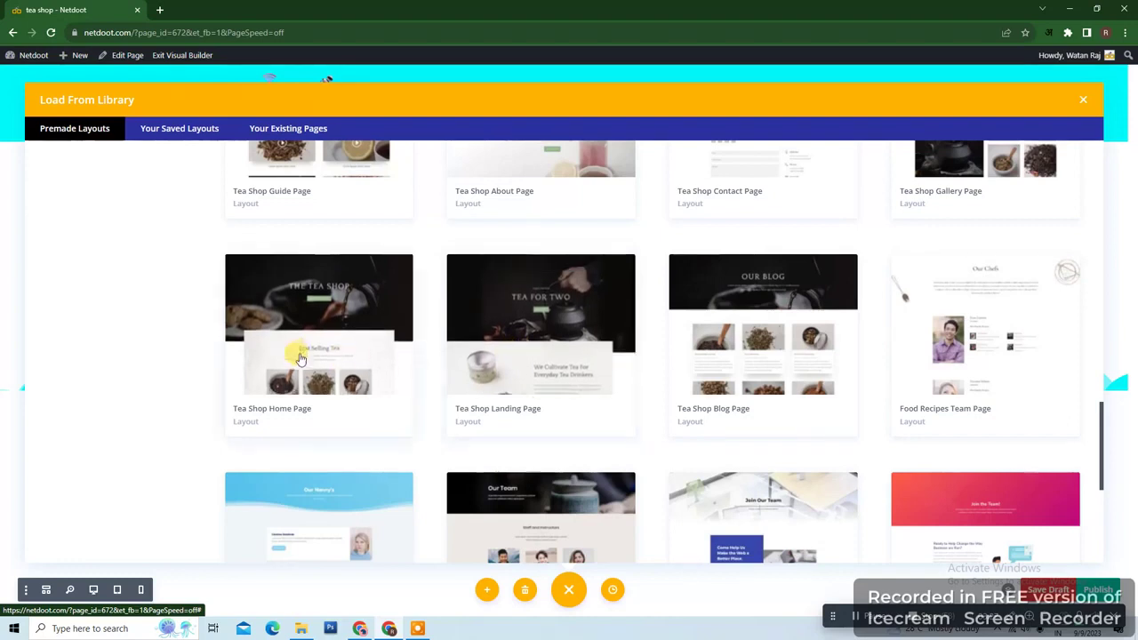
{"action": "left_click", "coordinate": [571, 320]}
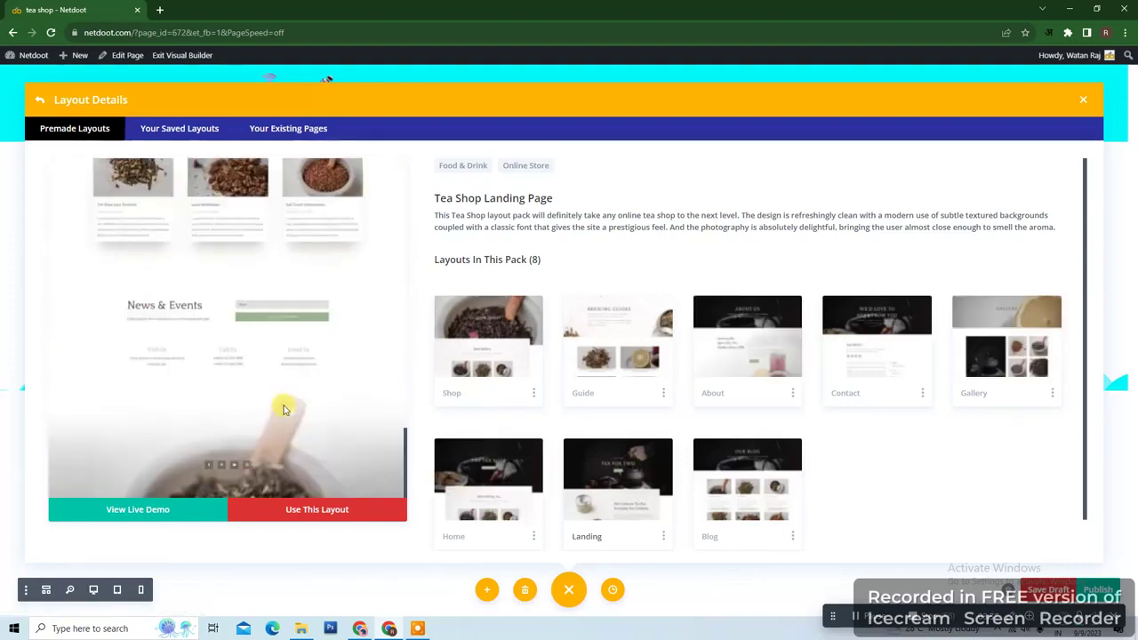
- View the live demo of the Tea Shop Landing Page layout and apply that layout to the tea shop page
{"action": "left_click", "coordinate": [138, 510]}
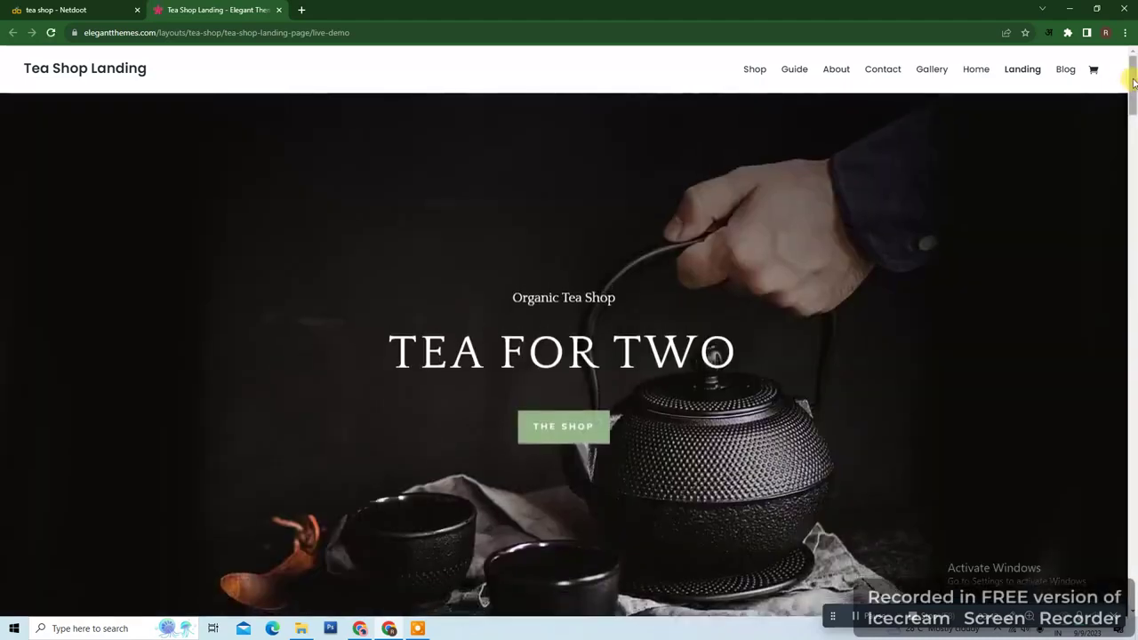
{"action": "left_click_drag", "start_coordinate": [1133, 80], "coordinate": [1128, 520]}
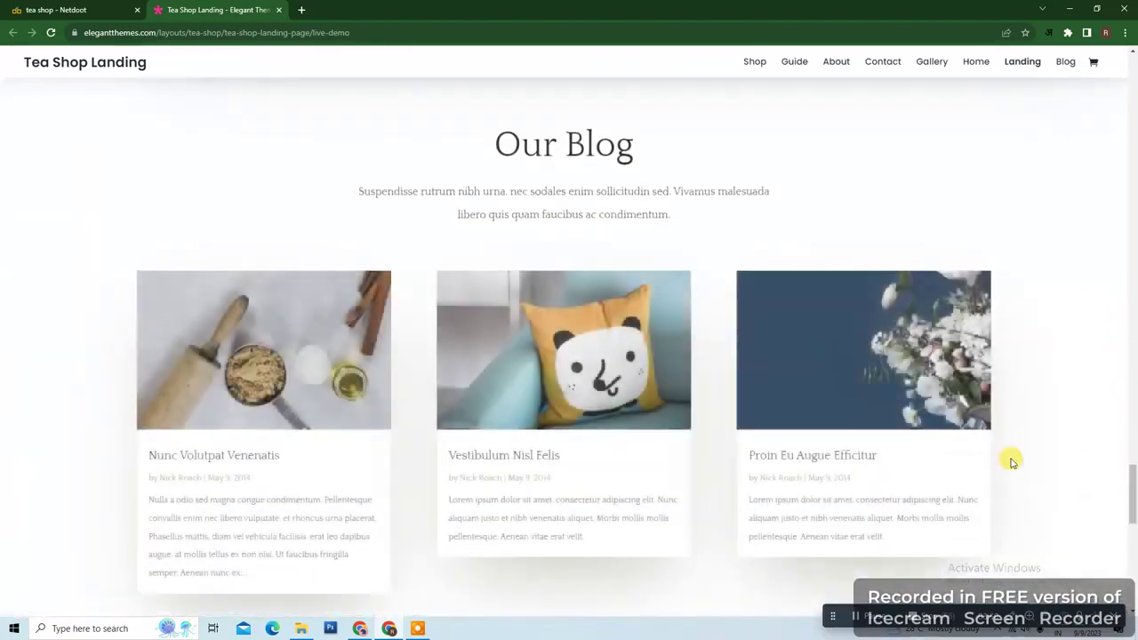
{"action": "left_click", "coordinate": [77, 9]}
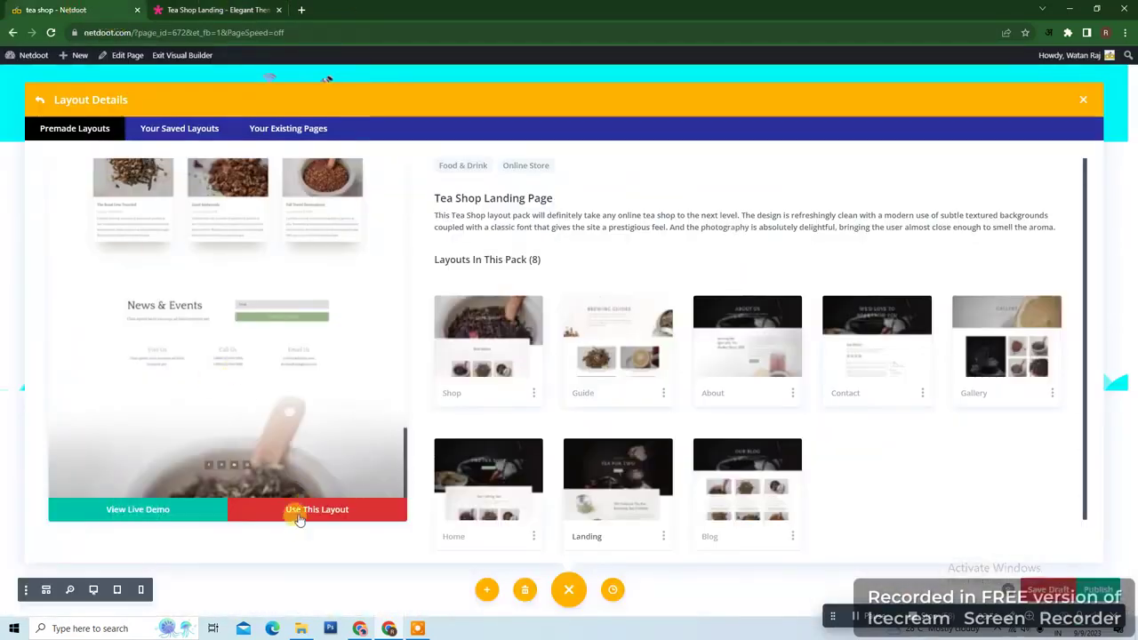
{"action": "left_click", "coordinate": [327, 516]}
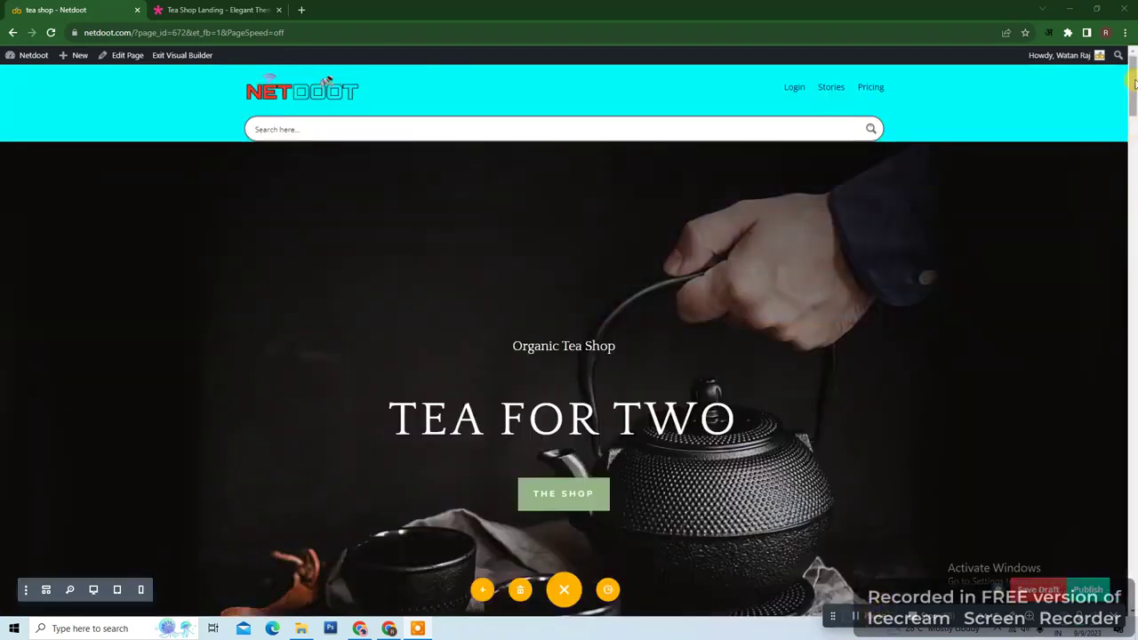
- Change the hero heading from Tea For Two to Tea Shop and delete The Shop button below it
{"action": "scroll", "coordinate": [1134, 82], "scroll_direction": "down", "scroll_amount": 2}
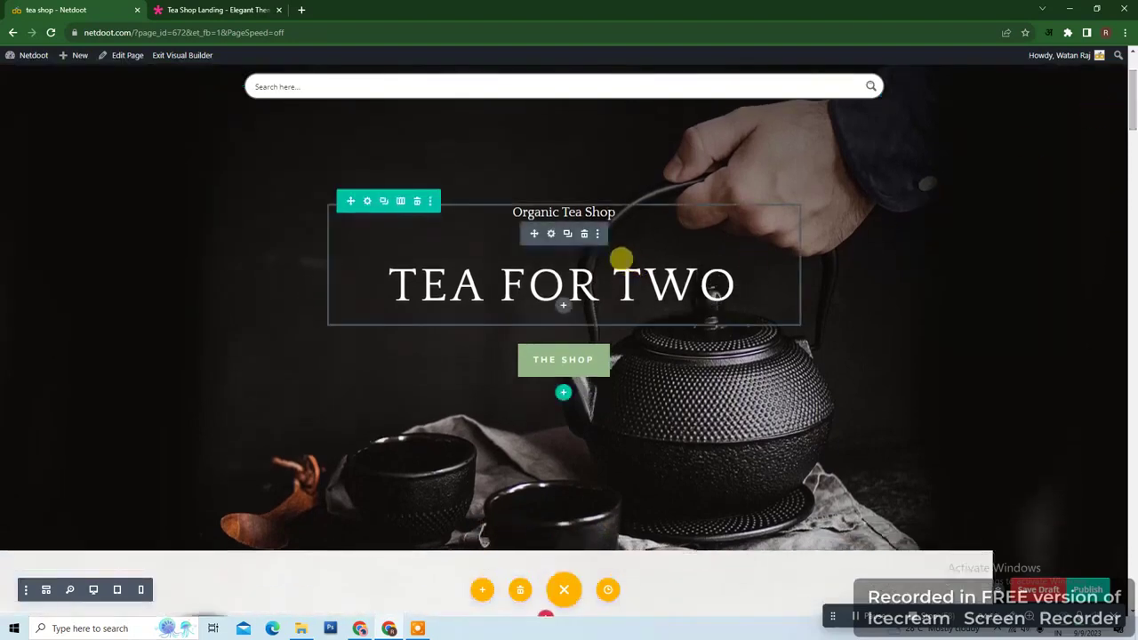
{"action": "left_click", "coordinate": [550, 234]}
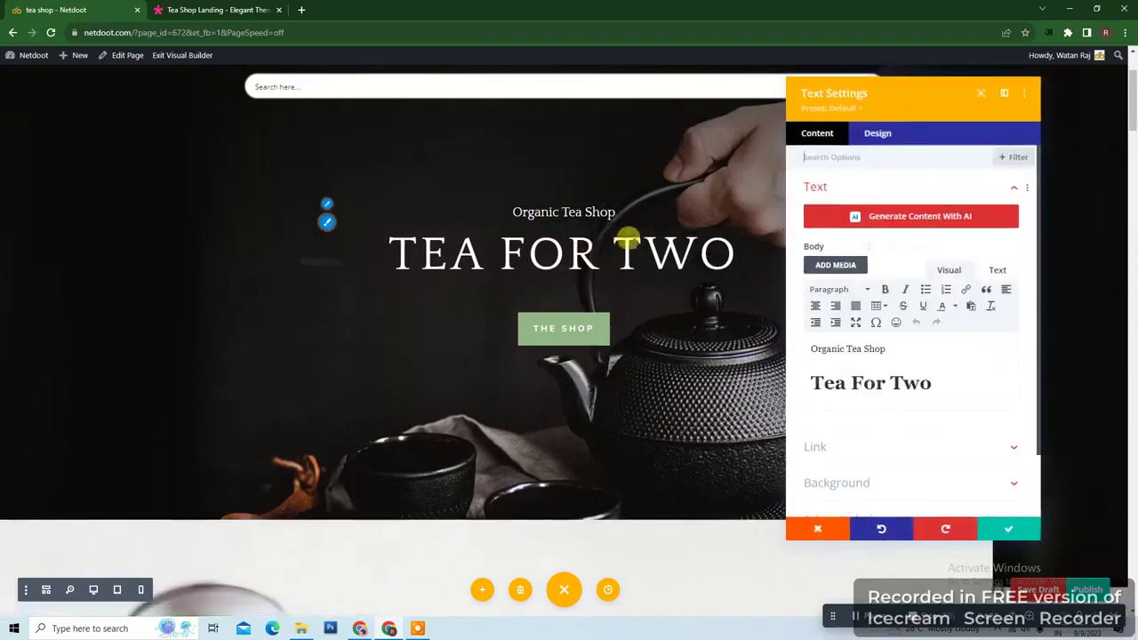
{"action": "left_click_drag", "start_coordinate": [851, 383], "coordinate": [984, 381]}
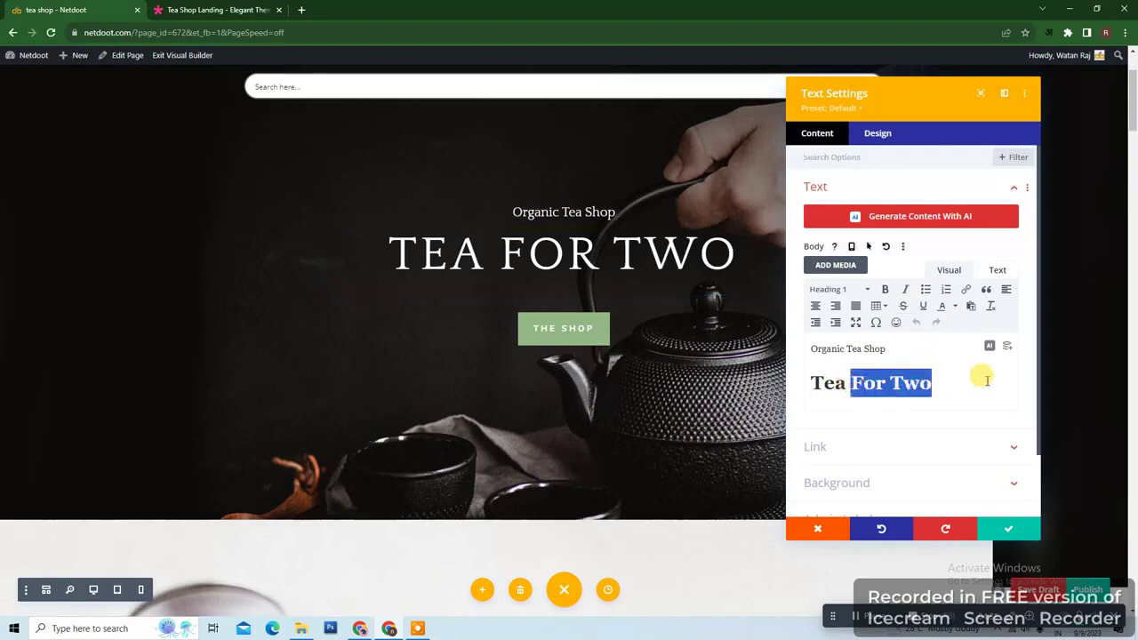
{"action": "type", "text": "Shop"}
{"action": "left_click", "coordinate": [1007, 528]}
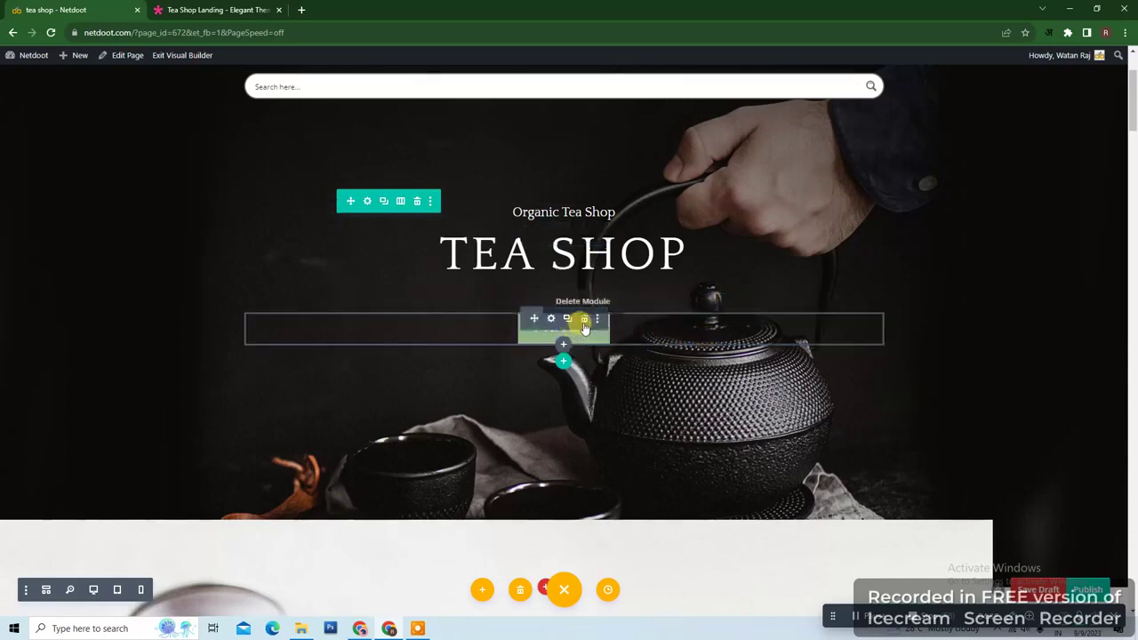
{"action": "left_click", "coordinate": [585, 320]}
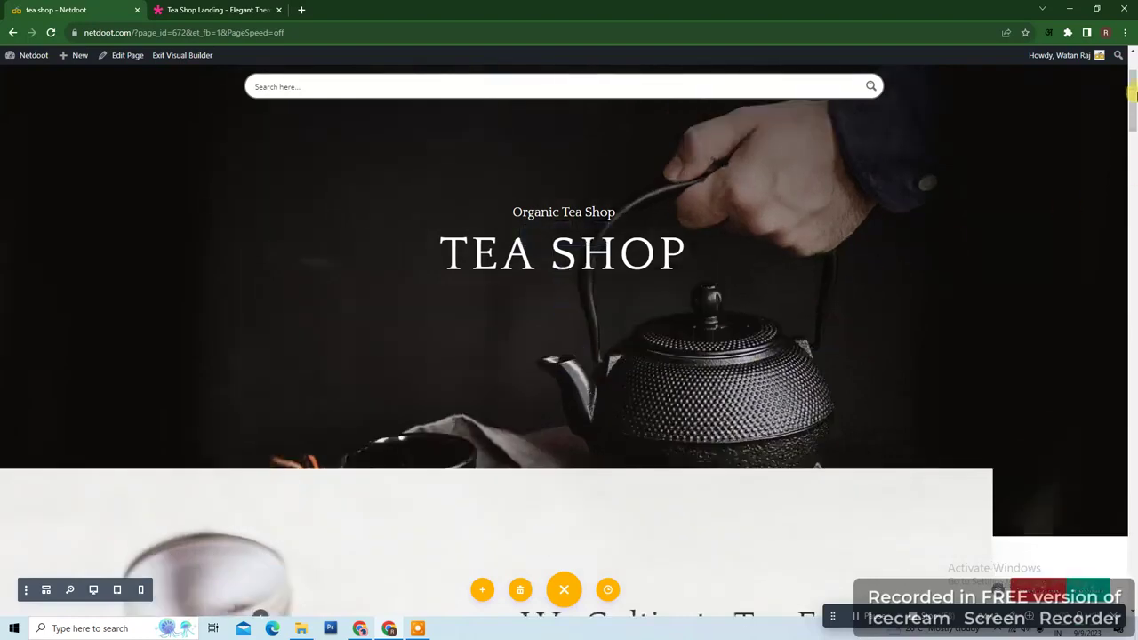
- Delete the Seasonal Collection heading and the placeholder paragraph beneath it from the product section
{"action": "left_click_drag", "start_coordinate": [1132, 87], "coordinate": [1132, 102]}
{"action": "left_click_drag", "start_coordinate": [1132, 128], "coordinate": [1132, 192]}
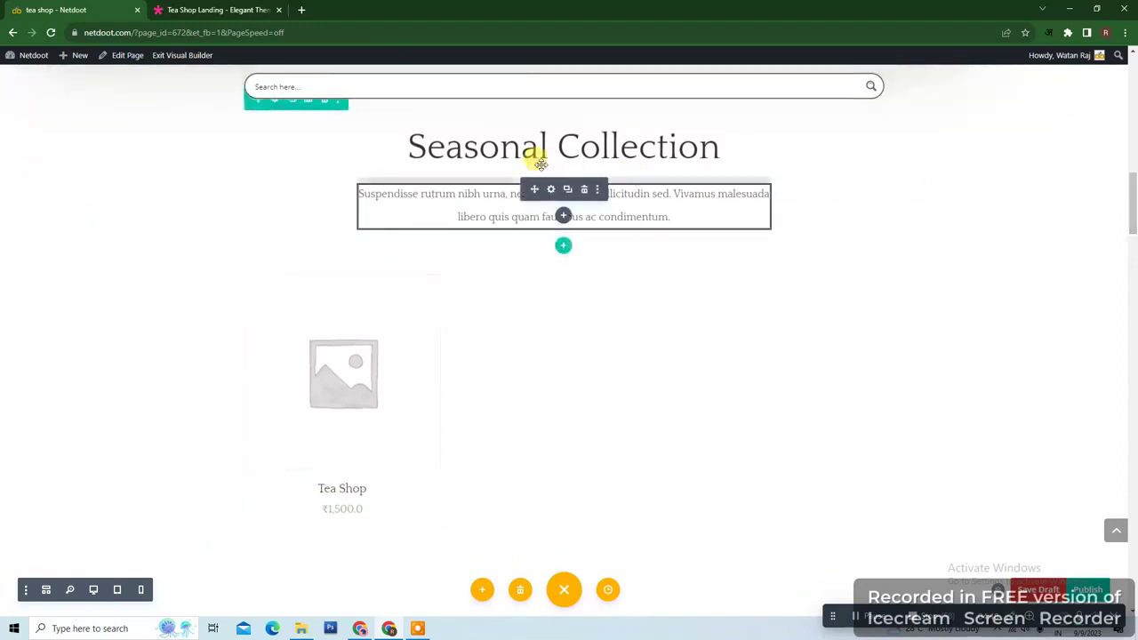
{"action": "mouse_move", "coordinate": [533, 138]}
{"action": "left_click", "coordinate": [584, 131]}
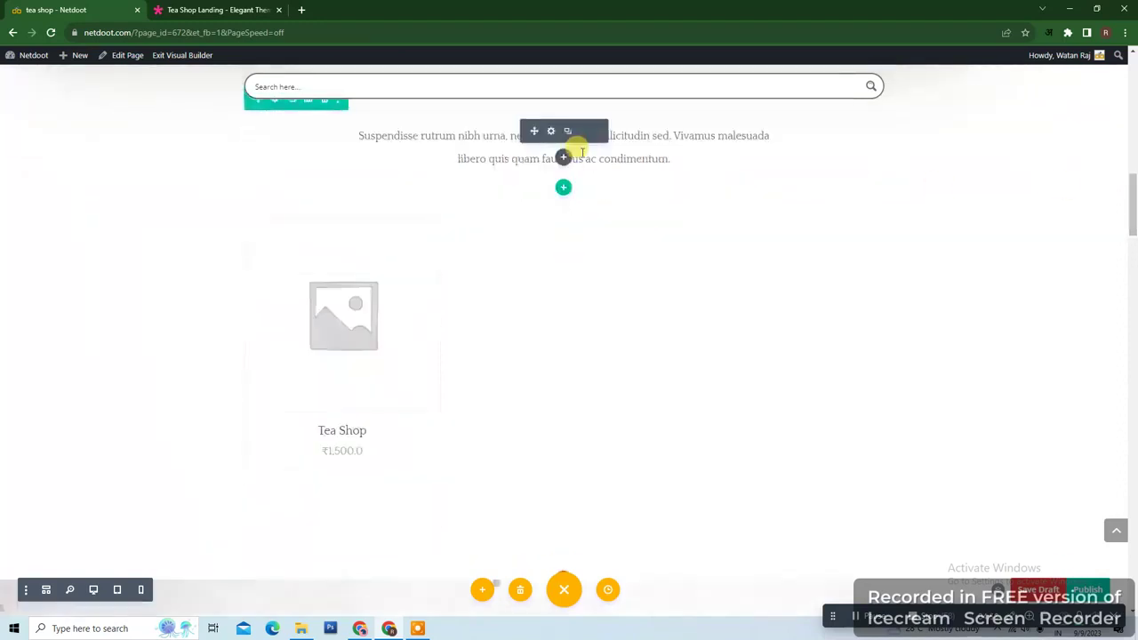
{"action": "left_click", "coordinate": [584, 132]}
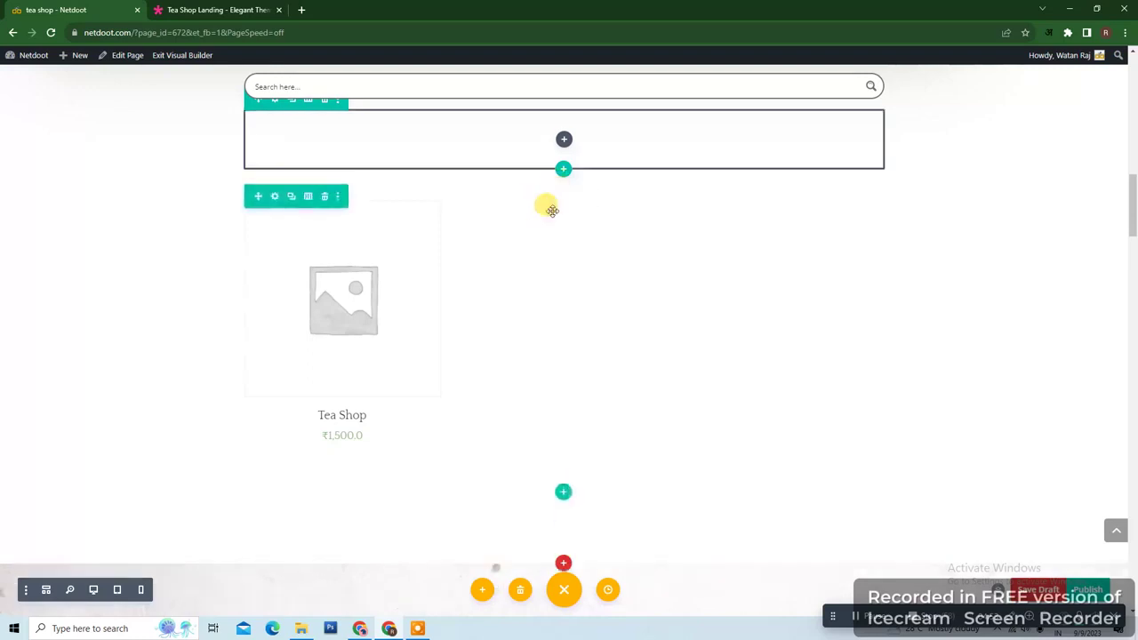
- Delete the Tea Shop product row, the empty row above it and the emptied section above Organically Sourced
{"action": "left_click", "coordinate": [324, 195]}
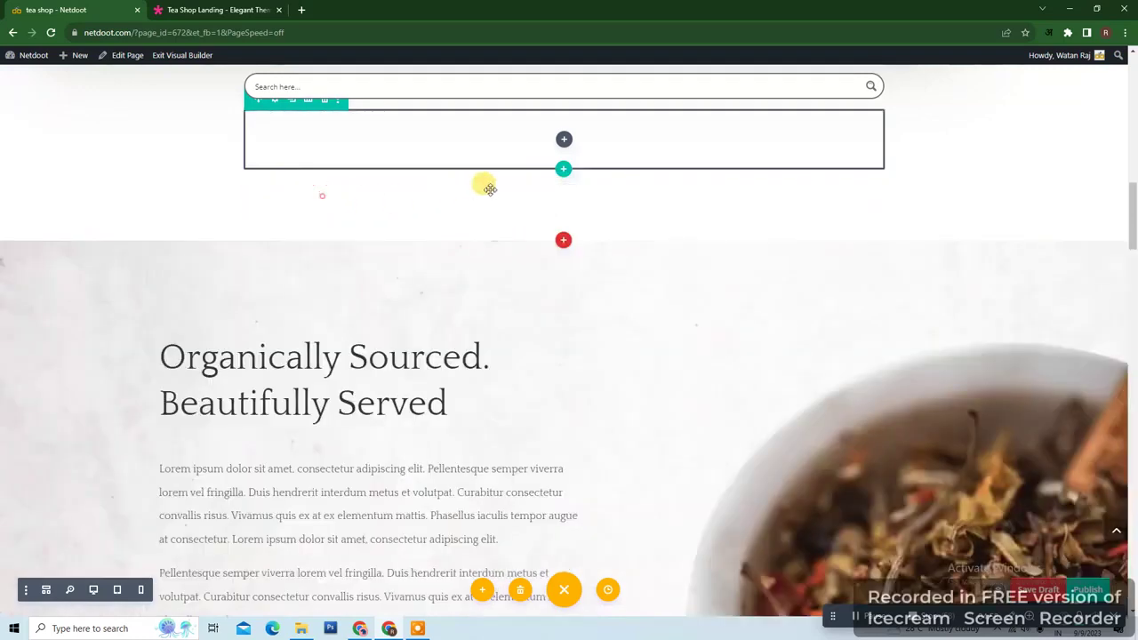
{"action": "left_click", "coordinate": [323, 102]}
{"action": "scroll", "coordinate": [755, 240], "scroll_direction": "up", "scroll_amount": 2}
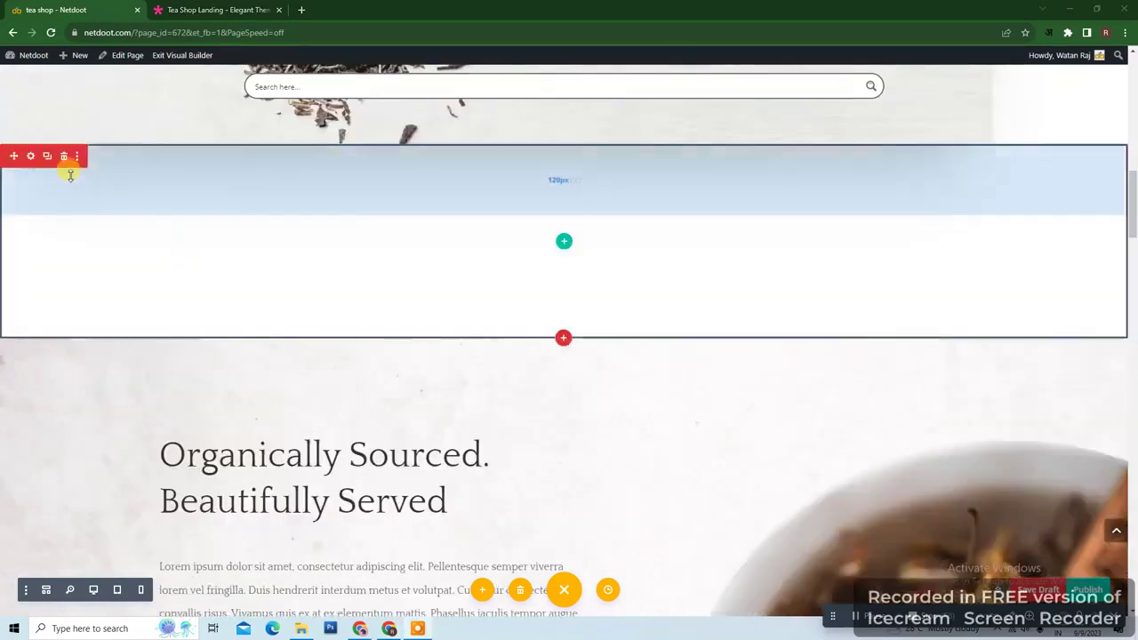
{"action": "left_click", "coordinate": [63, 158]}
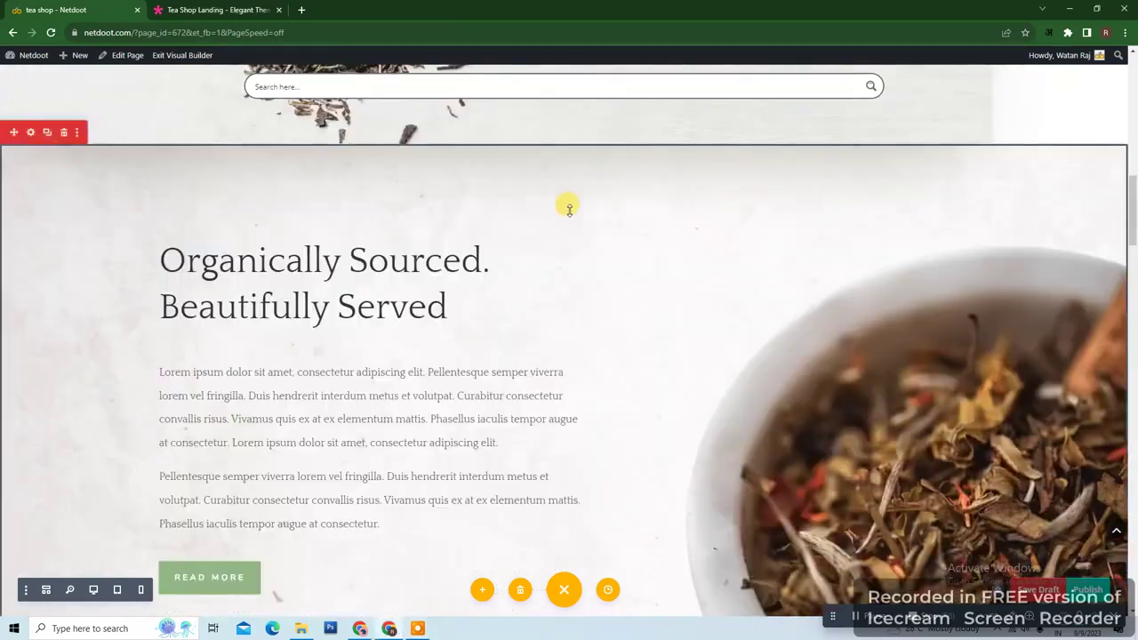
- Change the title of the first tea blurb in the three-image row to tea 1
{"action": "left_click_drag", "start_coordinate": [1132, 198], "coordinate": [1133, 299]}
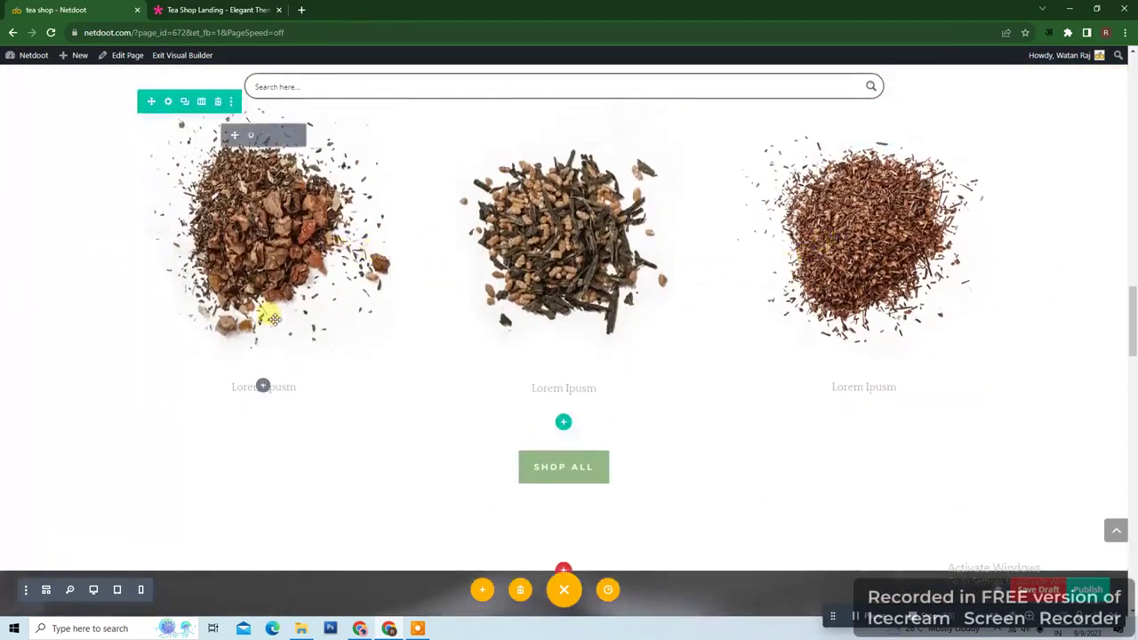
{"action": "left_click", "coordinate": [250, 136]}
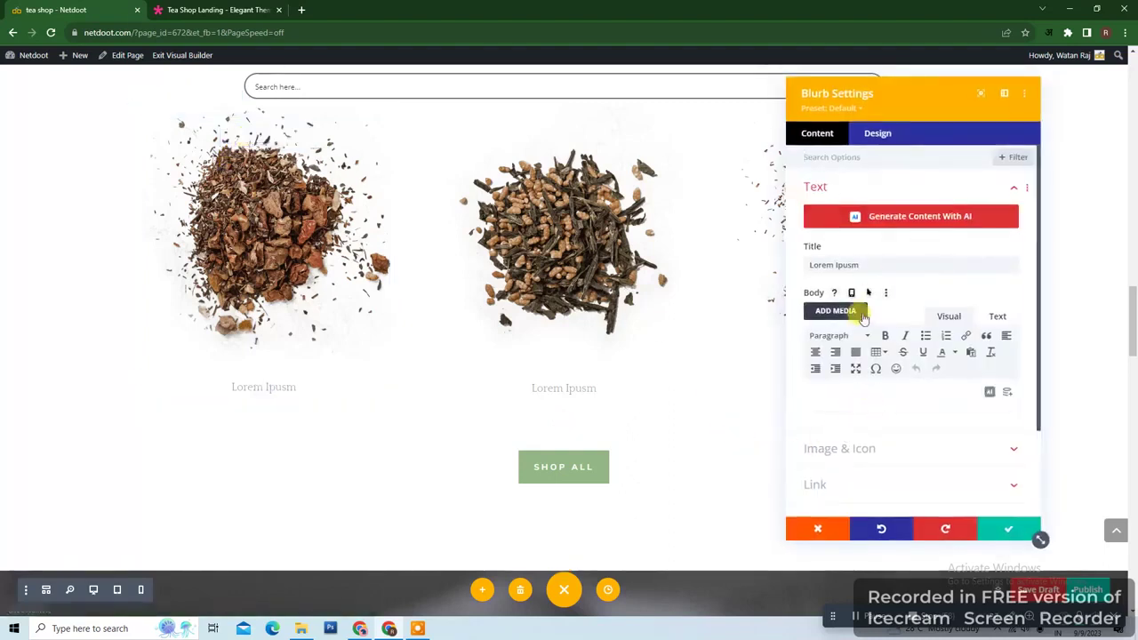
{"action": "left_click_drag", "start_coordinate": [860, 265], "coordinate": [805, 265]}
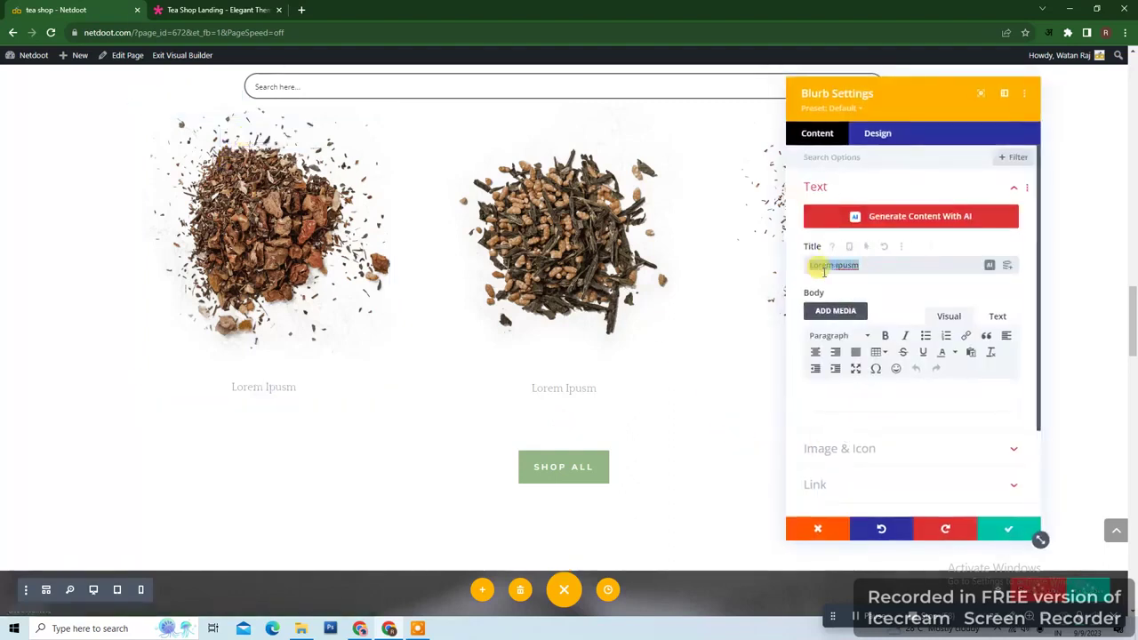
{"action": "type", "text": "tea 1"}
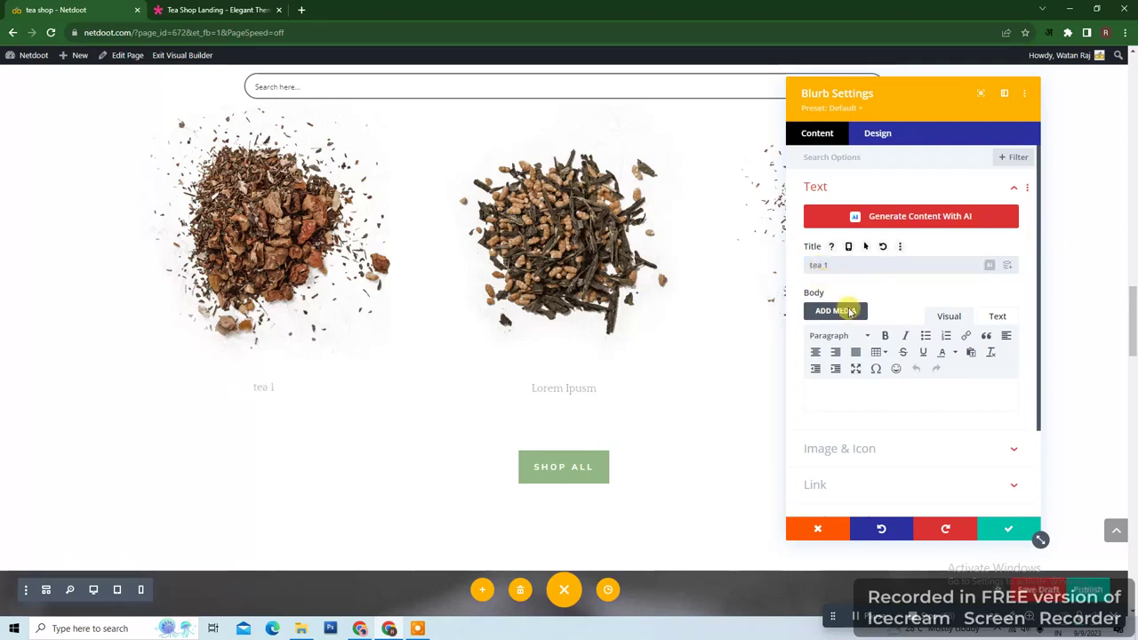
{"action": "left_click", "coordinate": [1005, 529]}
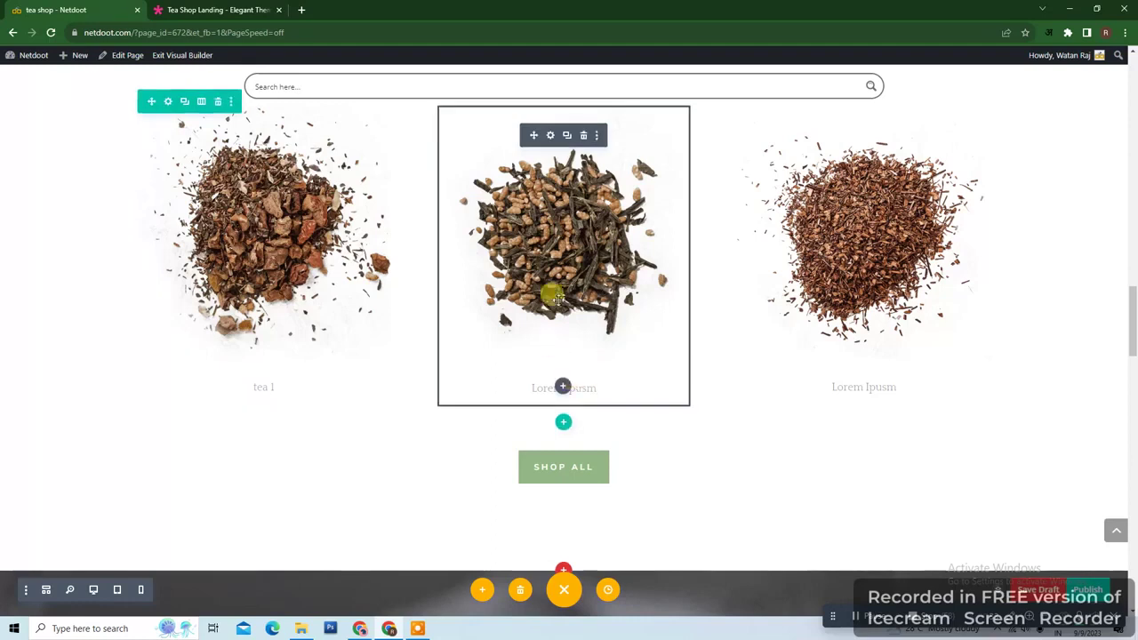
- Change the title of the middle tea blurb to tea 2
{"action": "left_click", "coordinate": [551, 135]}
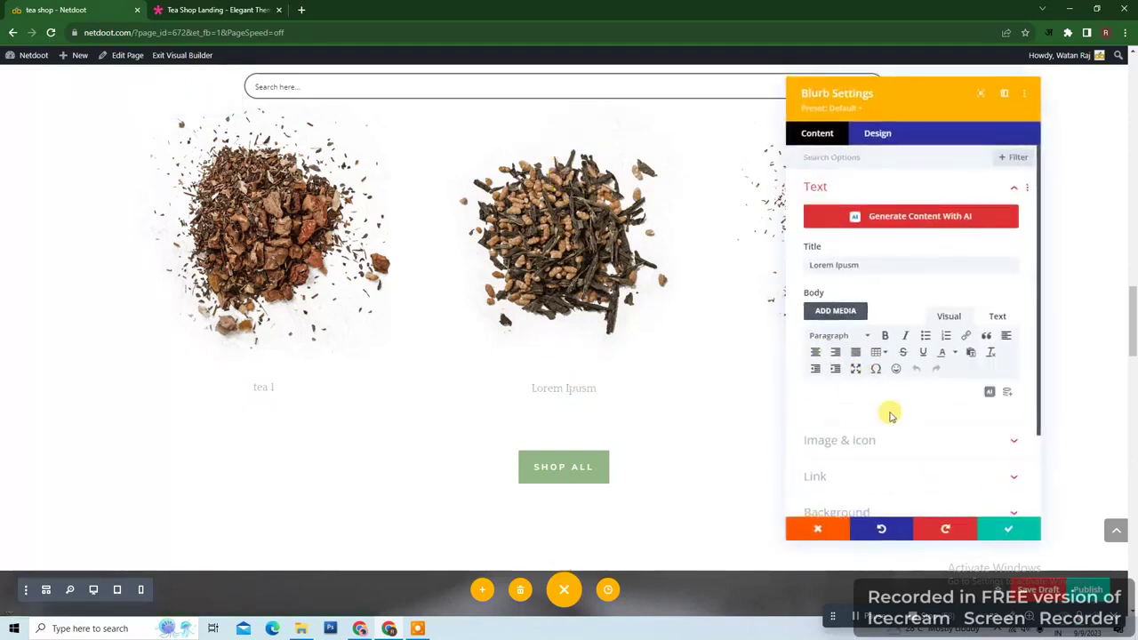
{"action": "left_click_drag", "start_coordinate": [871, 266], "coordinate": [752, 259]}
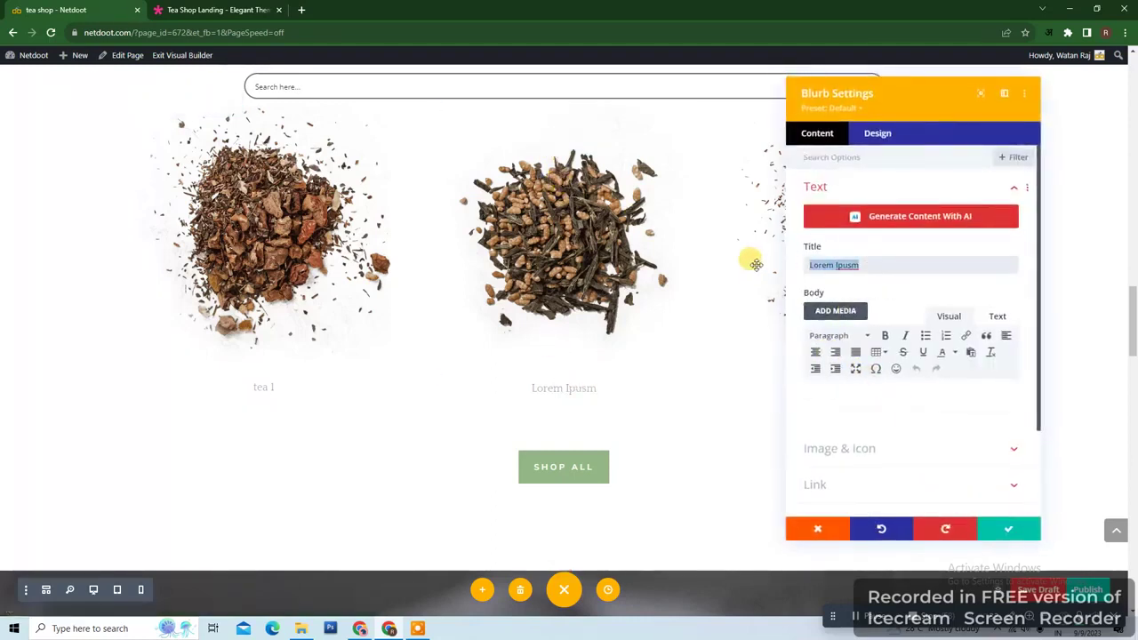
{"action": "type", "text": "tea 2"}
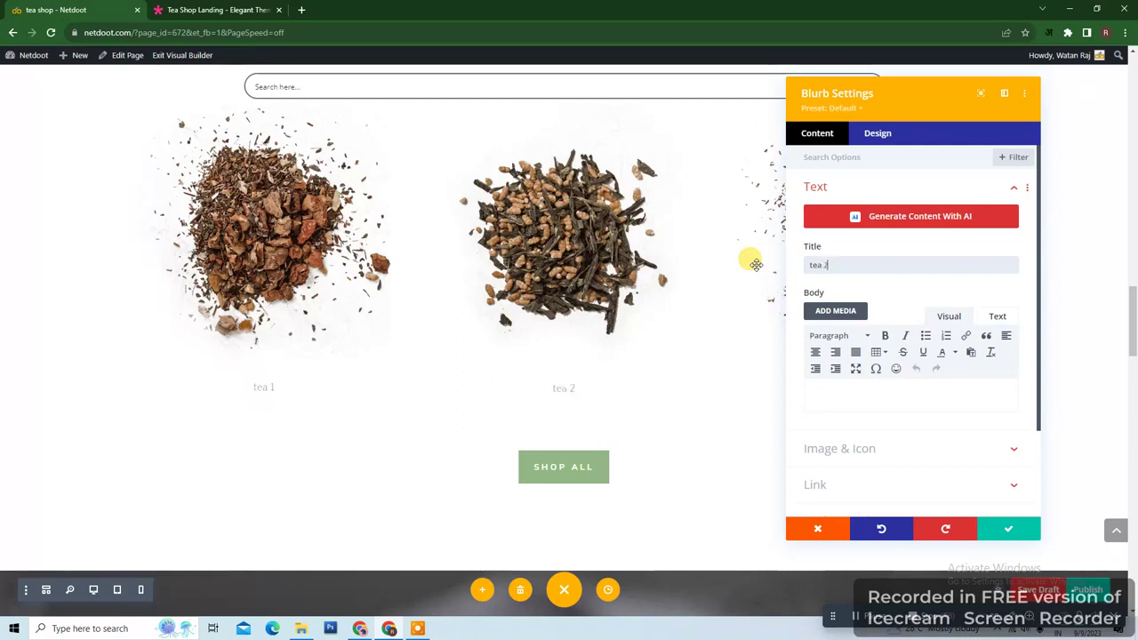
{"action": "left_click", "coordinate": [1005, 531]}
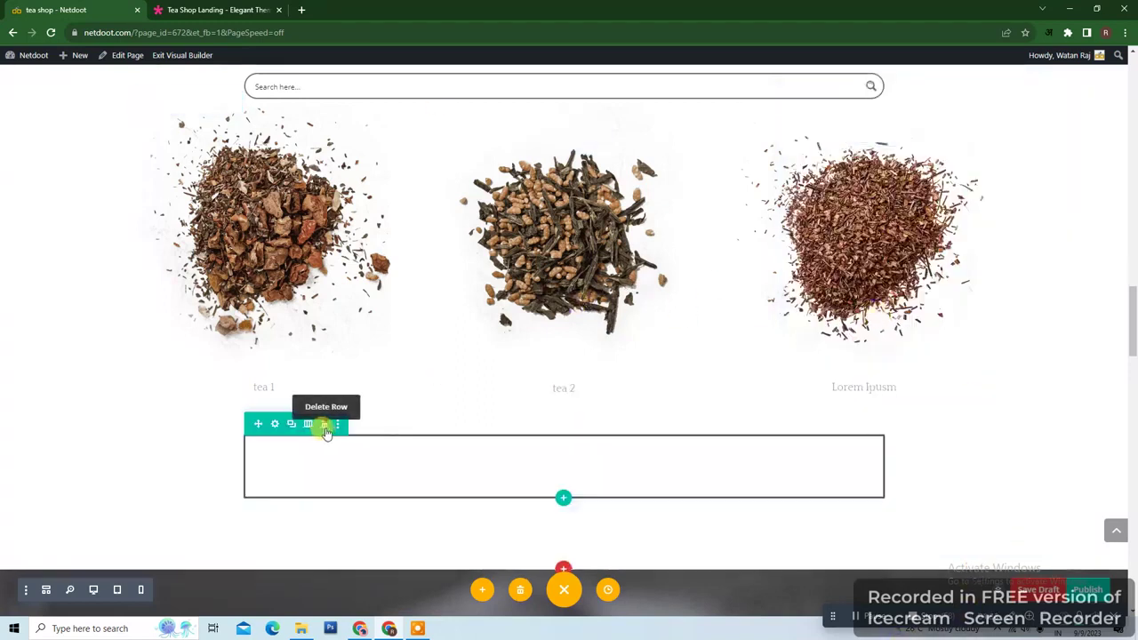
- Delete the Shop All row below the tea blurbs and insert a two-column row of equal widths in its place
{"action": "left_click", "coordinate": [325, 428]}
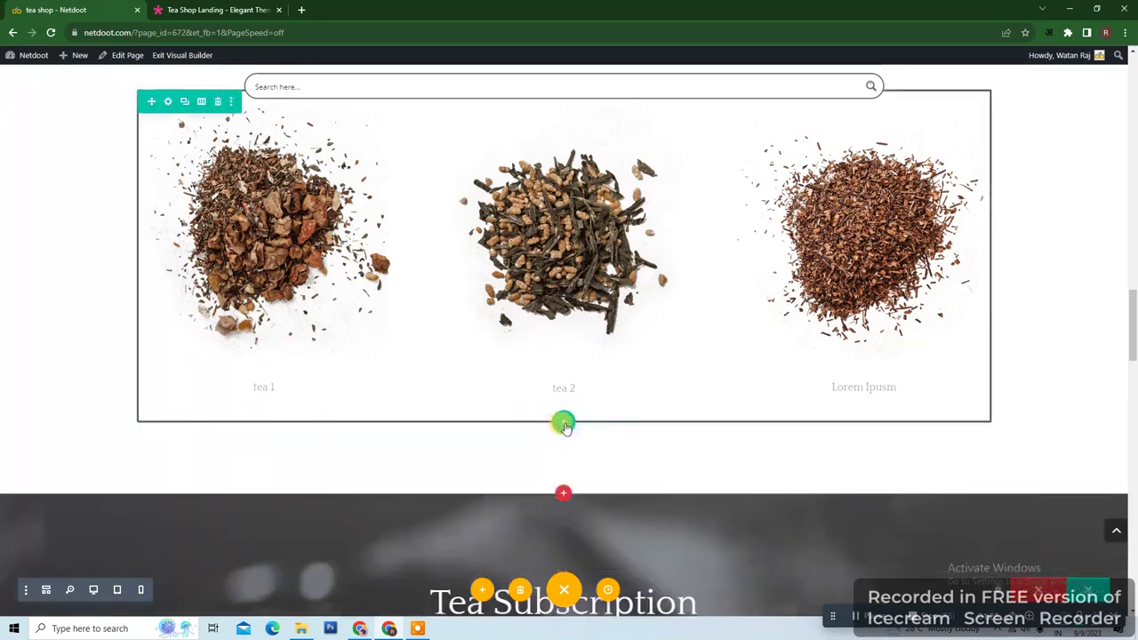
{"action": "left_click", "coordinate": [563, 424]}
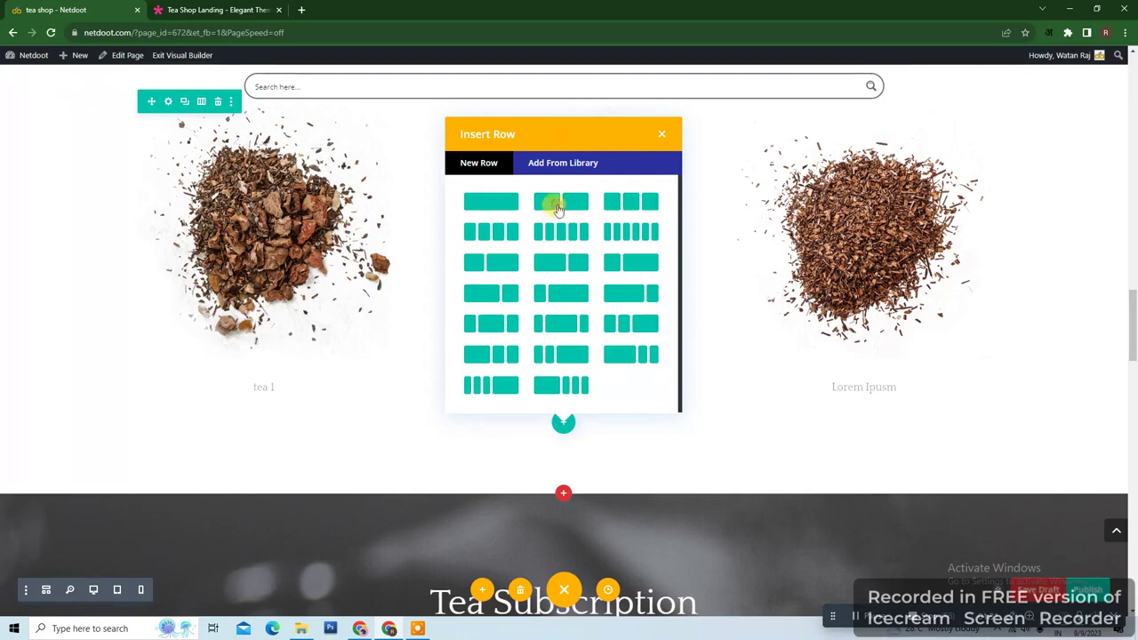
{"action": "left_click", "coordinate": [560, 204]}
- Add a Woo Product Price module to the first column of the new row, with Tea Shop as its product
{"action": "scroll", "coordinate": [379, 320], "scroll_direction": "down", "scroll_amount": 5}
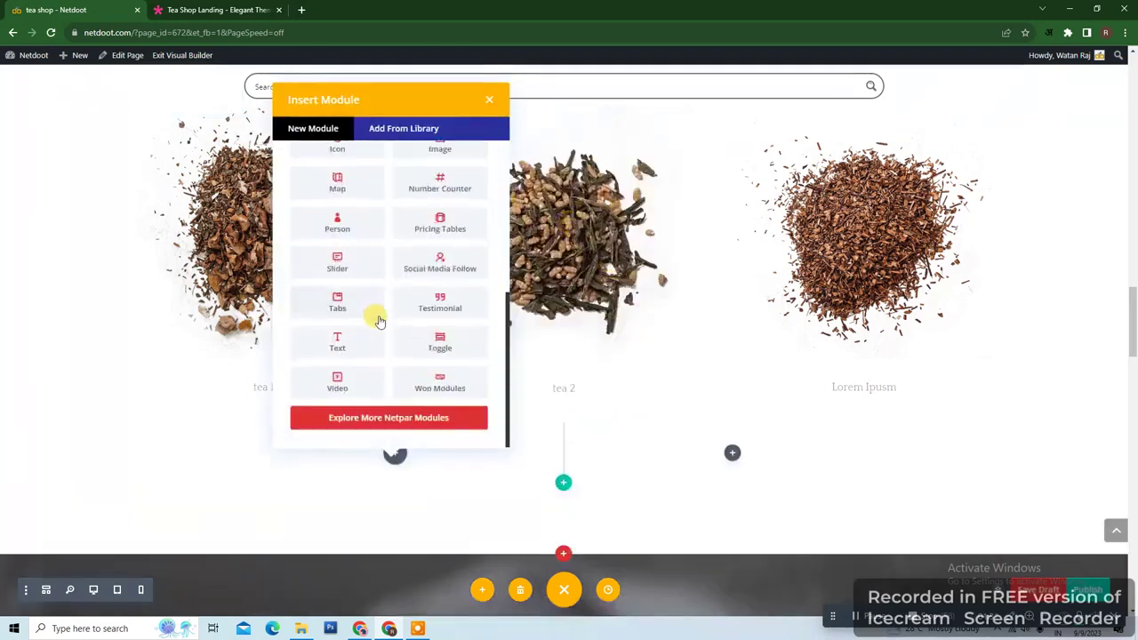
{"action": "left_click", "coordinate": [439, 380]}
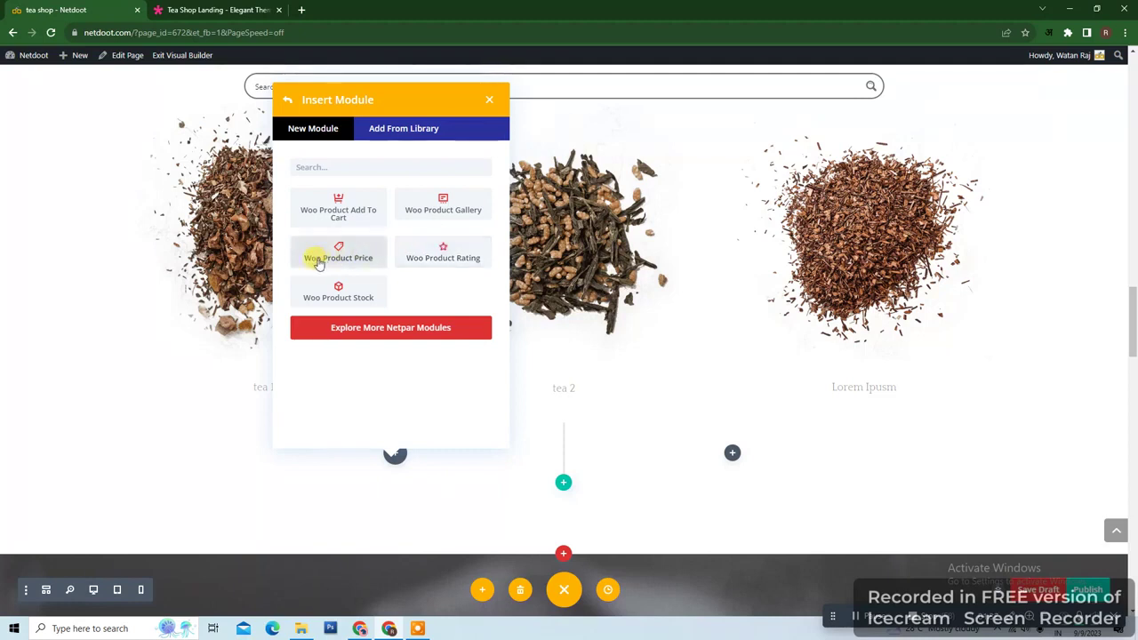
{"action": "left_click", "coordinate": [352, 258]}
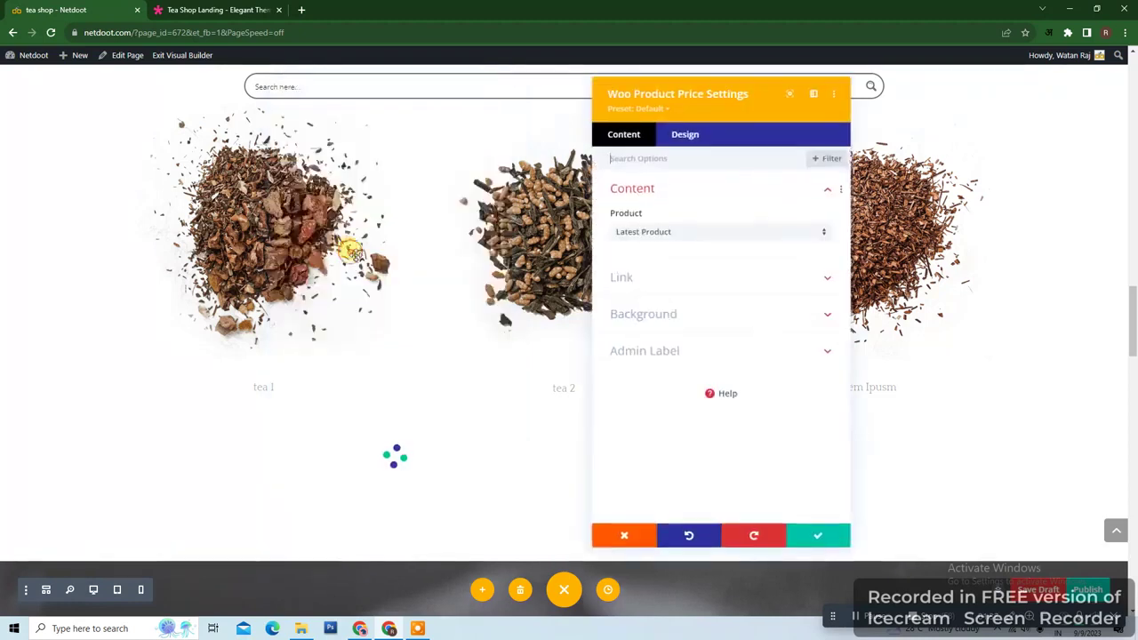
{"action": "left_click", "coordinate": [729, 238]}
{"action": "left_click", "coordinate": [680, 287]}
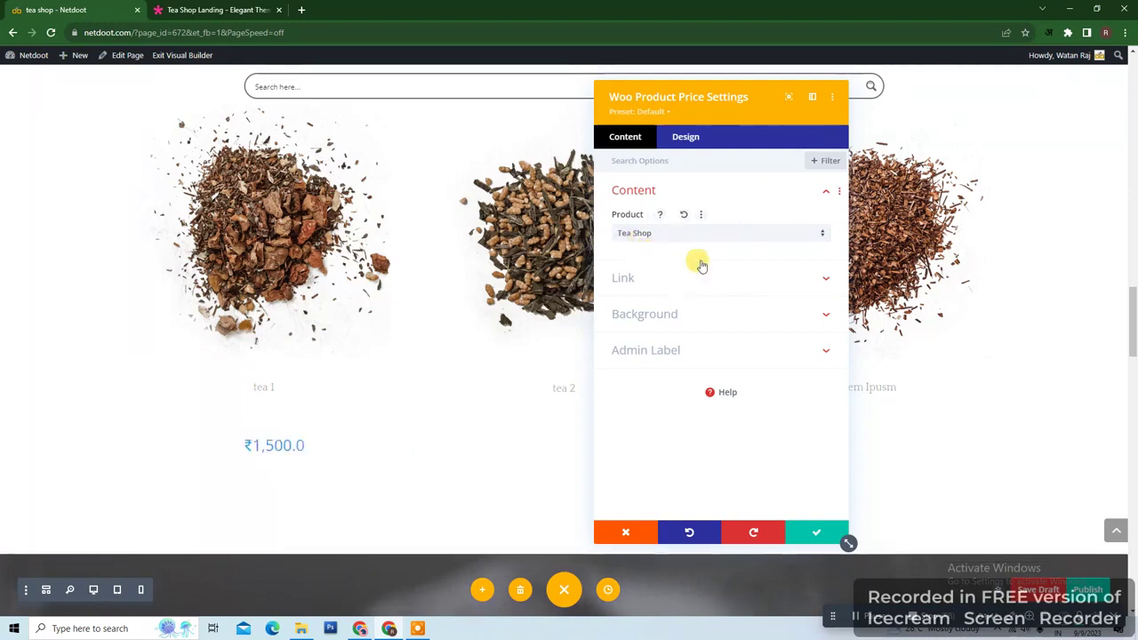
{"action": "left_click", "coordinate": [816, 531]}
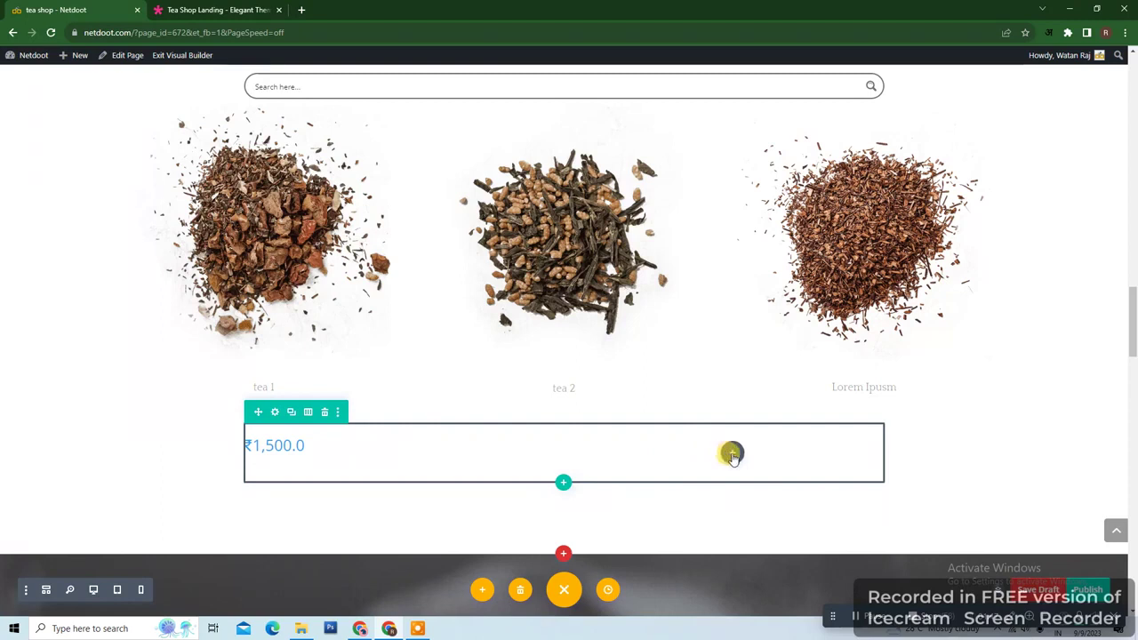
- Add a Woo Product Add To Cart module to the row's second column, with Tea Shop as its product
{"action": "left_click", "coordinate": [731, 455]}
{"action": "scroll", "coordinate": [716, 205], "scroll_direction": "down", "scroll_amount": 5}
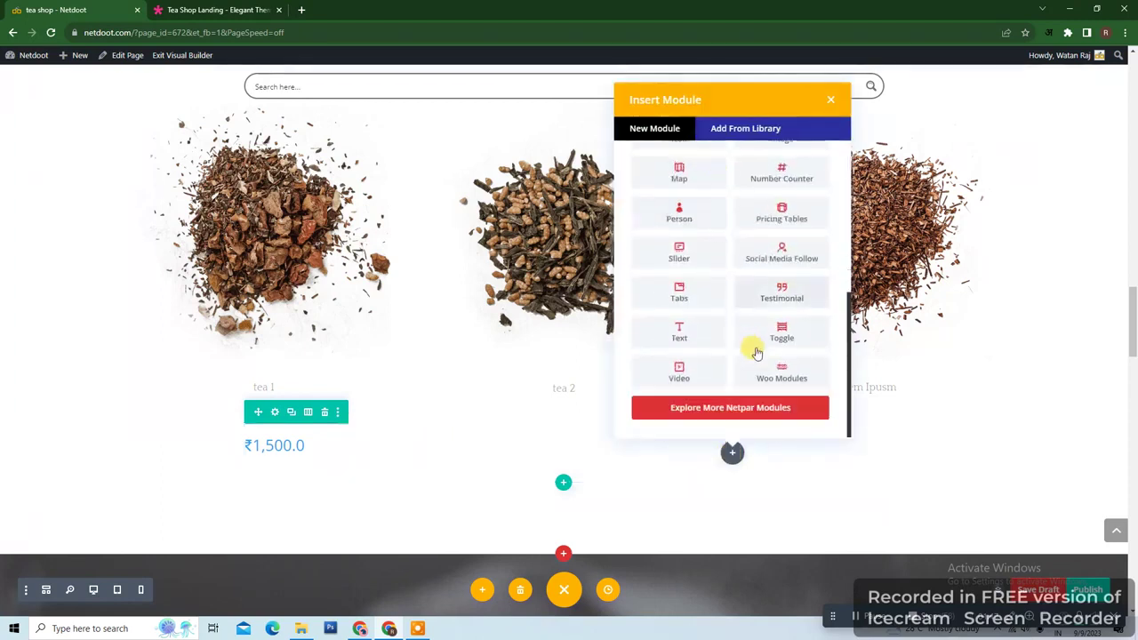
{"action": "left_click", "coordinate": [779, 377]}
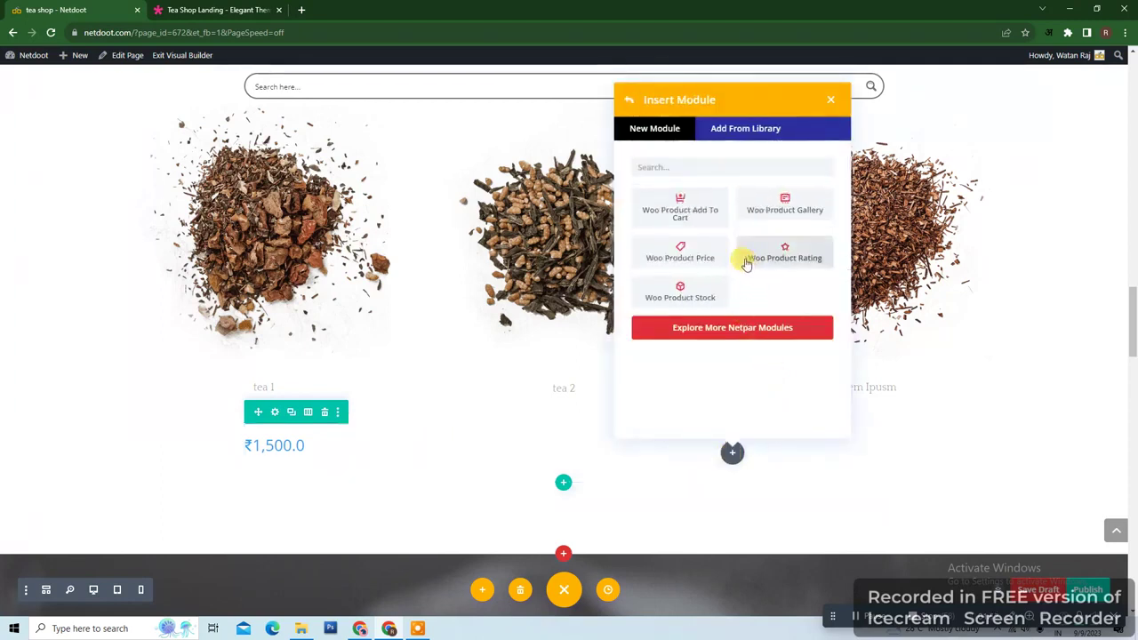
{"action": "left_click", "coordinate": [680, 204]}
{"action": "left_click", "coordinate": [707, 235]}
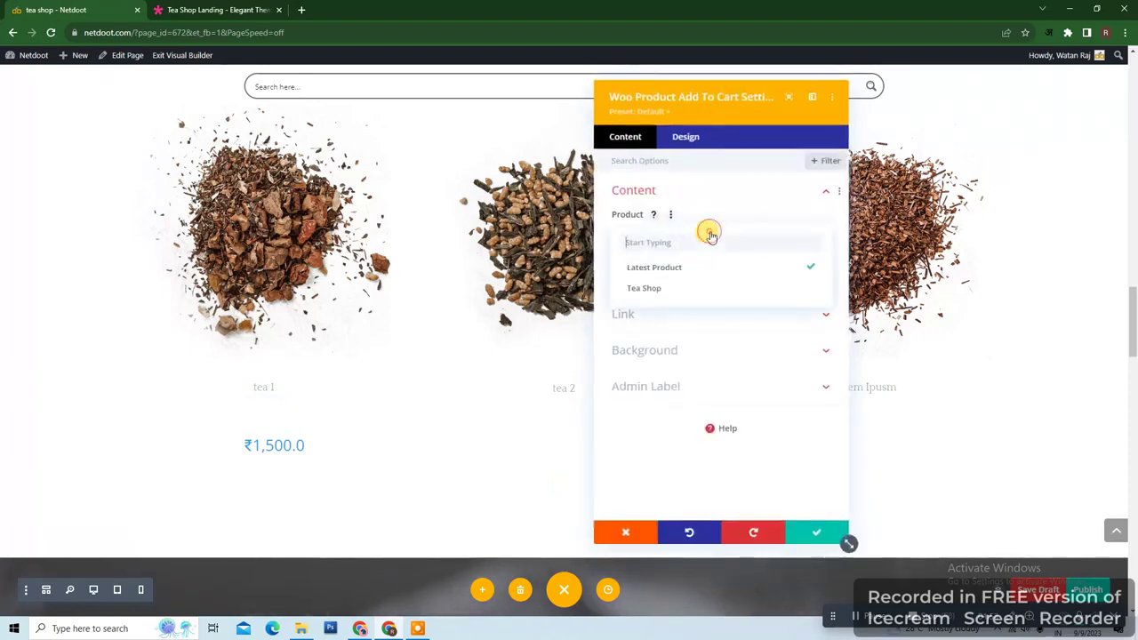
{"action": "left_click", "coordinate": [681, 286]}
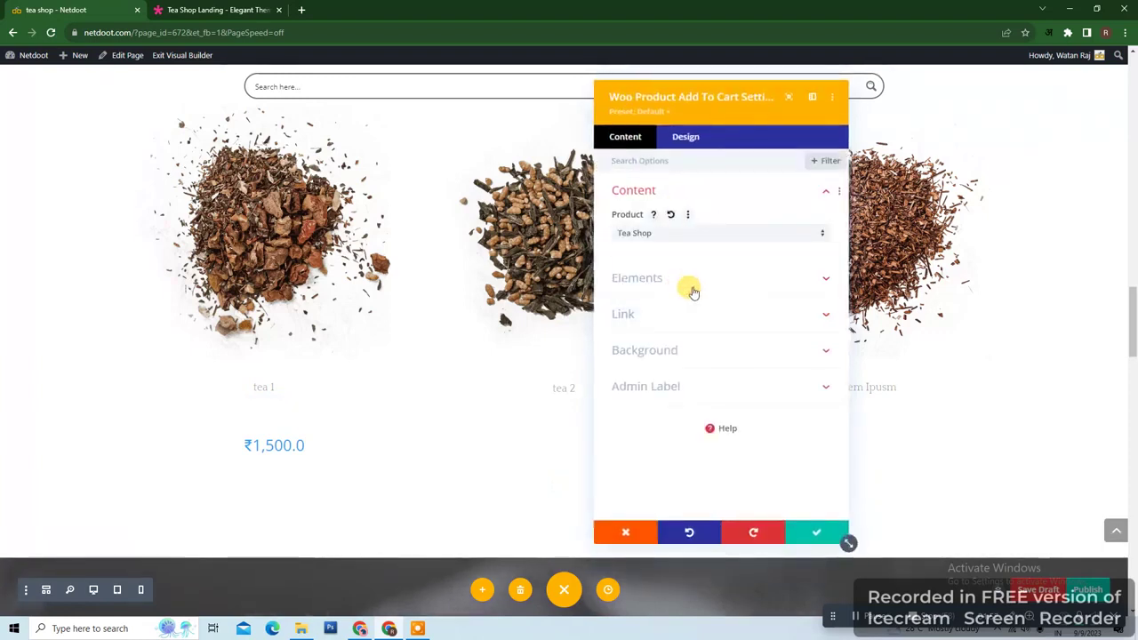
{"action": "left_click", "coordinate": [819, 535]}
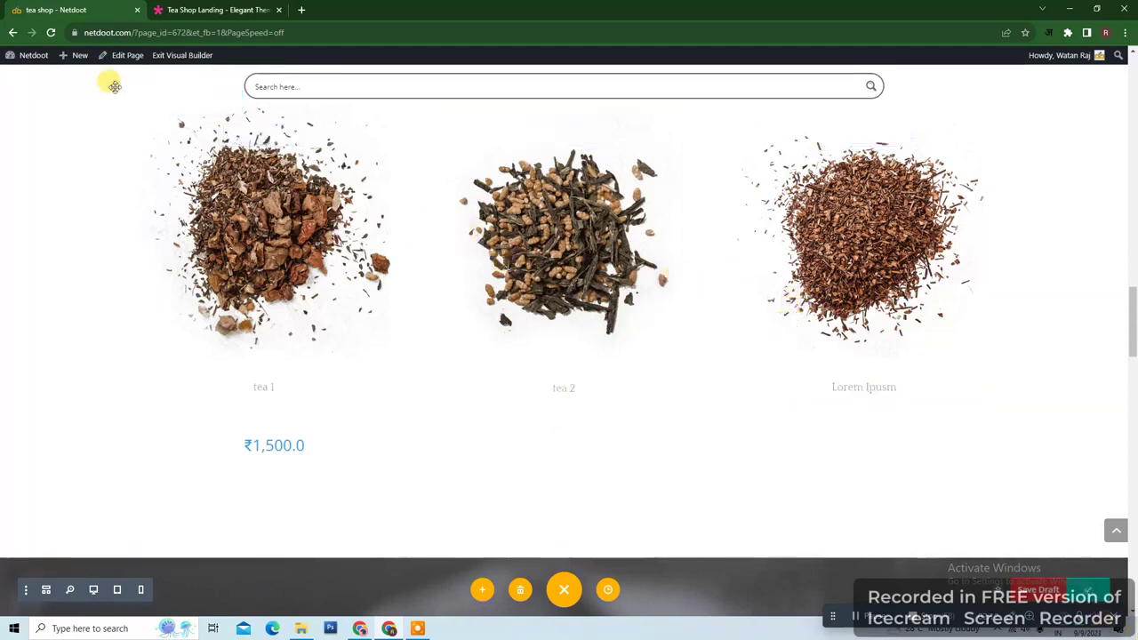
- Exit the visual builder and review the tea shop page down to the price and booking form
{"action": "left_click", "coordinate": [180, 58]}
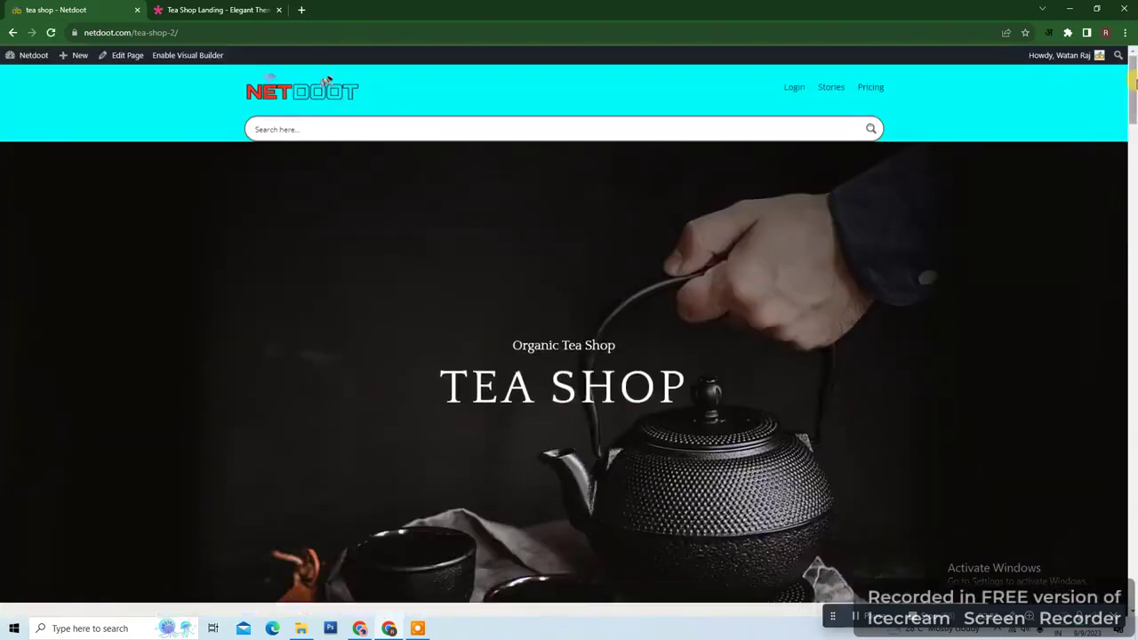
{"action": "scroll", "coordinate": [694, 281], "scroll_direction": "down", "scroll_amount": 2}
{"action": "scroll", "coordinate": [693, 280], "scroll_direction": "up", "scroll_amount": 2}
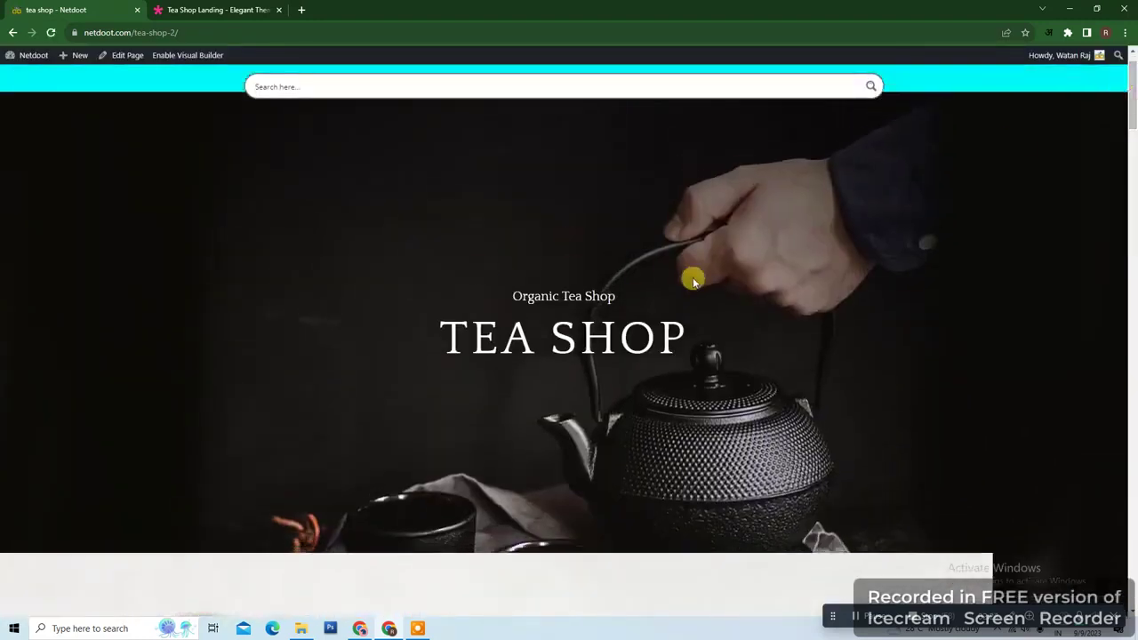
{"action": "left_click_drag", "start_coordinate": [1131, 78], "coordinate": [1132, 329]}
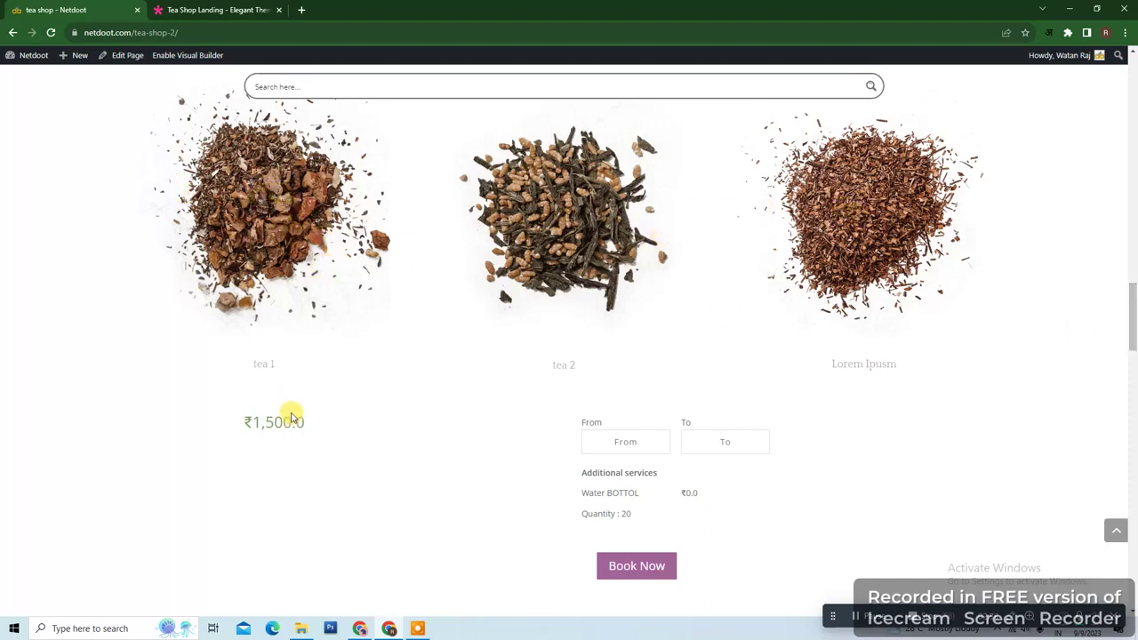
{"action": "scroll", "coordinate": [1059, 381], "scroll_direction": "down", "scroll_amount": 1}
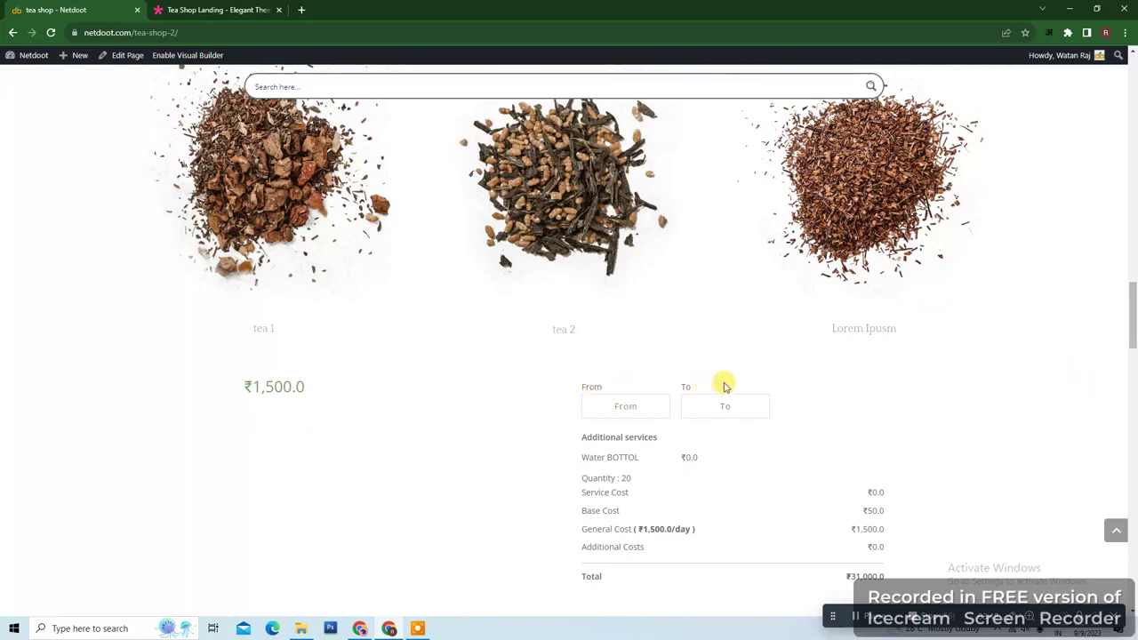
{"action": "left_click", "coordinate": [623, 402]}
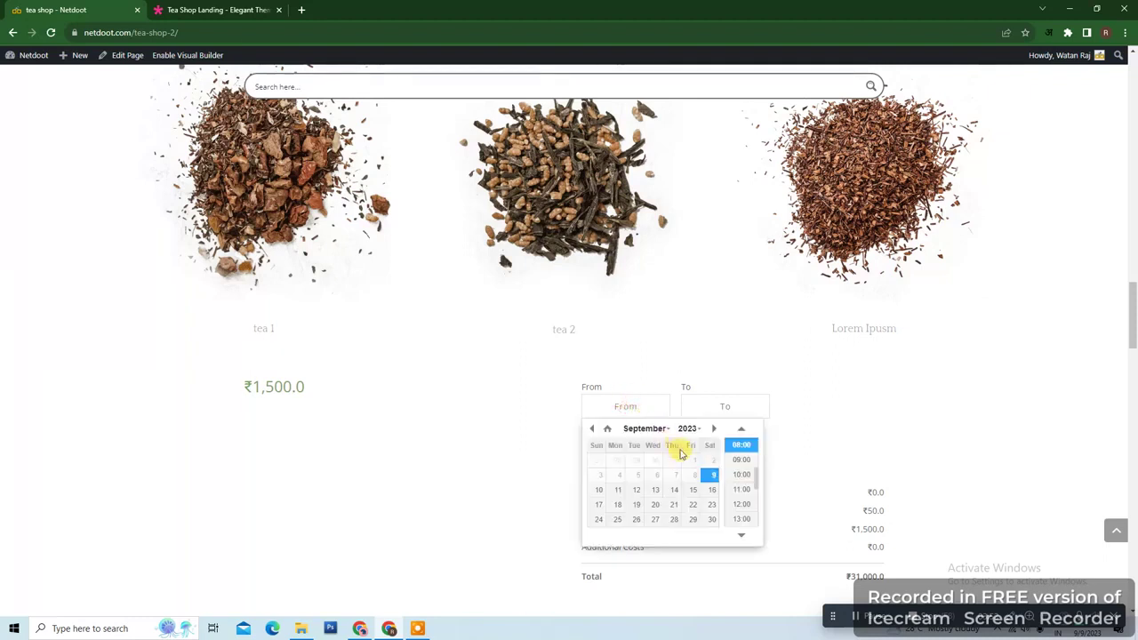
{"action": "left_click", "coordinate": [597, 490]}
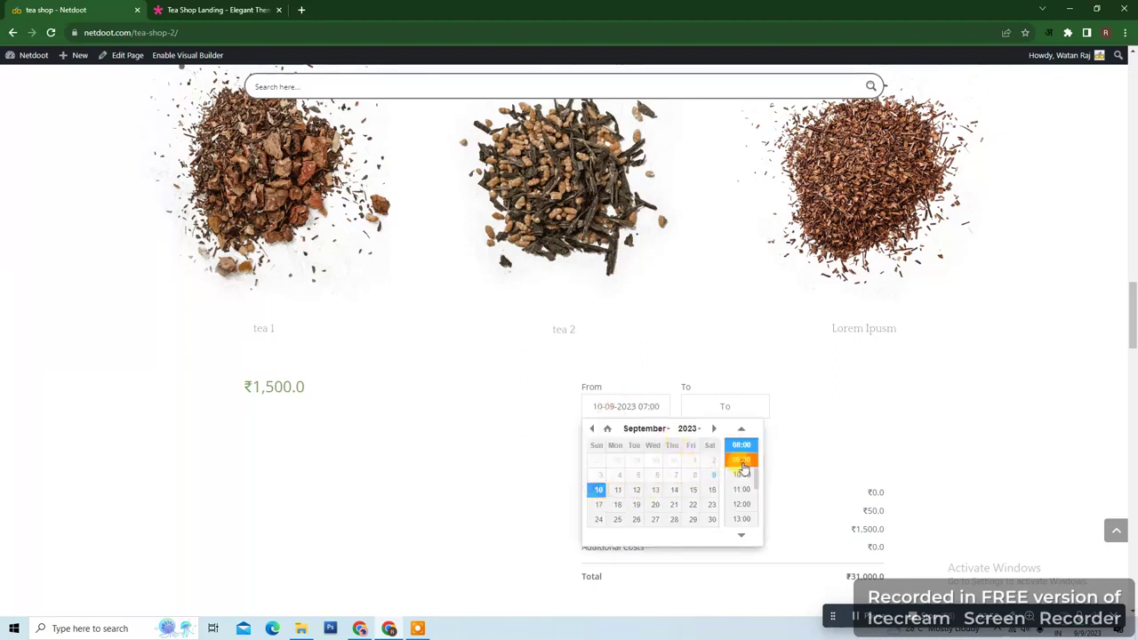
{"action": "left_click", "coordinate": [741, 461]}
{"action": "left_click", "coordinate": [715, 407]}
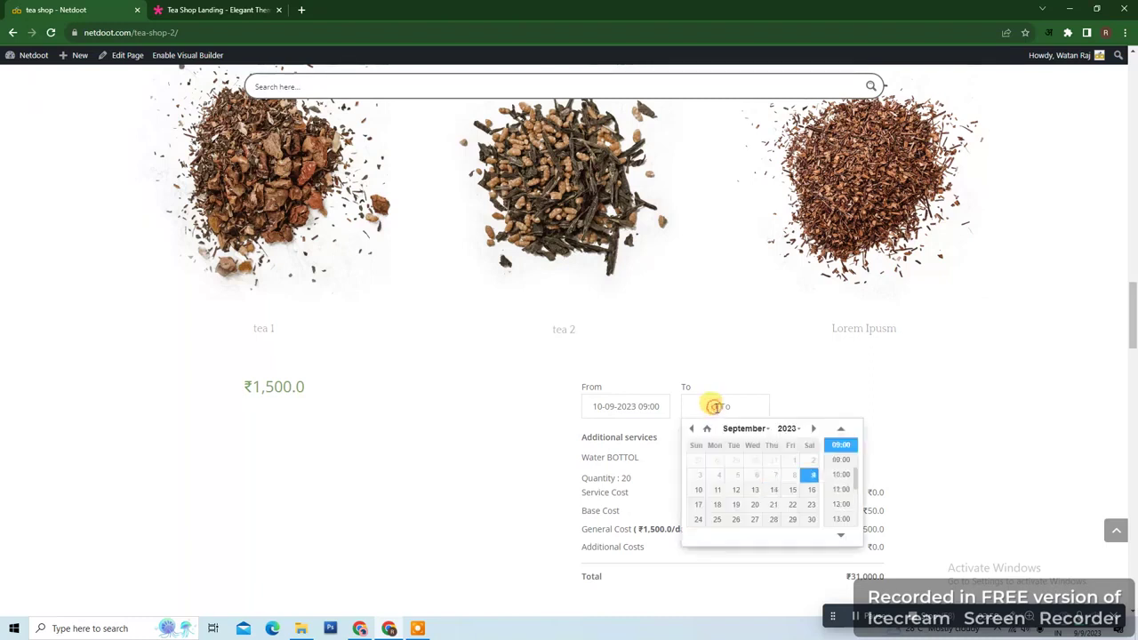
{"action": "left_click", "coordinate": [699, 491]}
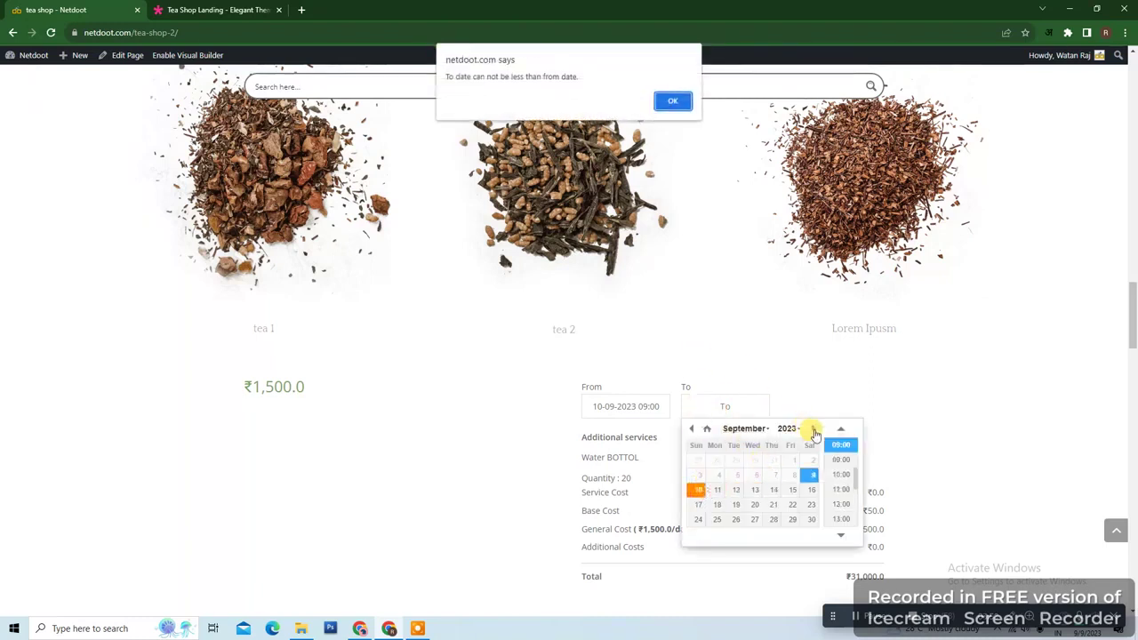
{"action": "left_click", "coordinate": [672, 101]}
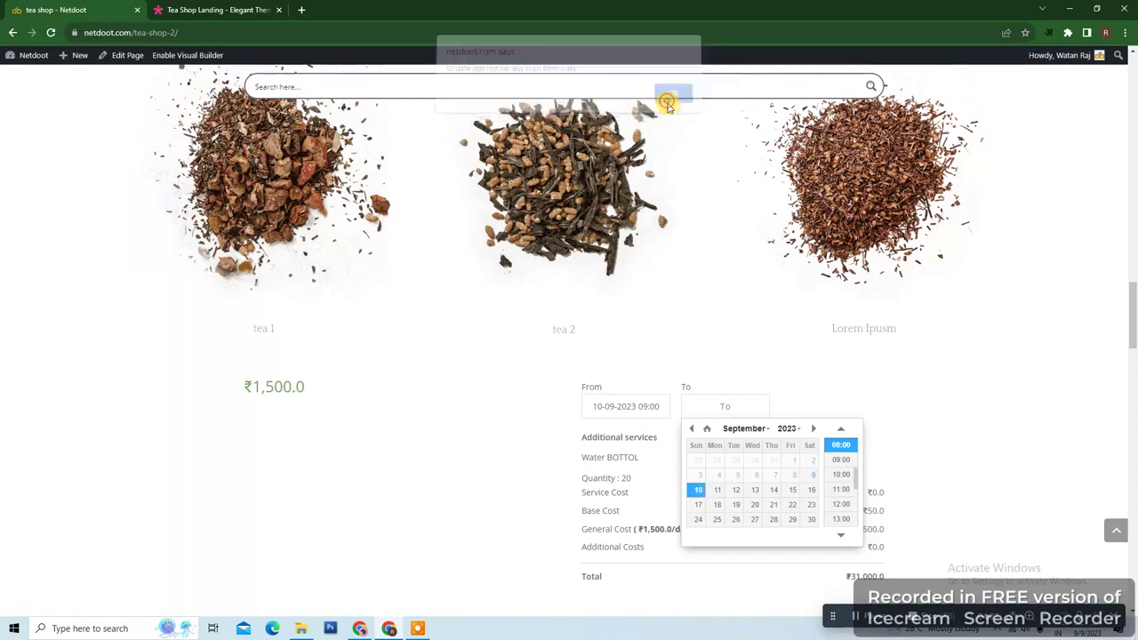
{"action": "left_click", "coordinate": [844, 490]}
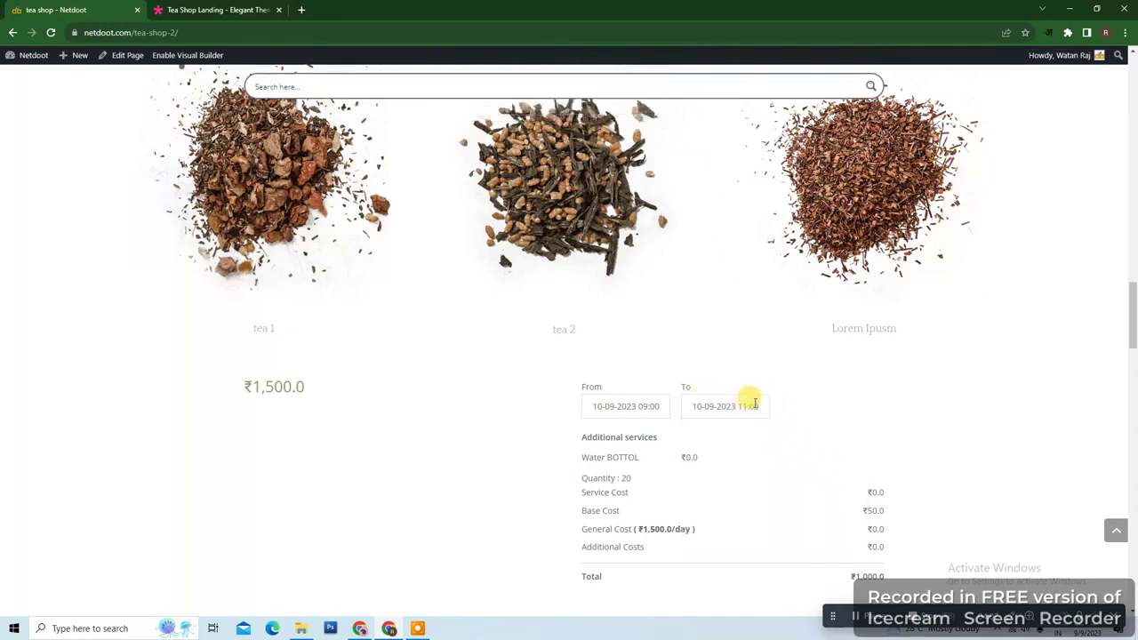
{"action": "scroll", "coordinate": [1071, 353], "scroll_direction": "down", "scroll_amount": 2}
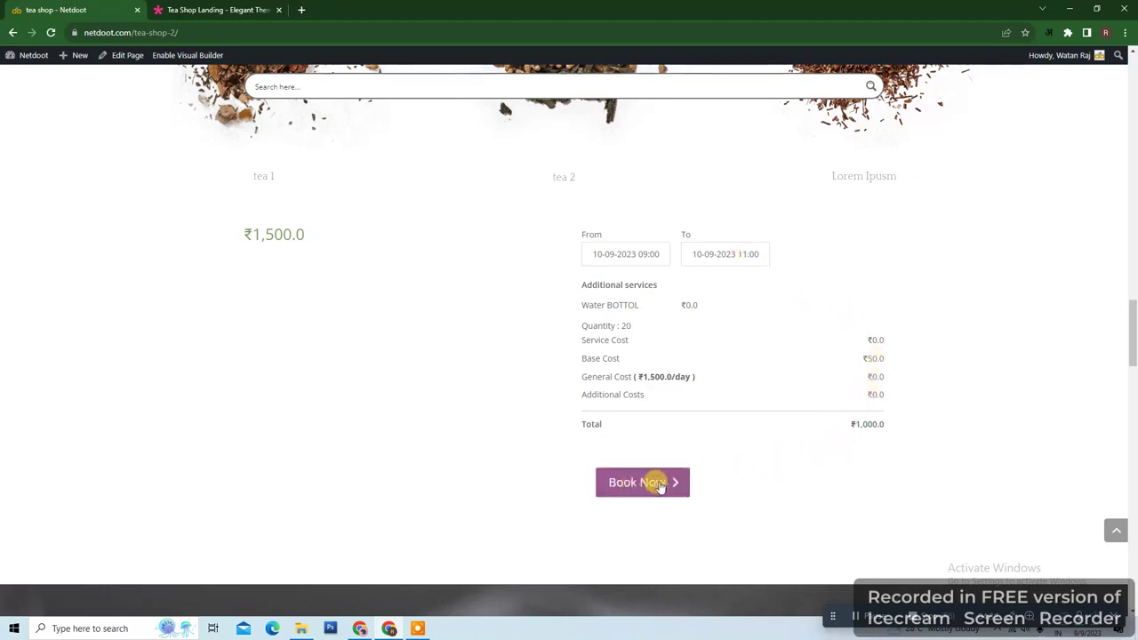
- Submit the Tea Shop booking with Book Now and review the checkout page down to Place order
{"action": "left_click", "coordinate": [660, 485]}
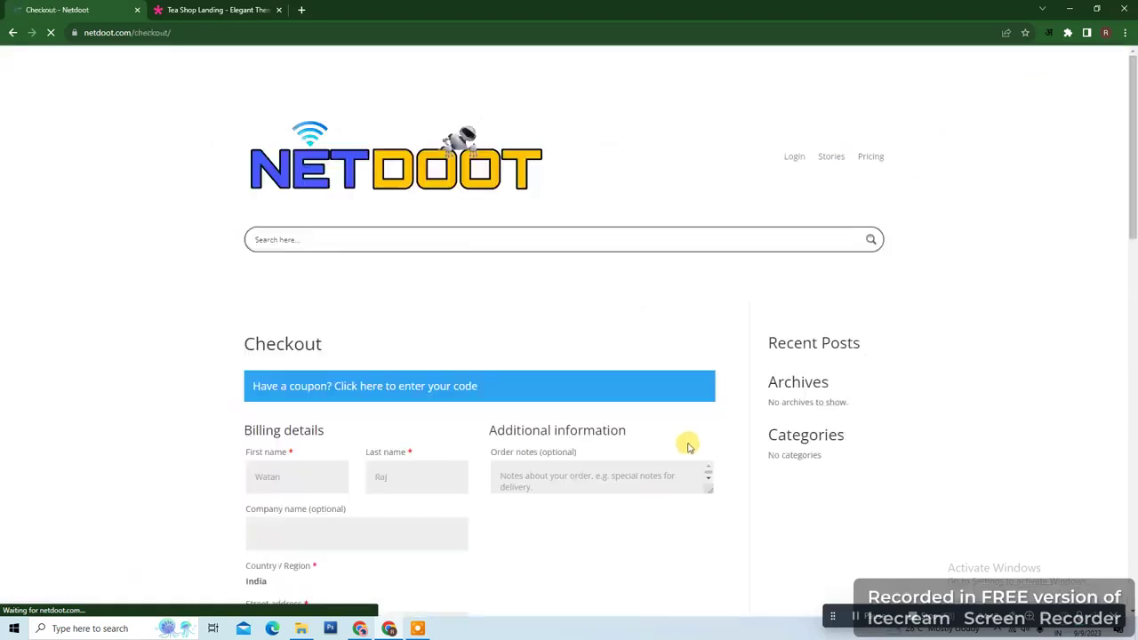
{"action": "scroll", "coordinate": [1133, 267], "scroll_direction": "down", "scroll_amount": 2}
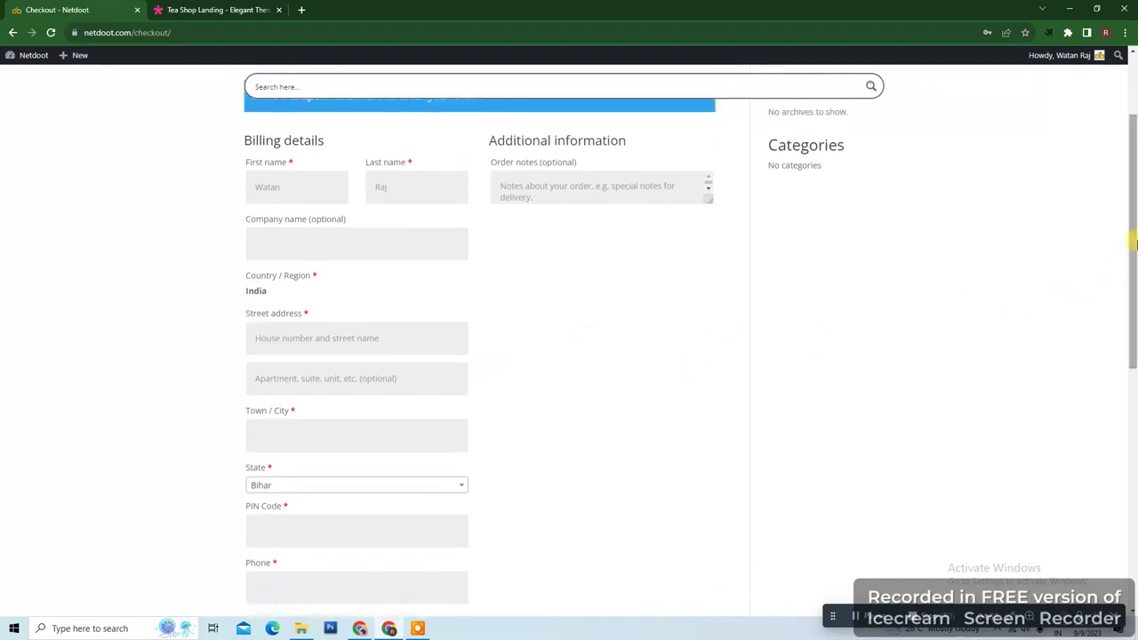
{"action": "left_click_drag", "start_coordinate": [1135, 267], "coordinate": [1135, 487]}
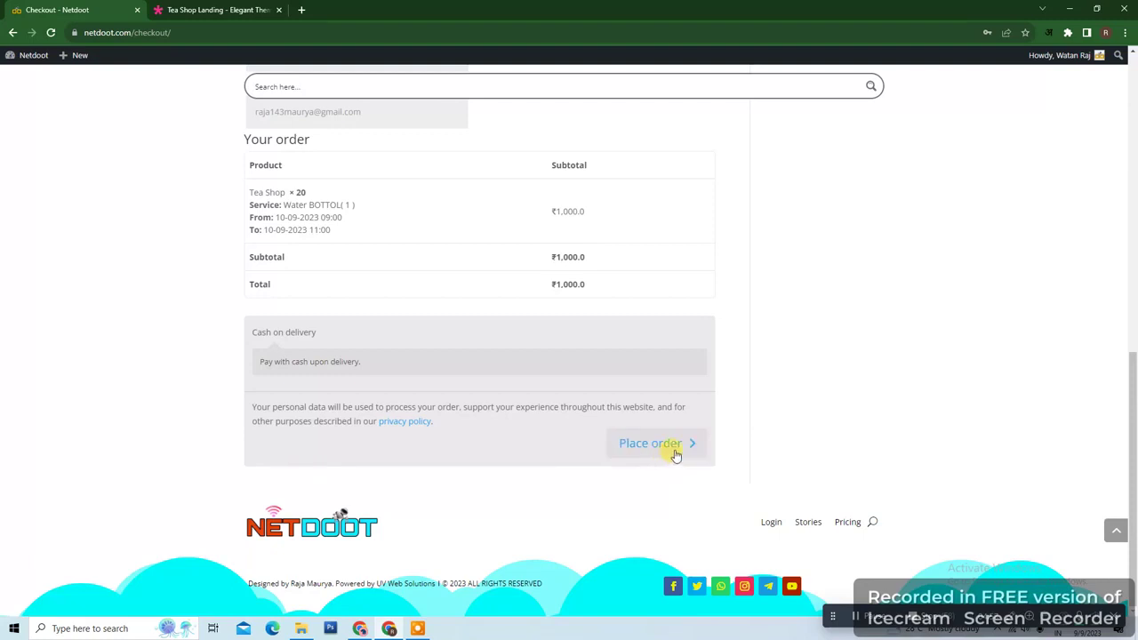
{"action": "scroll", "coordinate": [559, 186], "scroll_direction": "up", "scroll_amount": 10}
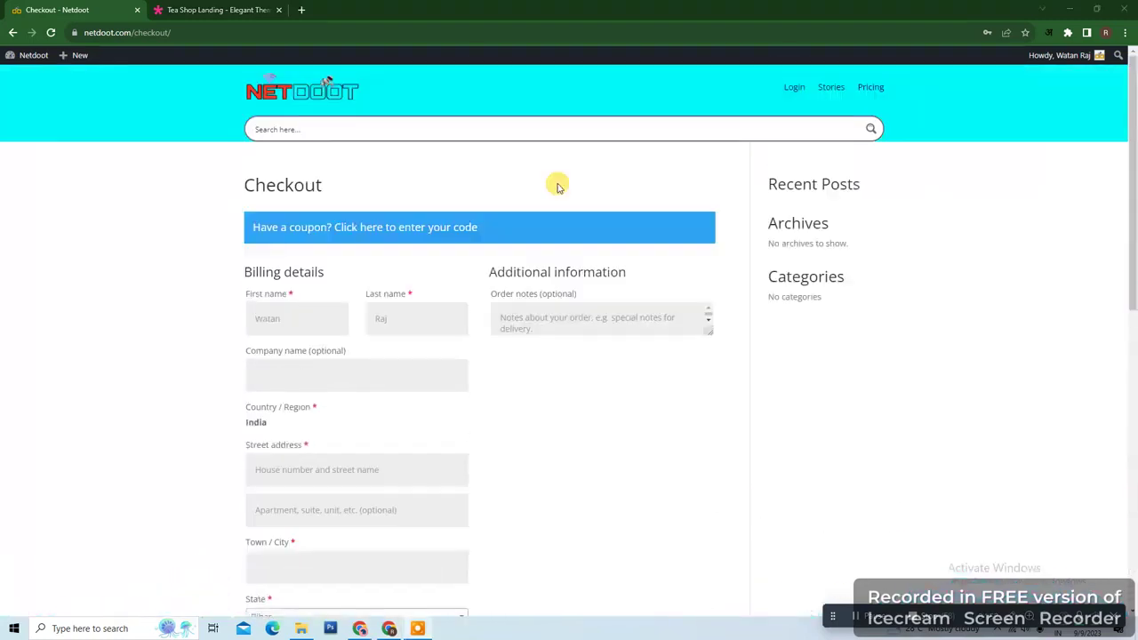
- Return to the tea shop page and review it from the top banner downwards
{"action": "left_click", "coordinate": [13, 33]}
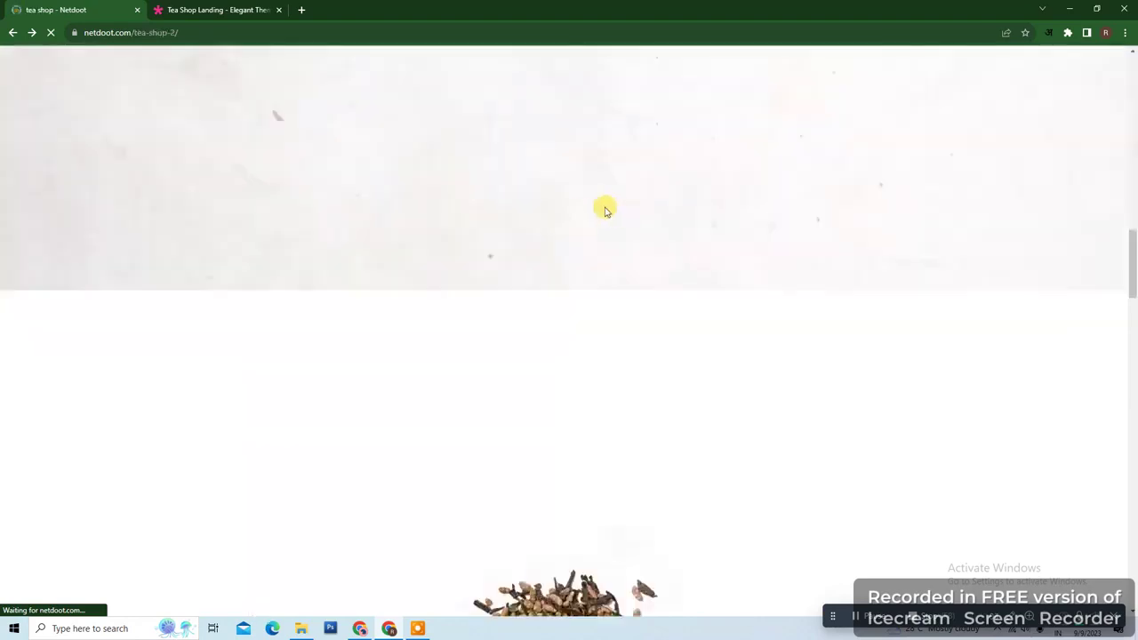
{"action": "left_click_drag", "start_coordinate": [1134, 291], "coordinate": [1134, 60]}
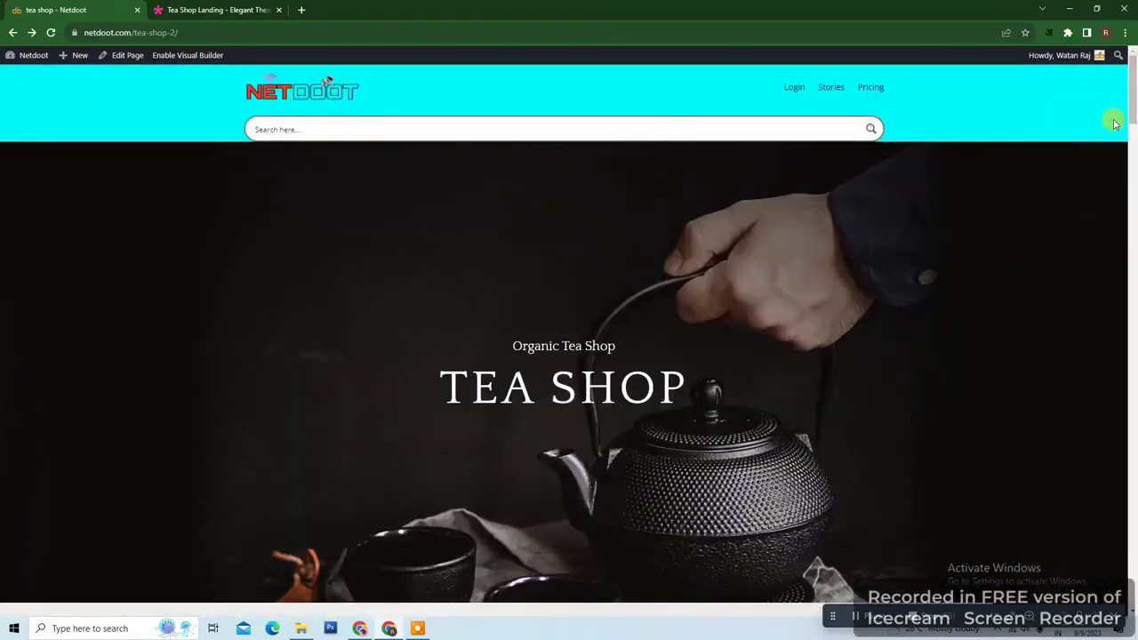
{"action": "mouse_move", "coordinate": [1133, 81]}
{"action": "left_mouse_down"}
{"action": "mouse_move", "coordinate": [1134, 151]}
{"action": "mouse_move", "coordinate": [1133, 82]}
{"action": "left_mouse_up"}
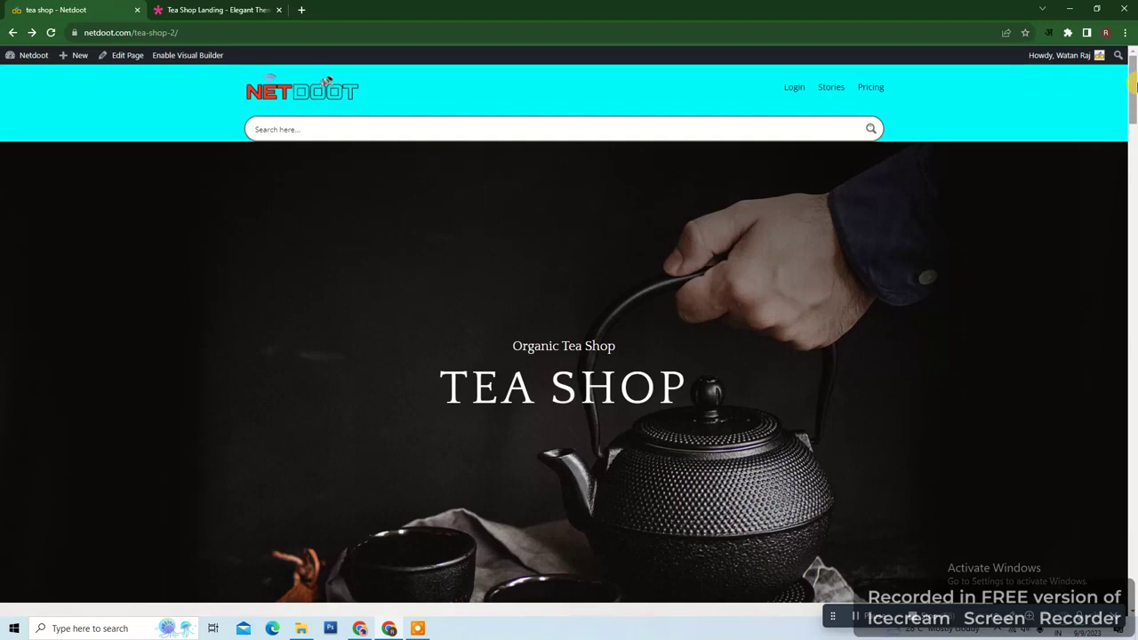
{"action": "left_click_drag", "start_coordinate": [1134, 82], "coordinate": [1133, 82]}
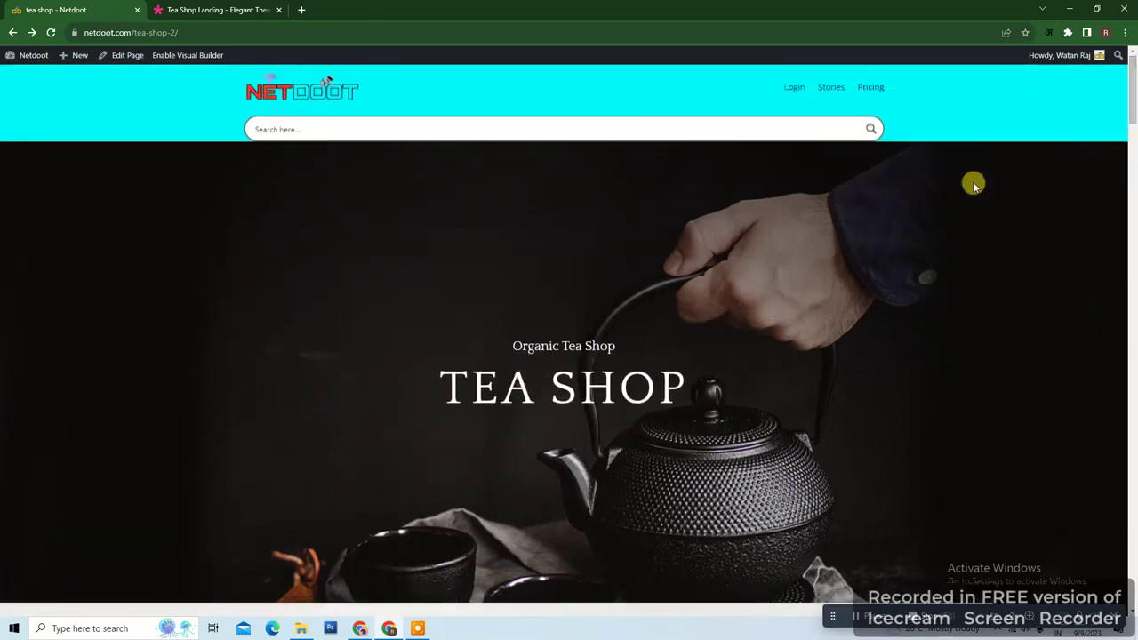
{"action": "left_click_drag", "start_coordinate": [1134, 87], "coordinate": [1134, 449]}
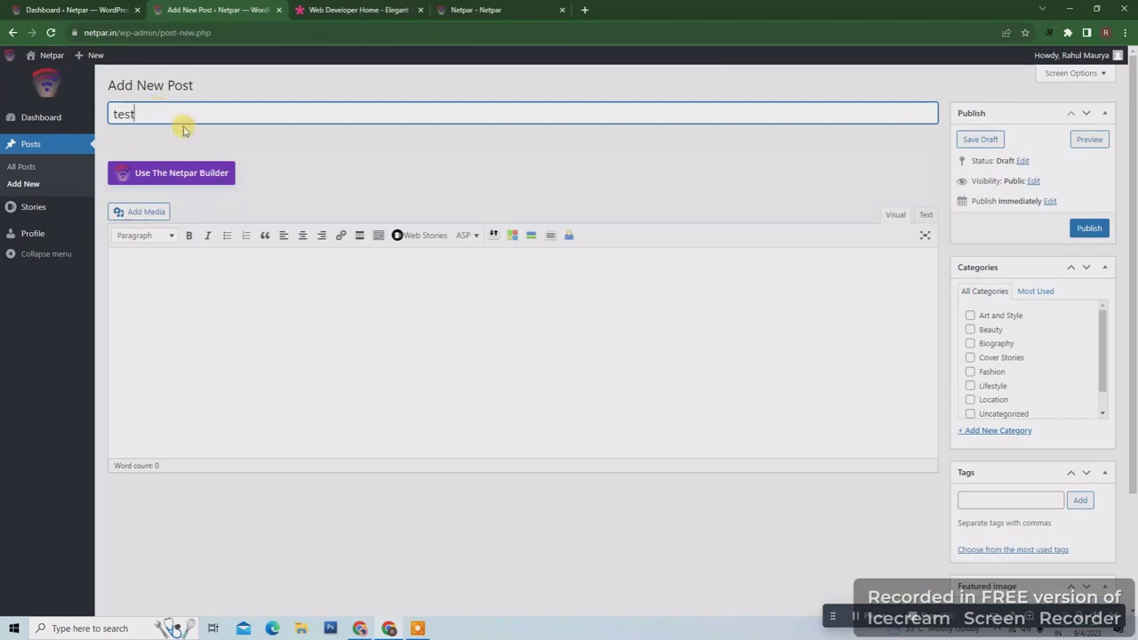
- Switch the "test" post to the Netpar Builder and open it for building on the front end
{"action": "left_click", "coordinate": [168, 175]}
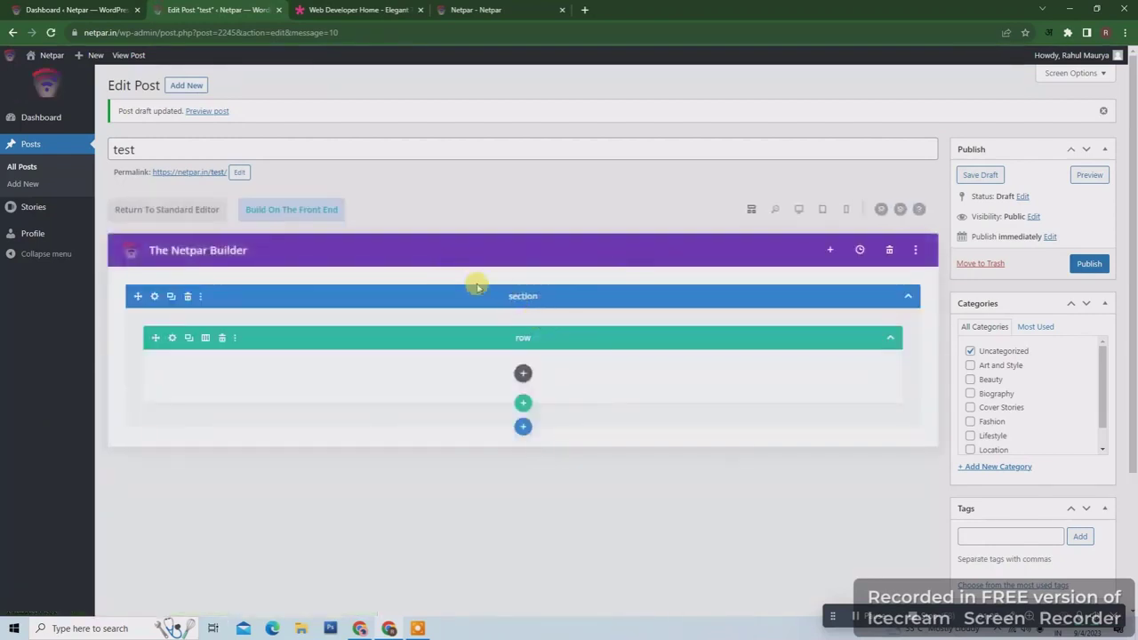
{"action": "left_click", "coordinate": [282, 211]}
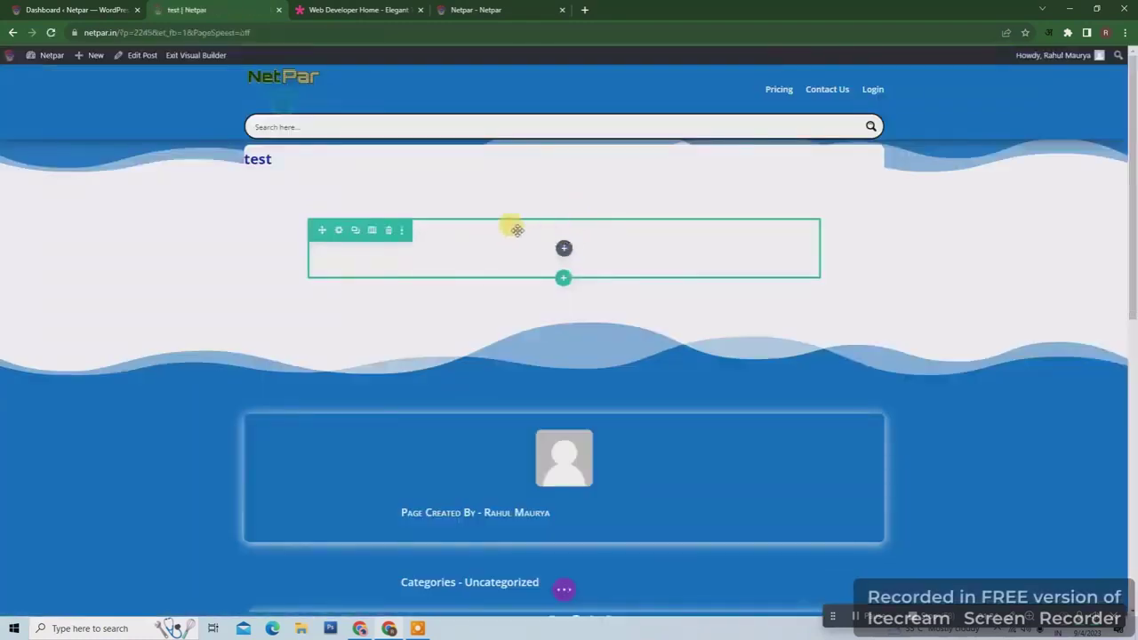
{"action": "mouse_move", "coordinate": [283, 197]}
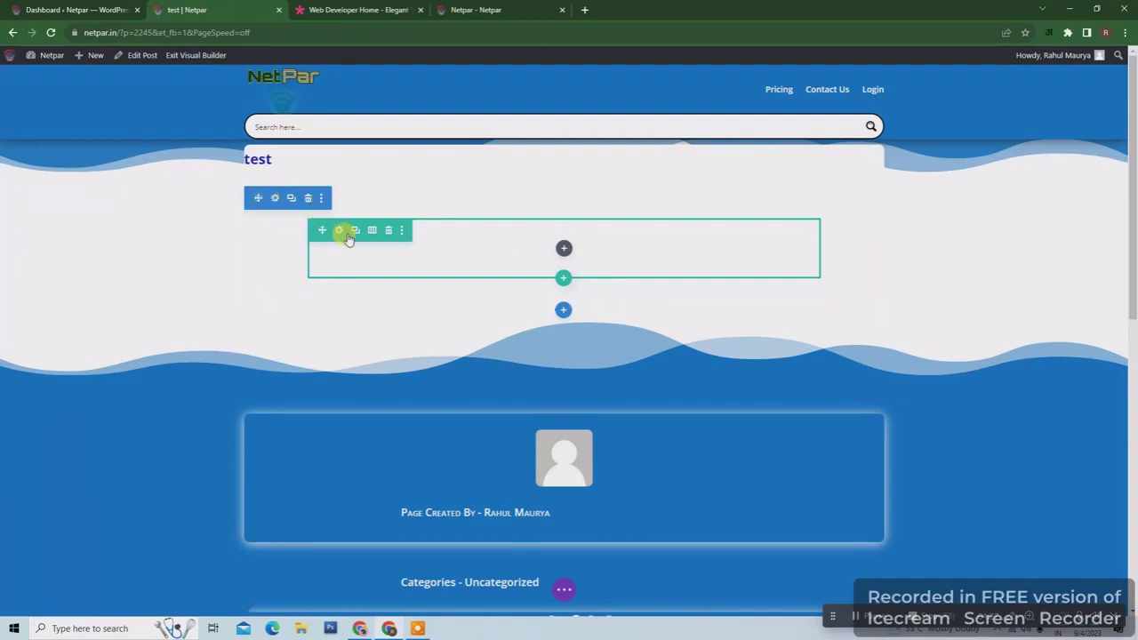
- Insert an Accordion module into the test post's empty row and try expanding its second and first items
{"action": "left_click", "coordinate": [566, 247]}
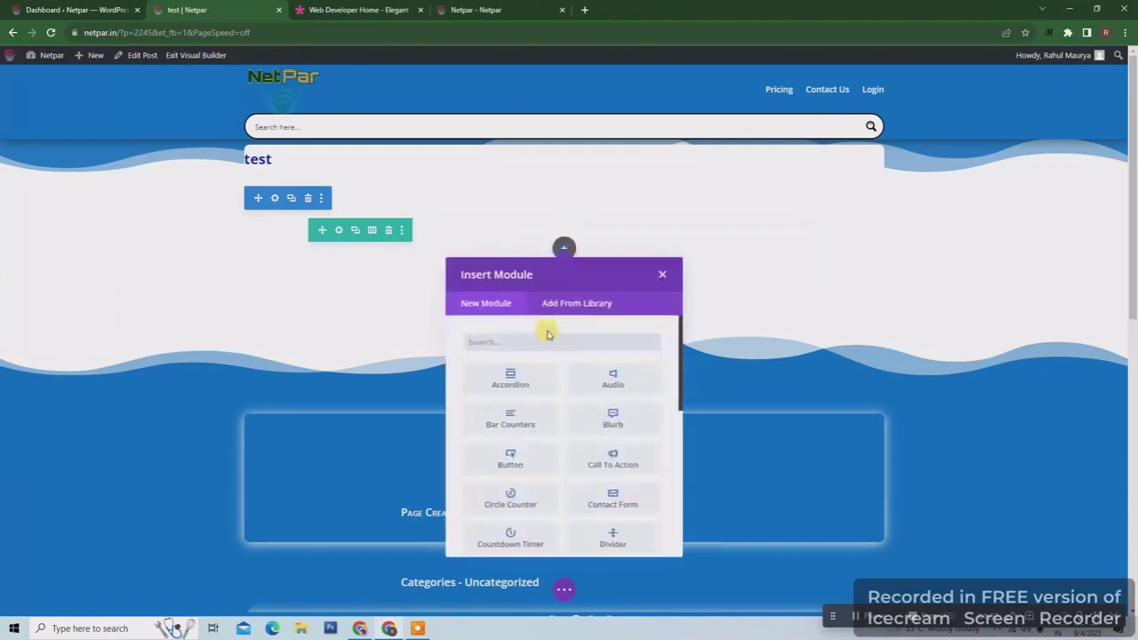
{"action": "left_click_drag", "start_coordinate": [681, 368], "coordinate": [662, 348]}
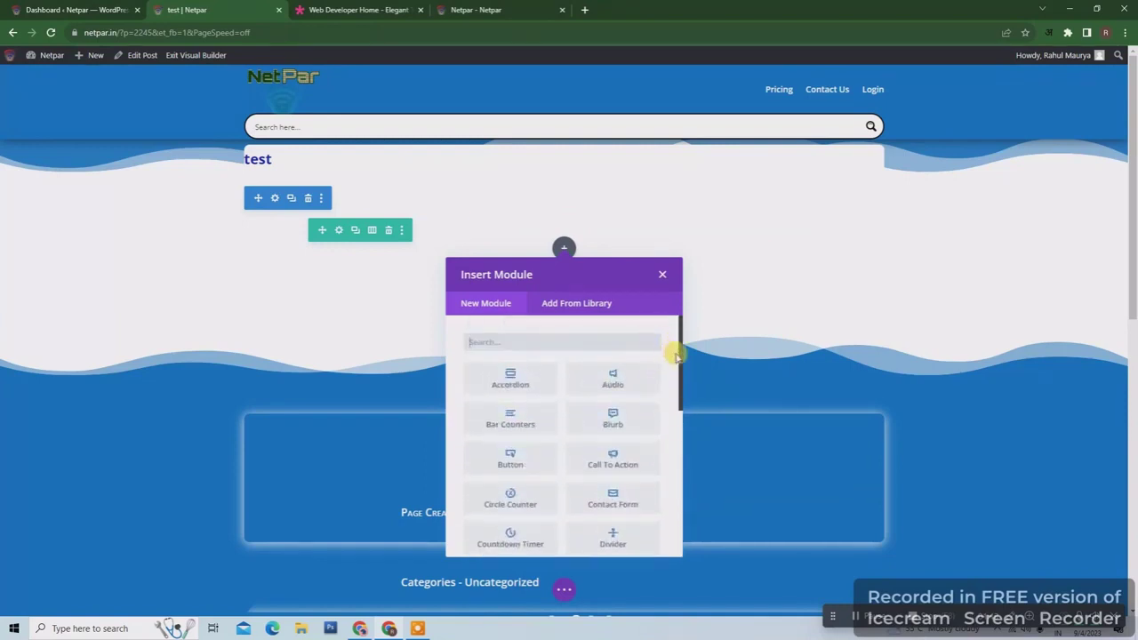
{"action": "mouse_move", "coordinate": [681, 355]}
{"action": "left_mouse_down"}
{"action": "mouse_move", "coordinate": [681, 478]}
{"action": "mouse_move", "coordinate": [672, 343]}
{"action": "left_mouse_up"}
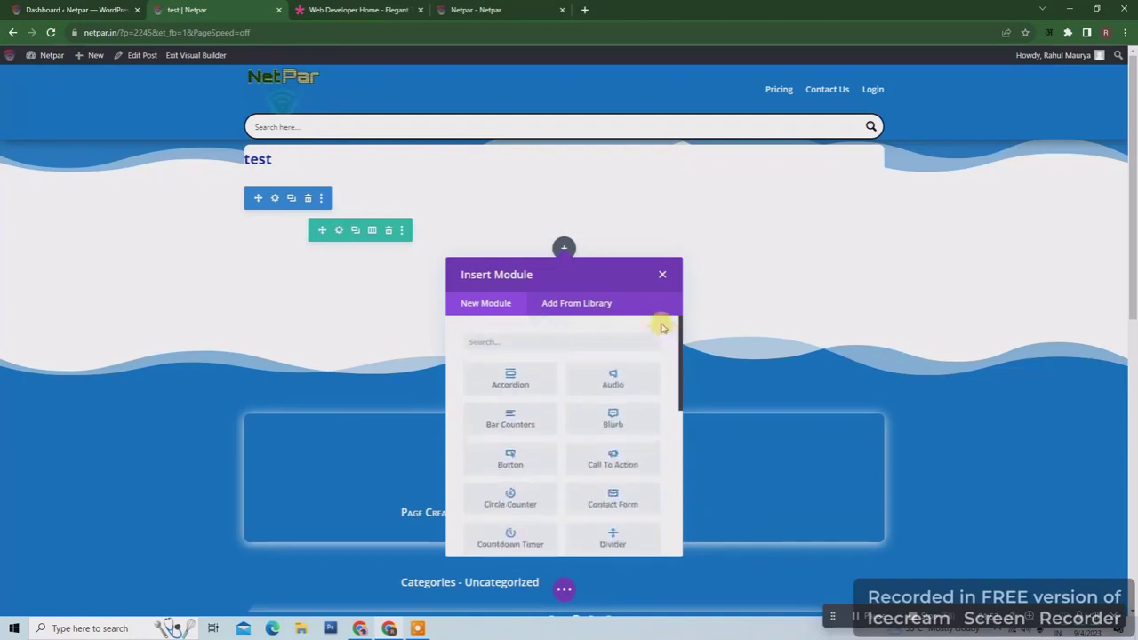
{"action": "left_click", "coordinate": [505, 382]}
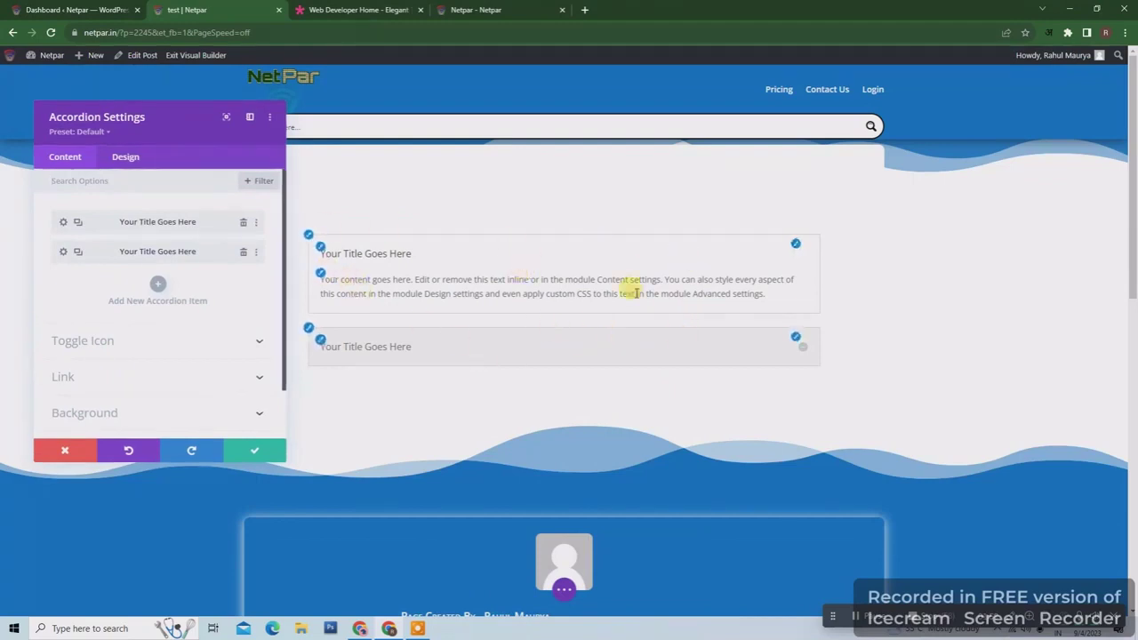
{"action": "left_click", "coordinate": [800, 348]}
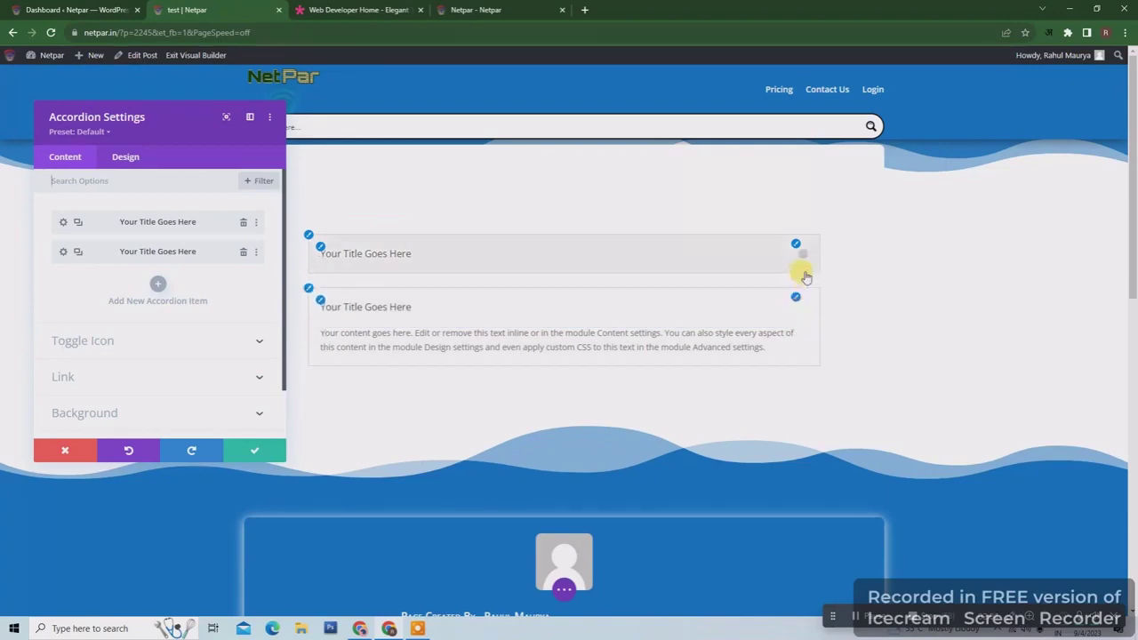
{"action": "left_click", "coordinate": [802, 254]}
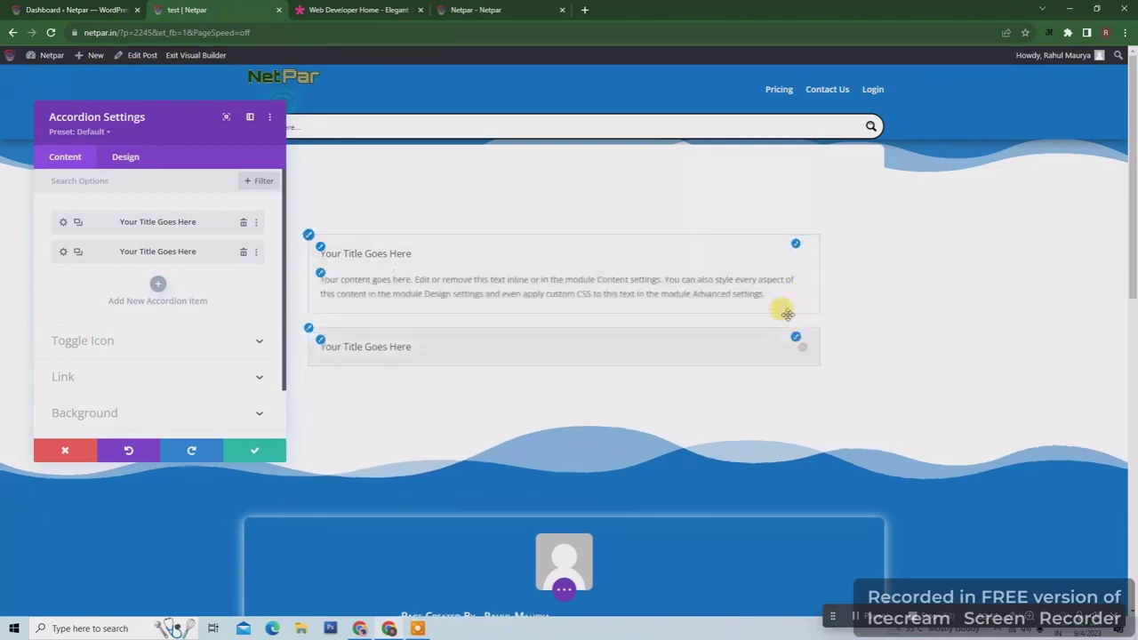
- Add two more items with default content to the accordion
{"action": "left_click", "coordinate": [157, 289]}
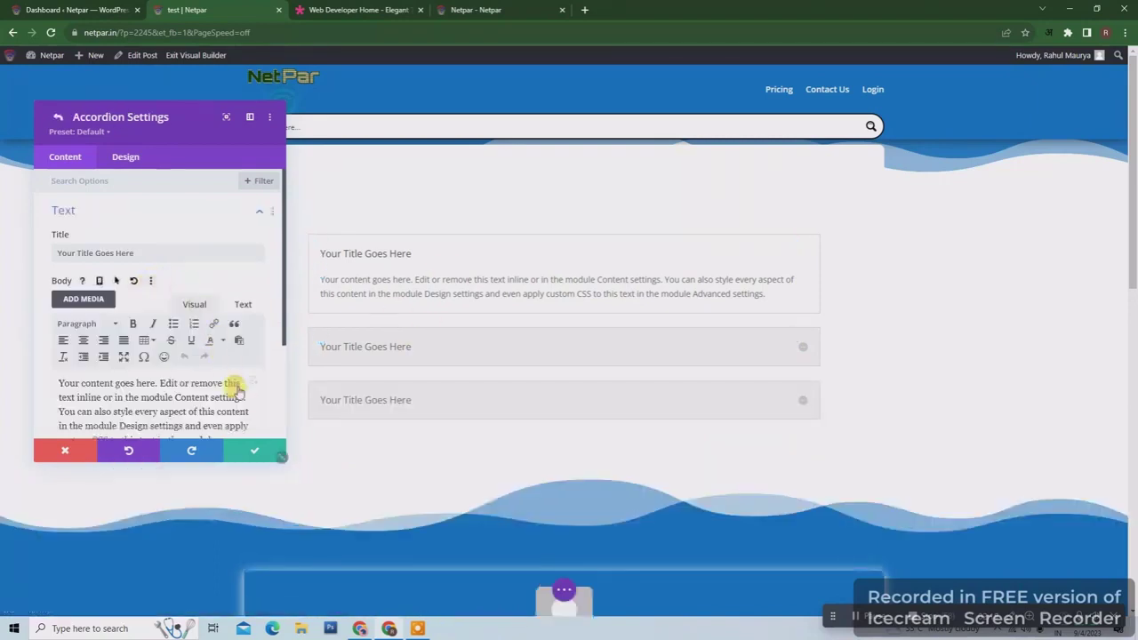
{"action": "left_click", "coordinate": [254, 454]}
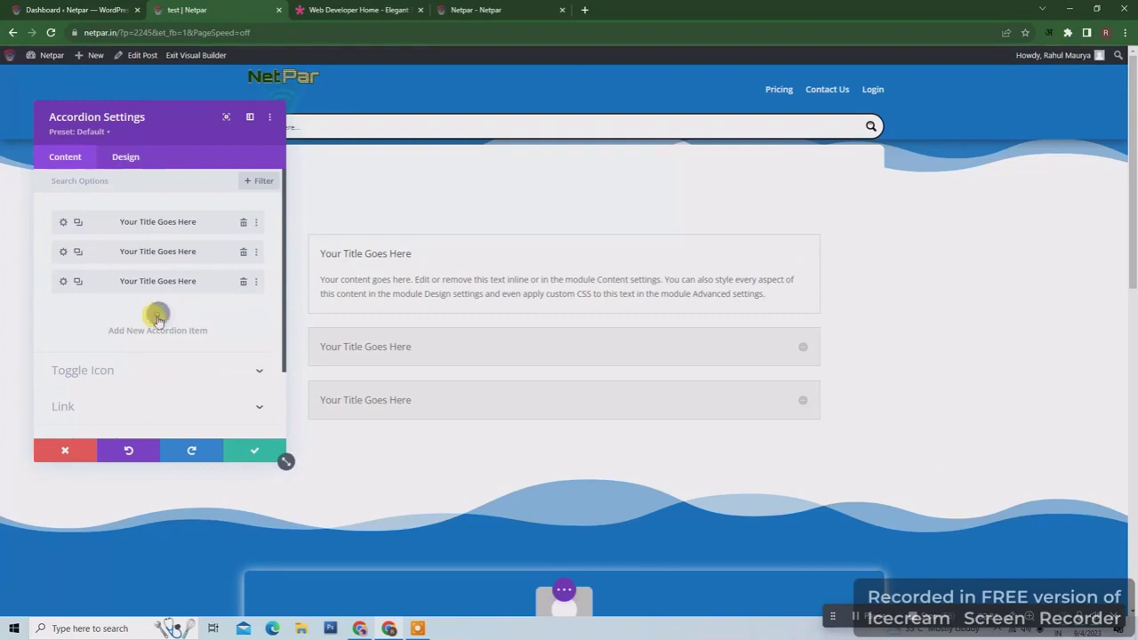
{"action": "left_click", "coordinate": [158, 316]}
{"action": "left_click", "coordinate": [250, 455]}
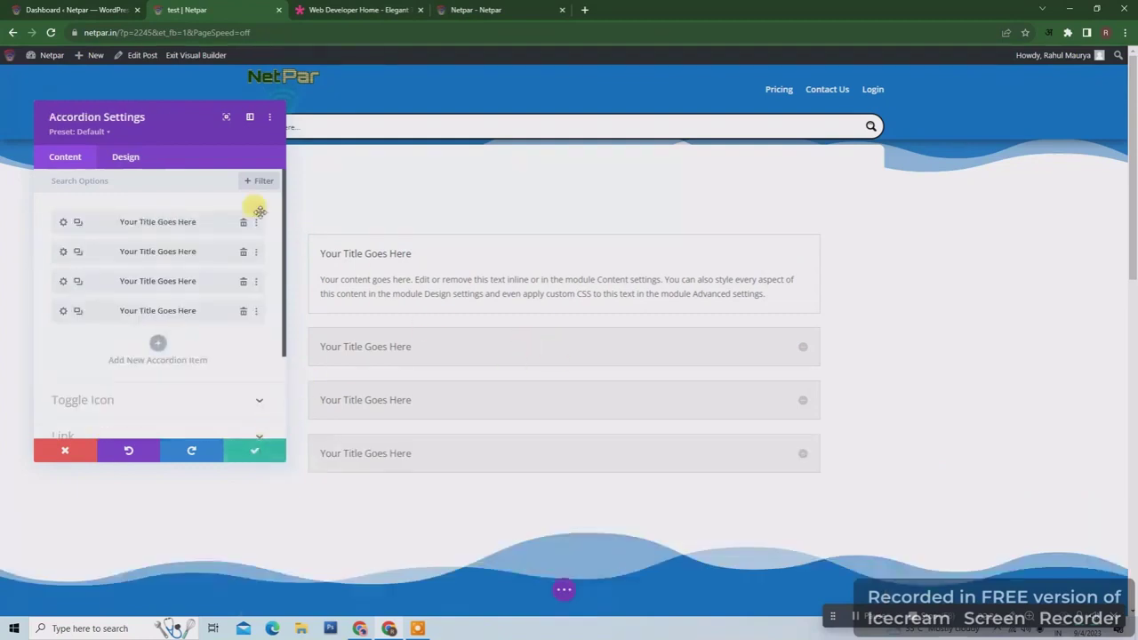
- Try the Accordion Settings window moved and enlarged, and dock it beside the page
{"action": "left_click_drag", "start_coordinate": [142, 120], "coordinate": [152, 99]}
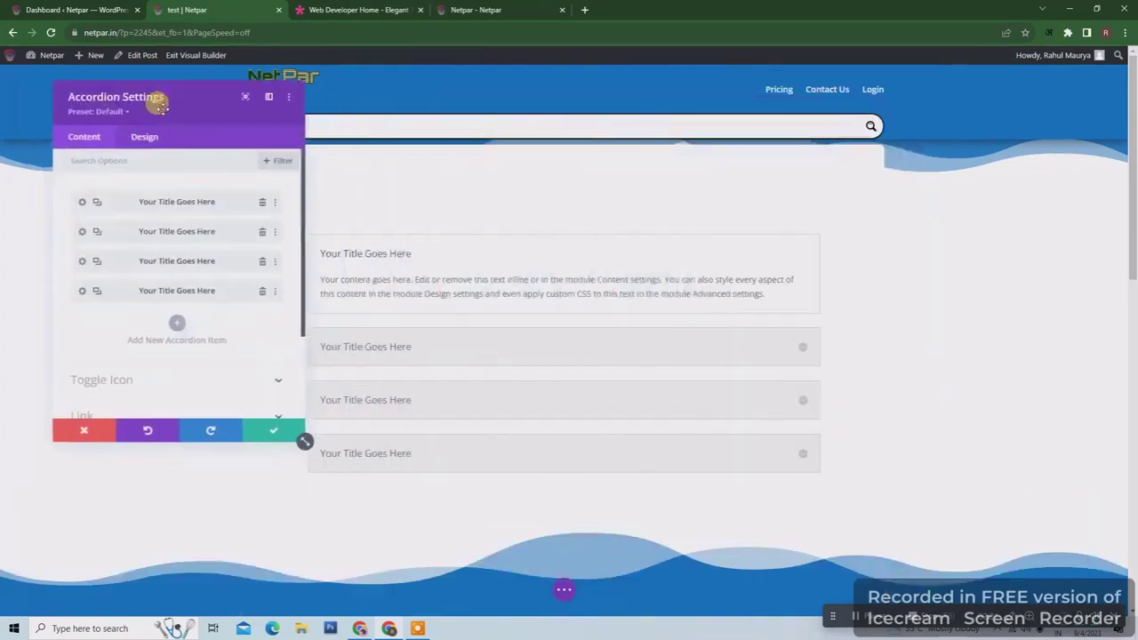
{"action": "left_click", "coordinate": [245, 99]}
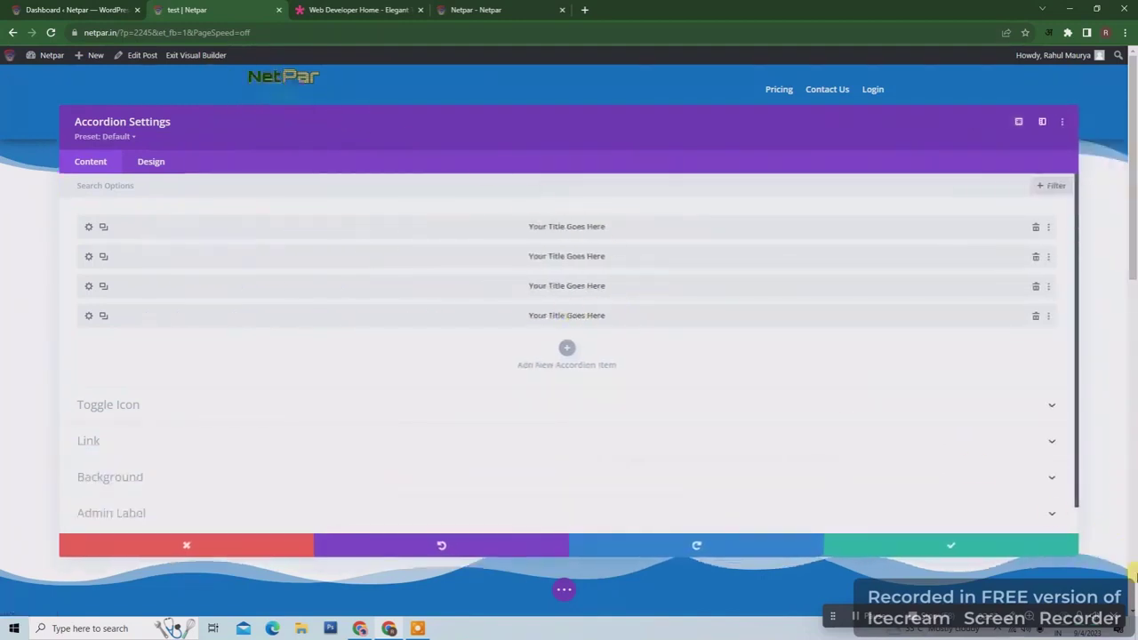
{"action": "left_click", "coordinate": [1042, 123]}
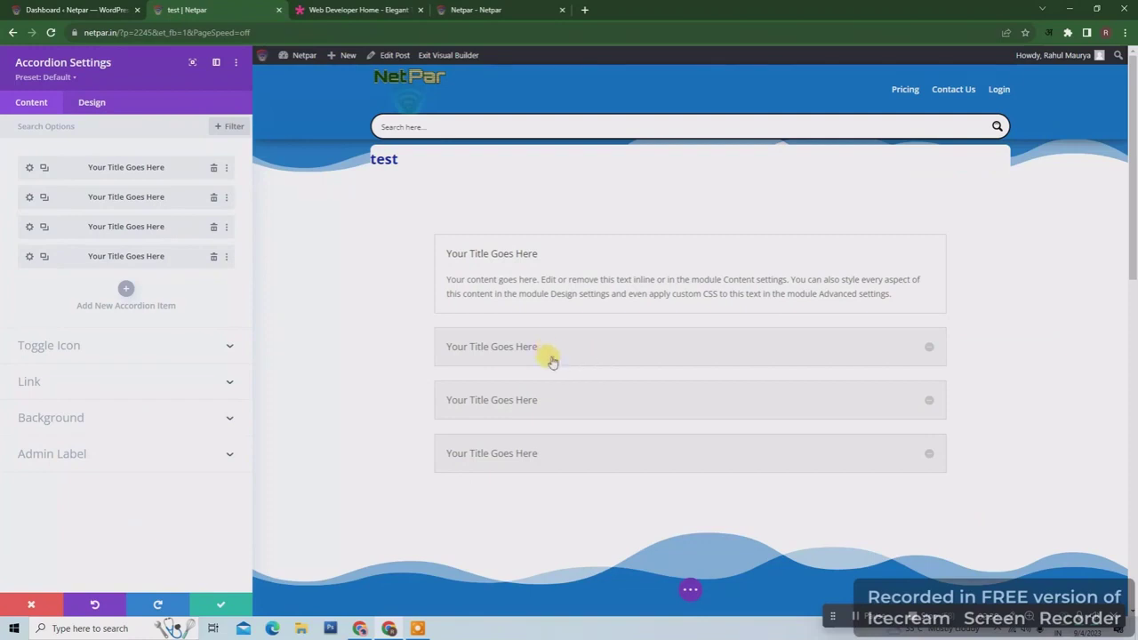
- Set the accordion's toggle icon to the circled double right arrow and its background color to yellow
{"action": "left_click", "coordinate": [223, 349]}
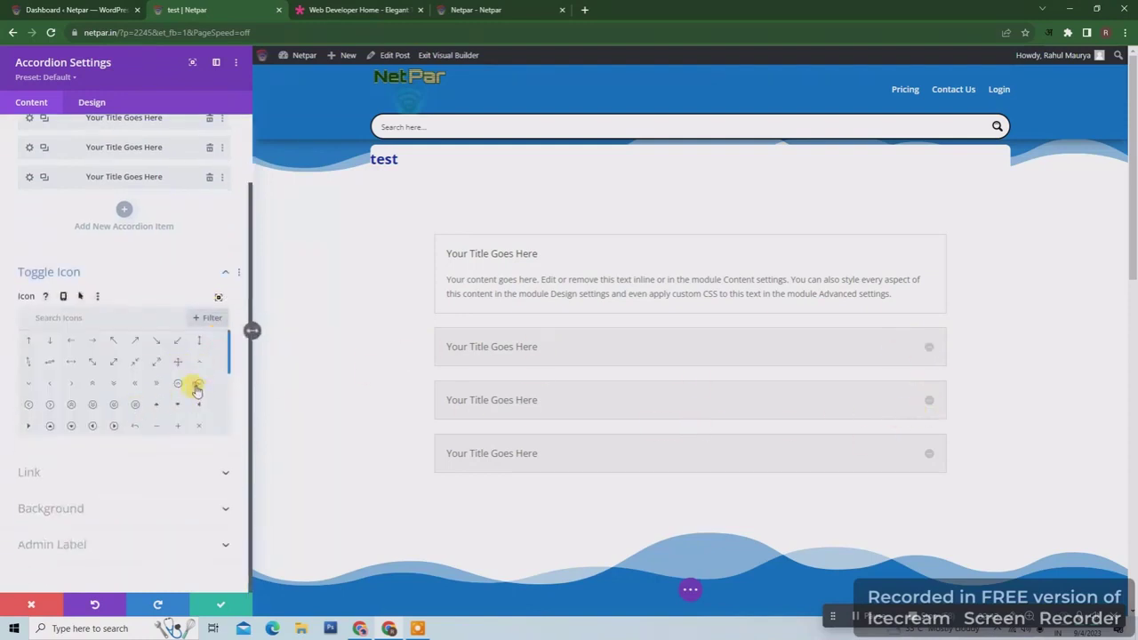
{"action": "left_click", "coordinate": [133, 407]}
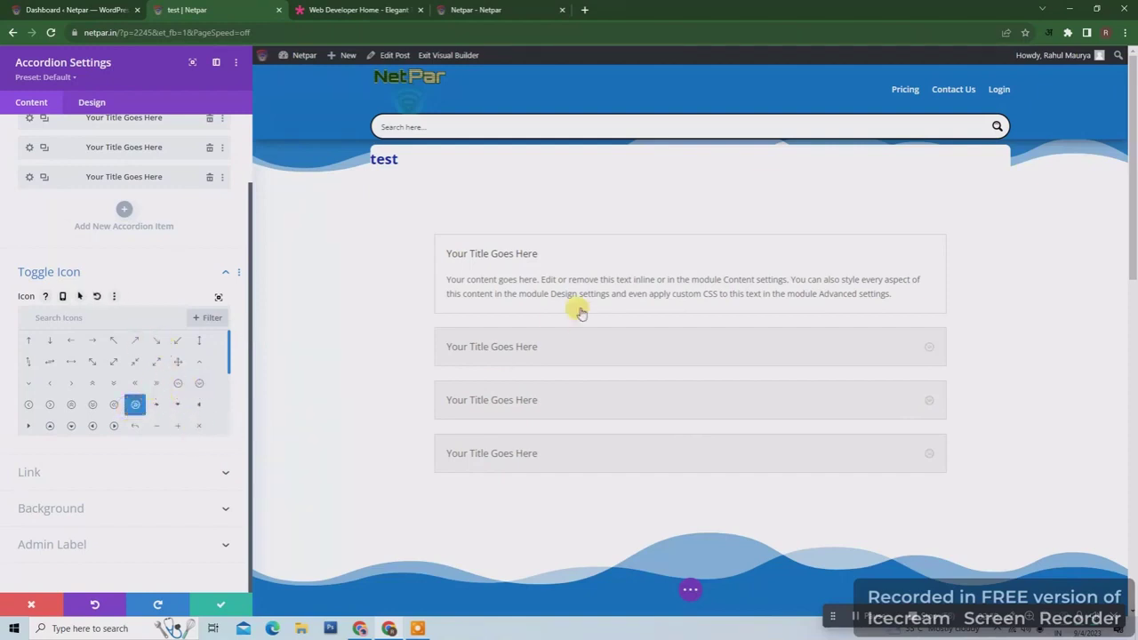
{"action": "left_click", "coordinate": [211, 475]}
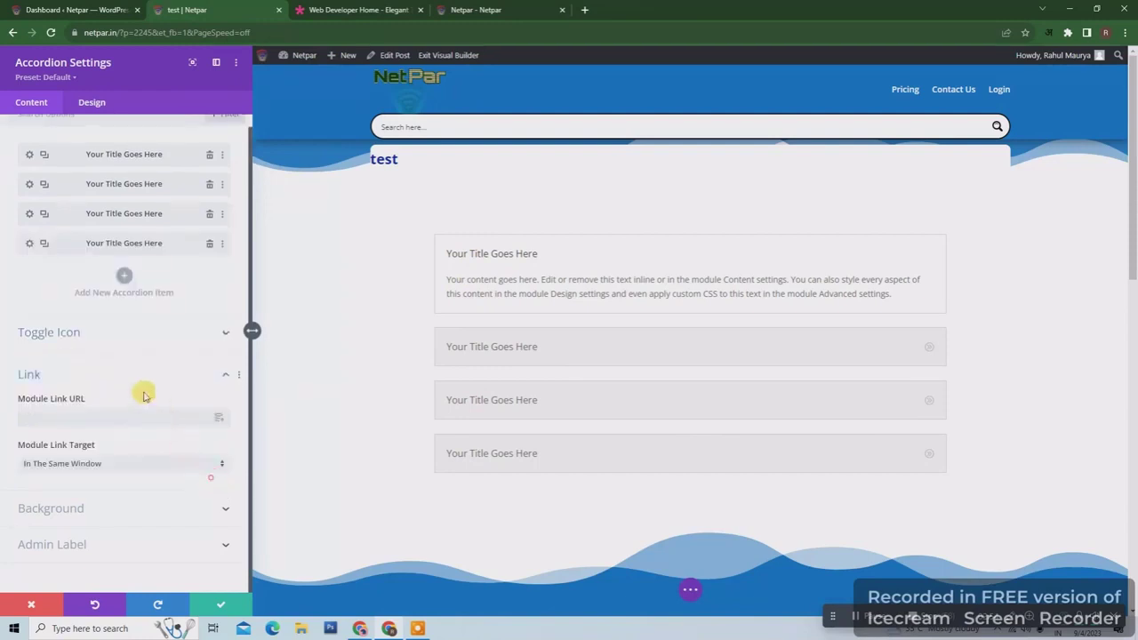
{"action": "left_click", "coordinate": [221, 512]}
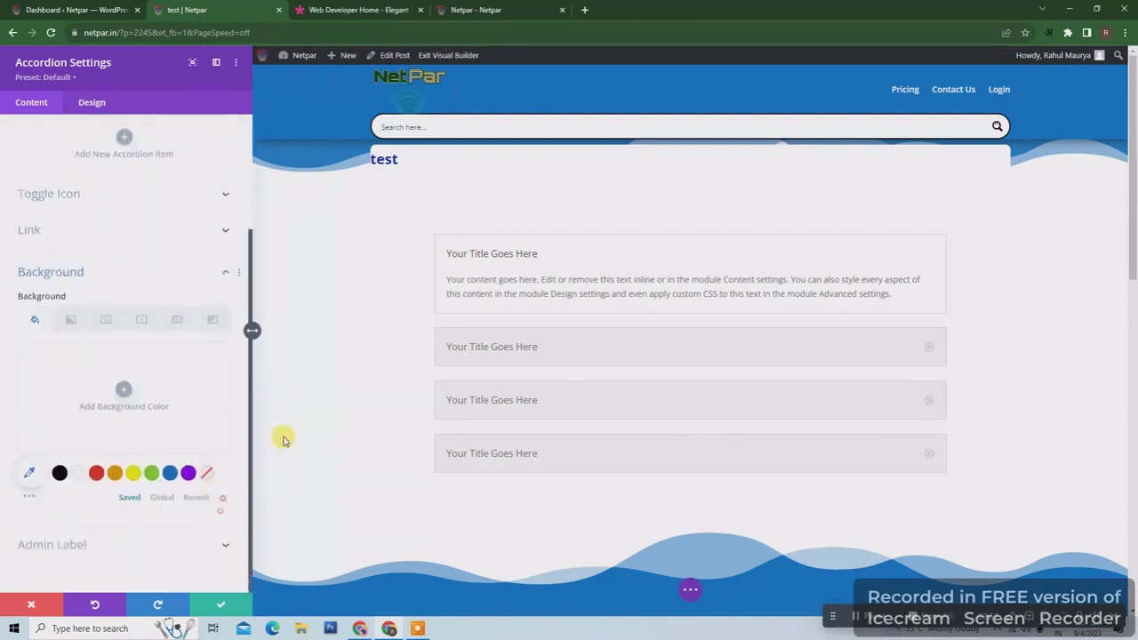
{"action": "left_click", "coordinate": [132, 472]}
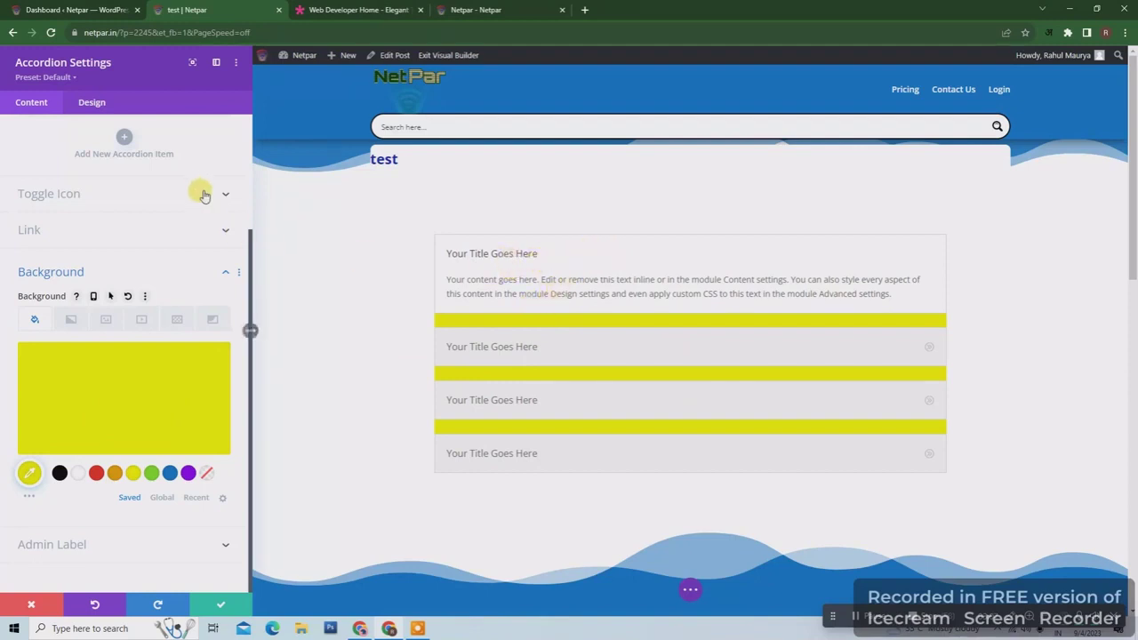
- Try blue for the accordion's toggle icon, settle on black, and enable a custom icon font size of 32px
{"action": "left_click", "coordinate": [88, 102]}
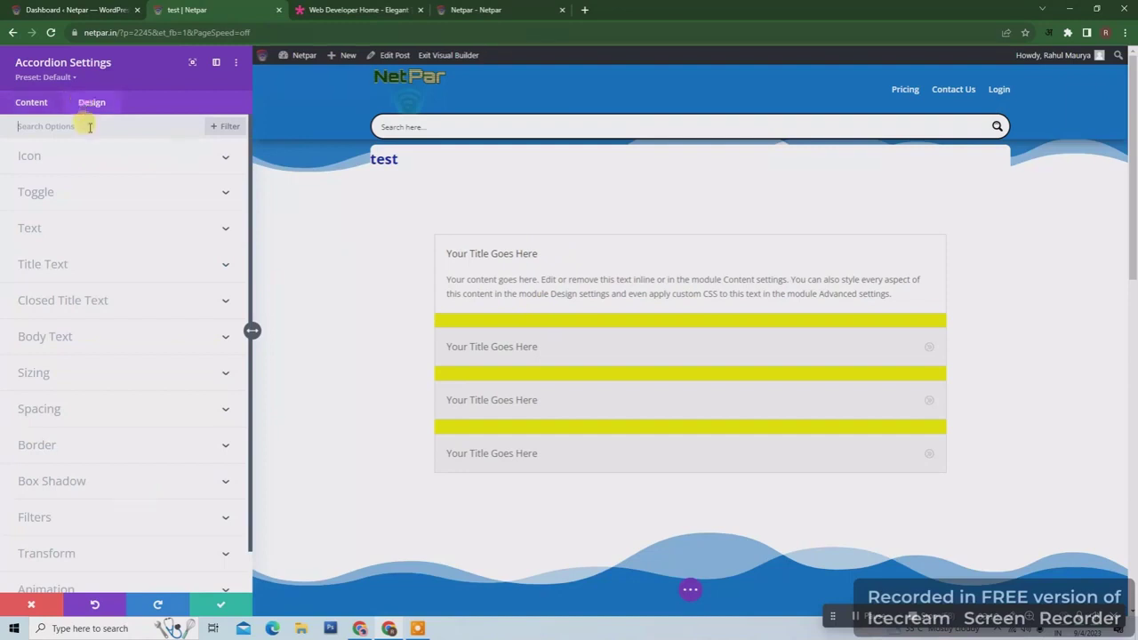
{"action": "left_click", "coordinate": [222, 161]}
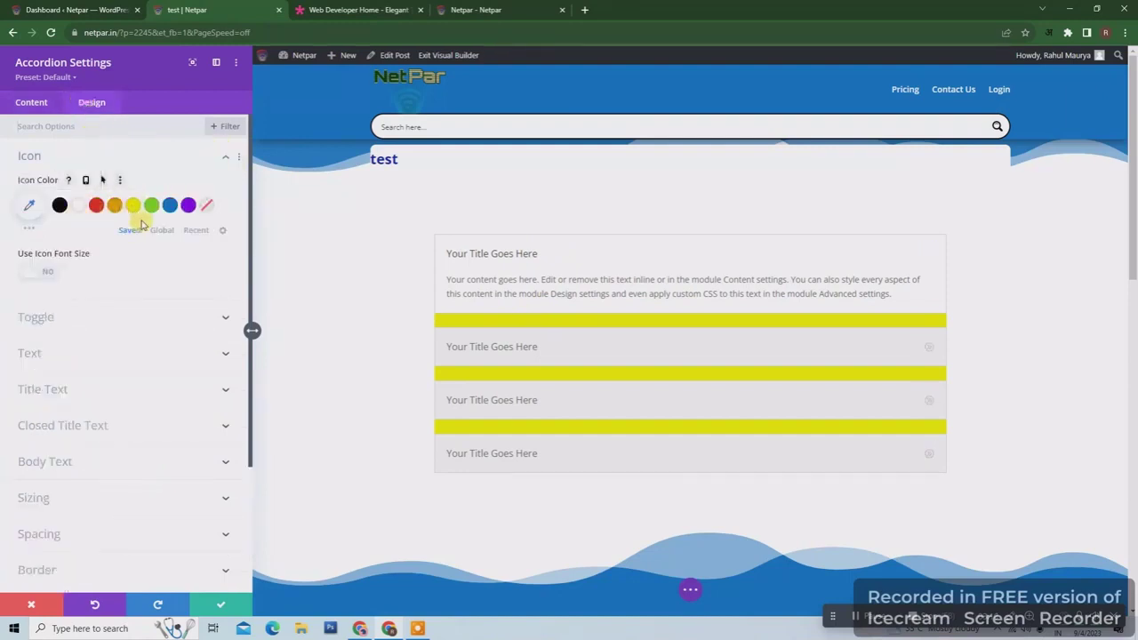
{"action": "left_click", "coordinate": [172, 211]}
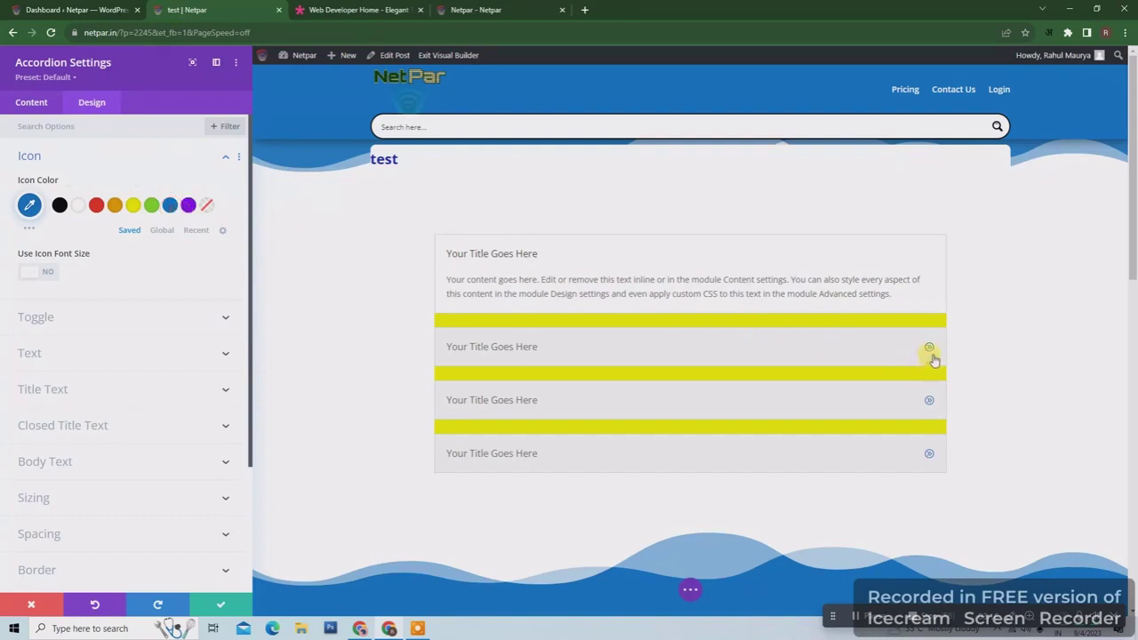
{"action": "left_click", "coordinate": [60, 206]}
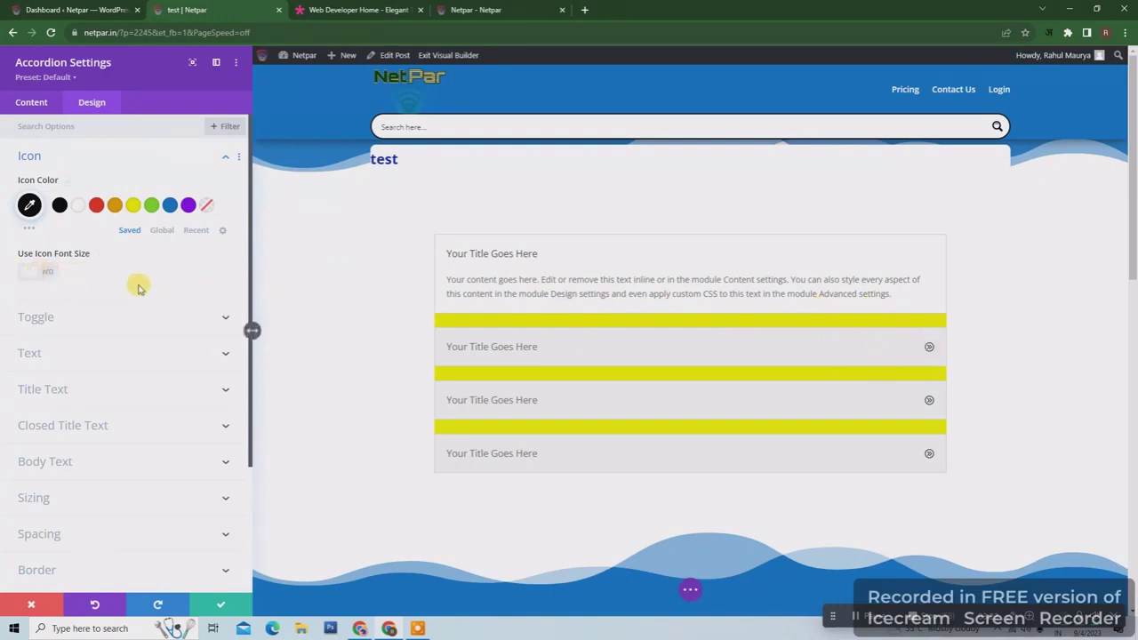
{"action": "left_click", "coordinate": [34, 273]}
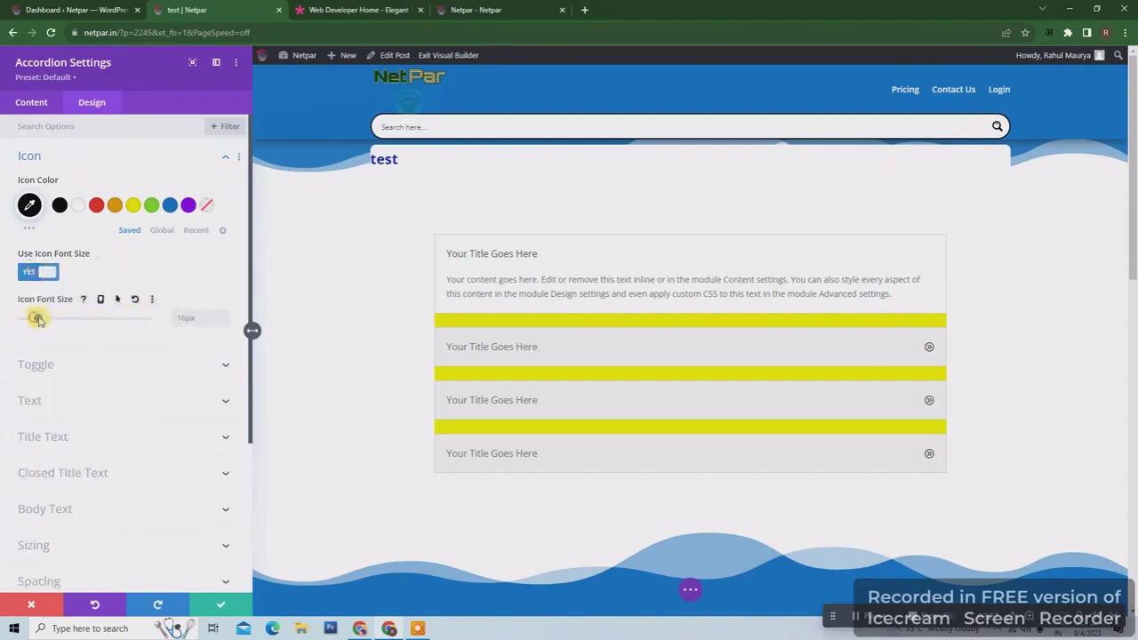
{"action": "mouse_move", "coordinate": [36, 320]}
{"action": "left_mouse_down"}
{"action": "mouse_move", "coordinate": [193, 317]}
{"action": "mouse_move", "coordinate": [56, 326]}
{"action": "left_mouse_up"}
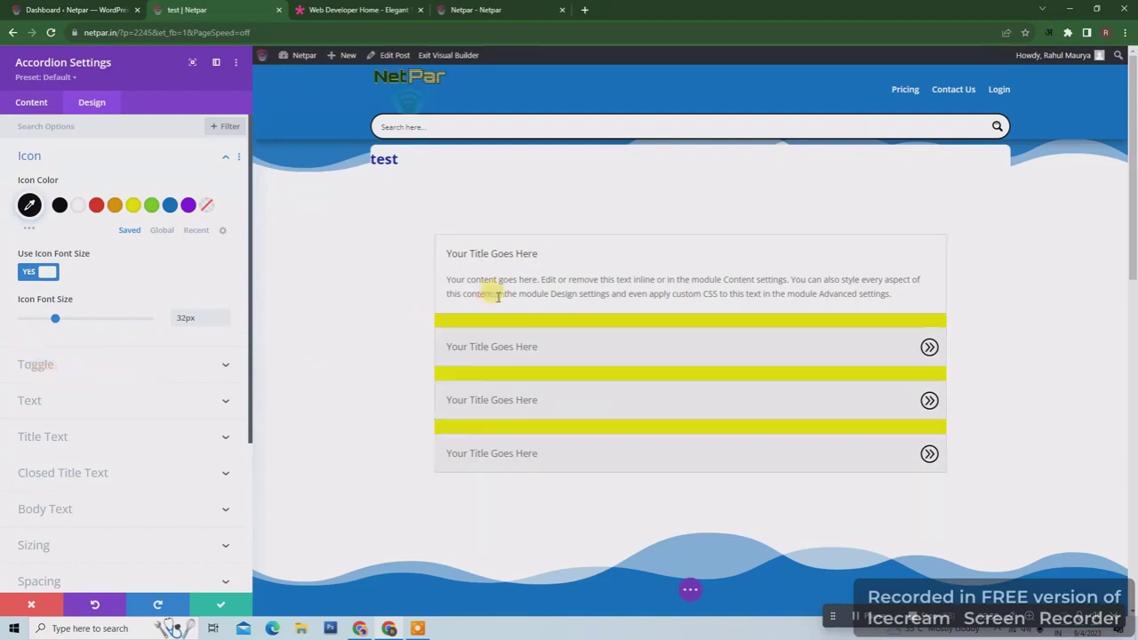
- Set the accordion's open toggle background to blue, try blue for the closed toggle background, and settle on black
{"action": "left_click", "coordinate": [214, 363]}
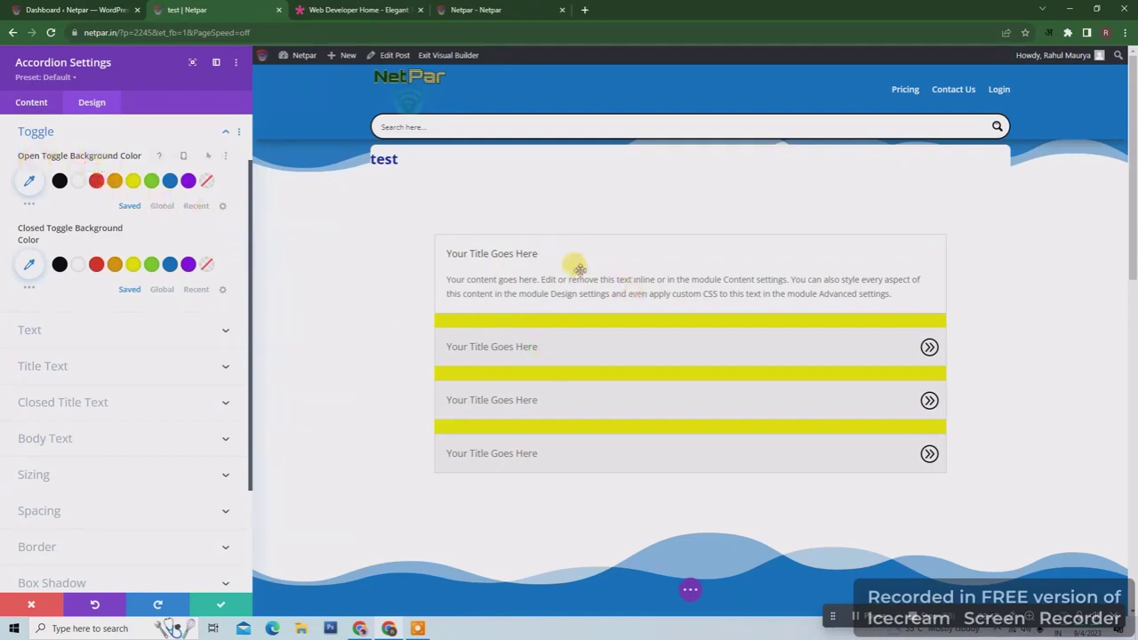
{"action": "left_click", "coordinate": [170, 180]}
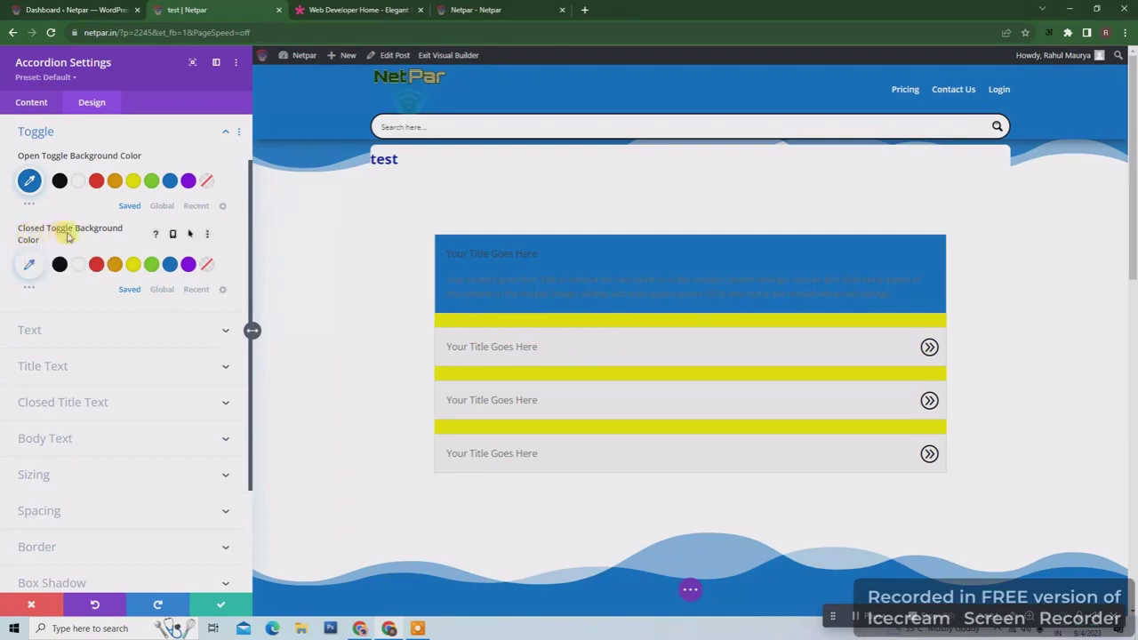
{"action": "left_click", "coordinate": [131, 267]}
{"action": "left_click", "coordinate": [170, 267]}
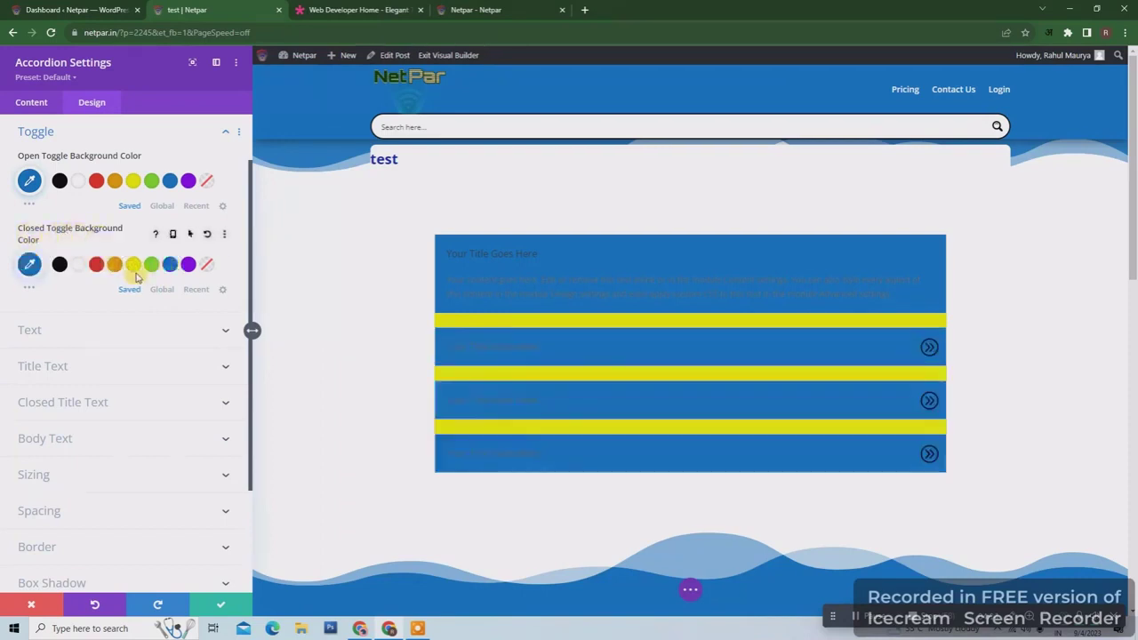
{"action": "left_click", "coordinate": [60, 264]}
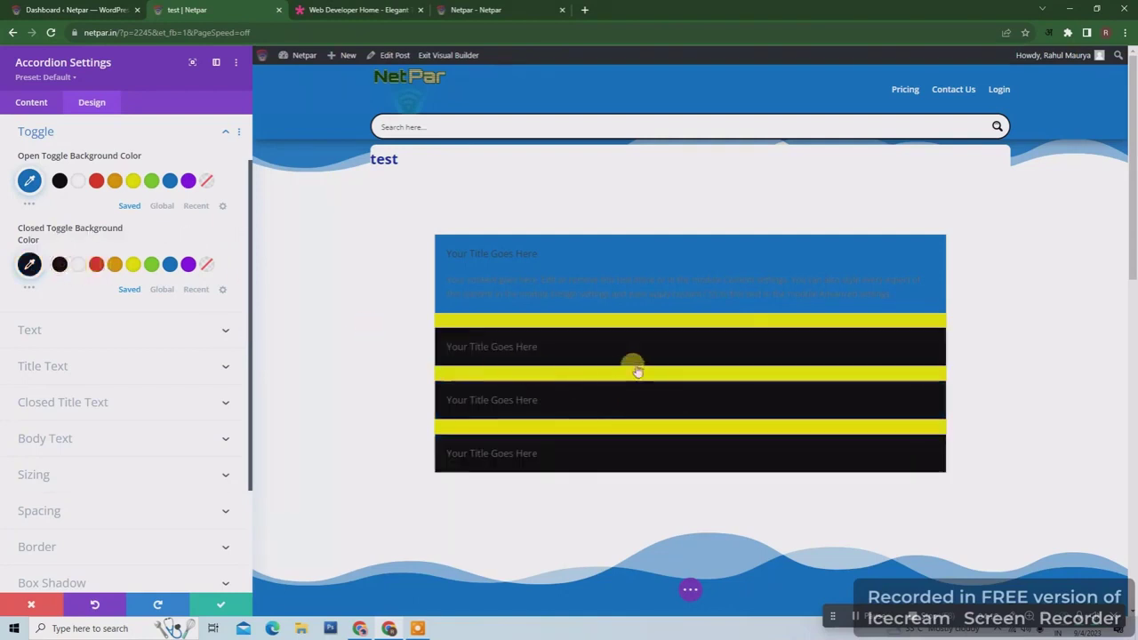
- Color the accordion's open title text yellow and its general title text white
{"action": "left_click", "coordinate": [164, 330]}
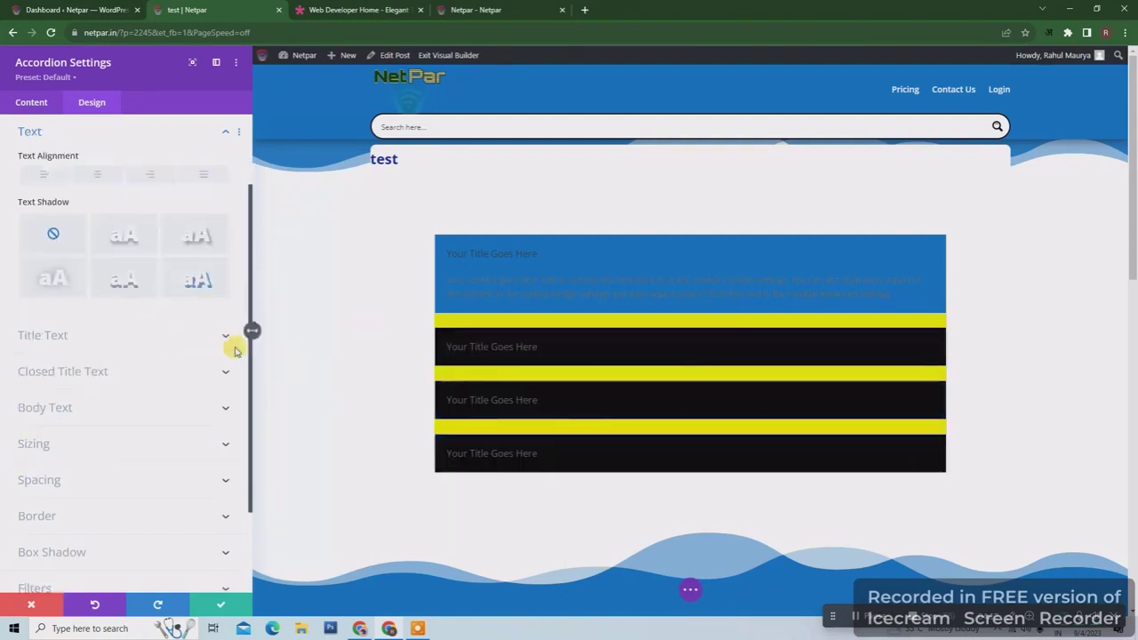
{"action": "left_click", "coordinate": [205, 332]}
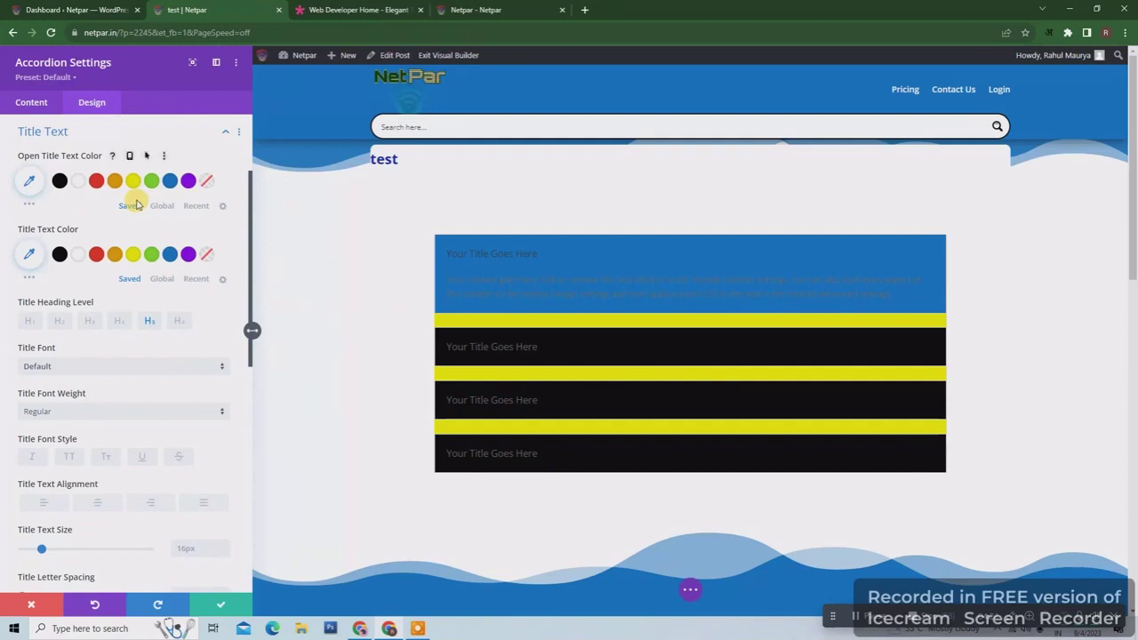
{"action": "left_click", "coordinate": [132, 181]}
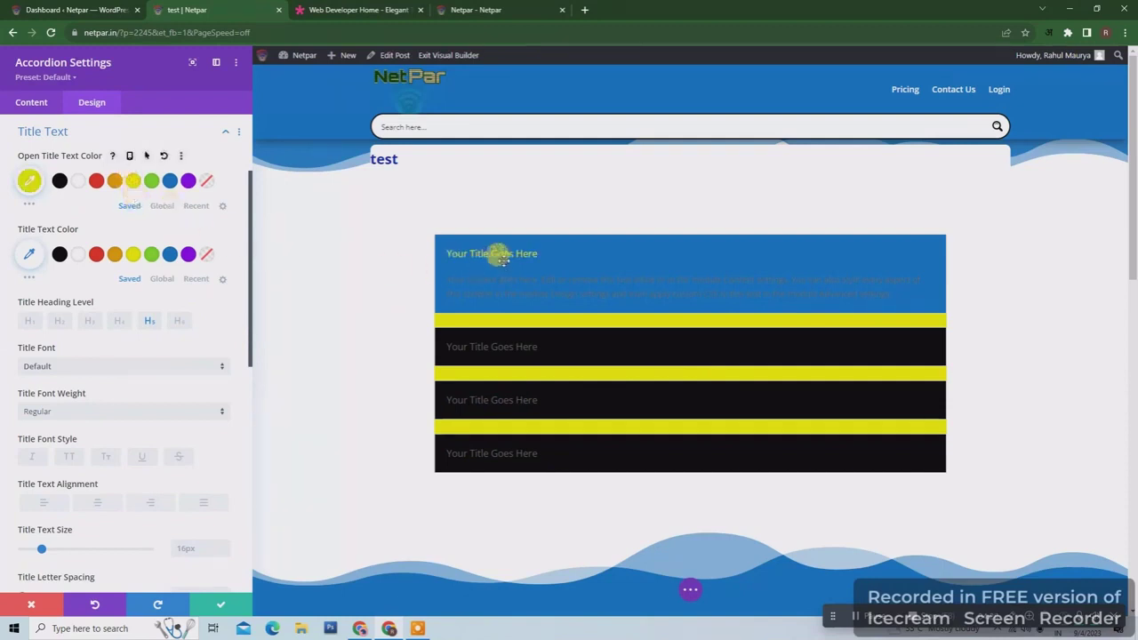
{"action": "left_click", "coordinate": [77, 254]}
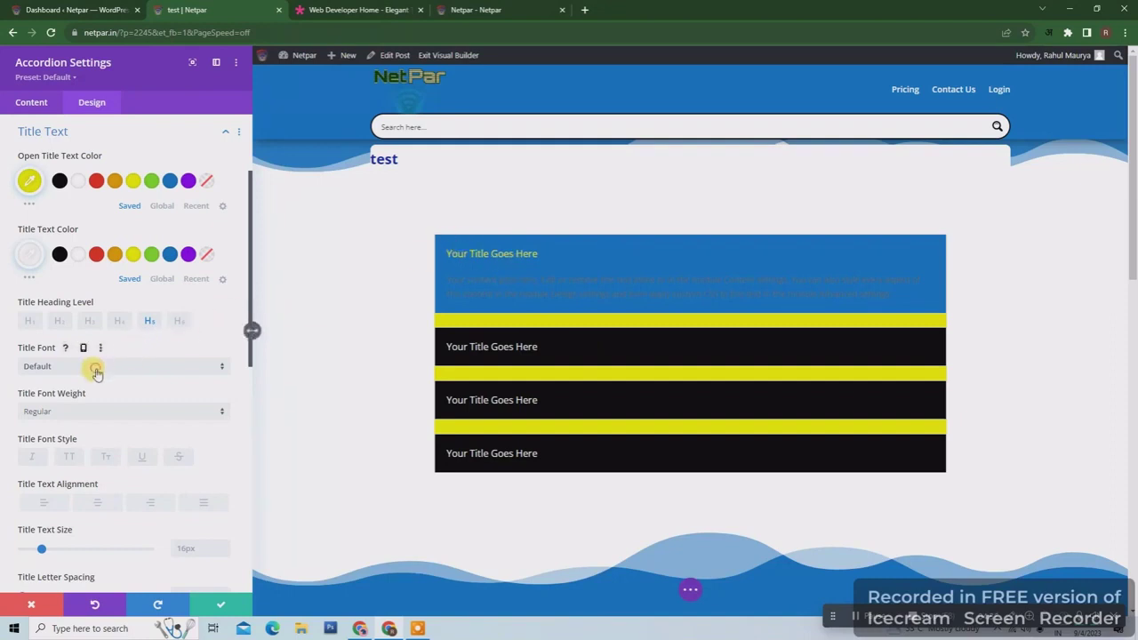
- Set the accordion's title font to Abril Fatface and its title font weight to Bold
{"action": "left_click", "coordinate": [96, 371]}
{"action": "left_click", "coordinate": [112, 266]}
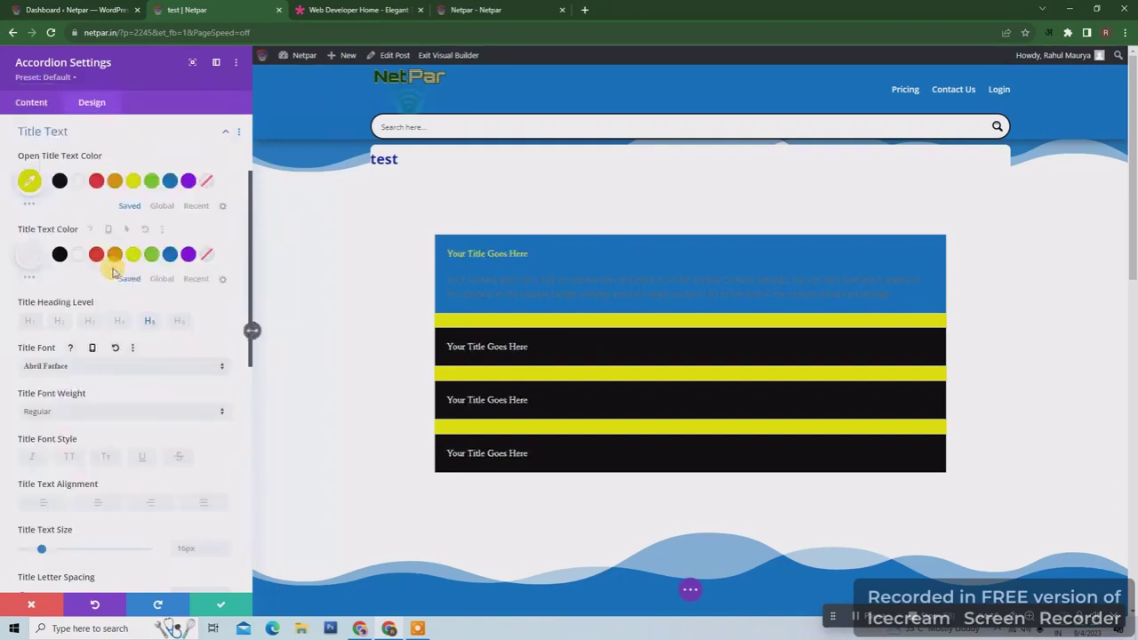
{"action": "left_click", "coordinate": [96, 414]}
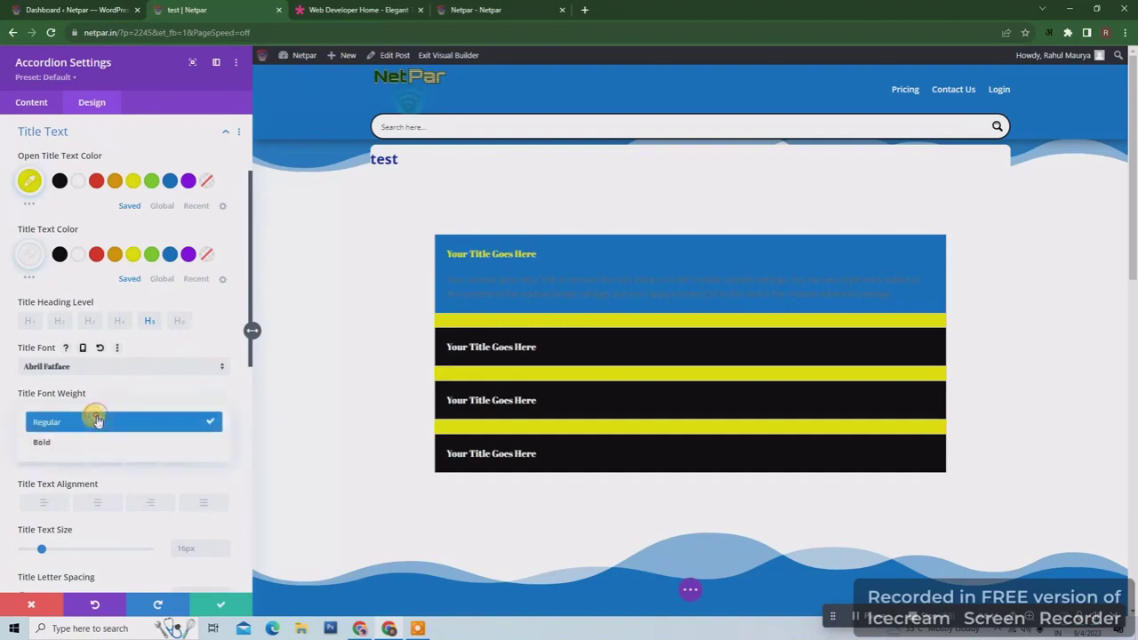
{"action": "left_click", "coordinate": [94, 442]}
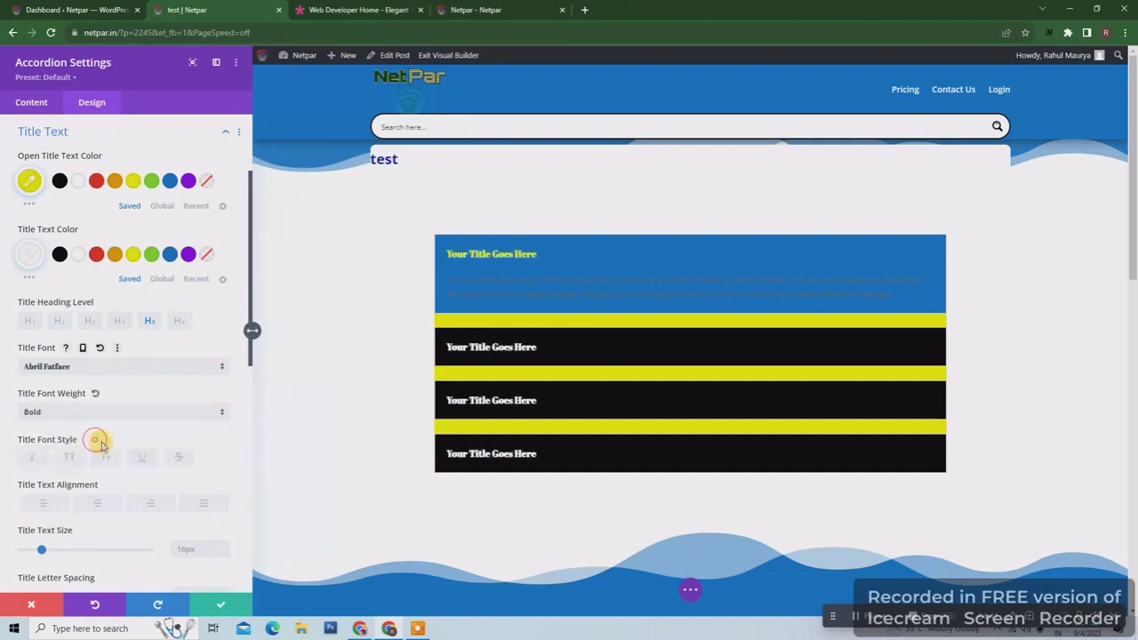
- Try the italic, uppercase, small caps and underline font styles on the accordion titles, switching each one back off
{"action": "left_click", "coordinate": [30, 458]}
{"action": "left_click", "coordinate": [30, 458]}
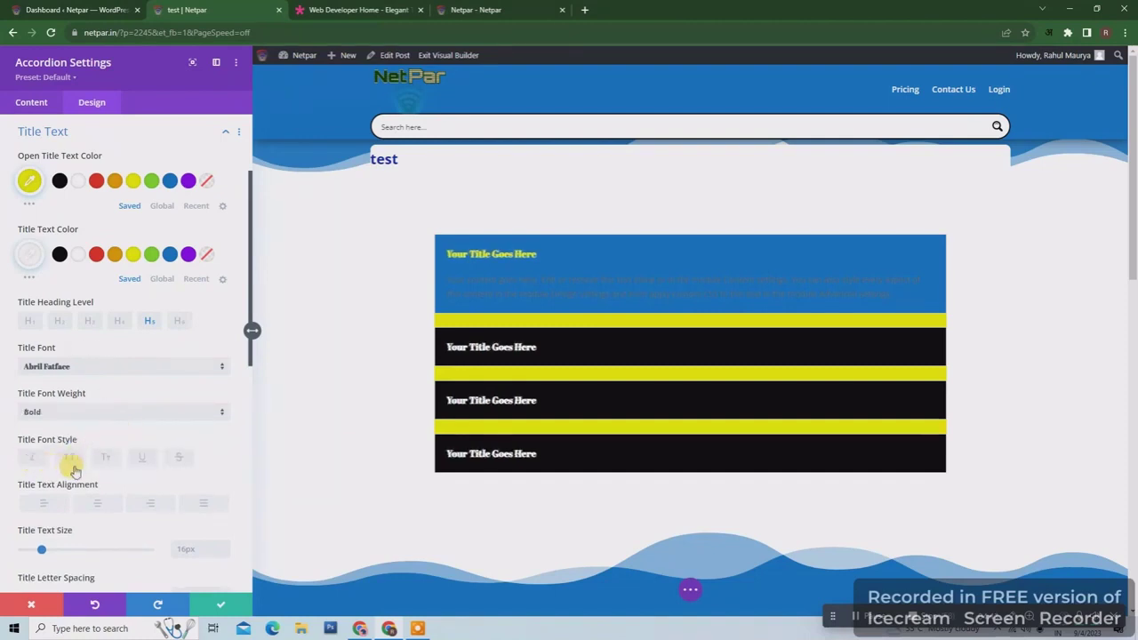
{"action": "left_click", "coordinate": [68, 459]}
{"action": "left_click", "coordinate": [96, 459]}
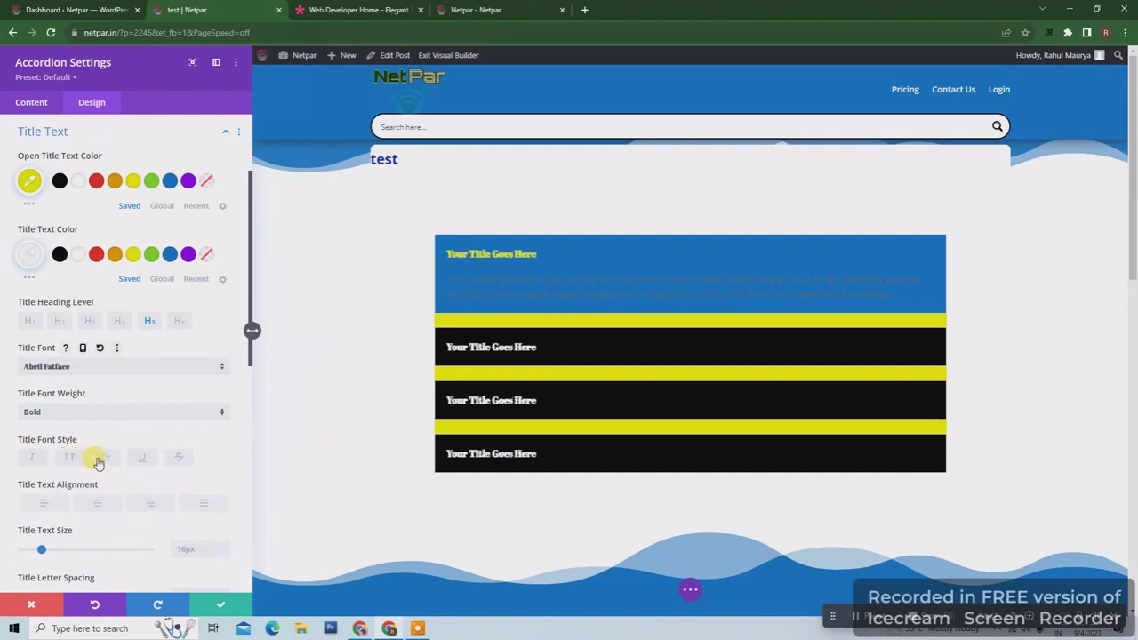
{"action": "left_click", "coordinate": [108, 459]}
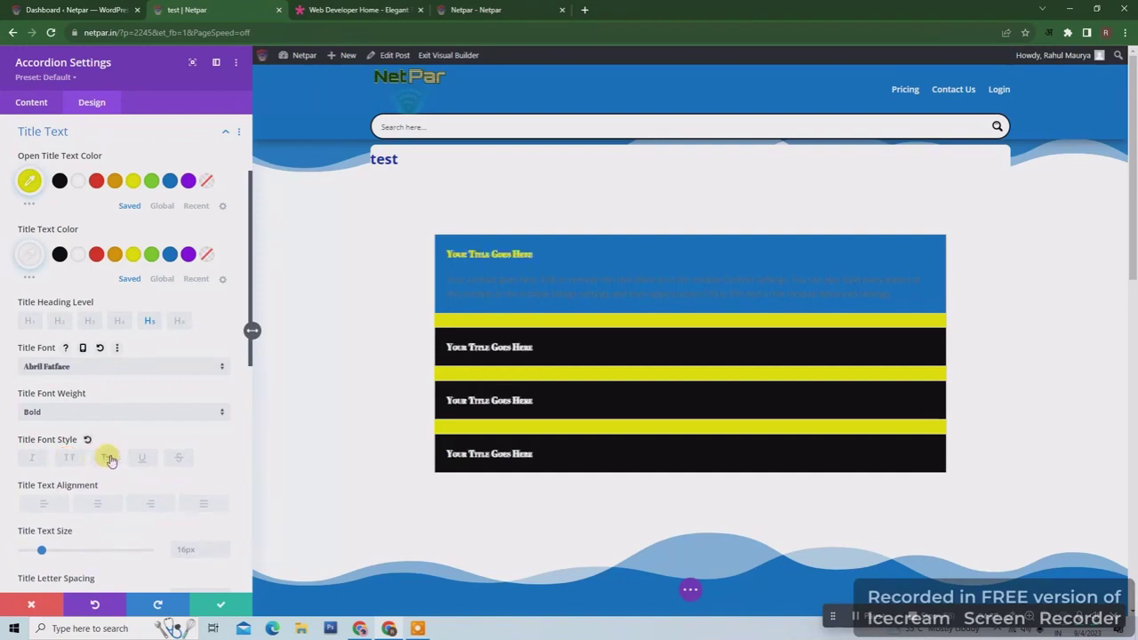
{"action": "left_click", "coordinate": [108, 458]}
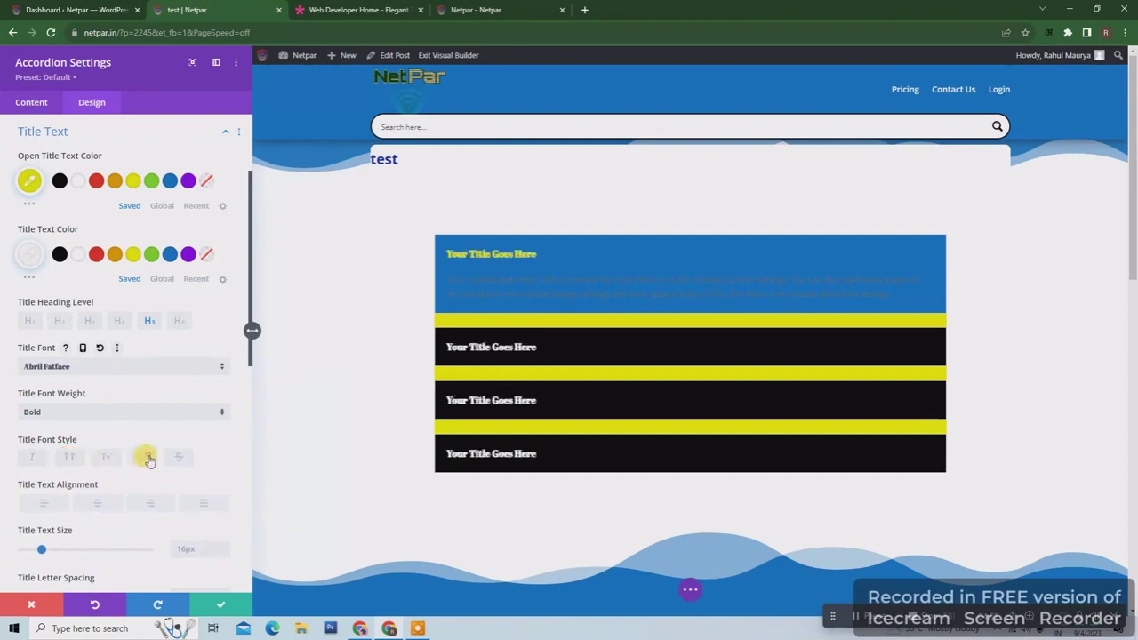
{"action": "left_click", "coordinate": [148, 459]}
{"action": "left_click", "coordinate": [147, 456]}
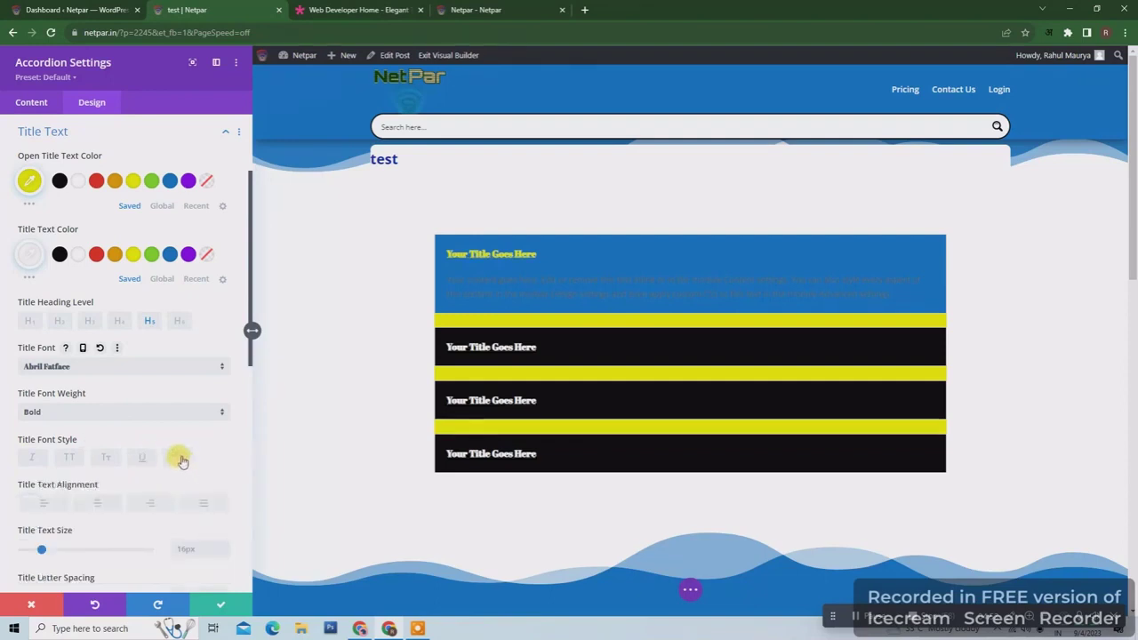
- Try center, right and justified alignment for the accordion titles, and settle on left alignment
{"action": "left_click", "coordinate": [97, 504]}
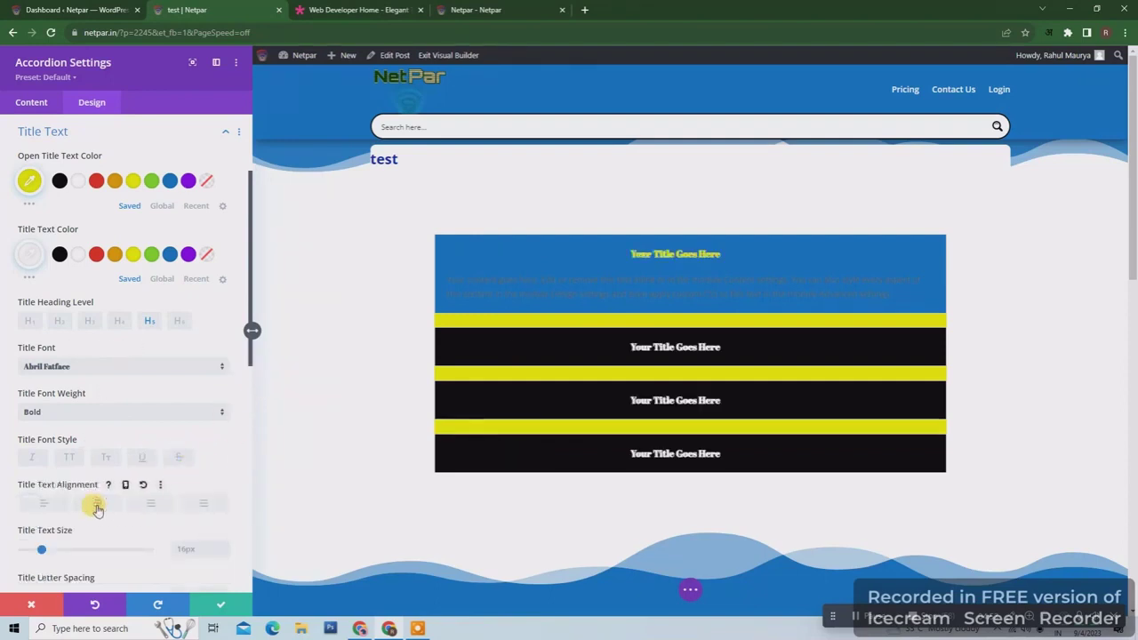
{"action": "left_click", "coordinate": [148, 504]}
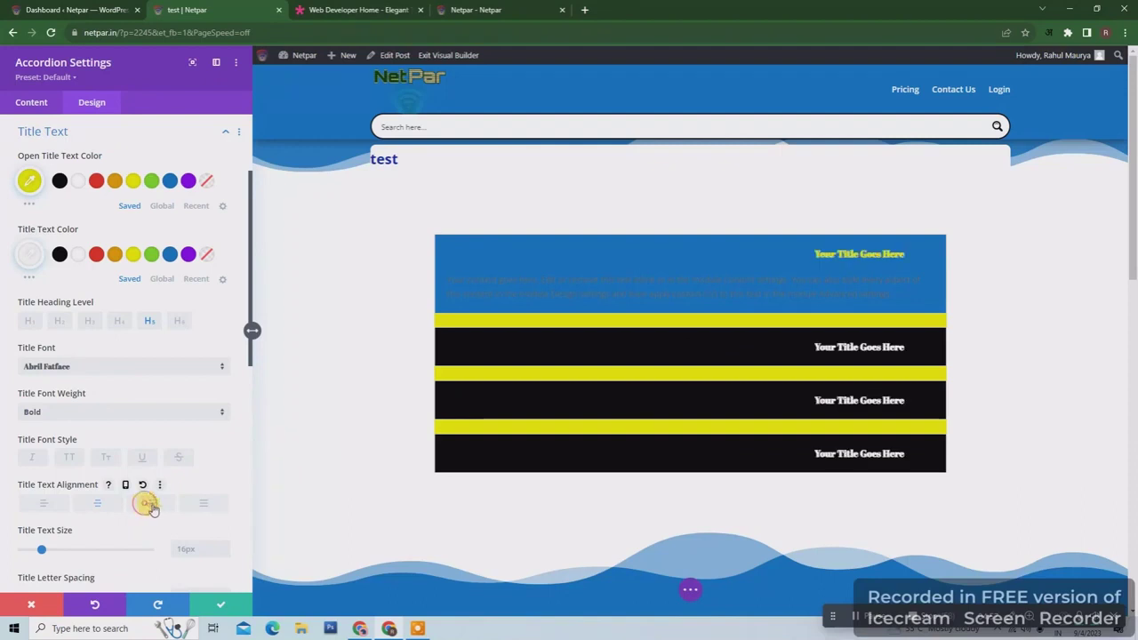
{"action": "left_click", "coordinate": [201, 503]}
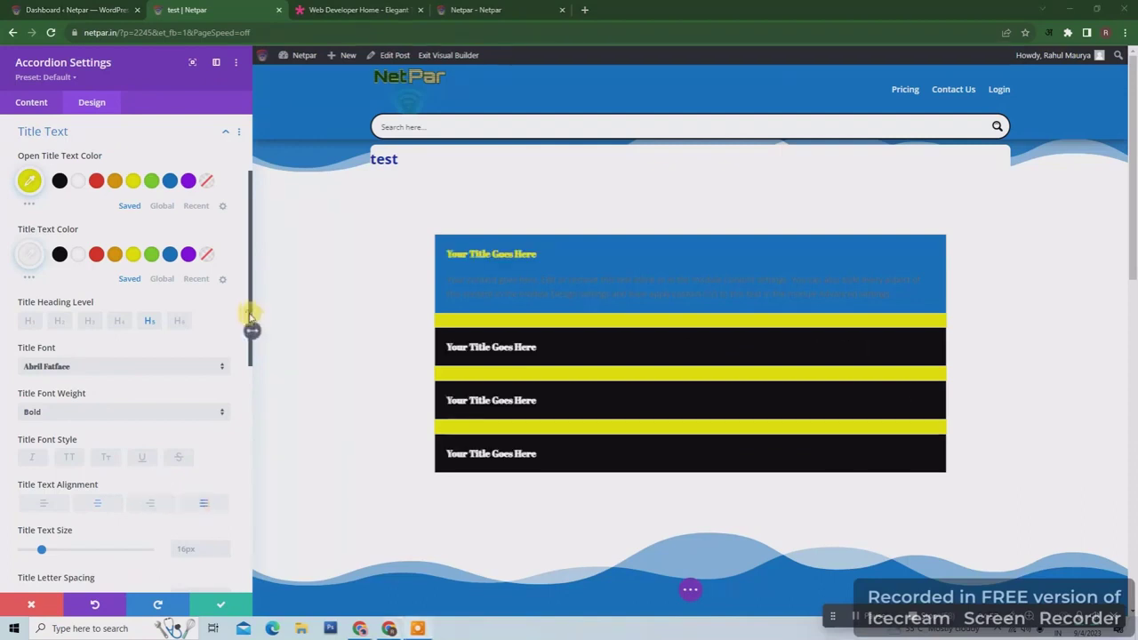
{"action": "left_click_drag", "start_coordinate": [249, 315], "coordinate": [246, 378]}
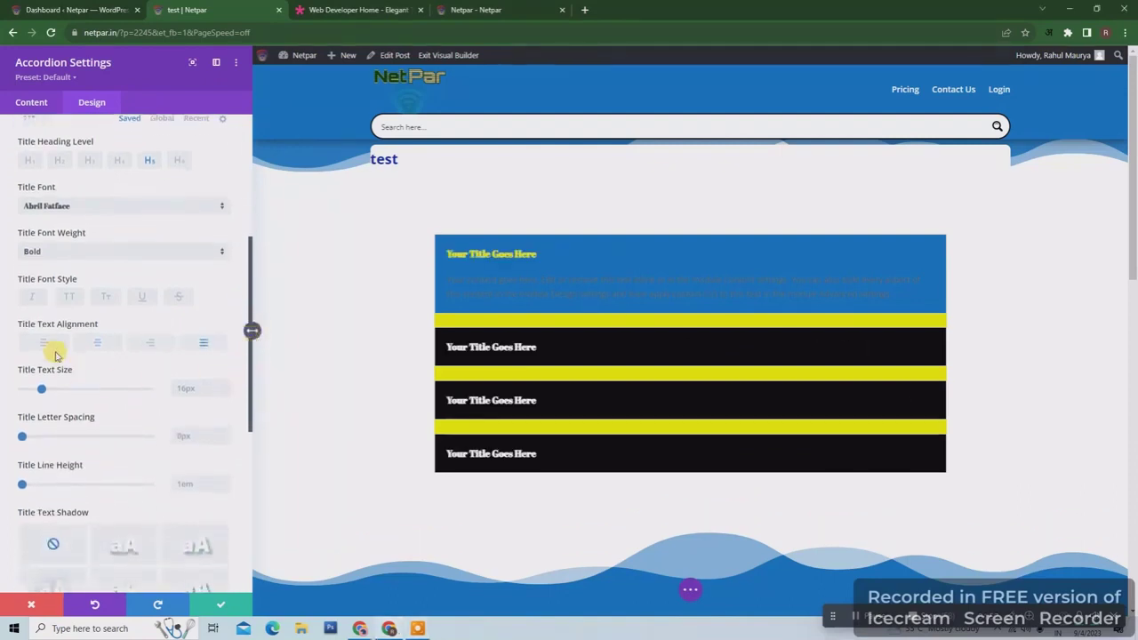
{"action": "left_click", "coordinate": [46, 345]}
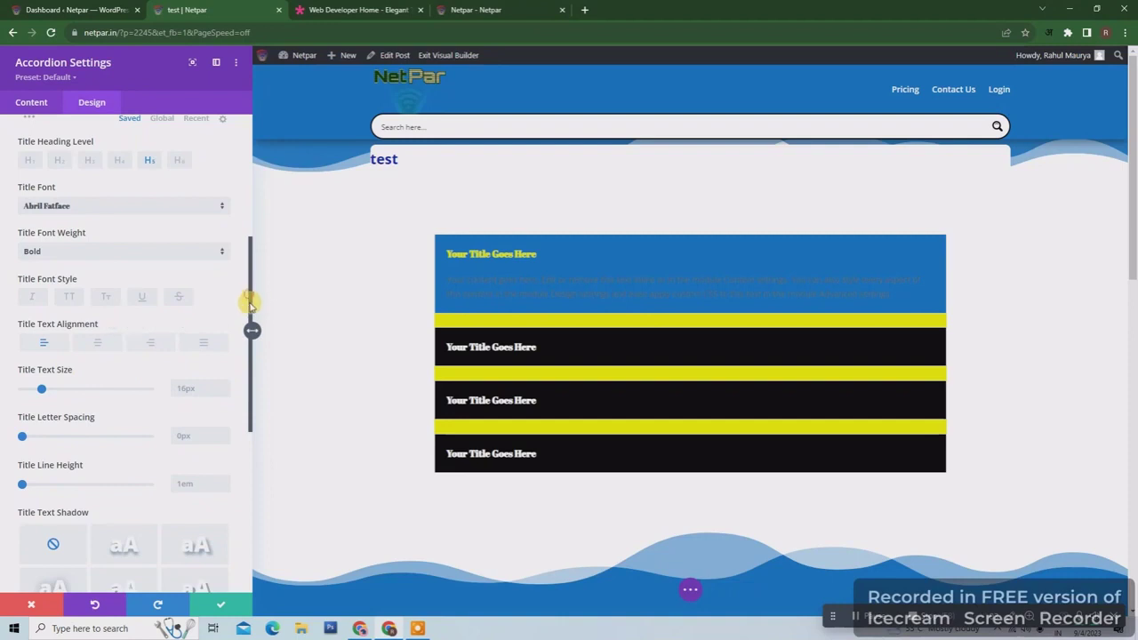
- Return the accordion's title font to Default and set the title text size to 19px
{"action": "left_click_drag", "start_coordinate": [249, 303], "coordinate": [247, 366]}
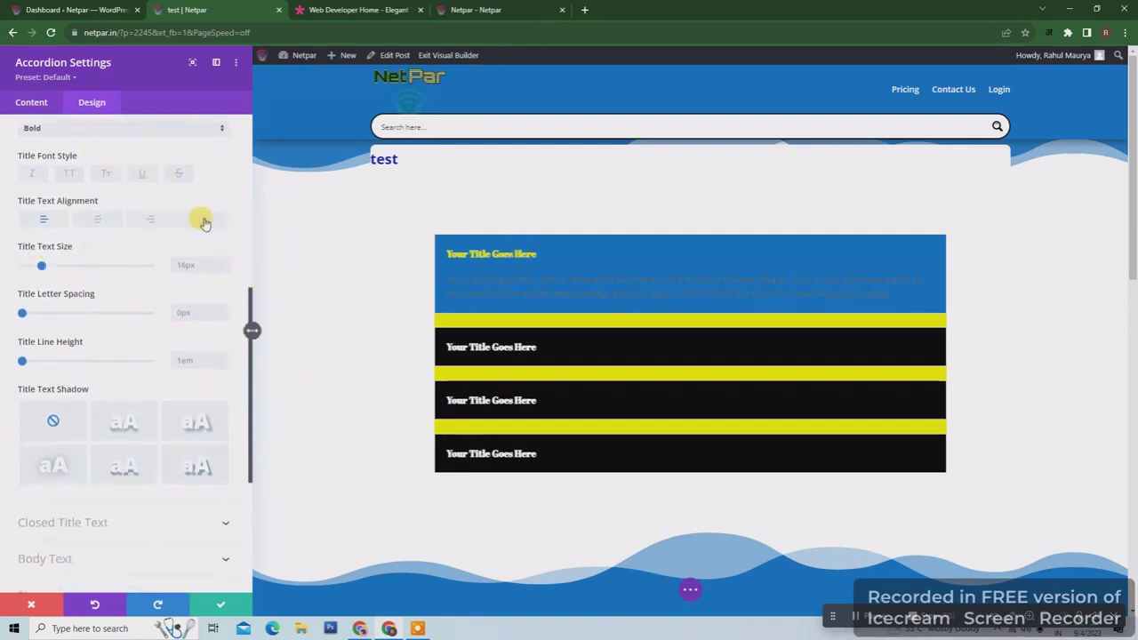
{"action": "scroll", "coordinate": [203, 223], "scroll_direction": "up", "scroll_amount": 5}
{"action": "left_click", "coordinate": [85, 500]}
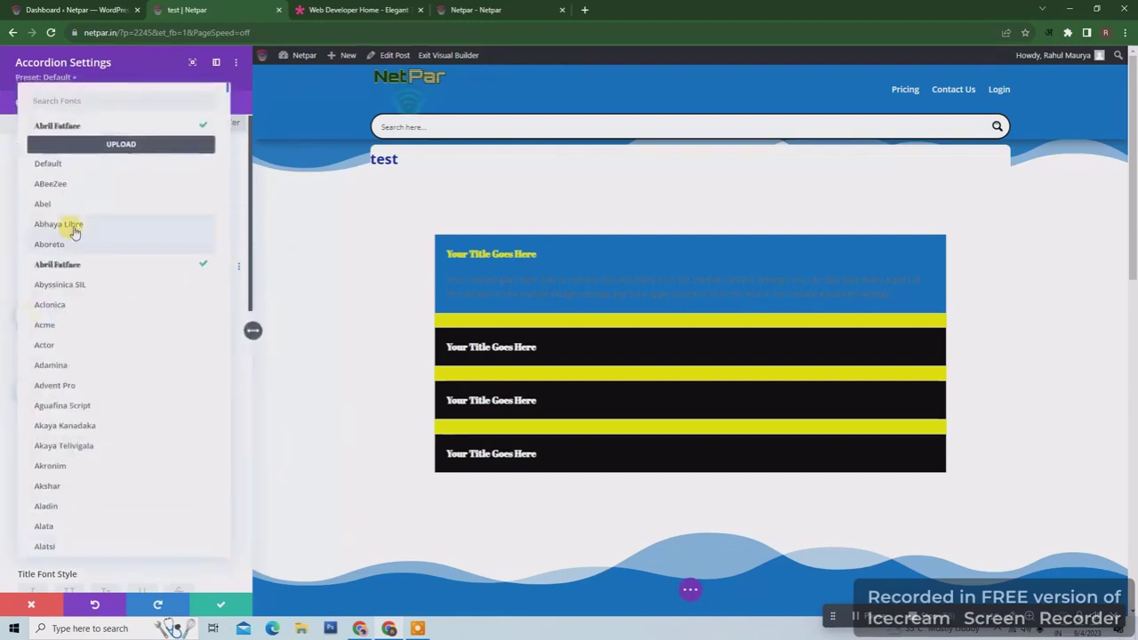
{"action": "left_click", "coordinate": [76, 163]}
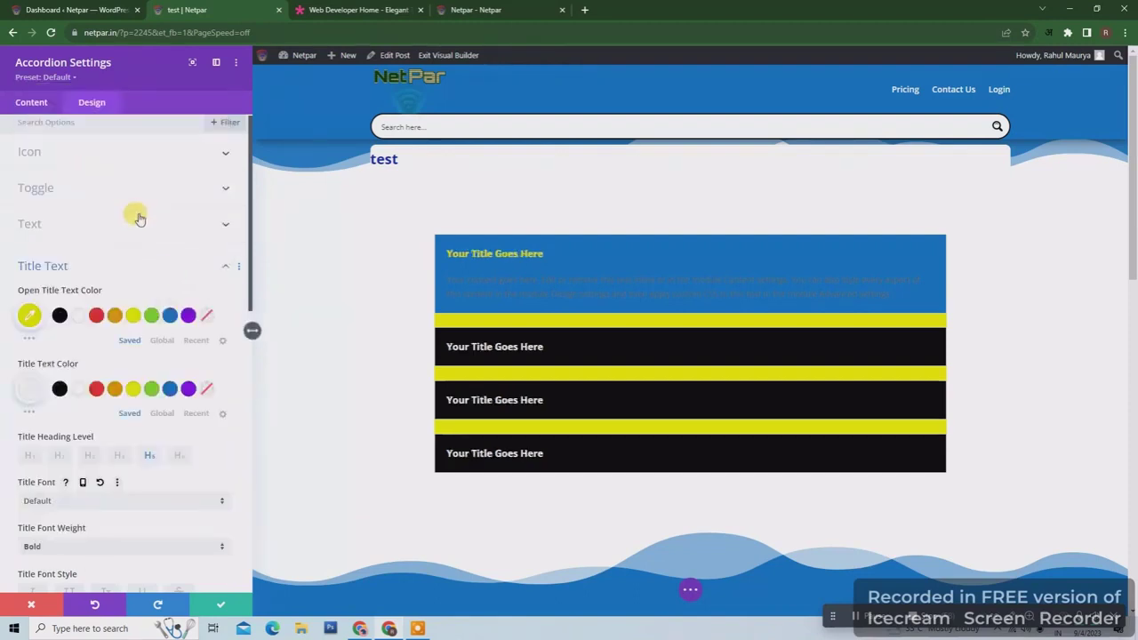
{"action": "left_click_drag", "start_coordinate": [249, 294], "coordinate": [241, 471]}
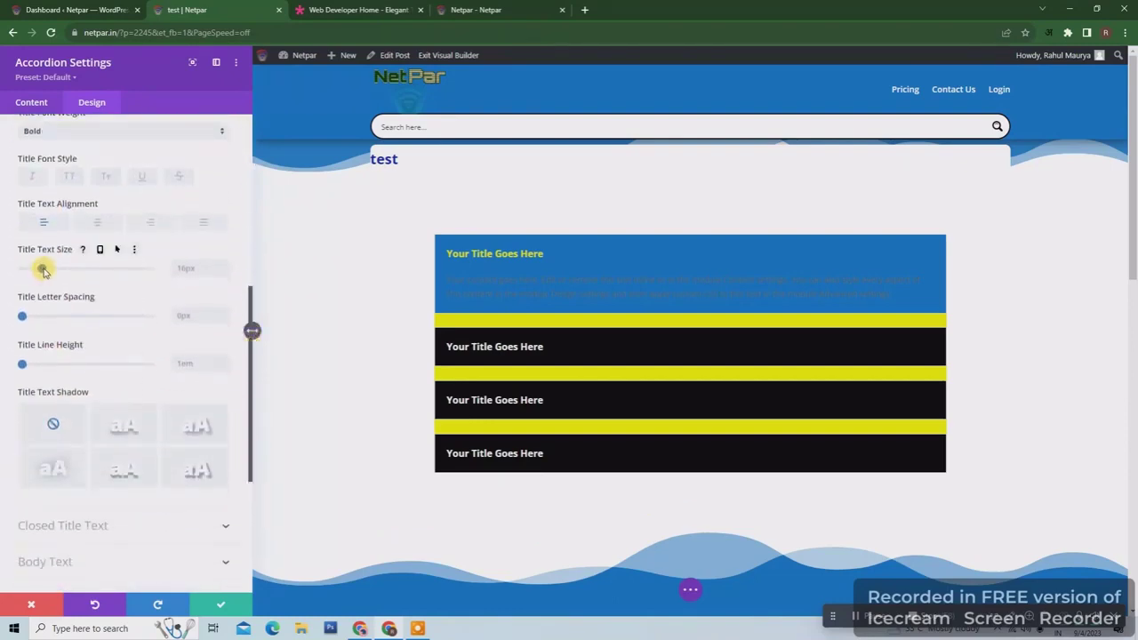
{"action": "mouse_move", "coordinate": [45, 272]}
{"action": "left_mouse_down"}
{"action": "mouse_move", "coordinate": [201, 284]}
{"action": "mouse_move", "coordinate": [47, 281]}
{"action": "left_mouse_up"}
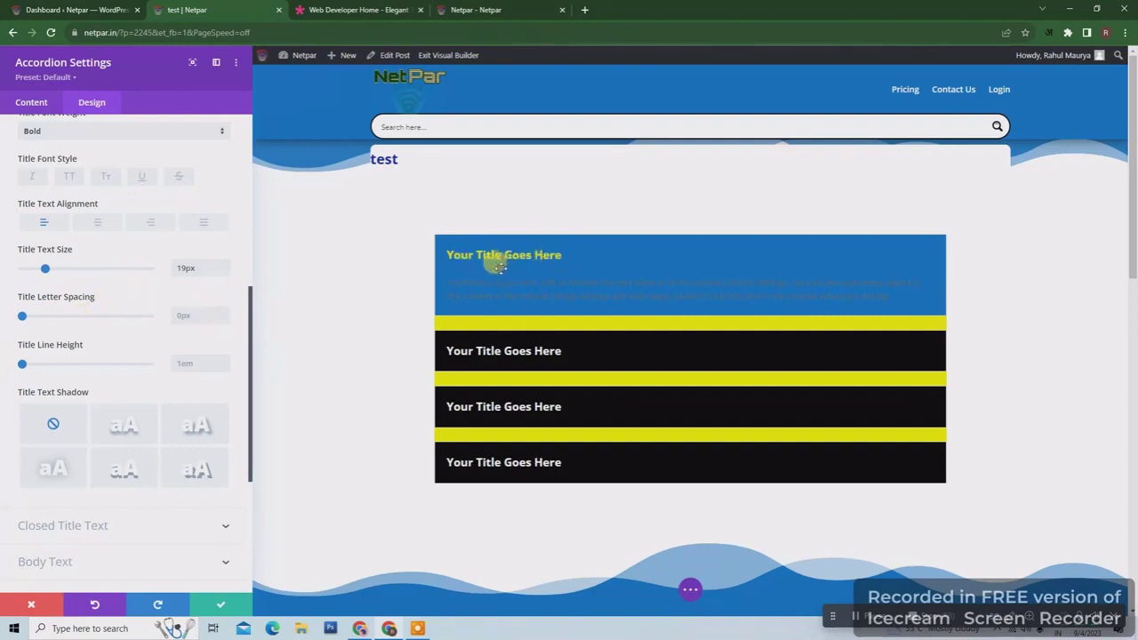
- Try a wider letter spacing and a taller line height on the accordion titles, resetting each to its default
{"action": "left_click_drag", "start_coordinate": [23, 317], "coordinate": [93, 325]}
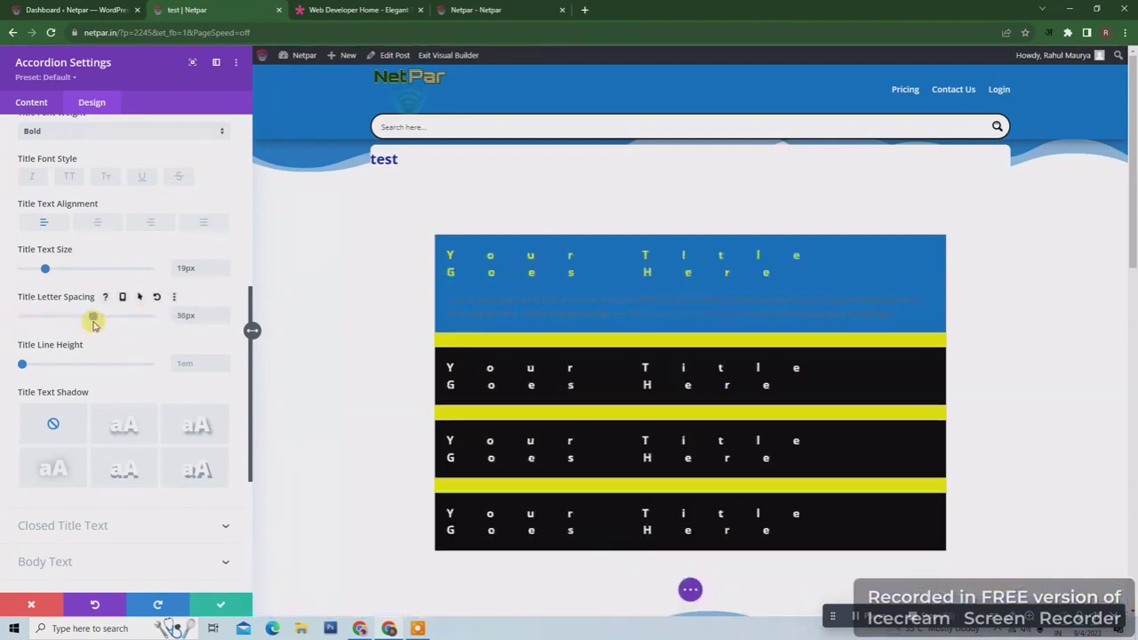
{"action": "left_click", "coordinate": [156, 299]}
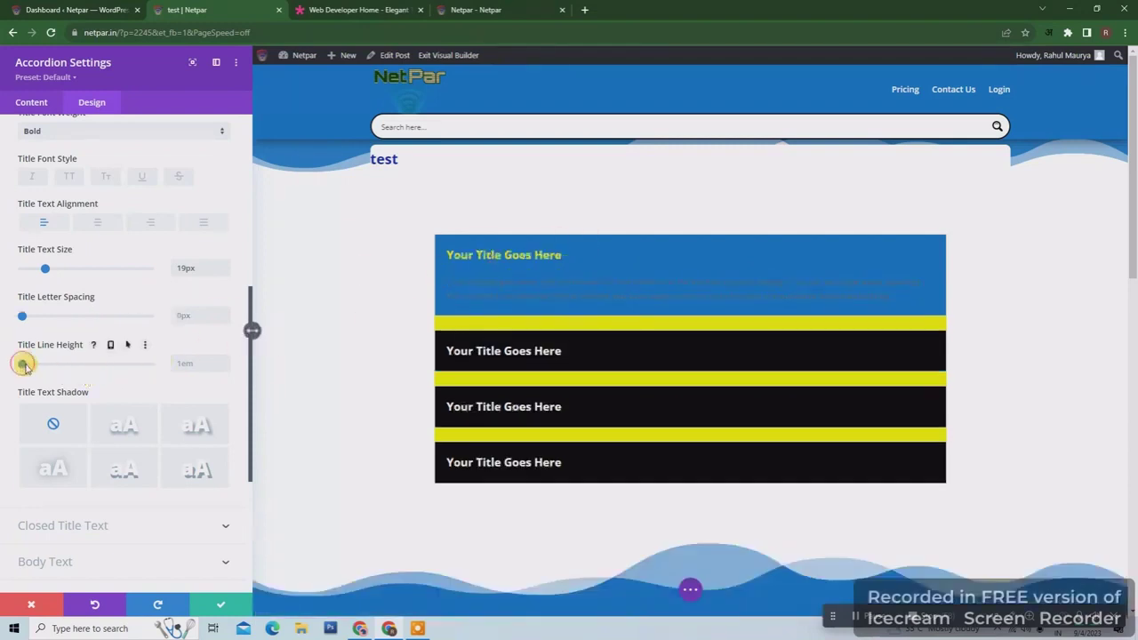
{"action": "left_click_drag", "start_coordinate": [23, 364], "coordinate": [59, 363]}
{"action": "left_click", "coordinate": [145, 346]}
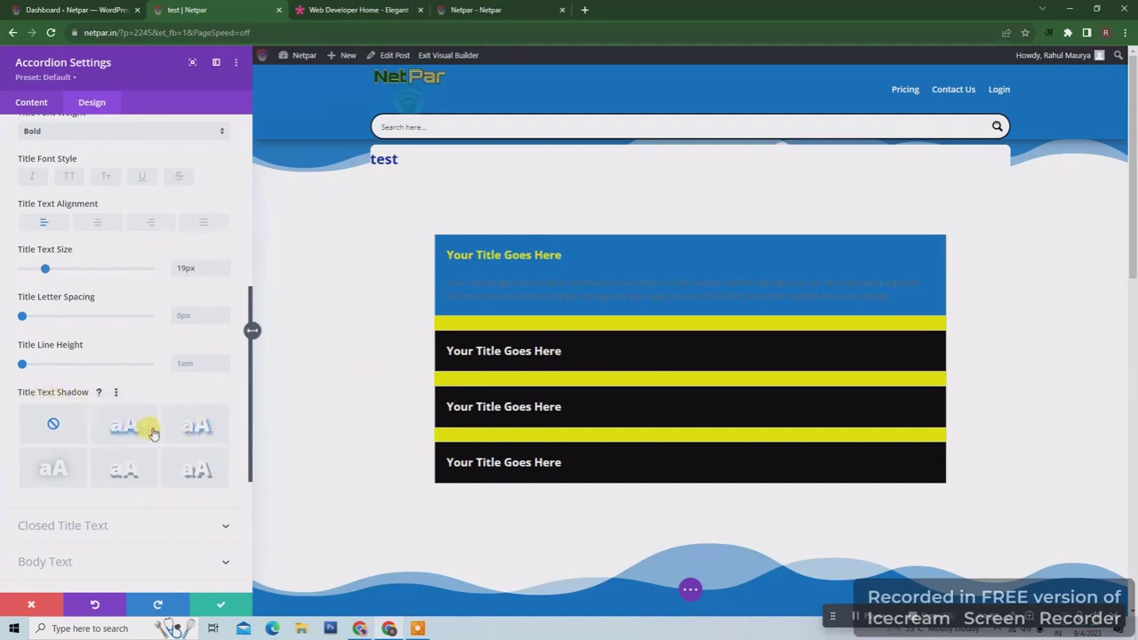
- Apply the 0.08em text shadow preset to the accordion titles, try yellow and orange as shadow colors, and settle on purple
{"action": "left_click", "coordinate": [198, 426]}
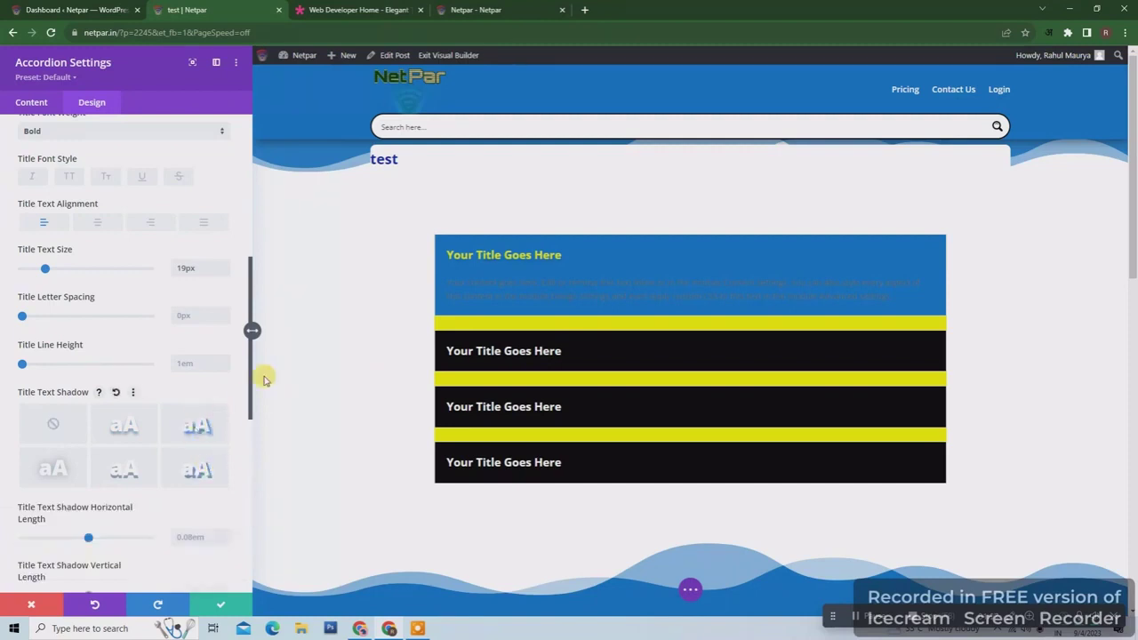
{"action": "left_click_drag", "start_coordinate": [250, 381], "coordinate": [208, 450]}
{"action": "left_click", "coordinate": [131, 489]}
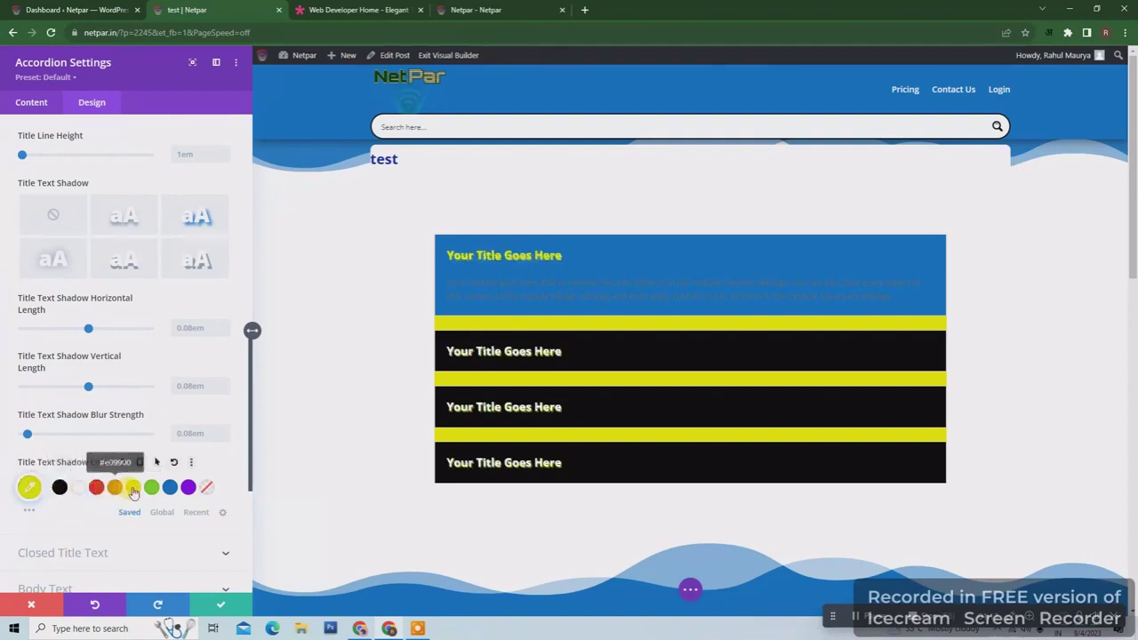
{"action": "left_click", "coordinate": [118, 491]}
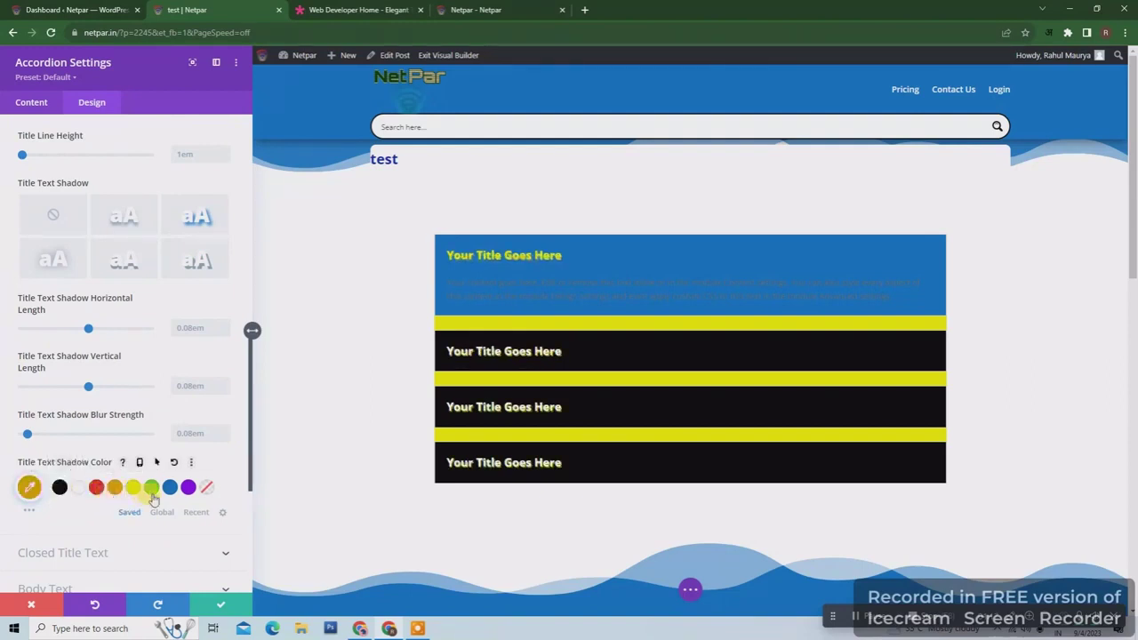
{"action": "left_click", "coordinate": [189, 489]}
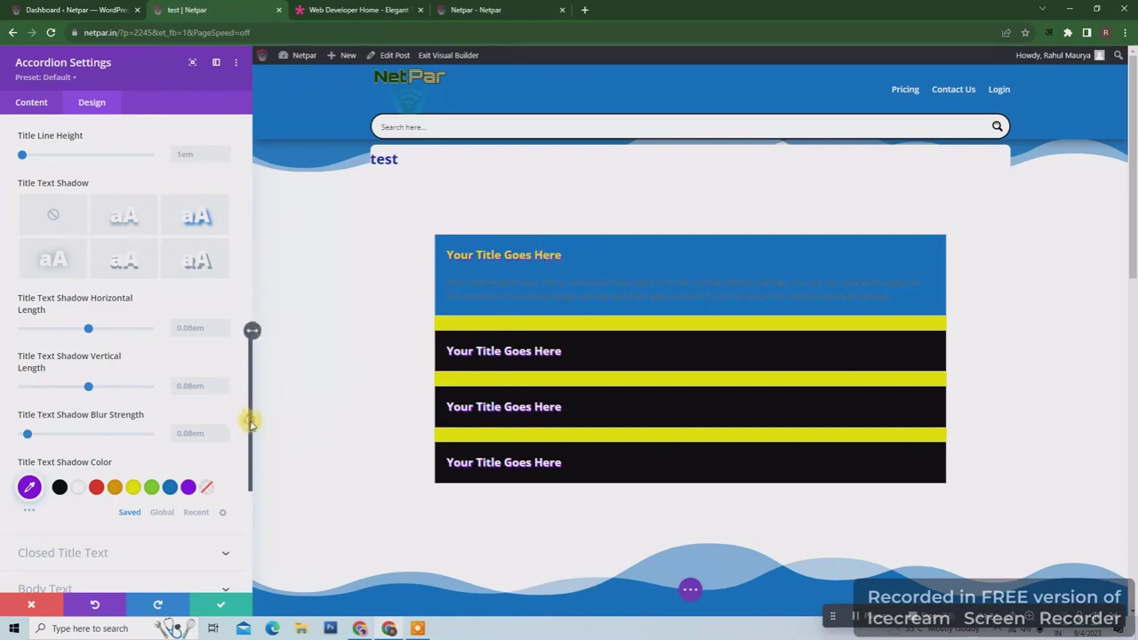
- Set the accordion's closed title text color to yellow and its font to ABeeZee
{"action": "scroll", "coordinate": [252, 424], "scroll_direction": "down", "scroll_amount": 4}
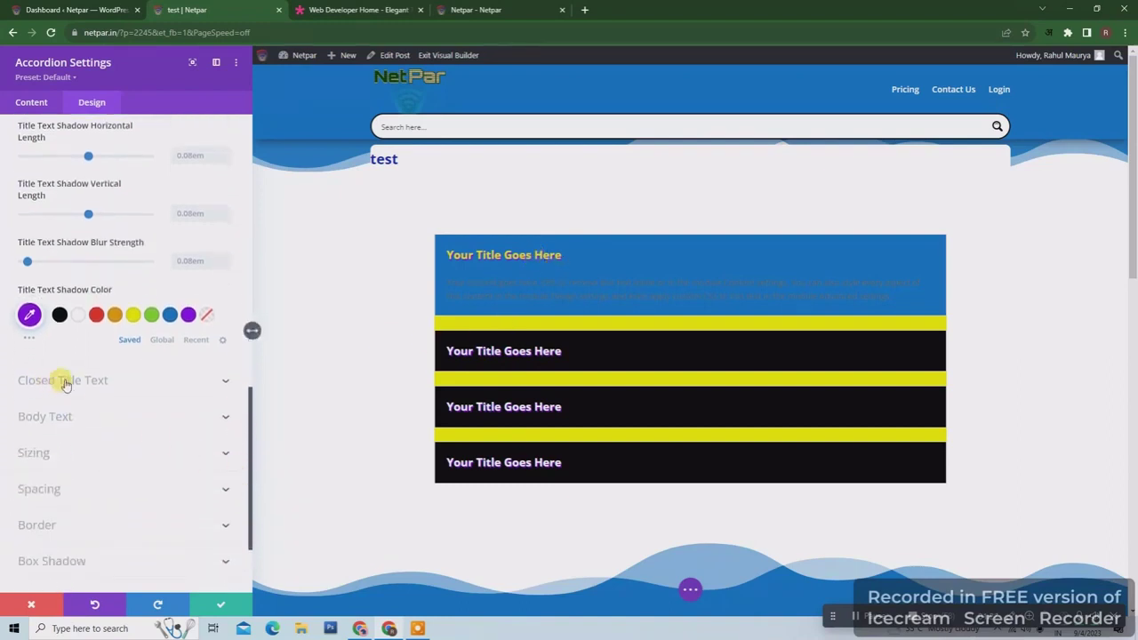
{"action": "left_click", "coordinate": [208, 381]}
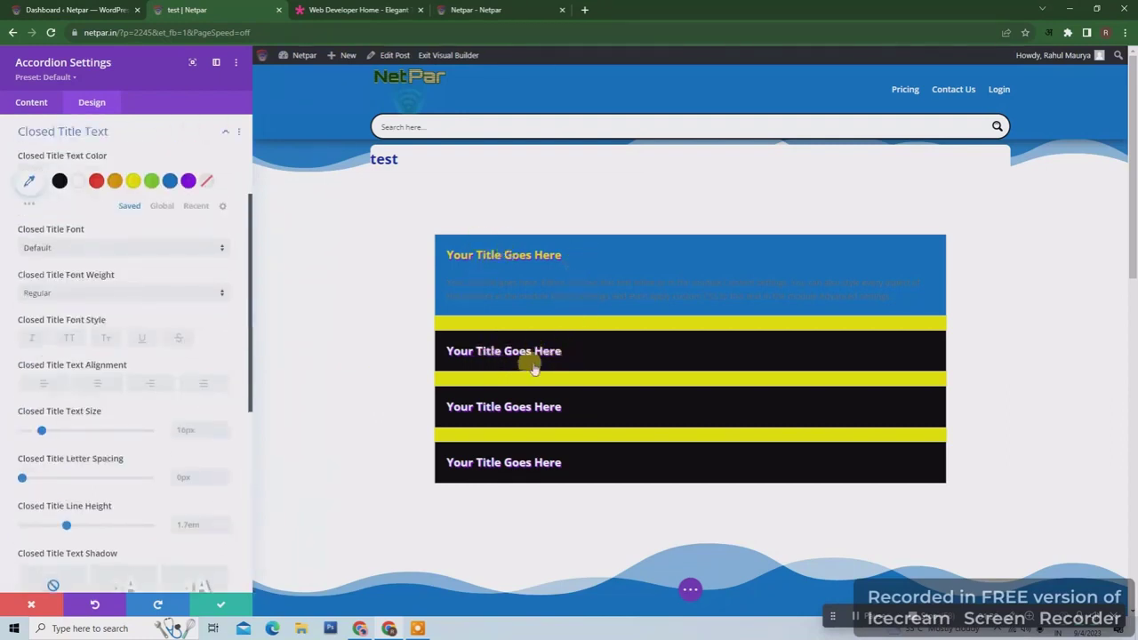
{"action": "left_click", "coordinate": [134, 181]}
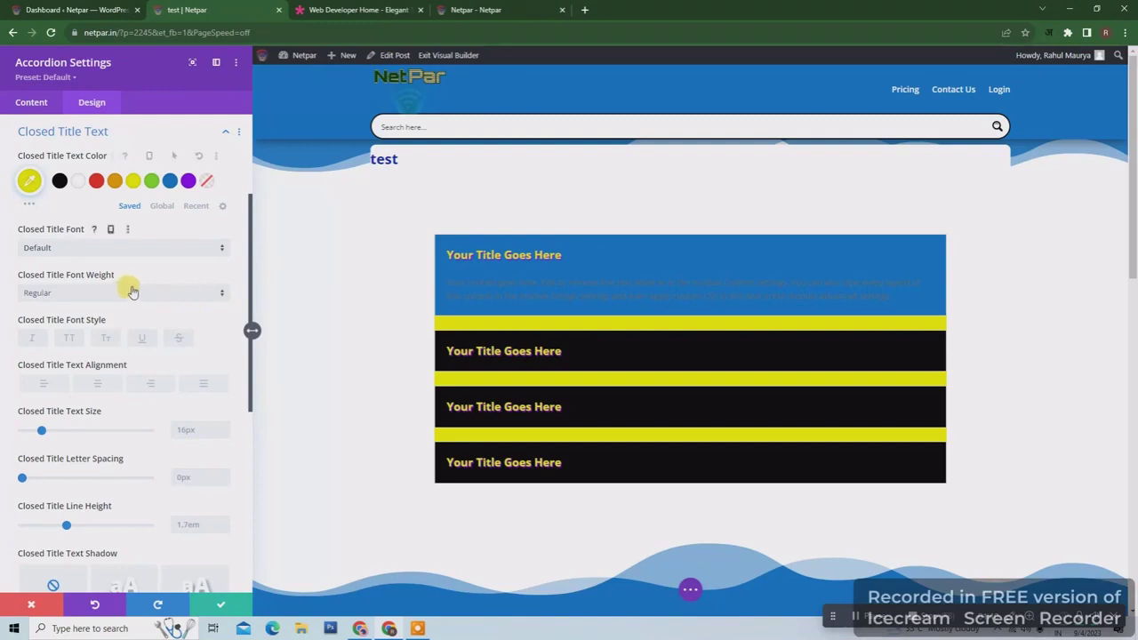
{"action": "left_click", "coordinate": [125, 248]}
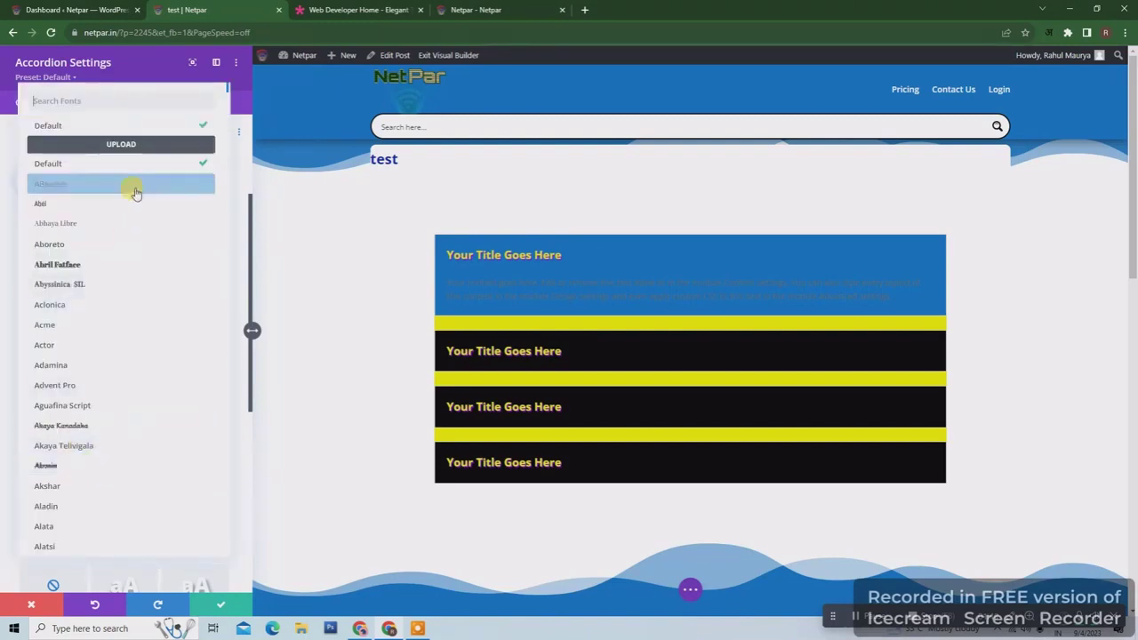
{"action": "left_click", "coordinate": [89, 184]}
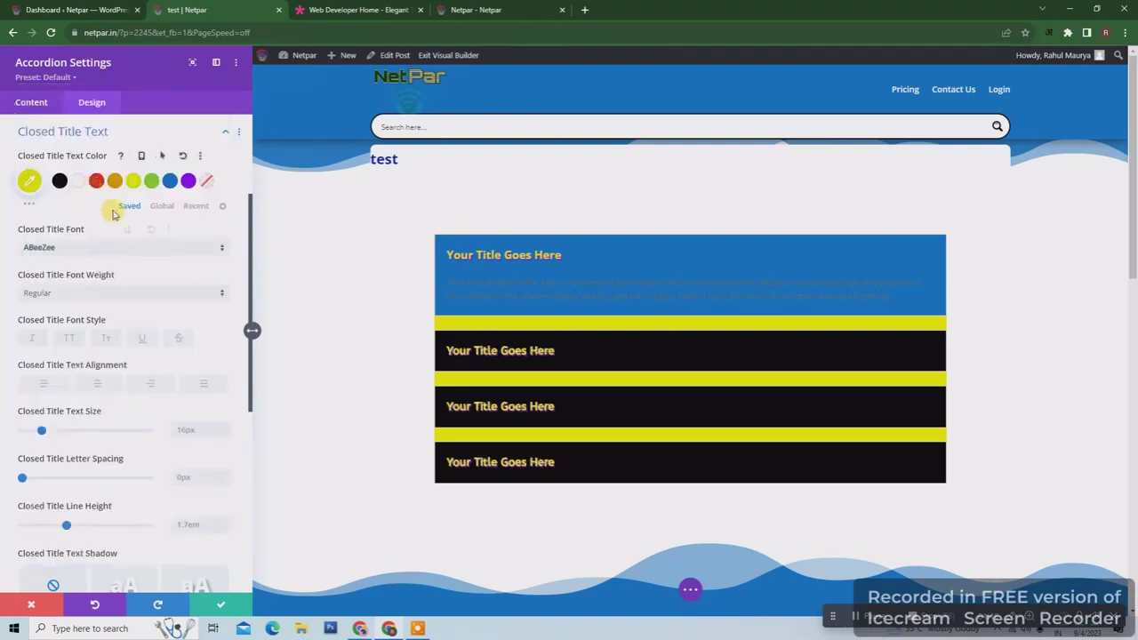
- Set the closed title font weight to Bold, and try the italic style before turning it off
{"action": "left_click", "coordinate": [82, 296]}
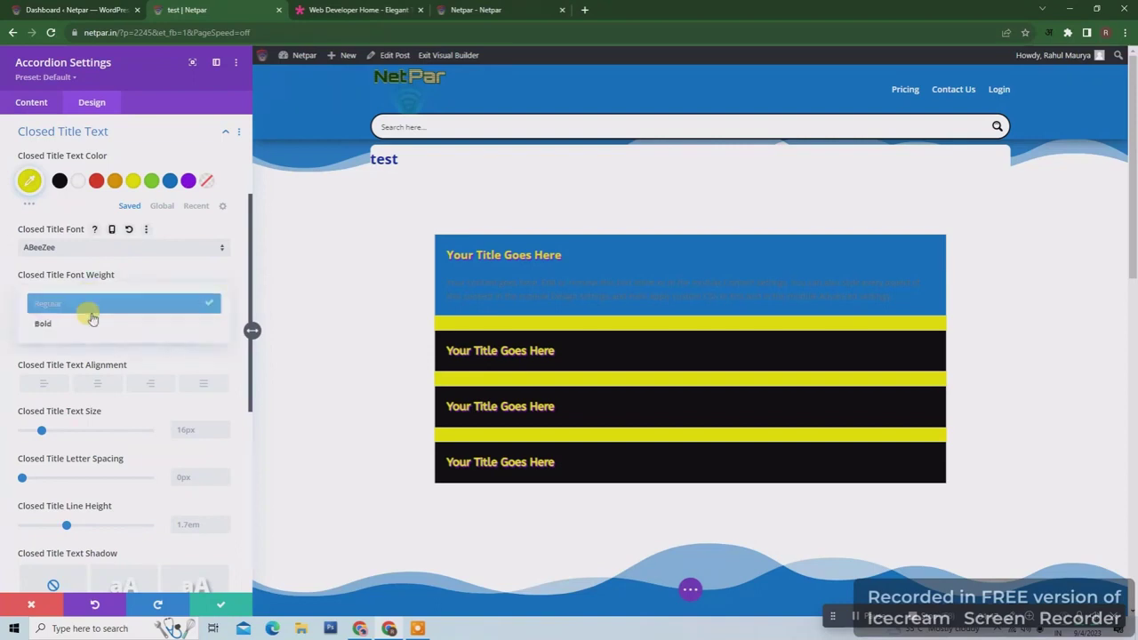
{"action": "left_click", "coordinate": [83, 323]}
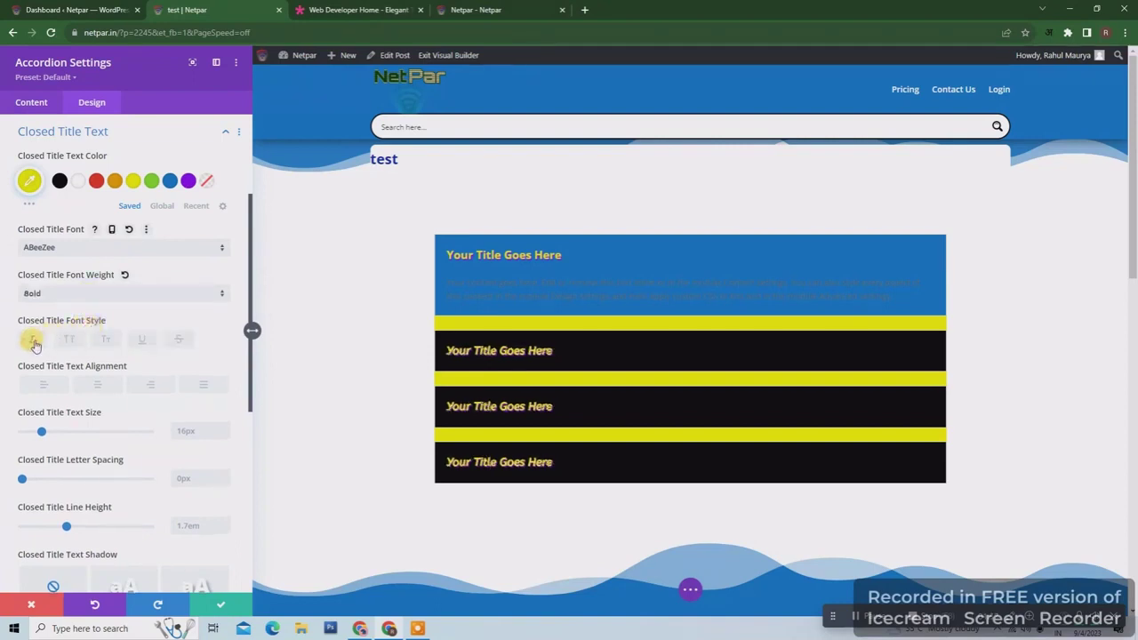
{"action": "left_click", "coordinate": [34, 343]}
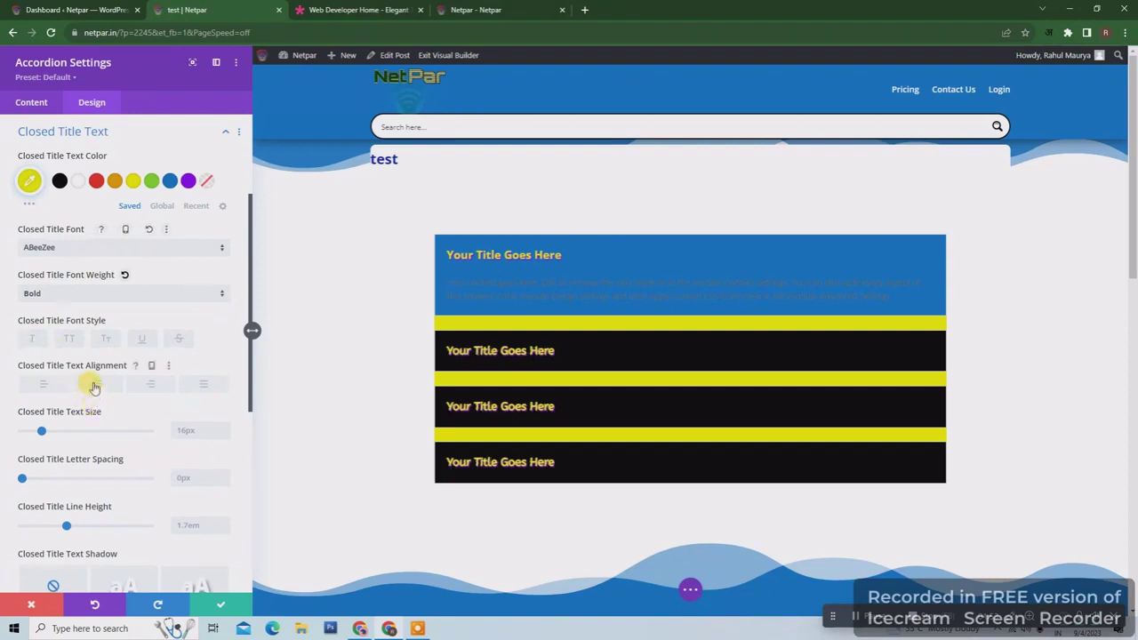
- Center the closed titles and enlarge their text size to about 30px
{"action": "left_click", "coordinate": [96, 384]}
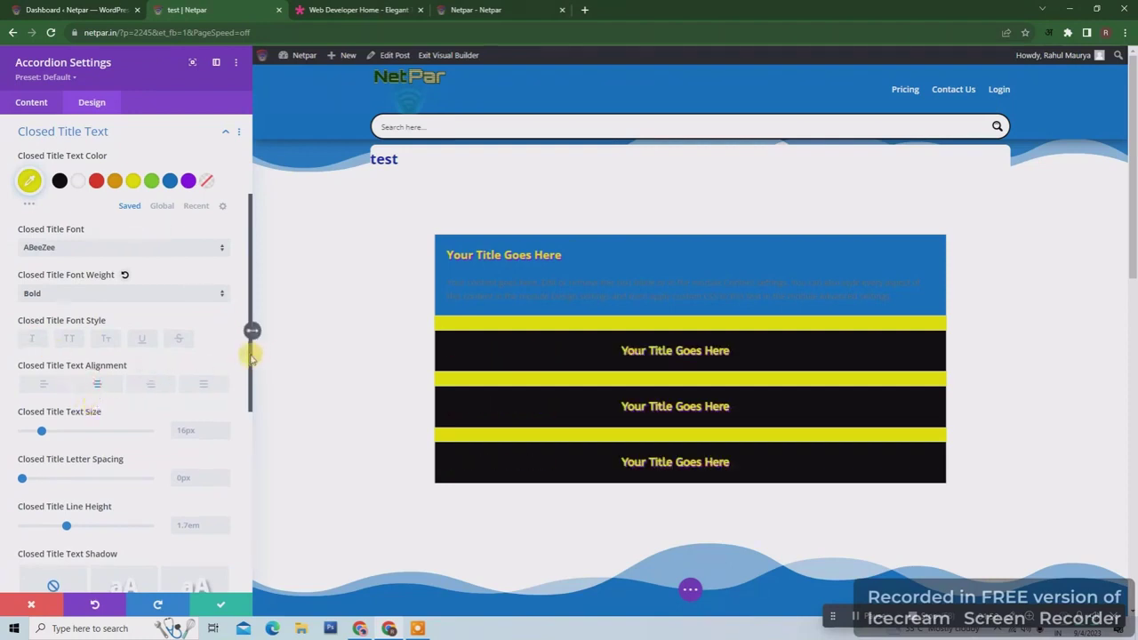
{"action": "left_click_drag", "start_coordinate": [250, 356], "coordinate": [256, 431]}
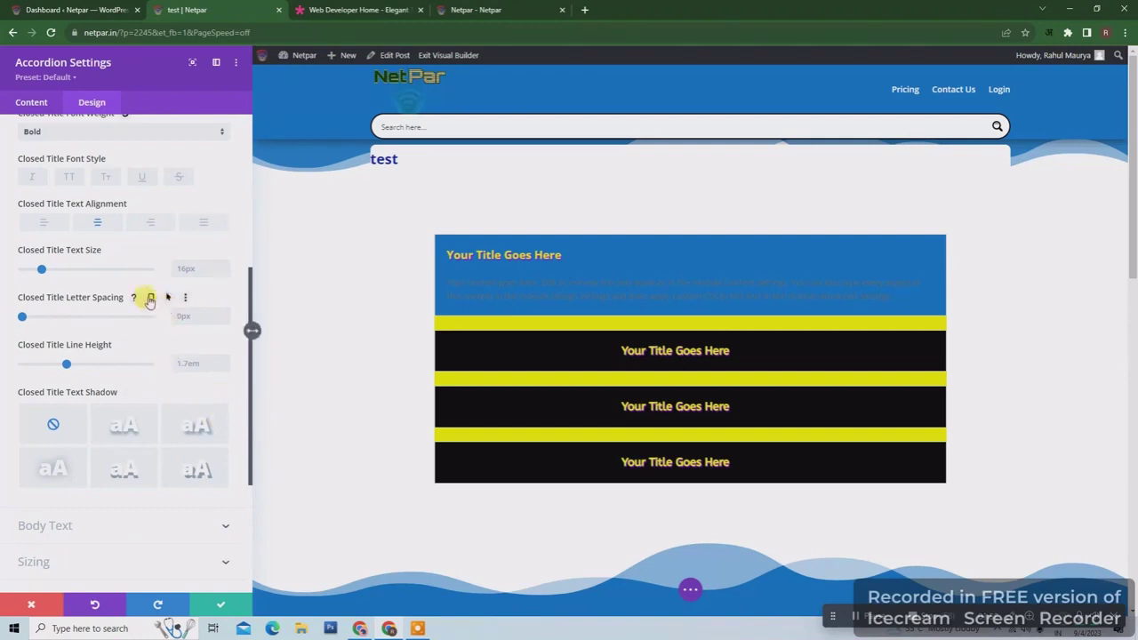
{"action": "left_click_drag", "start_coordinate": [46, 273], "coordinate": [61, 275]}
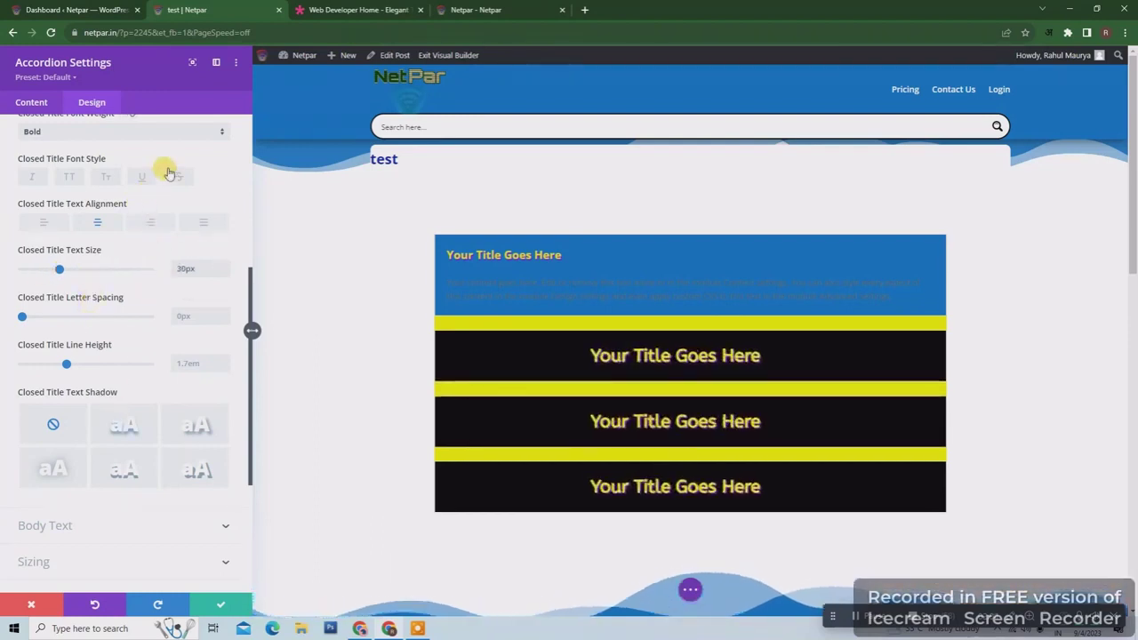
- Set the accordion's body text color to white
{"action": "left_click", "coordinate": [202, 526]}
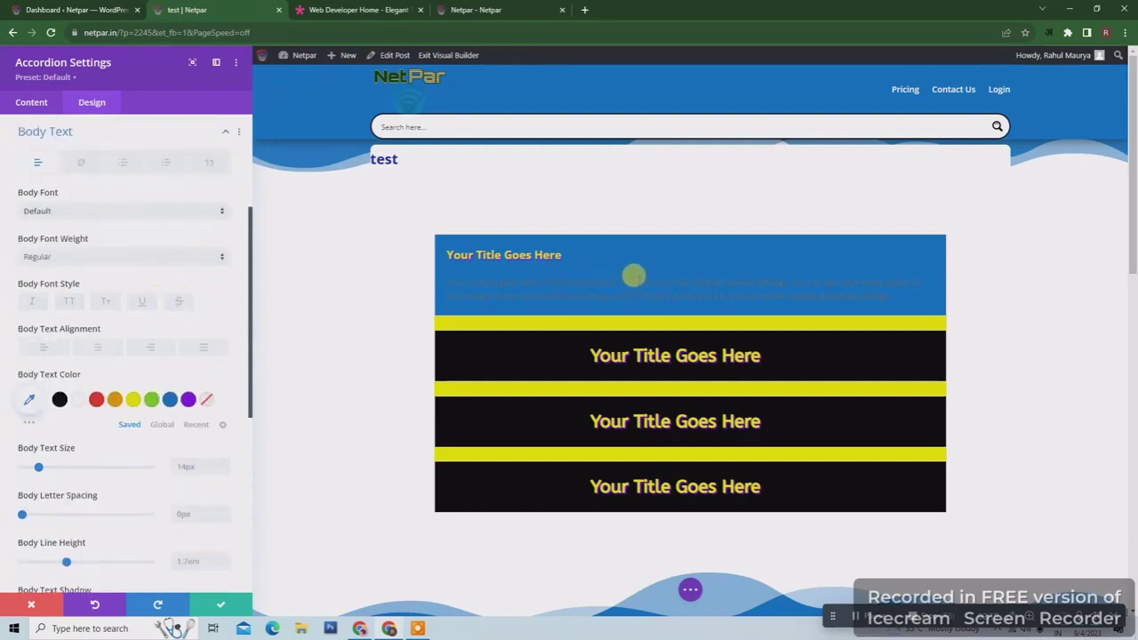
{"action": "left_click", "coordinate": [170, 399]}
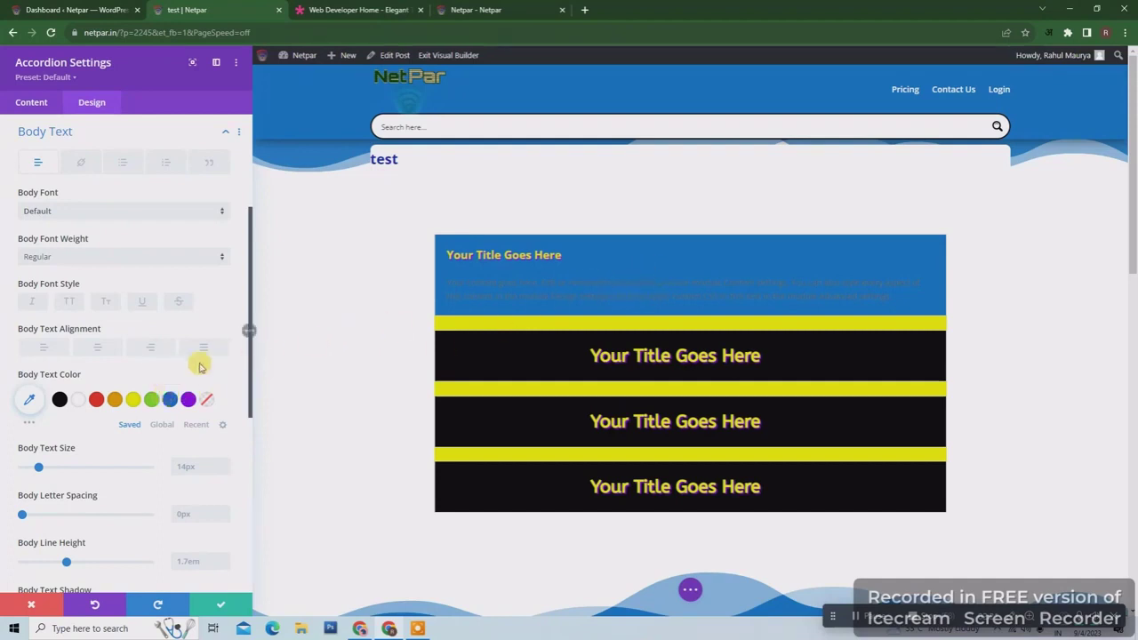
{"action": "left_click", "coordinate": [79, 399]}
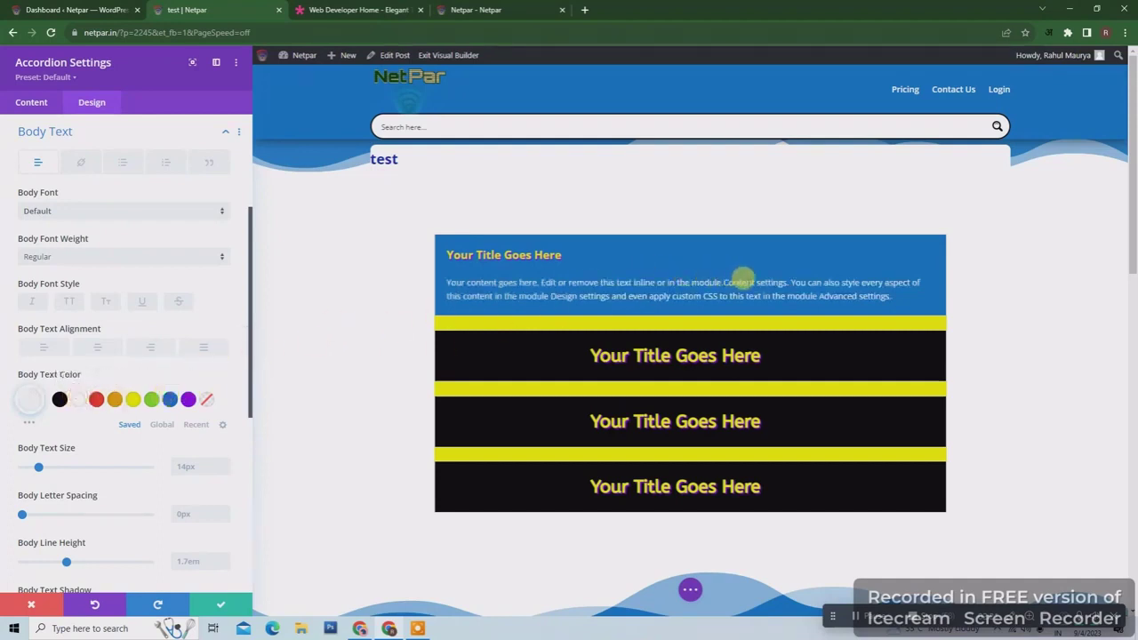
- Try center alignment and a 24px text size on the accordion's body text, resetting each to its default
{"action": "left_click", "coordinate": [98, 348]}
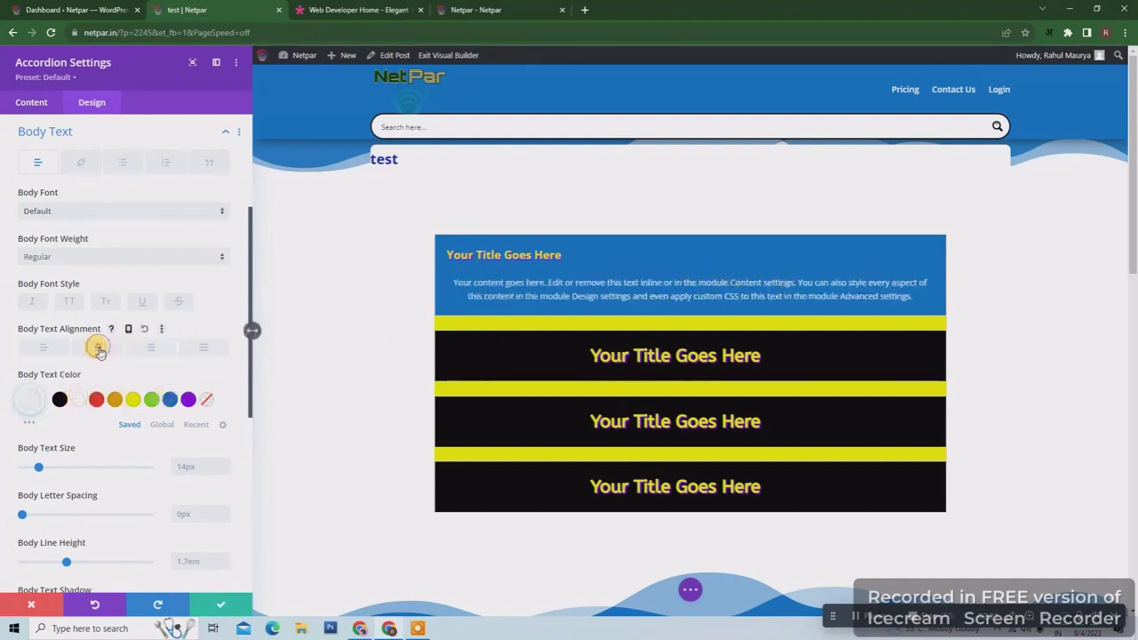
{"action": "left_click", "coordinate": [99, 349]}
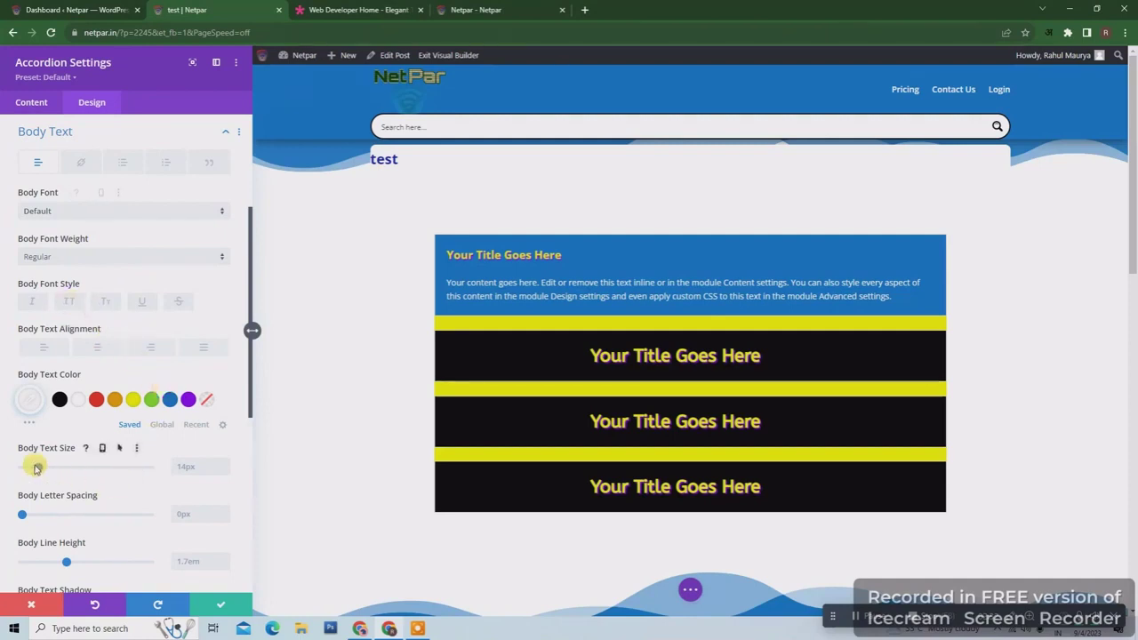
{"action": "left_click_drag", "start_coordinate": [39, 468], "coordinate": [51, 468]}
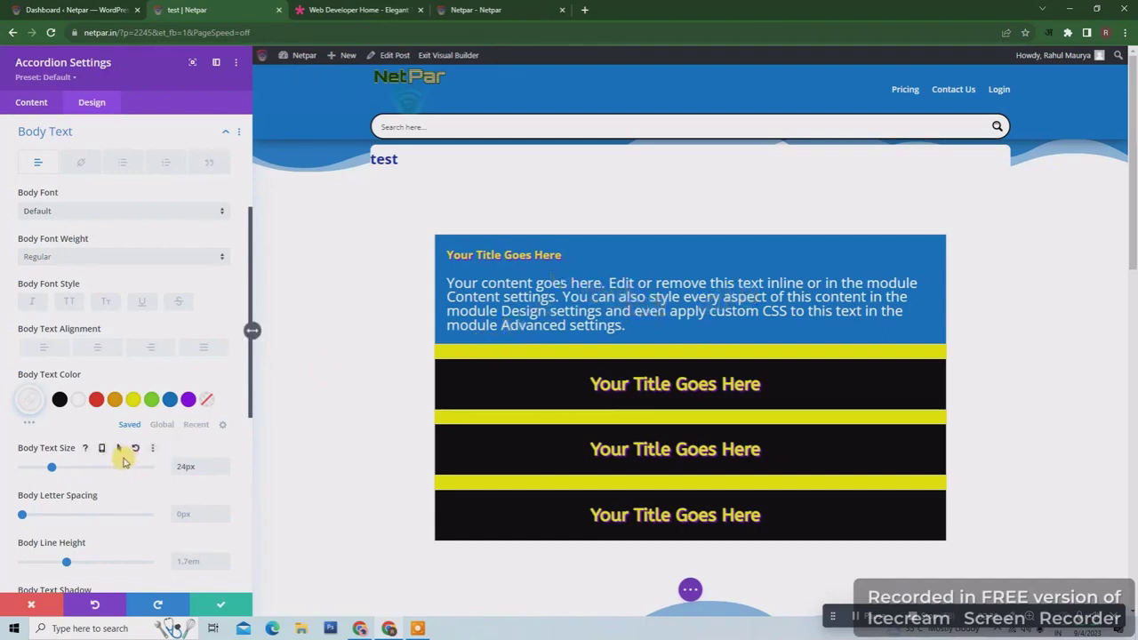
{"action": "left_click", "coordinate": [134, 448]}
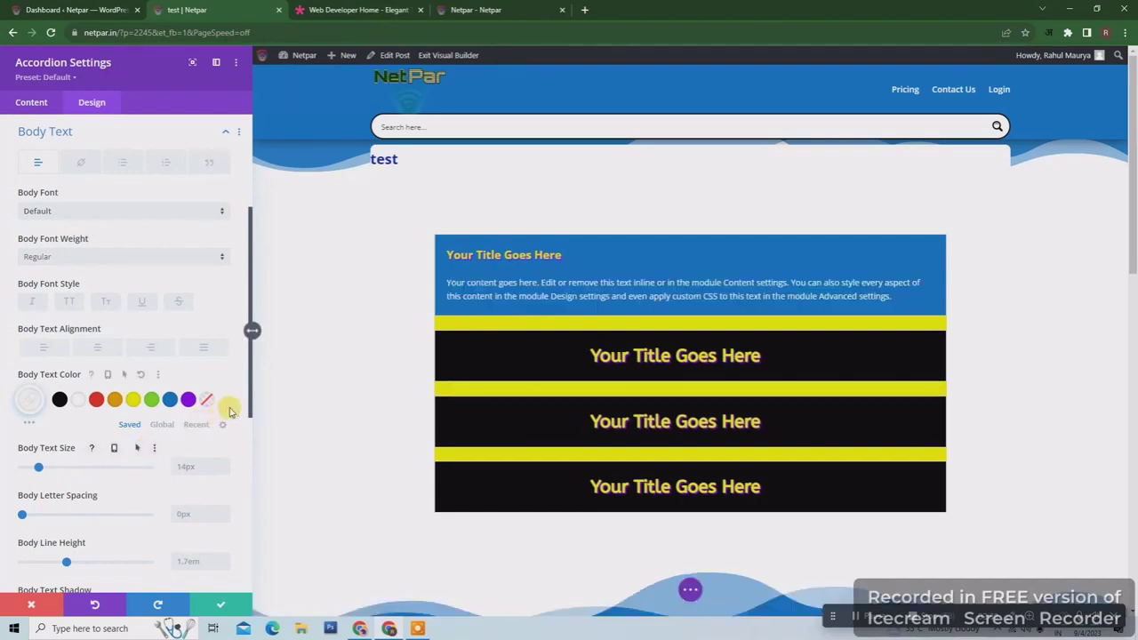
- Try a 100% width and a 100% maximum width in the accordion's sizing options, resetting each to its default
{"action": "left_click_drag", "start_coordinate": [249, 386], "coordinate": [243, 523]}
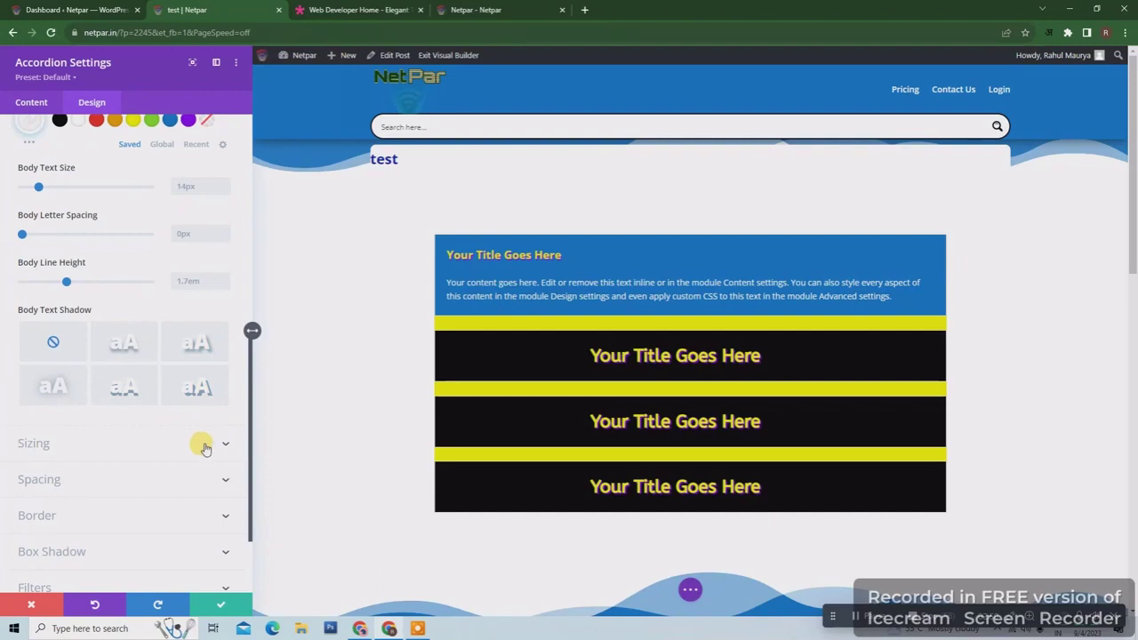
{"action": "left_click", "coordinate": [204, 444]}
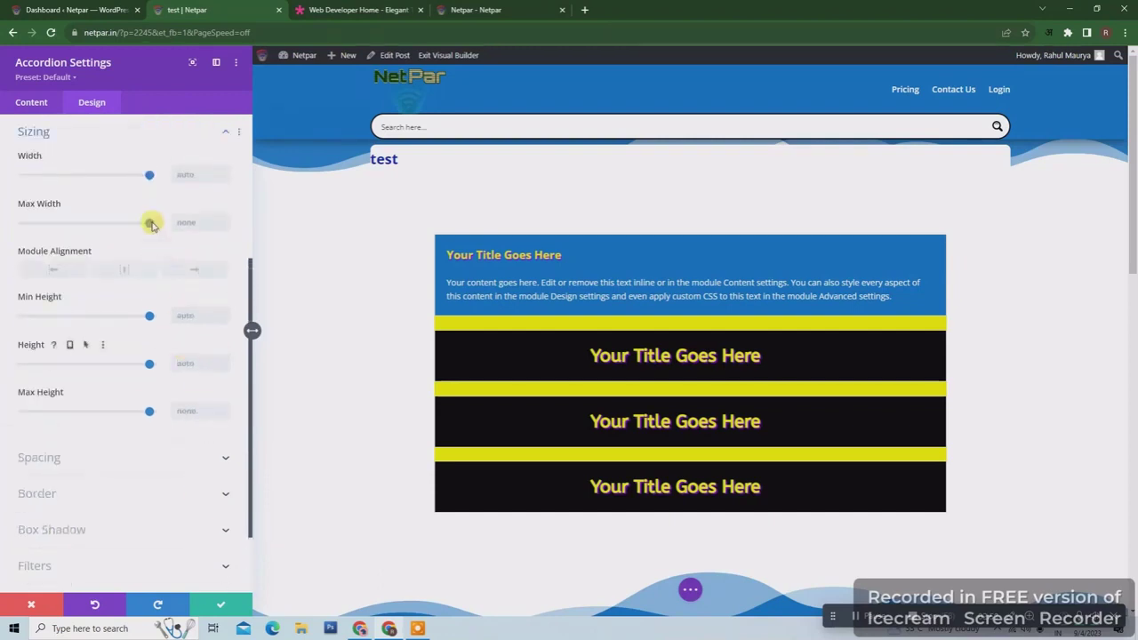
{"action": "left_click_drag", "start_coordinate": [148, 176], "coordinate": [177, 175]}
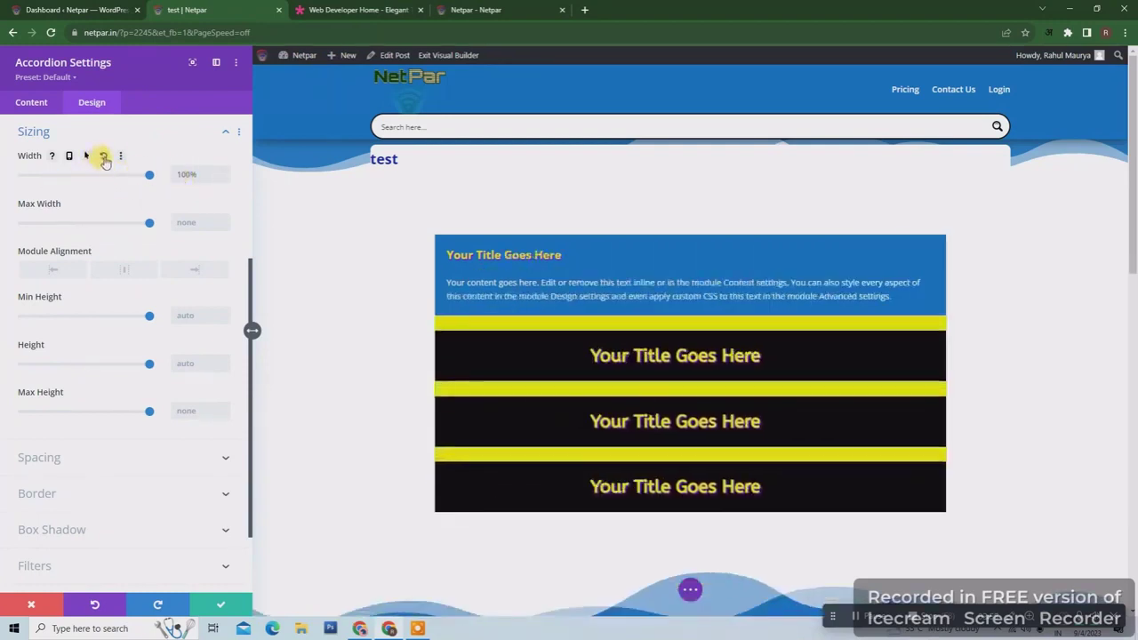
{"action": "left_click", "coordinate": [103, 156]}
{"action": "mouse_move", "coordinate": [149, 225]}
{"action": "left_mouse_down"}
{"action": "mouse_move", "coordinate": [66, 228]}
{"action": "mouse_move", "coordinate": [152, 225]}
{"action": "mouse_move", "coordinate": [138, 223]}
{"action": "left_mouse_up"}
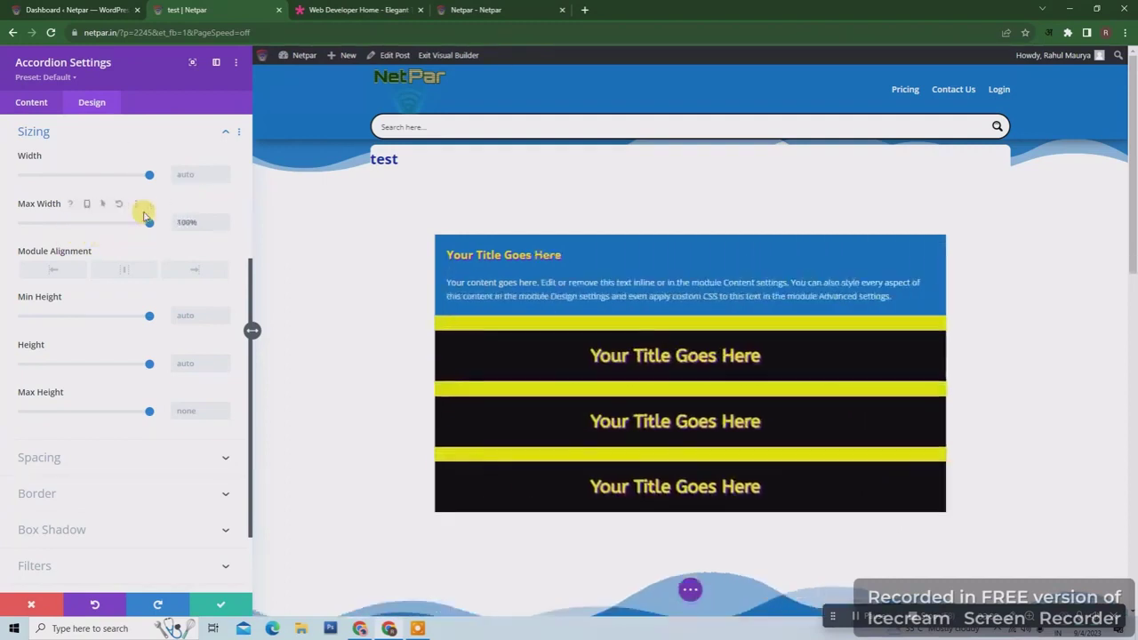
{"action": "left_click", "coordinate": [123, 204]}
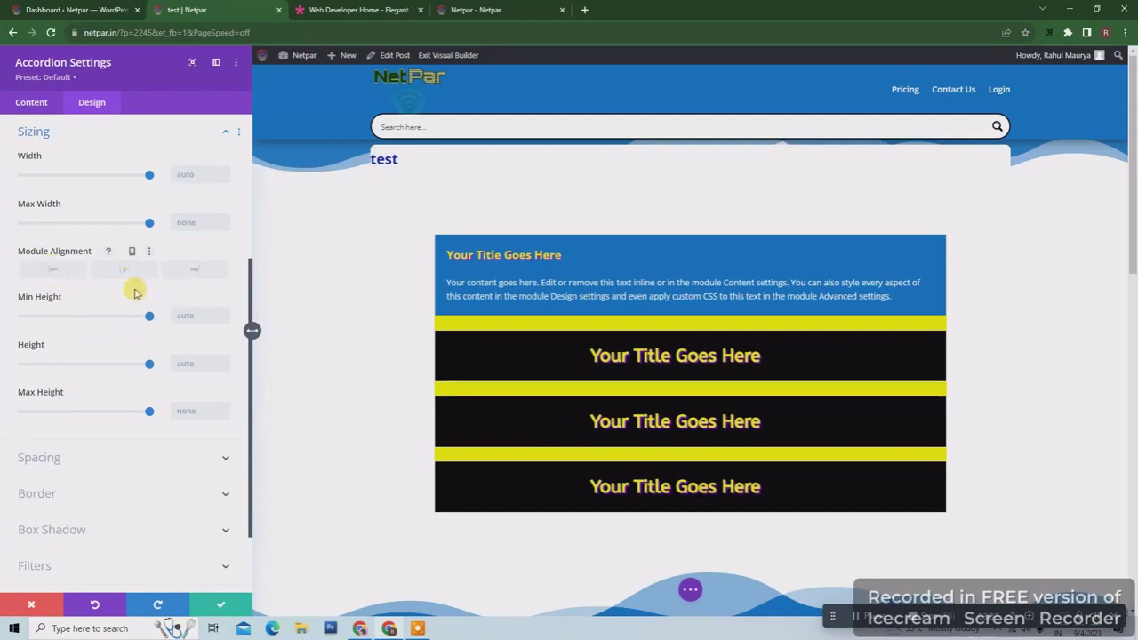
- Try right, left and center module alignment at 48% width and a minimum height of about 930px, resetting each sizing option to its default
{"action": "left_click", "coordinate": [190, 275]}
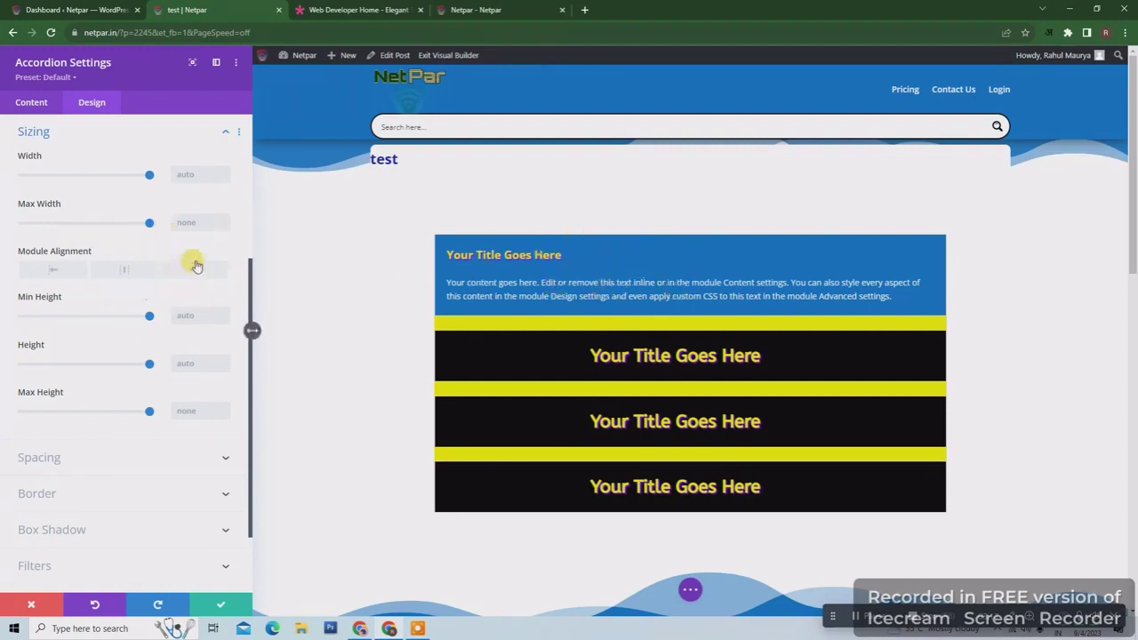
{"action": "left_click_drag", "start_coordinate": [150, 174], "coordinate": [84, 176]}
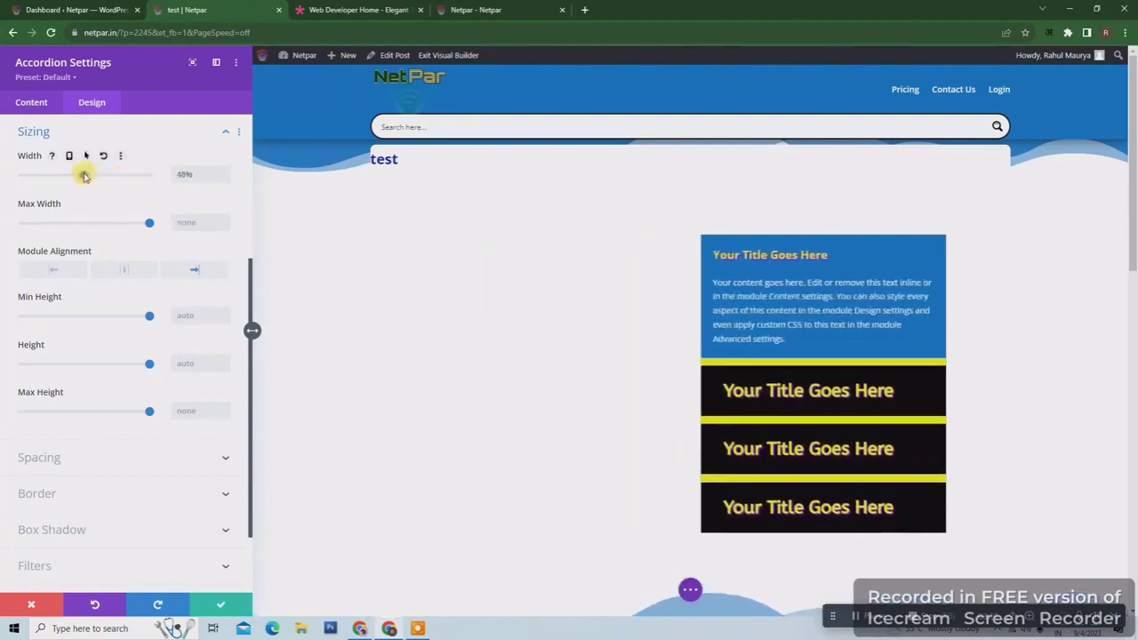
{"action": "left_click", "coordinate": [61, 273]}
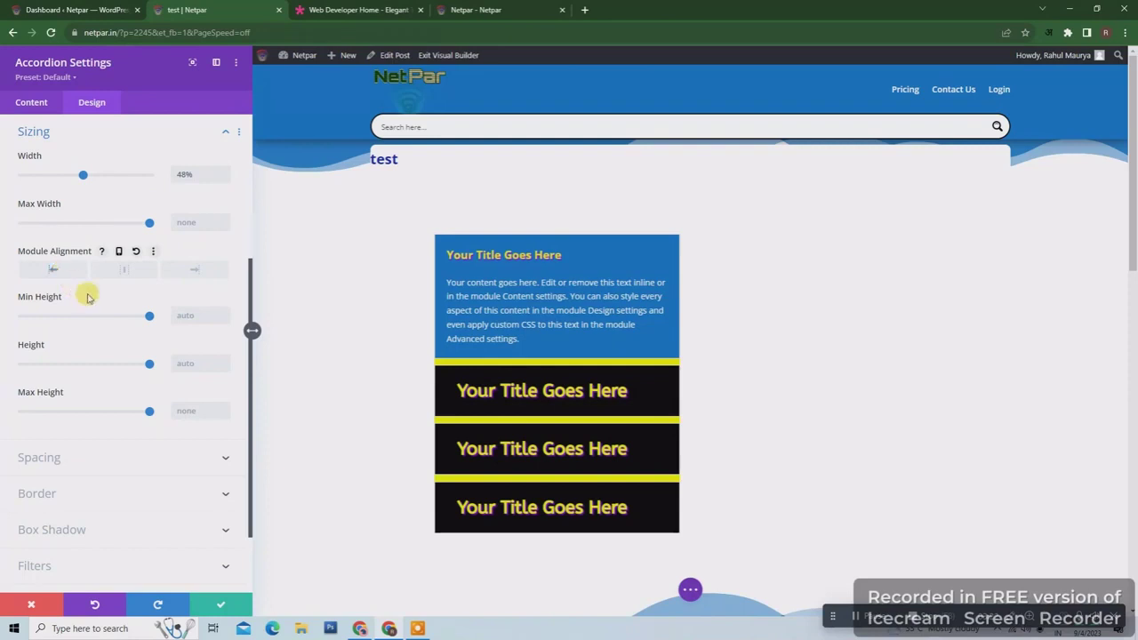
{"action": "left_click", "coordinate": [130, 271]}
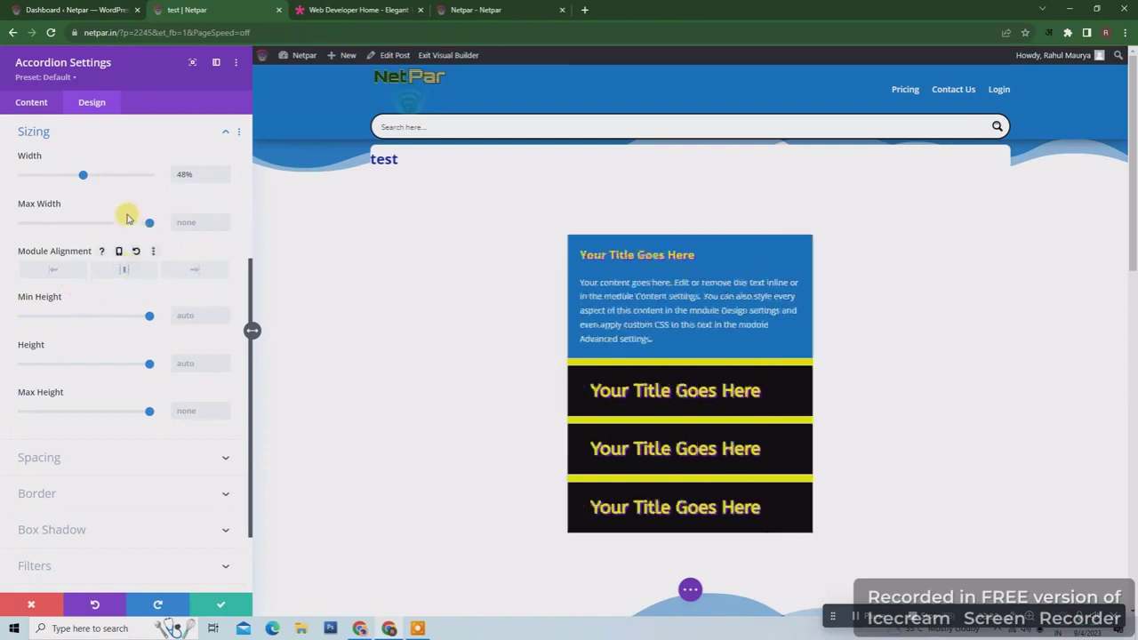
{"action": "left_click", "coordinate": [104, 157]}
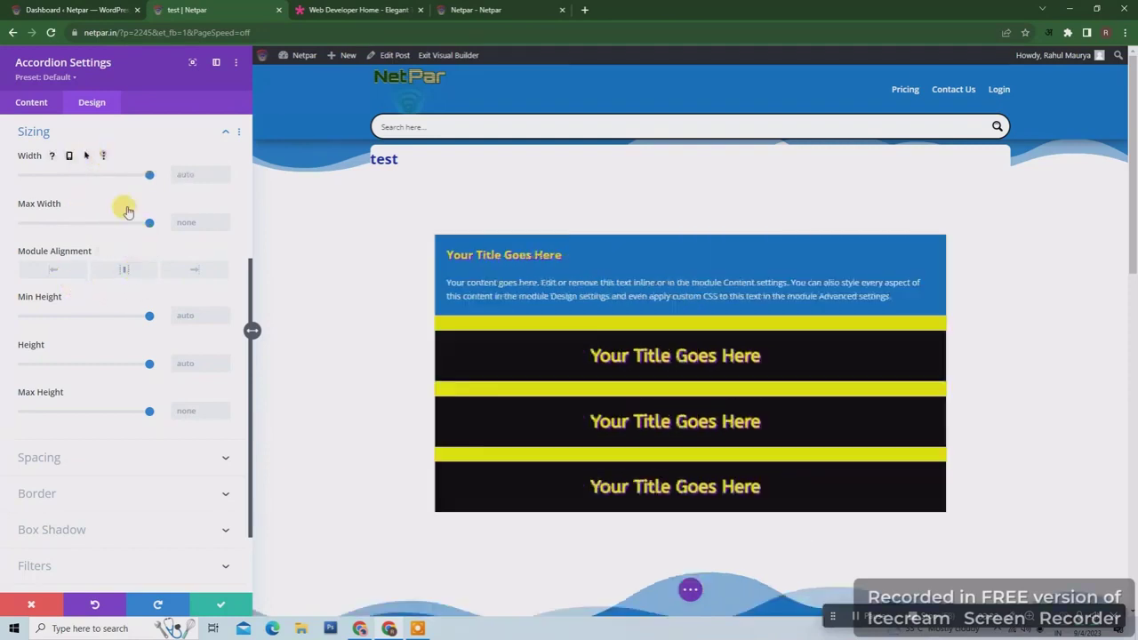
{"action": "left_click", "coordinate": [135, 253]}
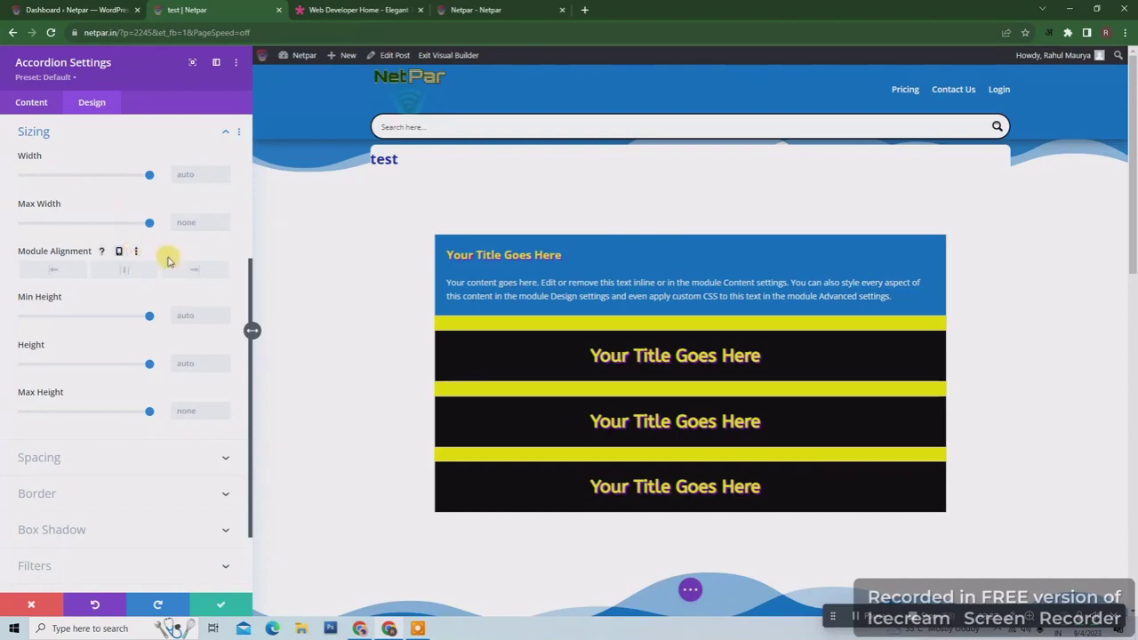
{"action": "mouse_move", "coordinate": [148, 322]}
{"action": "left_mouse_down"}
{"action": "mouse_move", "coordinate": [87, 324]}
{"action": "mouse_move", "coordinate": [141, 320]}
{"action": "left_mouse_up"}
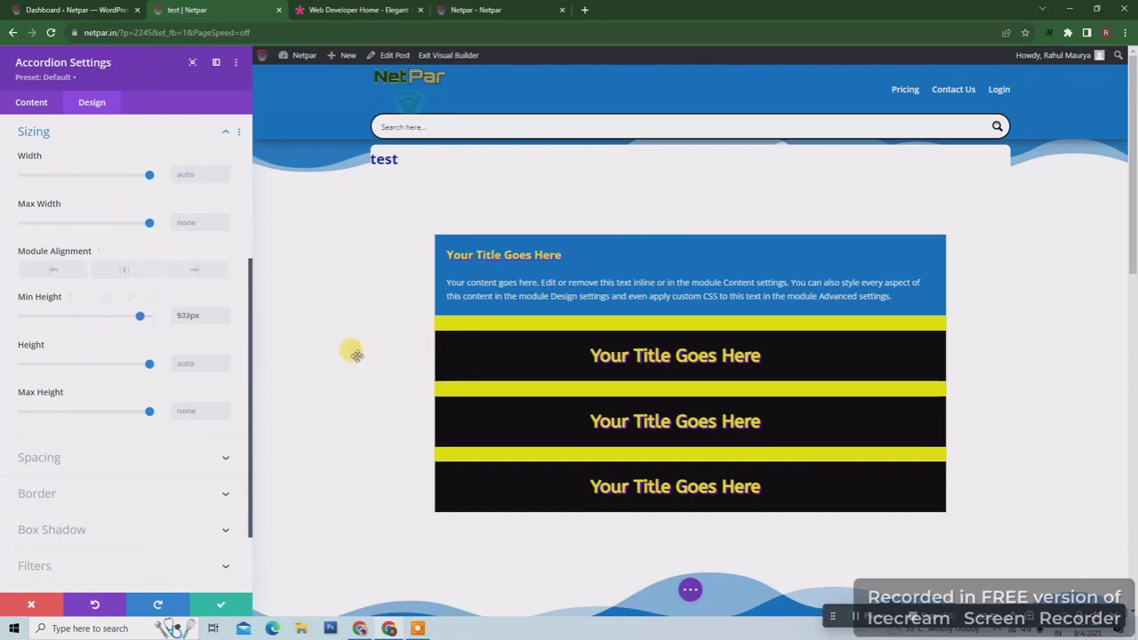
{"action": "left_click", "coordinate": [122, 296]}
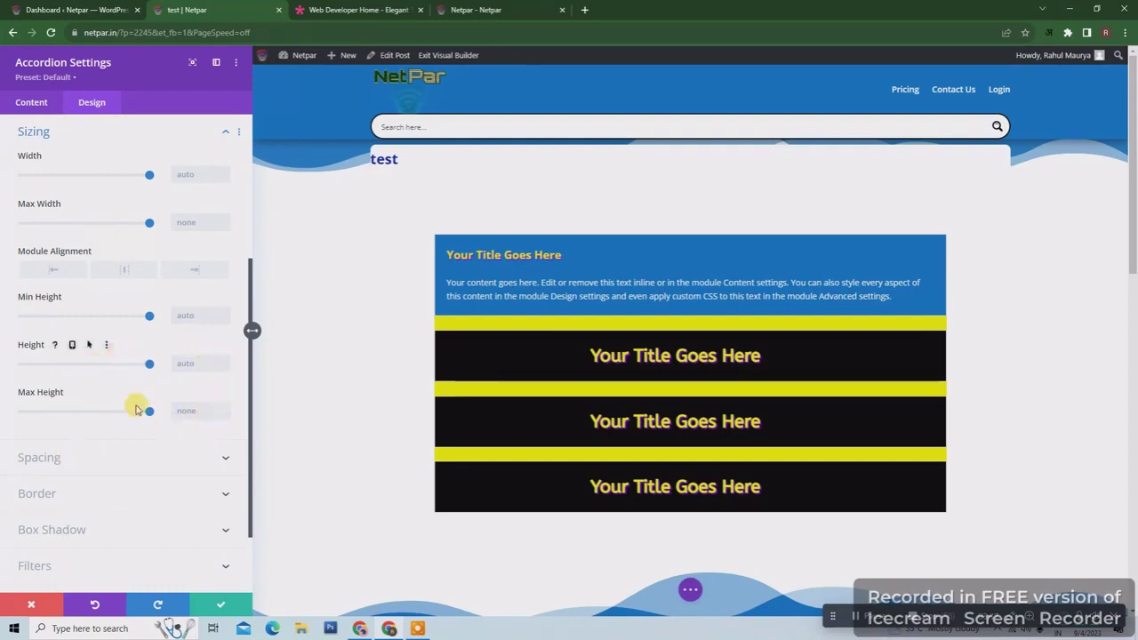
- Set the accordion's top margin to 45px and its top padding to 106px
{"action": "left_click", "coordinate": [221, 459]}
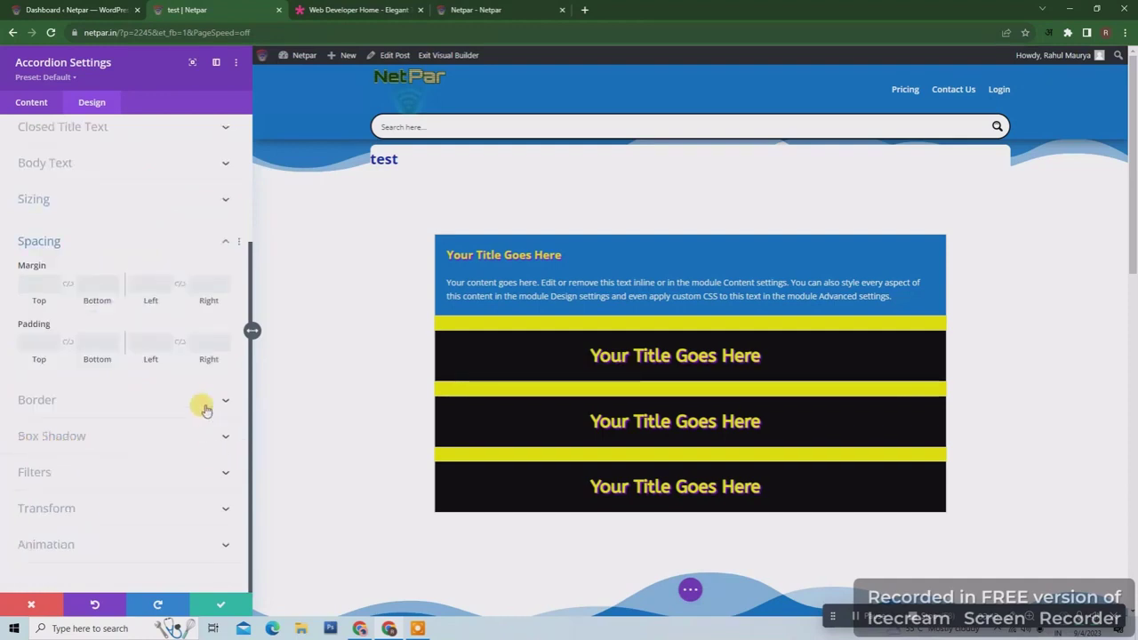
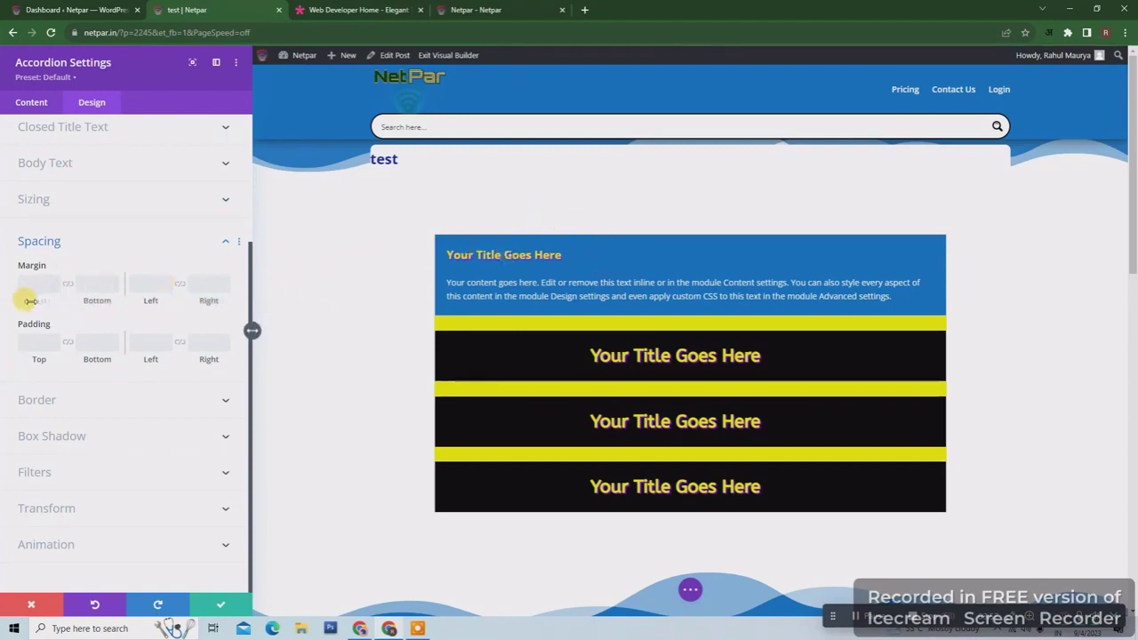
{"action": "left_click_drag", "start_coordinate": [30, 302], "coordinate": [153, 301]}
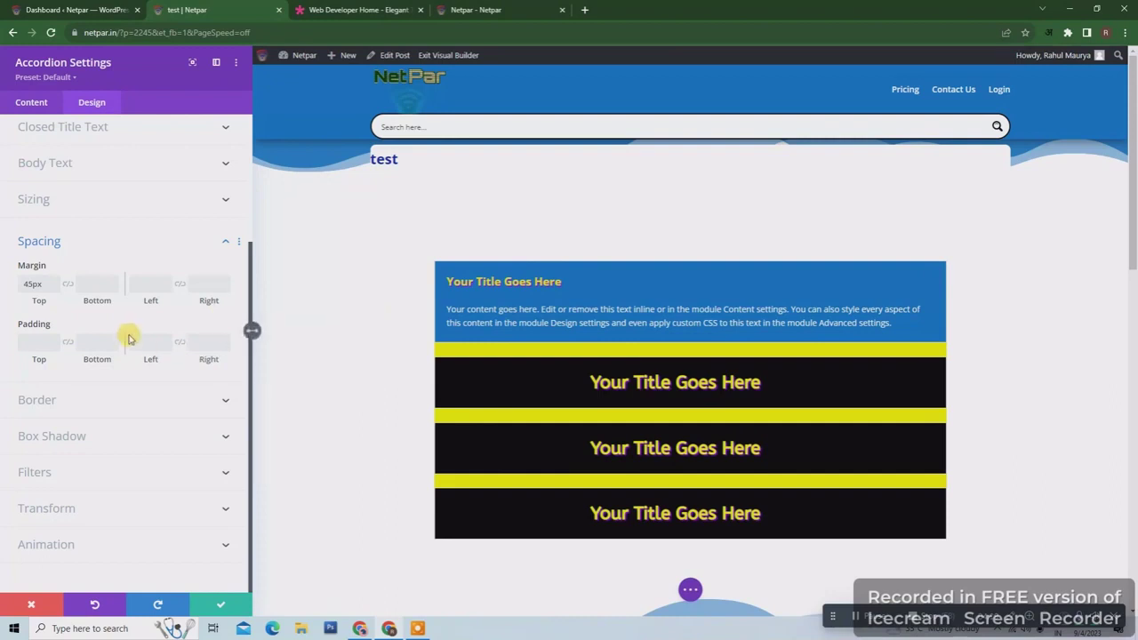
{"action": "left_click_drag", "start_coordinate": [29, 360], "coordinate": [250, 374]}
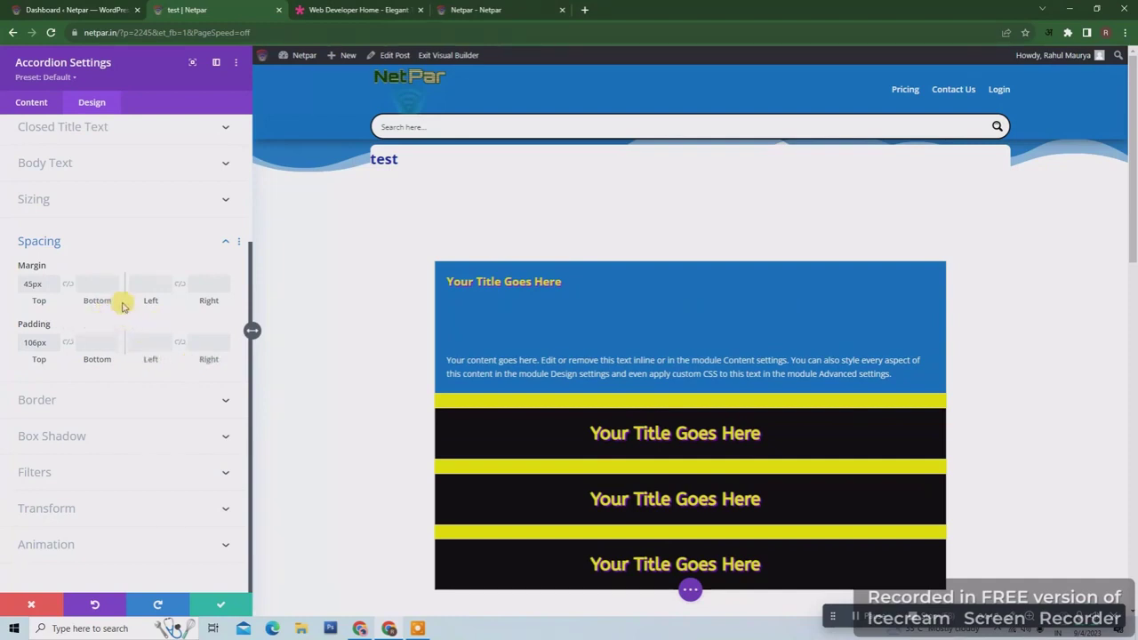
- Try a 20px bottom margin and 42px bottom, 19px left and 34px right padding, resetting all margins and padding to their defaults
{"action": "left_click_drag", "start_coordinate": [96, 297], "coordinate": [127, 299]}
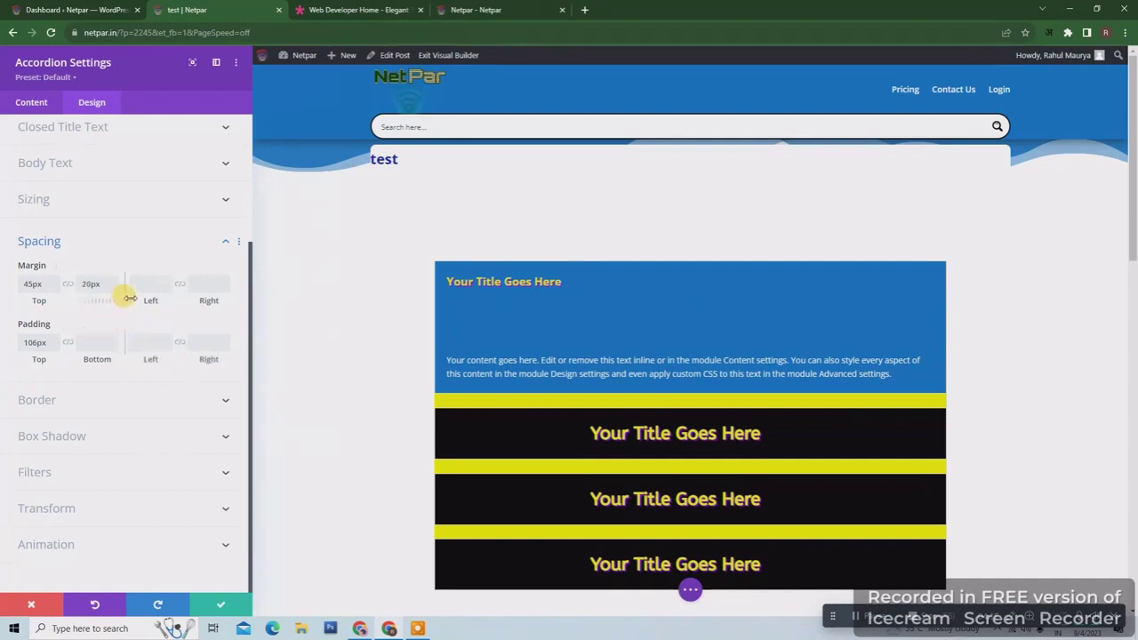
{"action": "left_click", "coordinate": [108, 267]}
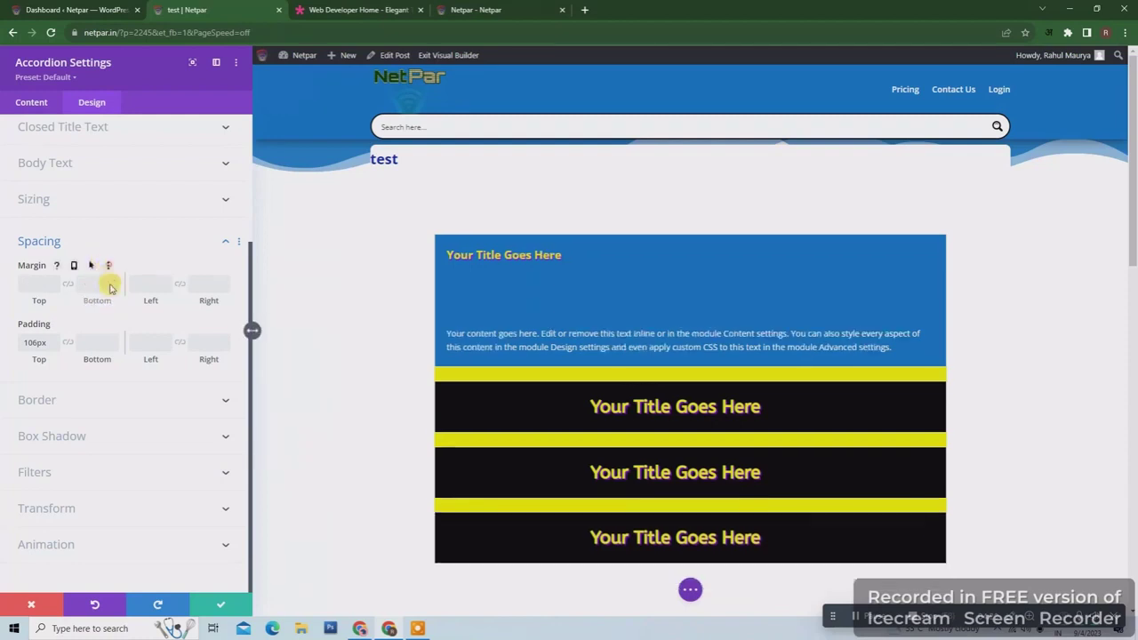
{"action": "left_click_drag", "start_coordinate": [84, 359], "coordinate": [292, 361]}
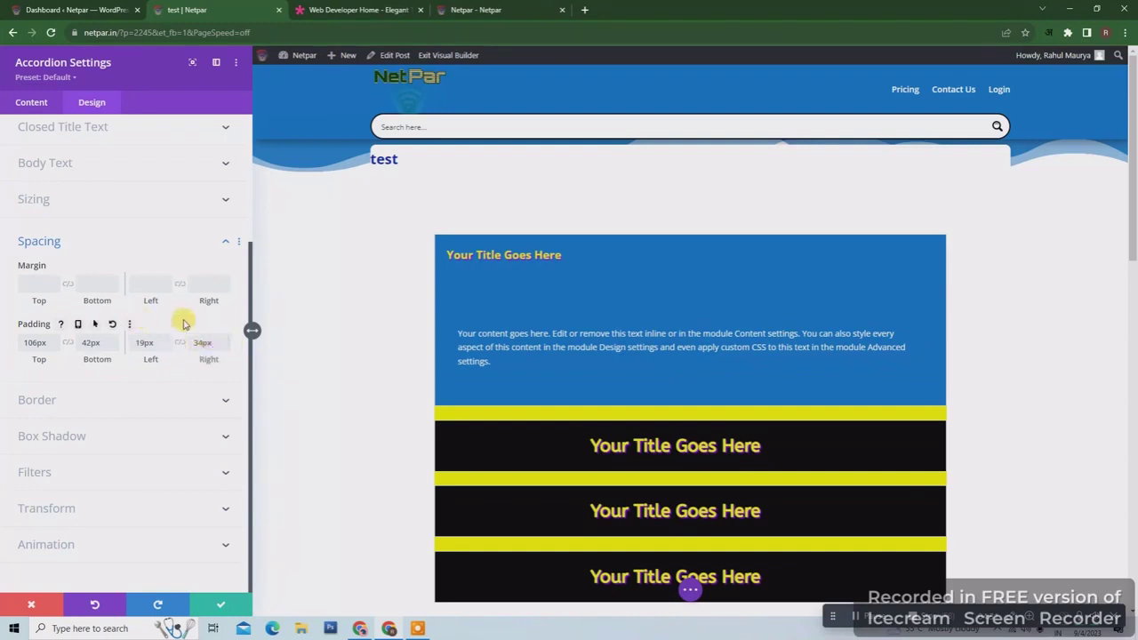
{"action": "left_click", "coordinate": [111, 327]}
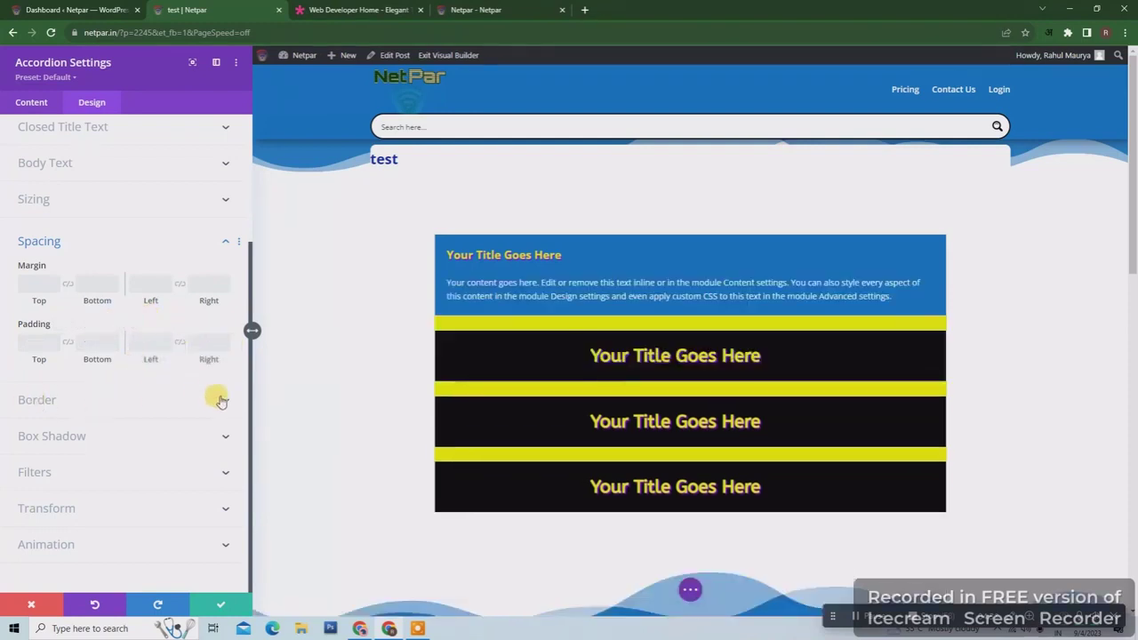
- Round all four corners of the accordion's border to 53px
{"action": "left_click", "coordinate": [220, 400]}
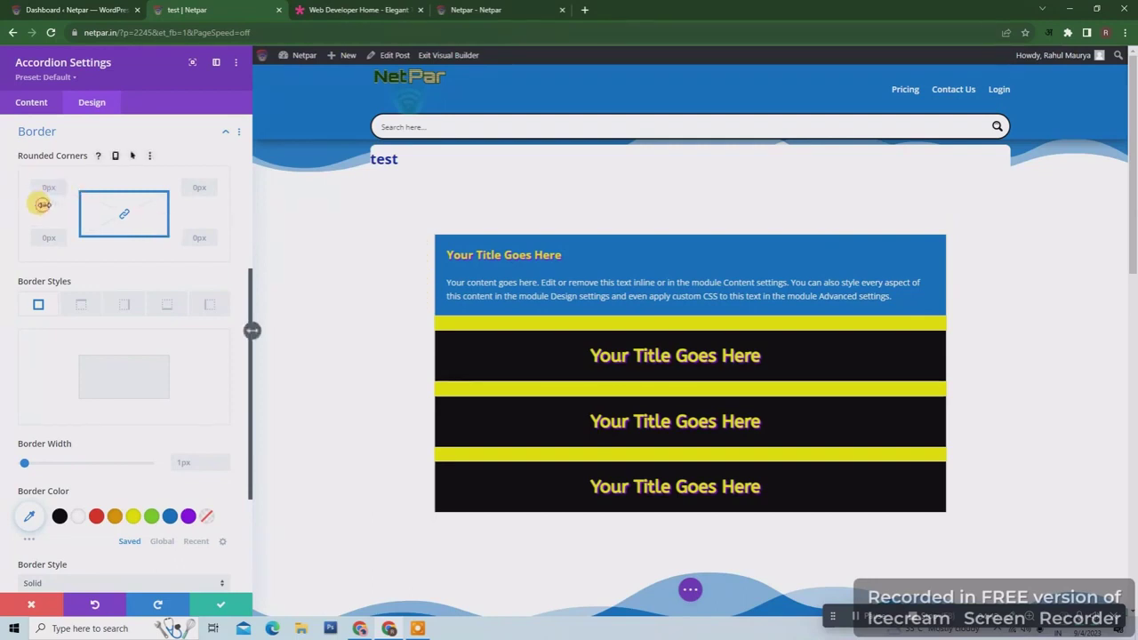
{"action": "left_click_drag", "start_coordinate": [43, 205], "coordinate": [85, 202]}
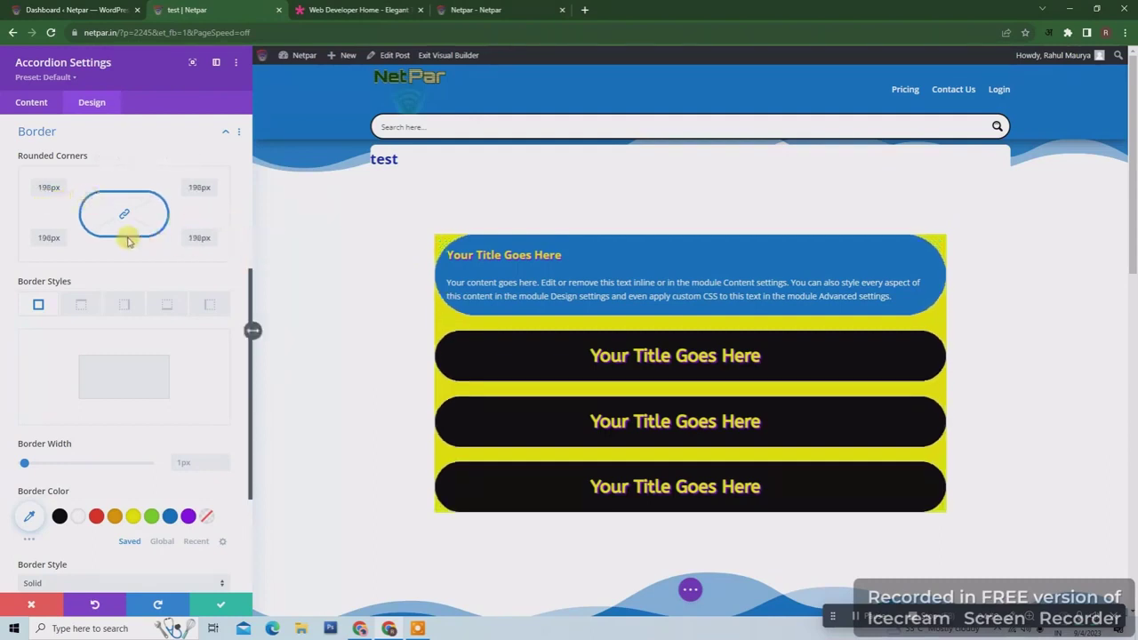
{"action": "mouse_move", "coordinate": [63, 189]}
{"action": "left_mouse_down"}
{"action": "mouse_move", "coordinate": [127, 219]}
{"action": "mouse_move", "coordinate": [177, 223]}
{"action": "mouse_move", "coordinate": [93, 222]}
{"action": "mouse_move", "coordinate": [49, 187]}
{"action": "left_mouse_up"}
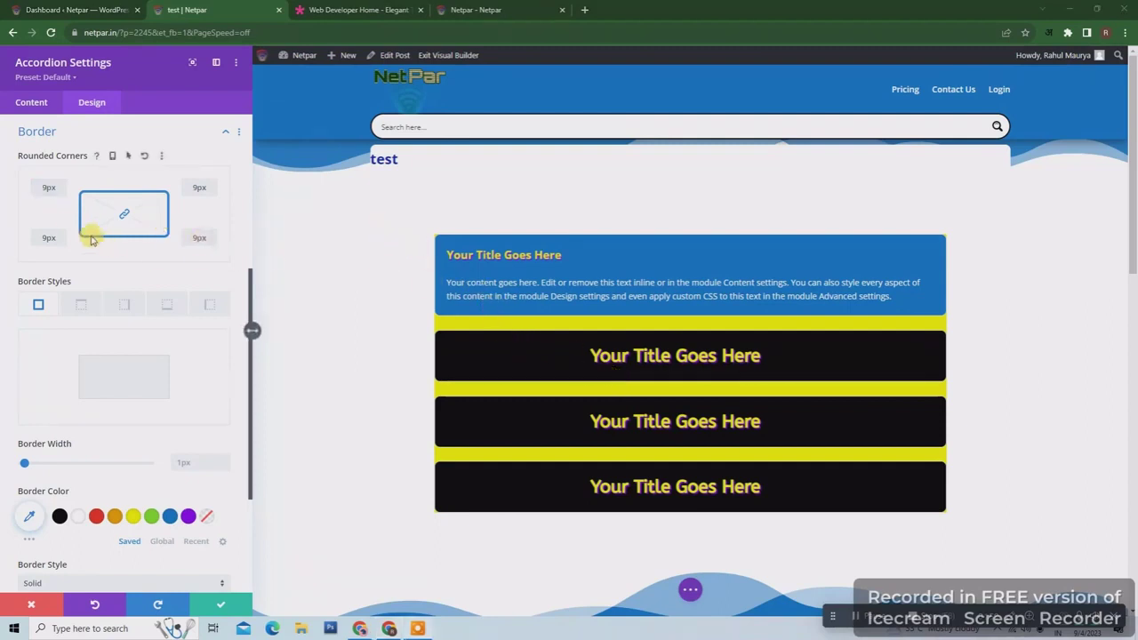
{"action": "left_click_drag", "start_coordinate": [40, 204], "coordinate": [45, 192]}
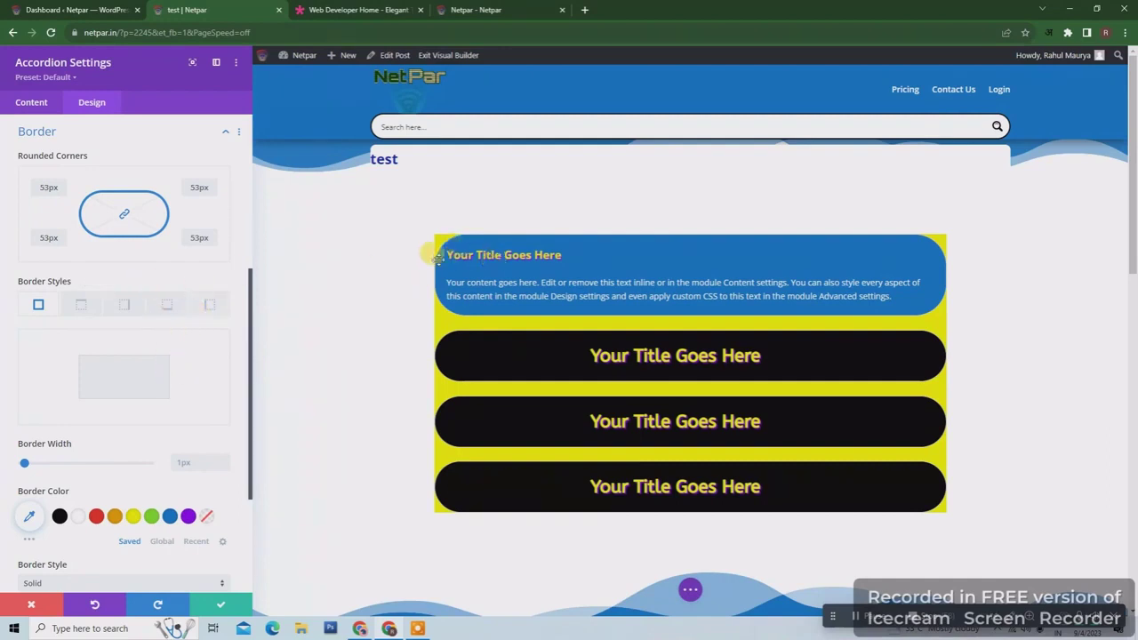
- Add a background gradient to the accordion and set its first stop to dark purple #3b1a89
{"action": "left_click", "coordinate": [29, 103]}
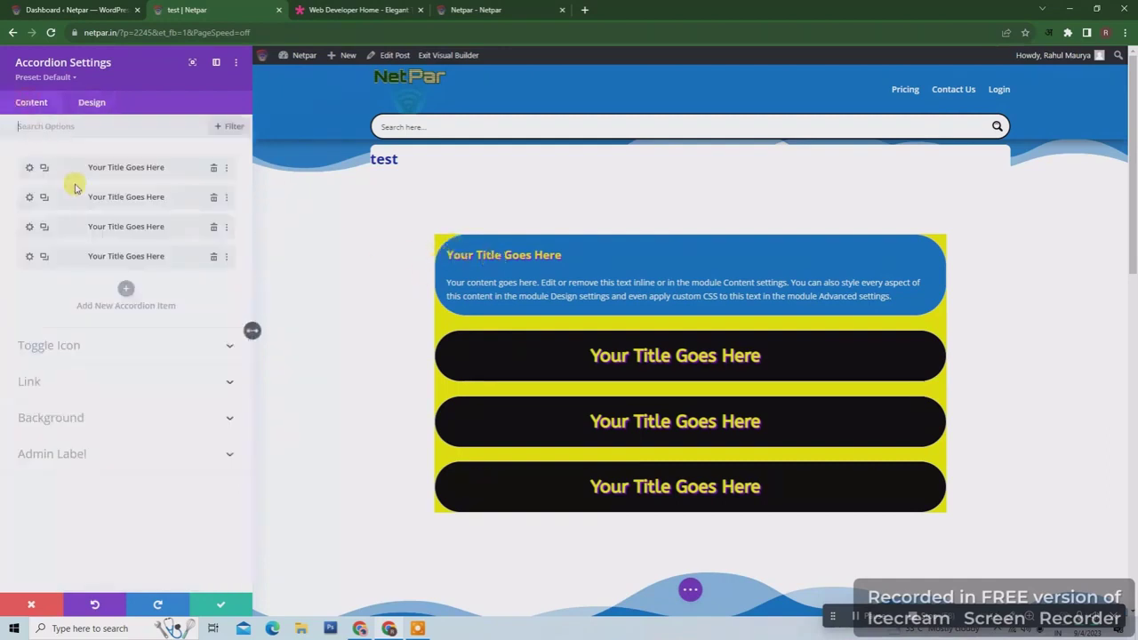
{"action": "left_click", "coordinate": [122, 423]}
{"action": "left_click", "coordinate": [196, 361]}
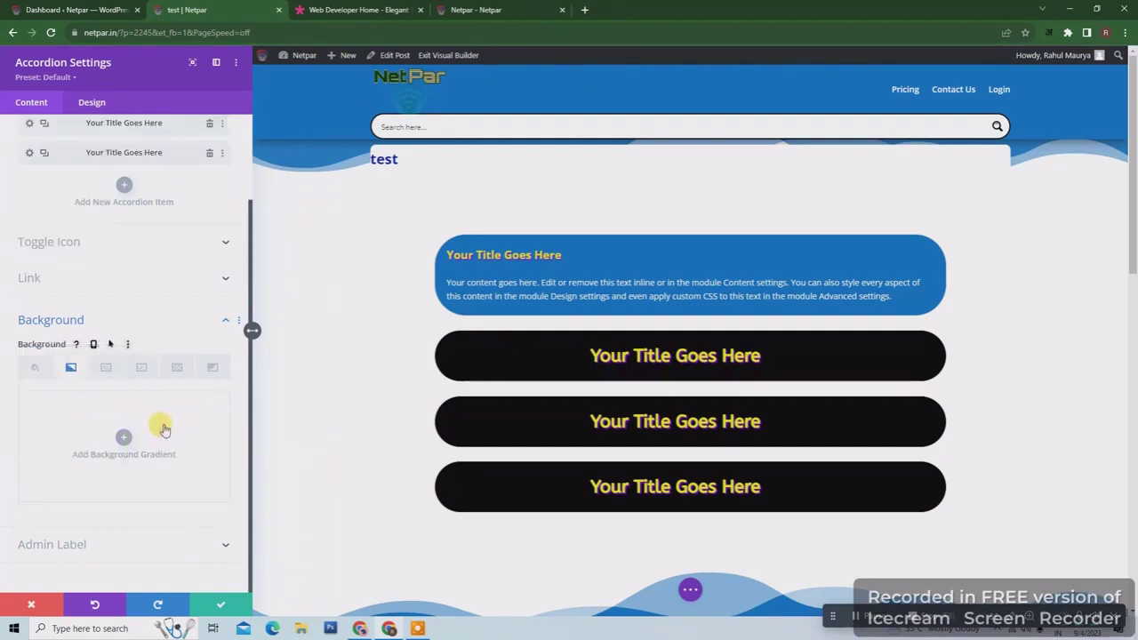
{"action": "left_click", "coordinate": [121, 441]}
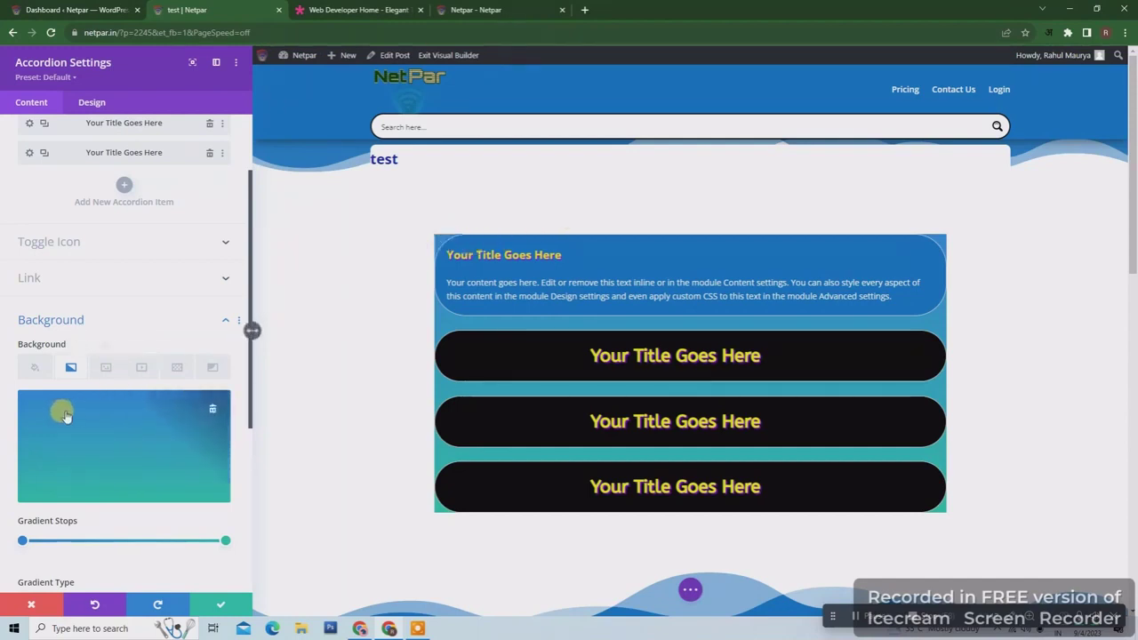
{"action": "left_click", "coordinate": [22, 540]}
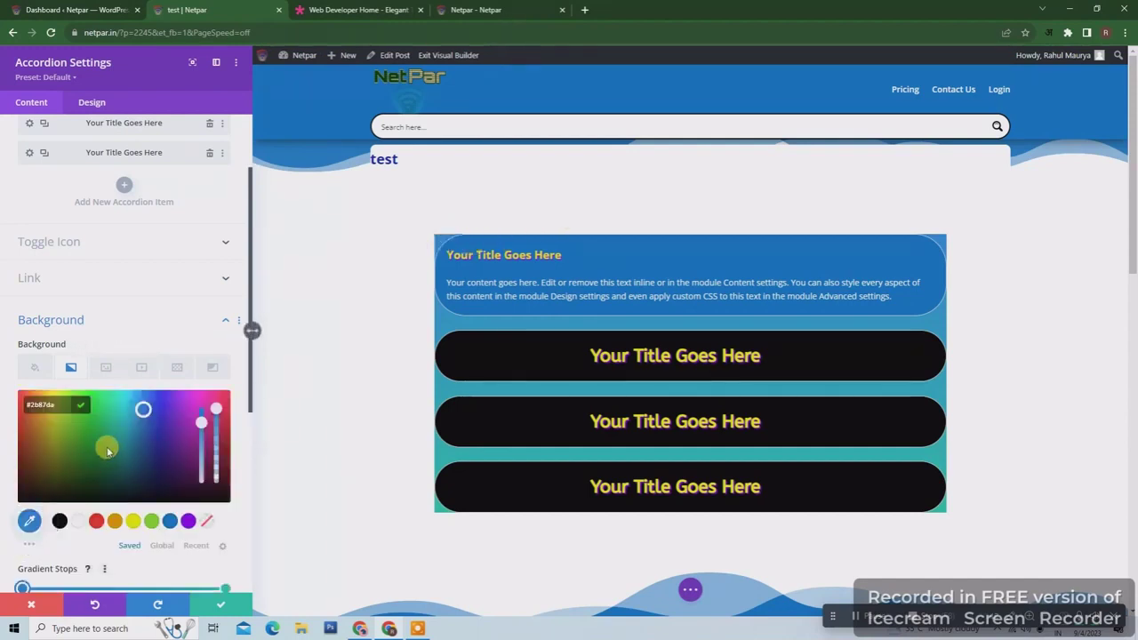
{"action": "left_click", "coordinate": [73, 431]}
{"action": "left_click_drag", "start_coordinate": [111, 444], "coordinate": [173, 443]}
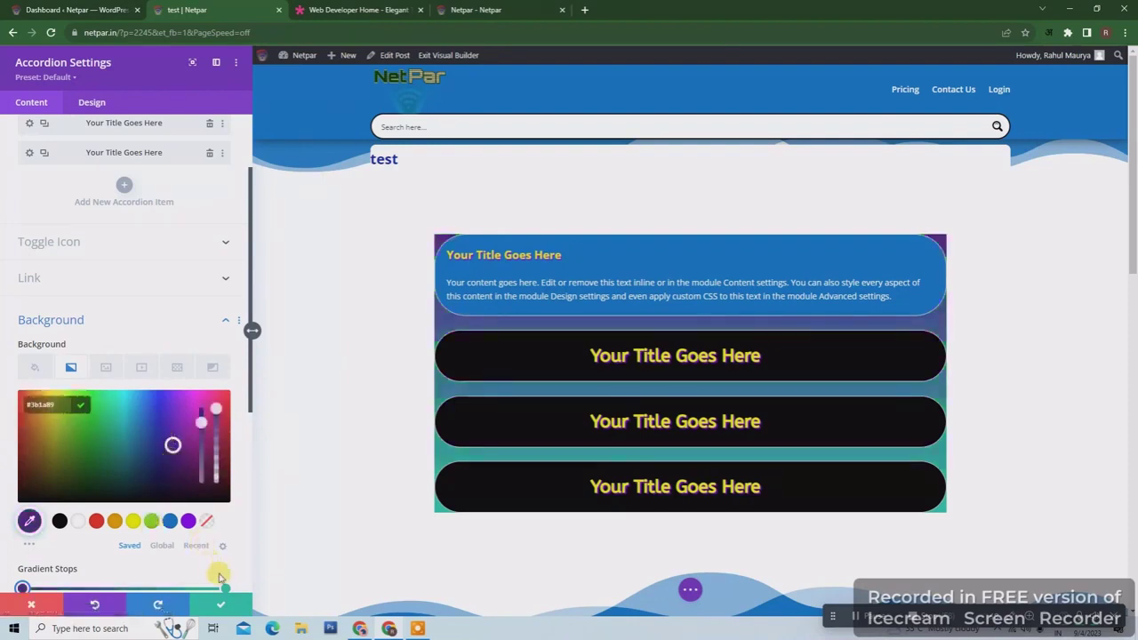
{"action": "left_click", "coordinate": [245, 400]}
- Set the last stop of the accordion's background gradient to crimson #e21257
{"action": "scroll", "coordinate": [243, 418], "scroll_direction": "down", "scroll_amount": 1}
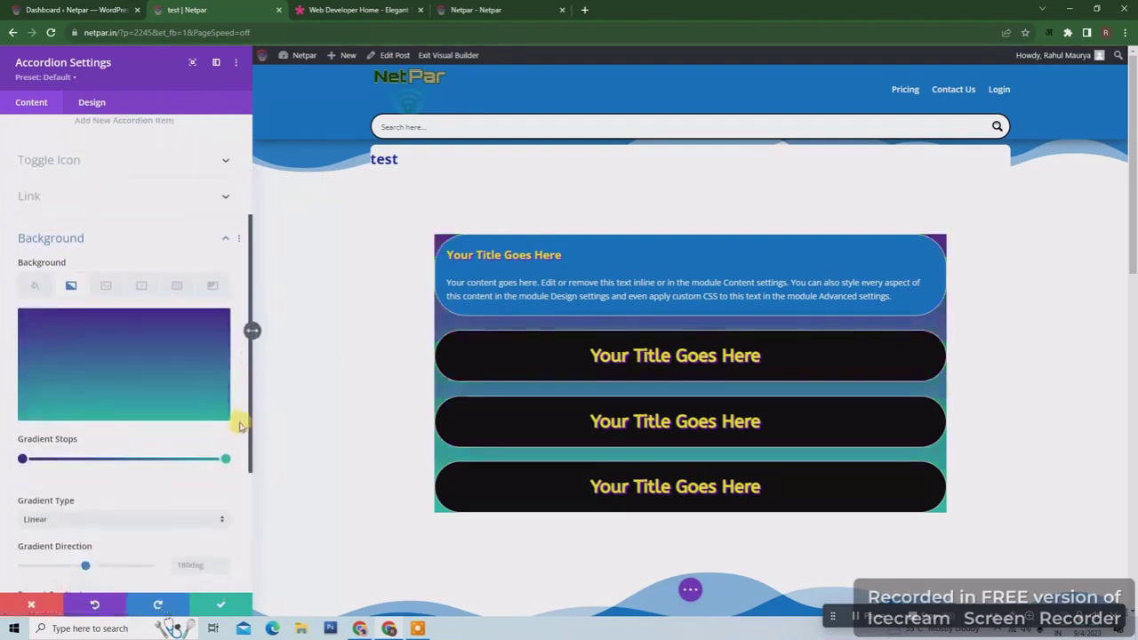
{"action": "left_click", "coordinate": [226, 461]}
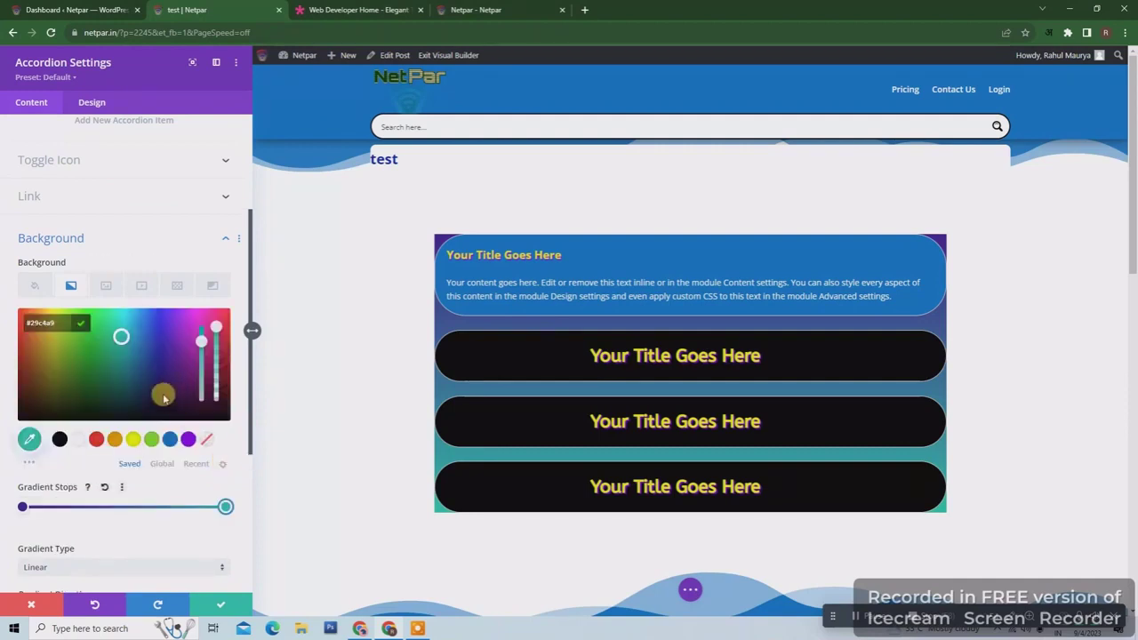
{"action": "left_click_drag", "start_coordinate": [163, 394], "coordinate": [216, 325]}
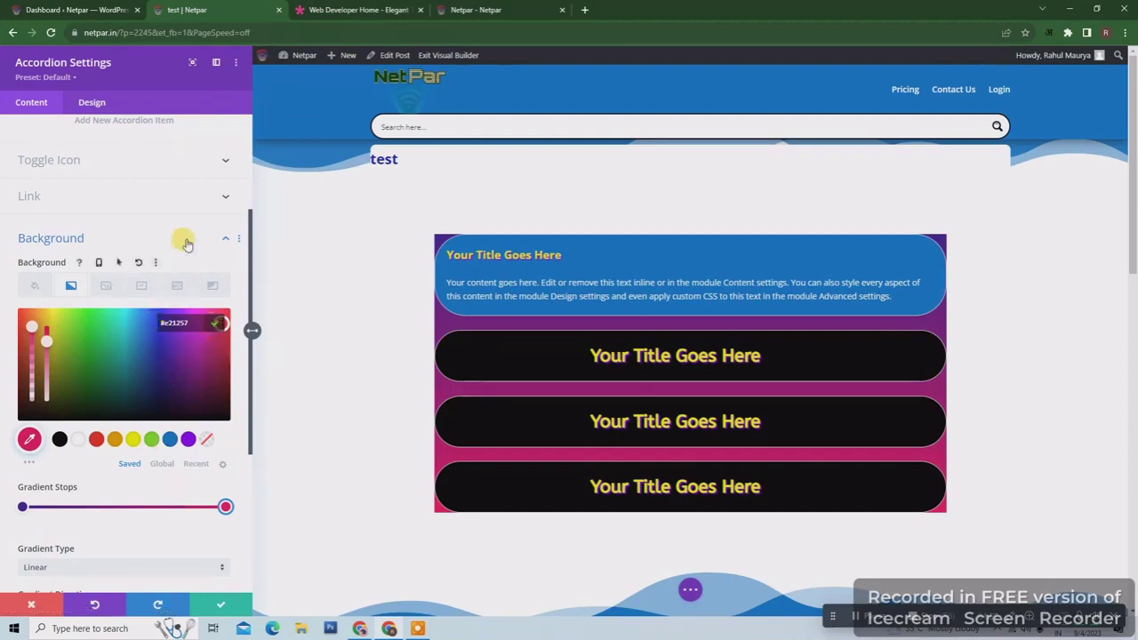
- Set the width of the accordion's border to 20px on all sides
{"action": "left_click", "coordinate": [98, 107]}
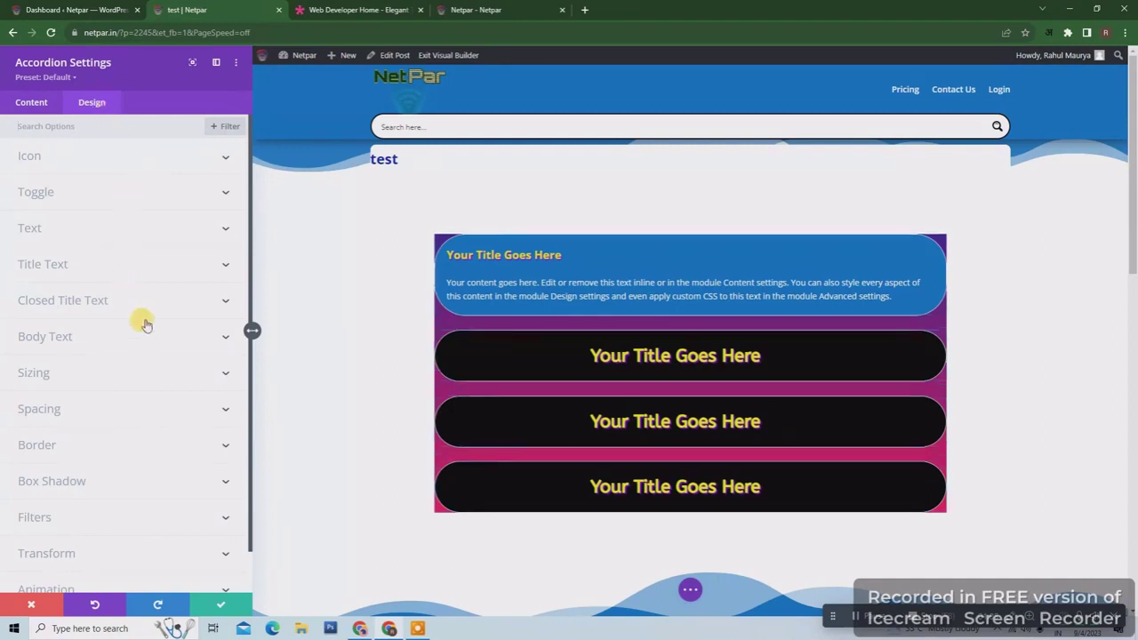
{"action": "left_click", "coordinate": [208, 445]}
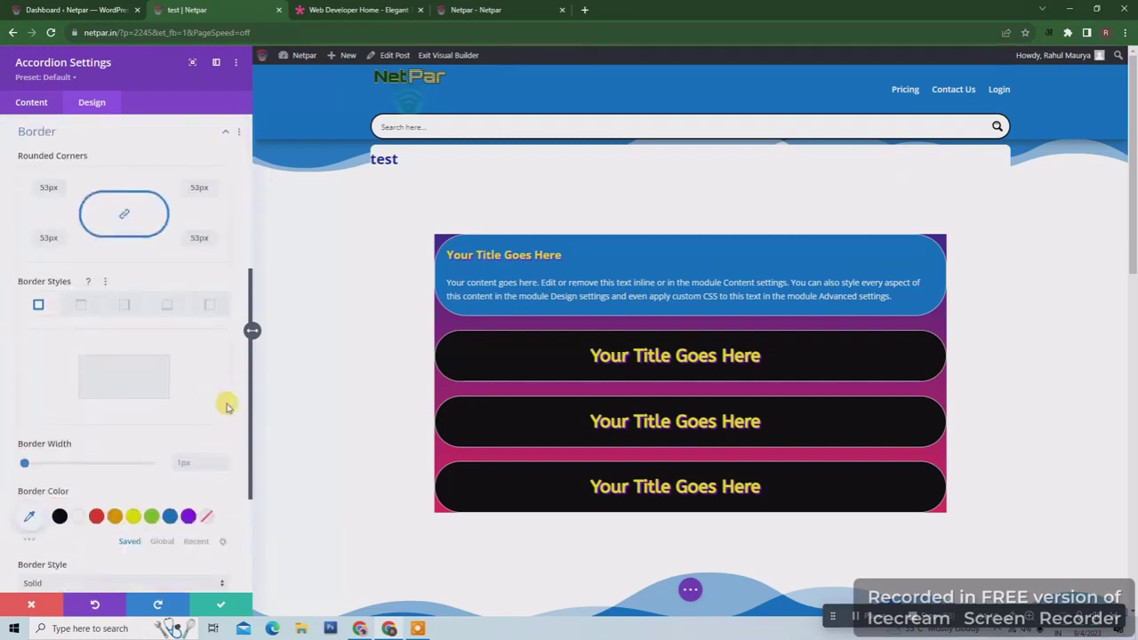
{"action": "left_click", "coordinate": [226, 462]}
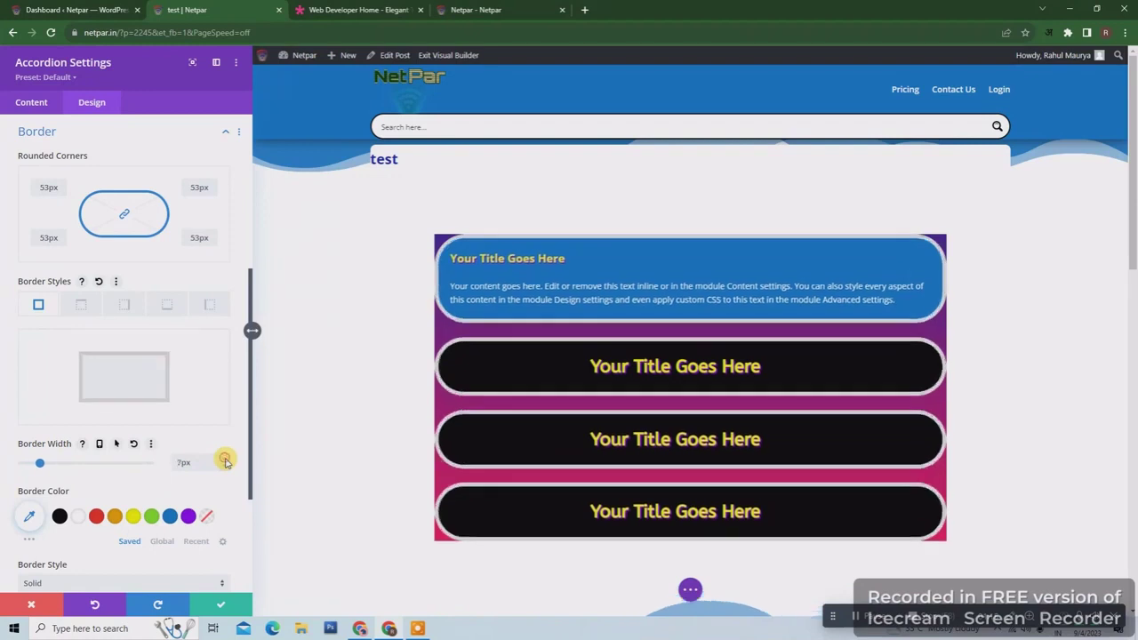
{"action": "key", "text": "Up"}
{"action": "key", "text": "Up"}
{"action": "key", "text": "Up"}
{"action": "key", "text": "Up"}
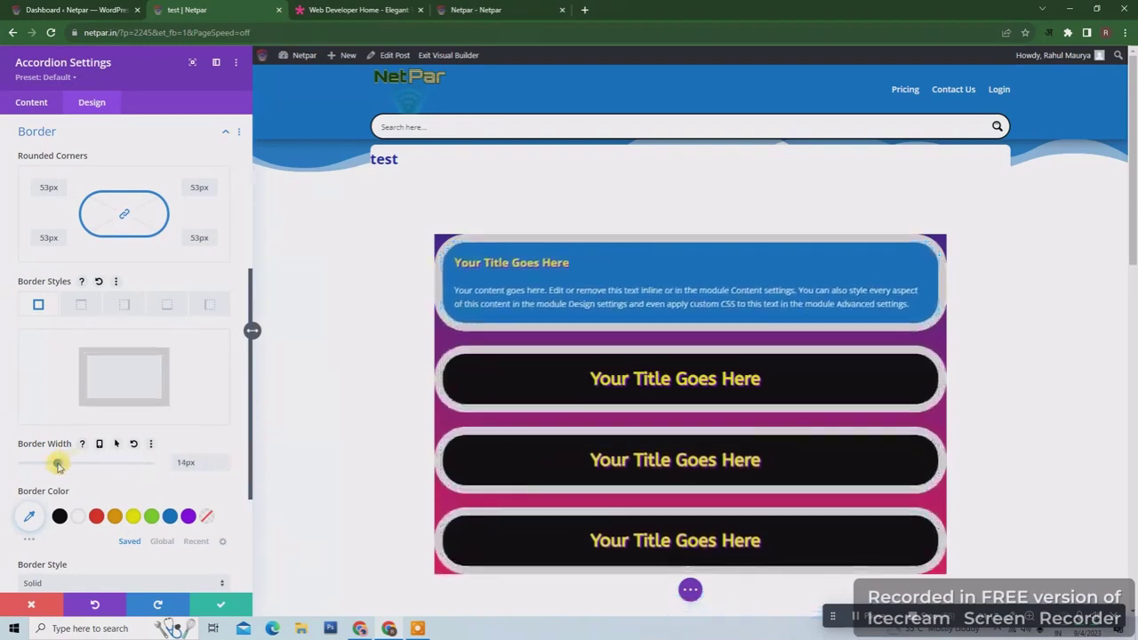
{"action": "left_click_drag", "start_coordinate": [58, 464], "coordinate": [73, 463]}
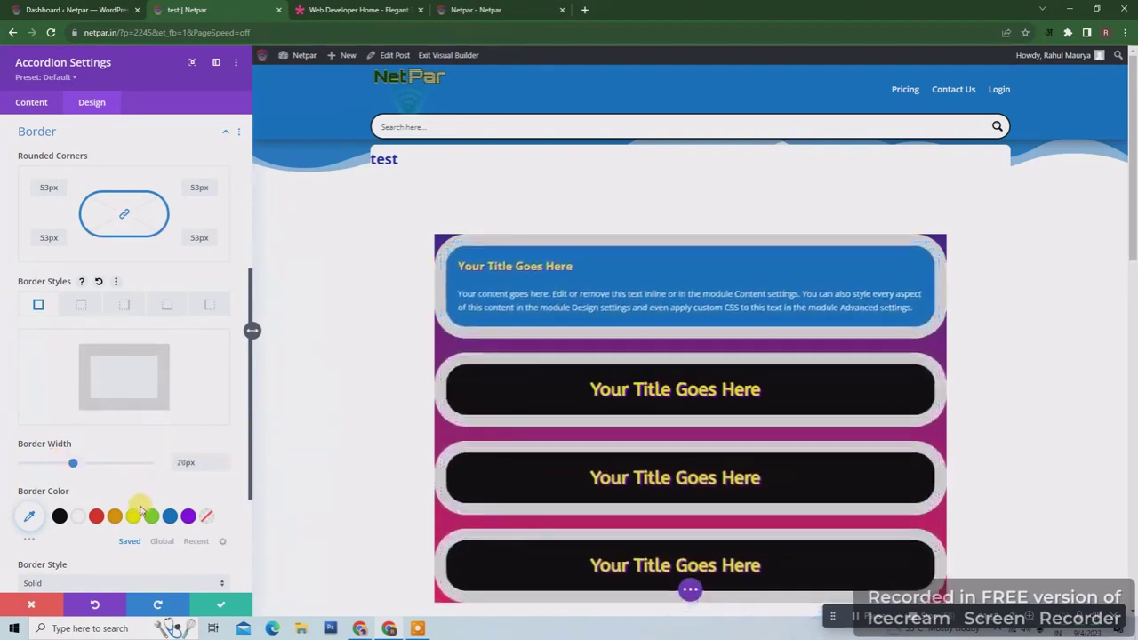
- Try yellow, blue, white and black for the accordion's border color, settling on green #7cda24
{"action": "left_click", "coordinate": [133, 515]}
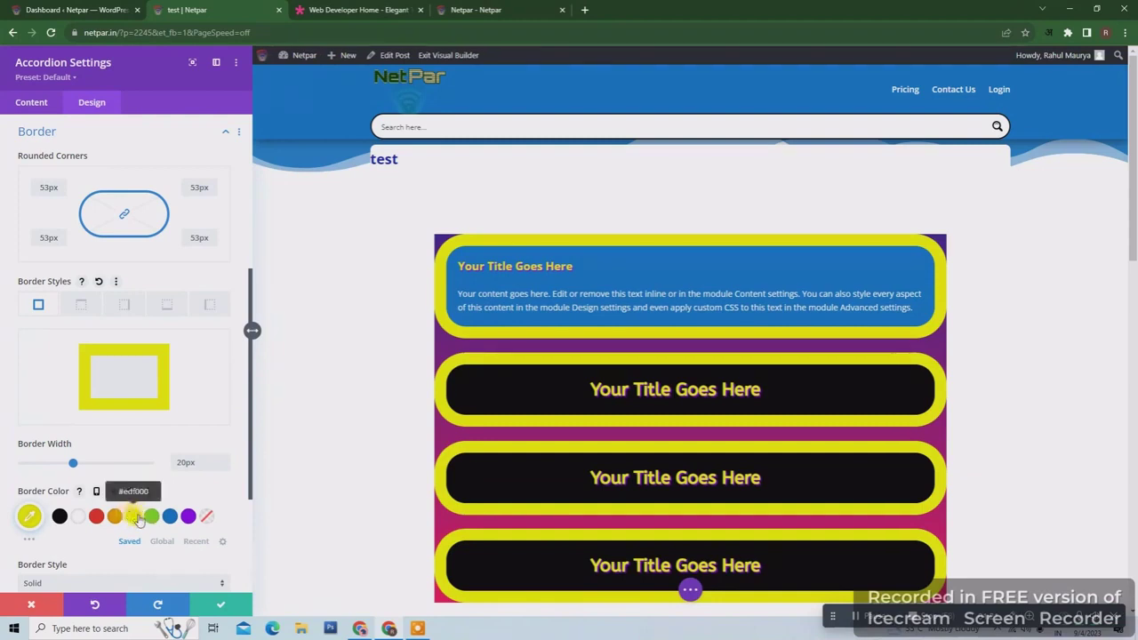
{"action": "left_click", "coordinate": [170, 517]}
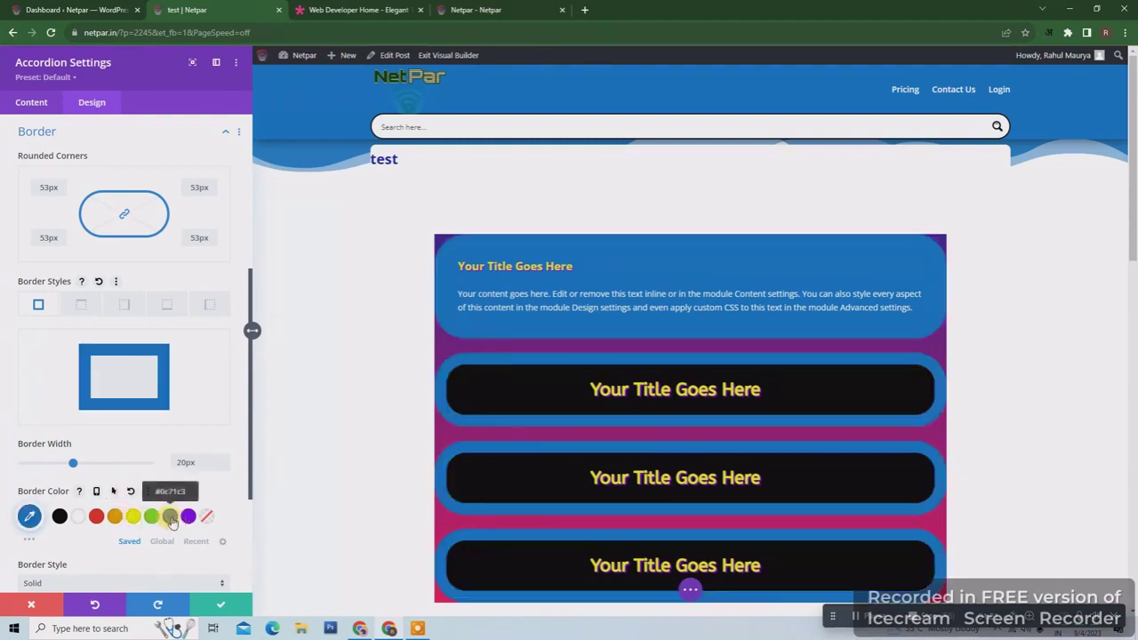
{"action": "left_click", "coordinate": [78, 517]}
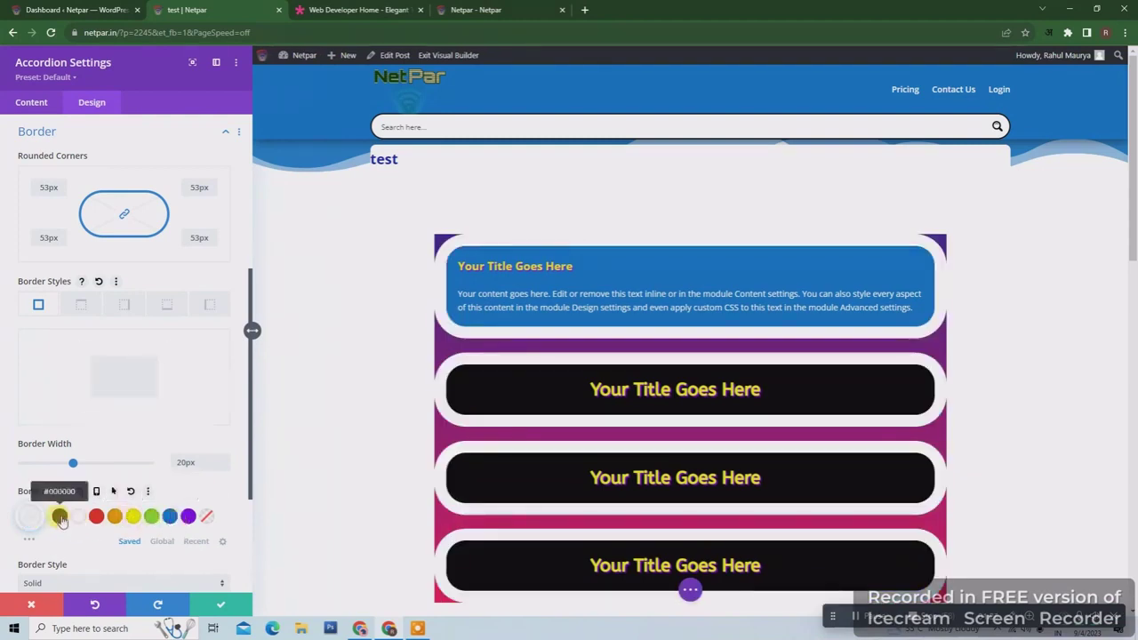
{"action": "left_click", "coordinate": [60, 517]}
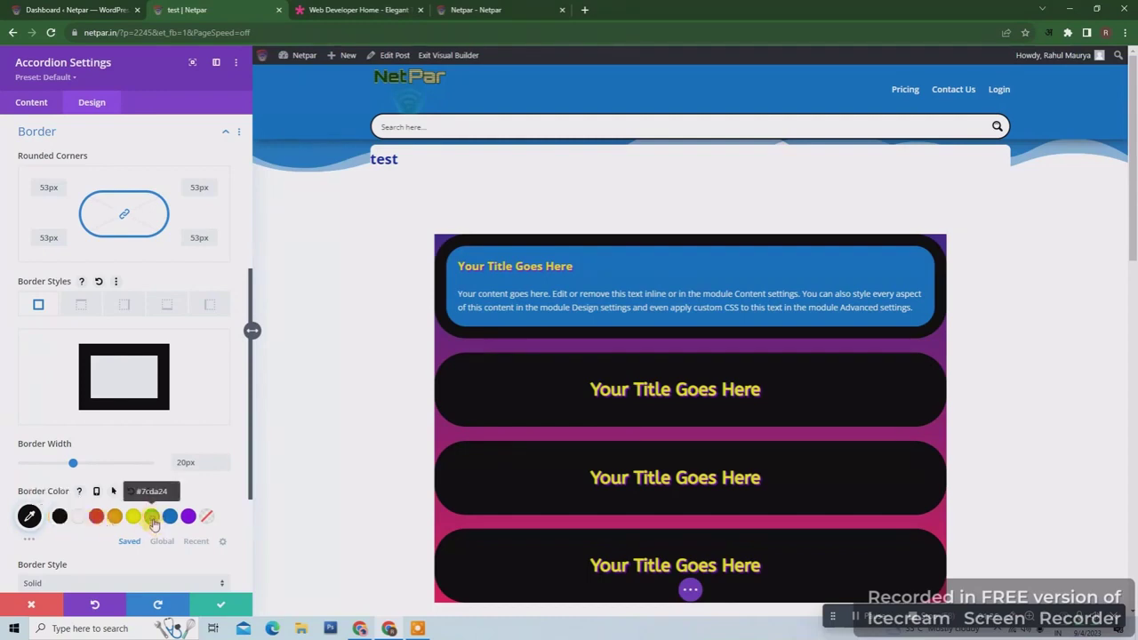
{"action": "left_click", "coordinate": [151, 517]}
- Widen the accordion's top border to 40px and its bottom border to 42px
{"action": "scroll", "coordinate": [312, 389], "scroll_direction": "down", "scroll_amount": 2}
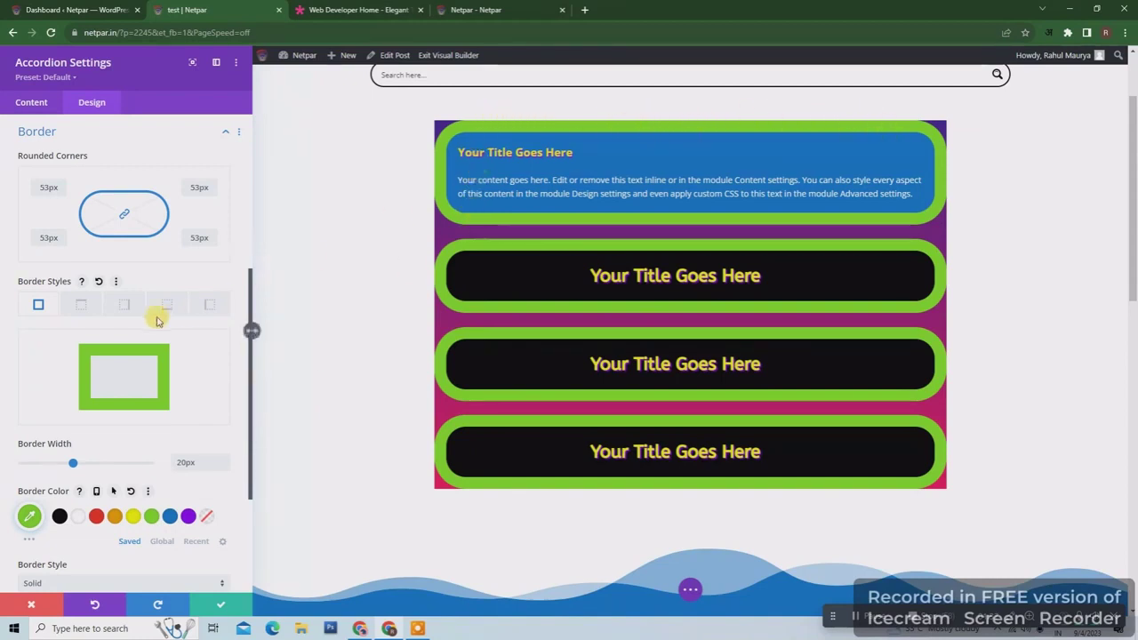
{"action": "left_click", "coordinate": [80, 304]}
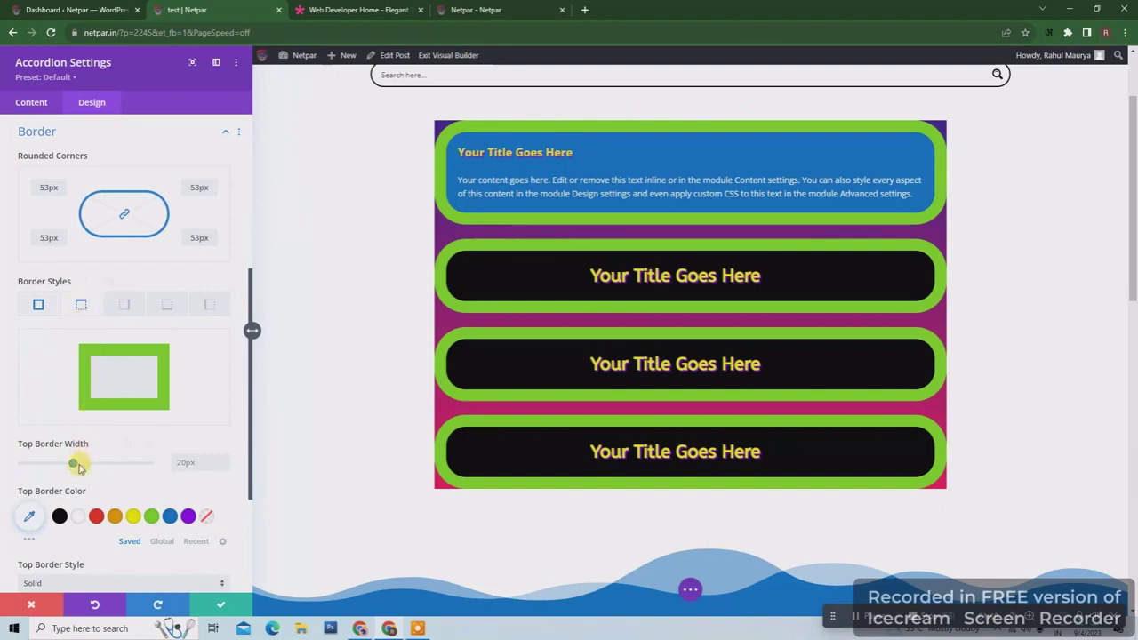
{"action": "left_click_drag", "start_coordinate": [77, 464], "coordinate": [125, 471]}
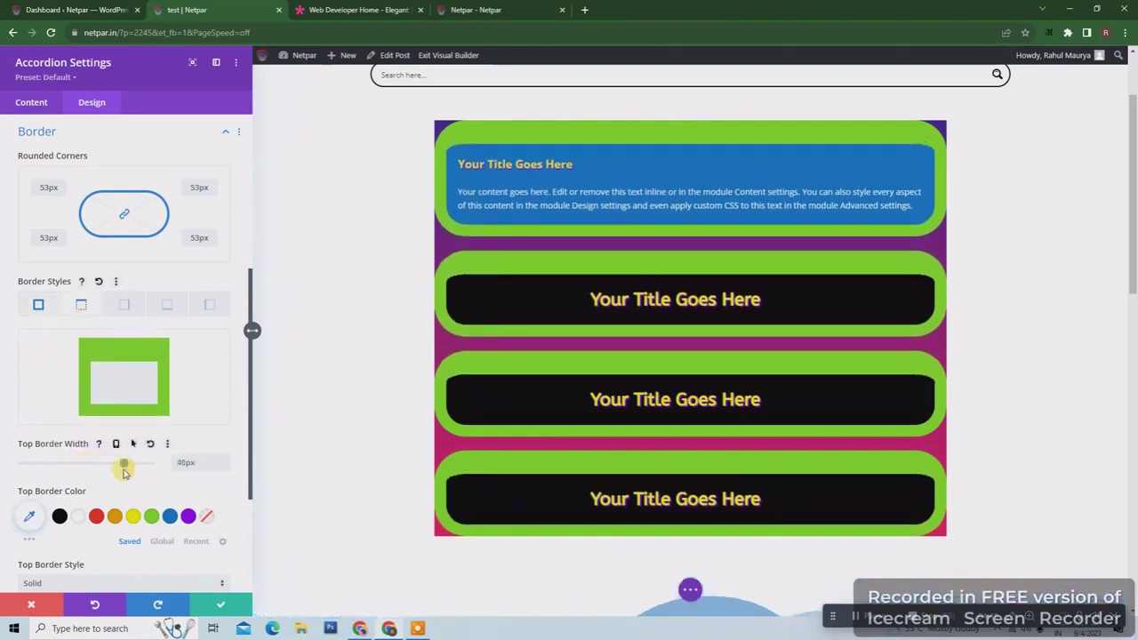
{"action": "left_click", "coordinate": [166, 304]}
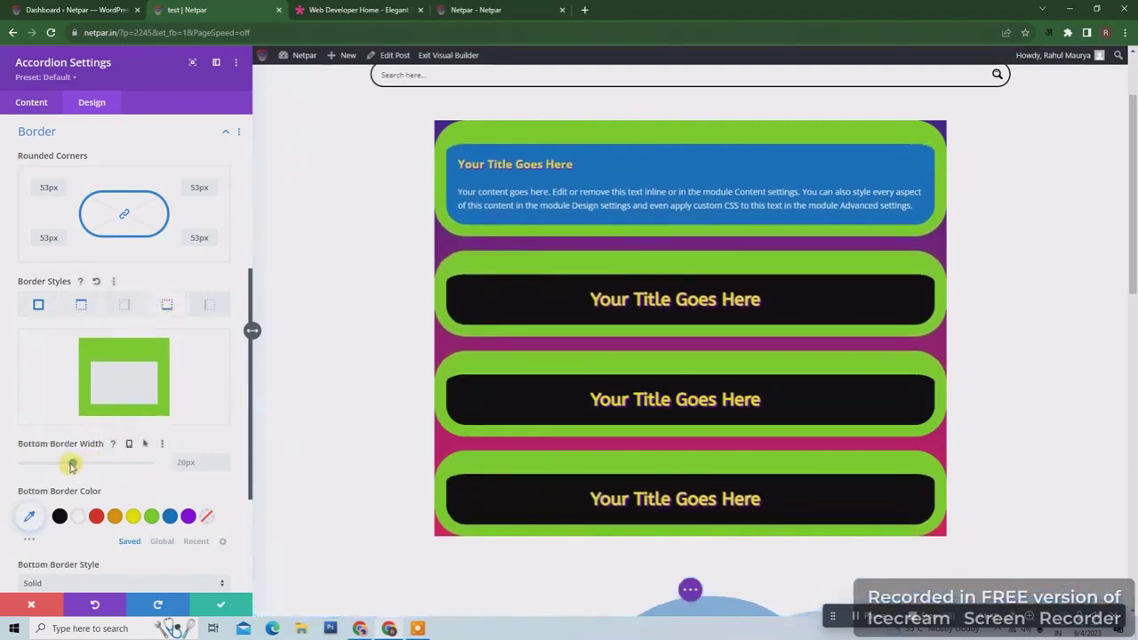
{"action": "left_click_drag", "start_coordinate": [73, 464], "coordinate": [129, 464]}
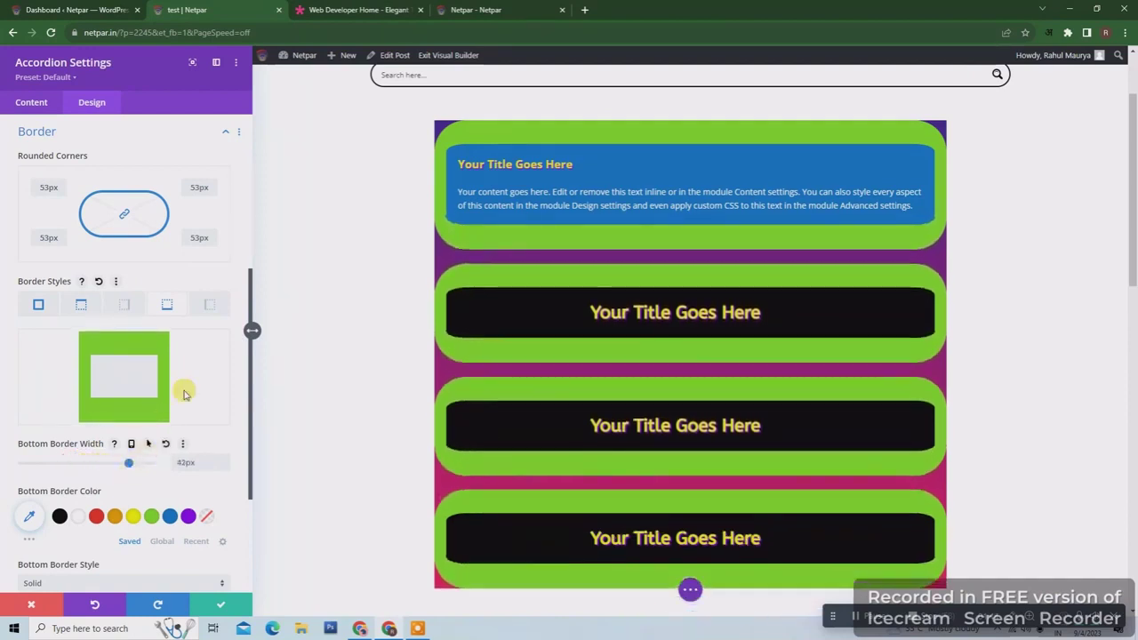
- Color only the accordion's right border, trying yellow and settling on blue #0c71c3
{"action": "left_click", "coordinate": [209, 304]}
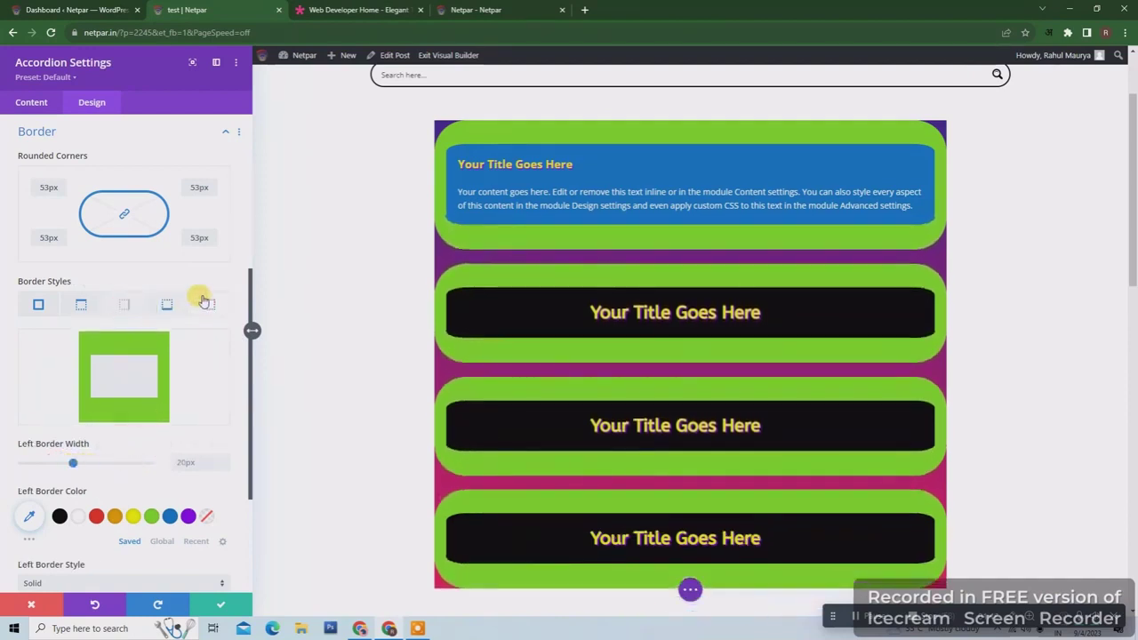
{"action": "left_click", "coordinate": [127, 305]}
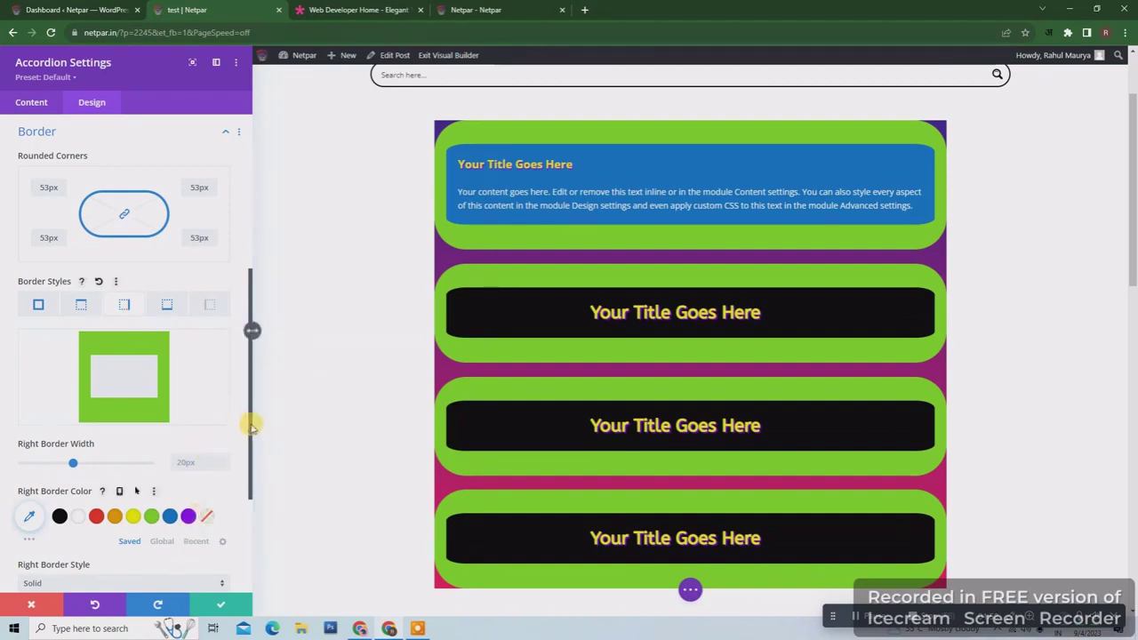
{"action": "left_click_drag", "start_coordinate": [252, 426], "coordinate": [238, 500]}
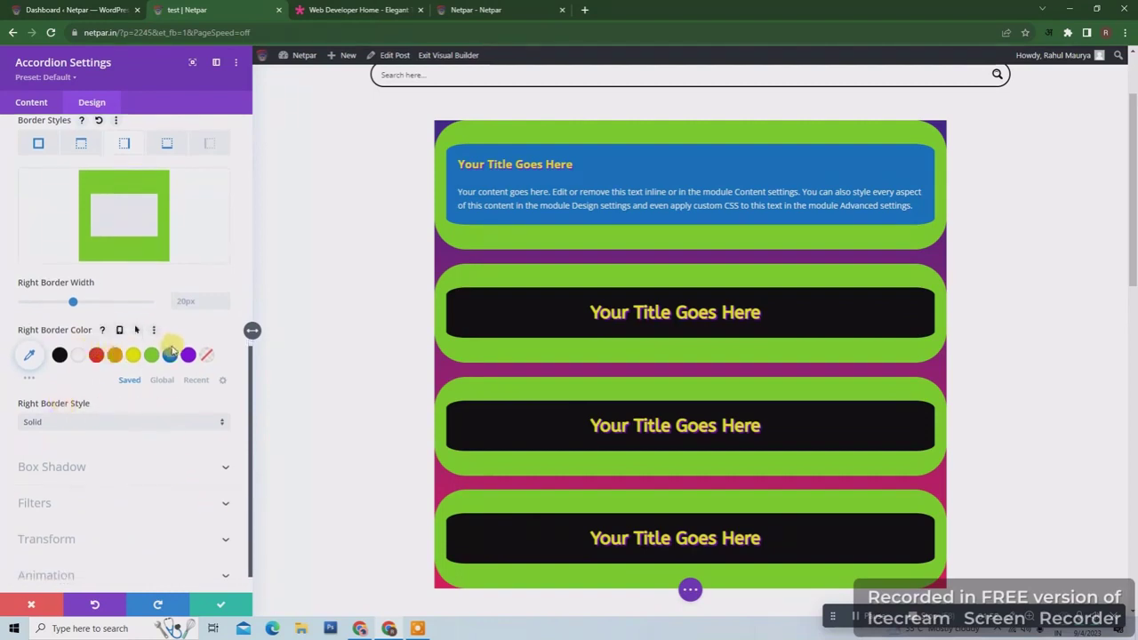
{"action": "left_click", "coordinate": [132, 355]}
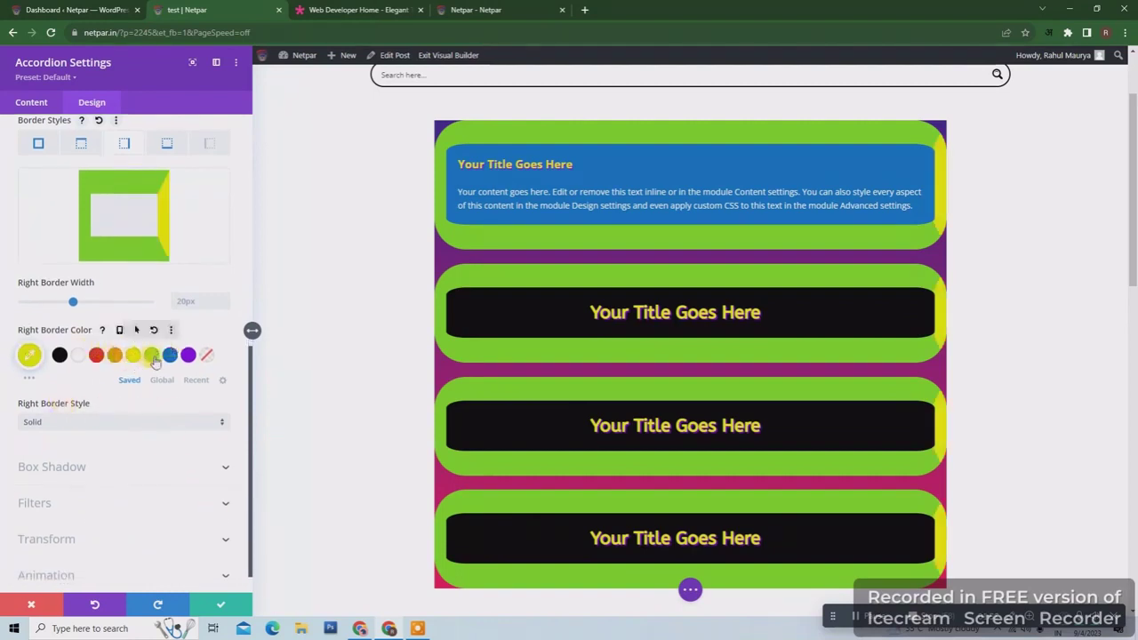
{"action": "left_click", "coordinate": [170, 356]}
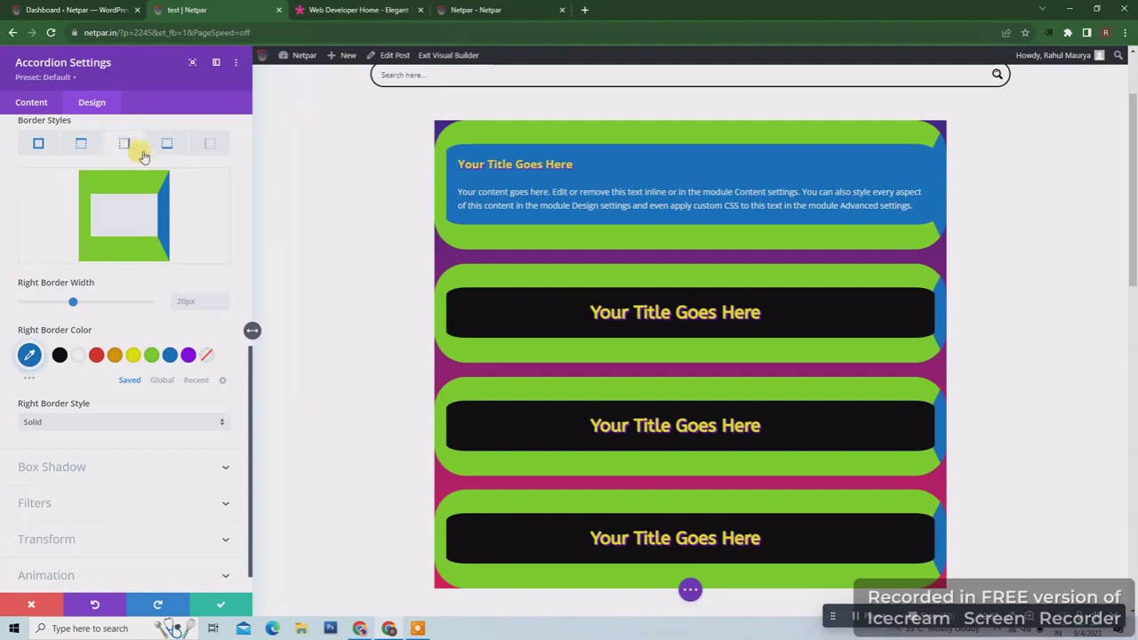
- Color the accordion's left border red #e02b20 and its top border yellow
{"action": "left_click", "coordinate": [209, 143]}
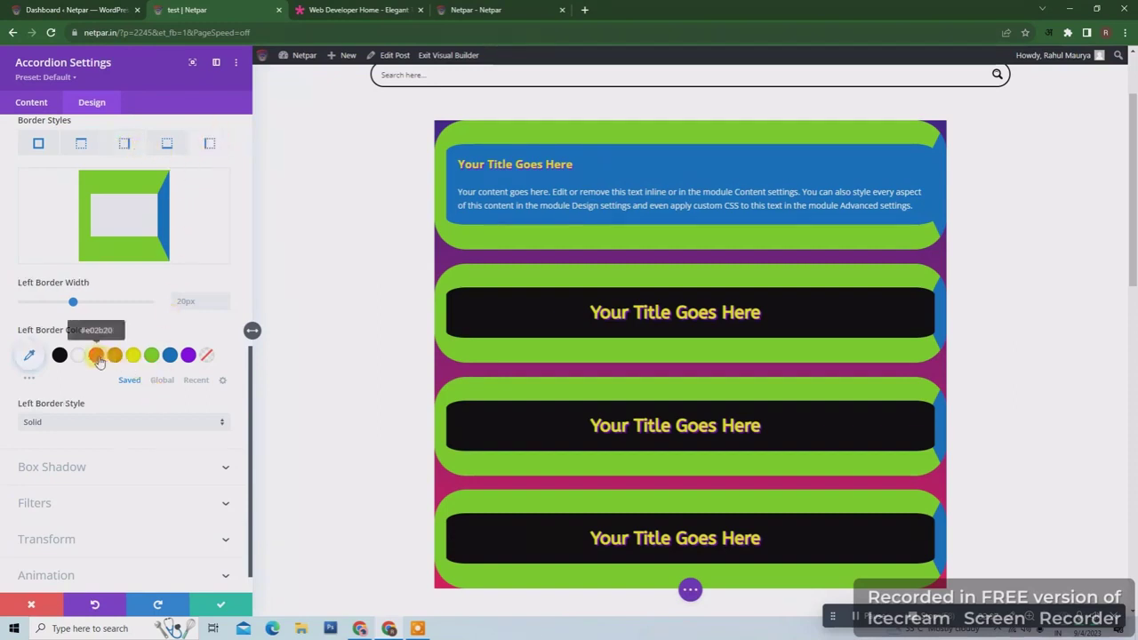
{"action": "left_click", "coordinate": [96, 354]}
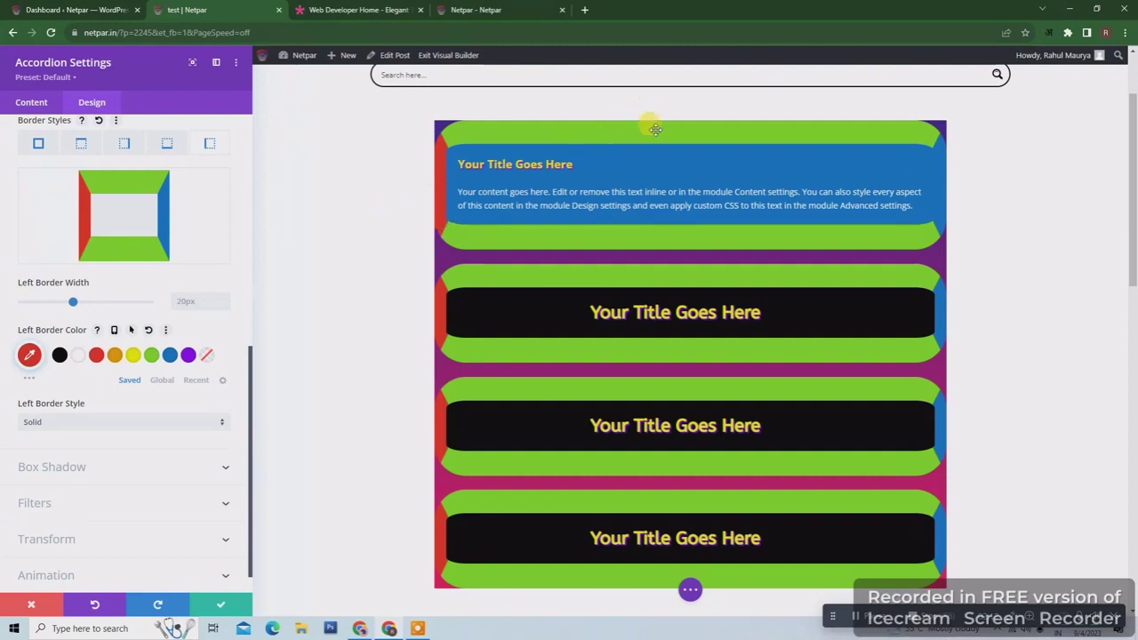
{"action": "left_click", "coordinate": [81, 143]}
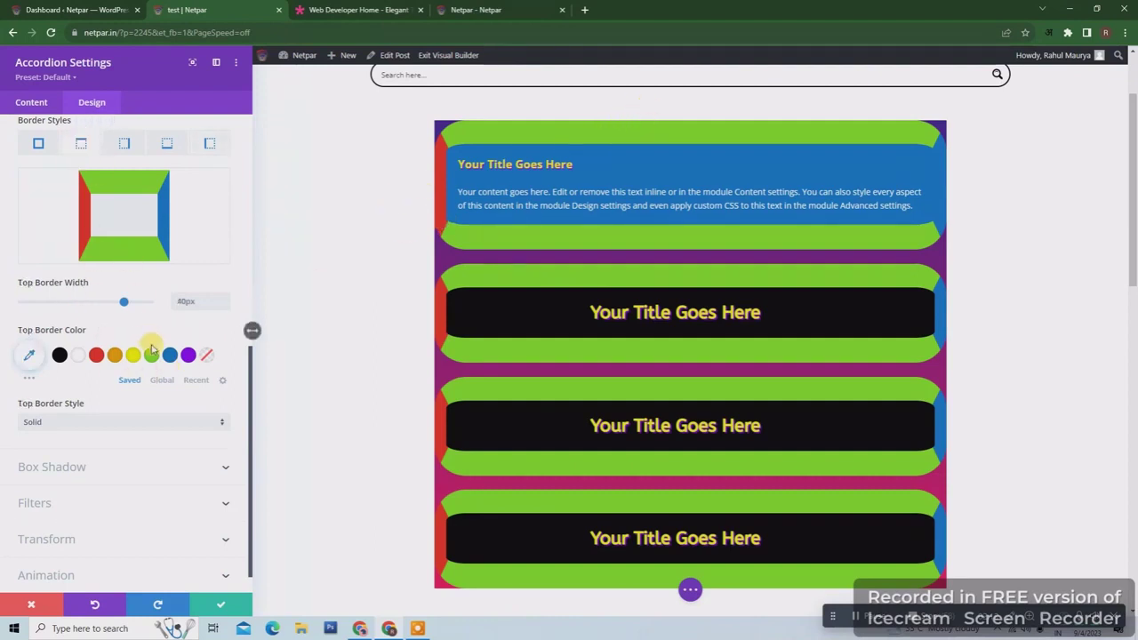
{"action": "left_click", "coordinate": [131, 355]}
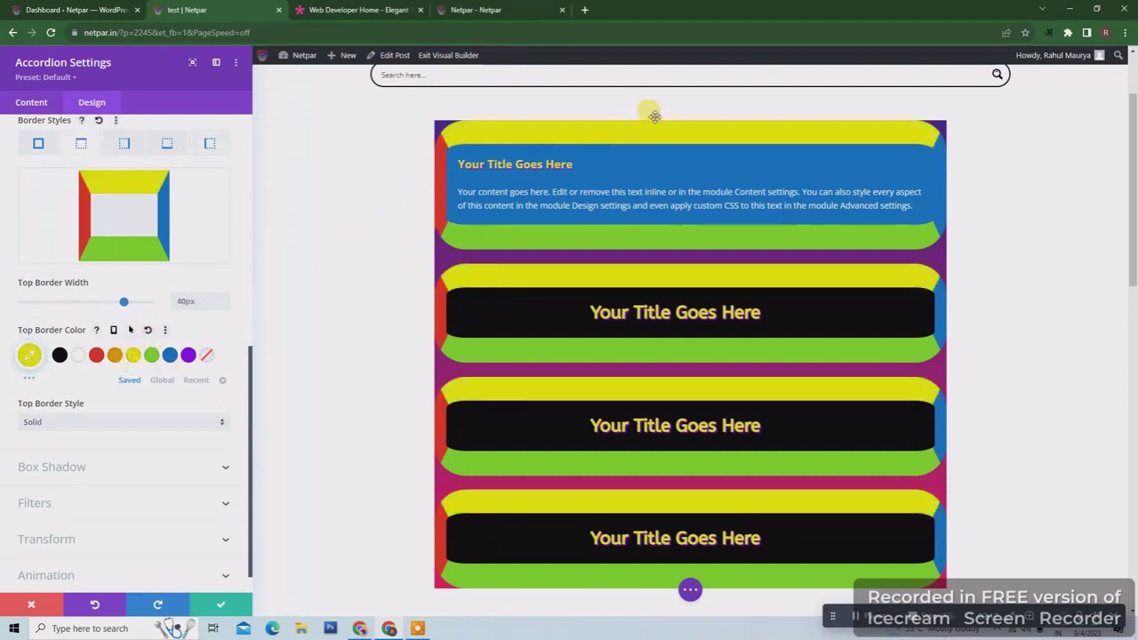
- Color the accordion's bottom border, trying black and settling on white
{"action": "left_click", "coordinate": [166, 143]}
{"action": "left_click", "coordinate": [60, 354]}
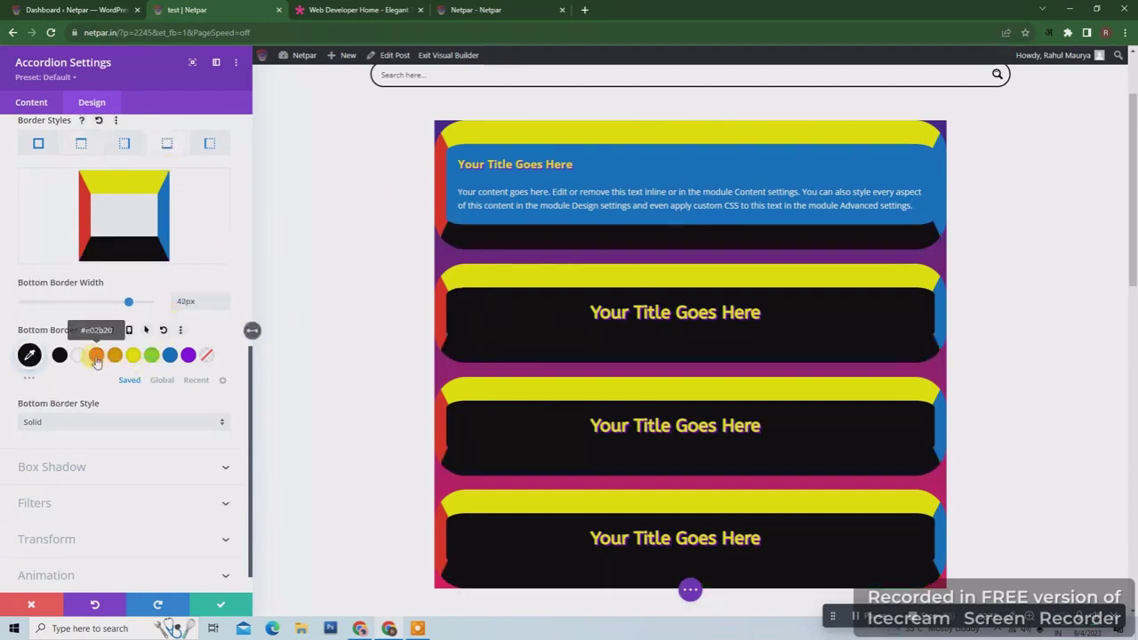
{"action": "left_click", "coordinate": [80, 355]}
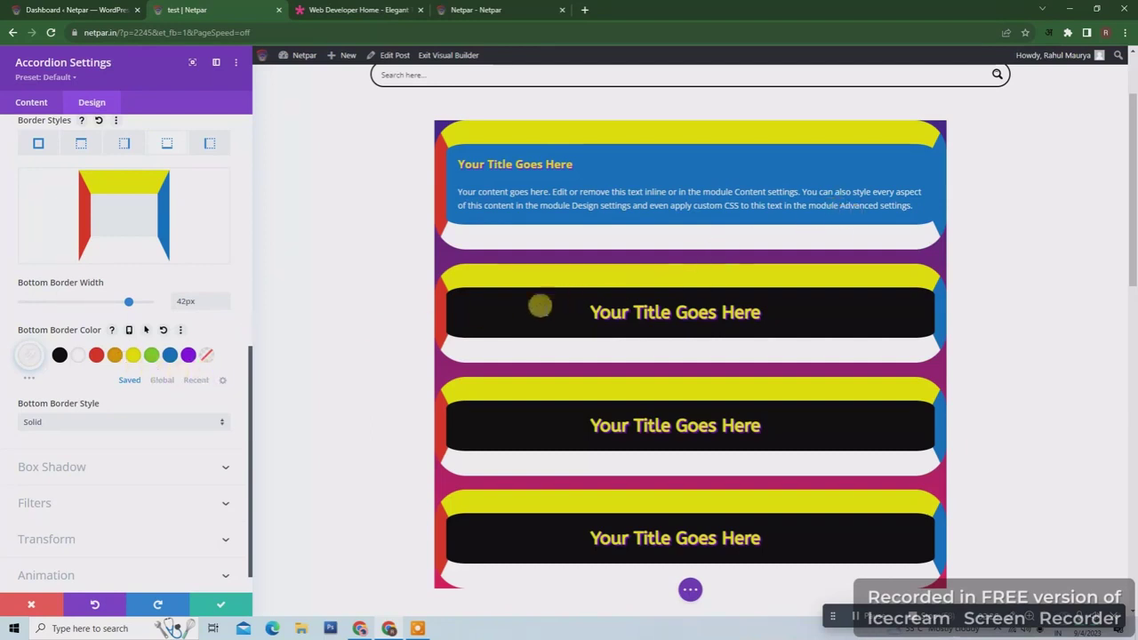
- Change the accordion's bottom border style, trying Dashed and settling on Double
{"action": "left_click", "coordinate": [112, 421]}
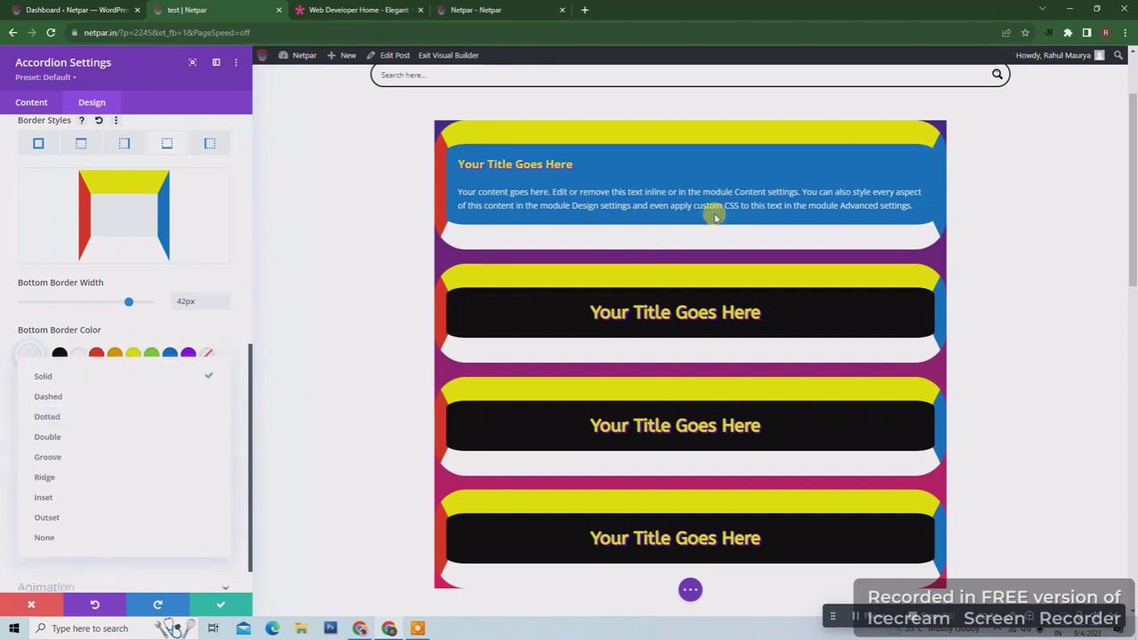
{"action": "left_click", "coordinate": [80, 396]}
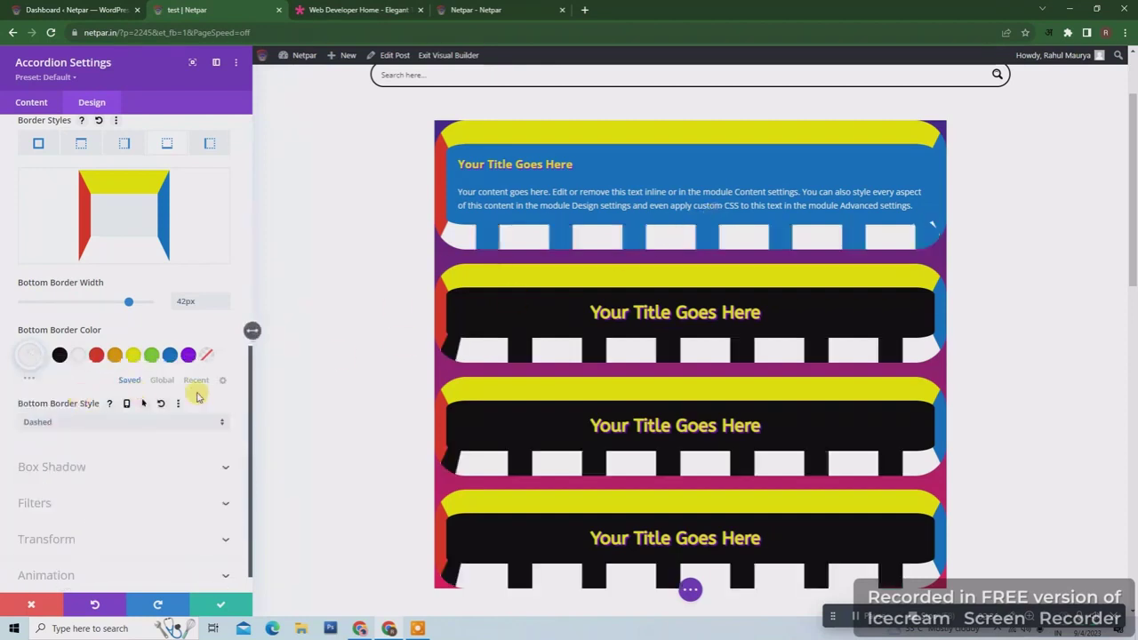
{"action": "left_click", "coordinate": [80, 422]}
{"action": "left_click", "coordinate": [80, 437]}
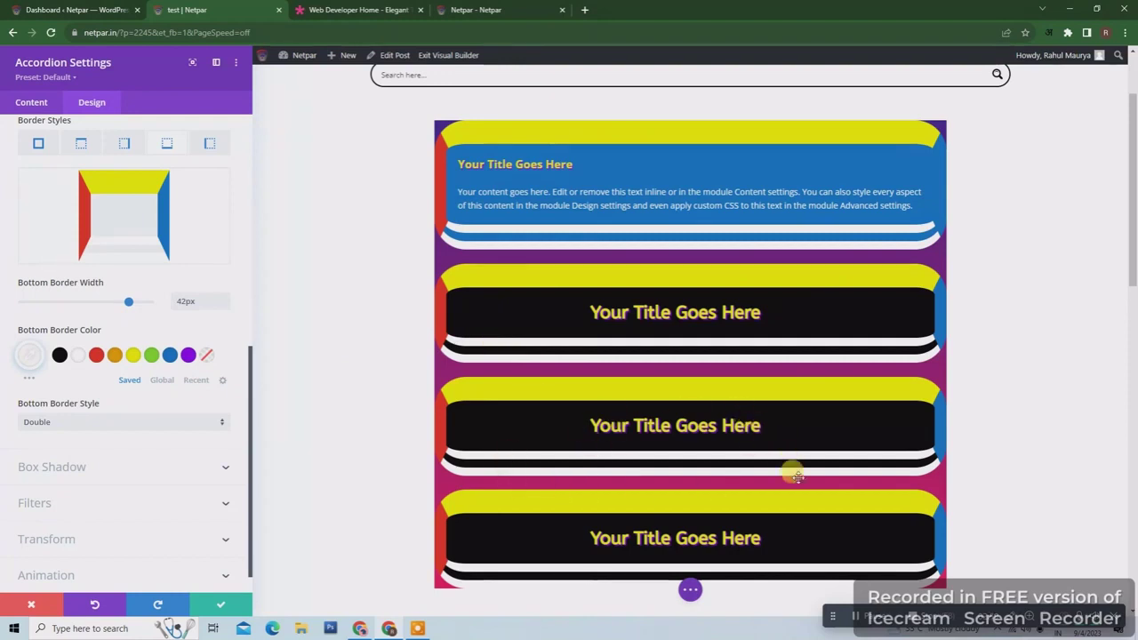
{"action": "left_click_drag", "start_coordinate": [1134, 190], "coordinate": [1135, 208]}
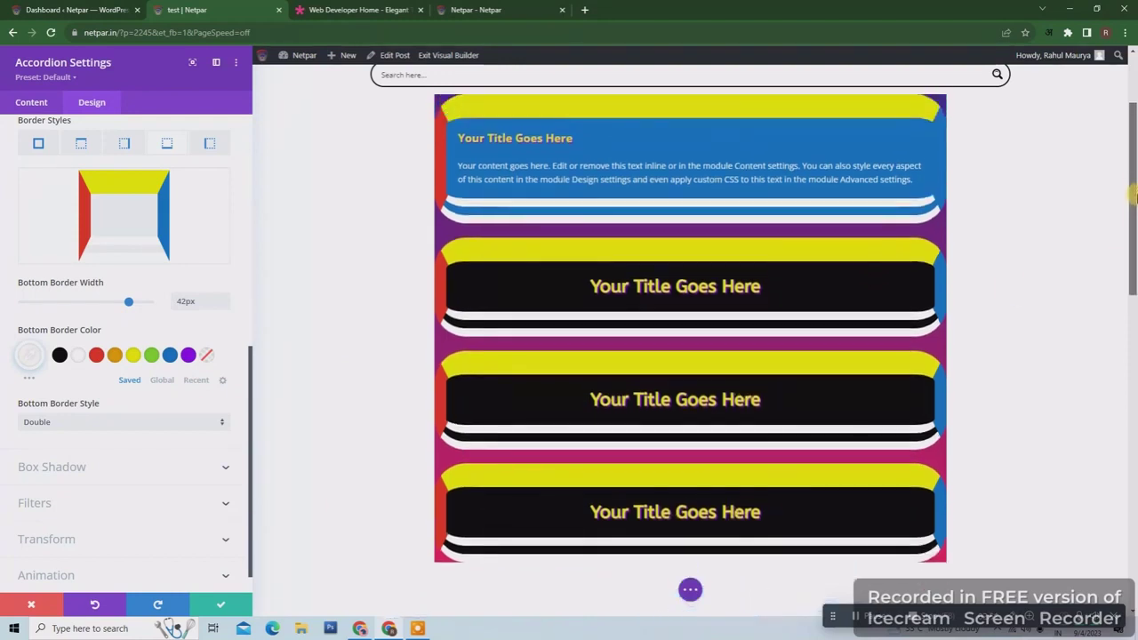
- Add the even all-round box shadow preset to the accordion and color the shadow black
{"action": "left_click", "coordinate": [82, 472]}
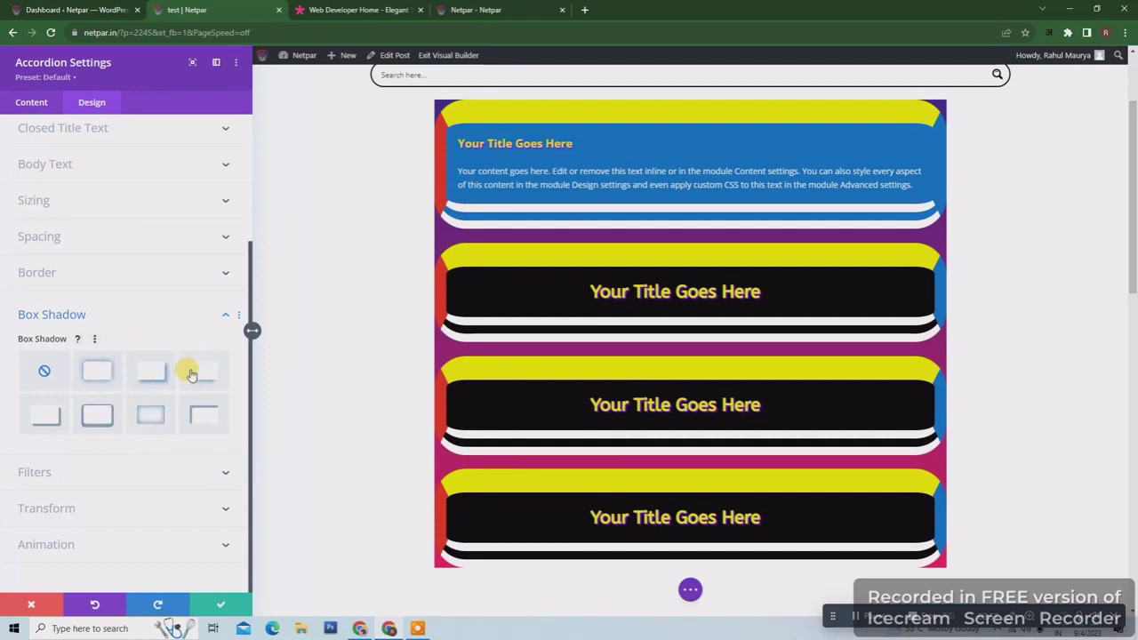
{"action": "left_click", "coordinate": [97, 375]}
{"action": "left_click_drag", "start_coordinate": [1133, 236], "coordinate": [1133, 228]}
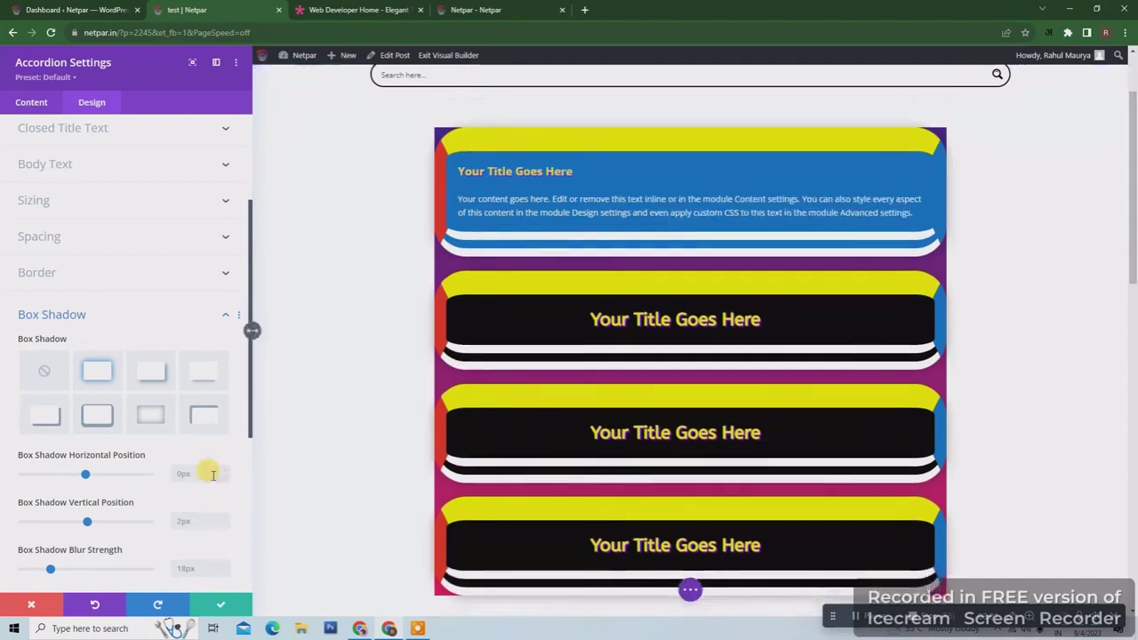
{"action": "left_click_drag", "start_coordinate": [250, 389], "coordinate": [252, 448]}
{"action": "left_click", "coordinate": [62, 553]}
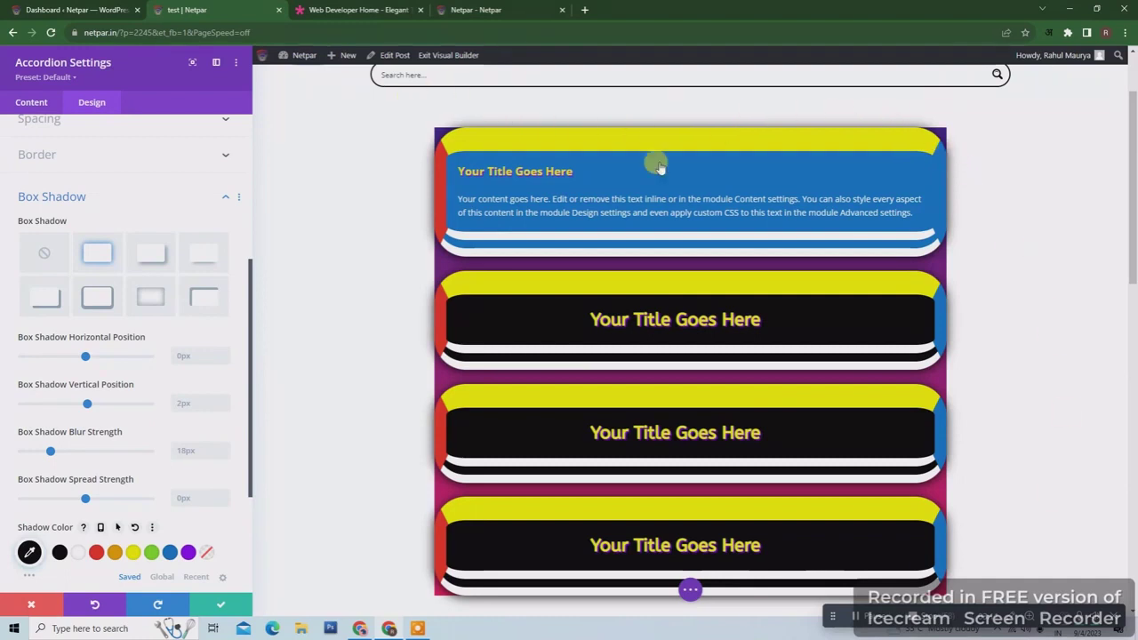
- Compare the inner and offset box shadow presets, return to the all-round one and color the shadow purple after trying blue
{"action": "left_click", "coordinate": [156, 299]}
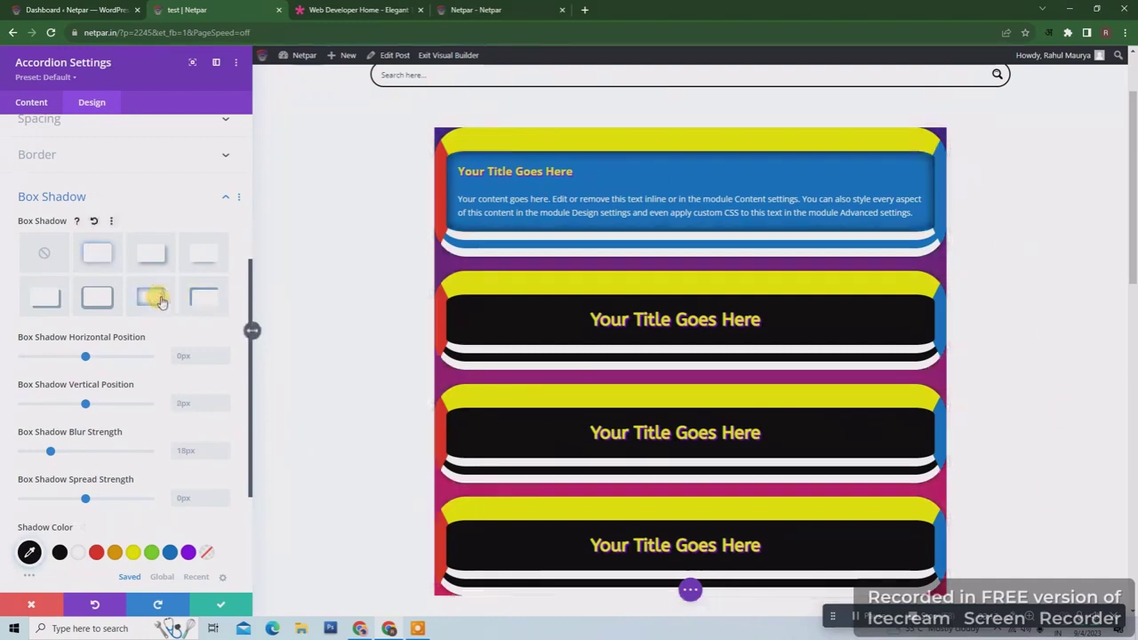
{"action": "left_click", "coordinate": [96, 253]}
{"action": "left_click", "coordinate": [148, 252]}
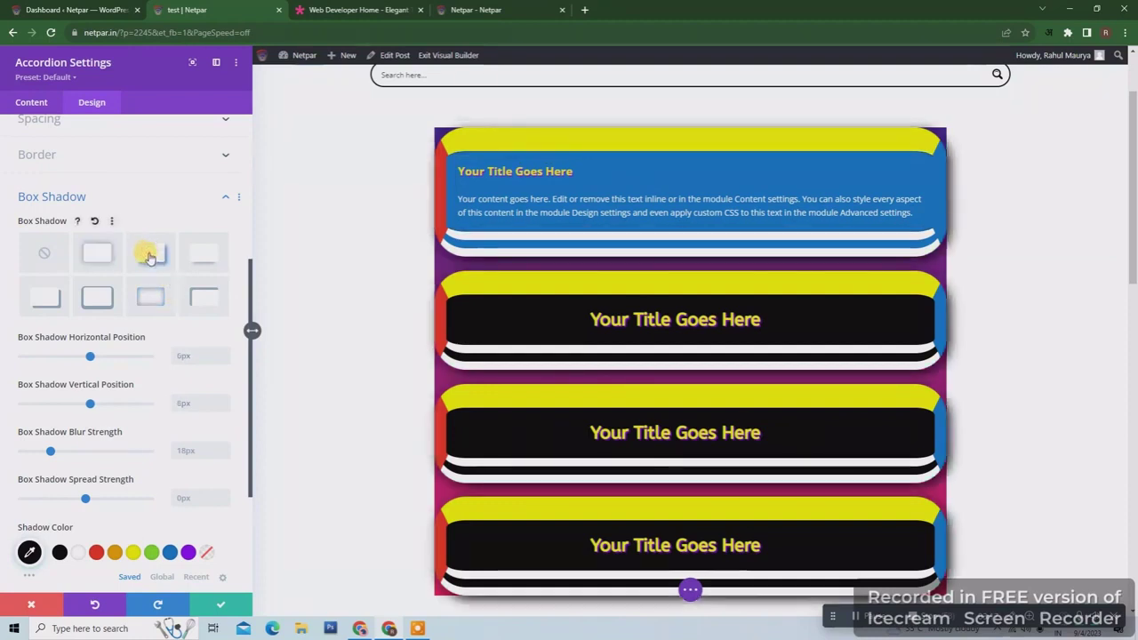
{"action": "left_click", "coordinate": [94, 252]}
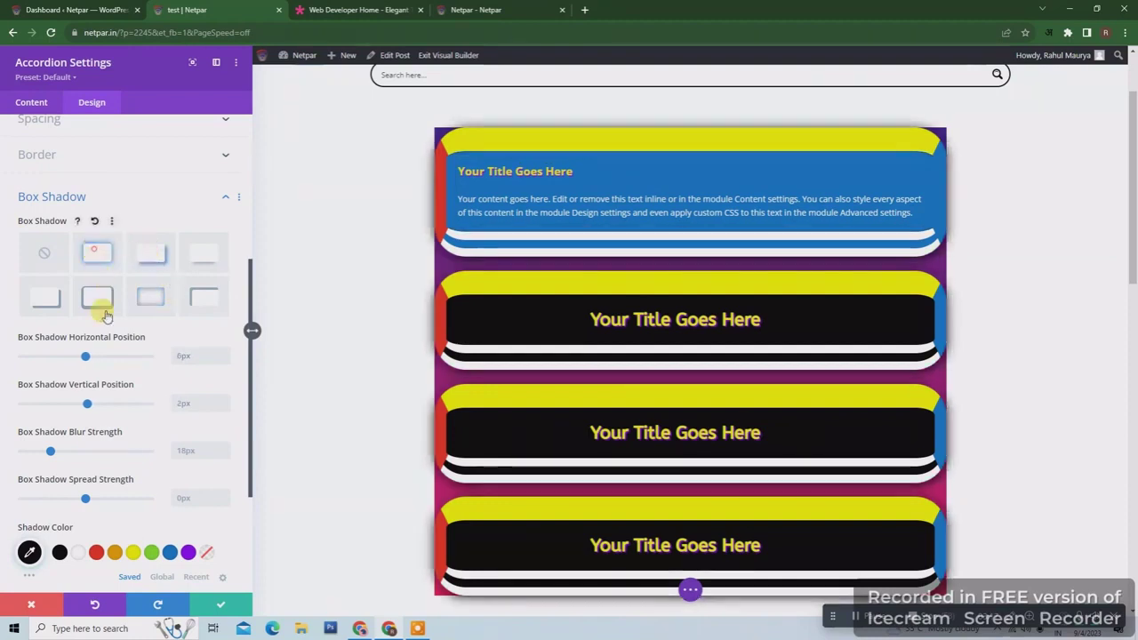
{"action": "left_click", "coordinate": [169, 552]}
{"action": "left_click", "coordinate": [188, 552]}
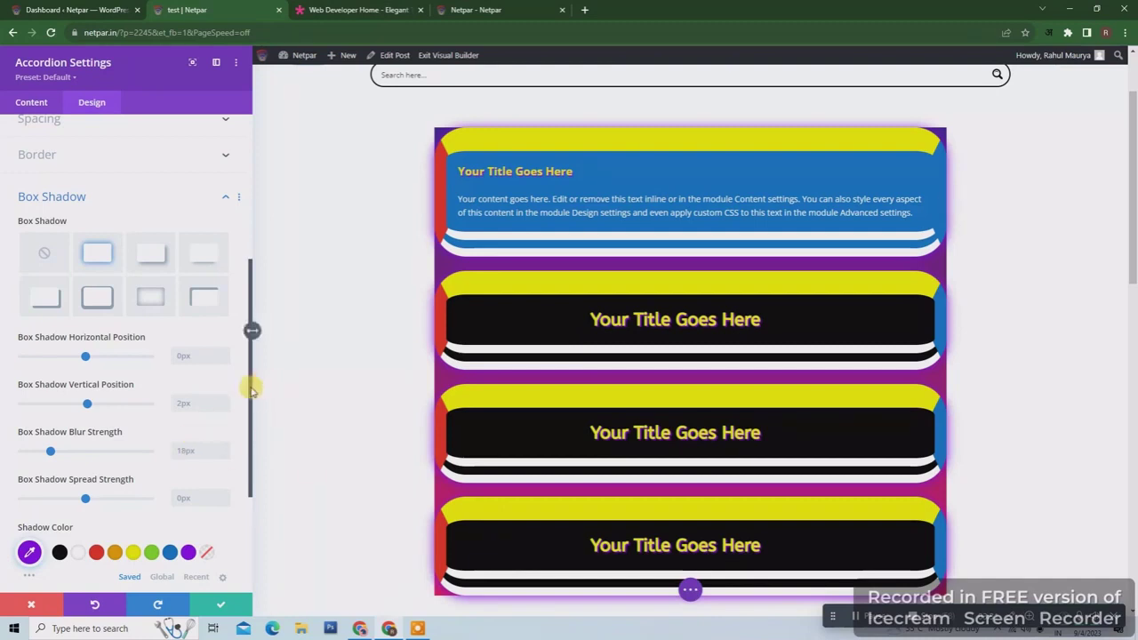
- Experiment with the accordion's filters, trying hue 26deg, saturation 143% and altered brightness and contrast, and restore the defaults
{"action": "left_click_drag", "start_coordinate": [252, 388], "coordinate": [247, 507]}
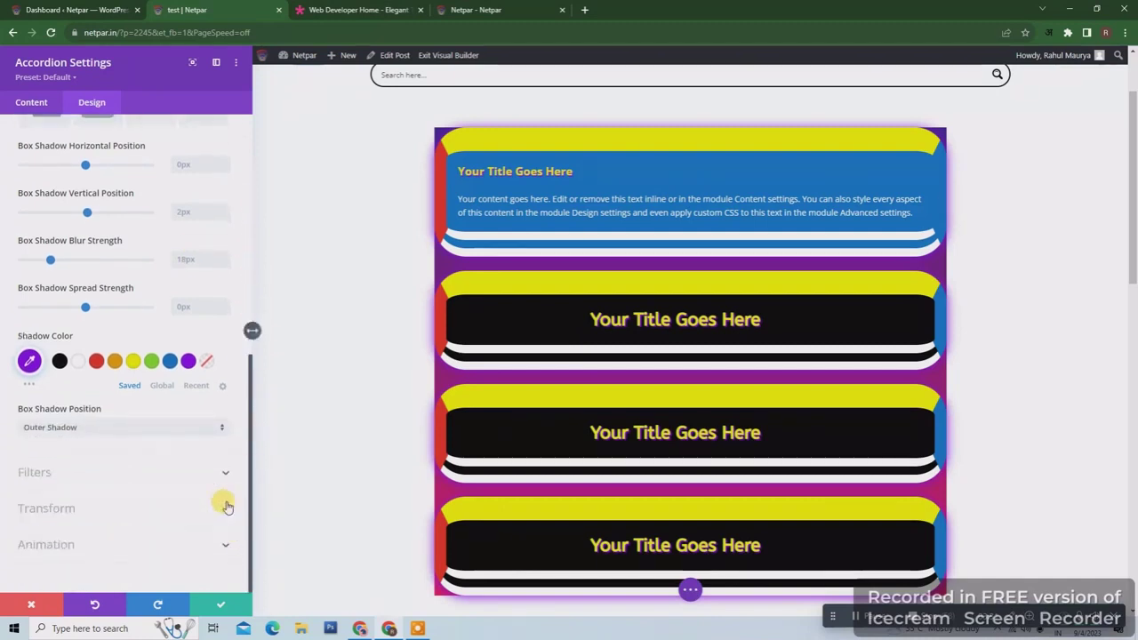
{"action": "left_click", "coordinate": [213, 475]}
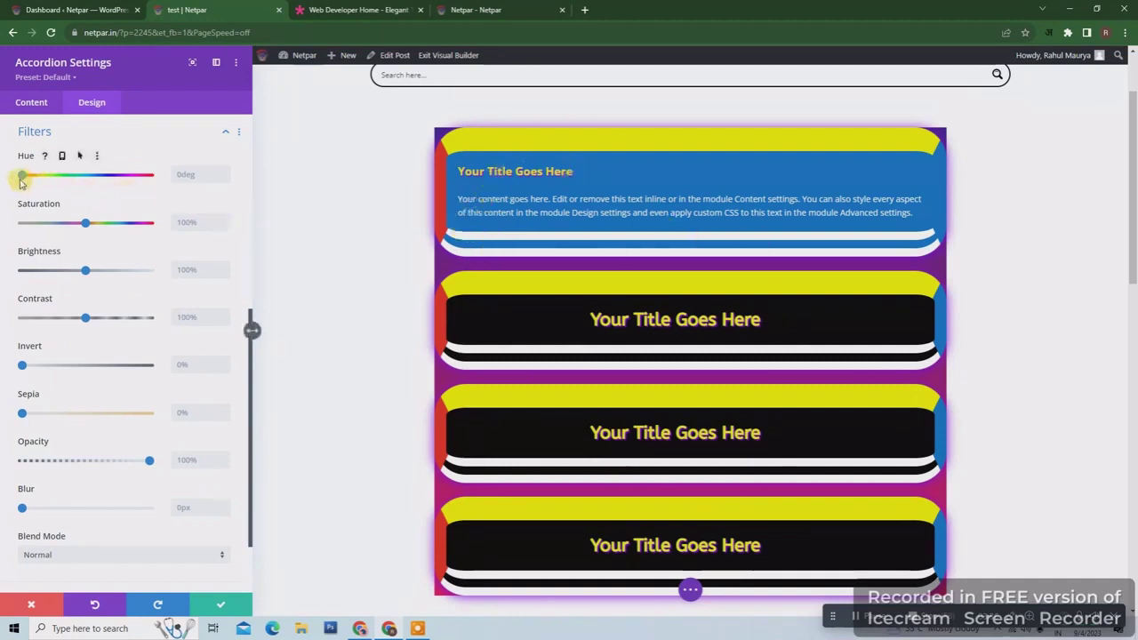
{"action": "mouse_move", "coordinate": [26, 178]}
{"action": "left_mouse_down"}
{"action": "mouse_move", "coordinate": [150, 171]}
{"action": "mouse_move", "coordinate": [31, 174]}
{"action": "left_mouse_up"}
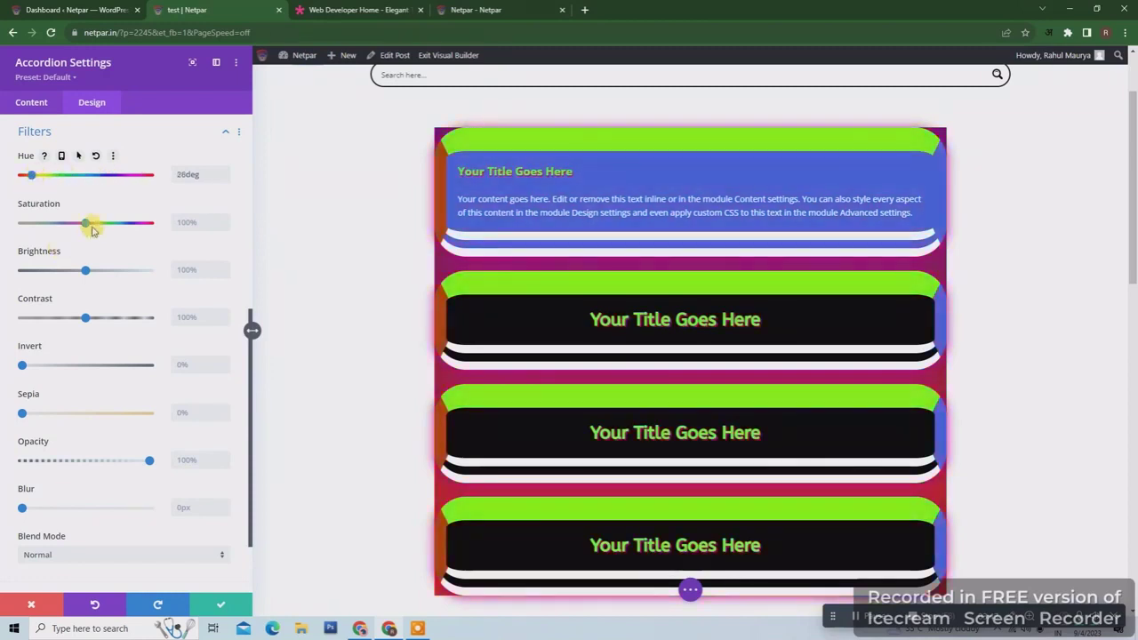
{"action": "left_click_drag", "start_coordinate": [91, 231], "coordinate": [91, 272]}
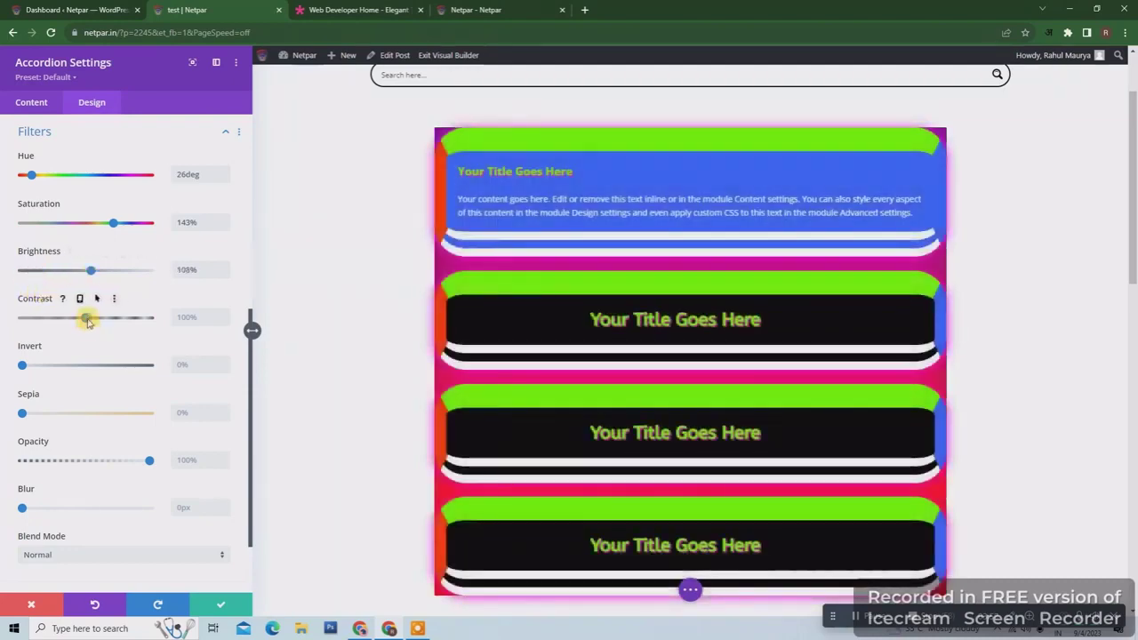
{"action": "left_click_drag", "start_coordinate": [87, 322], "coordinate": [116, 318]}
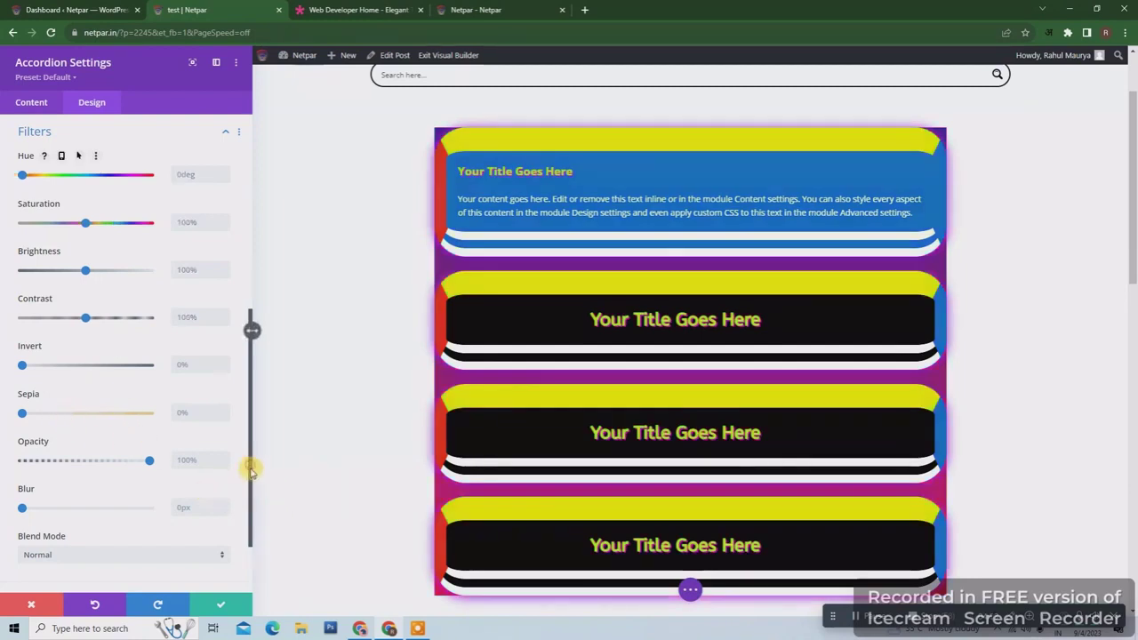
- Scale the accordion up to 162% in both directions with Transform and check how it overlaps the page header and footer
{"action": "scroll", "coordinate": [250, 468], "scroll_direction": "down", "scroll_amount": 1}
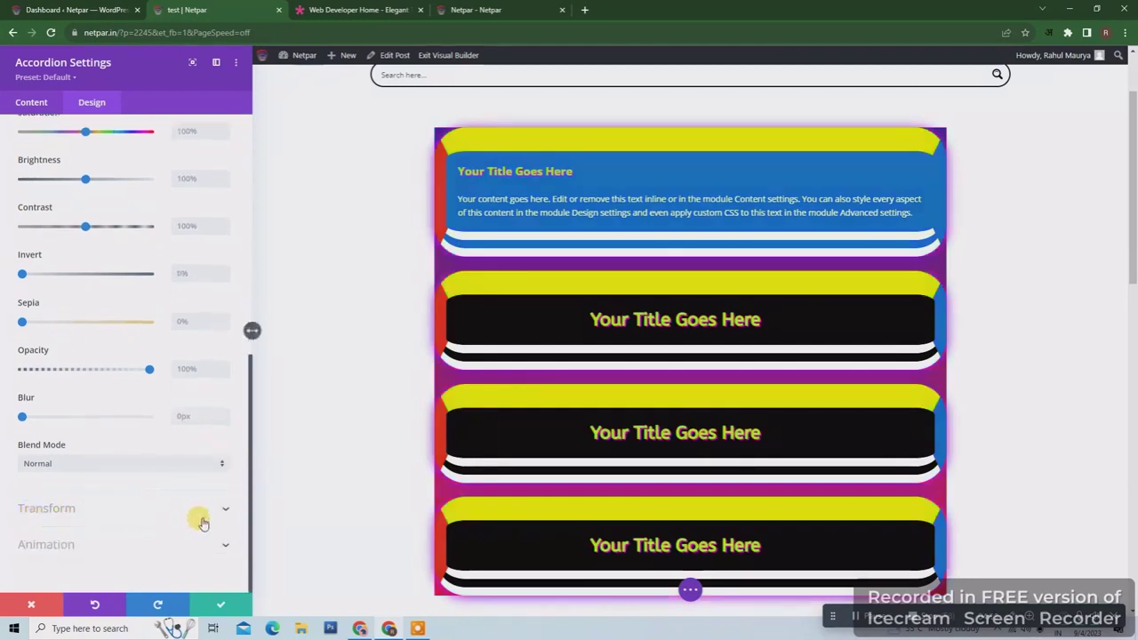
{"action": "left_click", "coordinate": [209, 509]}
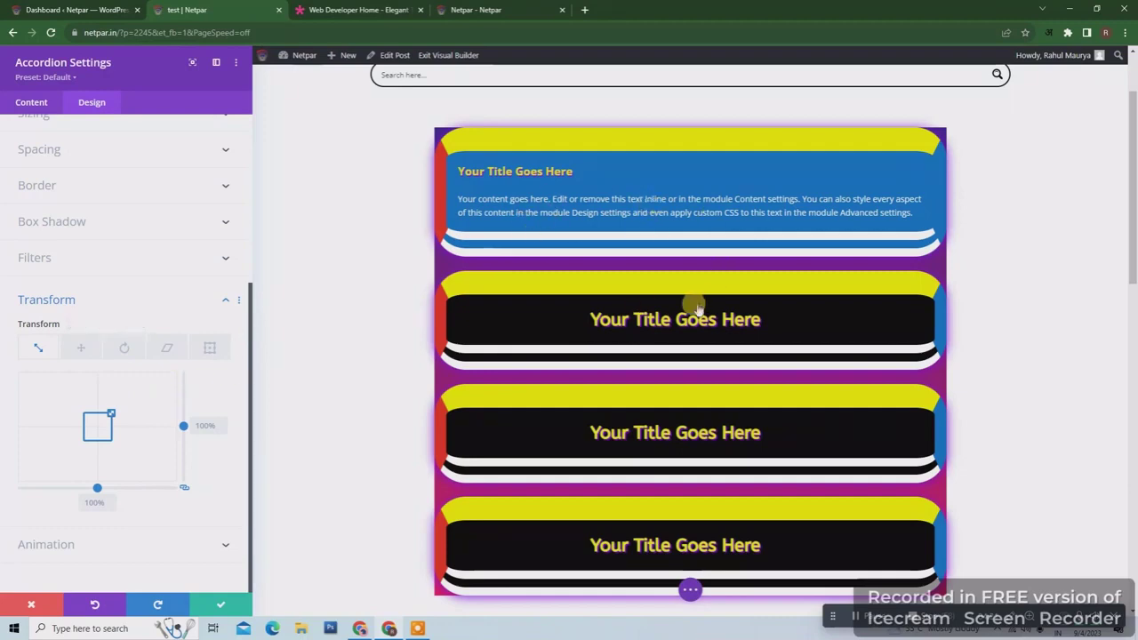
{"action": "mouse_move", "coordinate": [111, 410]}
{"action": "left_mouse_down"}
{"action": "mouse_move", "coordinate": [135, 404]}
{"action": "mouse_move", "coordinate": [128, 411]}
{"action": "left_mouse_up"}
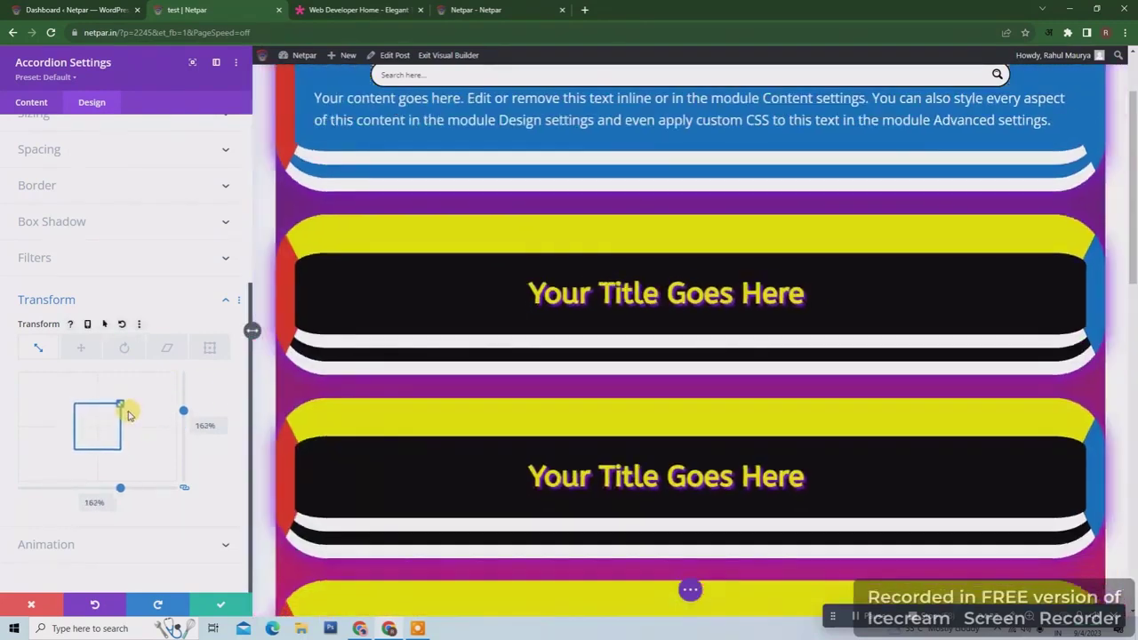
{"action": "scroll", "coordinate": [1134, 186], "scroll_direction": "up", "scroll_amount": 2}
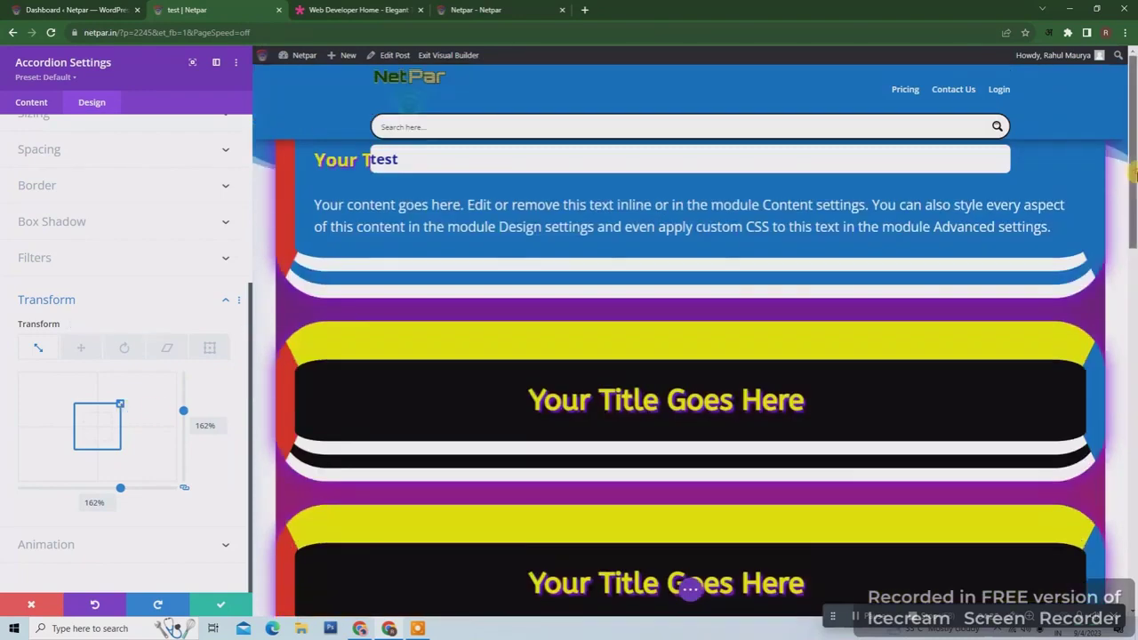
{"action": "mouse_move", "coordinate": [1134, 175]}
{"action": "left_mouse_down"}
{"action": "mouse_move", "coordinate": [1133, 345]}
{"action": "mouse_move", "coordinate": [1133, 169]}
{"action": "left_mouse_up"}
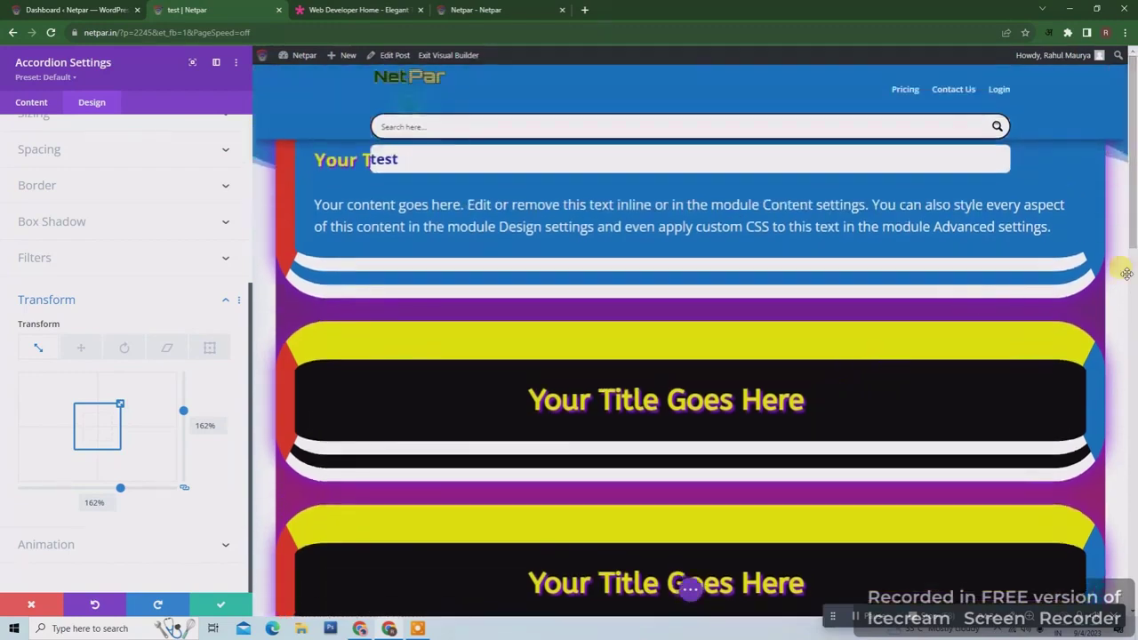
{"action": "scroll", "coordinate": [680, 407], "scroll_direction": "down", "scroll_amount": 8}
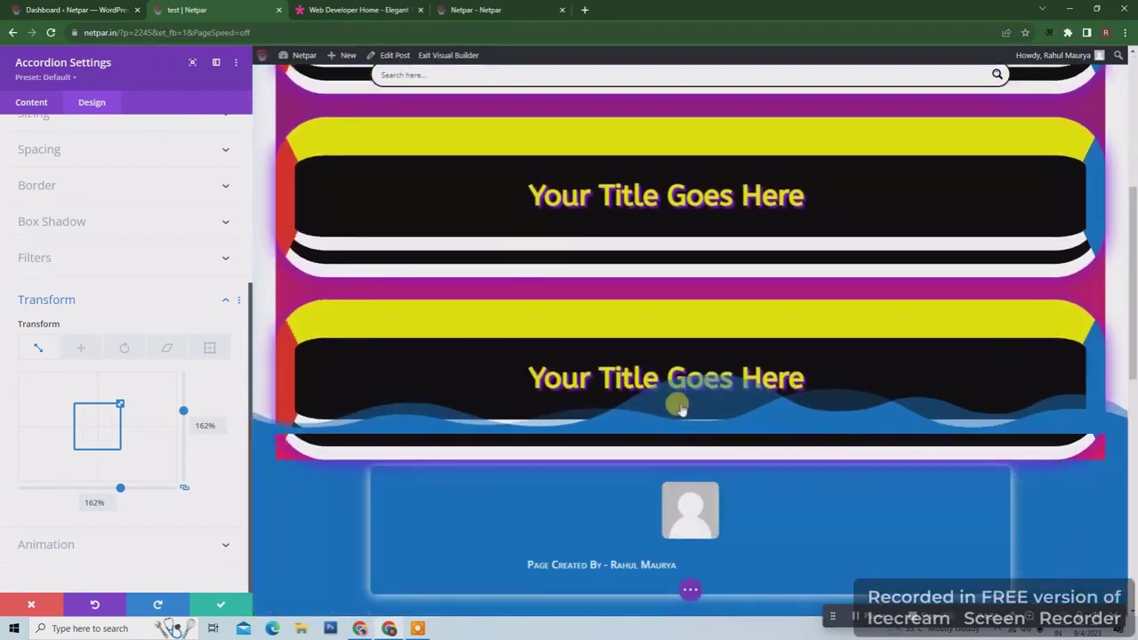
{"action": "left_click_drag", "start_coordinate": [1133, 293], "coordinate": [1134, 169]}
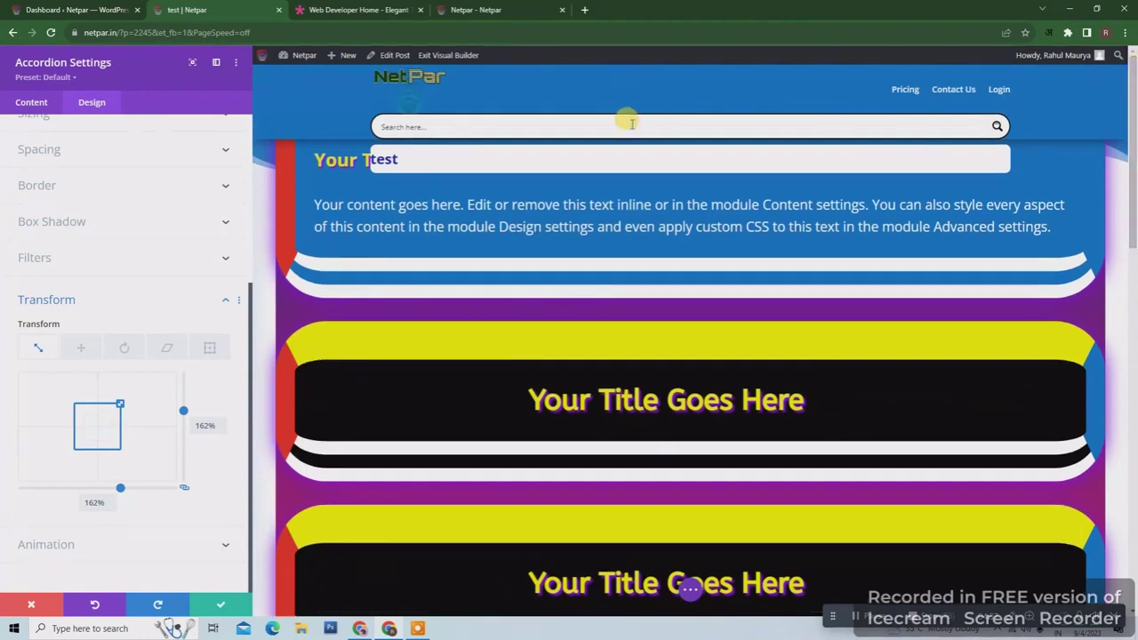
- Set the accordion's linked top and bottom margins to 157px and check its clearance from the header and footer
{"action": "scroll", "coordinate": [136, 238], "scroll_direction": "up", "scroll_amount": 3}
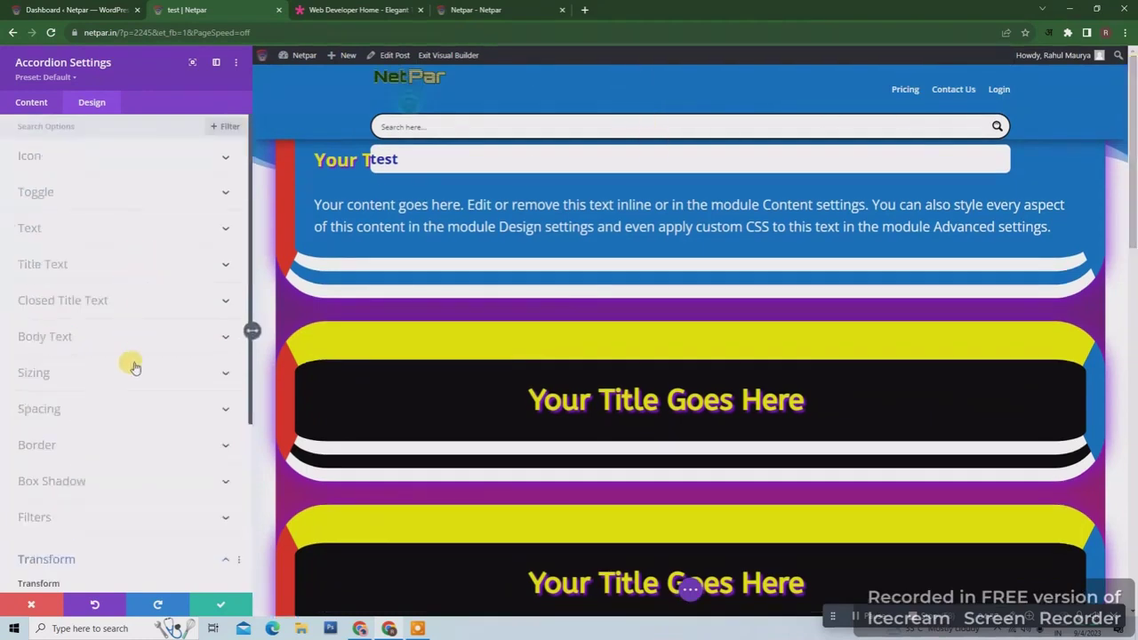
{"action": "left_click", "coordinate": [224, 413]}
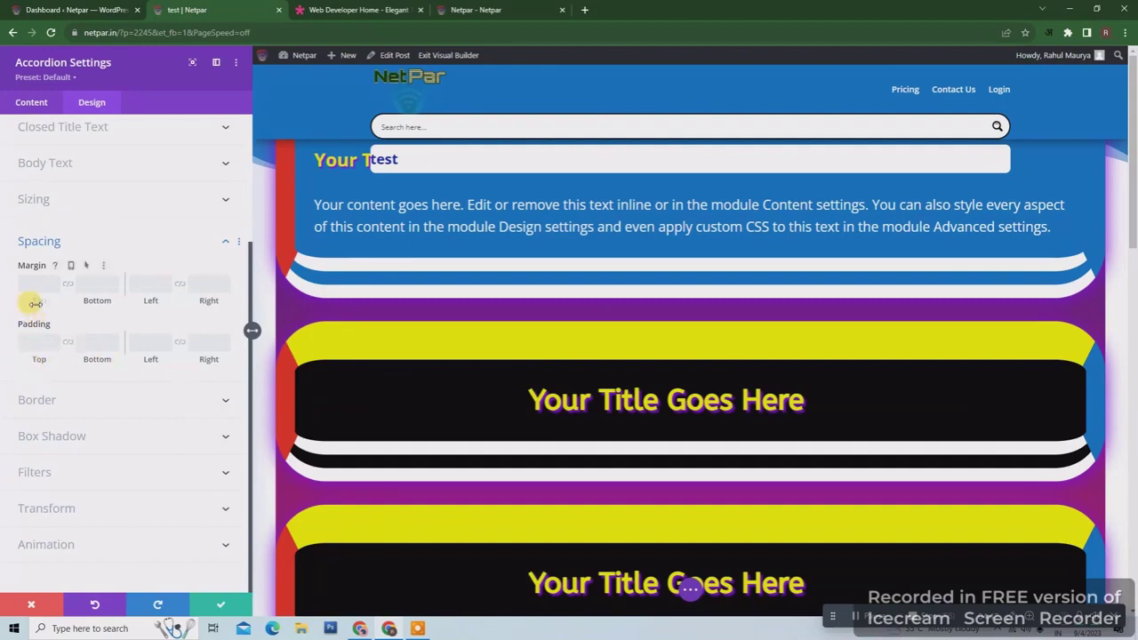
{"action": "left_click_drag", "start_coordinate": [36, 303], "coordinate": [360, 348]}
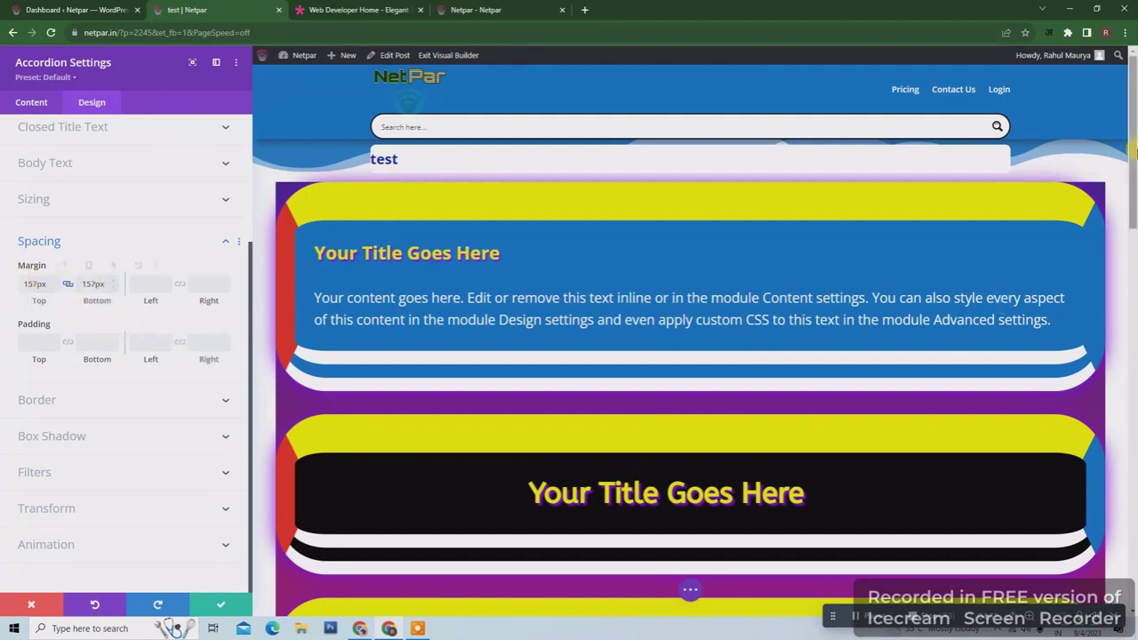
{"action": "left_click_drag", "start_coordinate": [1133, 151], "coordinate": [1134, 347]}
{"action": "scroll", "coordinate": [927, 358], "scroll_direction": "up", "scroll_amount": 1}
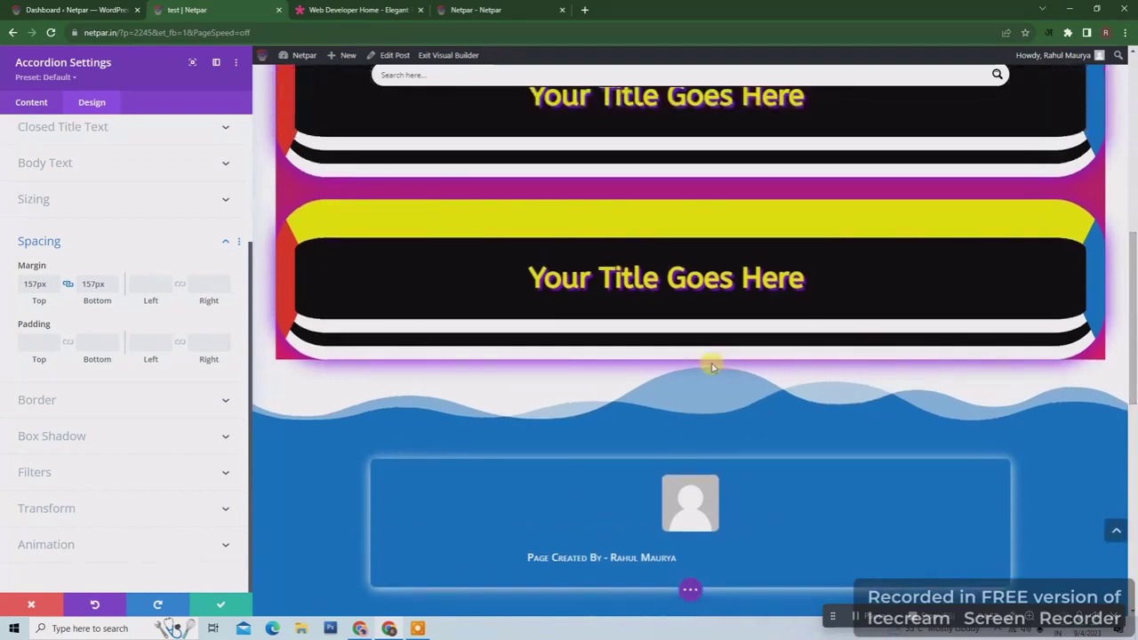
{"action": "scroll", "coordinate": [684, 379], "scroll_direction": "up", "scroll_amount": 6}
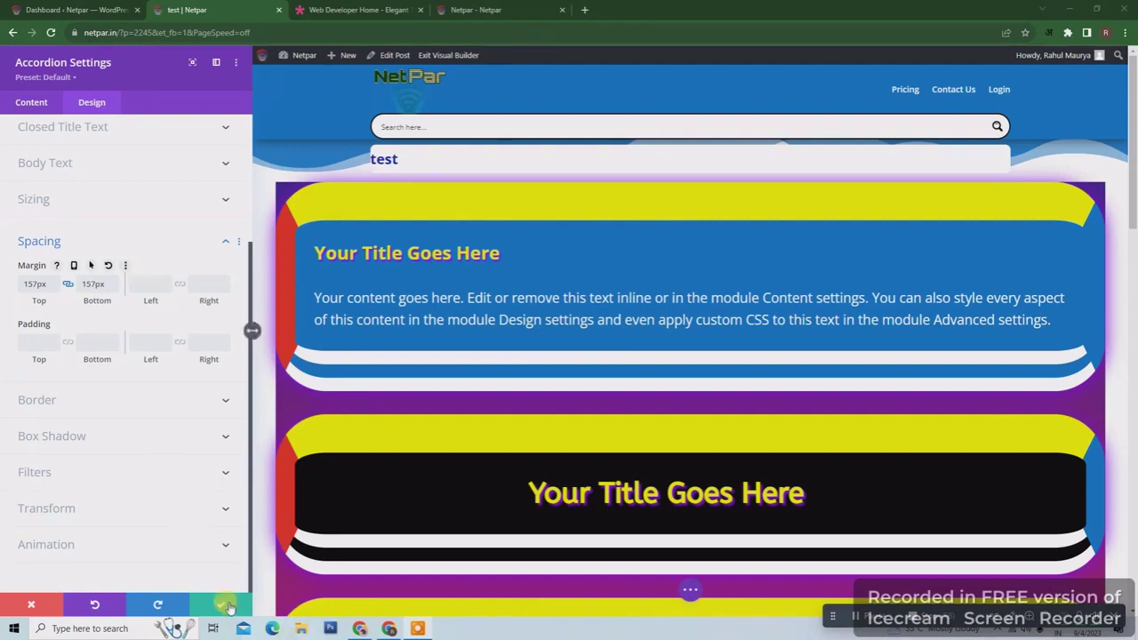
- Enable responsive margins for the accordion in phone view and set its linked top and bottom margins to 232px
{"action": "left_click", "coordinate": [691, 591]}
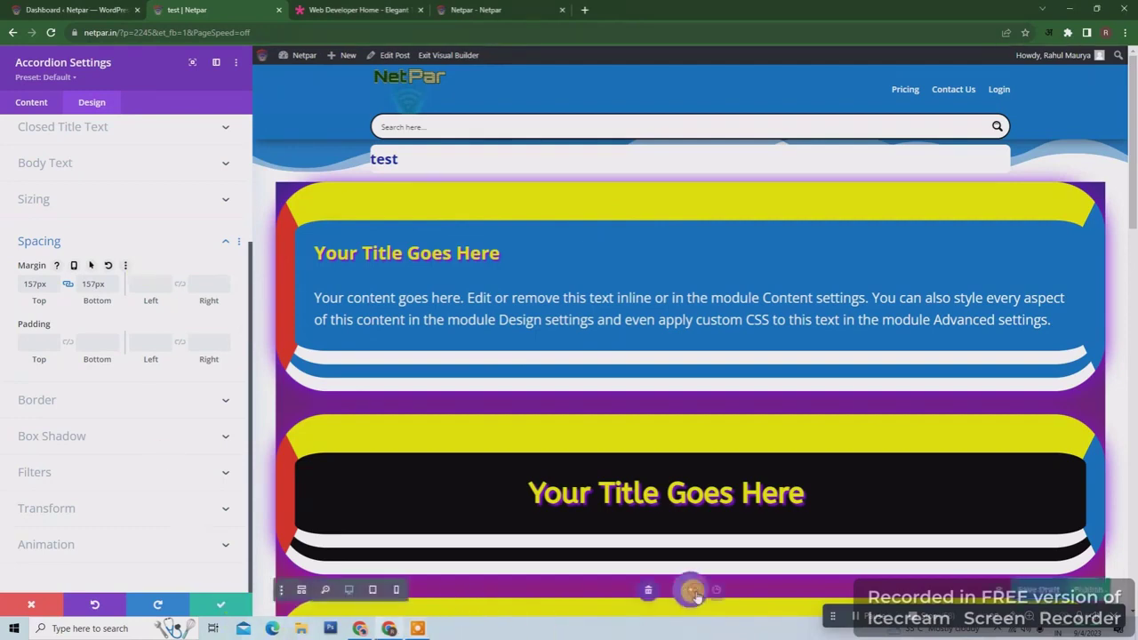
{"action": "left_click", "coordinate": [395, 590]}
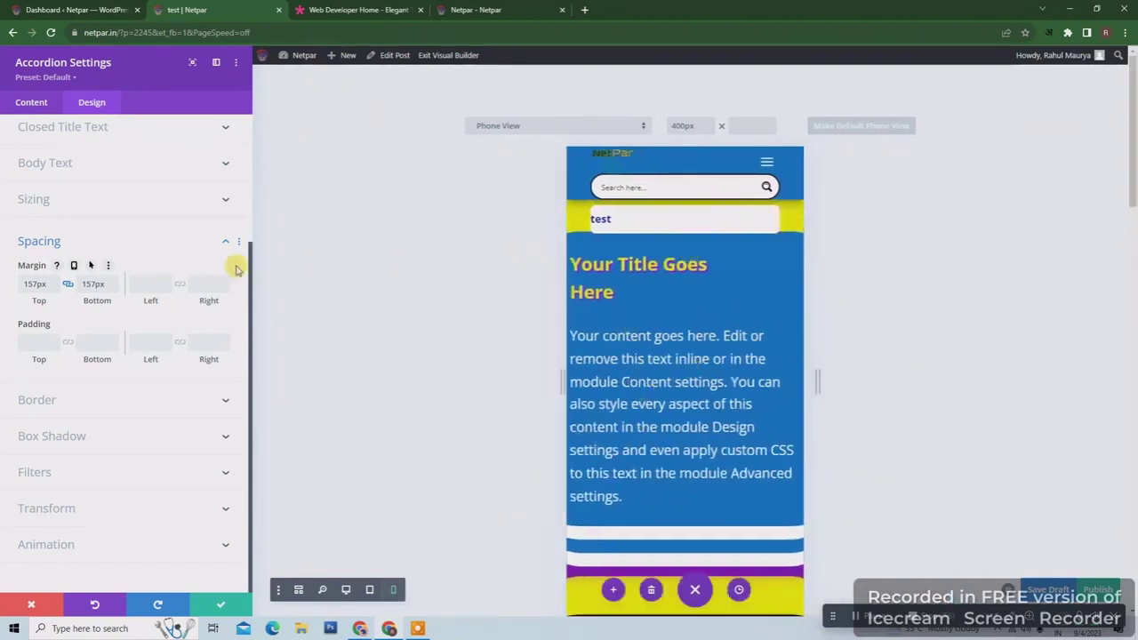
{"action": "left_click", "coordinate": [74, 267]}
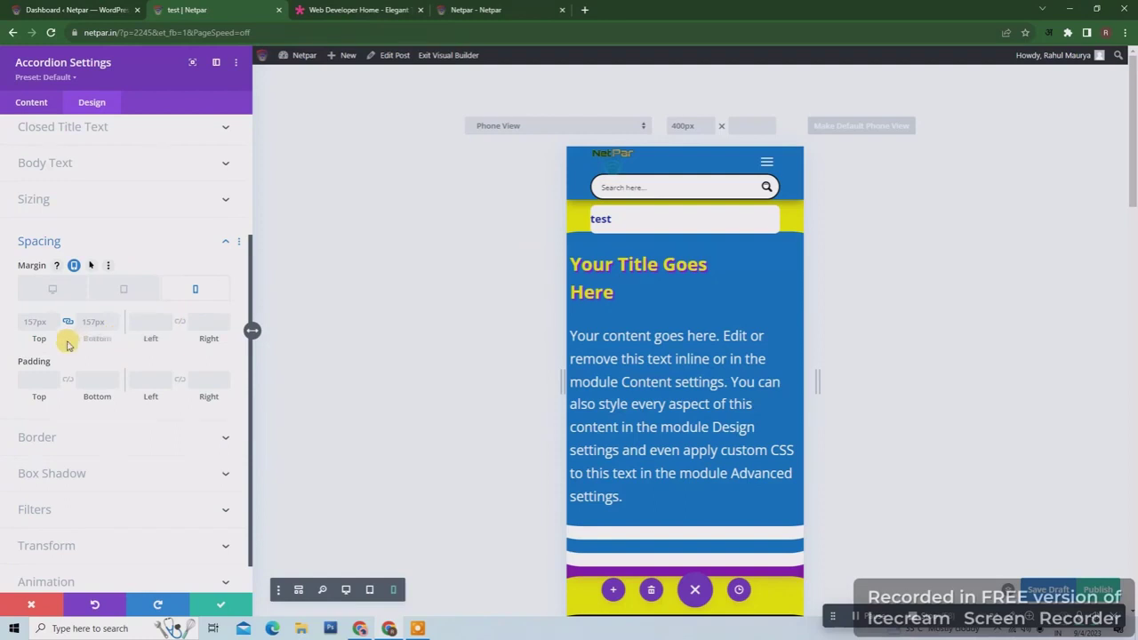
{"action": "left_click_drag", "start_coordinate": [46, 340], "coordinate": [646, 359]}
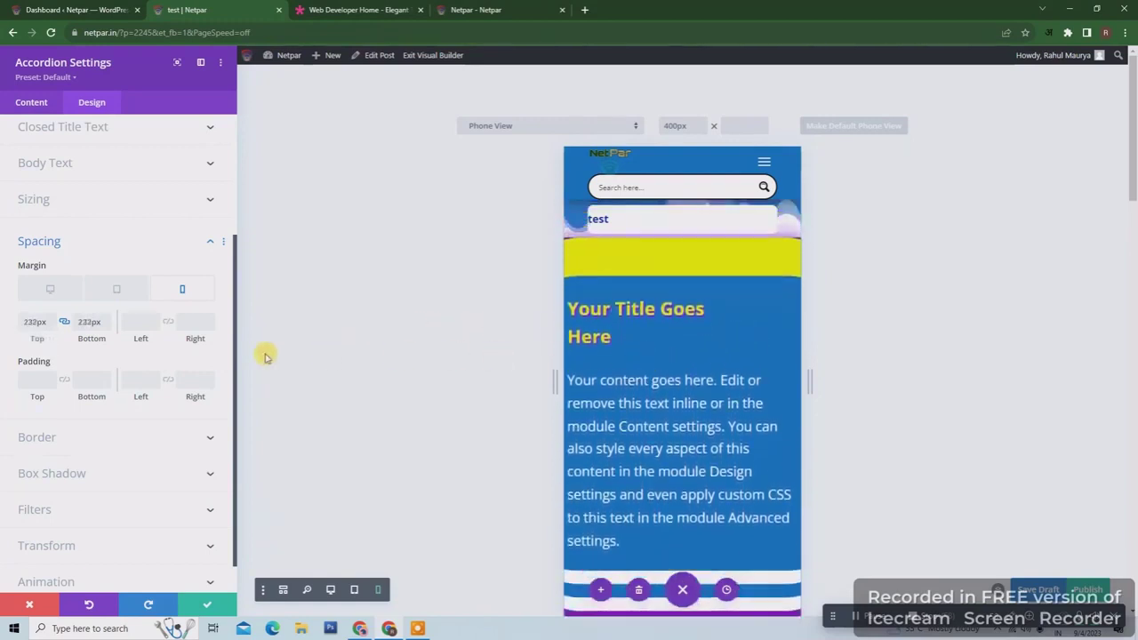
- Link the accordion's phone left and right margins at 38px and raise its top and bottom margins to 337px
{"action": "mouse_move", "coordinate": [141, 340]}
{"action": "left_mouse_down"}
{"action": "mouse_move", "coordinate": [201, 333]}
{"action": "mouse_move", "coordinate": [144, 335]}
{"action": "mouse_move", "coordinate": [169, 341]}
{"action": "mouse_move", "coordinate": [152, 338]}
{"action": "mouse_move", "coordinate": [168, 340]}
{"action": "mouse_move", "coordinate": [152, 324]}
{"action": "left_mouse_up"}
{"action": "left_click", "coordinate": [167, 327]}
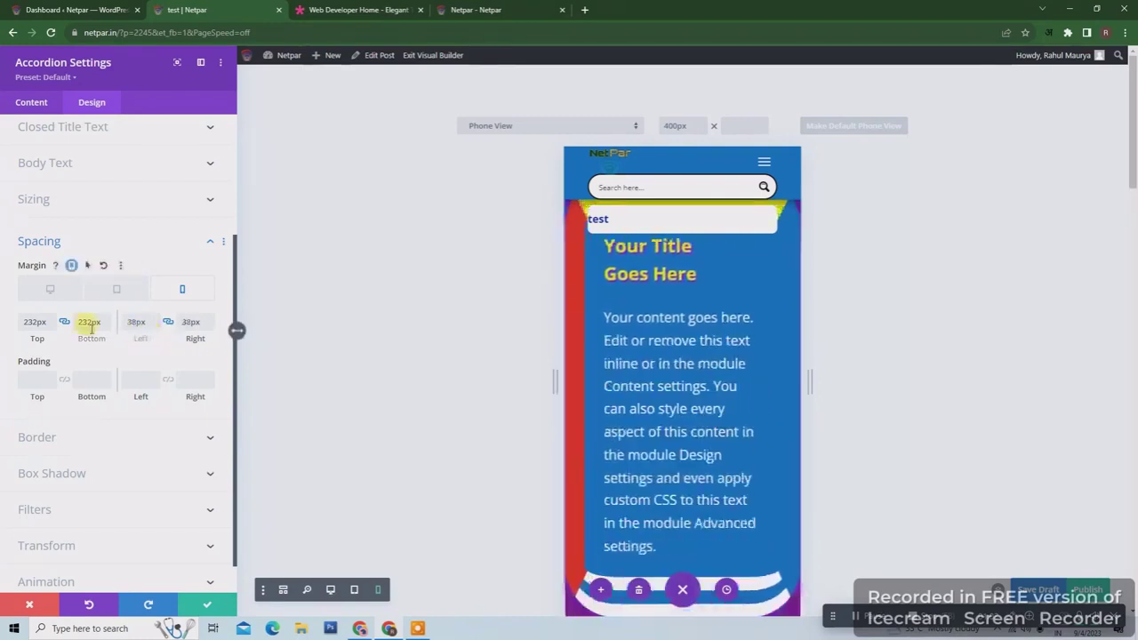
{"action": "left_click_drag", "start_coordinate": [38, 341], "coordinate": [272, 345]}
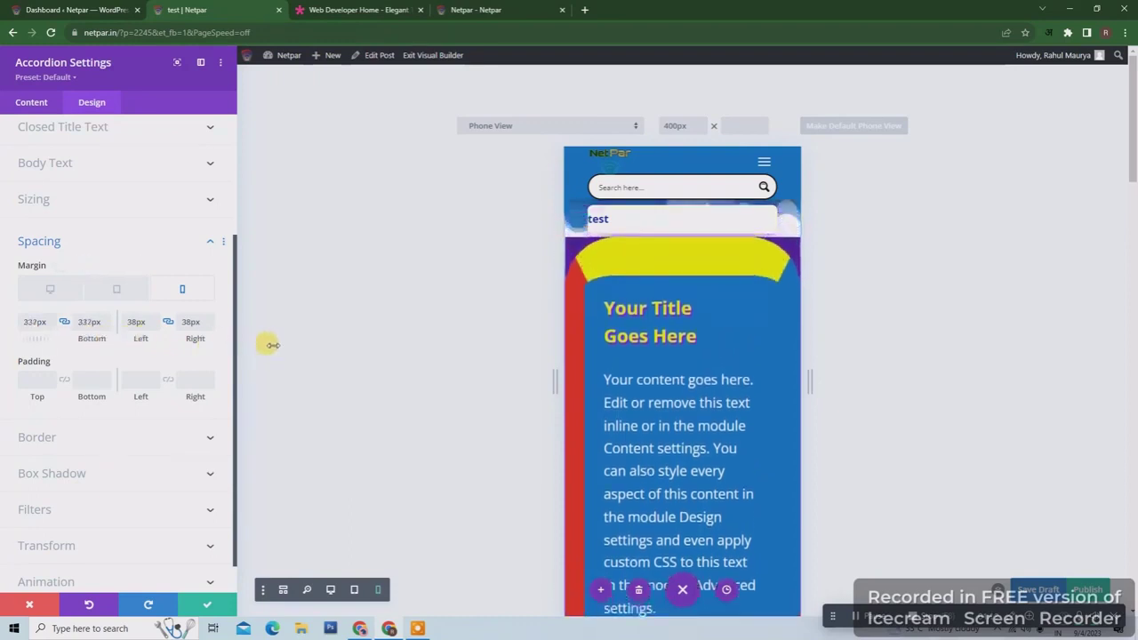
{"action": "left_click_drag", "start_coordinate": [1134, 135], "coordinate": [1134, 365]}
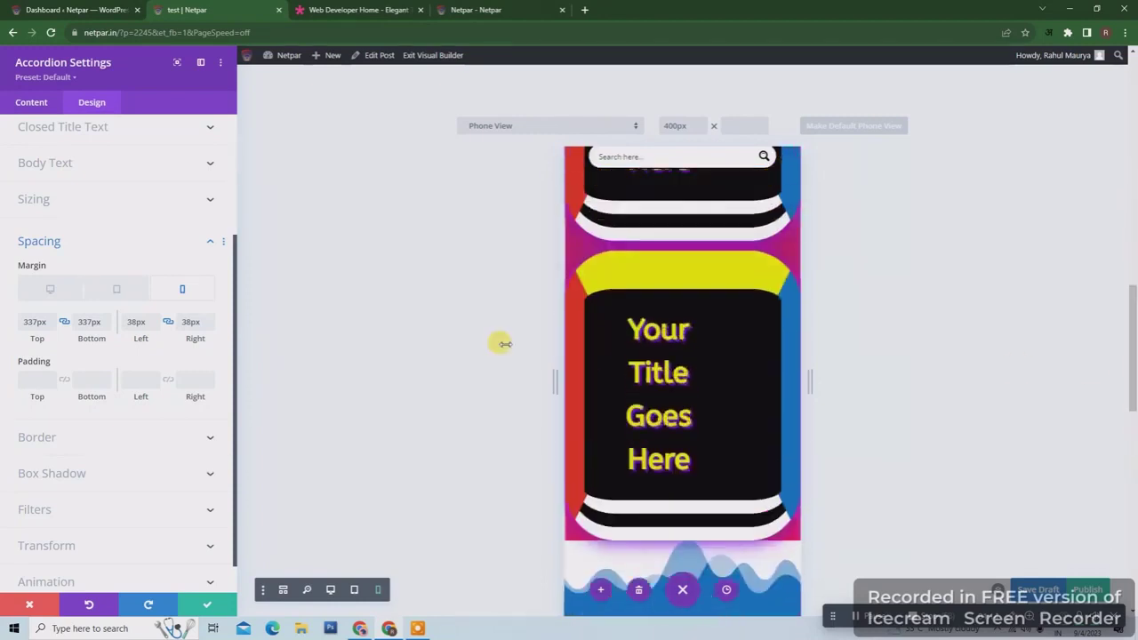
- Set the accordion's tablet margins to 166px at the top and bottom and 93px on the left
{"action": "left_click", "coordinate": [111, 296]}
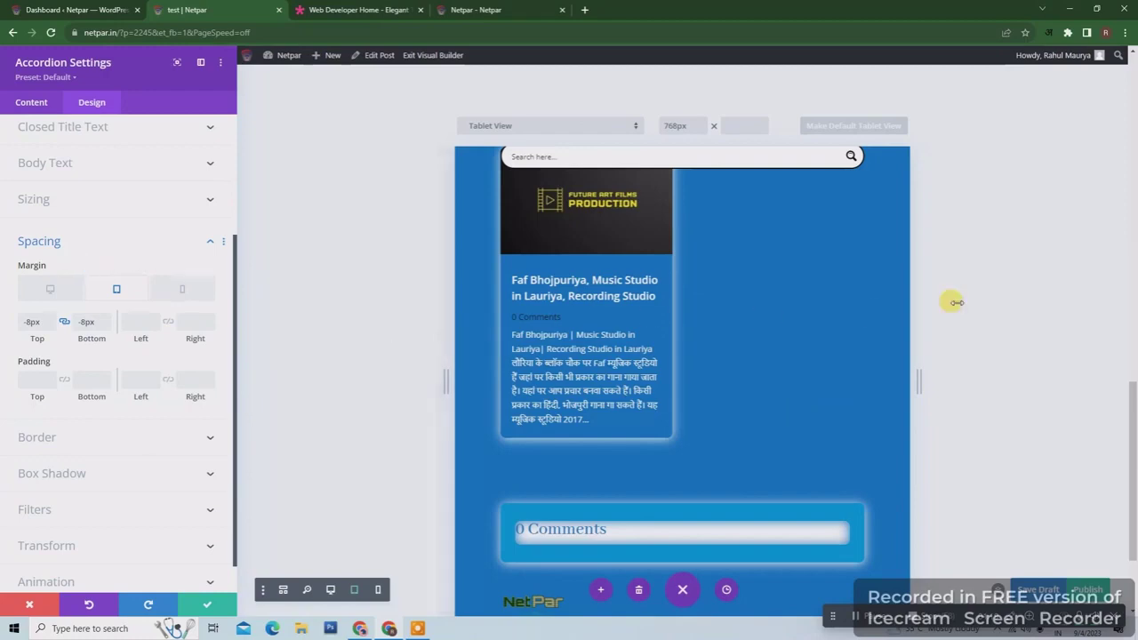
{"action": "left_click_drag", "start_coordinate": [1134, 388], "coordinate": [1134, 68]}
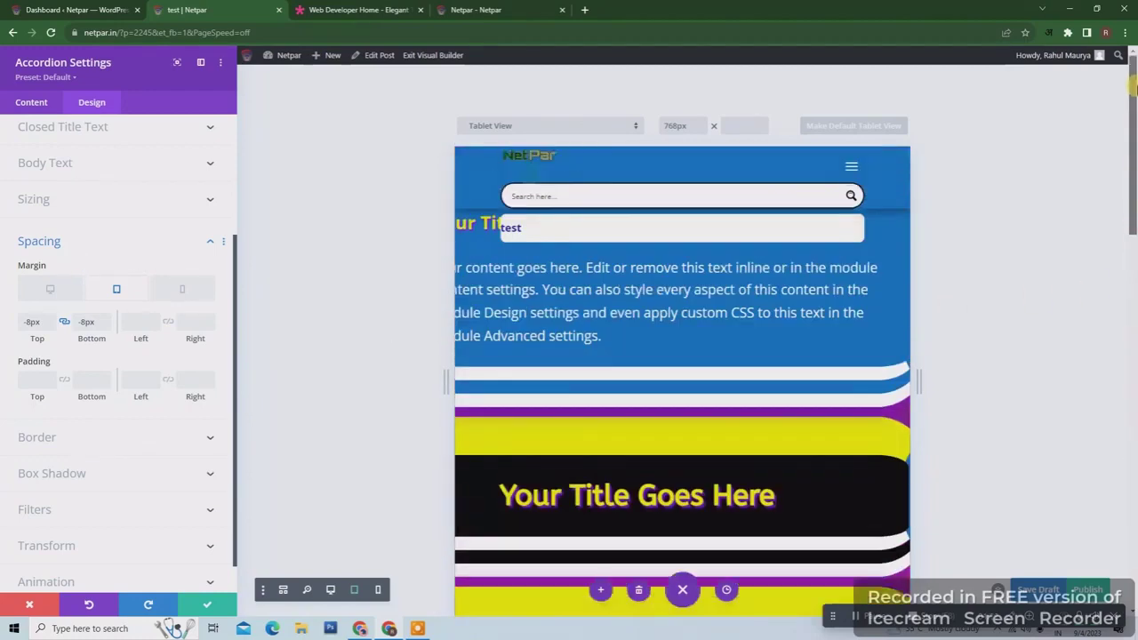
{"action": "left_click_drag", "start_coordinate": [37, 339], "coordinate": [452, 382]}
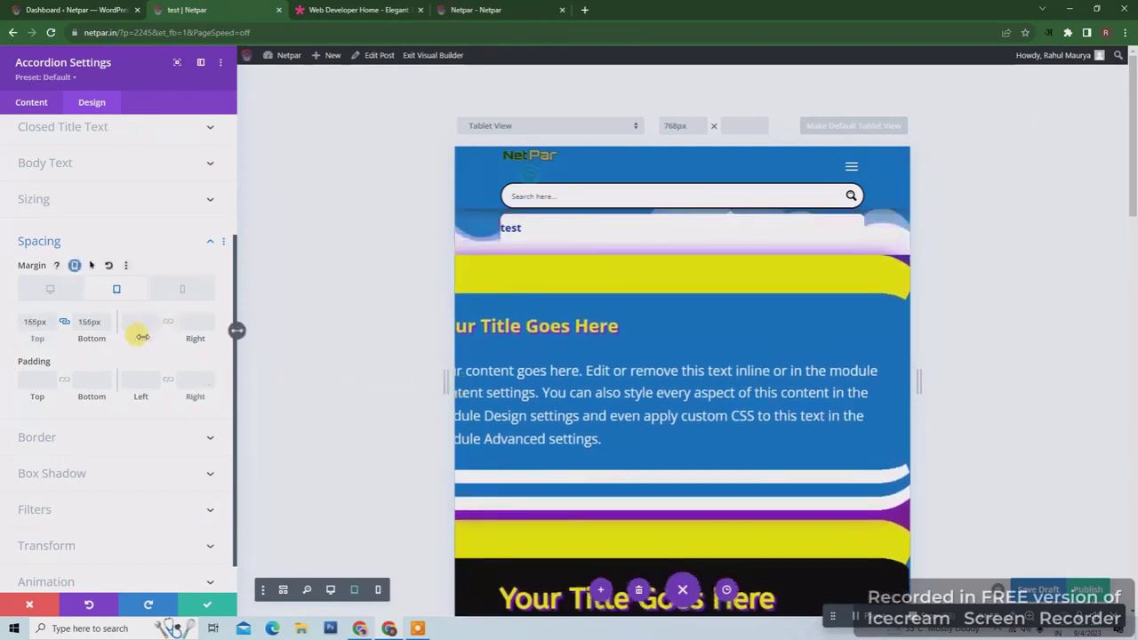
{"action": "left_click_drag", "start_coordinate": [140, 338], "coordinate": [368, 379]}
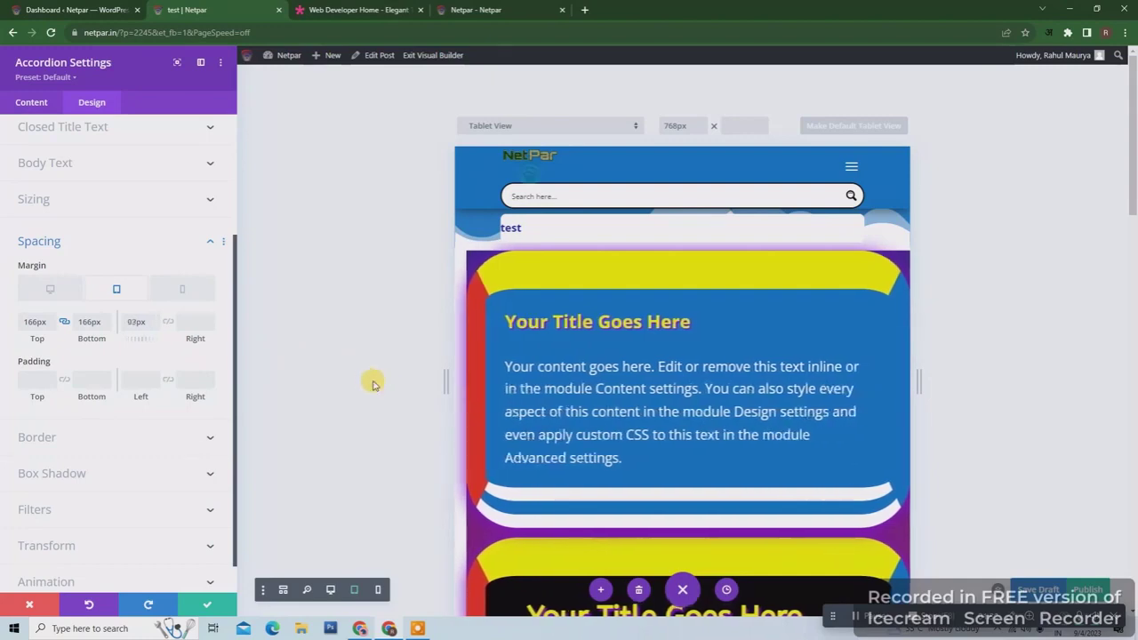
- Compare the accordion's margins in the phone, tablet and desktop previews and save the module settings
{"action": "left_click", "coordinate": [200, 293]}
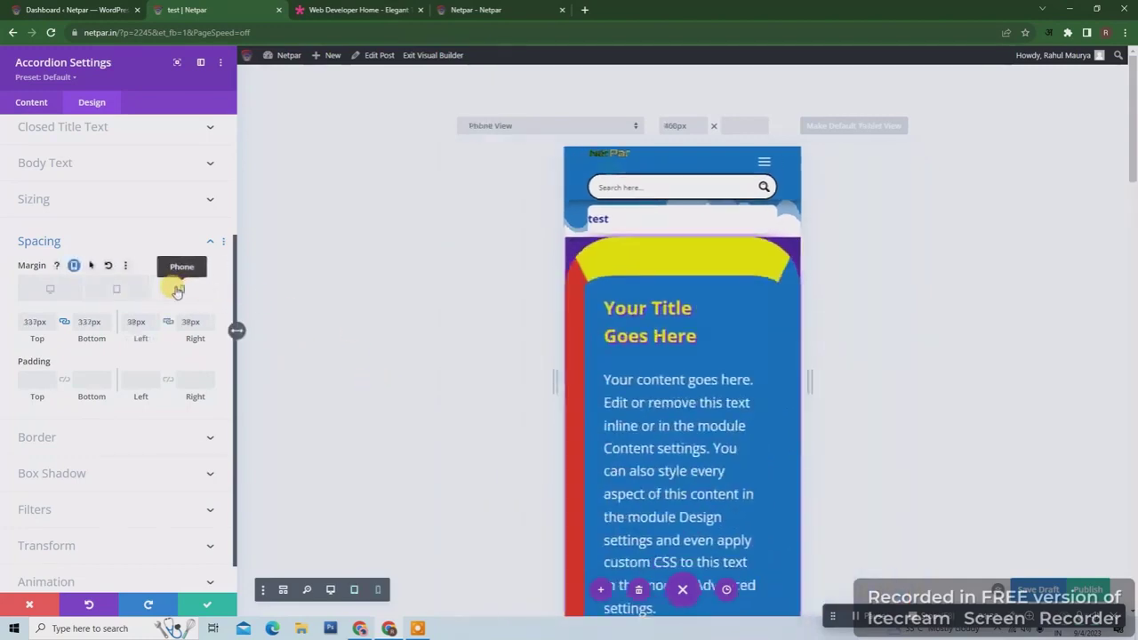
{"action": "left_click", "coordinate": [42, 292]}
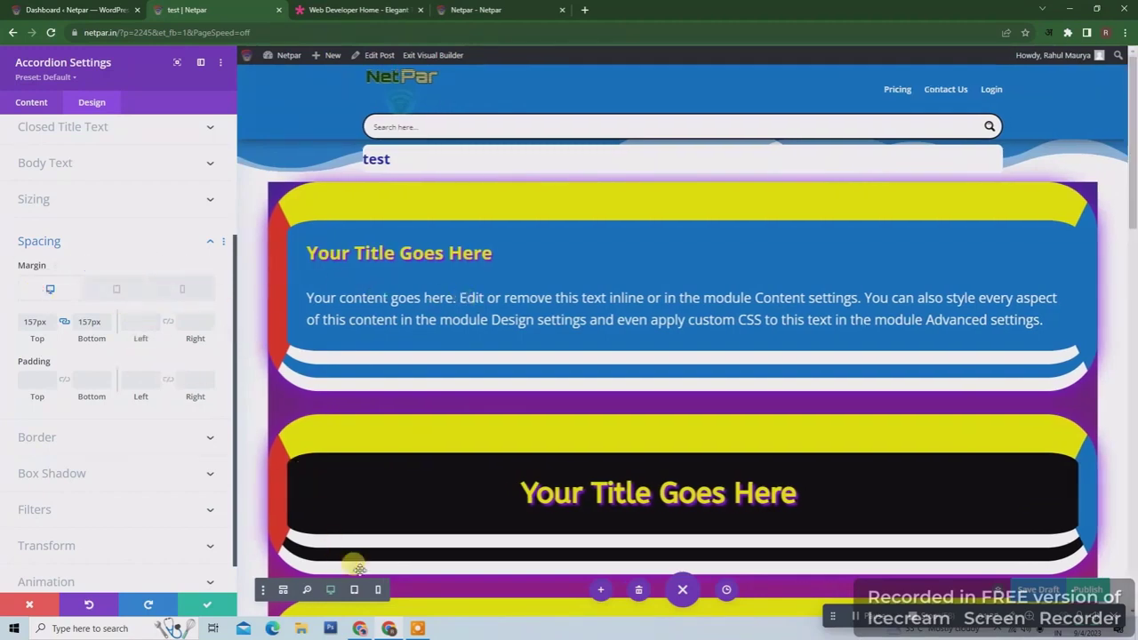
{"action": "left_click", "coordinate": [378, 590]}
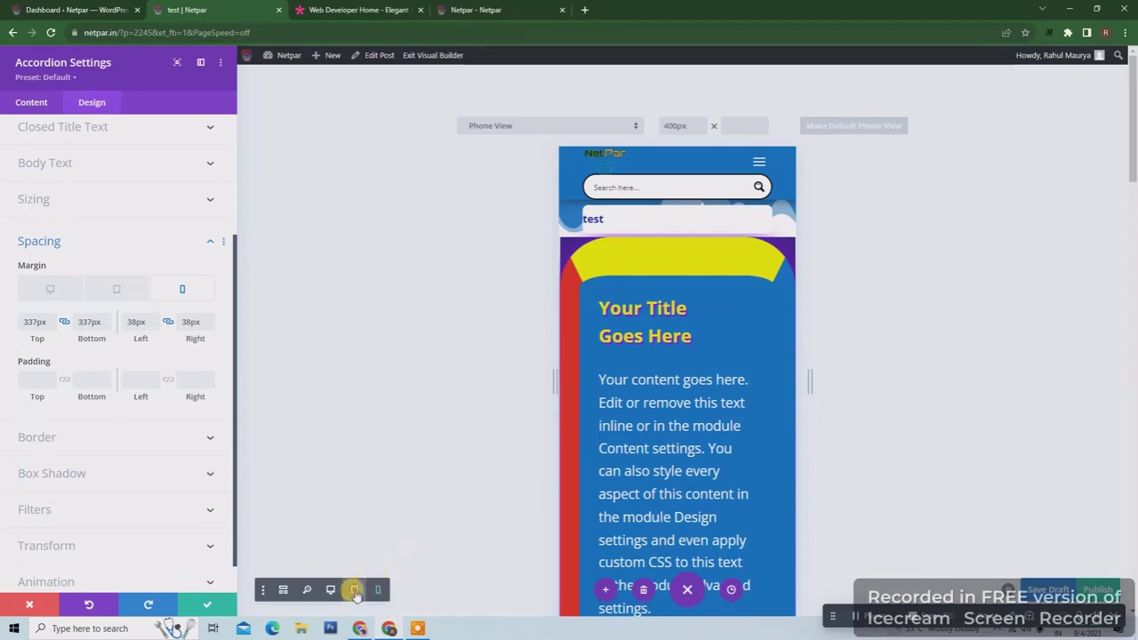
{"action": "left_click", "coordinate": [354, 589]}
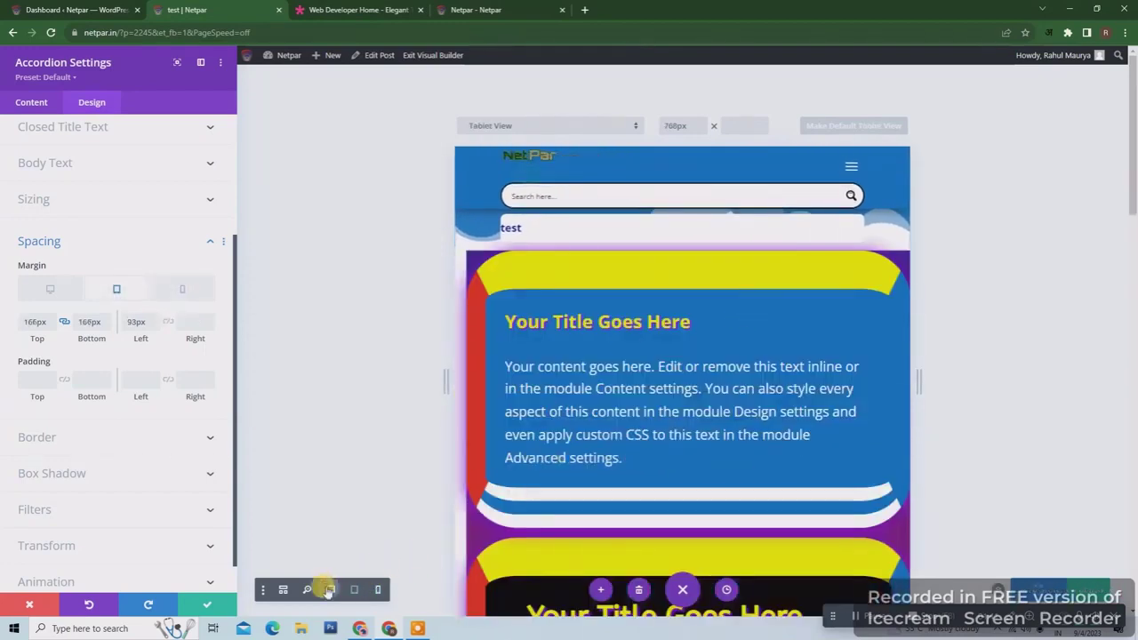
{"action": "left_click", "coordinate": [329, 589]}
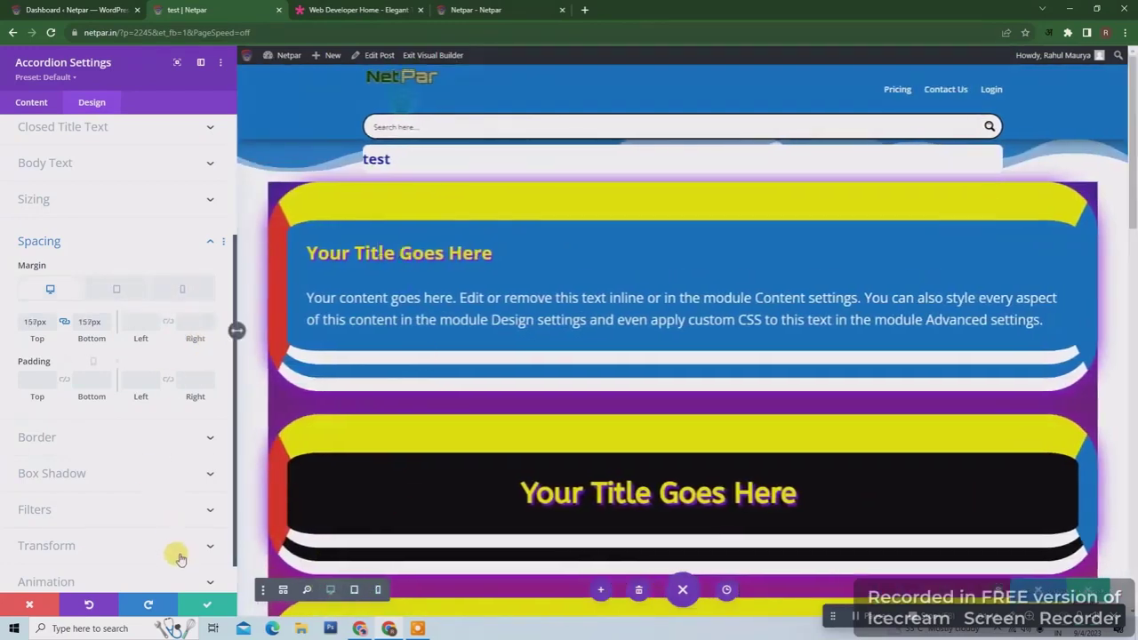
{"action": "scroll", "coordinate": [160, 427], "scroll_direction": "down", "scroll_amount": 1}
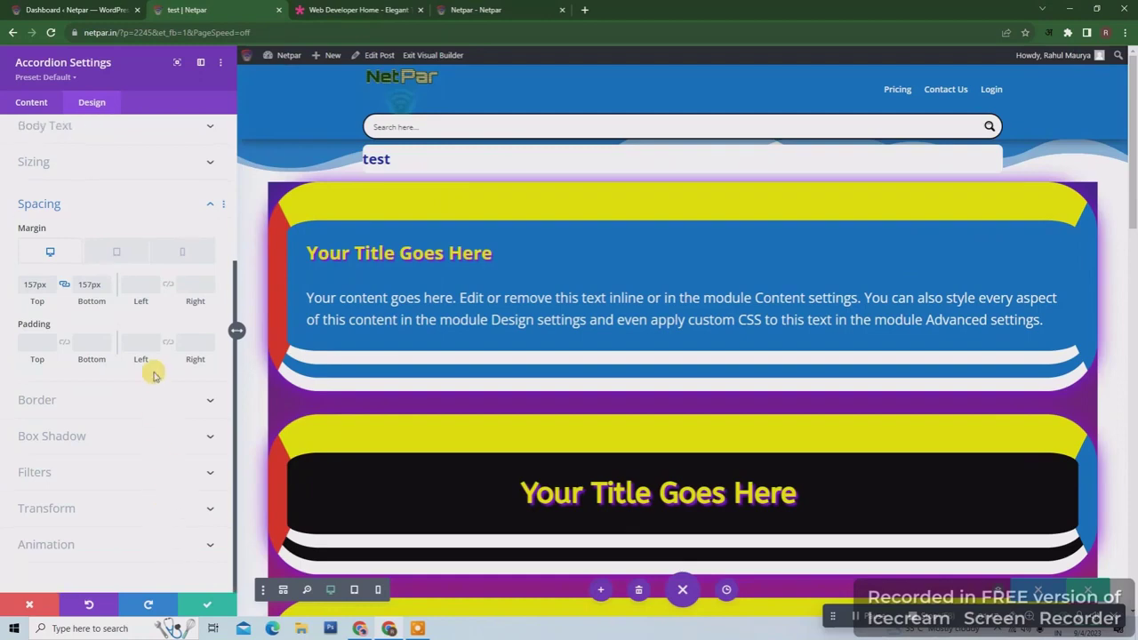
{"action": "left_click", "coordinate": [210, 608]}
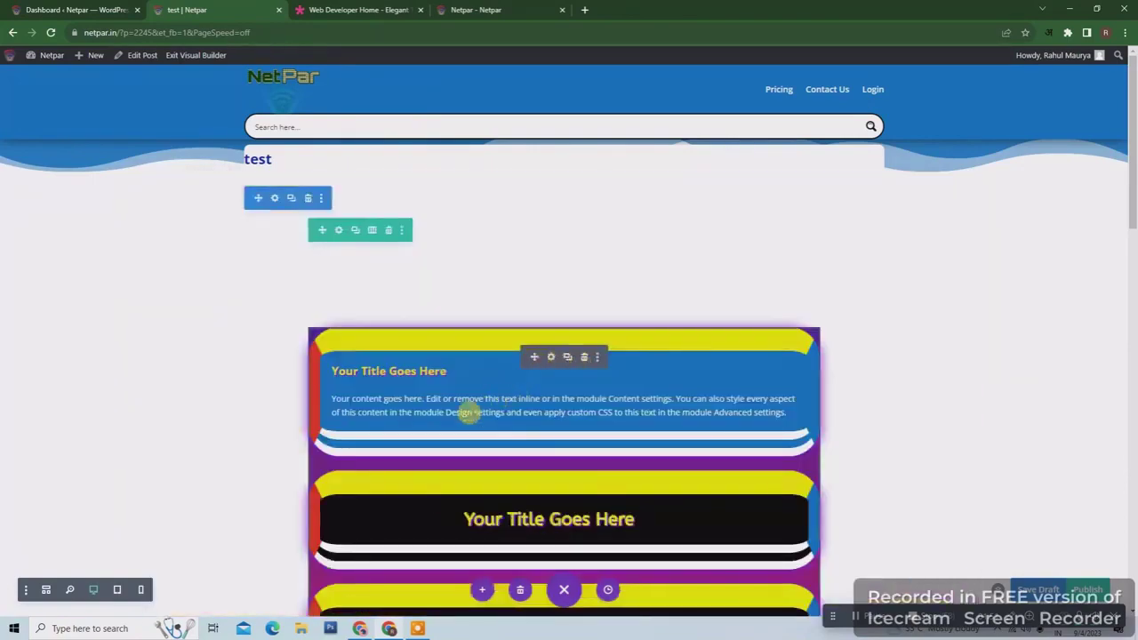
- Reopen the accordion's design settings, review its Transform scale and close the settings
{"action": "left_click", "coordinate": [550, 357]}
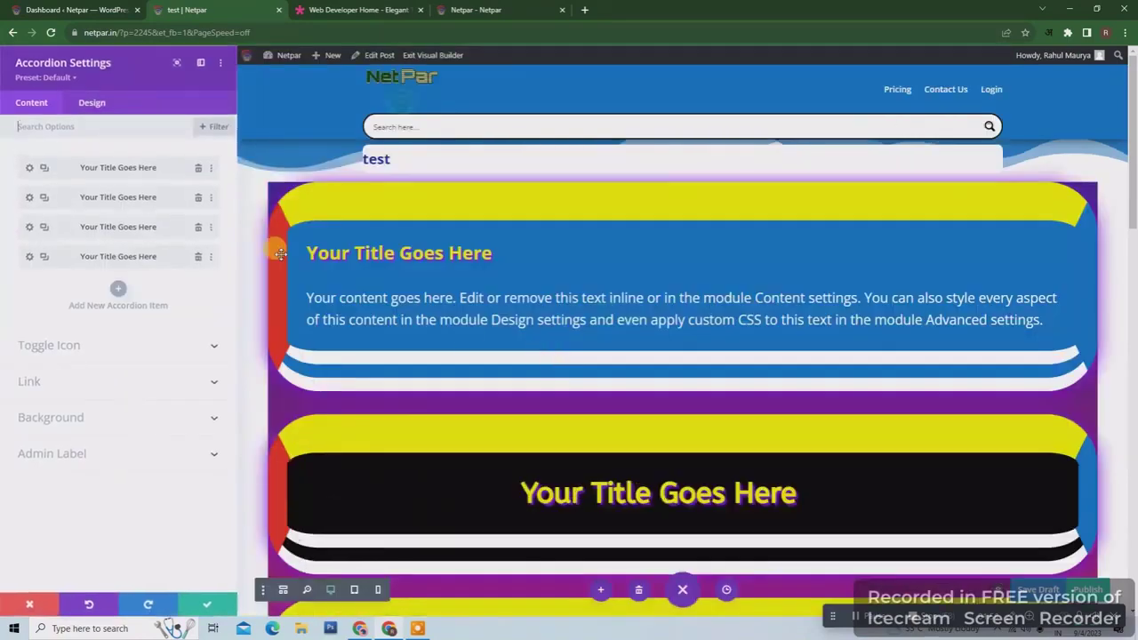
{"action": "left_click", "coordinate": [91, 103]}
{"action": "scroll", "coordinate": [178, 440], "scroll_direction": "down", "scroll_amount": 1}
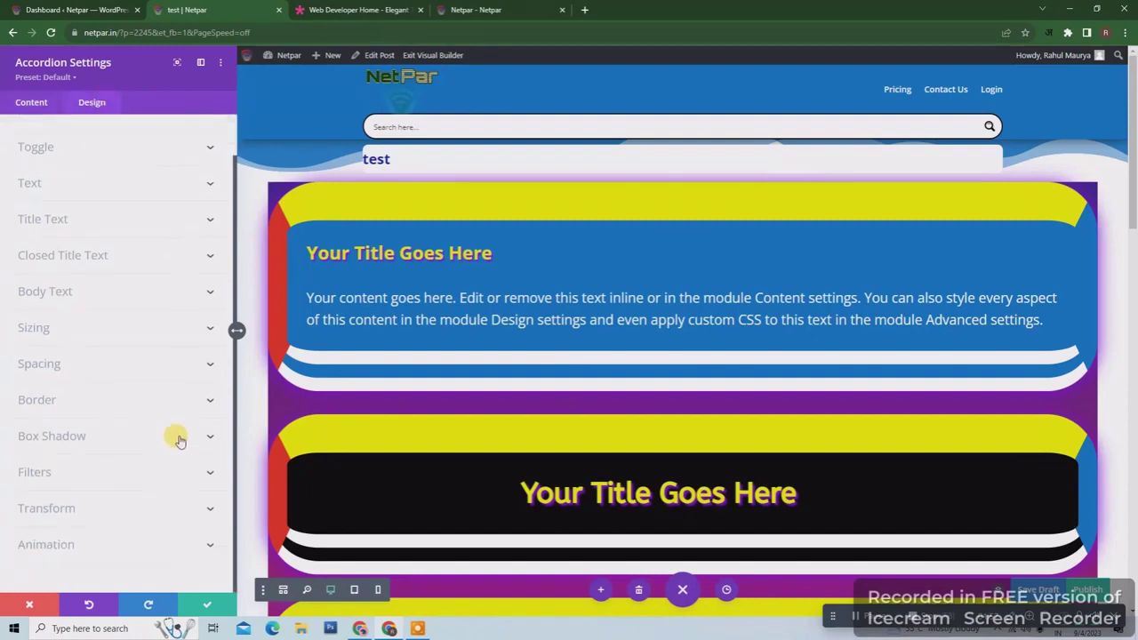
{"action": "left_click", "coordinate": [136, 510]}
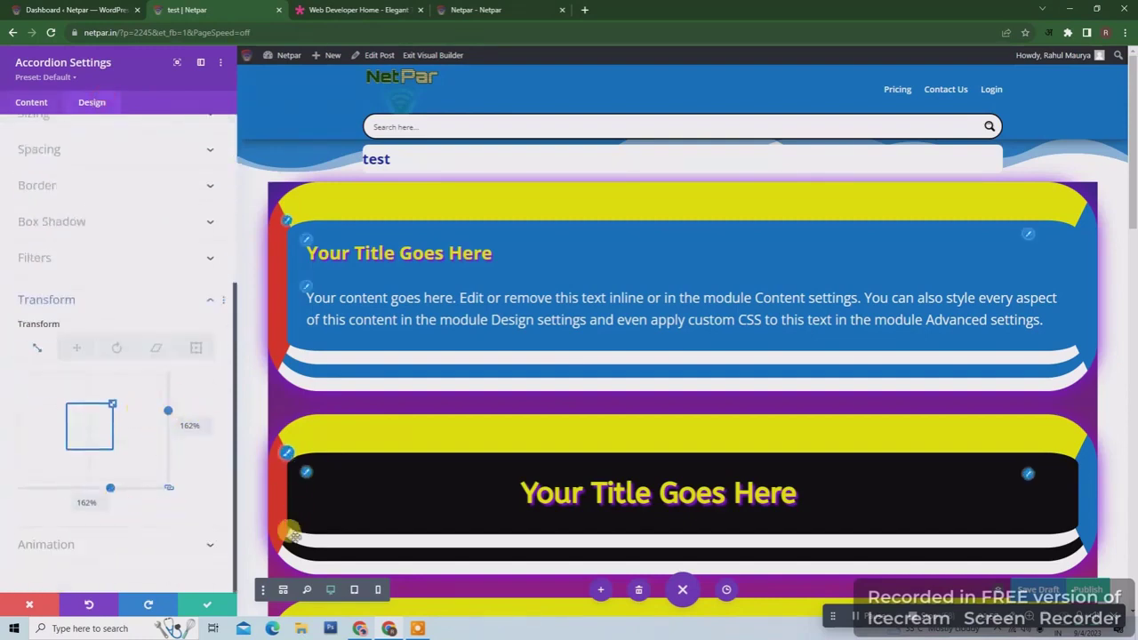
{"action": "left_click", "coordinate": [207, 604]}
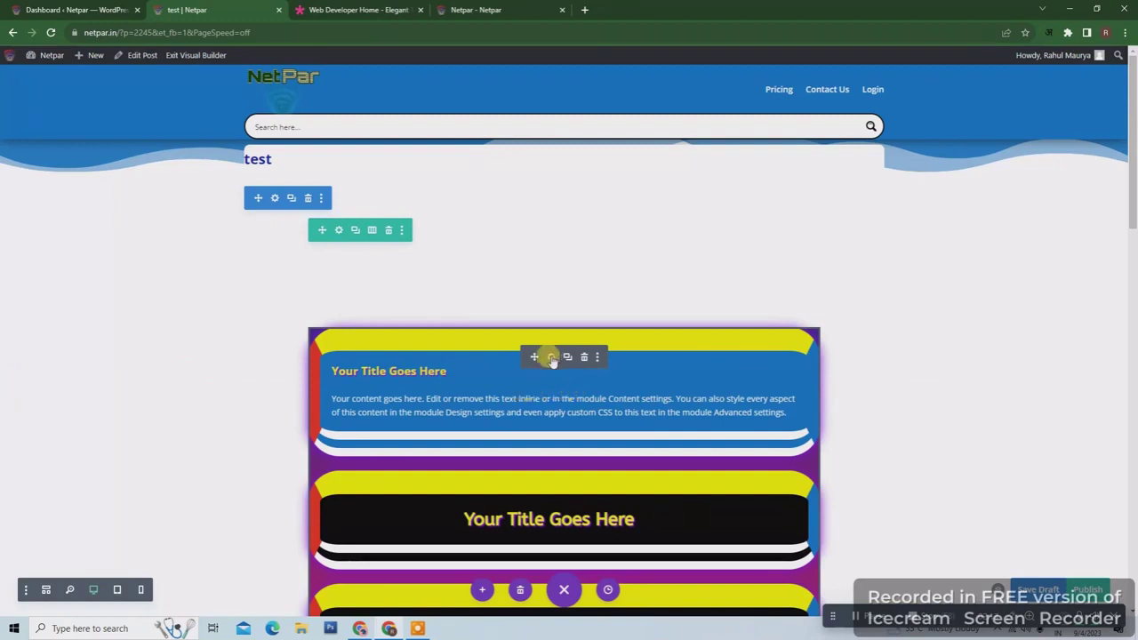
- Reset the accordion's Transform scale to the default 100% in both directions
{"action": "left_click", "coordinate": [551, 357]}
{"action": "left_click", "coordinate": [92, 102]}
{"action": "scroll", "coordinate": [156, 296], "scroll_direction": "down", "scroll_amount": 1}
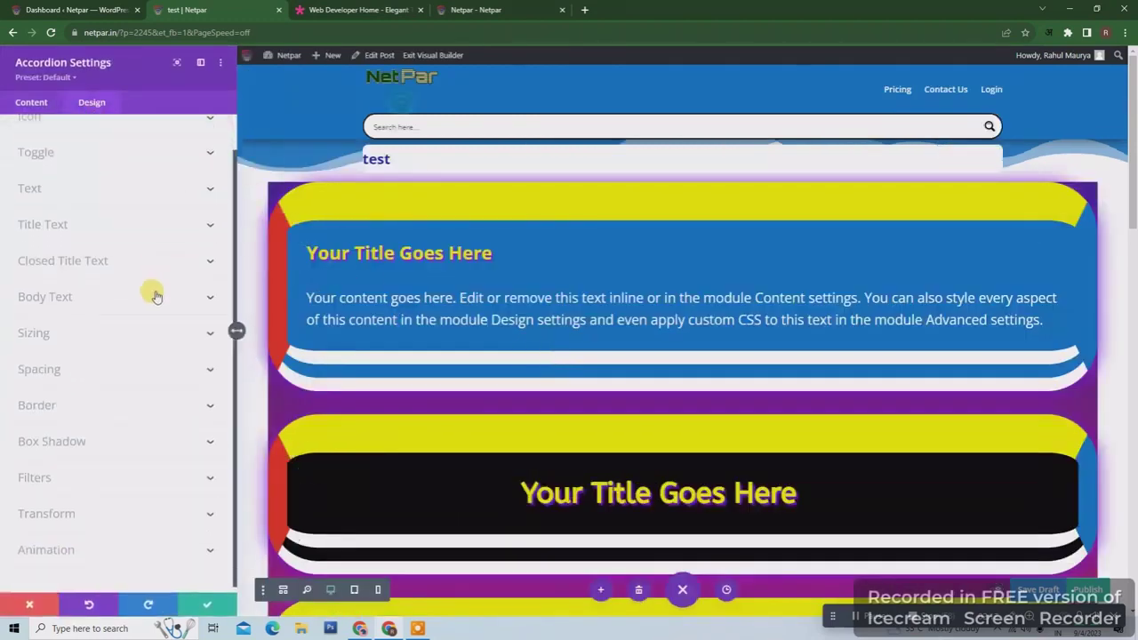
{"action": "left_click", "coordinate": [151, 521]}
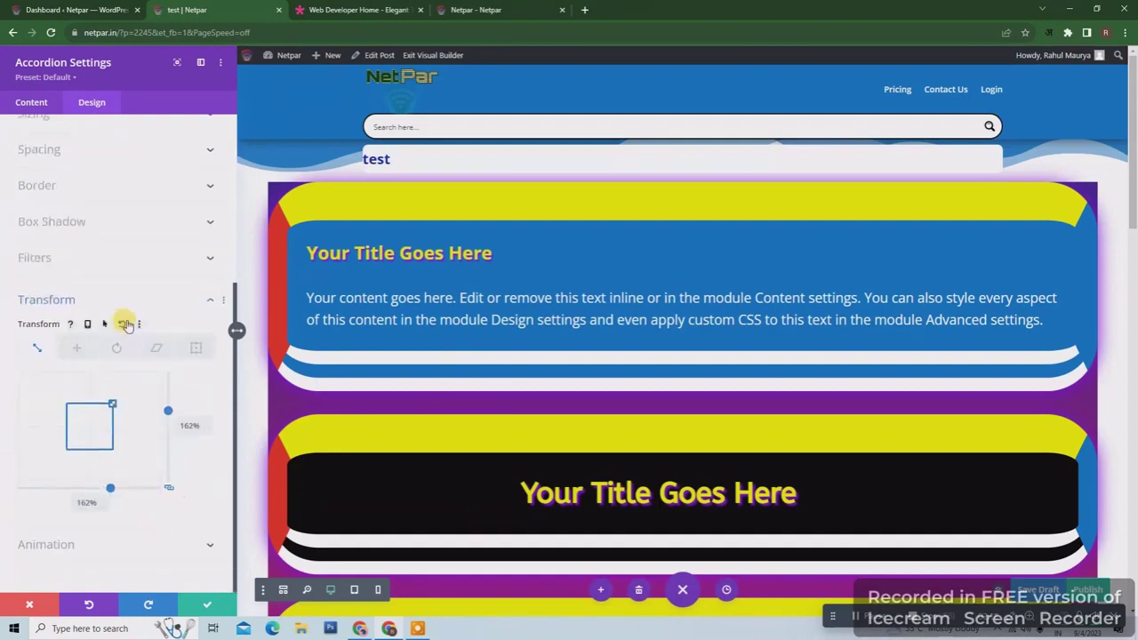
{"action": "left_click", "coordinate": [122, 322]}
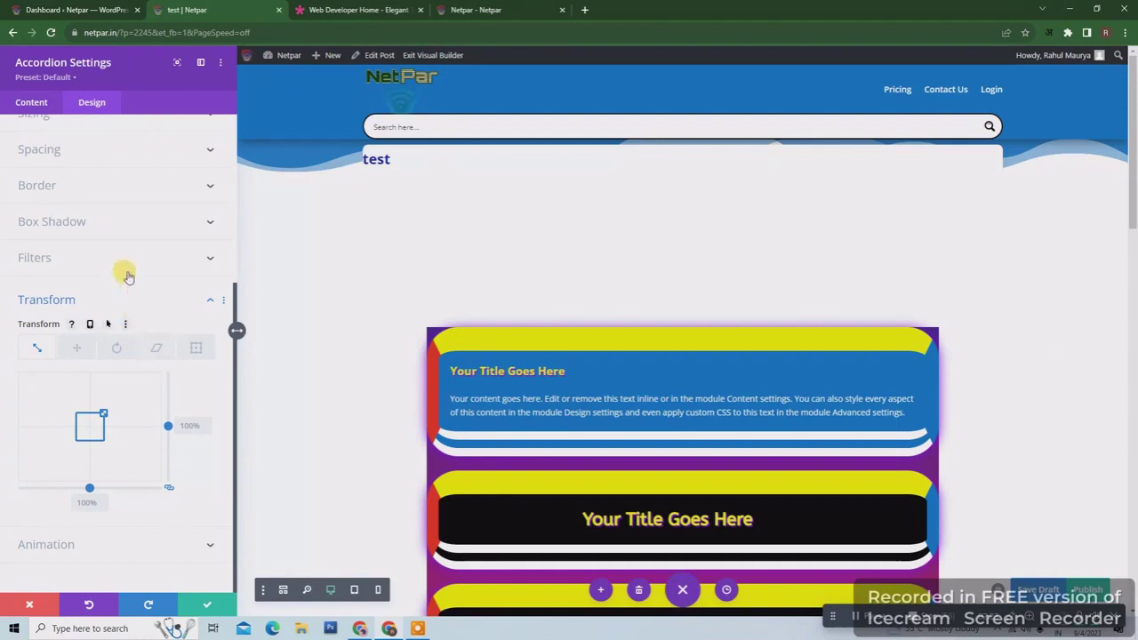
- Reset the accordion's margins, turn off their responsive variants and save the module settings
{"action": "scroll", "coordinate": [143, 209], "scroll_direction": "up", "scroll_amount": 3}
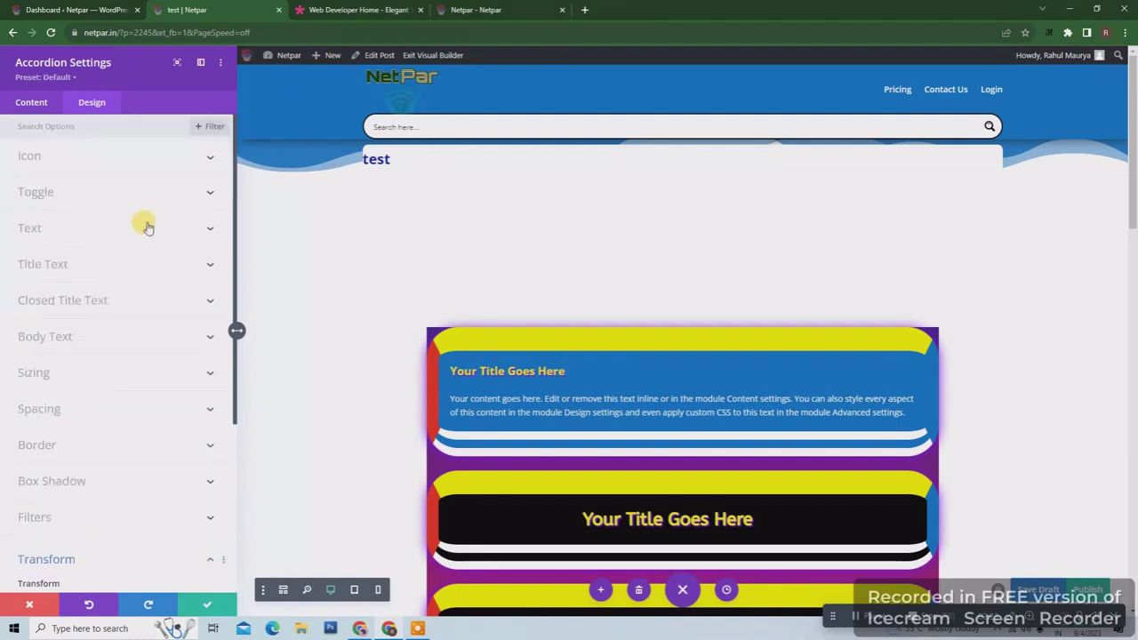
{"action": "left_click", "coordinate": [138, 408]}
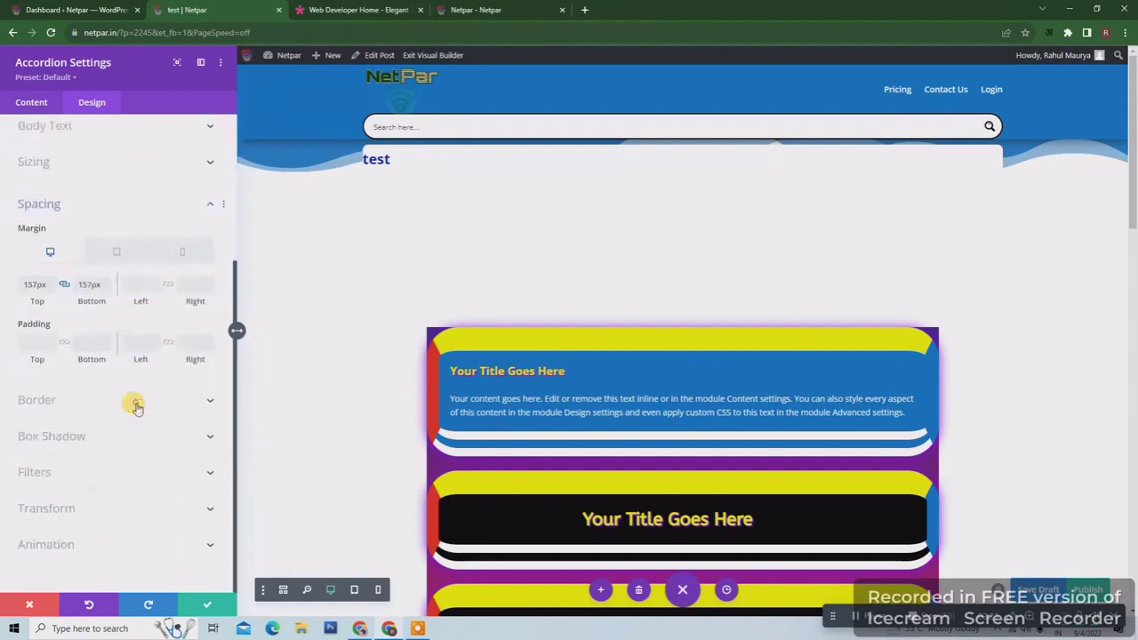
{"action": "left_click", "coordinate": [105, 228]}
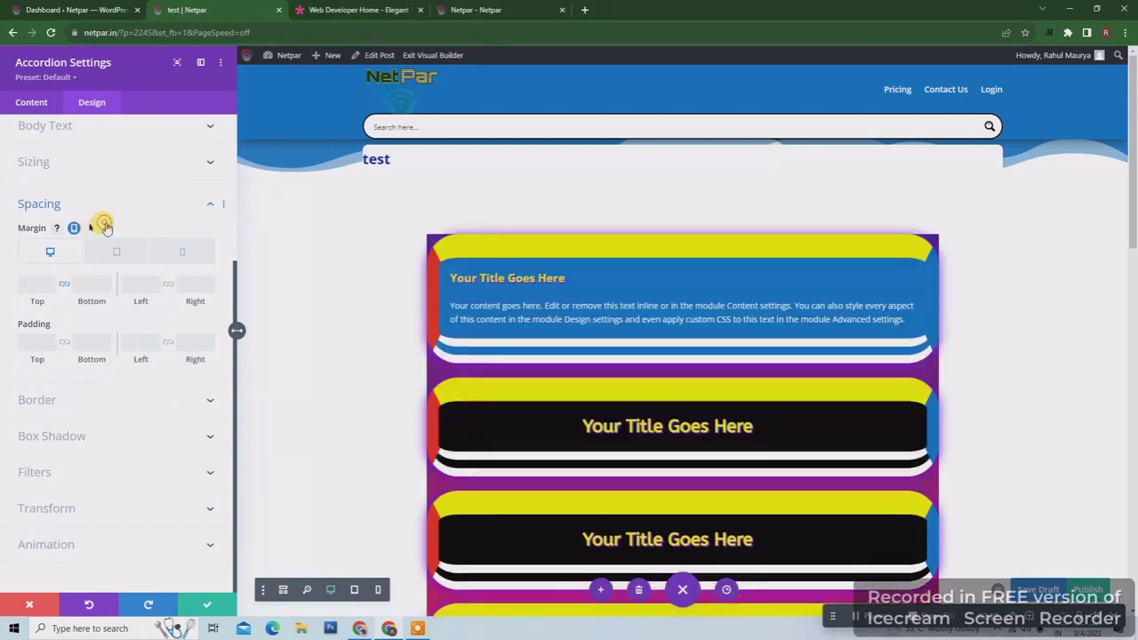
{"action": "left_click", "coordinate": [75, 229]}
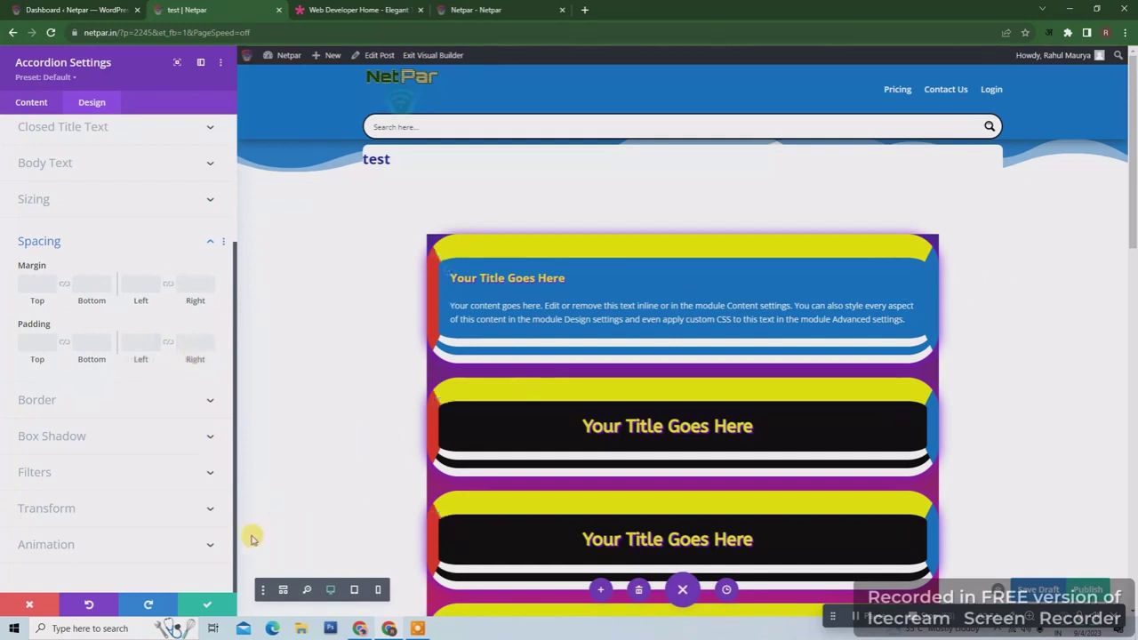
{"action": "left_click", "coordinate": [201, 608]}
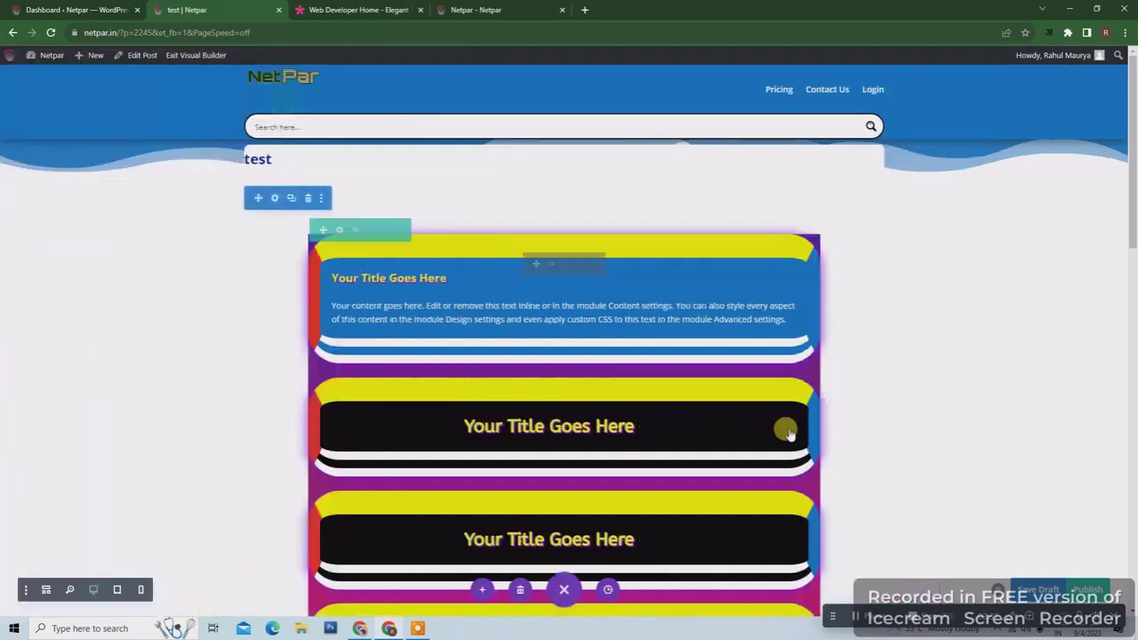
- Look over the accordion on the page and view the list of modules that can be inserted beneath it
{"action": "scroll", "coordinate": [578, 264], "scroll_direction": "down", "scroll_amount": 10}
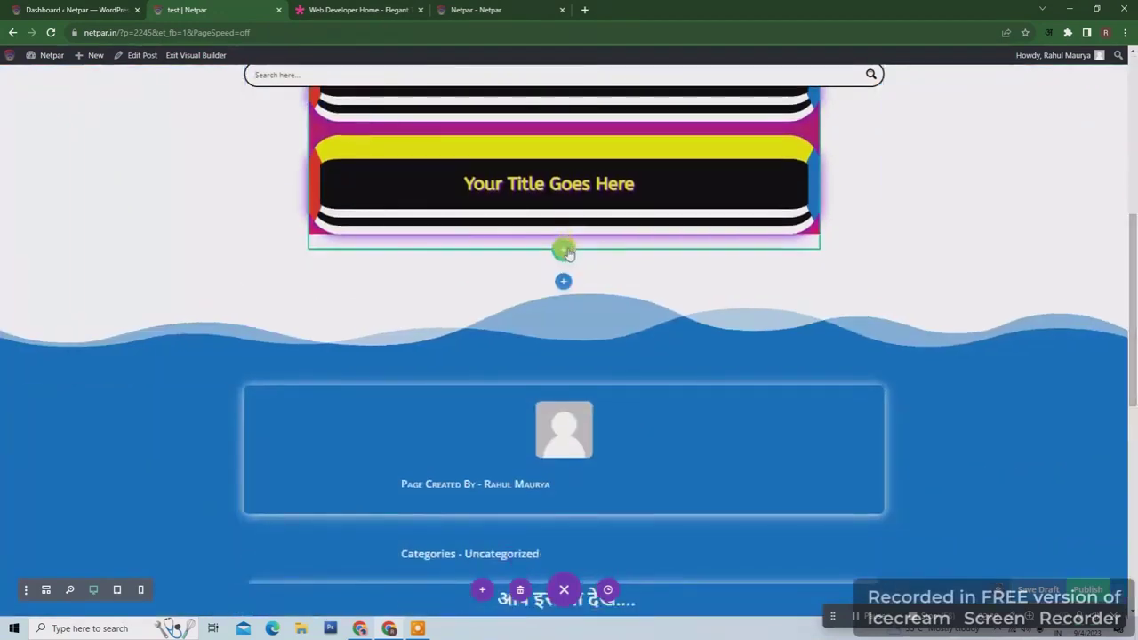
{"action": "left_click_drag", "start_coordinate": [1133, 295], "coordinate": [1133, 286]}
{"action": "scroll", "coordinate": [1134, 286], "scroll_direction": "up", "scroll_amount": 8}
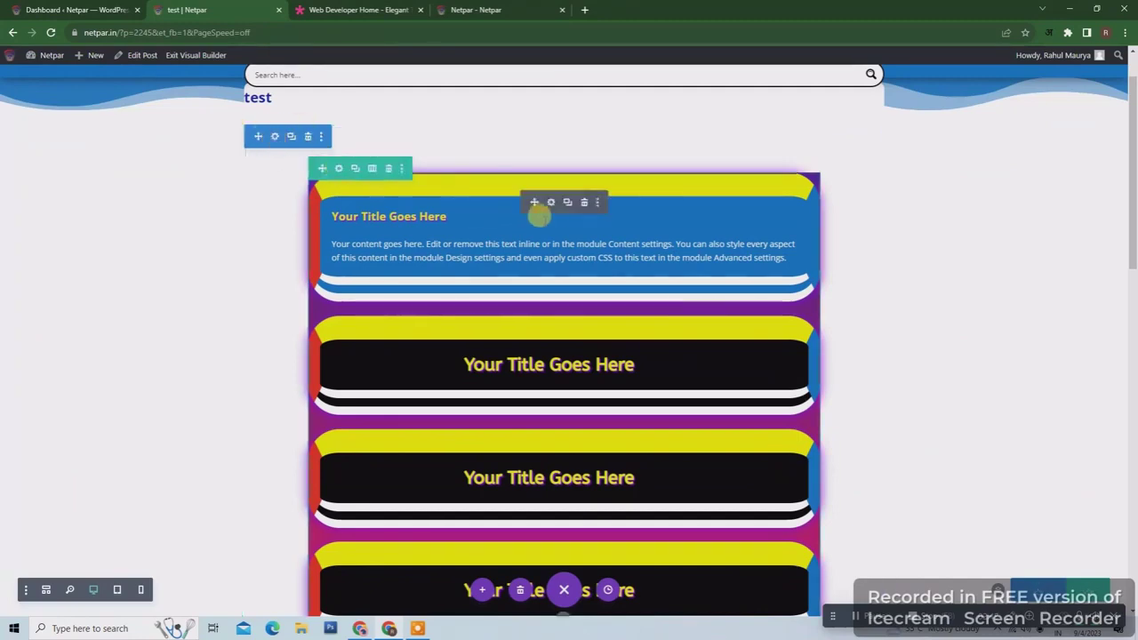
{"action": "scroll", "coordinate": [511, 265], "scroll_direction": "down", "scroll_amount": 4}
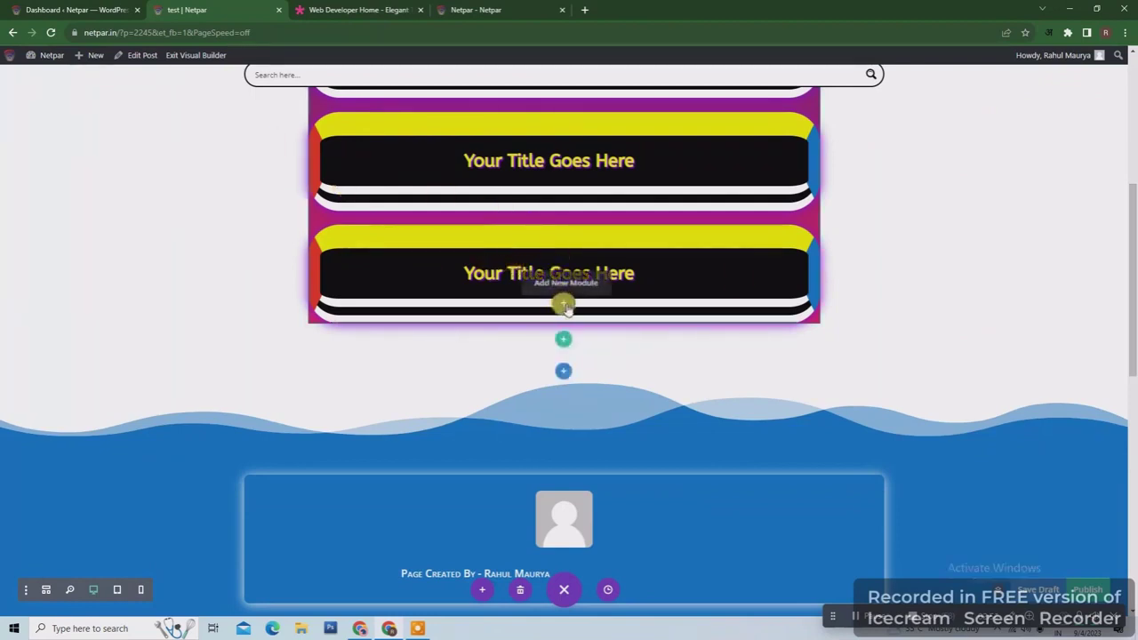
{"action": "left_click", "coordinate": [565, 305]}
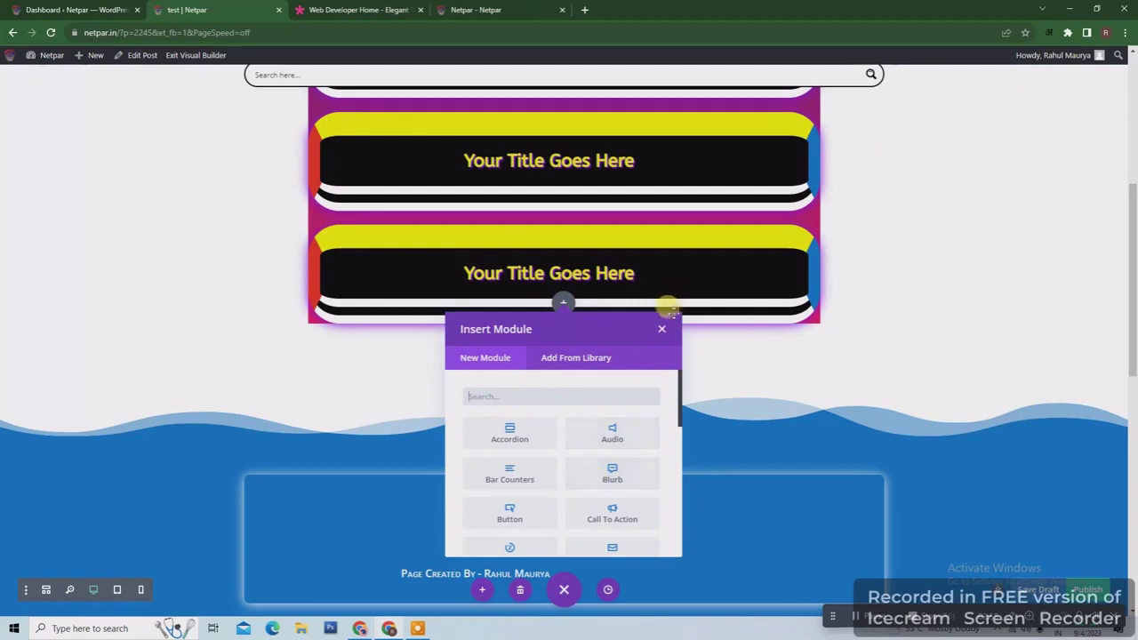
{"action": "left_click", "coordinate": [662, 332]}
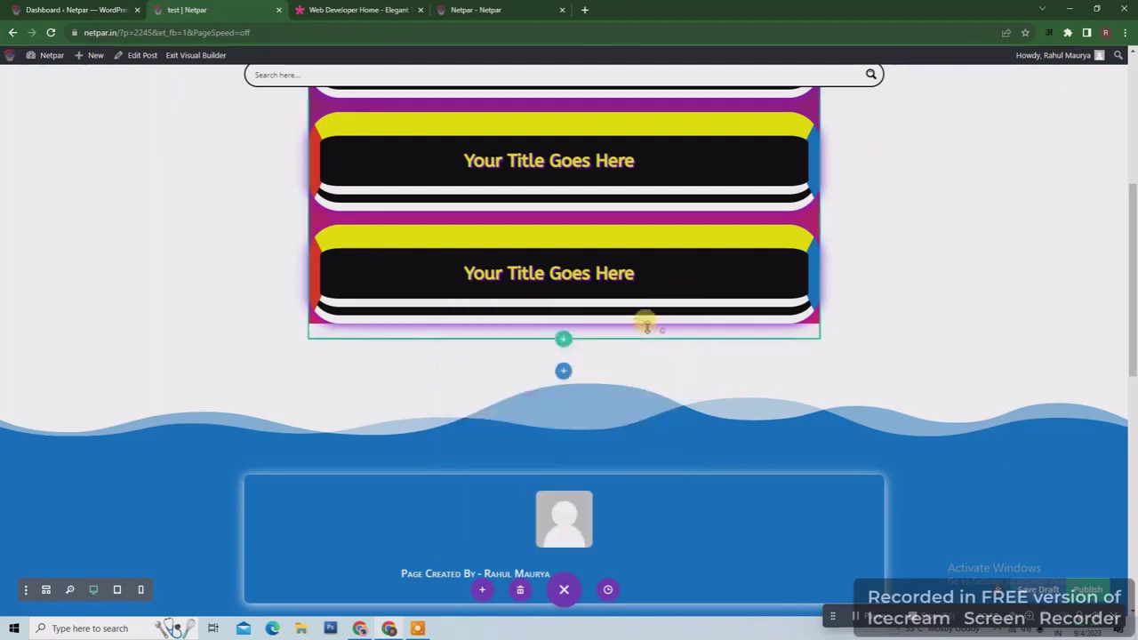
- Insert a three-column row with a wide middle column beneath the accordion, dismiss its module list and delete the row
{"action": "left_click", "coordinate": [563, 339]}
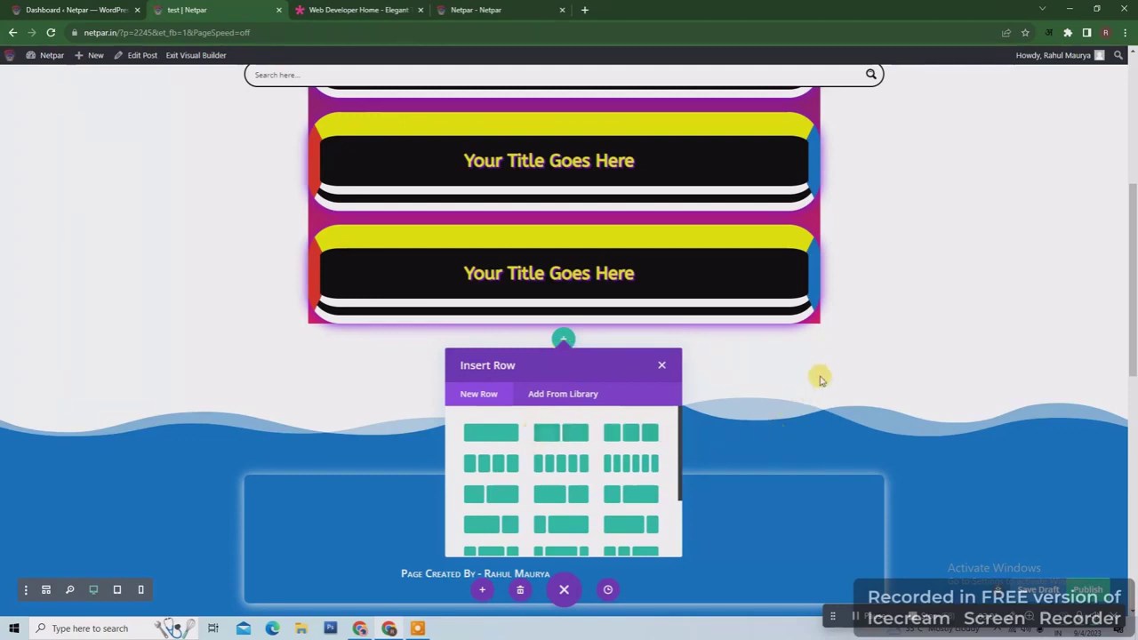
{"action": "left_click", "coordinate": [871, 352]}
{"action": "scroll", "coordinate": [342, 284], "scroll_direction": "down", "scroll_amount": 1}
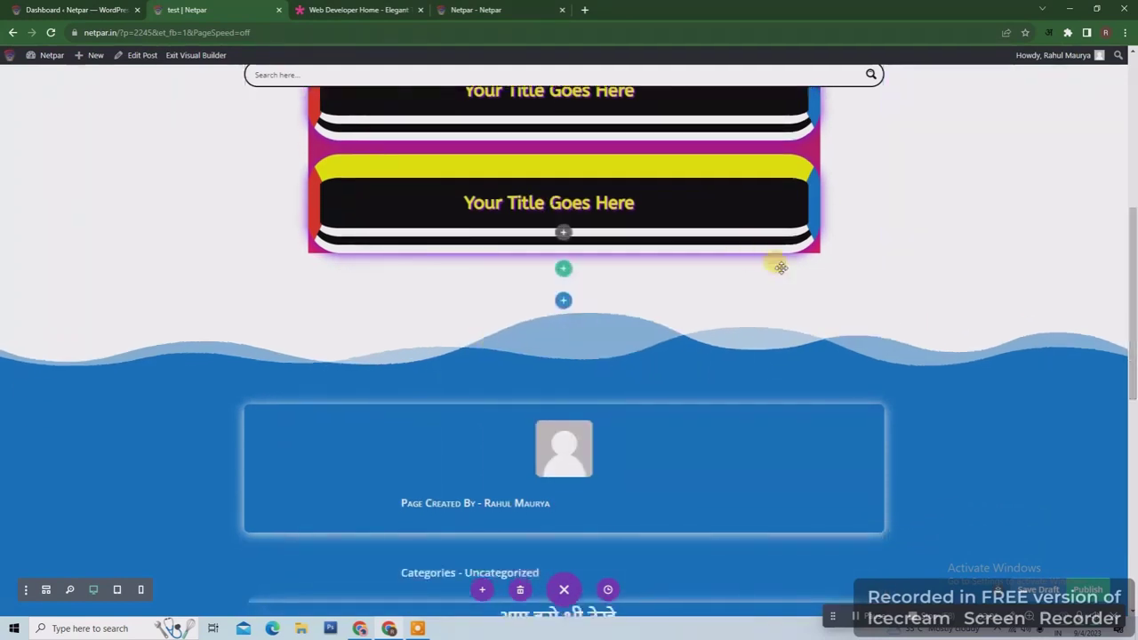
{"action": "left_click", "coordinate": [564, 271]}
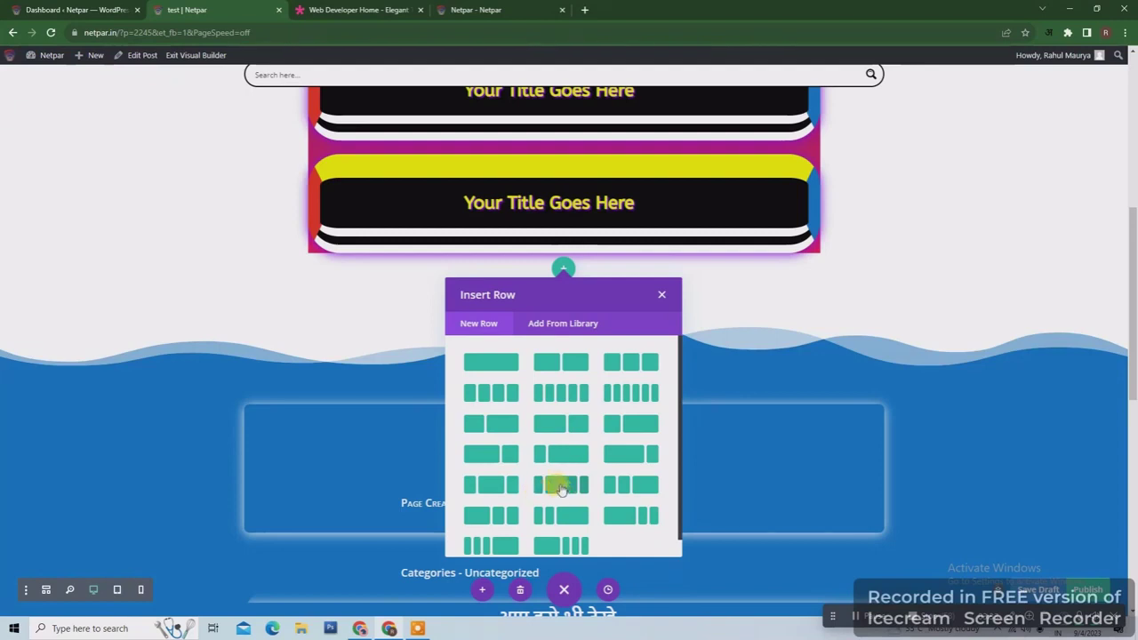
{"action": "left_click", "coordinate": [560, 484]}
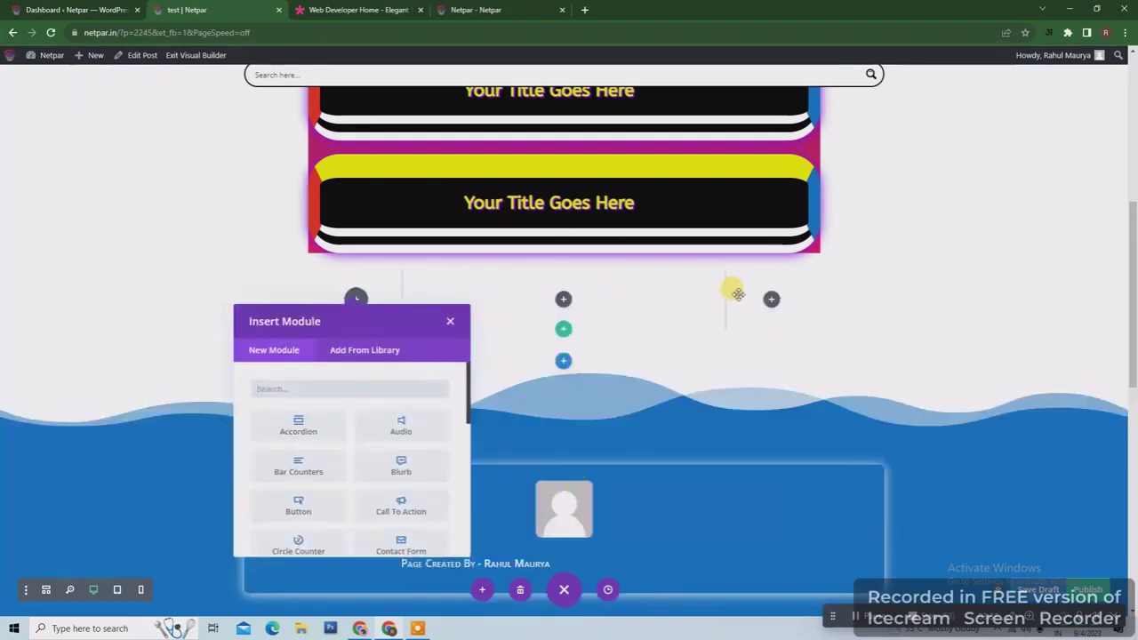
{"action": "left_click", "coordinate": [451, 323]}
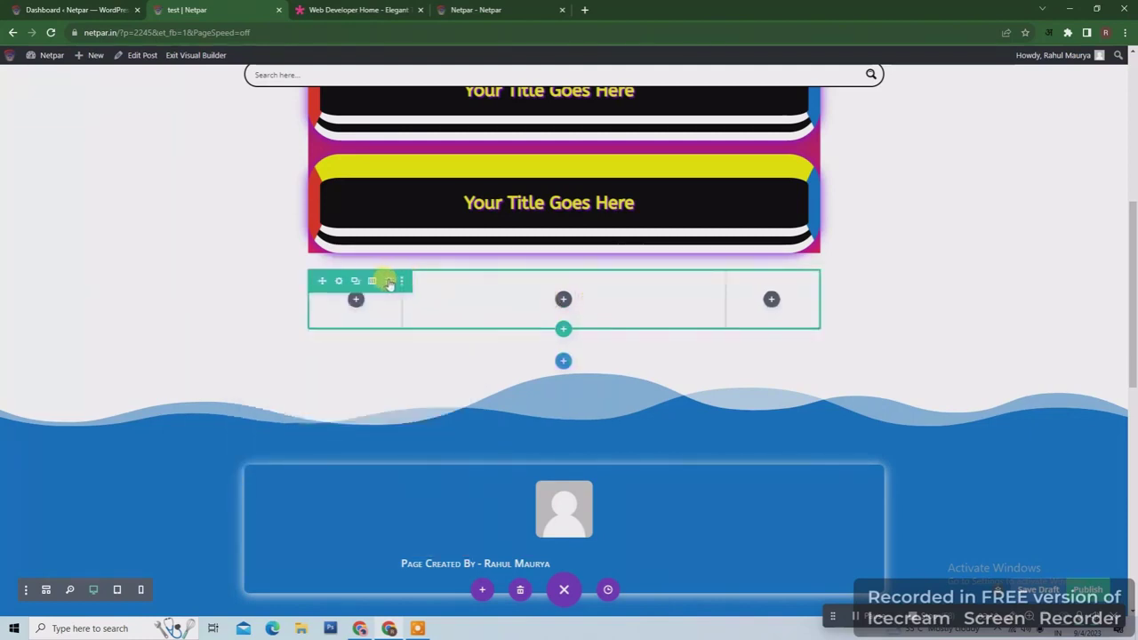
{"action": "left_click", "coordinate": [390, 282]}
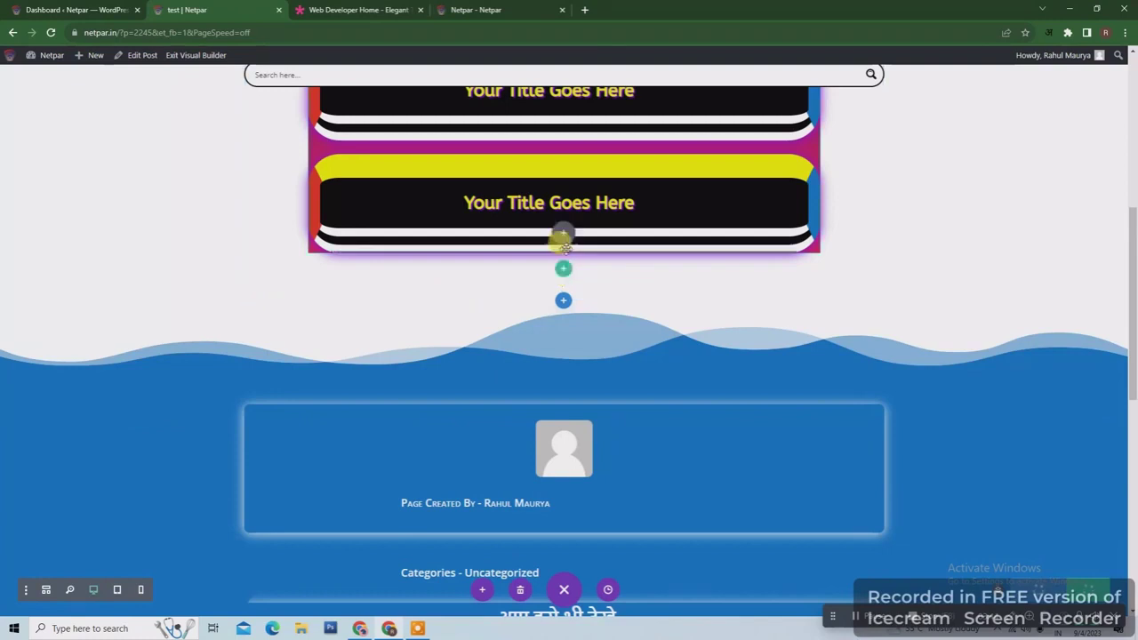
- Try a new Regular section with a wide-middle three-column row and an Audio module in its first column, and delete the section
{"action": "left_click", "coordinate": [563, 303]}
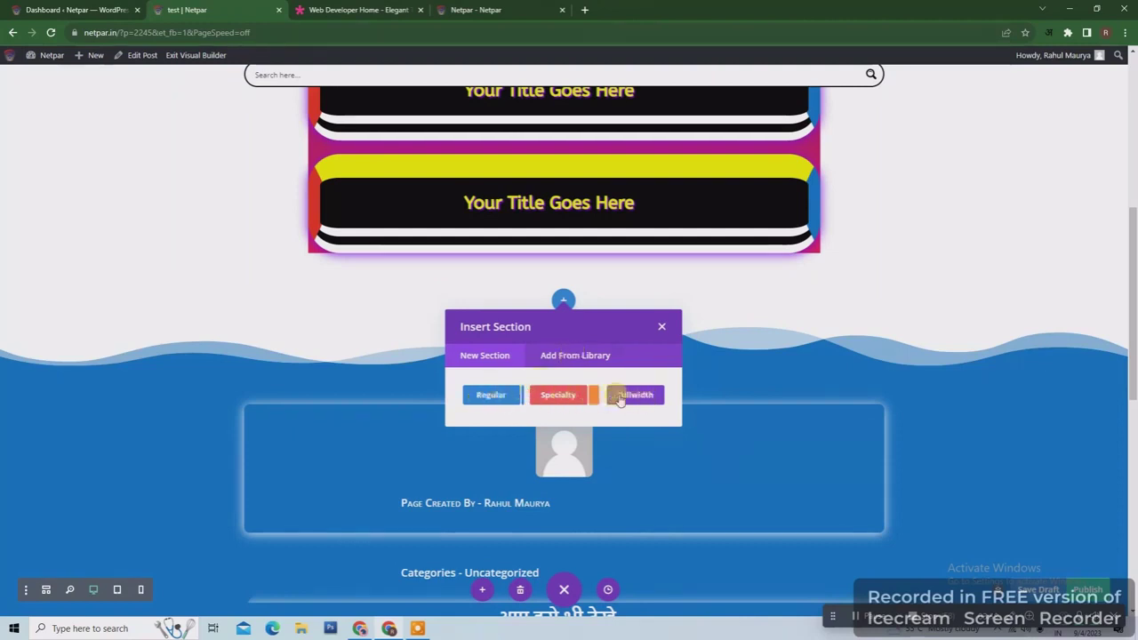
{"action": "left_click", "coordinate": [496, 401]}
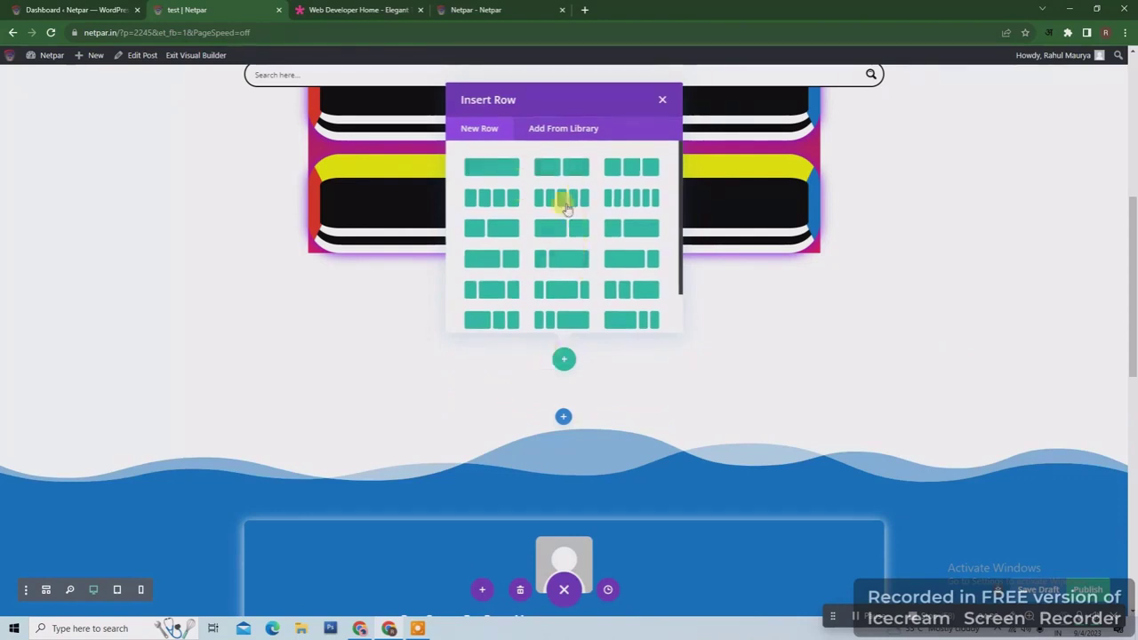
{"action": "left_click", "coordinate": [561, 291]}
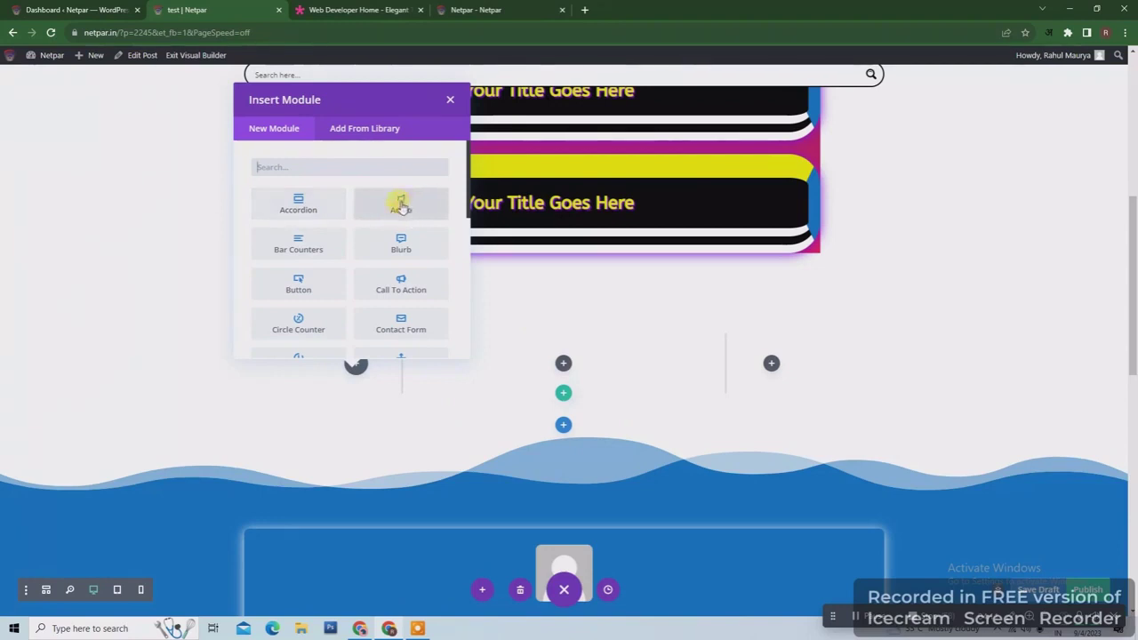
{"action": "left_click", "coordinate": [401, 207]}
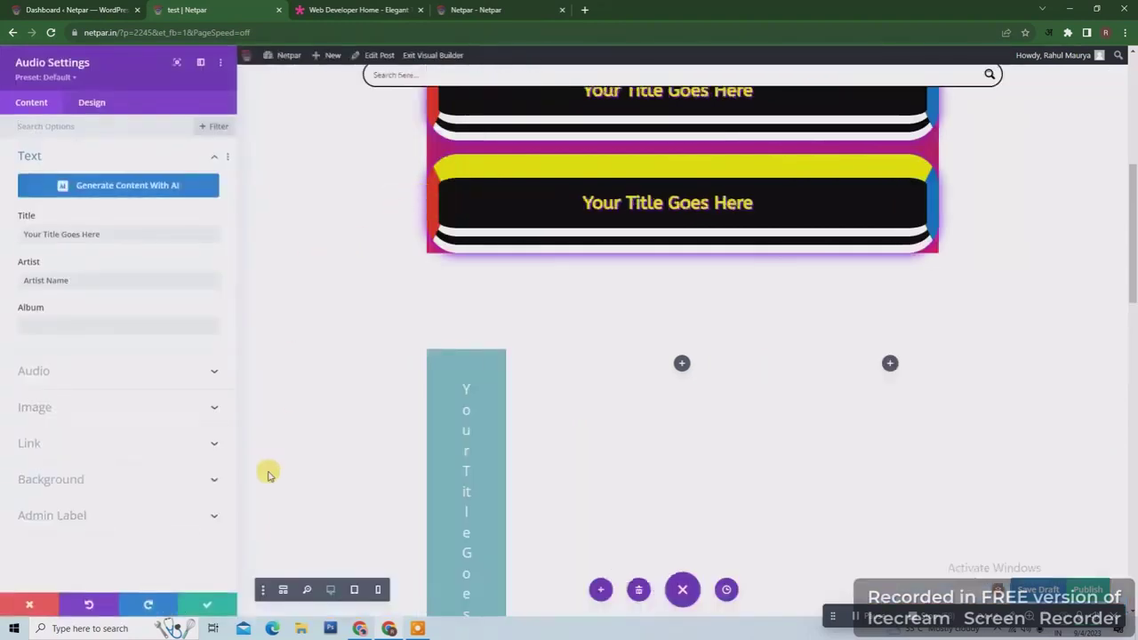
{"action": "left_click", "coordinate": [208, 607]}
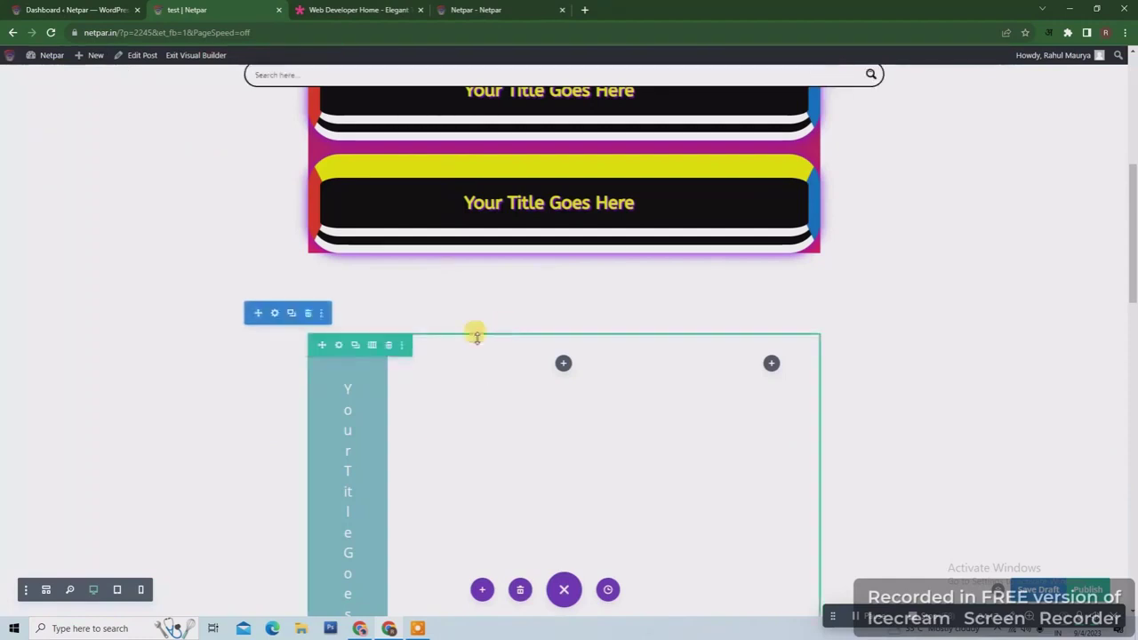
{"action": "left_click", "coordinate": [306, 313]}
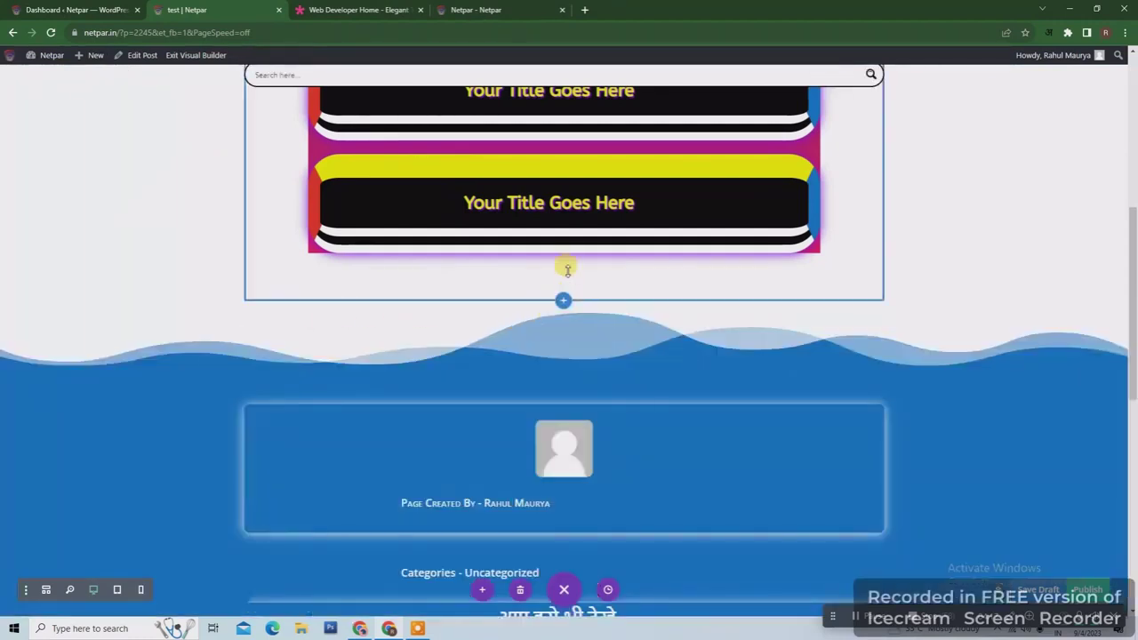
- Add an Audio module directly beneath the accordion and set its title to "xyz"
{"action": "left_click", "coordinate": [563, 233]}
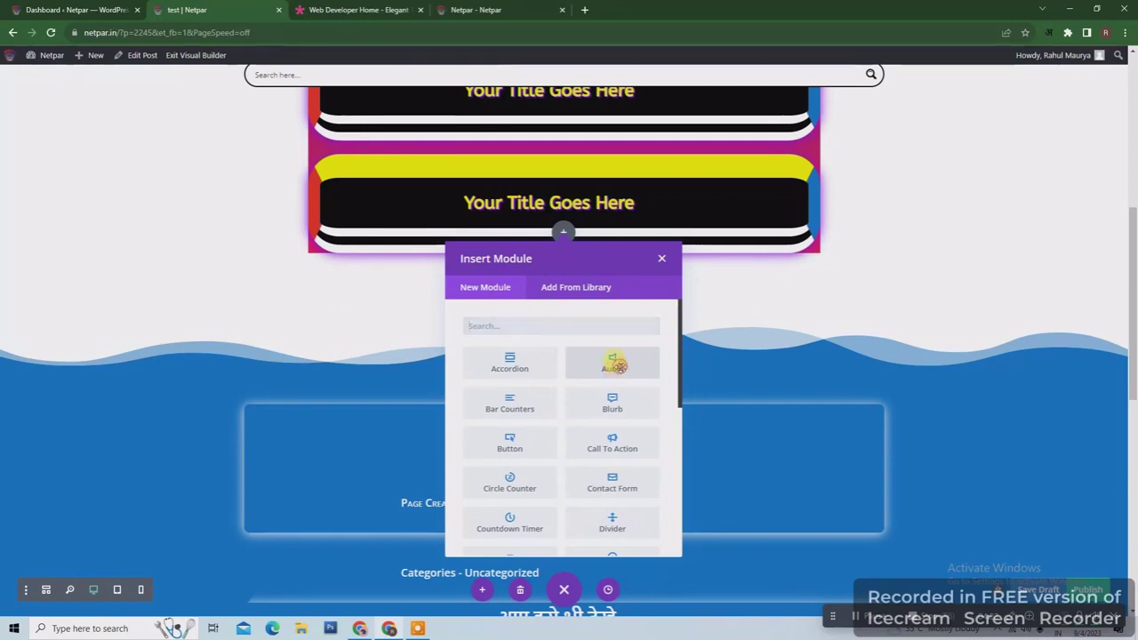
{"action": "left_click", "coordinate": [615, 365]}
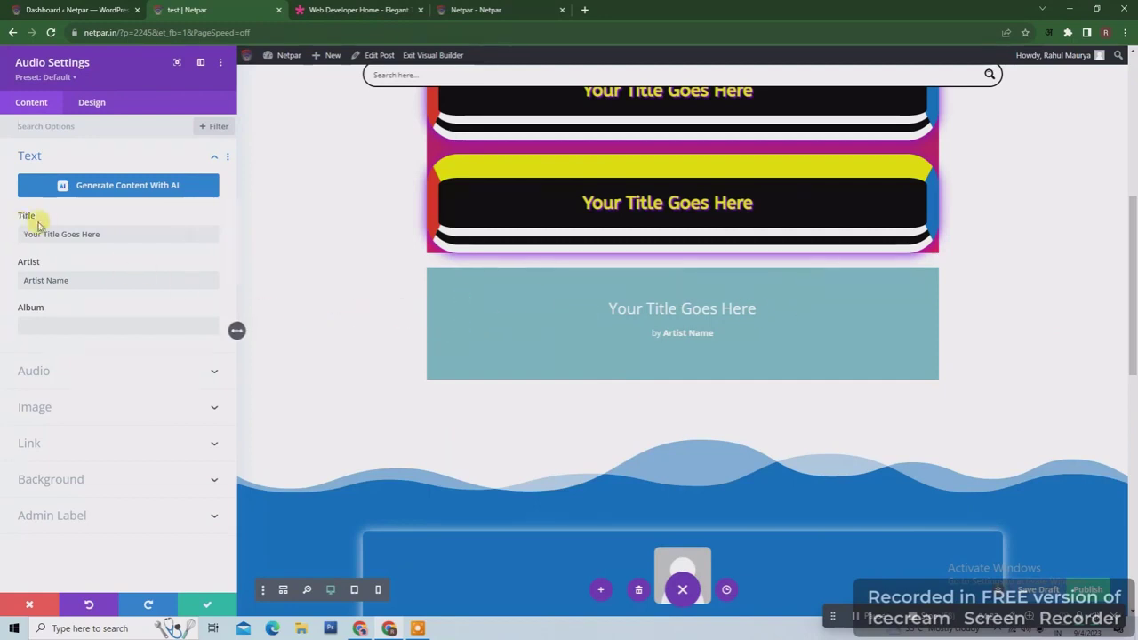
{"action": "left_click_drag", "start_coordinate": [105, 234], "coordinate": [16, 238]}
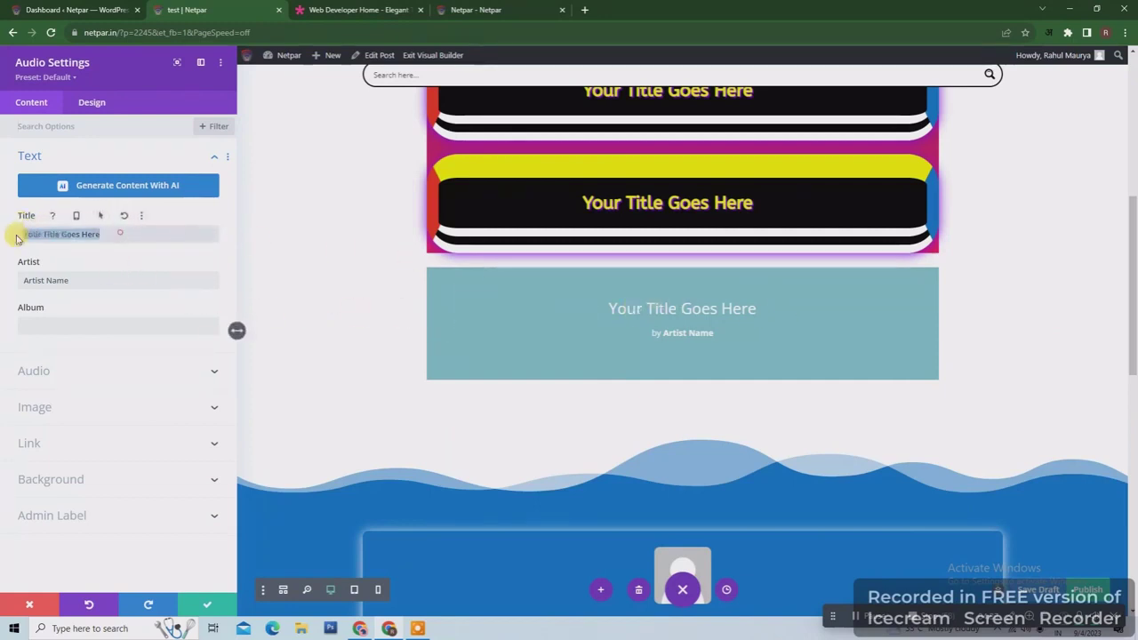
{"action": "type", "text": "xyz"}
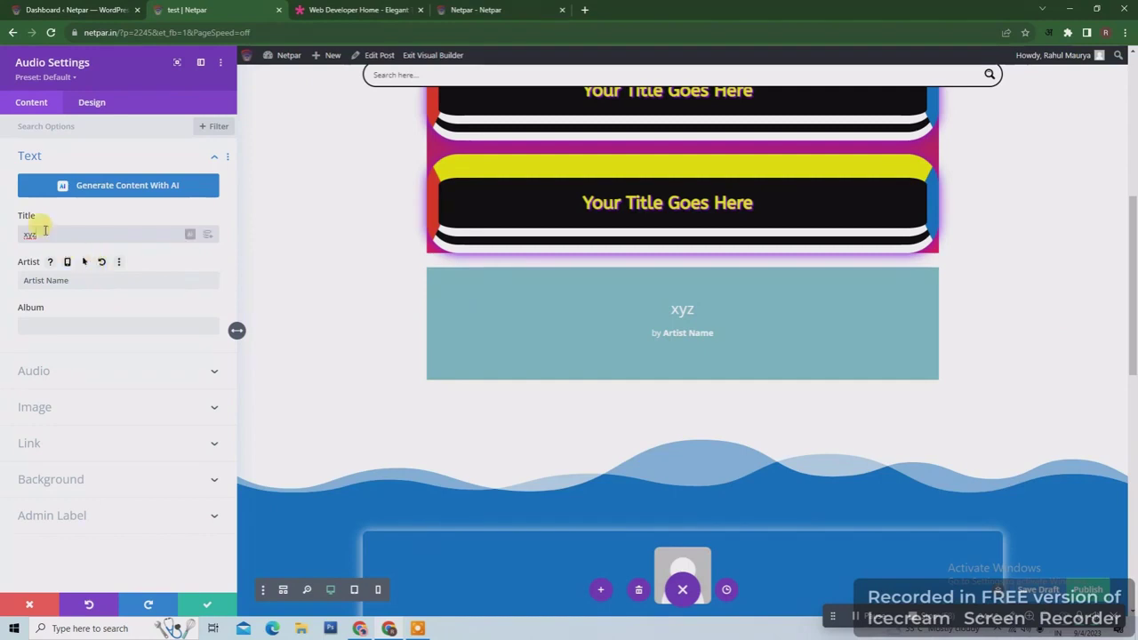
- Review the Audio module's Artist and Album fields and open the media library for choosing its audio file
{"action": "triple_click", "coordinate": [85, 281]}
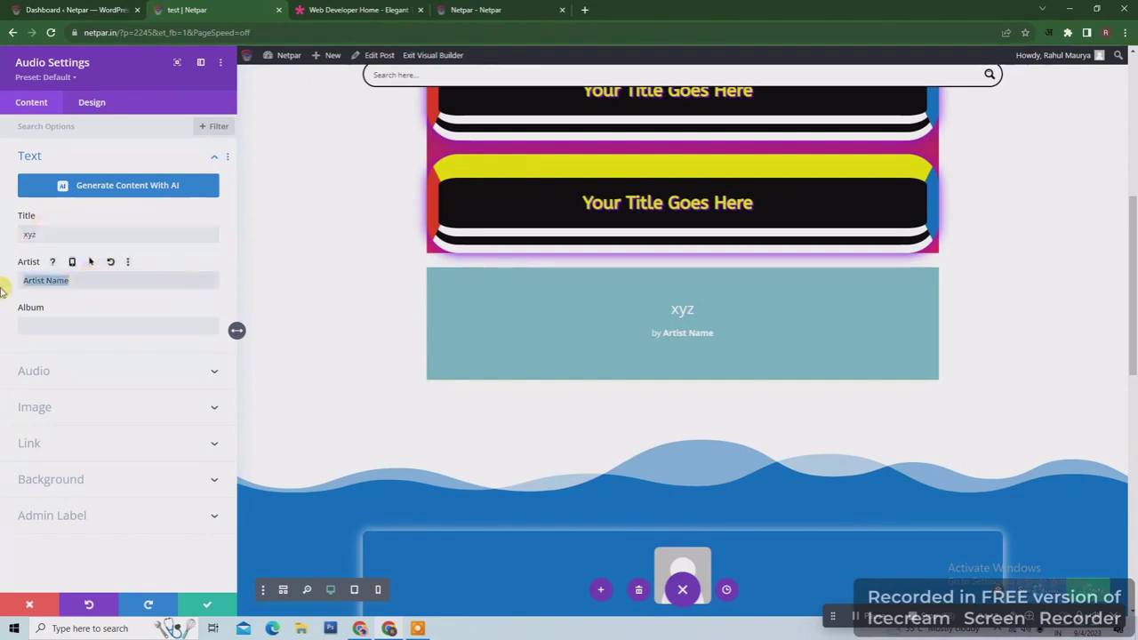
{"action": "left_click", "coordinate": [82, 325]}
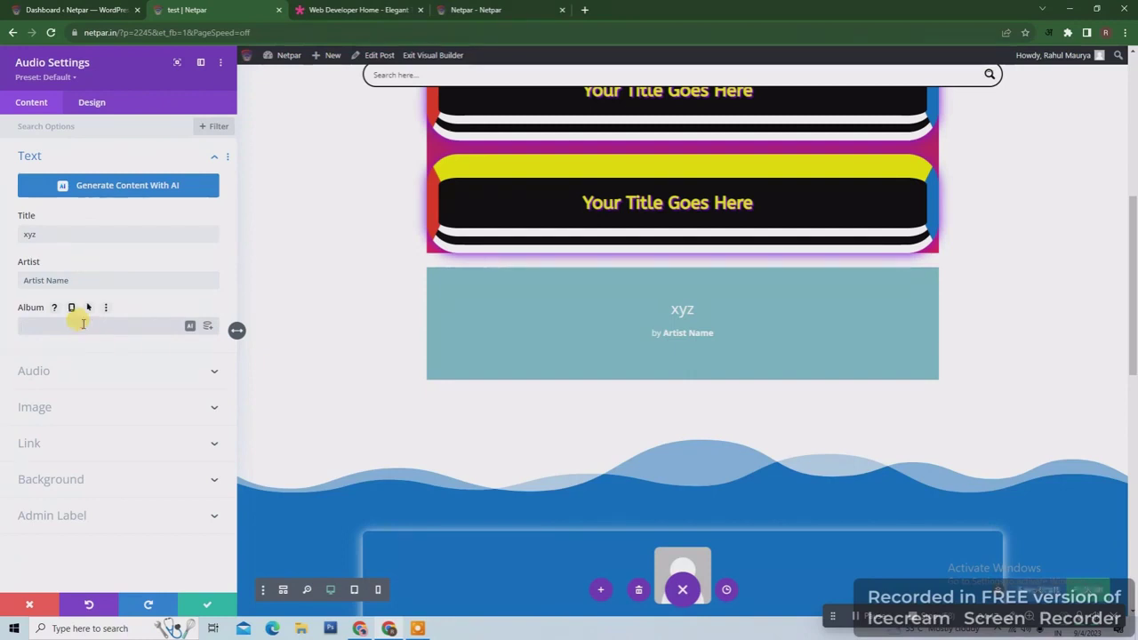
{"action": "left_click", "coordinate": [158, 365]}
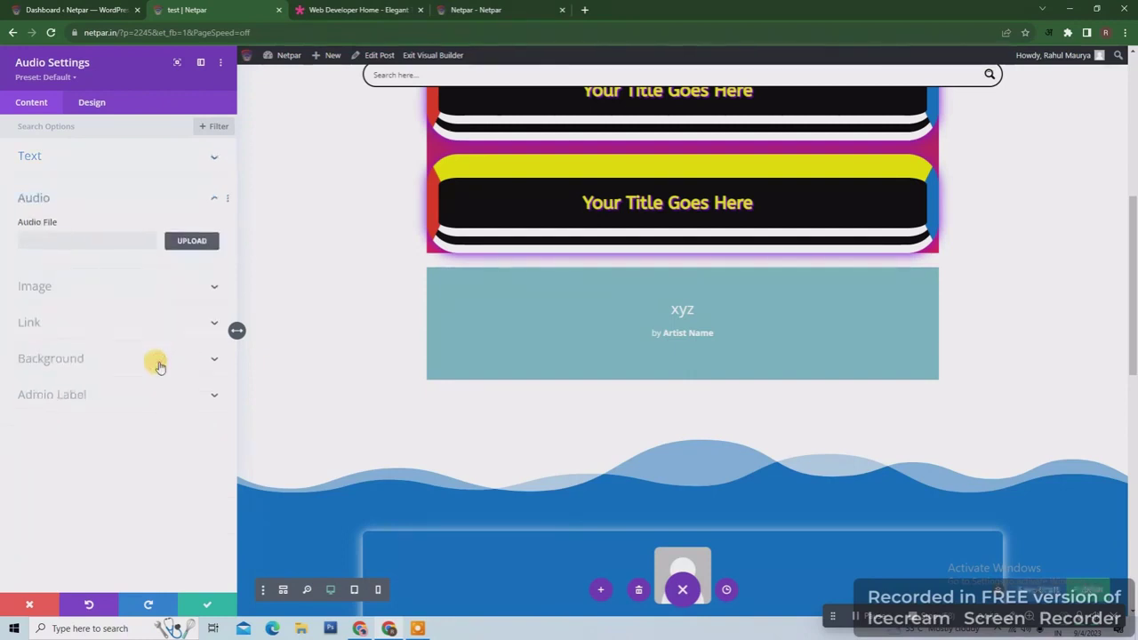
{"action": "left_click", "coordinate": [201, 244]}
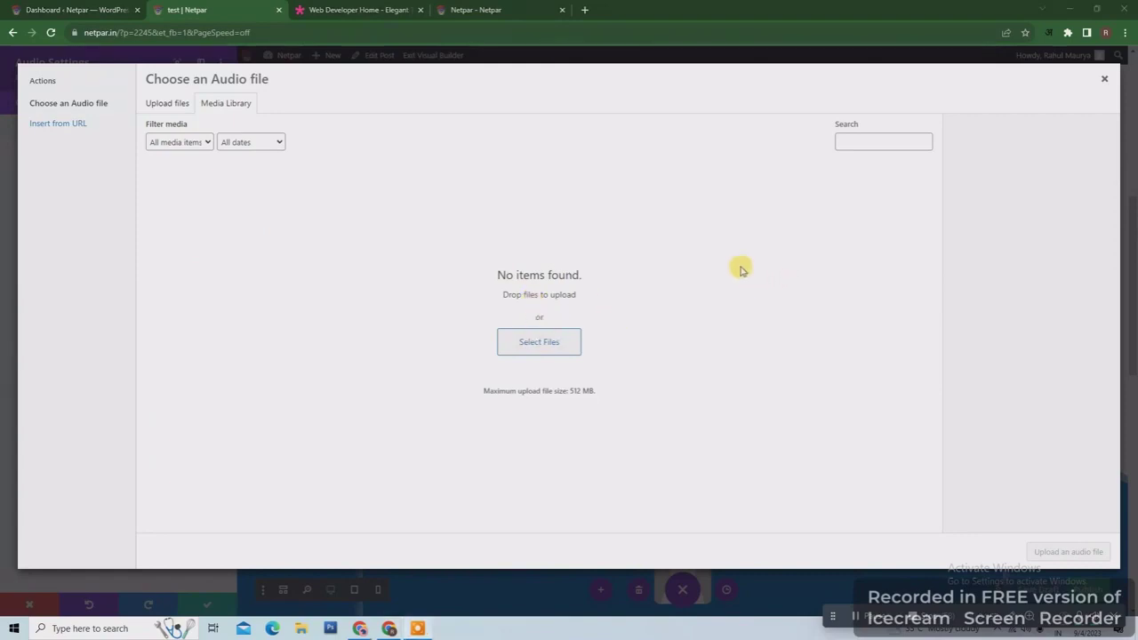
- Review the ways to supply the module's audio file: uploading from the computer, the media library and inserting from a URL
{"action": "left_click", "coordinate": [538, 343]}
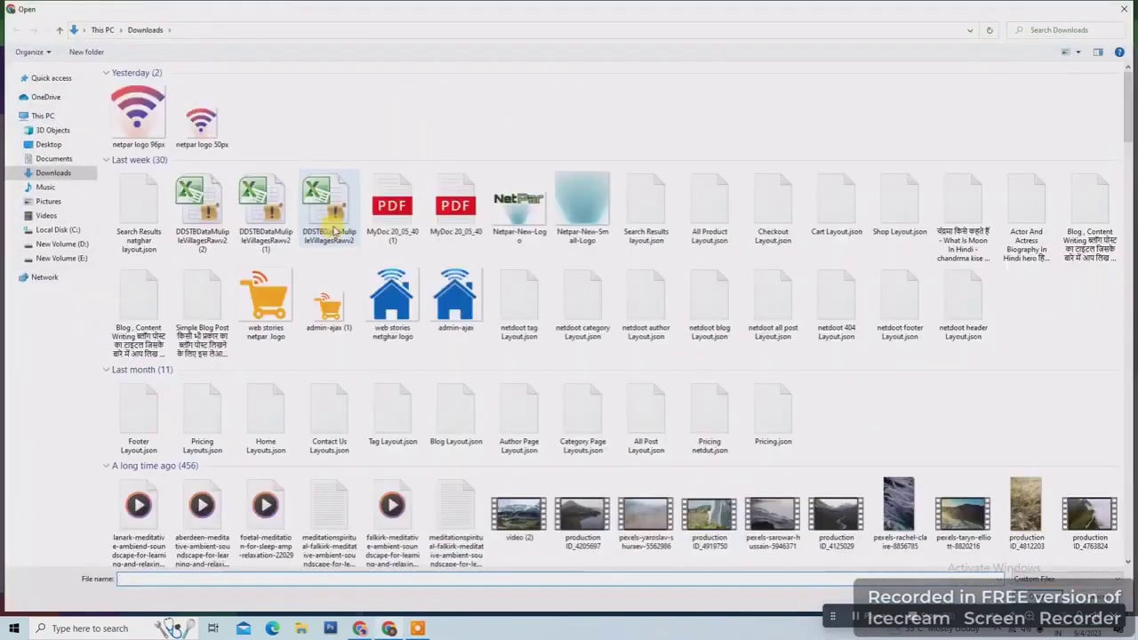
{"action": "left_click", "coordinate": [1127, 9]}
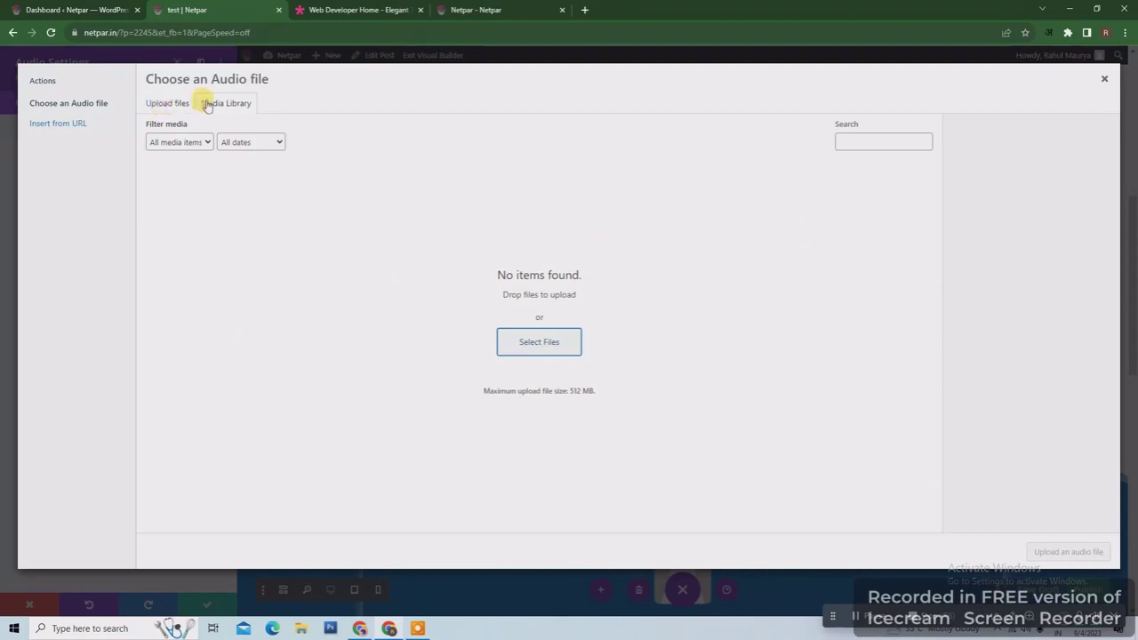
{"action": "left_click", "coordinate": [160, 108]}
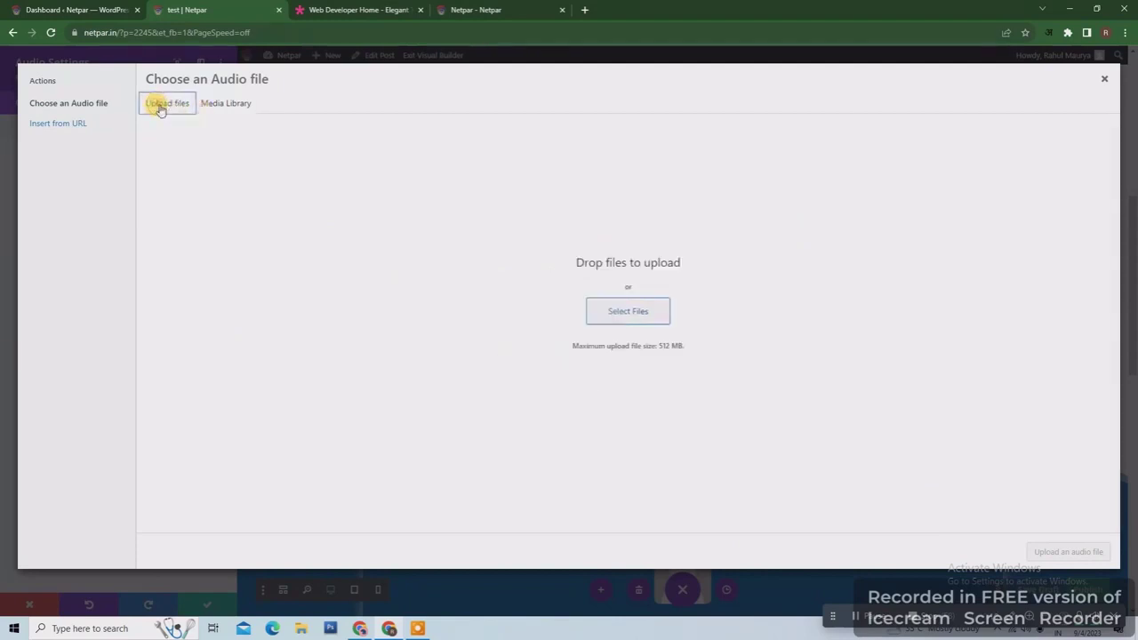
{"action": "left_click", "coordinate": [68, 124]}
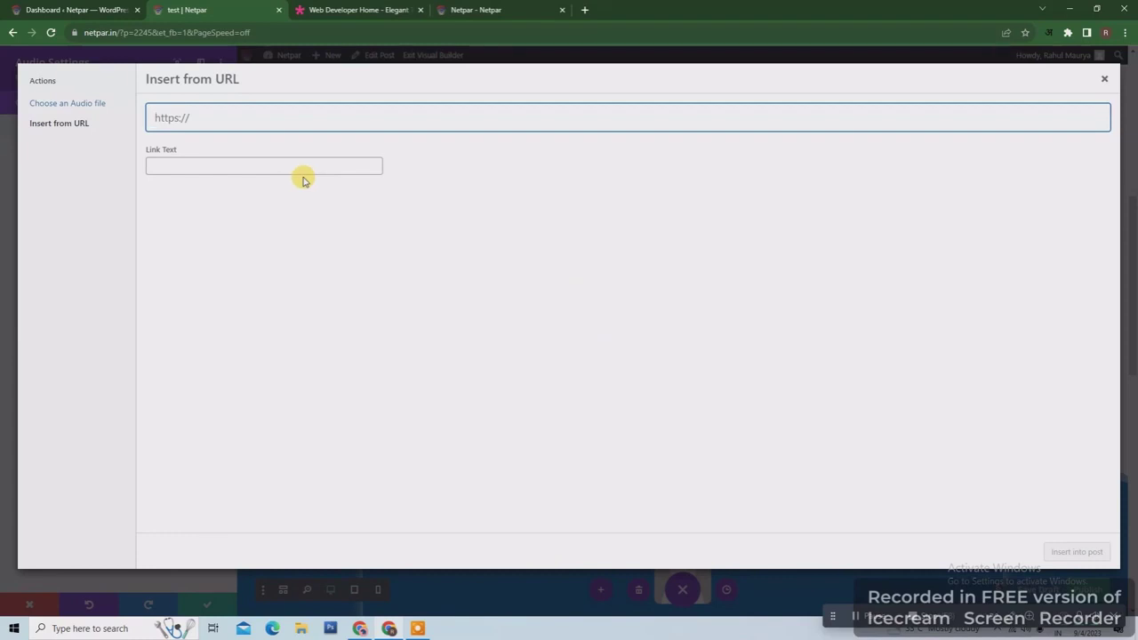
{"action": "left_click", "coordinate": [222, 120]}
{"action": "left_click", "coordinate": [1104, 80]}
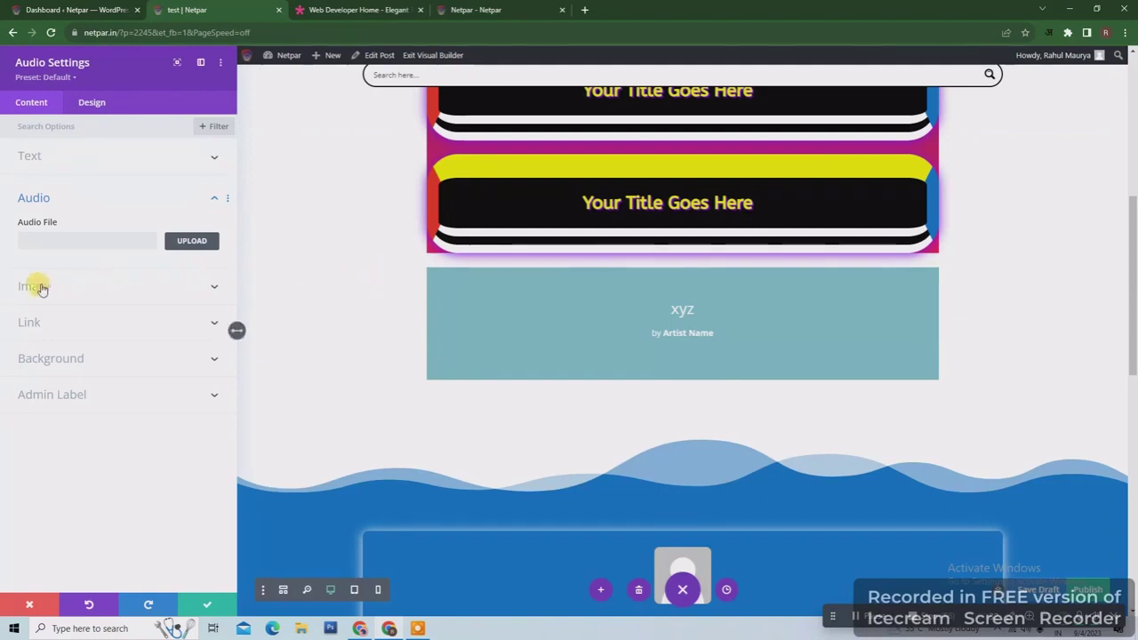
- Add the existing media library image home-rental-1.jpg of the smiling couple to the audio module
{"action": "left_click", "coordinate": [201, 288]}
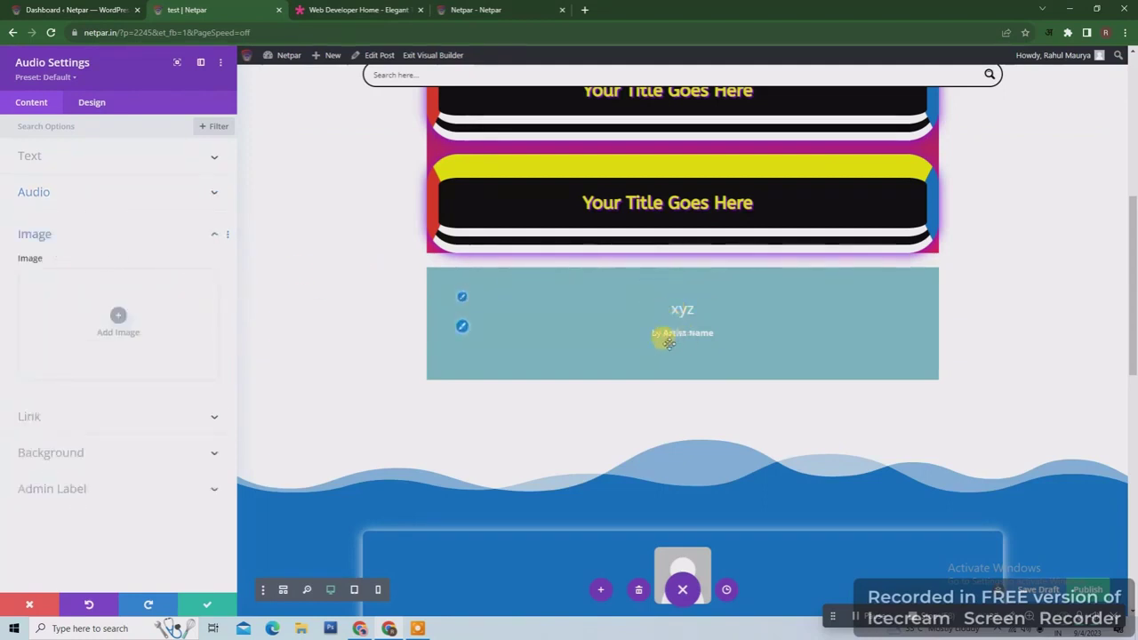
{"action": "left_click", "coordinate": [116, 320]}
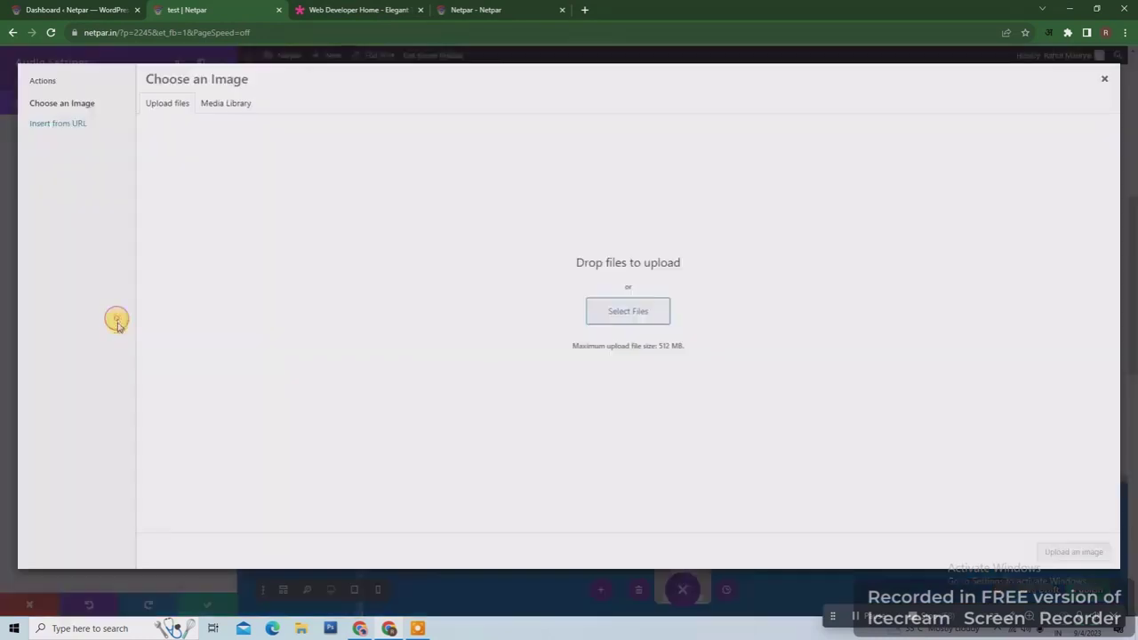
{"action": "left_click", "coordinate": [209, 104]}
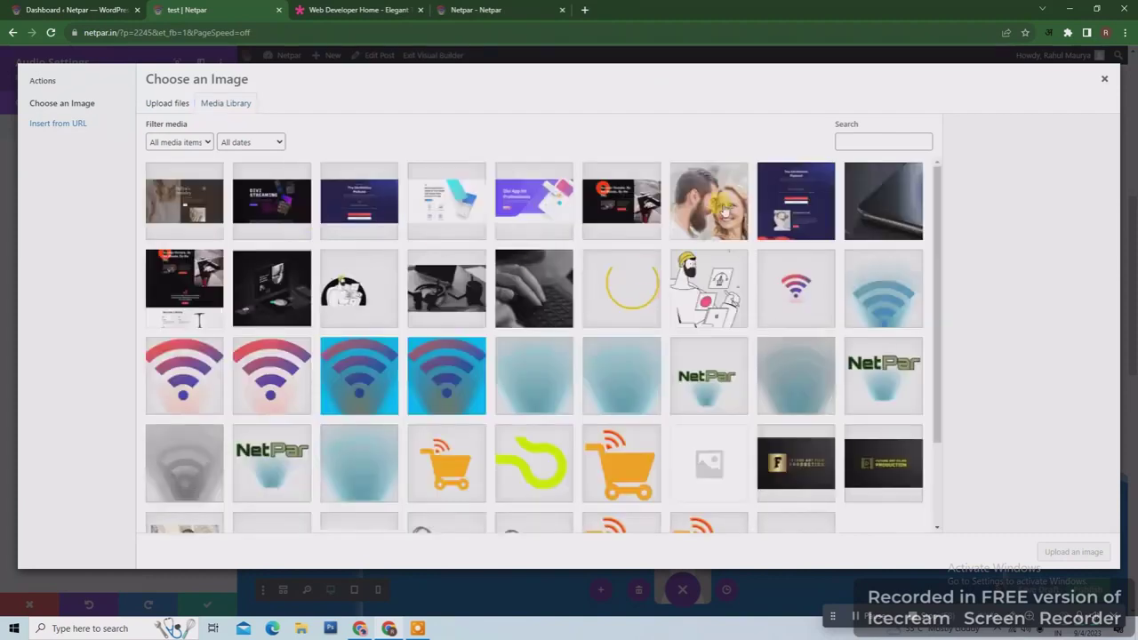
{"action": "left_click", "coordinate": [722, 206]}
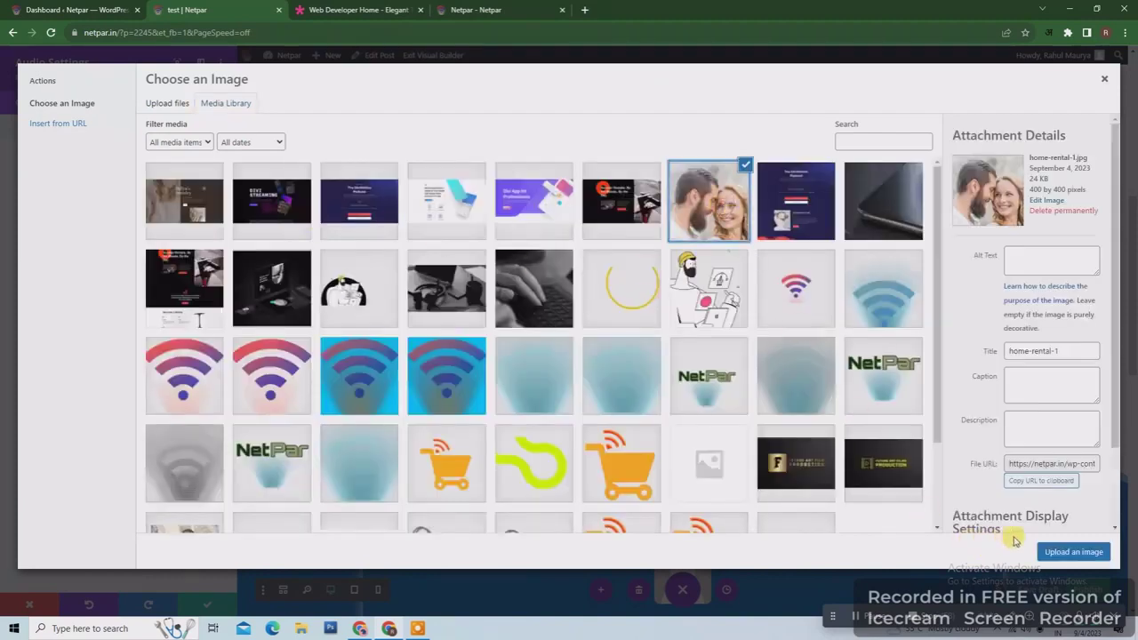
{"action": "left_click", "coordinate": [1080, 551]}
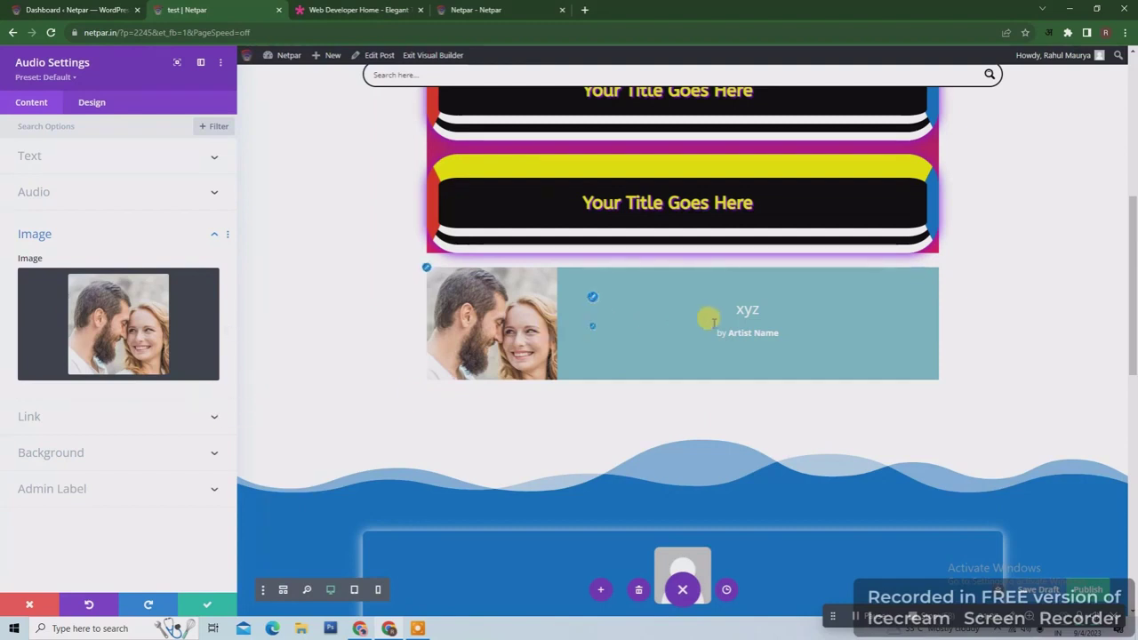
{"action": "left_click", "coordinate": [138, 424]}
{"action": "left_click", "coordinate": [480, 9]}
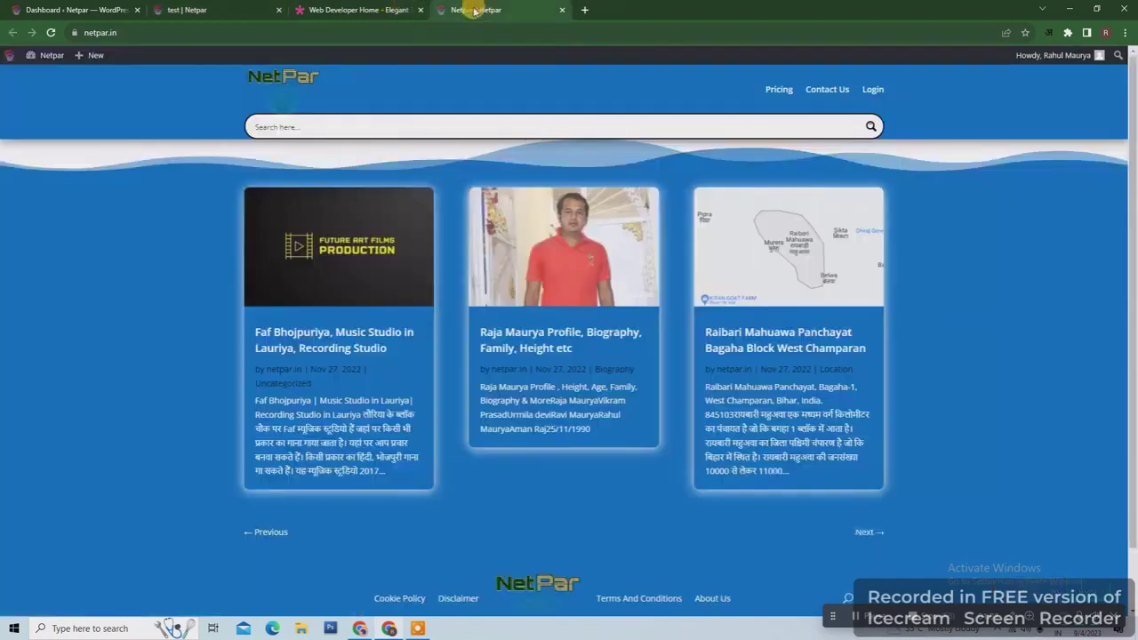
{"action": "left_click", "coordinate": [98, 33]}
{"action": "right_click", "coordinate": [89, 38]}
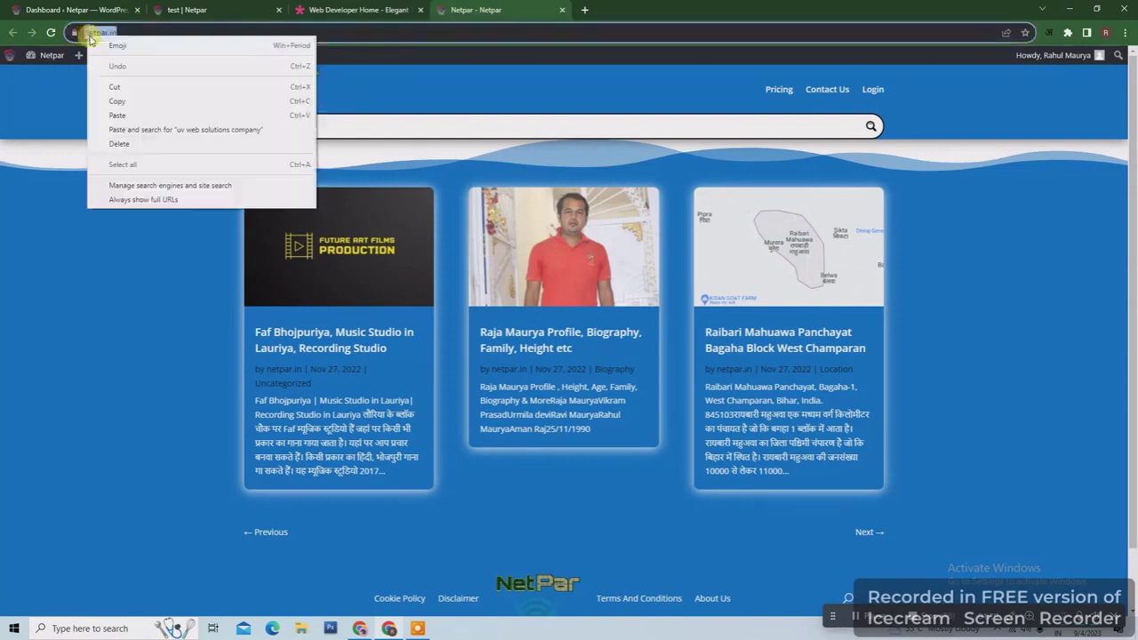
{"action": "left_click", "coordinate": [116, 100]}
{"action": "left_click", "coordinate": [188, 10]}
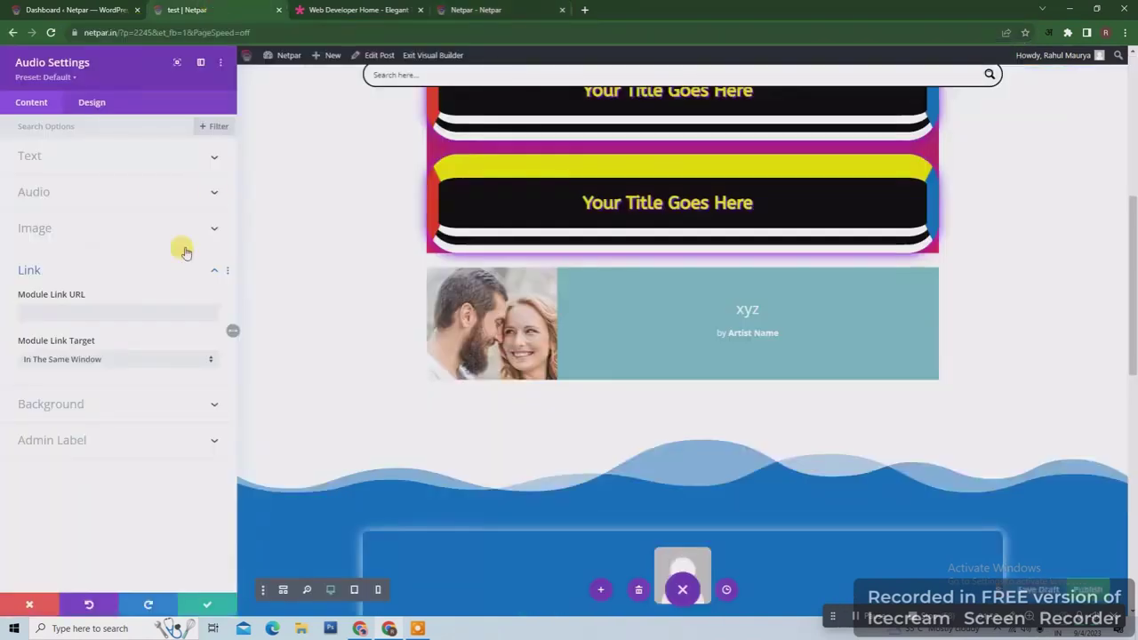
{"action": "right_click", "coordinate": [62, 297]}
{"action": "left_click", "coordinate": [129, 308]}
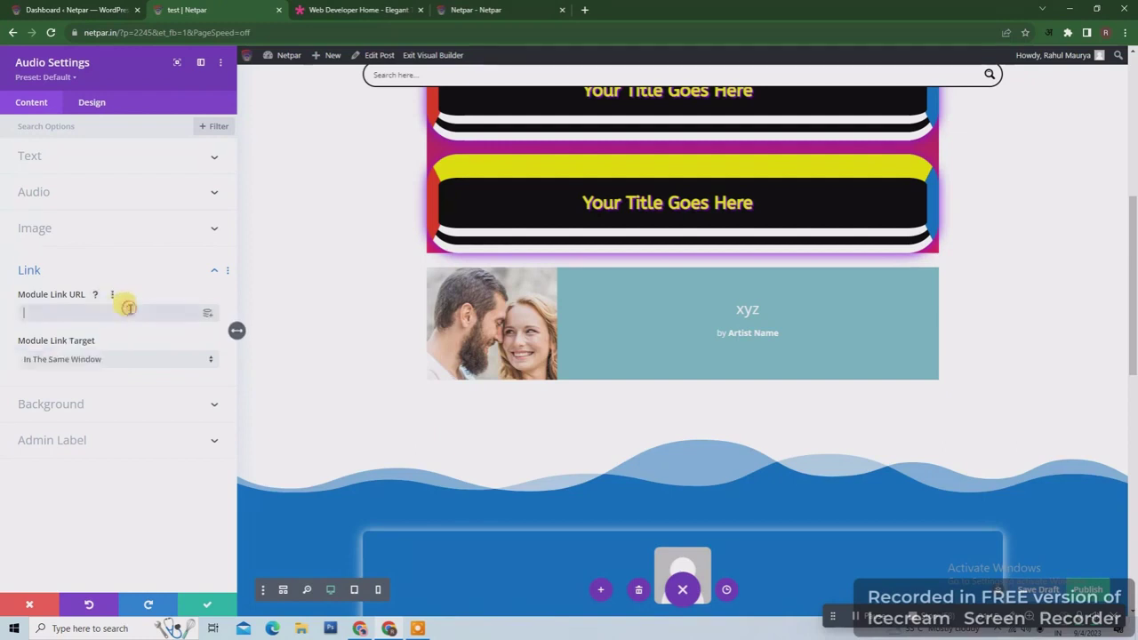
{"action": "right_click", "coordinate": [92, 312]}
{"action": "left_click", "coordinate": [116, 387]}
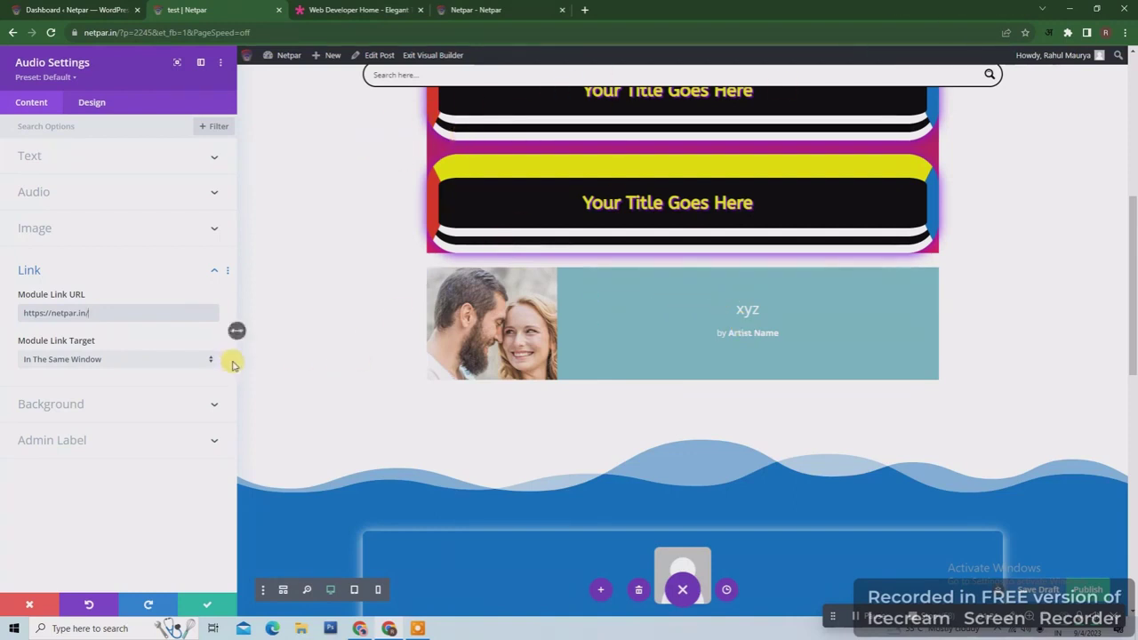
- Set the audio module's background color to the saved red and open its admin label setting
{"action": "left_click", "coordinate": [187, 406]}
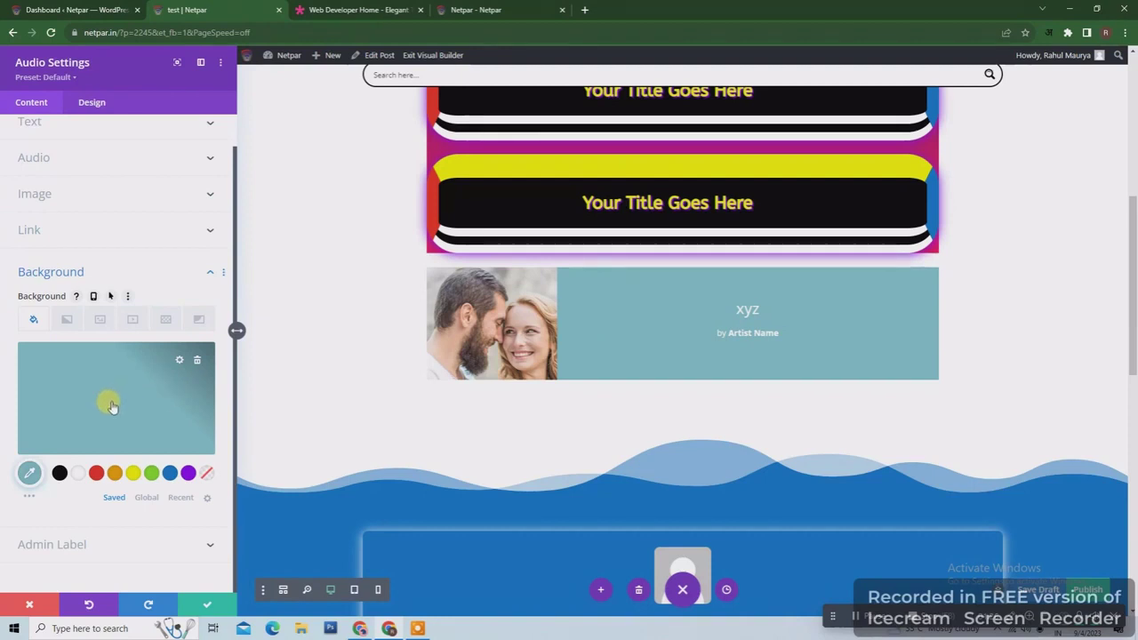
{"action": "left_click", "coordinate": [134, 472]}
{"action": "left_click", "coordinate": [173, 475]}
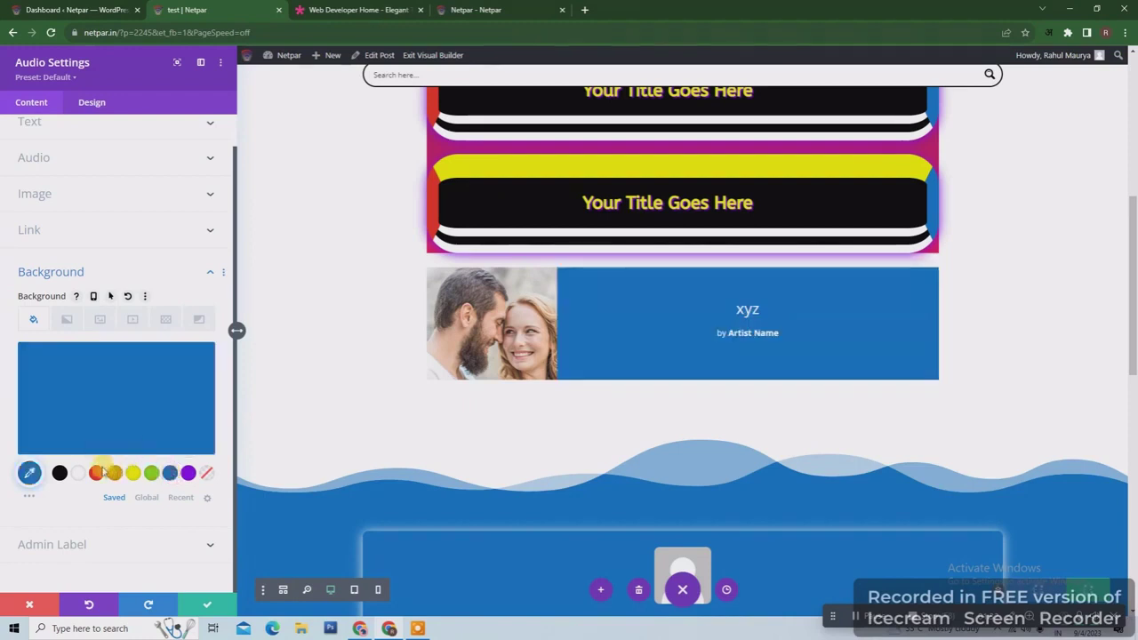
{"action": "left_click", "coordinate": [96, 472]}
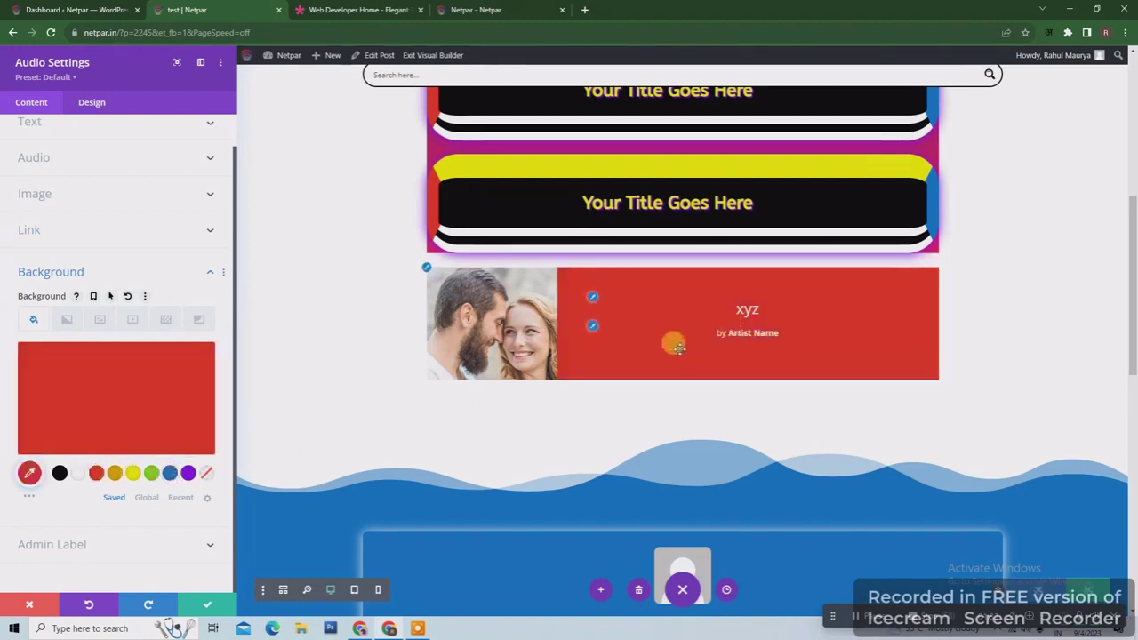
{"action": "left_click", "coordinate": [161, 546]}
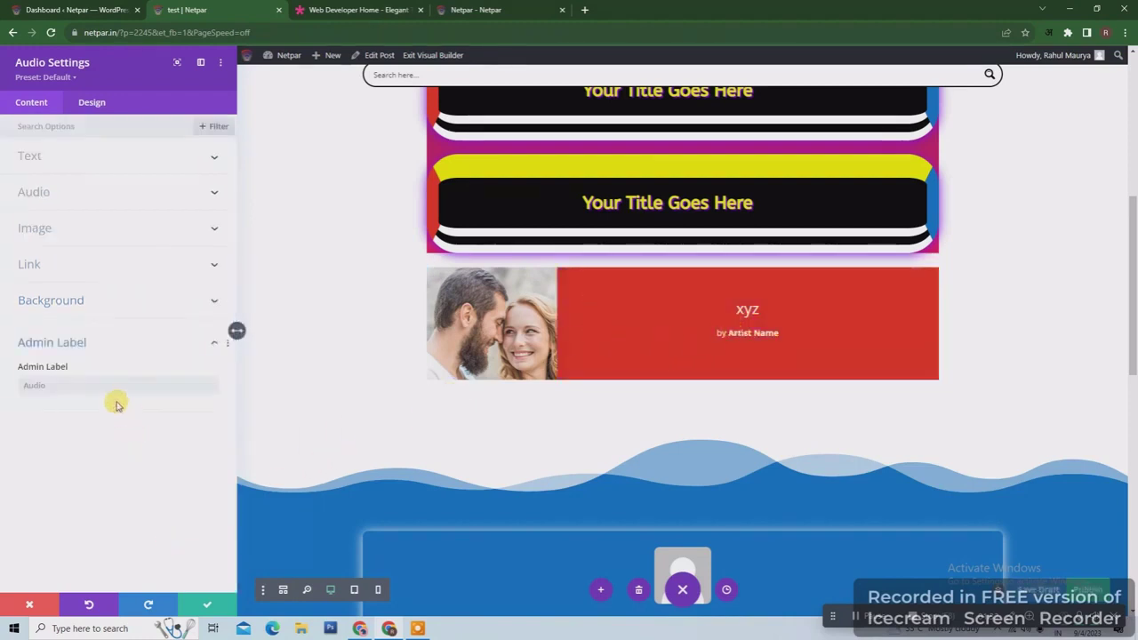
- Round all corners of the module's image to 208px and give it a 13px yellow border
{"action": "left_click", "coordinate": [89, 102]}
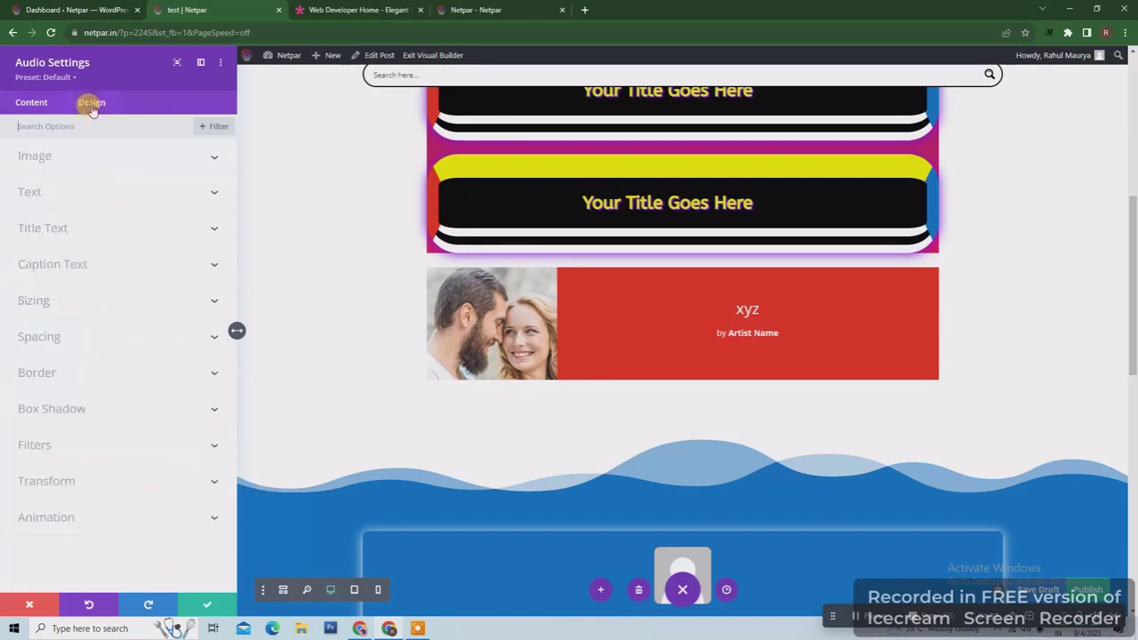
{"action": "left_click", "coordinate": [200, 157]}
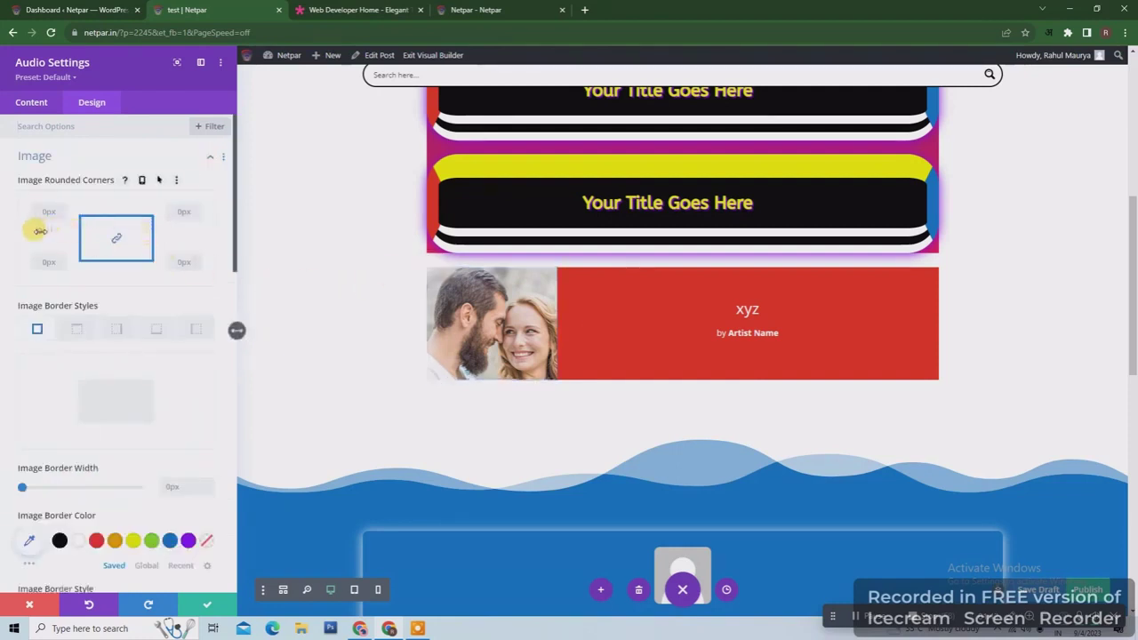
{"action": "left_click_drag", "start_coordinate": [35, 228], "coordinate": [97, 237]}
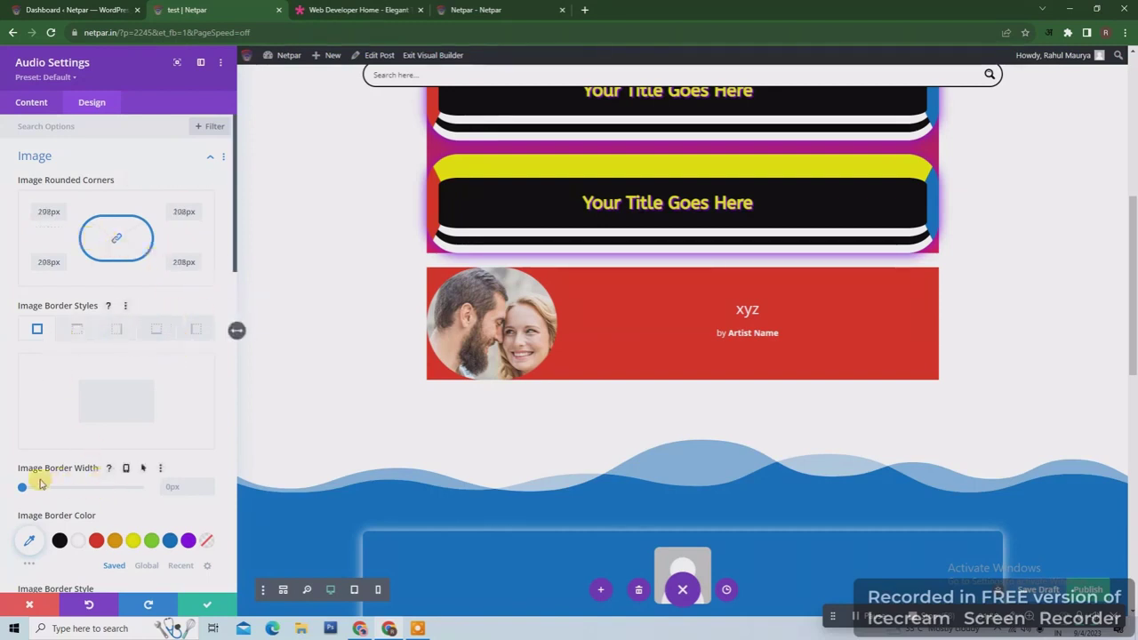
{"action": "left_click_drag", "start_coordinate": [21, 485], "coordinate": [52, 487]}
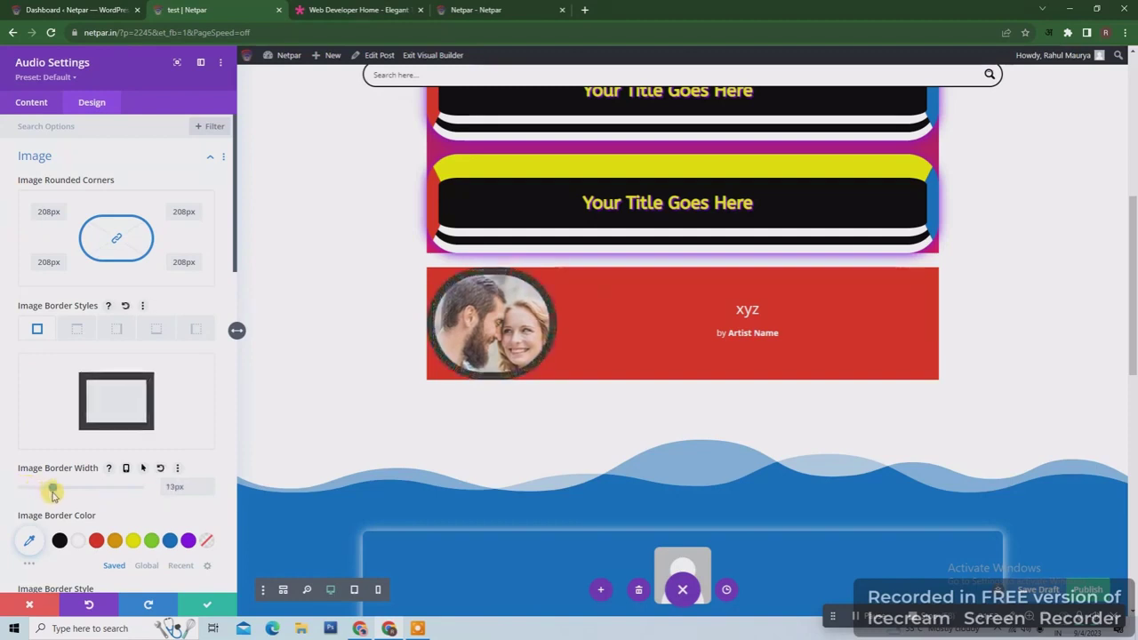
{"action": "left_click", "coordinate": [132, 540]}
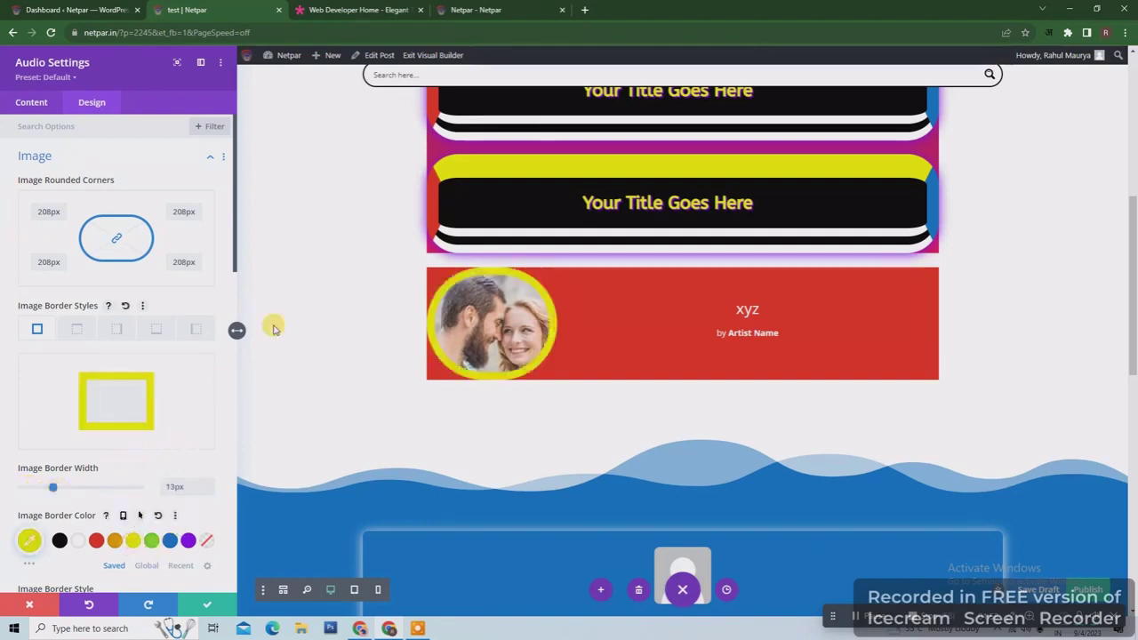
- Align the audio module's text to the left
{"action": "left_click_drag", "start_coordinate": [236, 247], "coordinate": [211, 520]}
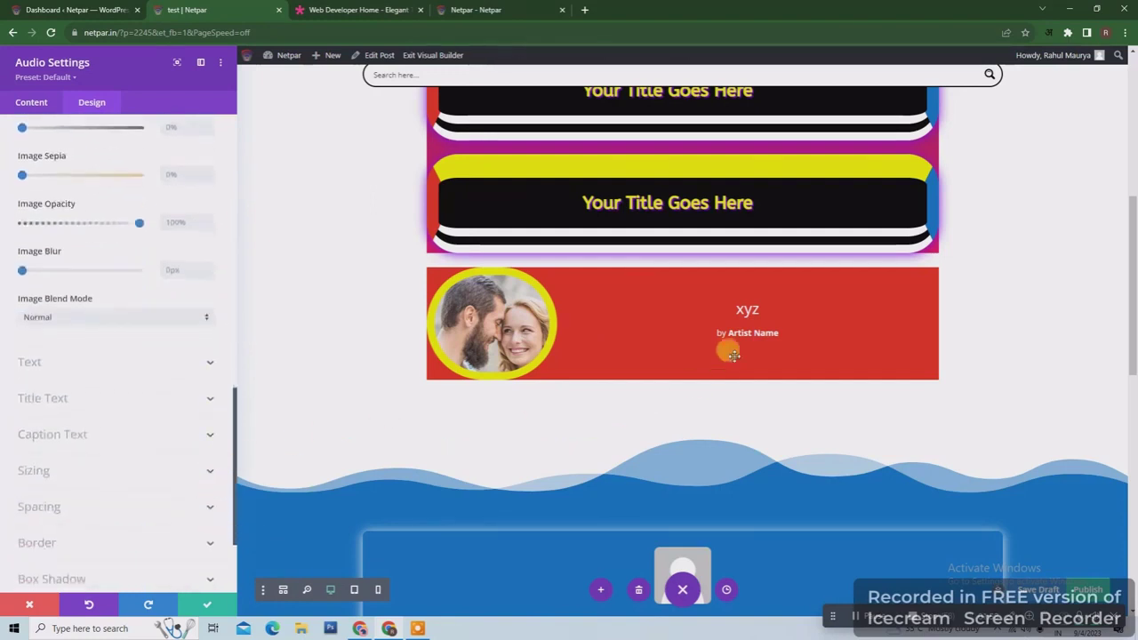
{"action": "left_click", "coordinate": [209, 364]}
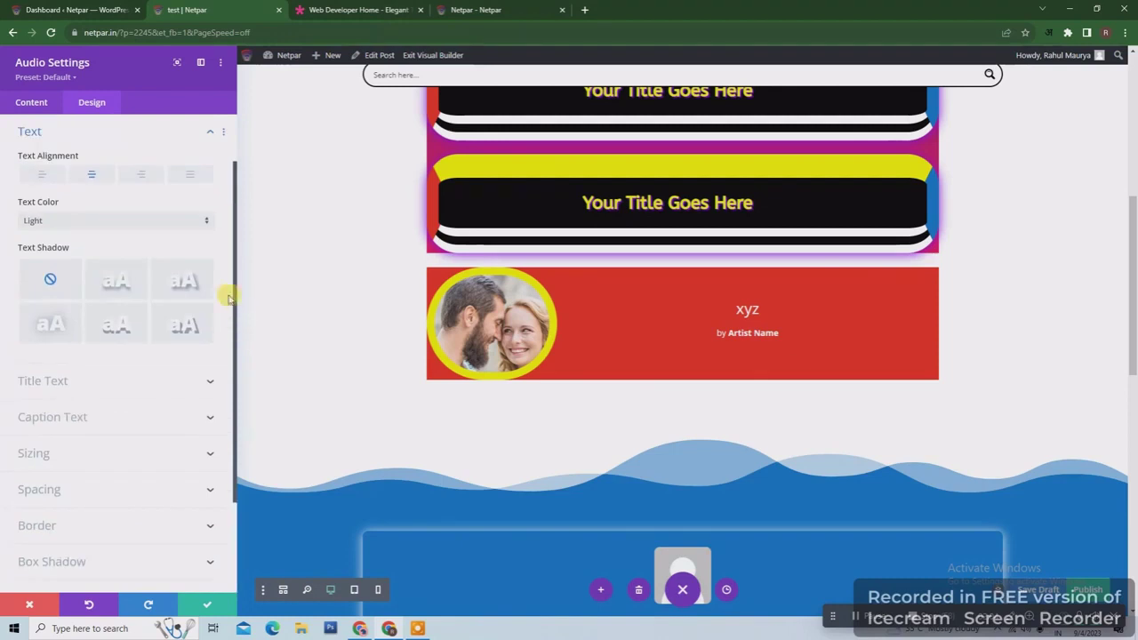
{"action": "left_click", "coordinate": [30, 184]}
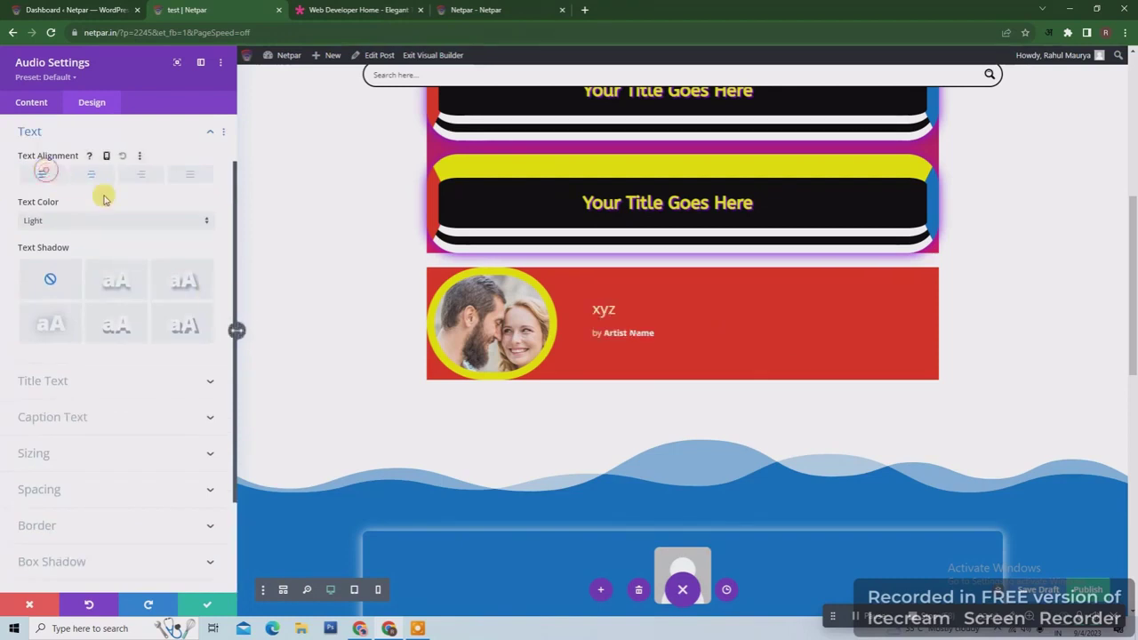
- Set the audio module's title text color to black and its text size to 48px
{"action": "left_click", "coordinate": [197, 384]}
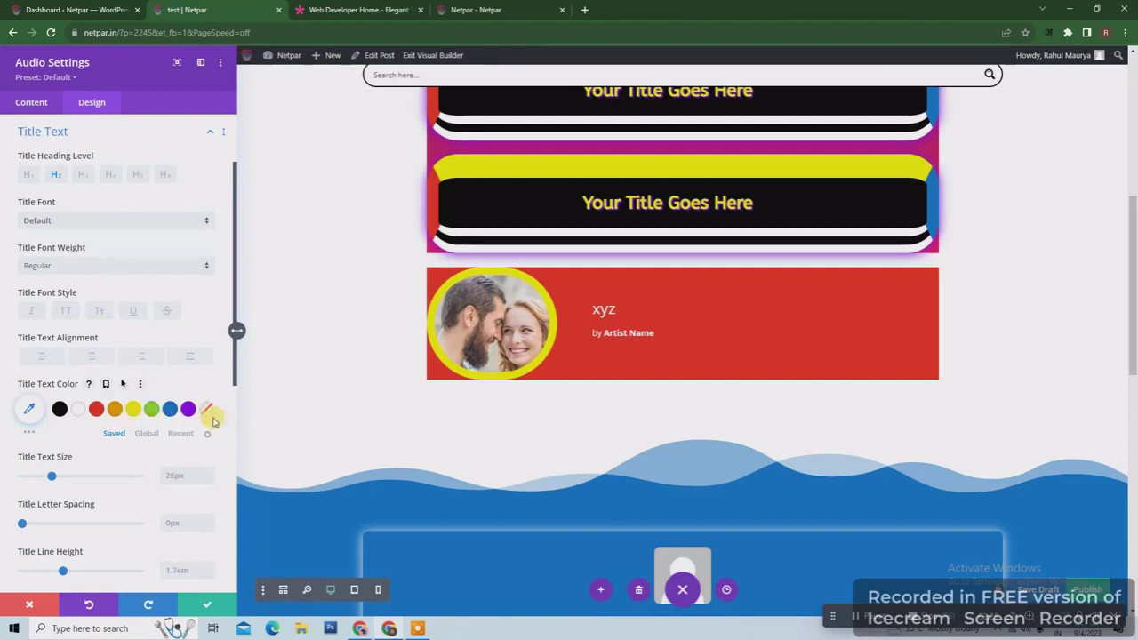
{"action": "left_click", "coordinate": [59, 409]}
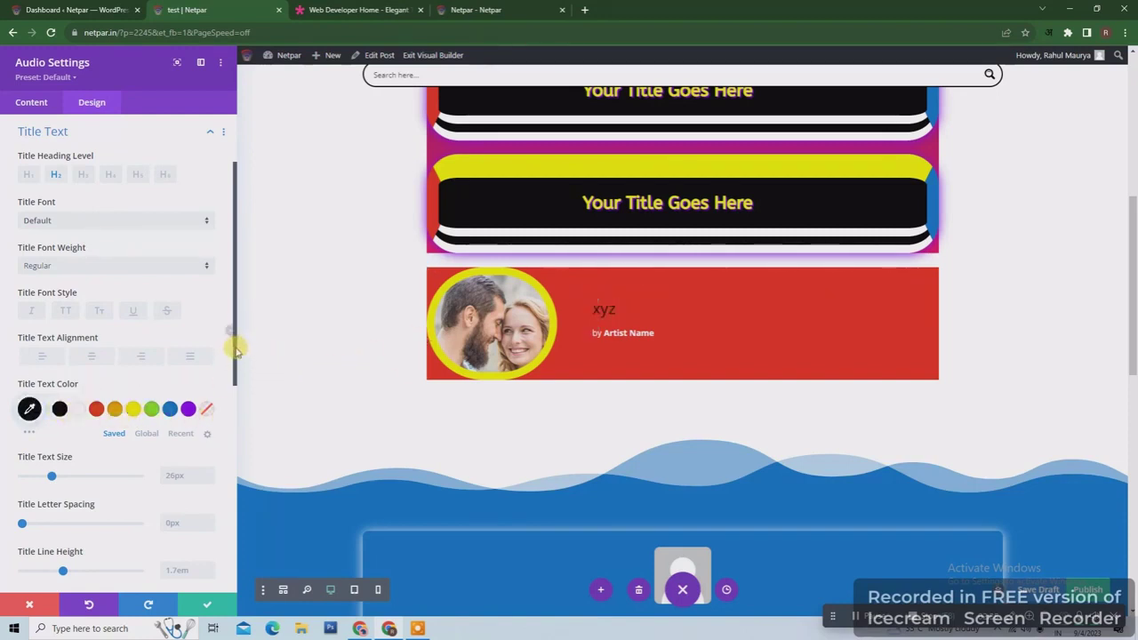
{"action": "left_click_drag", "start_coordinate": [236, 349], "coordinate": [211, 399]}
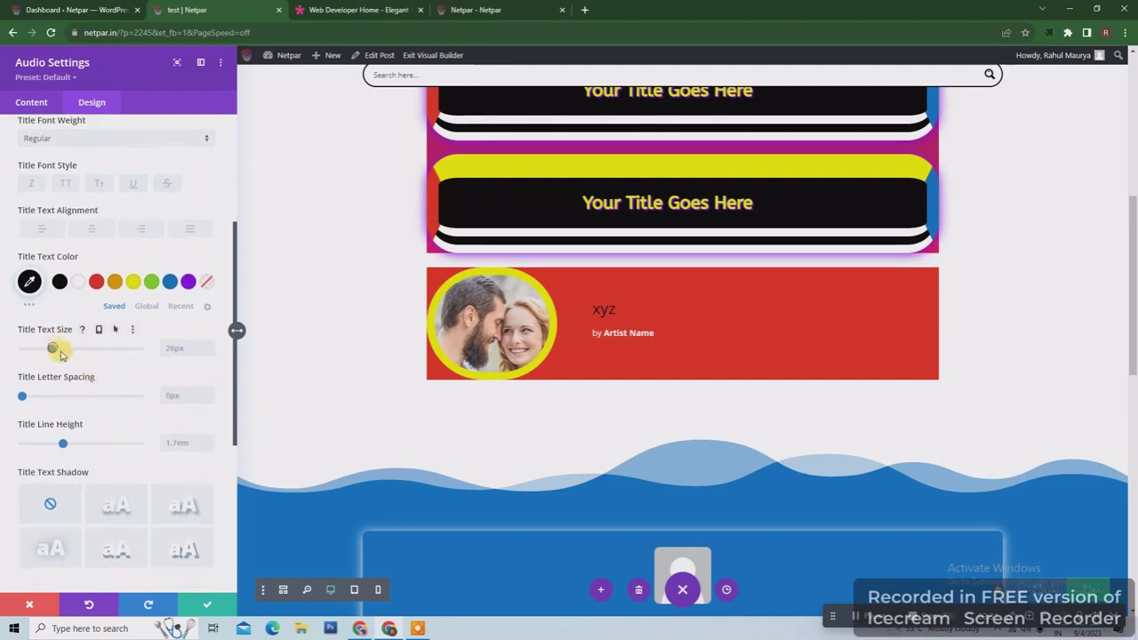
{"action": "left_click_drag", "start_coordinate": [60, 354], "coordinate": [79, 352]}
- Set the audio module's caption text color to the saved yellow
{"action": "left_click_drag", "start_coordinate": [233, 364], "coordinate": [216, 471]}
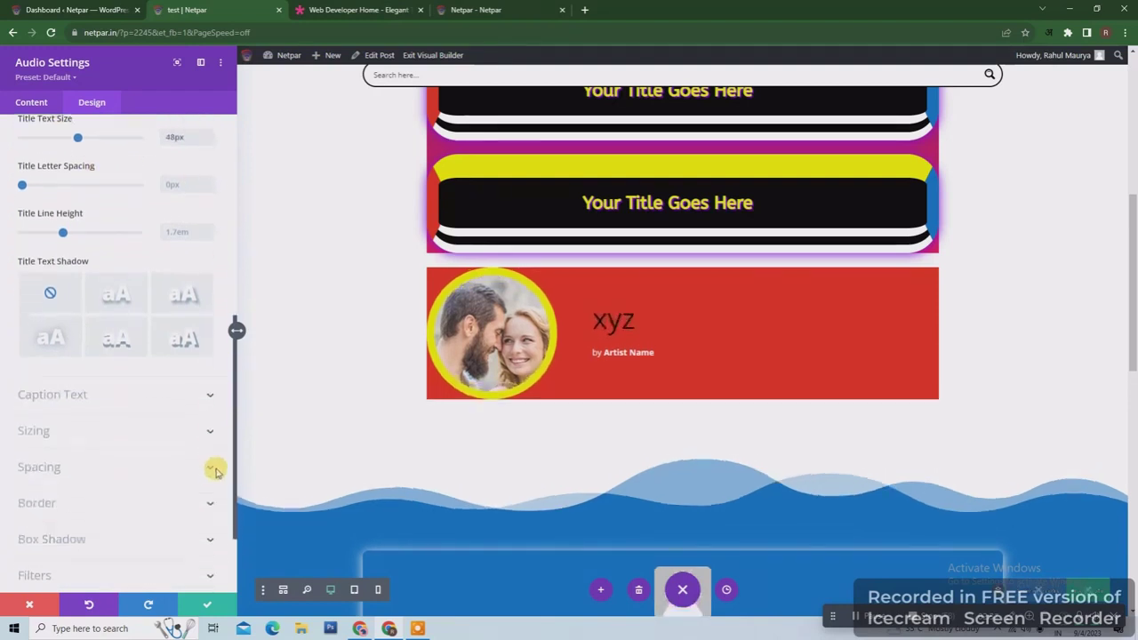
{"action": "left_click", "coordinate": [204, 368]}
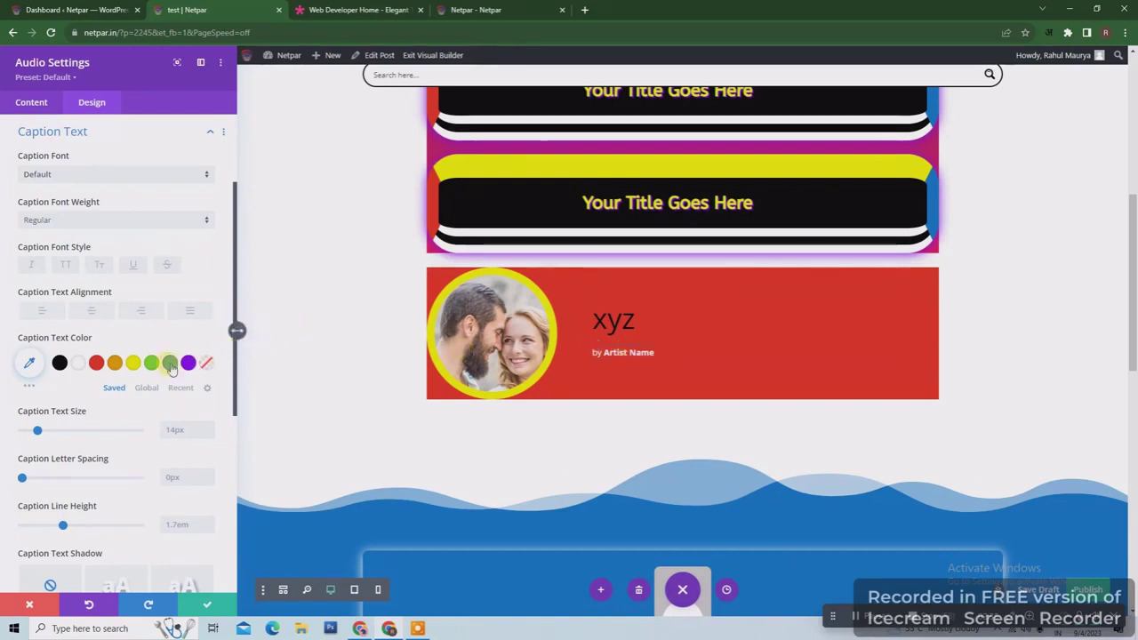
{"action": "left_click", "coordinate": [134, 365]}
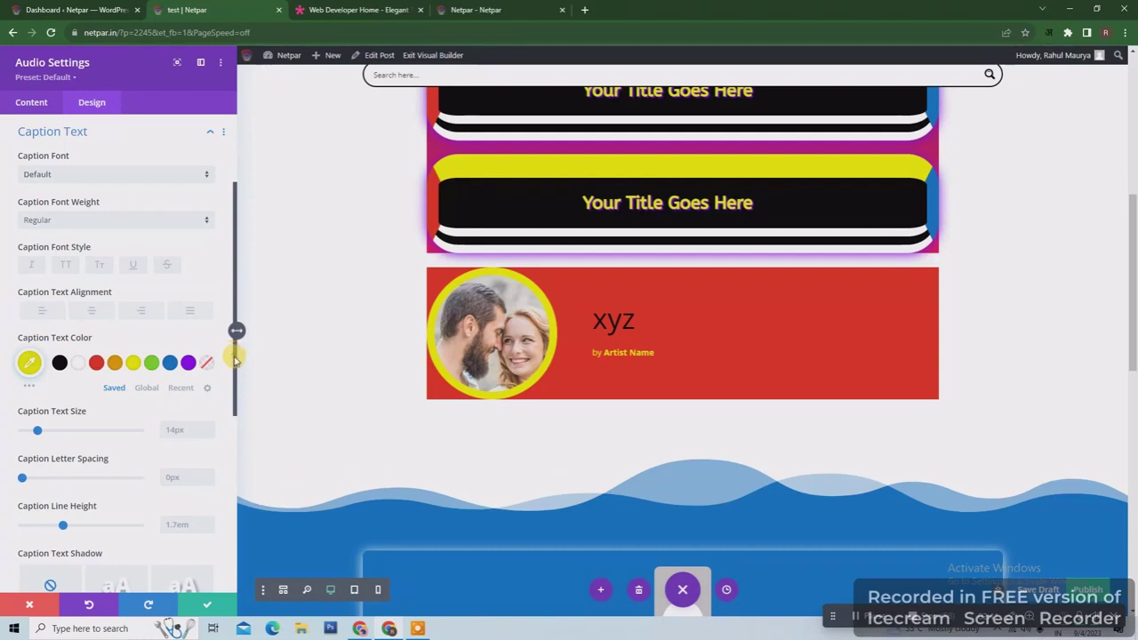
- Set the audio module's width to 100% in its sizing settings
{"action": "left_click_drag", "start_coordinate": [234, 355], "coordinate": [228, 495]}
{"action": "left_click", "coordinate": [187, 416]}
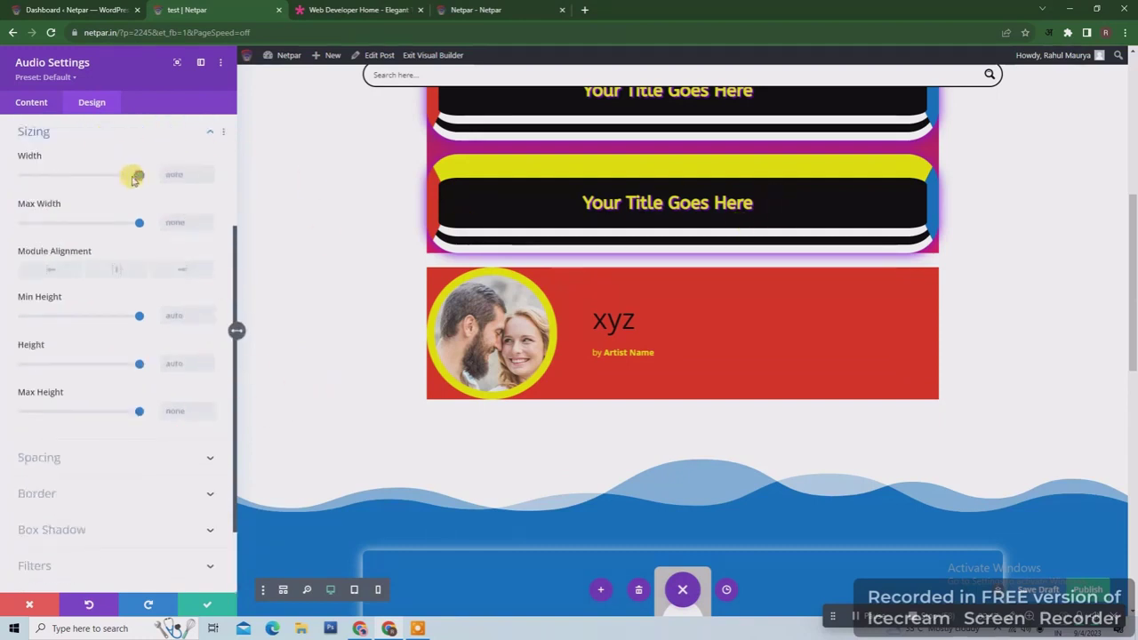
{"action": "left_click_drag", "start_coordinate": [133, 178], "coordinate": [178, 179]}
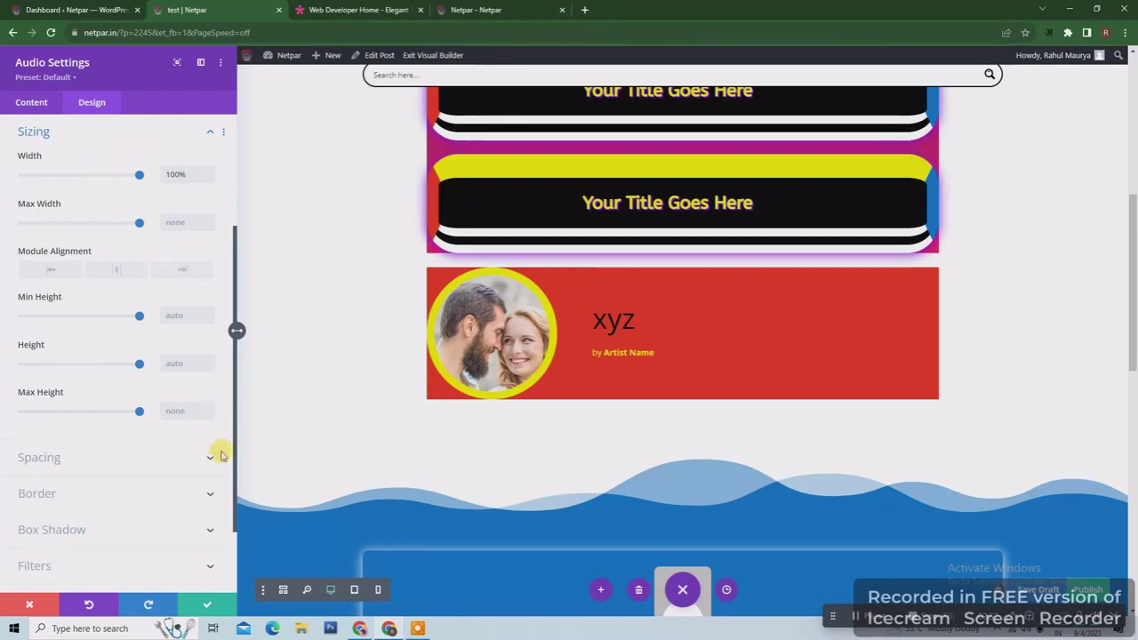
- Try a 16px top margin and 32px top padding in the audio module's spacing settings, and reset both
{"action": "left_click", "coordinate": [189, 463]}
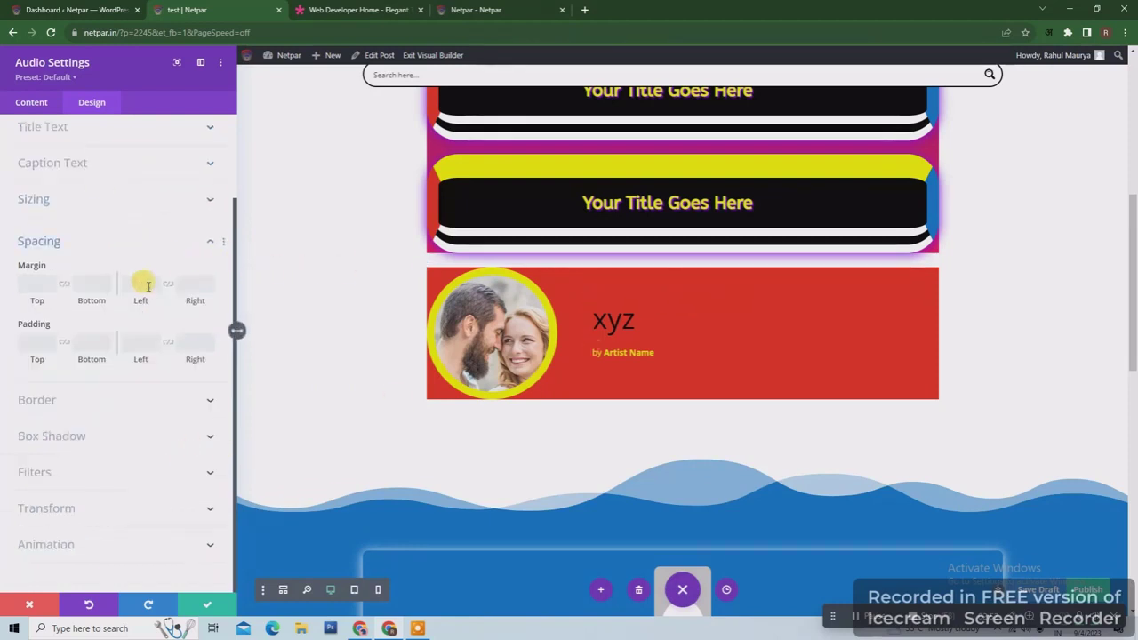
{"action": "left_click_drag", "start_coordinate": [31, 300], "coordinate": [76, 297]}
{"action": "left_click_drag", "start_coordinate": [42, 360], "coordinate": [100, 302]}
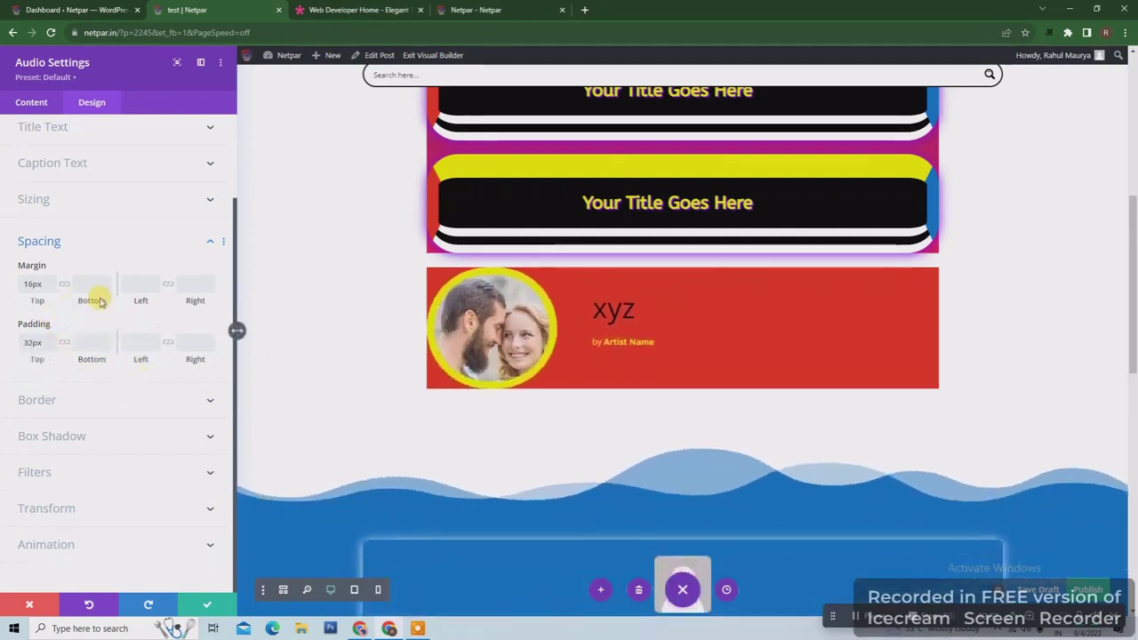
{"action": "left_click", "coordinate": [109, 323]}
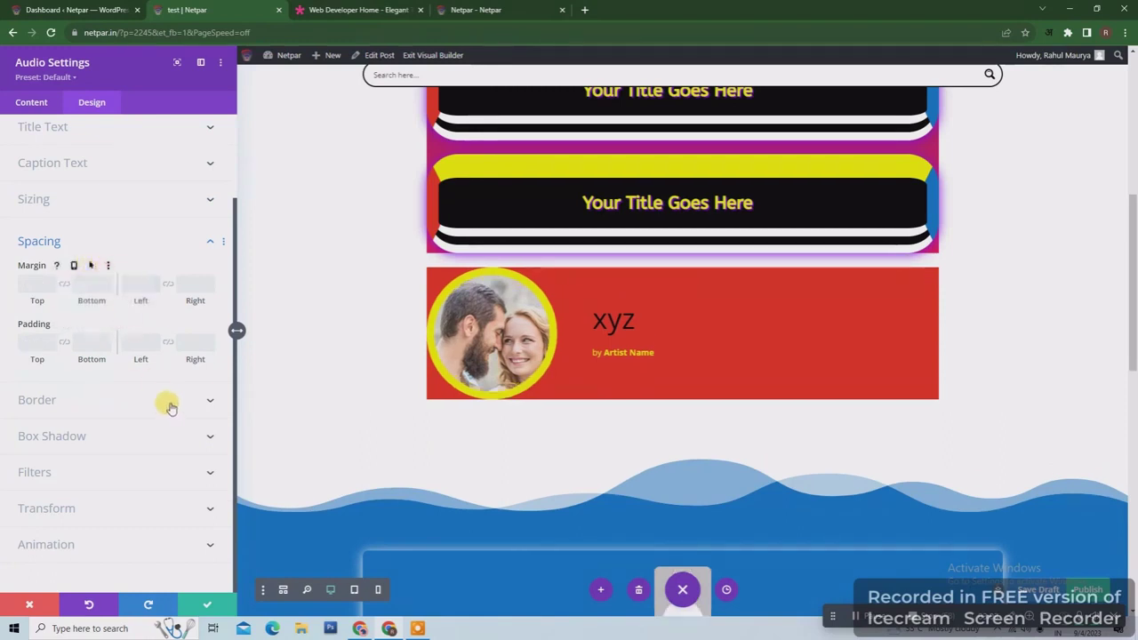
- Round all four corners of the audio module's border to 144px
{"action": "left_click", "coordinate": [205, 402]}
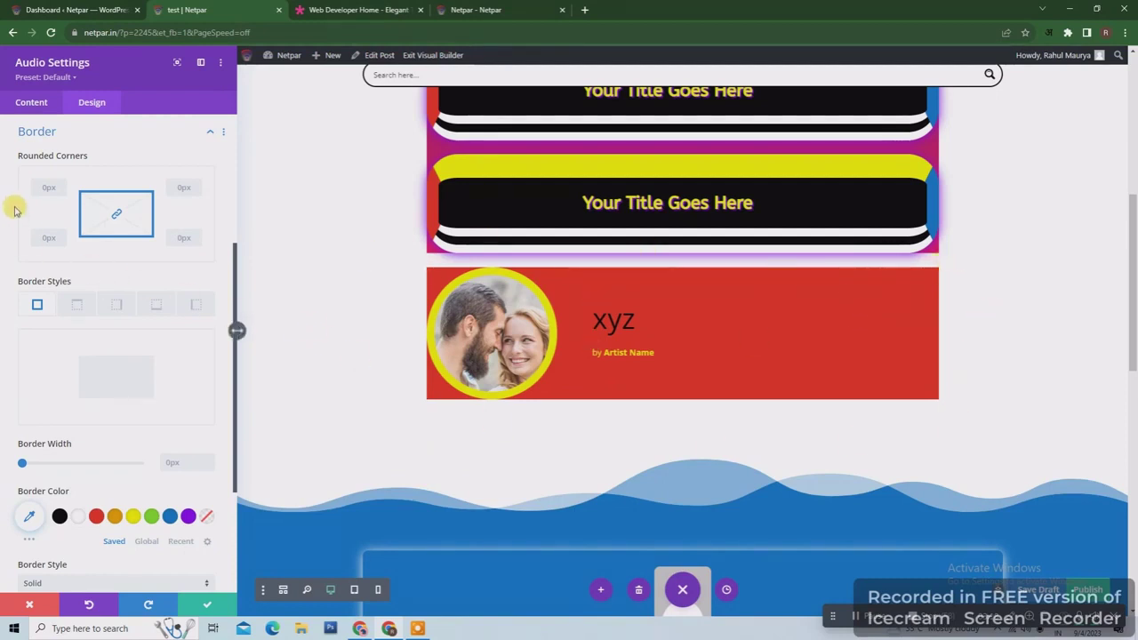
{"action": "left_click_drag", "start_coordinate": [76, 204], "coordinate": [76, 203]}
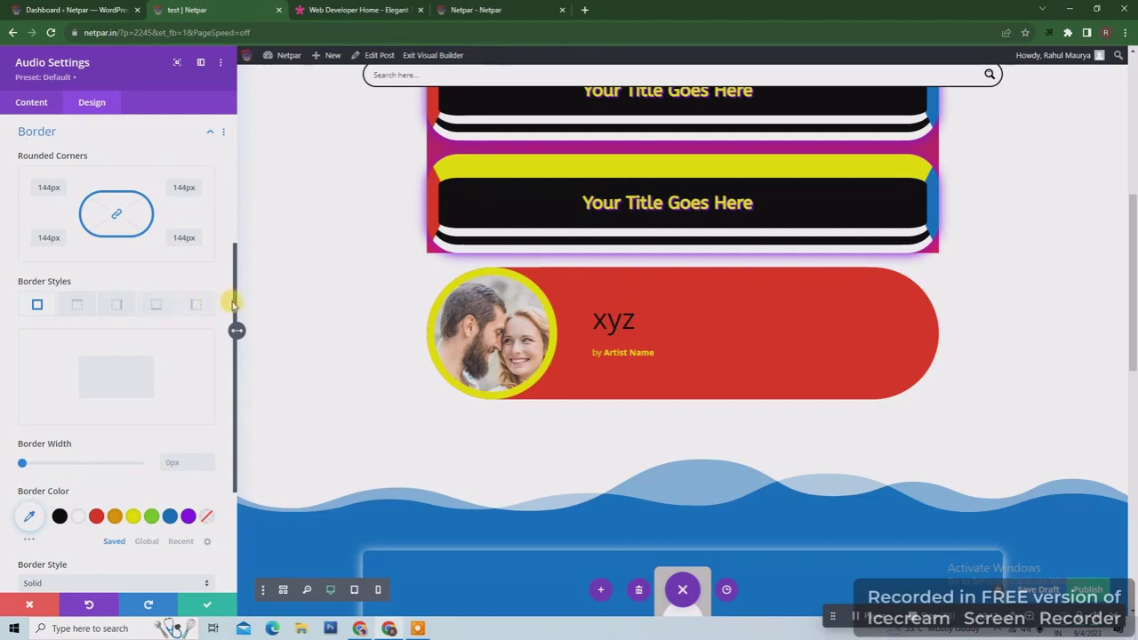
- Try an inner box shadow in the saved yellow #edf000 on the audio module
{"action": "left_click_drag", "start_coordinate": [234, 315], "coordinate": [230, 435]}
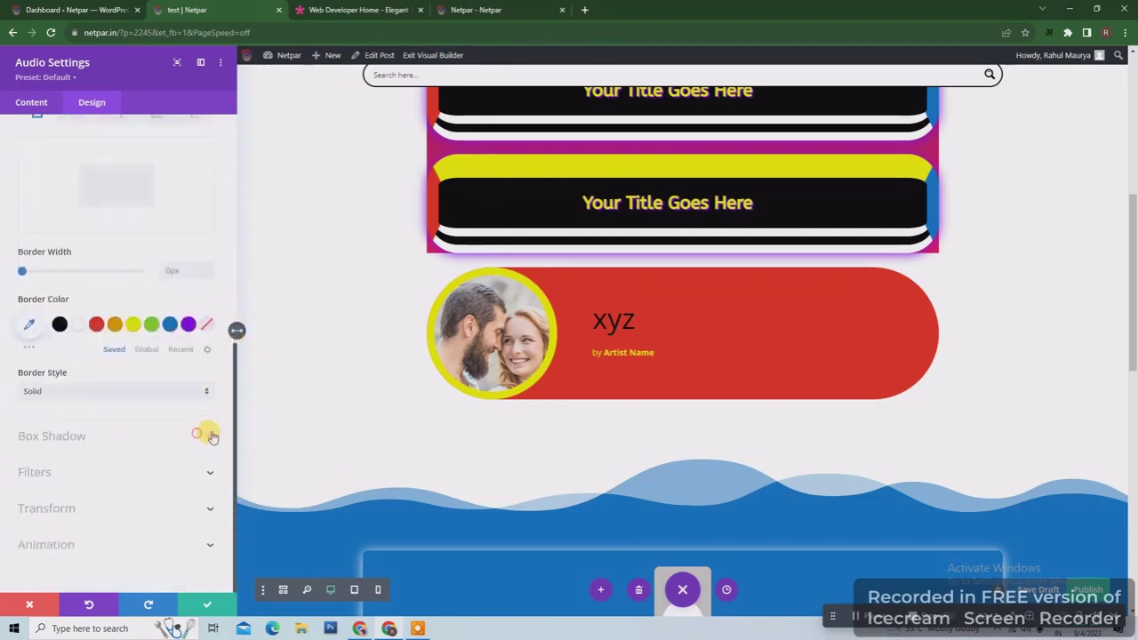
{"action": "left_click", "coordinate": [210, 435]}
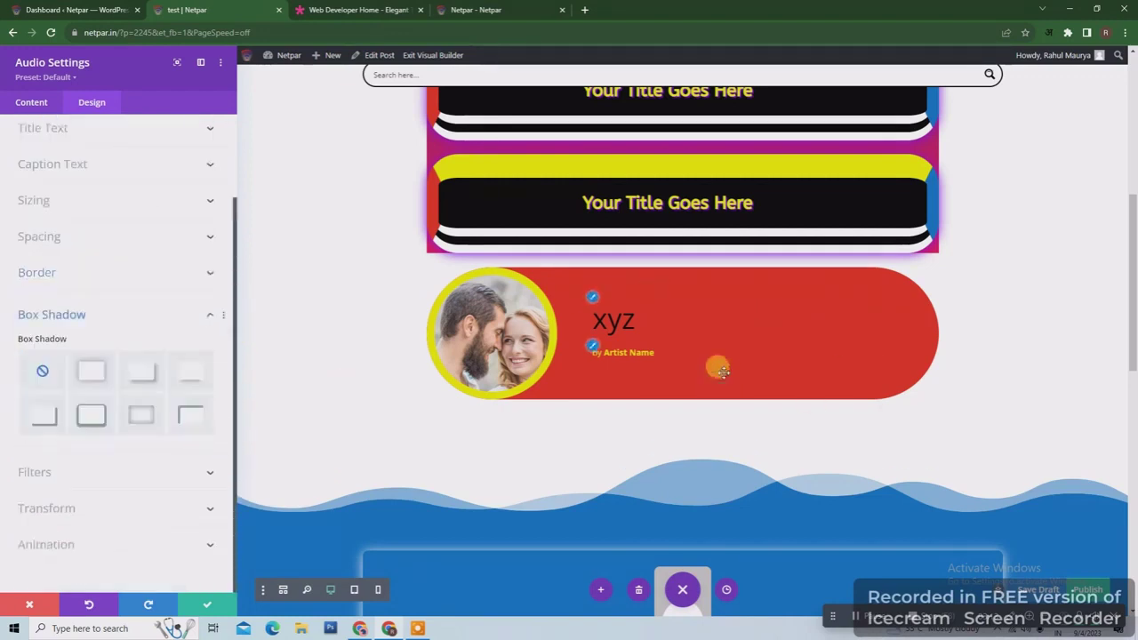
{"action": "left_click", "coordinate": [142, 422]}
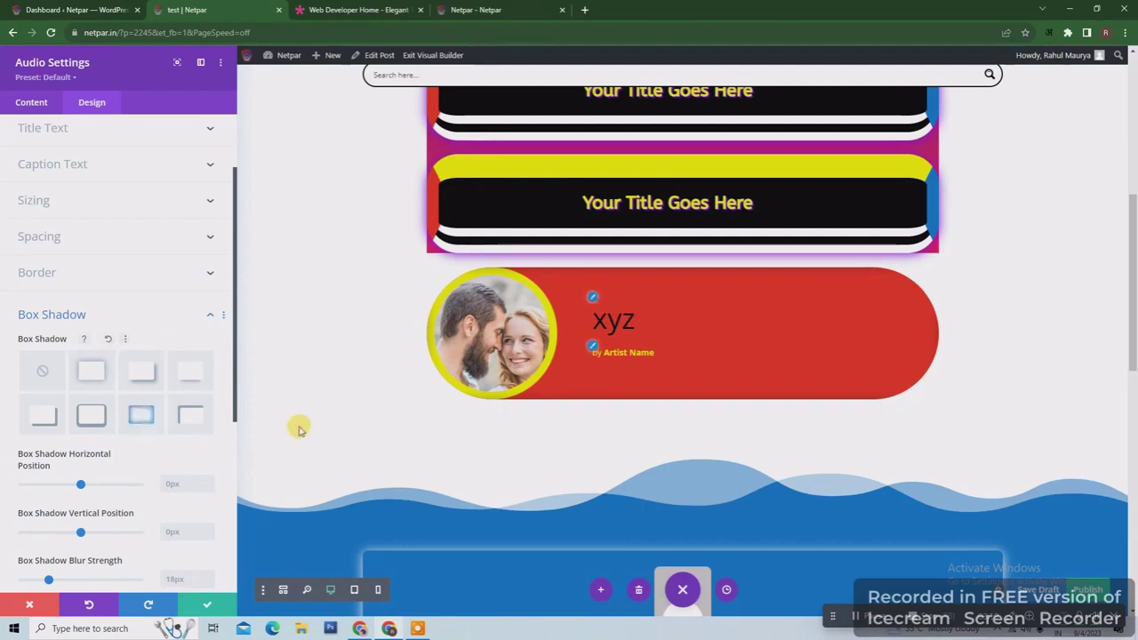
{"action": "left_click_drag", "start_coordinate": [233, 391], "coordinate": [234, 497]}
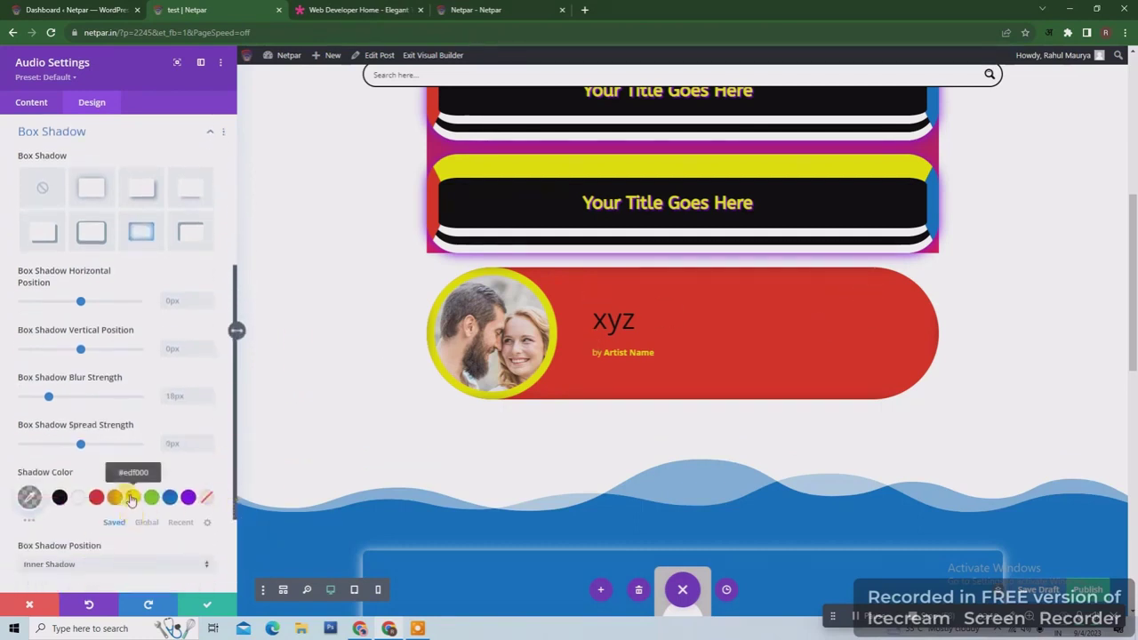
{"action": "left_click", "coordinate": [134, 497]}
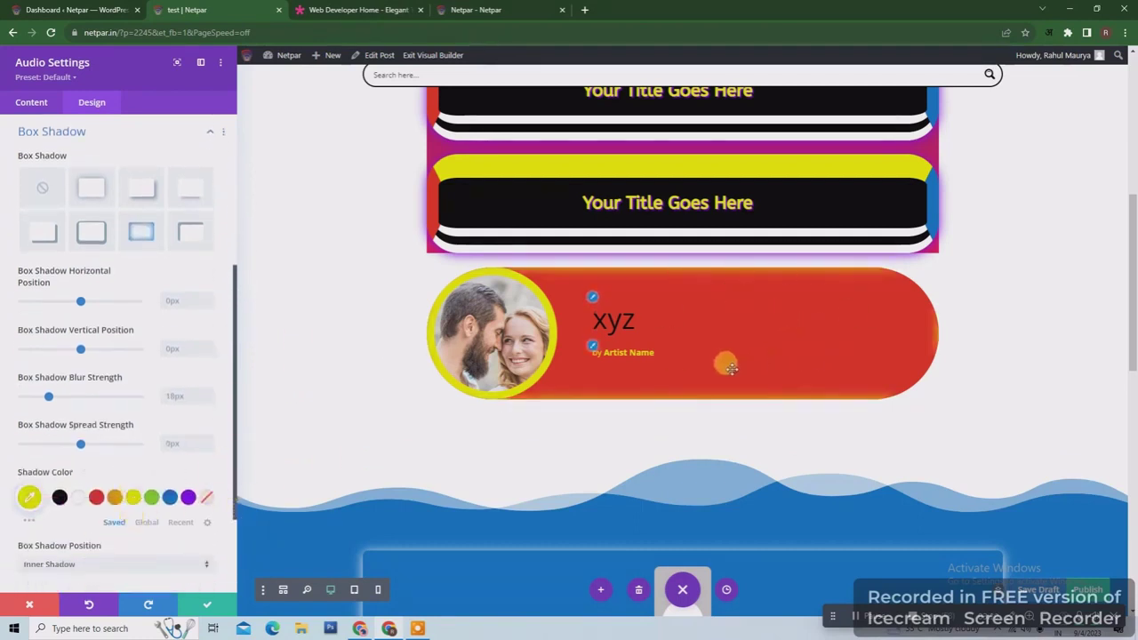
- Switch the audio module's box shadow to the first outer shadow preset, try purple, and settle on black as its color
{"action": "left_click", "coordinate": [89, 187]}
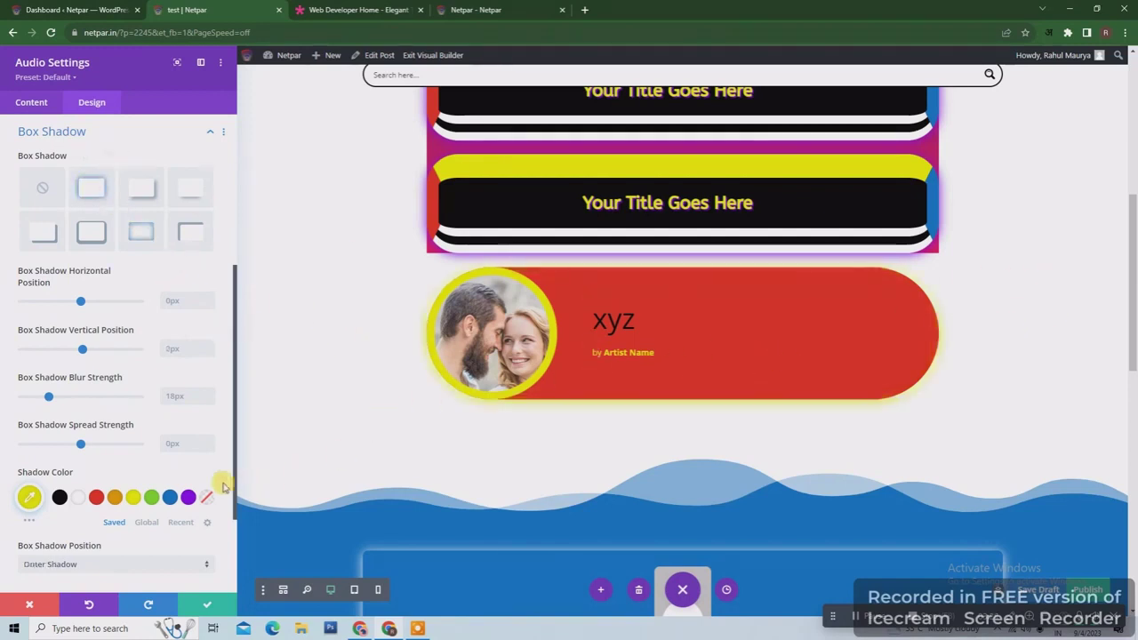
{"action": "left_click", "coordinate": [185, 501]}
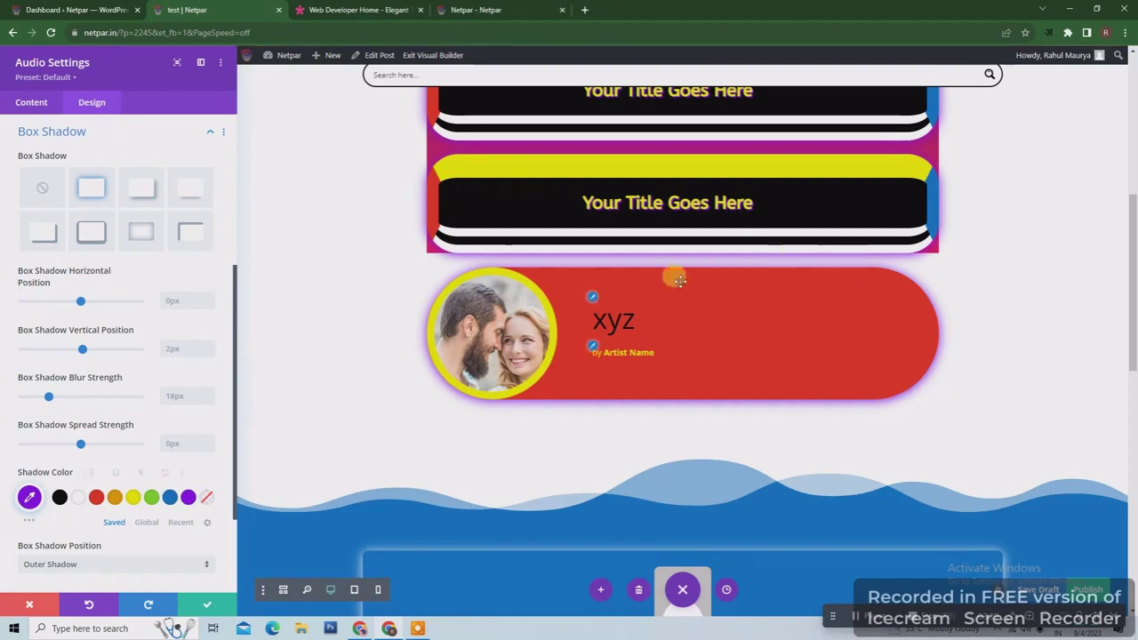
{"action": "left_click", "coordinate": [59, 497]}
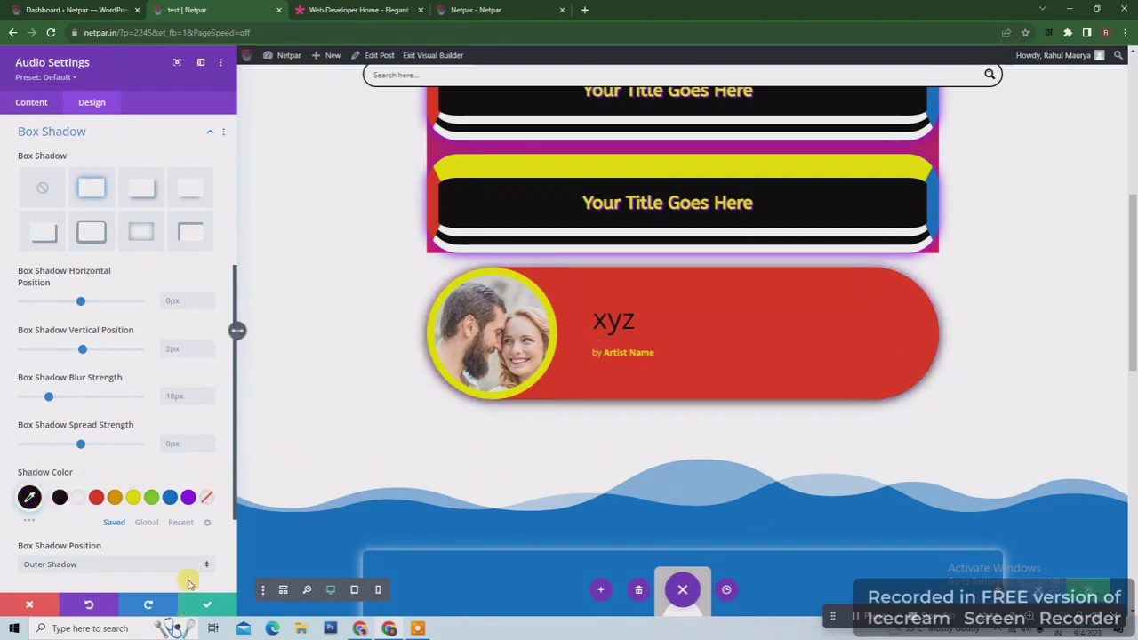
- Set the audio module's hue filter to 220deg and open its transform settings
{"action": "left_click_drag", "start_coordinate": [231, 419], "coordinate": [228, 508]}
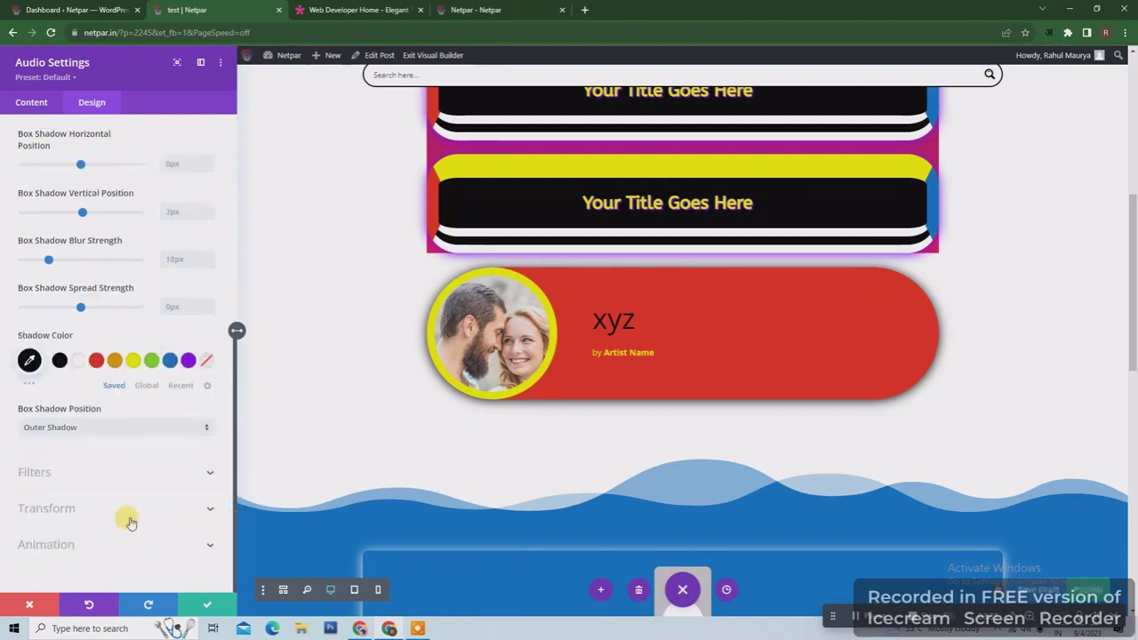
{"action": "left_click", "coordinate": [156, 473]}
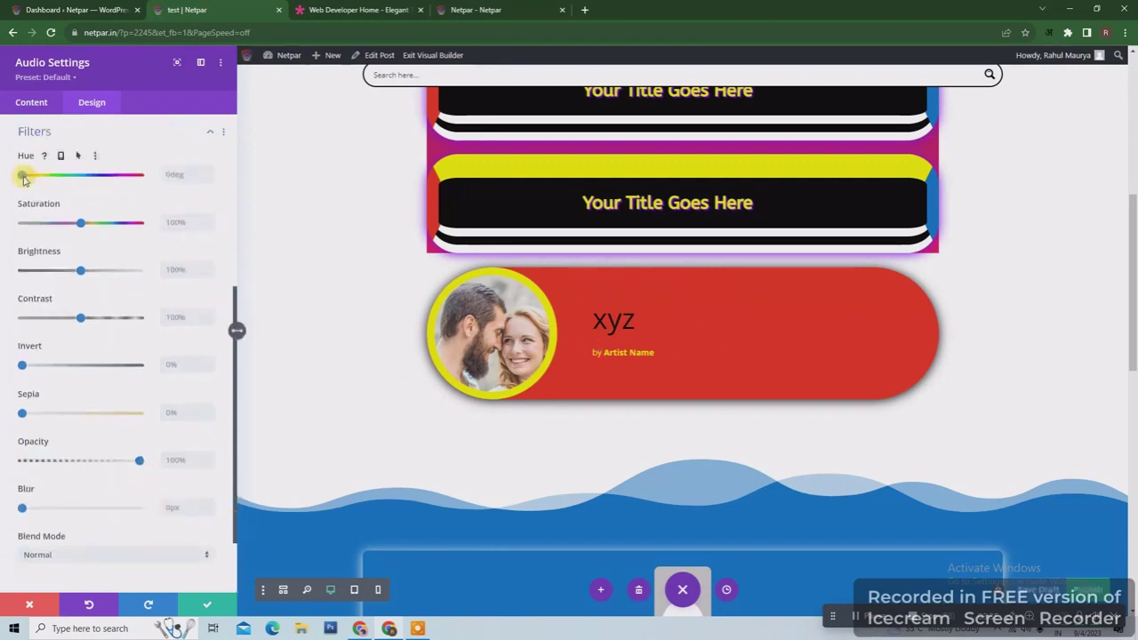
{"action": "left_click_drag", "start_coordinate": [24, 178], "coordinate": [95, 177]}
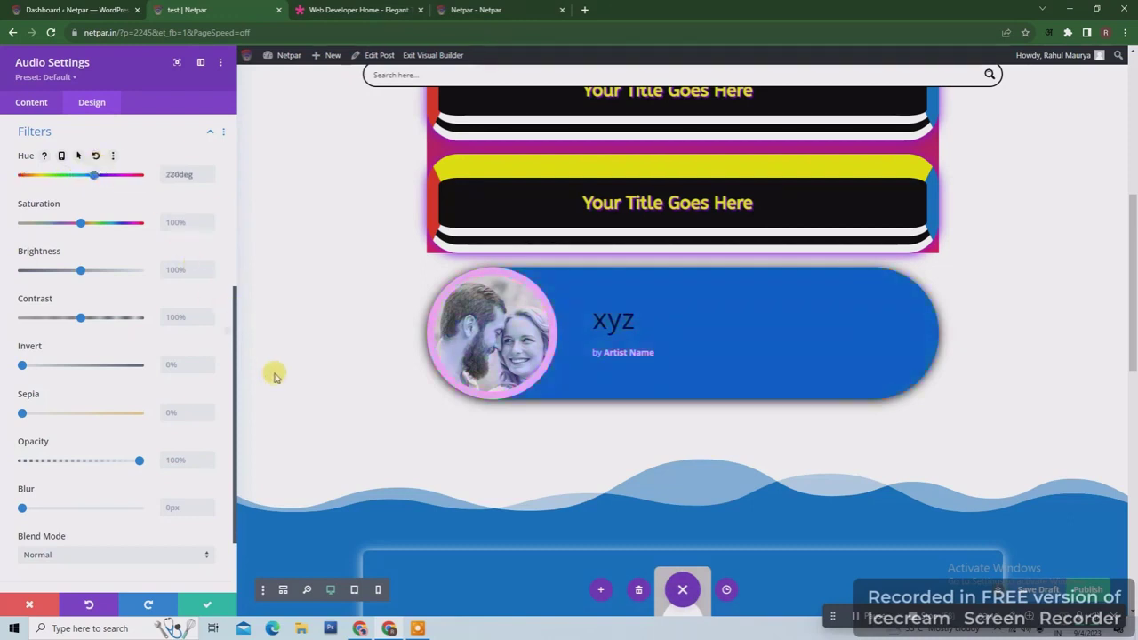
{"action": "scroll", "coordinate": [210, 488], "scroll_direction": "down", "scroll_amount": 2}
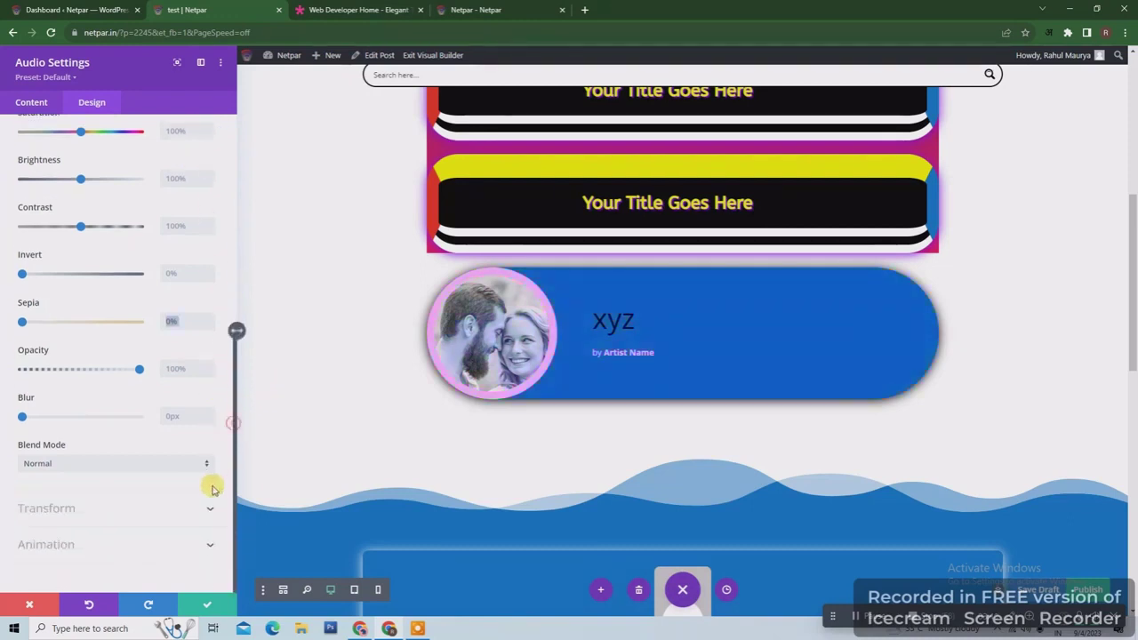
{"action": "left_click", "coordinate": [183, 508]}
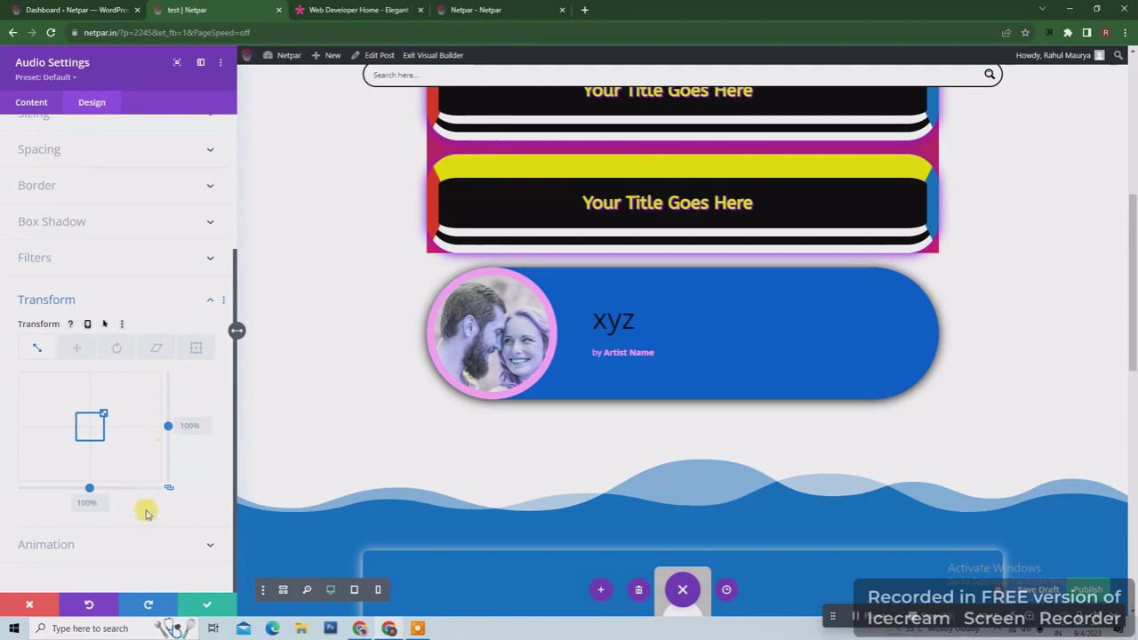
- Try the Bounce, Roll, Slide, Fade, Zoom and Flip animation styles on the audio module, and settle on Fold
{"action": "left_click", "coordinate": [156, 538]}
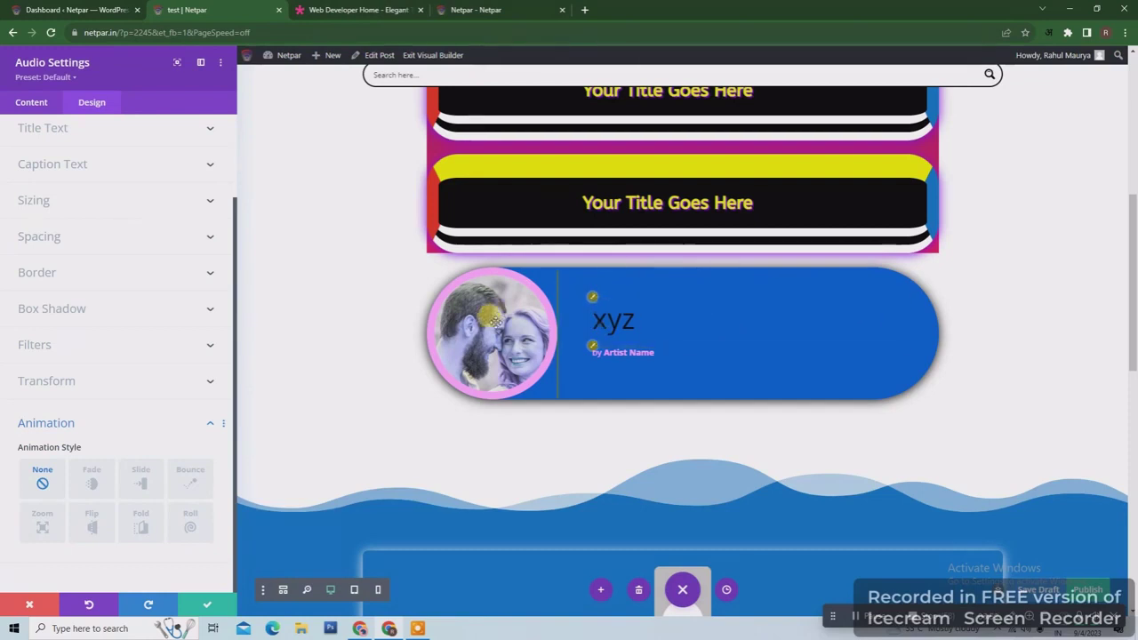
{"action": "left_click", "coordinate": [186, 483]}
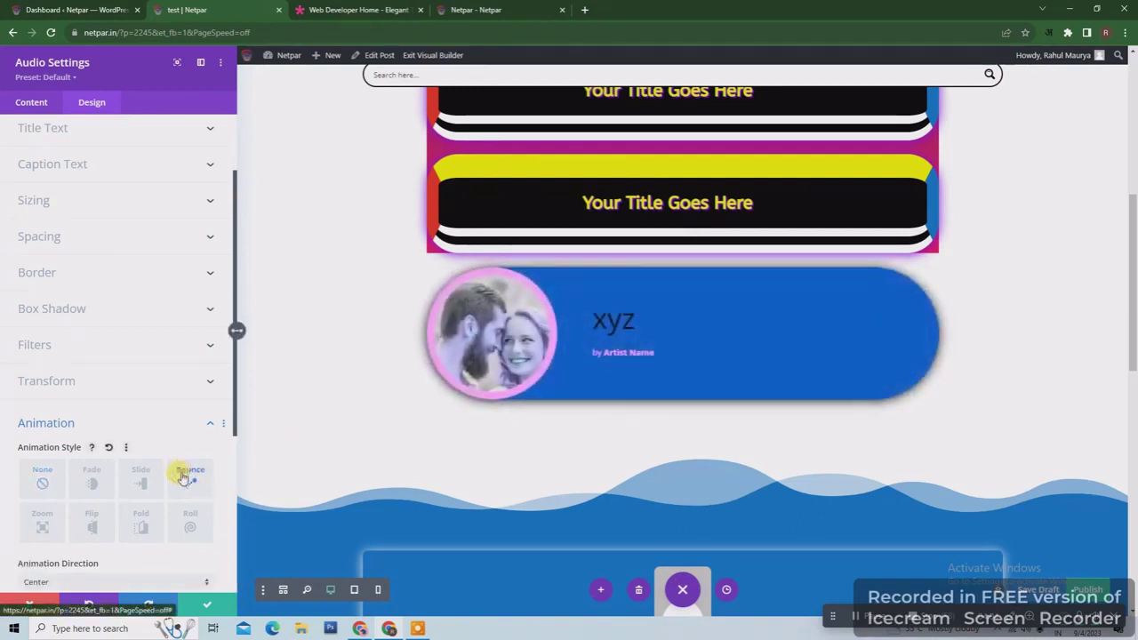
{"action": "left_click", "coordinate": [188, 525]}
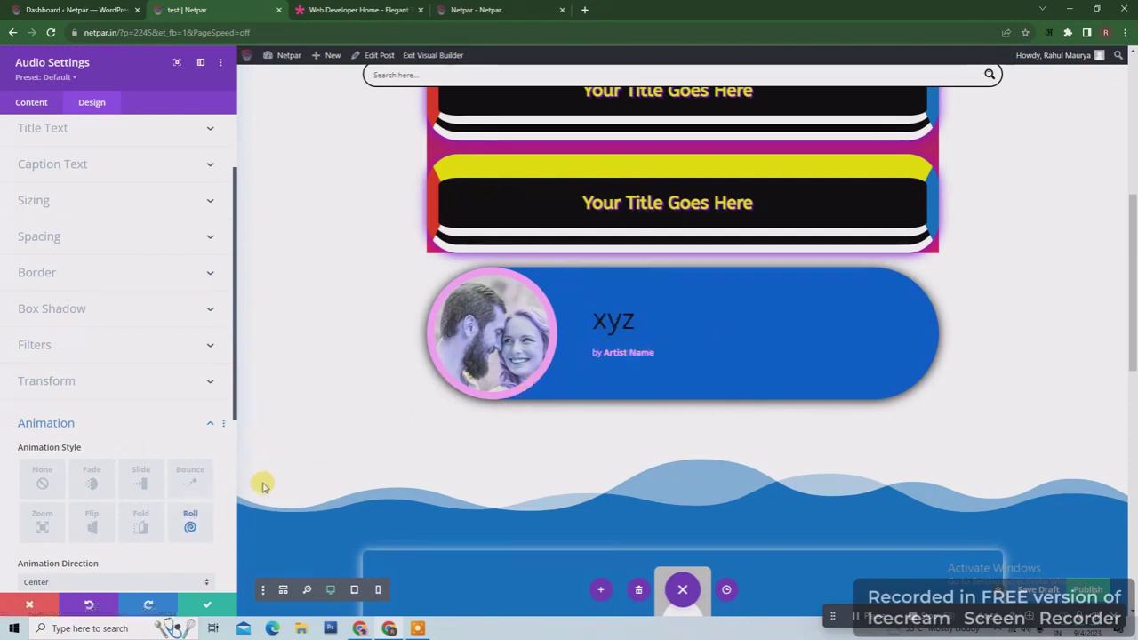
{"action": "left_click", "coordinate": [141, 484]}
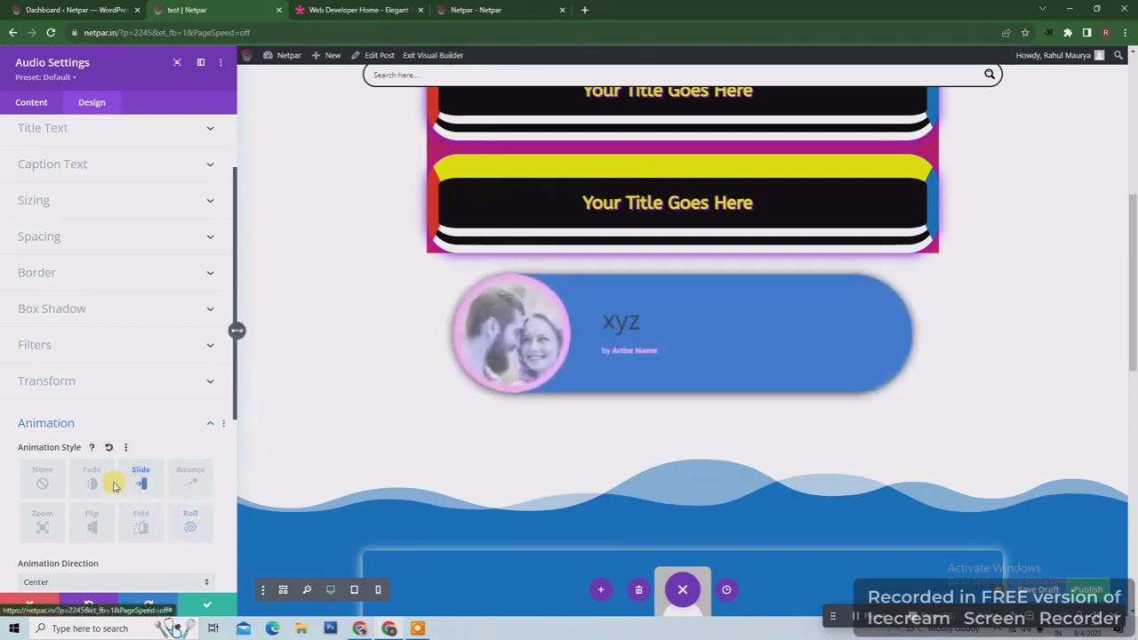
{"action": "left_click", "coordinate": [92, 481]}
{"action": "left_click", "coordinate": [45, 522]}
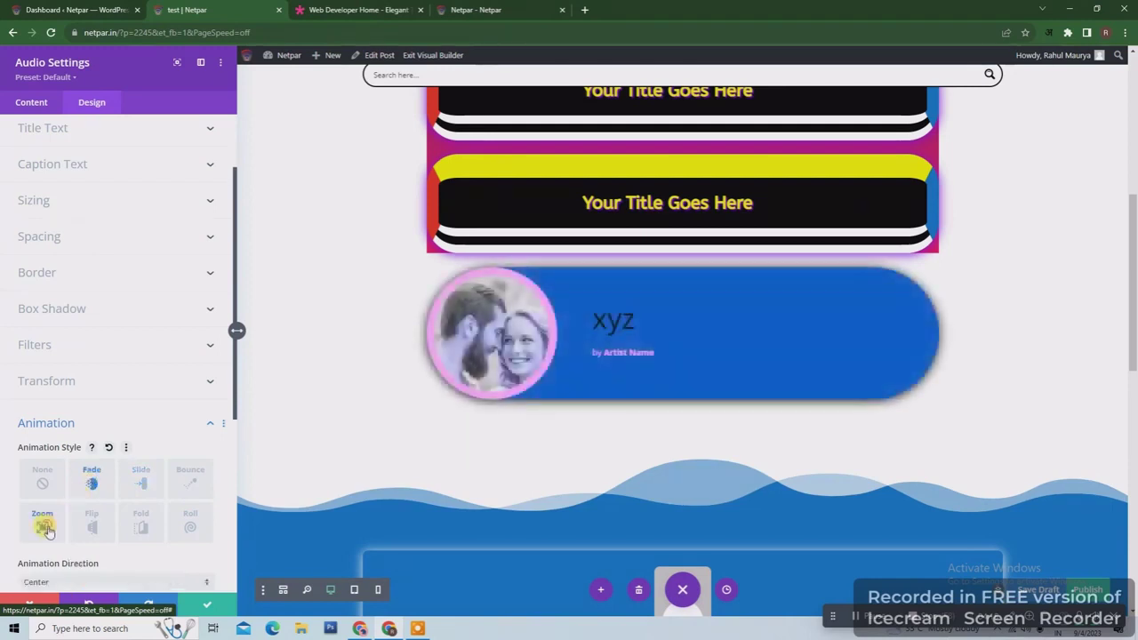
{"action": "left_click", "coordinate": [92, 524]}
{"action": "left_click", "coordinate": [138, 525]}
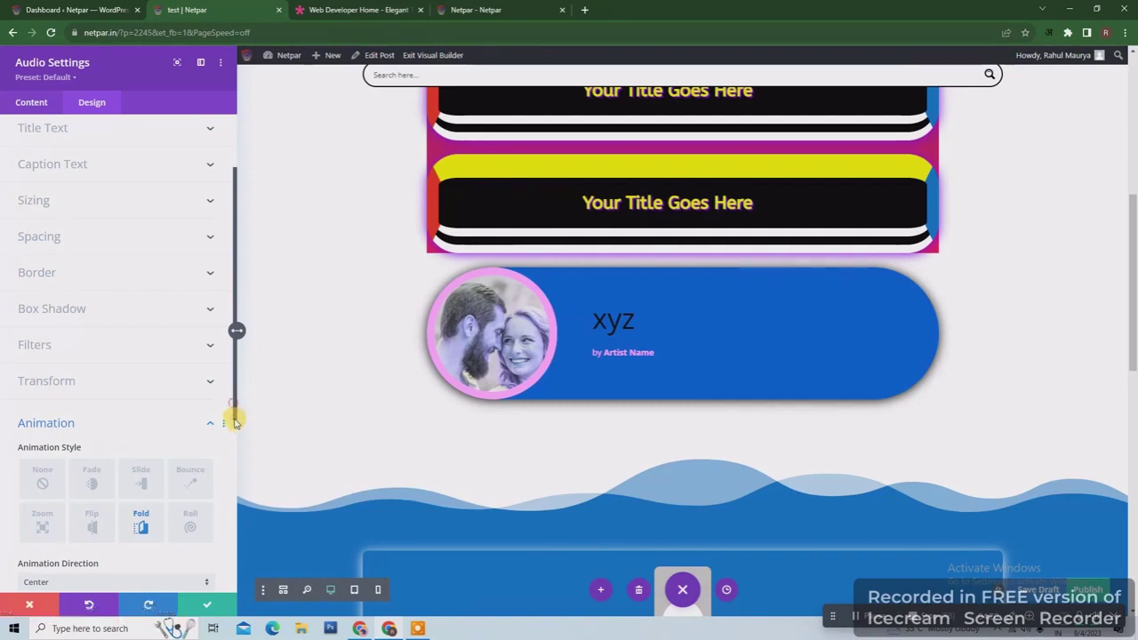
- Set the audio module's animation direction to Right
{"action": "left_click_drag", "start_coordinate": [233, 416], "coordinate": [227, 525]}
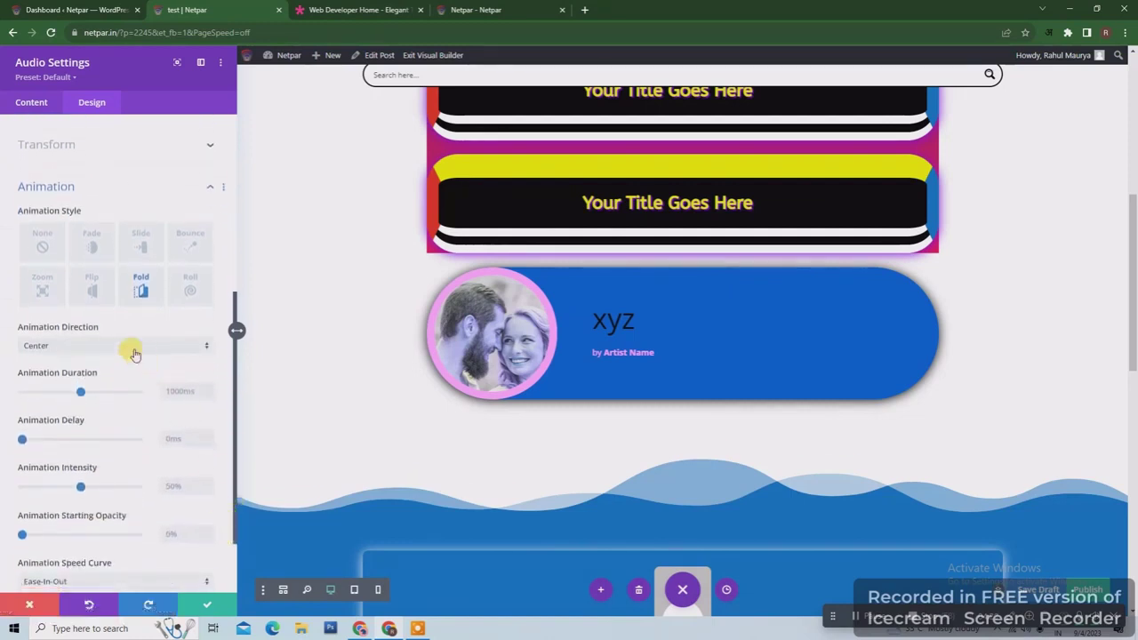
{"action": "left_click", "coordinate": [133, 353]}
{"action": "left_click", "coordinate": [101, 375]}
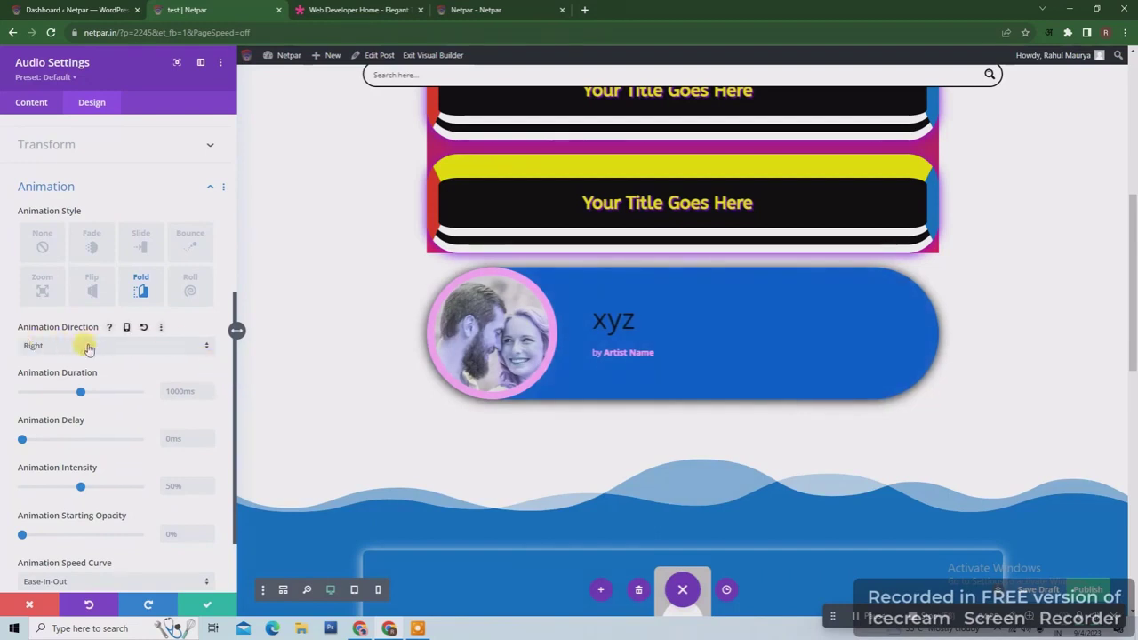
- Try longer and shorter animation durations, settling on 1850ms, and set the animation delay to 1100ms
{"action": "left_click", "coordinate": [133, 396]}
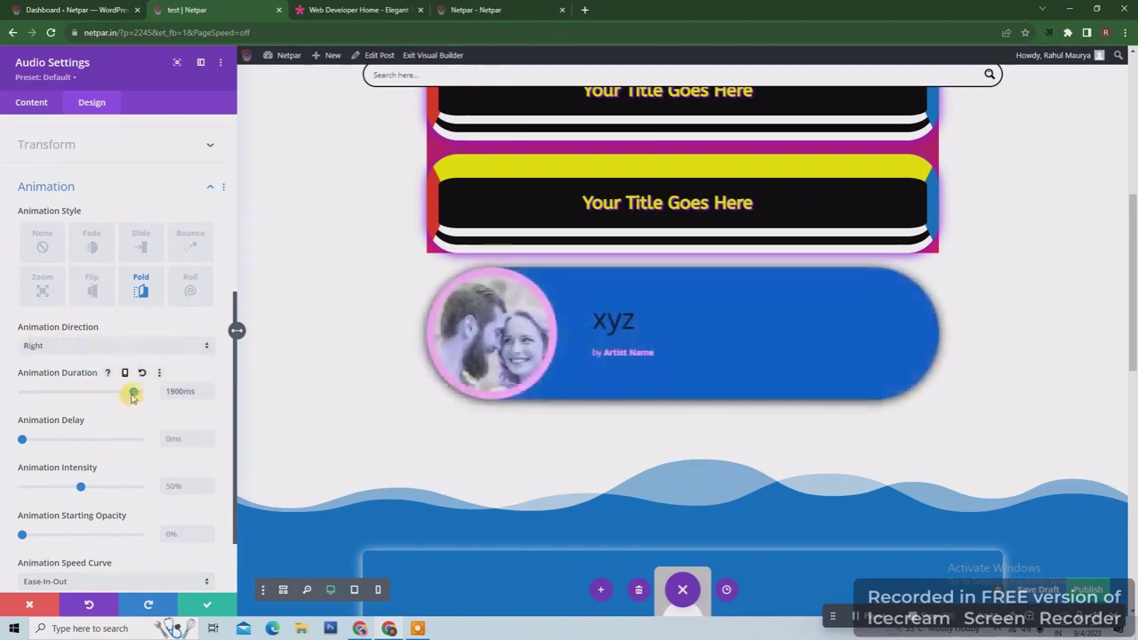
{"action": "left_click_drag", "start_coordinate": [132, 396], "coordinate": [33, 398]}
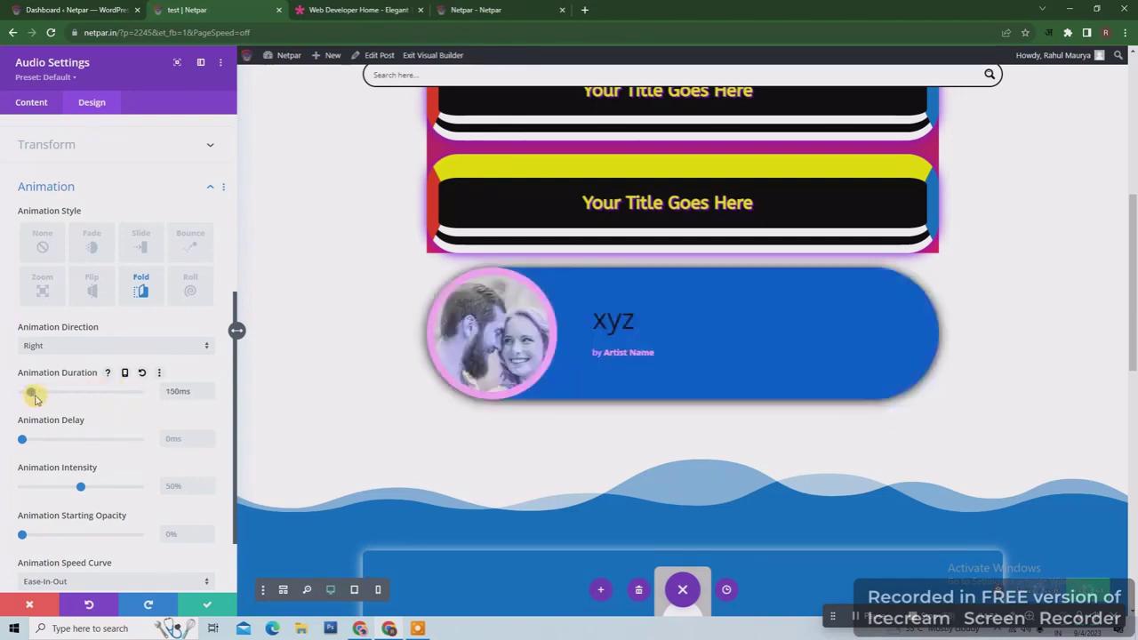
{"action": "left_click", "coordinate": [30, 393]}
{"action": "left_click_drag", "start_coordinate": [29, 393], "coordinate": [132, 394]}
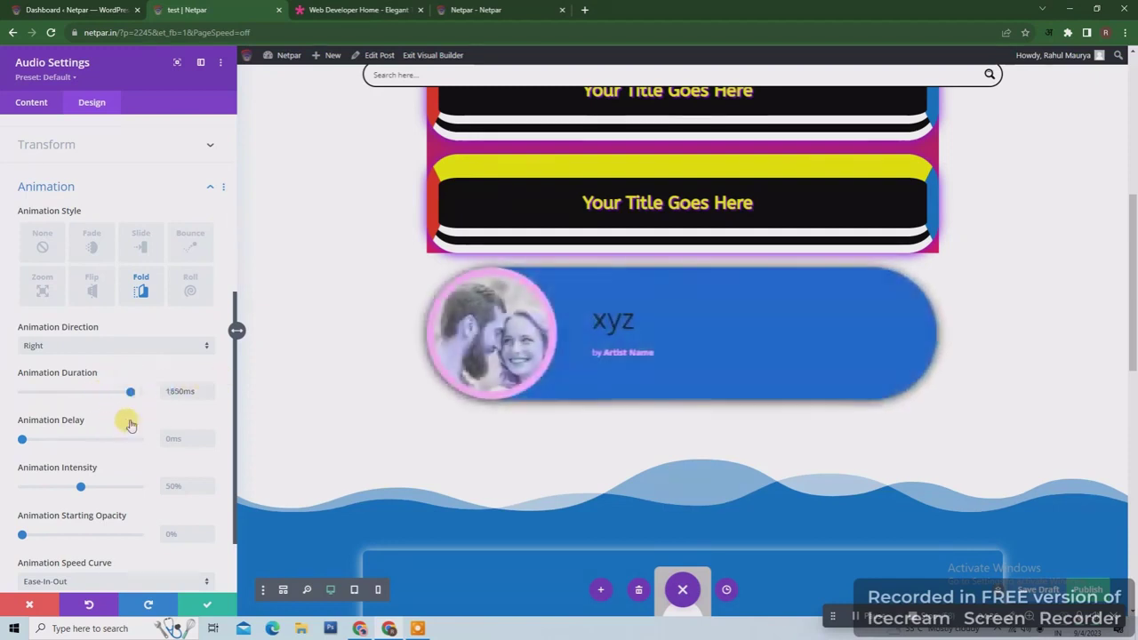
{"action": "left_click_drag", "start_coordinate": [23, 439], "coordinate": [65, 439]}
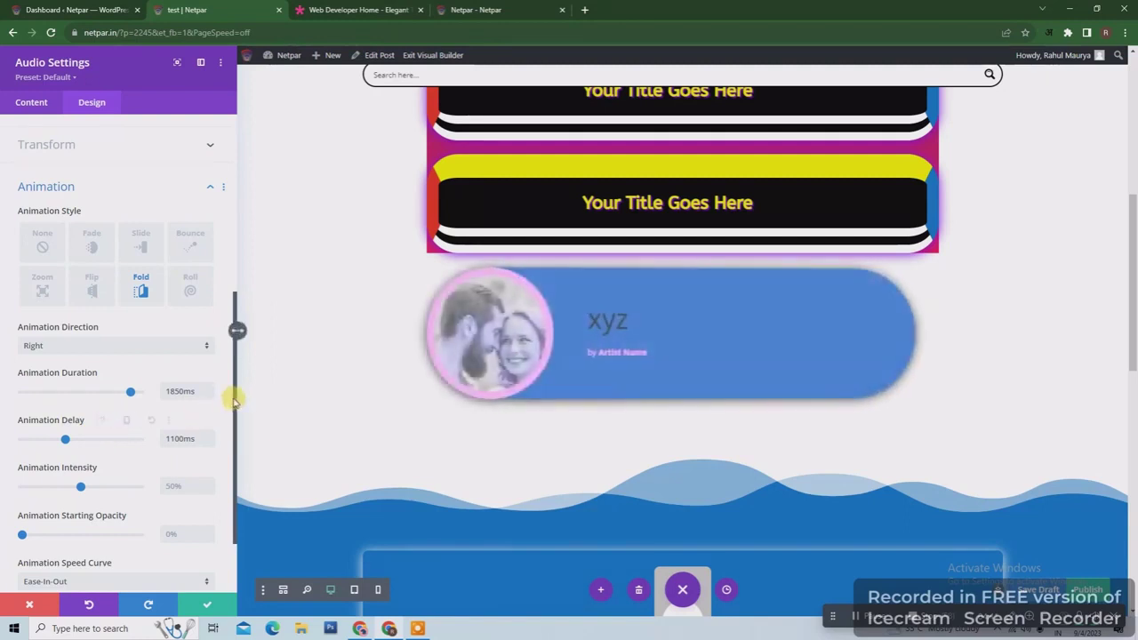
- Set the audio module's animation to repeat in a loop and save the module settings
{"action": "scroll", "coordinate": [223, 463], "scroll_direction": "down", "scroll_amount": 2}
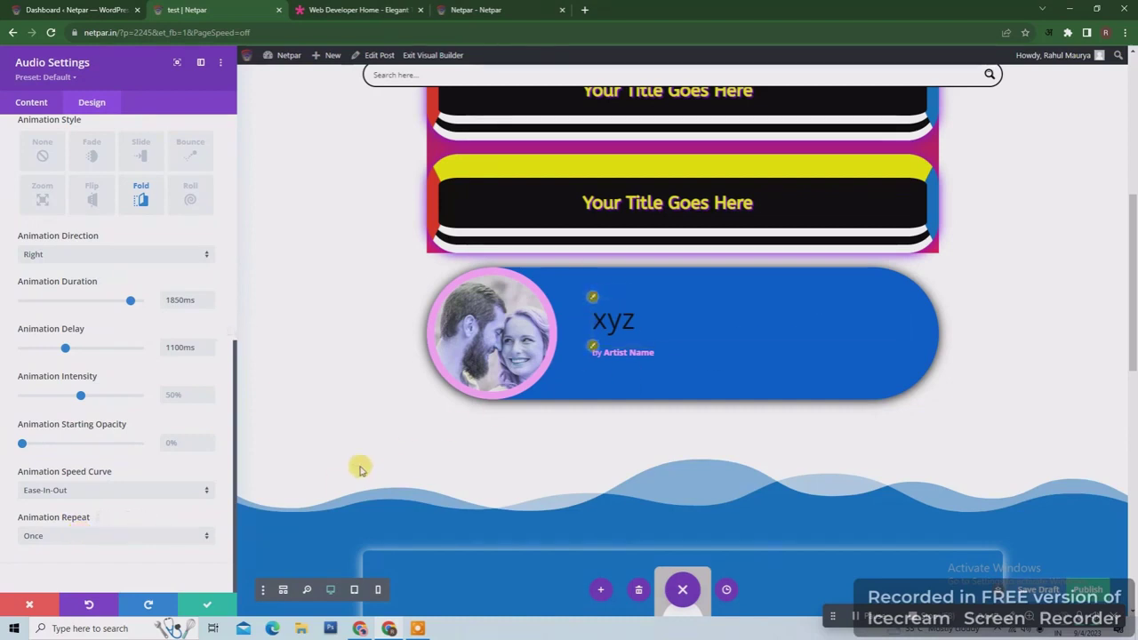
{"action": "left_click", "coordinate": [124, 536]}
{"action": "left_click", "coordinate": [81, 569]}
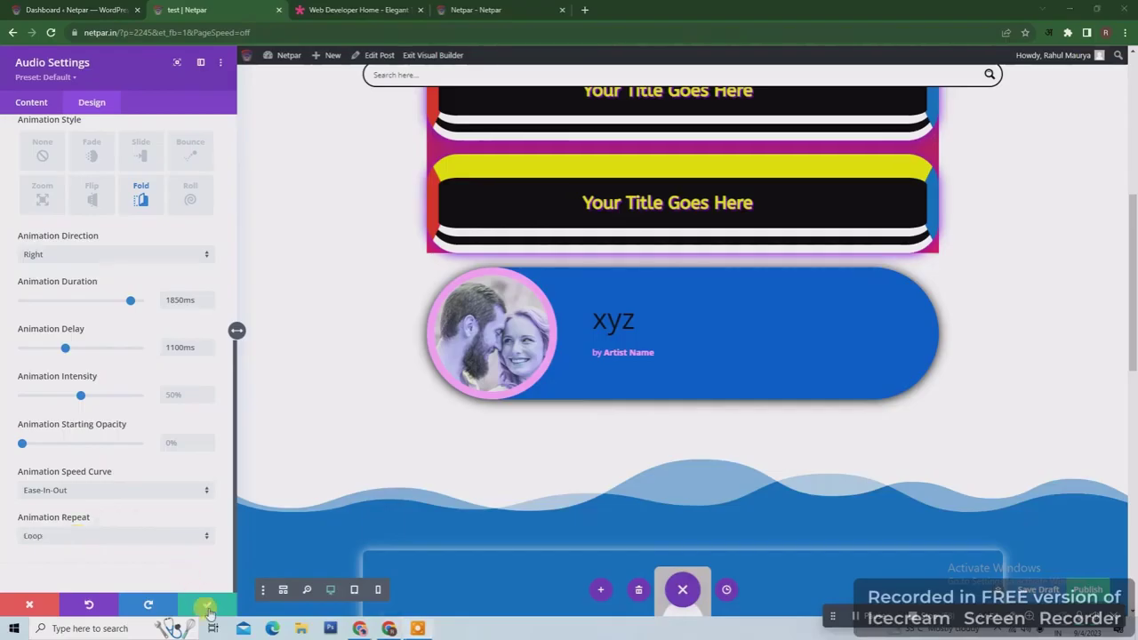
{"action": "left_click", "coordinate": [199, 604]}
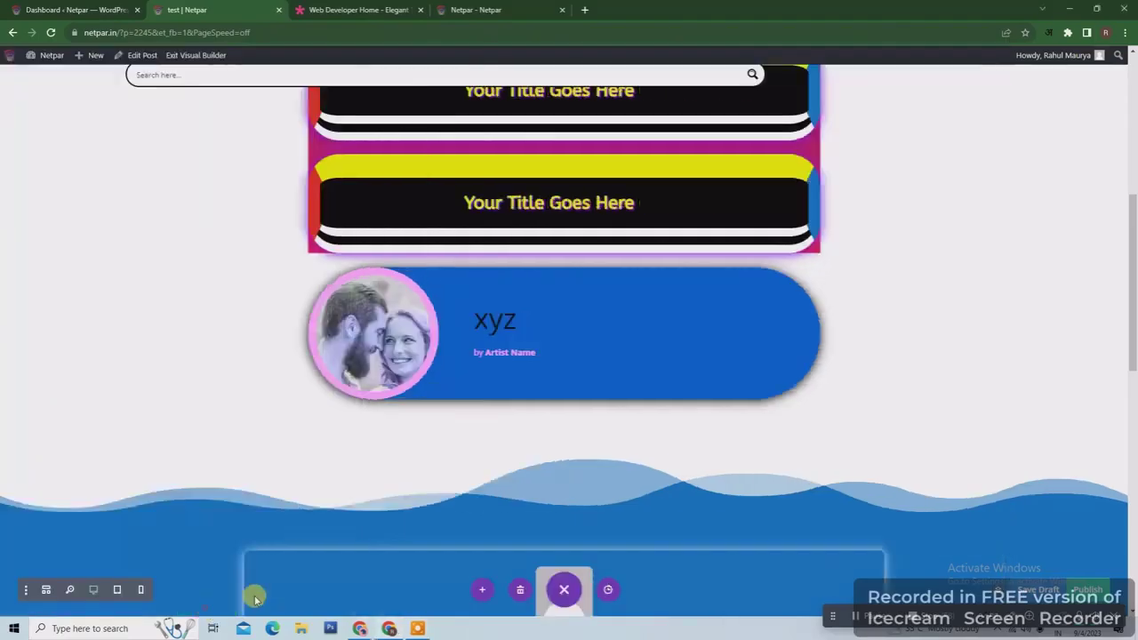
- Insert a regular section with a single-column row below the audio module and add a Bar Counters module to it
{"action": "scroll", "coordinate": [1134, 305], "scroll_direction": "down", "scroll_amount": 3}
{"action": "scroll", "coordinate": [590, 302], "scroll_direction": "up", "scroll_amount": 2}
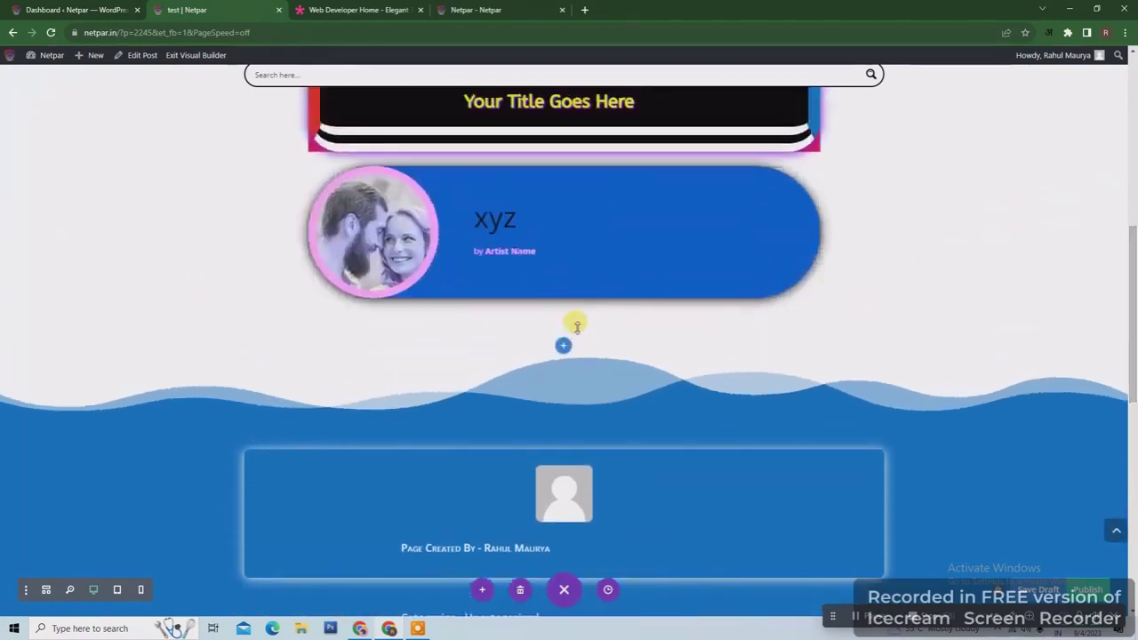
{"action": "left_click", "coordinate": [563, 347]}
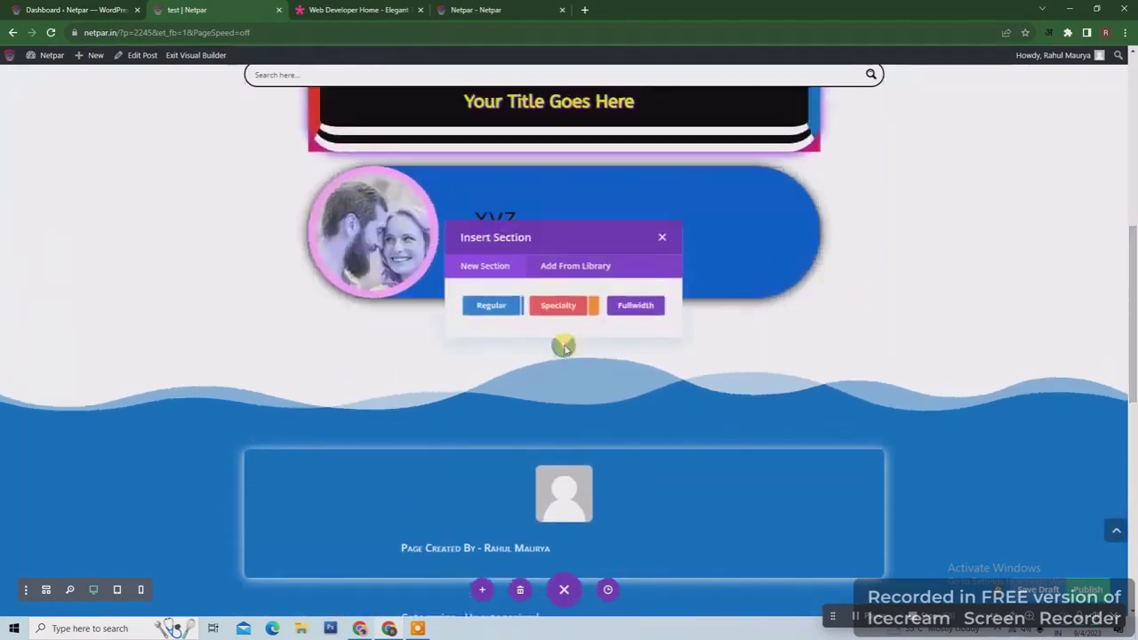
{"action": "left_click", "coordinate": [492, 305]}
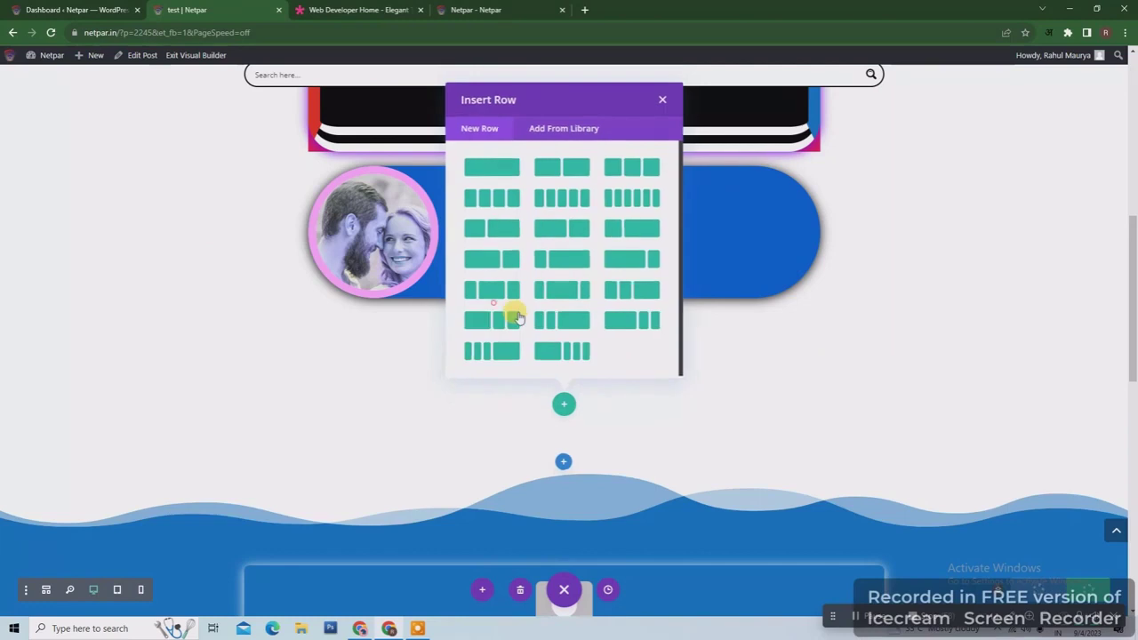
{"action": "left_click", "coordinate": [501, 178]}
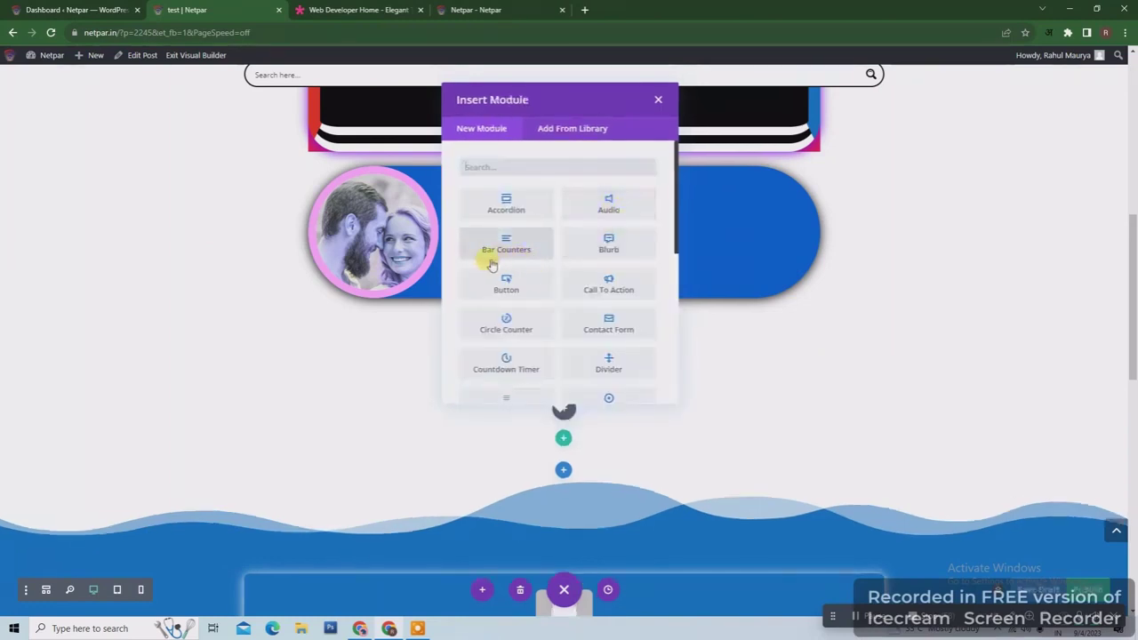
{"action": "left_click", "coordinate": [521, 249]}
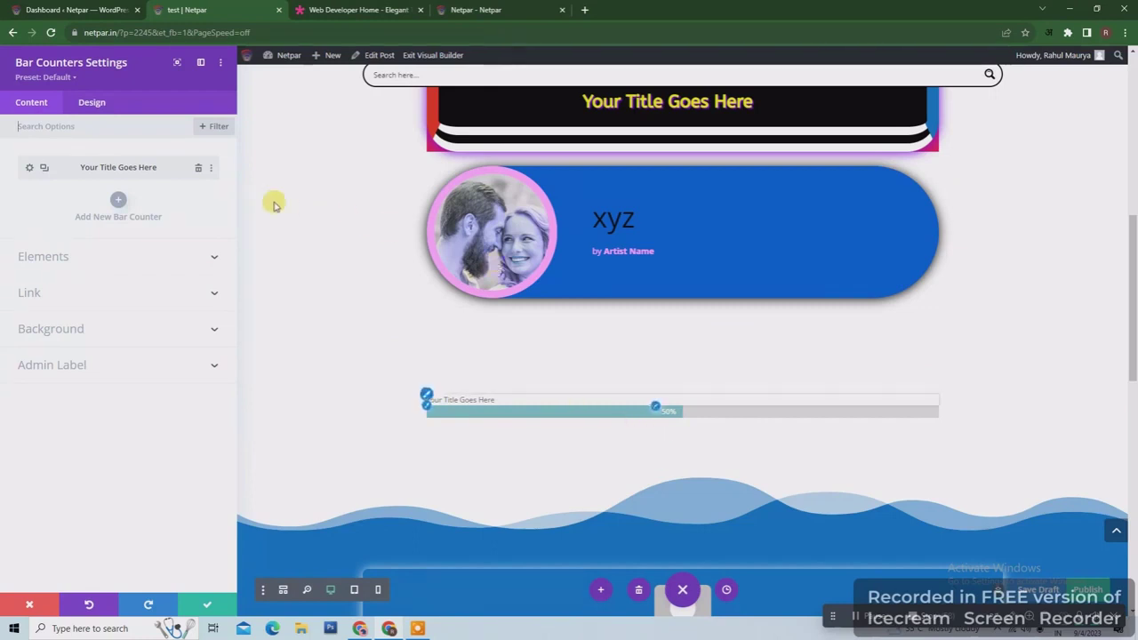
- Title the first bar counter "worker" and set its percent to 80
{"action": "left_click", "coordinate": [31, 168]}
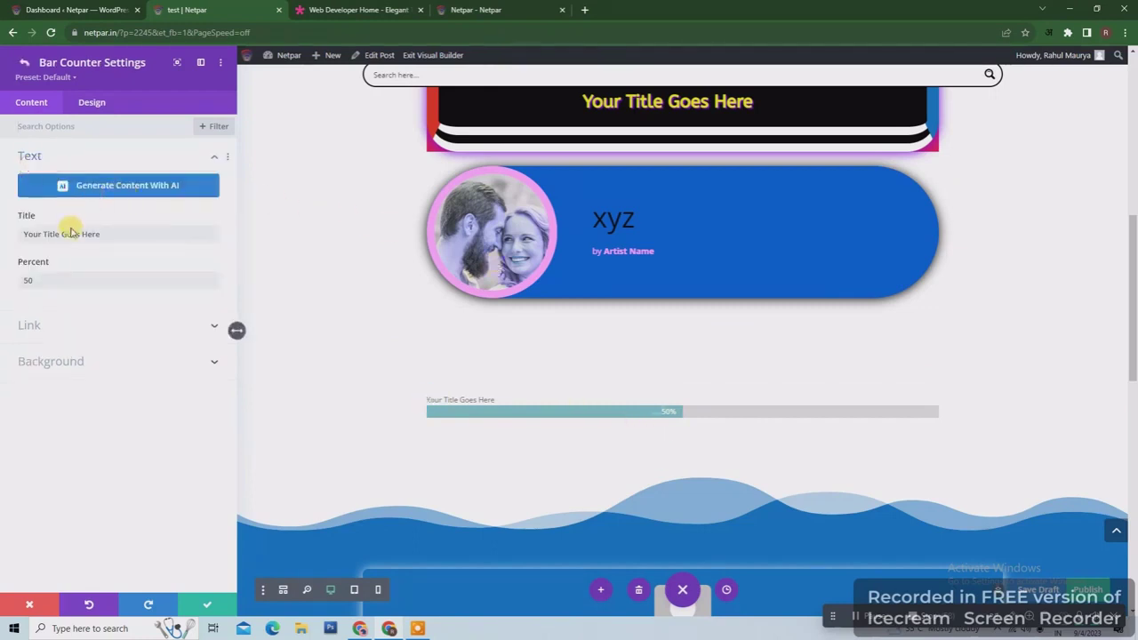
{"action": "left_click_drag", "start_coordinate": [94, 233], "coordinate": [14, 243]}
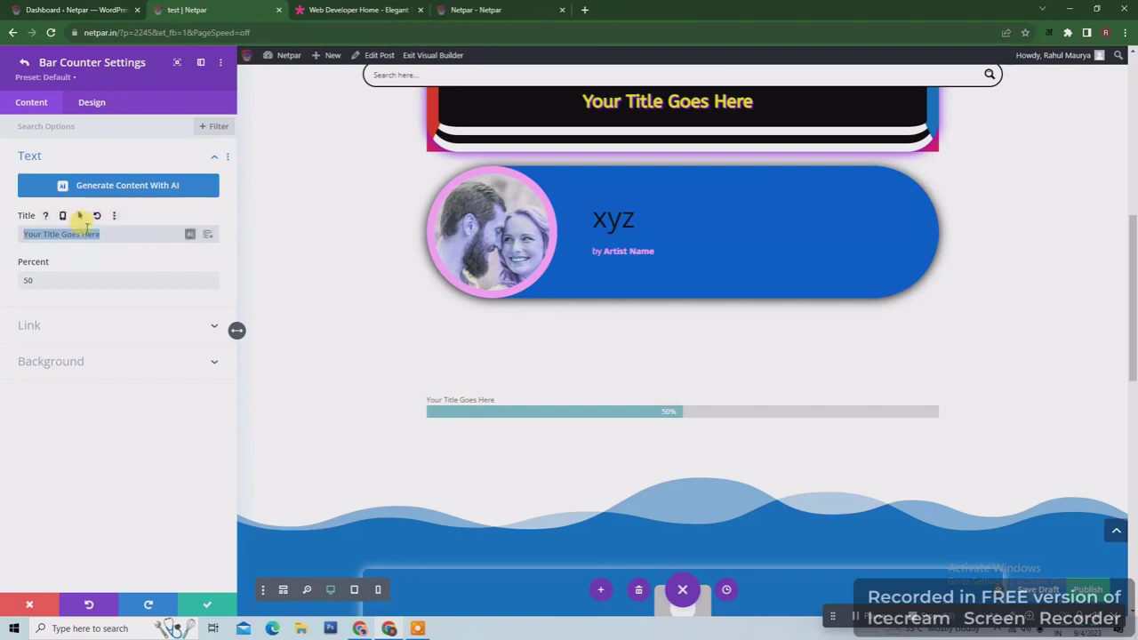
{"action": "type", "text": "worker"}
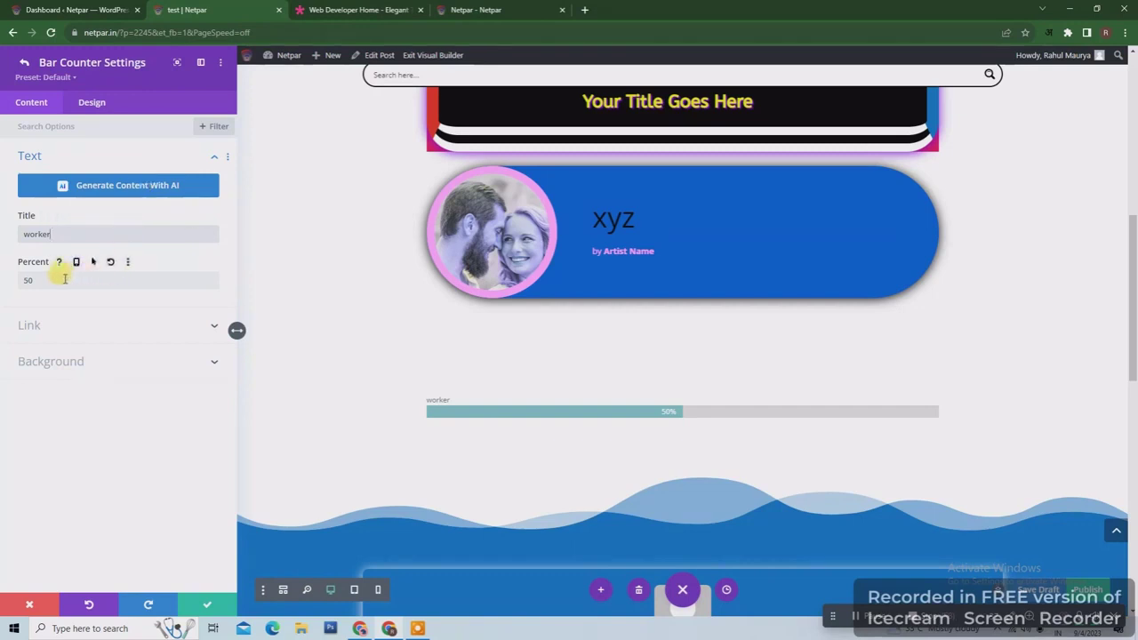
{"action": "double_click", "coordinate": [27, 279]}
{"action": "key", "text": "BackSpace"}
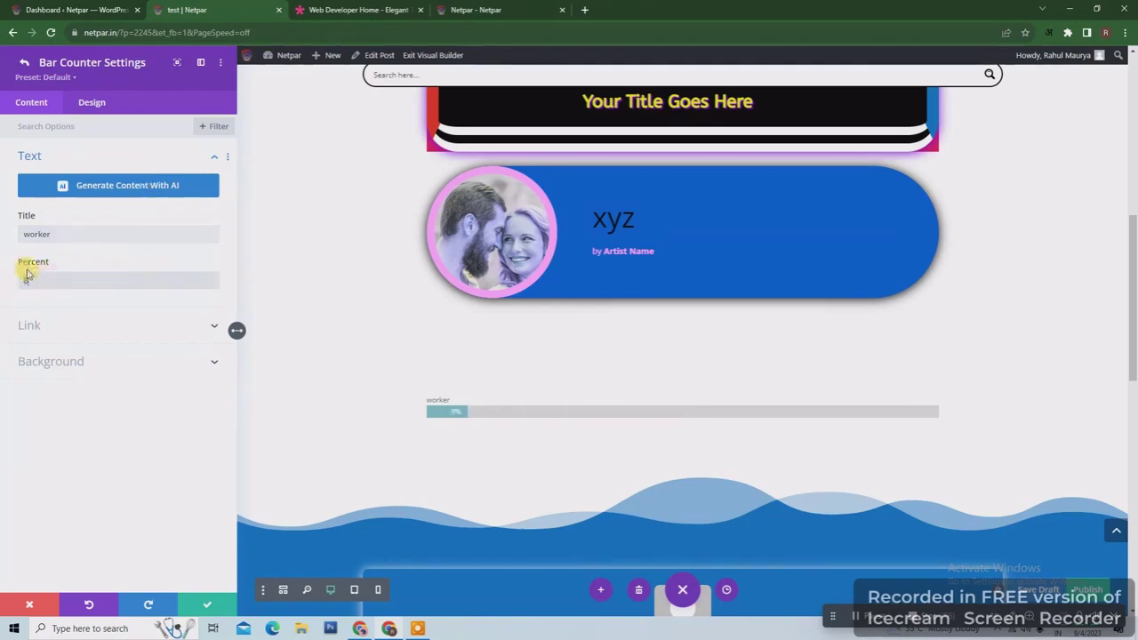
{"action": "type", "text": "80"}
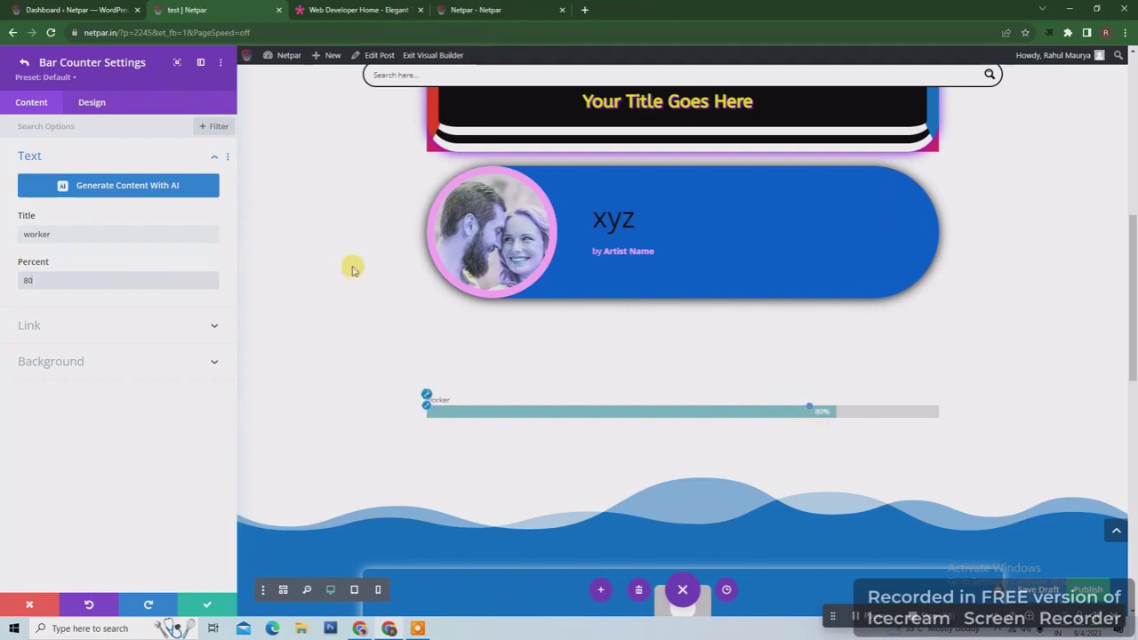
- Give the worker bar counter a yellow background and a blue bar background color
{"action": "left_click", "coordinate": [163, 326]}
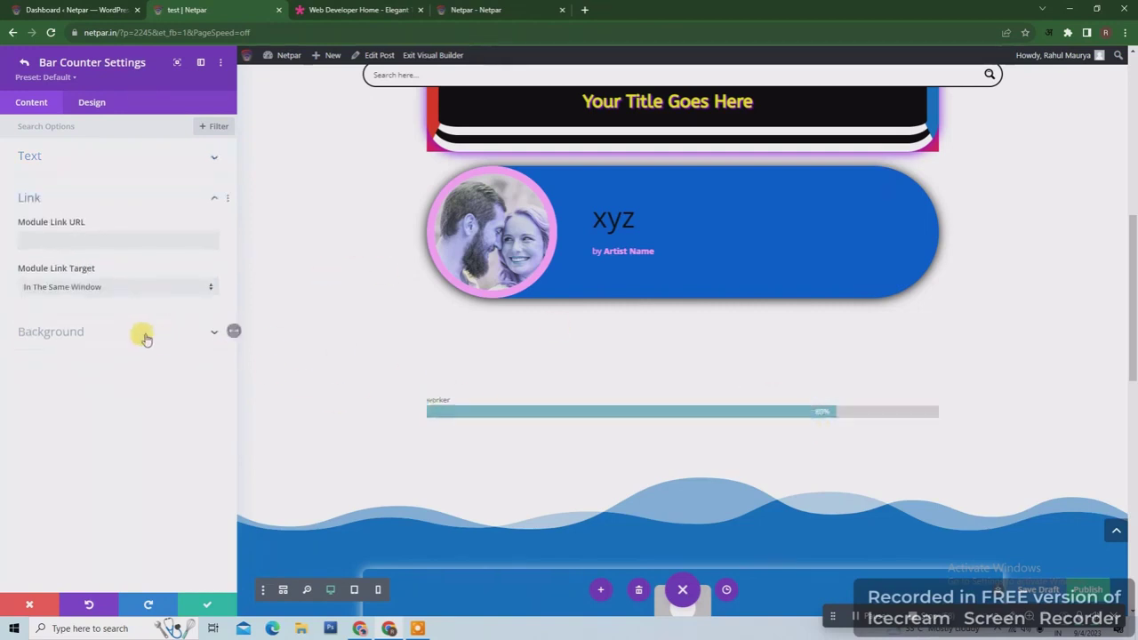
{"action": "left_click", "coordinate": [127, 332]}
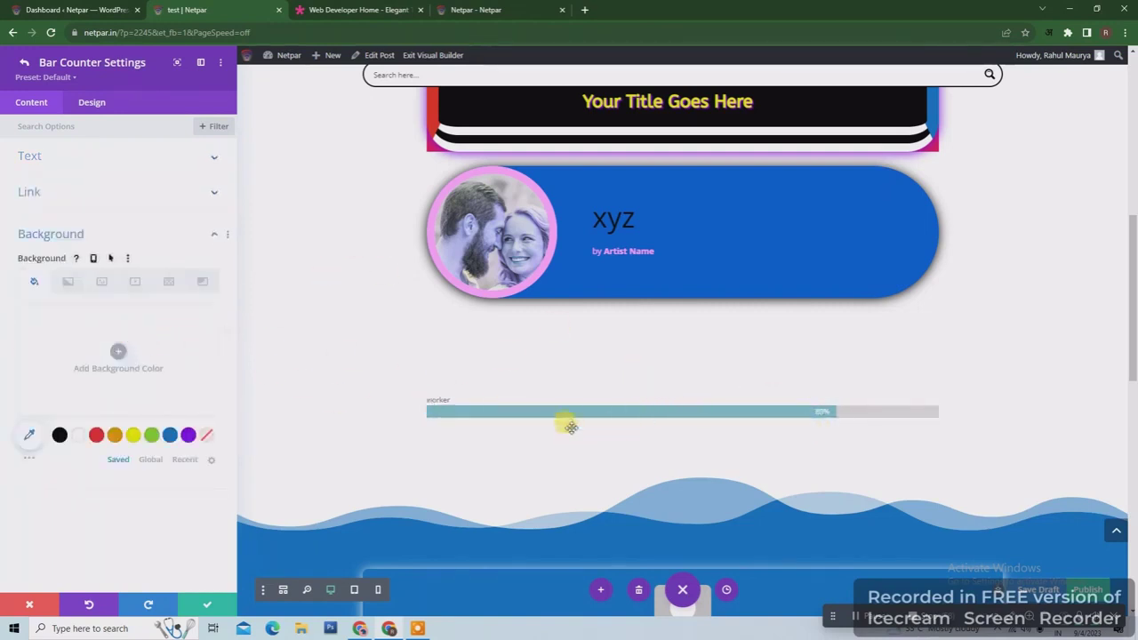
{"action": "left_click", "coordinate": [133, 434]}
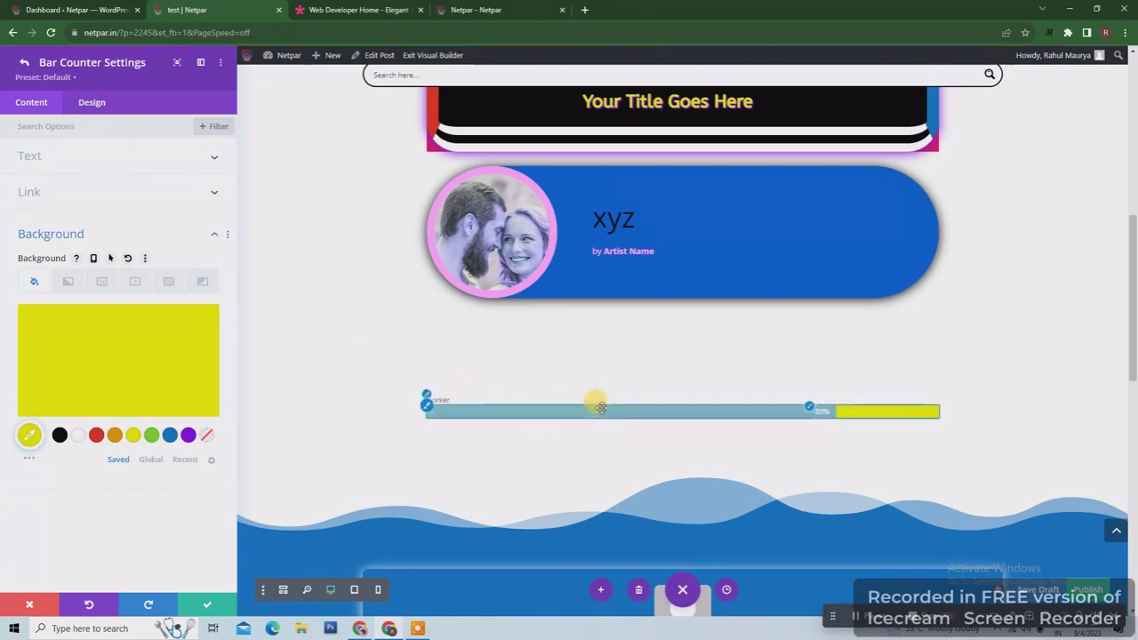
{"action": "left_click", "coordinate": [90, 105]}
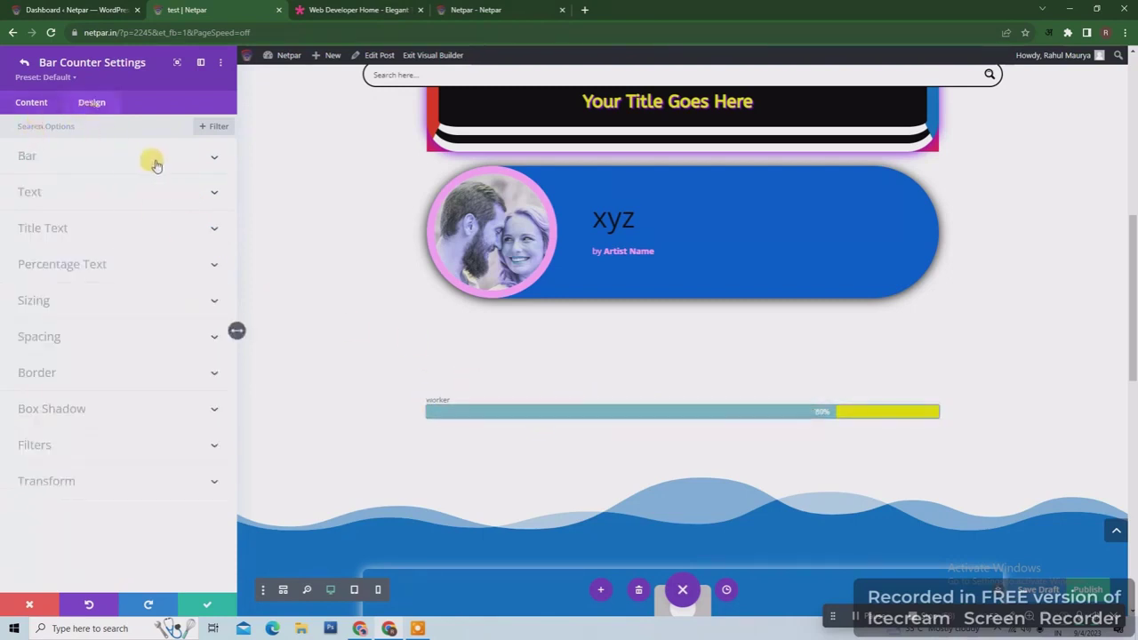
{"action": "left_click", "coordinate": [203, 159]}
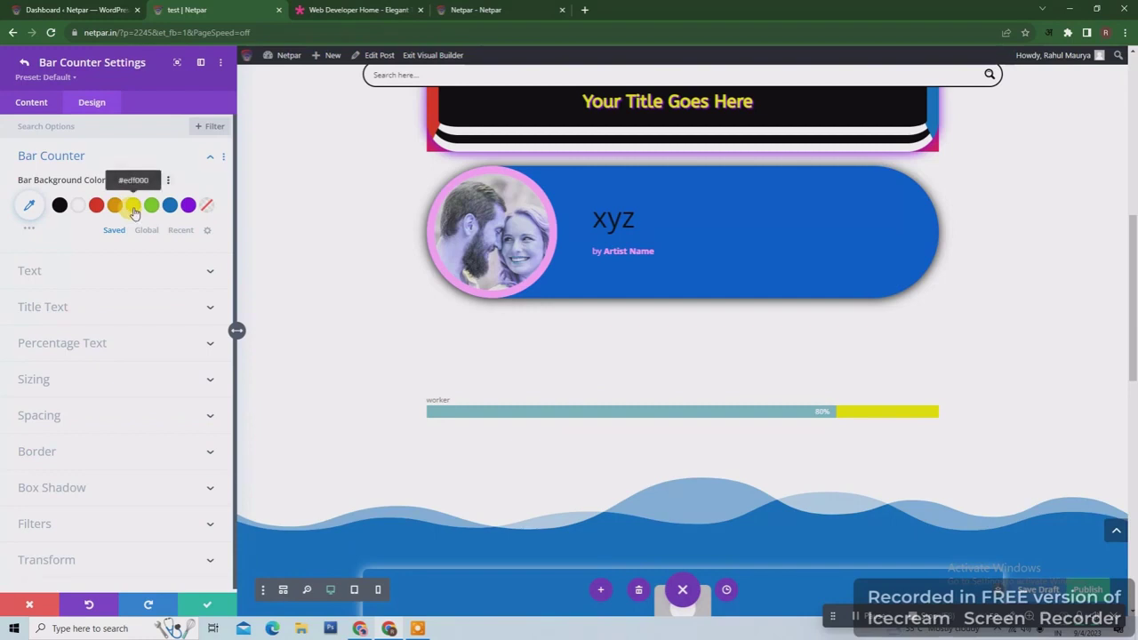
{"action": "left_click", "coordinate": [175, 207]}
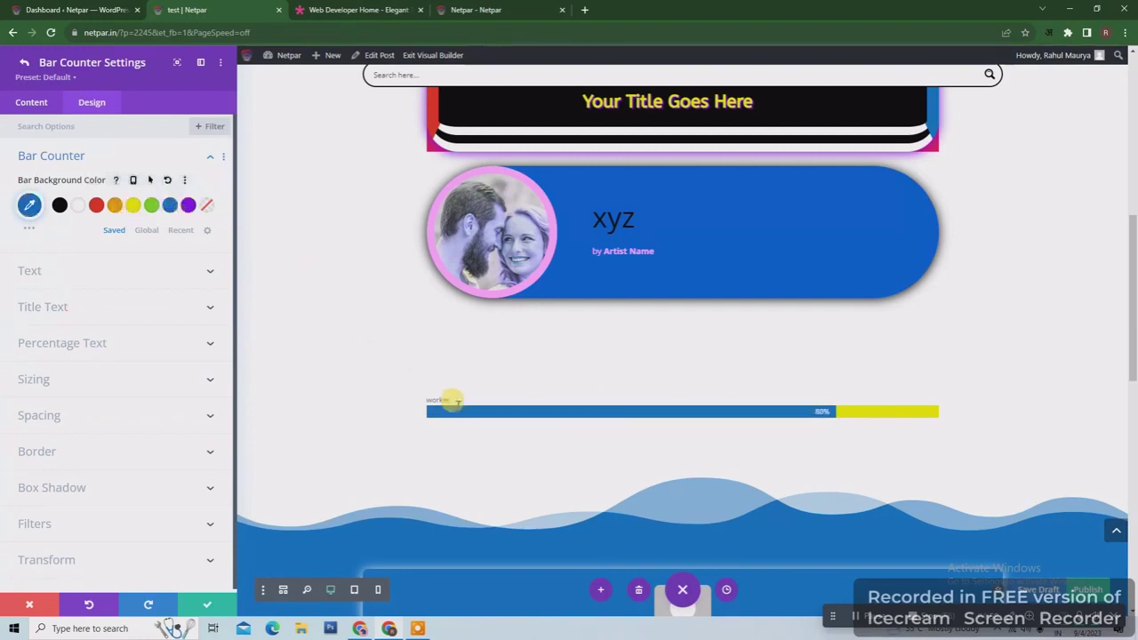
- Enlarge the worker bar counter's title text to about 35px
{"action": "left_click", "coordinate": [155, 307]}
{"action": "scroll", "coordinate": [124, 234], "scroll_direction": "up", "scroll_amount": 2}
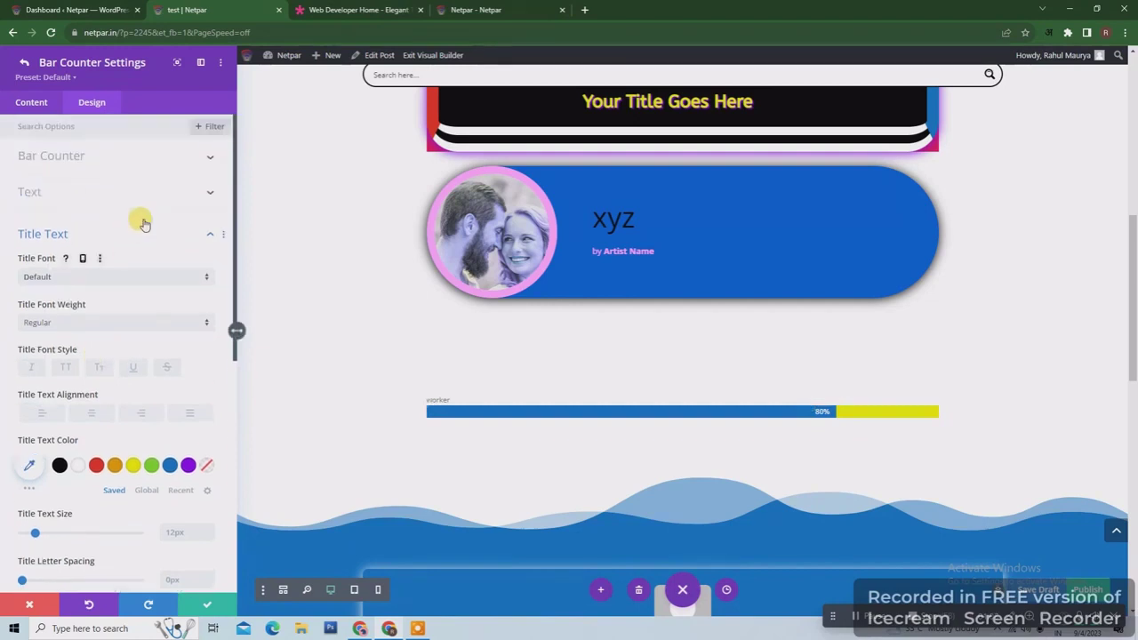
{"action": "left_click", "coordinate": [426, 398]}
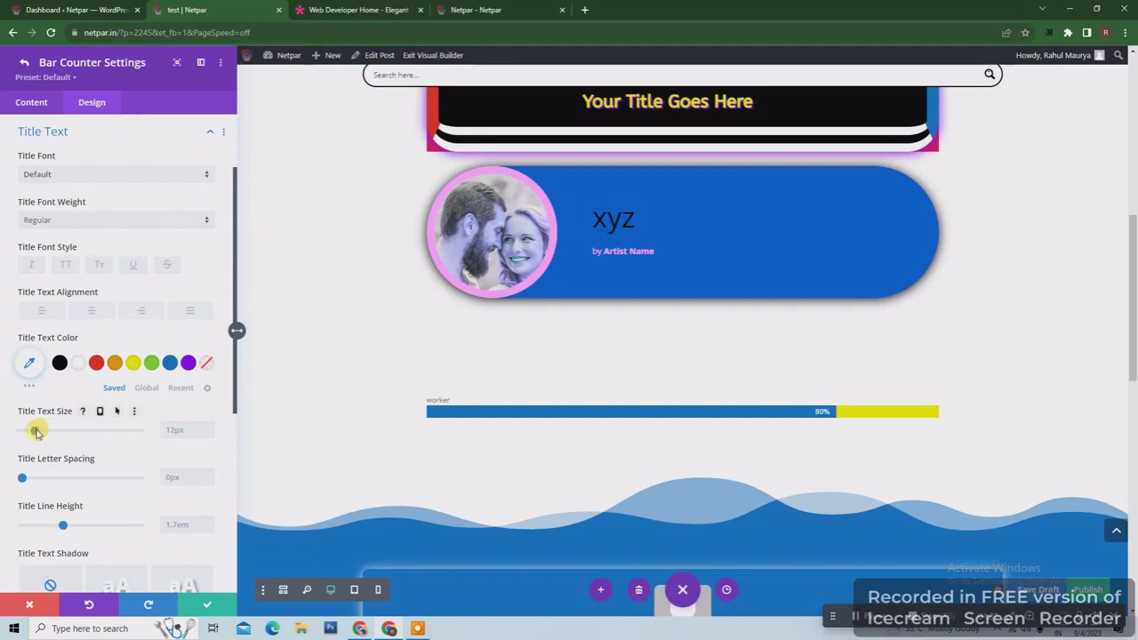
{"action": "left_click_drag", "start_coordinate": [36, 431], "coordinate": [63, 435]}
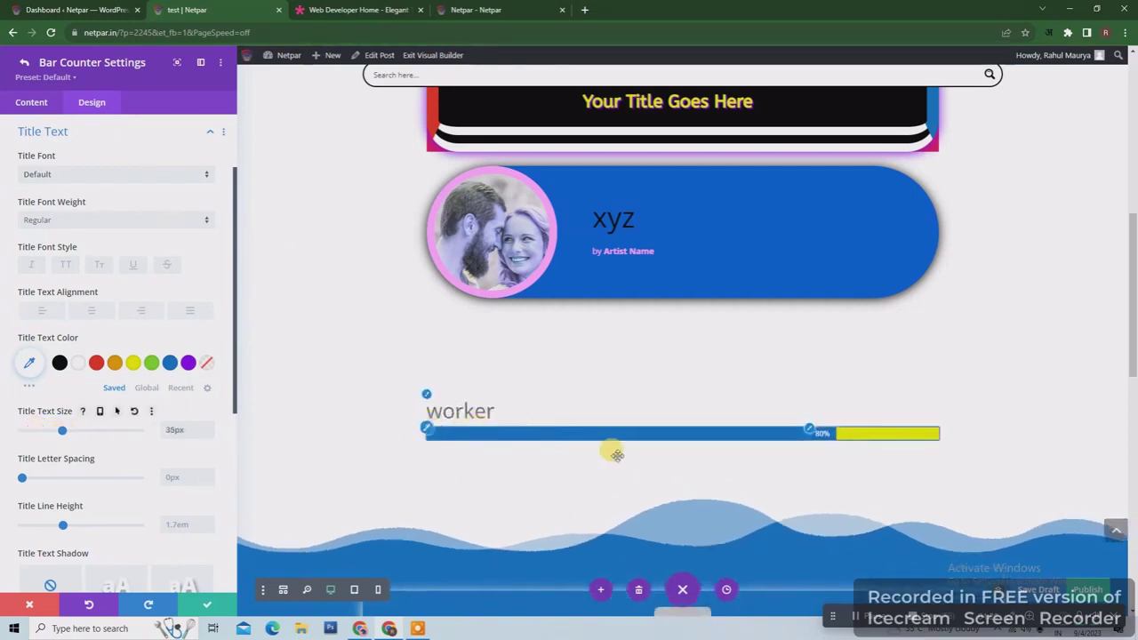
- Set the worker bar counter's percentage text size to 18px
{"action": "left_click", "coordinate": [425, 427]}
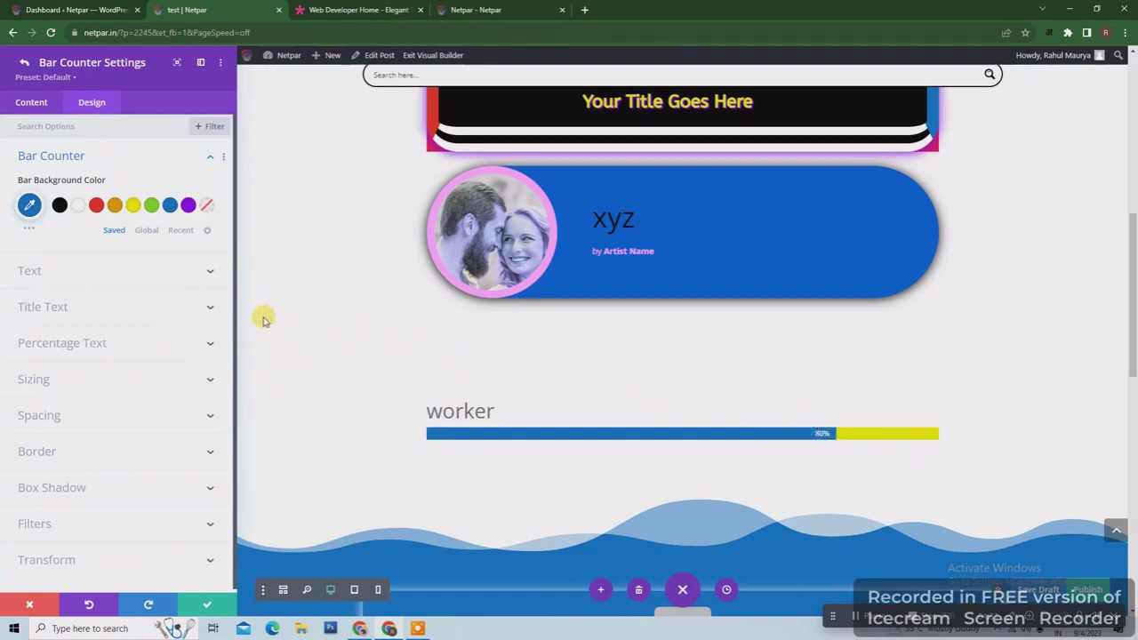
{"action": "left_click", "coordinate": [175, 338]}
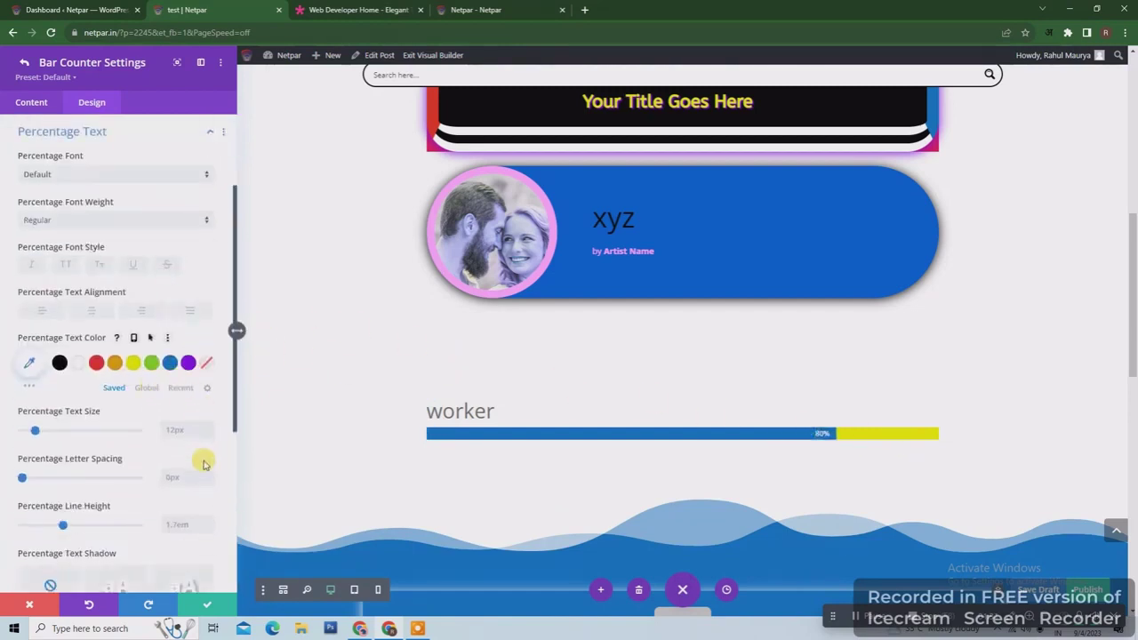
{"action": "mouse_move", "coordinate": [36, 431]}
{"action": "left_mouse_down"}
{"action": "mouse_move", "coordinate": [63, 432]}
{"action": "mouse_move", "coordinate": [44, 434]}
{"action": "left_mouse_up"}
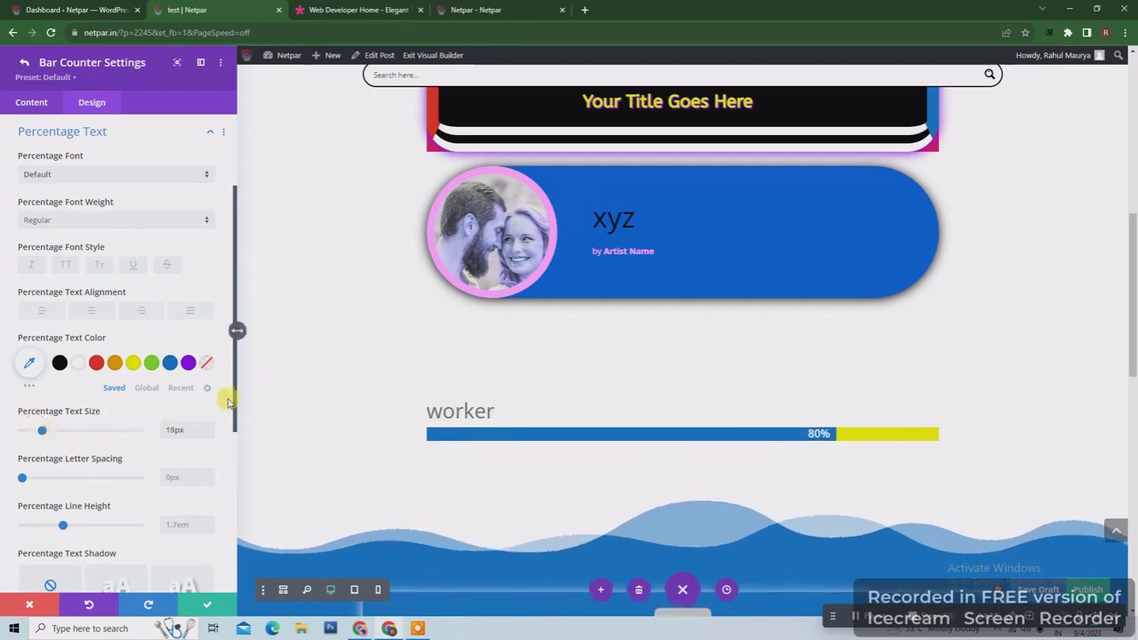
{"action": "left_click_drag", "start_coordinate": [234, 399], "coordinate": [235, 408]}
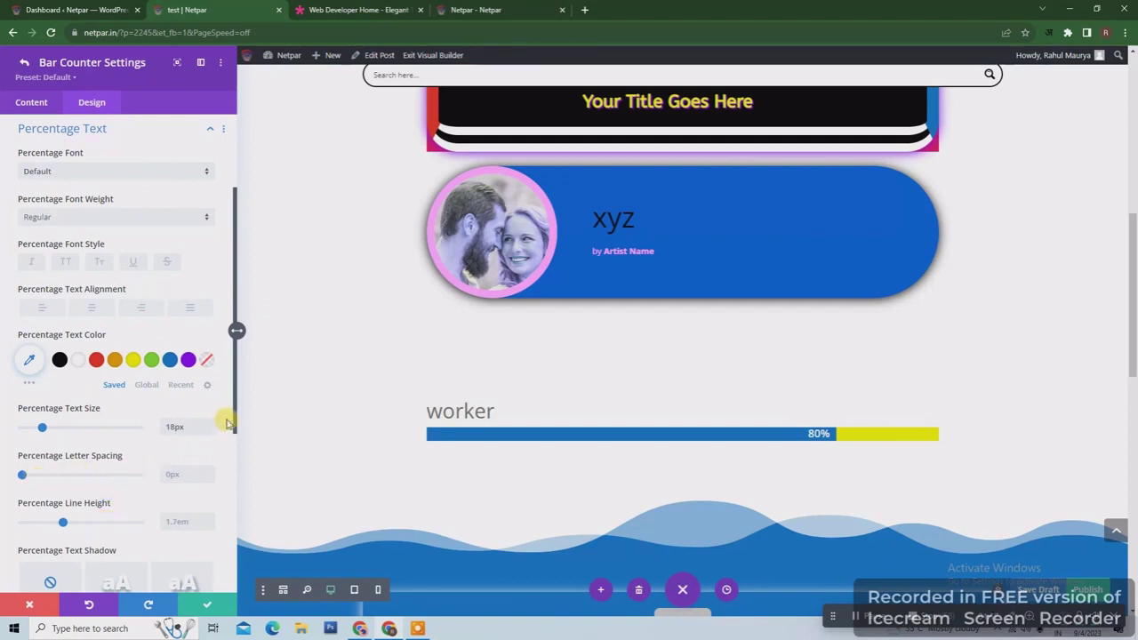
- Apply the inner box shadow preset to the worker bar counter and make the shadow color black
{"action": "scroll", "coordinate": [233, 470], "scroll_direction": "down", "scroll_amount": 3}
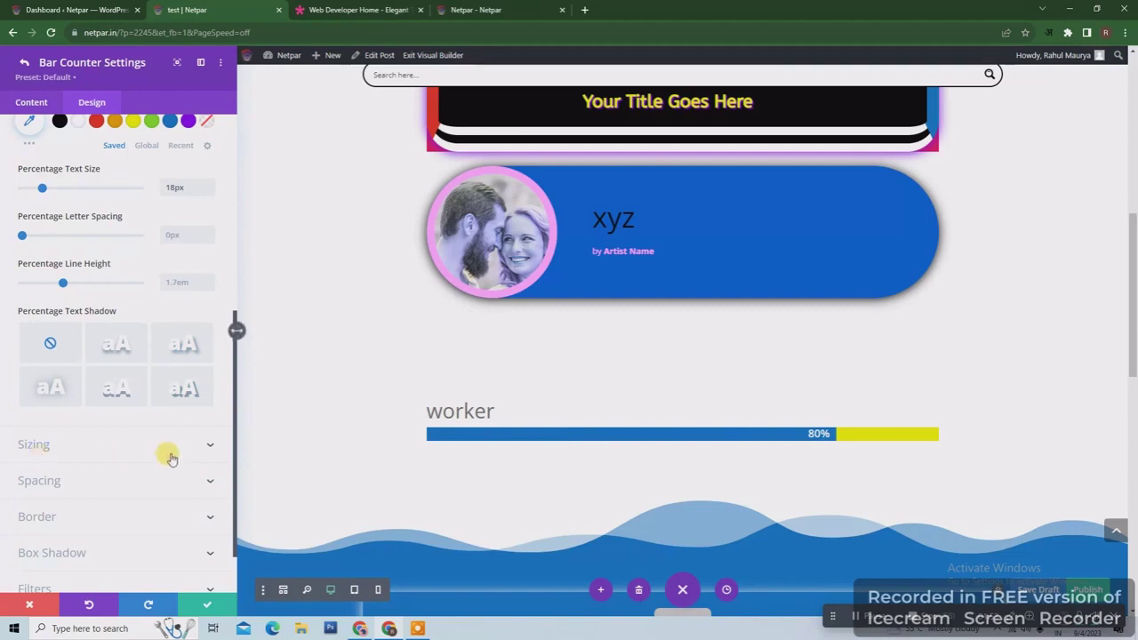
{"action": "left_click_drag", "start_coordinate": [234, 473], "coordinate": [231, 516]}
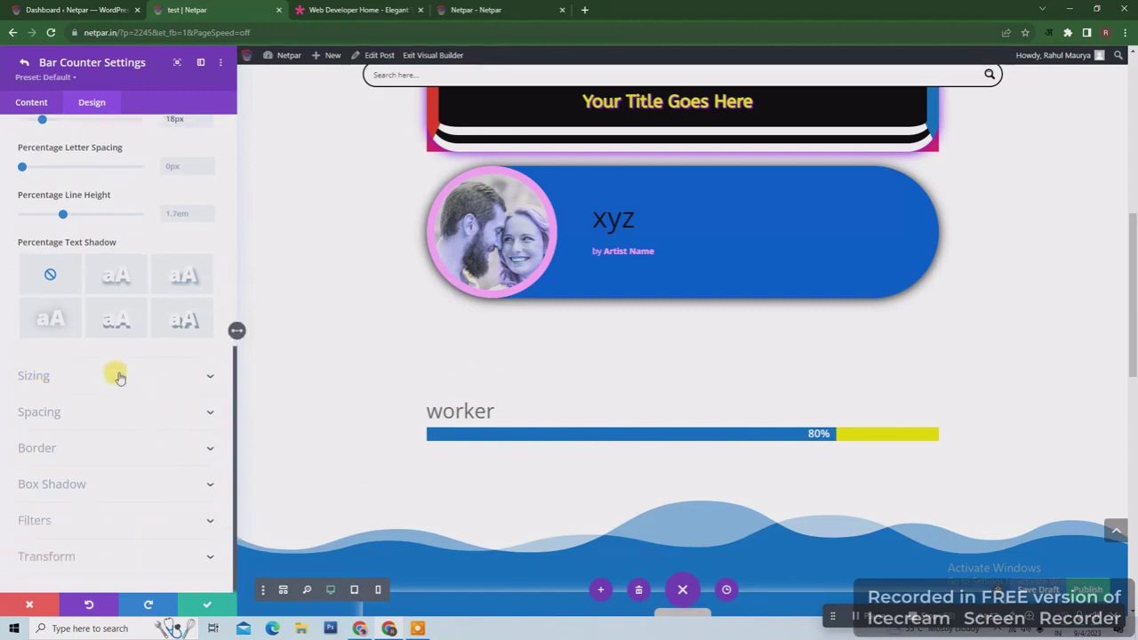
{"action": "left_click", "coordinate": [197, 491]}
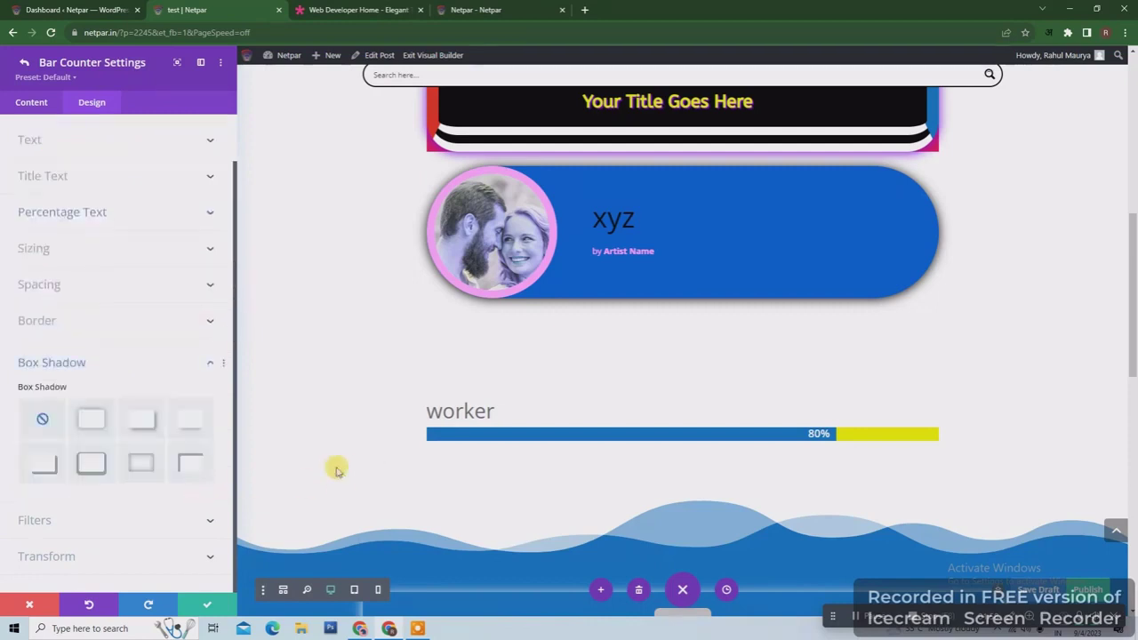
{"action": "left_click", "coordinate": [92, 421]}
{"action": "left_click", "coordinate": [144, 460]}
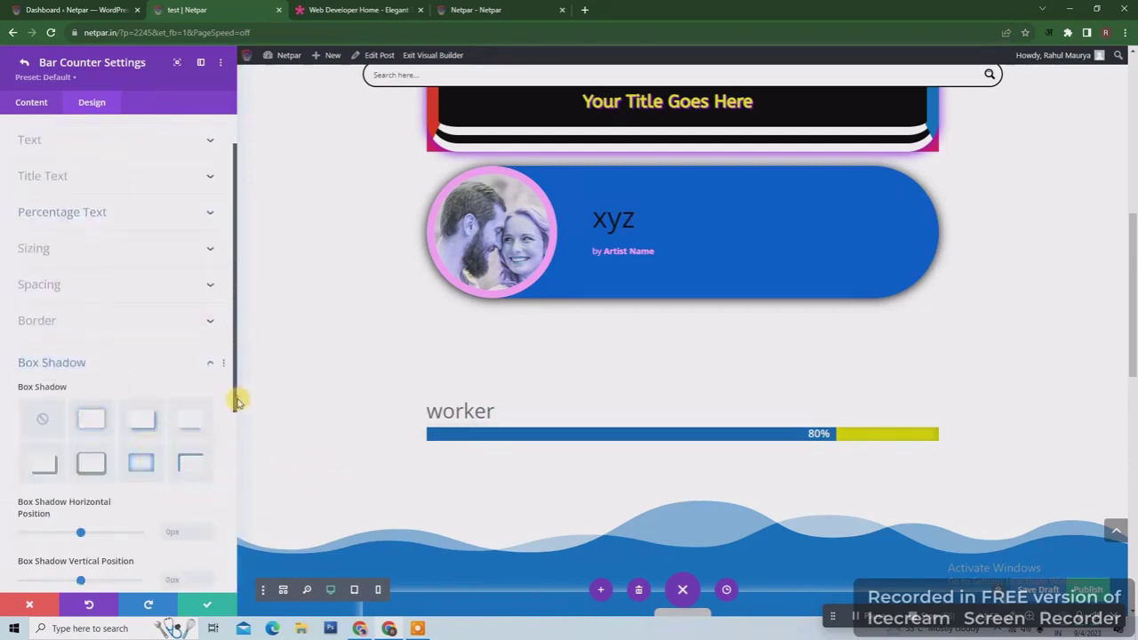
{"action": "left_click_drag", "start_coordinate": [233, 393], "coordinate": [234, 524]}
{"action": "left_click", "coordinate": [61, 531]}
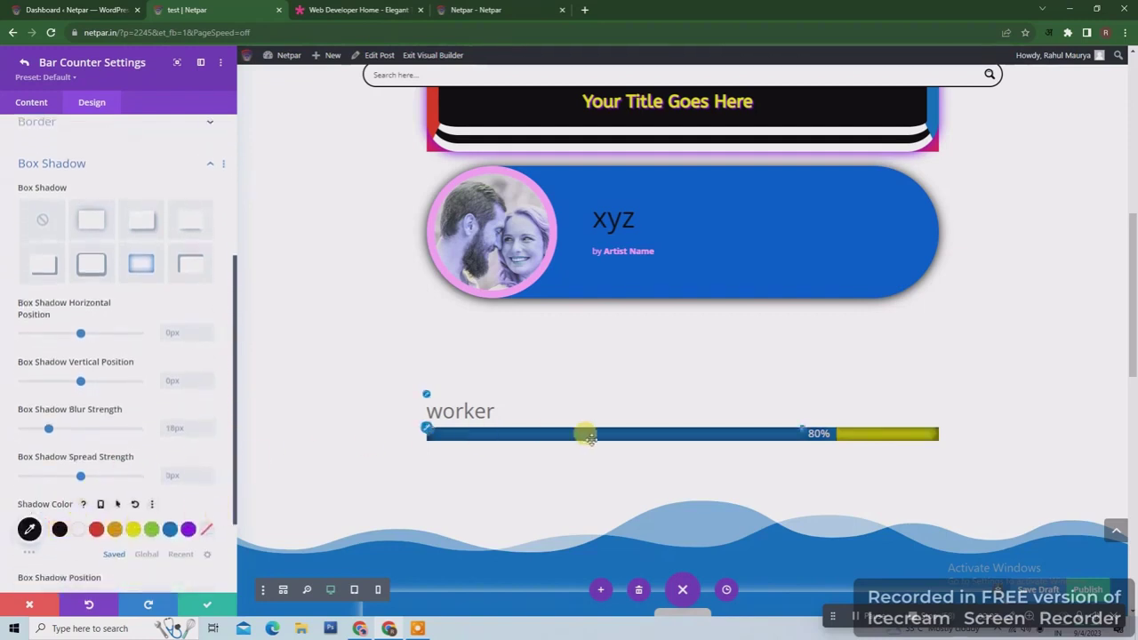
- Round all corners of the worker bar counter to 9px and save its settings
{"action": "left_click", "coordinate": [161, 119]}
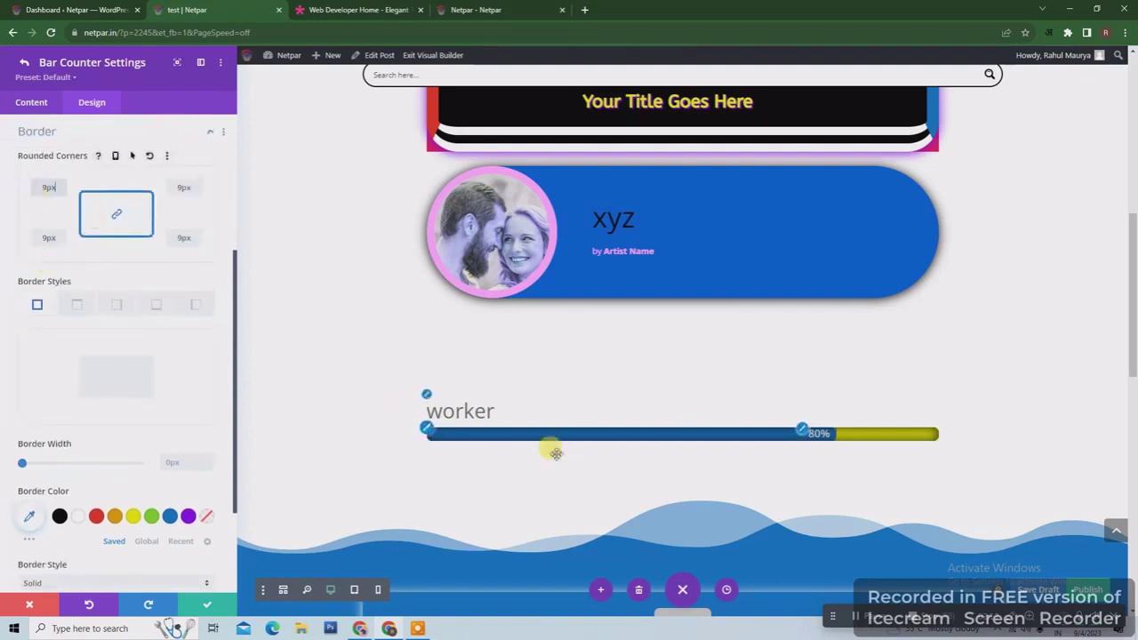
{"action": "left_click", "coordinate": [214, 607]}
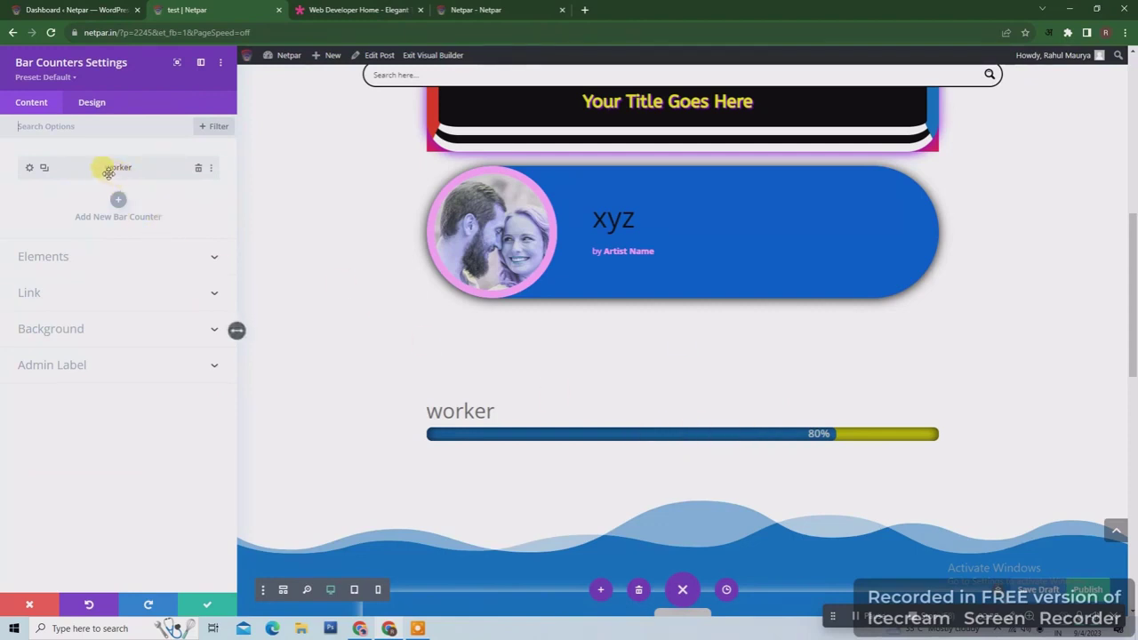
- Duplicate the worker bar counter, retitle the copy "officer" and set its percent to 90
{"action": "left_click", "coordinate": [43, 169]}
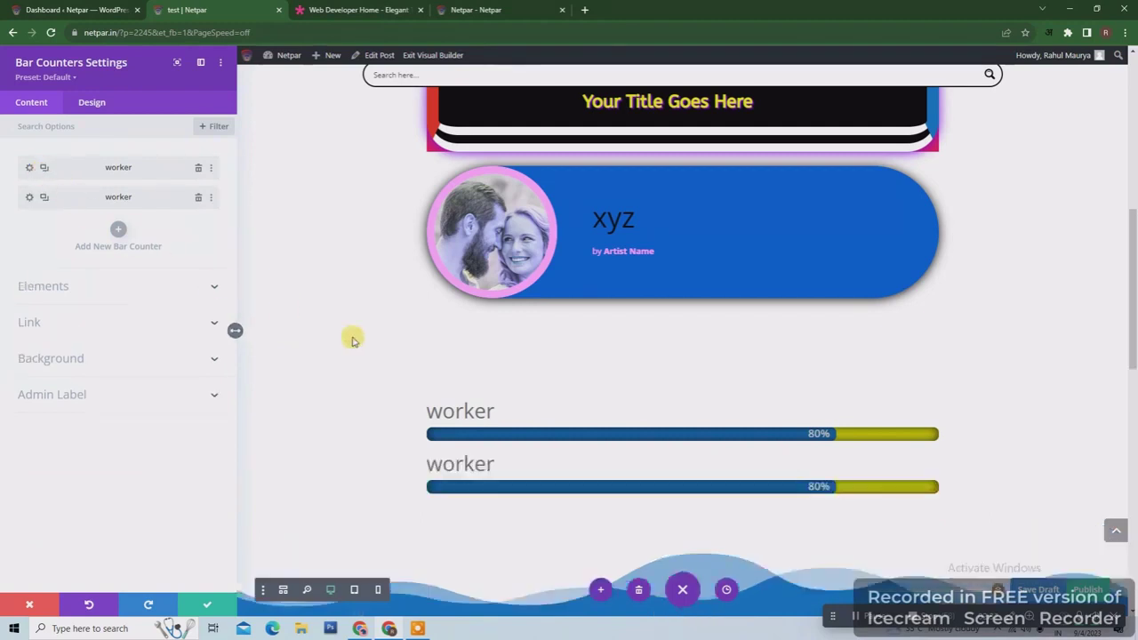
{"action": "left_click", "coordinate": [29, 197]}
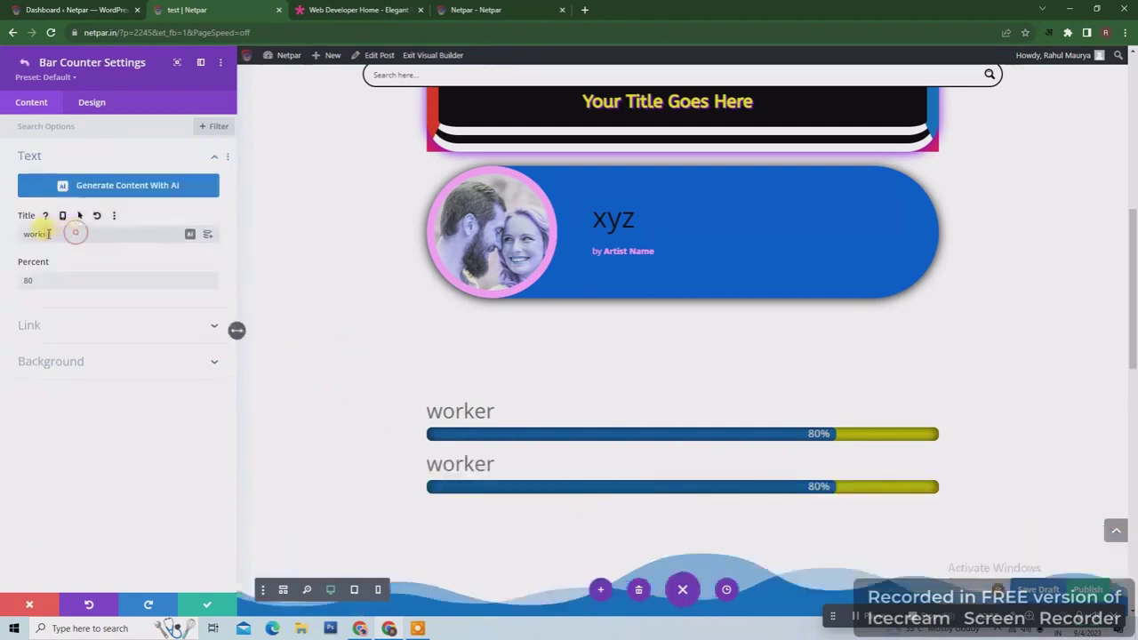
{"action": "double_click", "coordinate": [48, 233]}
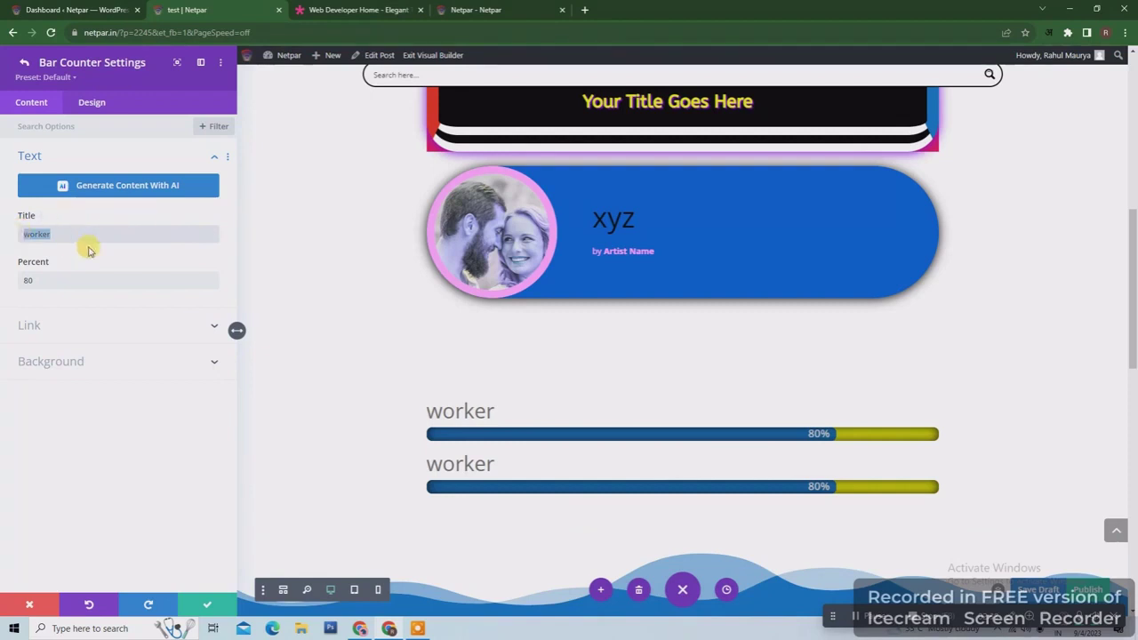
{"action": "type", "text": "o"}
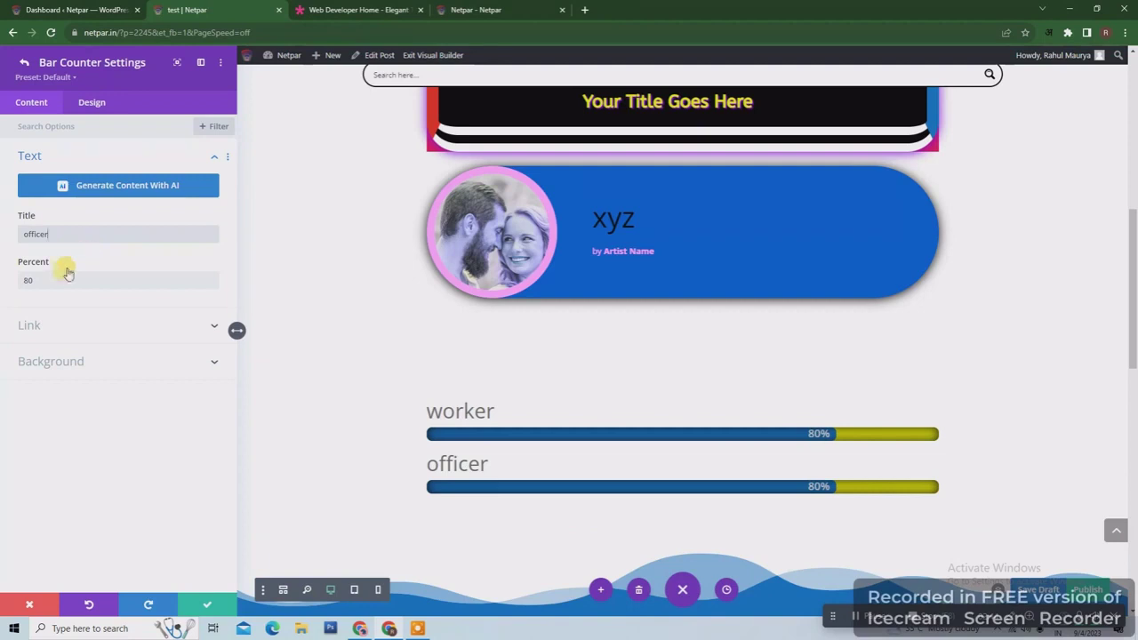
{"action": "left_click_drag", "start_coordinate": [44, 282], "coordinate": [17, 293]}
{"action": "type", "text": "90"}
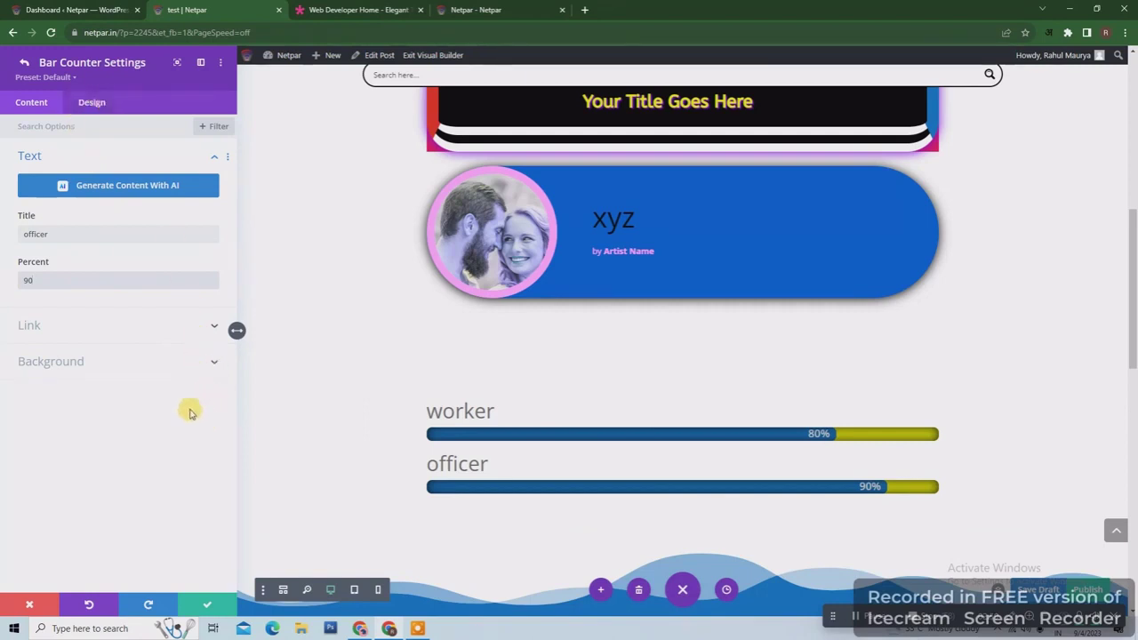
- Save the officer bar and the Bar Counters module settings, and duplicate the whole Bar Counters module
{"action": "left_click", "coordinate": [209, 605]}
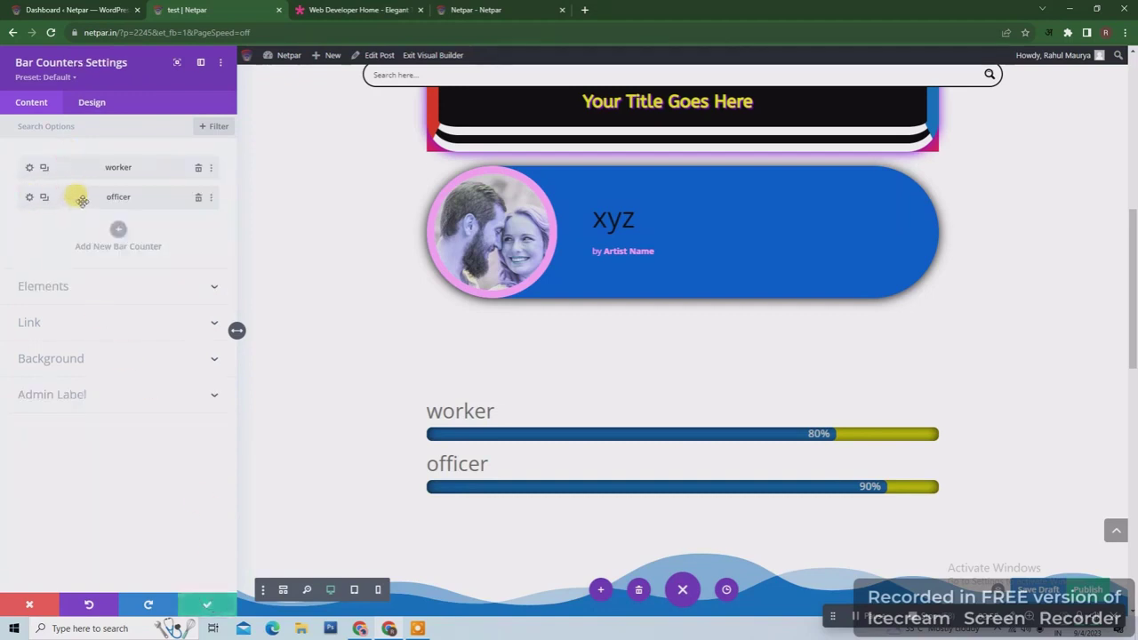
{"action": "left_click", "coordinate": [209, 609]}
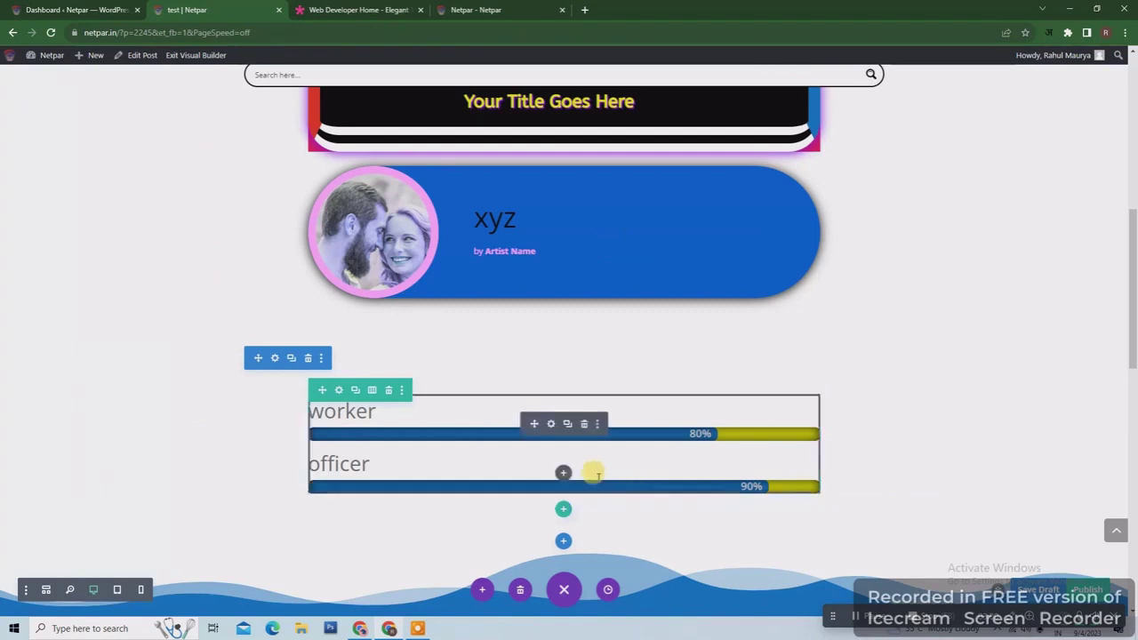
{"action": "left_click", "coordinate": [567, 427]}
{"action": "left_click_drag", "start_coordinate": [1134, 305], "coordinate": [1133, 344]}
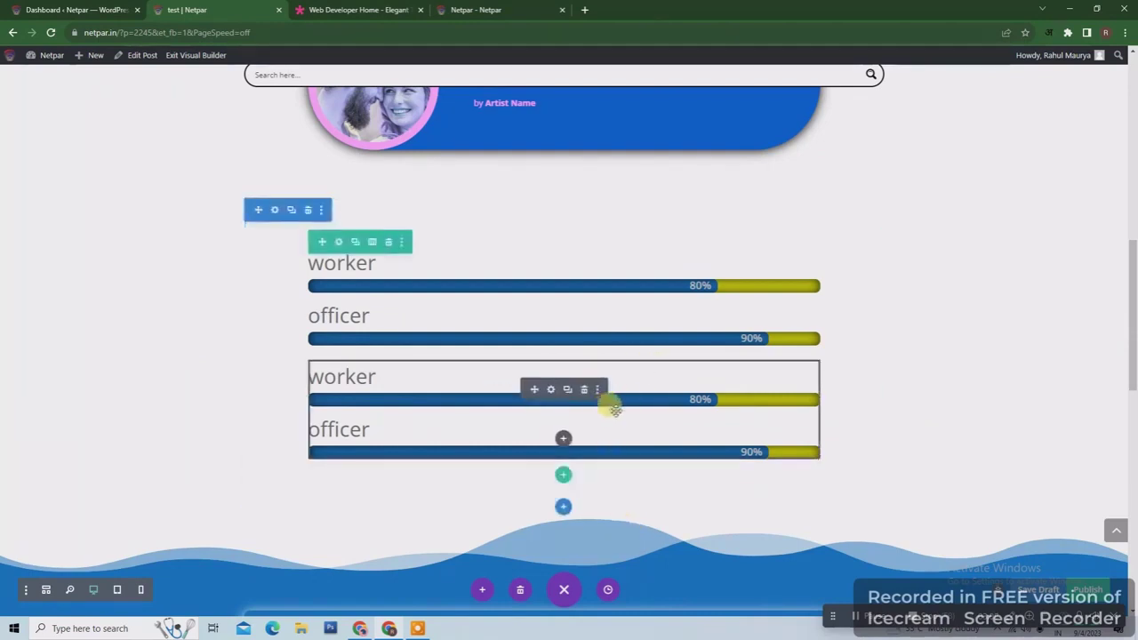
- Add a Blurb module below the duplicated Bar Counters module and set its title to "jhkjhkjhkjhkjh"
{"action": "left_click", "coordinate": [563, 439]}
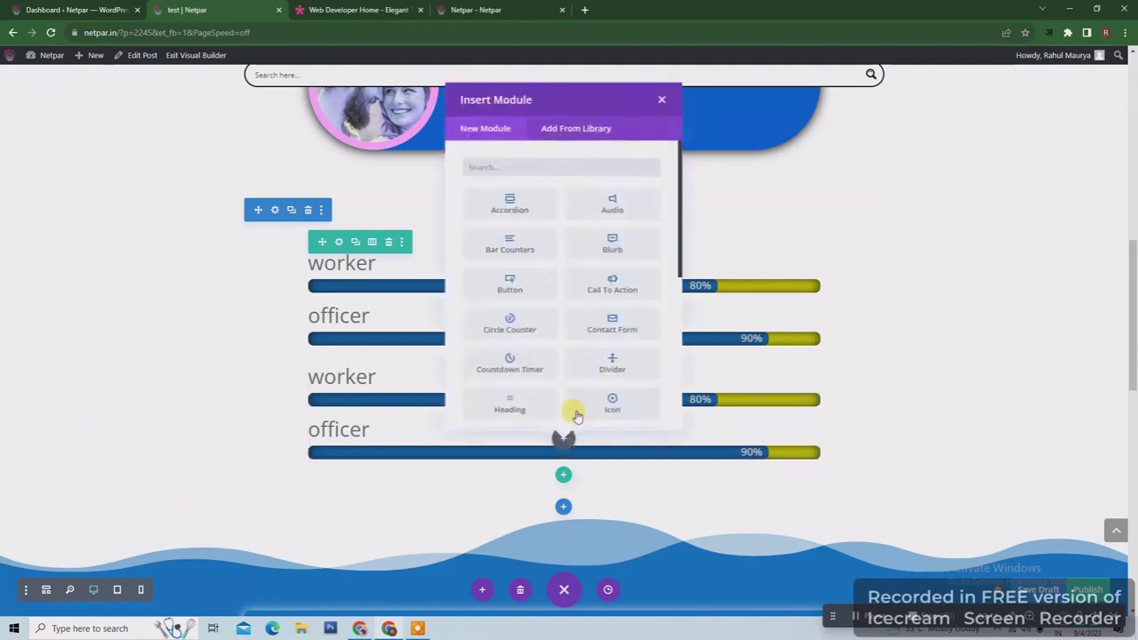
{"action": "left_click", "coordinate": [612, 244]}
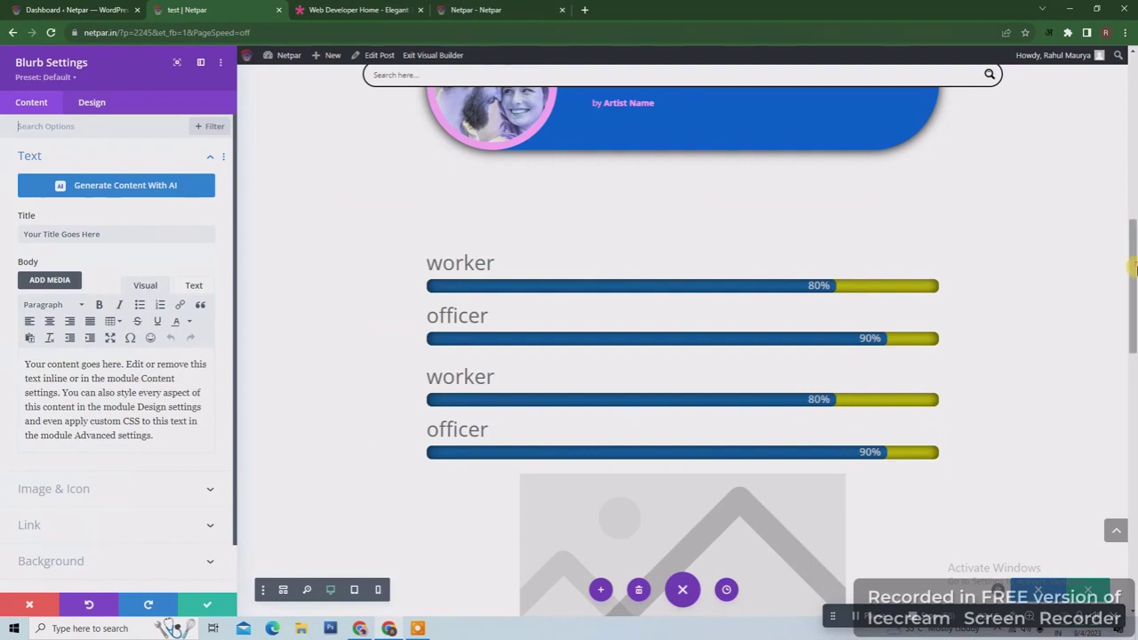
{"action": "left_click_drag", "start_coordinate": [1132, 267], "coordinate": [1087, 338]}
{"action": "left_click", "coordinate": [525, 393]}
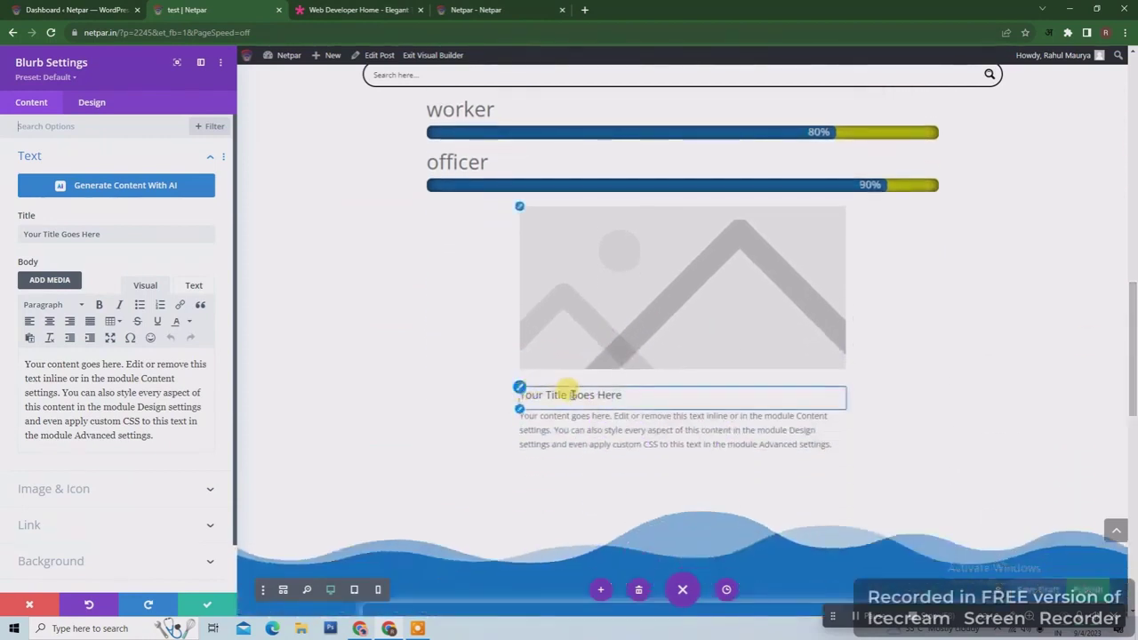
{"action": "left_click", "coordinate": [581, 430]}
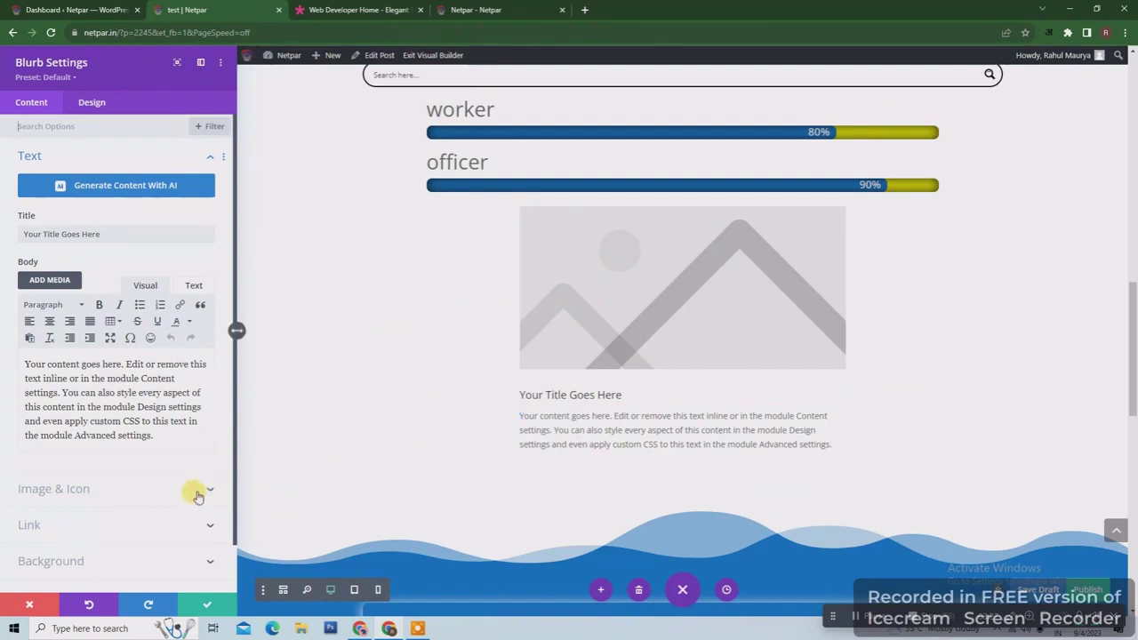
{"action": "left_click_drag", "start_coordinate": [119, 234], "coordinate": [11, 228]}
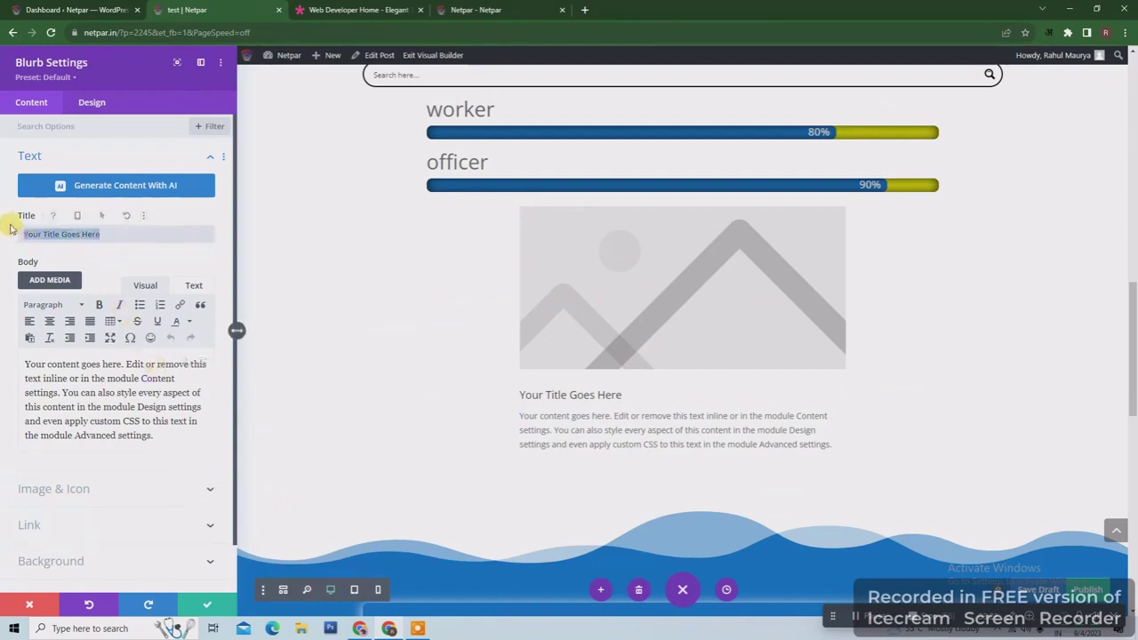
{"action": "type", "text": "jhkjhkjhkjhkjh"}
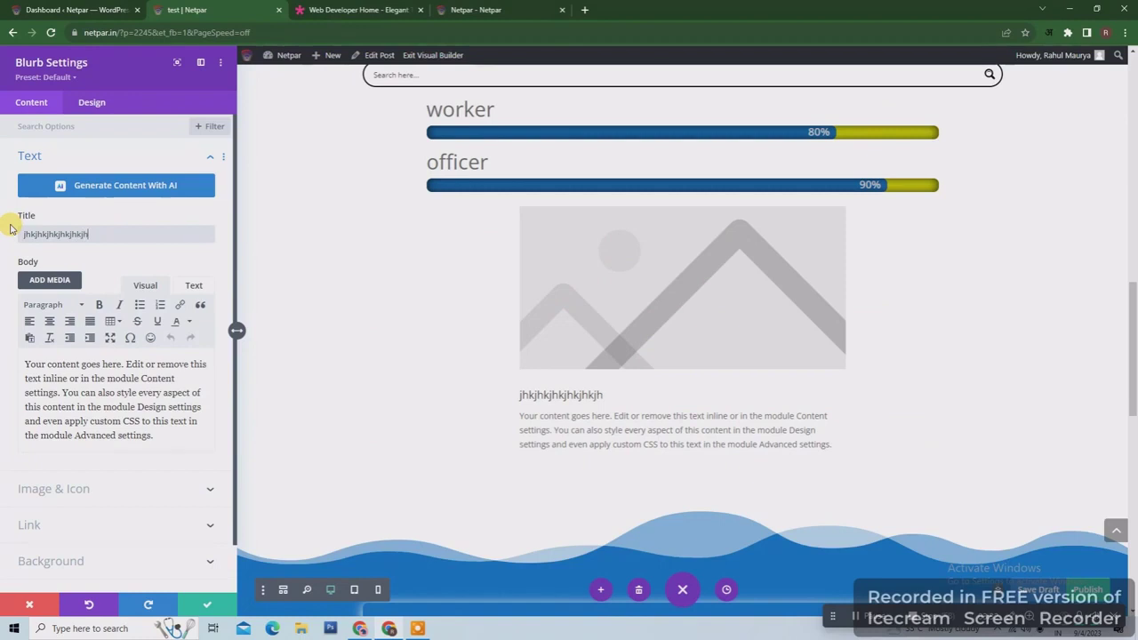
- Generate the blurb's body paragraph with AI from the prompt "about offfice content" and use the resulting text
{"action": "left_click", "coordinate": [89, 399]}
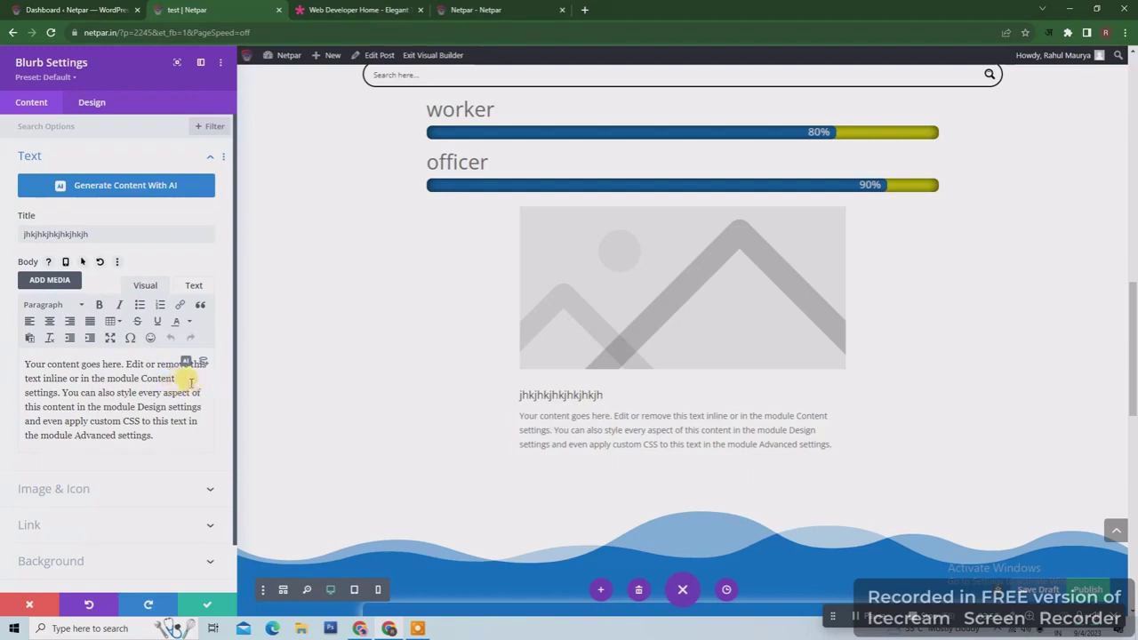
{"action": "left_click", "coordinate": [185, 362]}
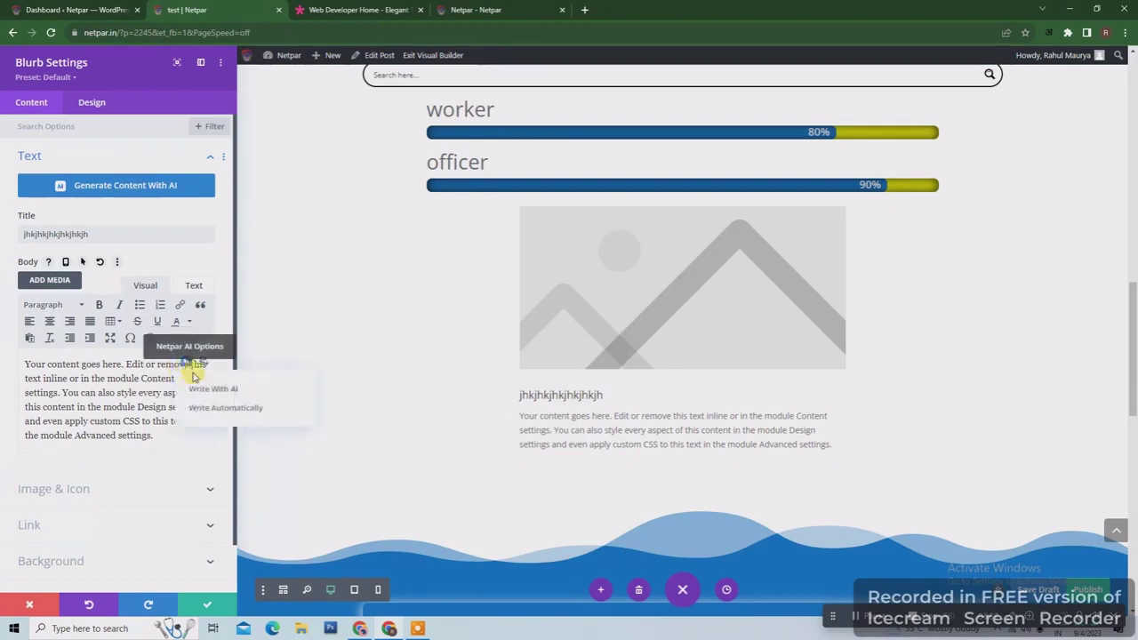
{"action": "left_click", "coordinate": [217, 392]}
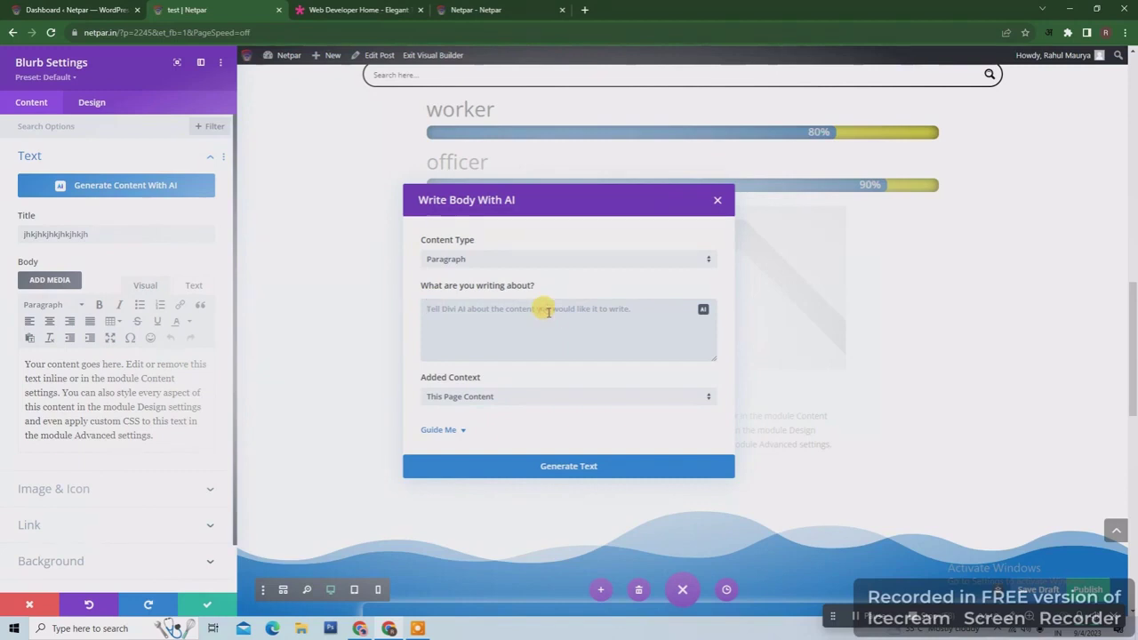
{"action": "type", "text": "about offfice content"}
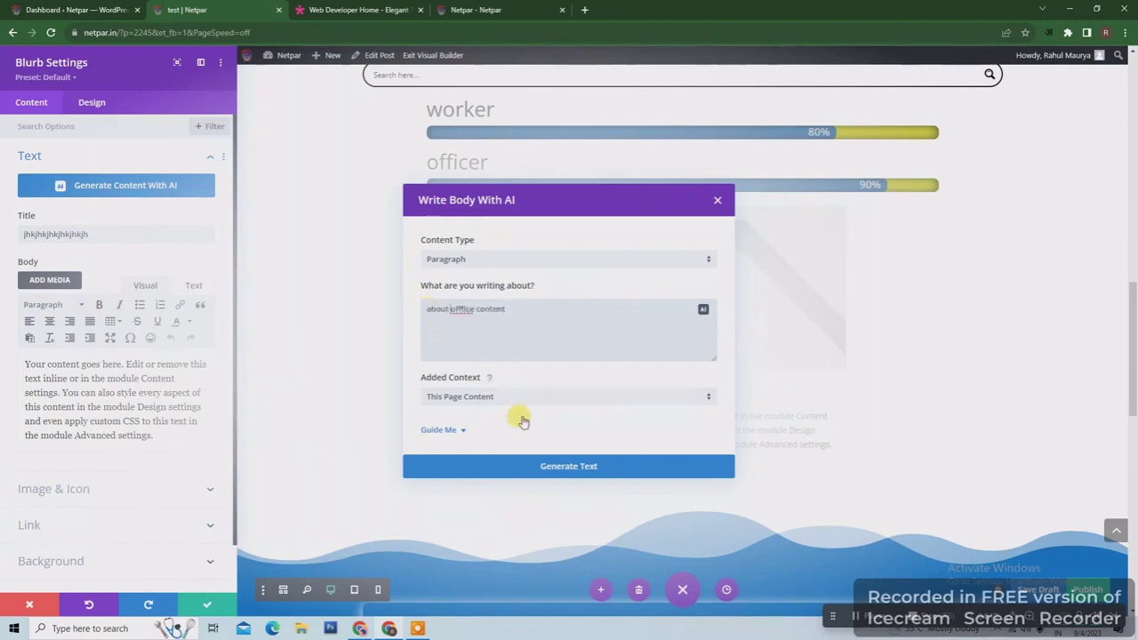
{"action": "left_click", "coordinate": [589, 476]}
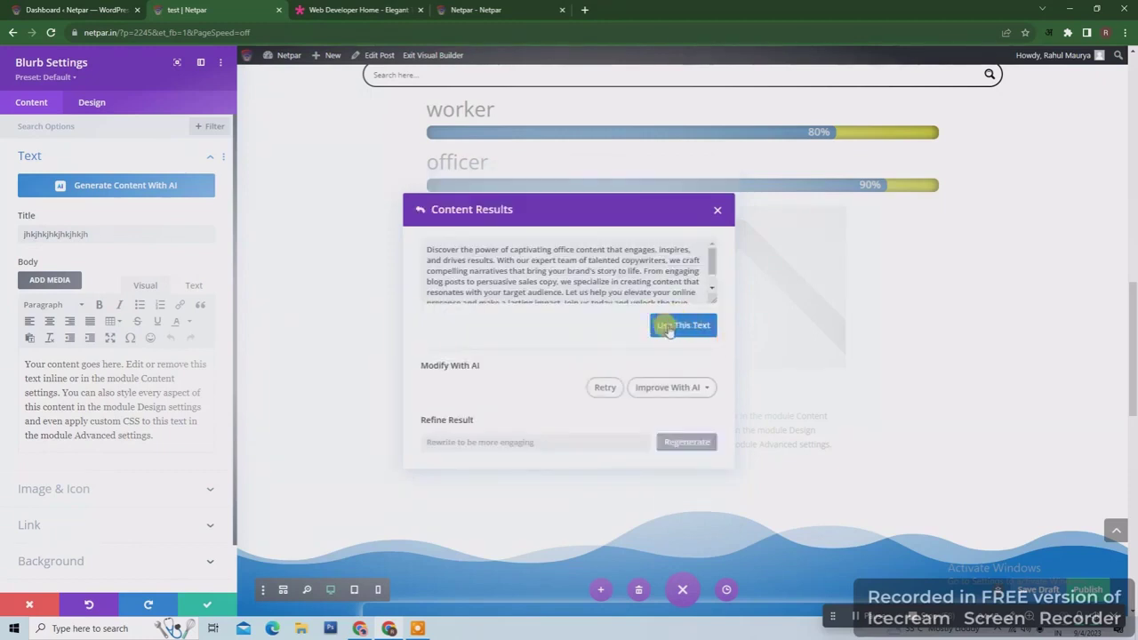
{"action": "left_click_drag", "start_coordinate": [712, 264], "coordinate": [712, 255]}
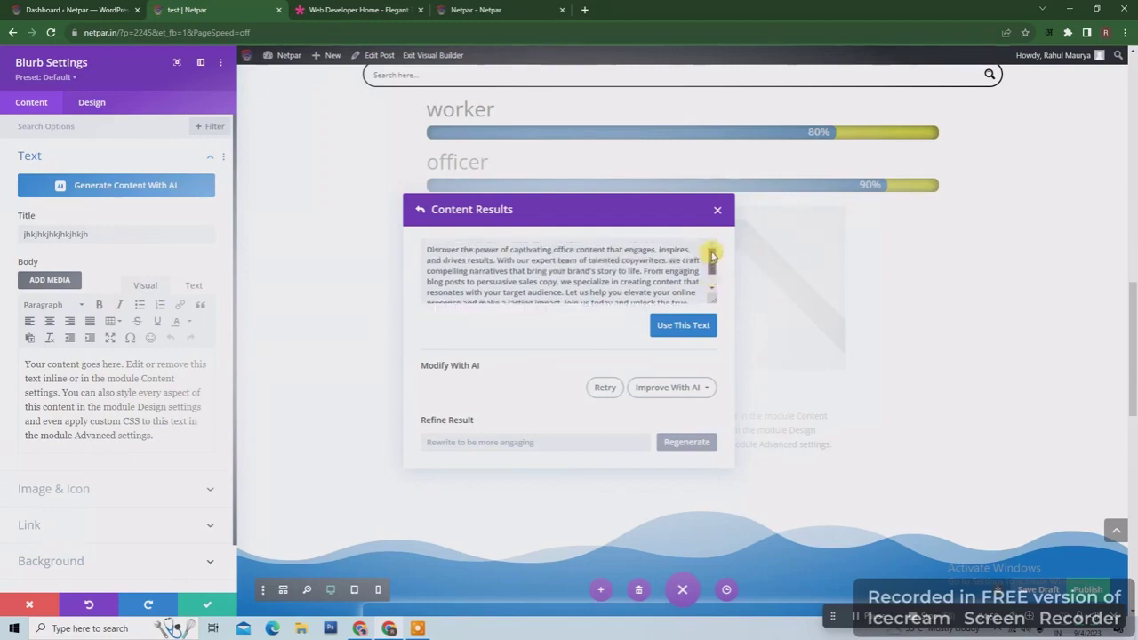
{"action": "left_click", "coordinate": [703, 326]}
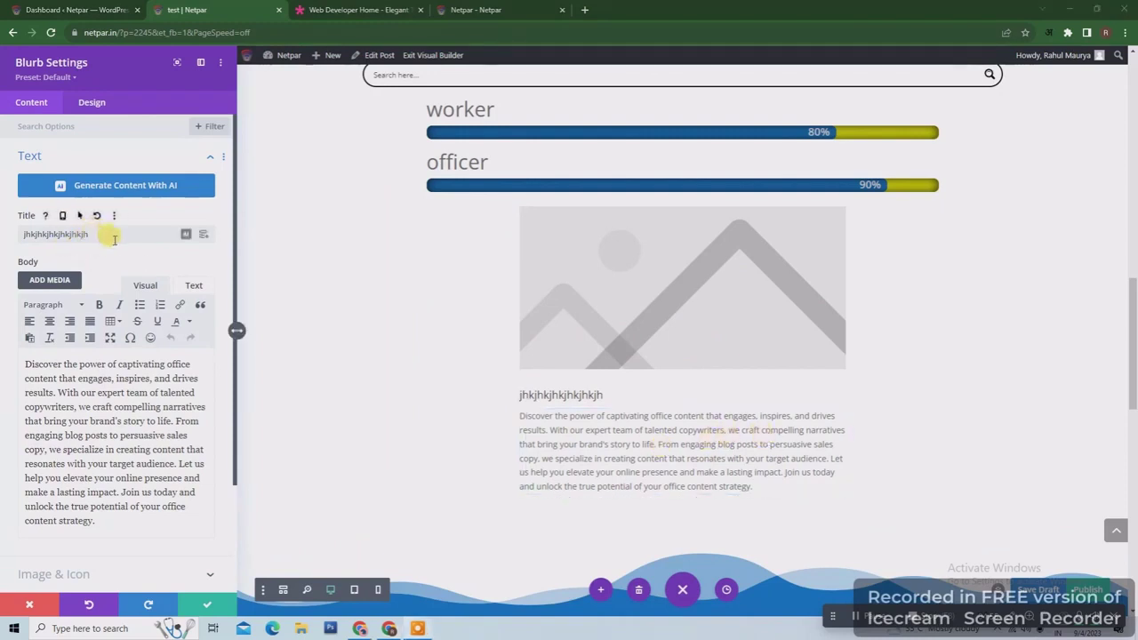
{"action": "left_click", "coordinate": [185, 235]}
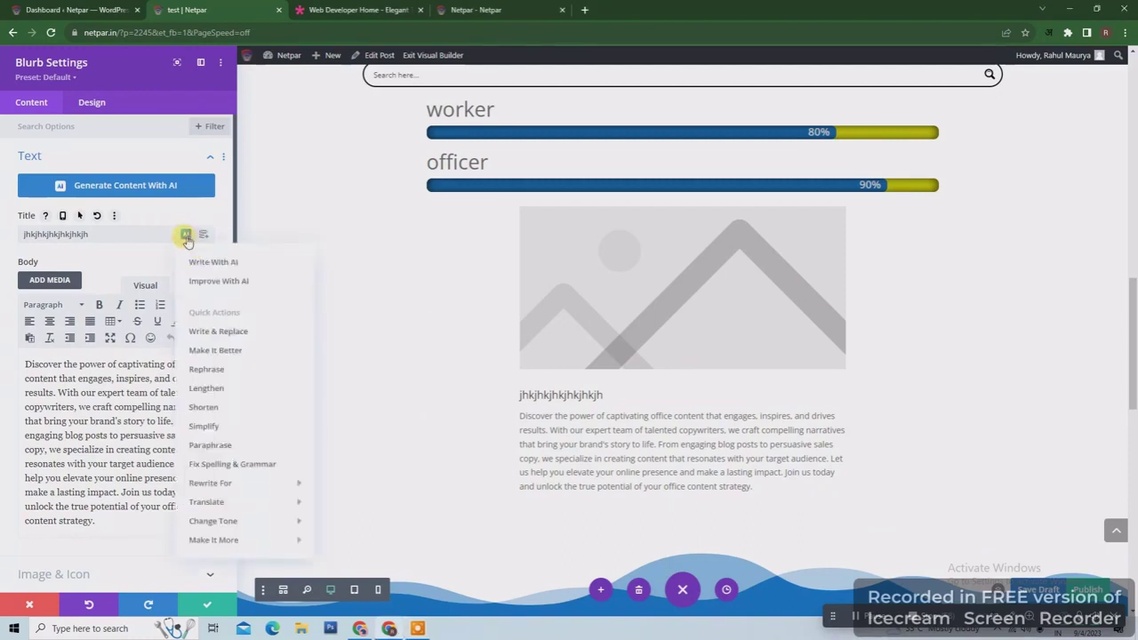
{"action": "left_click", "coordinate": [217, 262]}
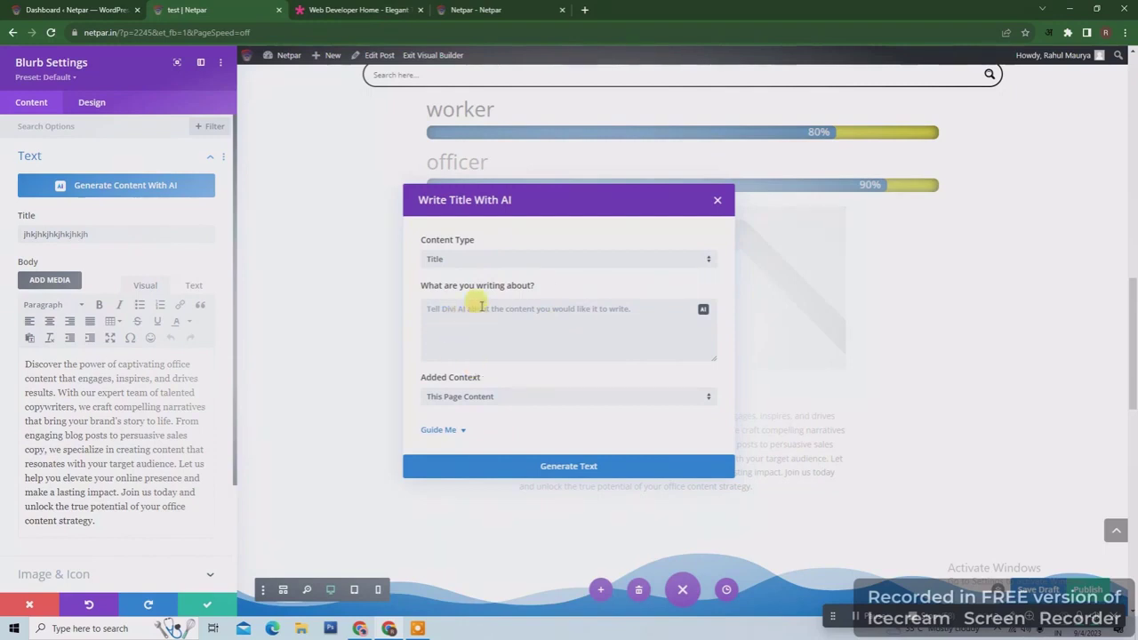
{"action": "left_click", "coordinate": [464, 258]}
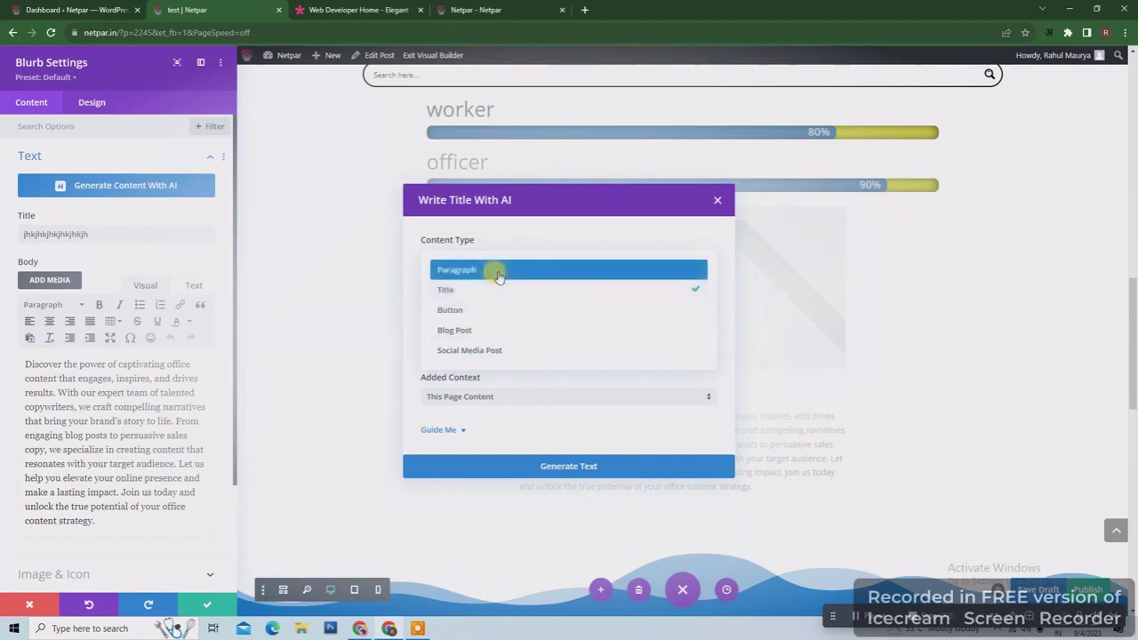
{"action": "left_click", "coordinate": [727, 292]}
{"action": "left_click", "coordinate": [717, 200]}
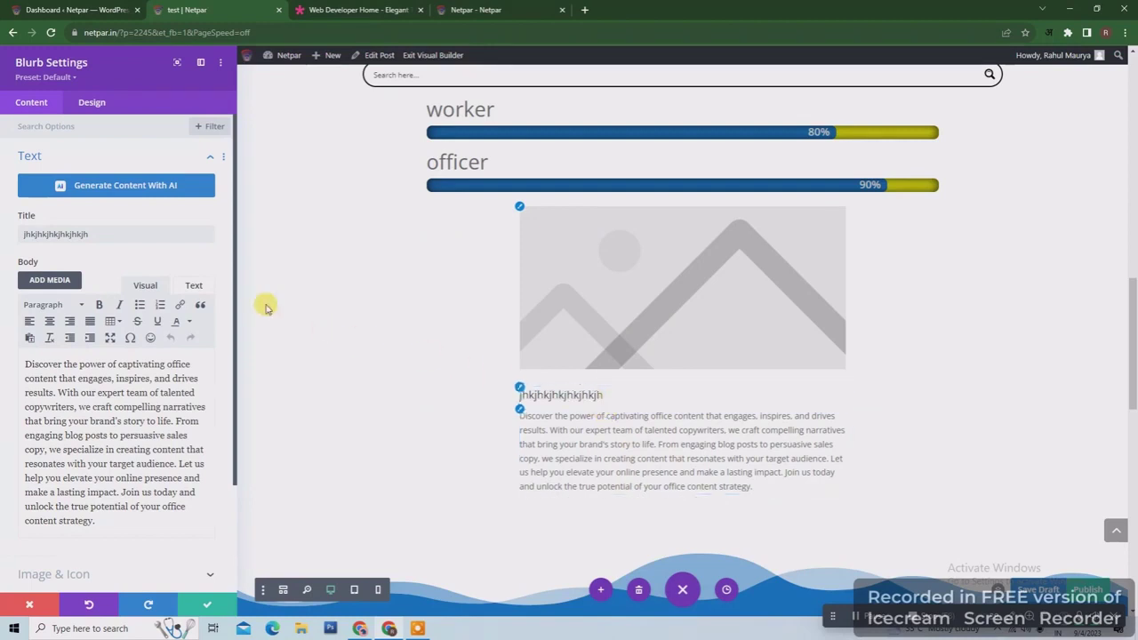
- Open the AI writer for the blurb's title and set the output language to Hindi in the guided options
{"action": "left_click", "coordinate": [184, 236]}
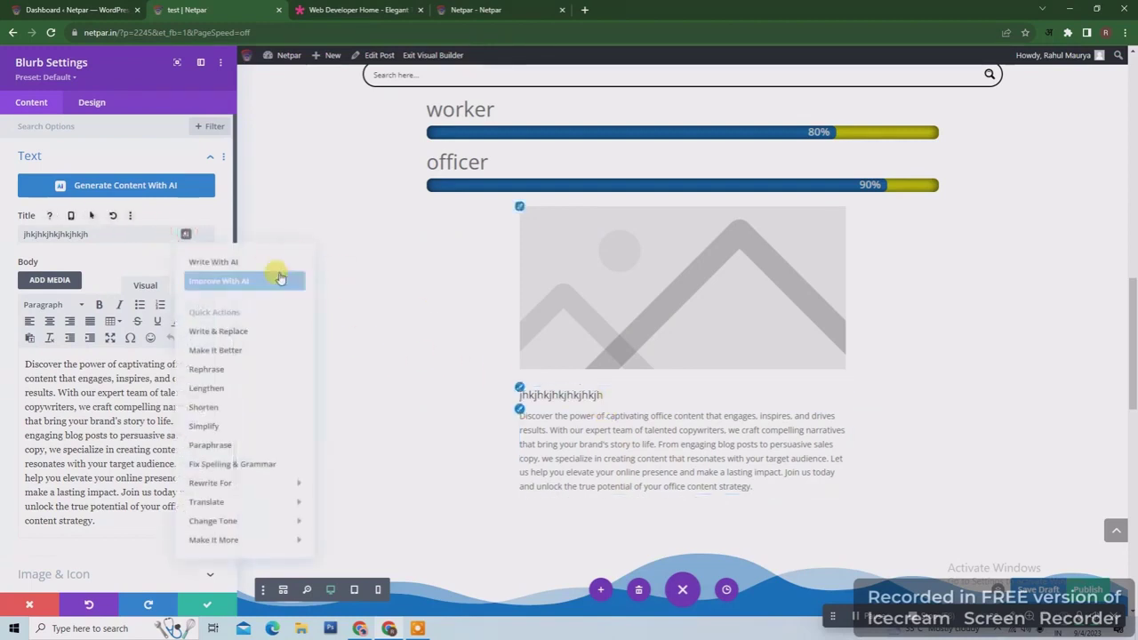
{"action": "left_click", "coordinate": [277, 278]}
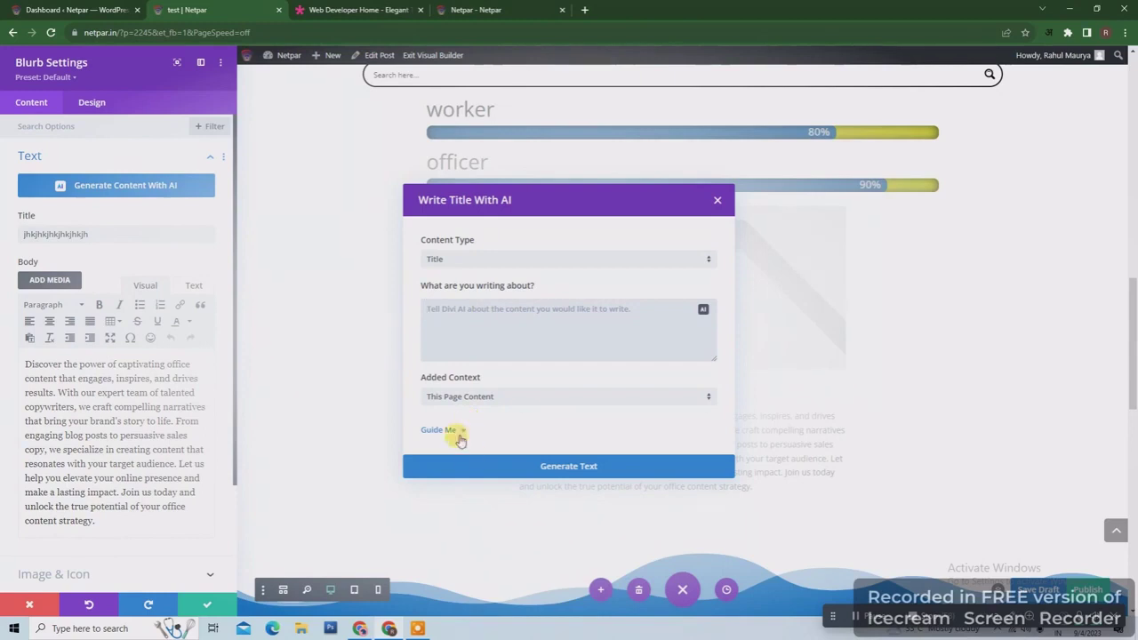
{"action": "left_click", "coordinate": [462, 432]}
{"action": "left_click", "coordinate": [524, 503]}
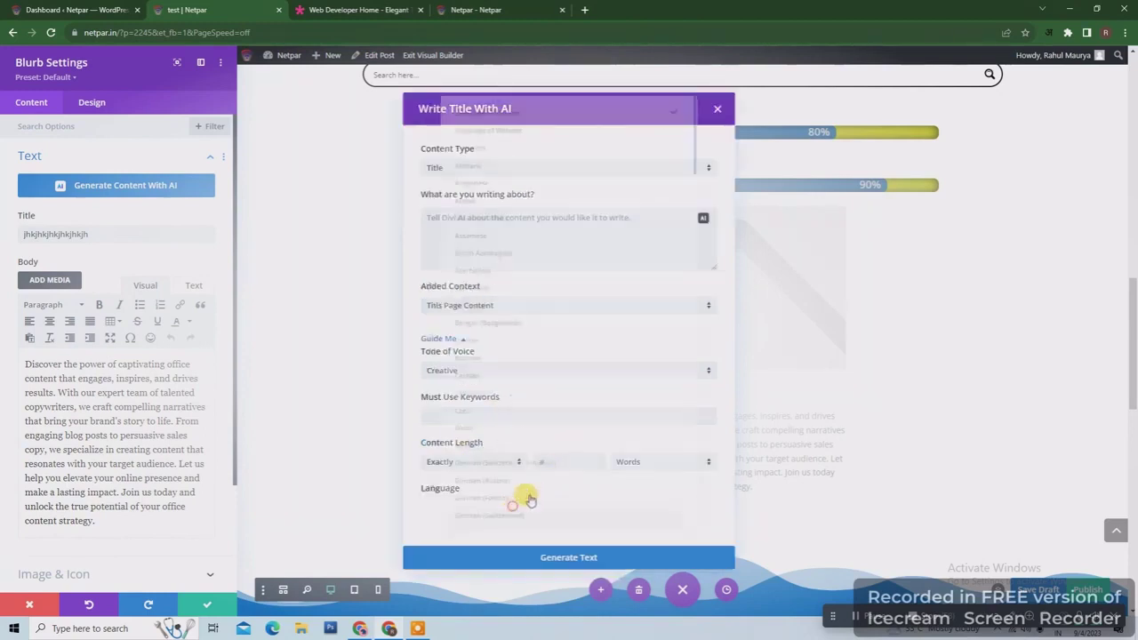
{"action": "scroll", "coordinate": [568, 380], "scroll_direction": "down", "scroll_amount": 15}
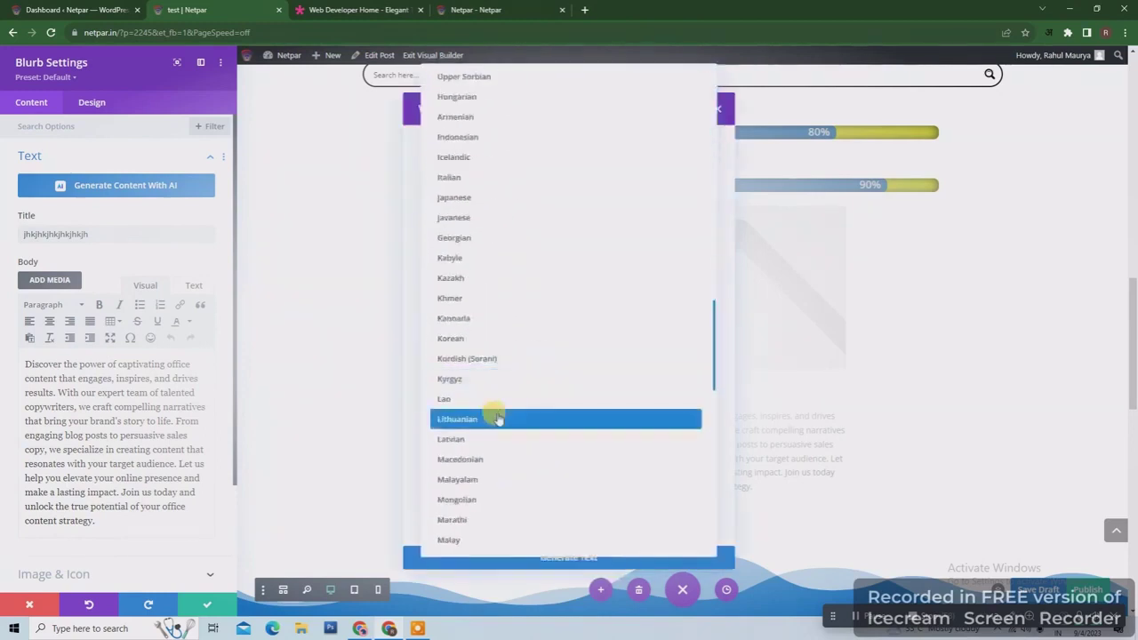
{"action": "scroll", "coordinate": [533, 338], "scroll_direction": "up", "scroll_amount": 12}
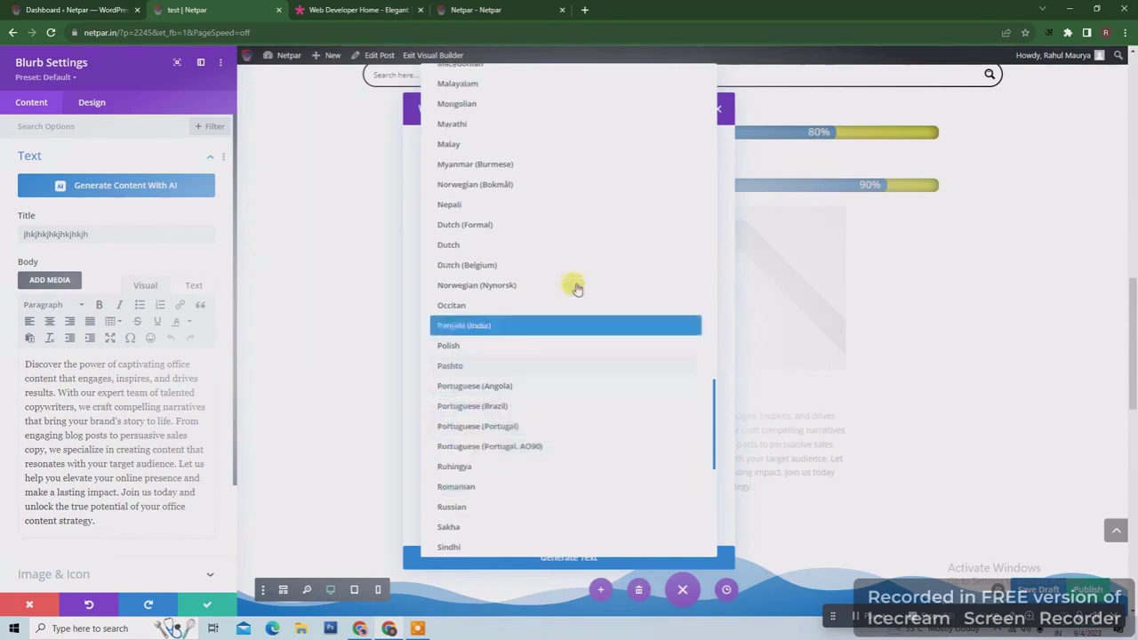
{"action": "scroll", "coordinate": [559, 204], "scroll_direction": "up", "scroll_amount": 10}
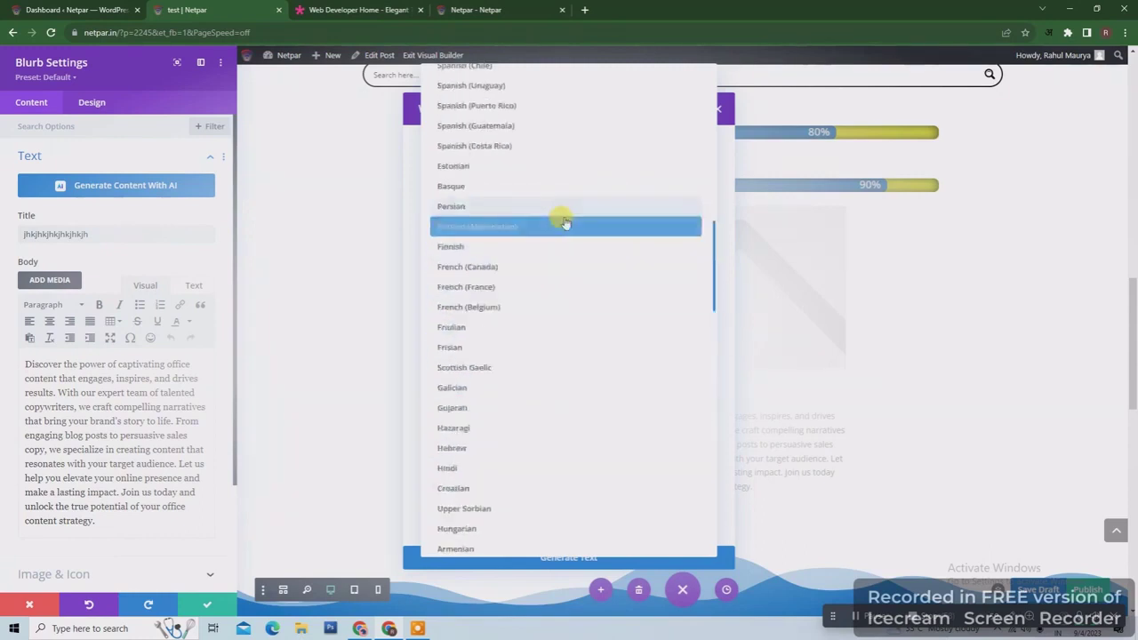
{"action": "left_click", "coordinate": [458, 466]}
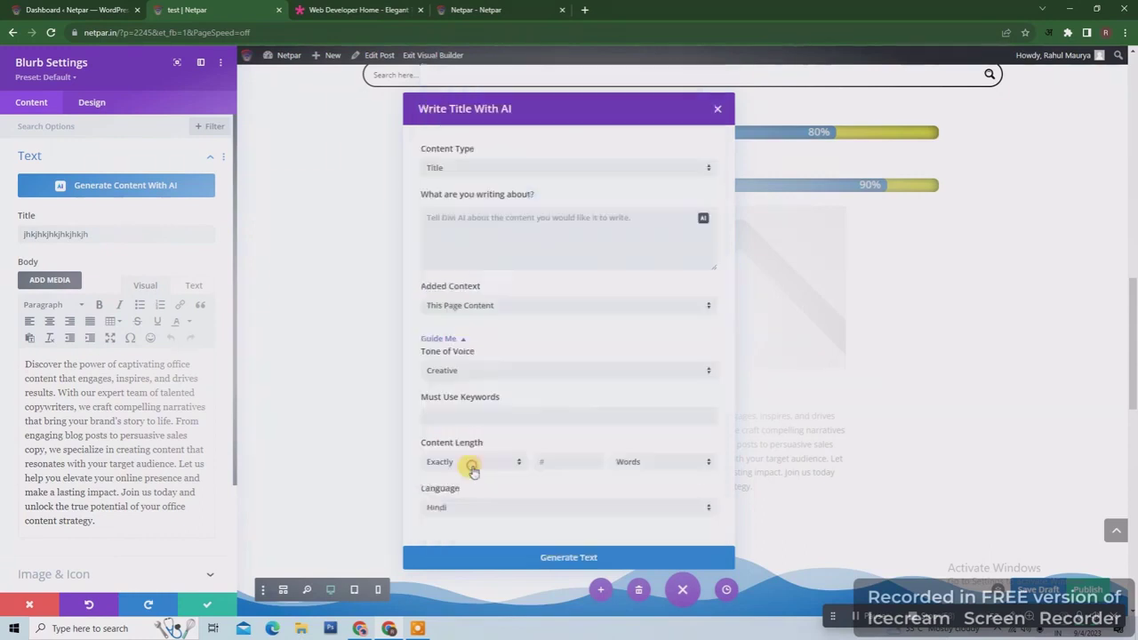
- Generate the blurb's title from the prompt "about worker" and use the resulting text as the title
{"action": "left_click", "coordinate": [549, 234]}
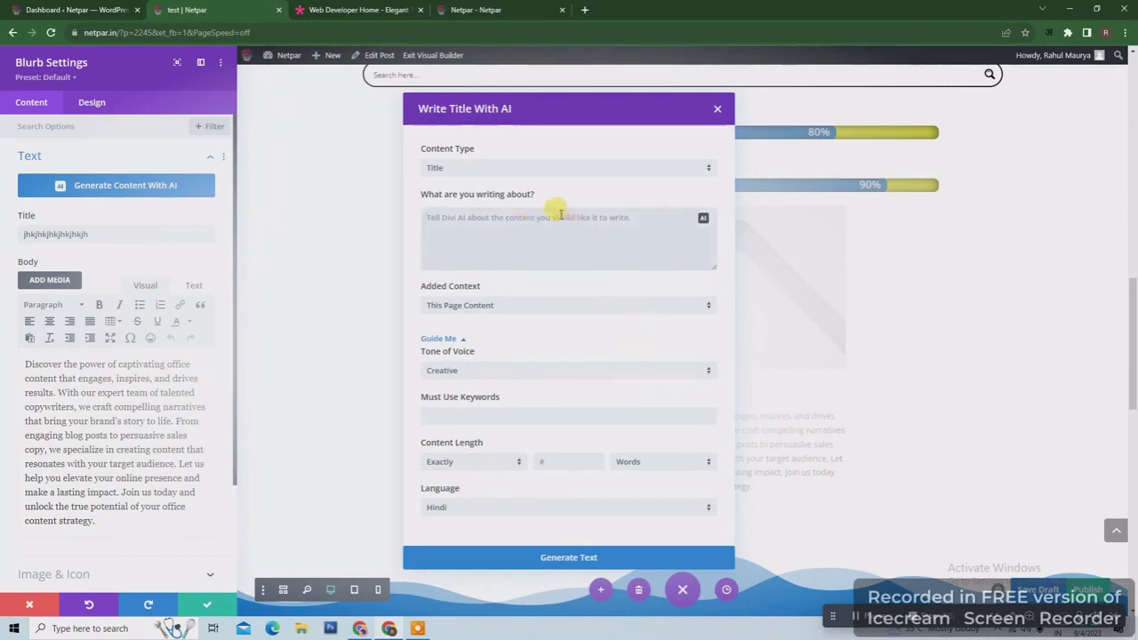
{"action": "type", "text": "about worker"}
{"action": "left_click", "coordinate": [545, 557]}
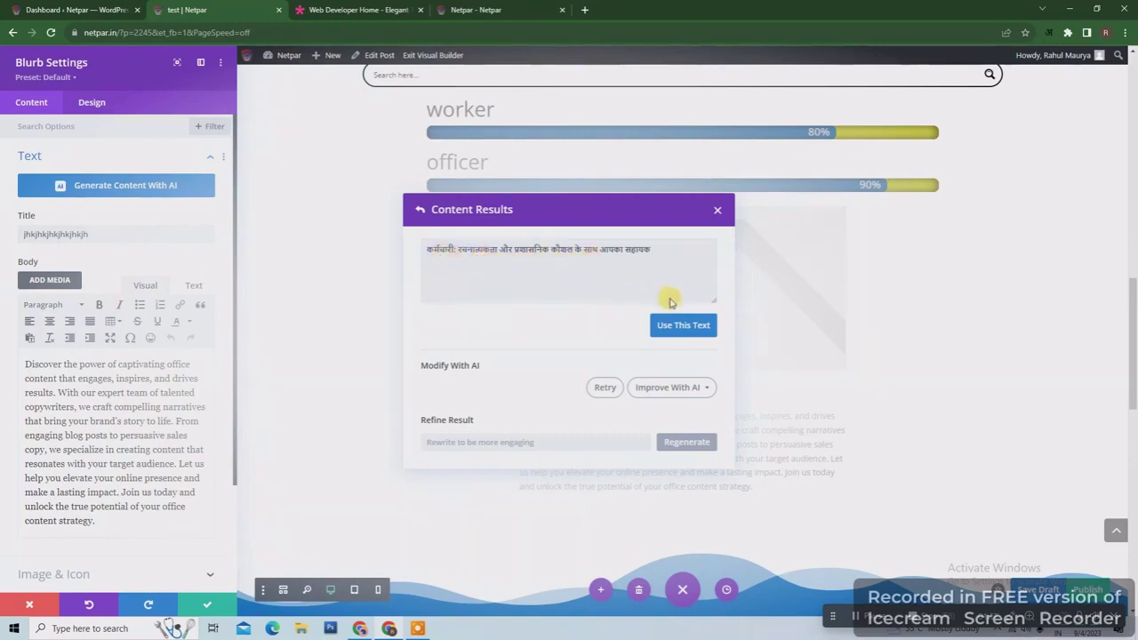
{"action": "left_click", "coordinate": [681, 325]}
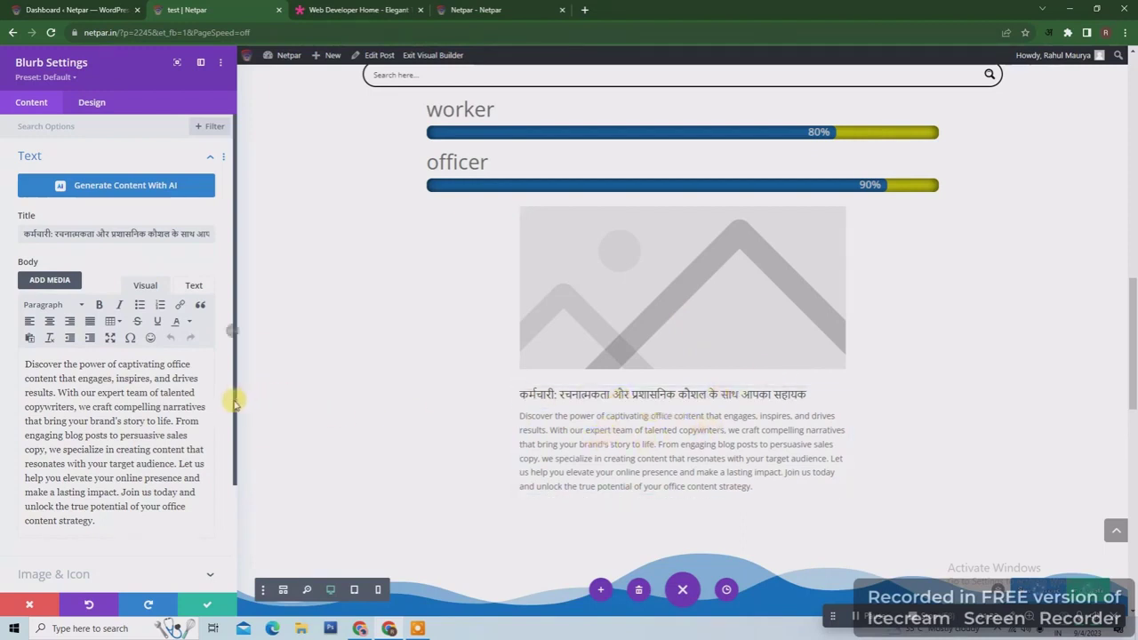
- Set the blurb's image to the photo of the smiling couple from the media library
{"action": "scroll", "coordinate": [235, 418], "scroll_direction": "down", "scroll_amount": 3}
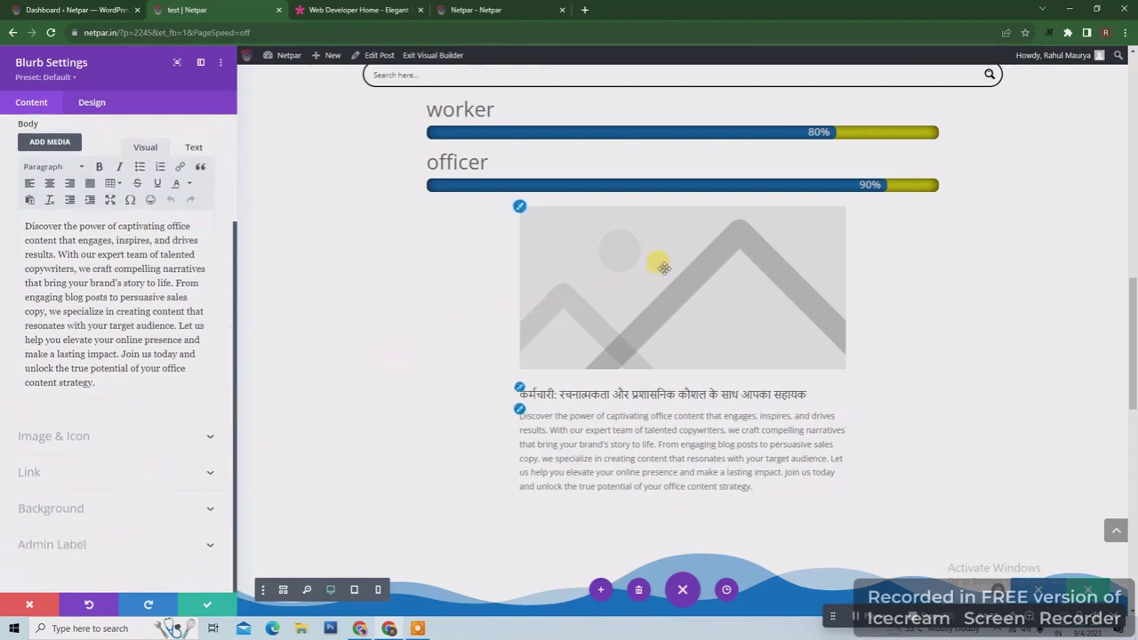
{"action": "left_click", "coordinate": [140, 435]}
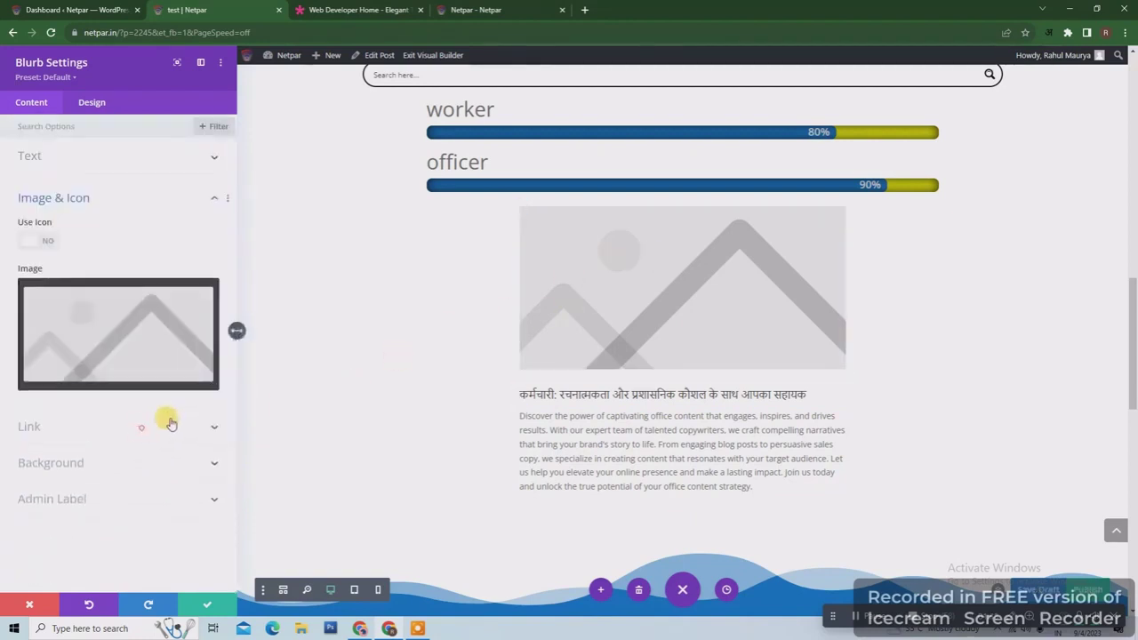
{"action": "left_click", "coordinate": [171, 324]}
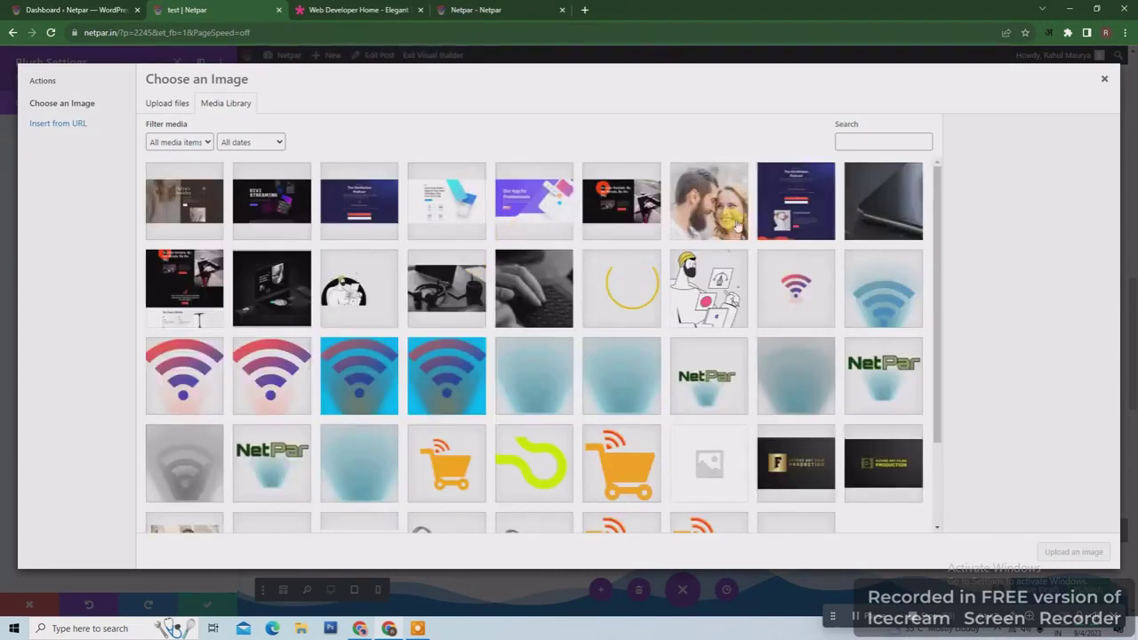
{"action": "left_click", "coordinate": [734, 222]}
{"action": "left_click", "coordinate": [1066, 551]}
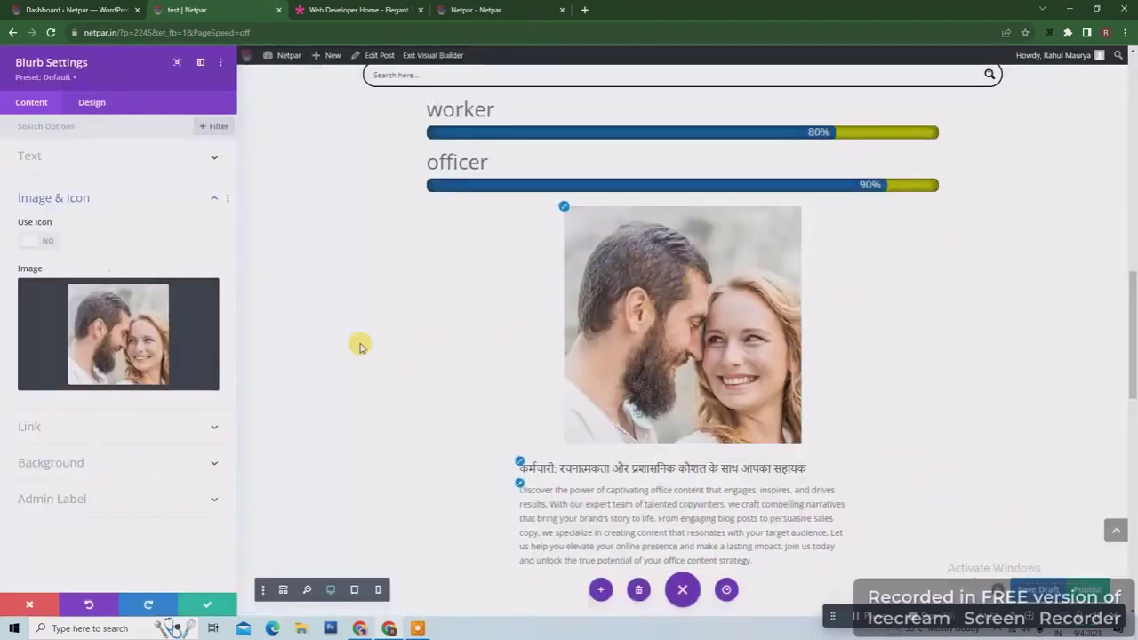
- Replace the blurb's image with the circled play arrow icon and give the module a yellow background
{"action": "left_click", "coordinate": [36, 241]}
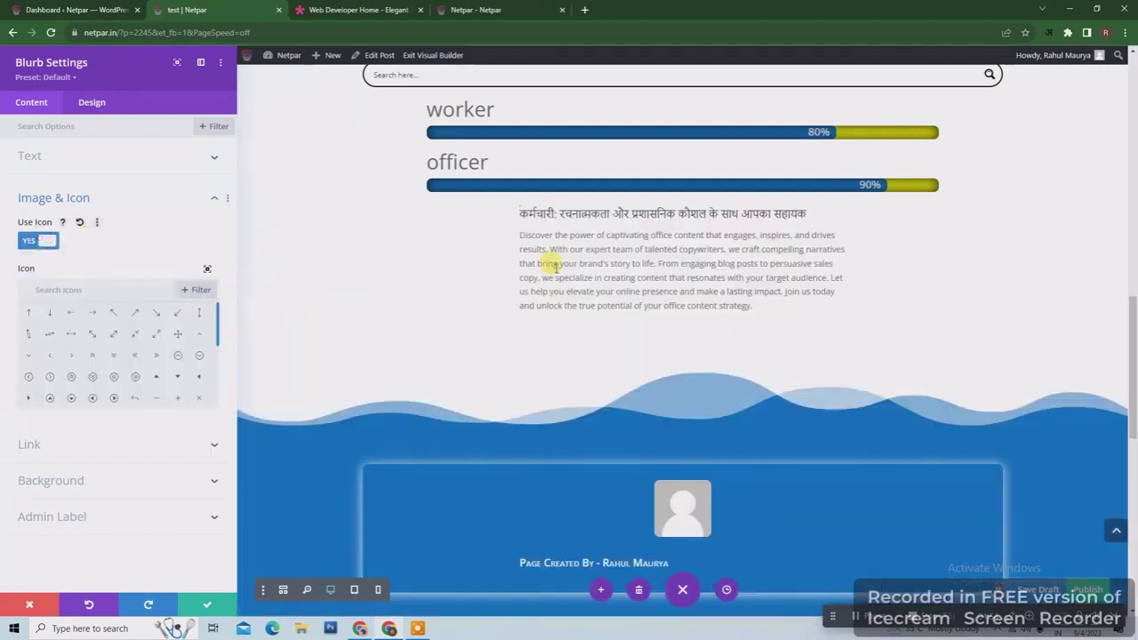
{"action": "left_click", "coordinate": [113, 399]}
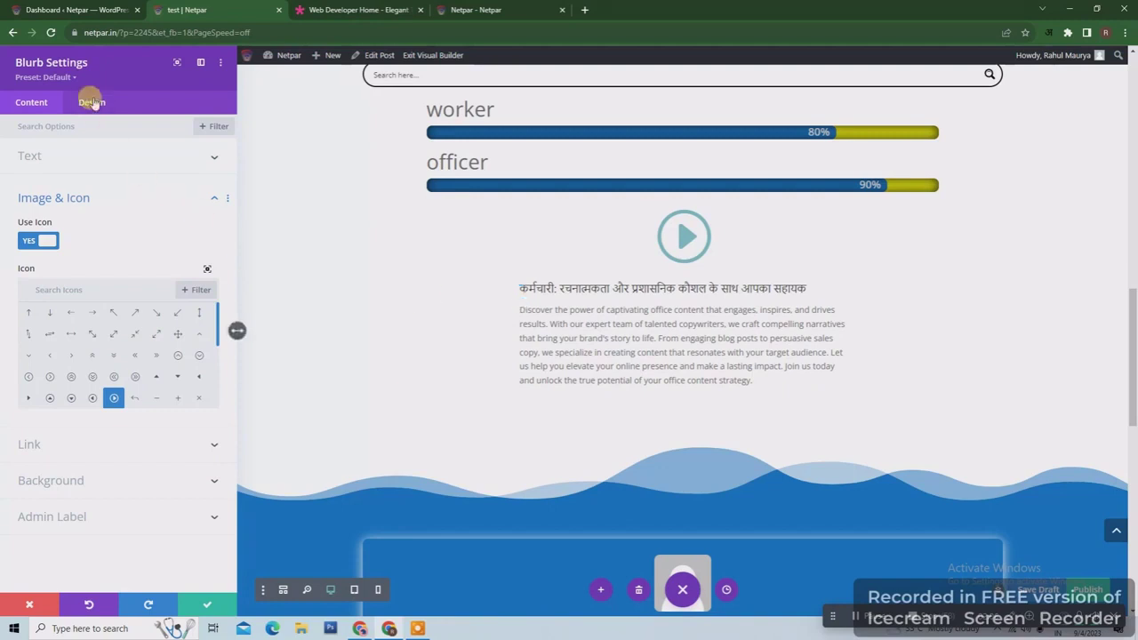
{"action": "left_click", "coordinate": [138, 450]}
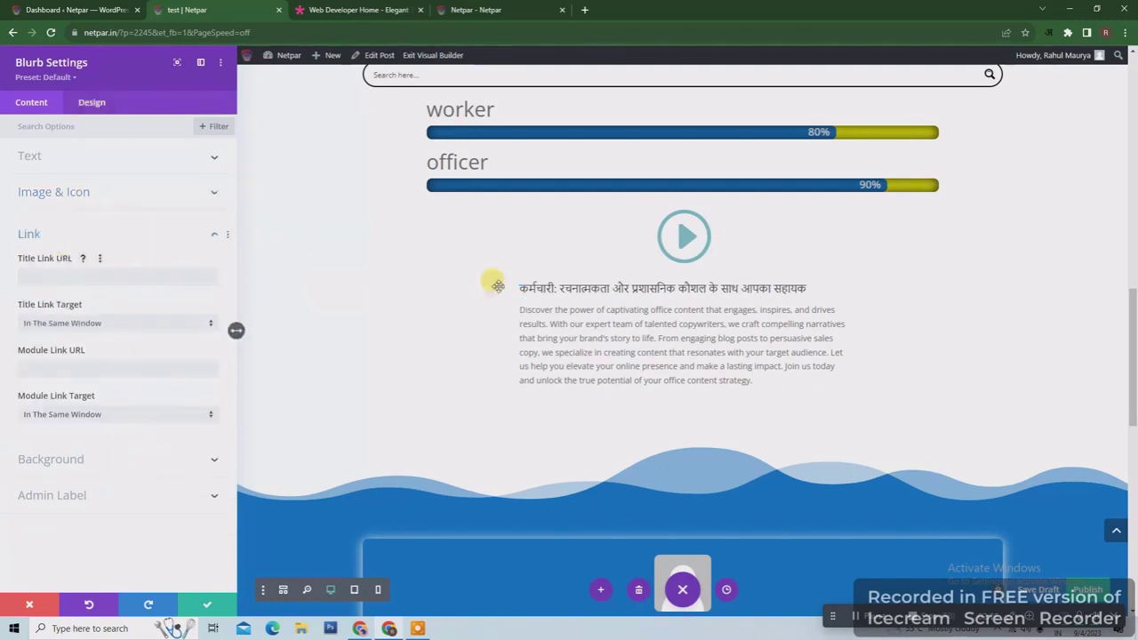
{"action": "left_click", "coordinate": [601, 287]}
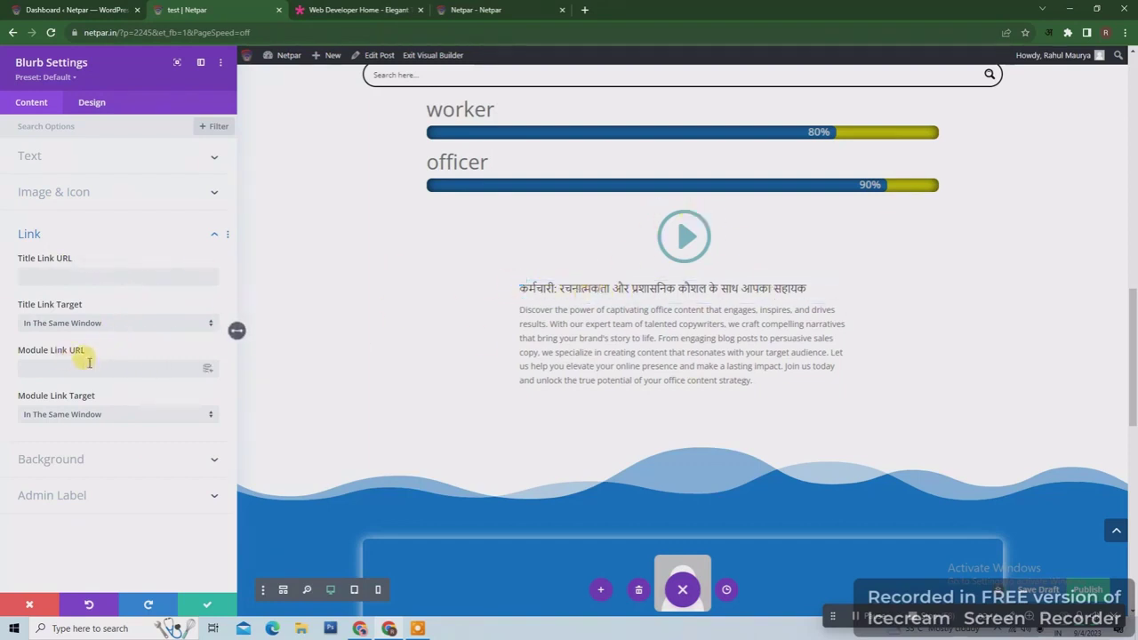
{"action": "left_click", "coordinate": [160, 460]}
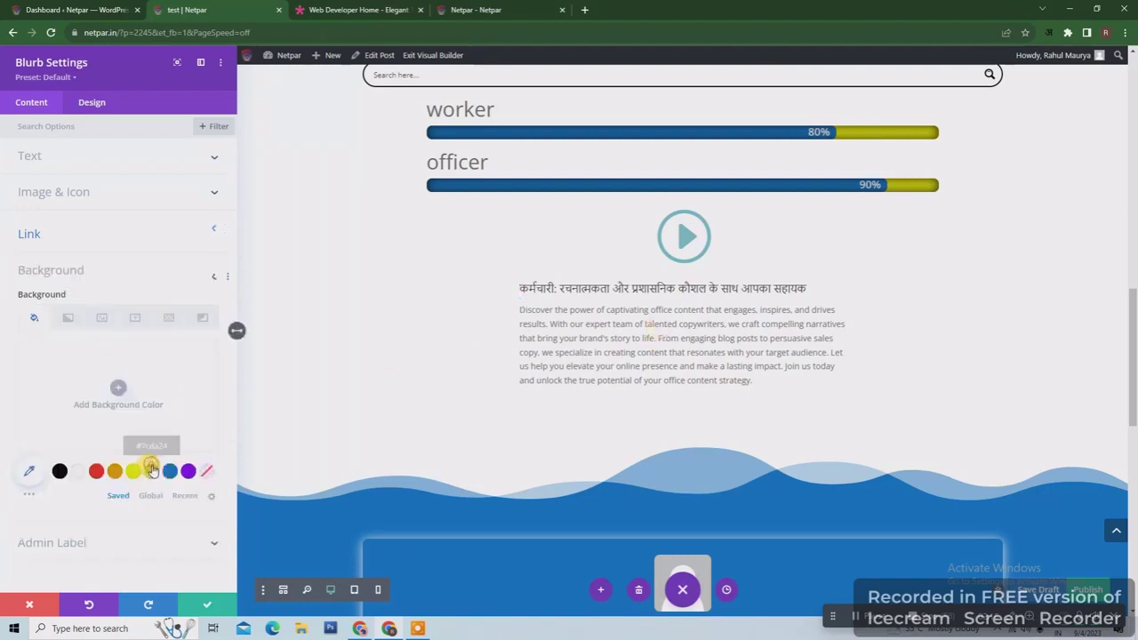
{"action": "left_click", "coordinate": [132, 469]}
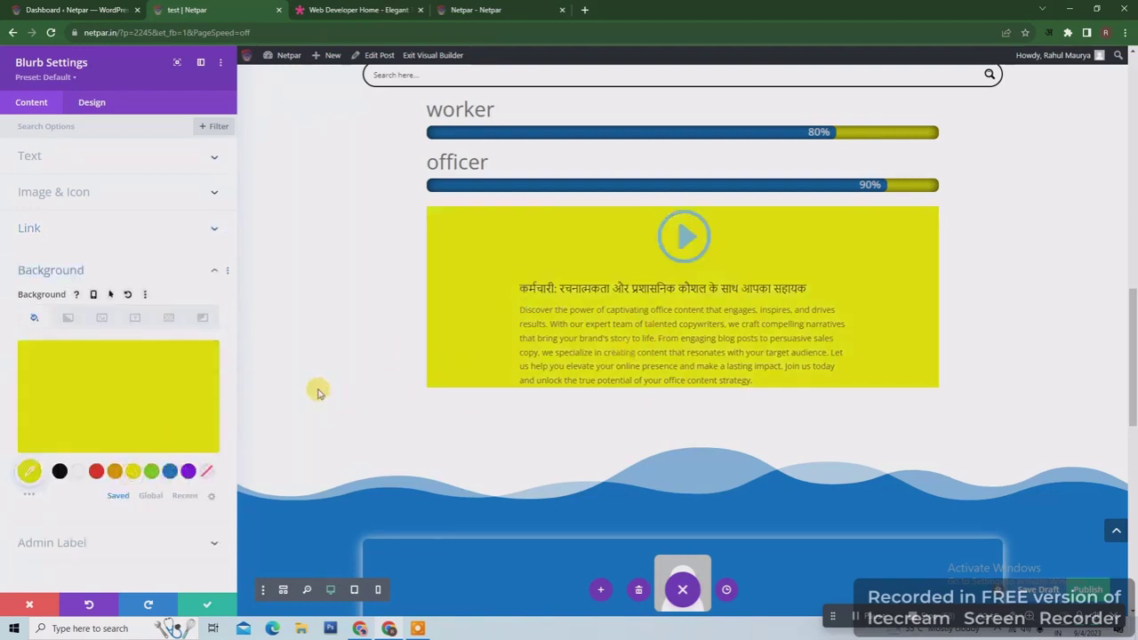
- Set the blurb's icon color to blue and its image/icon background color to white
{"action": "left_click", "coordinate": [91, 104]}
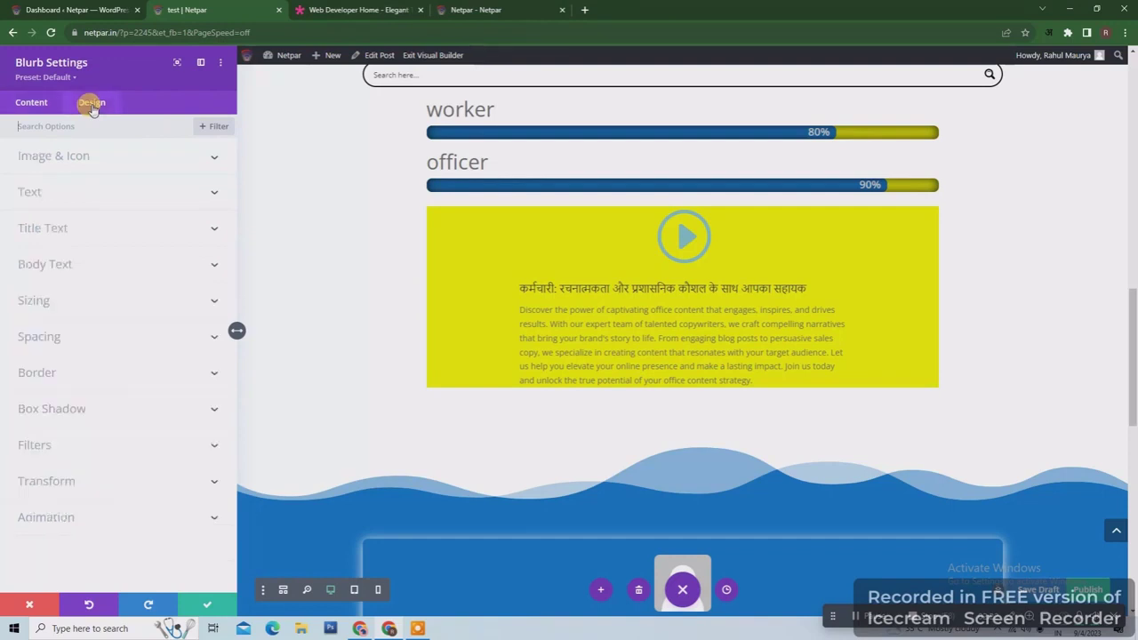
{"action": "left_click", "coordinate": [171, 166]}
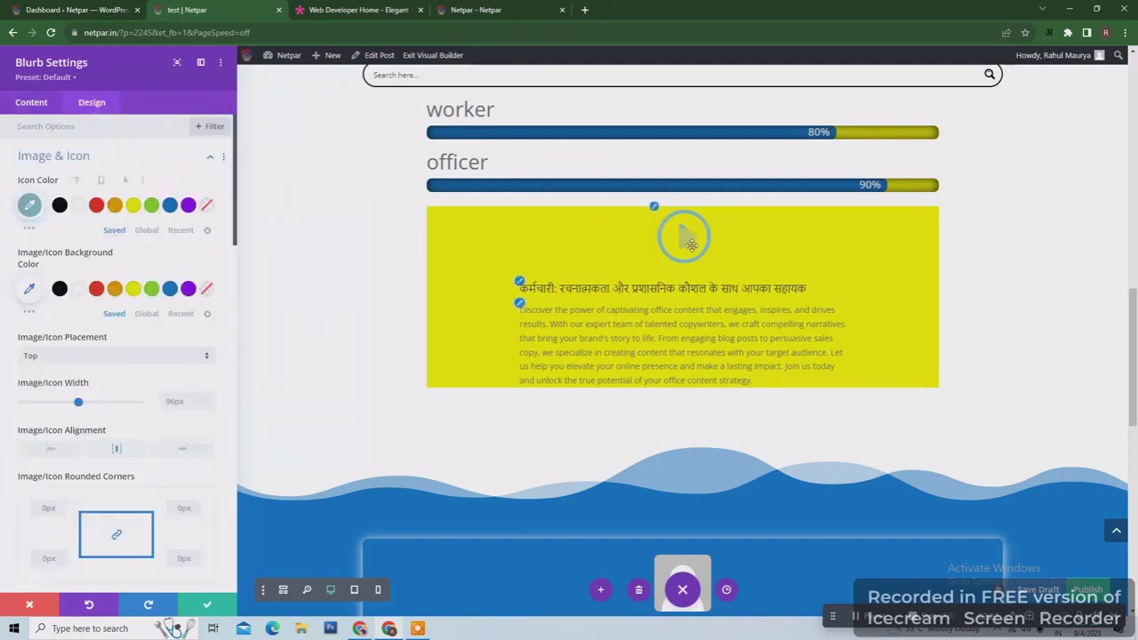
{"action": "left_click", "coordinate": [170, 204]}
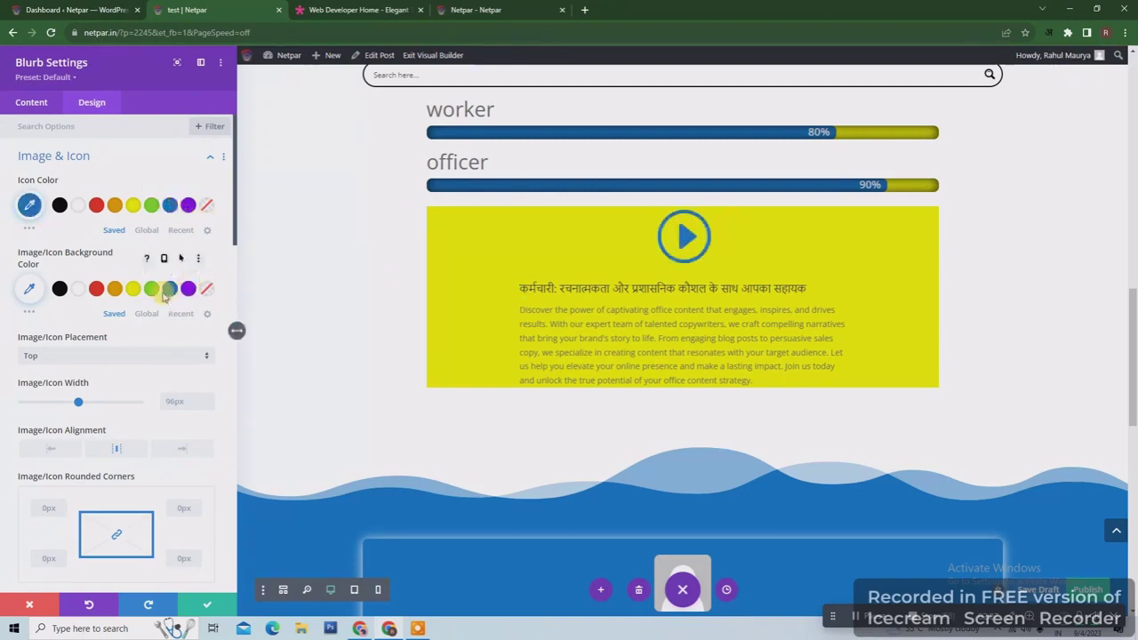
{"action": "left_click", "coordinate": [96, 288]}
{"action": "left_click", "coordinate": [77, 288]}
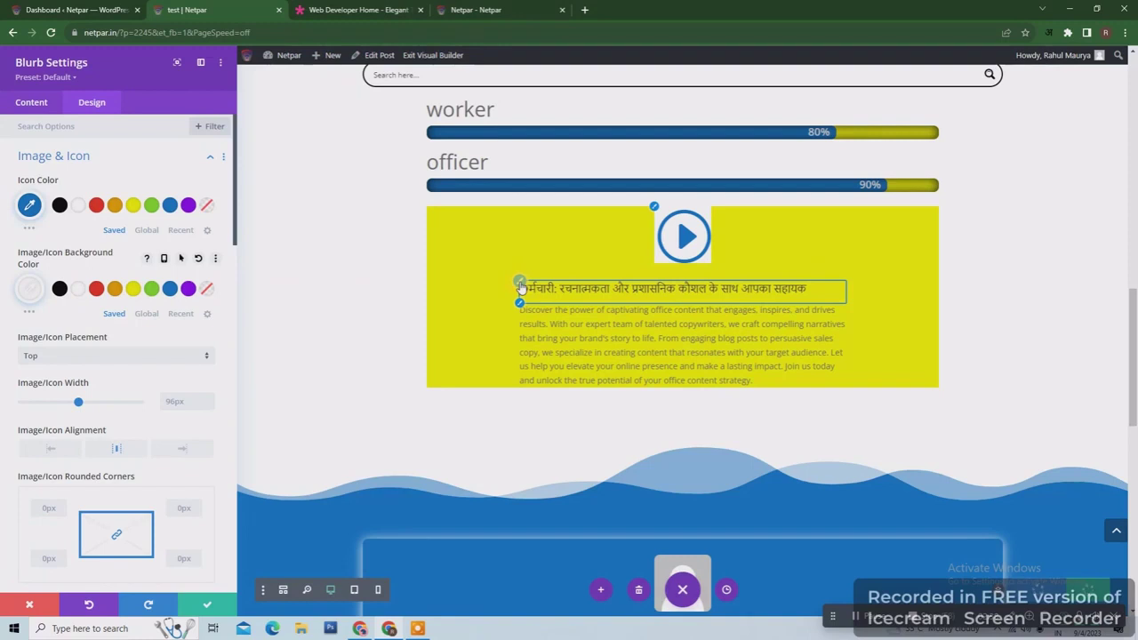
- Set both the blurb's title text and body text color to blue, and save the module's settings
{"action": "left_click", "coordinate": [521, 289]}
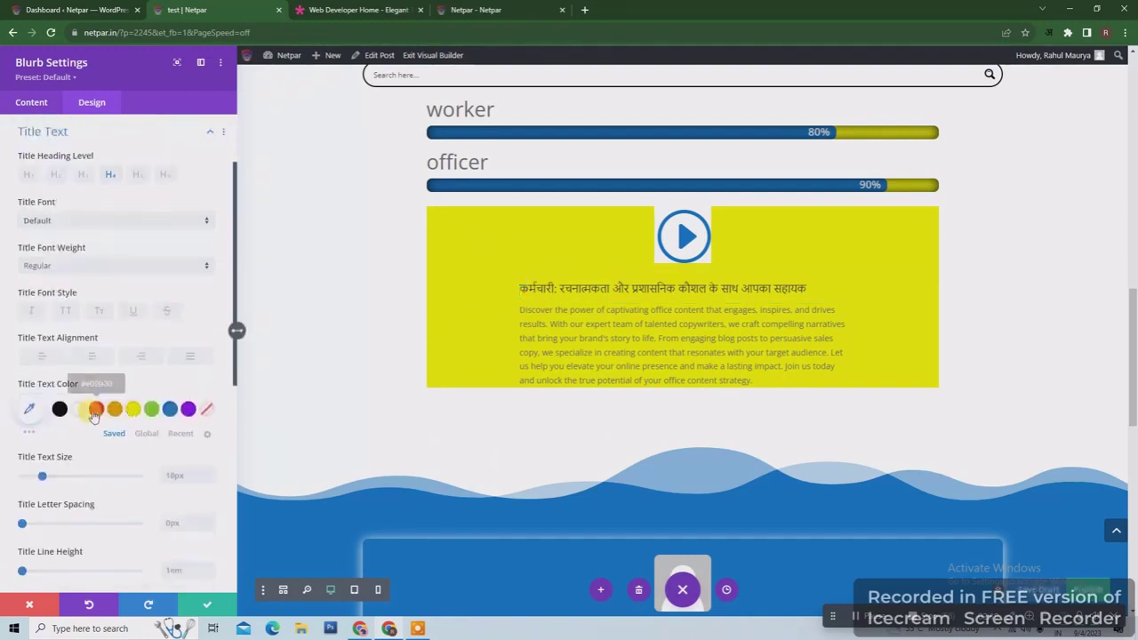
{"action": "left_click", "coordinate": [170, 408]}
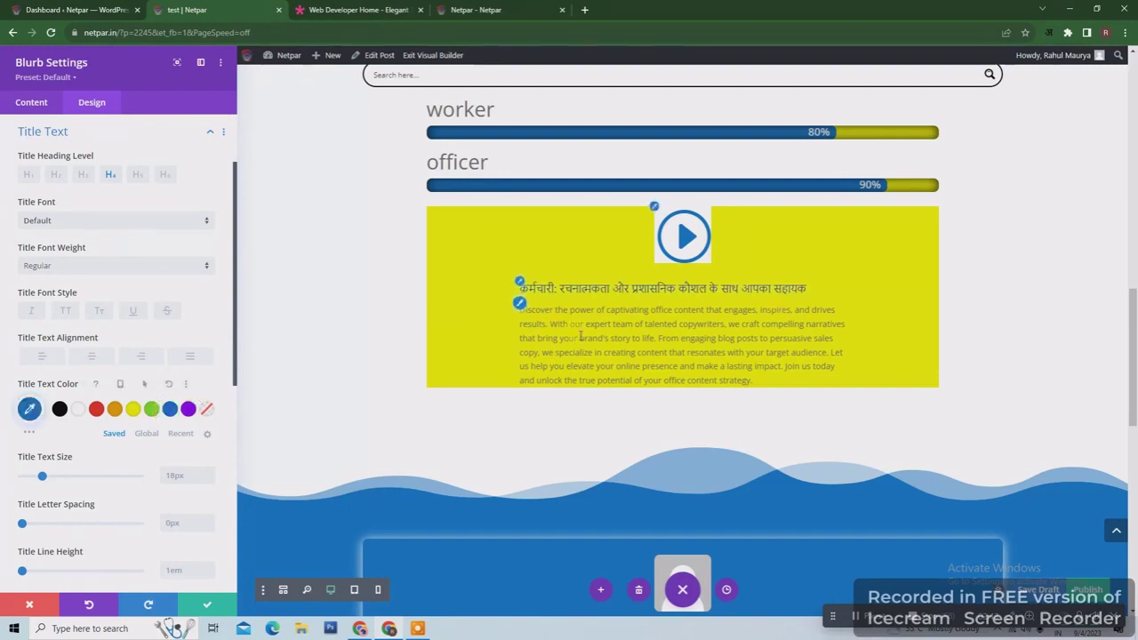
{"action": "left_click", "coordinate": [520, 306]}
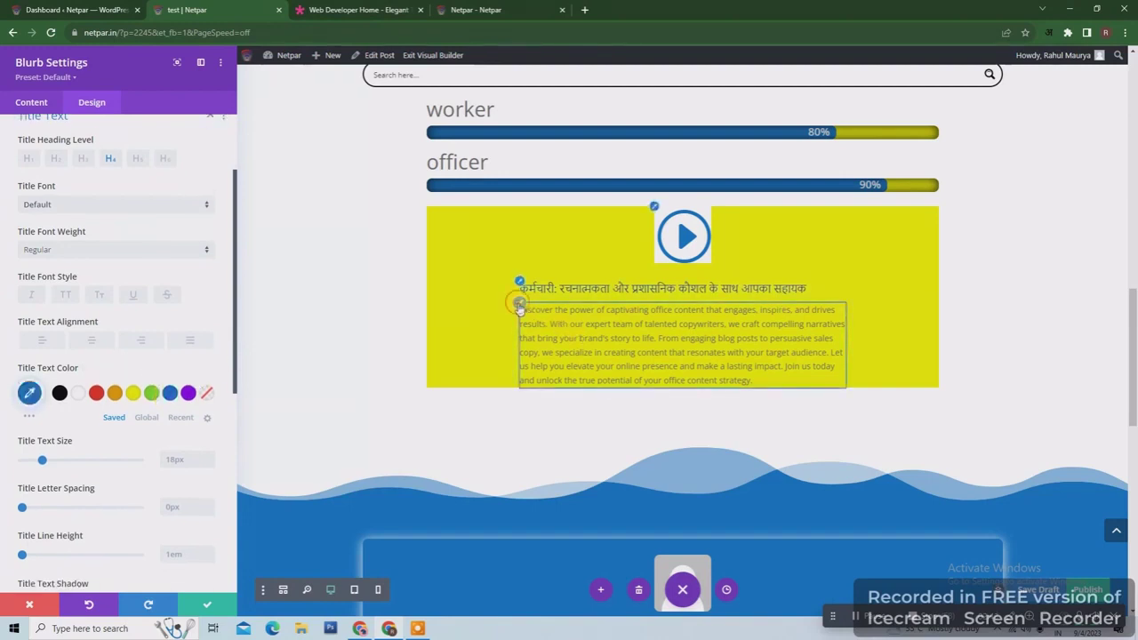
{"action": "left_click", "coordinate": [171, 401]}
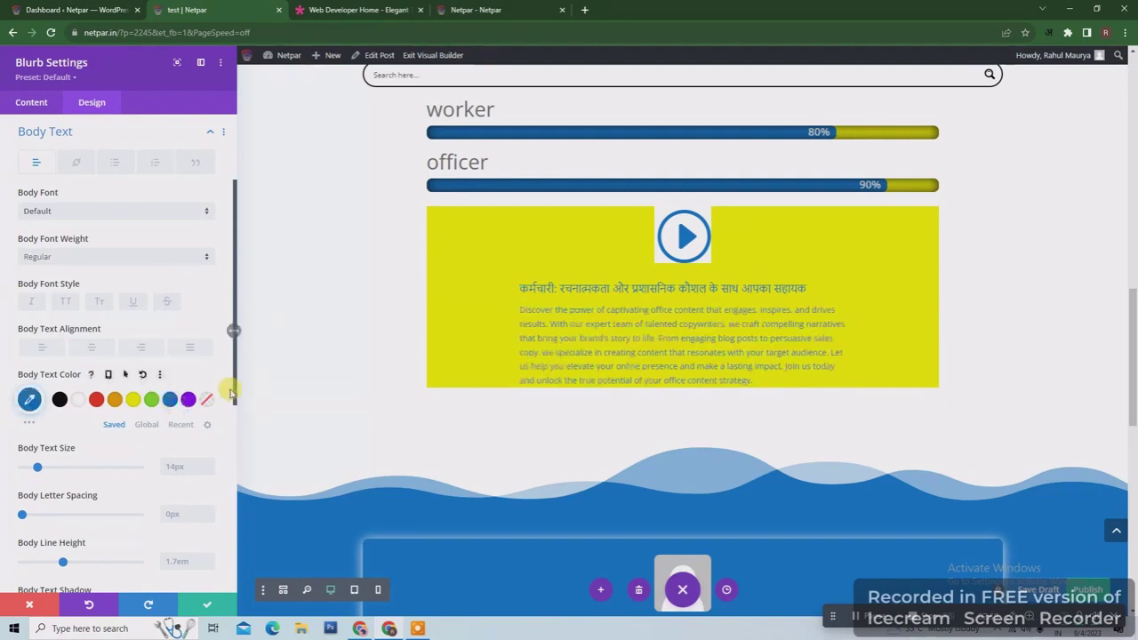
{"action": "scroll", "coordinate": [165, 243], "scroll_direction": "up", "scroll_amount": 2}
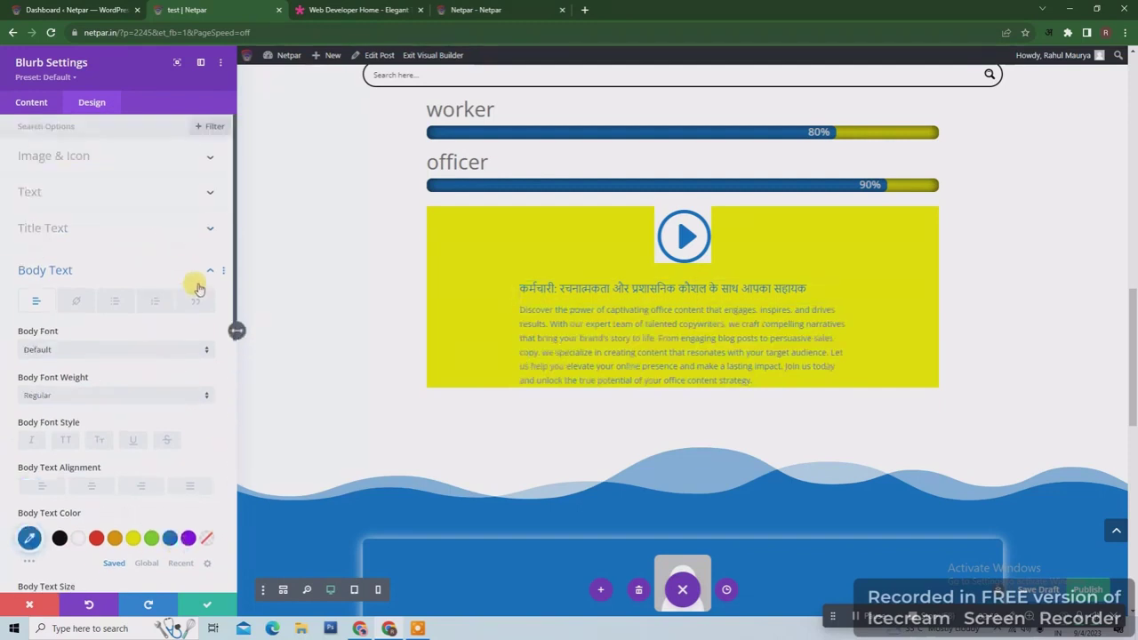
{"action": "left_click", "coordinate": [196, 263]}
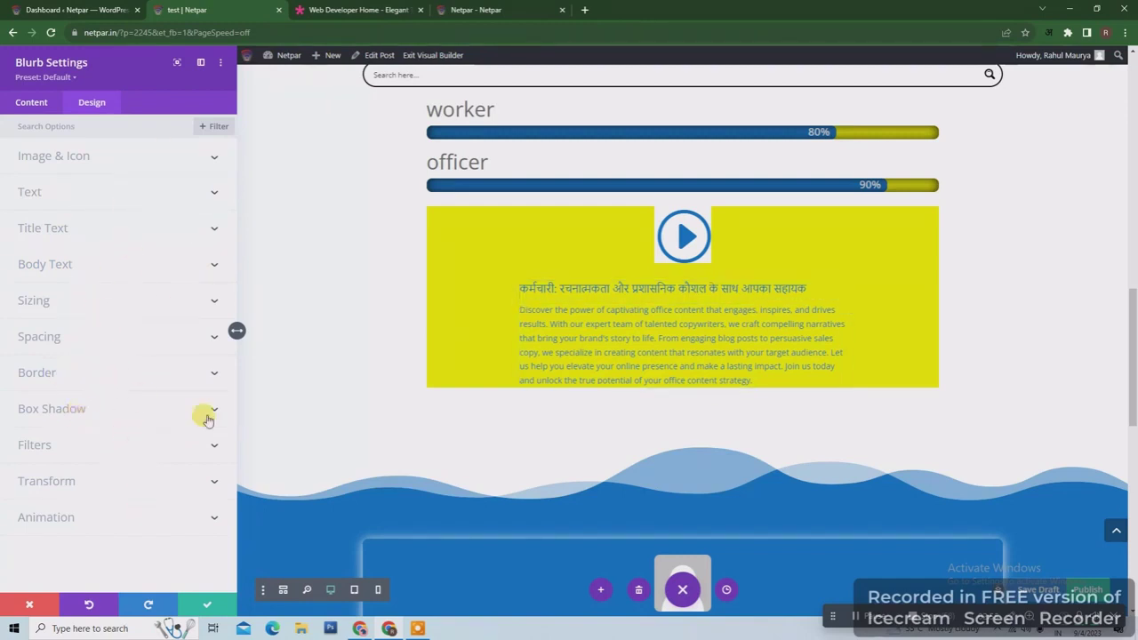
{"action": "left_click", "coordinate": [201, 605]}
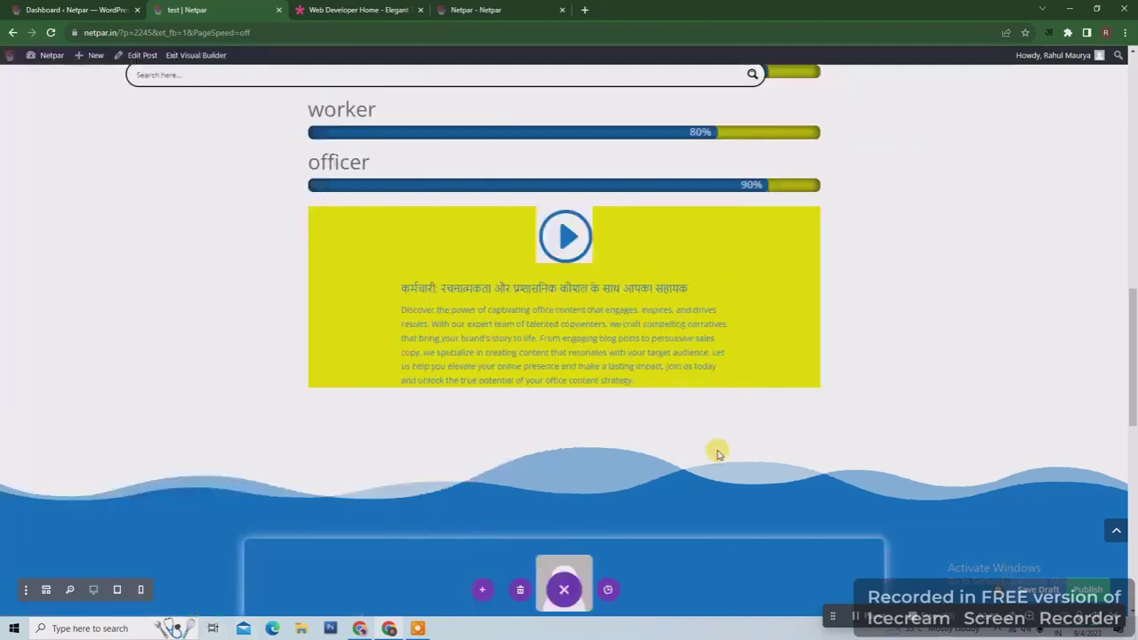
- Insert a Button module below the blurb and set its text to "kkhkjhkjhk"
{"action": "left_click", "coordinate": [563, 367]}
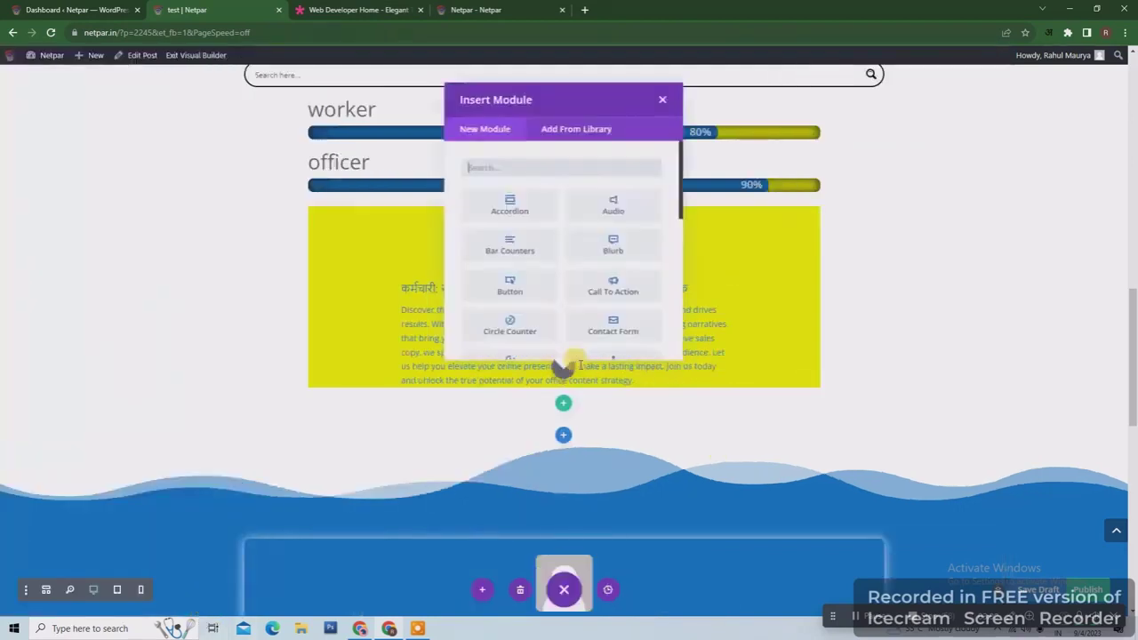
{"action": "left_click", "coordinate": [510, 285]}
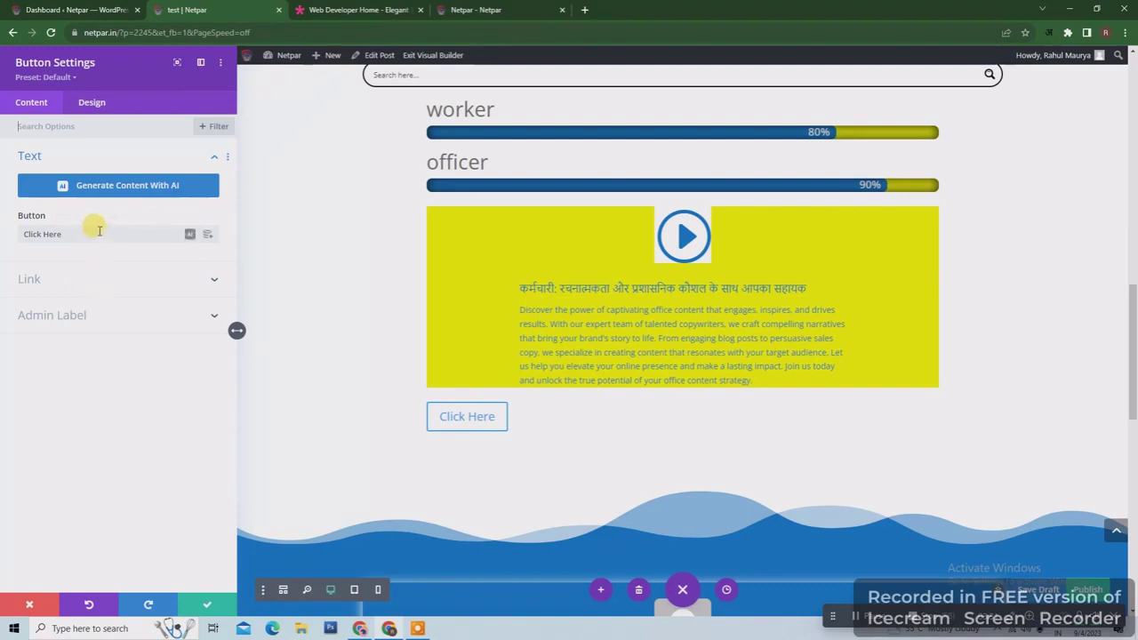
{"action": "left_click_drag", "start_coordinate": [86, 235], "coordinate": [10, 240]}
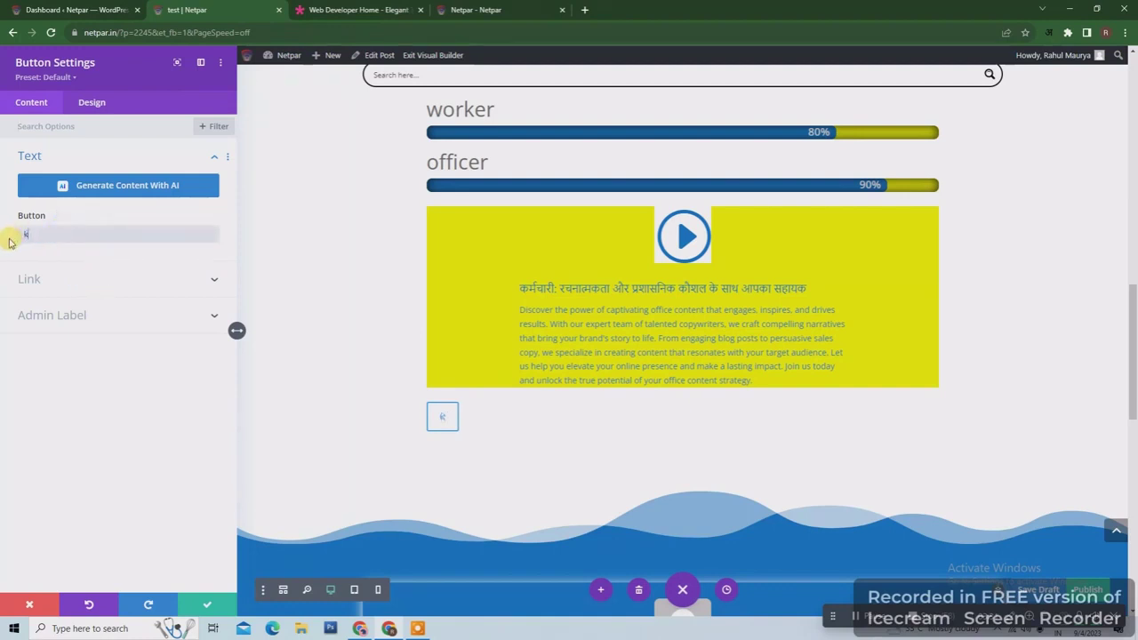
{"action": "left_click", "coordinate": [51, 278]}
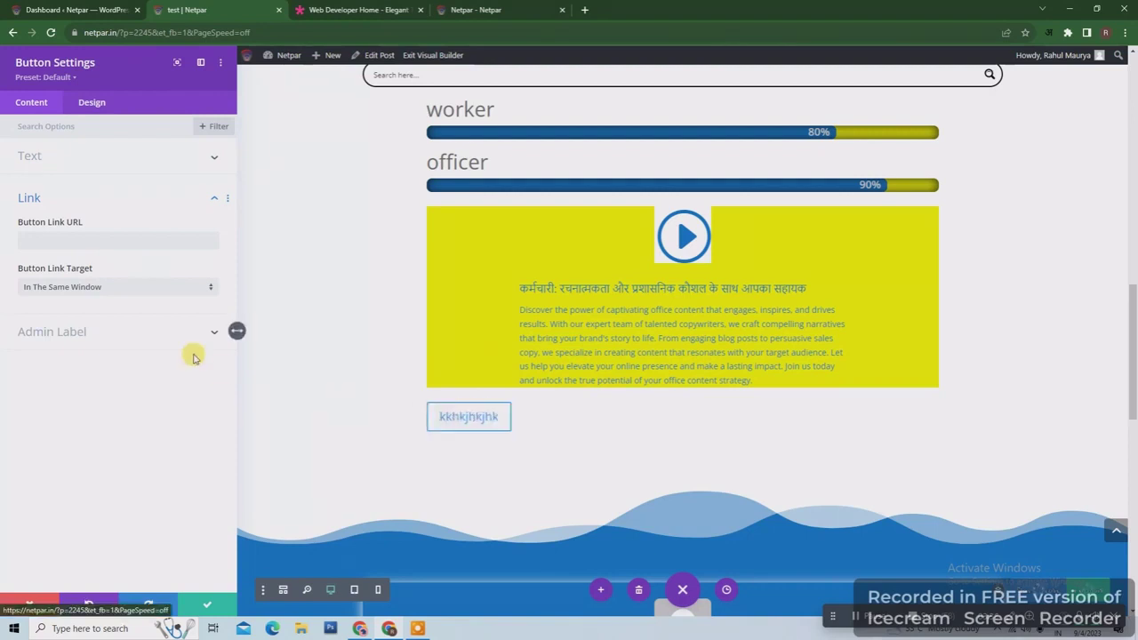
- Set the button's alignment to centered
{"action": "left_click", "coordinate": [110, 110]}
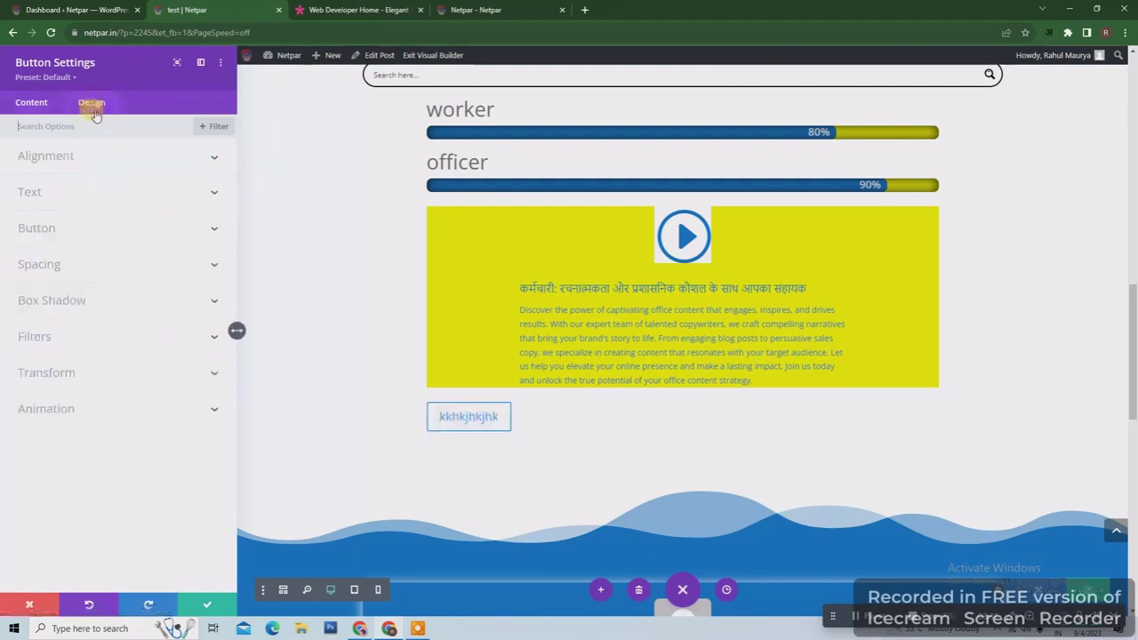
{"action": "left_click", "coordinate": [210, 160]}
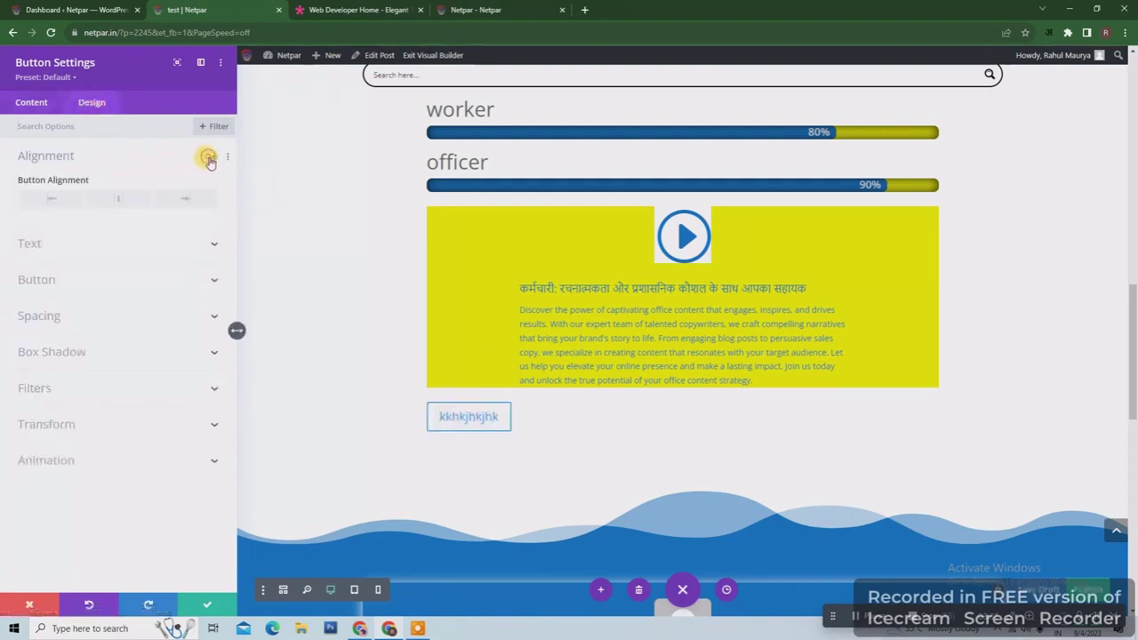
{"action": "left_click", "coordinate": [184, 200]}
{"action": "left_click", "coordinate": [116, 199]}
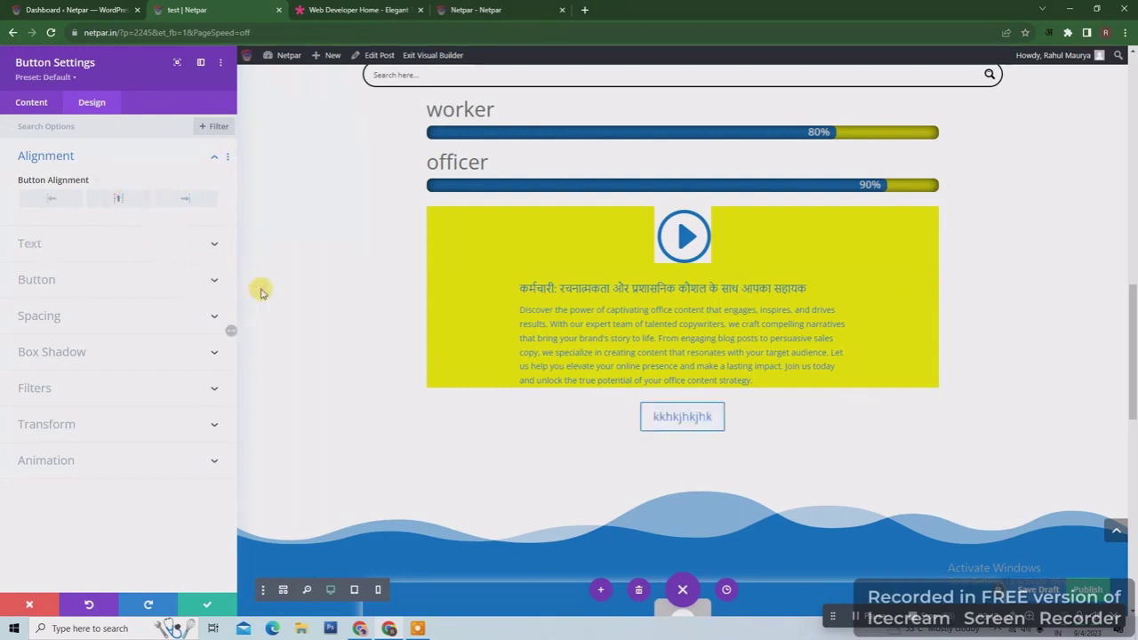
- Enable custom styles for the button, set its text color to black and its border radius to 58px
{"action": "left_click", "coordinate": [196, 277]}
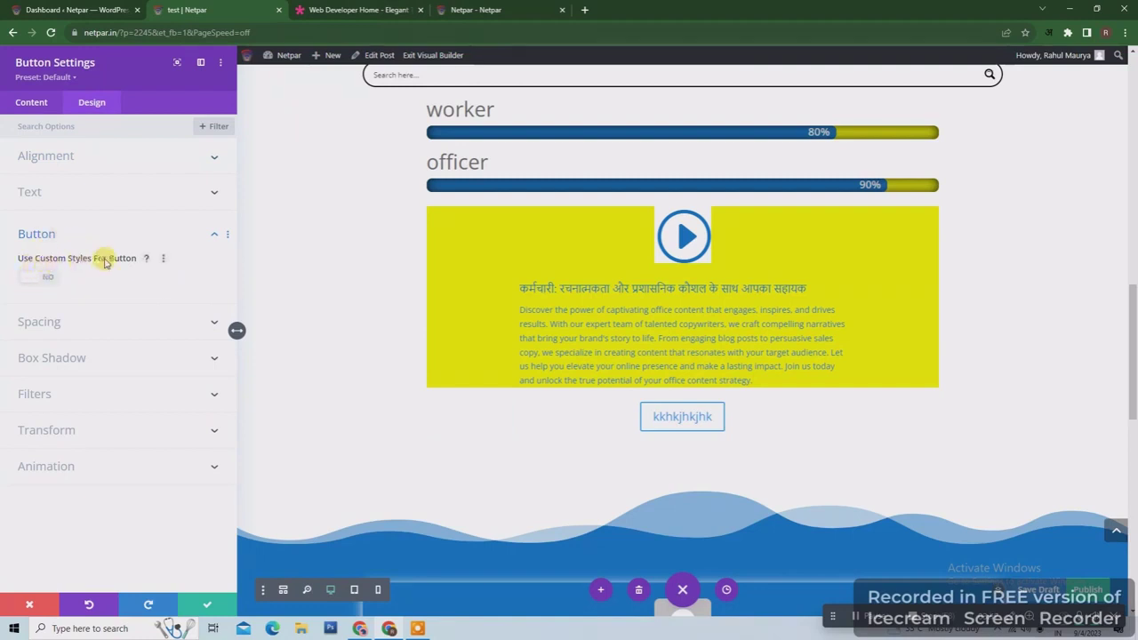
{"action": "left_click", "coordinate": [35, 279]}
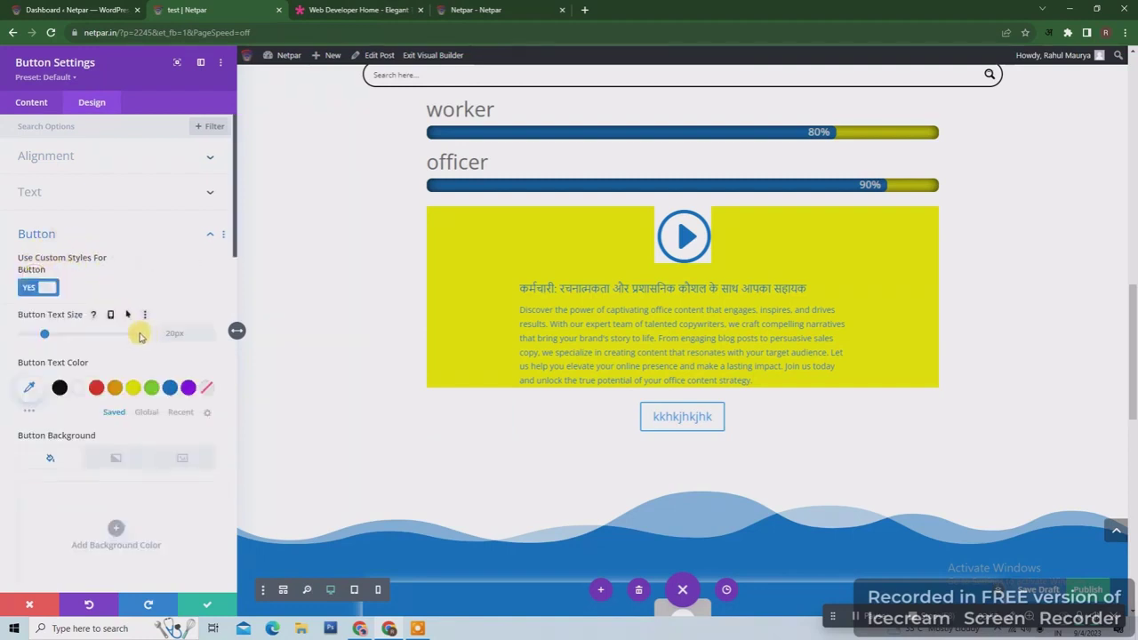
{"action": "left_click", "coordinate": [59, 389]}
{"action": "left_click_drag", "start_coordinate": [237, 285], "coordinate": [237, 373]}
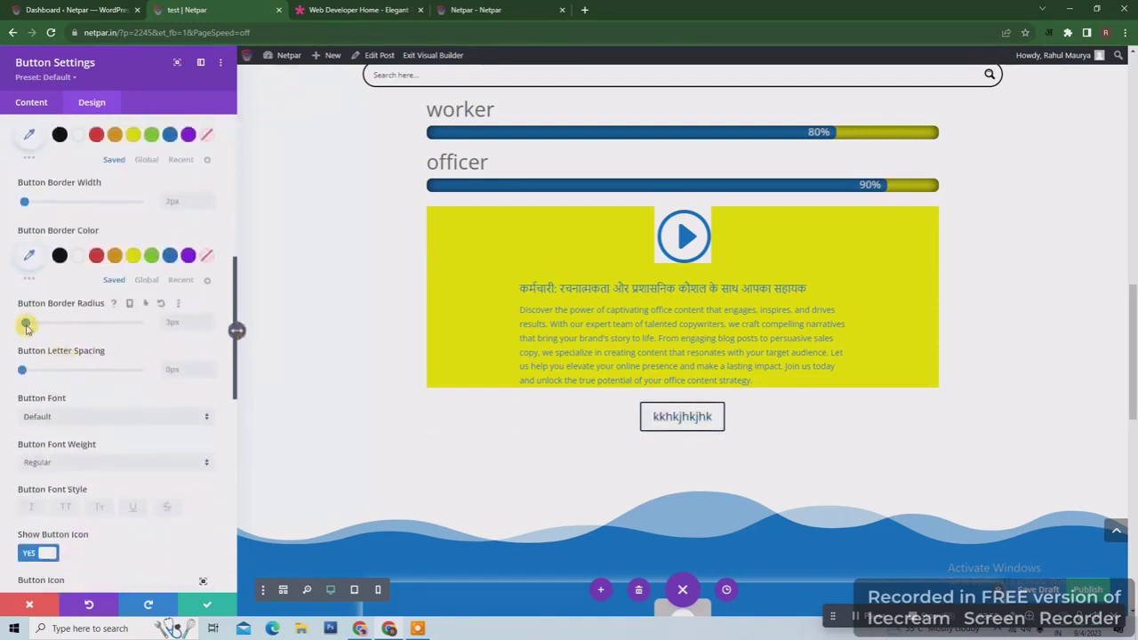
{"action": "left_click_drag", "start_coordinate": [26, 328], "coordinate": [69, 326]}
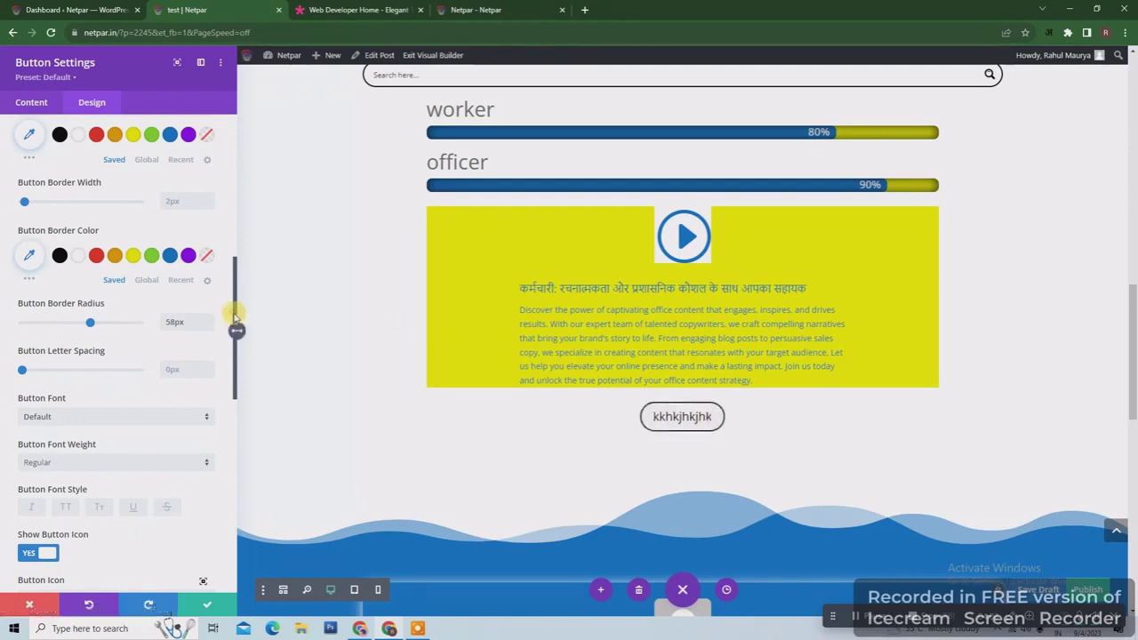
- Choose the circled double right arrow as the button's icon, color it blue and place it on the left of the text
{"action": "left_click_drag", "start_coordinate": [234, 322], "coordinate": [228, 392]}
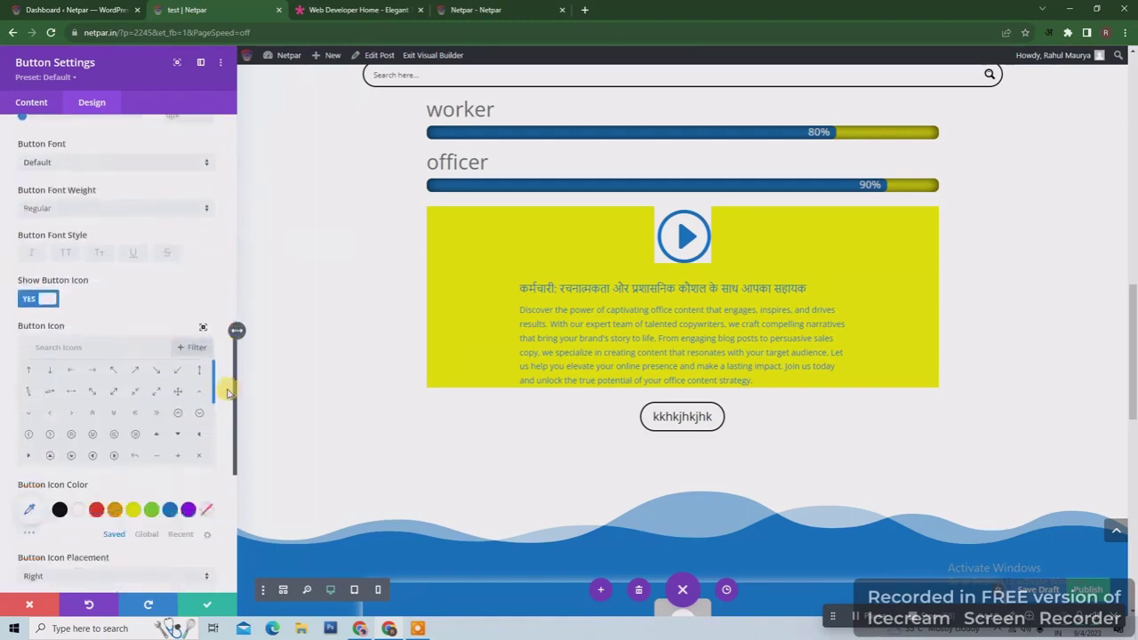
{"action": "left_click", "coordinate": [135, 435]}
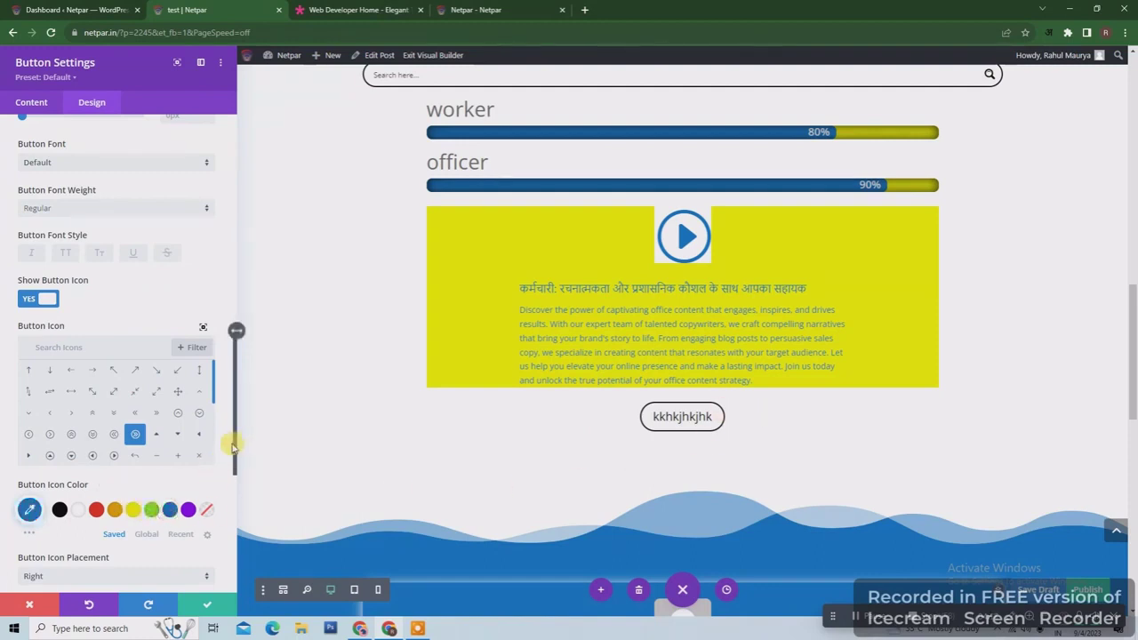
{"action": "left_click_drag", "start_coordinate": [236, 446], "coordinate": [237, 477]}
{"action": "left_click", "coordinate": [145, 455]}
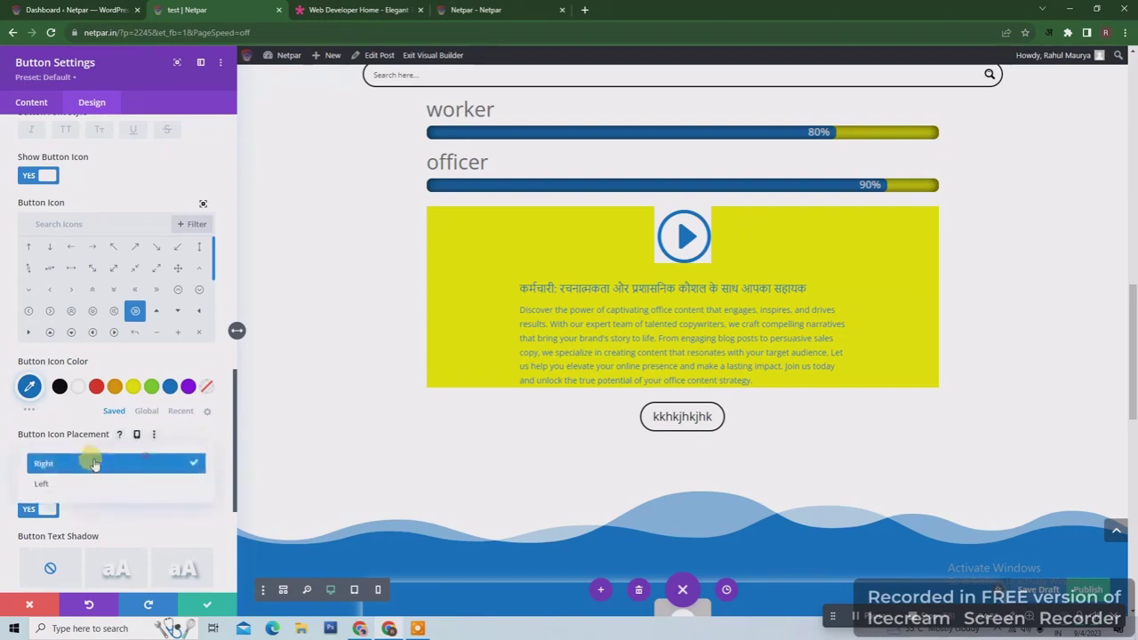
{"action": "left_click", "coordinate": [82, 486]}
- Apply the inner box shadow preset to the button and set the shadow color to blue
{"action": "left_click_drag", "start_coordinate": [234, 471], "coordinate": [229, 559]}
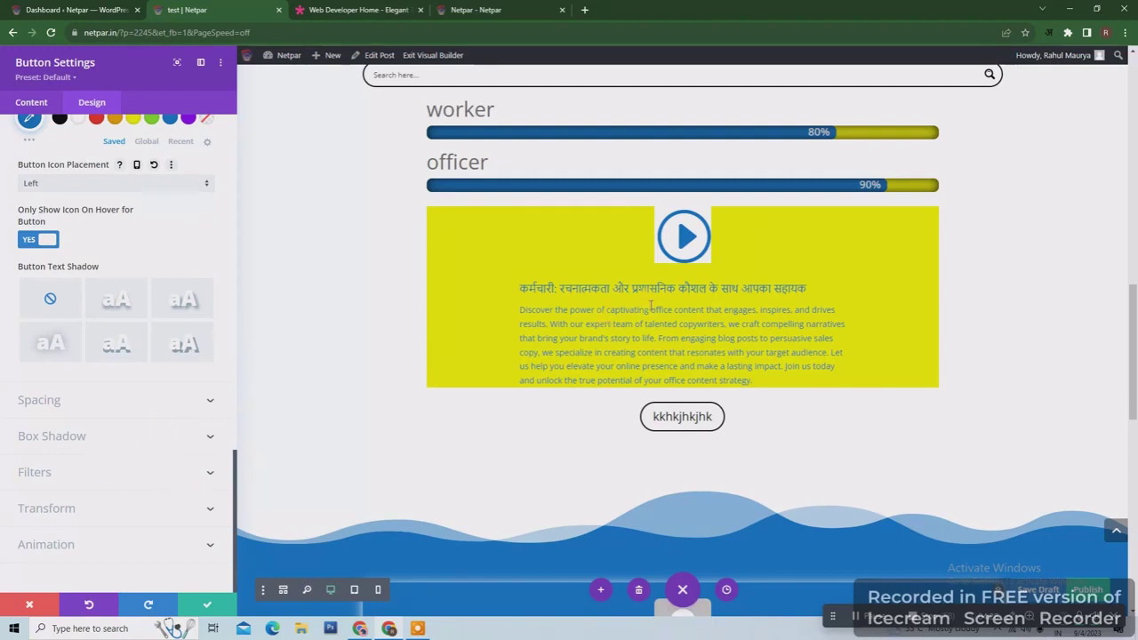
{"action": "left_click", "coordinate": [178, 397]}
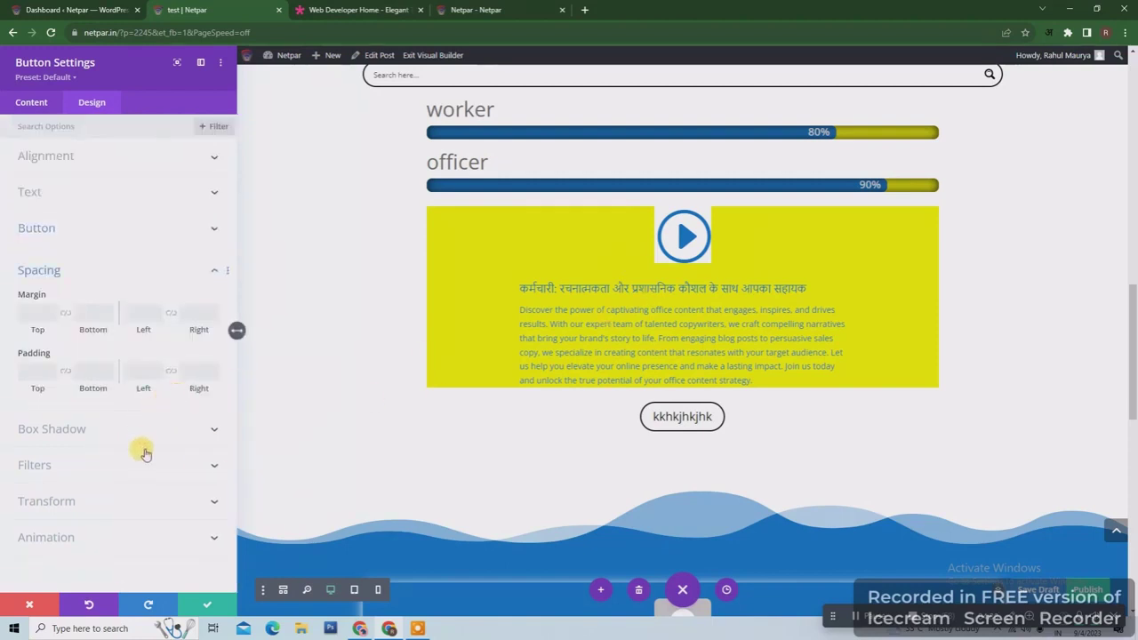
{"action": "left_click", "coordinate": [163, 430]}
{"action": "left_click", "coordinate": [138, 408]}
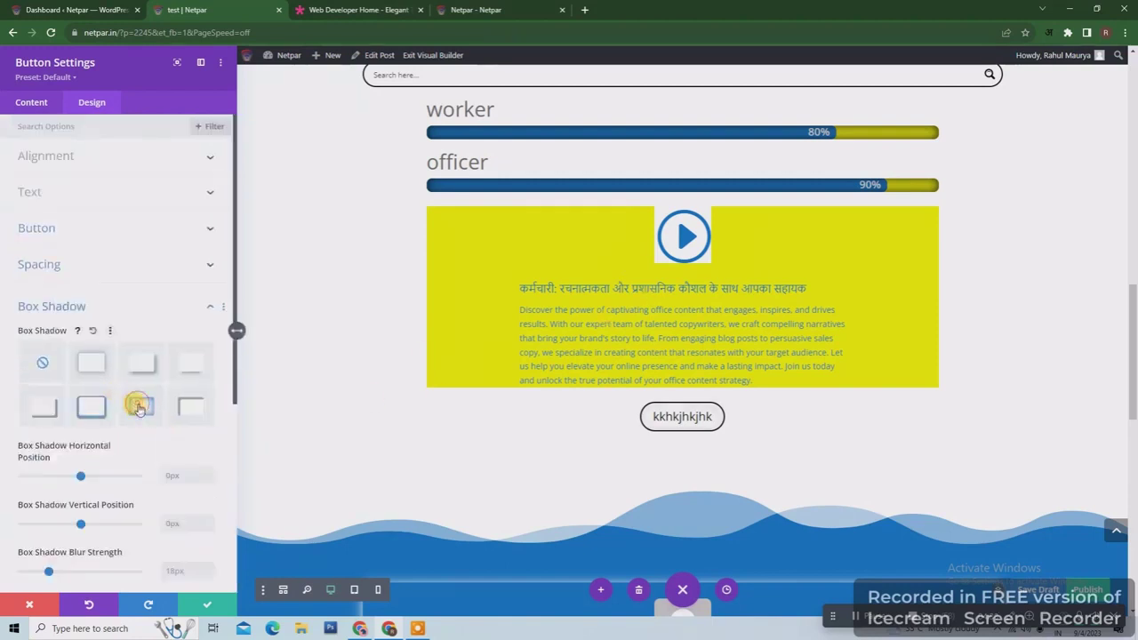
{"action": "scroll", "coordinate": [233, 374], "scroll_direction": "down", "scroll_amount": 3}
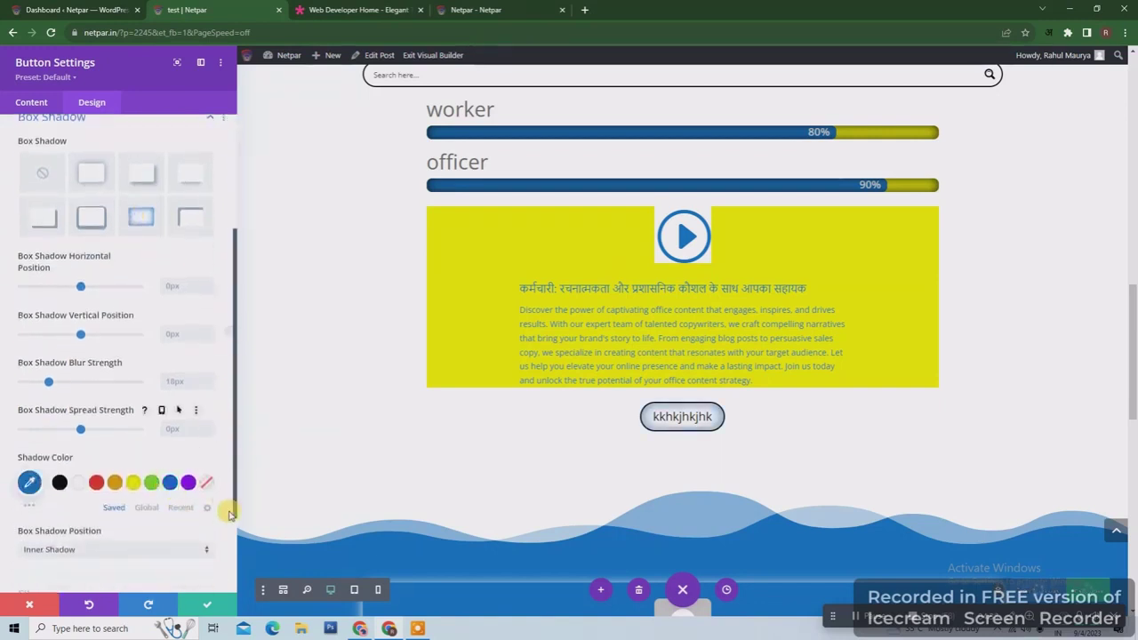
- Save the button module's settings
{"action": "scroll", "coordinate": [138, 455], "scroll_direction": "down", "scroll_amount": 2}
{"action": "scroll", "coordinate": [138, 455], "scroll_direction": "down", "scroll_amount": 1}
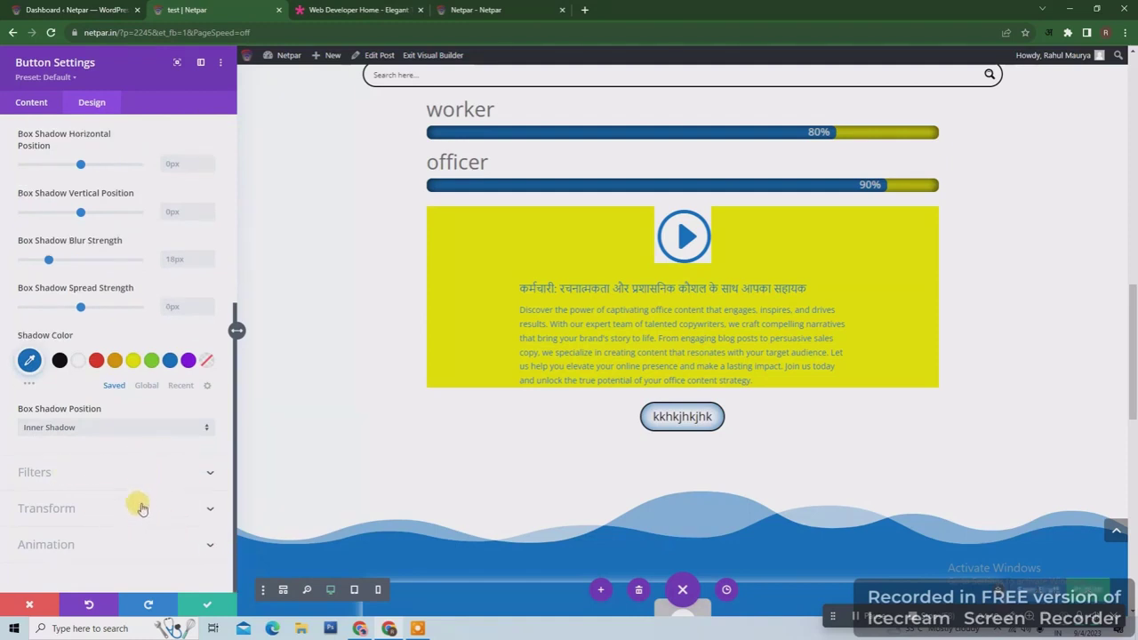
{"action": "left_click", "coordinate": [208, 606]}
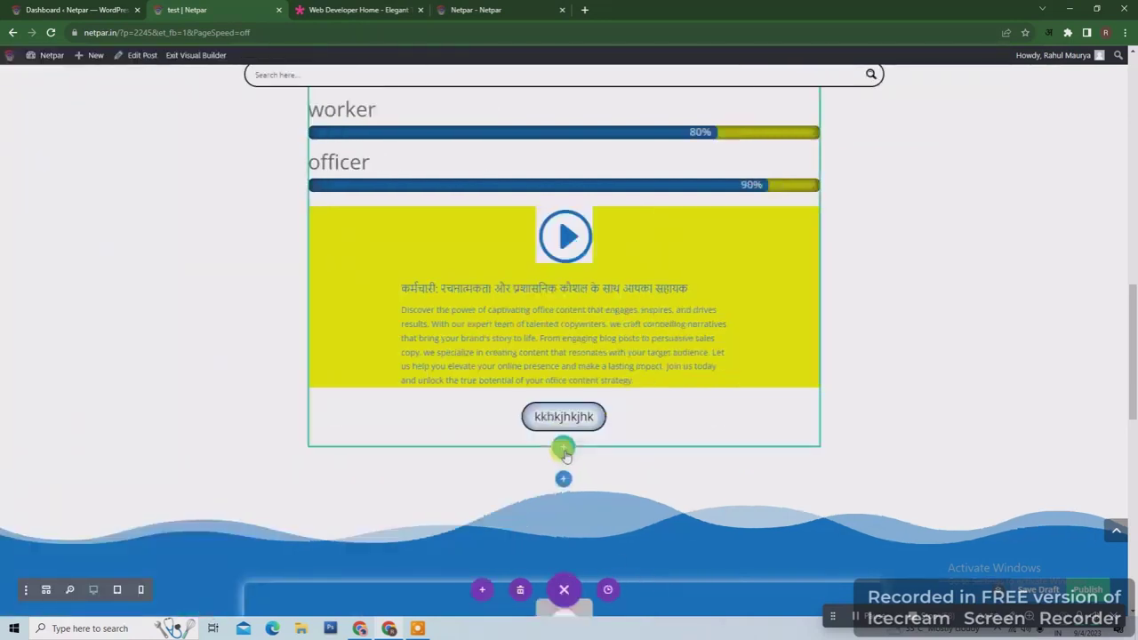
- Insert a two-column row below the button and add a Call To Action module to its first column
{"action": "left_click", "coordinate": [564, 450]}
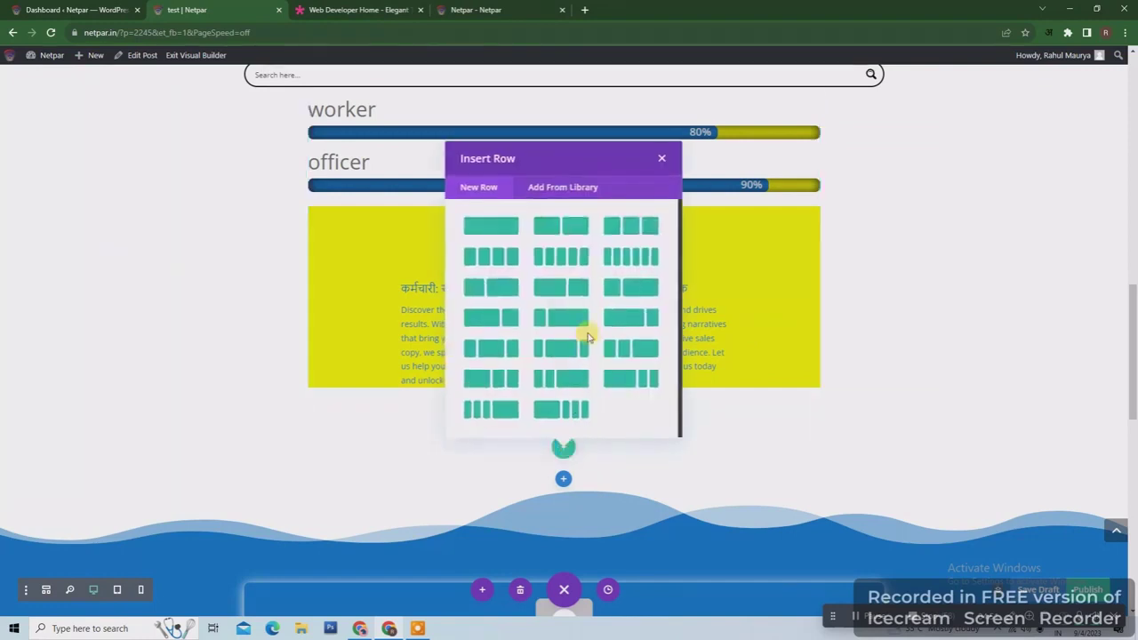
{"action": "left_click", "coordinate": [560, 228]}
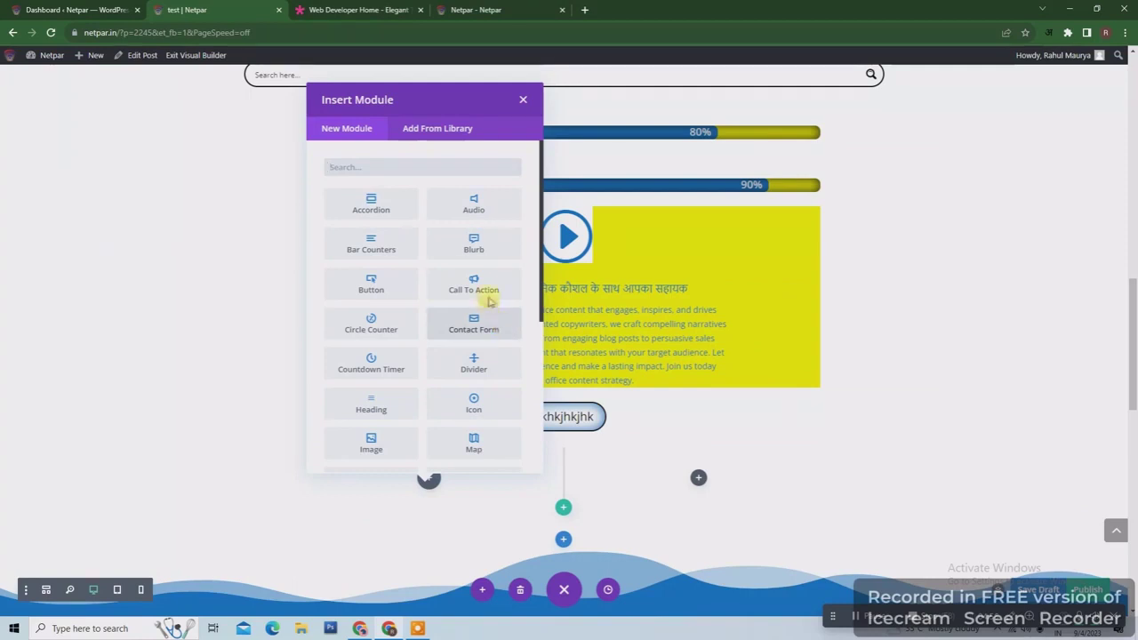
{"action": "left_click", "coordinate": [474, 285]}
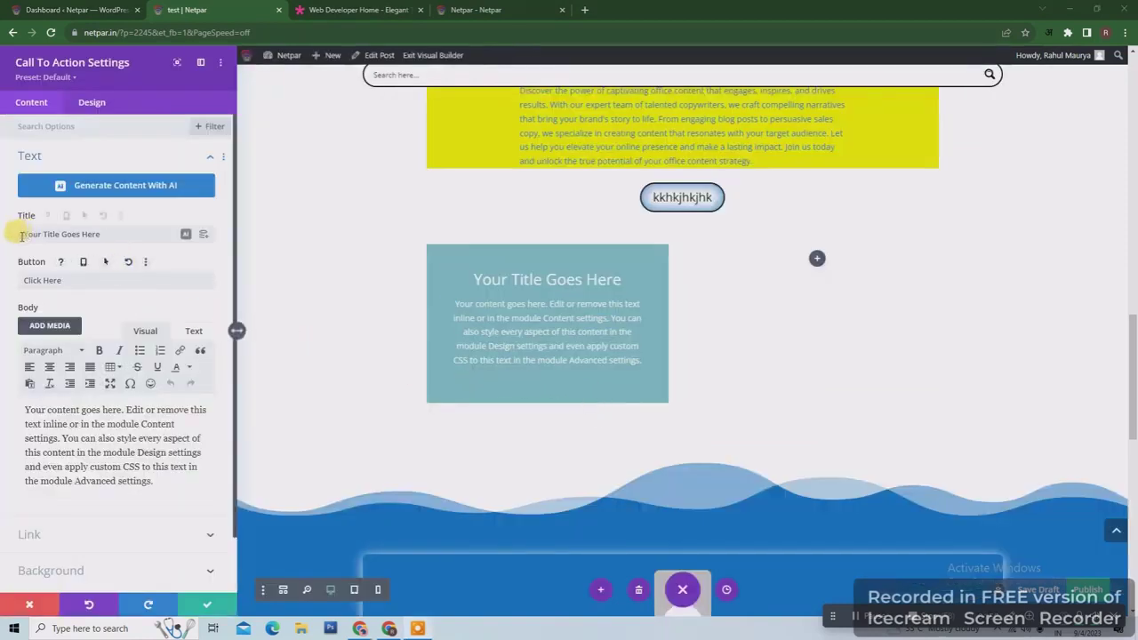
- Set the call to action's button text to "Click Here jkhh" and its background color to red (#e02b20)
{"action": "left_click", "coordinate": [90, 280]}
{"action": "type", "text": "jkhh"}
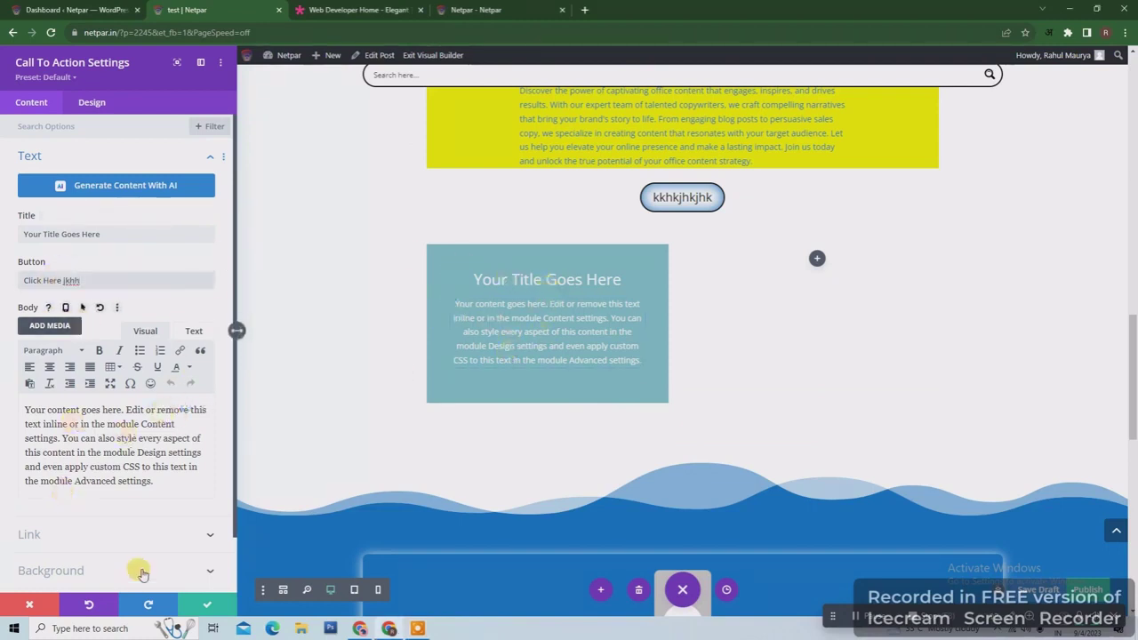
{"action": "scroll", "coordinate": [155, 481], "scroll_direction": "down", "scroll_amount": 1}
{"action": "left_click", "coordinate": [109, 480]}
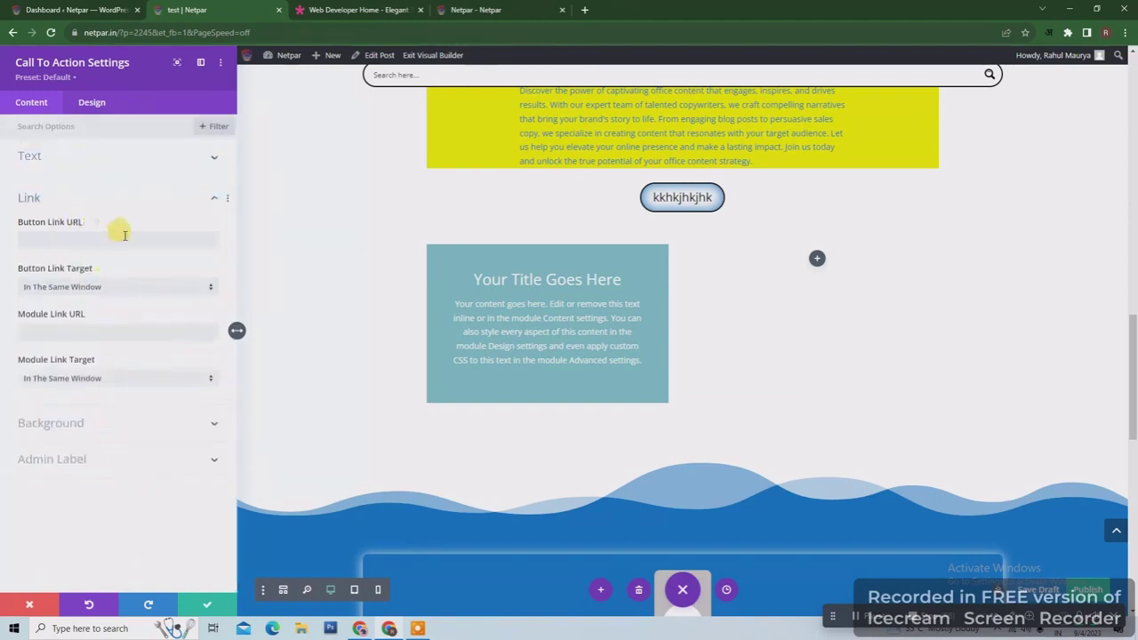
{"action": "left_click", "coordinate": [120, 429]}
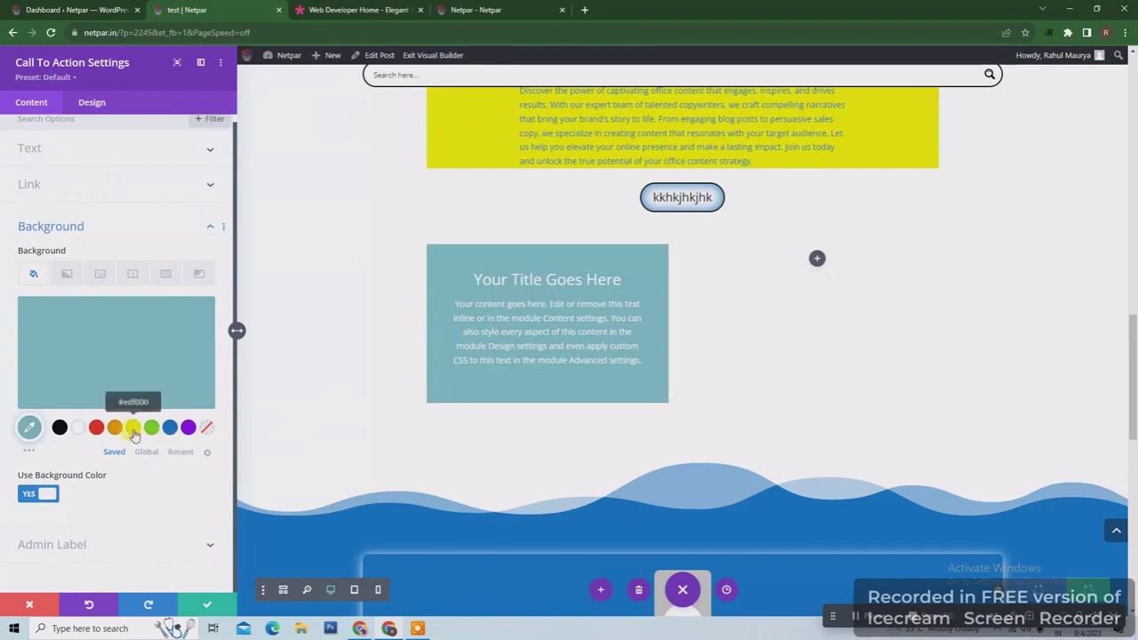
{"action": "left_click", "coordinate": [134, 430]}
{"action": "left_click", "coordinate": [96, 427]}
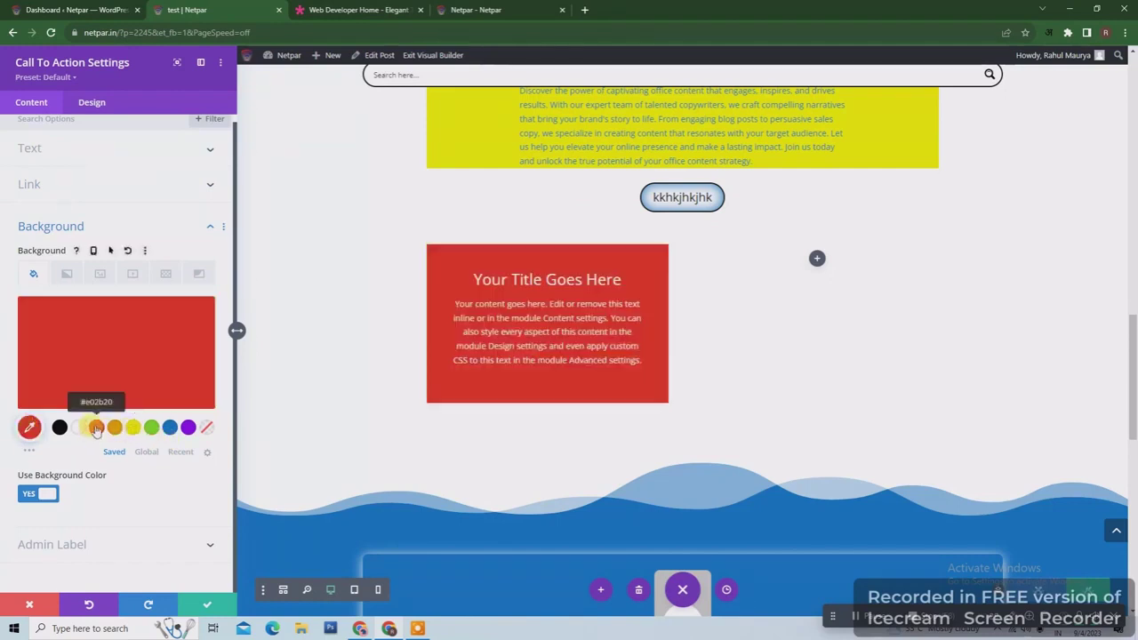
- Try blue (#0c71c3) as the call to action's title text color
{"action": "left_click", "coordinate": [92, 102]}
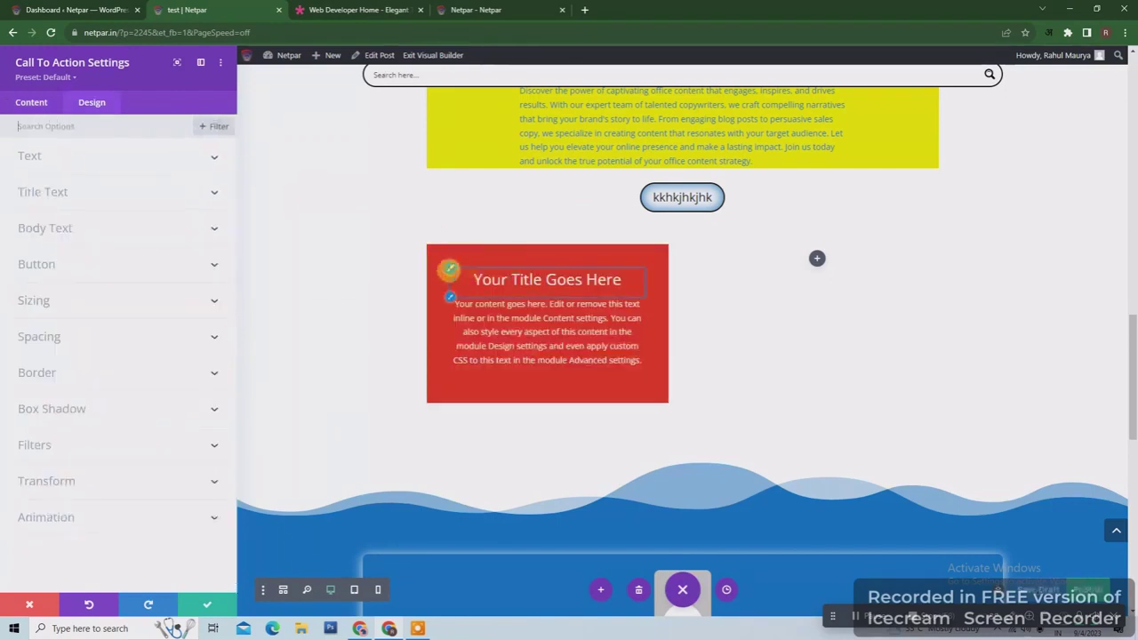
{"action": "left_click", "coordinate": [449, 271]}
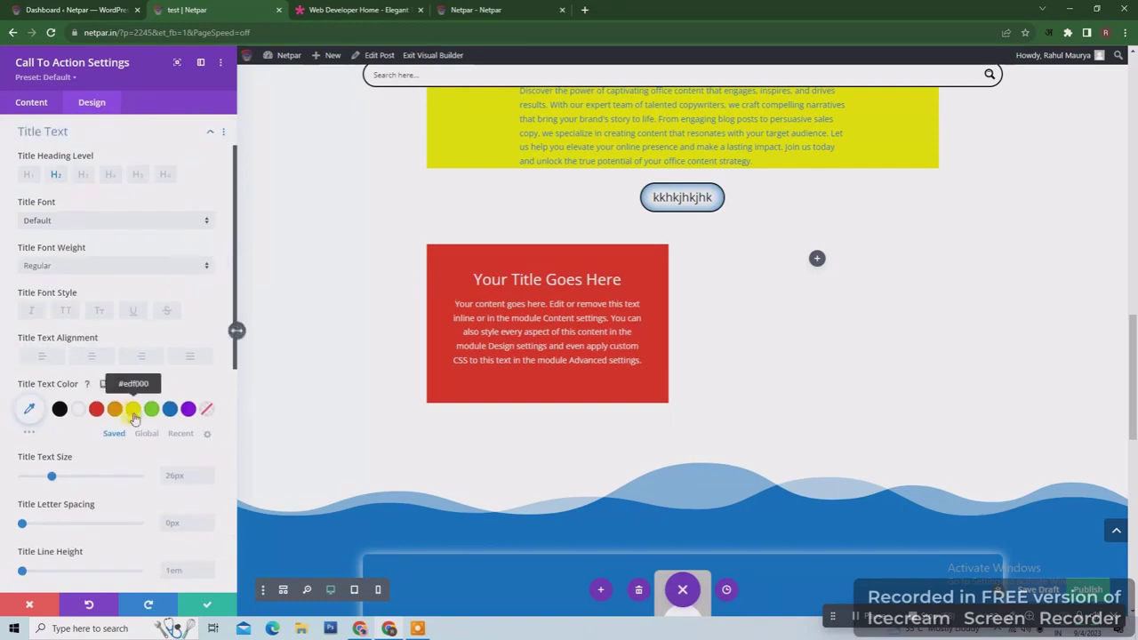
{"action": "left_click", "coordinate": [170, 409]}
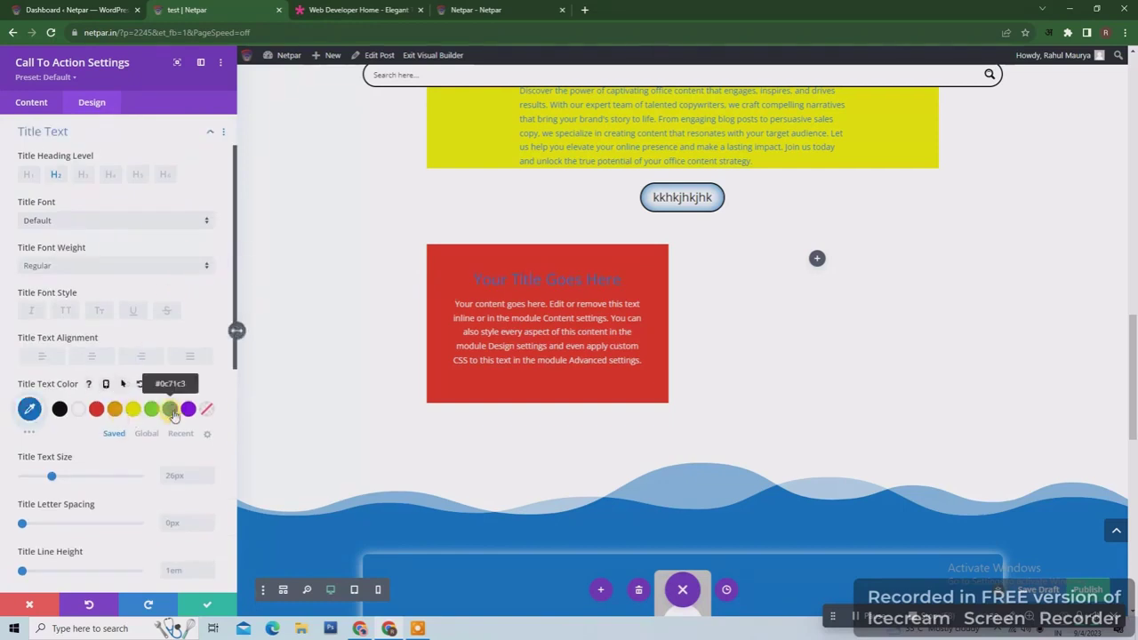
- Set the call to action's body text color to yellow (#edf000)
{"action": "left_click", "coordinate": [533, 317]}
{"action": "left_click", "coordinate": [132, 399]}
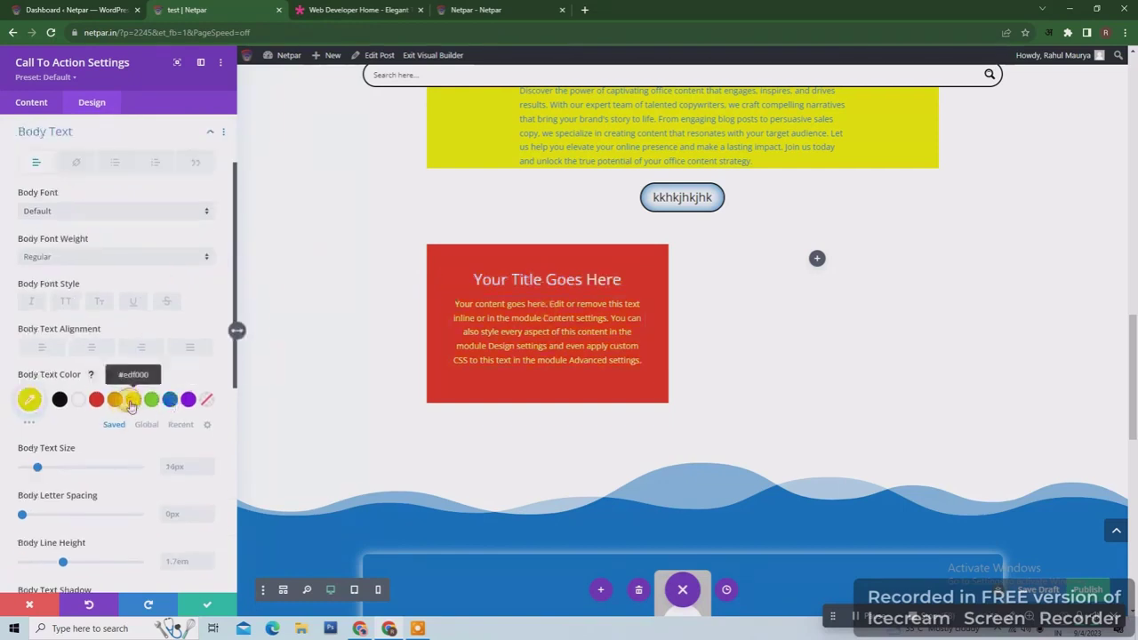
{"action": "left_click", "coordinate": [210, 131]}
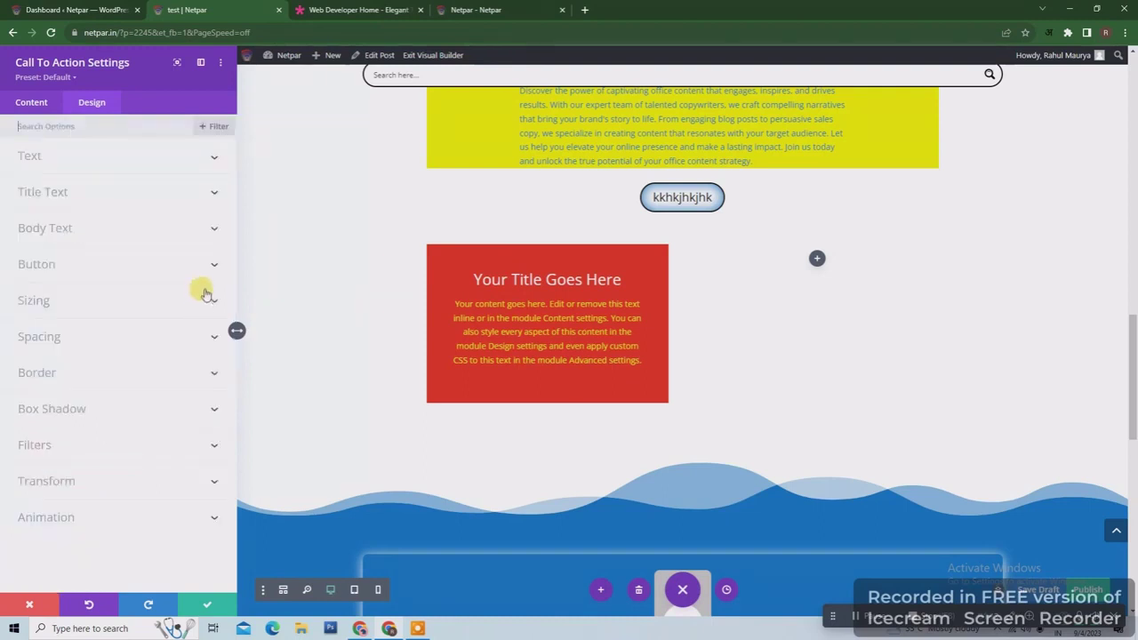
- Round all corners of the call to action by 50px and save the module
{"action": "left_click", "coordinate": [169, 375]}
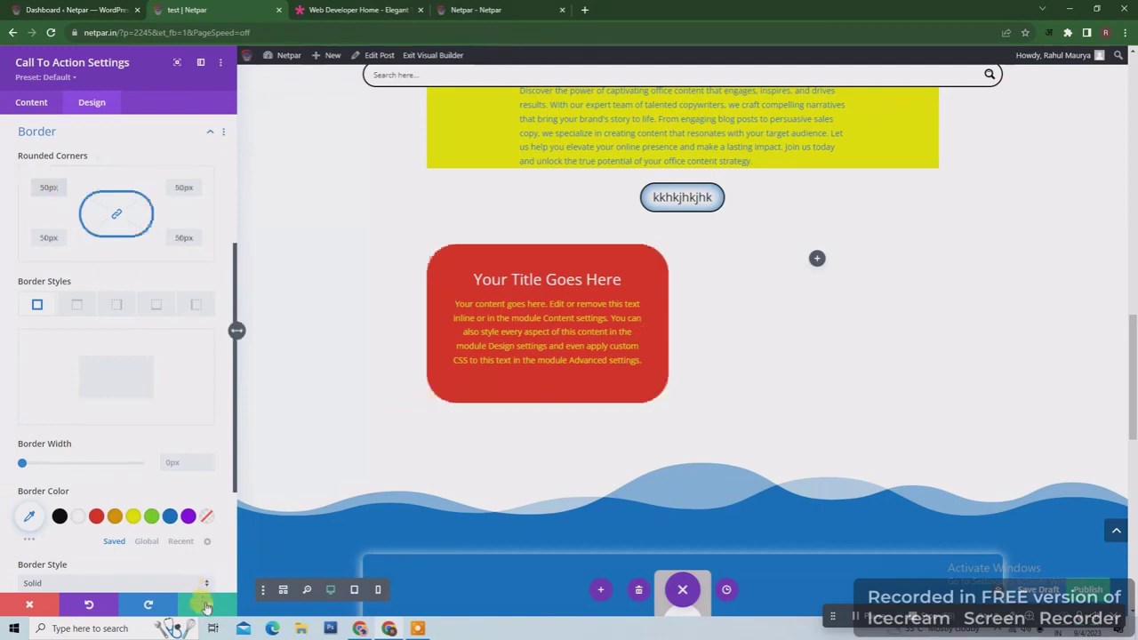
{"action": "scroll", "coordinate": [142, 422], "scroll_direction": "down", "scroll_amount": 2}
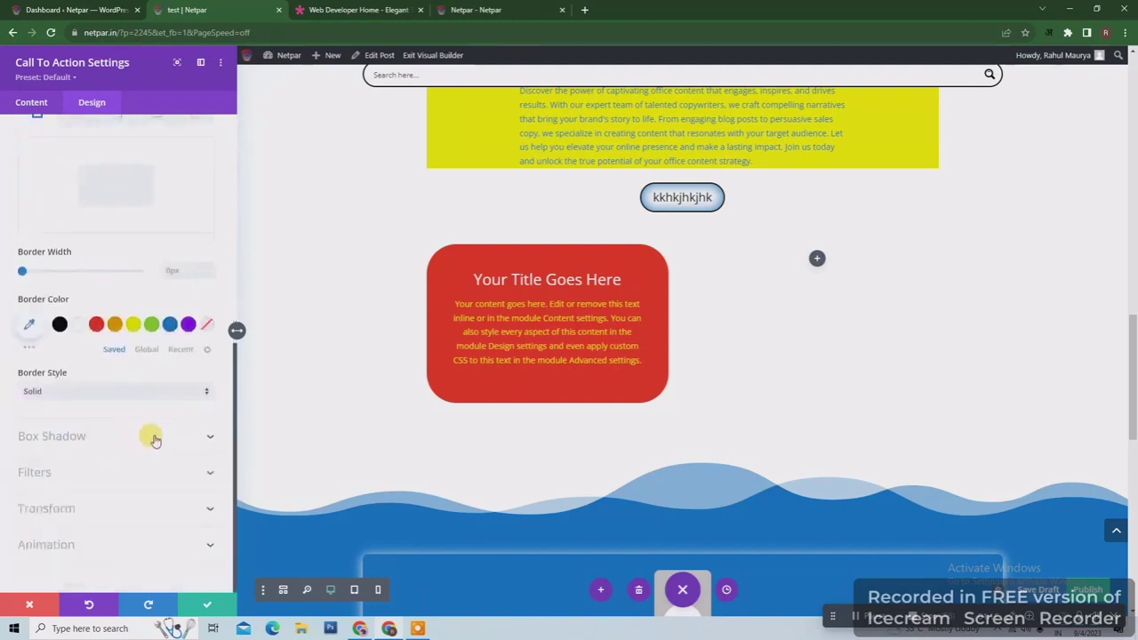
{"action": "scroll", "coordinate": [142, 418], "scroll_direction": "up", "scroll_amount": 5}
{"action": "left_click", "coordinate": [208, 606]}
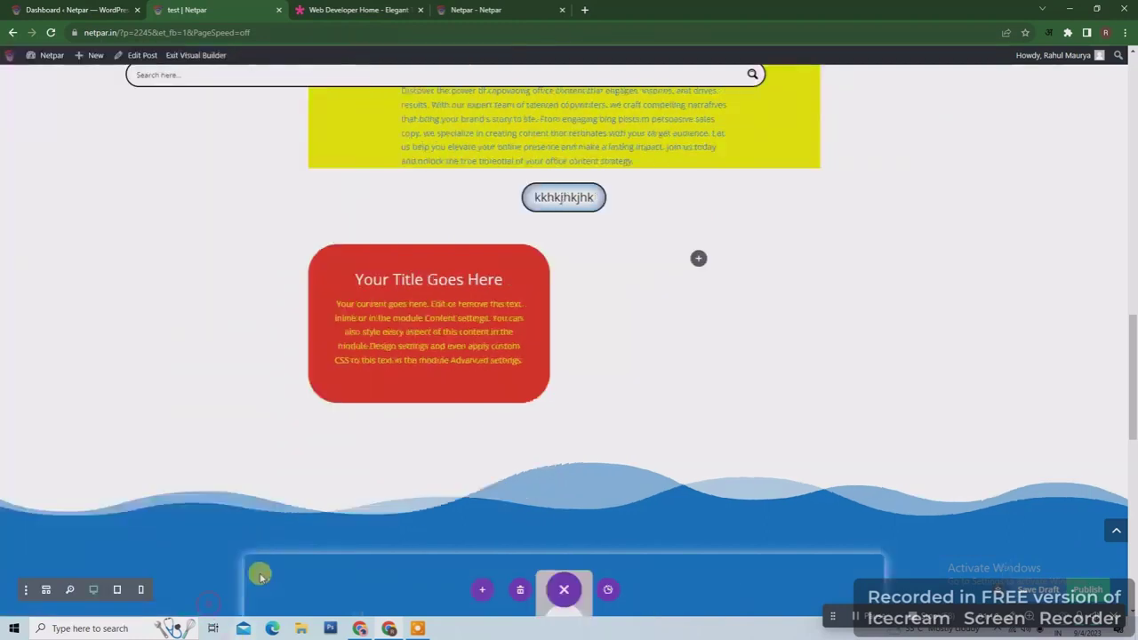
- Add a Circle Counter module to the empty second column beside the call to action
{"action": "left_click", "coordinate": [698, 257]}
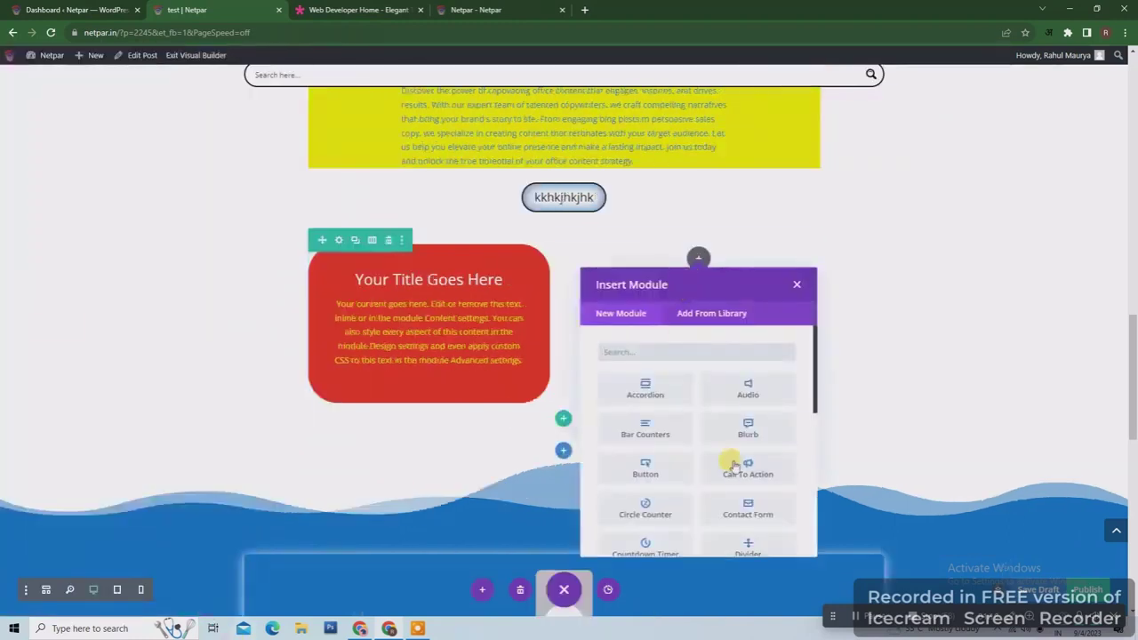
{"action": "left_click", "coordinate": [653, 514]}
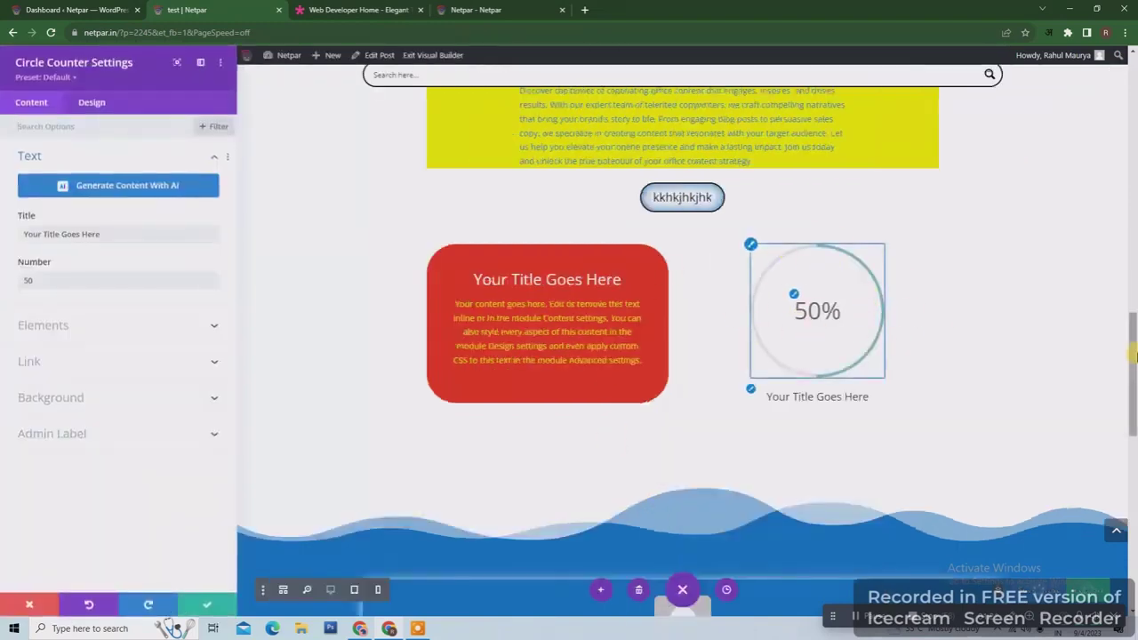
{"action": "left_click_drag", "start_coordinate": [1134, 356], "coordinate": [1129, 275]}
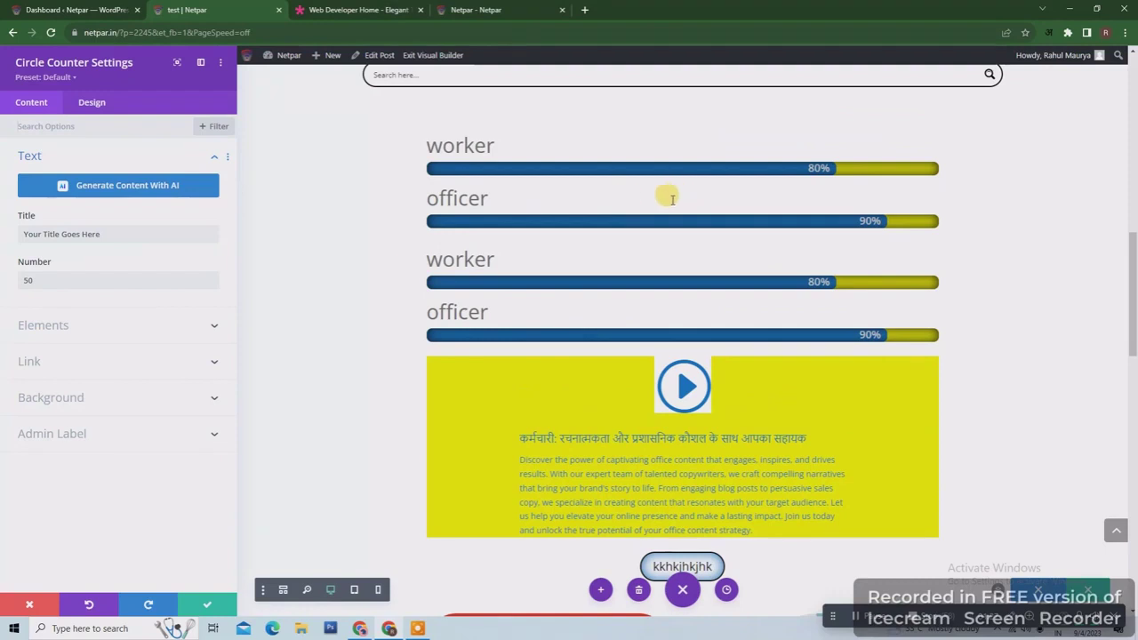
{"action": "left_click_drag", "start_coordinate": [1134, 320], "coordinate": [1133, 405]}
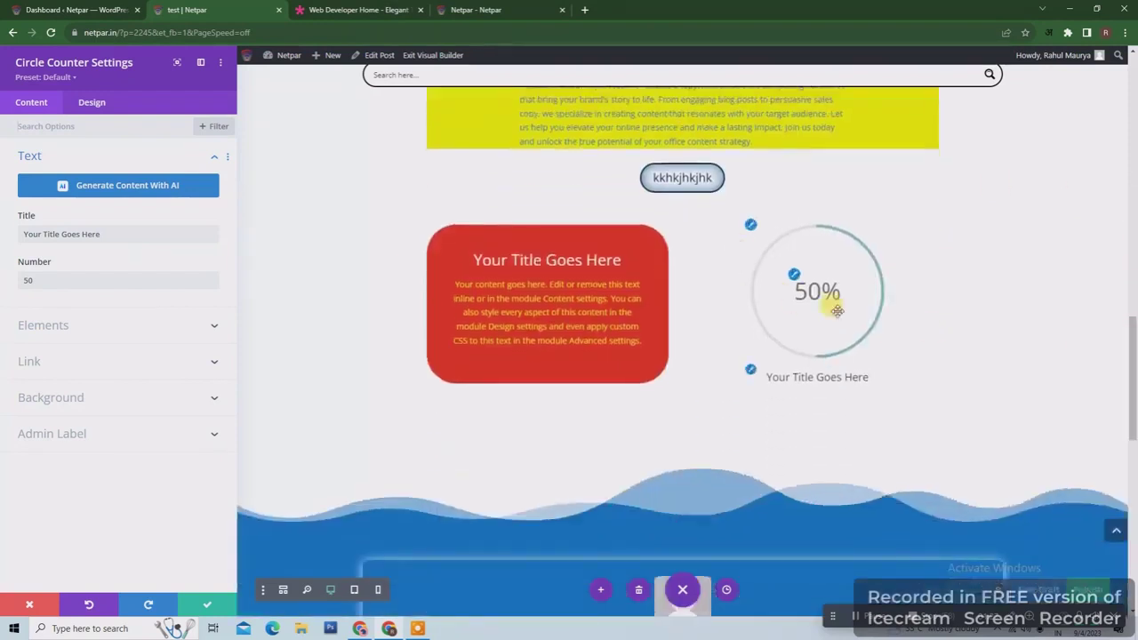
- Title the circle counter "worker" and set its number to 60
{"action": "left_click_drag", "start_coordinate": [123, 233], "coordinate": [26, 235]}
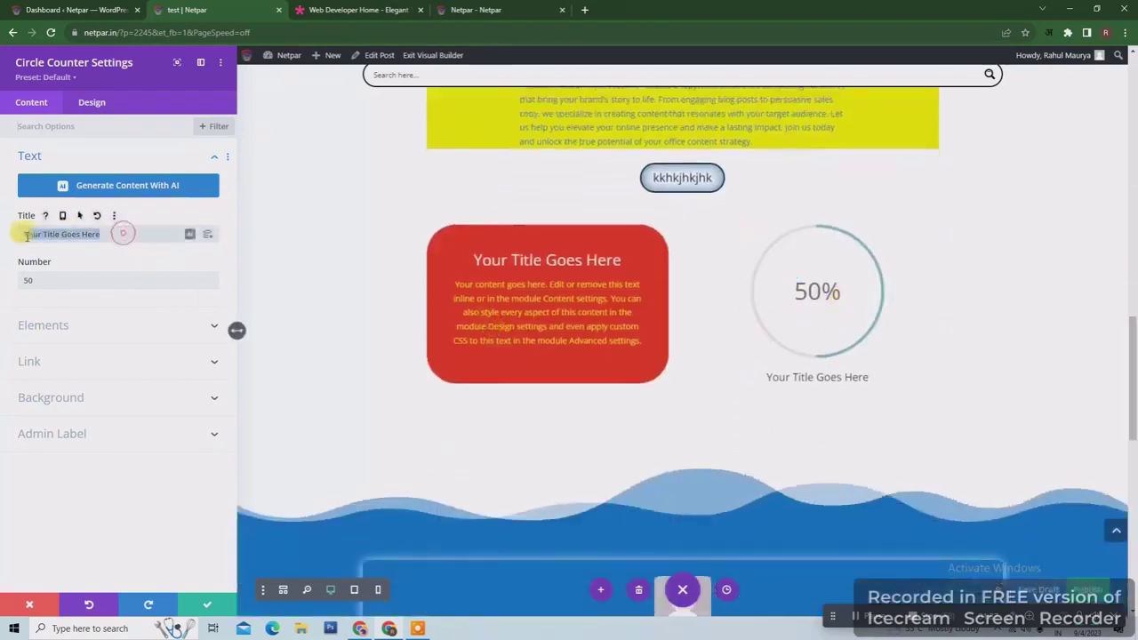
{"action": "type", "text": "wo"}
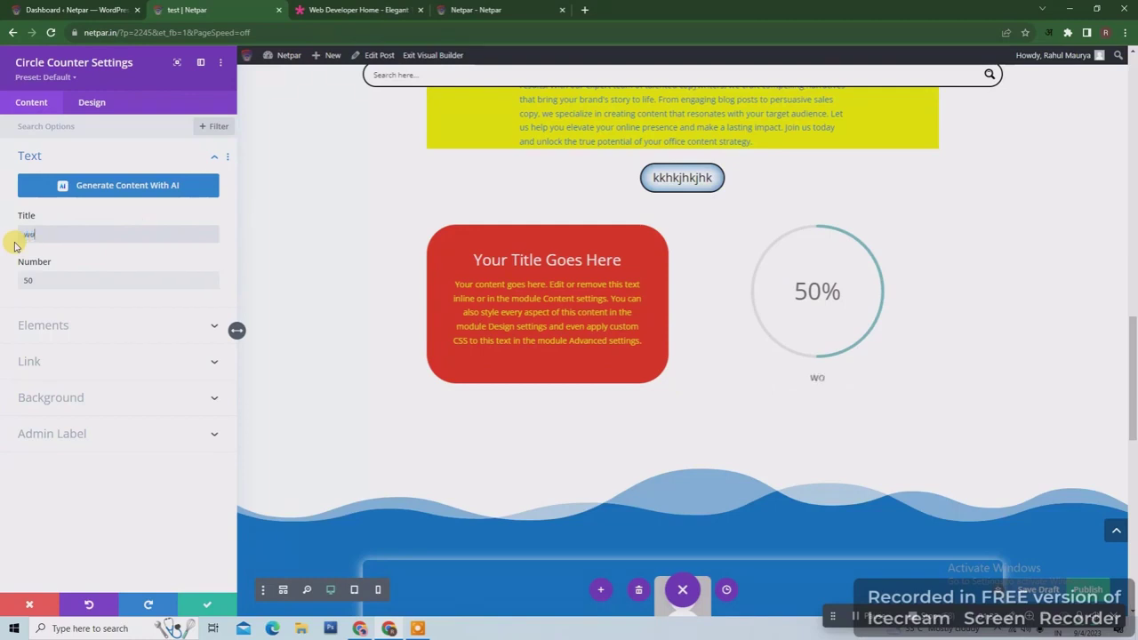
{"action": "type", "text": "rker"}
{"action": "left_click_drag", "start_coordinate": [36, 281], "coordinate": [24, 284]}
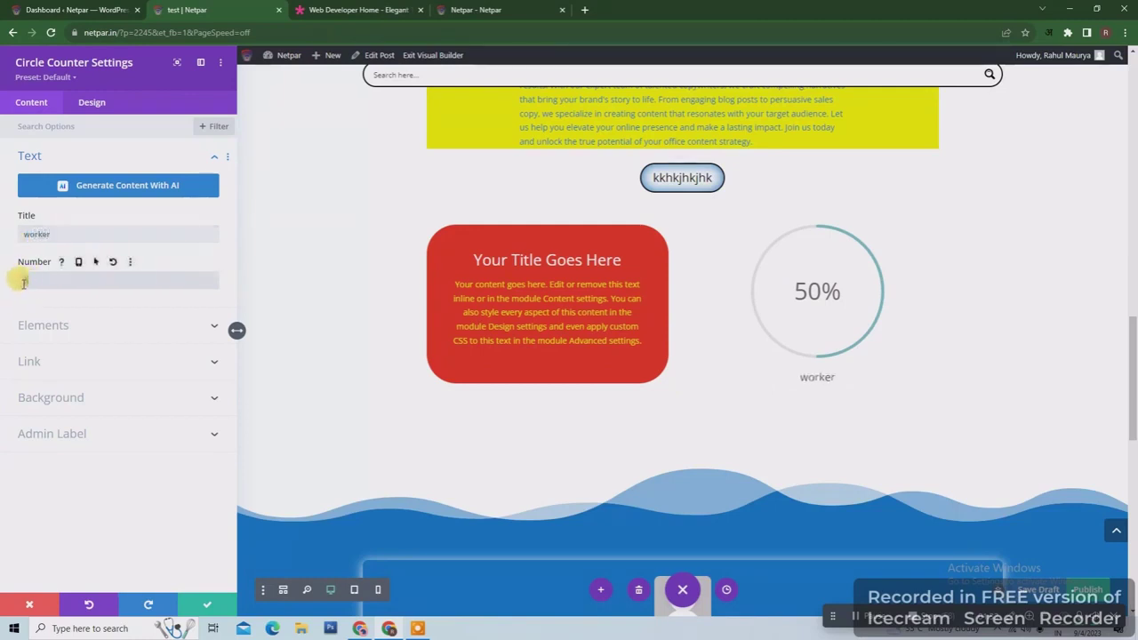
{"action": "type", "text": "60"}
- Try the circle counter without its percent sign and turn the sign back on
{"action": "left_click", "coordinate": [129, 326]}
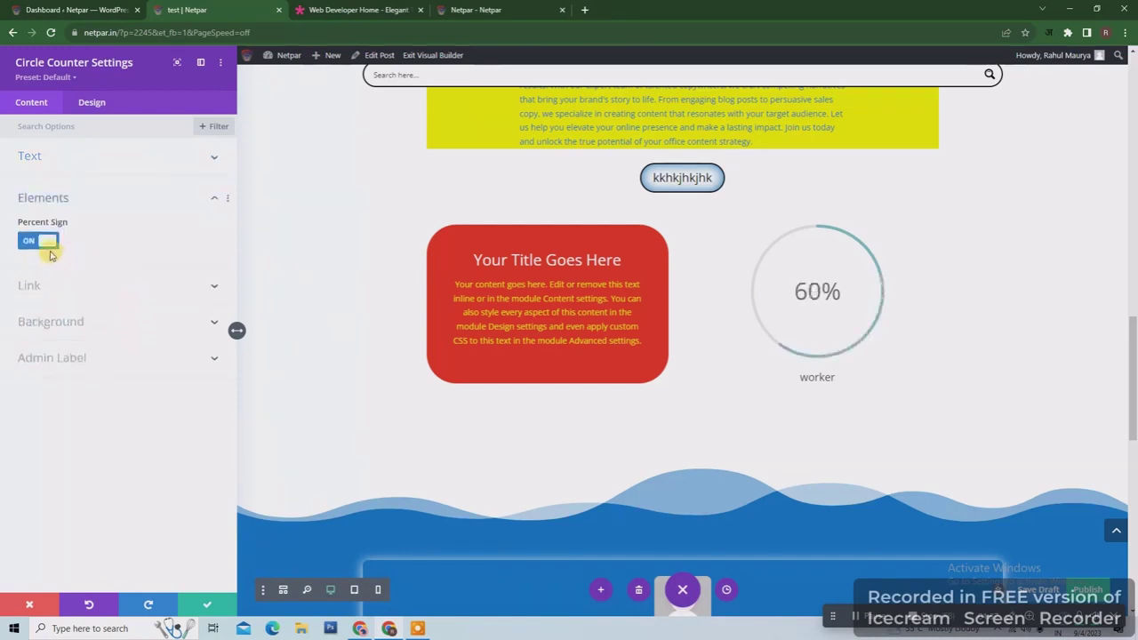
{"action": "left_click", "coordinate": [35, 248]}
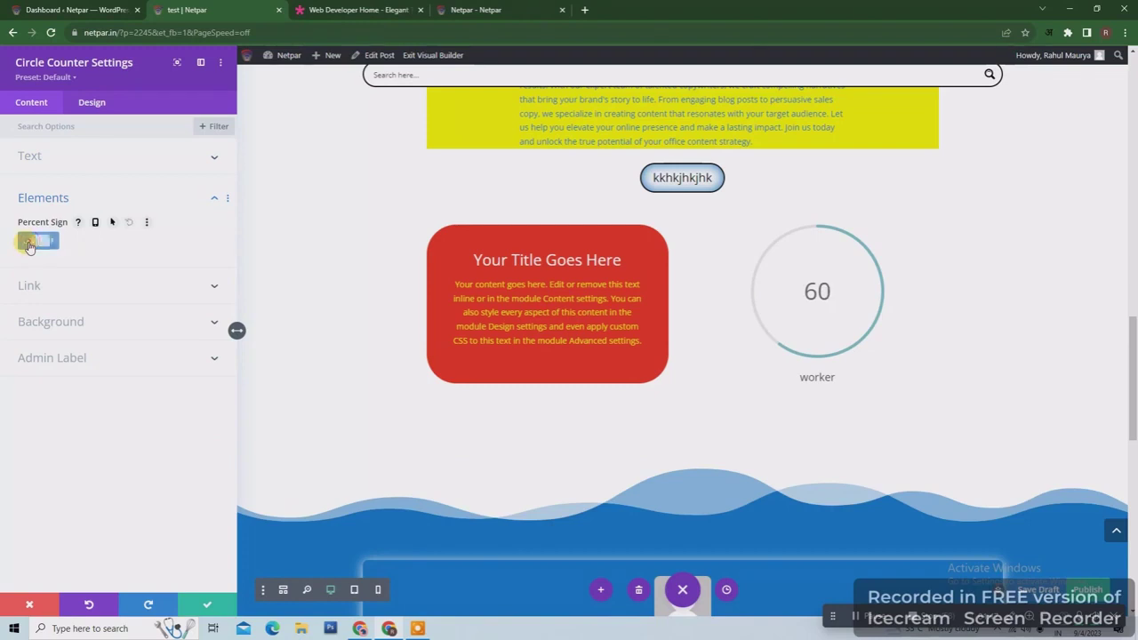
{"action": "left_click", "coordinate": [28, 243]}
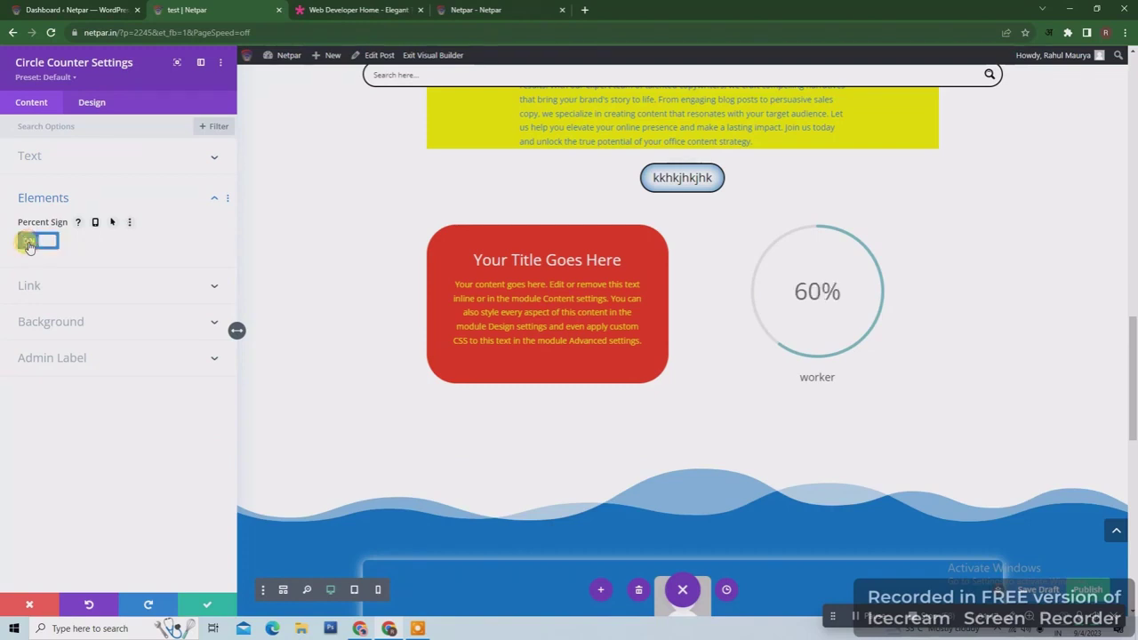
- Try a yellow background on the circle counter and remove it again
{"action": "left_click", "coordinate": [175, 286]}
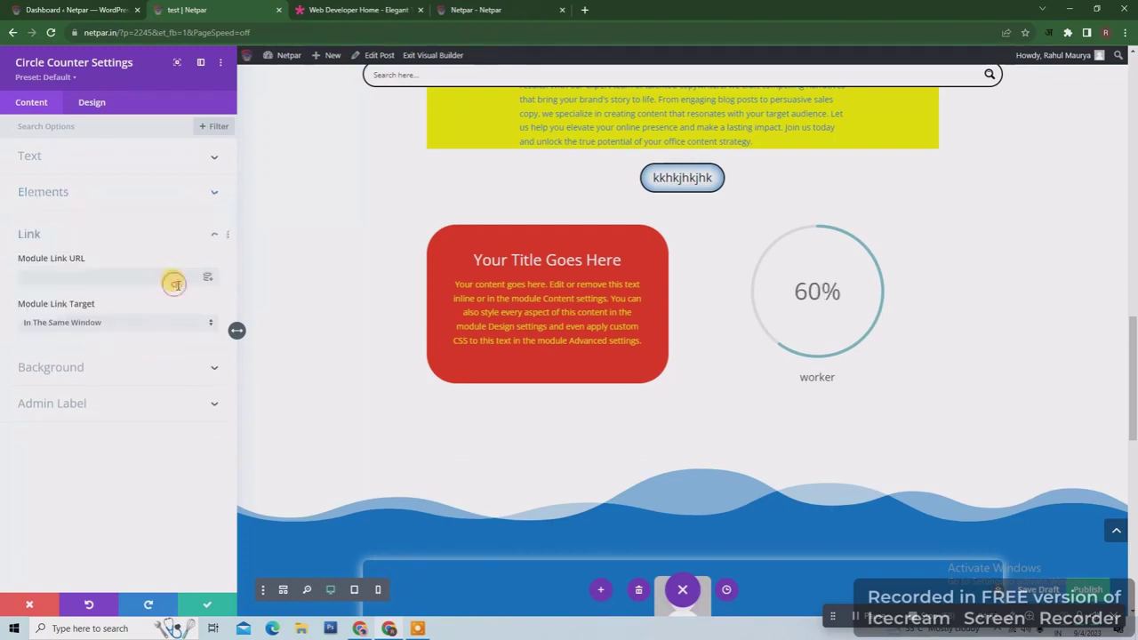
{"action": "left_click", "coordinate": [131, 369]}
{"action": "left_click", "coordinate": [133, 471]}
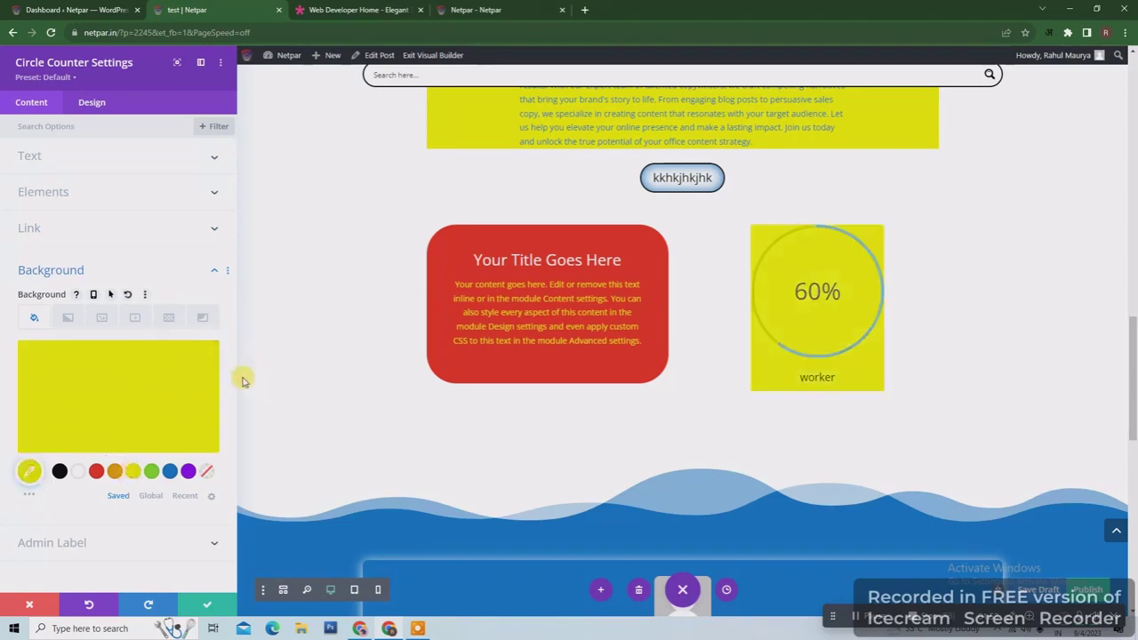
{"action": "left_click", "coordinate": [183, 360]}
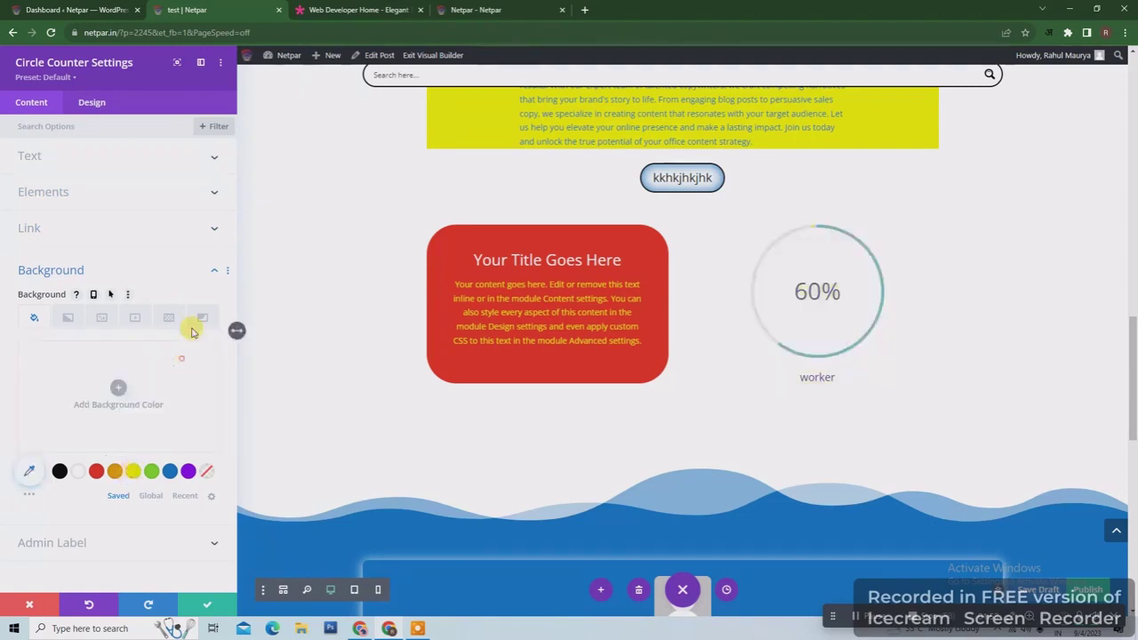
- Set the counter's circle color to blue (#0c71c3) and its circle background color to black
{"action": "left_click", "coordinate": [89, 101]}
{"action": "left_click", "coordinate": [208, 155]}
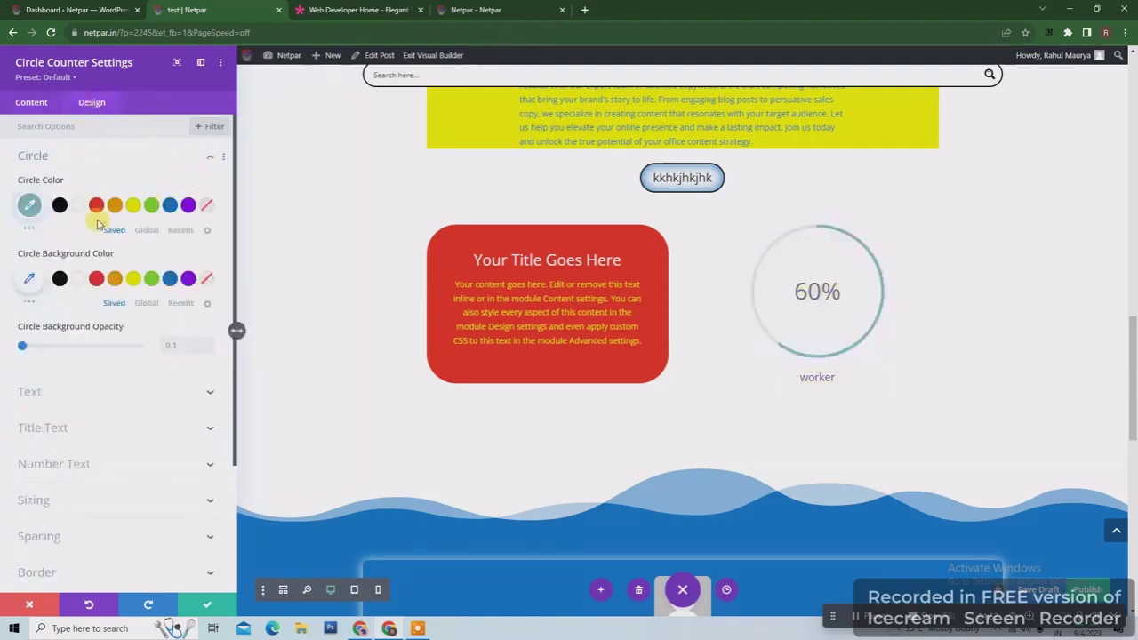
{"action": "left_click", "coordinate": [170, 205]}
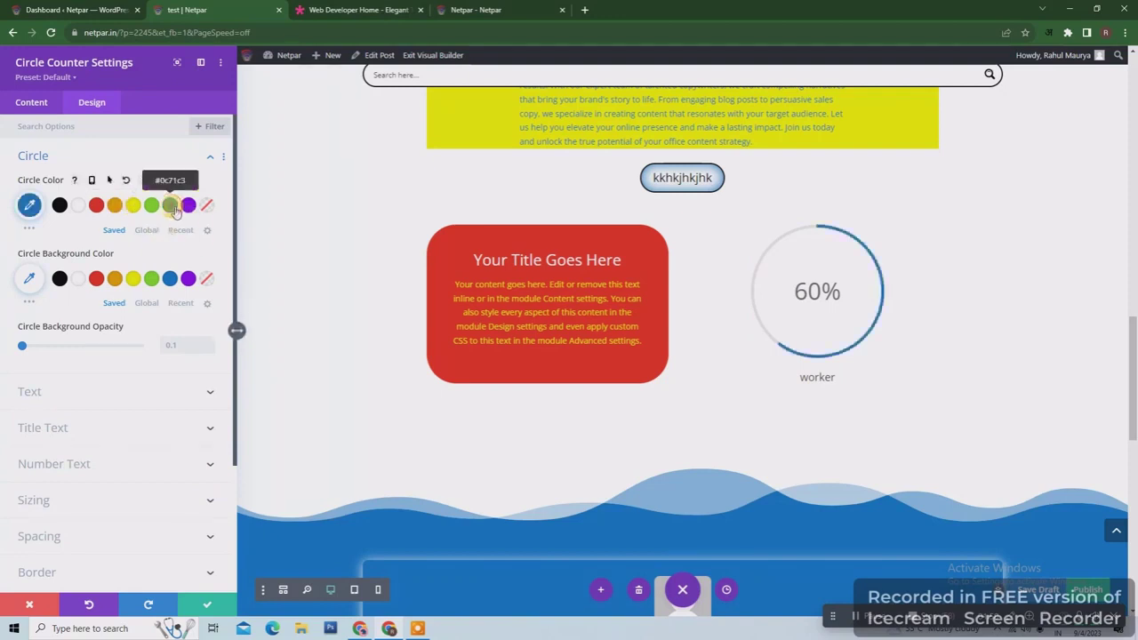
{"action": "left_click", "coordinate": [133, 279]}
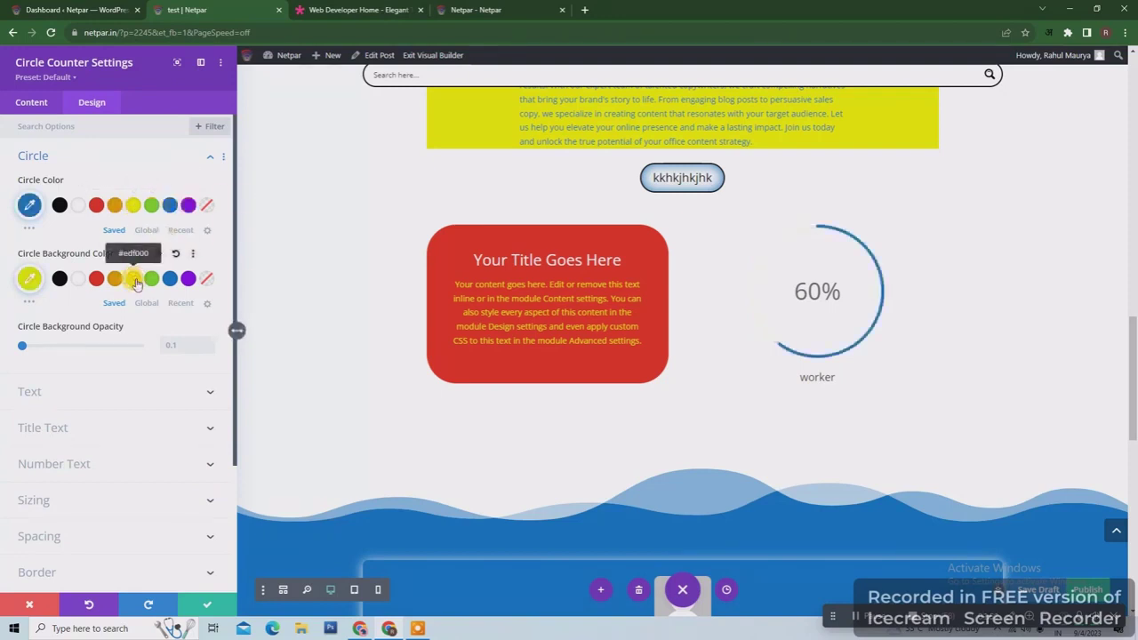
{"action": "left_click", "coordinate": [59, 279]}
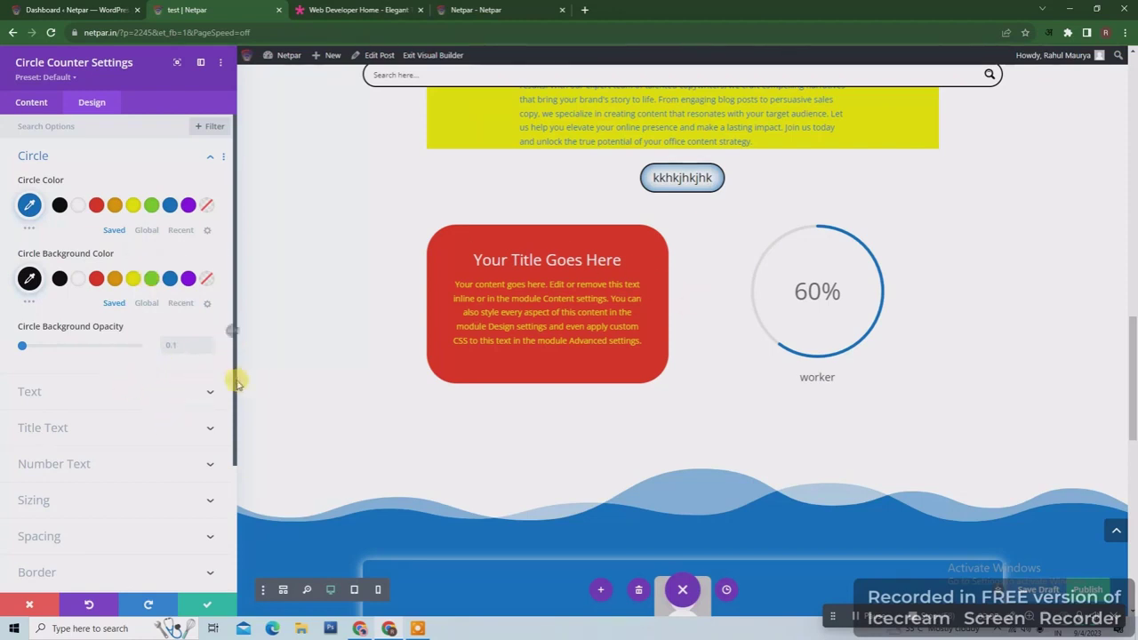
{"action": "left_click_drag", "start_coordinate": [233, 383], "coordinate": [233, 482]}
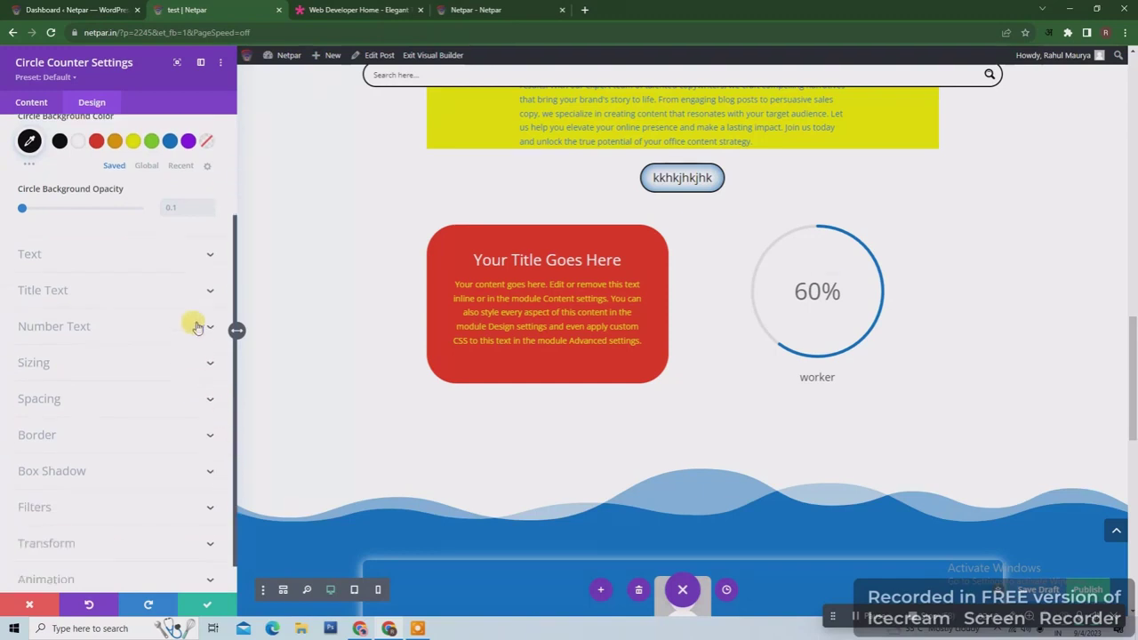
- Set the circle counter's number text color to red
{"action": "left_click", "coordinate": [200, 329]}
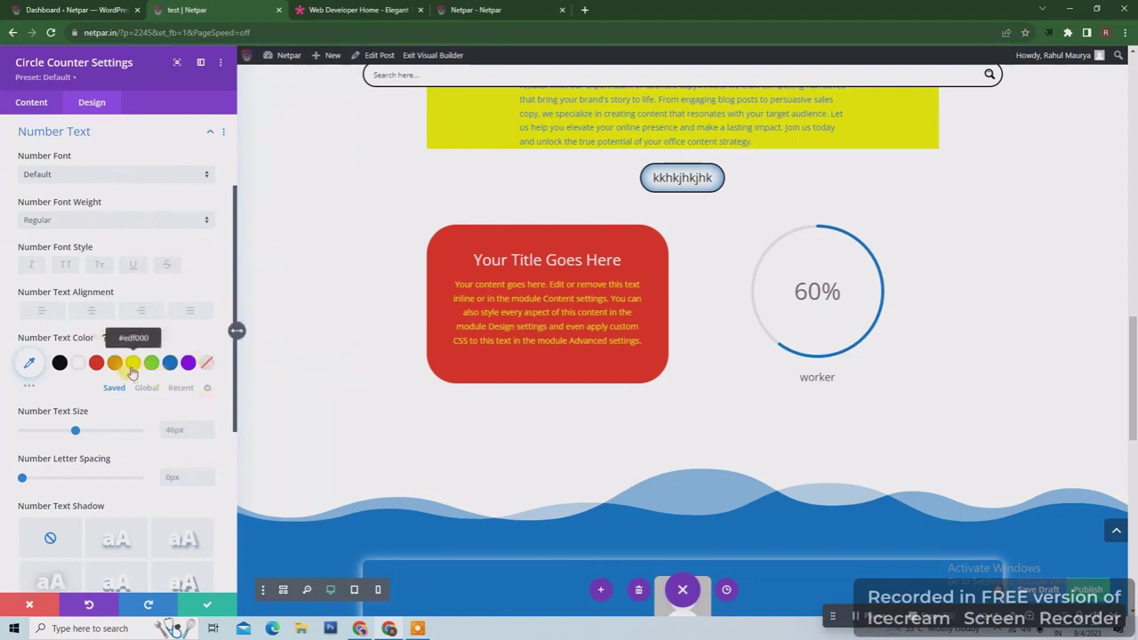
{"action": "left_click", "coordinate": [96, 365]}
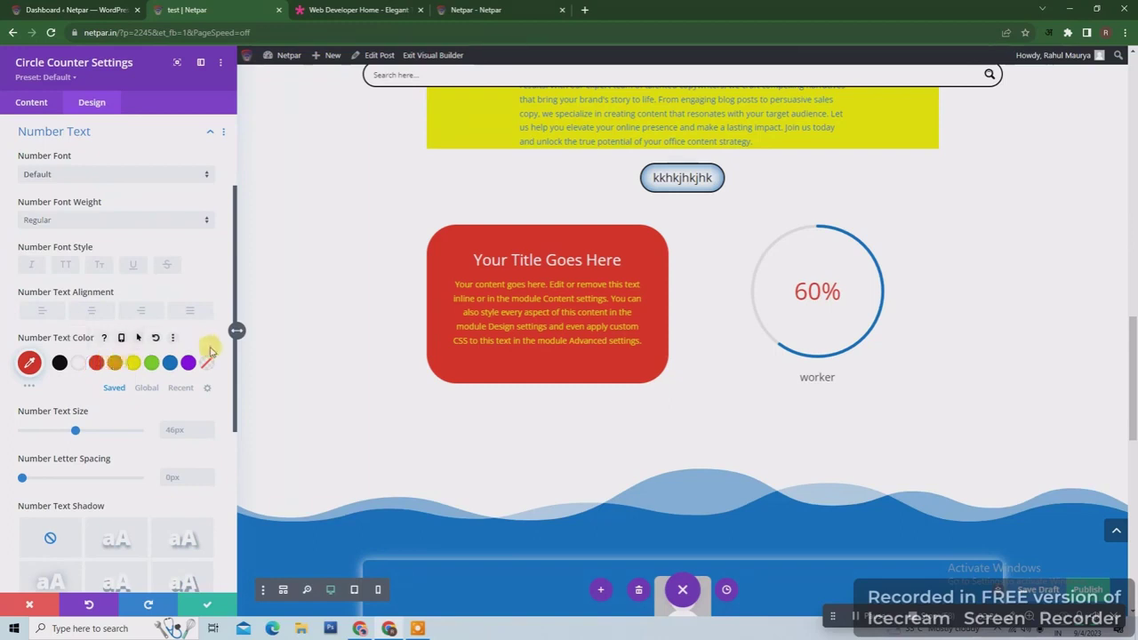
- Try a narrower width for the circle counter and reset it to the default
{"action": "scroll", "coordinate": [237, 370], "scroll_direction": "down", "scroll_amount": 5}
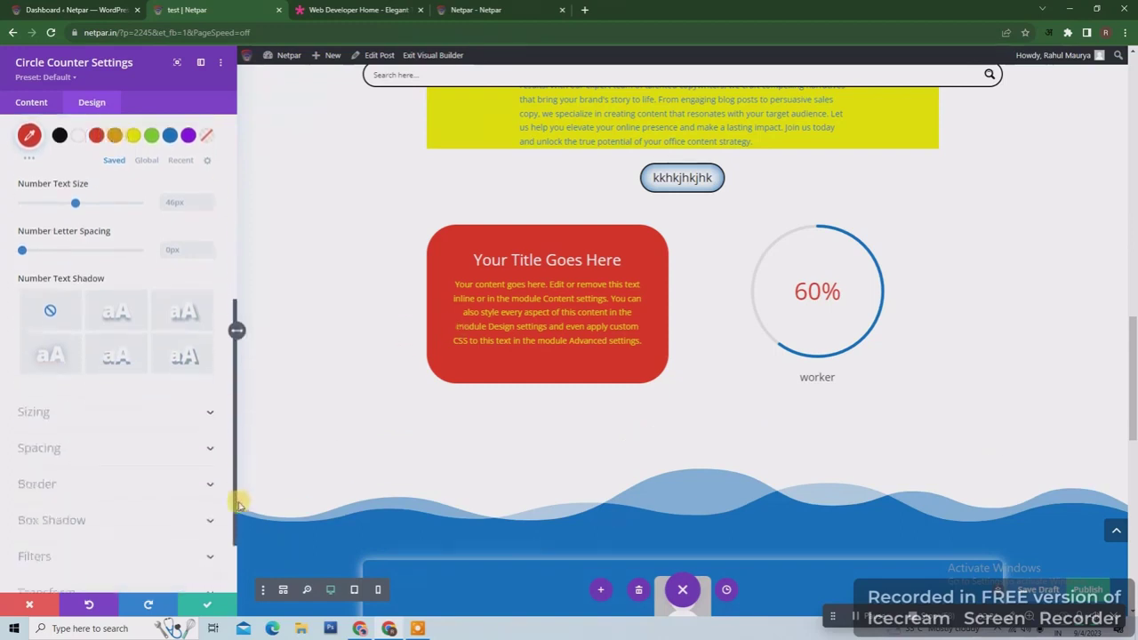
{"action": "left_click", "coordinate": [124, 364]}
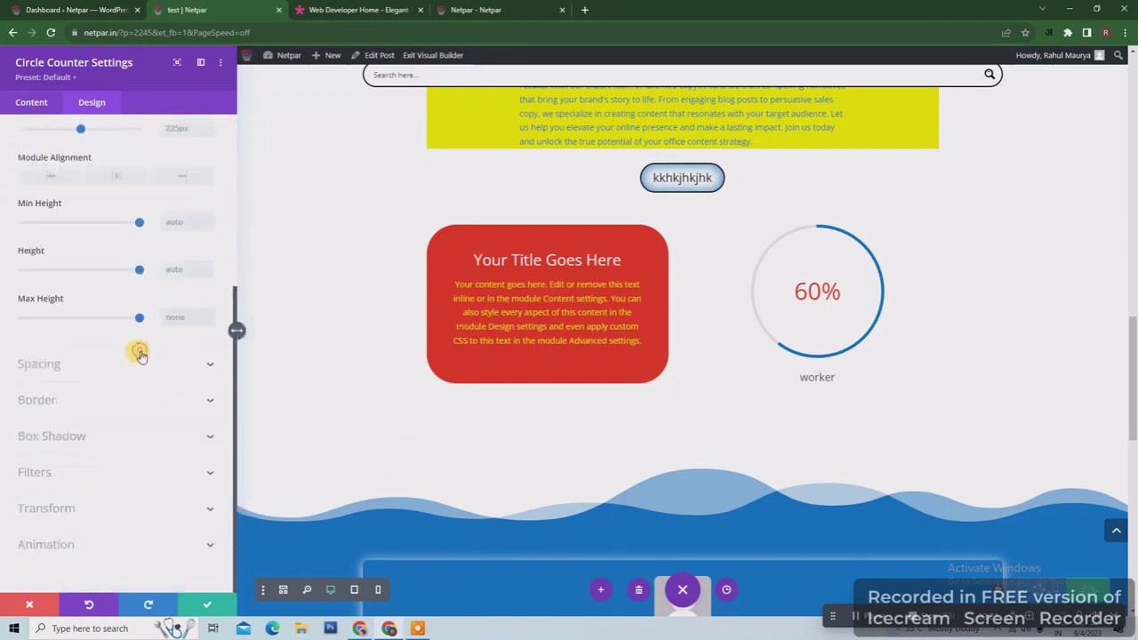
{"action": "left_click_drag", "start_coordinate": [129, 176], "coordinate": [78, 161]}
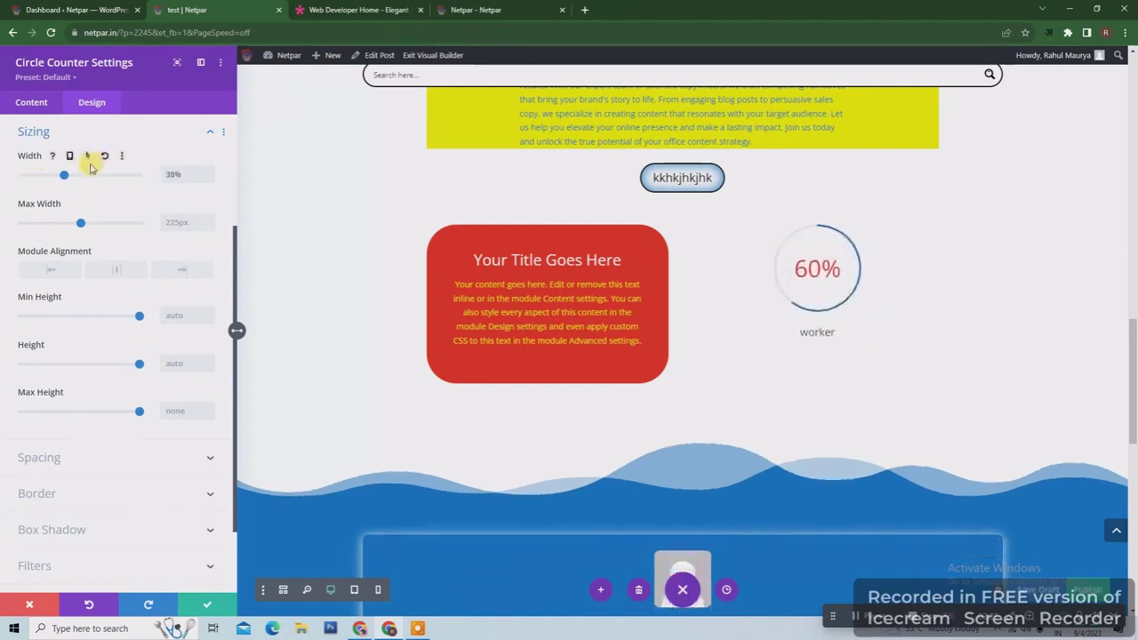
{"action": "left_click", "coordinate": [101, 158]}
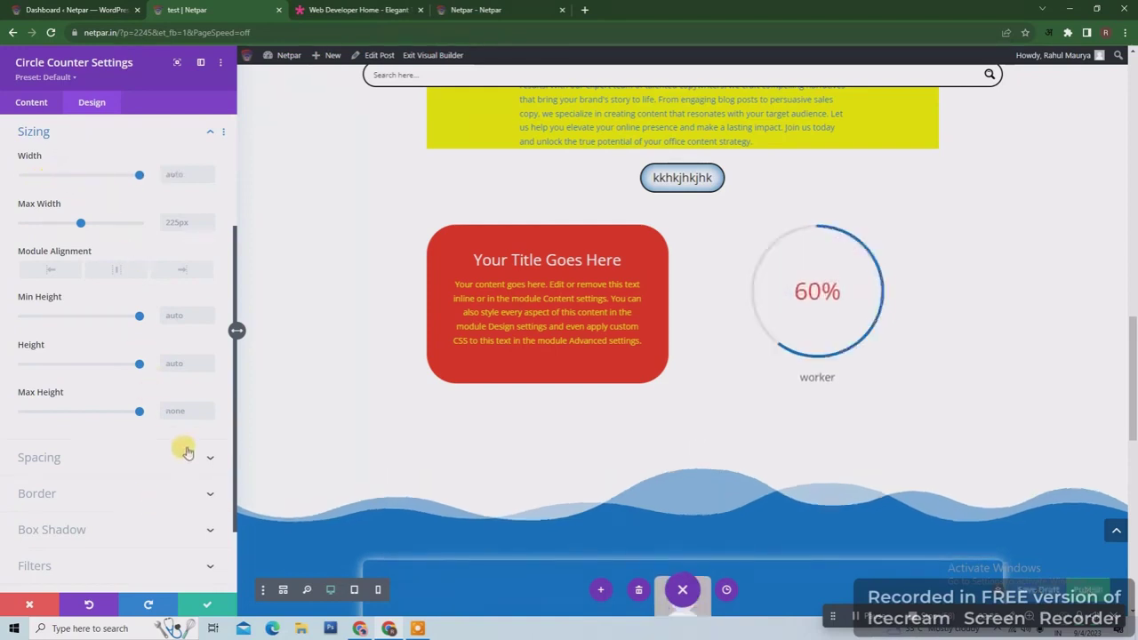
- Try a 49px top margin and 56px top padding on the circle counter and reset both
{"action": "left_click", "coordinate": [184, 460]}
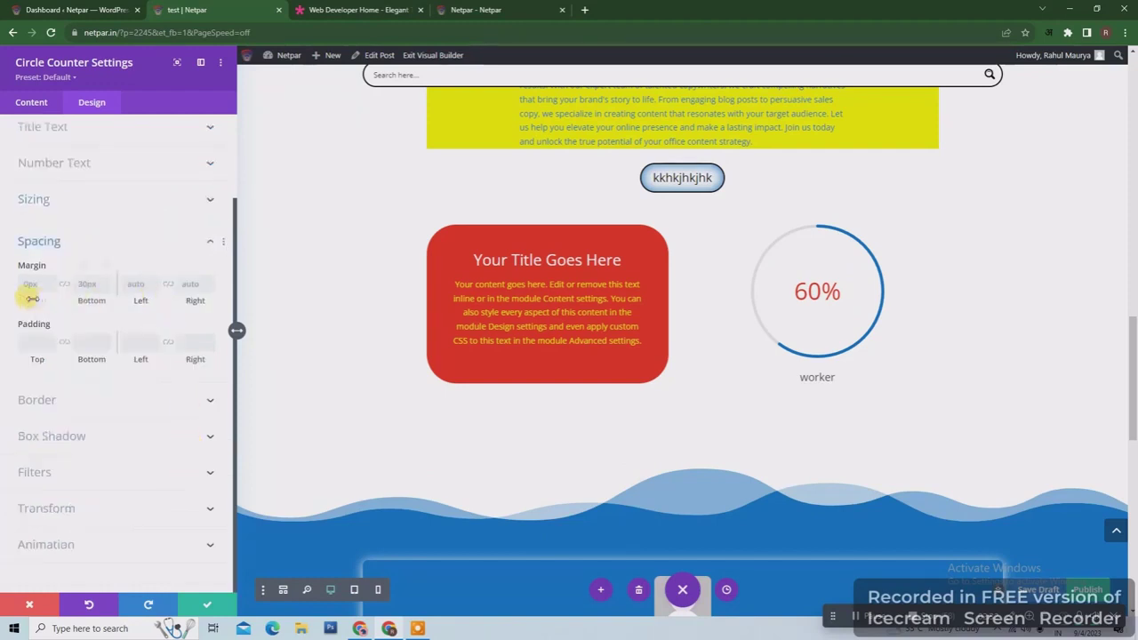
{"action": "left_click_drag", "start_coordinate": [32, 298], "coordinate": [79, 303]}
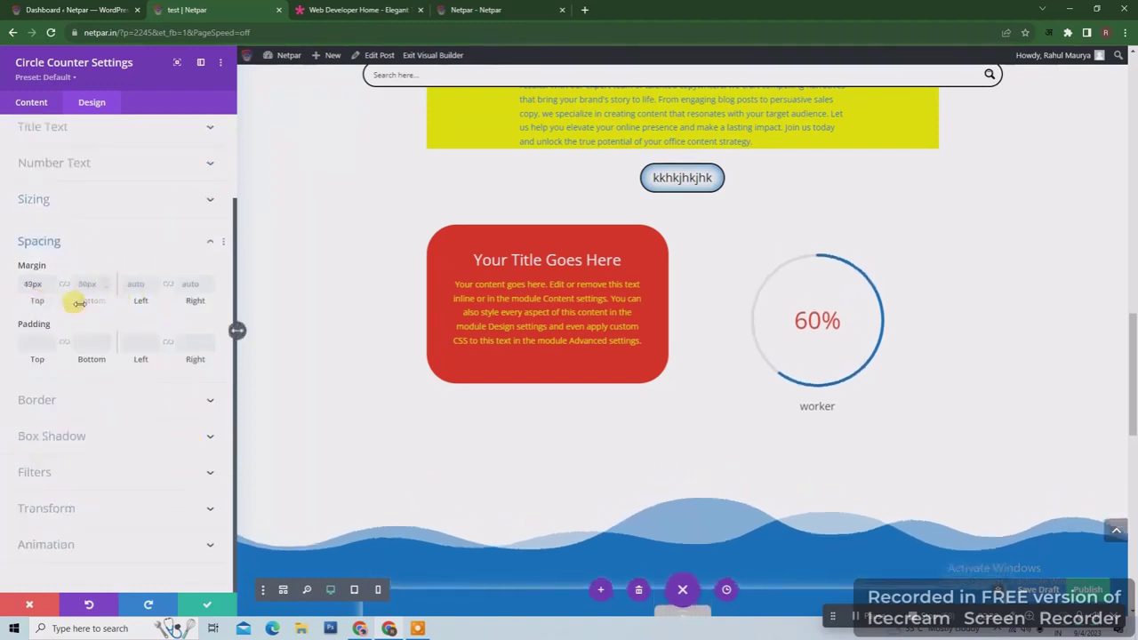
{"action": "left_click_drag", "start_coordinate": [26, 358], "coordinate": [165, 360]}
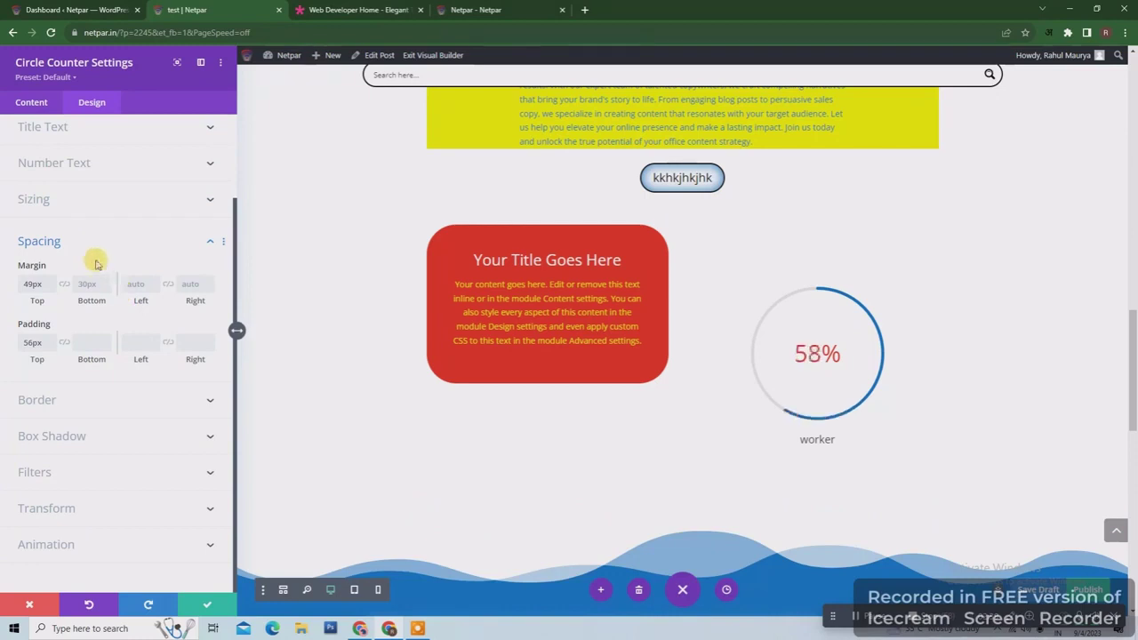
{"action": "left_click", "coordinate": [107, 266]}
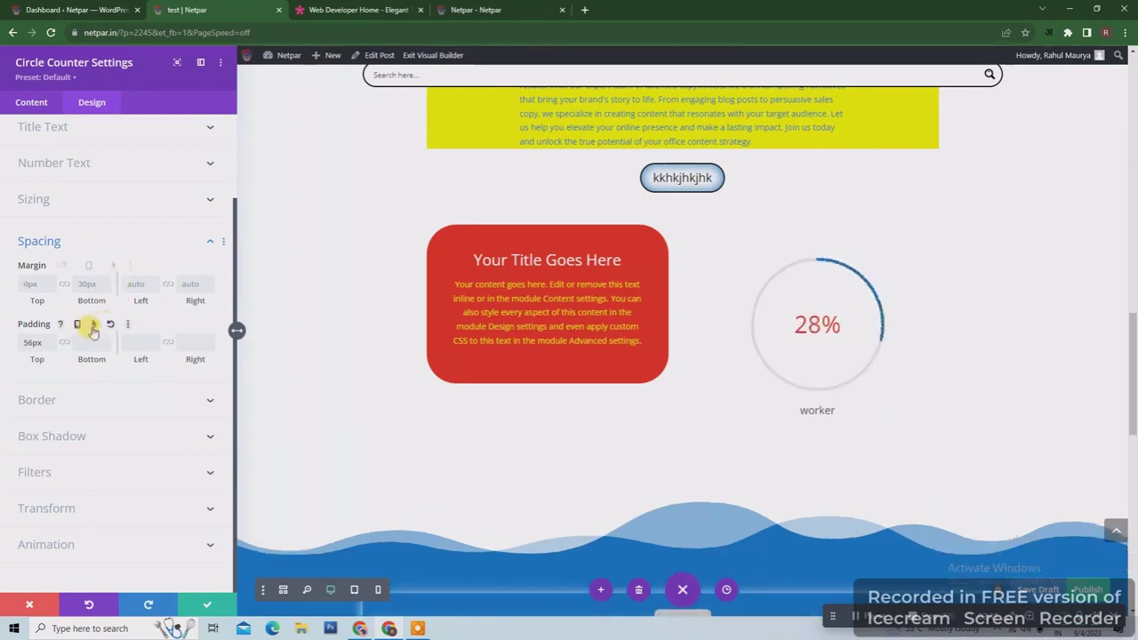
{"action": "left_click", "coordinate": [110, 324]}
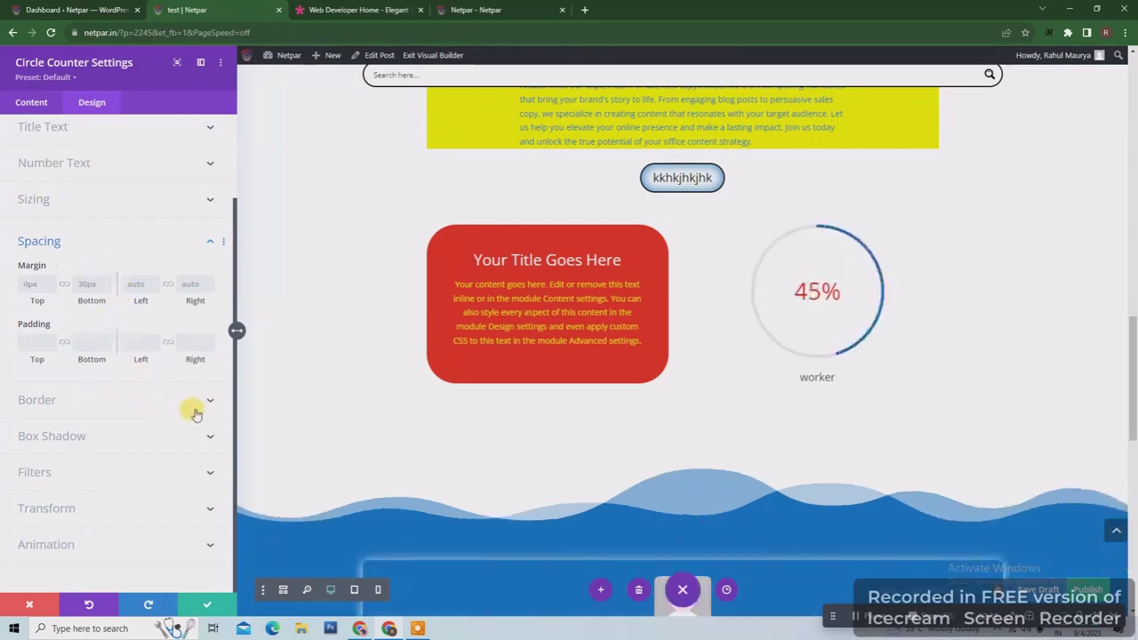
- Give the circle counter an inner box shadow, round all its corners to 106px and save the module
{"action": "left_click", "coordinate": [152, 442]}
{"action": "left_click", "coordinate": [90, 373]}
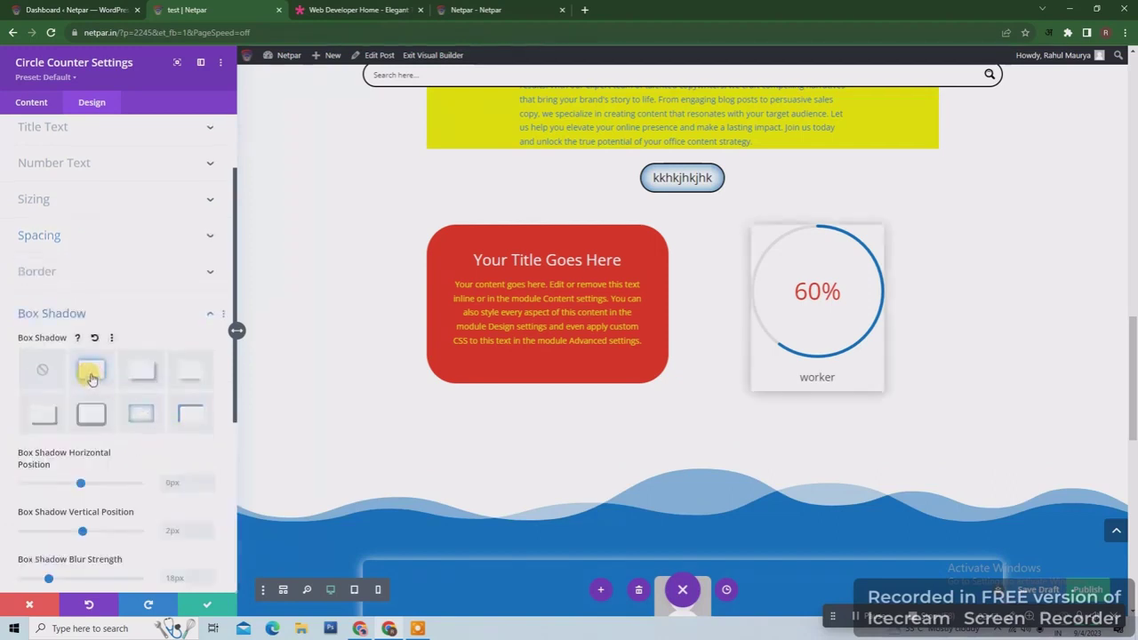
{"action": "left_click", "coordinate": [147, 273]}
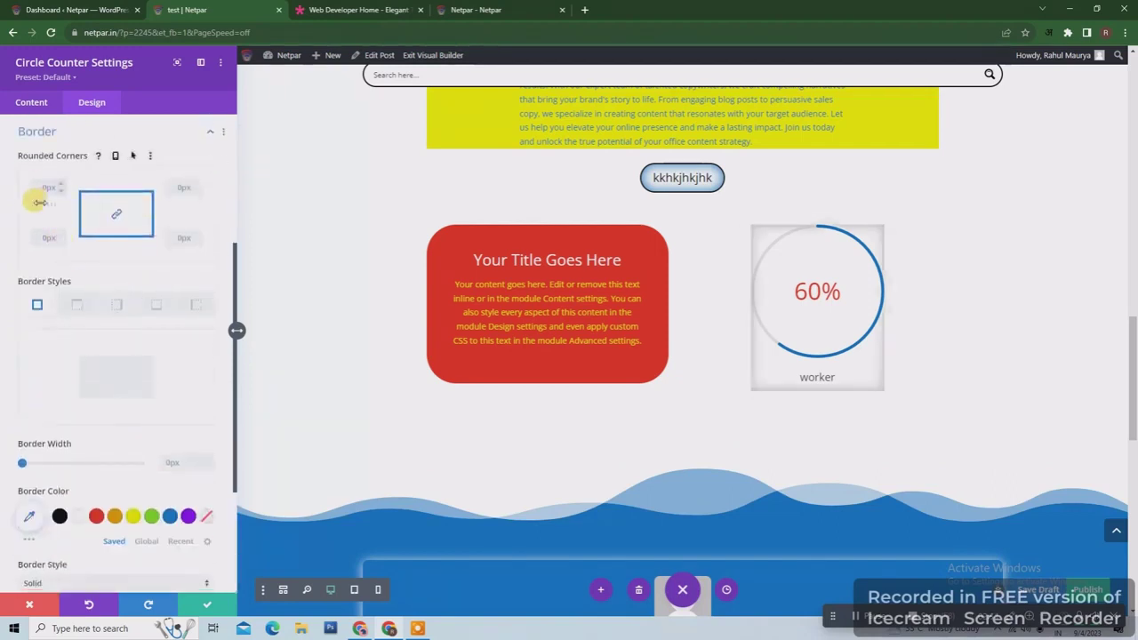
{"action": "left_click_drag", "start_coordinate": [35, 195], "coordinate": [74, 210]}
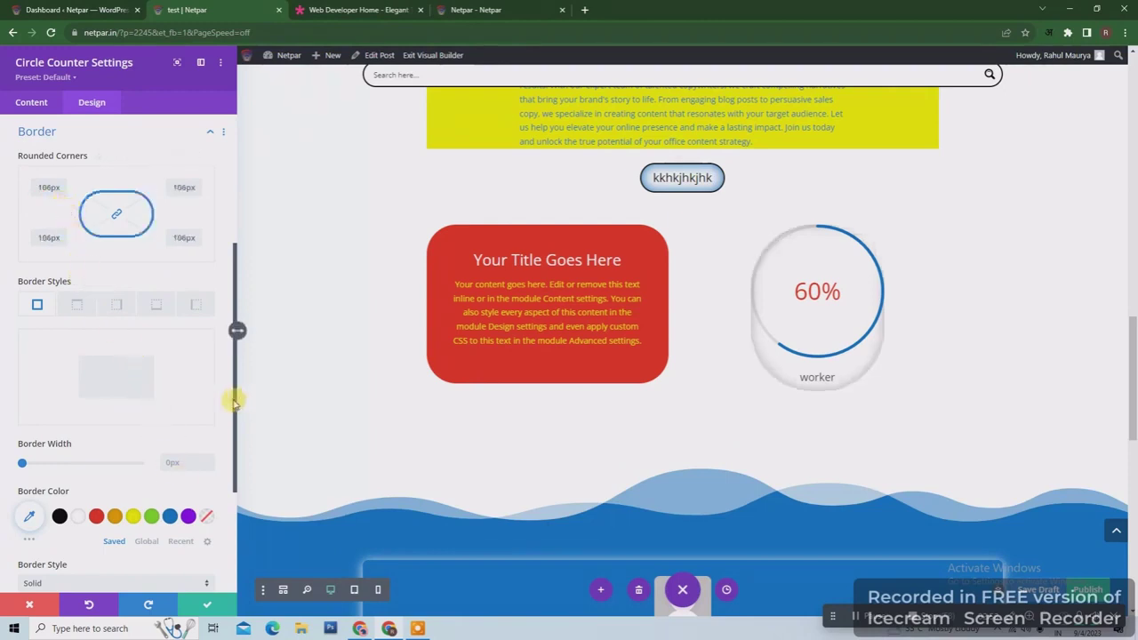
{"action": "scroll", "coordinate": [219, 532], "scroll_direction": "down", "scroll_amount": 2}
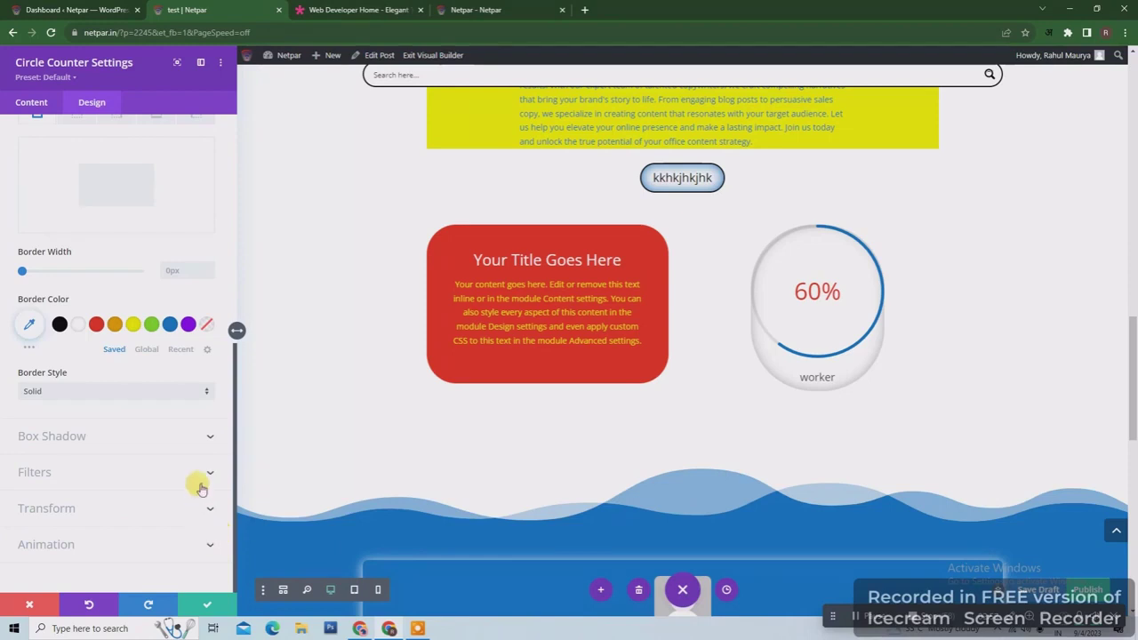
{"action": "left_click", "coordinate": [207, 605]}
- Add a single-column row below the circle counter's row and insert a Contact Form module in it
{"action": "scroll", "coordinate": [654, 295], "scroll_direction": "down", "scroll_amount": 3}
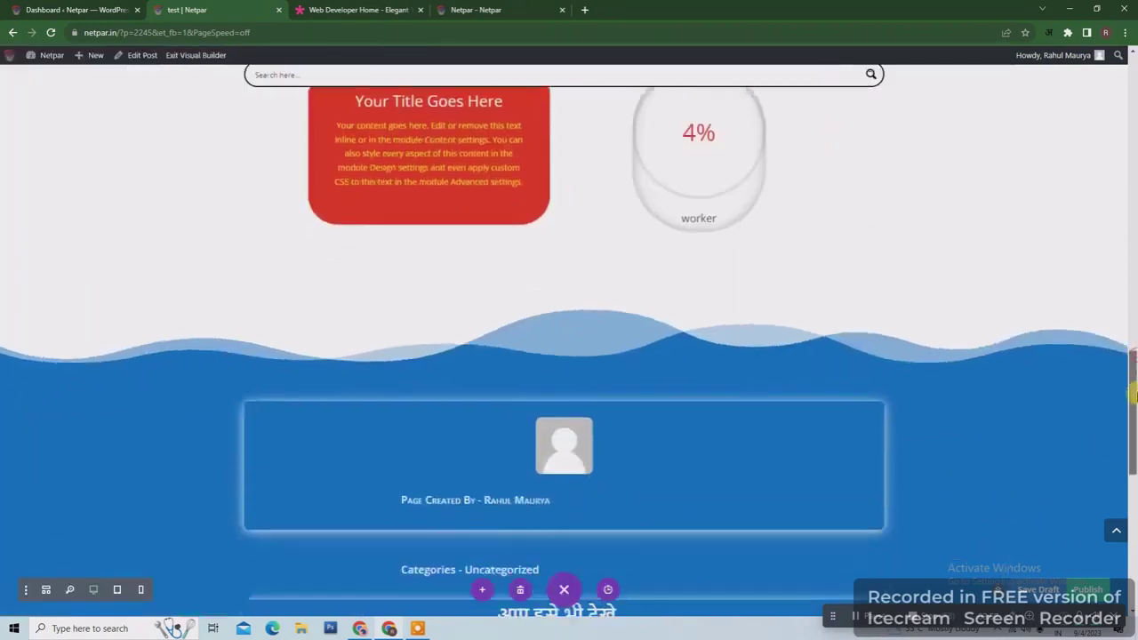
{"action": "left_click", "coordinate": [564, 245]}
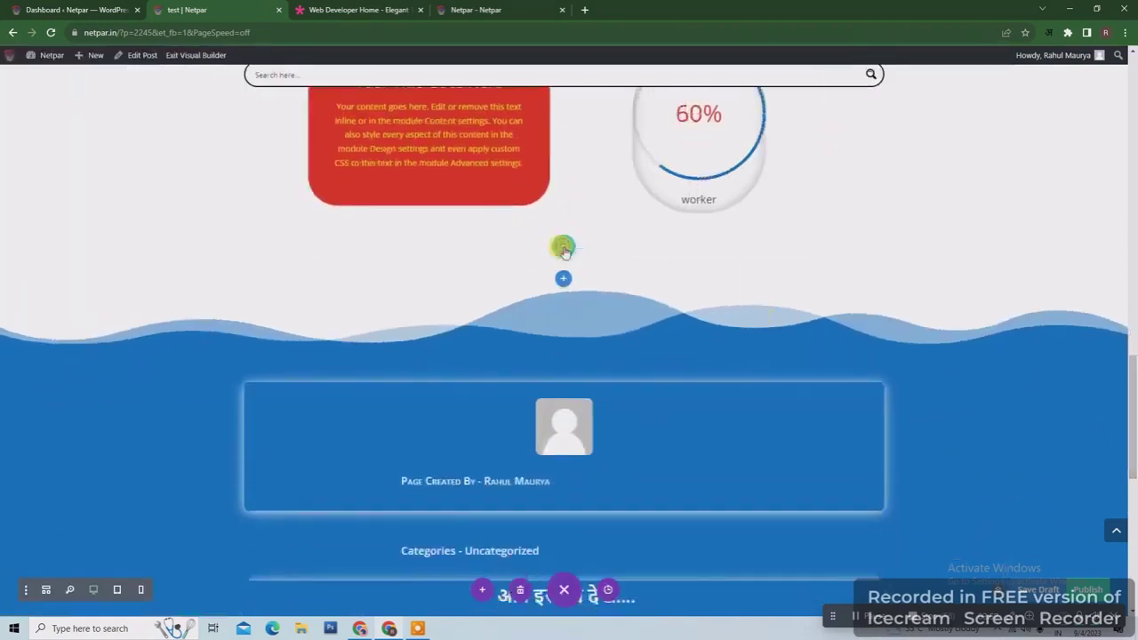
{"action": "left_click", "coordinate": [498, 341]}
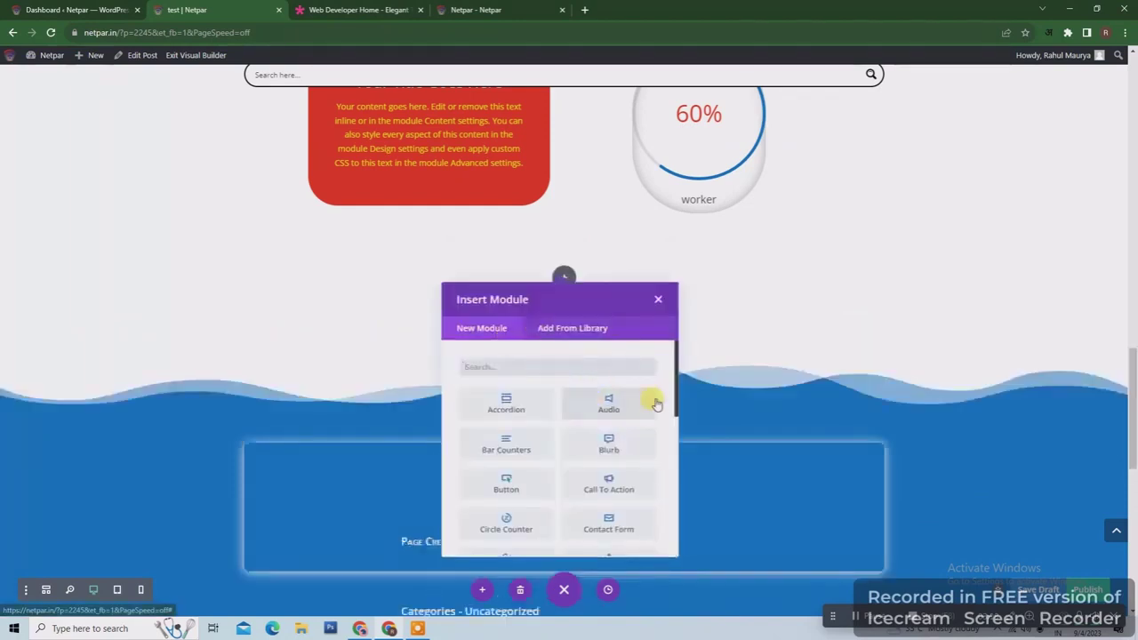
{"action": "left_click_drag", "start_coordinate": [675, 399], "coordinate": [673, 441]}
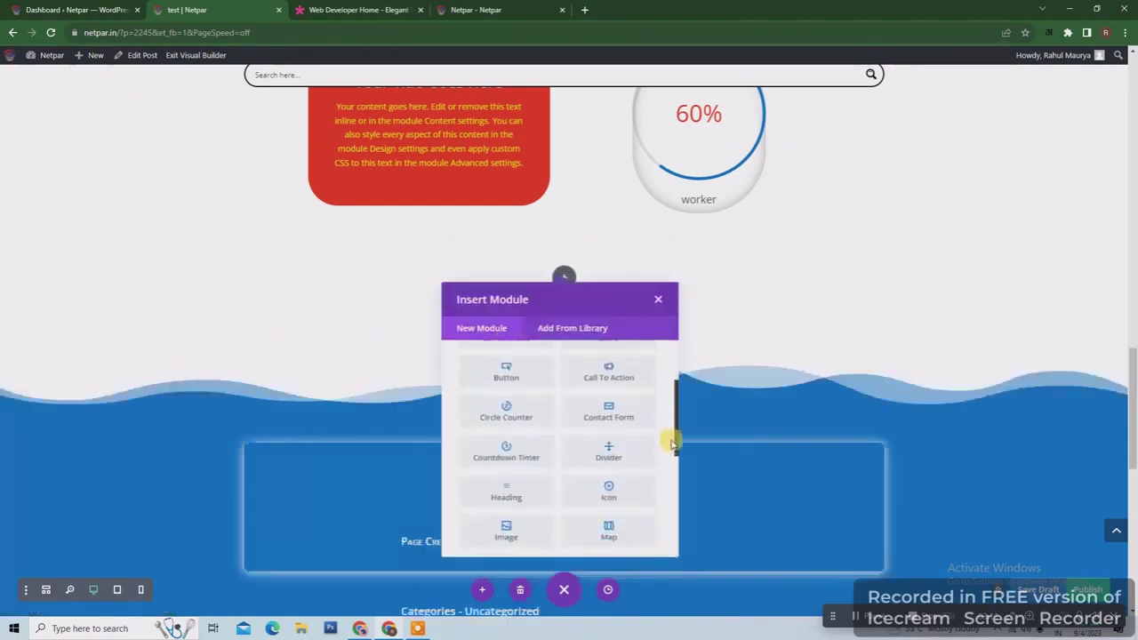
{"action": "left_click", "coordinate": [619, 407]}
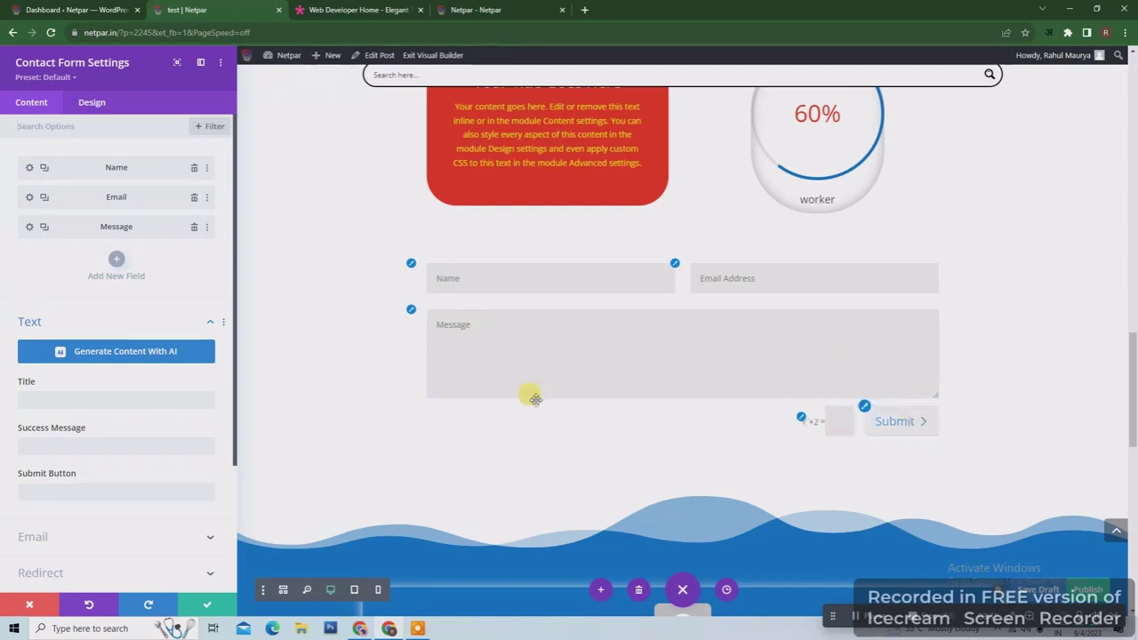
- Title the contact form "netpar" and set its success message to "successful"
{"action": "left_click", "coordinate": [57, 400]}
{"action": "type", "text": "netpar"}
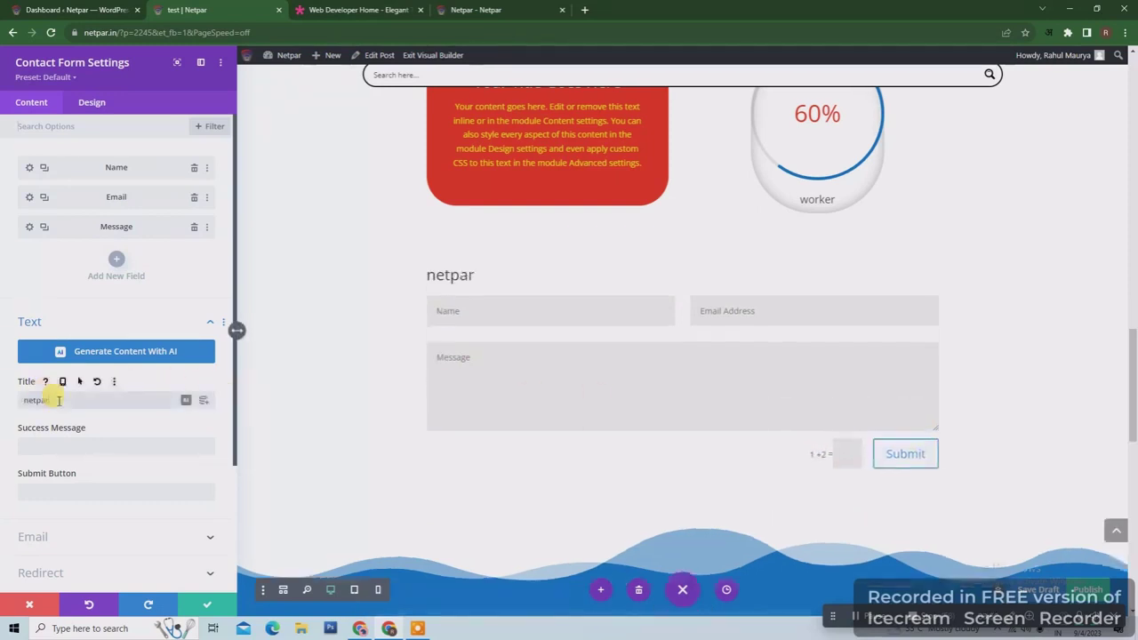
{"action": "left_click", "coordinate": [82, 445]}
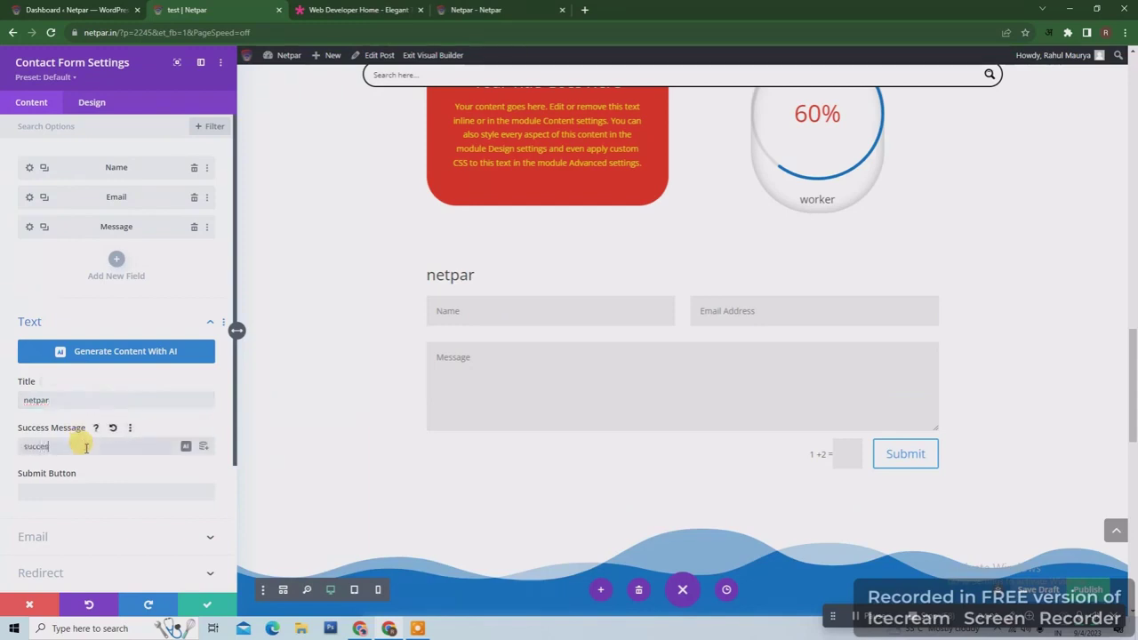
{"action": "type", "text": "successful"}
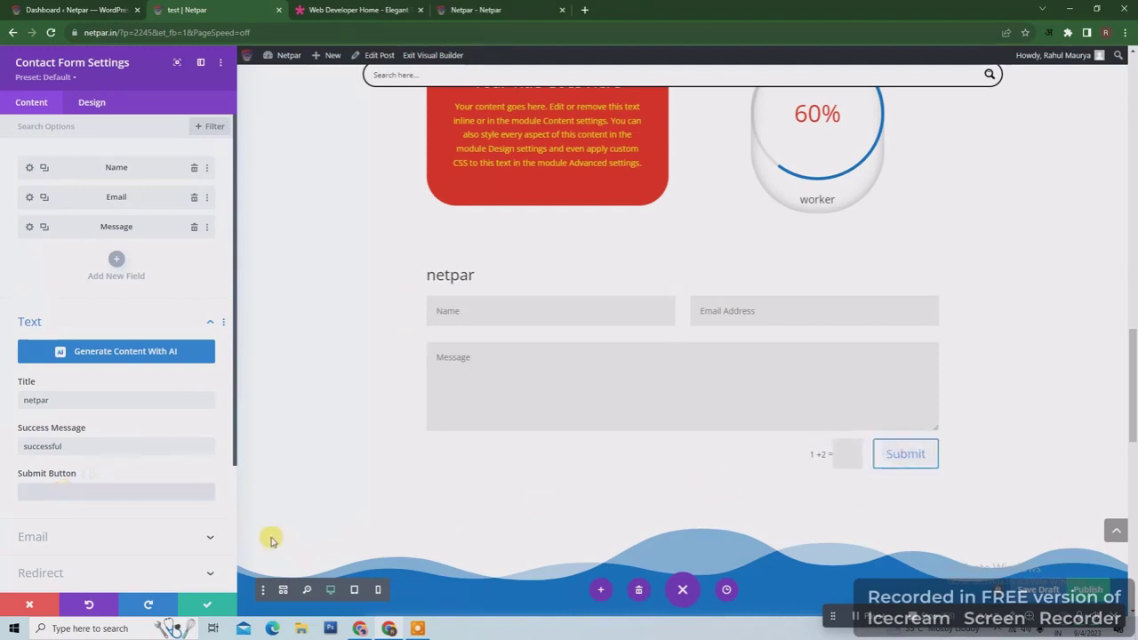
- Set the contact form's submit button text to "contact us"
{"action": "left_click", "coordinate": [95, 495]}
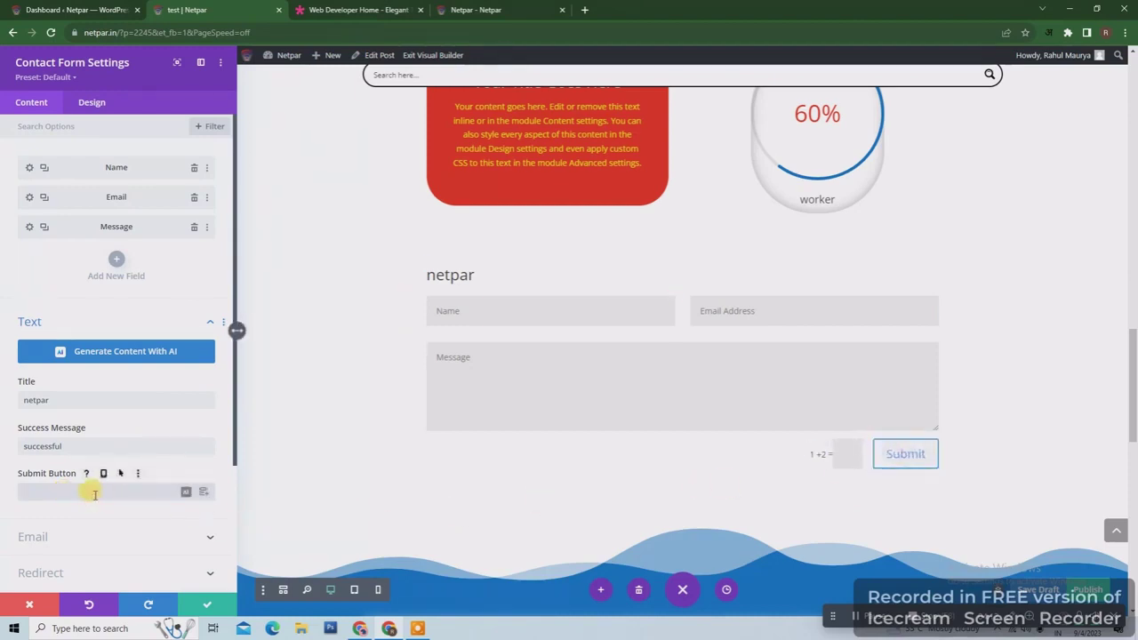
{"action": "type", "text": "co"}
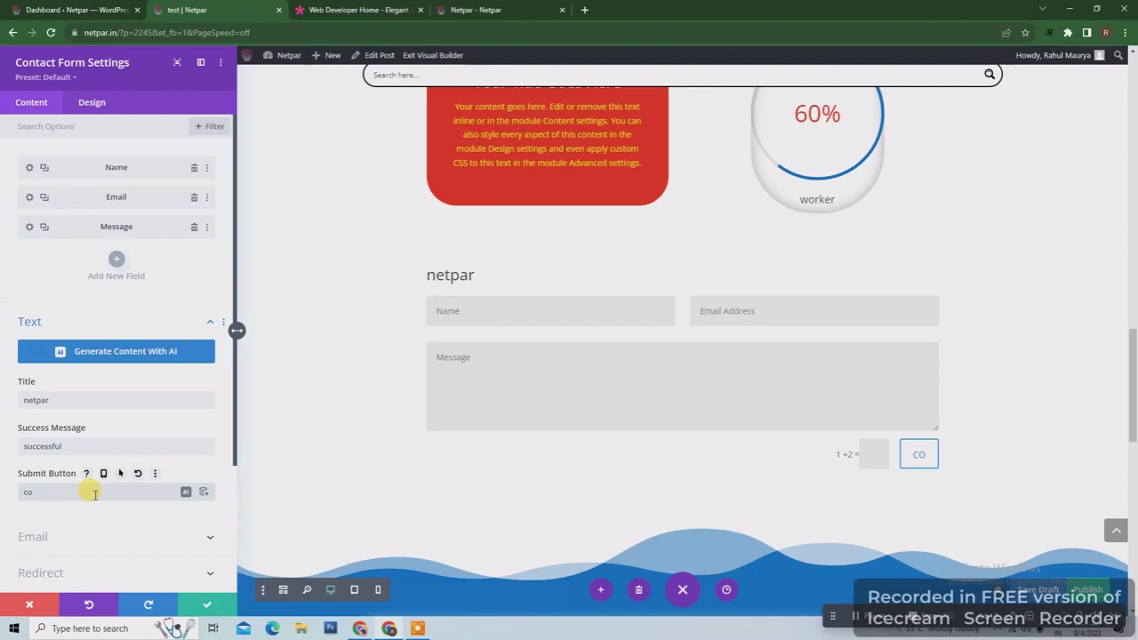
{"action": "type", "text": "nt"}
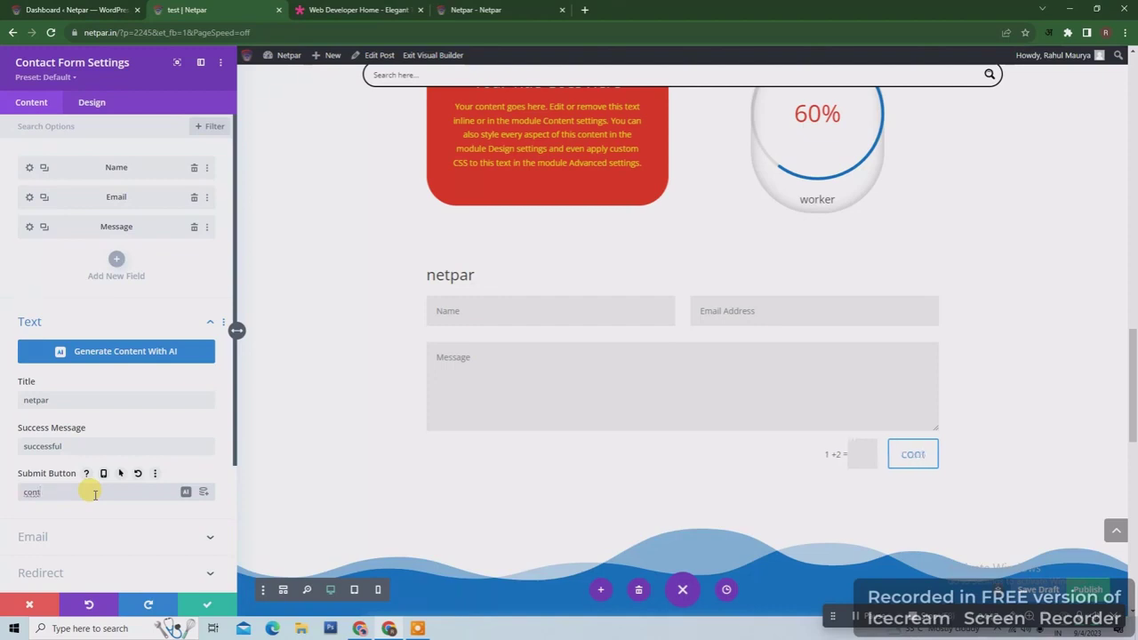
{"action": "type", "text": "act u"}
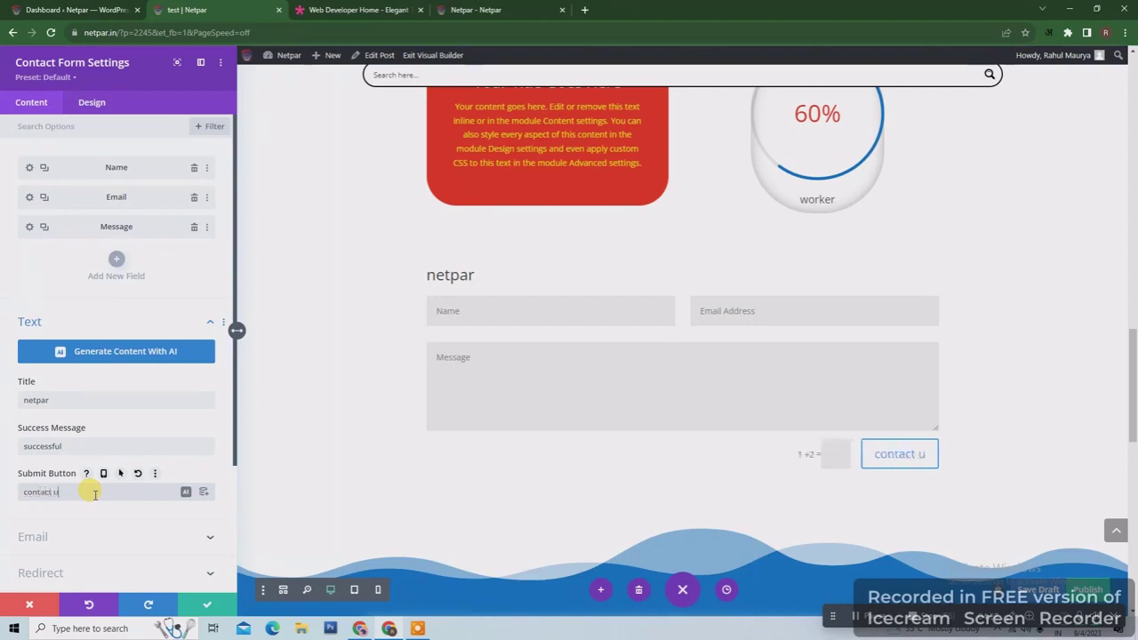
{"action": "type", "text": "s"}
- Look over the contact form's email address and message pattern settings
{"action": "left_click", "coordinate": [164, 537]}
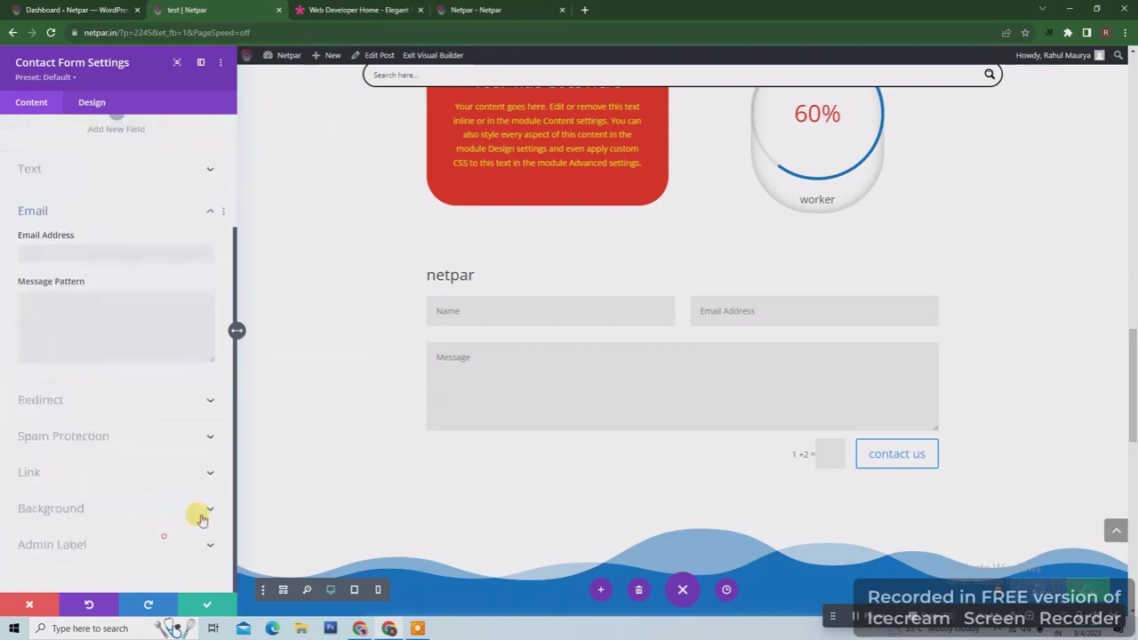
{"action": "left_click", "coordinate": [102, 255]}
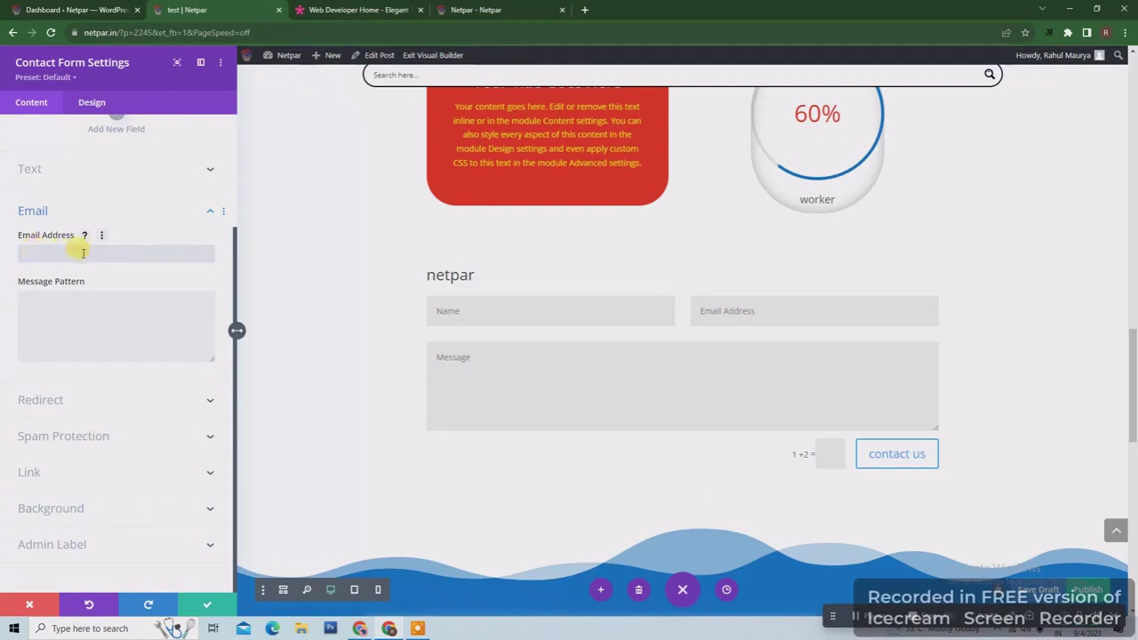
{"action": "left_click", "coordinate": [86, 311]}
{"action": "left_click", "coordinate": [124, 401]}
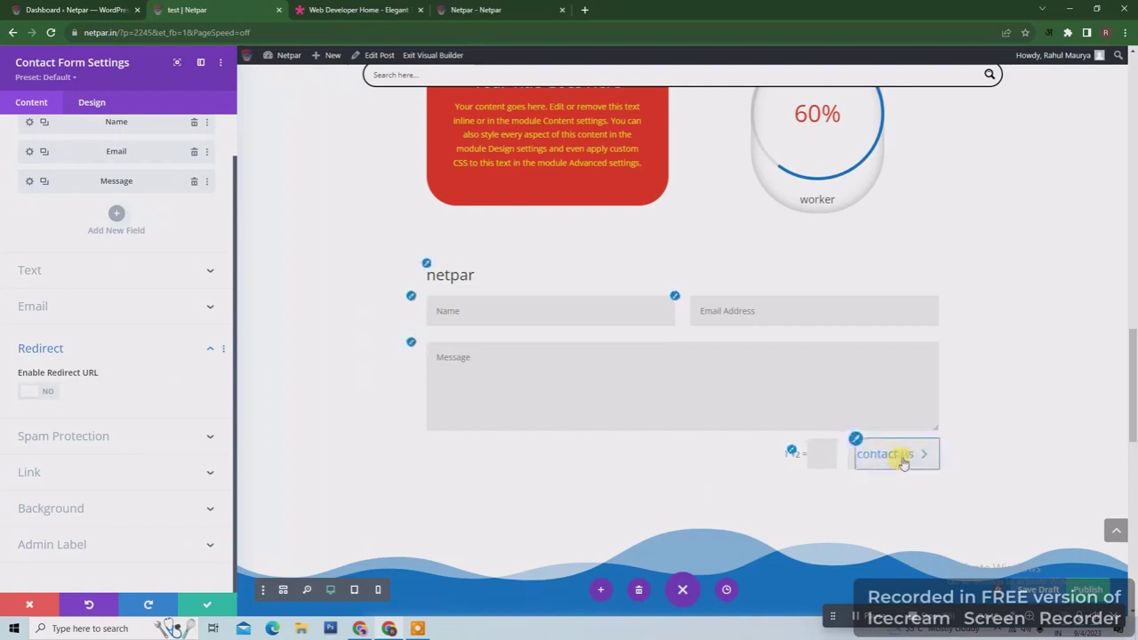
{"action": "left_click", "coordinate": [36, 393]}
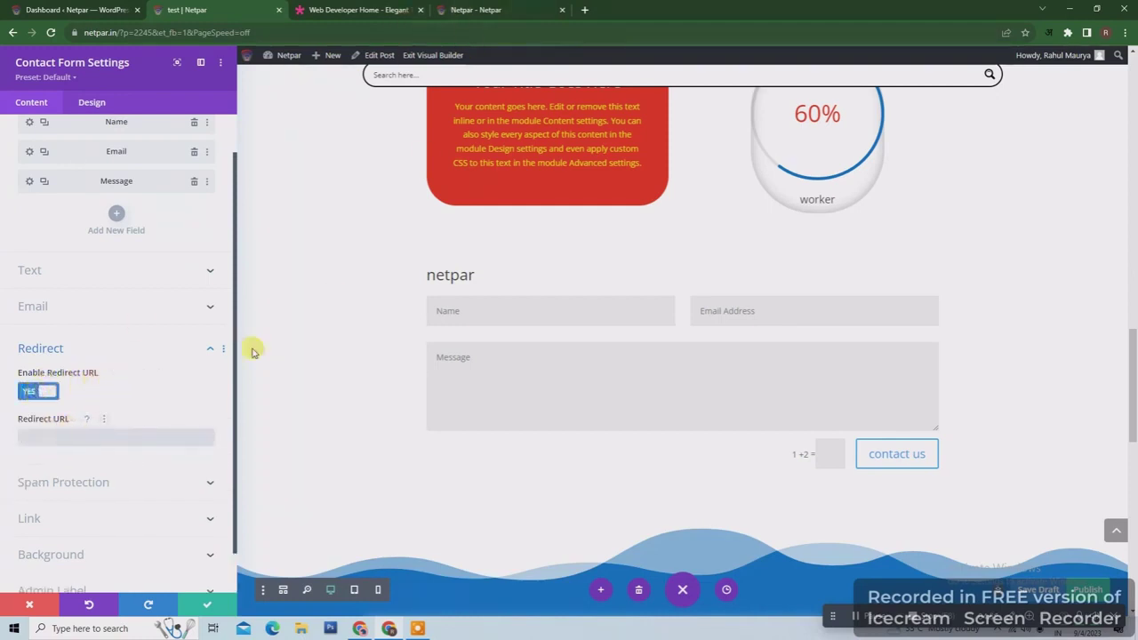
{"action": "right_click", "coordinate": [50, 434]}
{"action": "left_click", "coordinate": [84, 342]}
{"action": "left_click", "coordinate": [83, 347]}
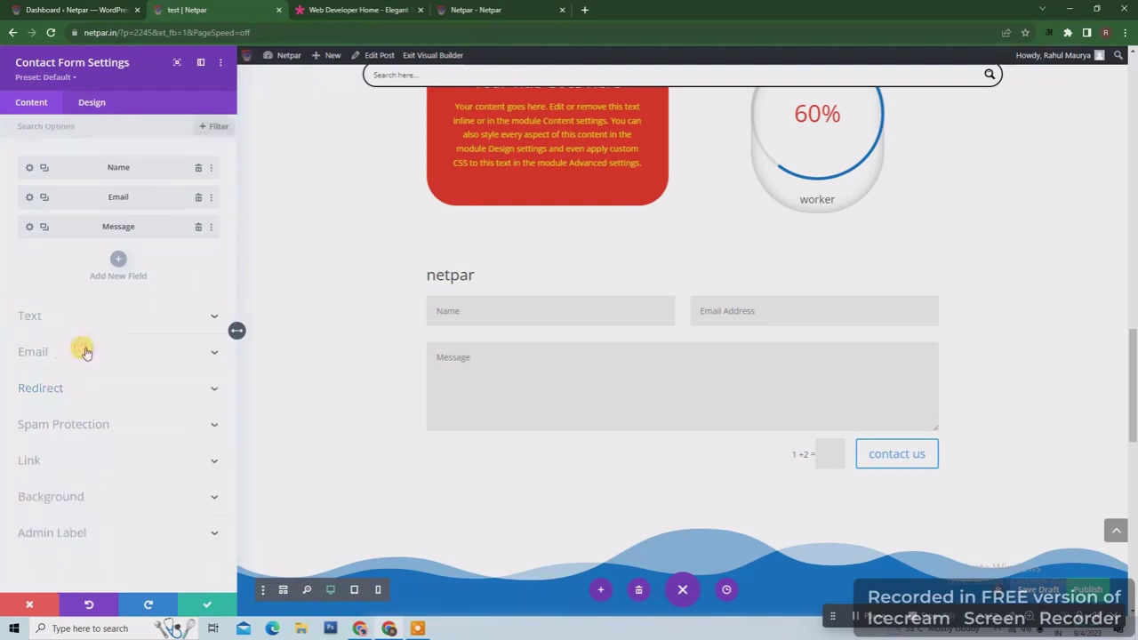
{"action": "left_click", "coordinate": [84, 382]}
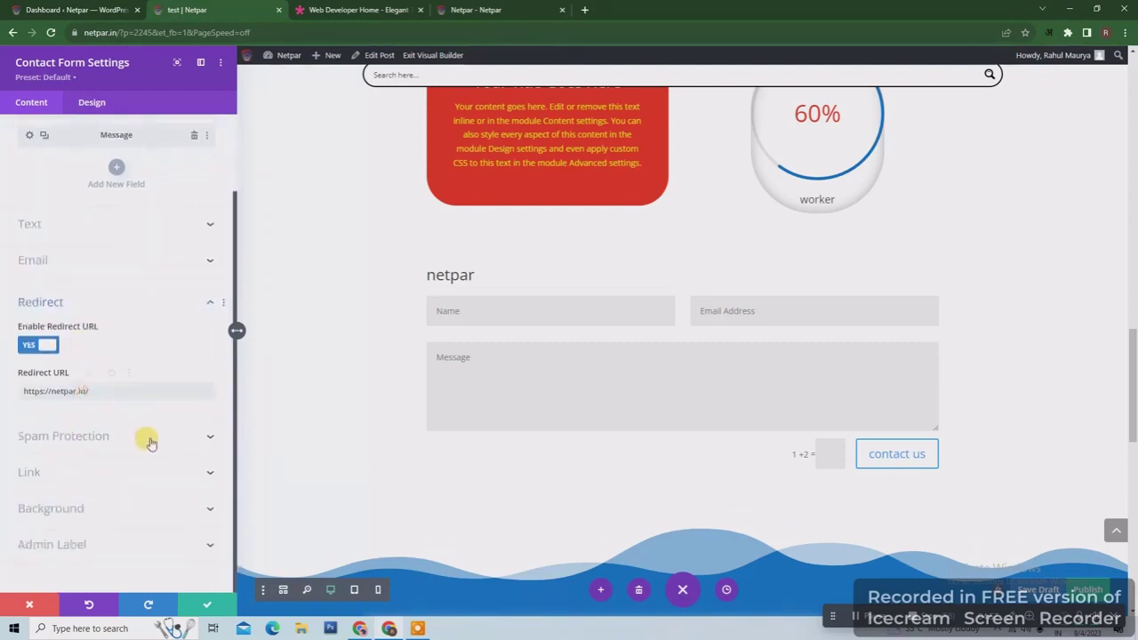
- Turn off the basic captcha in the contact form's spam protection settings
{"action": "left_click", "coordinate": [161, 437]}
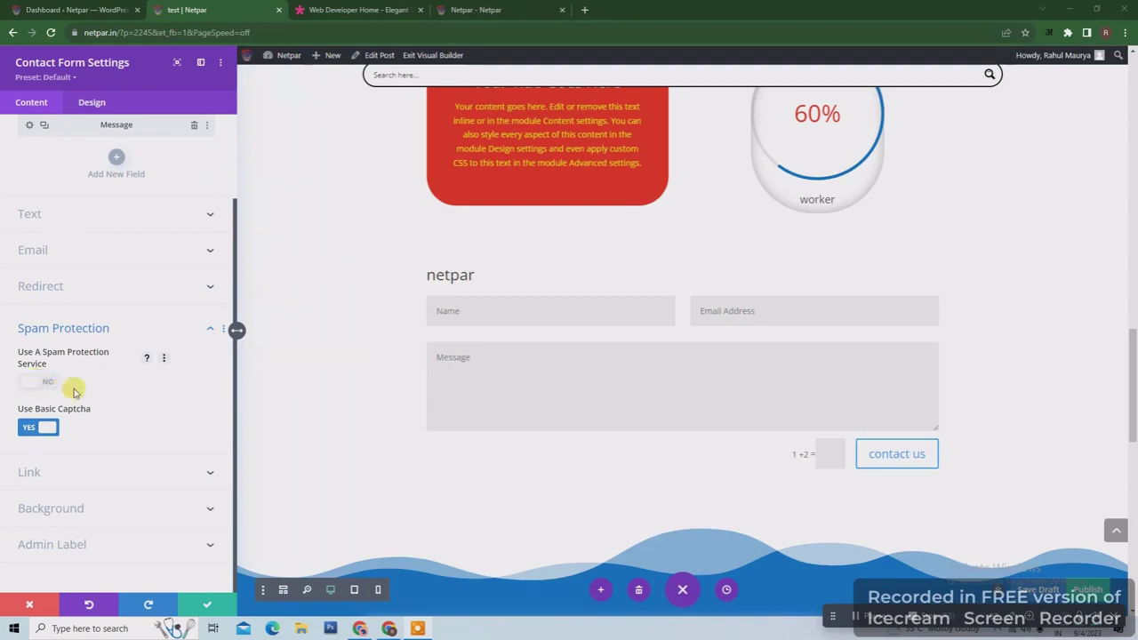
{"action": "left_click", "coordinate": [27, 433]}
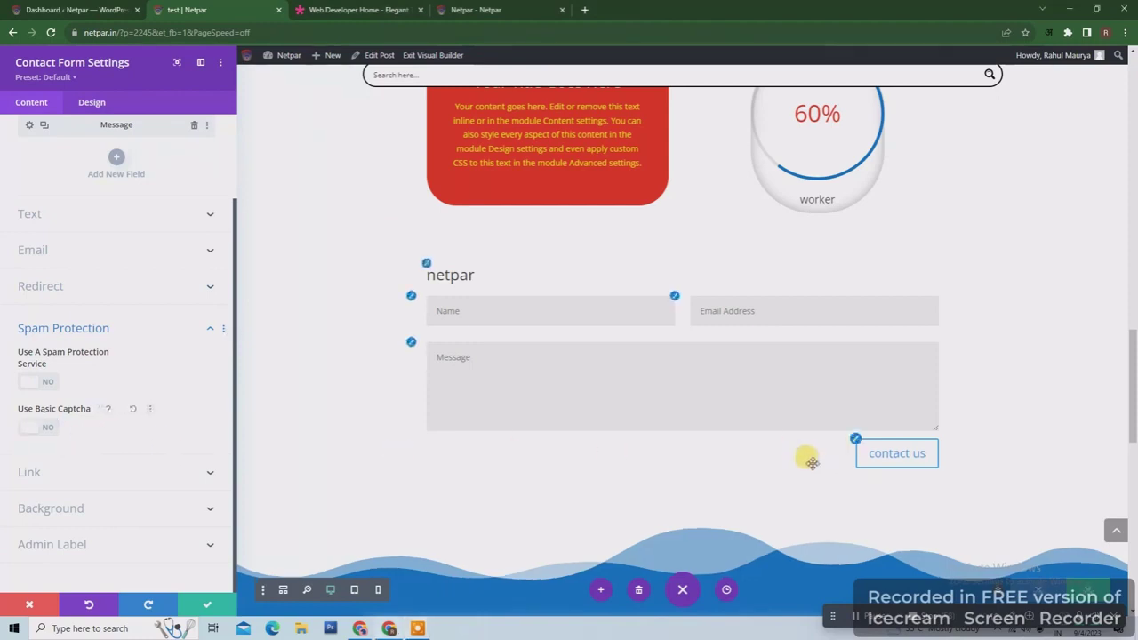
- Turn the contact form's basic captcha back on and give the form a yellow background
{"action": "left_click", "coordinate": [37, 428]}
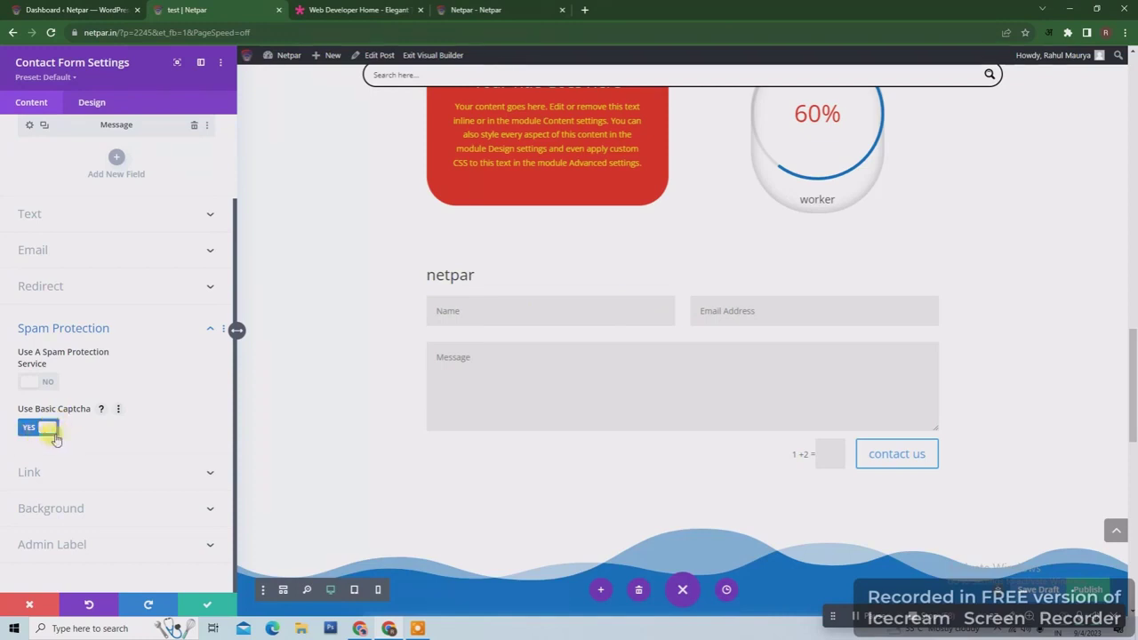
{"action": "left_click", "coordinate": [178, 472]}
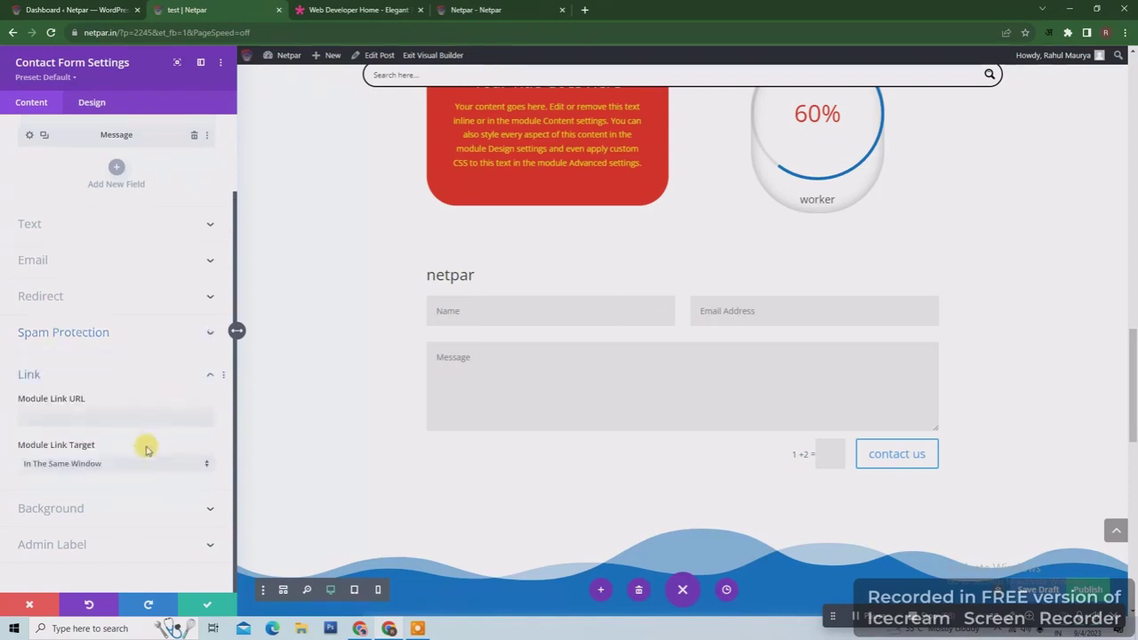
{"action": "left_click", "coordinate": [173, 513]}
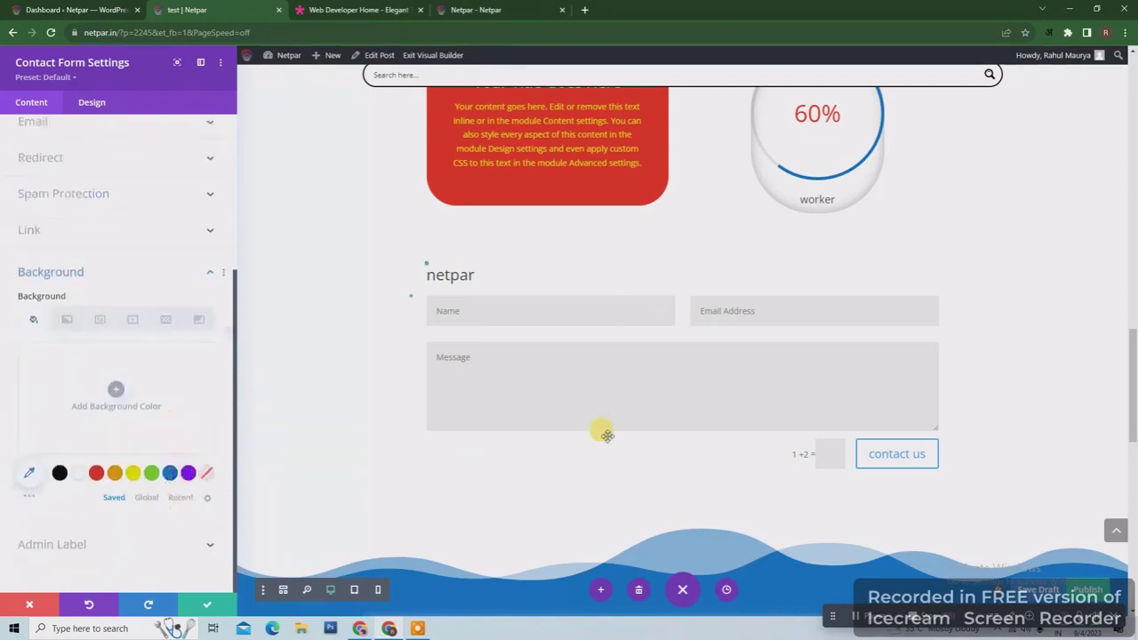
{"action": "left_click", "coordinate": [133, 475]}
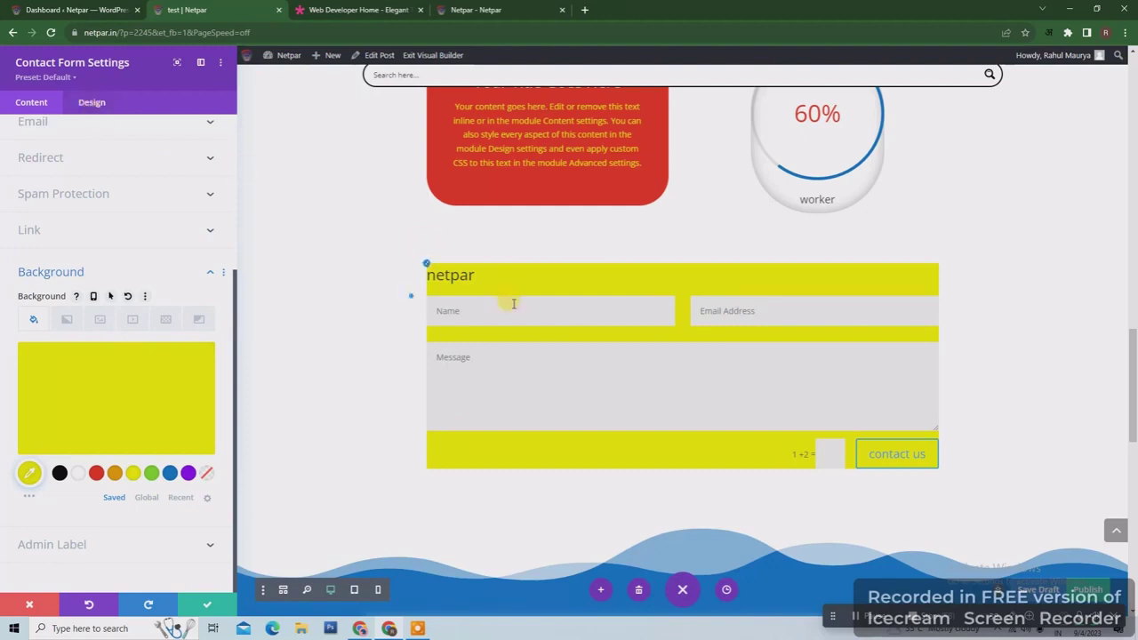
- Set the contact form fields to a green background with black text, and their focus state to a blue background with white text
{"action": "left_click", "coordinate": [95, 103]}
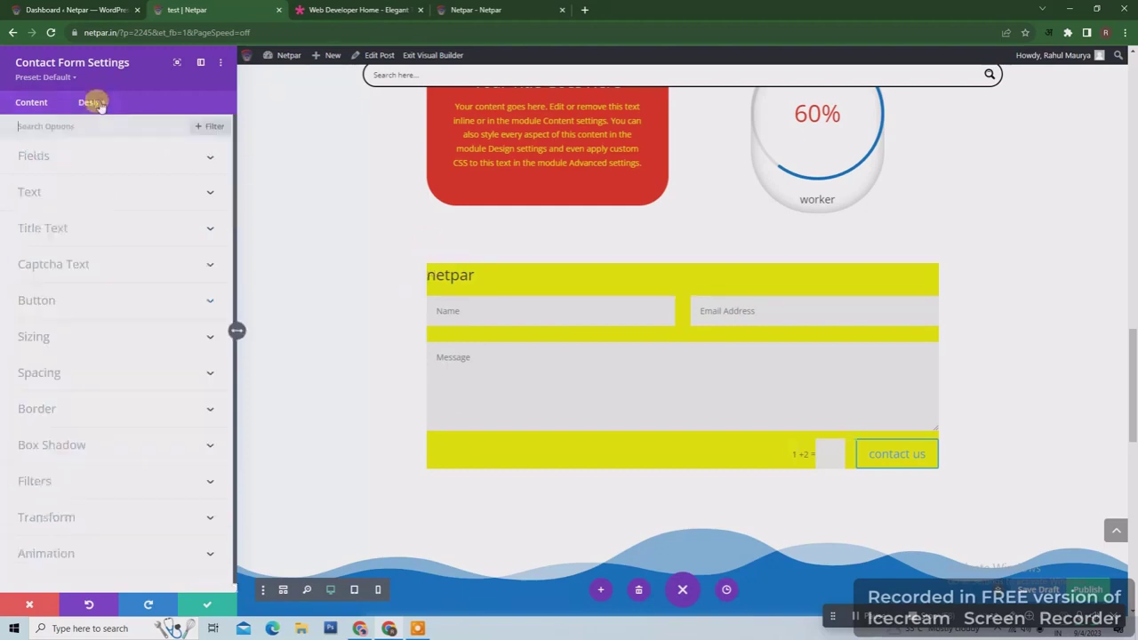
{"action": "left_click", "coordinate": [190, 155]}
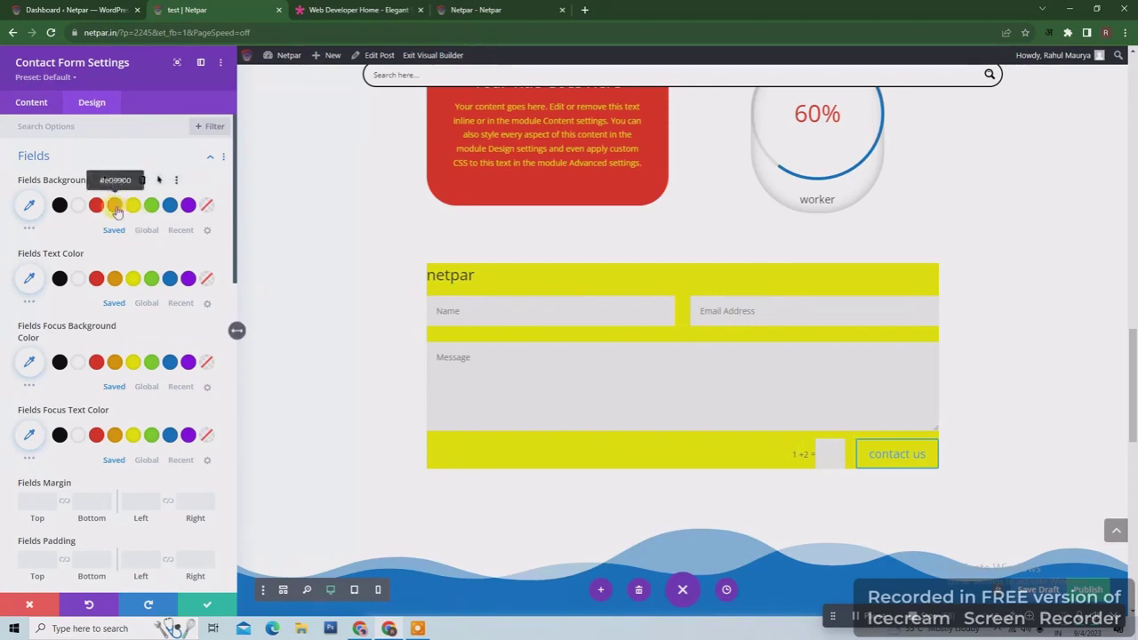
{"action": "left_click", "coordinate": [151, 206]}
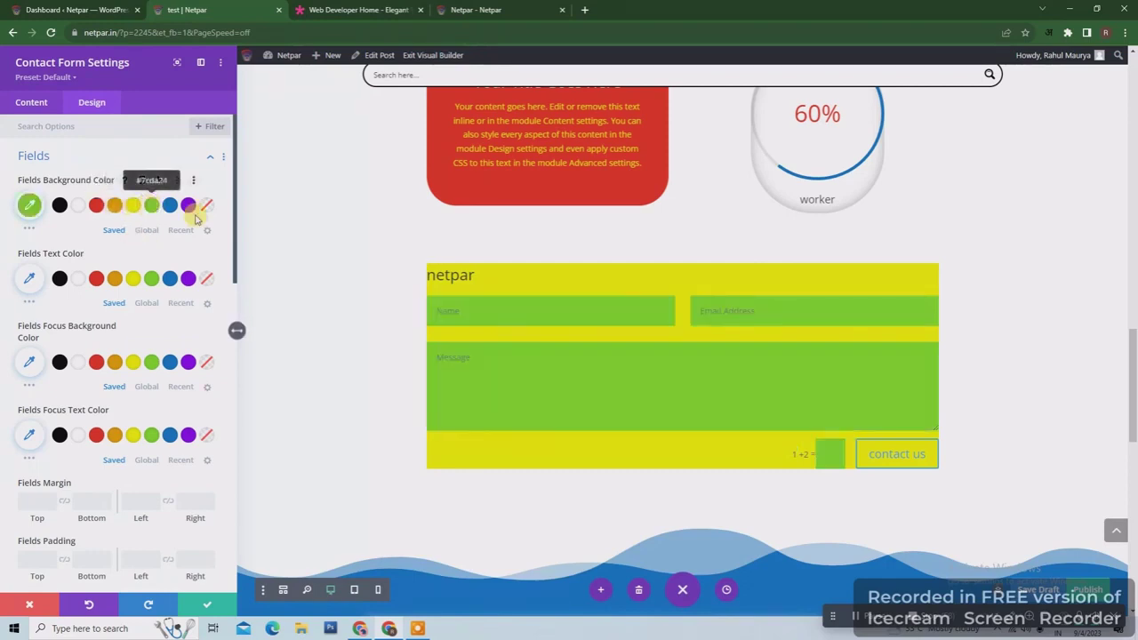
{"action": "left_click", "coordinate": [59, 281]}
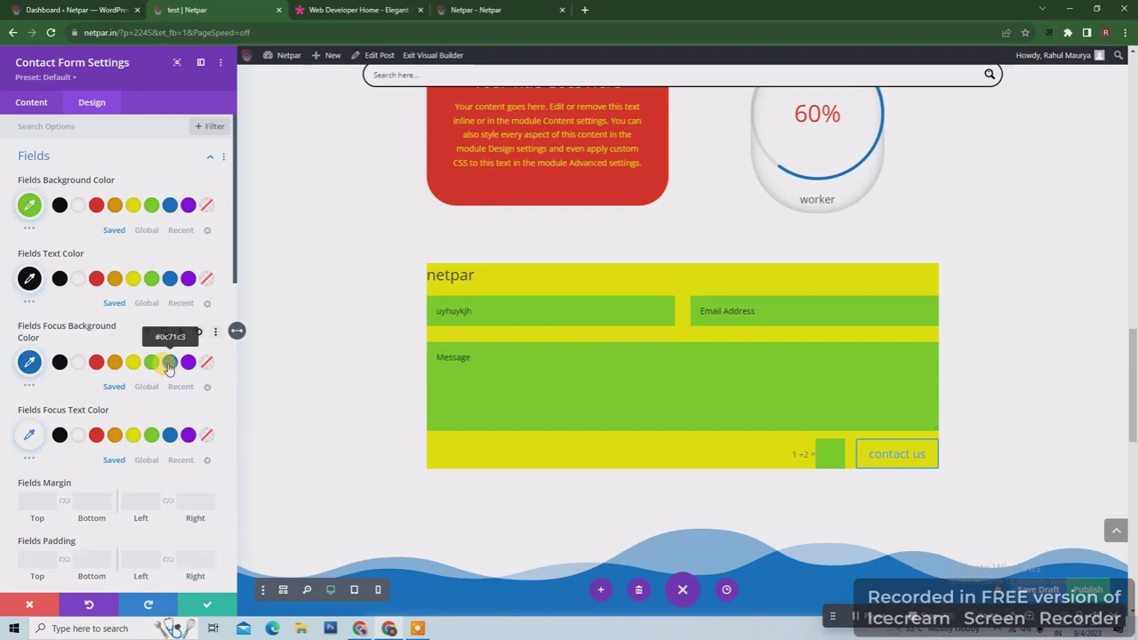
{"action": "left_click", "coordinate": [78, 435]}
- Check the focus colours on the form's name, email address and message fields
{"action": "left_click", "coordinate": [662, 313]}
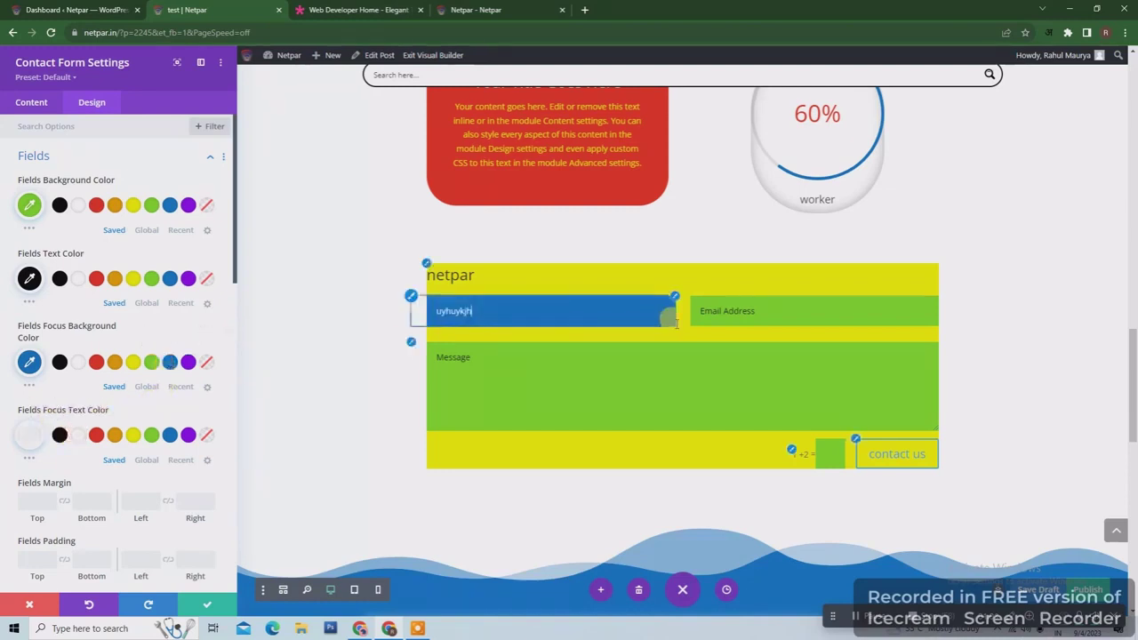
{"action": "left_click", "coordinate": [733, 311]}
{"action": "left_click", "coordinate": [612, 368]}
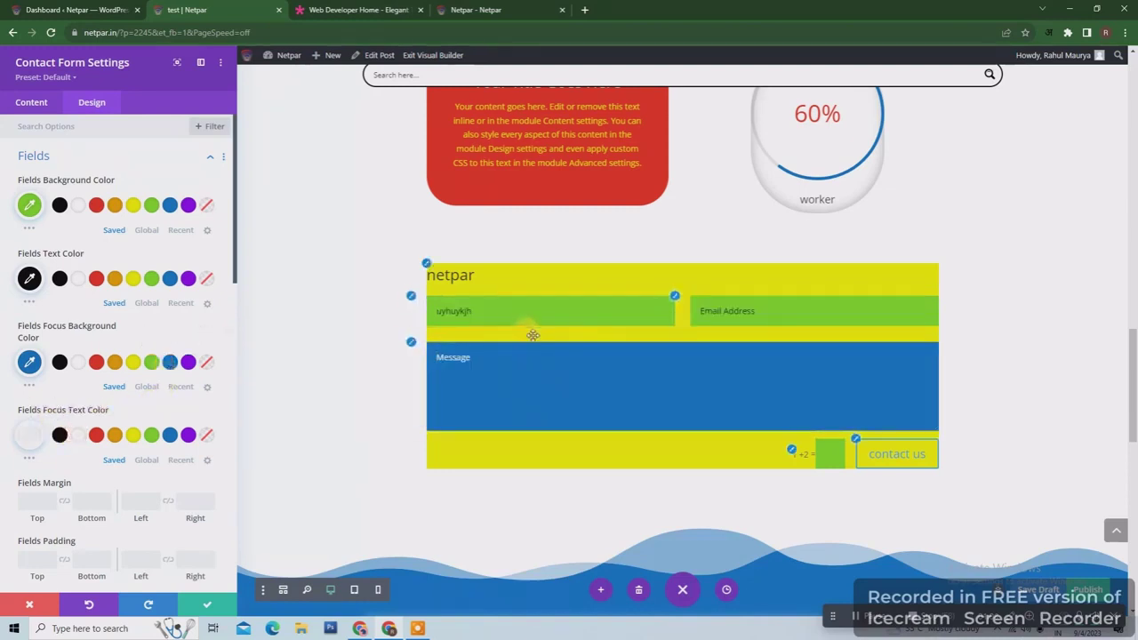
- Enable custom styles for the contact form's button and set the button text size to 39px
{"action": "left_click_drag", "start_coordinate": [233, 277], "coordinate": [244, 414]}
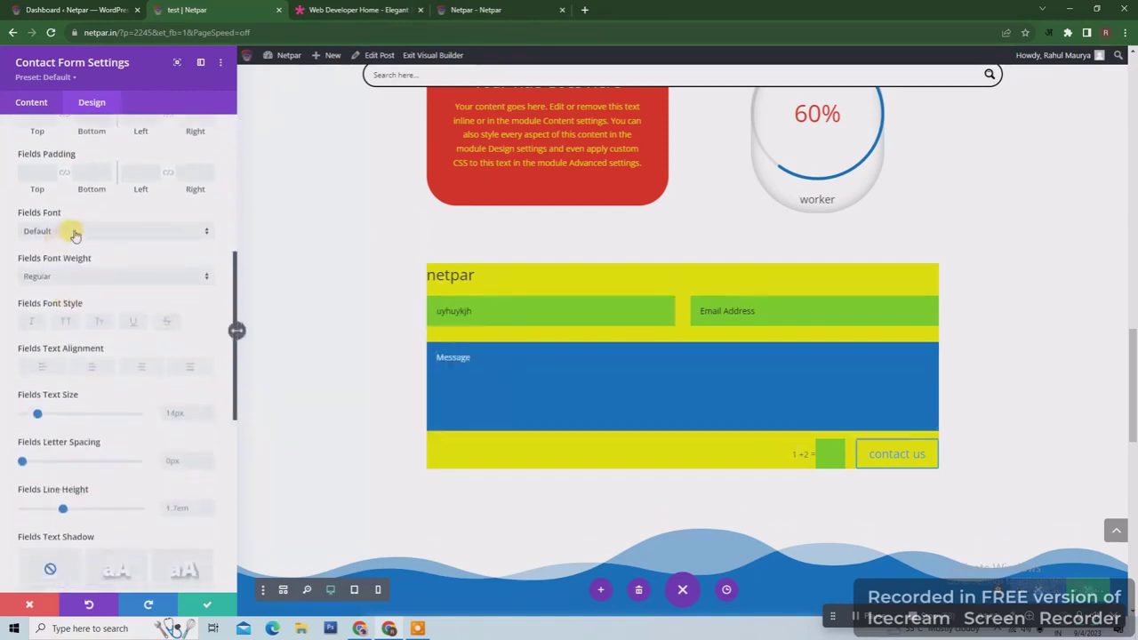
{"action": "left_click_drag", "start_coordinate": [234, 364], "coordinate": [234, 414]}
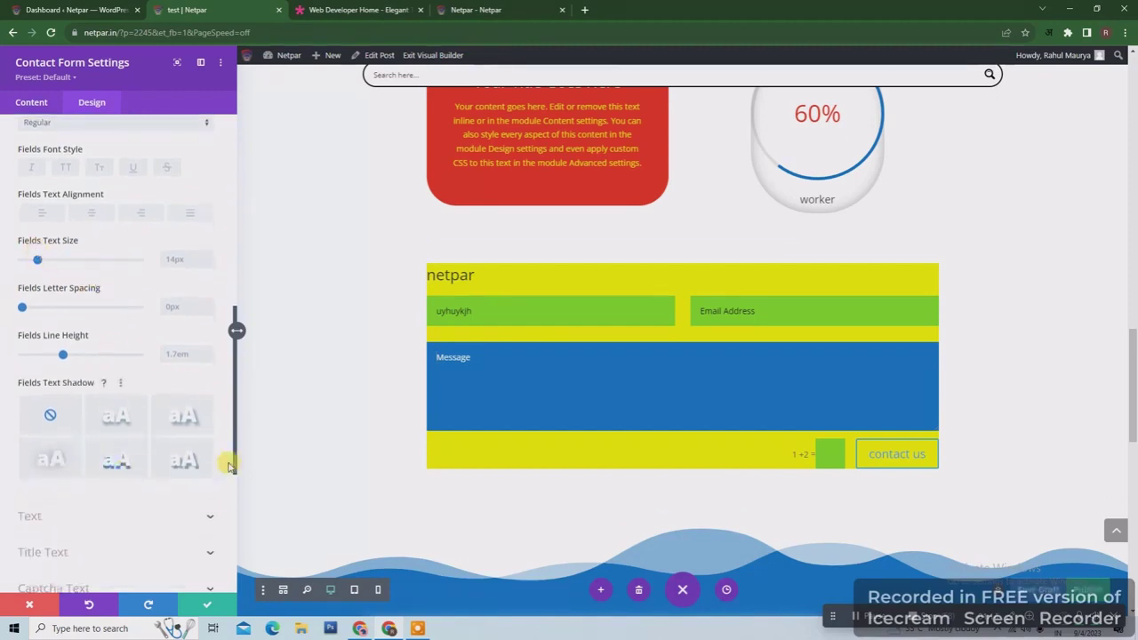
{"action": "scroll", "coordinate": [228, 464], "scroll_direction": "down", "scroll_amount": 3}
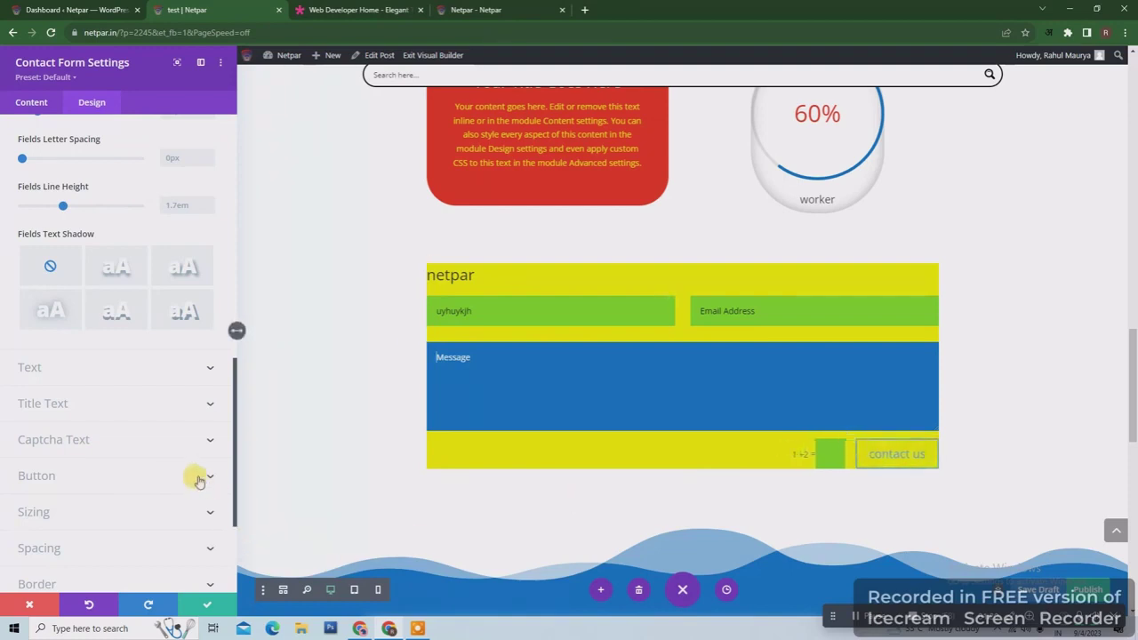
{"action": "left_click", "coordinate": [200, 480]}
{"action": "left_click", "coordinate": [30, 283]}
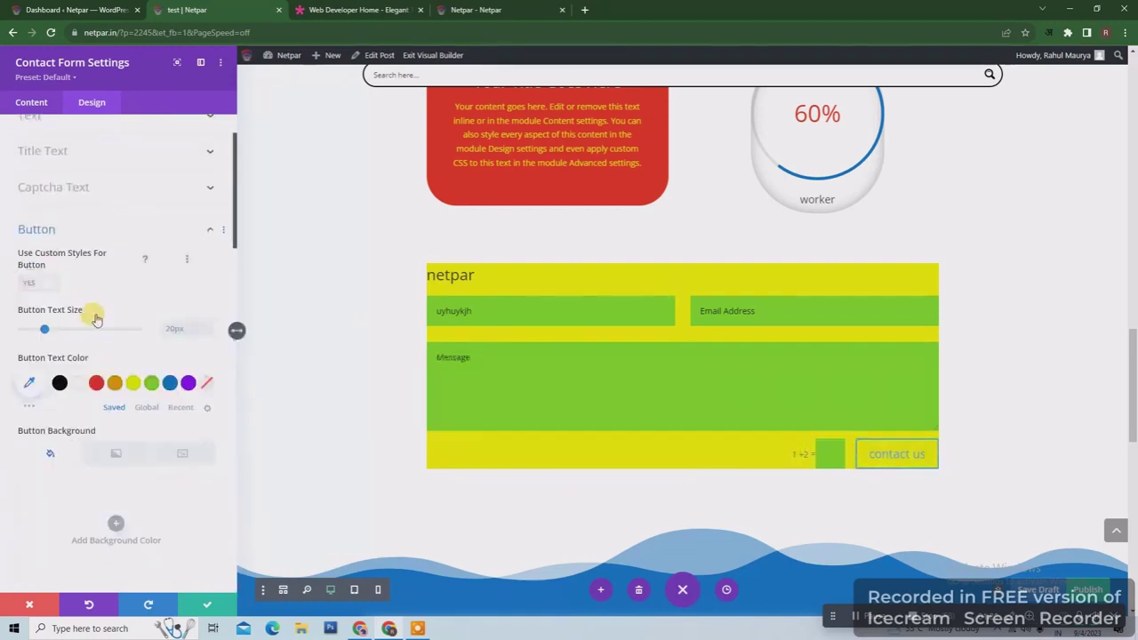
{"action": "left_click_drag", "start_coordinate": [45, 329], "coordinate": [67, 329]}
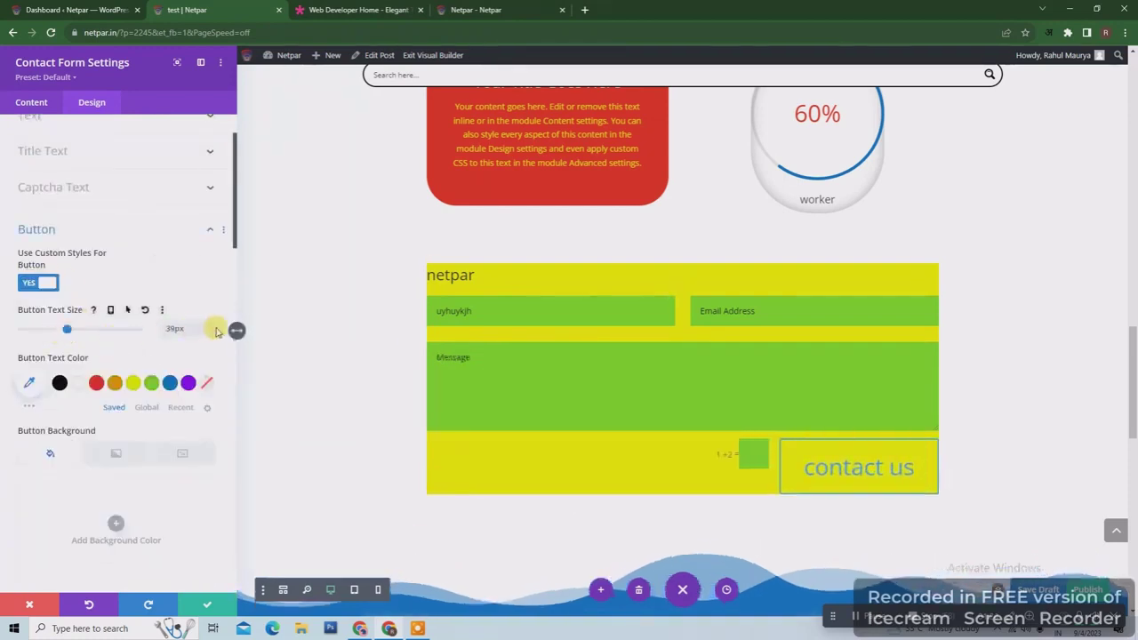
- Give the contact us button a yellow background, a blue border and a 58px border radius
{"action": "scroll", "coordinate": [234, 233], "scroll_direction": "down", "scroll_amount": 3}
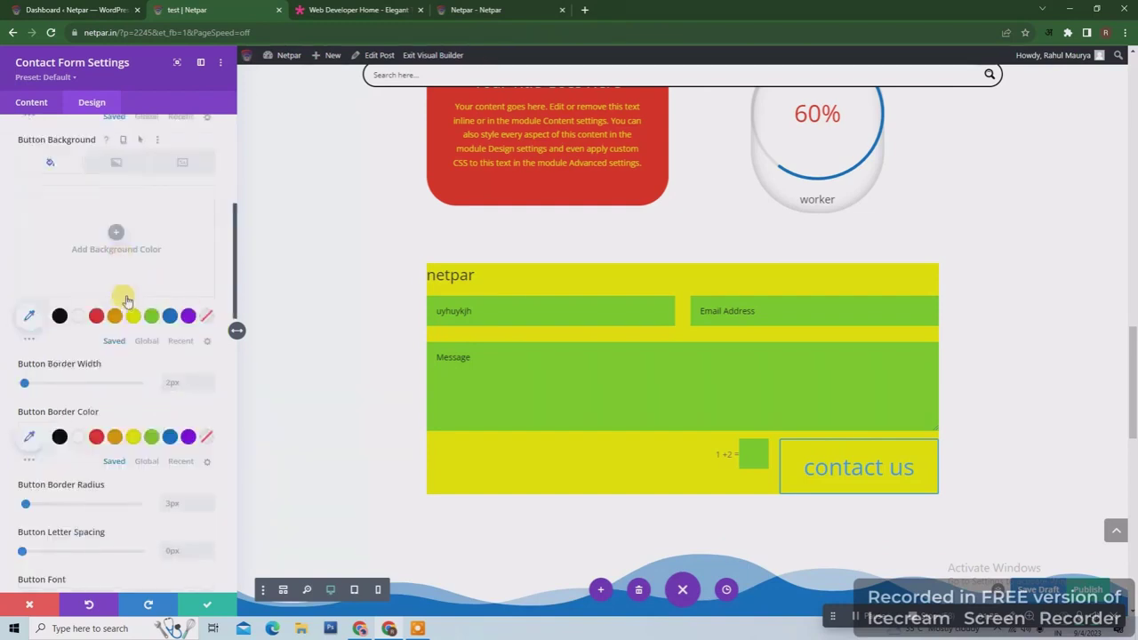
{"action": "left_click", "coordinate": [133, 315]}
{"action": "scroll", "coordinate": [100, 311], "scroll_direction": "down", "scroll_amount": 3}
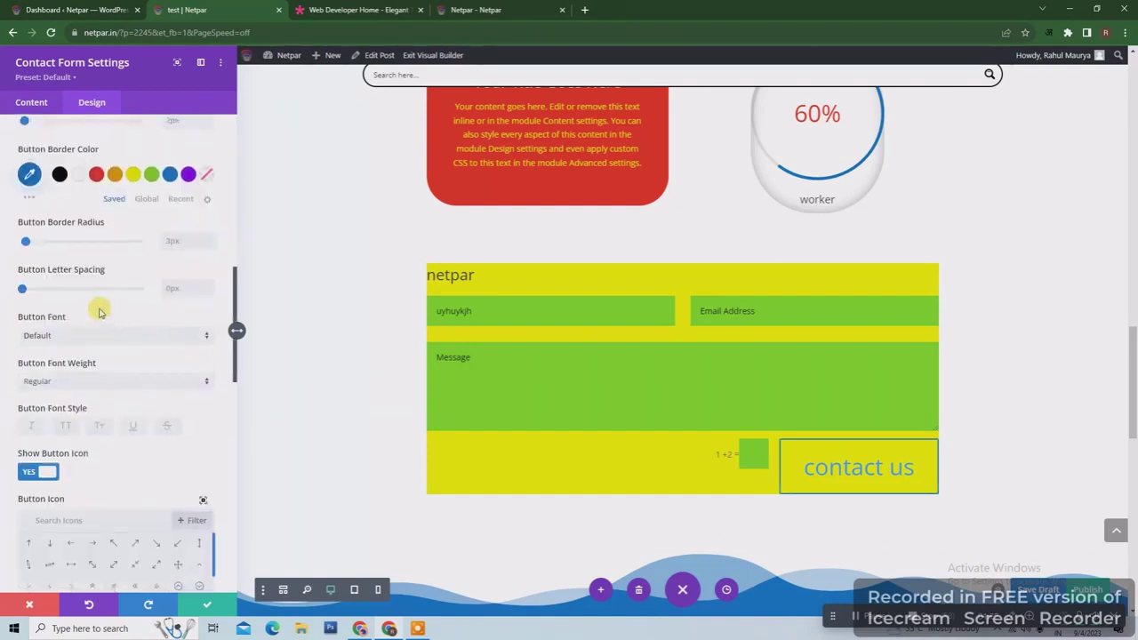
{"action": "left_click_drag", "start_coordinate": [25, 241], "coordinate": [90, 244]}
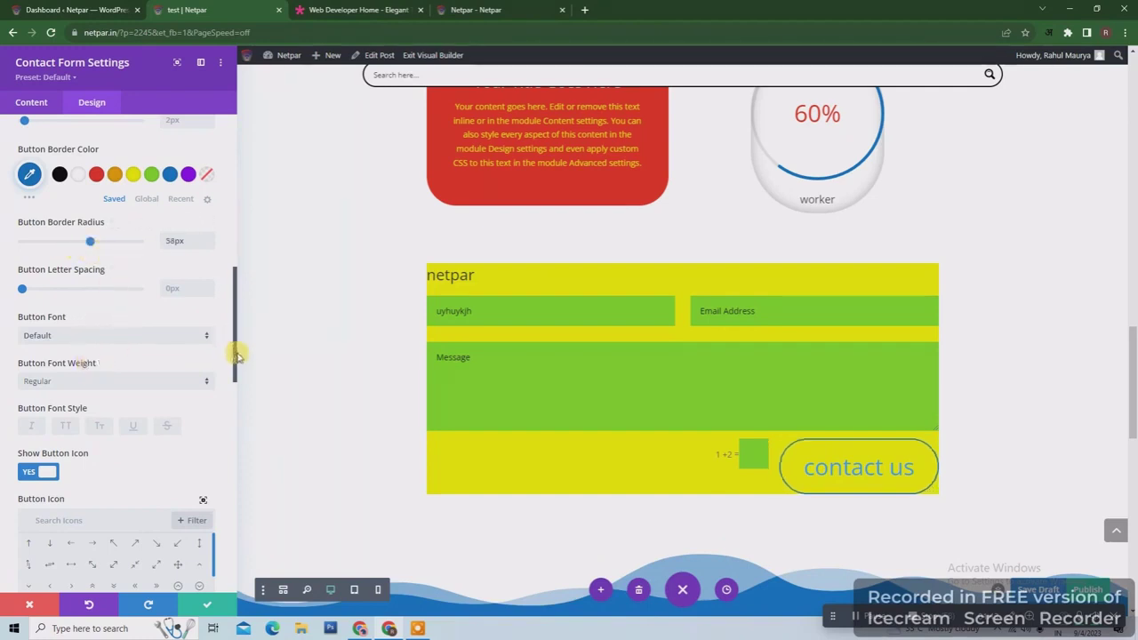
- Choose the circled double right arrow as the contact us button's icon and add an outer box shadow to the button
{"action": "left_click_drag", "start_coordinate": [236, 357], "coordinate": [235, 409]}
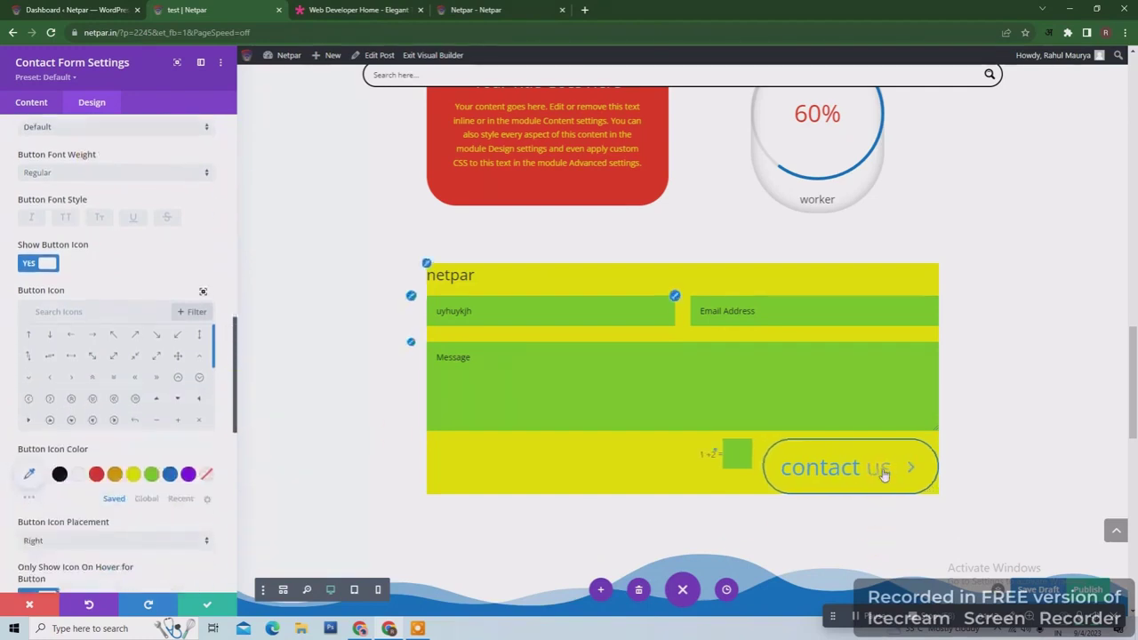
{"action": "left_click", "coordinate": [145, 391]}
{"action": "left_click", "coordinate": [132, 403]}
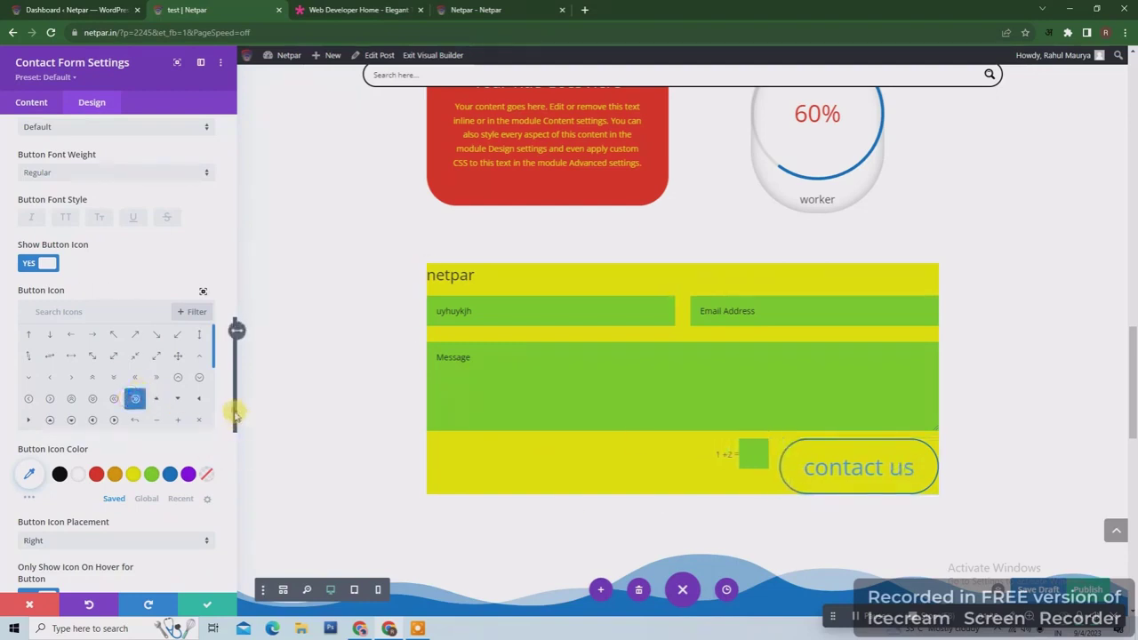
{"action": "left_click_drag", "start_coordinate": [234, 413], "coordinate": [213, 435]}
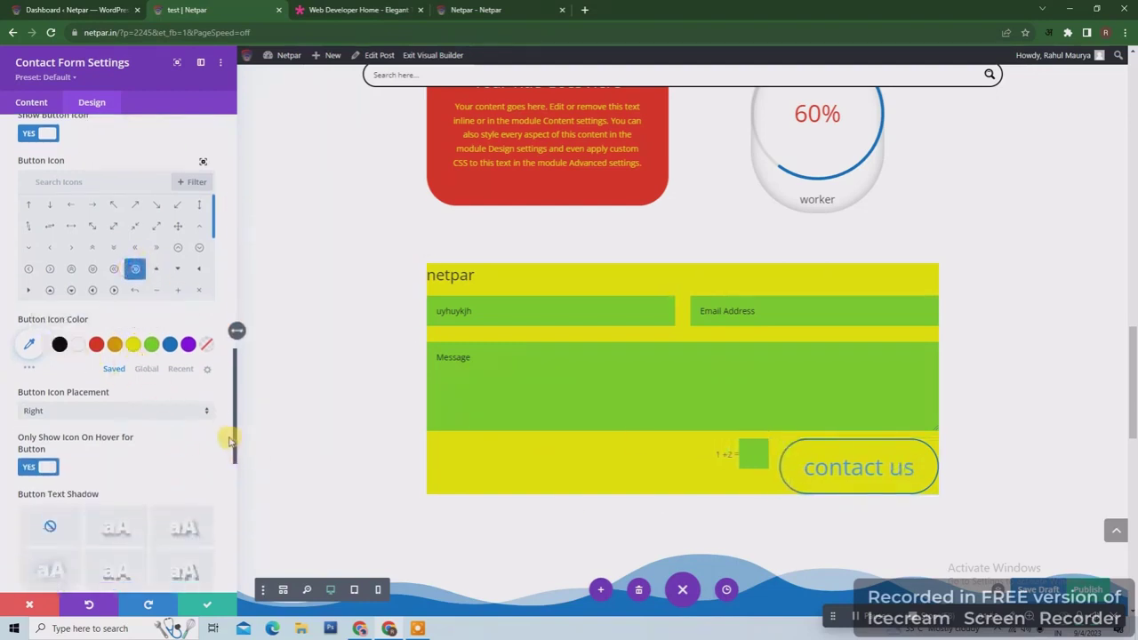
{"action": "scroll", "coordinate": [233, 440], "scroll_direction": "down", "scroll_amount": 10}
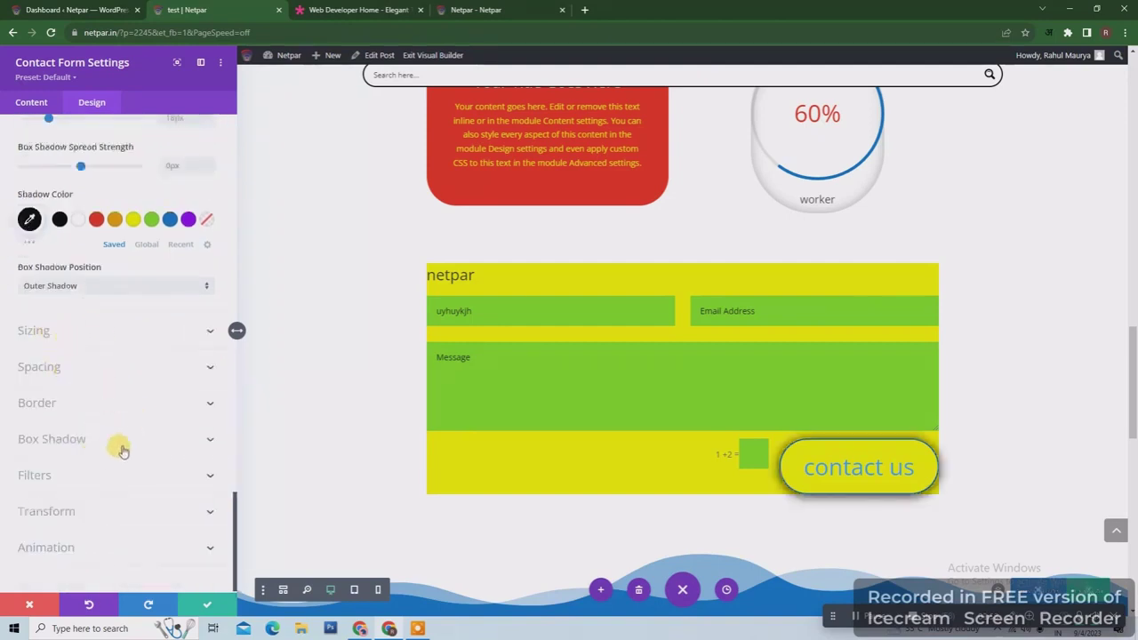
- Apply the first box shadow preset to the contact form and save the module's settings
{"action": "left_click", "coordinate": [181, 438]}
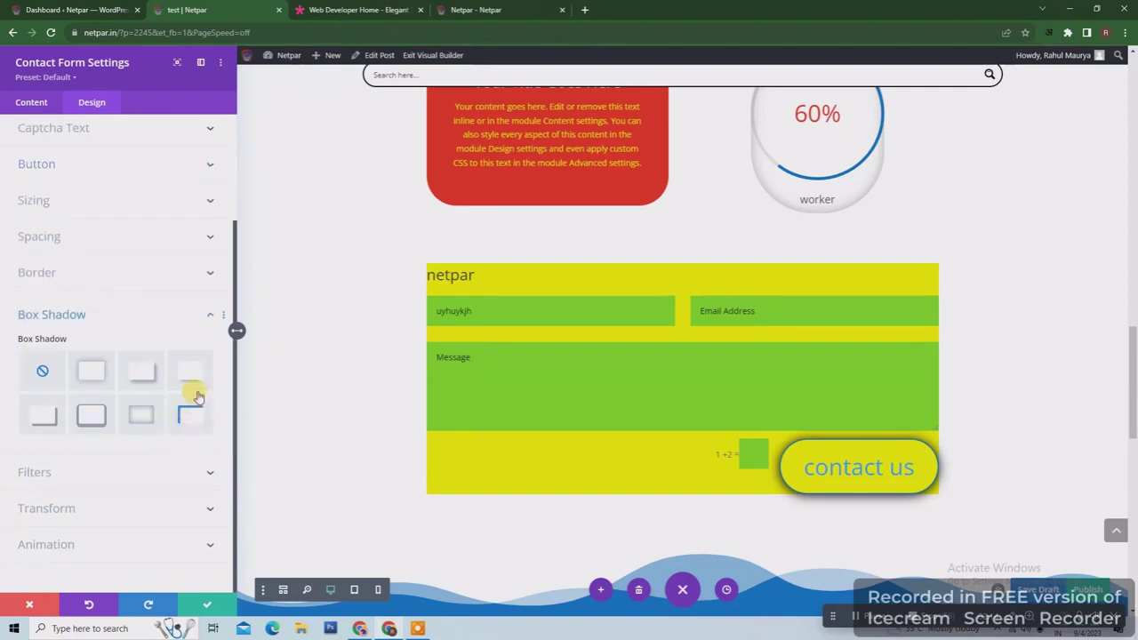
{"action": "left_click", "coordinate": [96, 371]}
{"action": "left_click", "coordinate": [207, 604]}
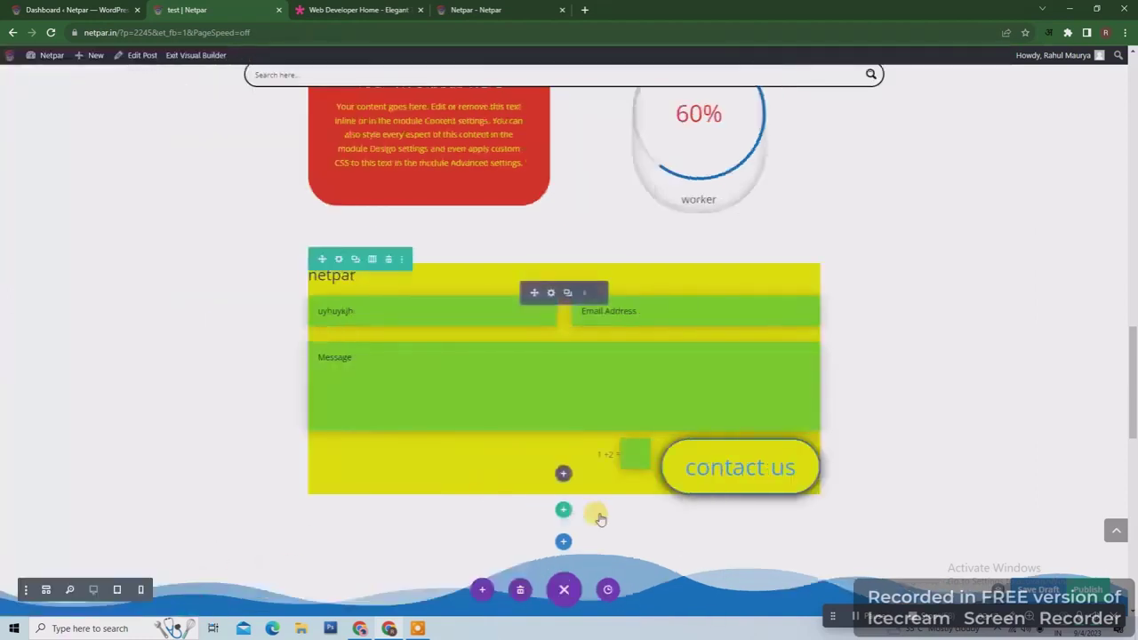
- Insert a Countdown Timer module below the contact form and set its title to "offer"
{"action": "left_click", "coordinate": [563, 474]}
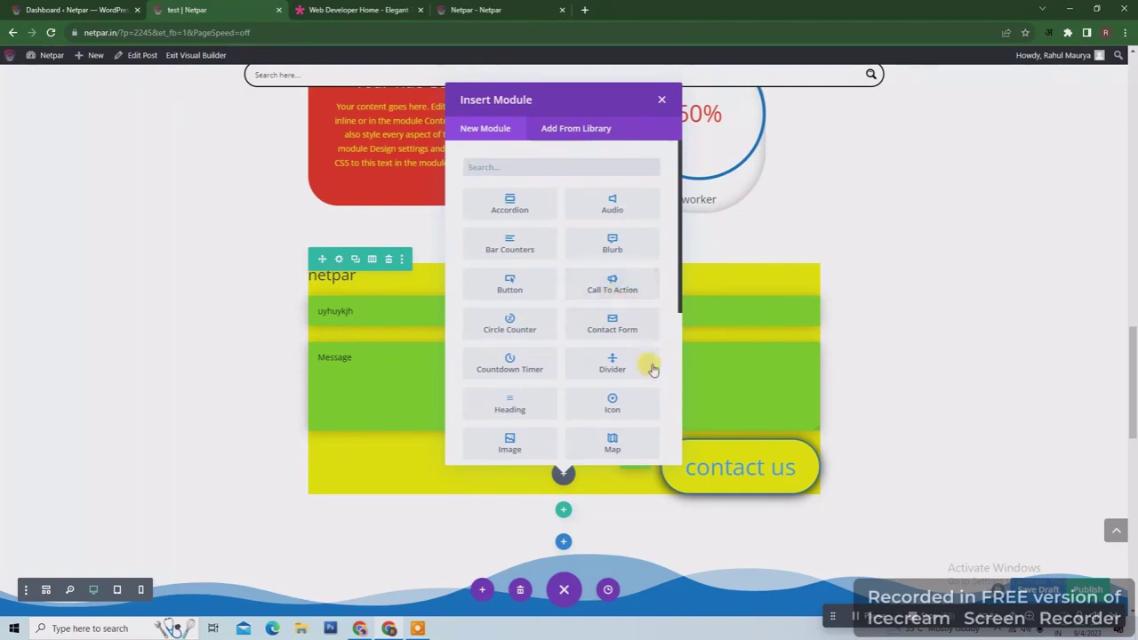
{"action": "left_click", "coordinate": [514, 364]}
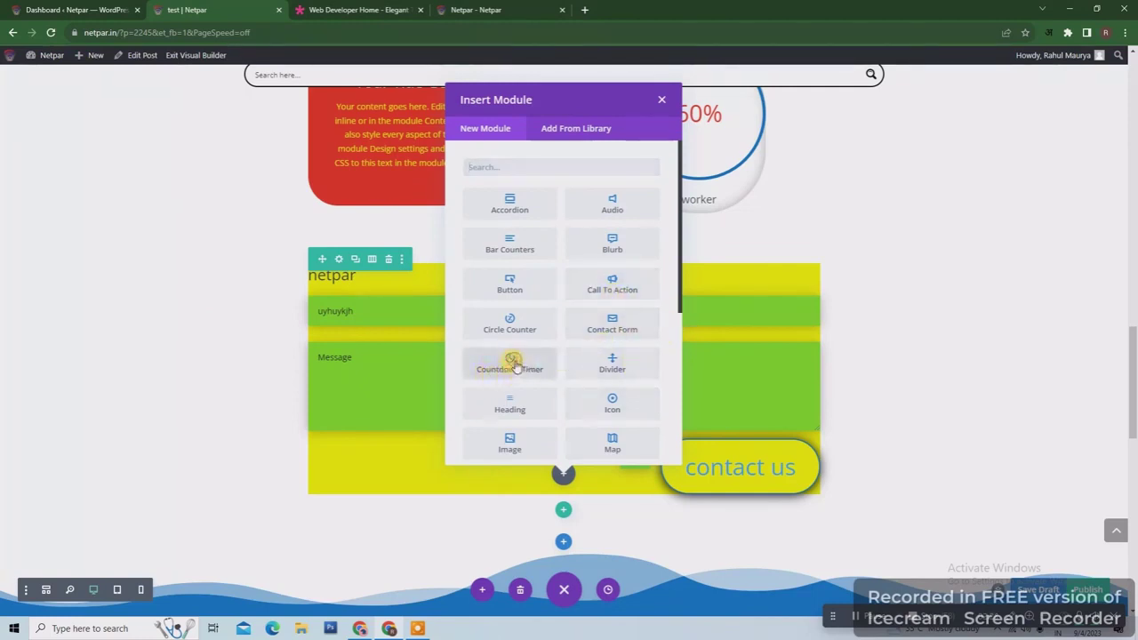
{"action": "left_click_drag", "start_coordinate": [1134, 328], "coordinate": [1134, 391]}
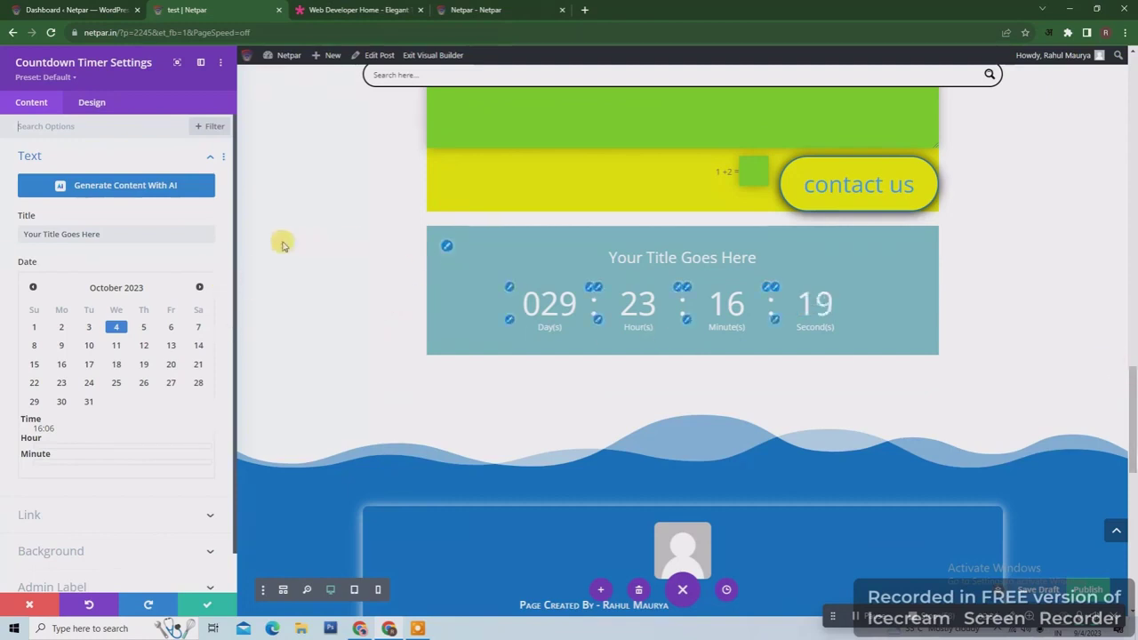
{"action": "left_click_drag", "start_coordinate": [122, 234], "coordinate": [17, 238]}
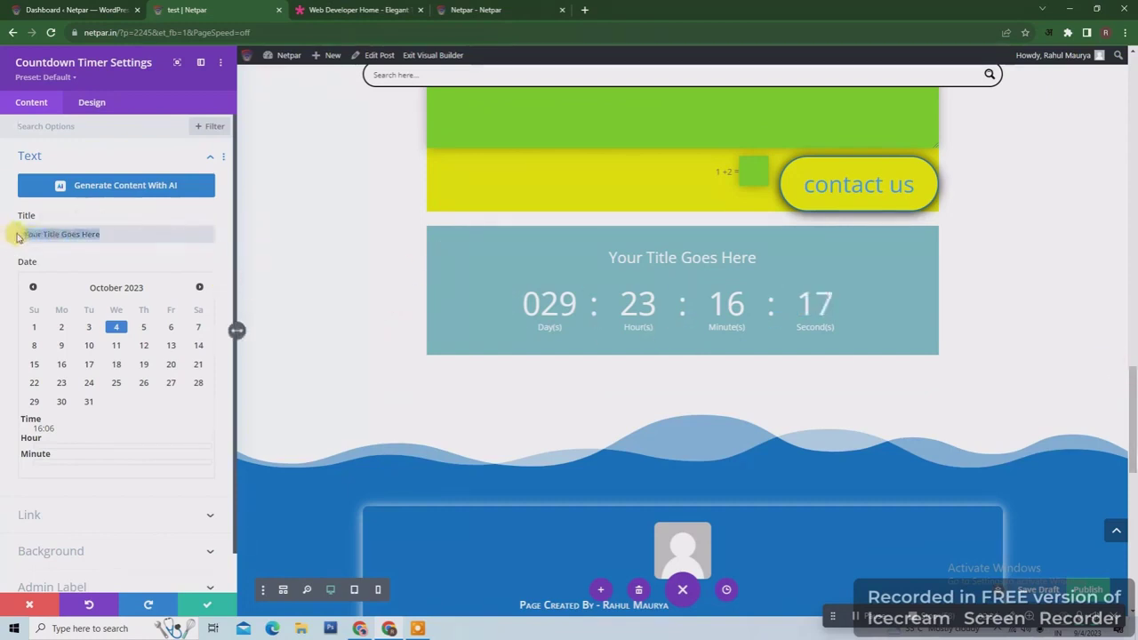
{"action": "type", "text": "offer"}
- Set the countdown timer's end date to 30 September 2023 and save the module's settings
{"action": "left_click", "coordinate": [32, 286]}
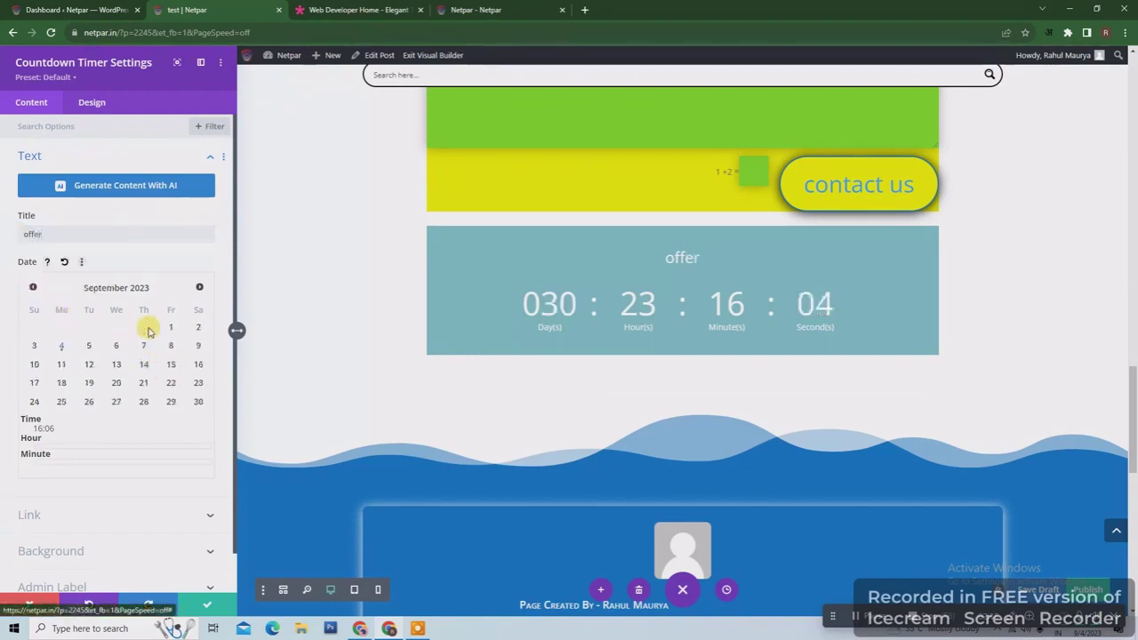
{"action": "left_click", "coordinate": [199, 287]}
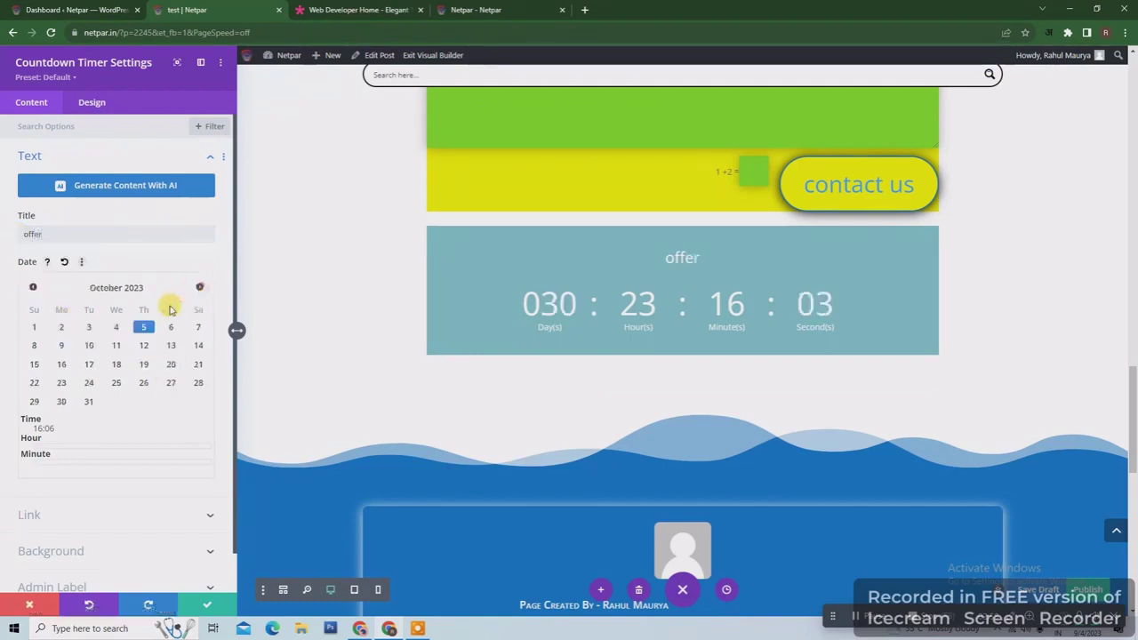
{"action": "left_click", "coordinate": [36, 327]}
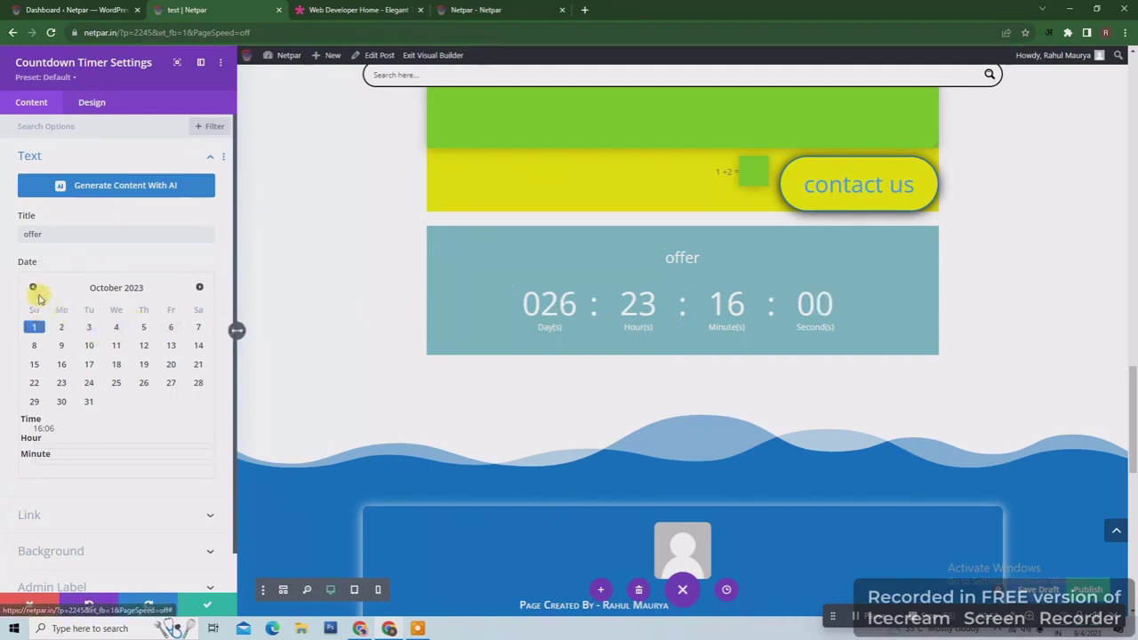
{"action": "left_click", "coordinate": [34, 288]}
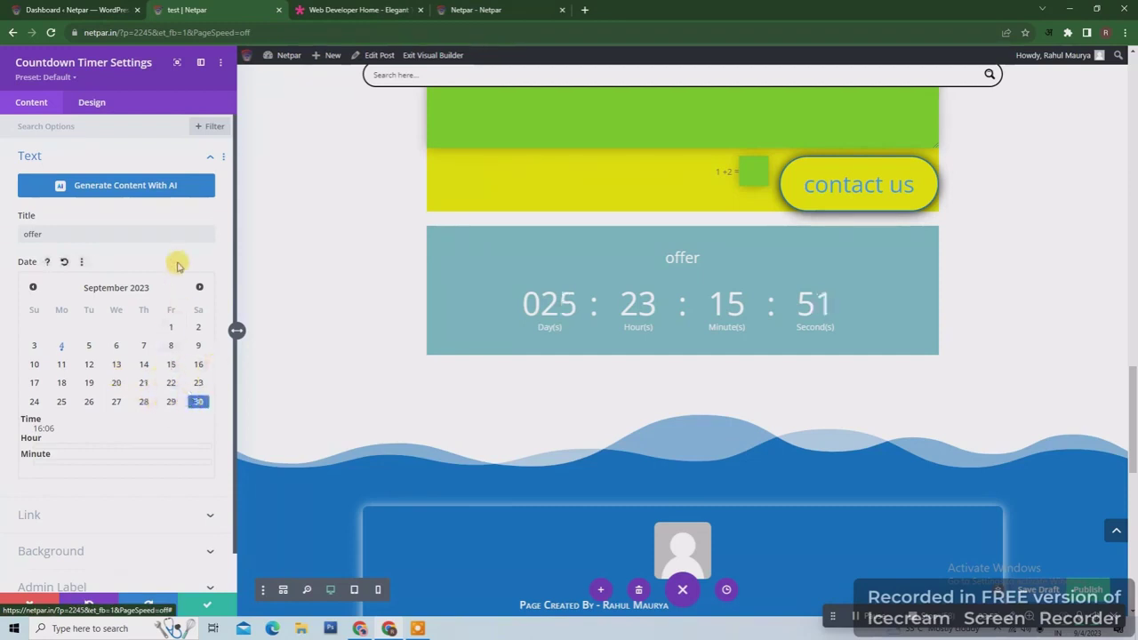
{"action": "scroll", "coordinate": [234, 271], "scroll_direction": "down", "scroll_amount": 1}
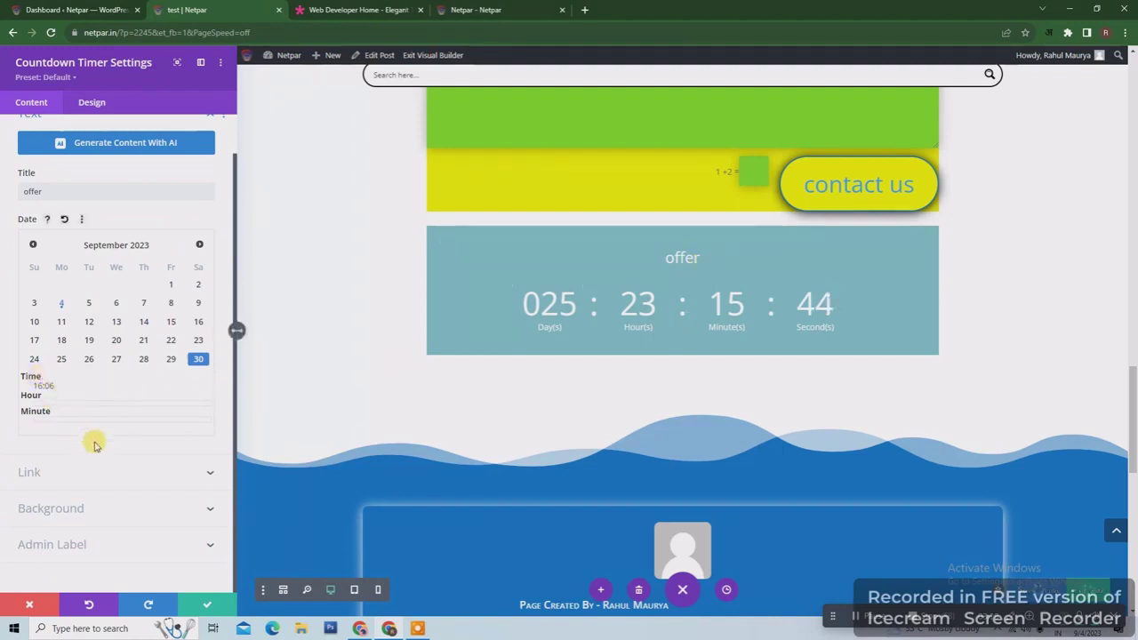
{"action": "left_click", "coordinate": [171, 474]}
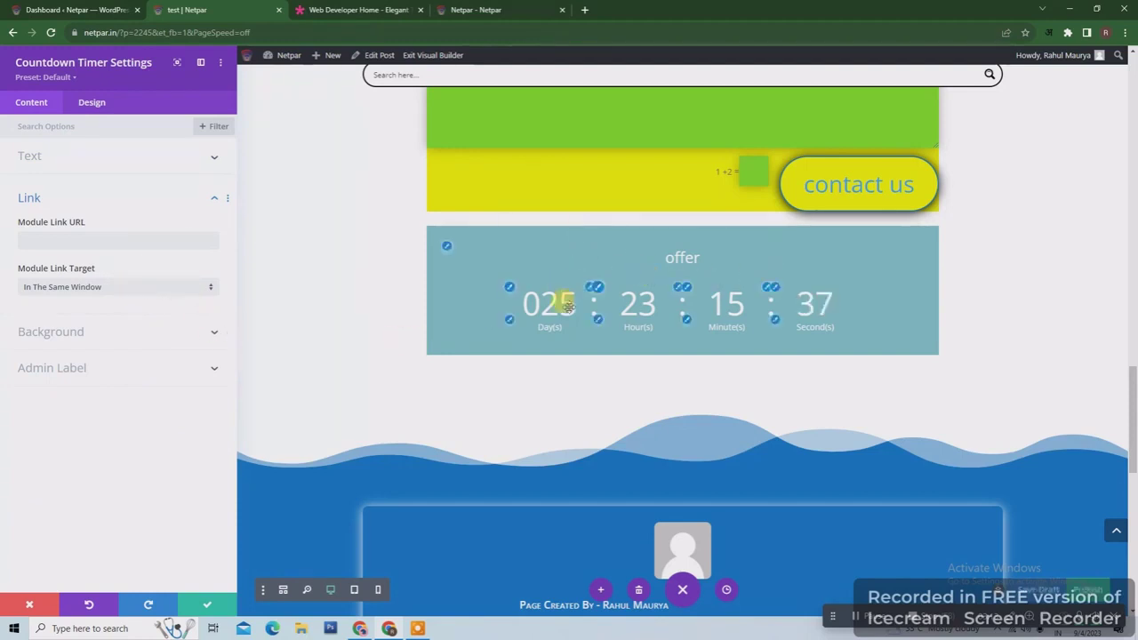
{"action": "left_click", "coordinate": [197, 609]}
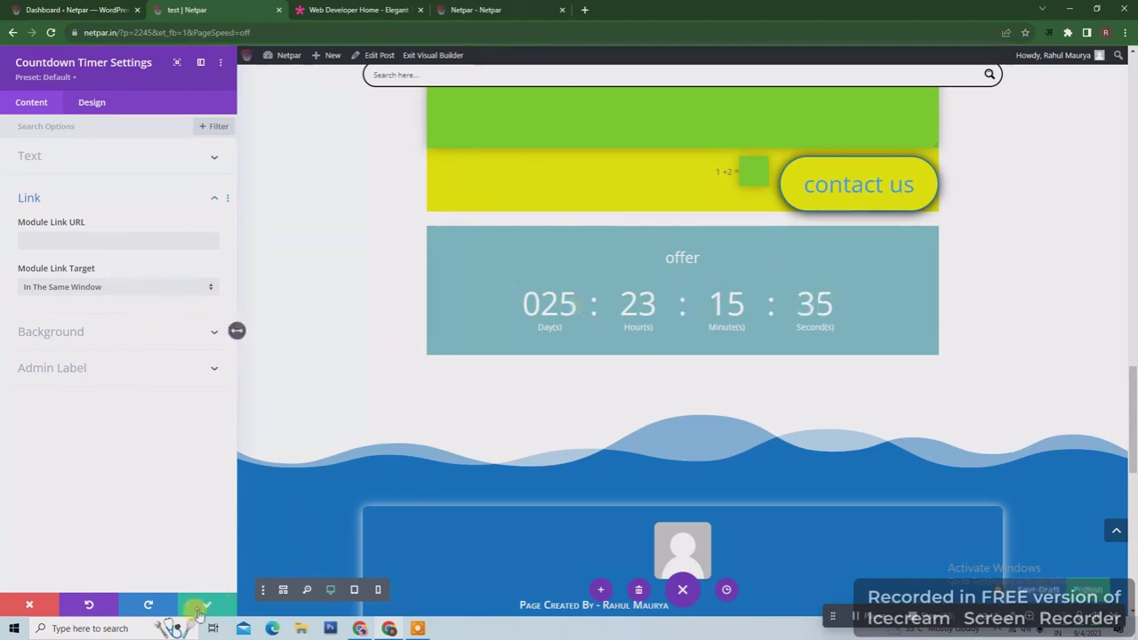
- Insert a Button module below the countdown timer and save it with its default "Click Here" text
{"action": "left_click", "coordinate": [564, 333]}
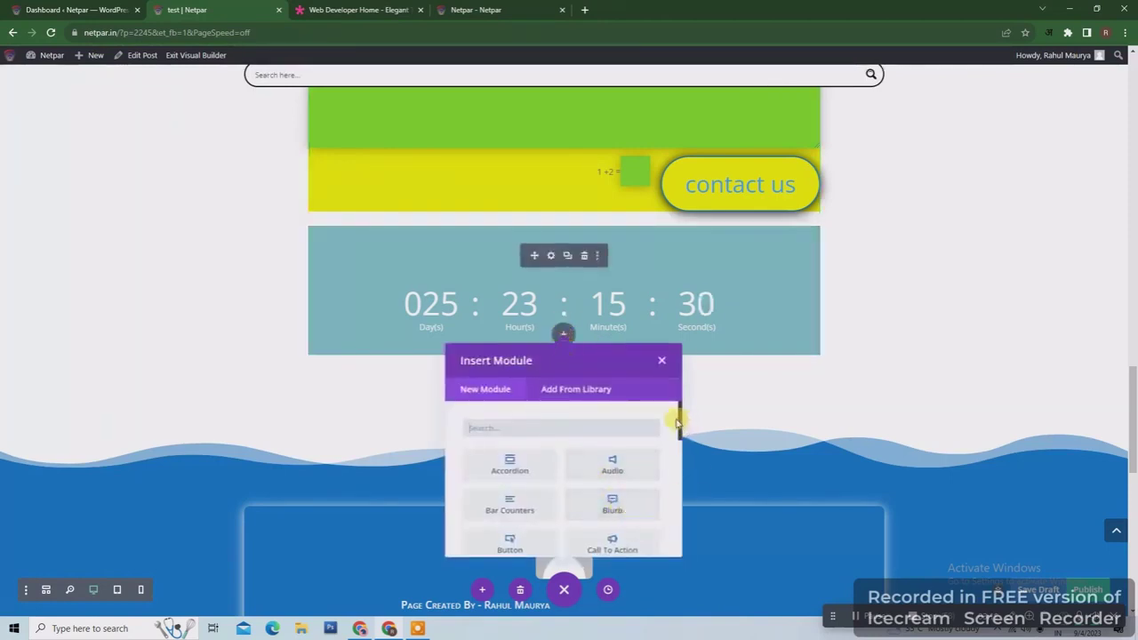
{"action": "left_click_drag", "start_coordinate": [681, 425], "coordinate": [678, 457]}
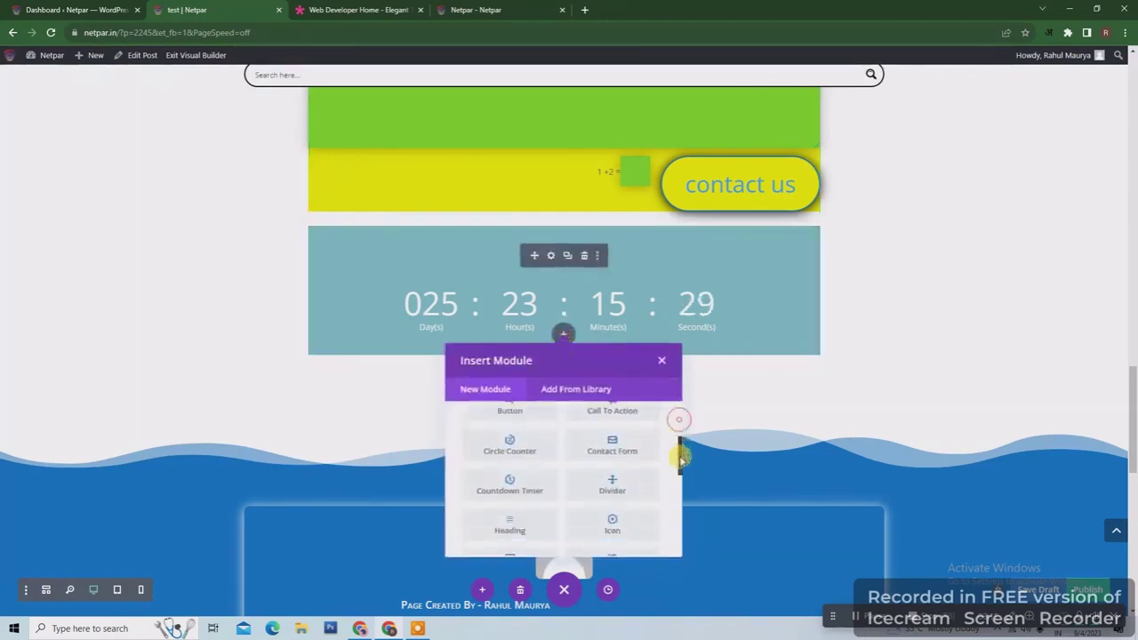
{"action": "mouse_move", "coordinate": [681, 460]}
{"action": "left_mouse_down"}
{"action": "mouse_move", "coordinate": [681, 450]}
{"action": "mouse_move", "coordinate": [685, 485]}
{"action": "mouse_move", "coordinate": [684, 457]}
{"action": "mouse_move", "coordinate": [670, 448]}
{"action": "left_mouse_up"}
{"action": "left_click", "coordinate": [510, 473]}
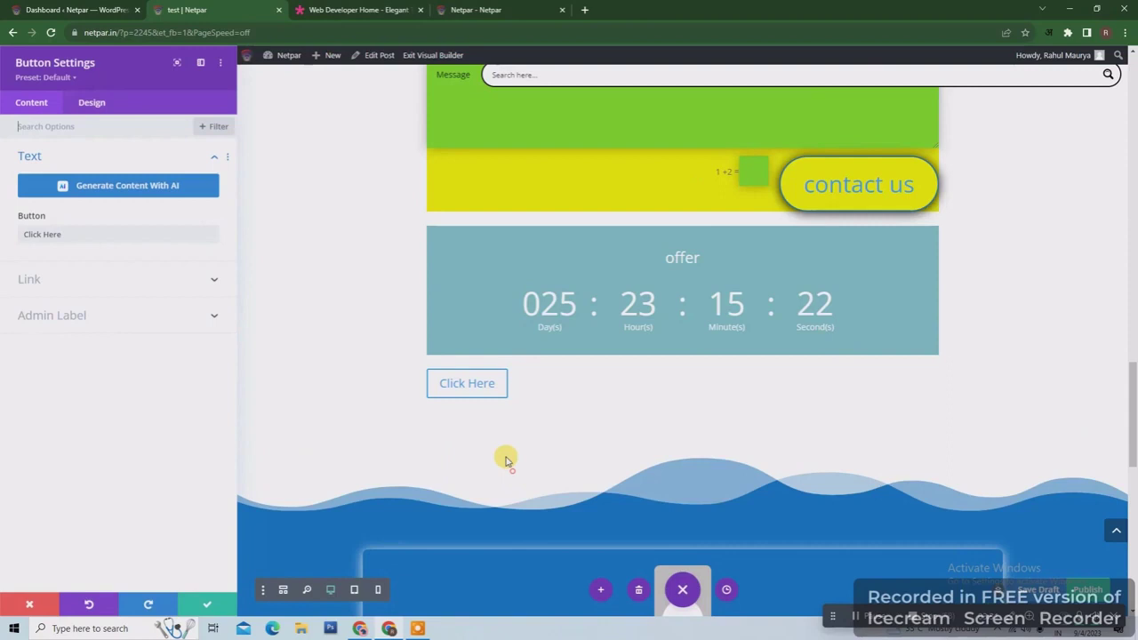
{"action": "left_click", "coordinate": [82, 287]}
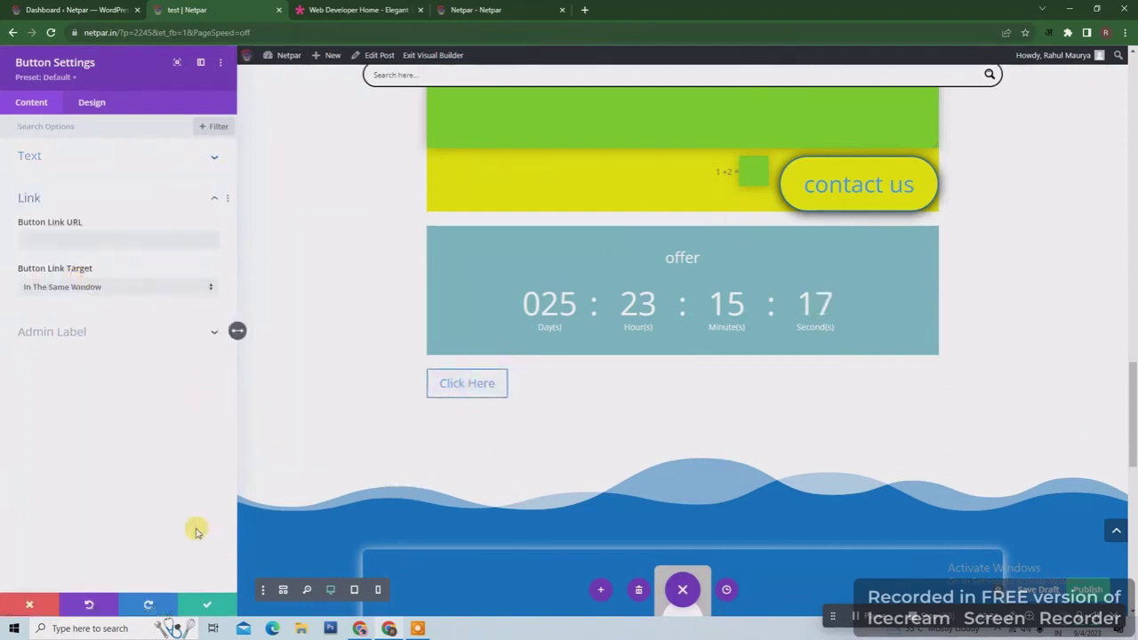
{"action": "left_click", "coordinate": [207, 604]}
- Set the countdown timer's title text color to black
{"action": "left_click", "coordinate": [551, 256]}
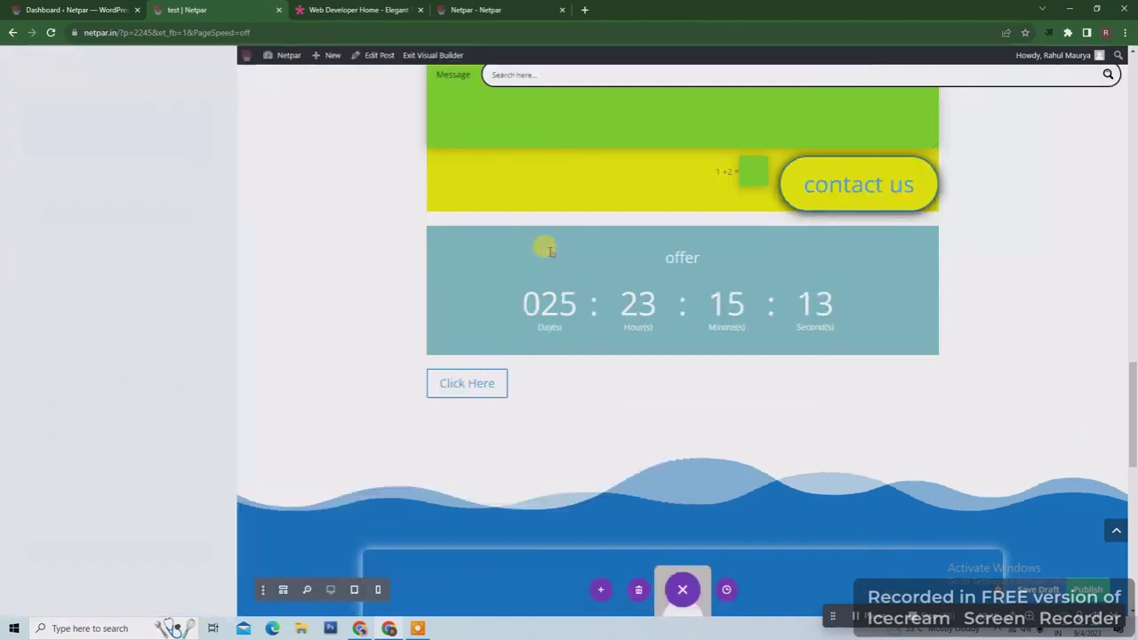
{"action": "left_click", "coordinate": [90, 102]}
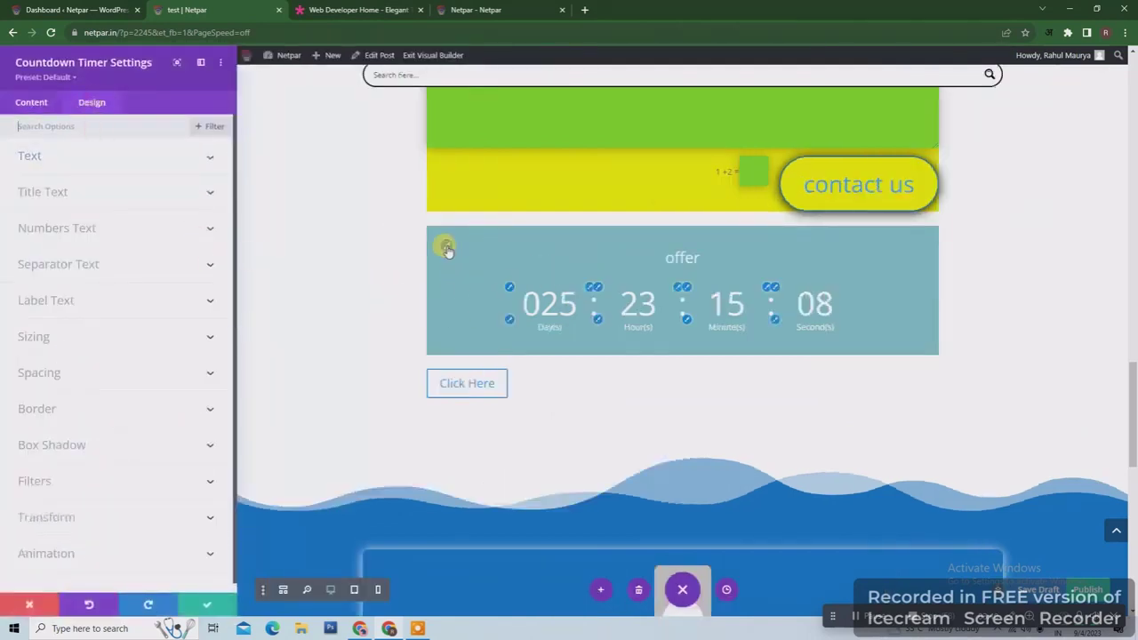
{"action": "left_click", "coordinate": [43, 192]}
{"action": "left_click", "coordinate": [61, 468]}
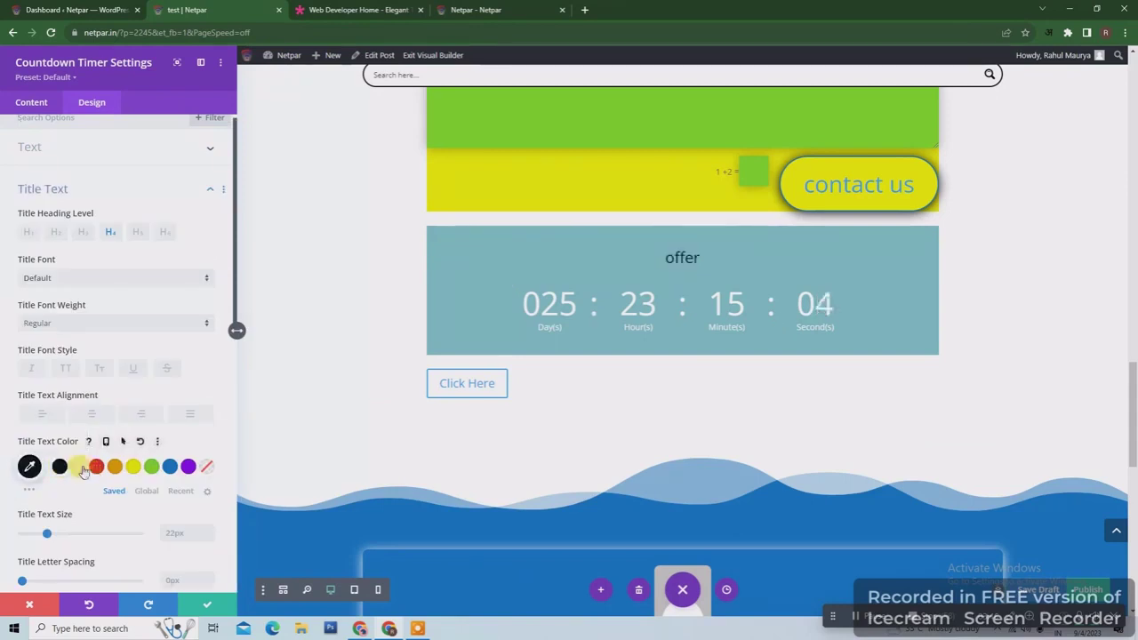
- Set the countdown timer's numbers text color to blue and save the module's settings
{"action": "left_click", "coordinate": [510, 289]}
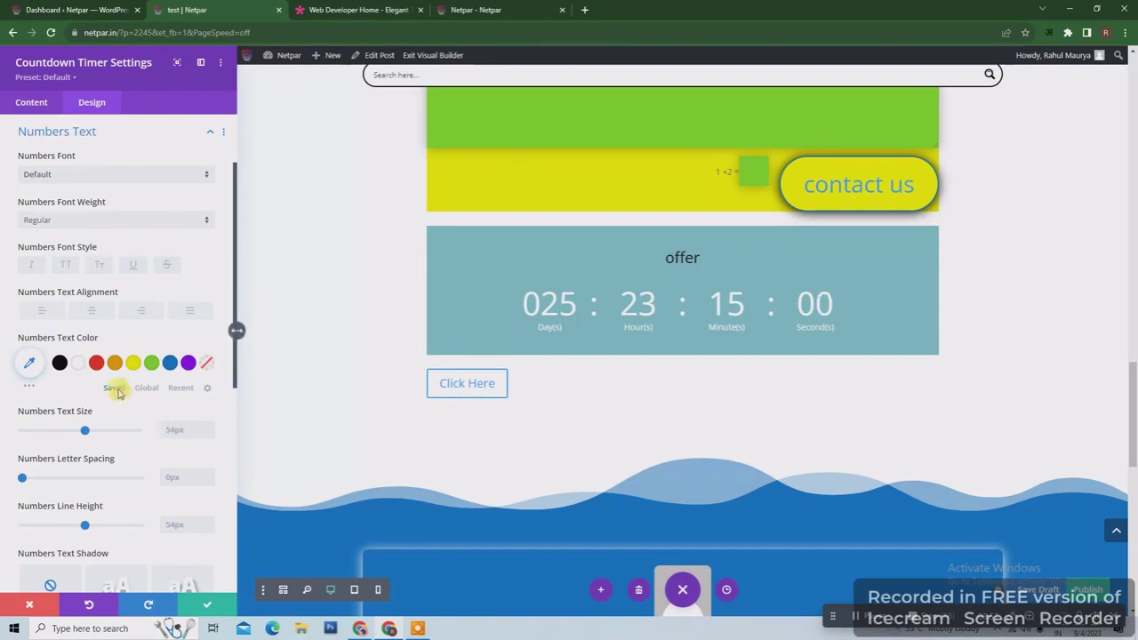
{"action": "left_click", "coordinate": [169, 363]}
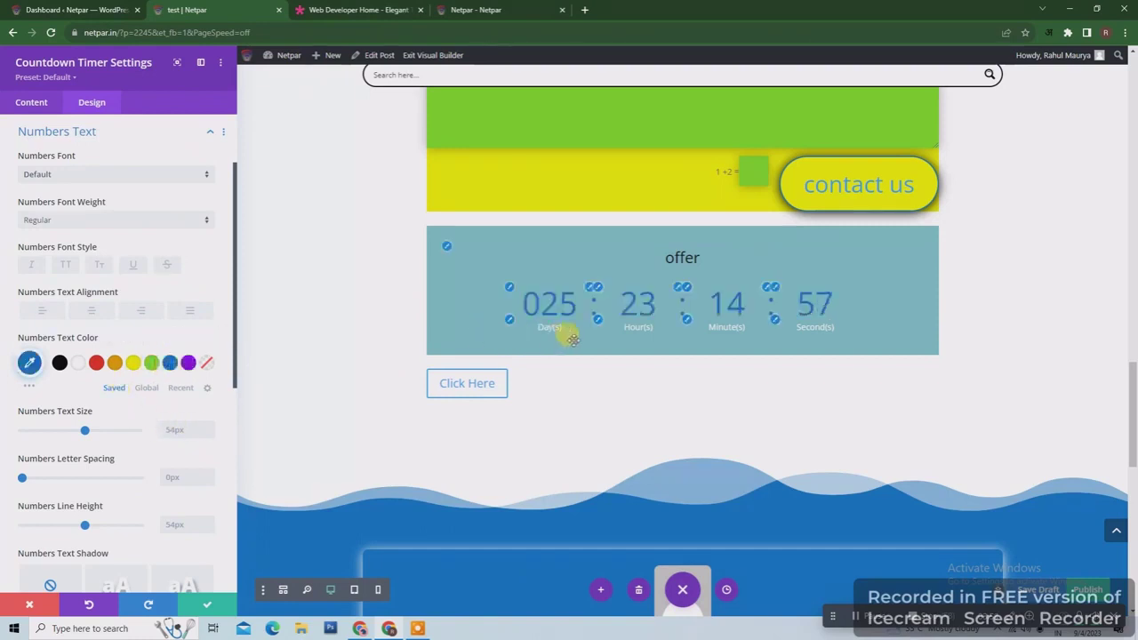
{"action": "scroll", "coordinate": [157, 195], "scroll_direction": "up", "scroll_amount": 2}
{"action": "left_click", "coordinate": [165, 190]}
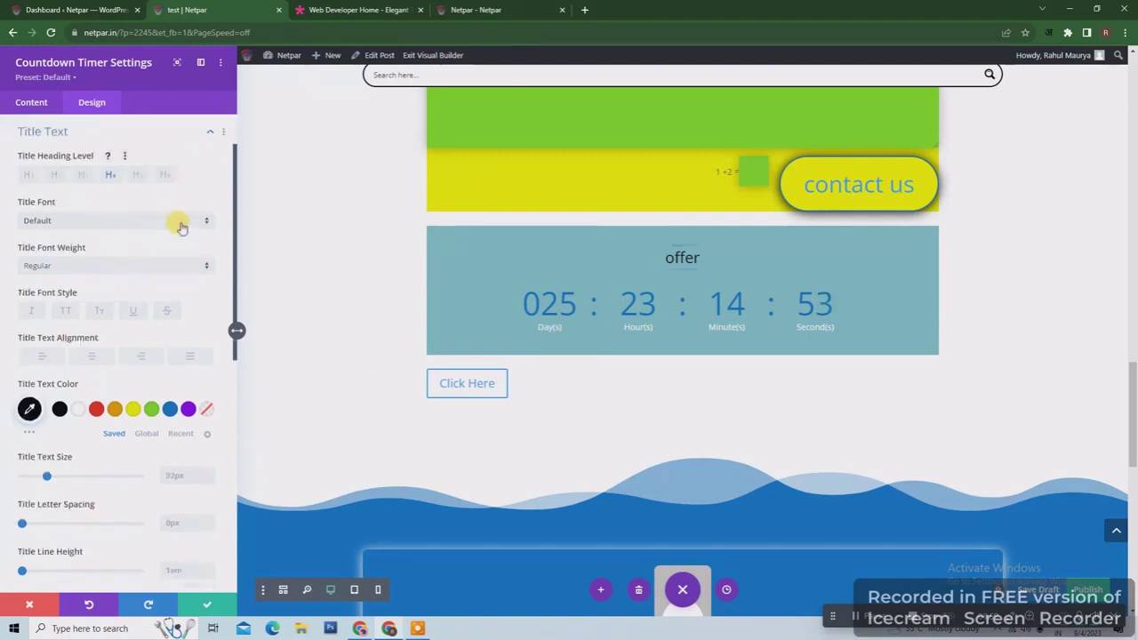
{"action": "left_click_drag", "start_coordinate": [236, 249], "coordinate": [198, 467]}
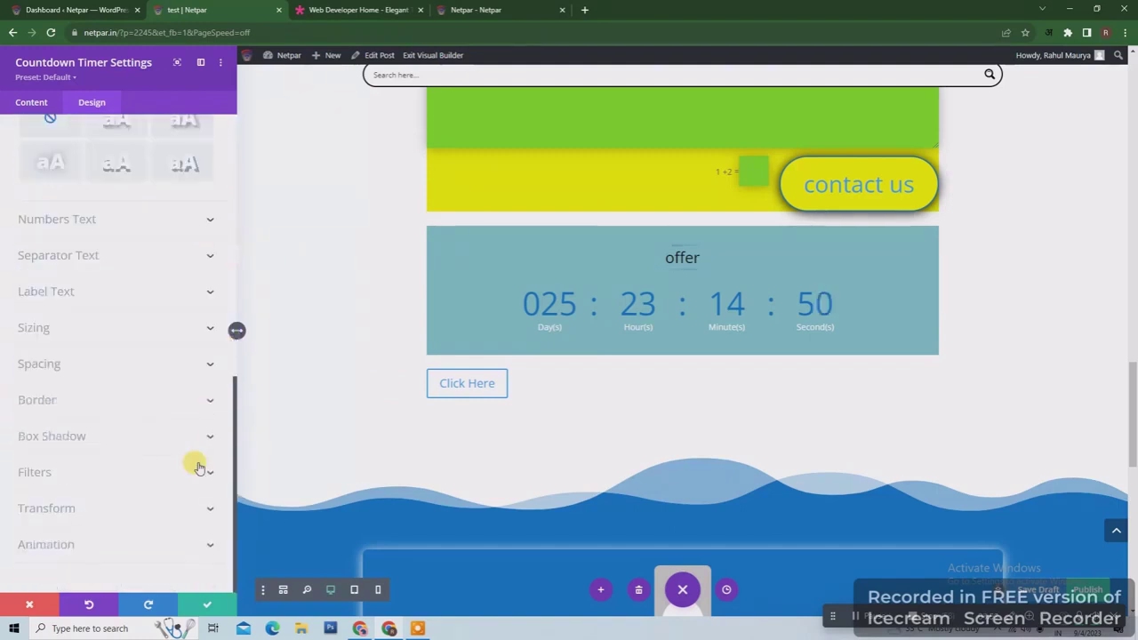
{"action": "left_click", "coordinate": [207, 604]}
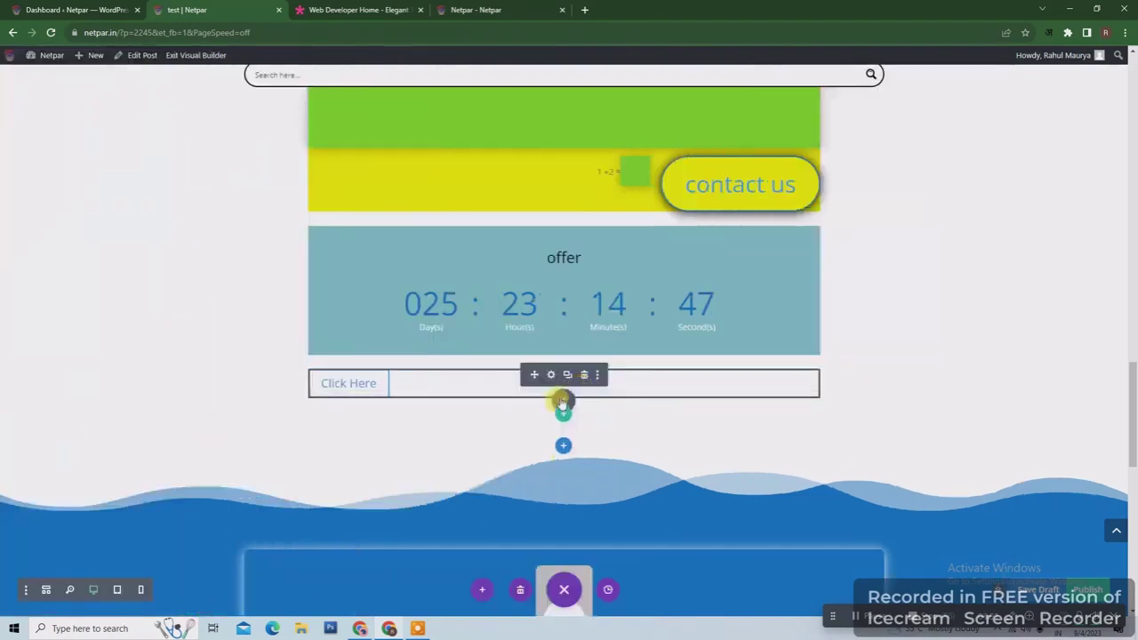
- Insert a Divider module below the "Click Here" button
{"action": "left_click", "coordinate": [563, 399]}
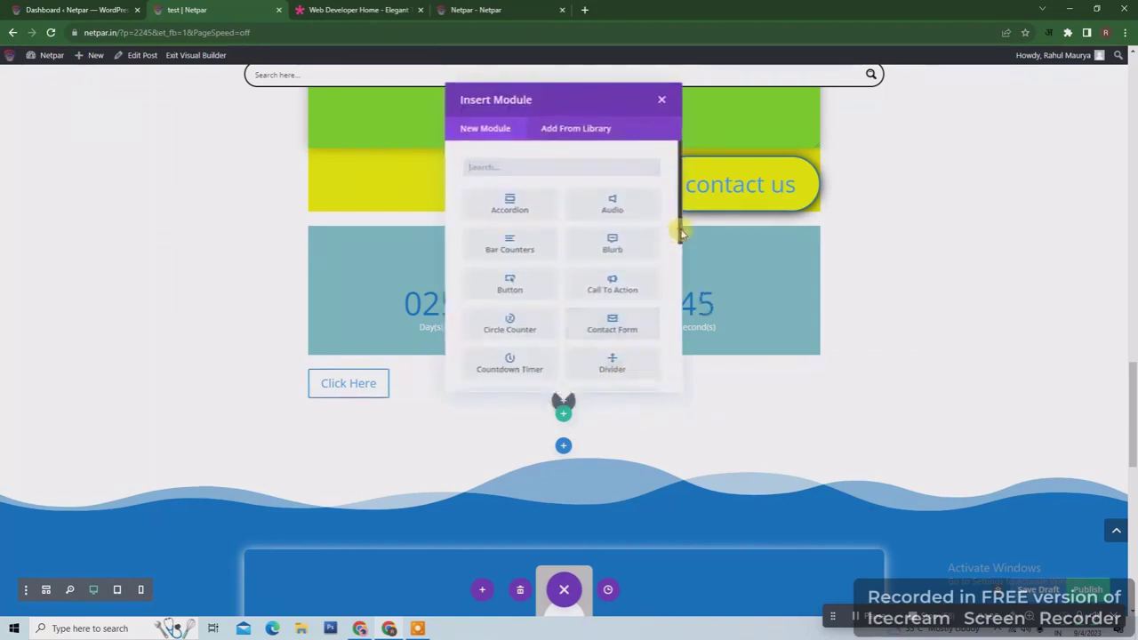
{"action": "left_click_drag", "start_coordinate": [681, 232], "coordinate": [681, 291]}
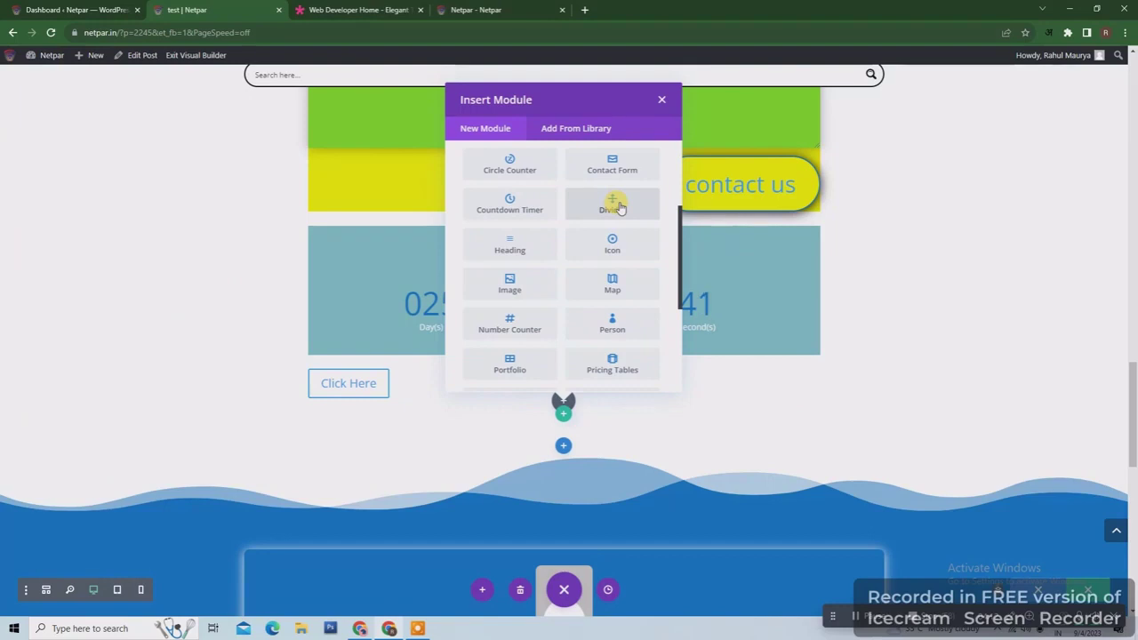
{"action": "left_click", "coordinate": [620, 207]}
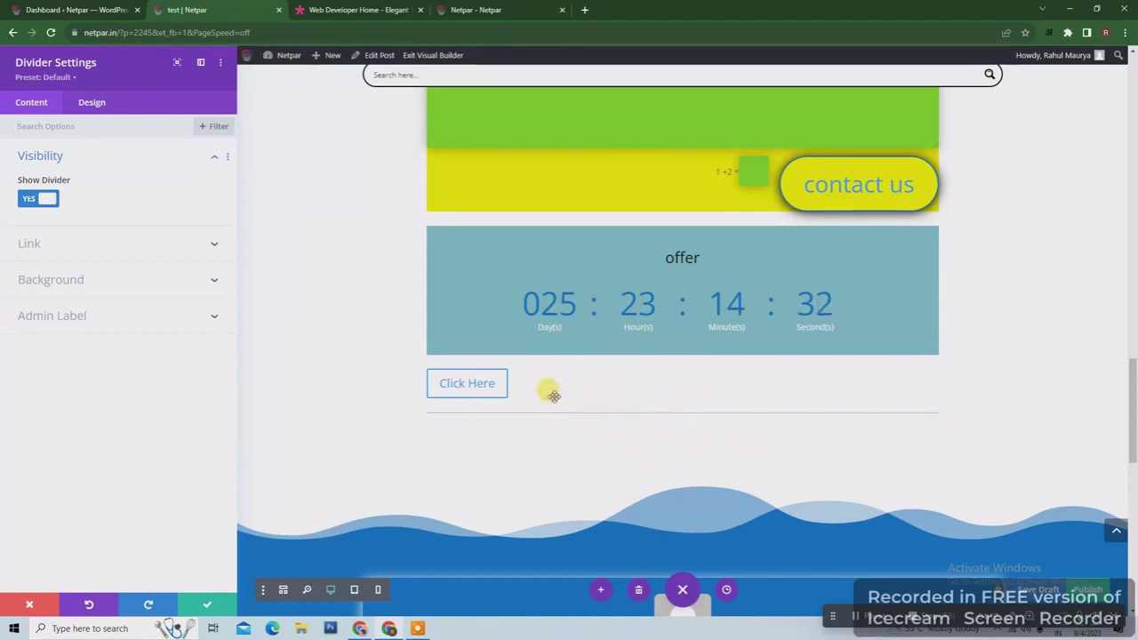
- Set the divider's line color to black (#0D0000), keep its line position at Top, and save the module's settings
{"action": "left_click", "coordinate": [98, 105]}
{"action": "left_click", "coordinate": [181, 156]}
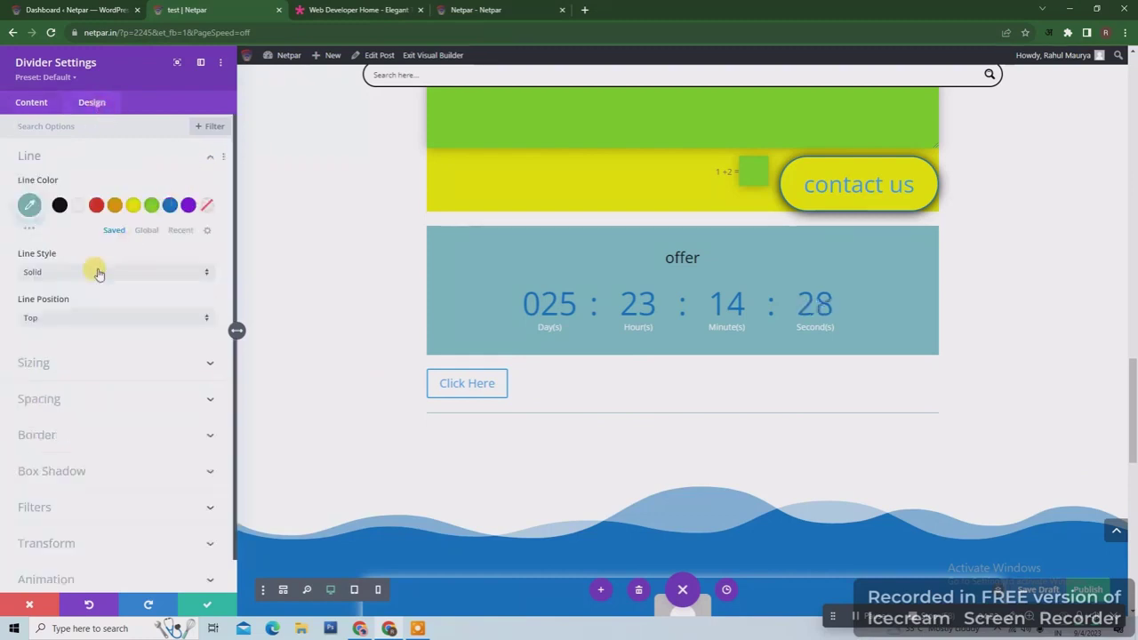
{"action": "left_click", "coordinate": [96, 318]}
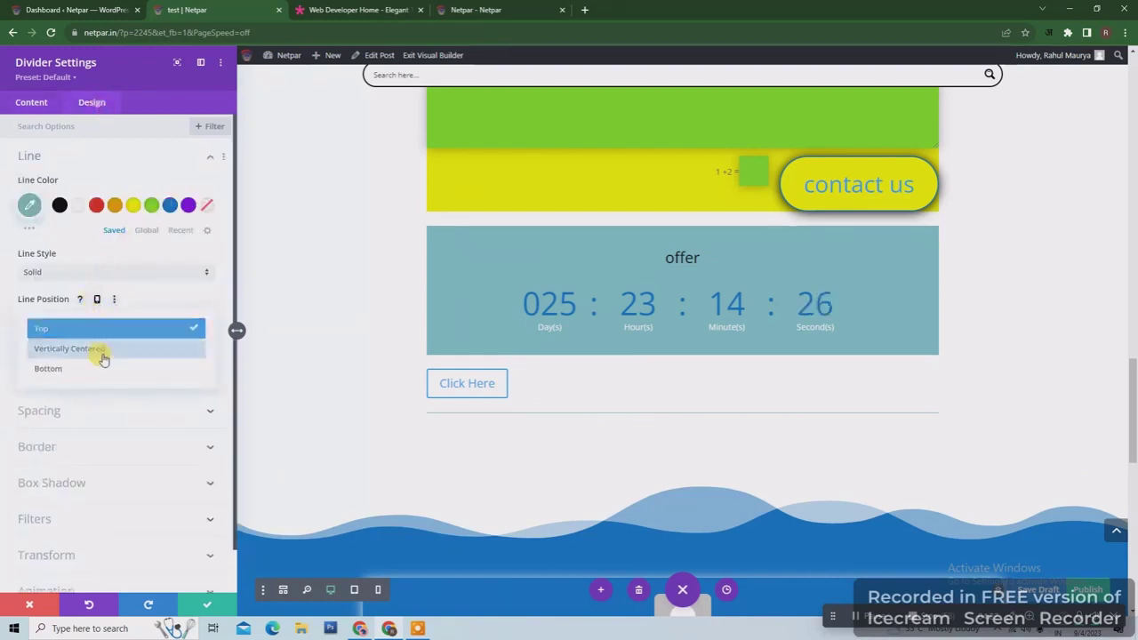
{"action": "left_click", "coordinate": [210, 297]}
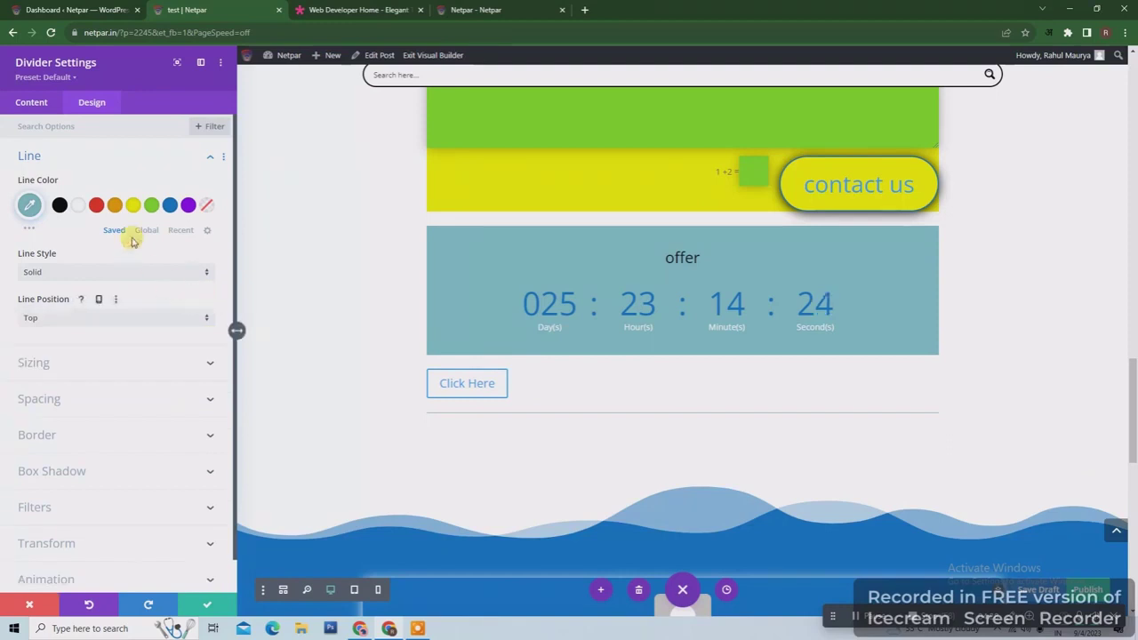
{"action": "left_click", "coordinate": [59, 207]}
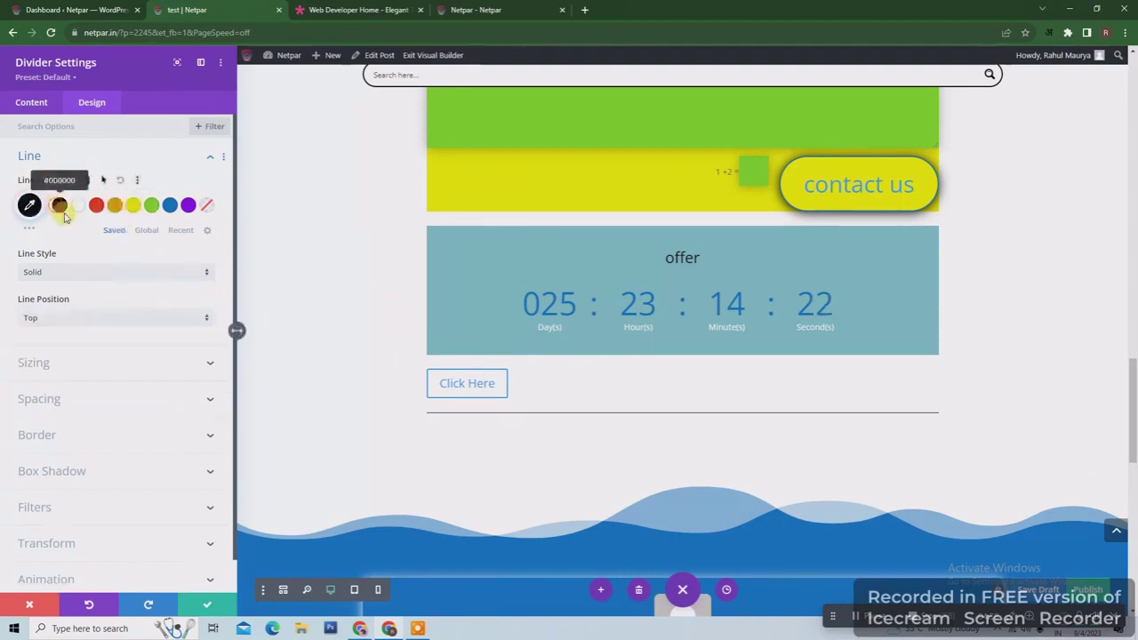
{"action": "left_click", "coordinate": [203, 366]}
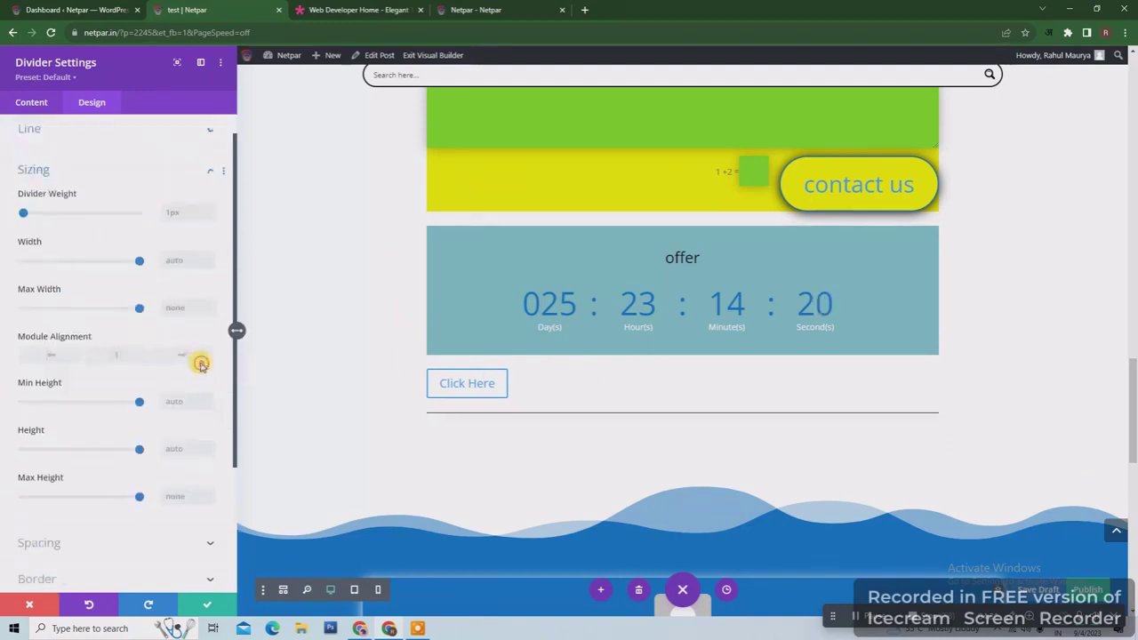
{"action": "left_click", "coordinate": [182, 536]}
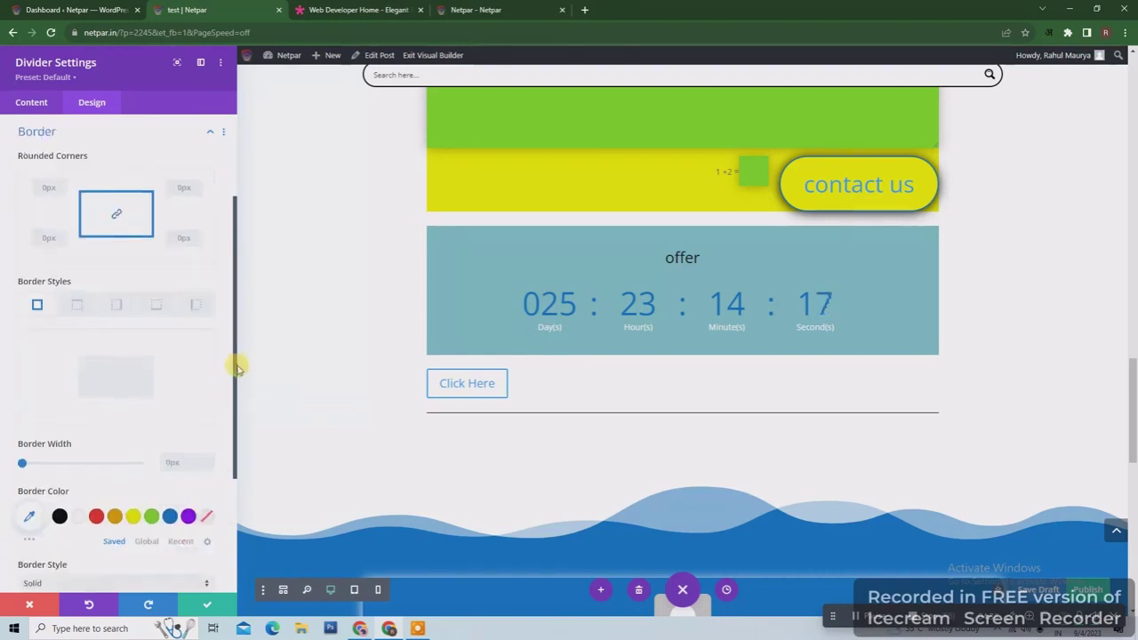
{"action": "scroll", "coordinate": [233, 417], "scroll_direction": "down", "scroll_amount": 5}
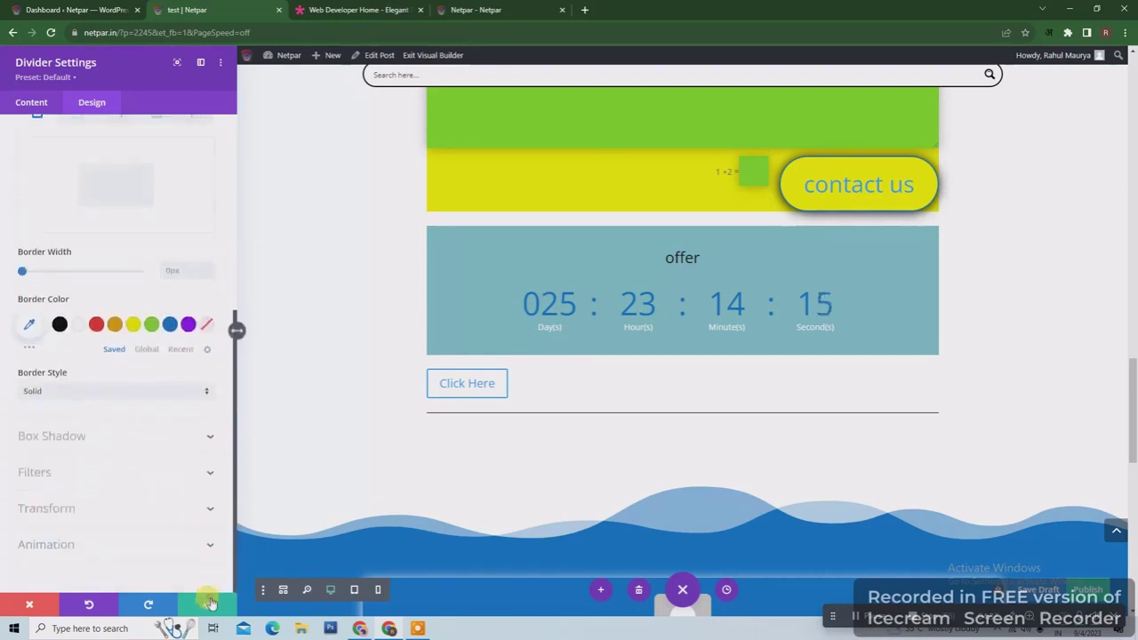
{"action": "left_click", "coordinate": [207, 604]}
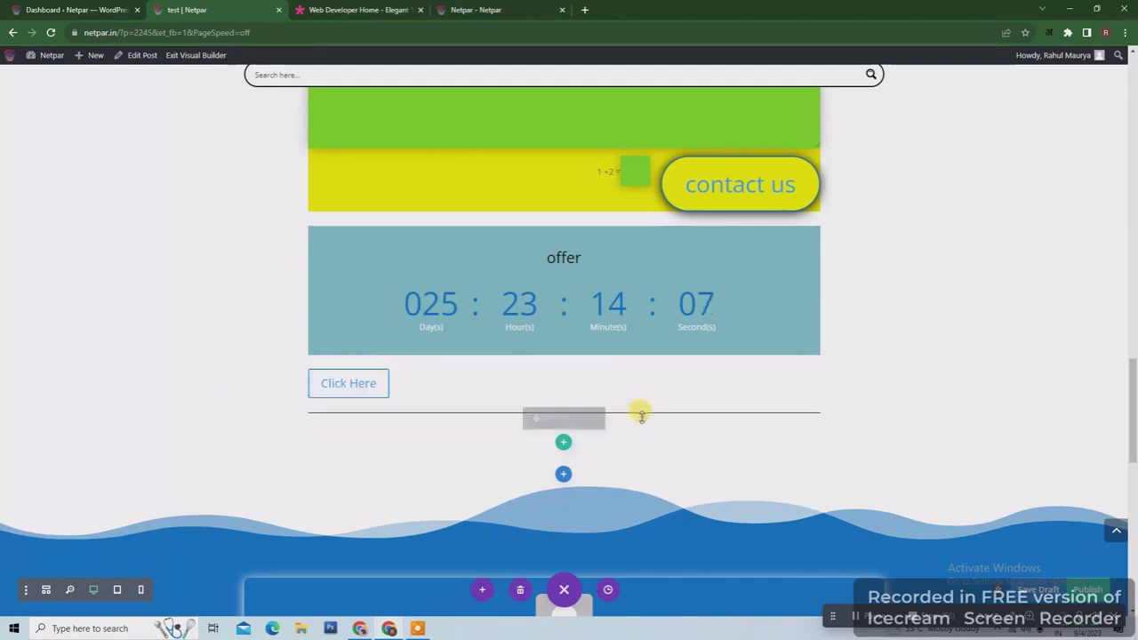
- Add a single-column row below the divider and insert an Icon module in it
{"action": "left_click", "coordinate": [563, 444]}
{"action": "left_click", "coordinate": [490, 223]}
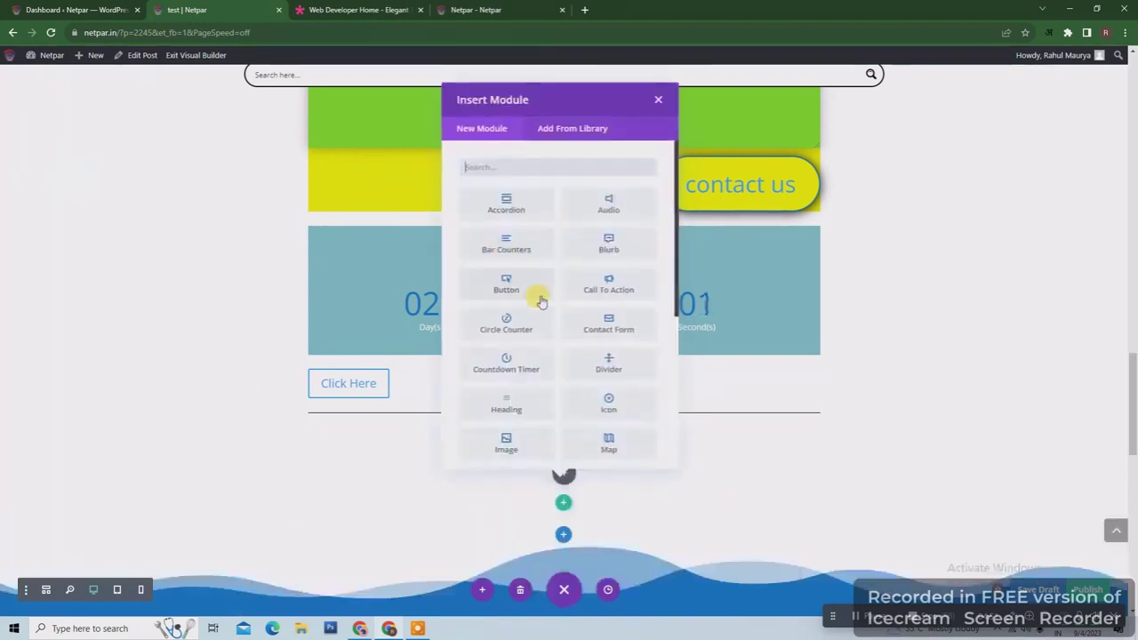
{"action": "scroll", "coordinate": [673, 284], "scroll_direction": "down", "scroll_amount": 2}
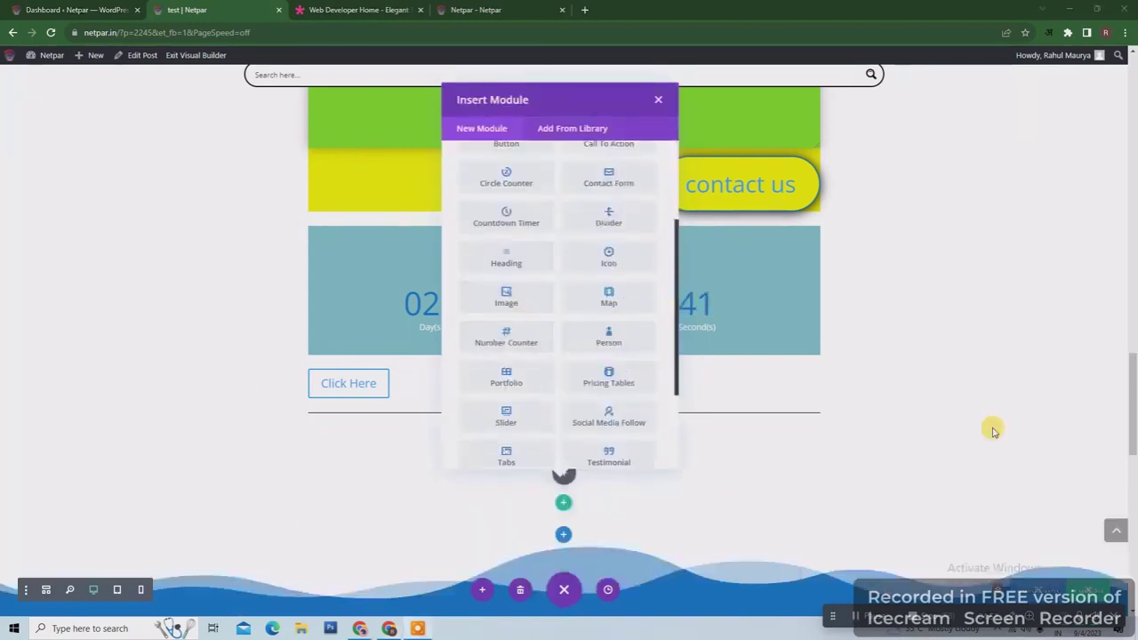
{"action": "left_click", "coordinate": [622, 261]}
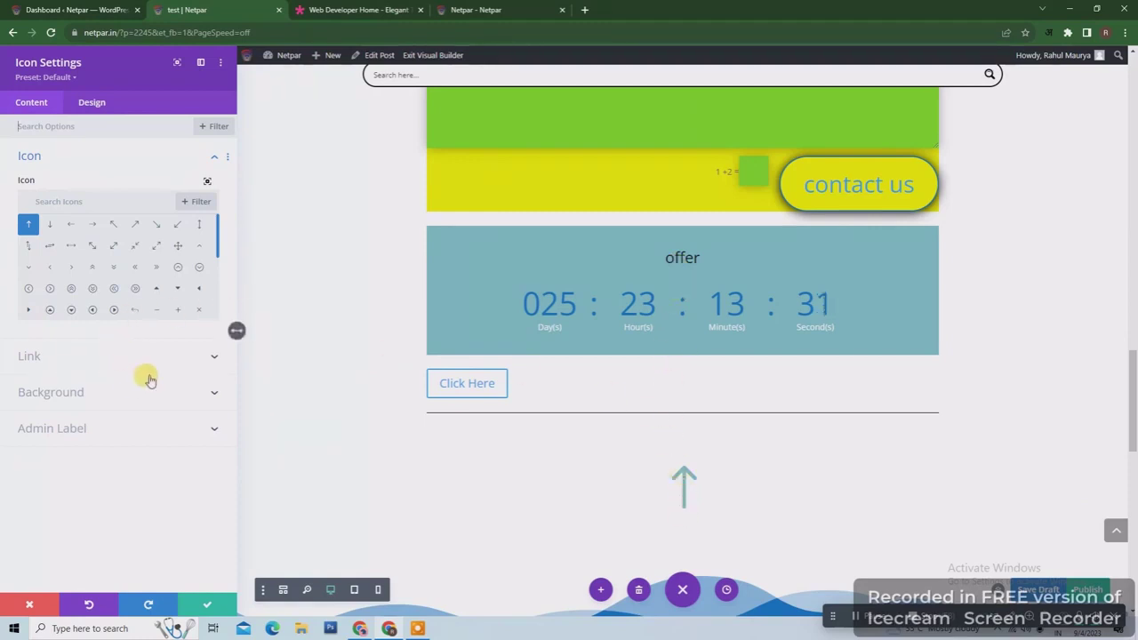
- Set the up arrow icon's color to blue and save the module's settings
{"action": "left_click", "coordinate": [90, 104]}
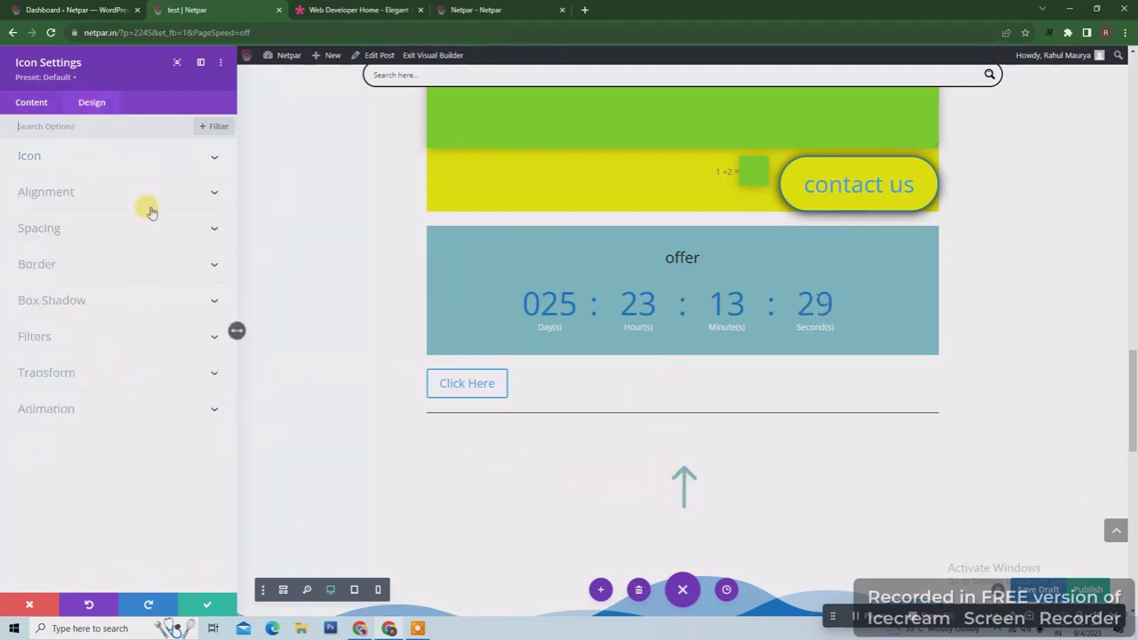
{"action": "left_click", "coordinate": [204, 155]}
{"action": "left_click", "coordinate": [167, 205]}
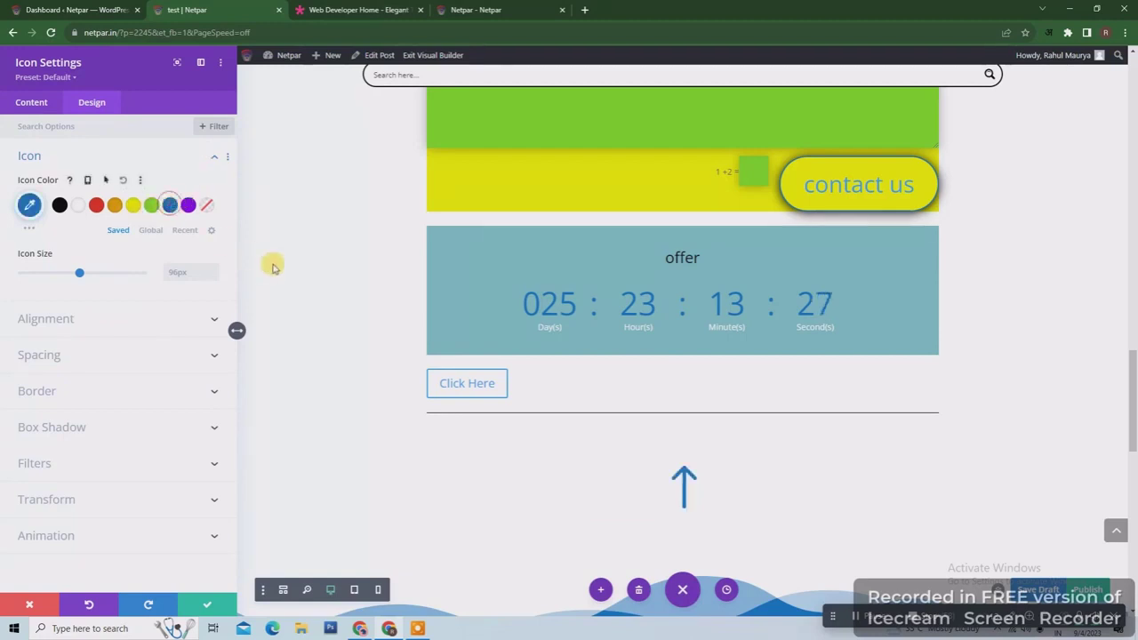
{"action": "left_click", "coordinate": [203, 606]}
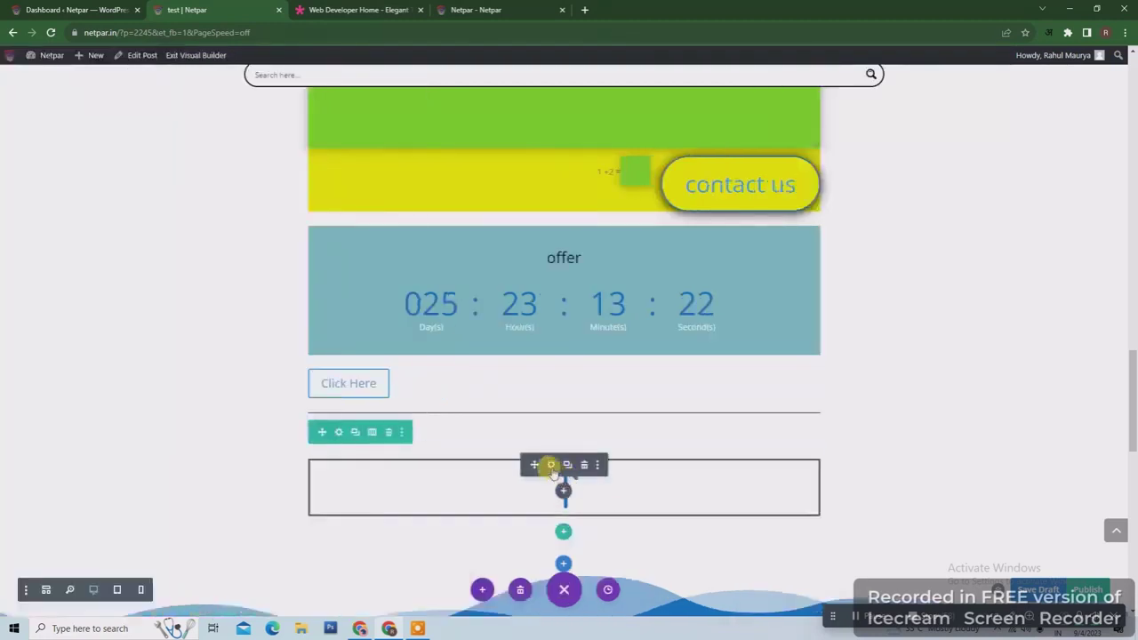
- Reopen the arrow icon's design settings, try the Bounce animation, and set the animation style to Slide
{"action": "left_click", "coordinate": [551, 465]}
{"action": "left_click", "coordinate": [92, 103]}
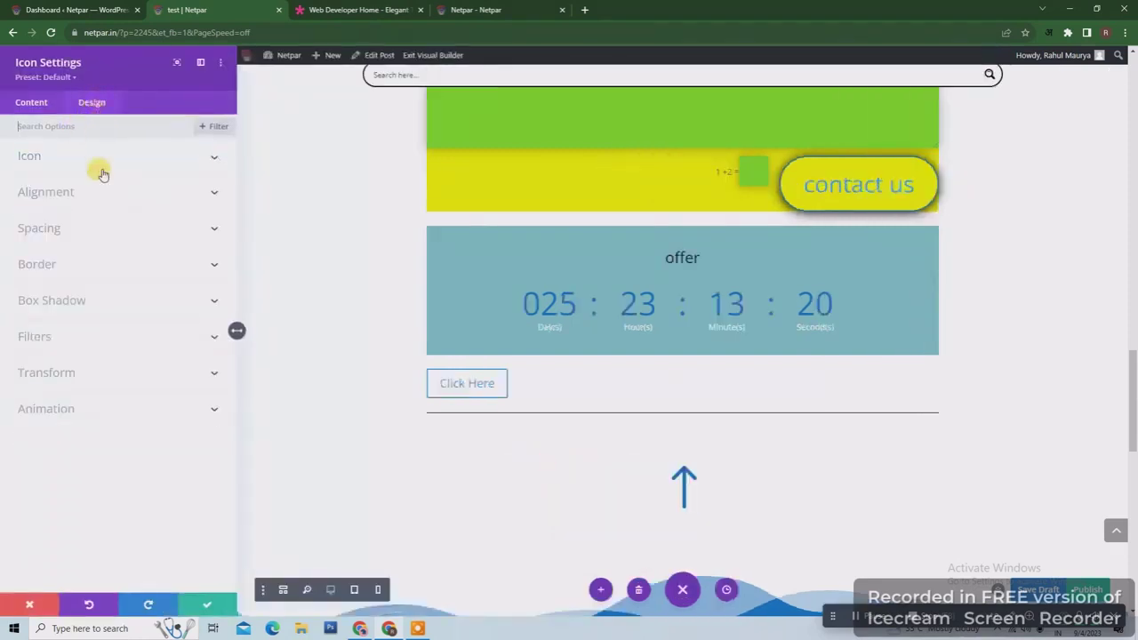
{"action": "left_click", "coordinate": [178, 401]}
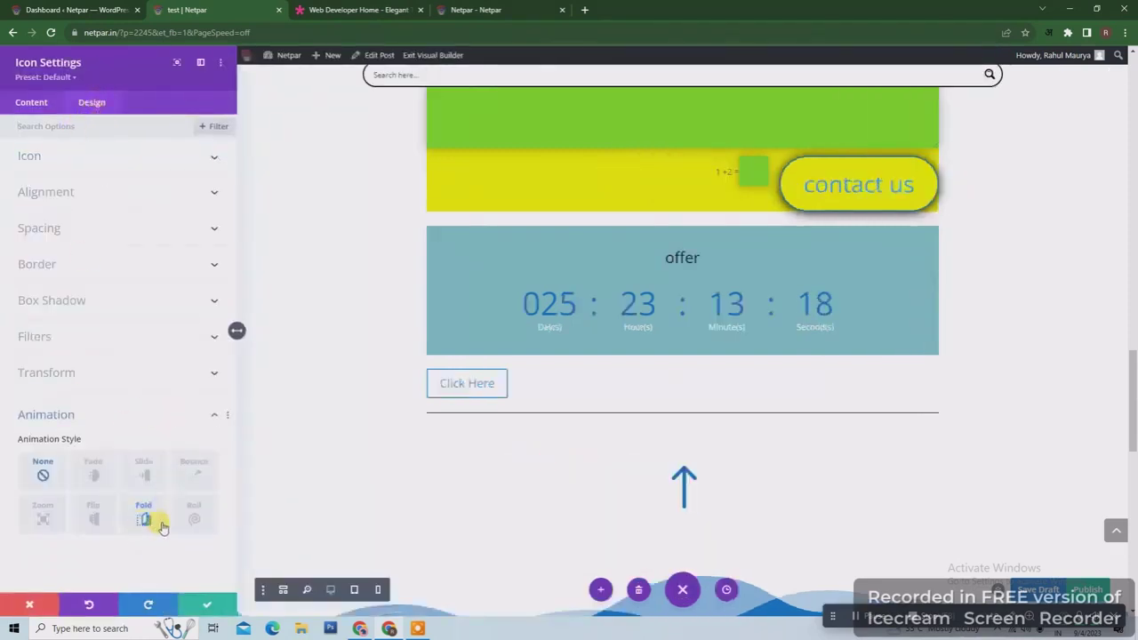
{"action": "left_click", "coordinate": [192, 473]}
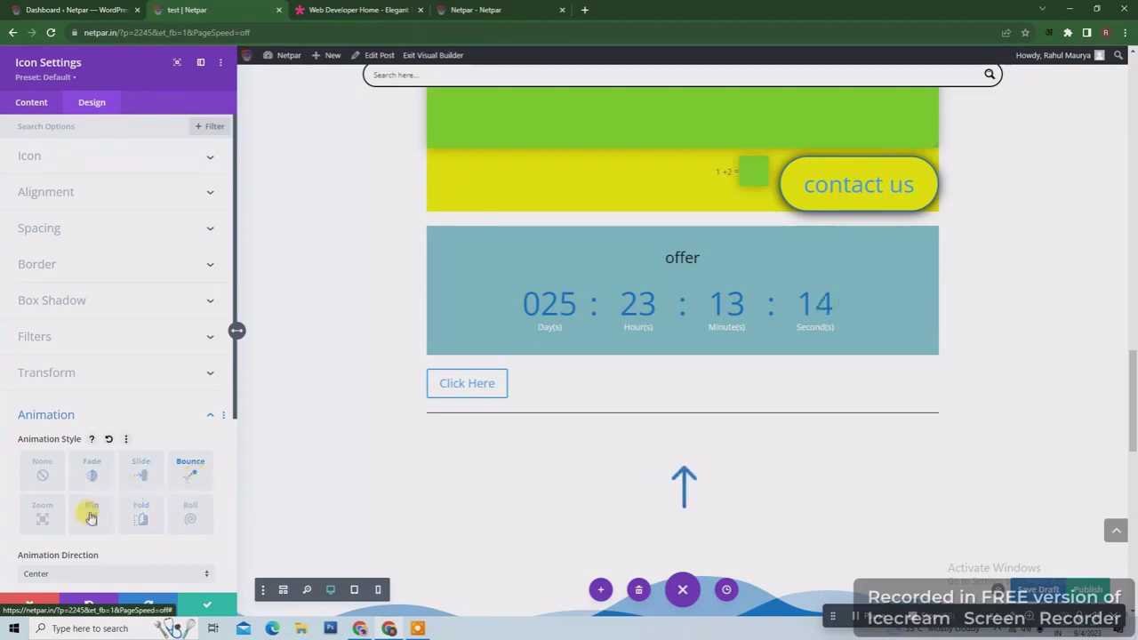
{"action": "left_click", "coordinate": [145, 477]}
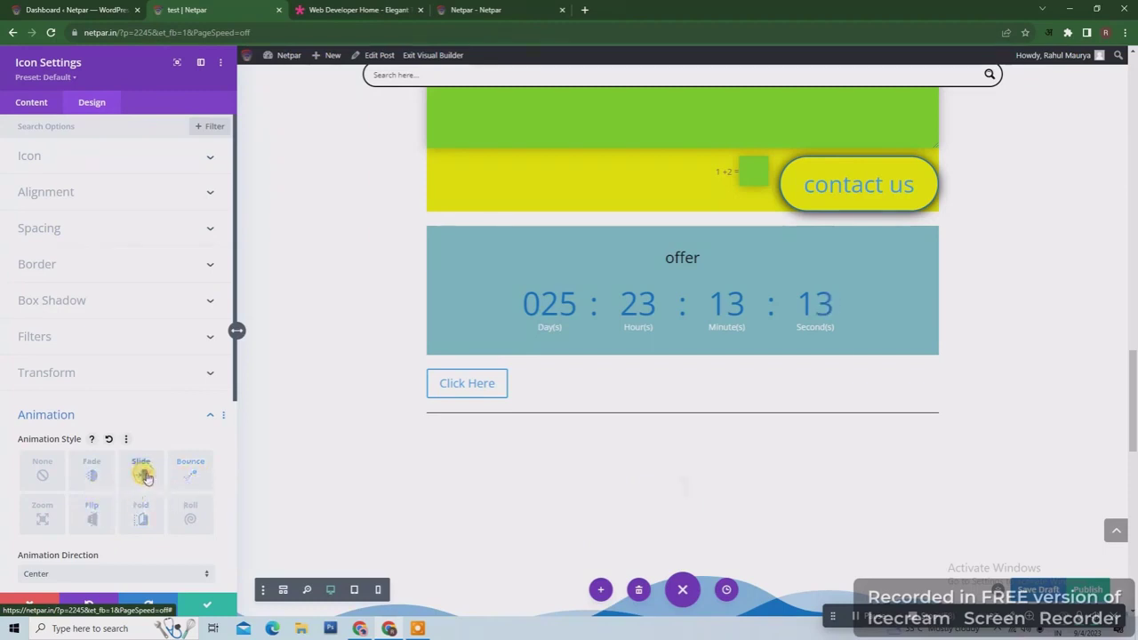
- Set the arrow icon's slide animation to repeat in a loop with direction Up, and save the module's settings
{"action": "left_click_drag", "start_coordinate": [237, 397], "coordinate": [223, 574]}
{"action": "left_click", "coordinate": [142, 547]}
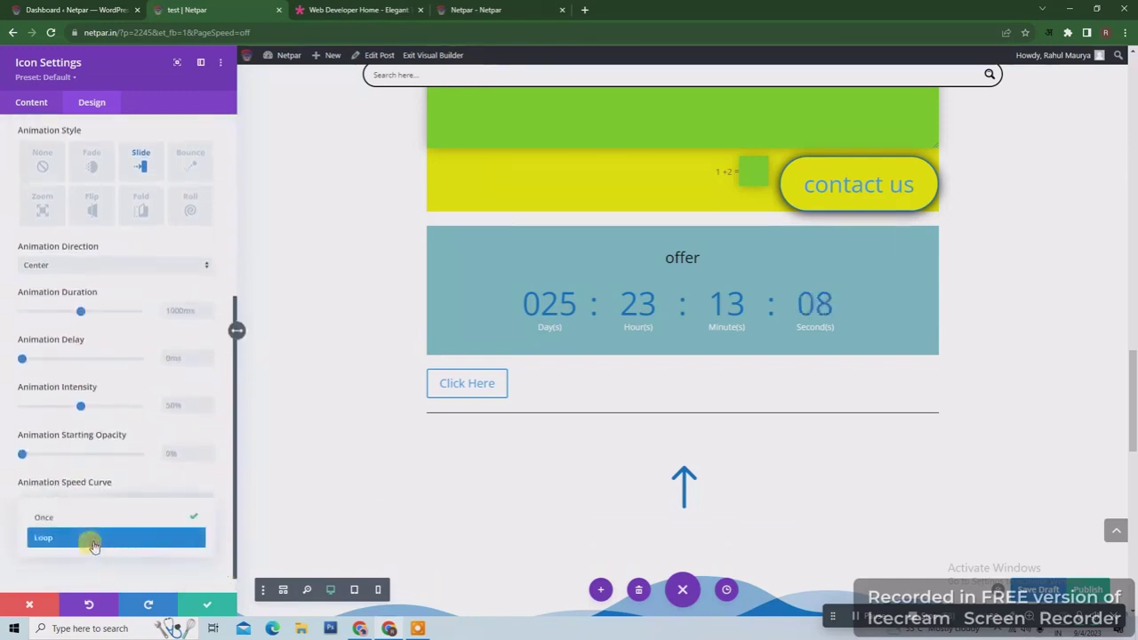
{"action": "left_click", "coordinate": [123, 542]}
{"action": "left_click", "coordinate": [107, 501]}
{"action": "left_click", "coordinate": [107, 264]}
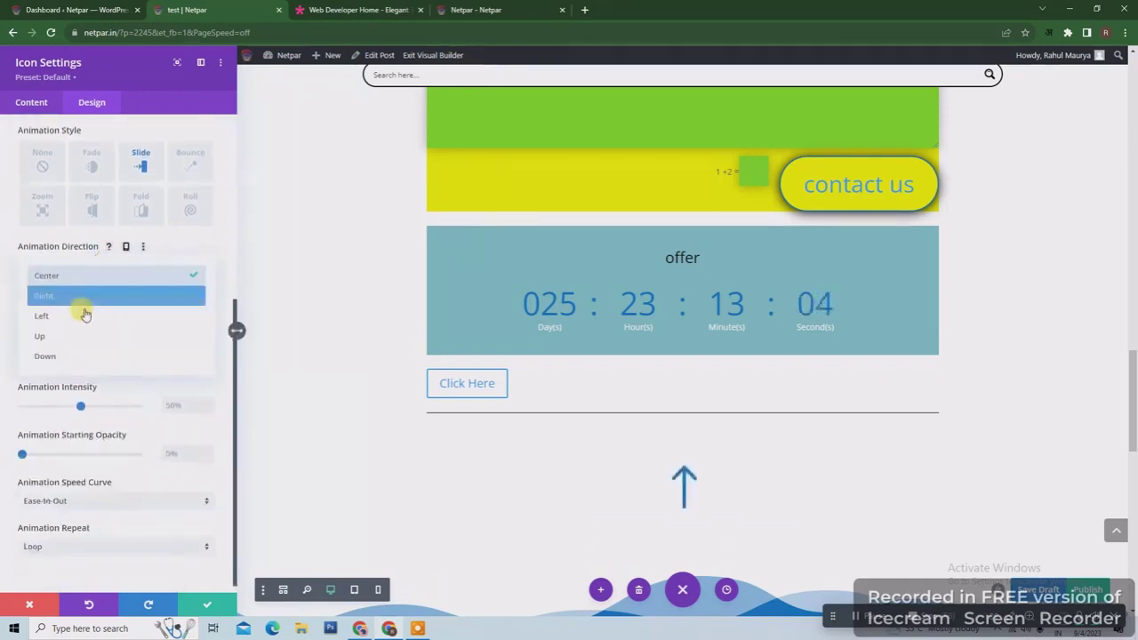
{"action": "left_click", "coordinate": [71, 337]}
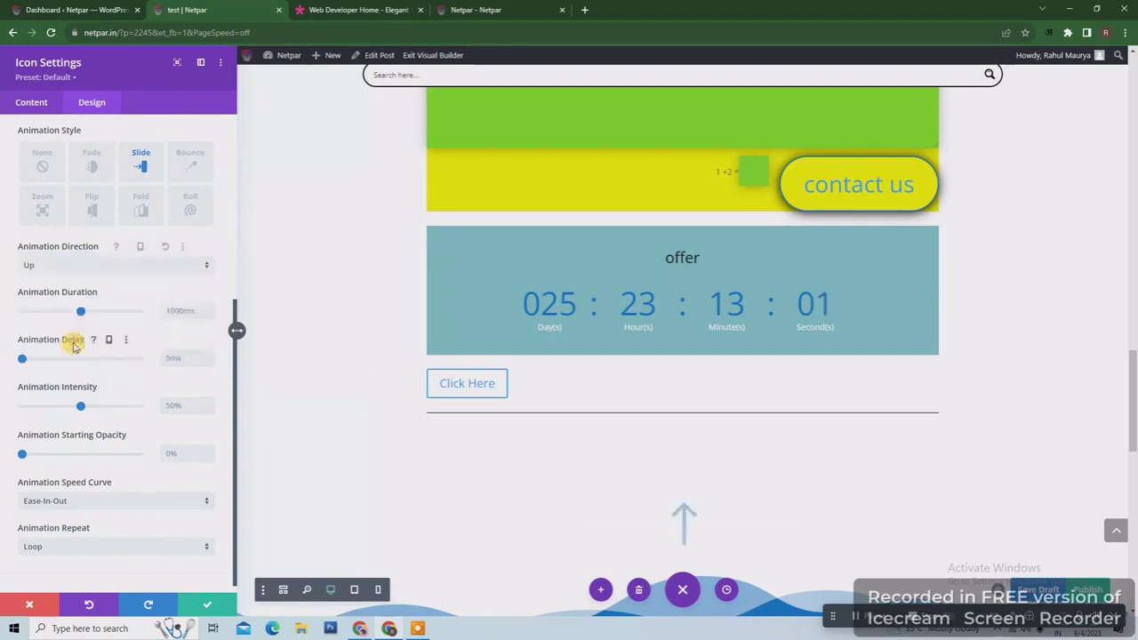
{"action": "left_click", "coordinate": [207, 605]}
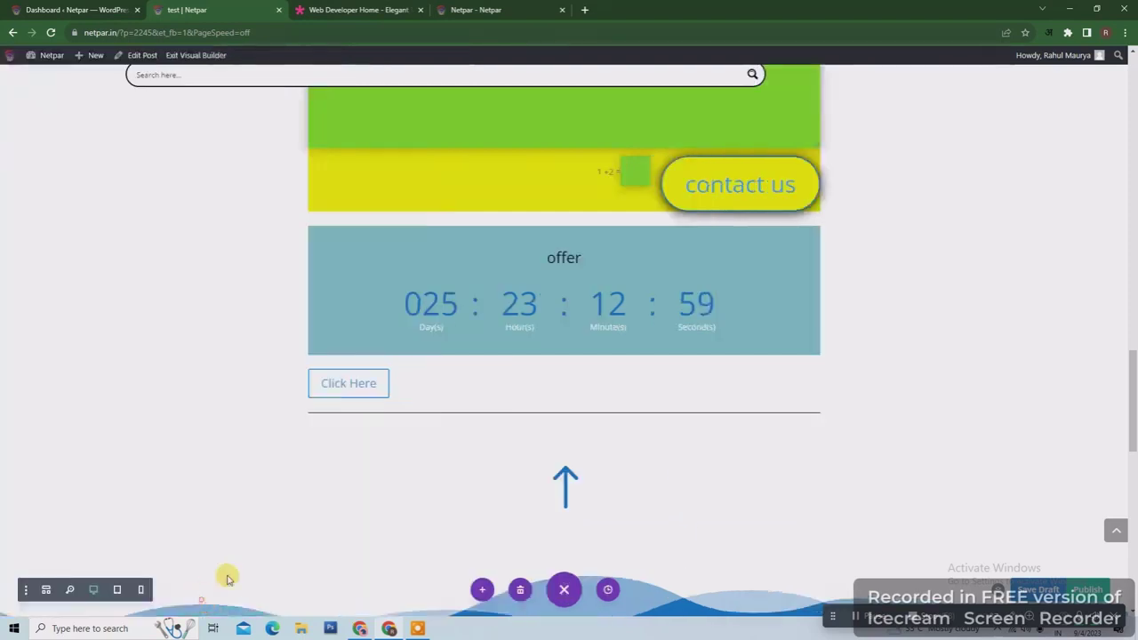
- Insert an Image module directly below the arrow icon in the same column
{"action": "left_click_drag", "start_coordinate": [1134, 393], "coordinate": [1133, 424]}
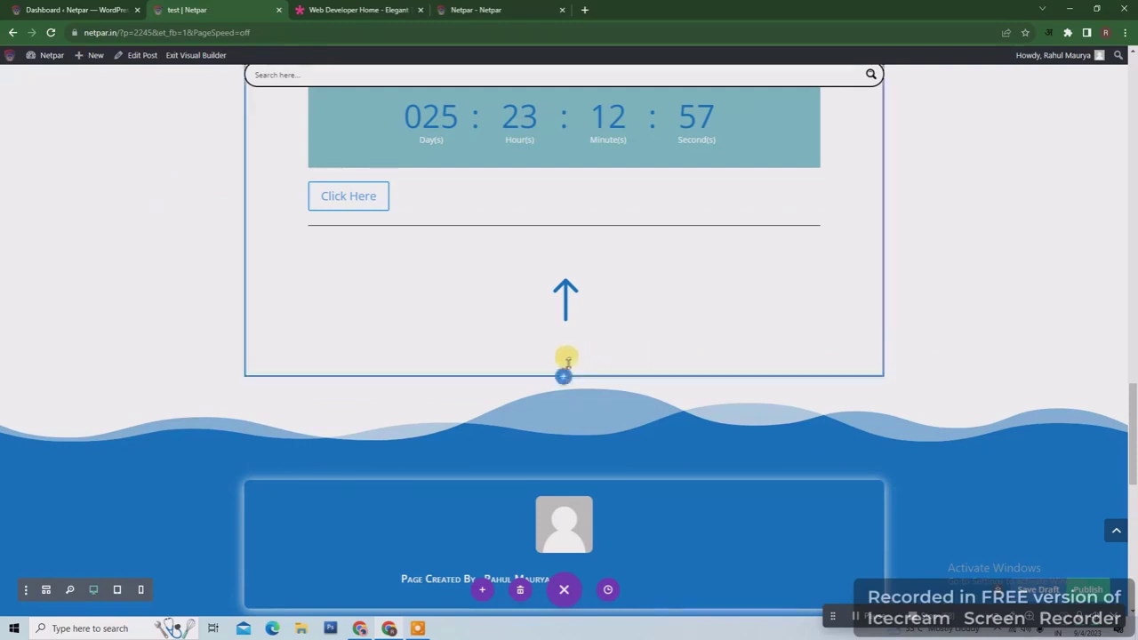
{"action": "mouse_move", "coordinate": [566, 323]}
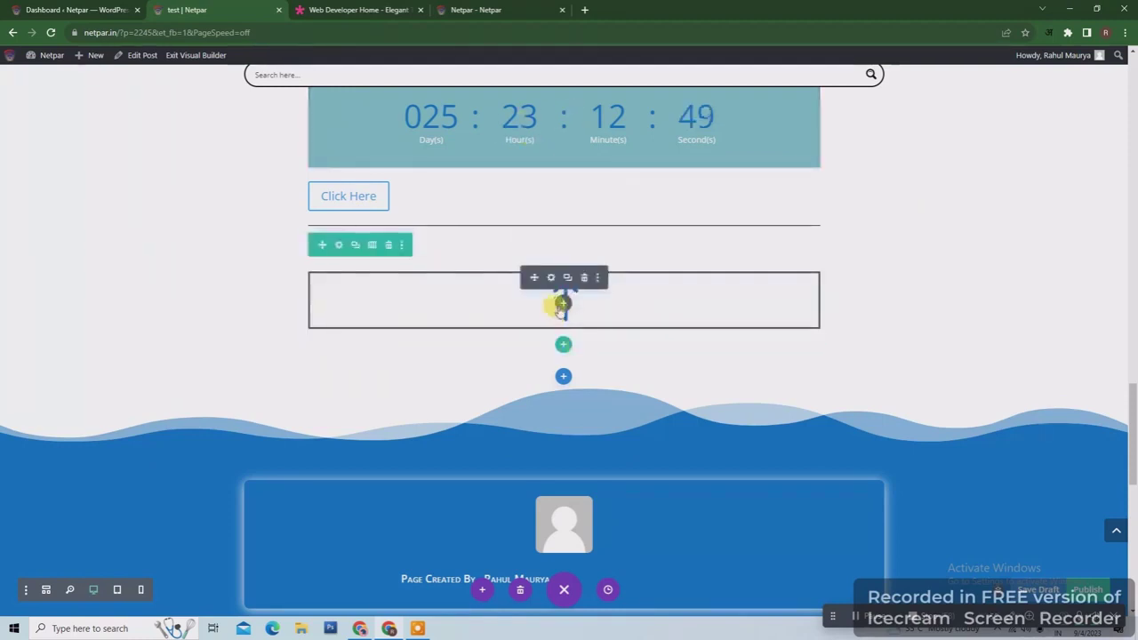
{"action": "left_click", "coordinate": [563, 305]}
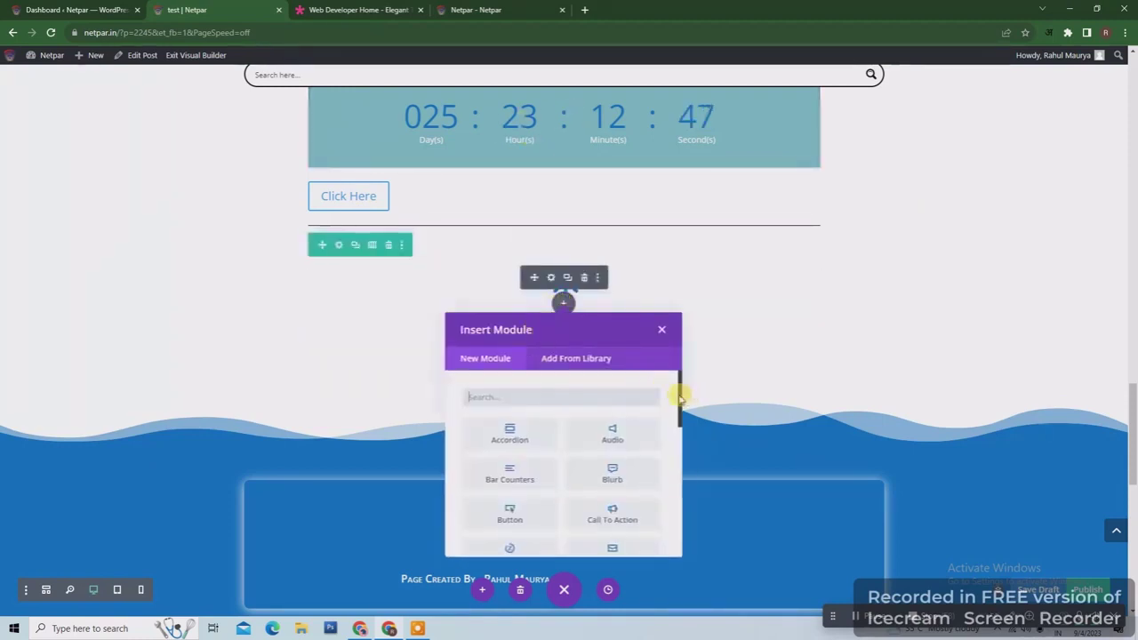
{"action": "left_click_drag", "start_coordinate": [680, 397], "coordinate": [680, 465]}
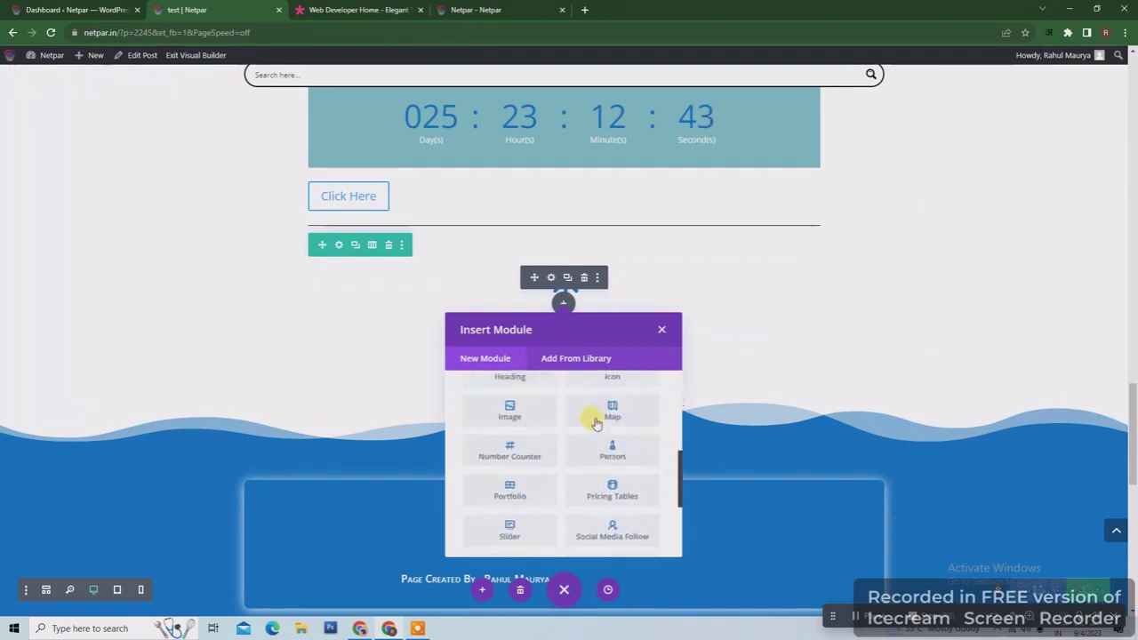
{"action": "left_click", "coordinate": [509, 411]}
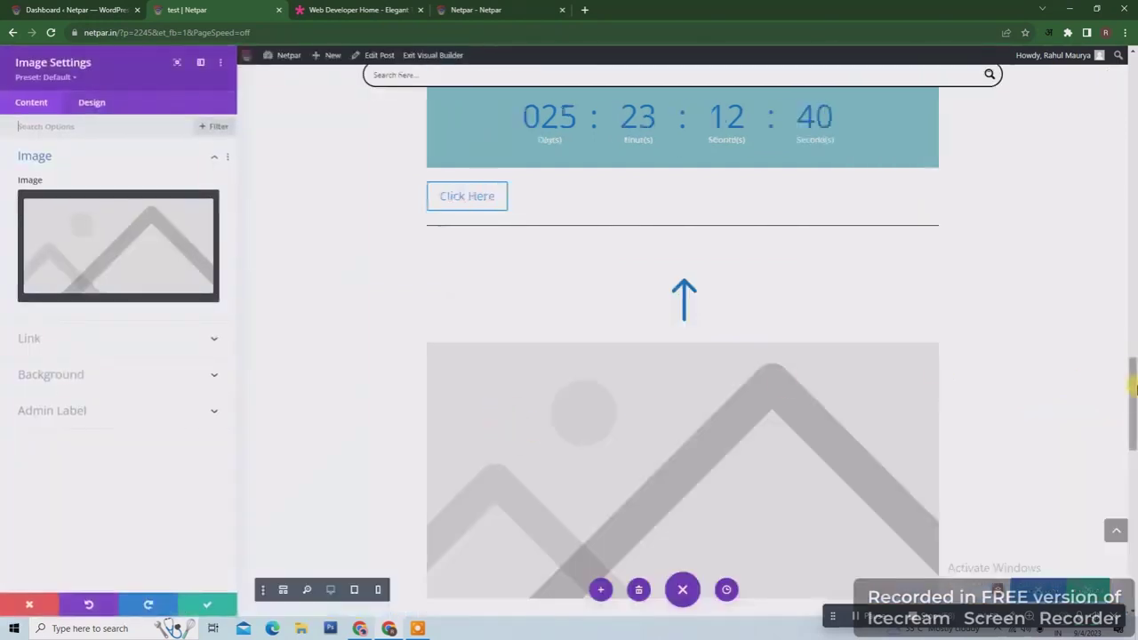
- Set the Image module's picture to the couple photo from the media library
{"action": "scroll", "coordinate": [1133, 386], "scroll_direction": "down", "scroll_amount": 1}
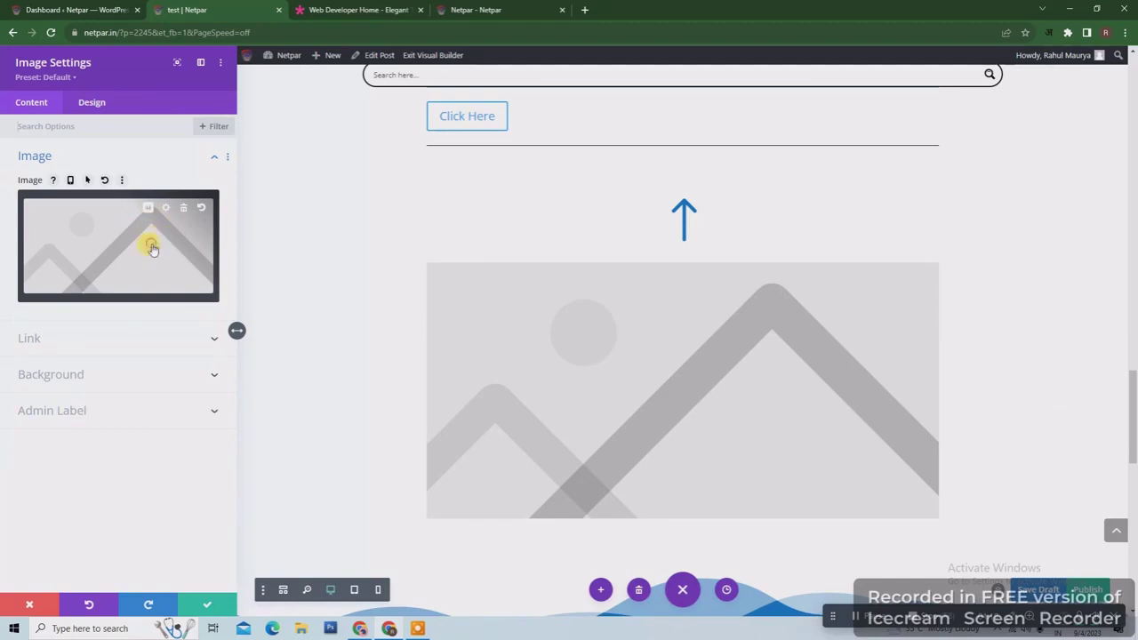
{"action": "left_click", "coordinate": [152, 248]}
{"action": "left_click", "coordinate": [163, 105]}
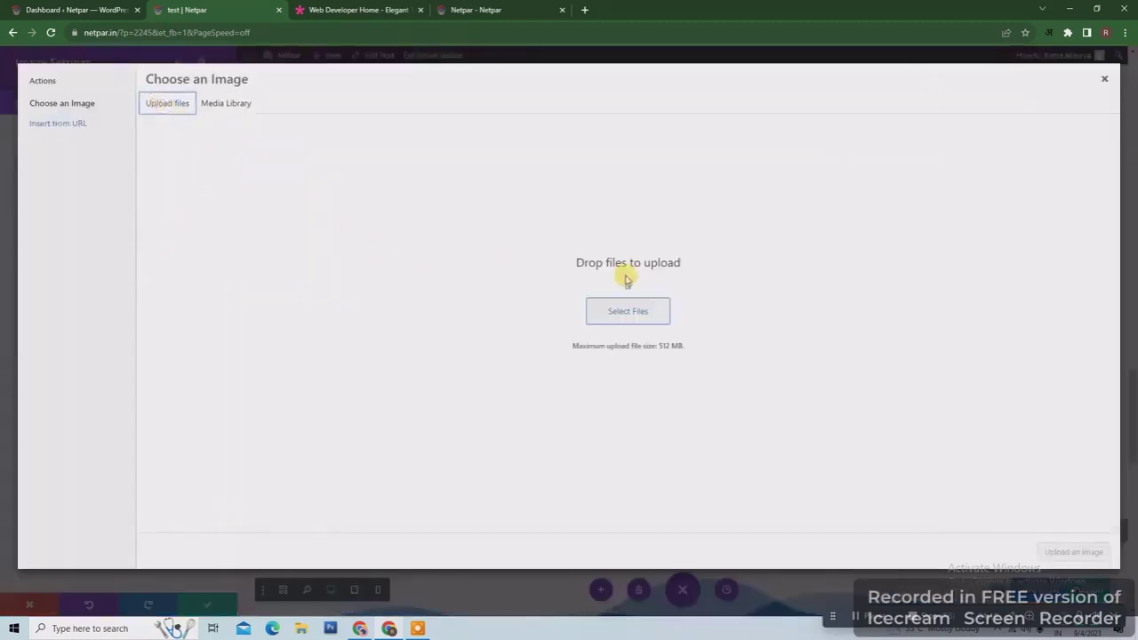
{"action": "left_click", "coordinate": [234, 107]}
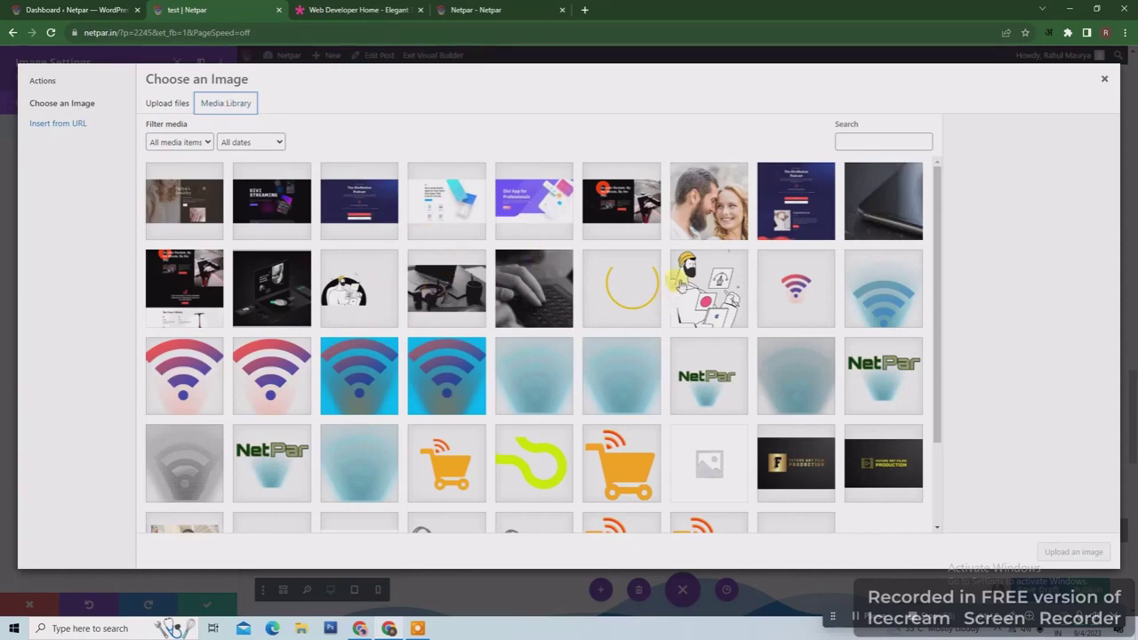
{"action": "left_click", "coordinate": [727, 213]}
{"action": "left_click", "coordinate": [1060, 552]}
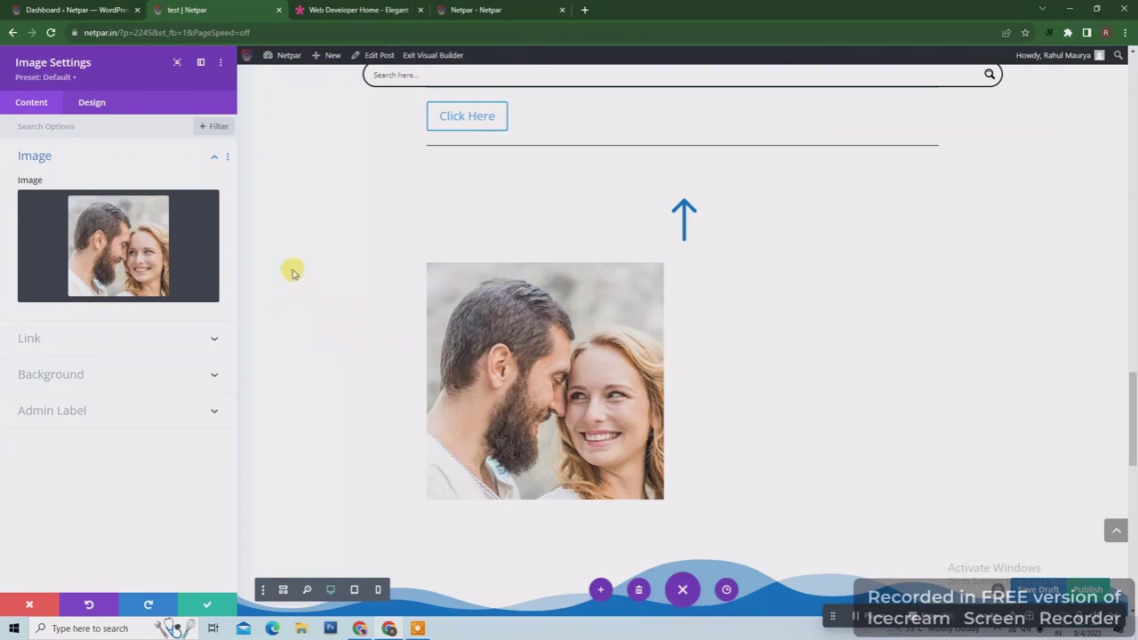
- Generate Photo-style flower images with Divi AI and use the fourth result, a white daisy, as the module's picture
{"action": "mouse_move", "coordinate": [175, 246]}
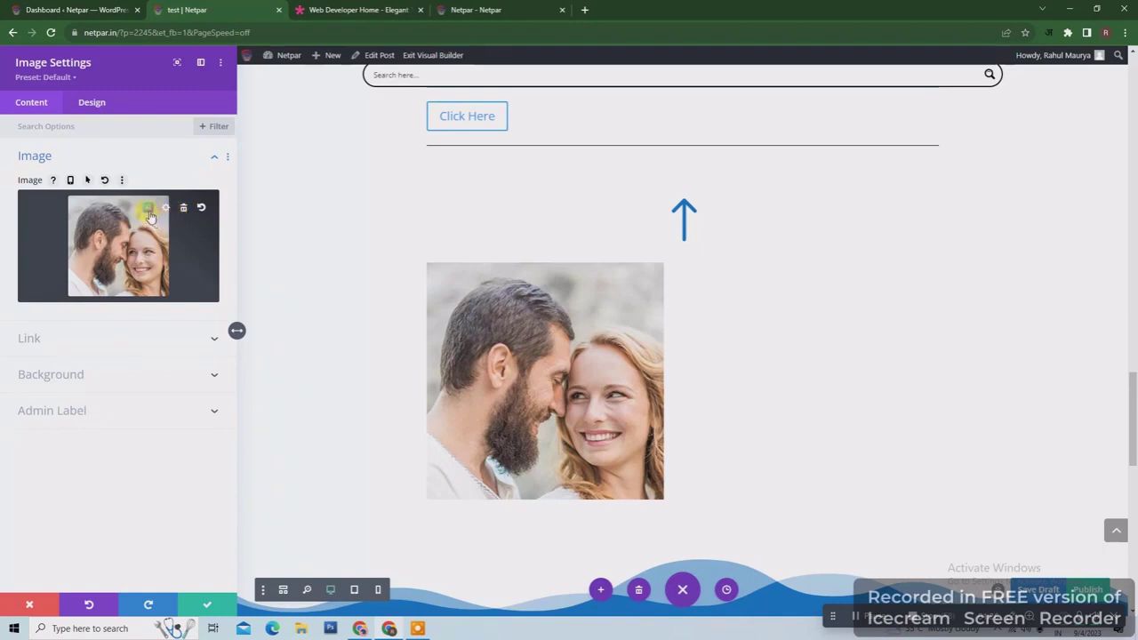
{"action": "left_click", "coordinate": [149, 212]}
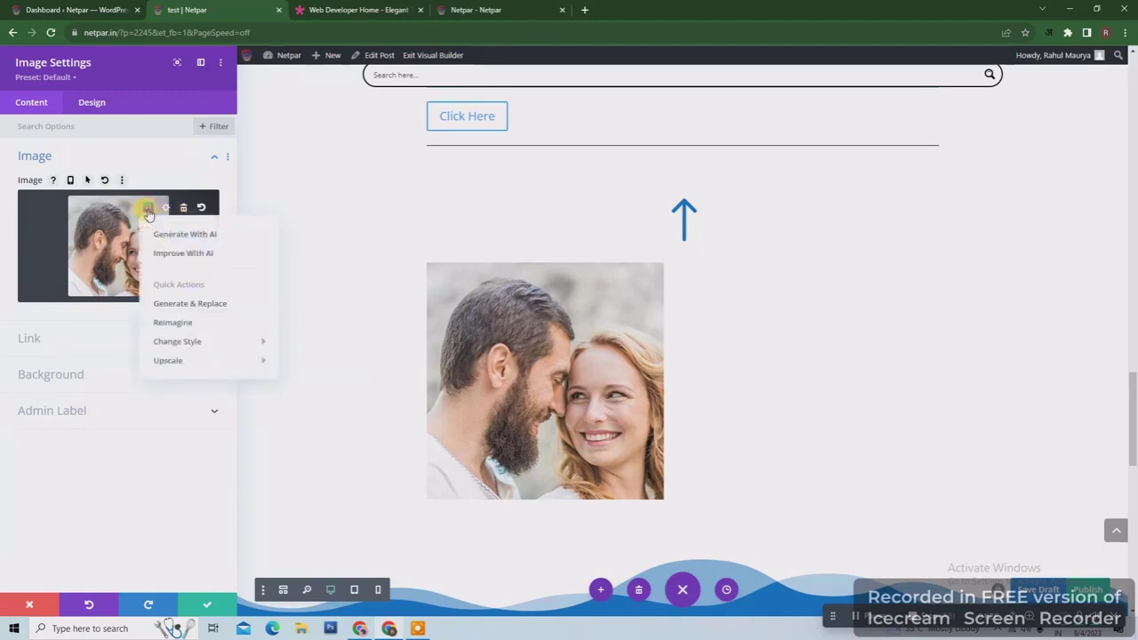
{"action": "left_click", "coordinate": [200, 237]}
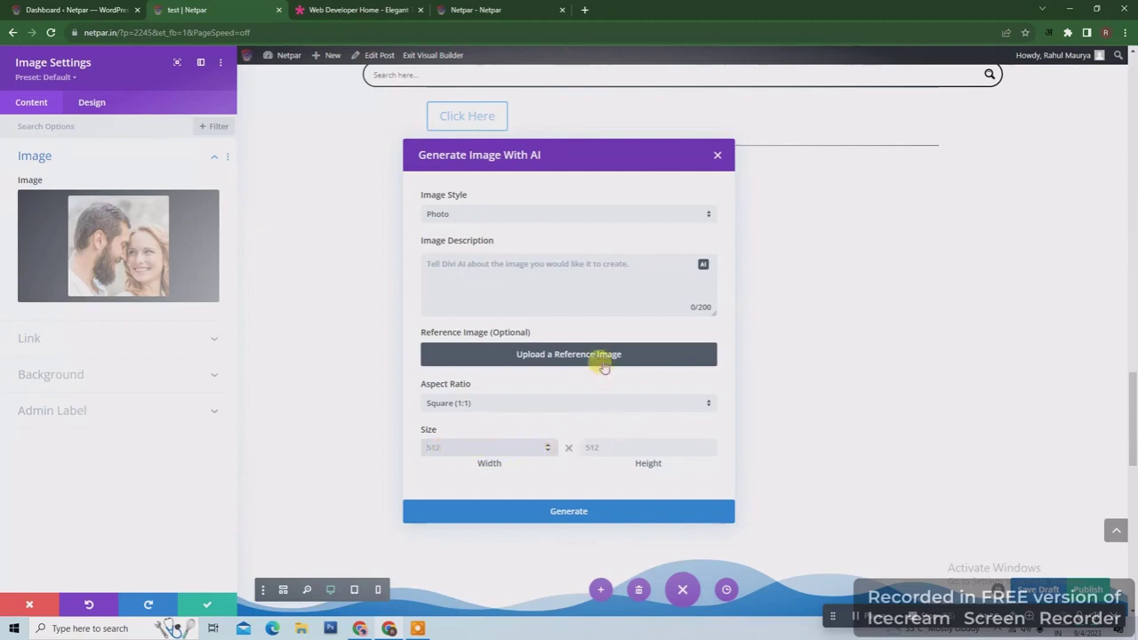
{"action": "left_click", "coordinate": [551, 272]}
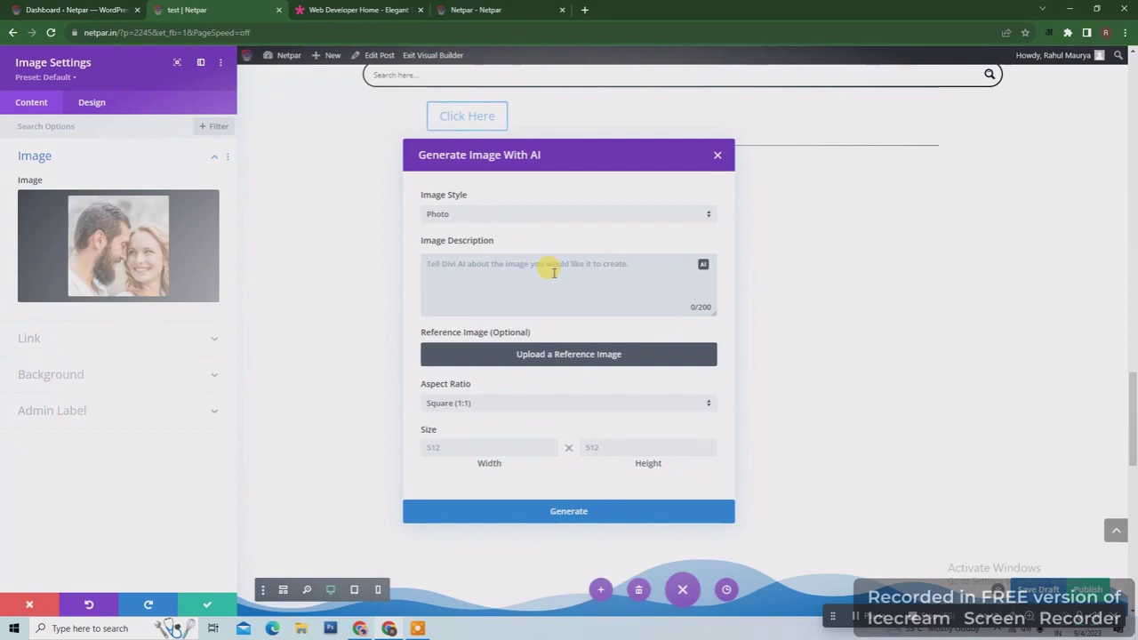
{"action": "type", "text": "t"}
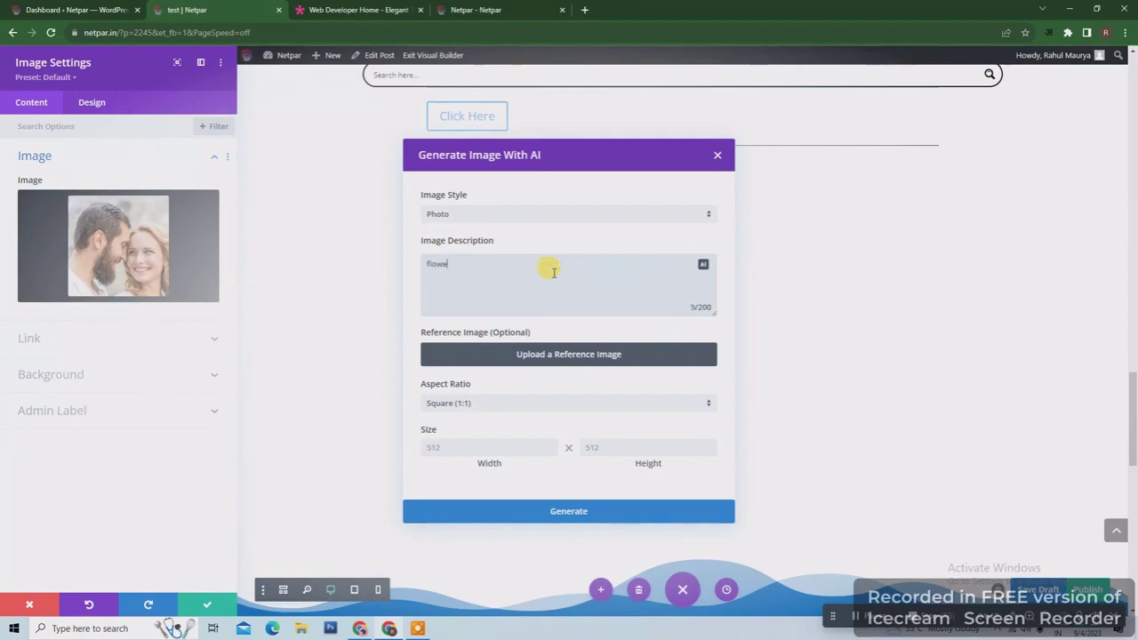
{"action": "left_click", "coordinate": [572, 512]}
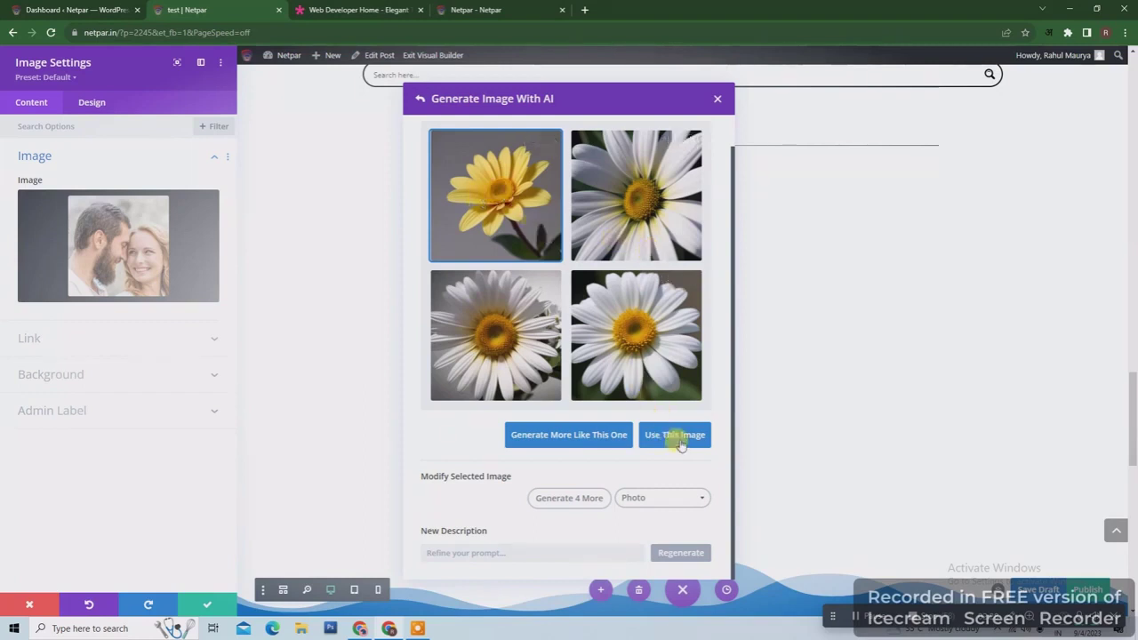
{"action": "left_click", "coordinate": [640, 342]}
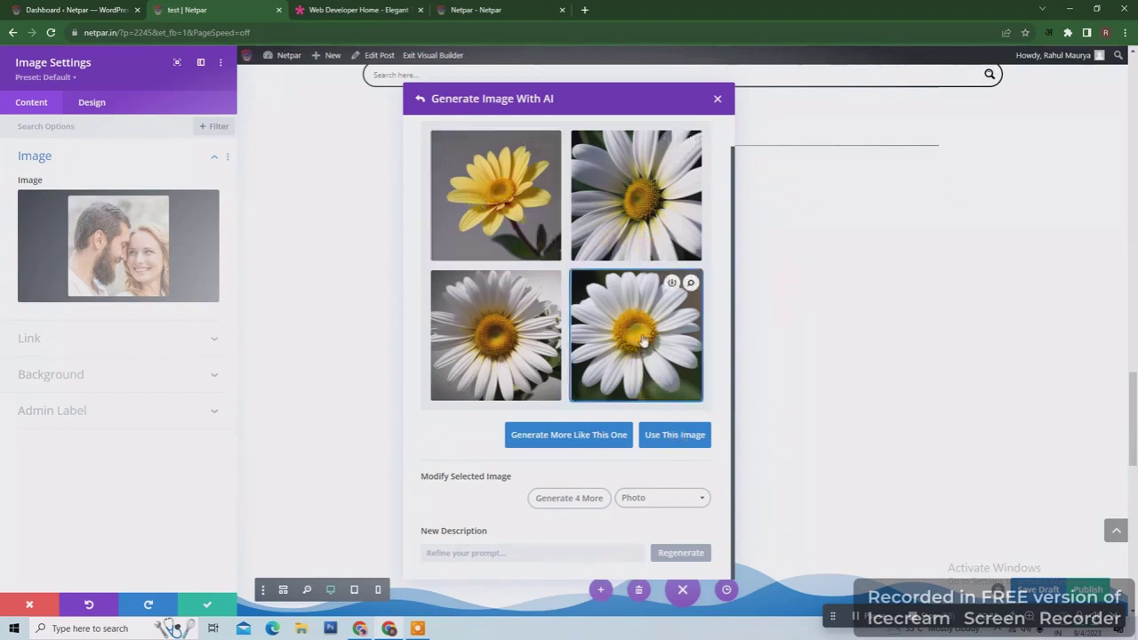
{"action": "left_click", "coordinate": [675, 445]}
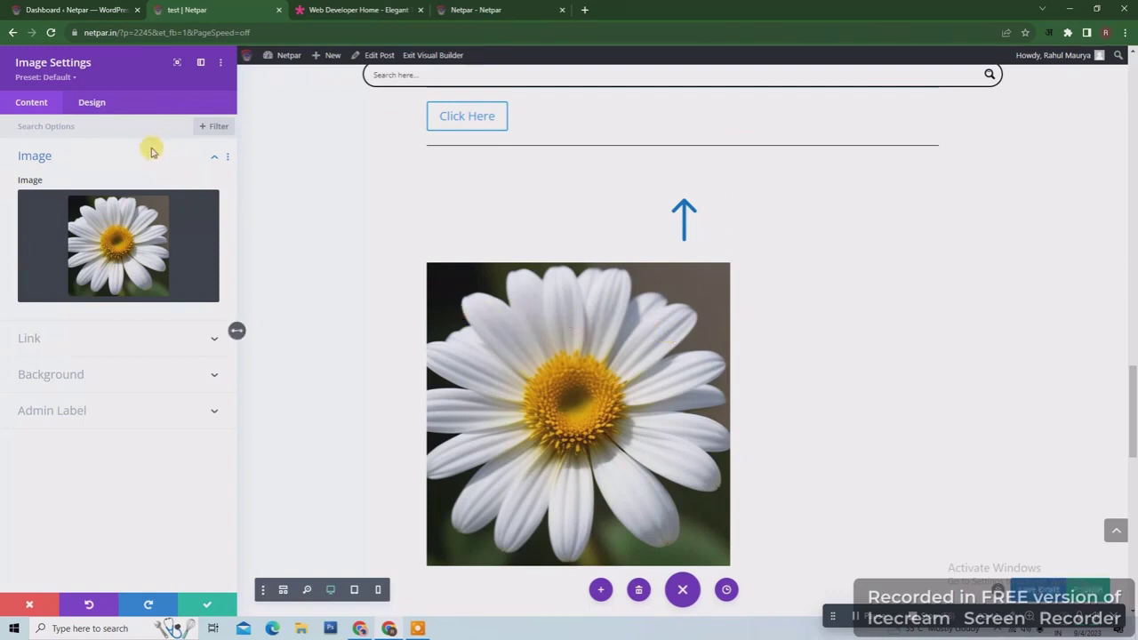
- Set the daisy image's alignment to center
{"action": "left_click", "coordinate": [82, 106]}
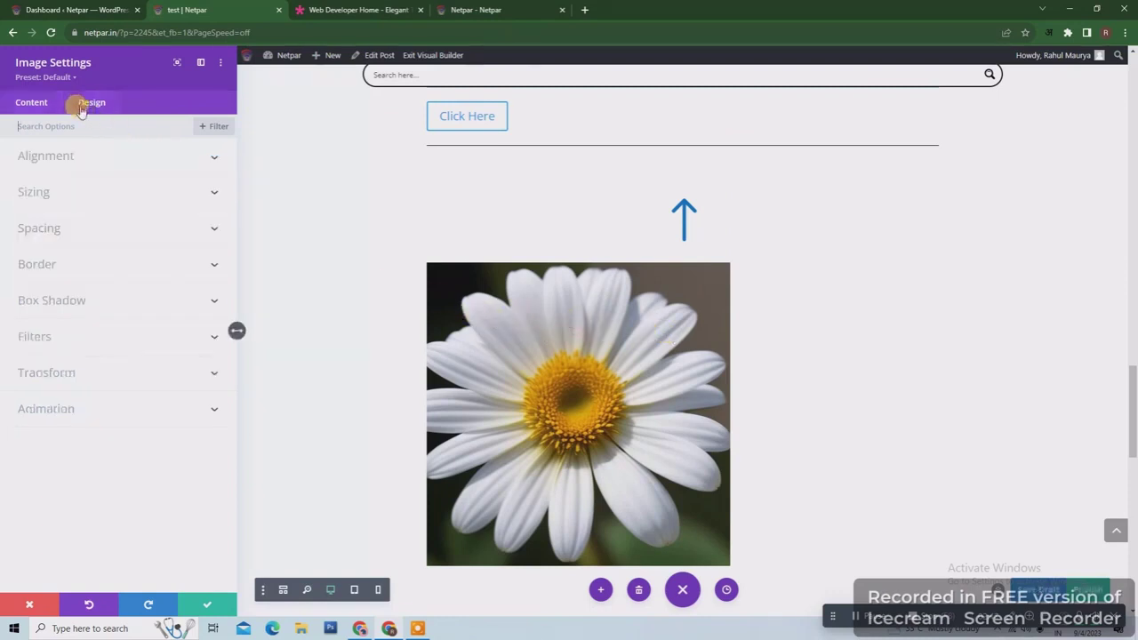
{"action": "left_click", "coordinate": [160, 155]}
{"action": "left_click", "coordinate": [119, 199]}
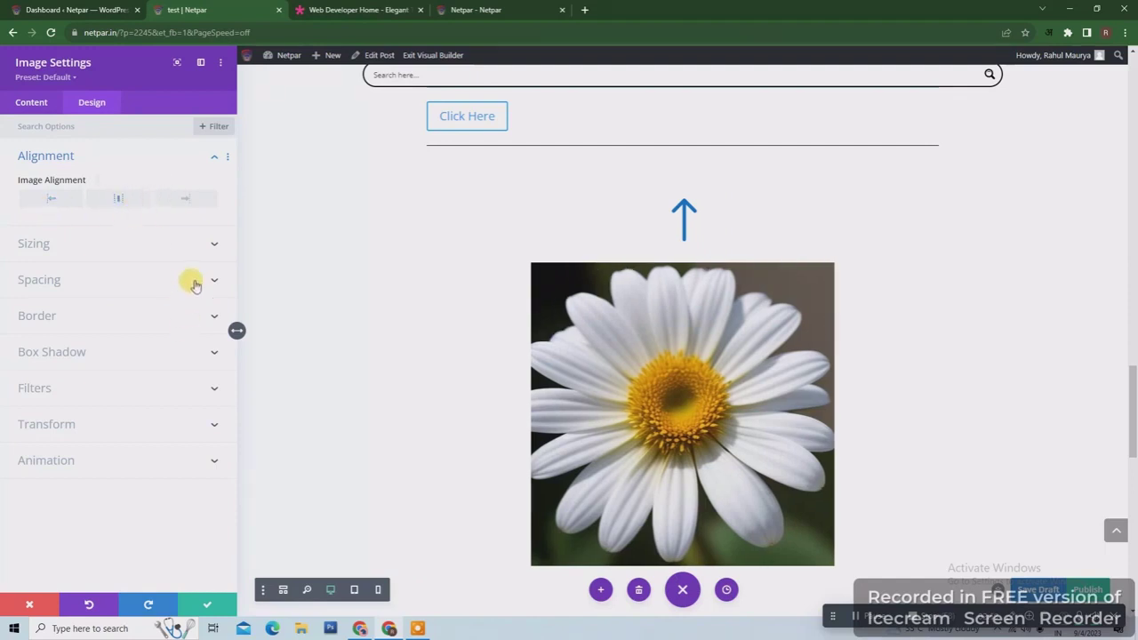
- Apply the first box shadow preset to the daisy image and save the module's settings
{"action": "left_click", "coordinate": [200, 350]}
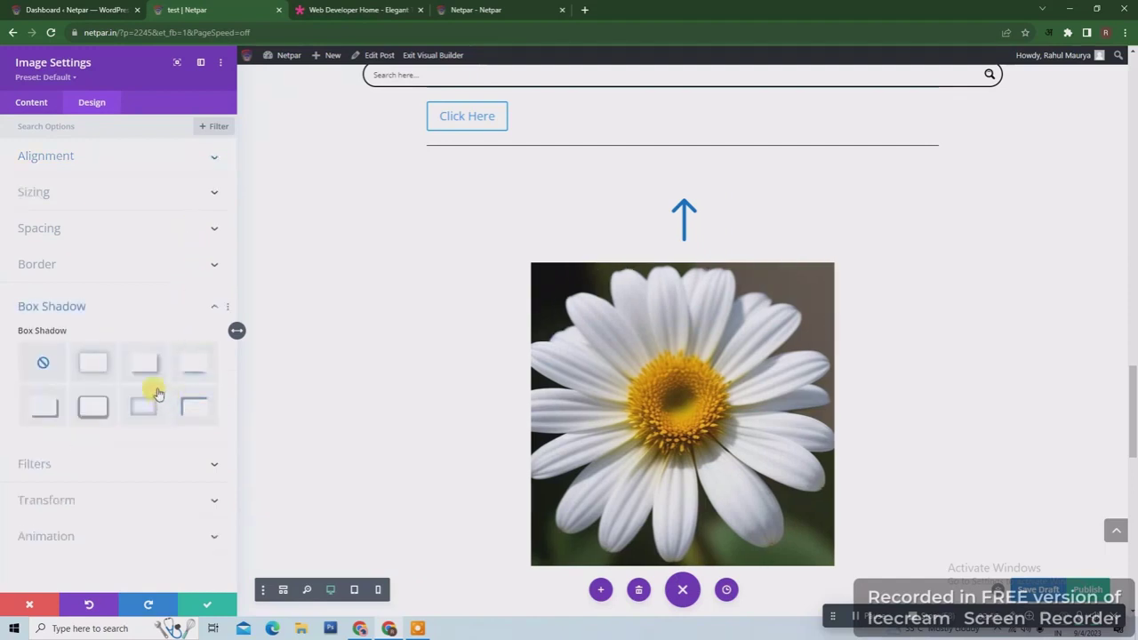
{"action": "left_click", "coordinate": [92, 363]}
{"action": "scroll", "coordinate": [352, 417], "scroll_direction": "down", "scroll_amount": 3}
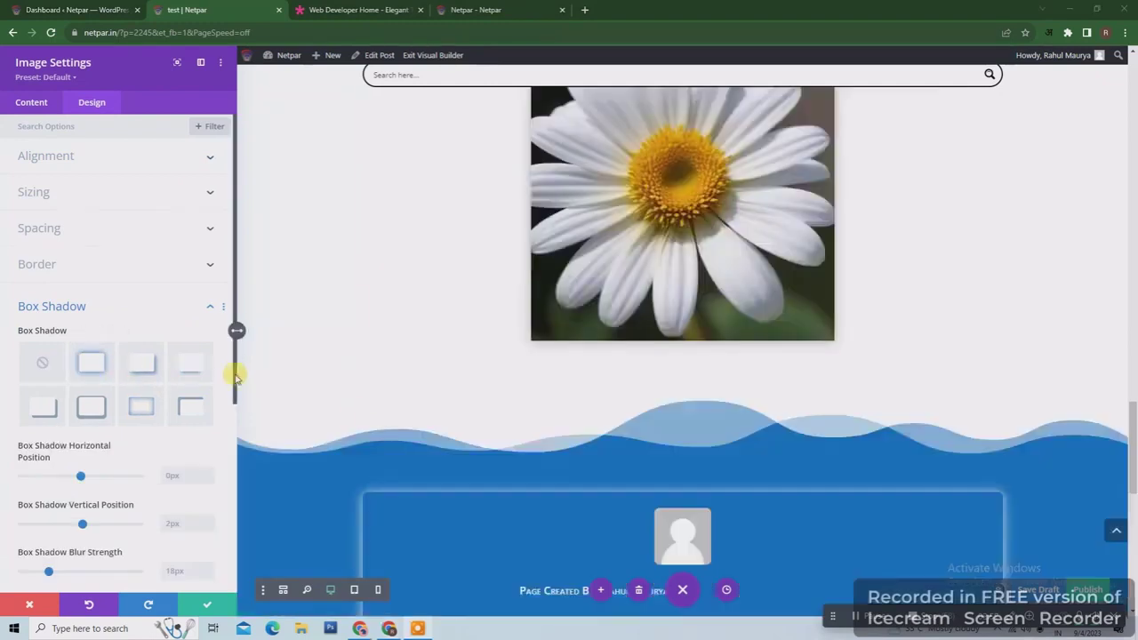
{"action": "left_click_drag", "start_coordinate": [237, 377], "coordinate": [225, 565]}
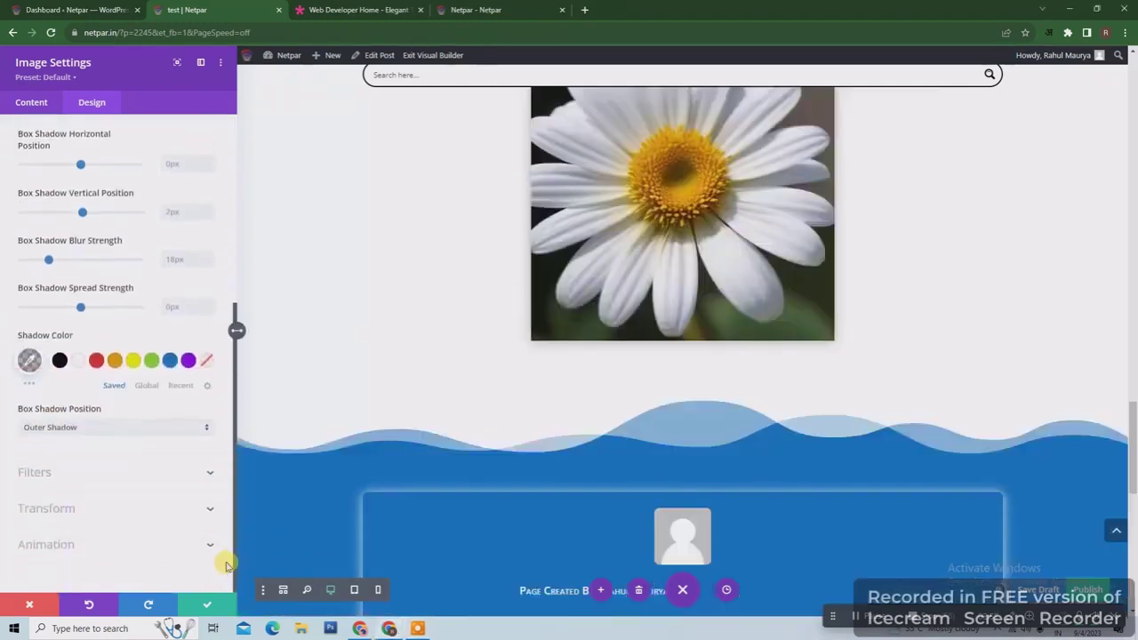
{"action": "left_click", "coordinate": [207, 605]}
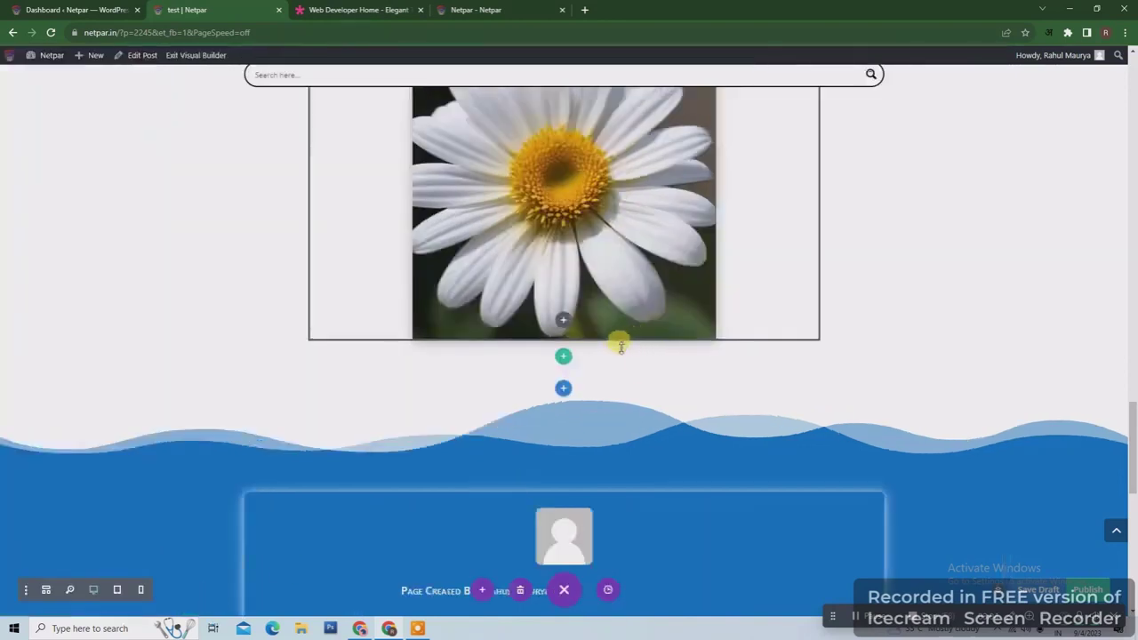
- Insert a Map module below the daisy image
{"action": "left_click", "coordinate": [563, 320]}
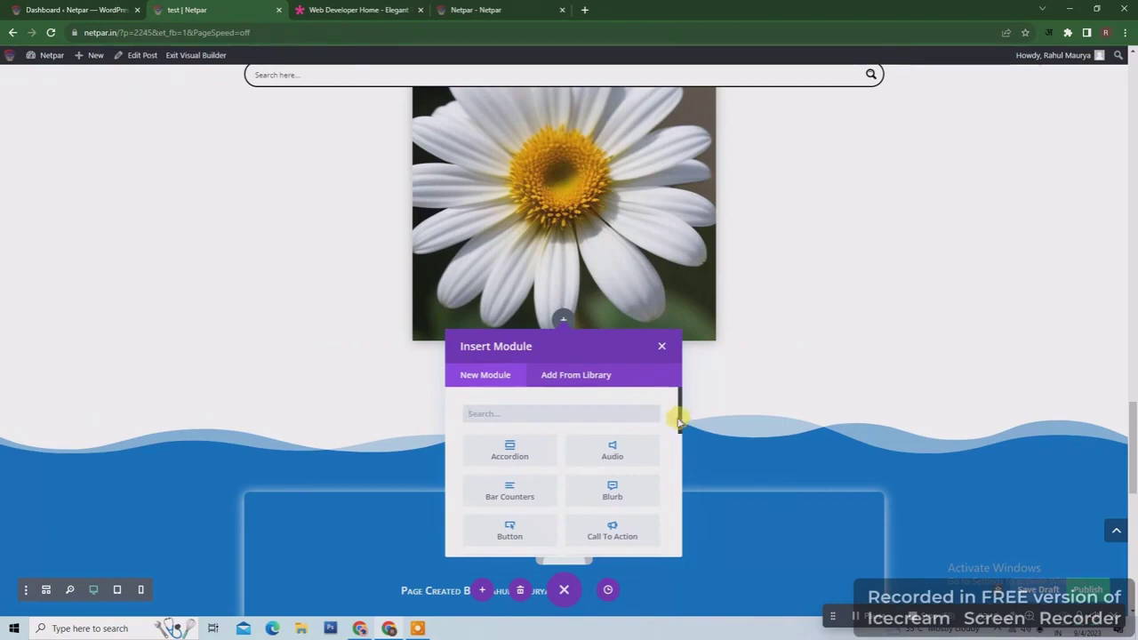
{"action": "left_click_drag", "start_coordinate": [675, 416], "coordinate": [675, 488]}
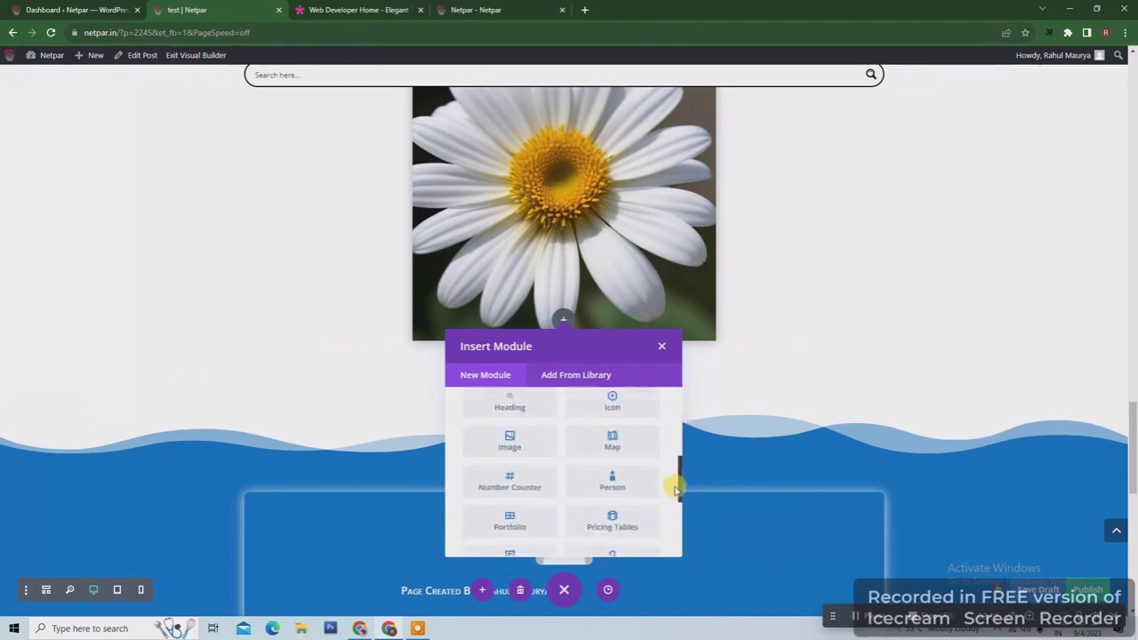
{"action": "left_click", "coordinate": [620, 442]}
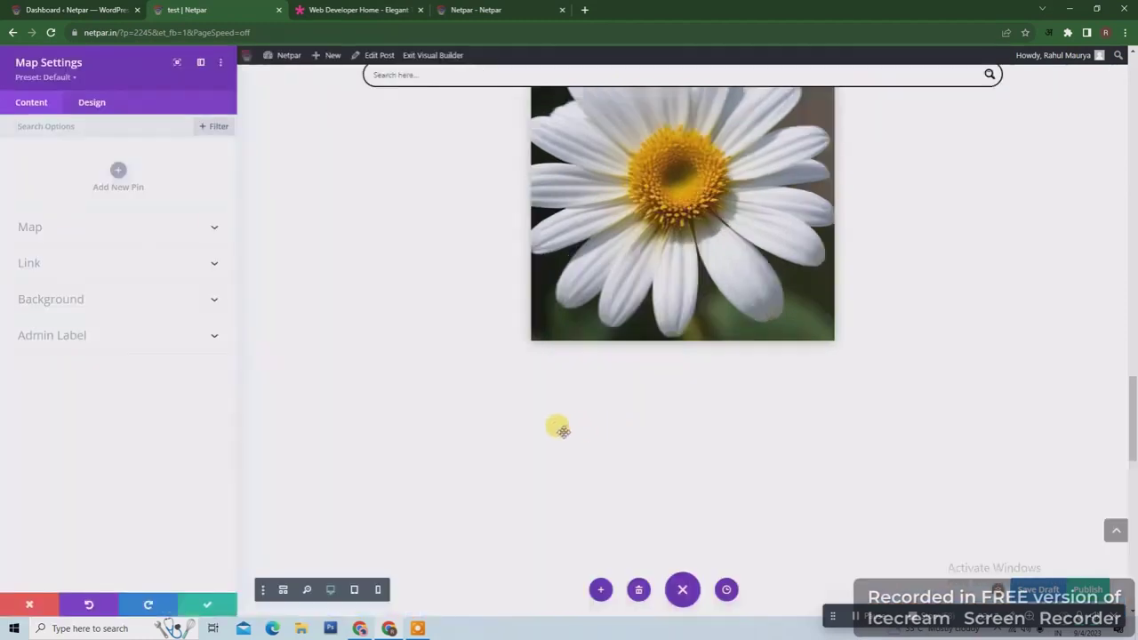
- Add a map pin titled "xyz" with the body text "khjkjh" and look up the pin address "bihar"
{"action": "scroll", "coordinate": [746, 369], "scroll_direction": "down", "scroll_amount": 2}
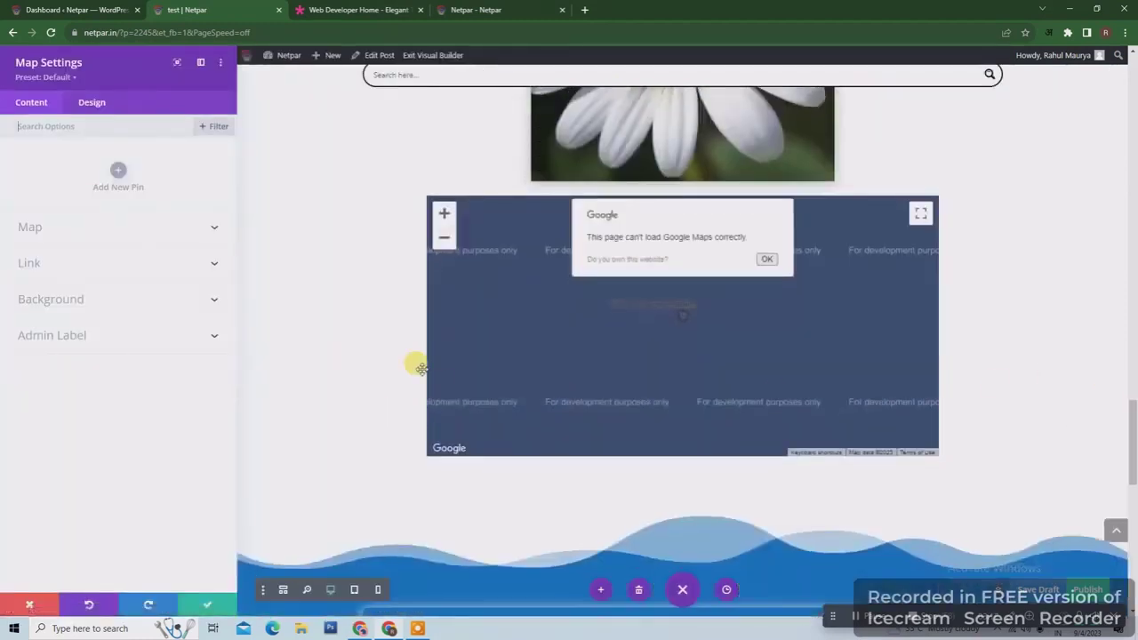
{"action": "left_click", "coordinate": [115, 178]}
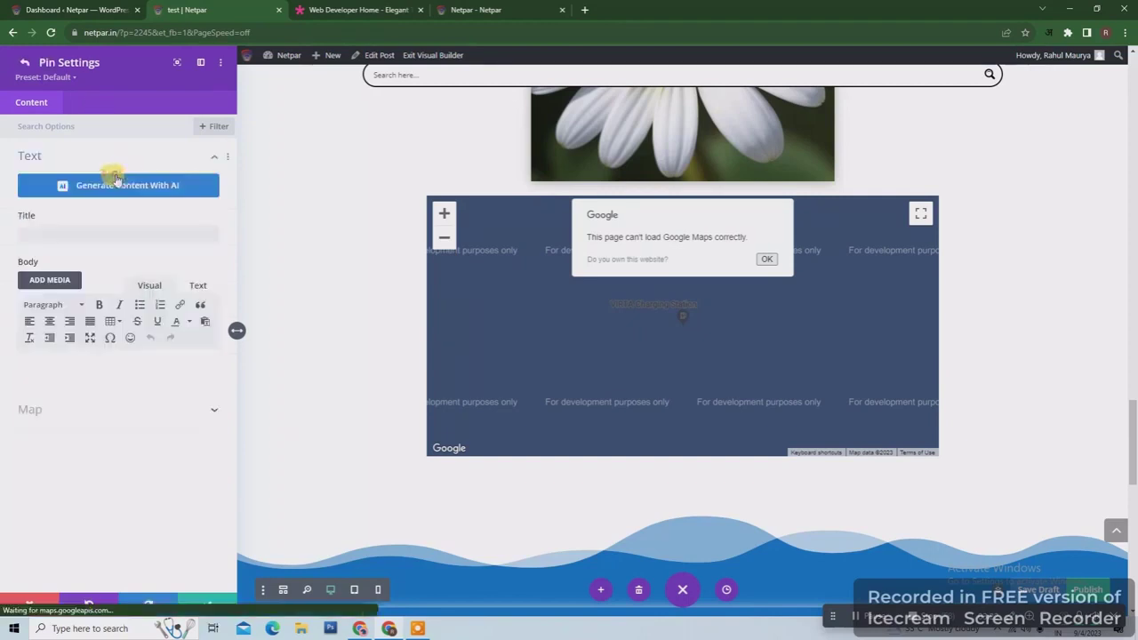
{"action": "left_click", "coordinate": [113, 235]}
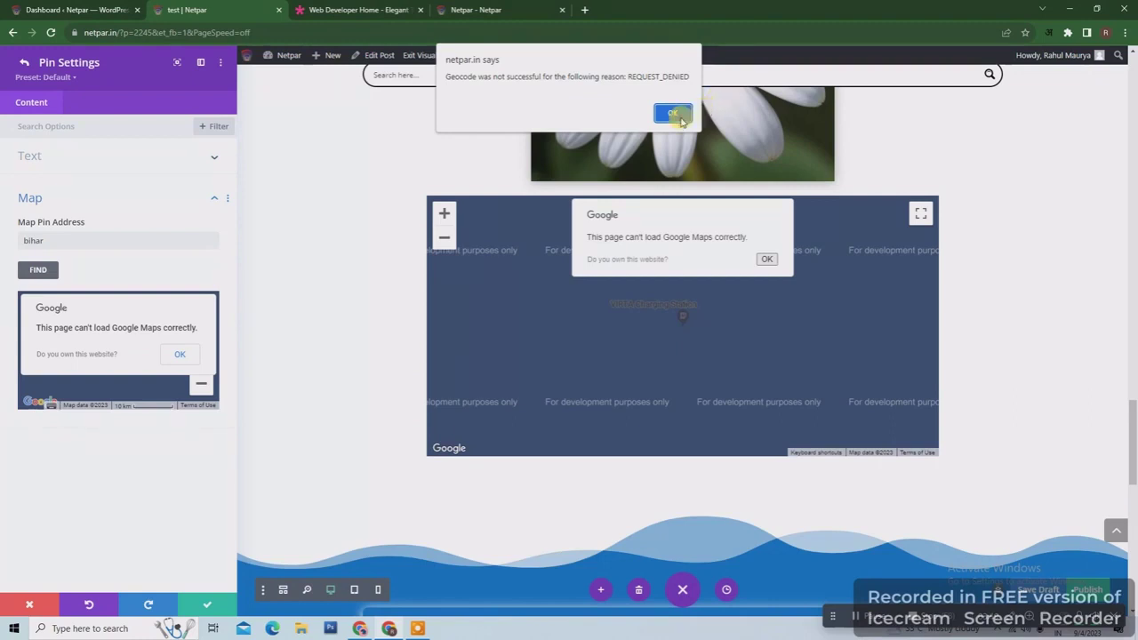
{"action": "left_click", "coordinate": [673, 113]}
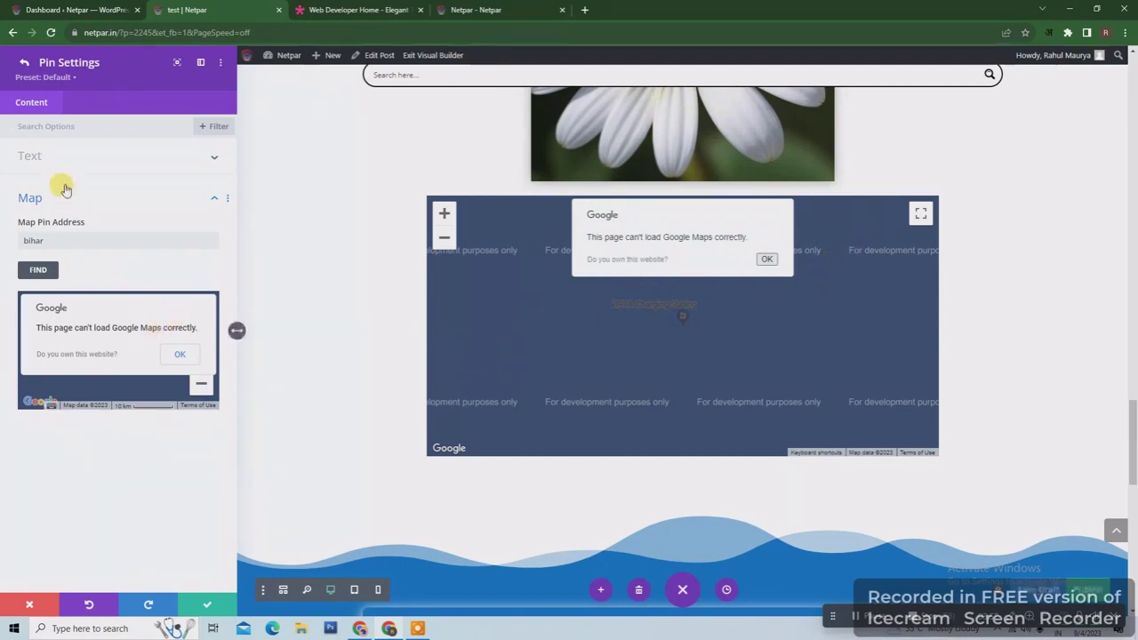
- Review the pin's title and body text and save both the pin and the Map module's settings
{"action": "left_click", "coordinate": [76, 158]}
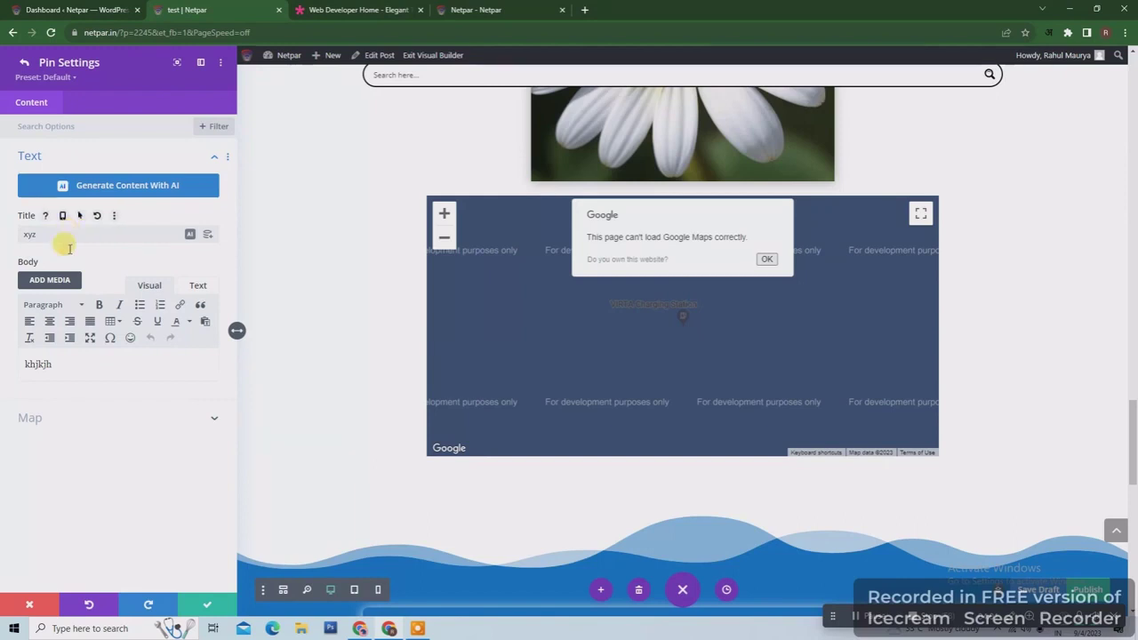
{"action": "left_click_drag", "start_coordinate": [82, 360], "coordinate": [25, 362]}
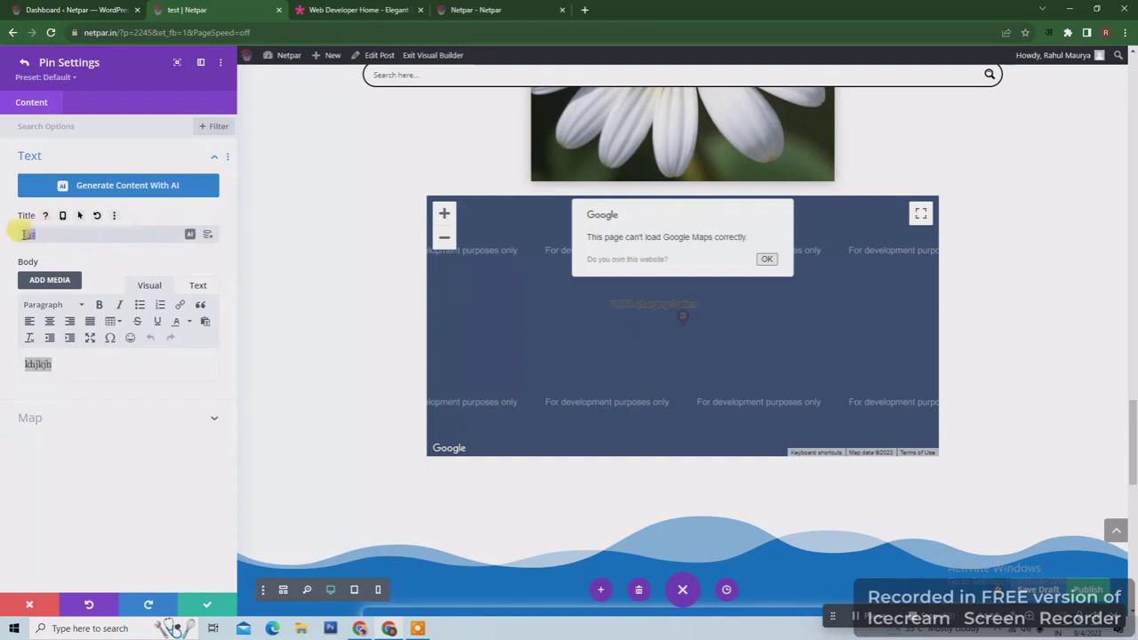
{"action": "double_click", "coordinate": [71, 364]}
{"action": "left_click", "coordinate": [70, 363]}
{"action": "left_click_drag", "start_coordinate": [70, 364], "coordinate": [9, 374]}
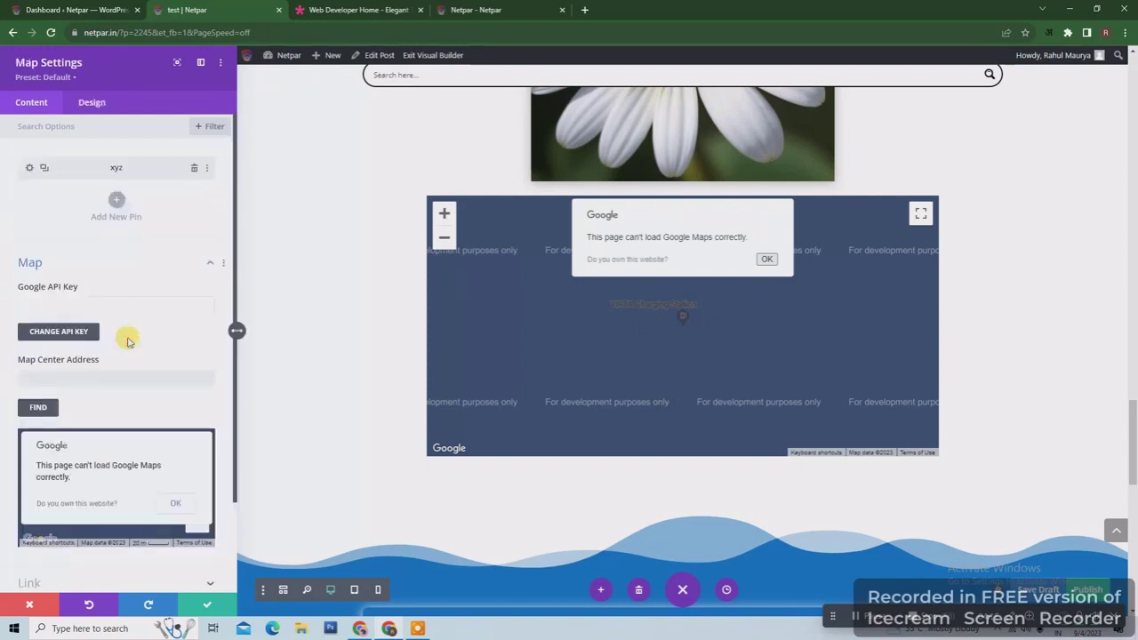
{"action": "scroll", "coordinate": [133, 348], "scroll_direction": "down", "scroll_amount": 2}
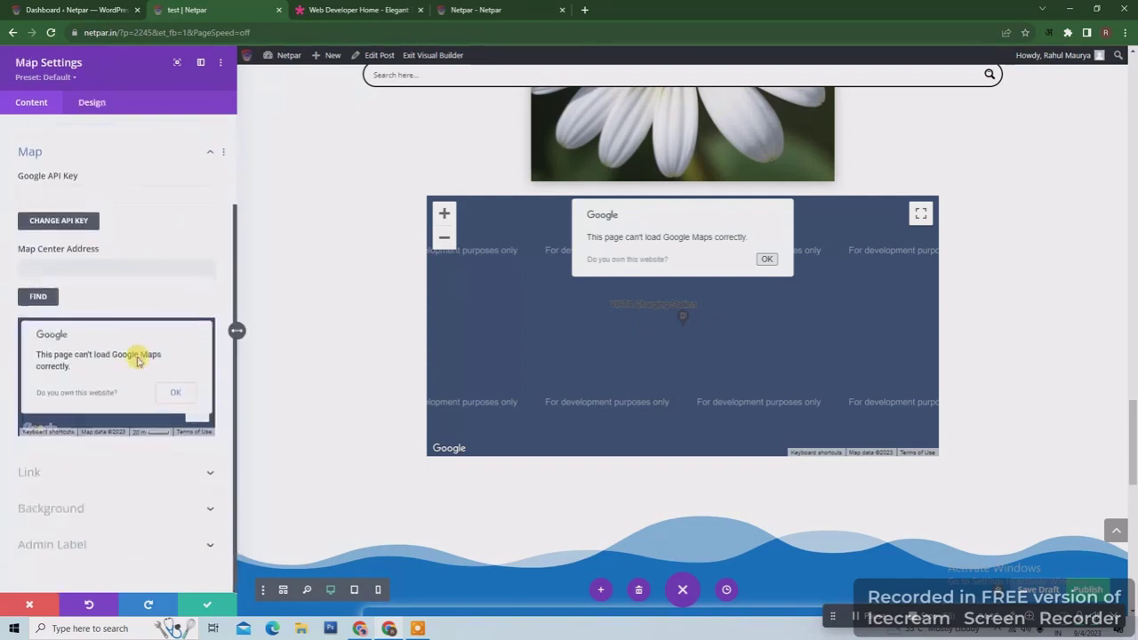
{"action": "left_click", "coordinate": [161, 480]}
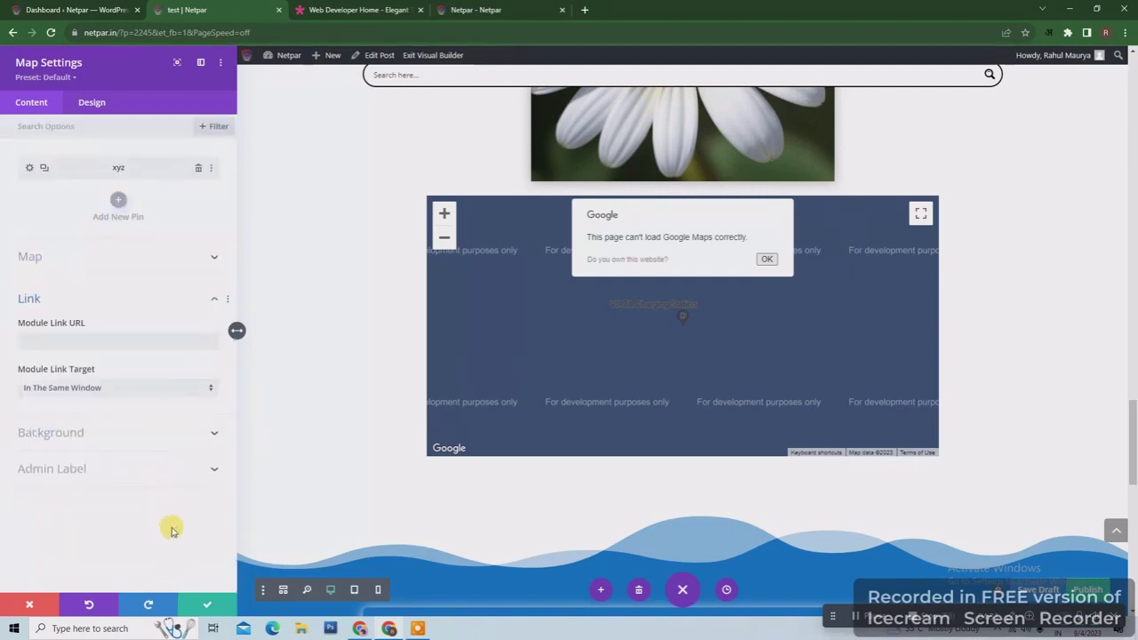
{"action": "left_click", "coordinate": [208, 605]}
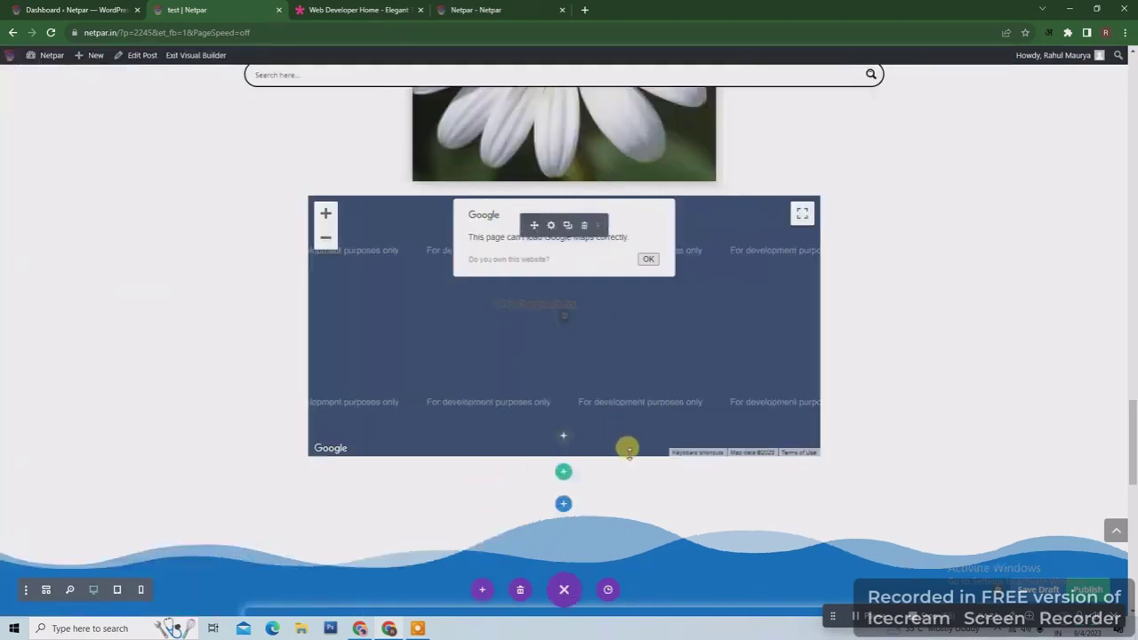
- Insert a Number Counter module below the map
{"action": "left_click", "coordinate": [562, 436]}
{"action": "scroll", "coordinate": [604, 237], "scroll_direction": "down", "scroll_amount": 4}
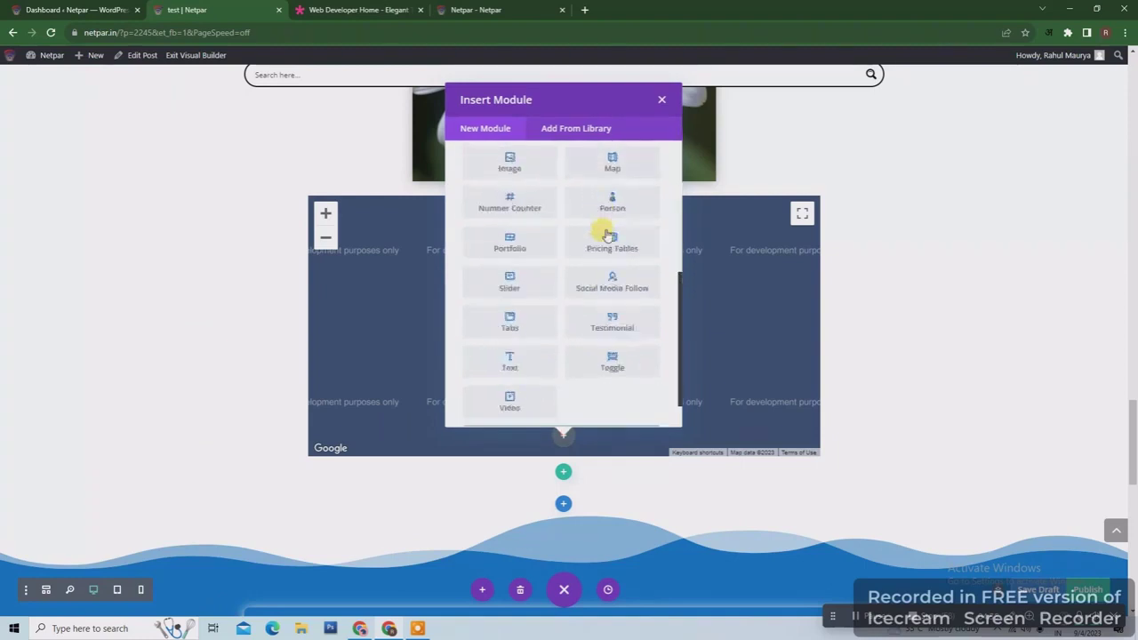
{"action": "scroll", "coordinate": [640, 267], "scroll_direction": "up", "scroll_amount": 3}
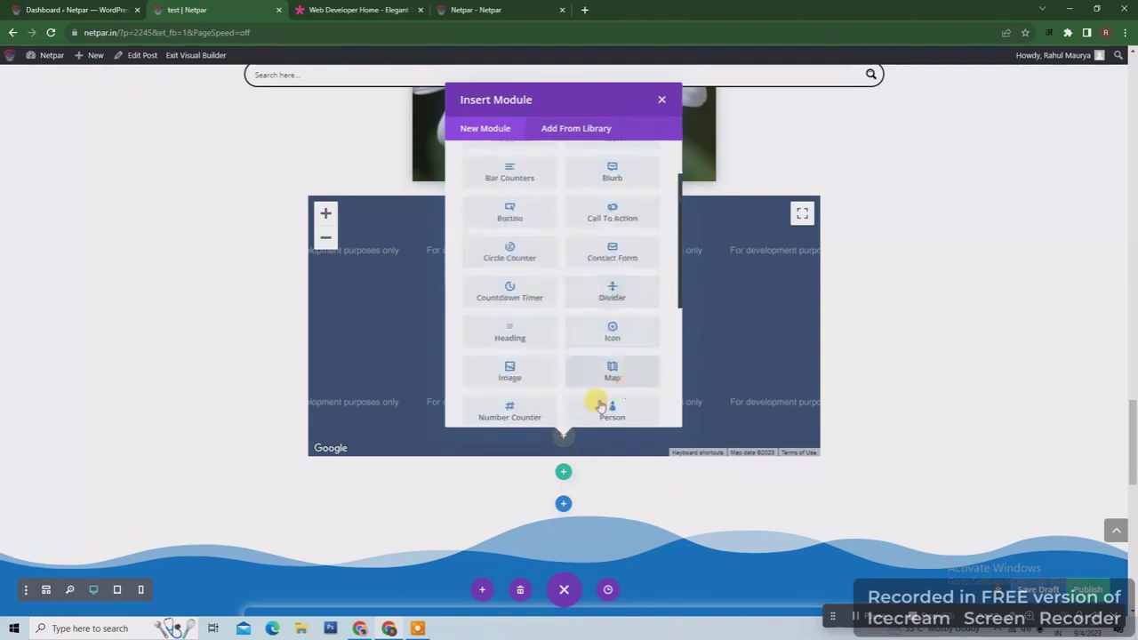
{"action": "left_click", "coordinate": [509, 412]}
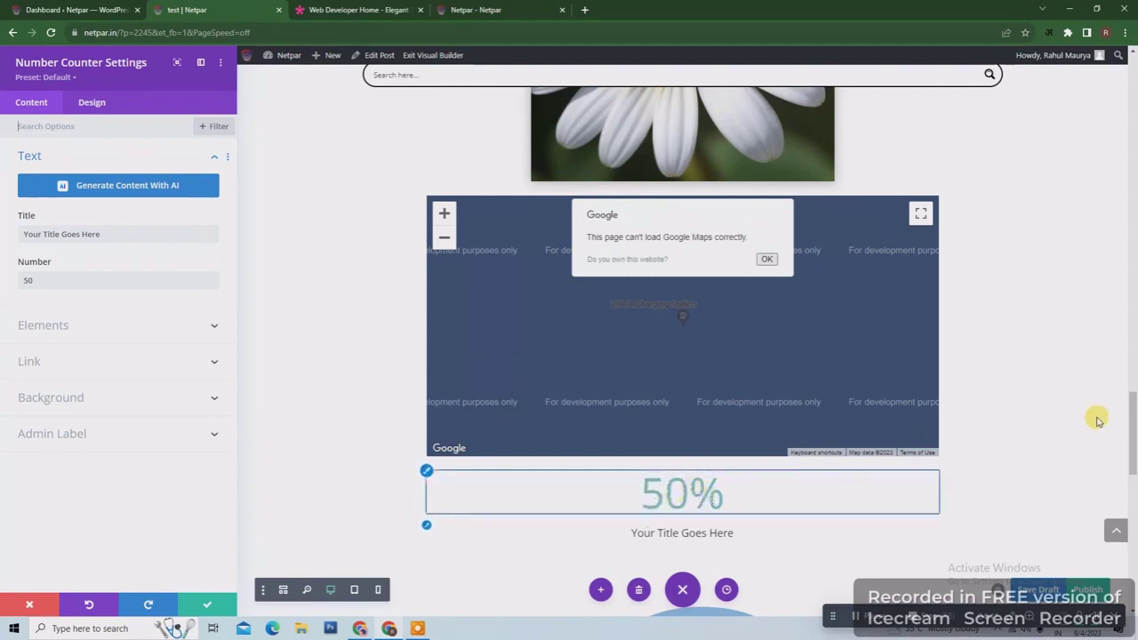
{"action": "mouse_move", "coordinate": [1132, 425]}
{"action": "left_mouse_down"}
{"action": "mouse_move", "coordinate": [1134, 197]}
{"action": "mouse_move", "coordinate": [1134, 444]}
{"action": "left_mouse_up"}
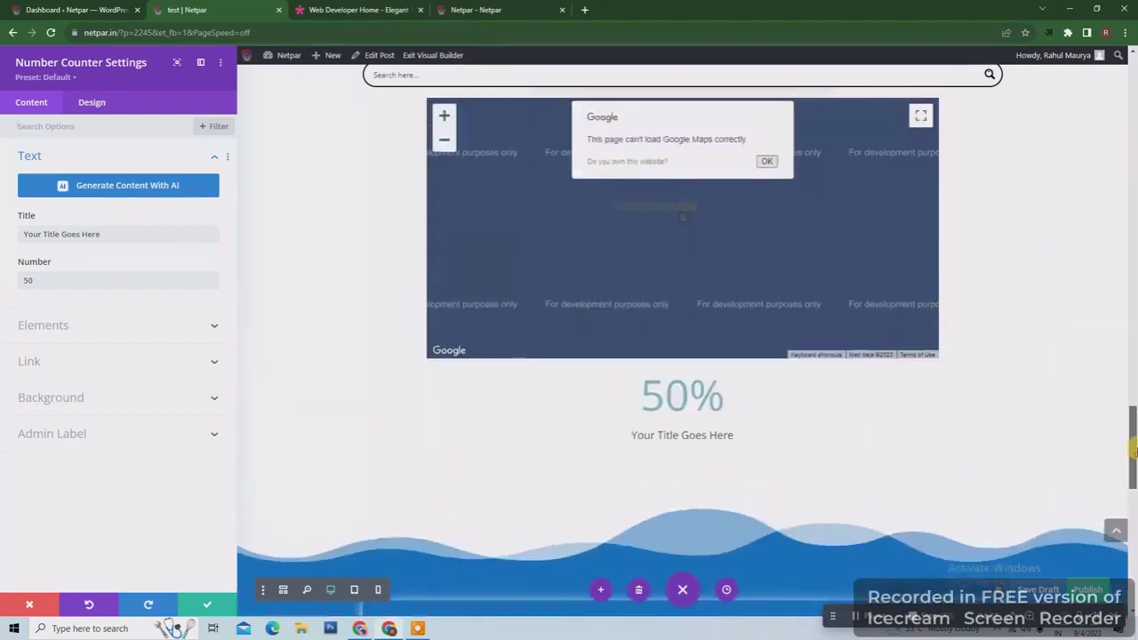
- Set the number counter's title to "officer" and turn off its percent sign
{"action": "left_click", "coordinate": [115, 227]}
{"action": "left_click_drag", "start_coordinate": [114, 227], "coordinate": [7, 247]}
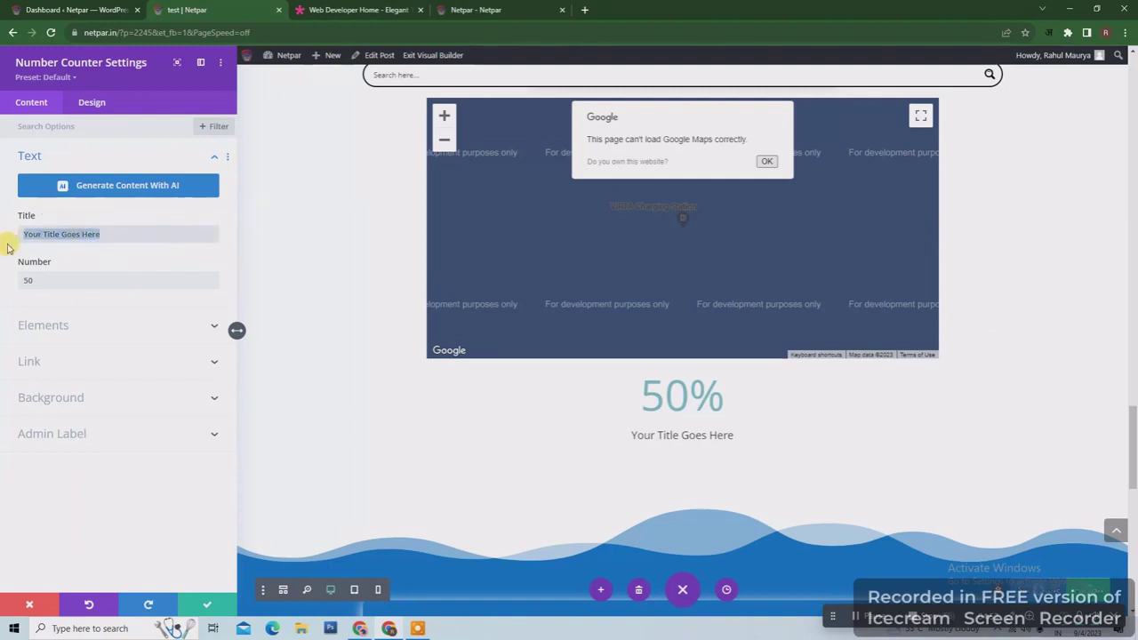
{"action": "type", "text": "officer"}
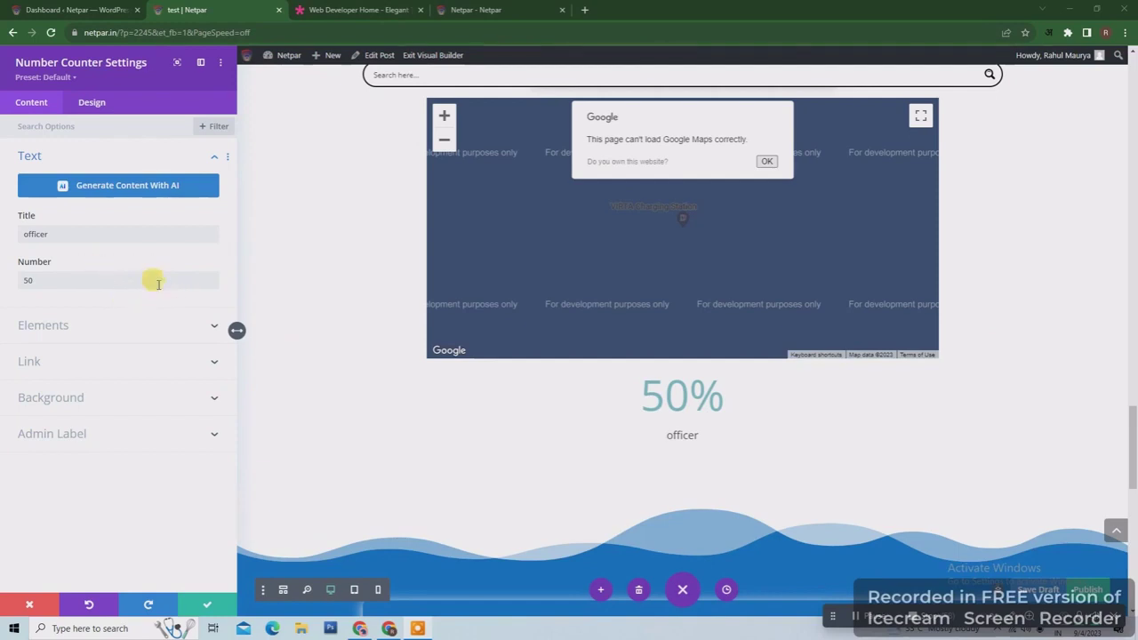
{"action": "left_click", "coordinate": [176, 334]}
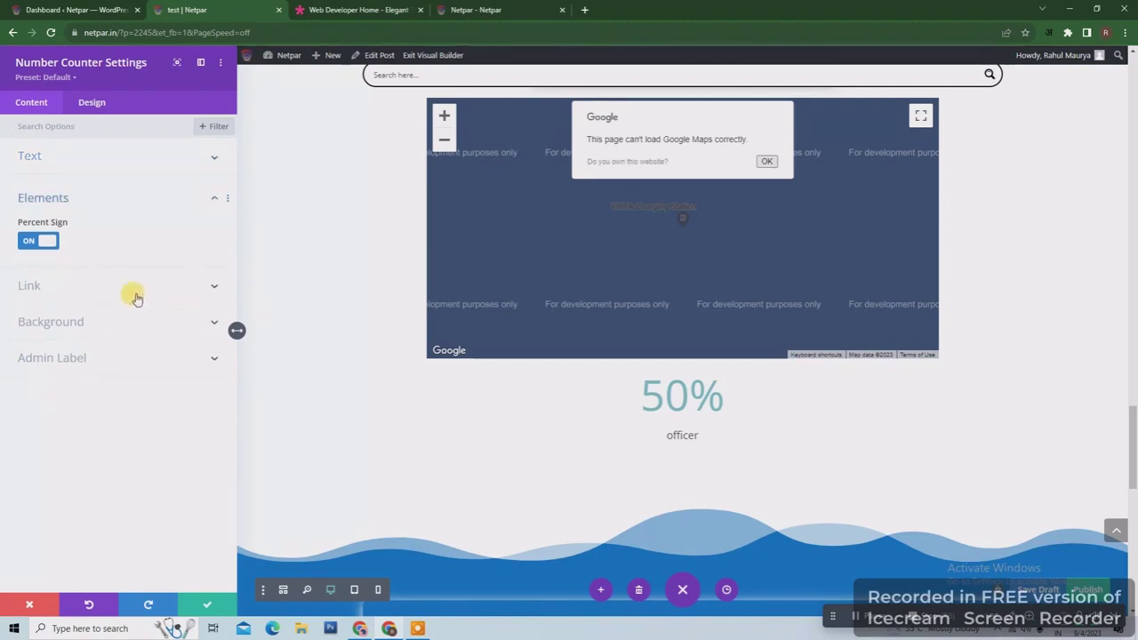
{"action": "left_click", "coordinate": [27, 241]}
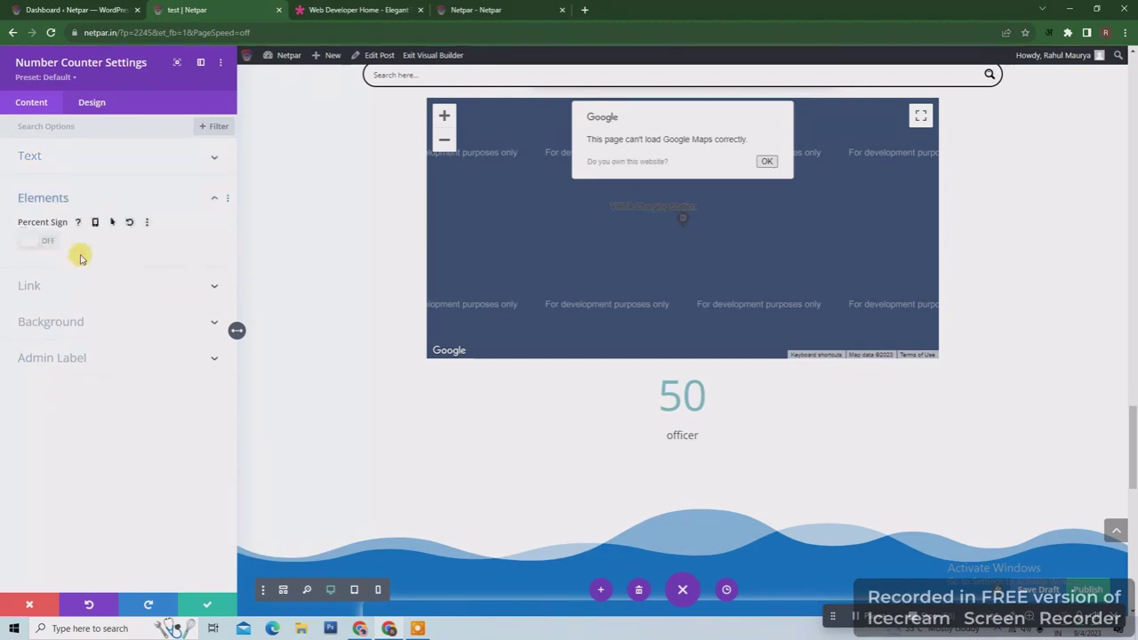
- Give the number counter a yellow background colour and save the module's settings
{"action": "left_click", "coordinate": [94, 100]}
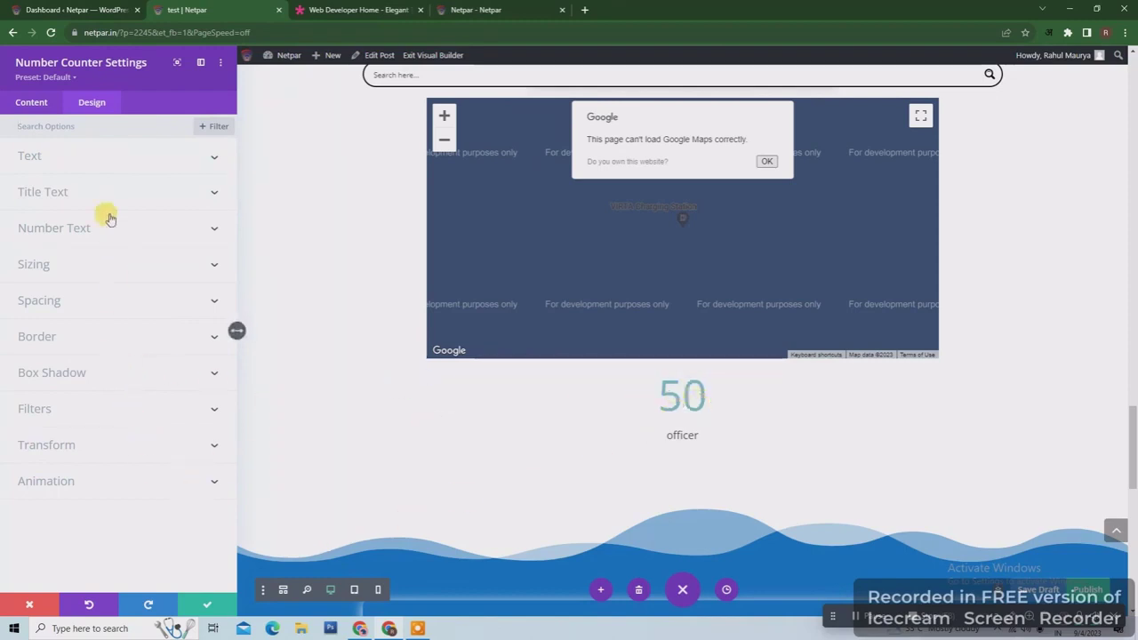
{"action": "left_click", "coordinate": [14, 100]}
{"action": "left_click", "coordinate": [98, 322]}
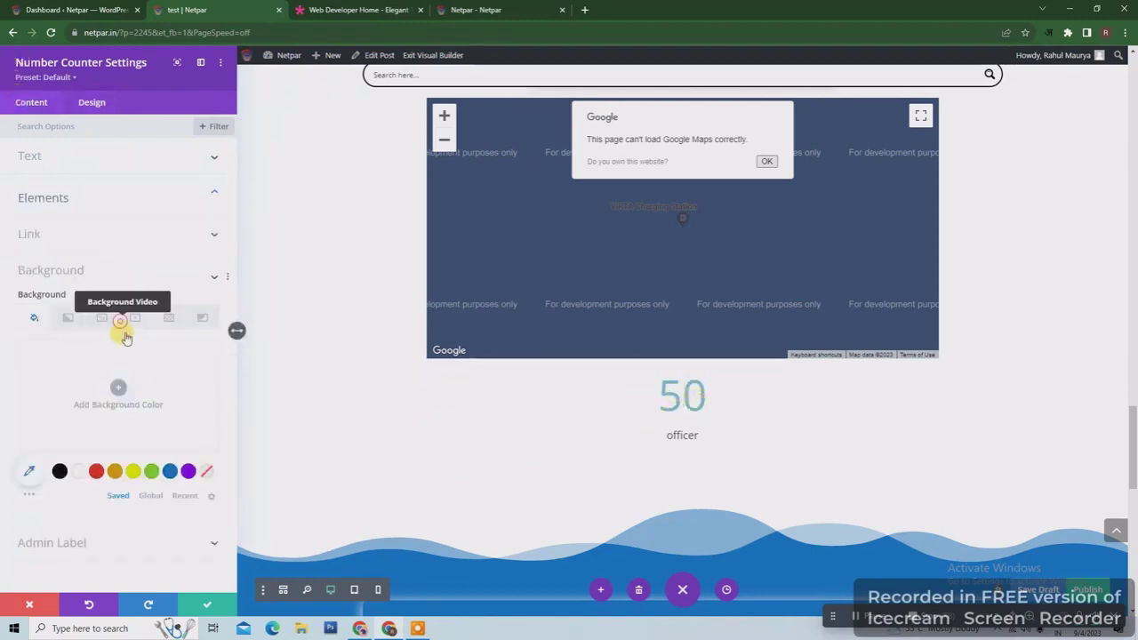
{"action": "left_click", "coordinate": [133, 471]}
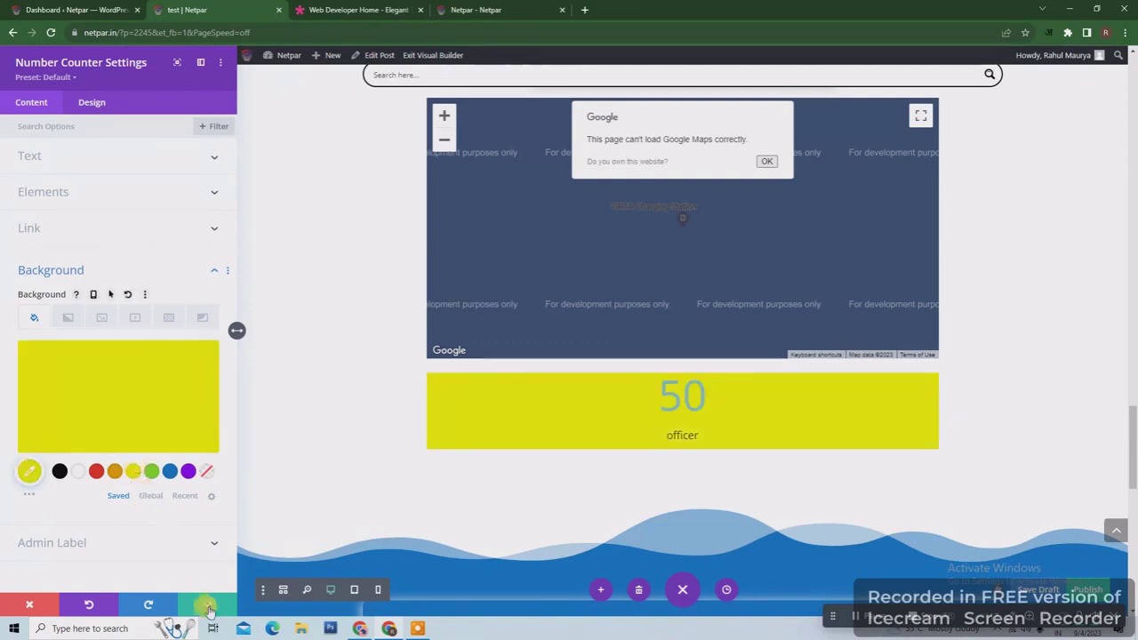
{"action": "left_click", "coordinate": [208, 608]}
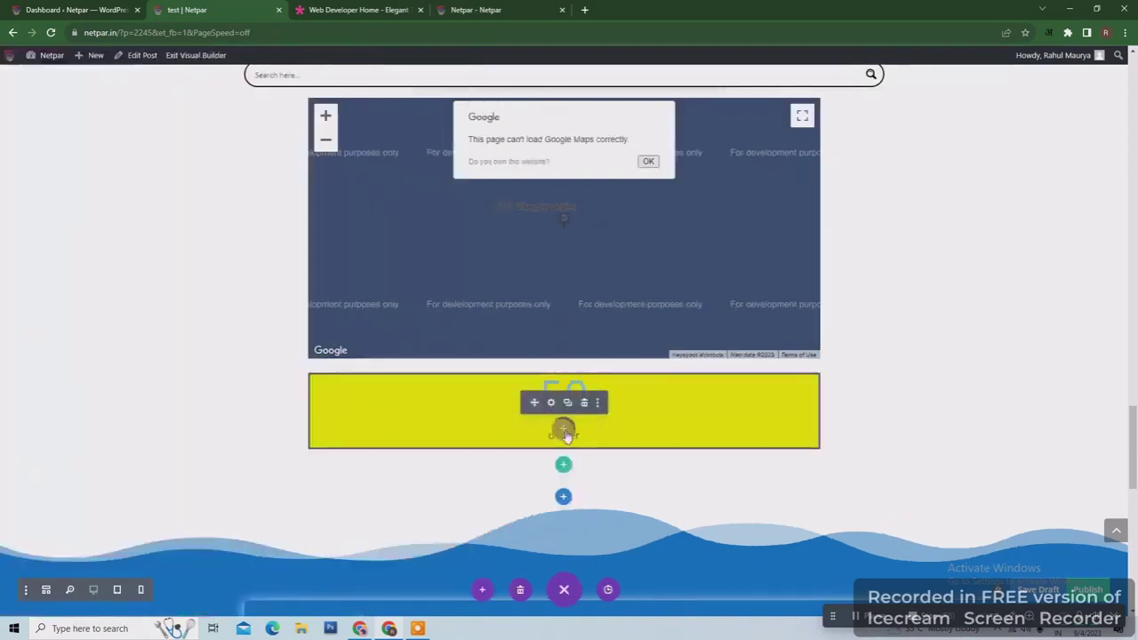
- Insert a Person module below the yellow number counter
{"action": "left_click", "coordinate": [563, 430]}
{"action": "left_click_drag", "start_coordinate": [682, 256], "coordinate": [676, 362]}
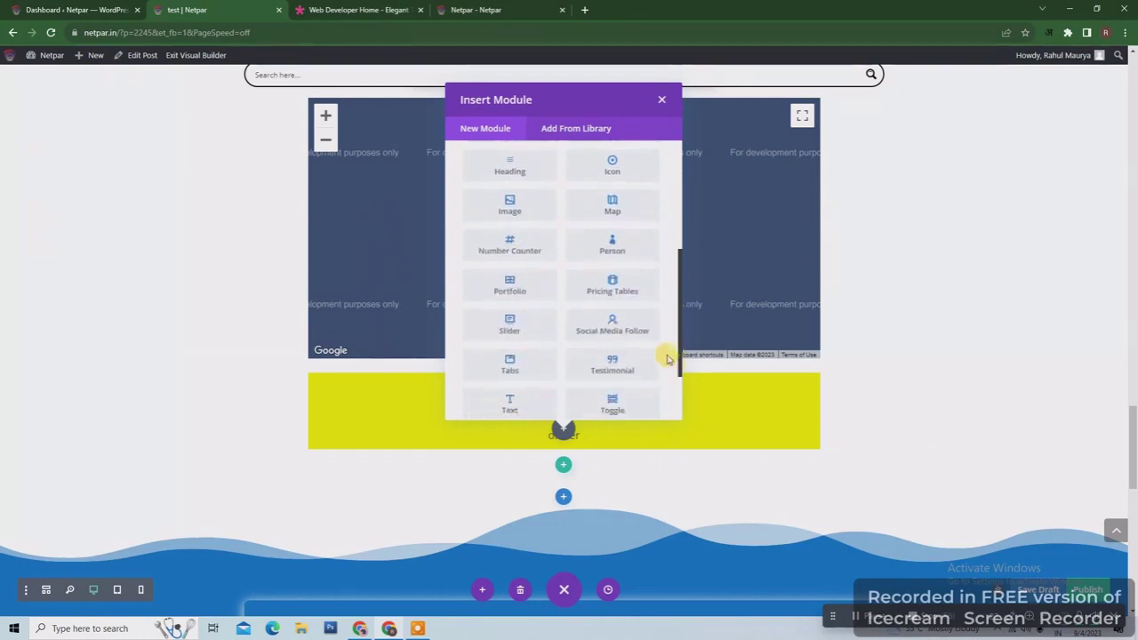
{"action": "left_click", "coordinate": [613, 253]}
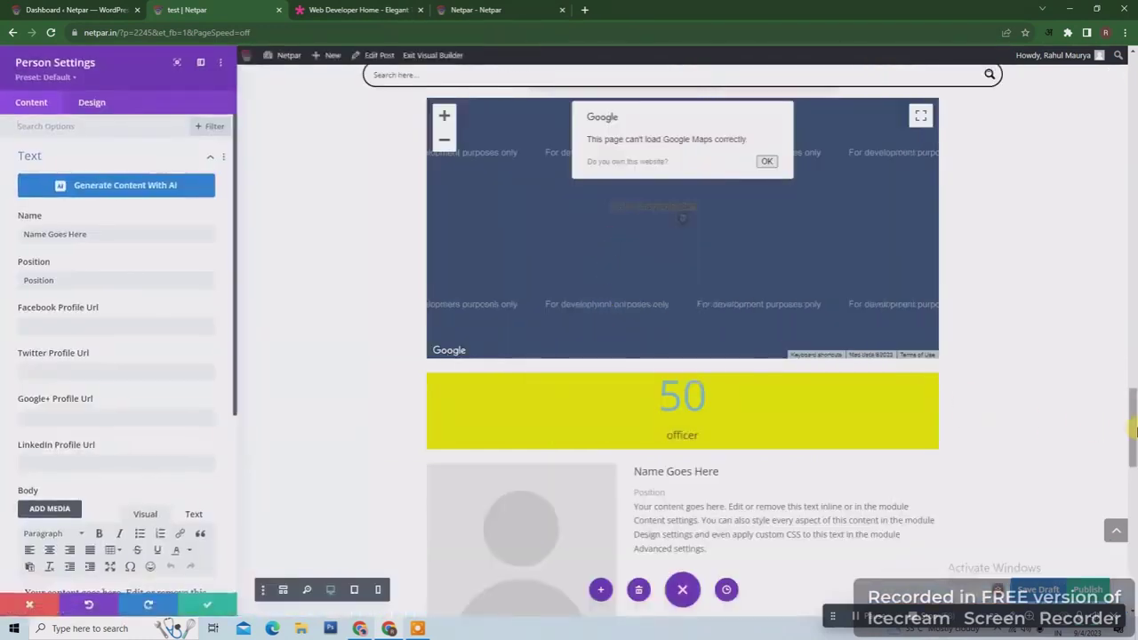
{"action": "left_click_drag", "start_coordinate": [1133, 431], "coordinate": [1133, 481]}
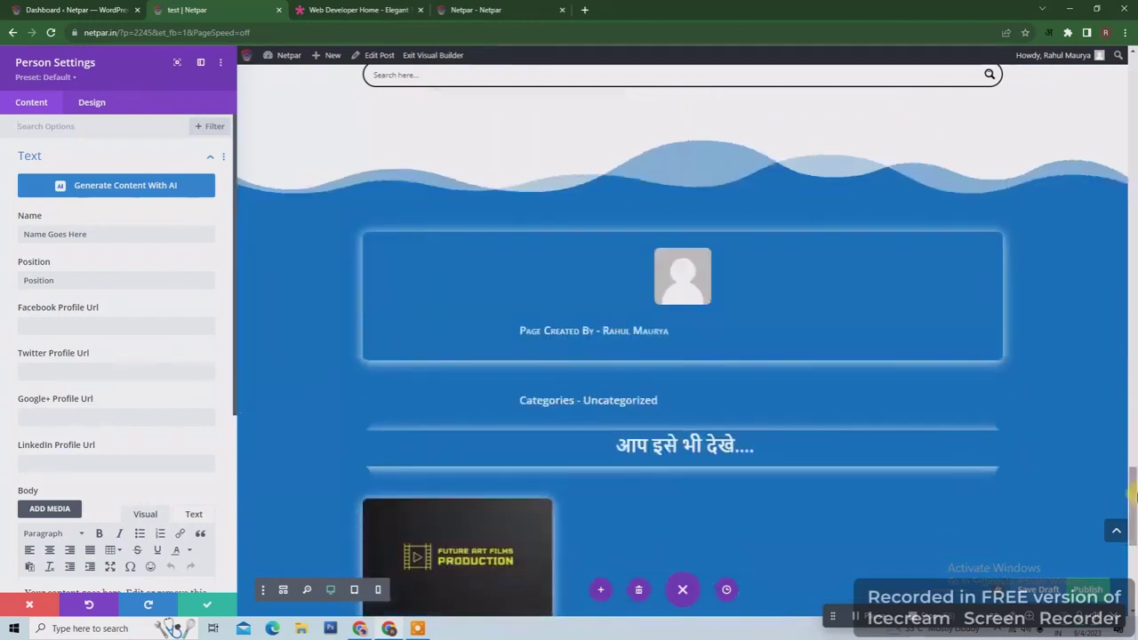
{"action": "scroll", "coordinate": [858, 415], "scroll_direction": "up", "scroll_amount": 5}
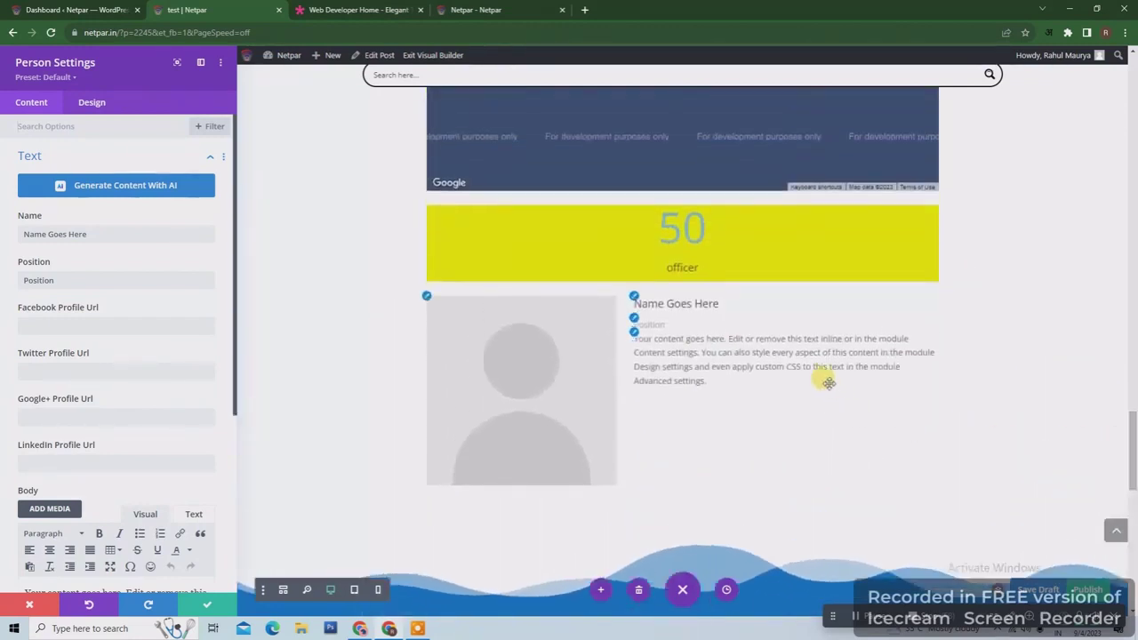
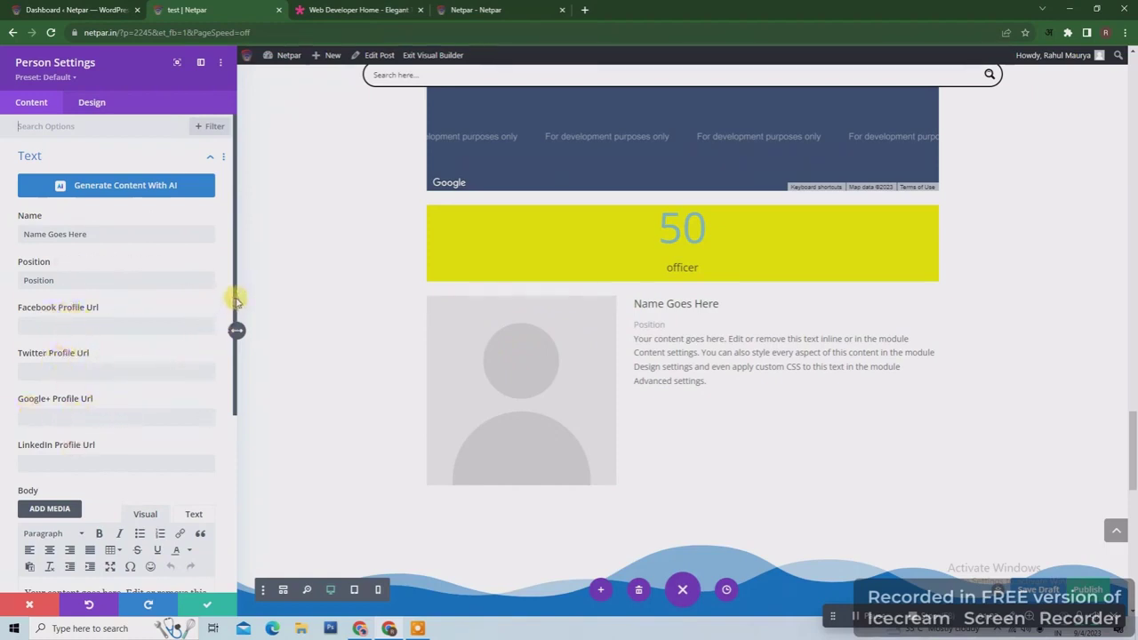
{"action": "left_click_drag", "start_coordinate": [236, 302], "coordinate": [223, 489]}
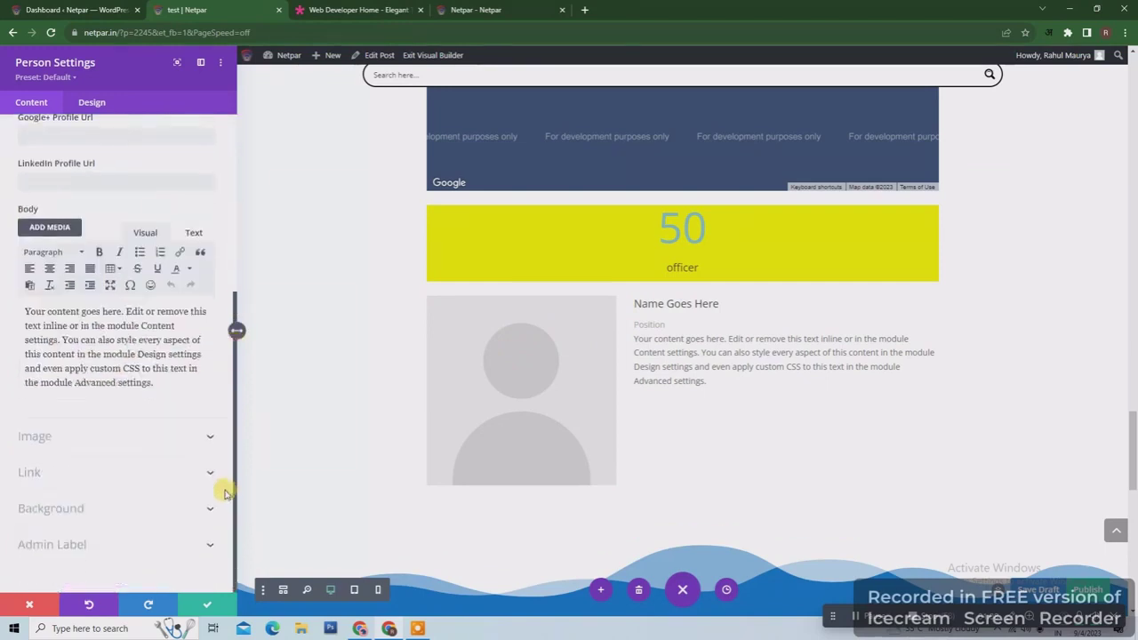
{"action": "left_click", "coordinate": [159, 444]}
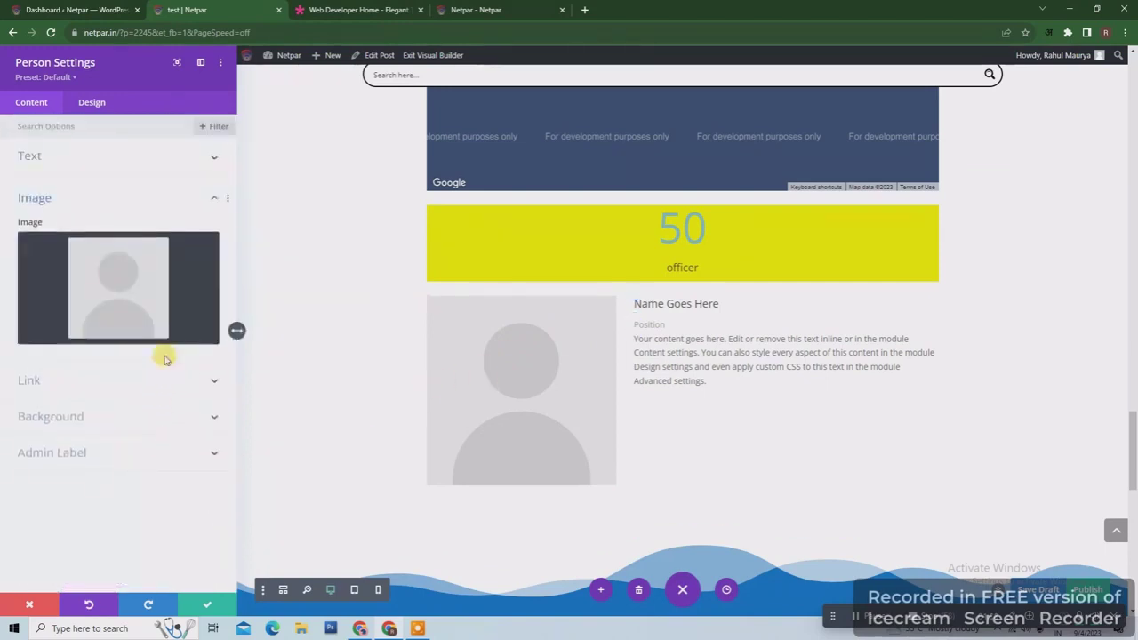
{"action": "left_click", "coordinate": [165, 271]}
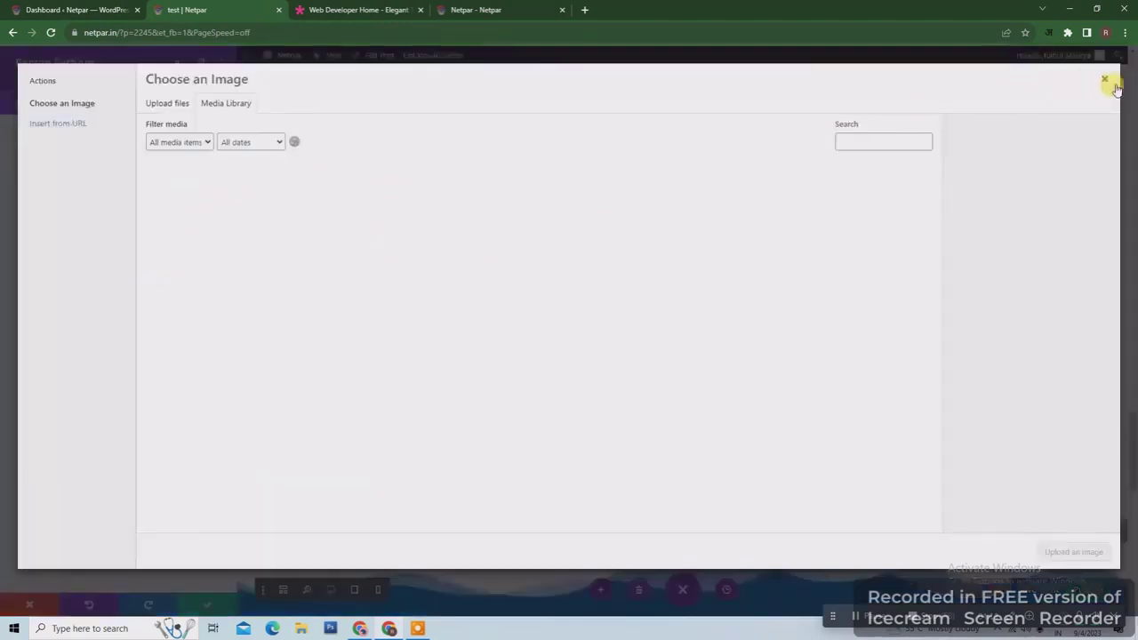
{"action": "left_click", "coordinate": [168, 102]}
{"action": "left_click", "coordinate": [1103, 80]}
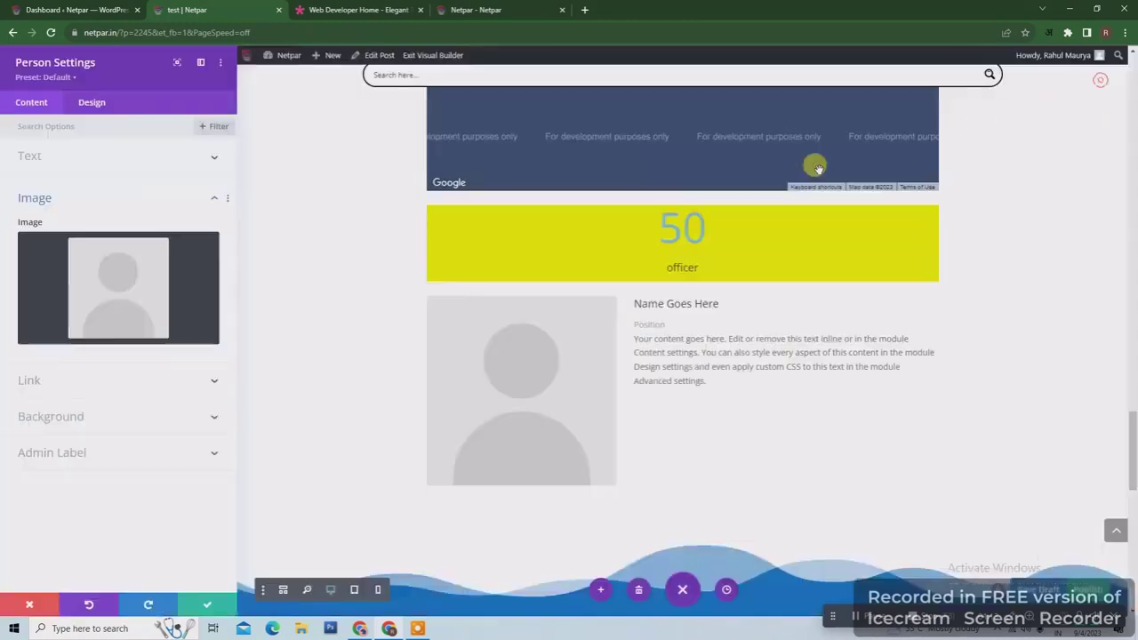
- Give the Person module a yellow background colour and save the module
{"action": "left_click", "coordinate": [142, 418]}
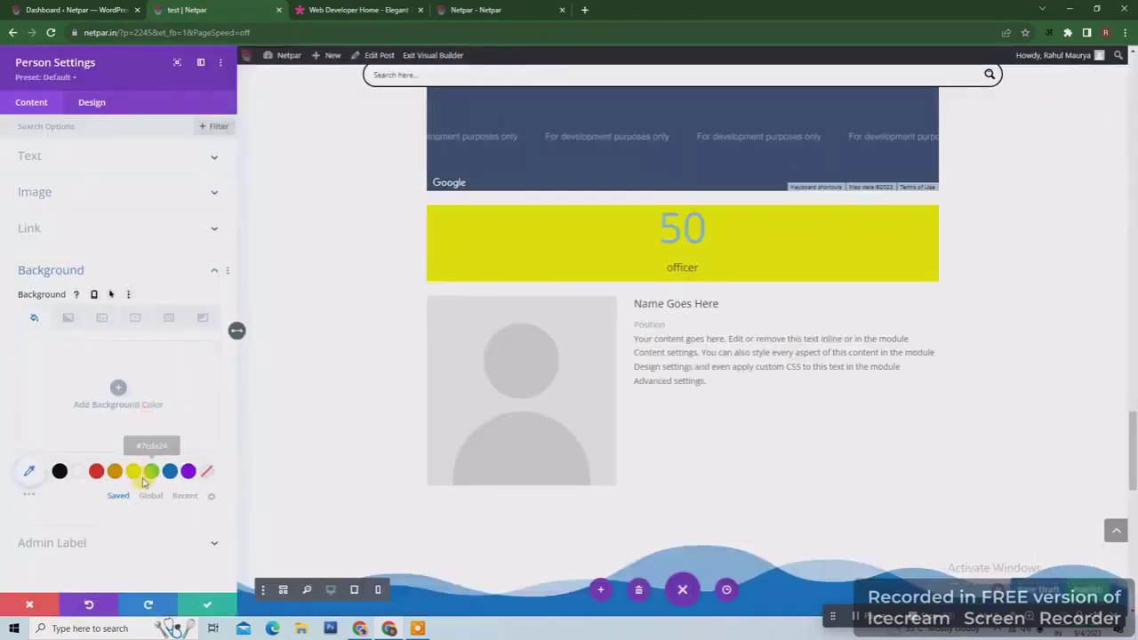
{"action": "left_click", "coordinate": [134, 471]}
{"action": "left_click", "coordinate": [94, 103]}
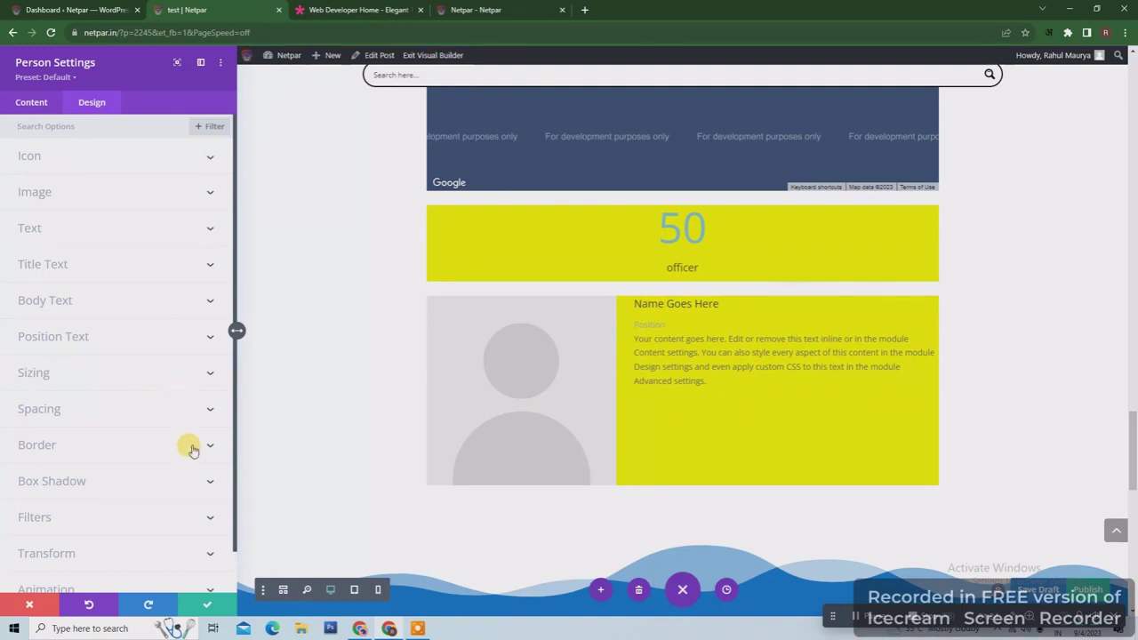
{"action": "left_click", "coordinate": [203, 606]}
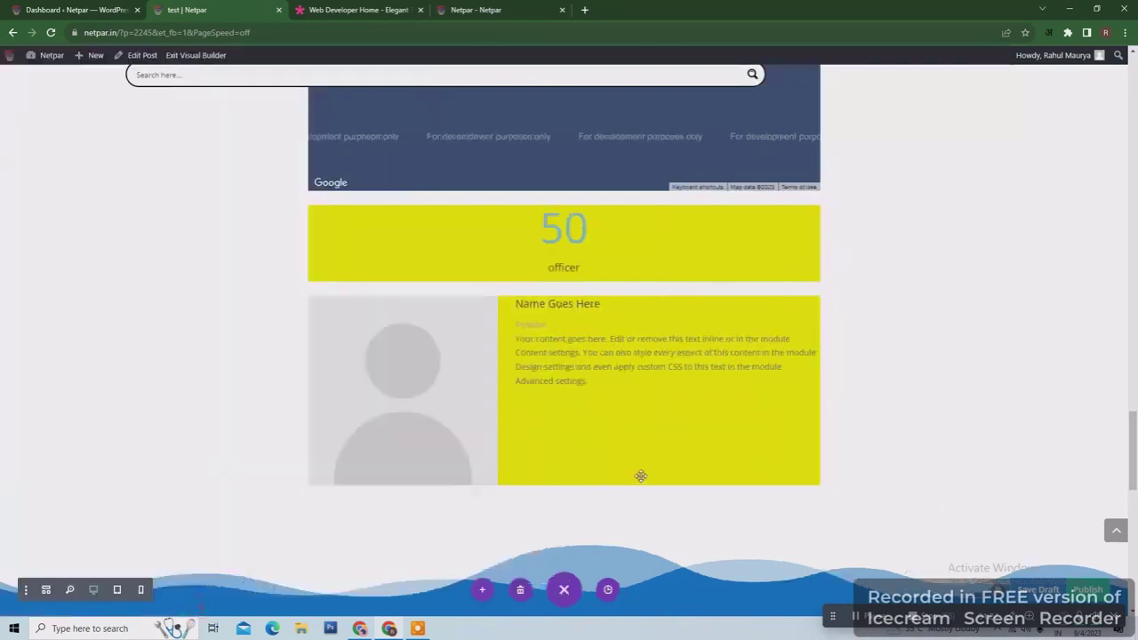
- Insert a Pricing Tables module below the Person module
{"action": "left_click", "coordinate": [562, 466]}
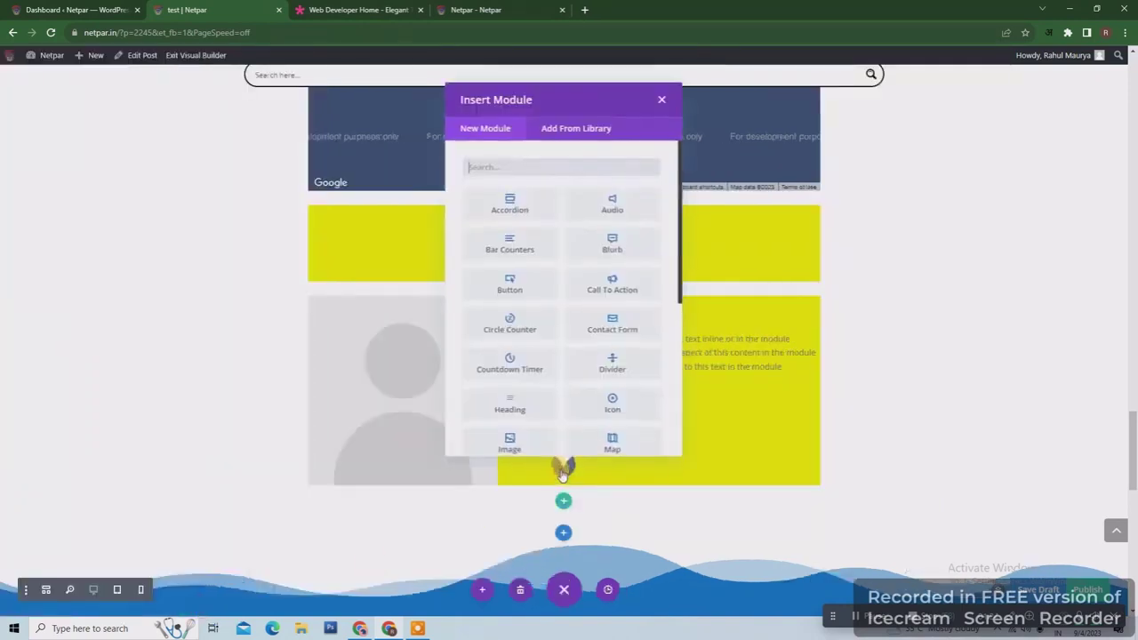
{"action": "left_click_drag", "start_coordinate": [682, 253], "coordinate": [685, 414]}
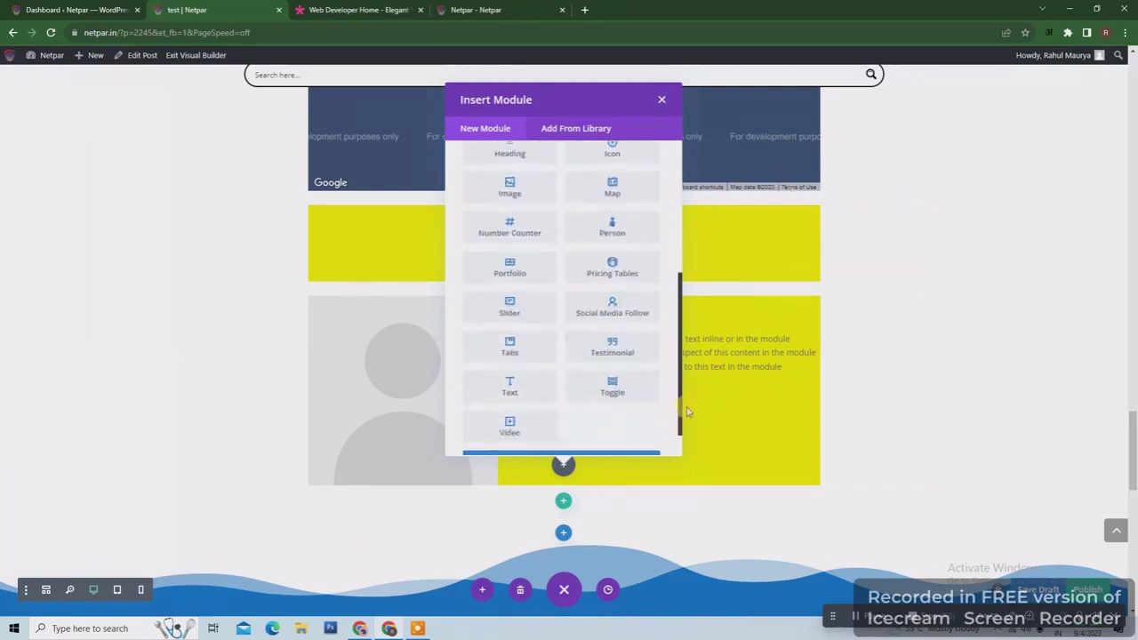
{"action": "left_click", "coordinate": [634, 260]}
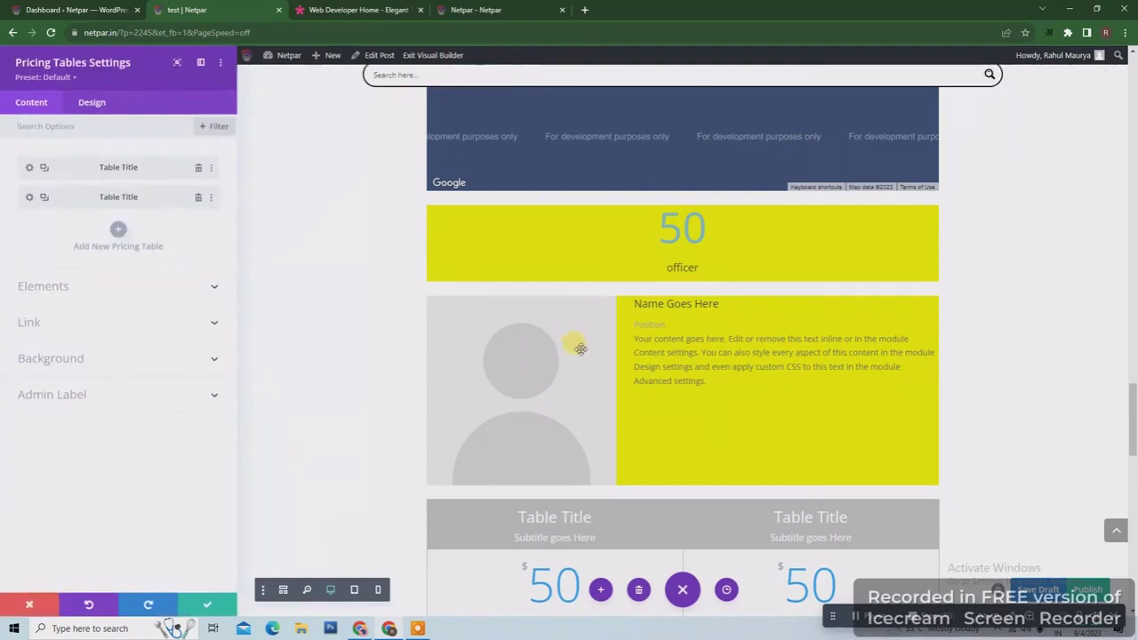
- Set the title of the first pricing table to "basic plan"
{"action": "left_click_drag", "start_coordinate": [1133, 406], "coordinate": [1133, 449]}
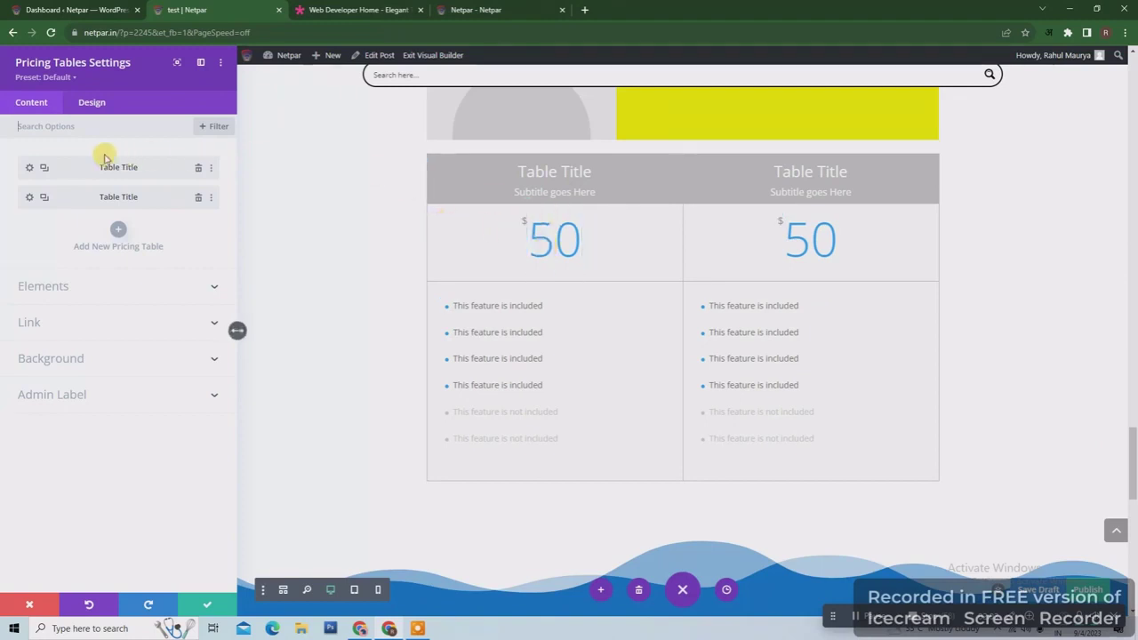
{"action": "left_click", "coordinate": [30, 169]}
{"action": "left_click_drag", "start_coordinate": [88, 234], "coordinate": [25, 234]}
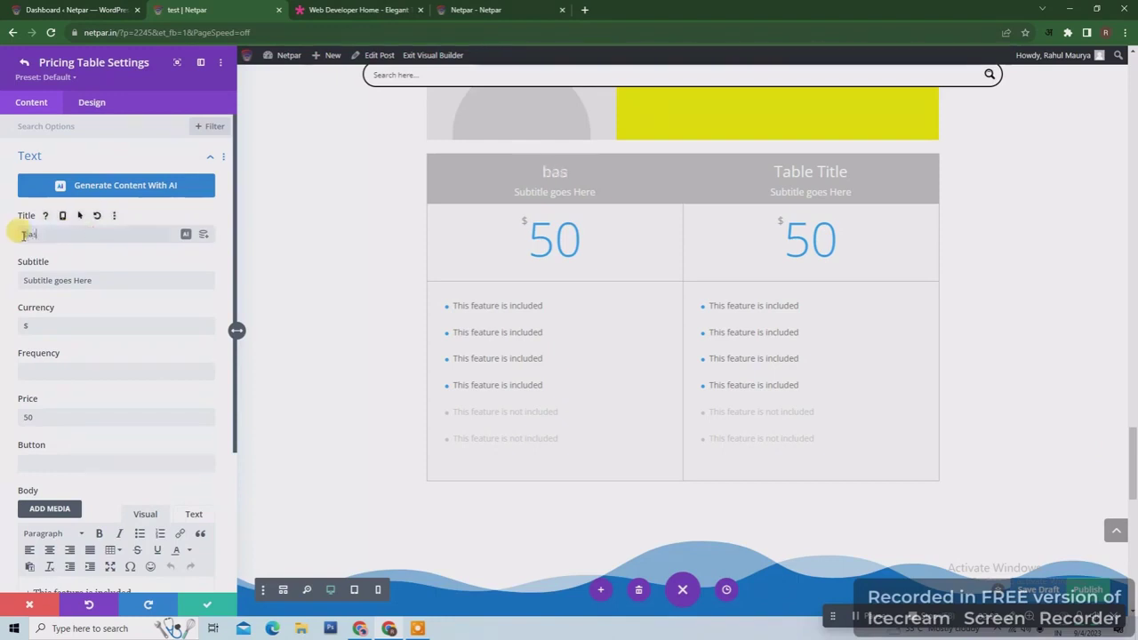
{"action": "type", "text": "basic plan"}
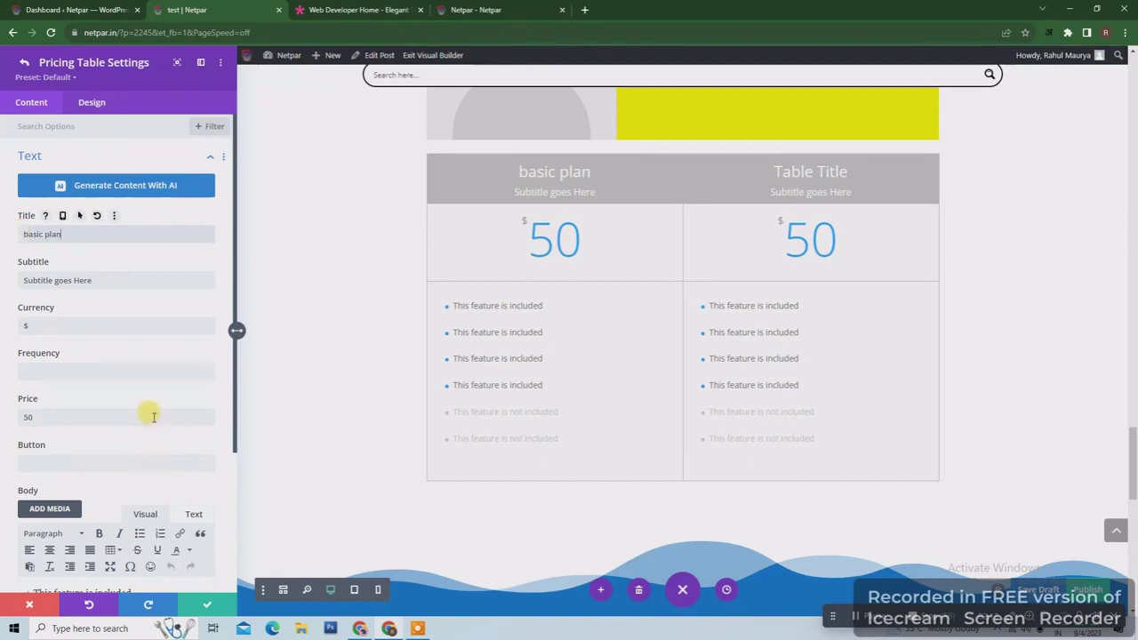
- Clear the basic plan's currency symbol, set its price to 500, and save that table
{"action": "left_click", "coordinate": [40, 324]}
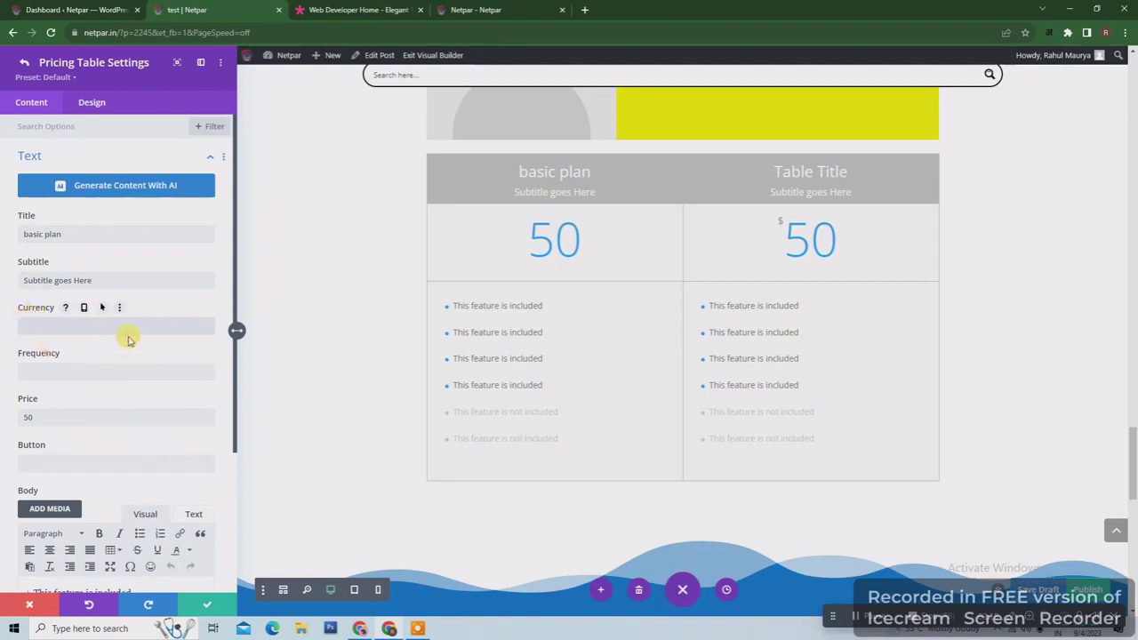
{"action": "double_click", "coordinate": [27, 417]}
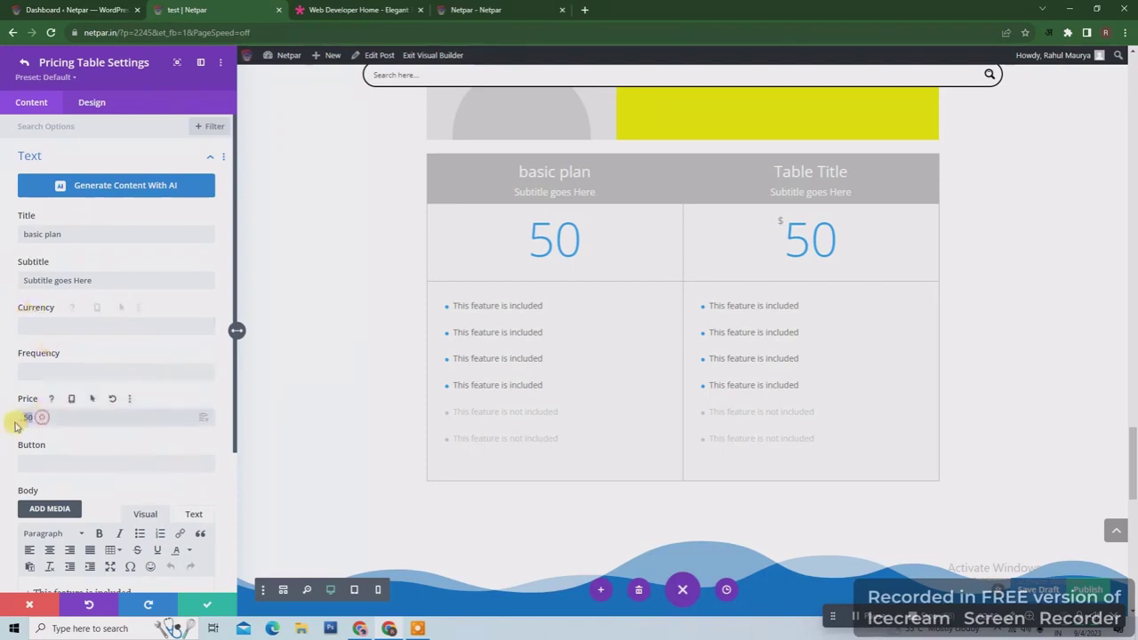
{"action": "type", "text": "500"}
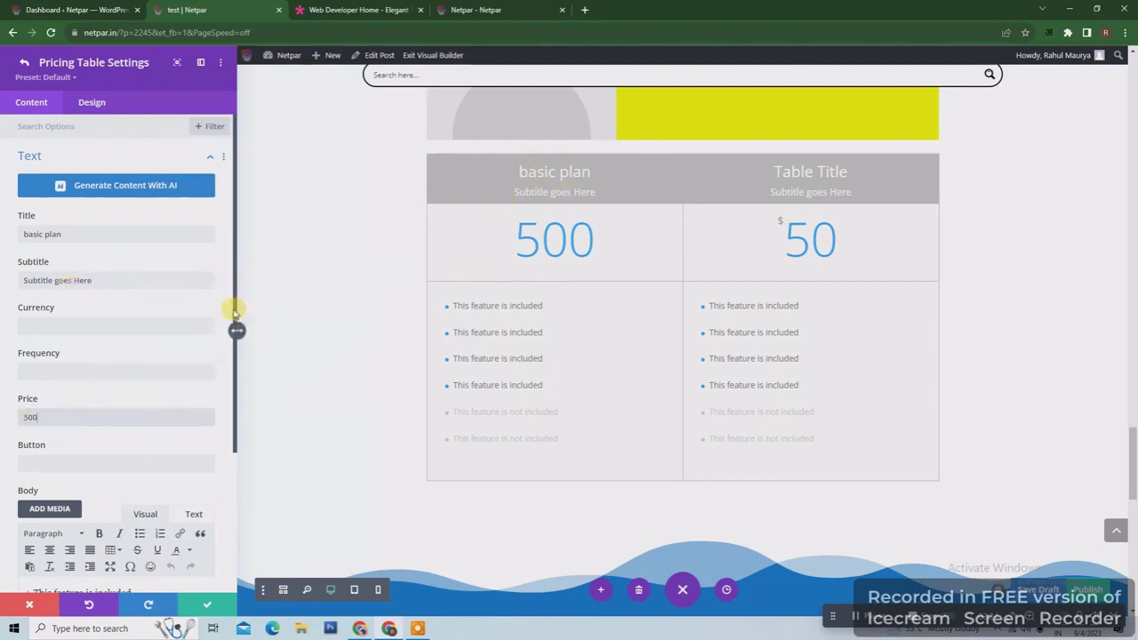
{"action": "scroll", "coordinate": [178, 451], "scroll_direction": "down", "scroll_amount": 3}
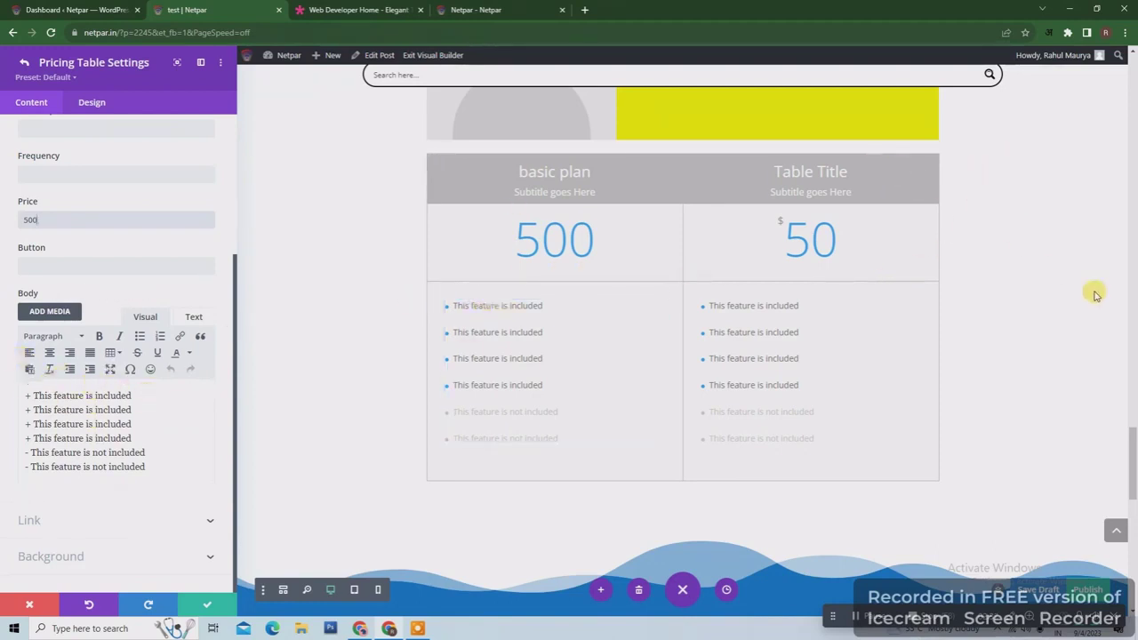
{"action": "scroll", "coordinate": [1095, 295], "scroll_direction": "up", "scroll_amount": 20}
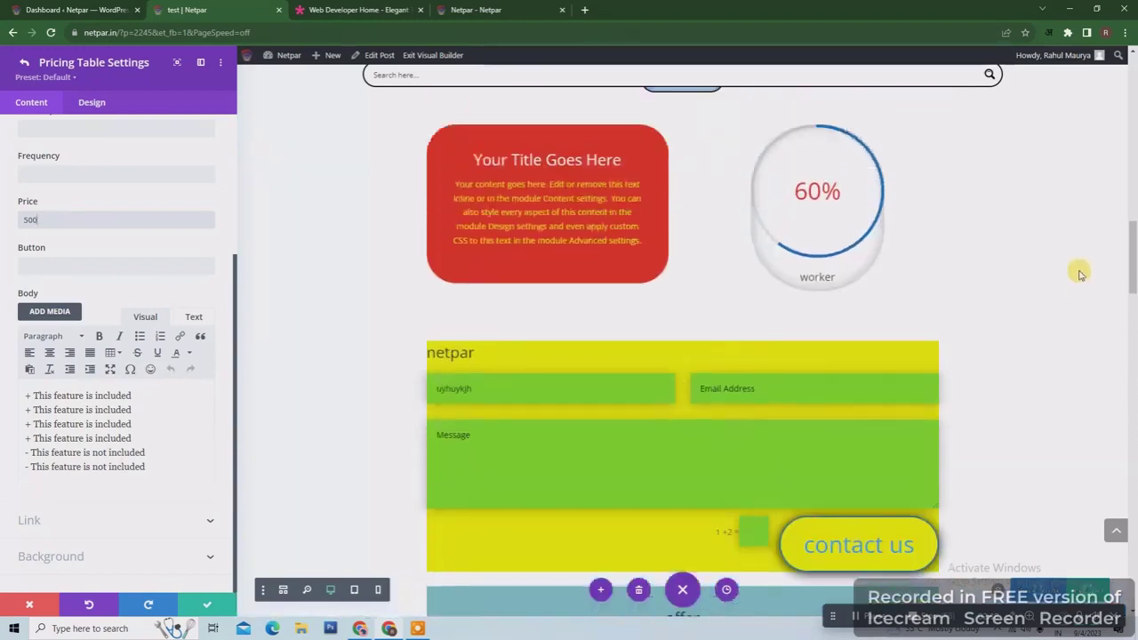
{"action": "scroll", "coordinate": [1080, 276], "scroll_direction": "up", "scroll_amount": 15}
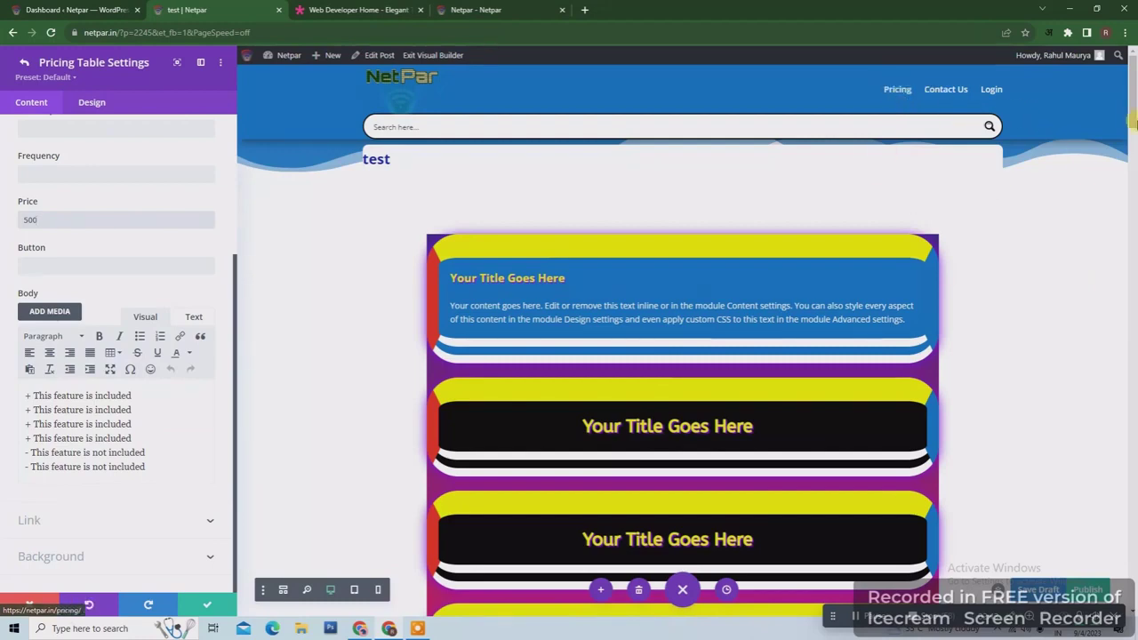
{"action": "left_click_drag", "start_coordinate": [1133, 93], "coordinate": [1133, 462]}
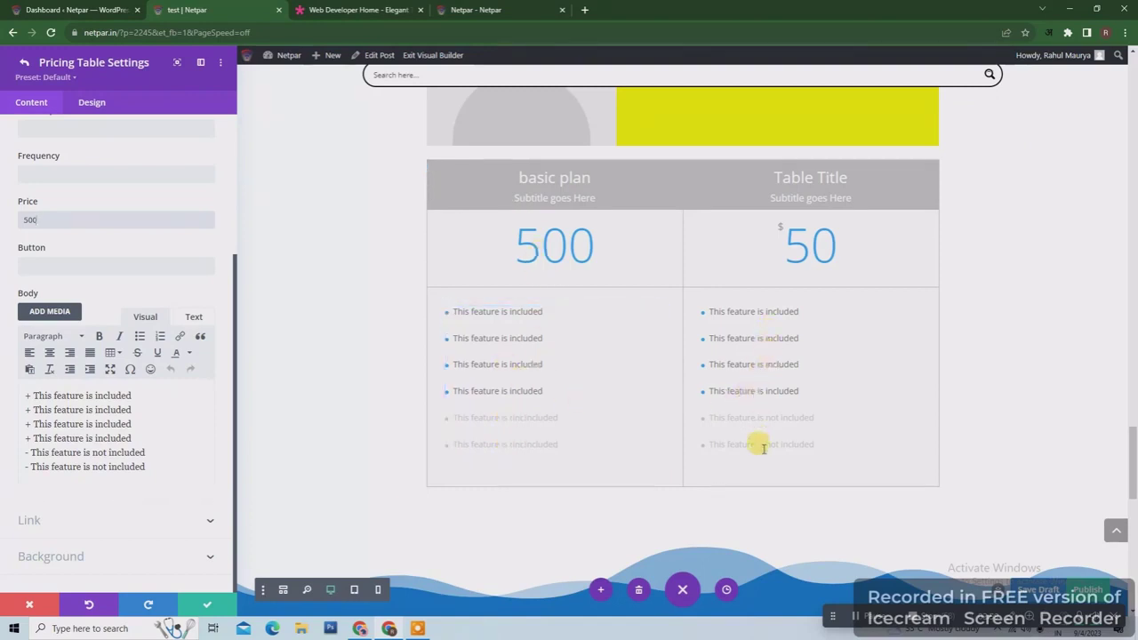
{"action": "left_click", "coordinate": [205, 609]}
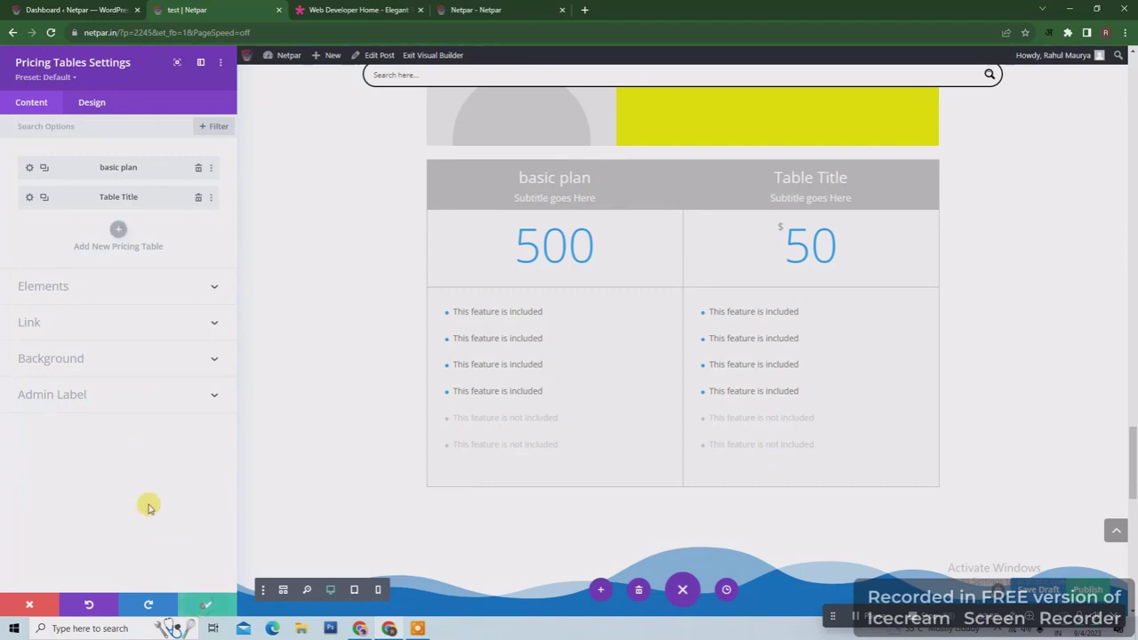
- Set the title of the second pricing table to "pro plan"
{"action": "left_click", "coordinate": [28, 203]}
{"action": "left_click_drag", "start_coordinate": [64, 234], "coordinate": [18, 234]}
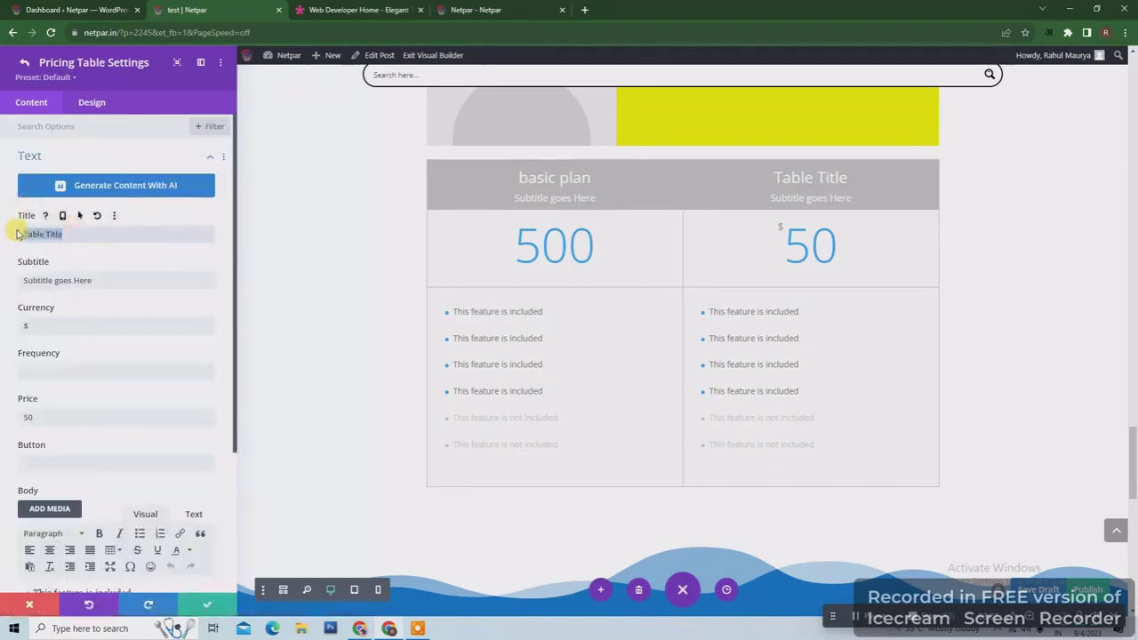
{"action": "type", "text": "pr"}
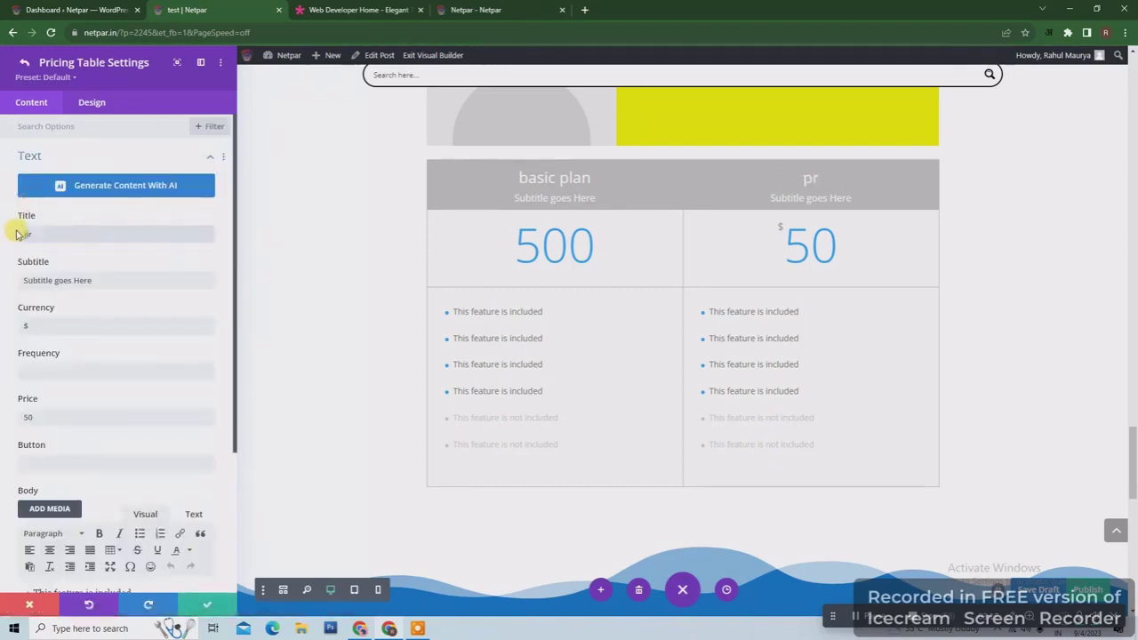
{"action": "type", "text": "o plan"}
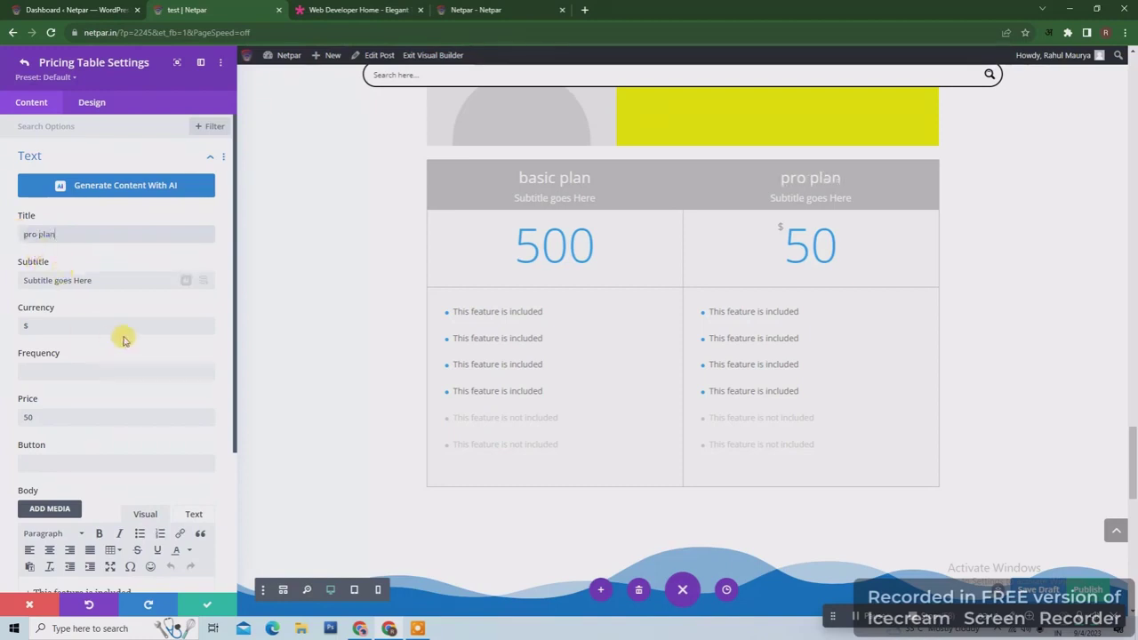
{"action": "scroll", "coordinate": [173, 474], "scroll_direction": "down", "scroll_amount": 2}
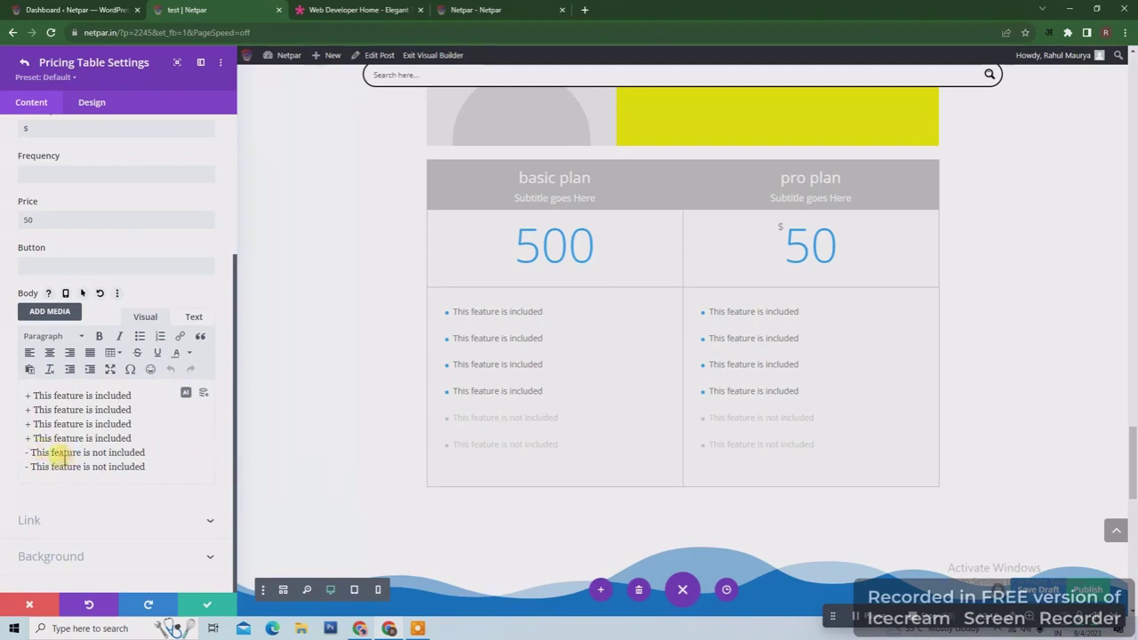
- Make the pro plan table featured and set its bullet colour to black
{"action": "left_click", "coordinate": [92, 102]}
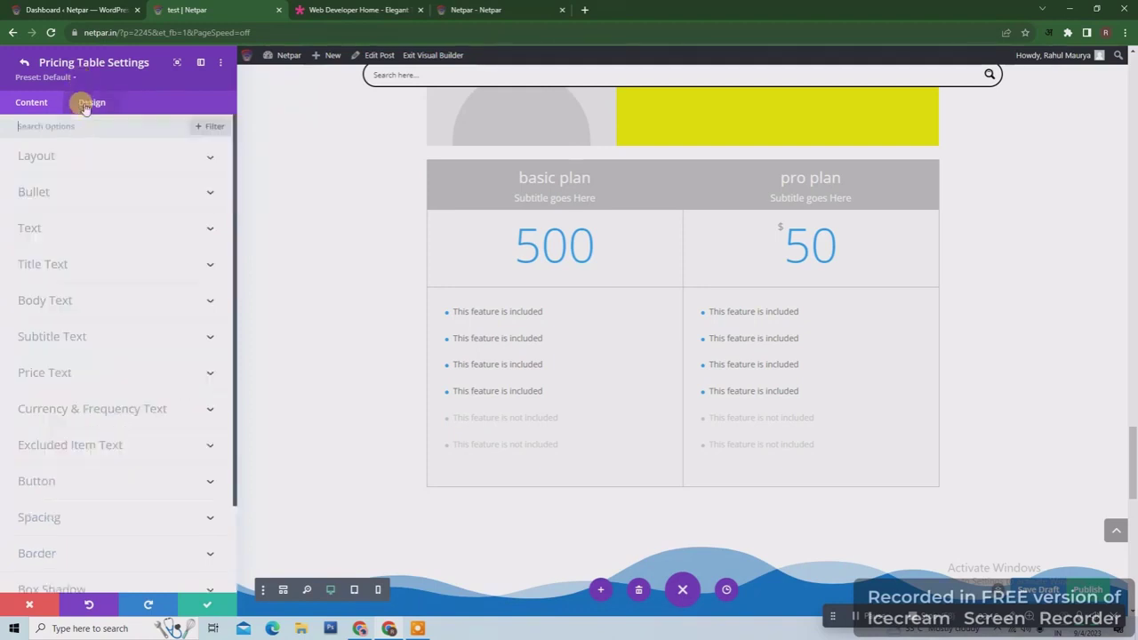
{"action": "left_click", "coordinate": [159, 158]}
{"action": "left_click", "coordinate": [37, 197]}
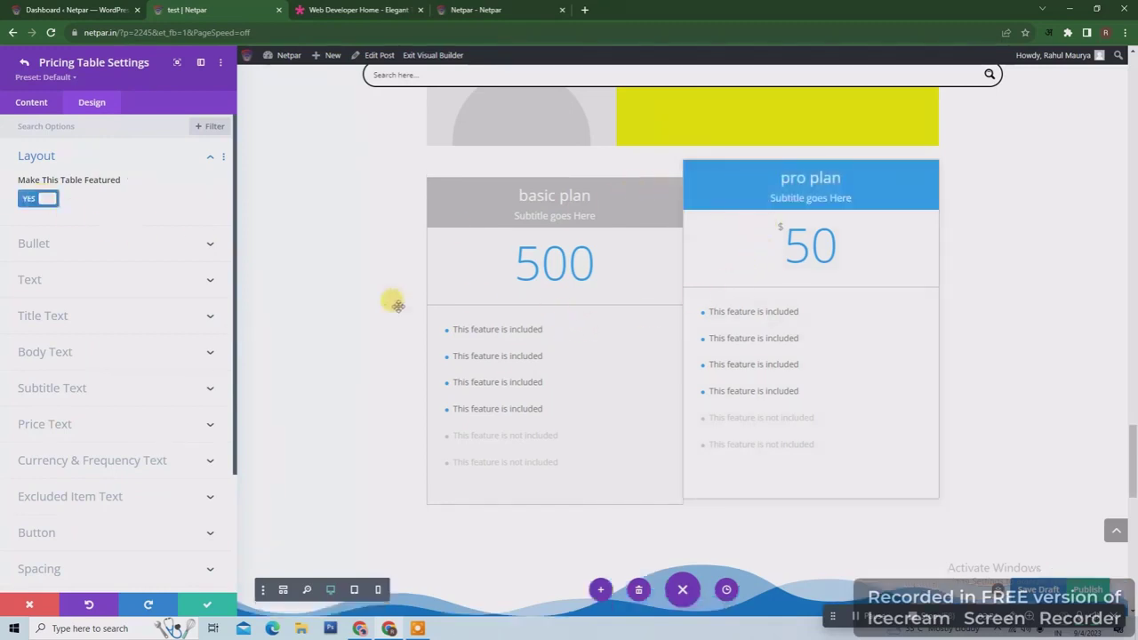
{"action": "left_click", "coordinate": [183, 246]}
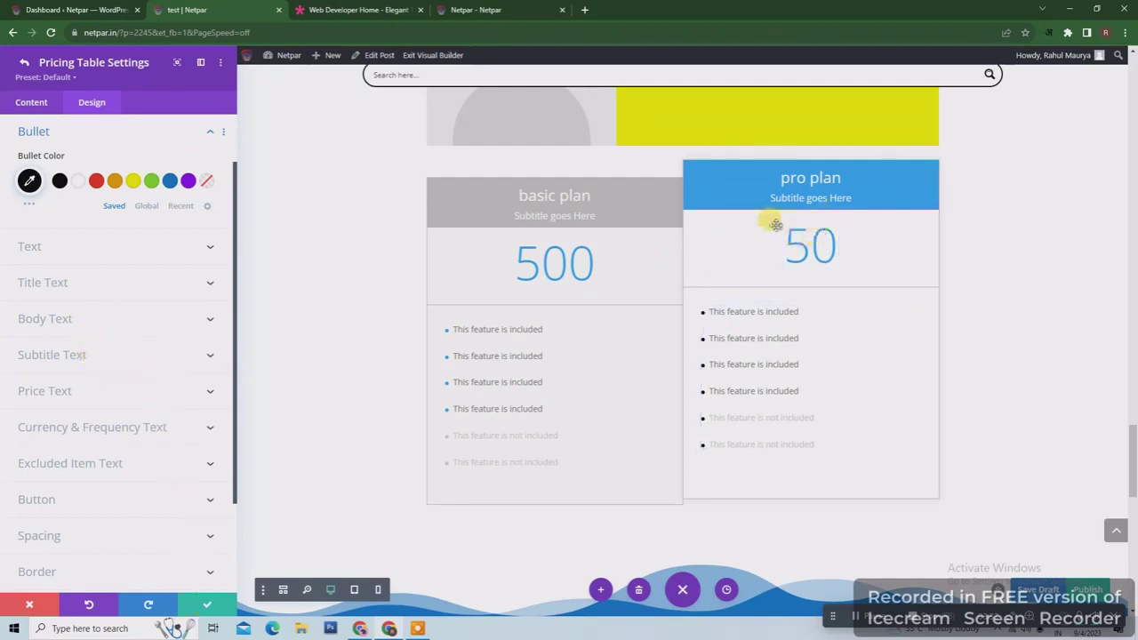
- Set the pro plan's pricing area background to black and its price text colour to white
{"action": "left_click", "coordinate": [147, 394]}
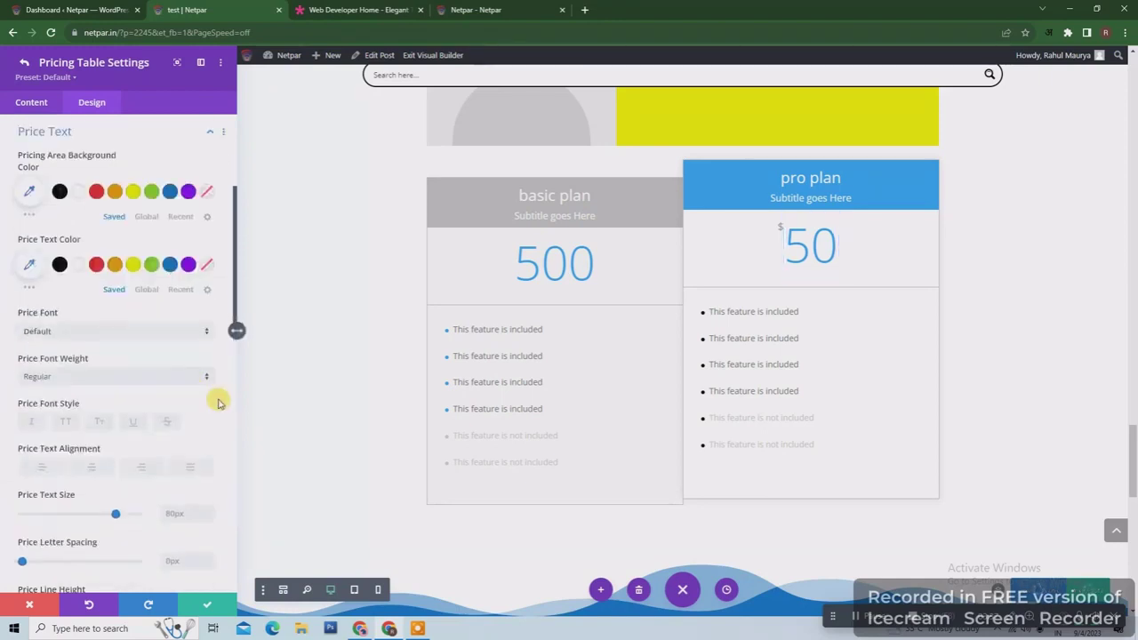
{"action": "left_click", "coordinate": [59, 194]}
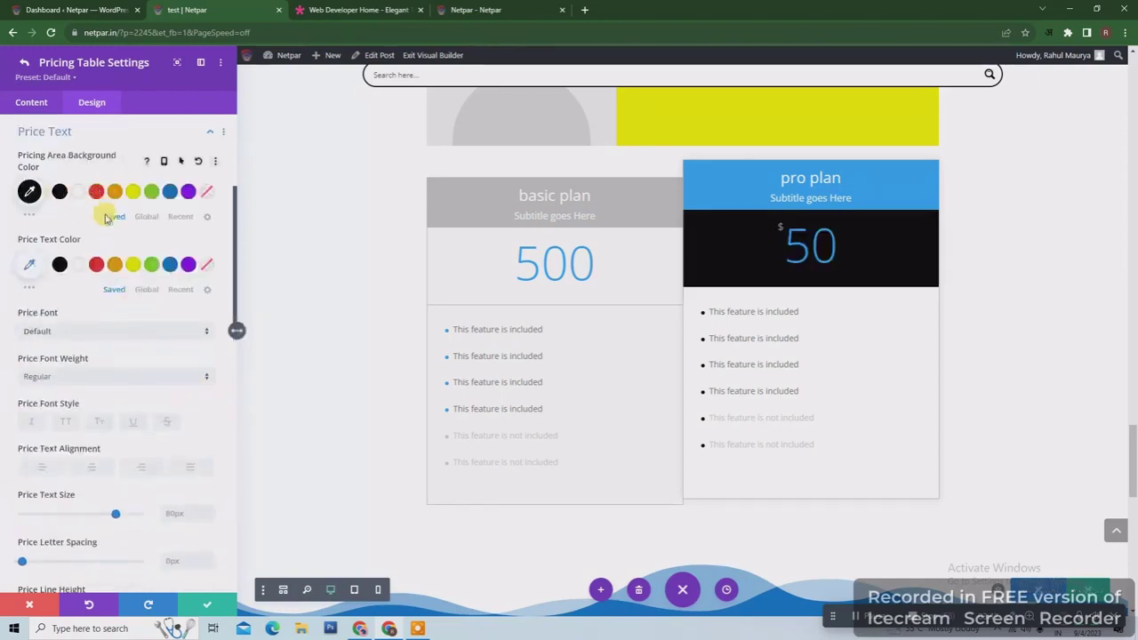
{"action": "left_click", "coordinate": [78, 264]}
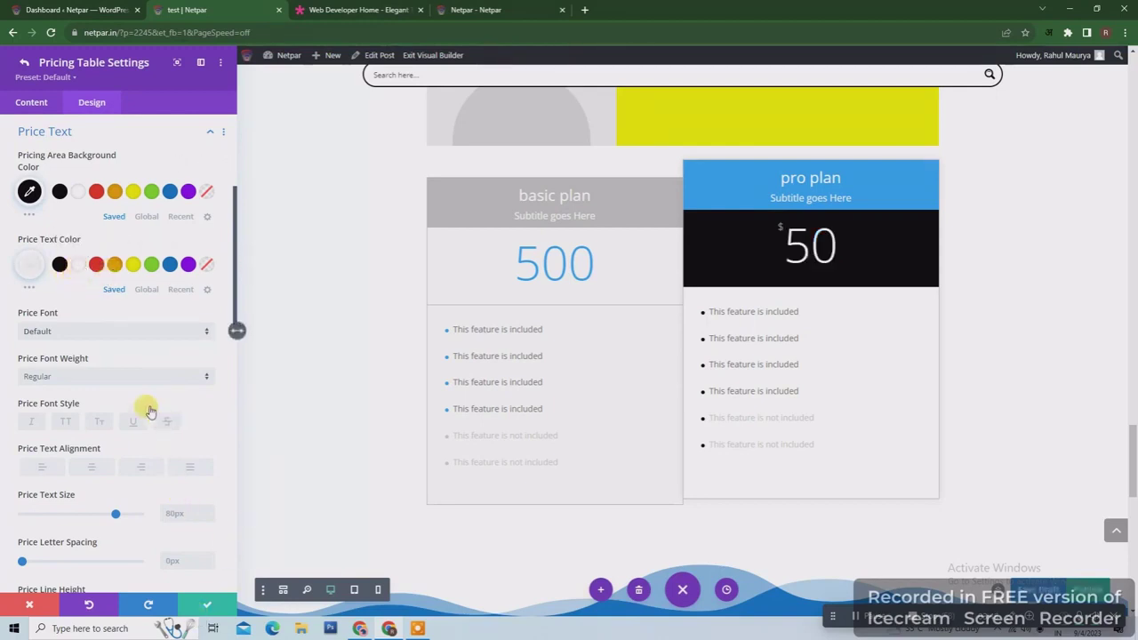
- Set the pro plan's currency and frequency text colour to yellow and save that table
{"action": "scroll", "coordinate": [149, 411], "scroll_direction": "down", "scroll_amount": 10}
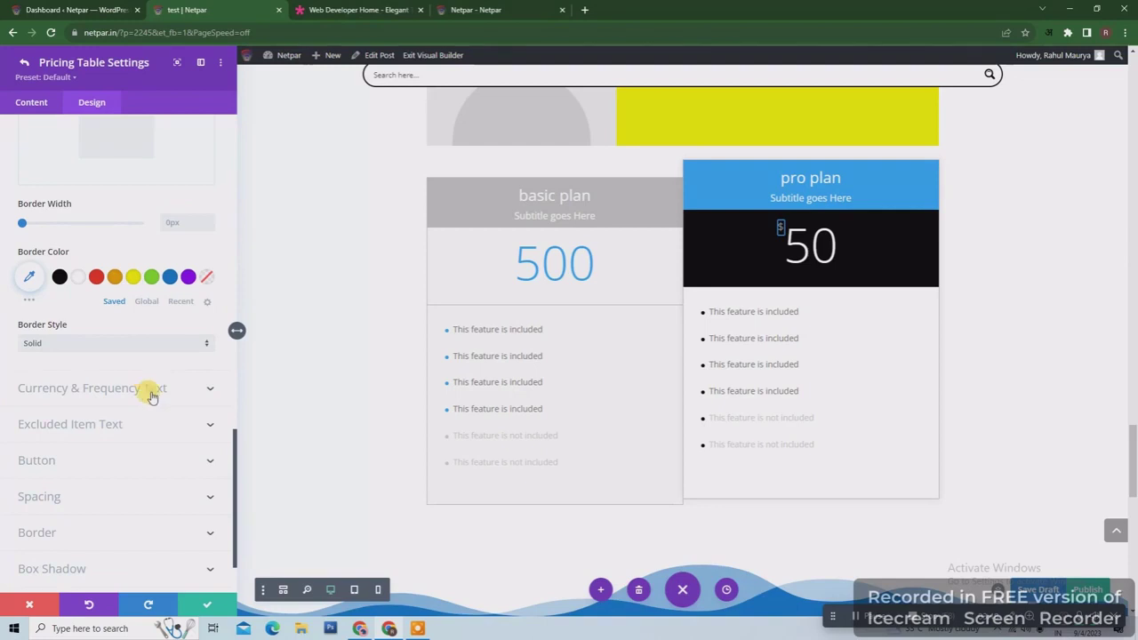
{"action": "left_click", "coordinate": [152, 392]}
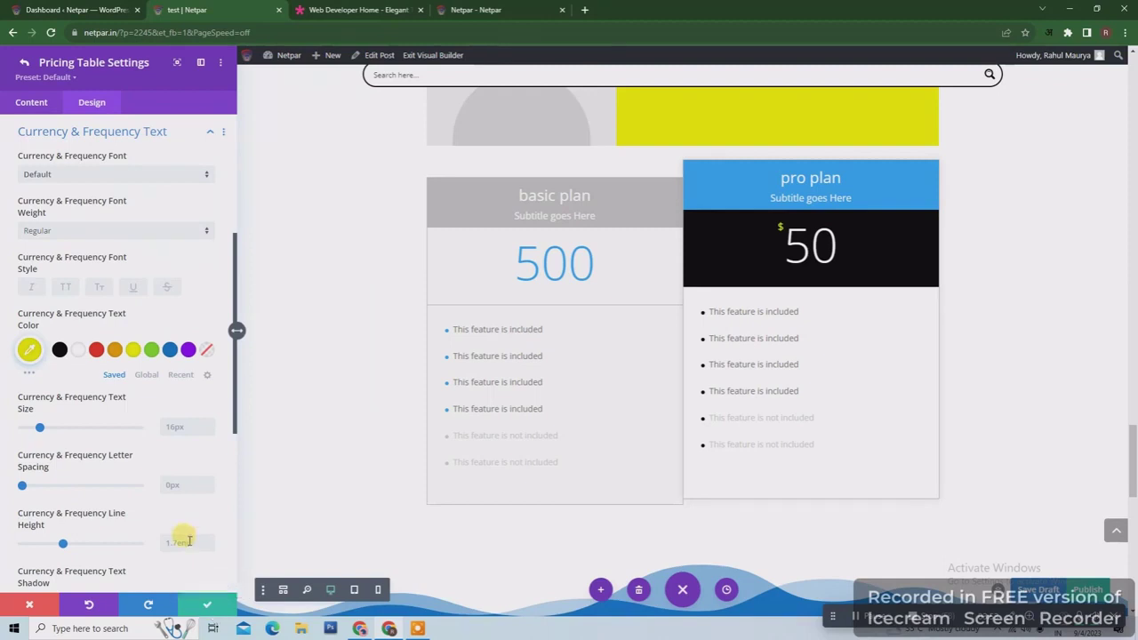
{"action": "left_click", "coordinate": [206, 607]}
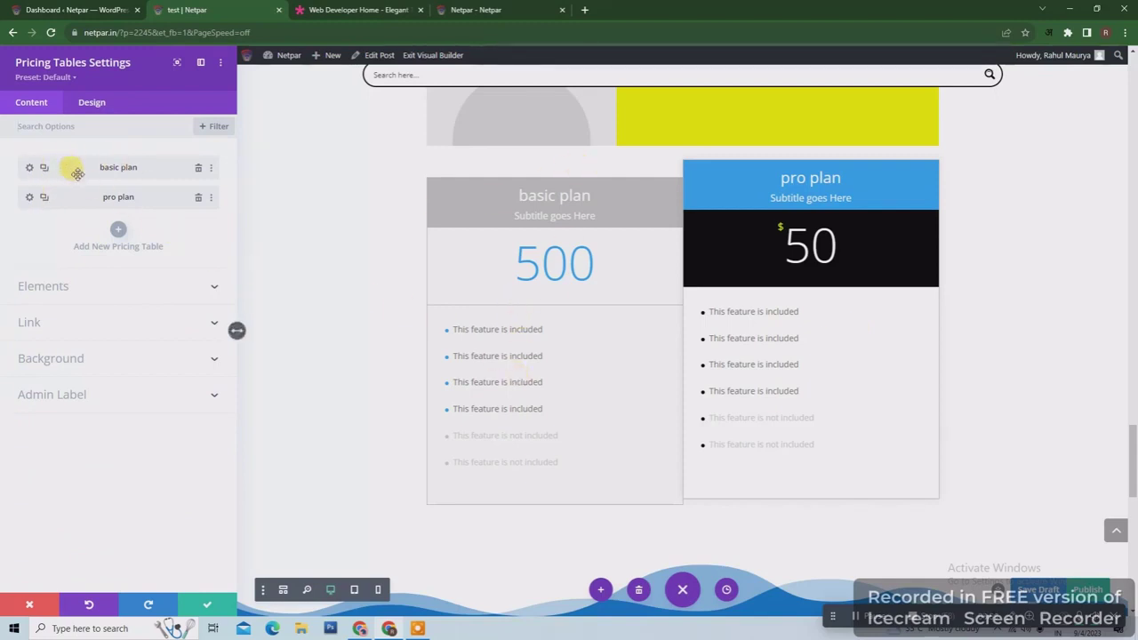
- Turn off Show Bullets for the whole Pricing Tables module
{"action": "left_click", "coordinate": [188, 291]}
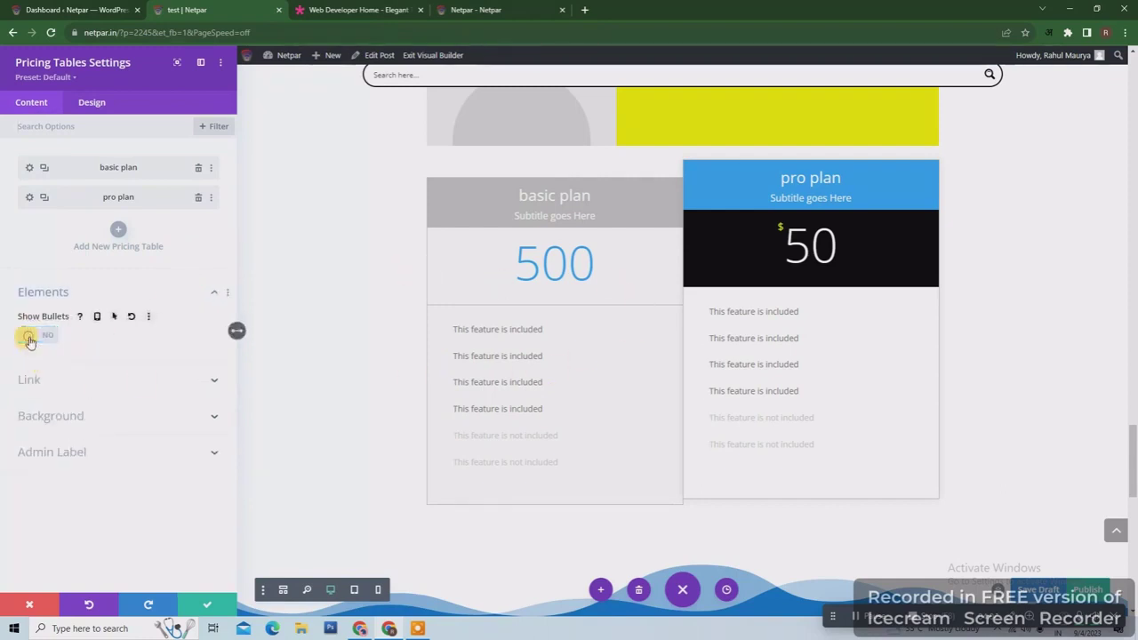
- Turn Show Bullets back on for the Pricing Tables module, set the module's background to yellow, and save it
{"action": "left_click", "coordinate": [29, 338]}
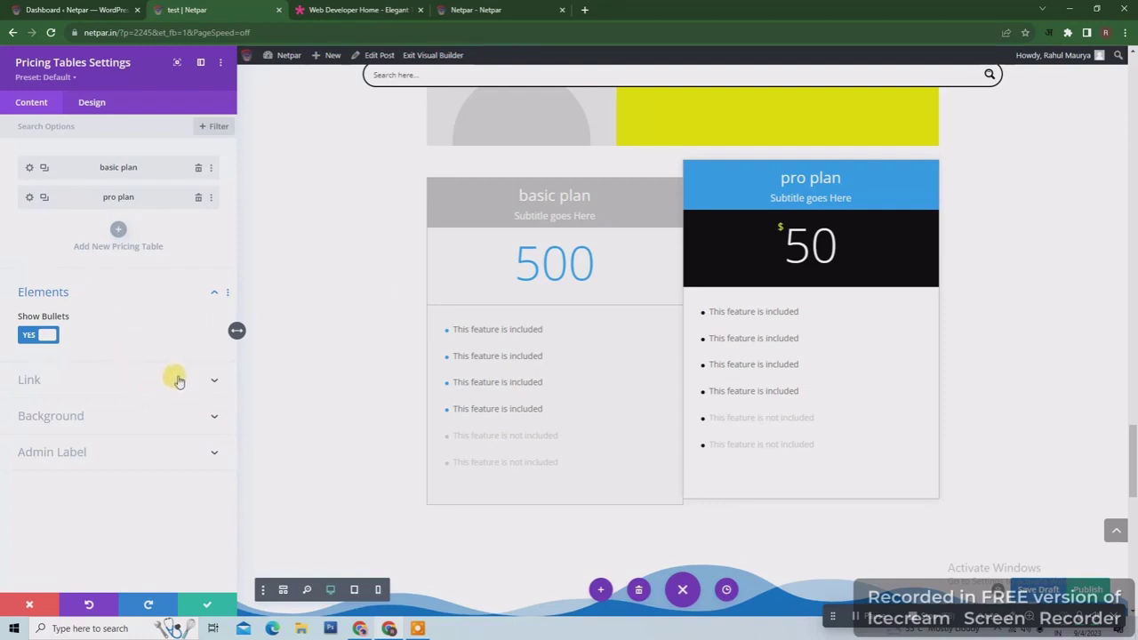
{"action": "left_click", "coordinate": [162, 415]}
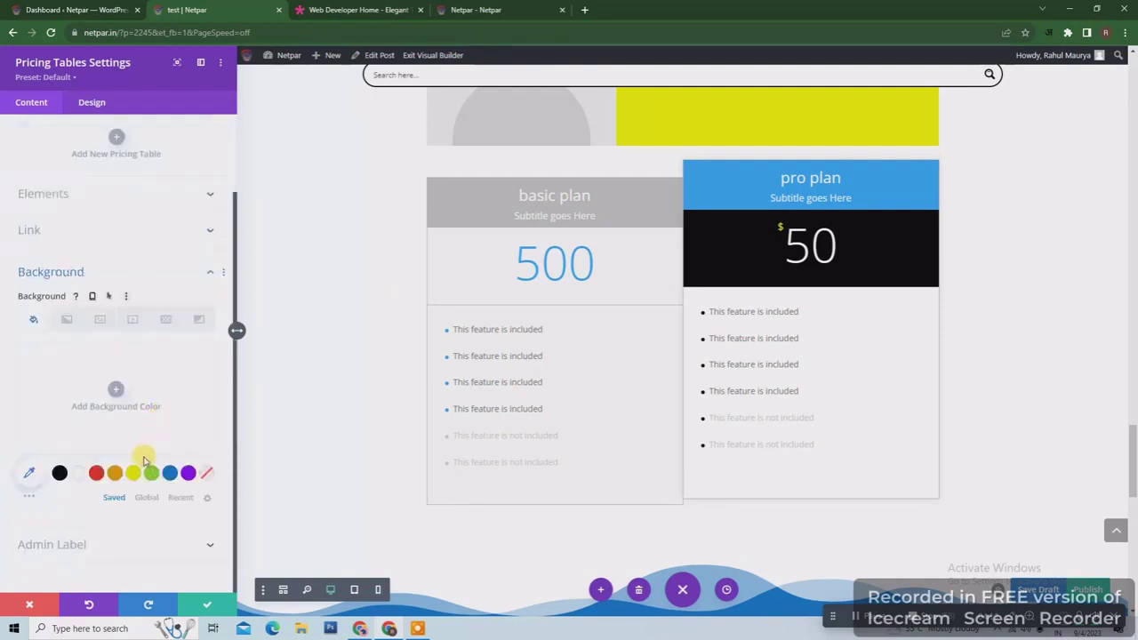
{"action": "left_click", "coordinate": [132, 474]}
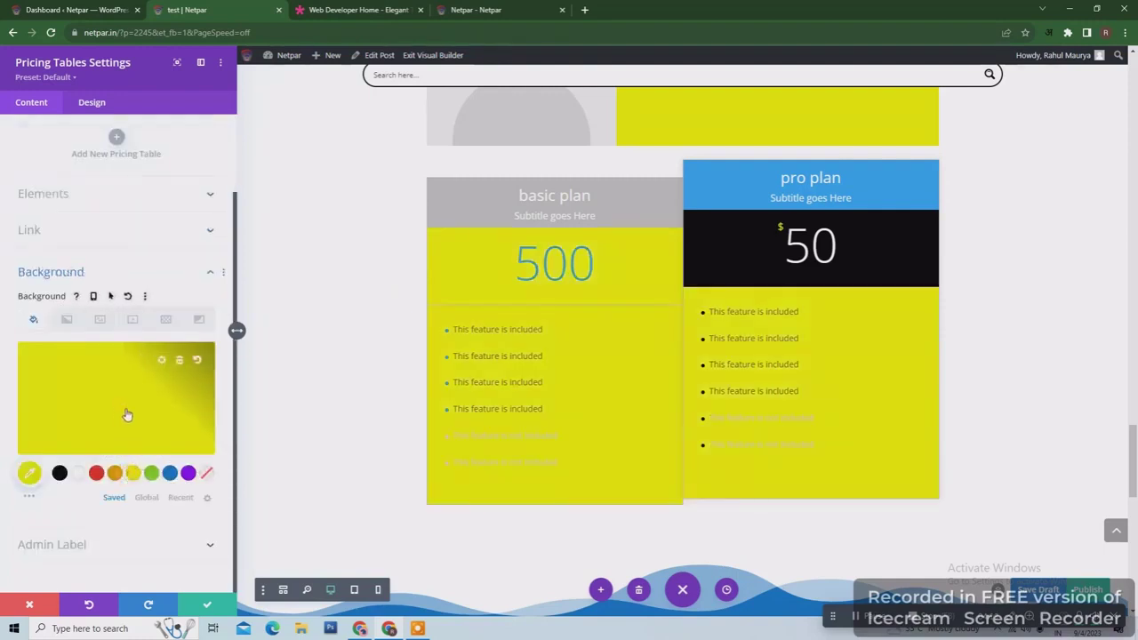
{"action": "left_click", "coordinate": [89, 102]}
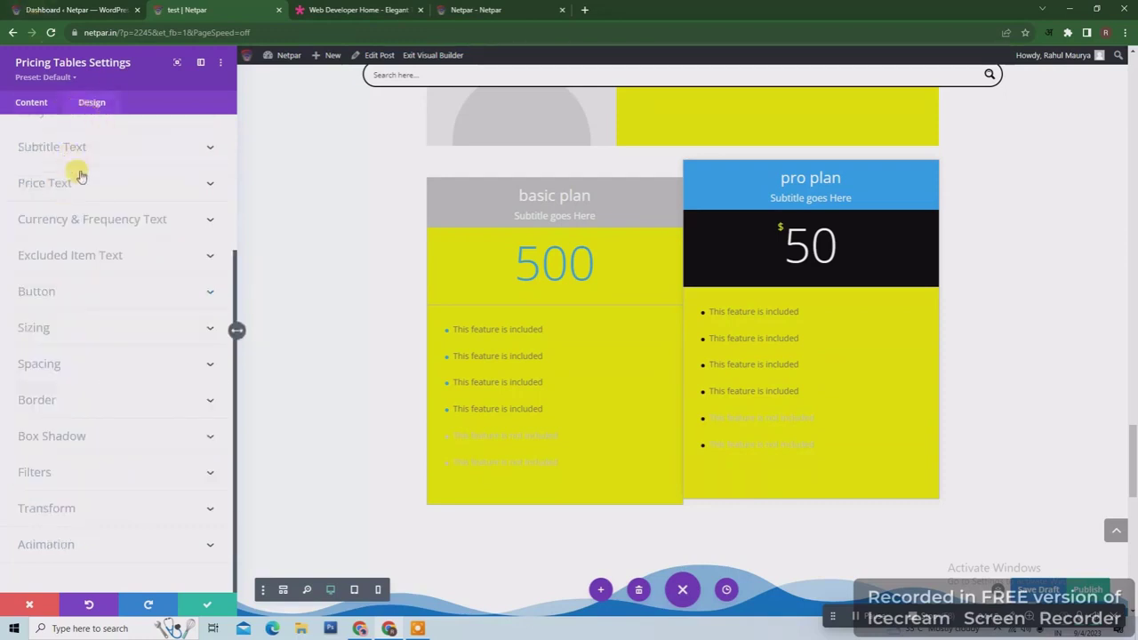
{"action": "scroll", "coordinate": [98, 200], "scroll_direction": "up", "scroll_amount": 3}
{"action": "scroll", "coordinate": [122, 231], "scroll_direction": "down", "scroll_amount": 3}
{"action": "left_click", "coordinate": [207, 604]}
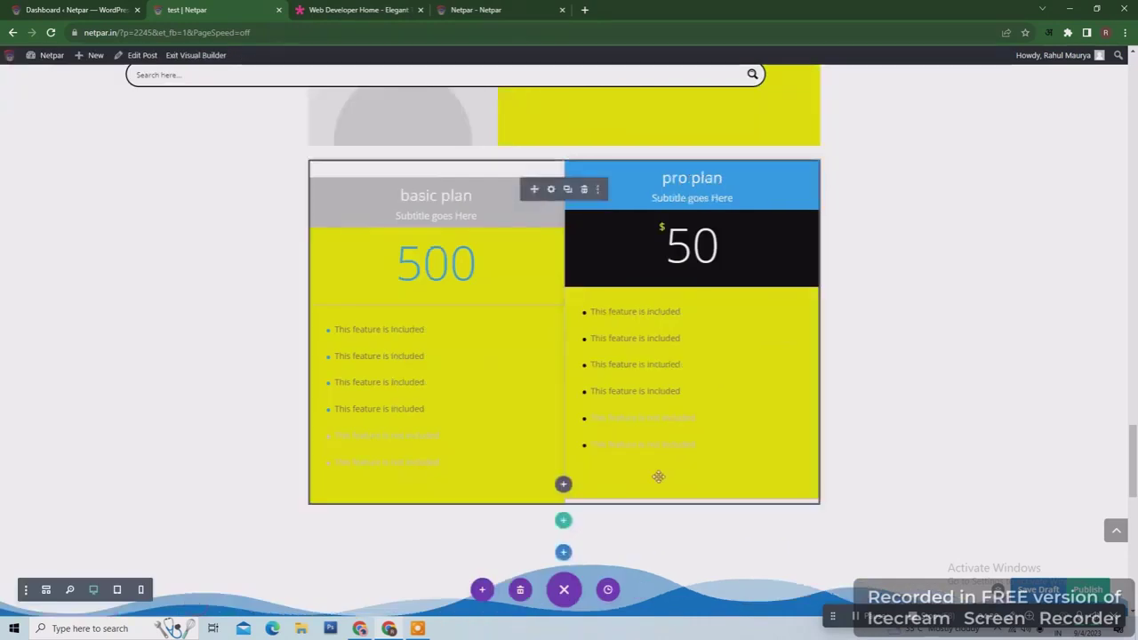
- Insert a Slider module below the pricing tables and preview its second slide
{"action": "left_click", "coordinate": [563, 485]}
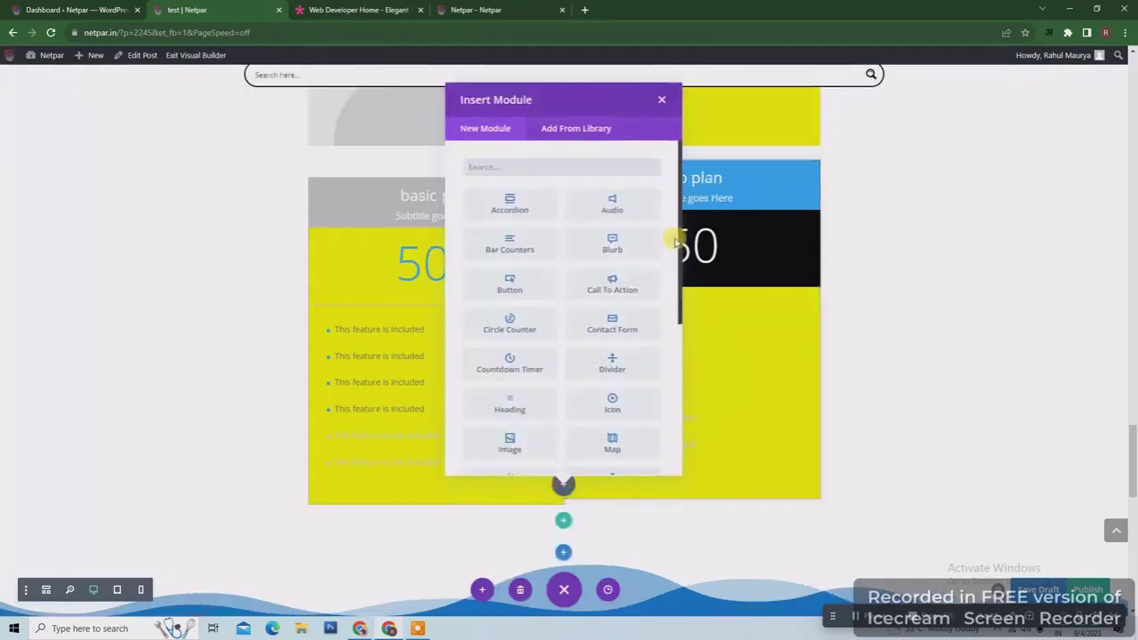
{"action": "left_click_drag", "start_coordinate": [680, 255], "coordinate": [678, 408]}
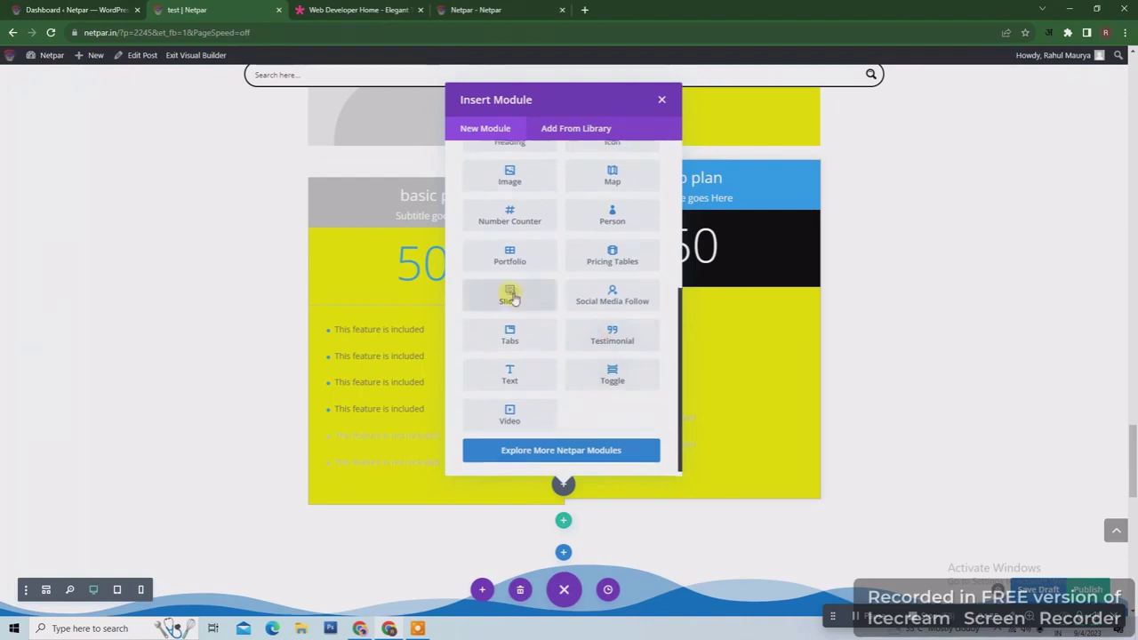
{"action": "left_click", "coordinate": [508, 296]}
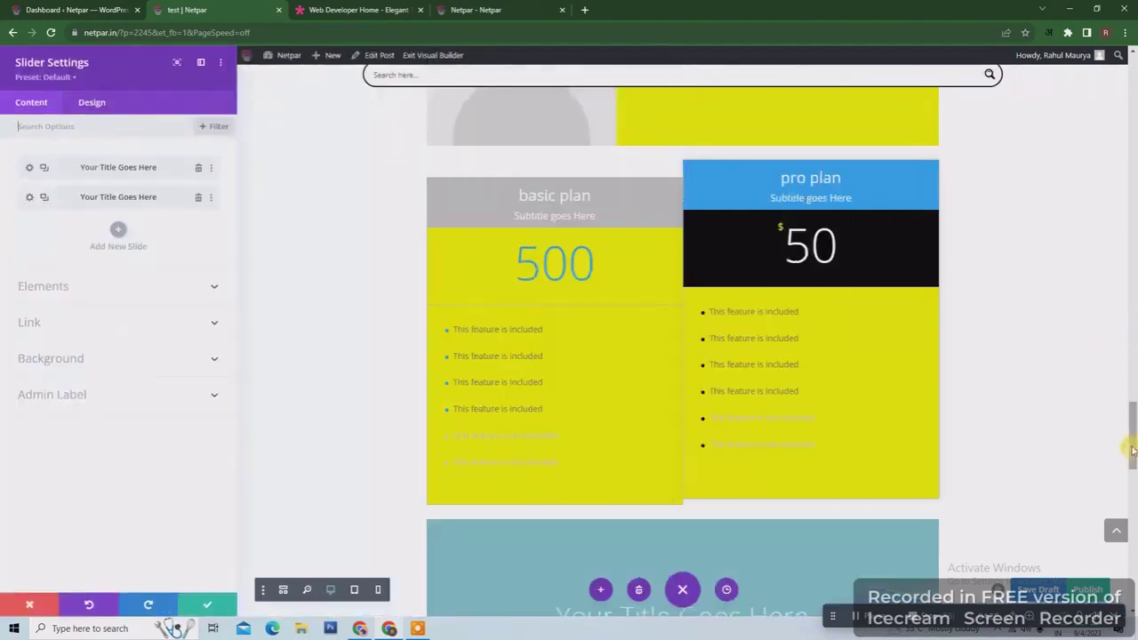
{"action": "scroll", "coordinate": [1133, 462], "scroll_direction": "down", "scroll_amount": 3}
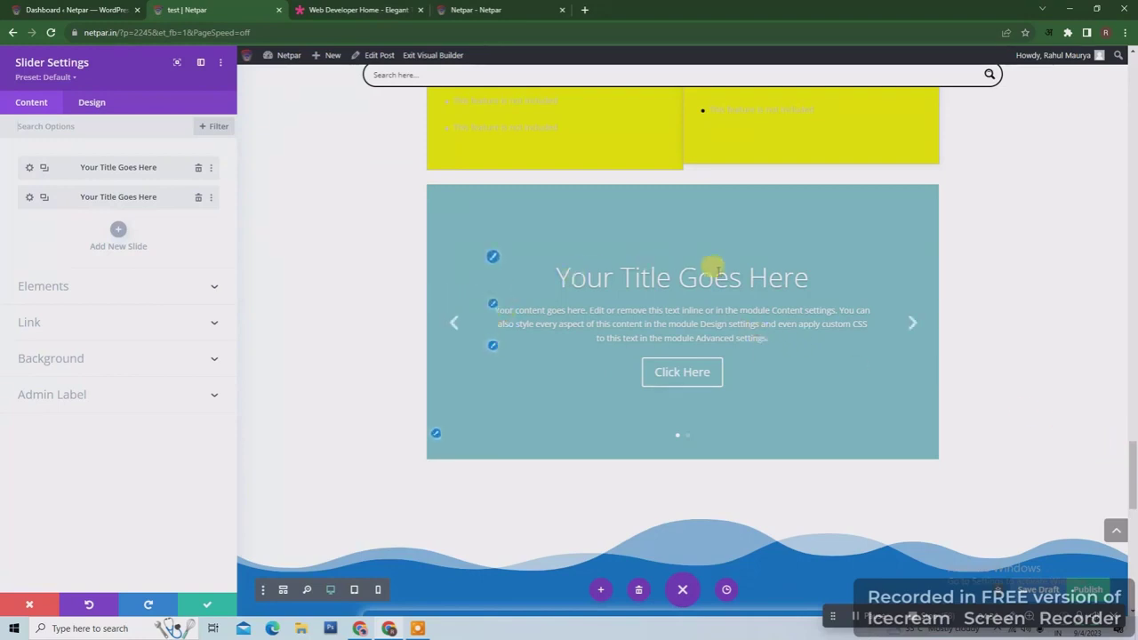
{"action": "left_click", "coordinate": [911, 323]}
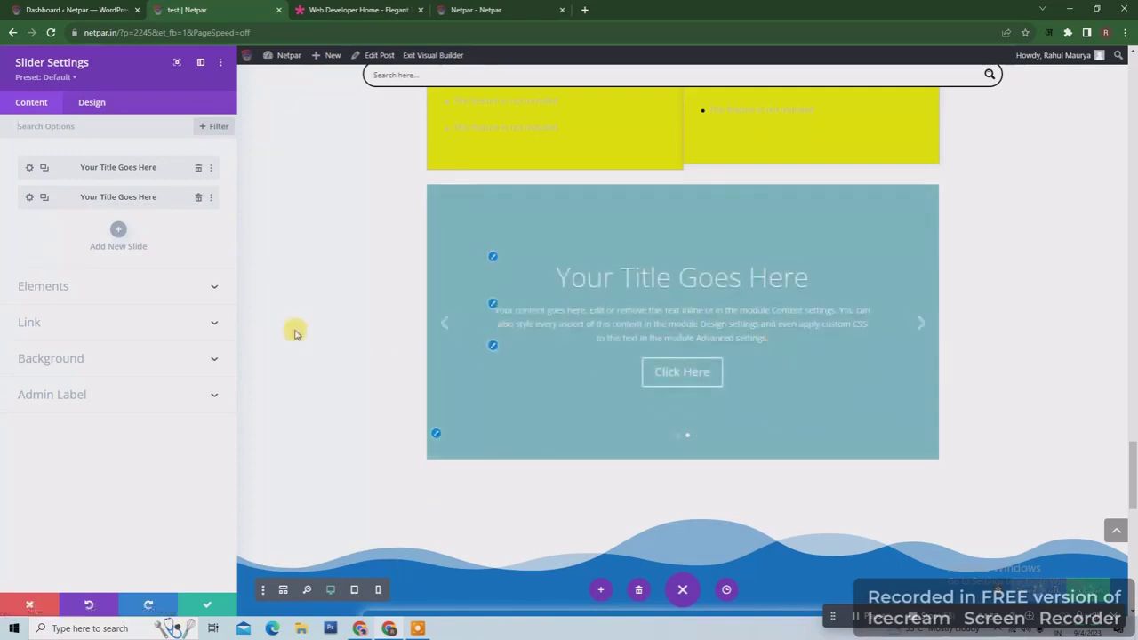
- Set the first slide's background to yellow #edf000 and save the slide
{"action": "left_click", "coordinate": [30, 169]}
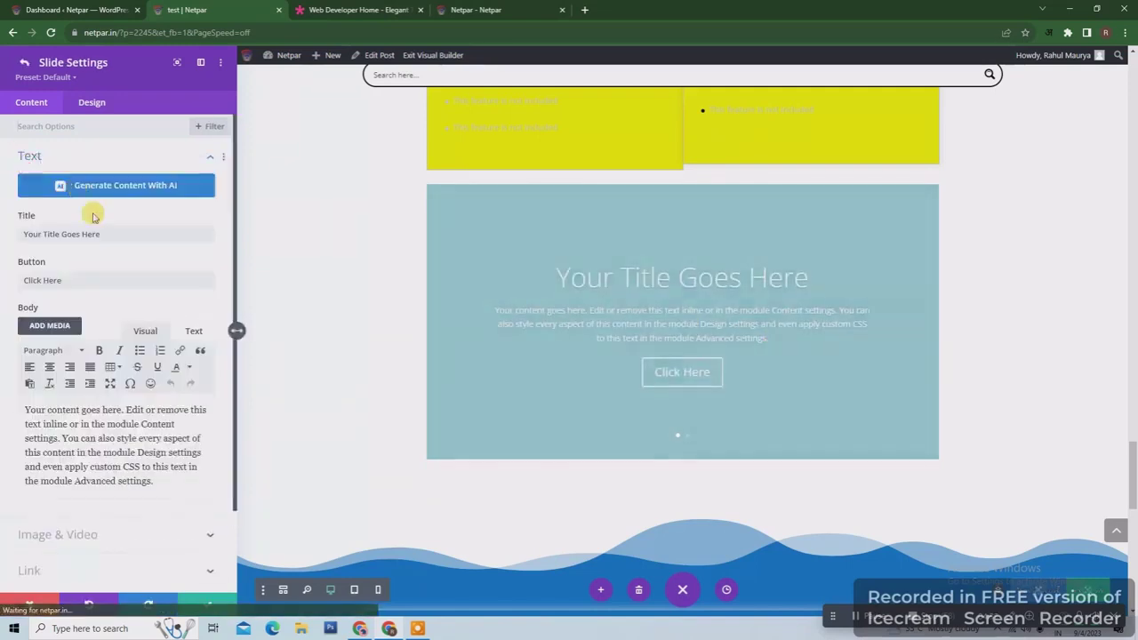
{"action": "scroll", "coordinate": [148, 475], "scroll_direction": "down", "scroll_amount": 1}
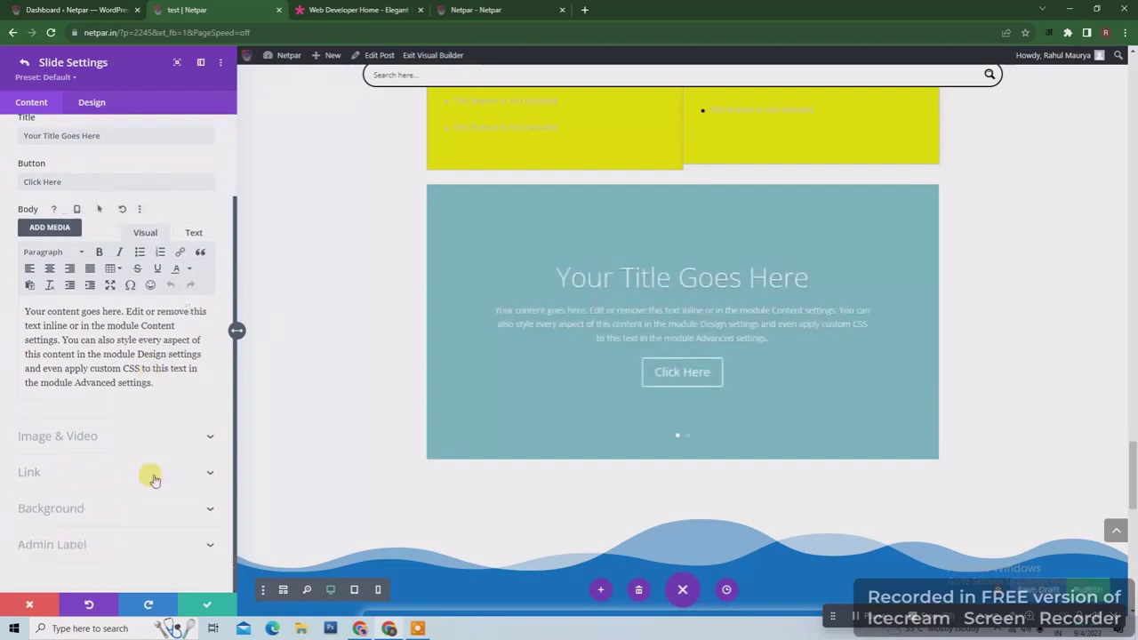
{"action": "left_click", "coordinate": [139, 513]}
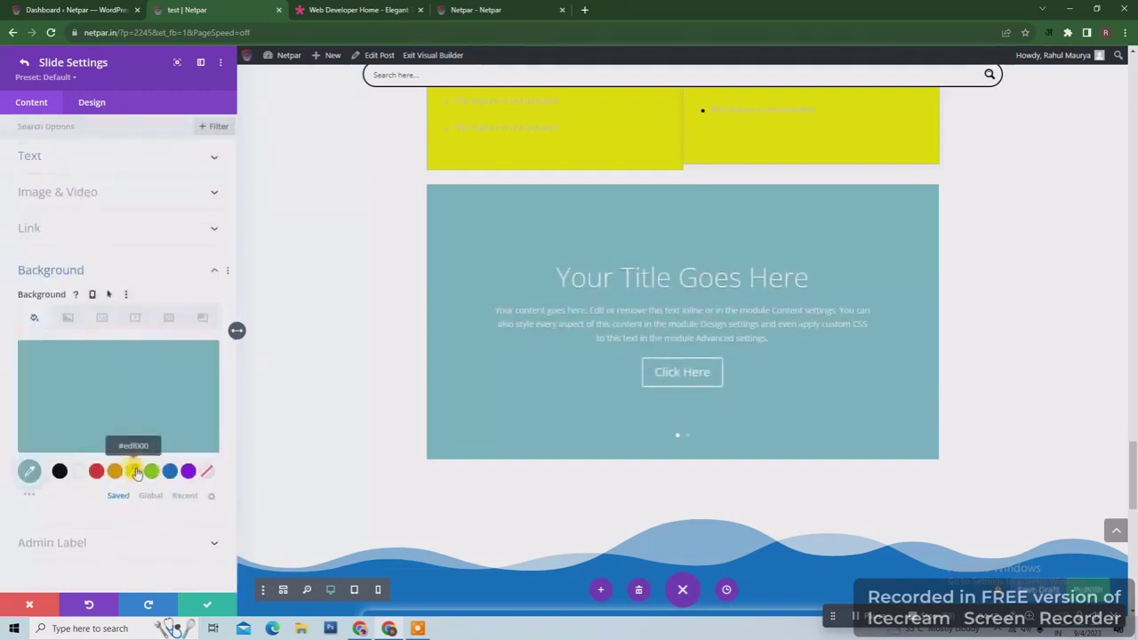
{"action": "left_click", "coordinate": [134, 471]}
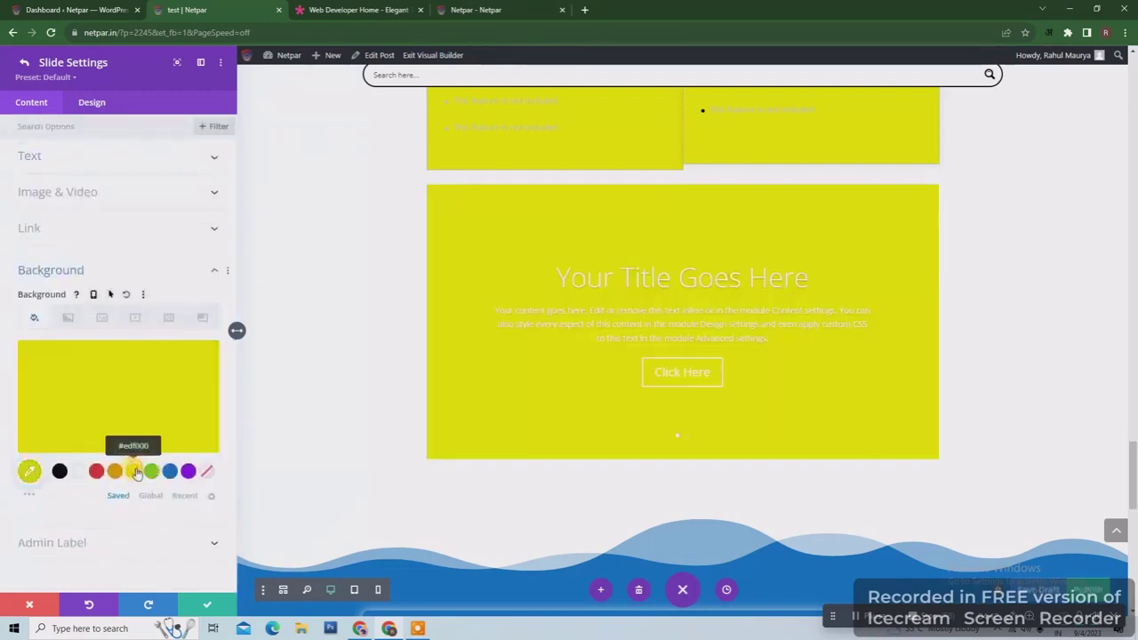
{"action": "left_click", "coordinate": [207, 604]}
- Set the second slide's background to green #7cda24, save the slide, and preview the slider's slides
{"action": "left_click", "coordinate": [29, 198]}
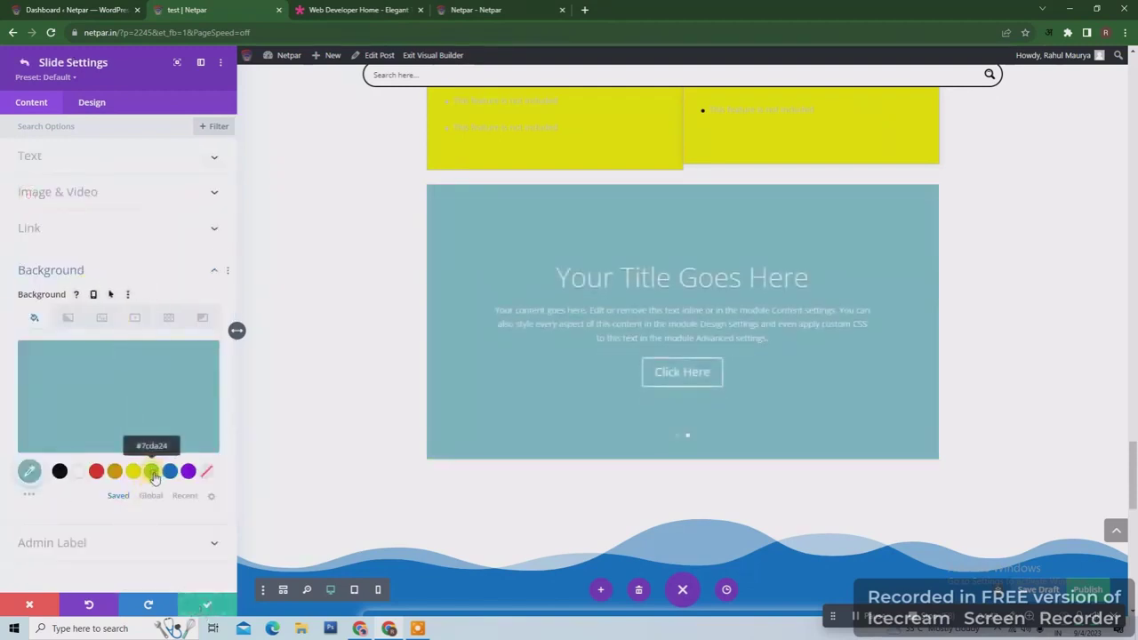
{"action": "left_click", "coordinate": [207, 591]}
{"action": "left_click", "coordinate": [912, 327]}
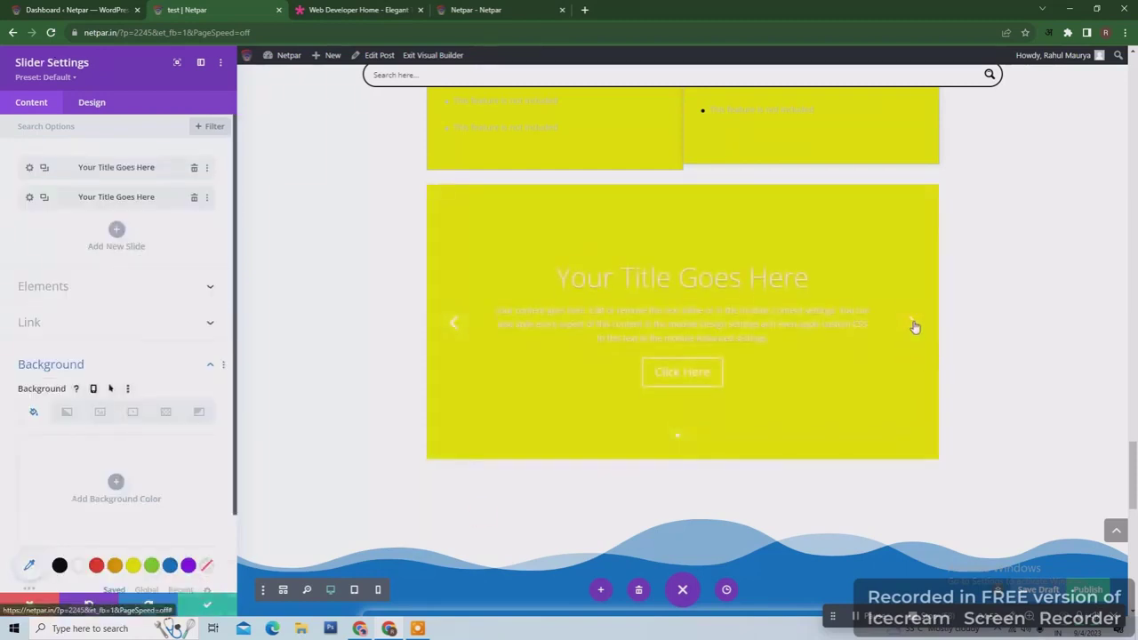
{"action": "left_click", "coordinate": [913, 325]}
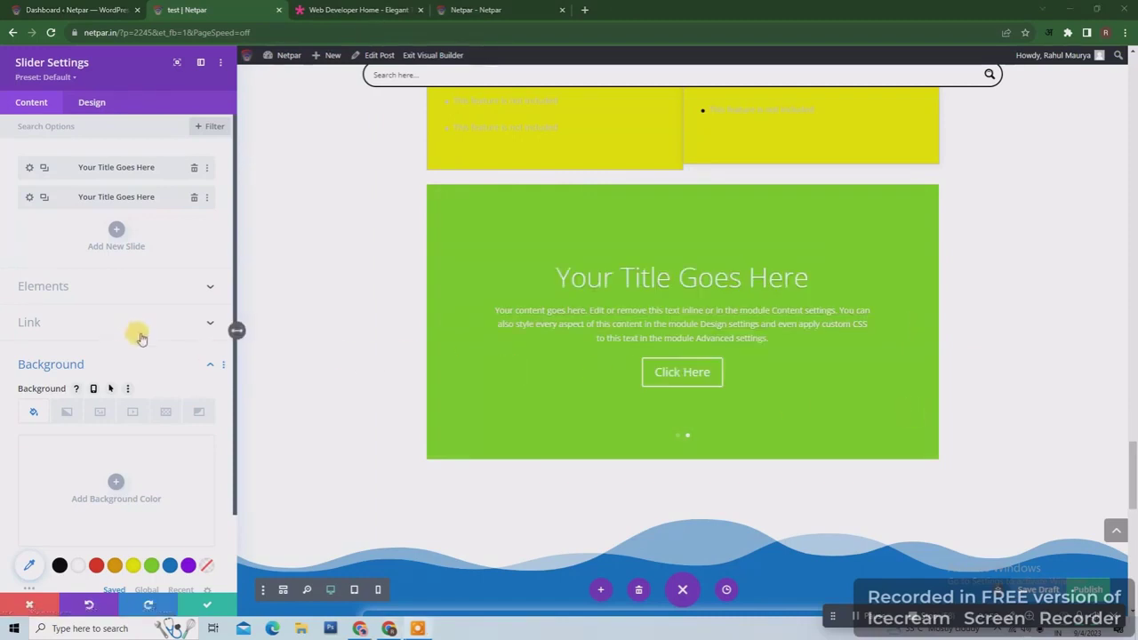
- Add the webdev-06 image from the media library to the first slide and save the slide
{"action": "left_click", "coordinate": [28, 169]}
{"action": "left_click", "coordinate": [82, 154]}
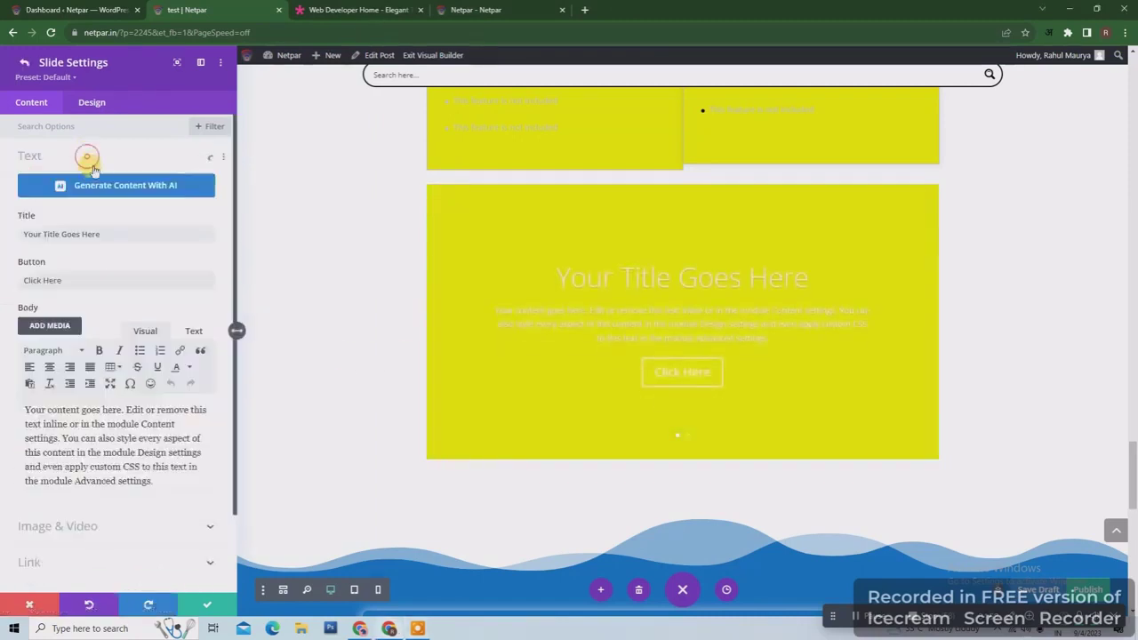
{"action": "left_click_drag", "start_coordinate": [111, 233], "coordinate": [26, 234]}
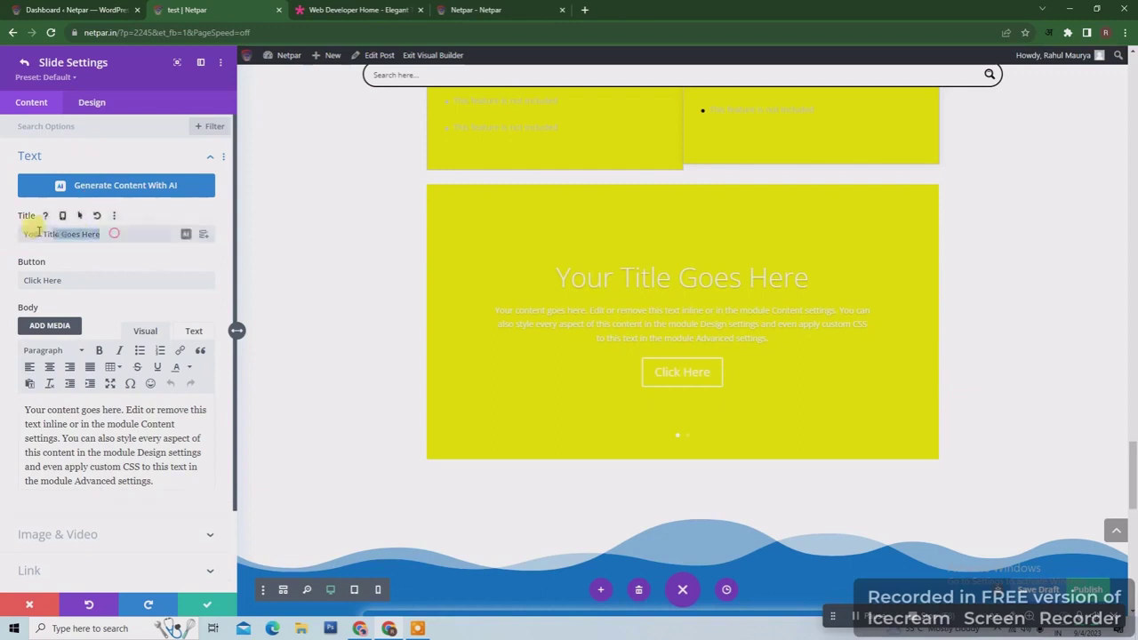
{"action": "left_click", "coordinate": [100, 287]}
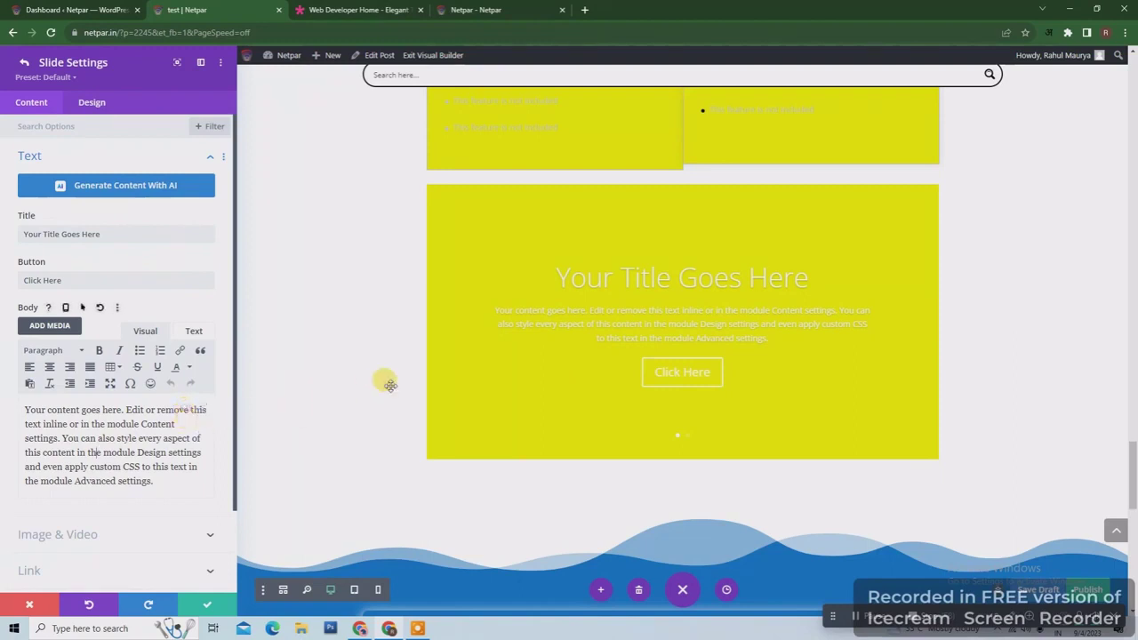
{"action": "left_click", "coordinate": [175, 533]}
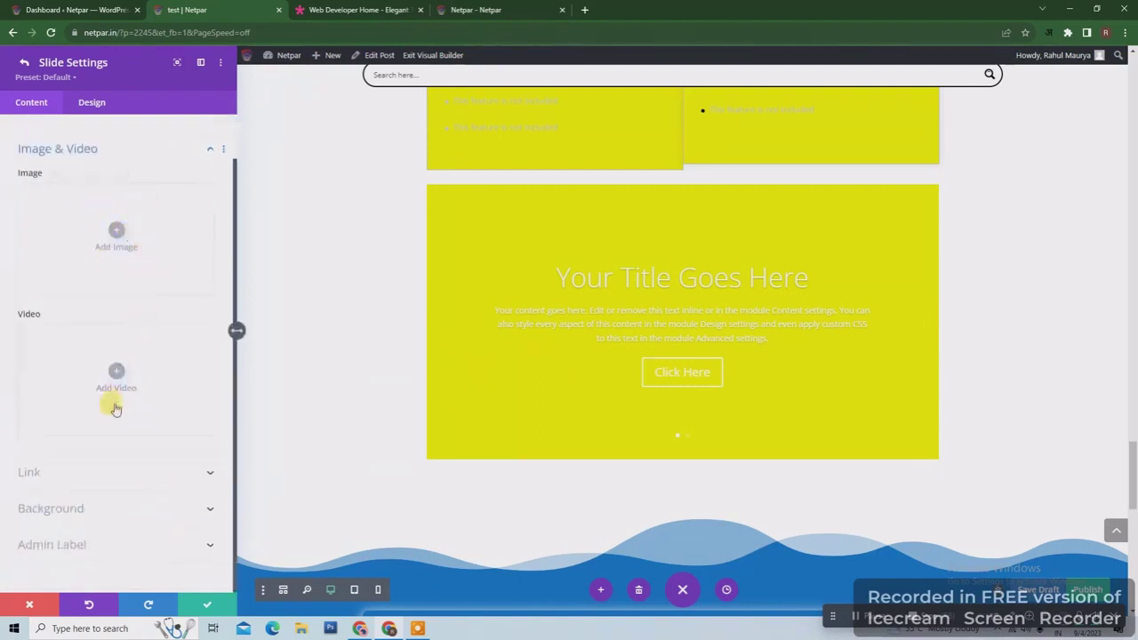
{"action": "left_click", "coordinate": [115, 231]}
{"action": "left_click", "coordinate": [229, 104]}
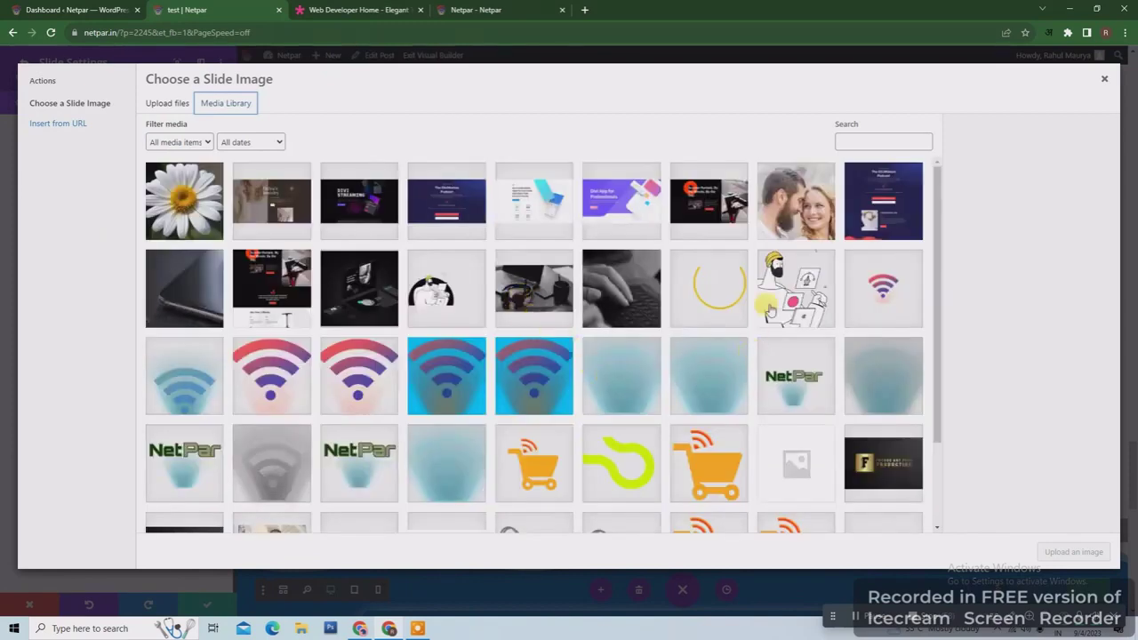
{"action": "left_click", "coordinate": [793, 183]}
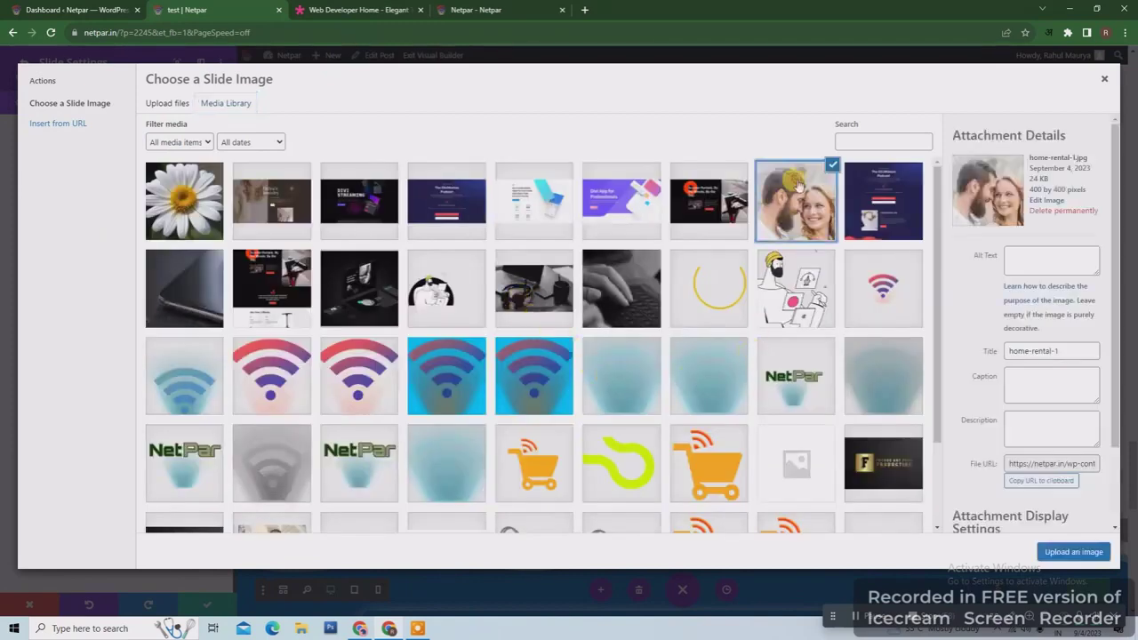
{"action": "left_click", "coordinate": [783, 288]}
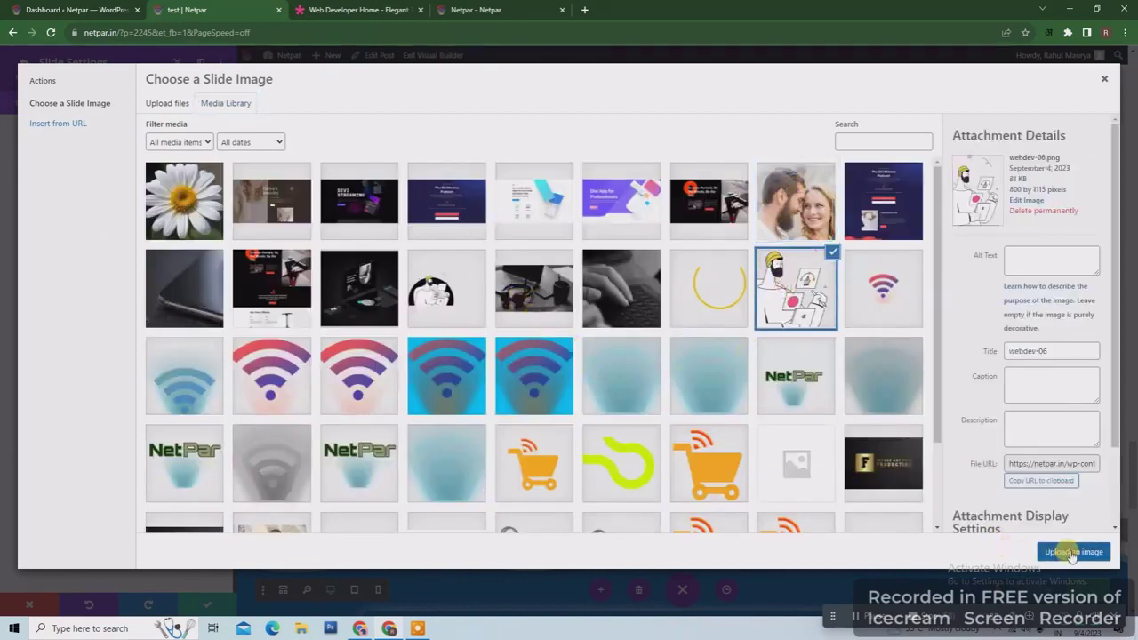
{"action": "left_click", "coordinate": [1045, 549]}
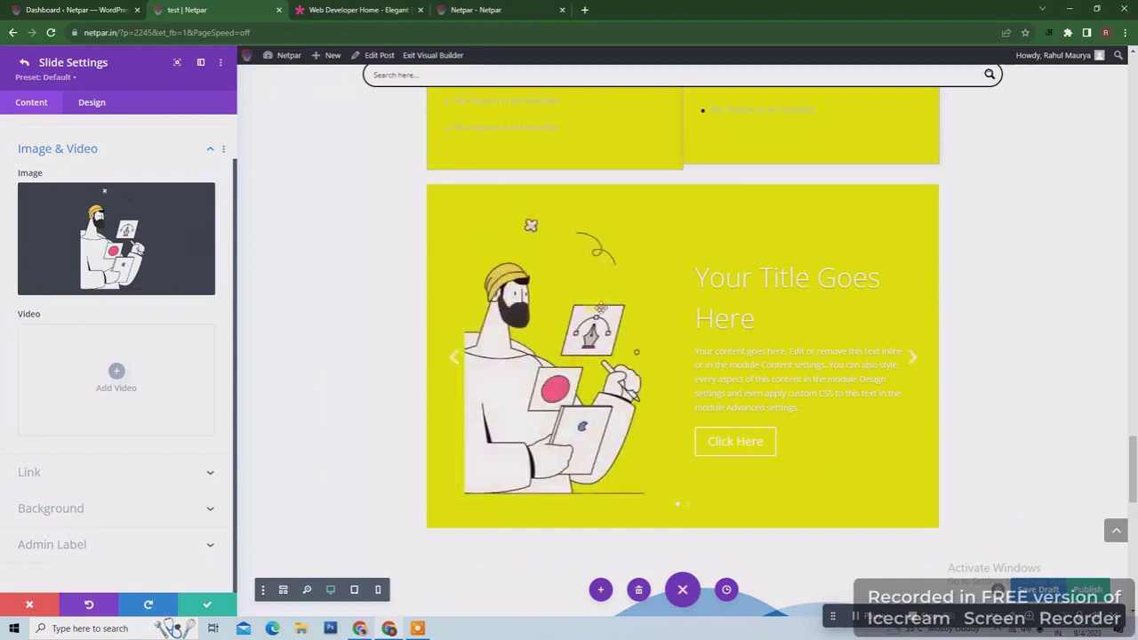
{"action": "left_click", "coordinate": [117, 371]}
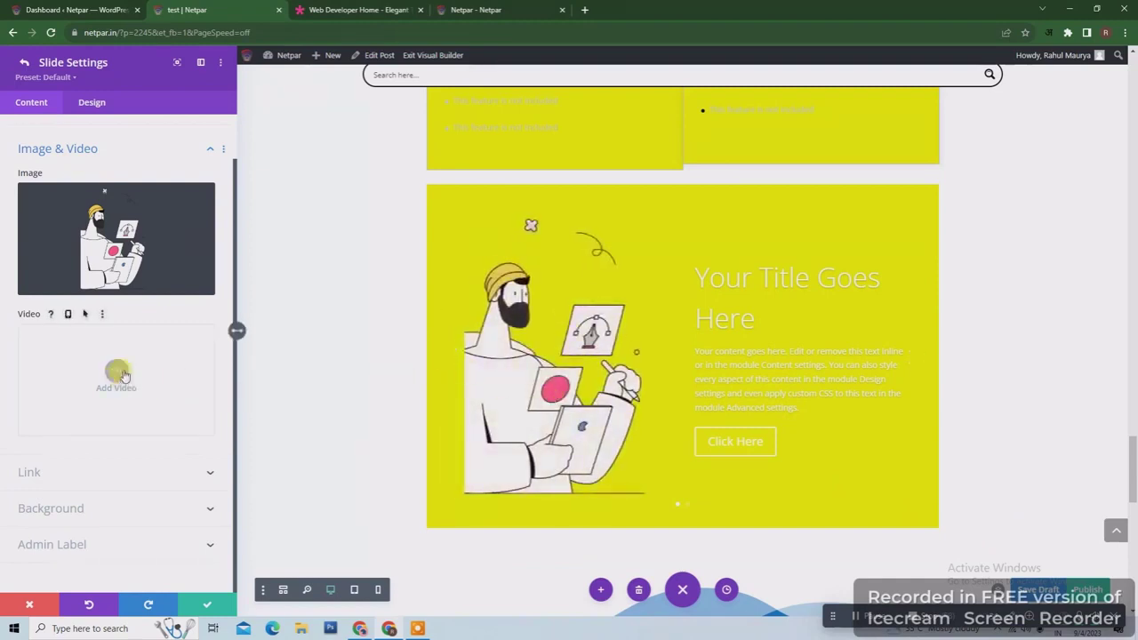
{"action": "left_click", "coordinate": [206, 605]}
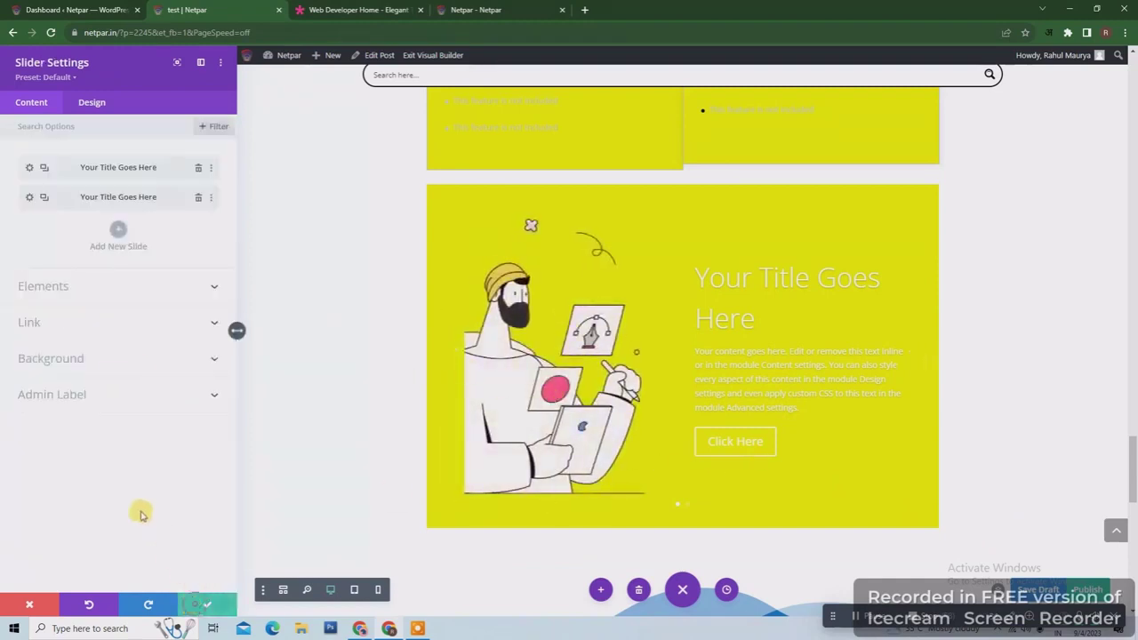
- Examine the second slide's video source options, link settings and available design settings
{"action": "left_click", "coordinate": [29, 197]}
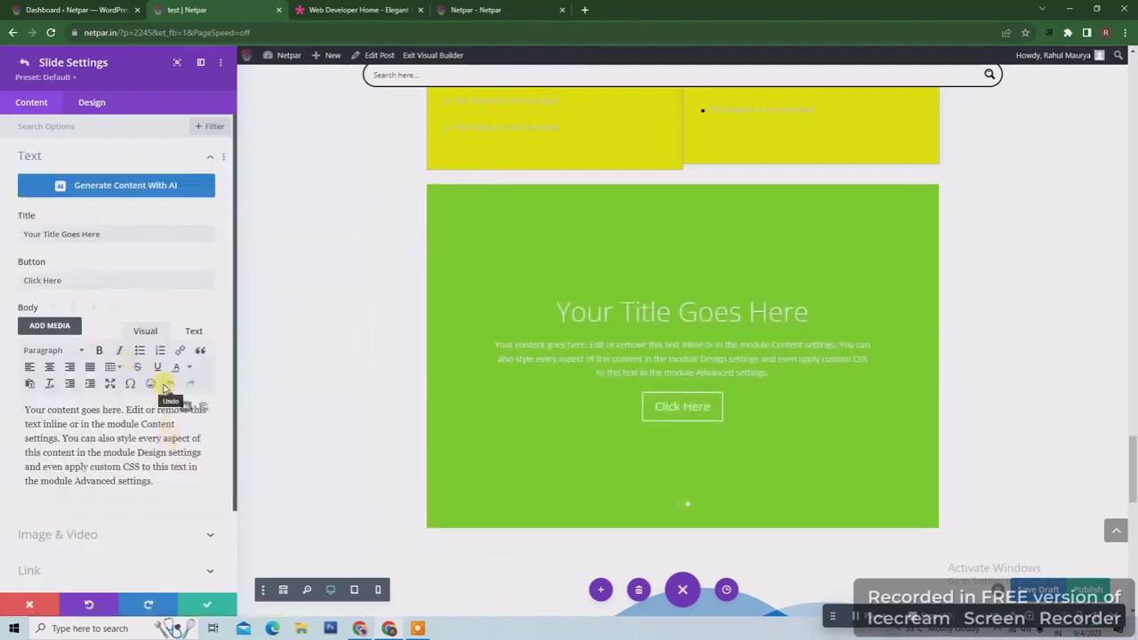
{"action": "scroll", "coordinate": [160, 387], "scroll_direction": "down", "scroll_amount": 2}
{"action": "left_click", "coordinate": [144, 435]}
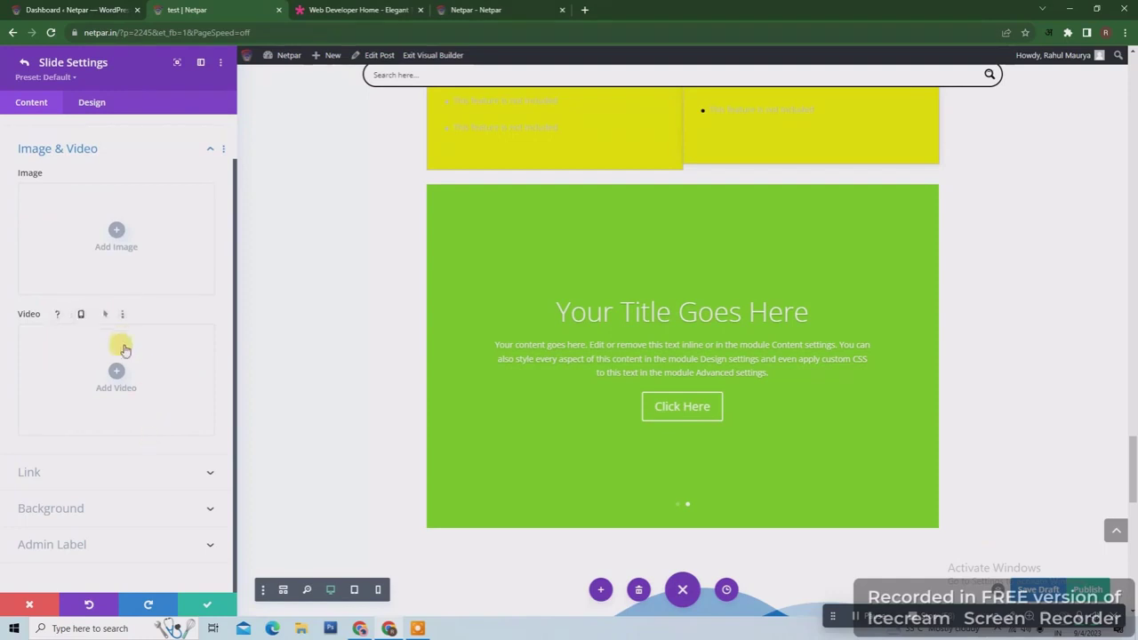
{"action": "left_click", "coordinate": [114, 373]}
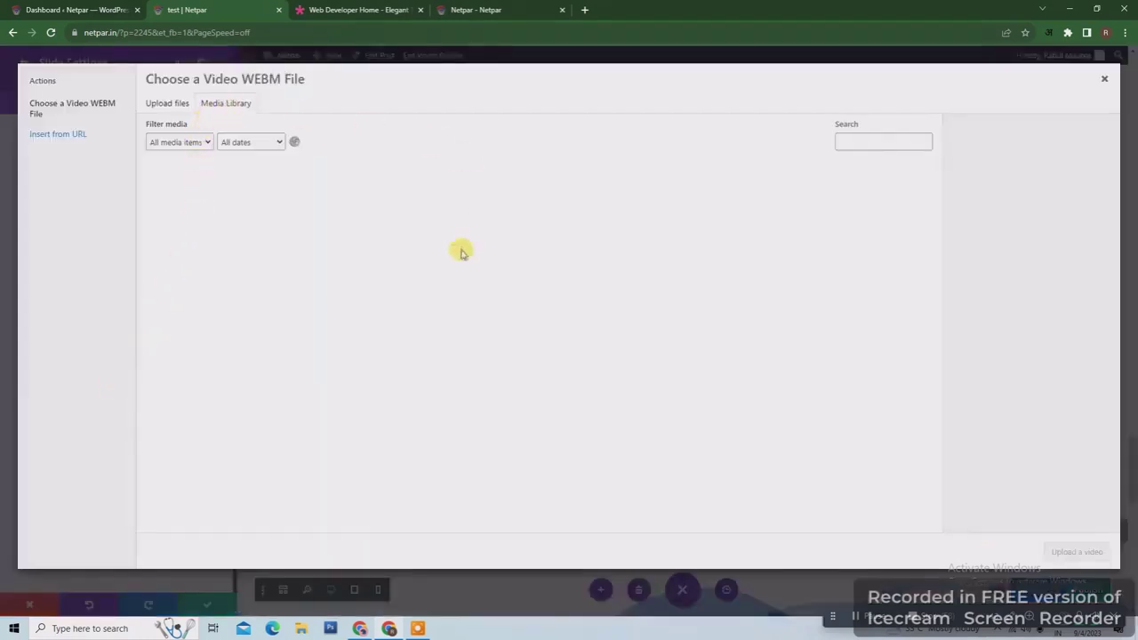
{"action": "left_click", "coordinate": [161, 105]}
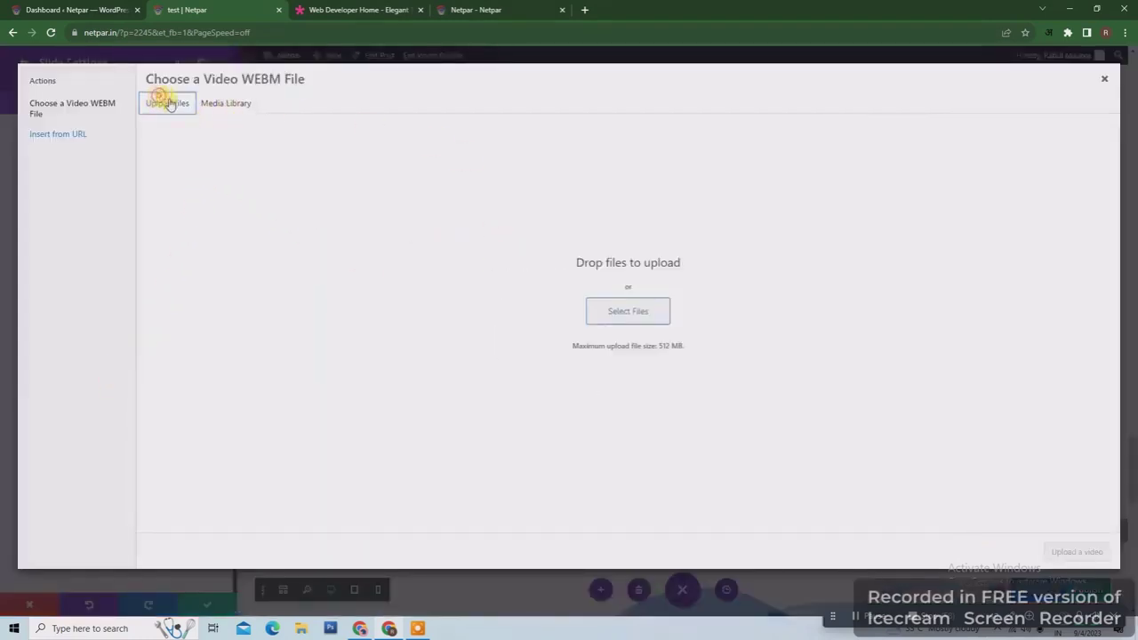
{"action": "left_click", "coordinate": [45, 136]}
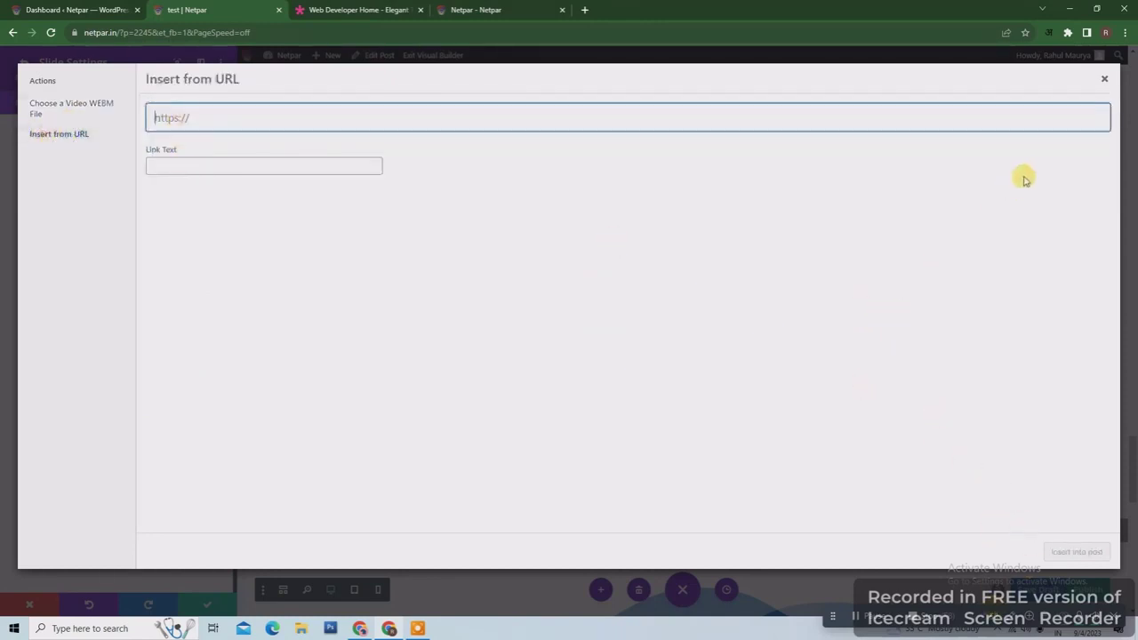
{"action": "left_click", "coordinate": [1104, 78]}
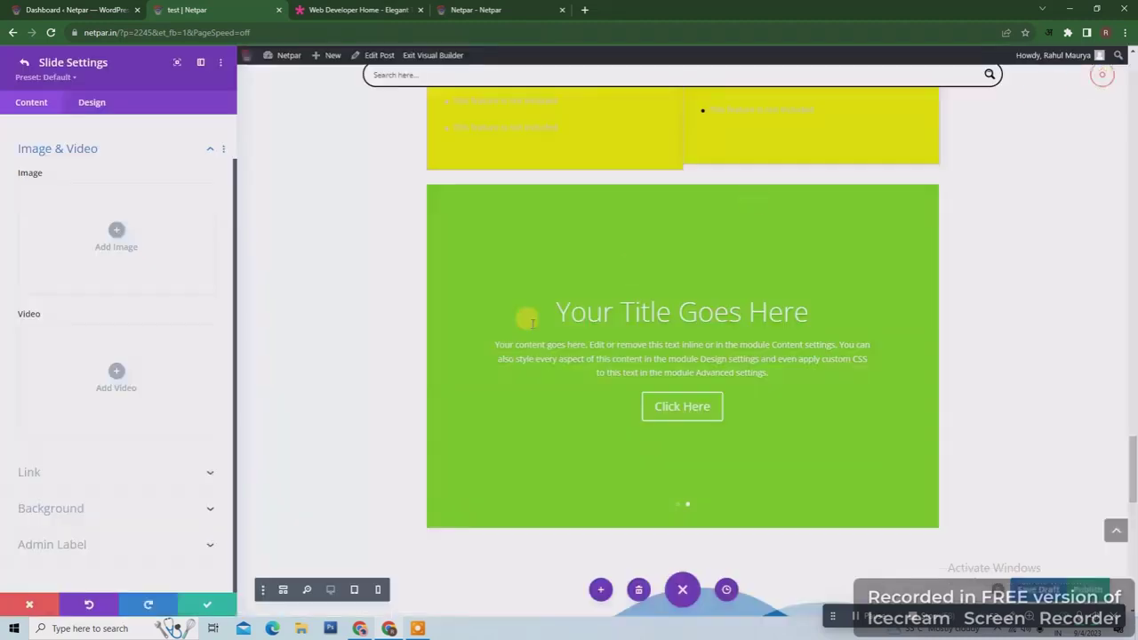
{"action": "left_click", "coordinate": [182, 477]}
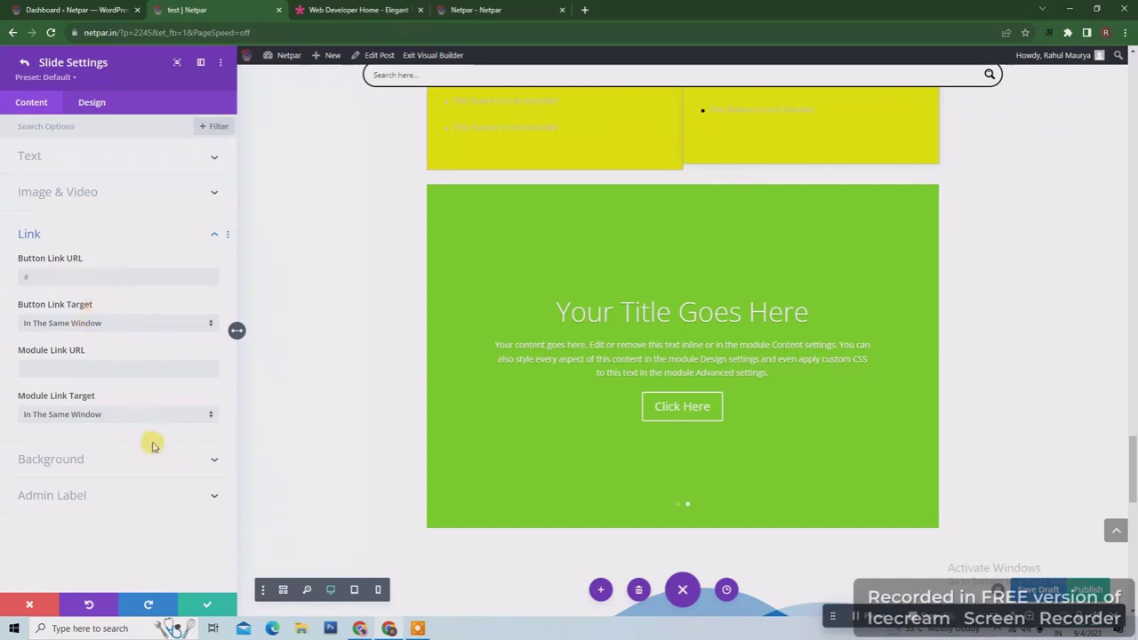
{"action": "left_click", "coordinate": [91, 102]}
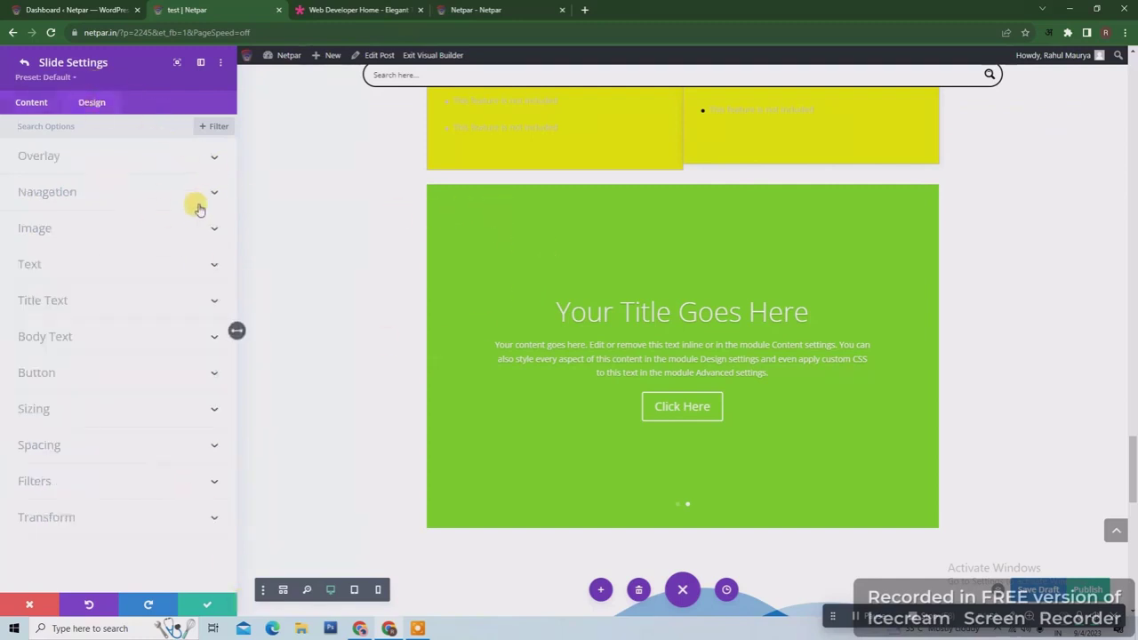
- Save the second slide's settings and the slider module
{"action": "mouse_move", "coordinate": [456, 367]}
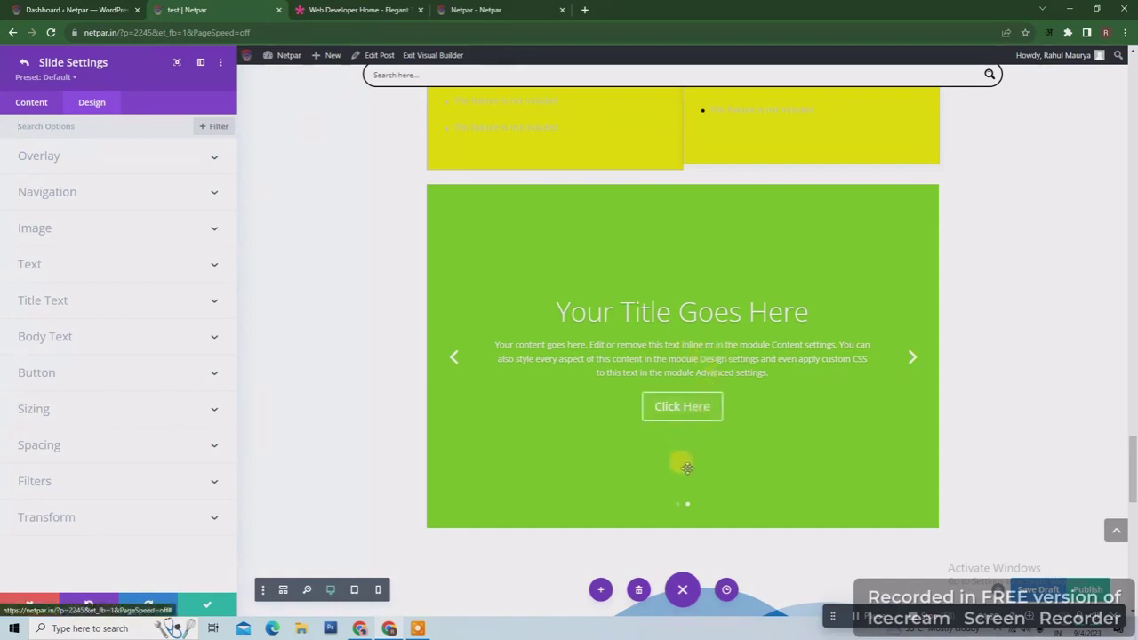
{"action": "left_click", "coordinate": [210, 608]}
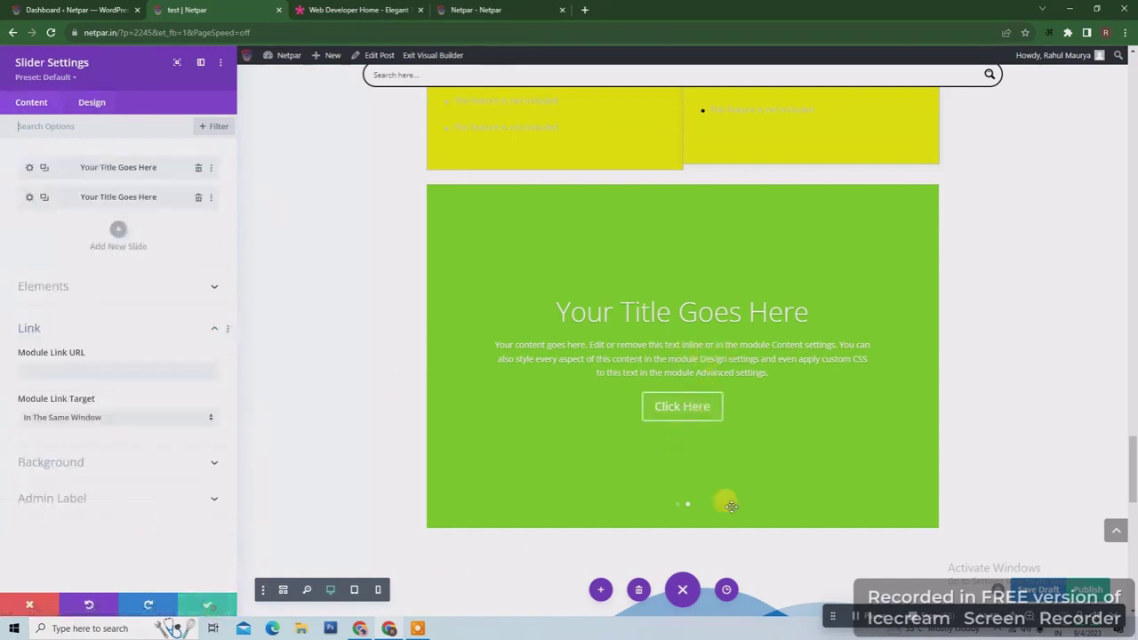
{"action": "left_click", "coordinate": [207, 608]}
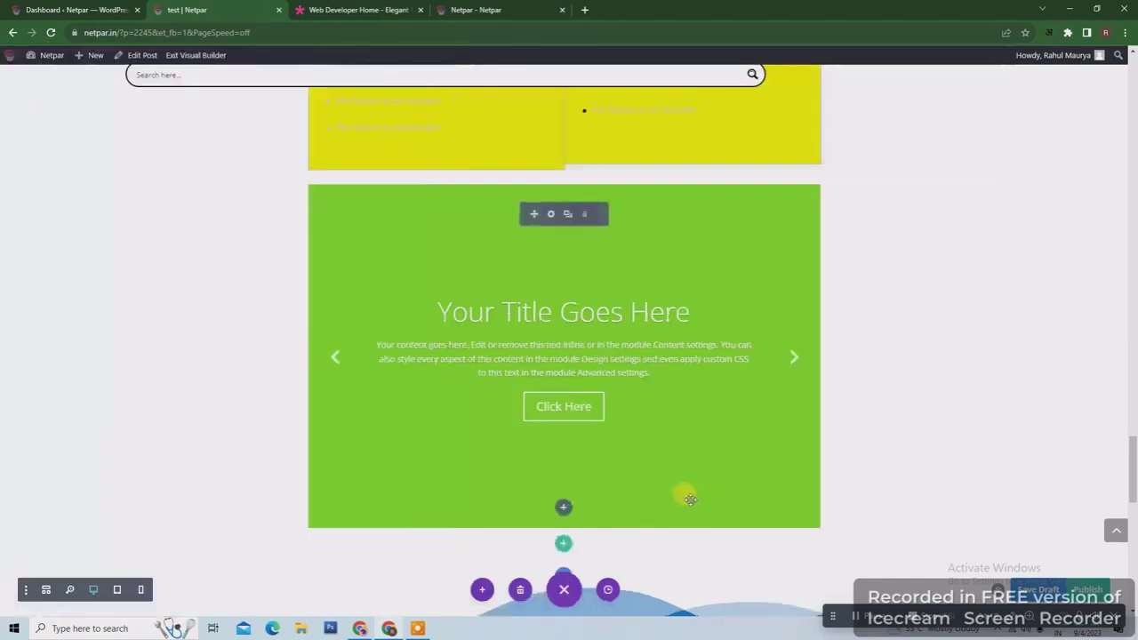
- Insert a Social Media Follow module below the slider
{"action": "left_click", "coordinate": [562, 507]}
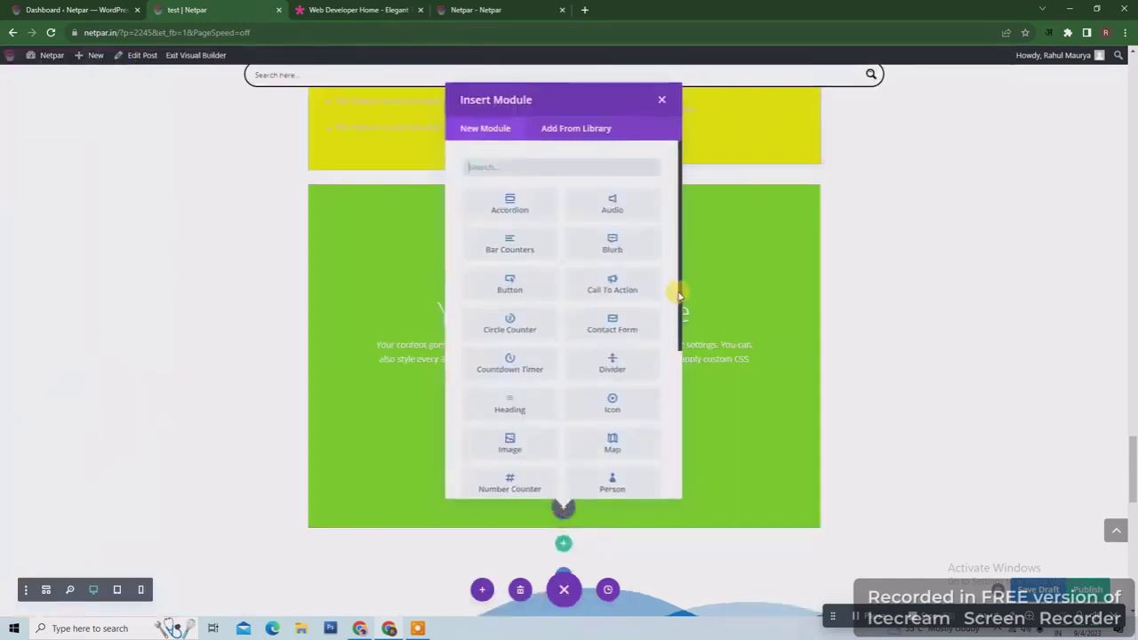
{"action": "left_click_drag", "start_coordinate": [678, 293], "coordinate": [667, 437]}
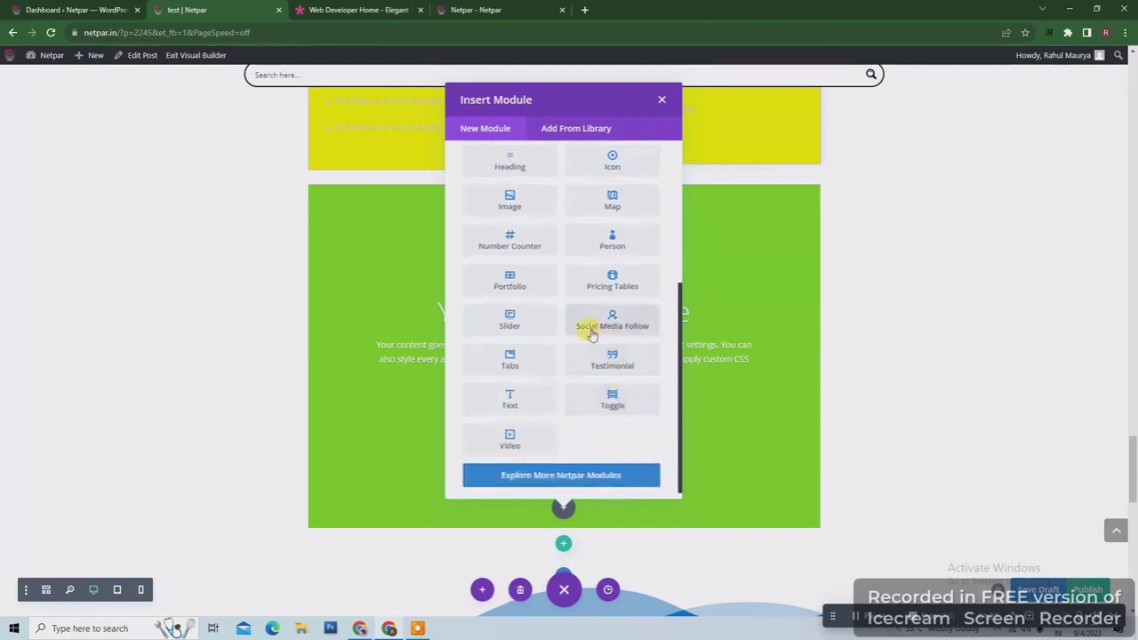
{"action": "left_click", "coordinate": [633, 325]}
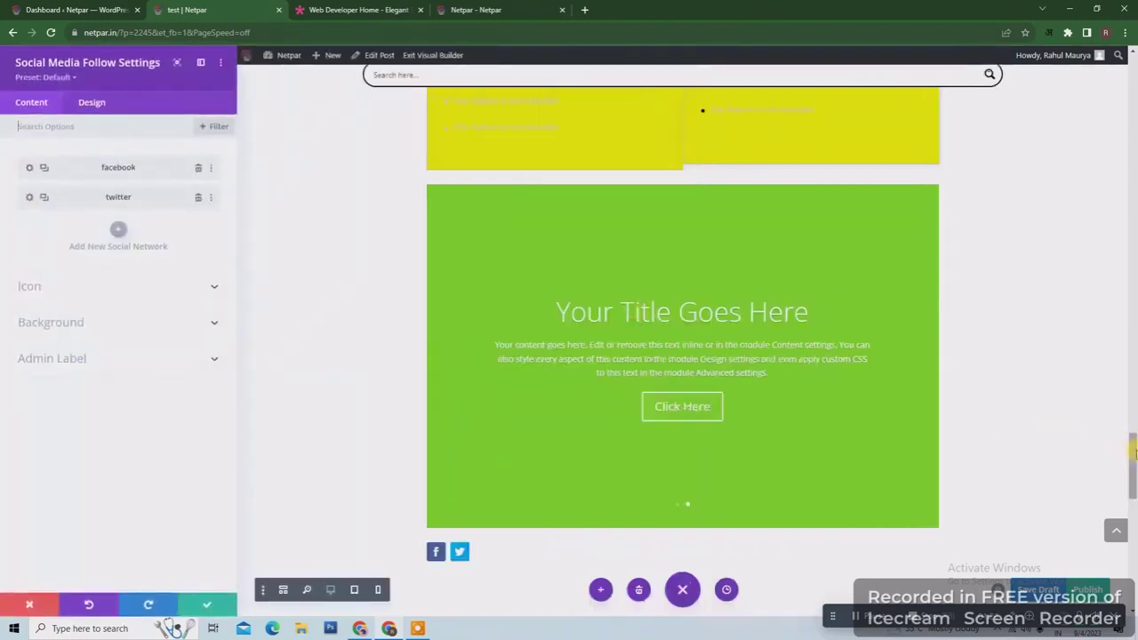
{"action": "left_click_drag", "start_coordinate": [1134, 454], "coordinate": [1134, 478]}
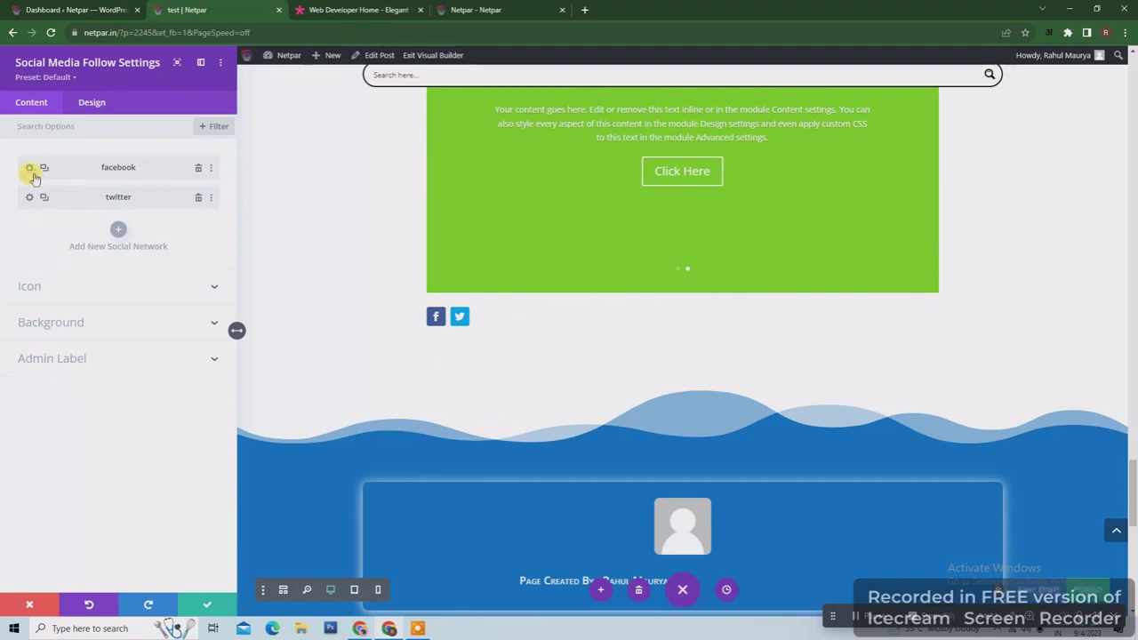
- Add a new social network to the module, set it to Google, and save it
{"action": "left_click", "coordinate": [119, 232]}
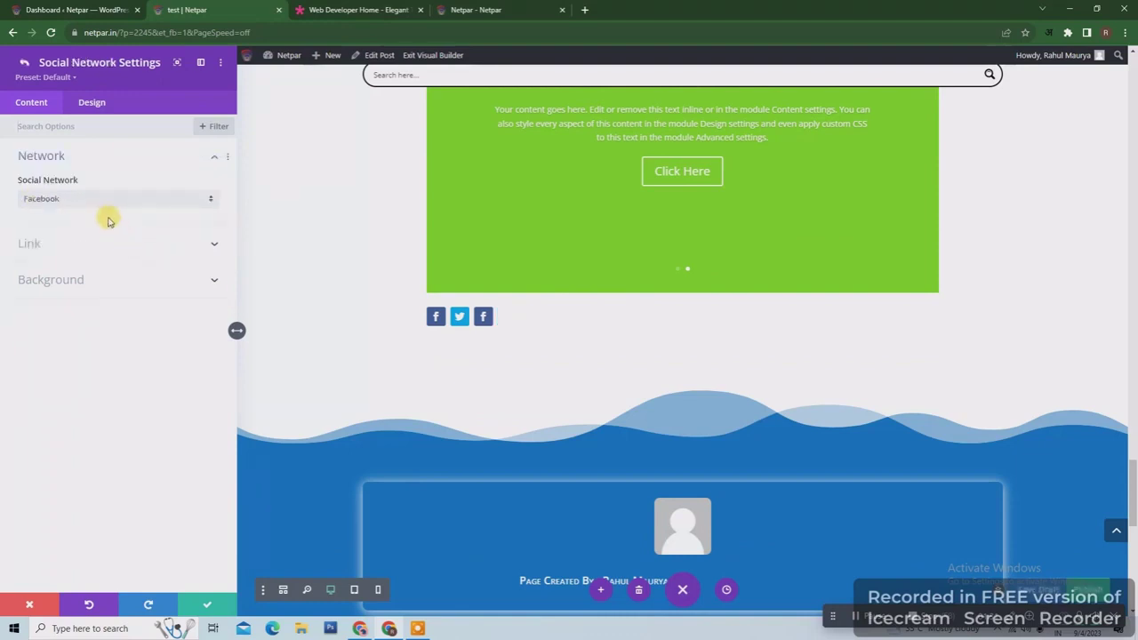
{"action": "left_click", "coordinate": [100, 202]}
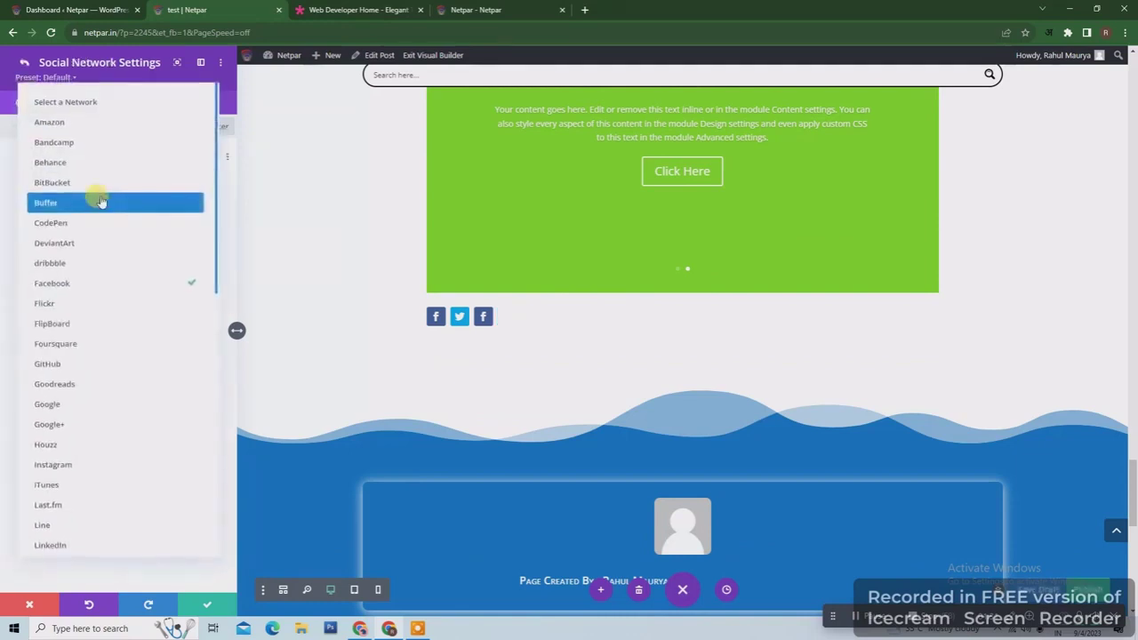
{"action": "left_click", "coordinate": [101, 406]}
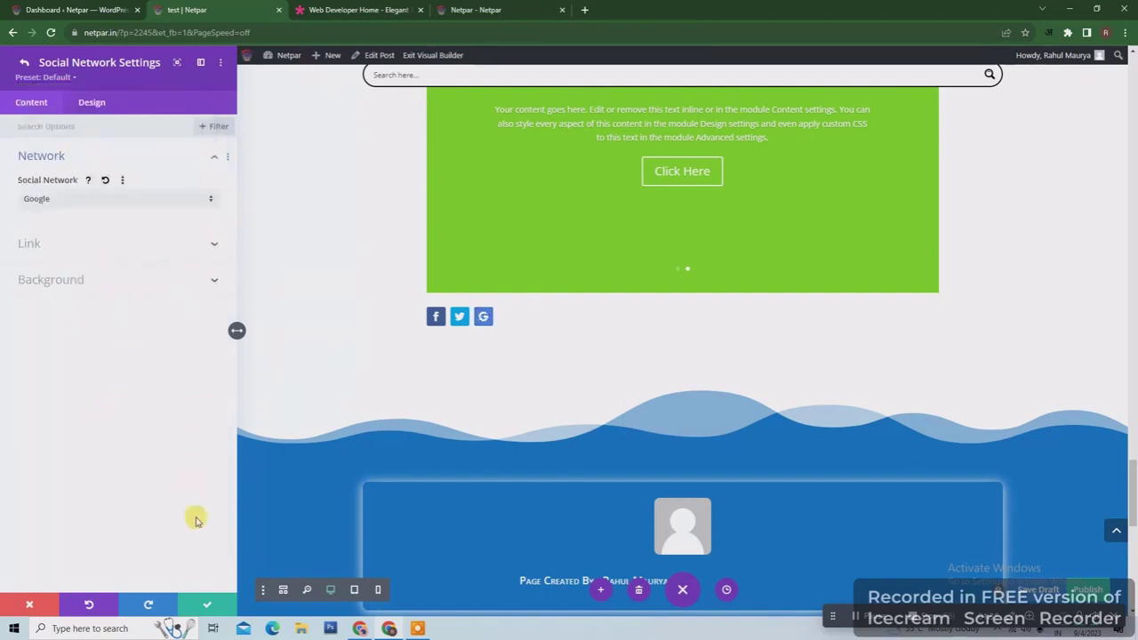
{"action": "left_click", "coordinate": [209, 605]}
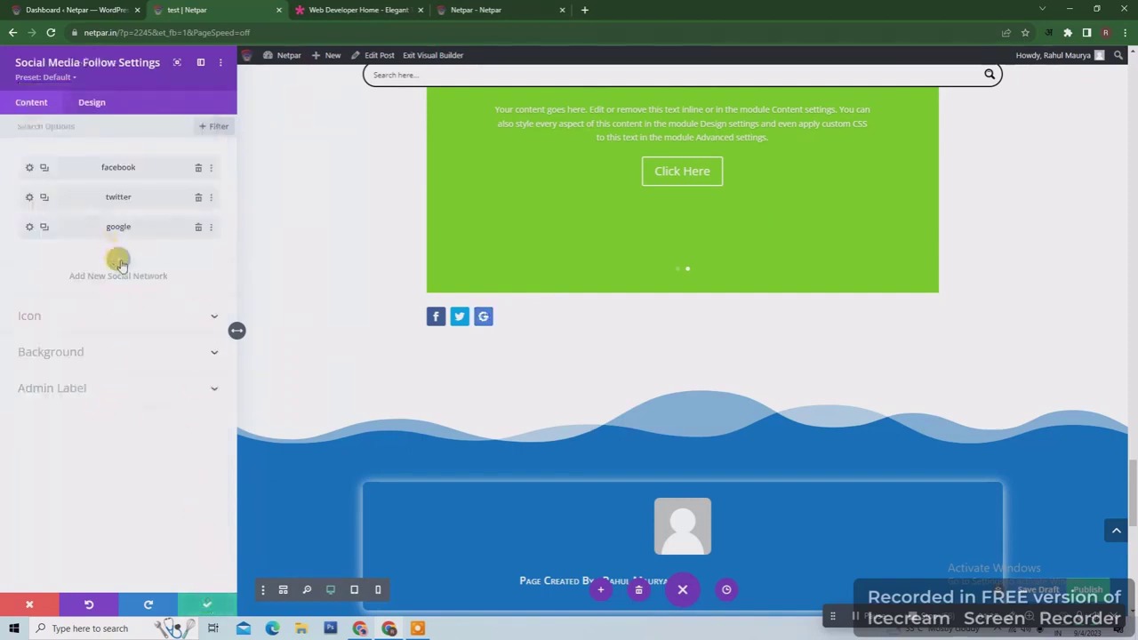
- Add another social network set to TikTok and save it
{"action": "left_click", "coordinate": [118, 263]}
{"action": "left_click", "coordinate": [92, 201]}
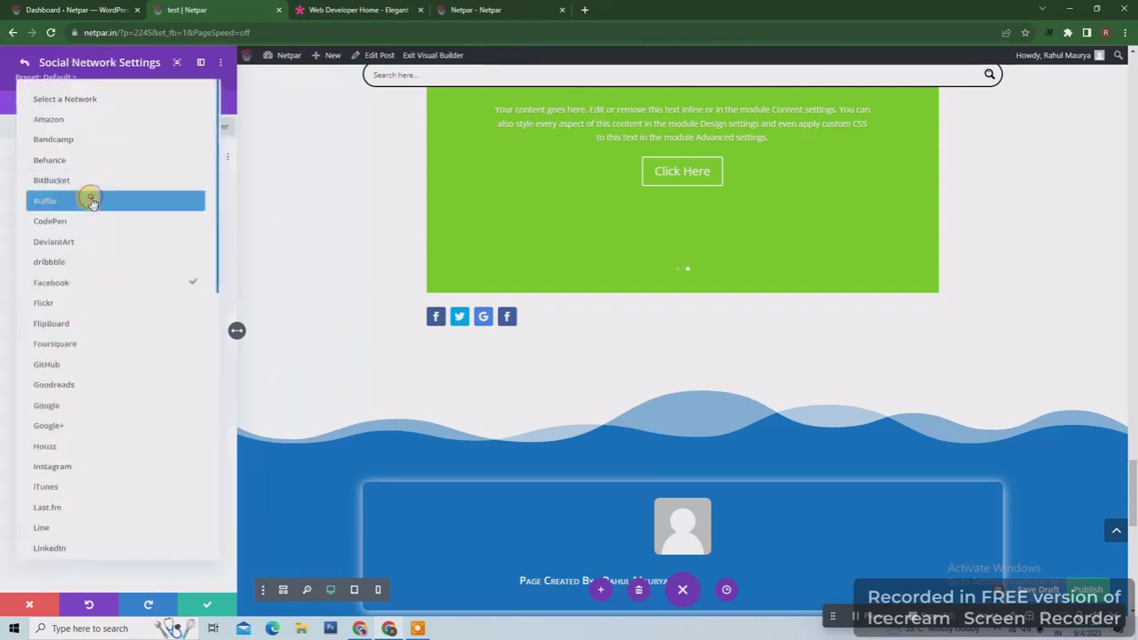
{"action": "scroll", "coordinate": [106, 333], "scroll_direction": "down", "scroll_amount": 10}
{"action": "left_click", "coordinate": [106, 317]}
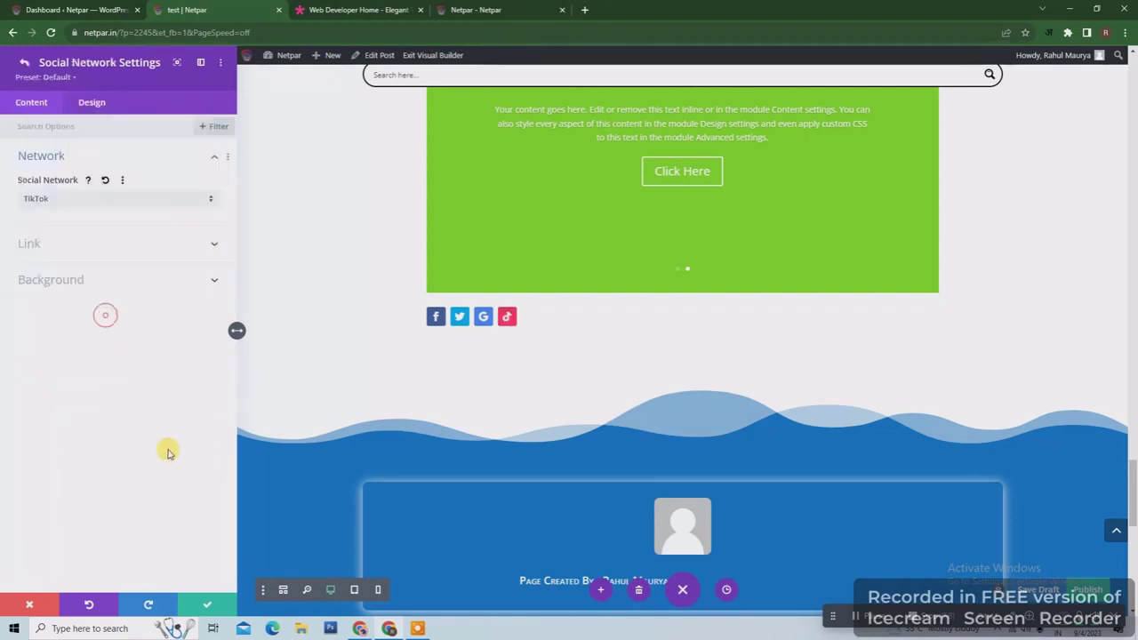
{"action": "left_click", "coordinate": [204, 603]}
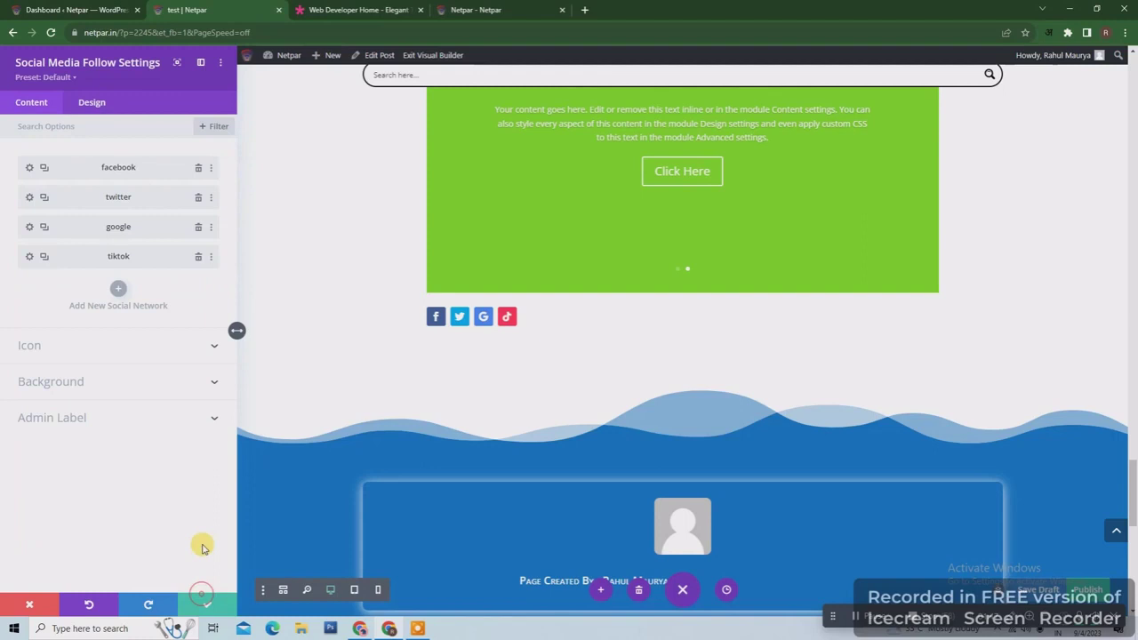
- Add a further social network set to Youtube and save it
{"action": "left_click", "coordinate": [118, 299]}
{"action": "left_click", "coordinate": [109, 203]}
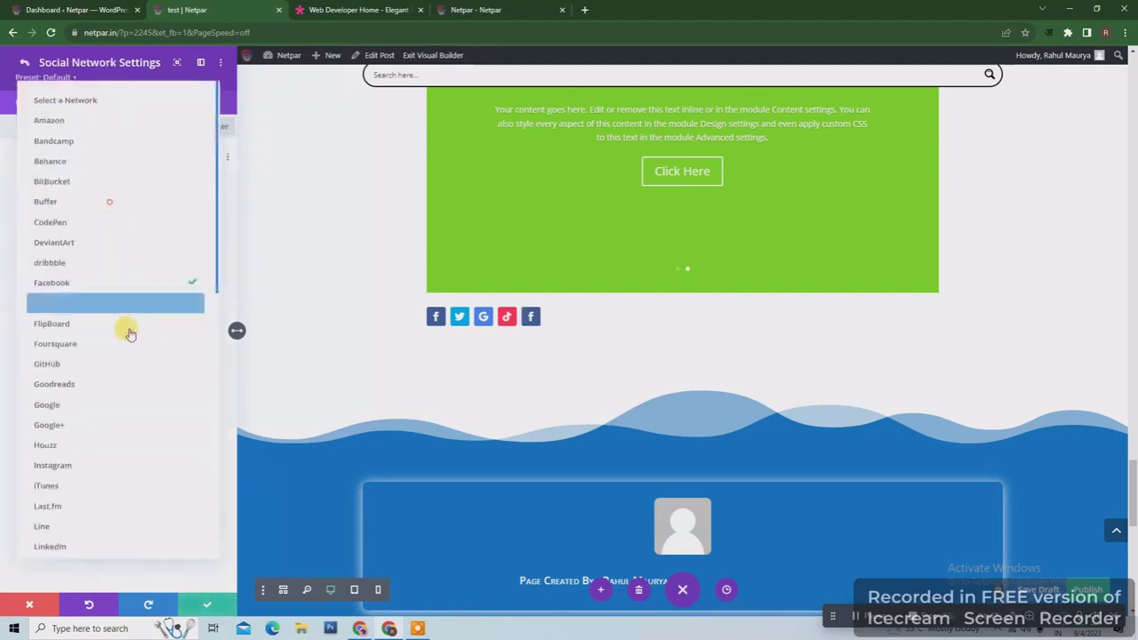
{"action": "scroll", "coordinate": [125, 399], "scroll_direction": "down", "scroll_amount": 10}
{"action": "left_click", "coordinate": [91, 536]}
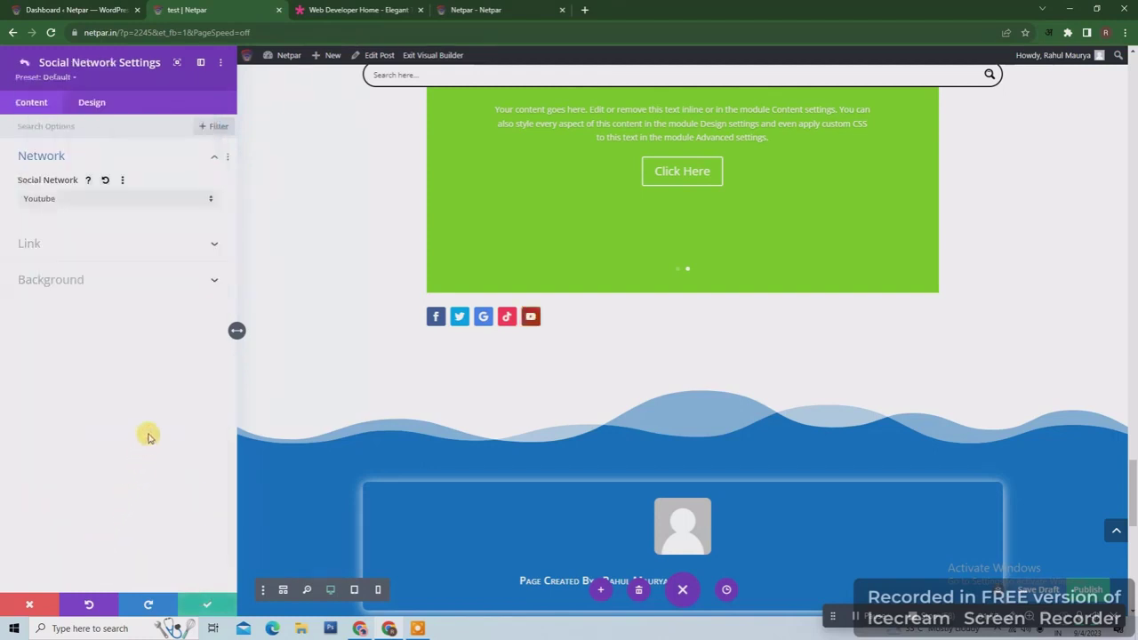
{"action": "left_click", "coordinate": [111, 200]}
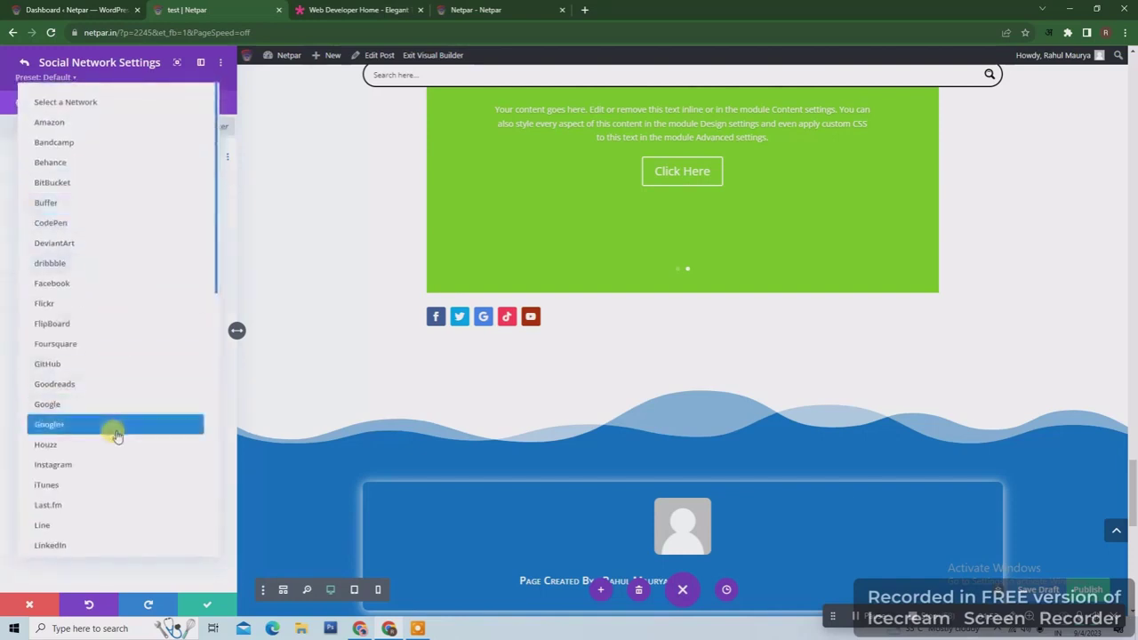
{"action": "left_click", "coordinate": [201, 583]}
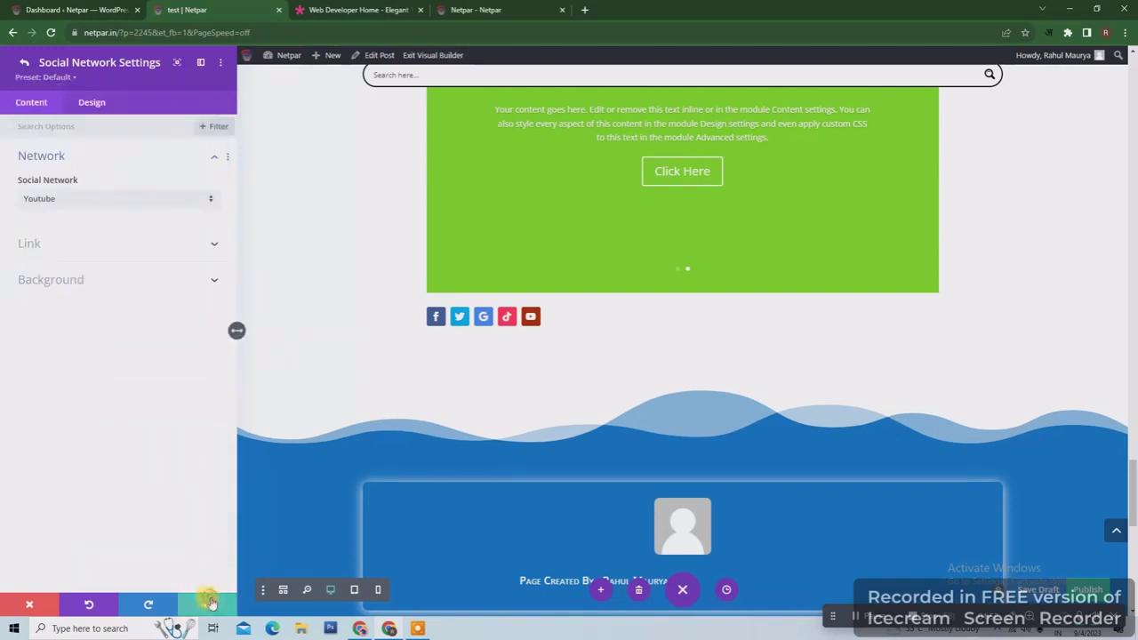
{"action": "left_click", "coordinate": [207, 605]}
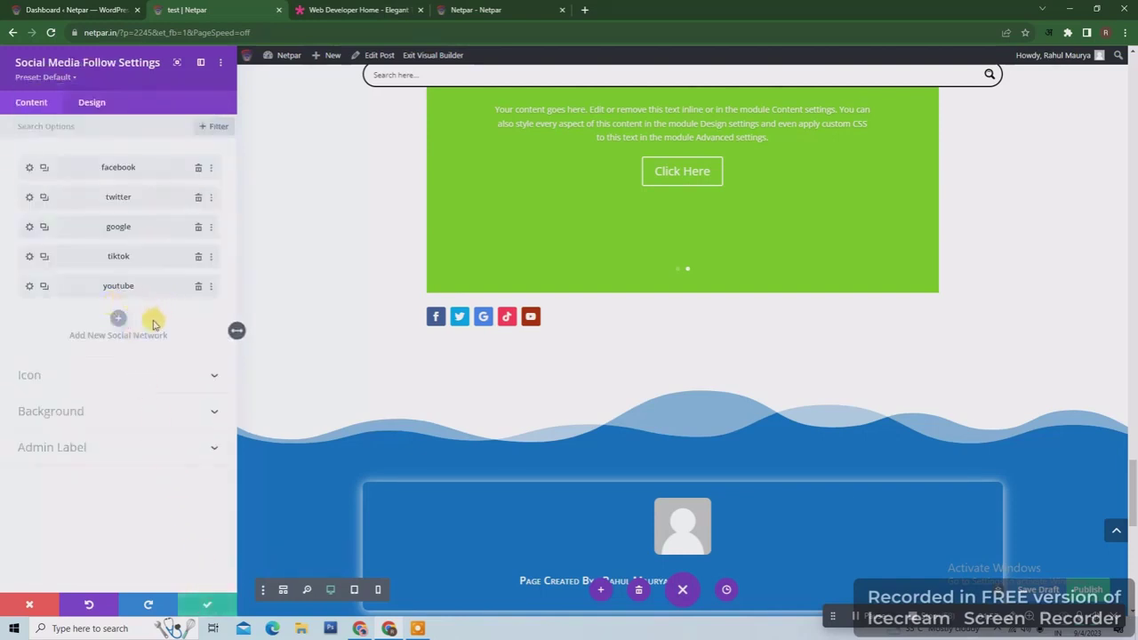
- Center the Social Media Follow module and enable a custom icon size with an icon font size of about 72px
{"action": "left_click", "coordinate": [92, 102]}
{"action": "left_click", "coordinate": [108, 199]}
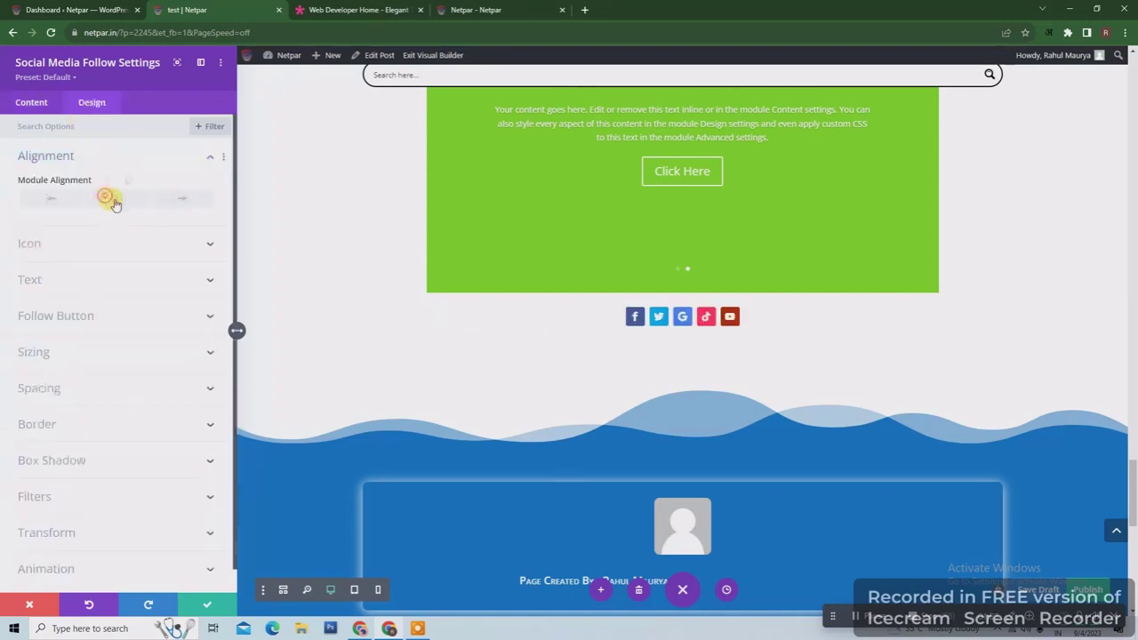
{"action": "left_click", "coordinate": [199, 243]}
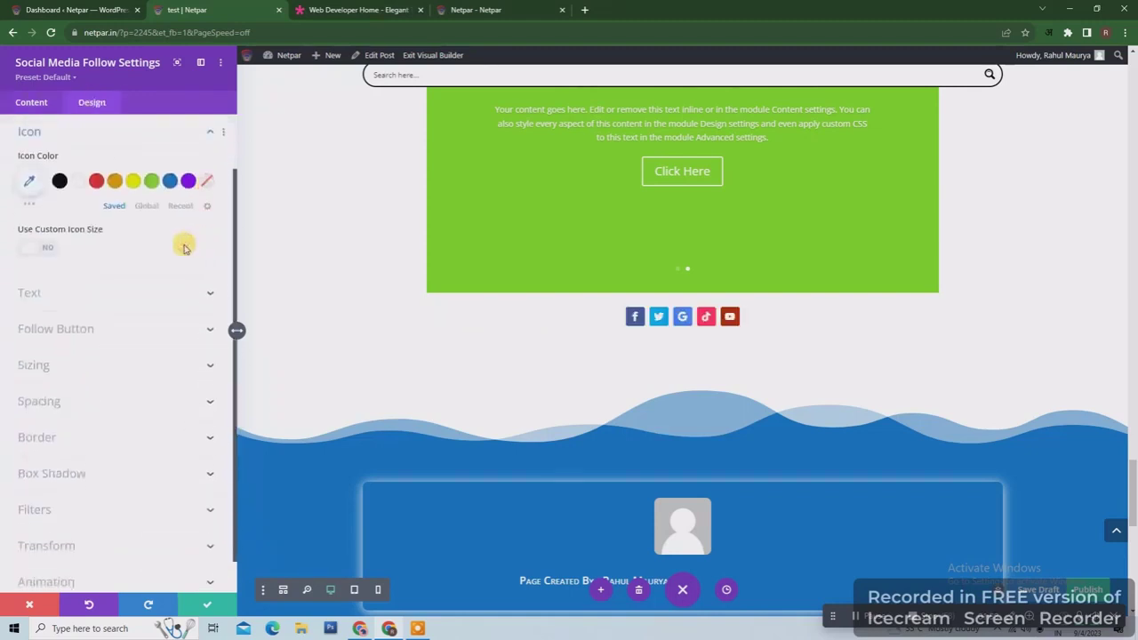
{"action": "left_click", "coordinate": [30, 248]}
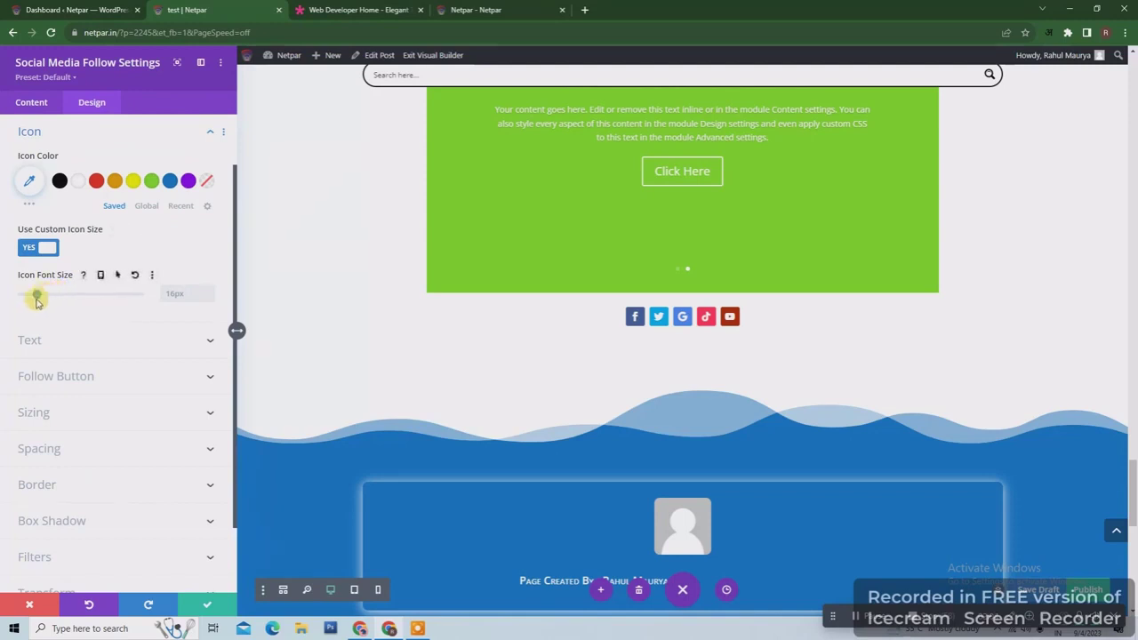
{"action": "left_click_drag", "start_coordinate": [39, 295], "coordinate": [91, 295]}
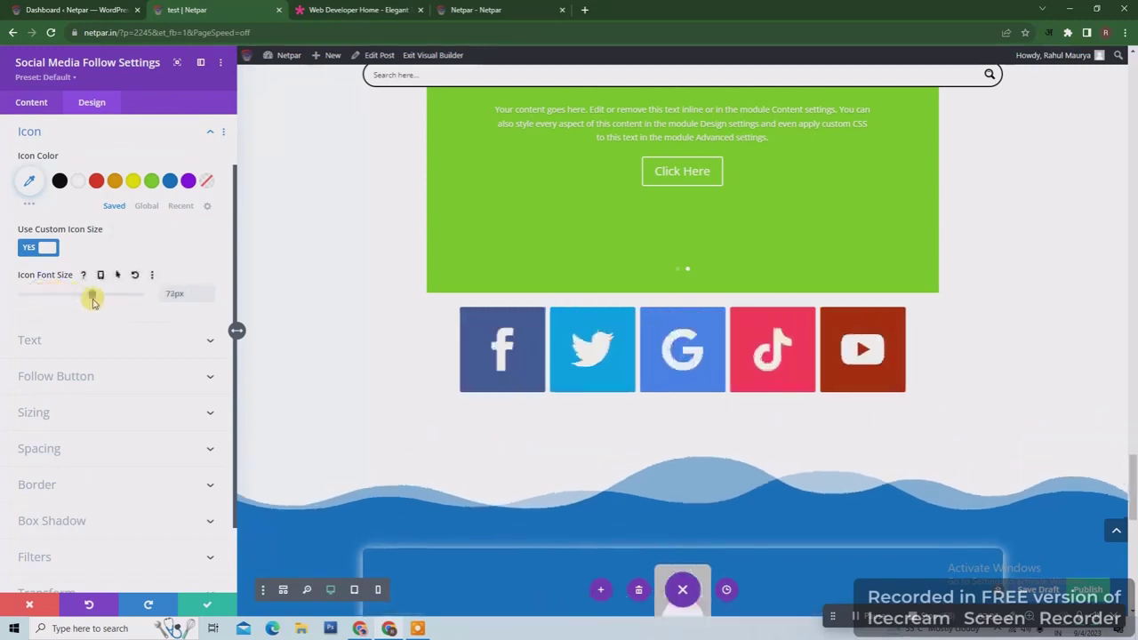
- Examine the account link URL settings of the facebook and twitter networks, leaving both links unchanged
{"action": "left_click", "coordinate": [39, 104]}
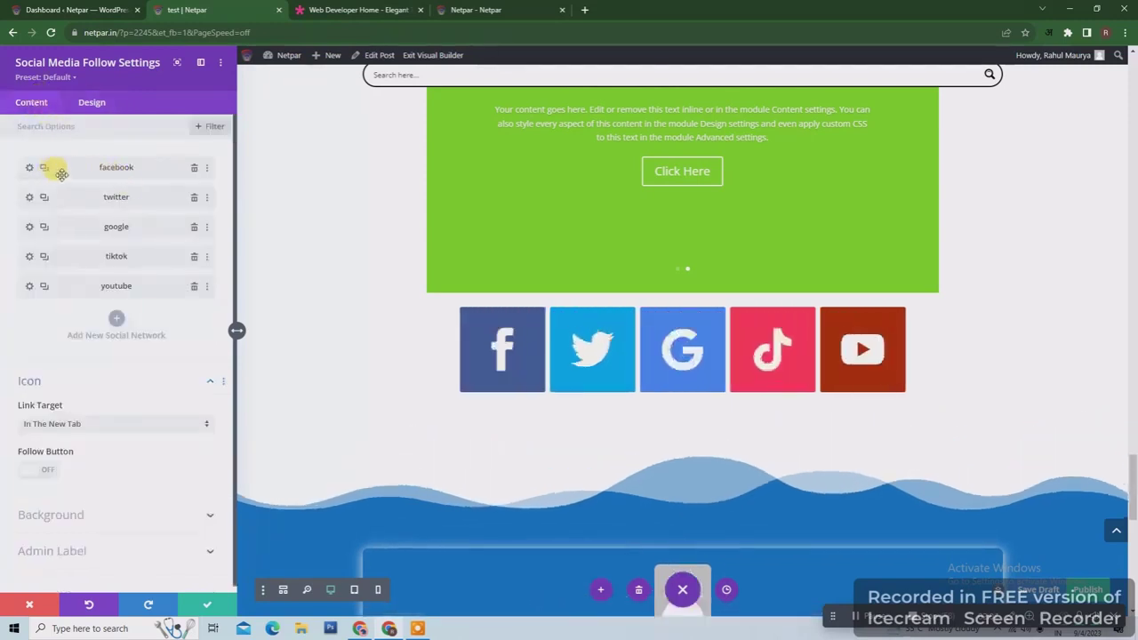
{"action": "left_click", "coordinate": [30, 168]}
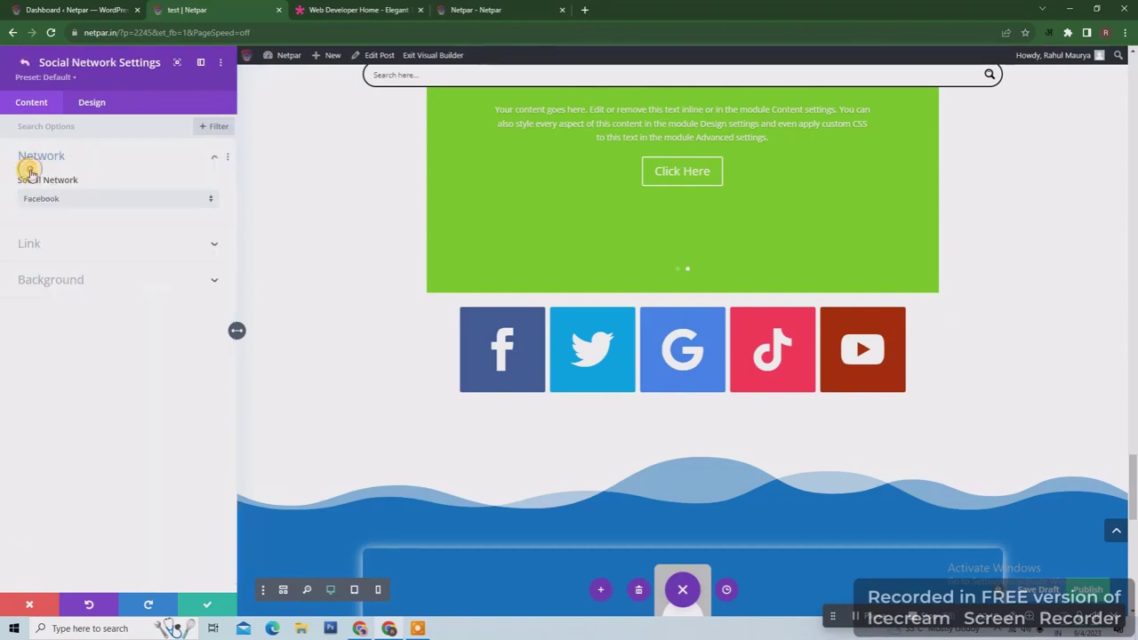
{"action": "left_click", "coordinate": [86, 247]}
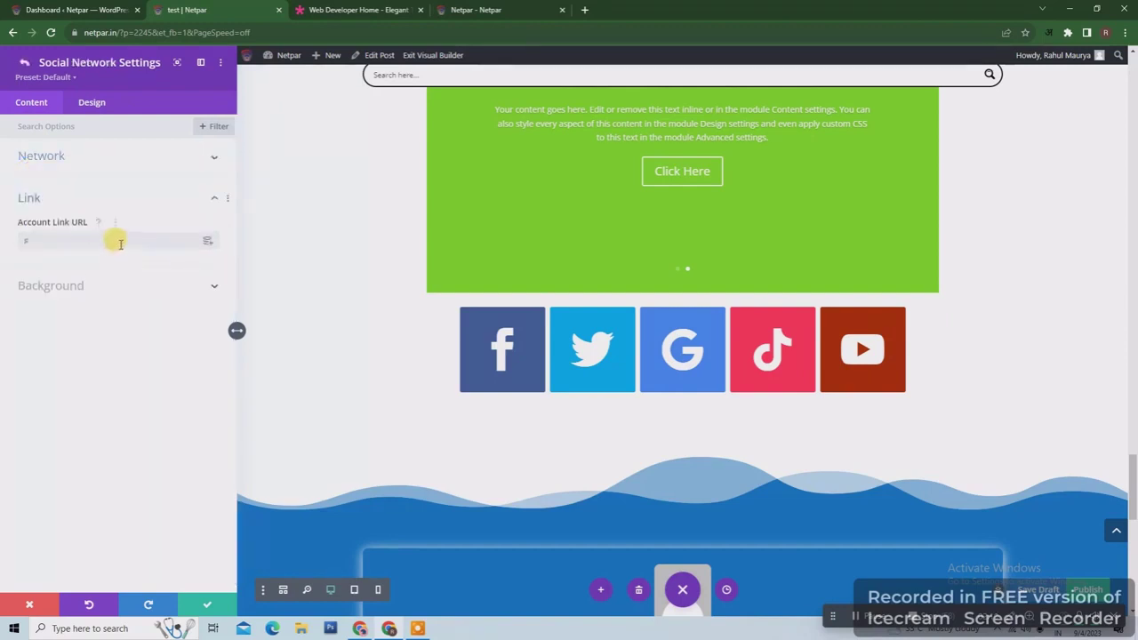
{"action": "left_click", "coordinate": [76, 240]}
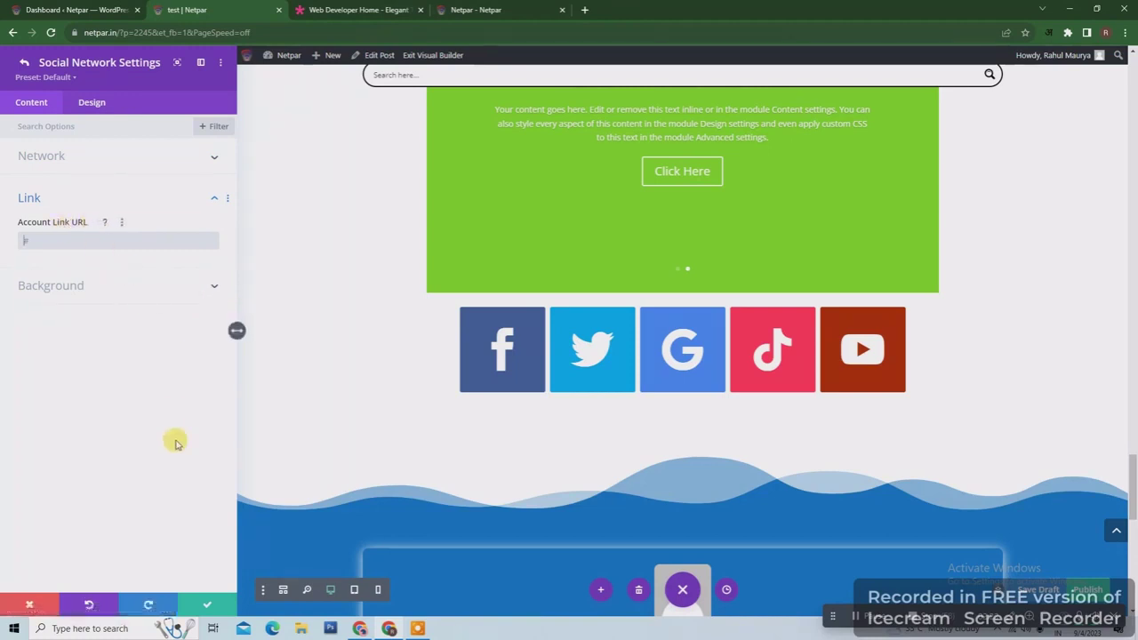
{"action": "left_click", "coordinate": [203, 608]}
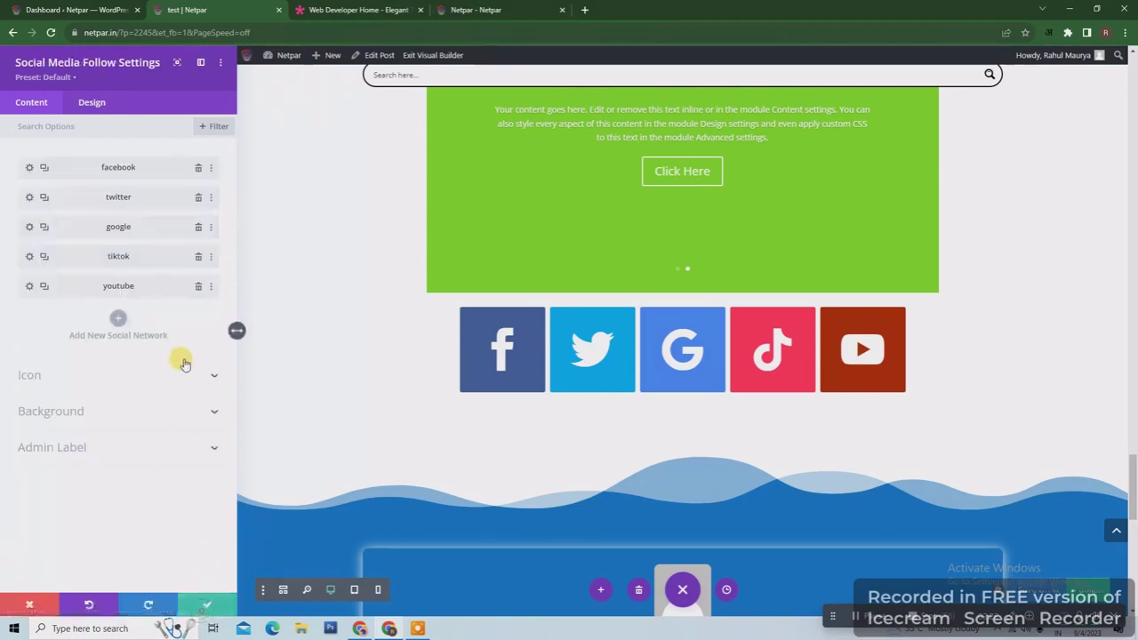
{"action": "left_click", "coordinate": [30, 197]}
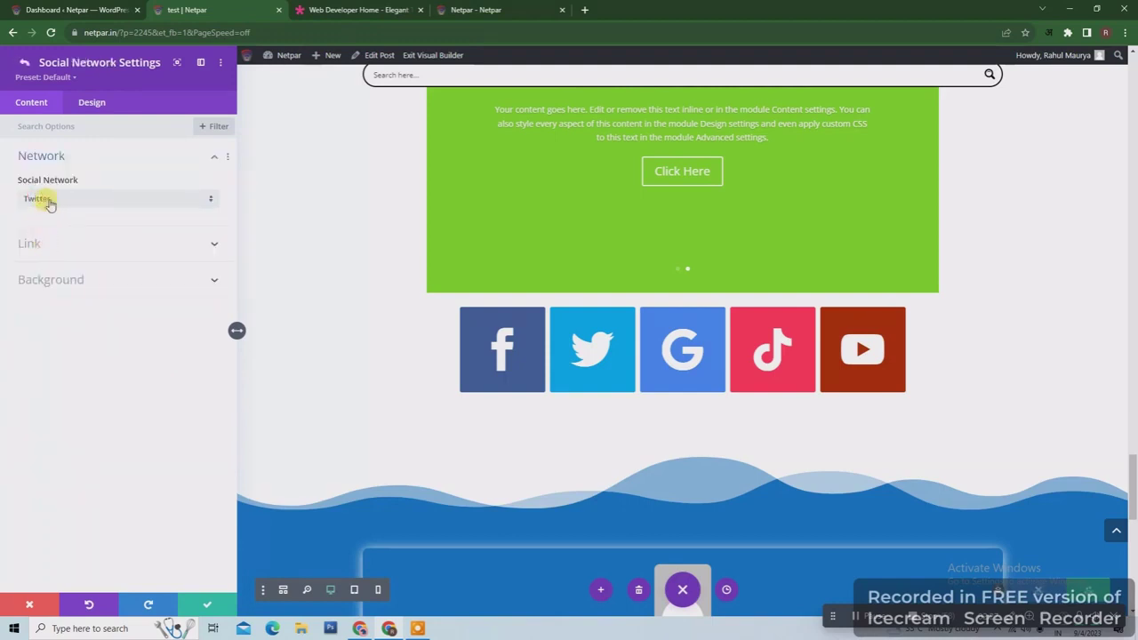
{"action": "left_click", "coordinate": [36, 242]}
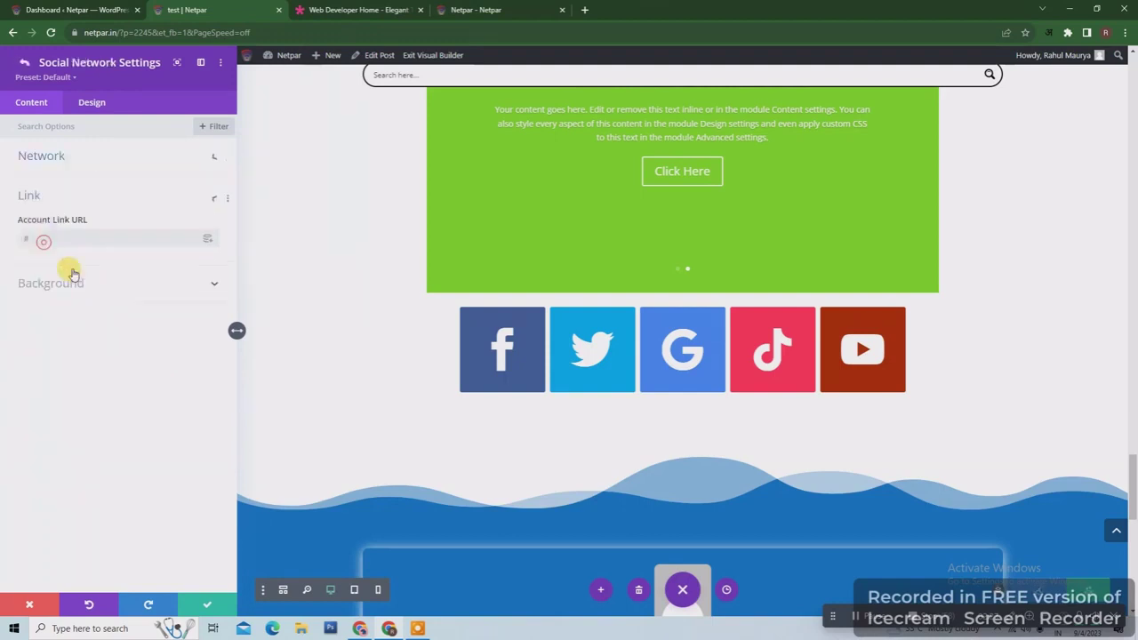
{"action": "left_click", "coordinate": [209, 605]}
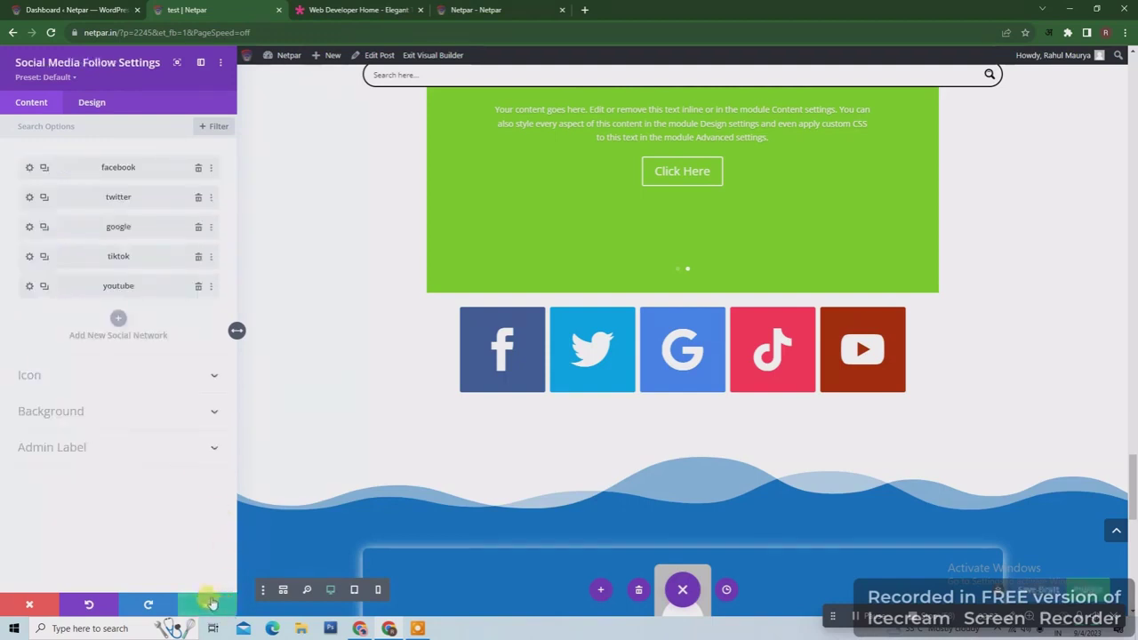
- Round the social icons' corners to 105px and set their border color to yellow #edf000
{"action": "left_click", "coordinate": [82, 104]}
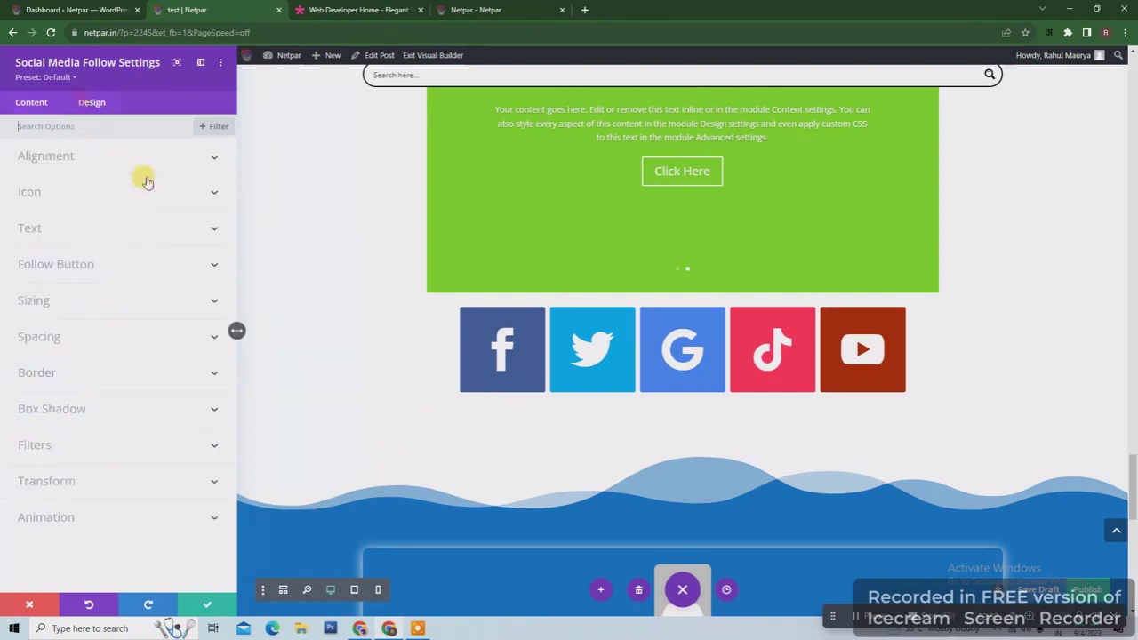
{"action": "left_click", "coordinate": [165, 368]}
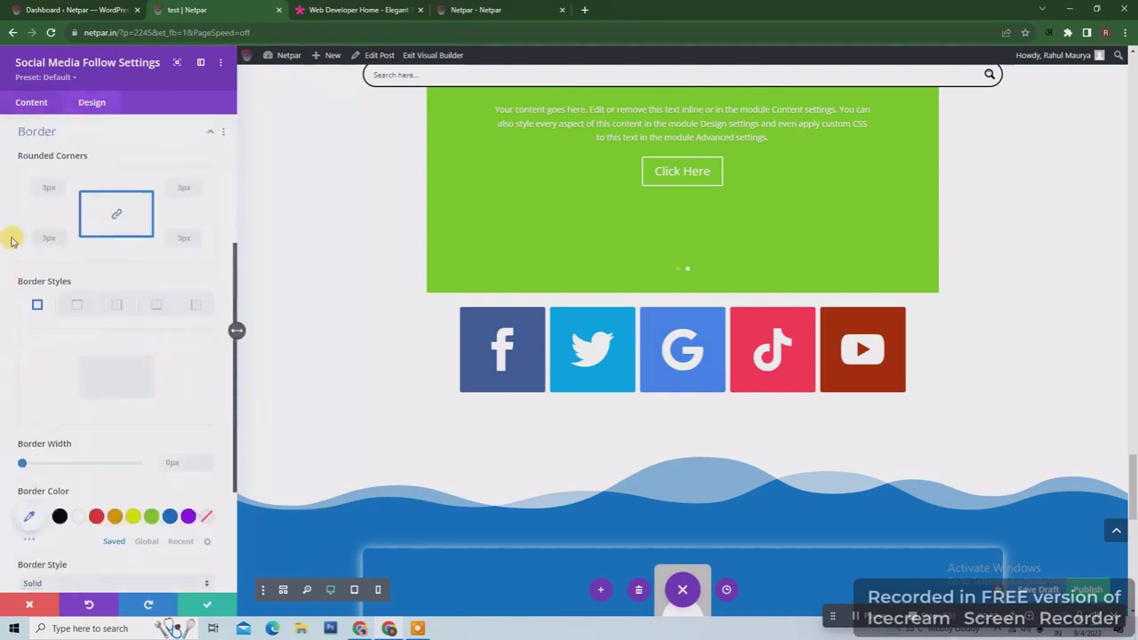
{"action": "left_click_drag", "start_coordinate": [42, 205], "coordinate": [71, 210]}
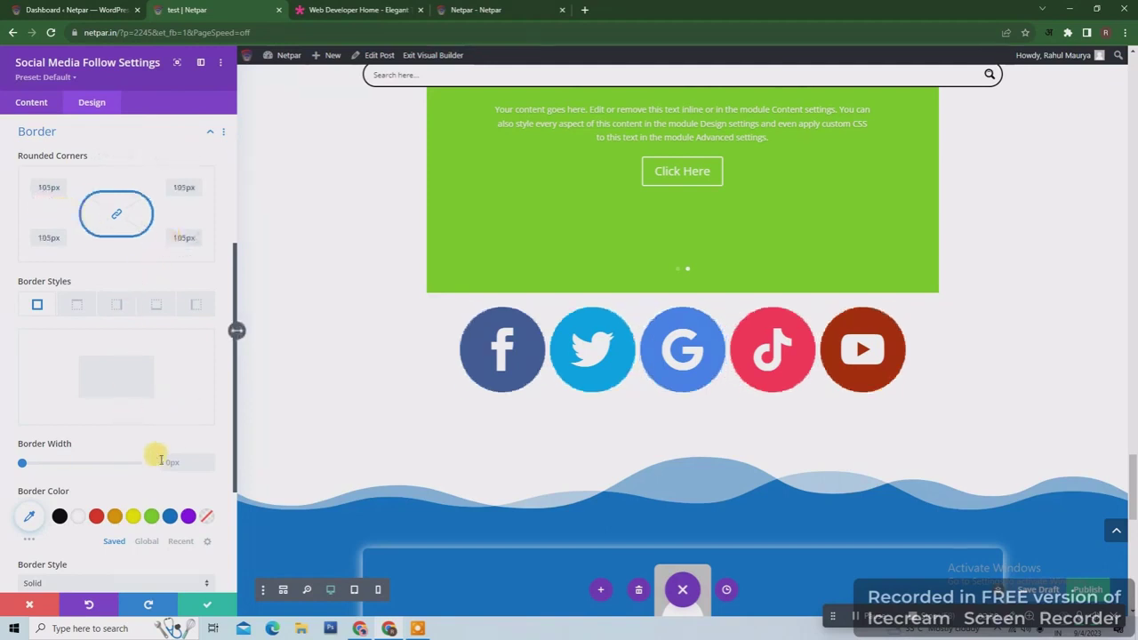
{"action": "left_click", "coordinate": [131, 520]}
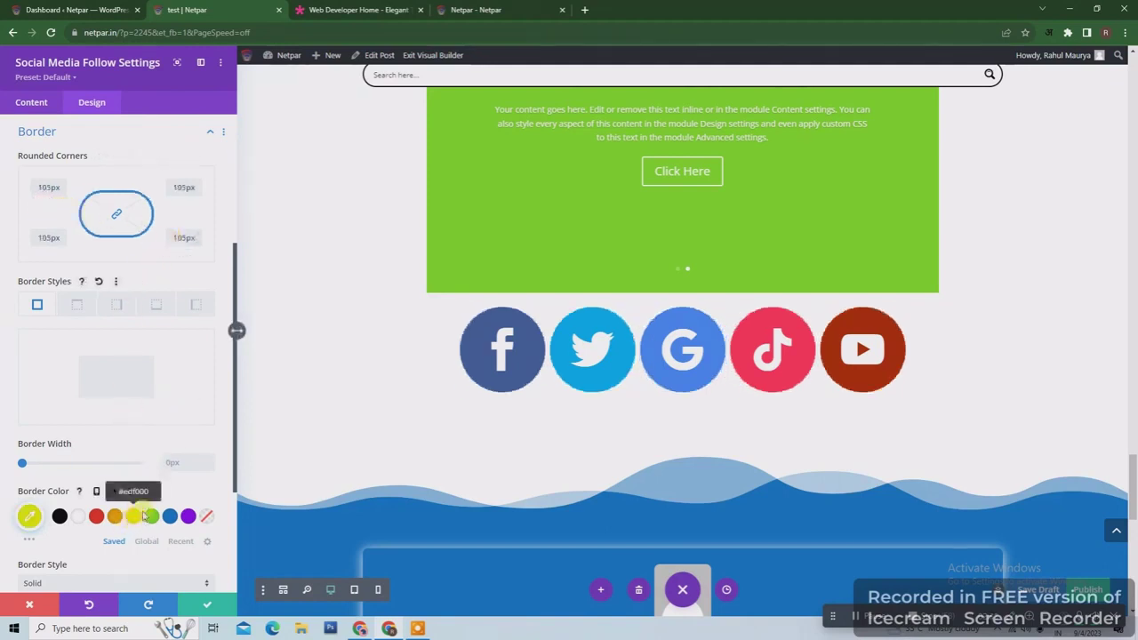
- Give the social icons a 4px yellow #edf000 border and save the Social Media Follow module
{"action": "left_click", "coordinate": [210, 461]}
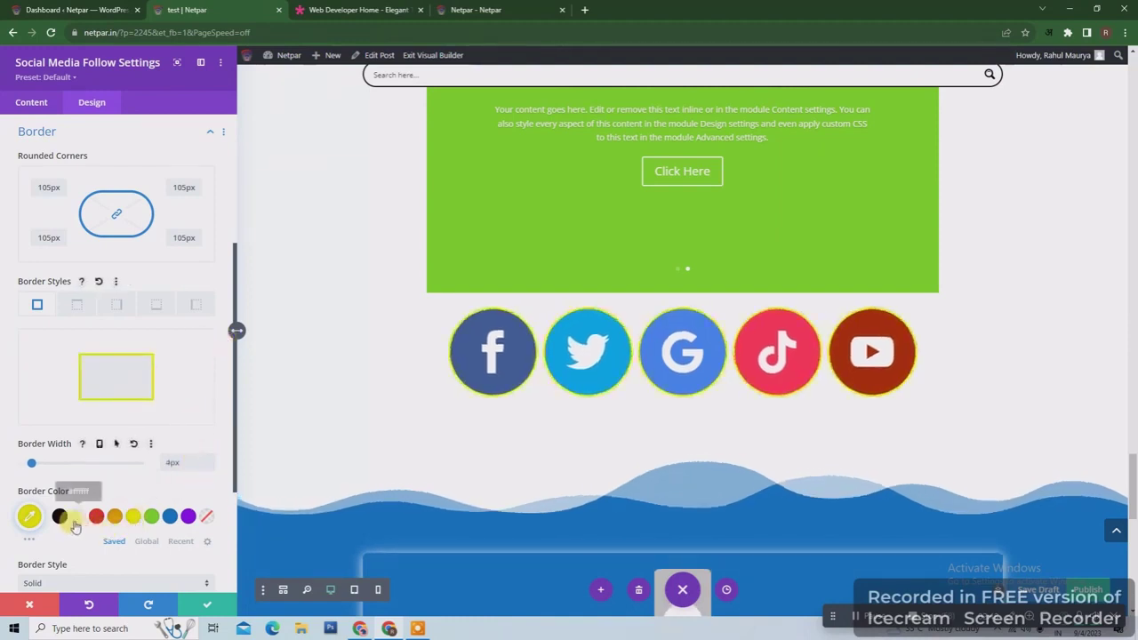
{"action": "left_click", "coordinate": [168, 517]}
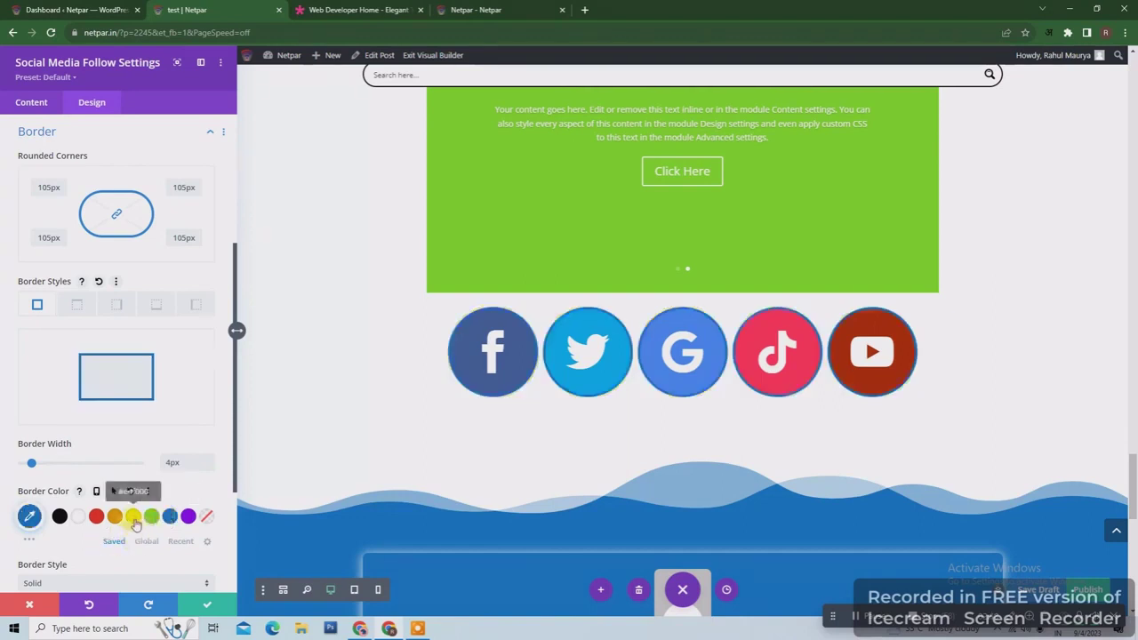
{"action": "left_click", "coordinate": [132, 516]}
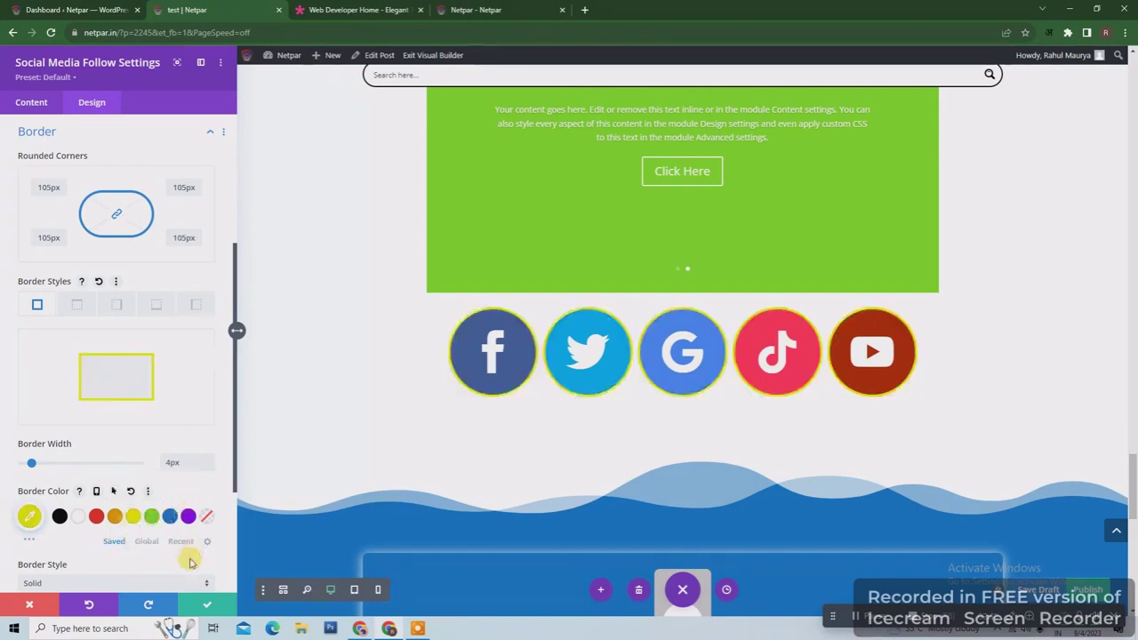
{"action": "left_click", "coordinate": [209, 607]}
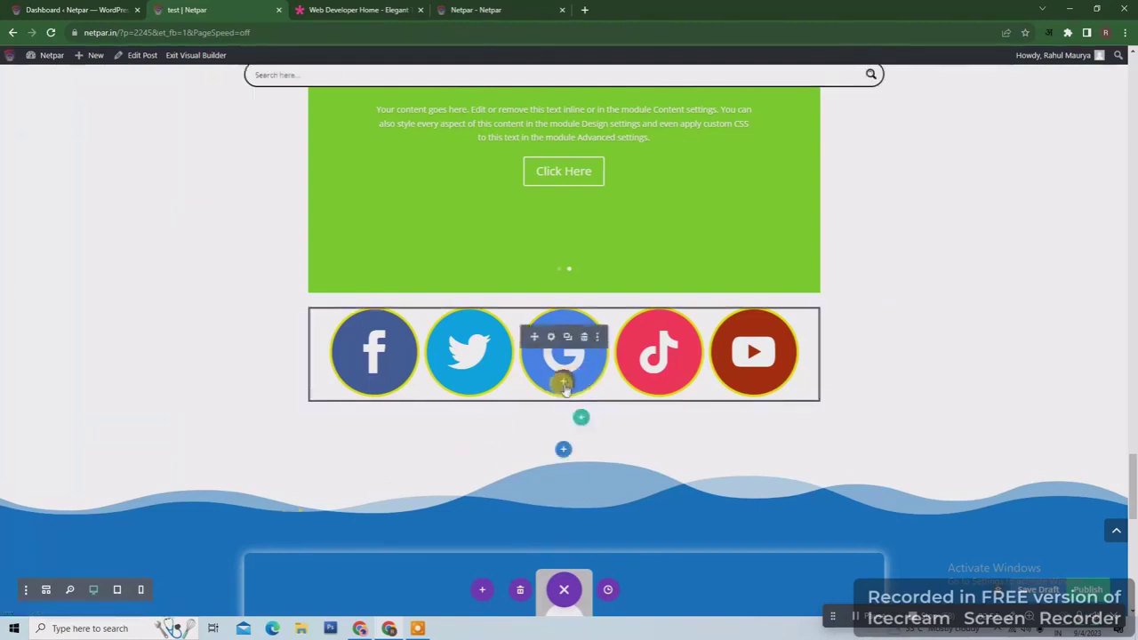
- Add a Tabs module below the social icons and title its first tab PRO
{"action": "left_click", "coordinate": [563, 382]}
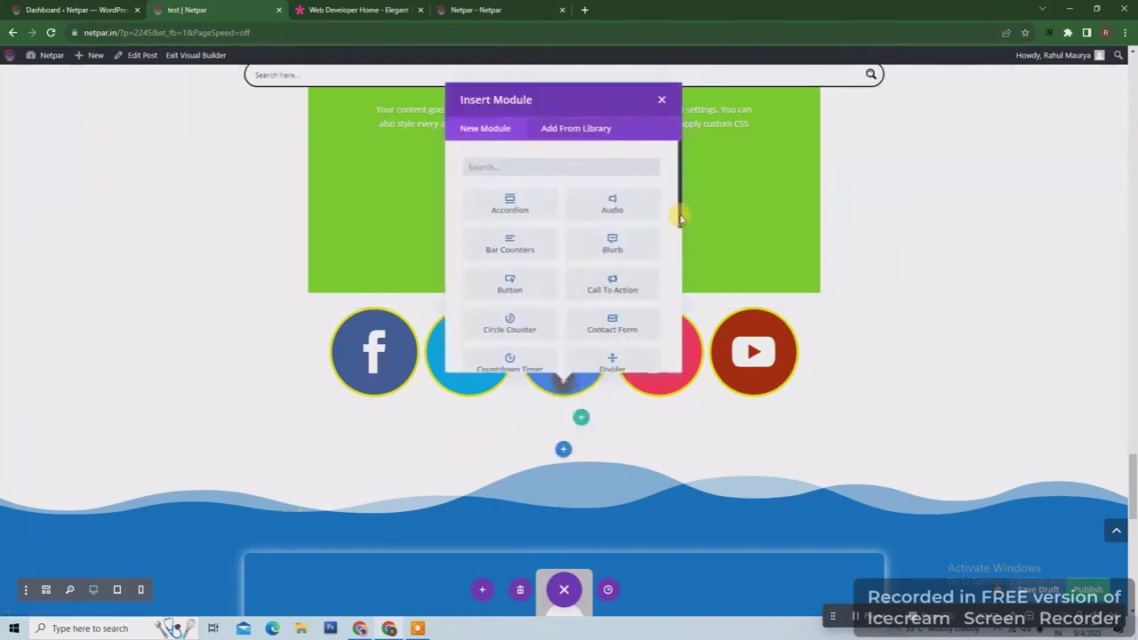
{"action": "left_click_drag", "start_coordinate": [680, 218], "coordinate": [681, 335]}
{"action": "left_click", "coordinate": [514, 275]}
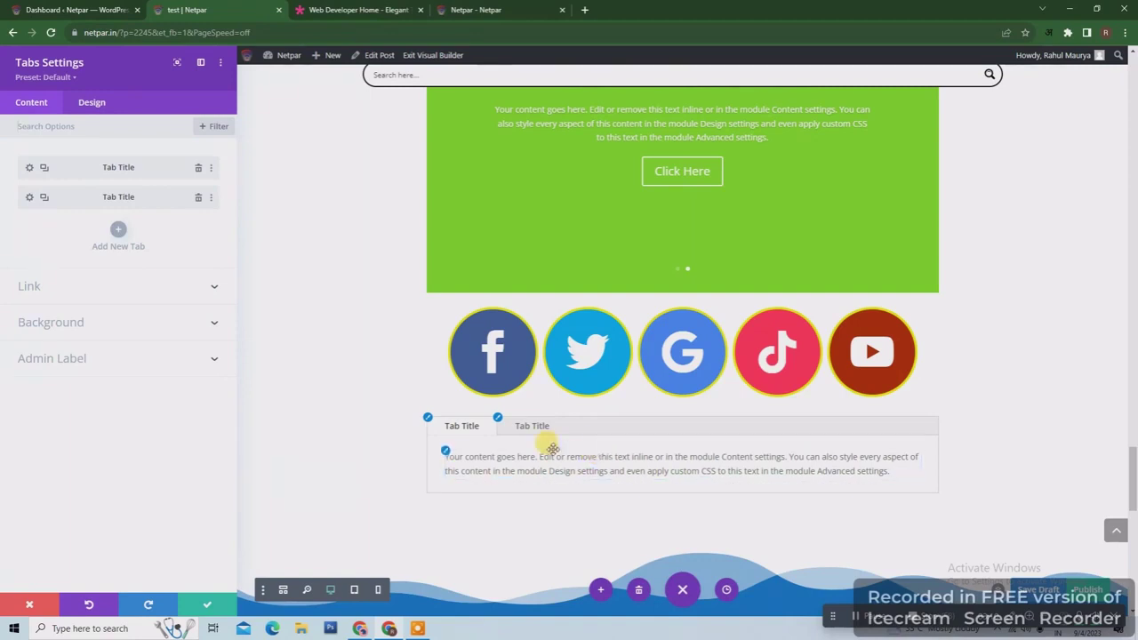
{"action": "left_click", "coordinate": [29, 168]}
{"action": "left_click_drag", "start_coordinate": [77, 234], "coordinate": [15, 233]}
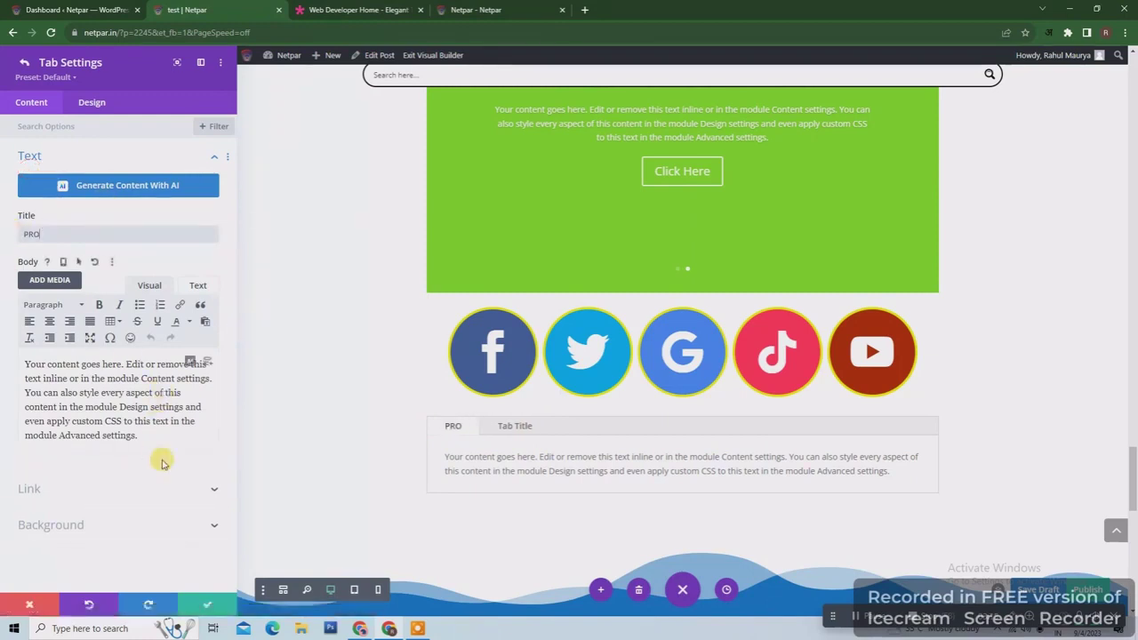
- Split the PRO tab's placeholder body text into four separate paragraphs
{"action": "left_click_drag", "start_coordinate": [149, 435], "coordinate": [189, 361]}
{"action": "left_click_drag", "start_coordinate": [37, 367], "coordinate": [116, 365]}
{"action": "left_click", "coordinate": [124, 368]}
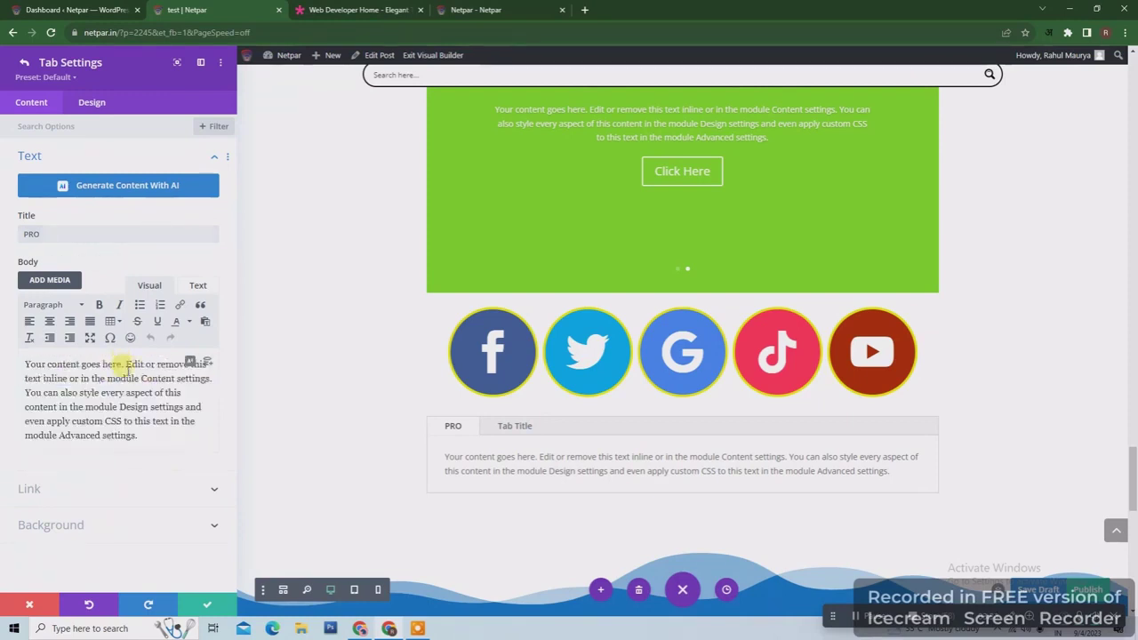
{"action": "key", "text": "Delete"}
{"action": "key", "text": "Return"}
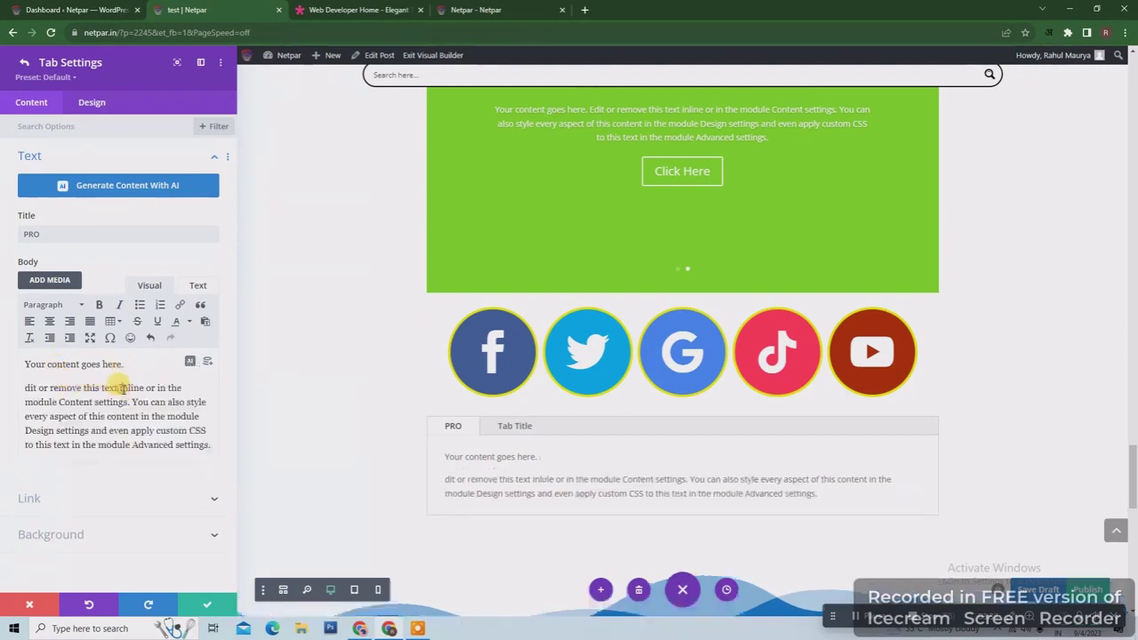
{"action": "left_click", "coordinate": [123, 387]}
{"action": "key", "text": "Return"}
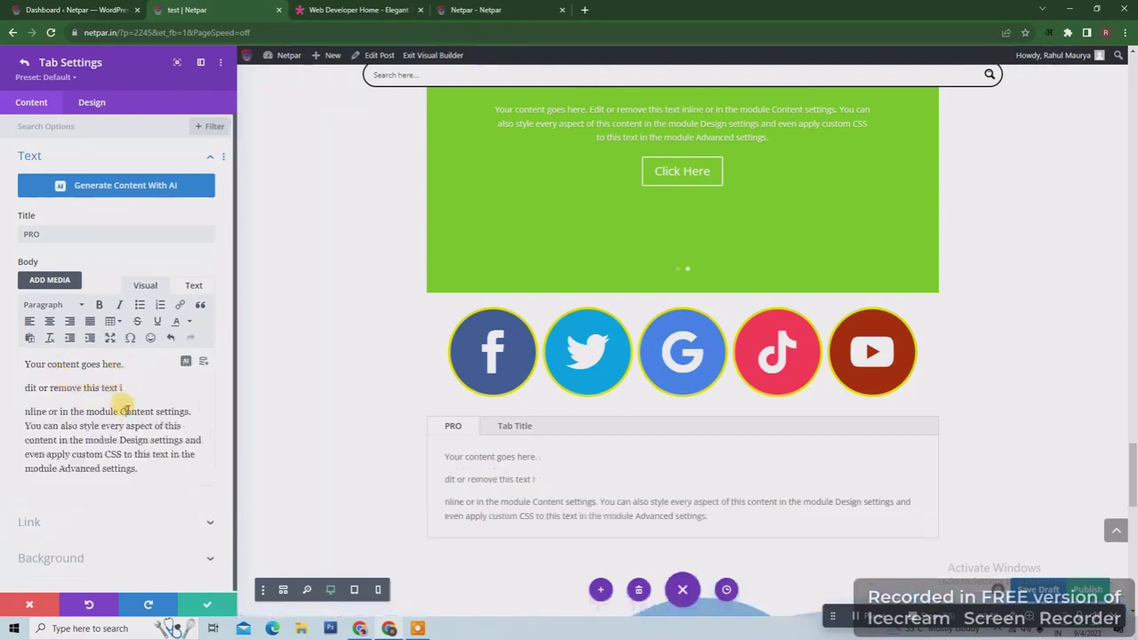
{"action": "left_click", "coordinate": [124, 411]}
{"action": "key", "text": "Return"}
- Format the PRO tab's four paragraphs as a numbered list and save the tab
{"action": "left_click_drag", "start_coordinate": [191, 480], "coordinate": [29, 354]}
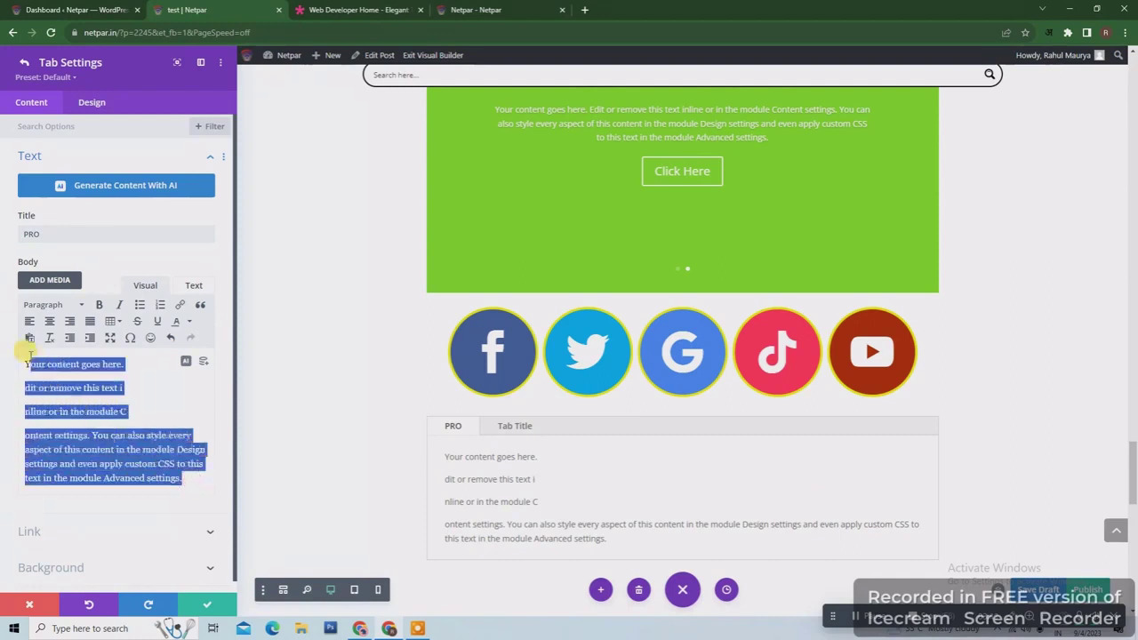
{"action": "left_click", "coordinate": [140, 305]}
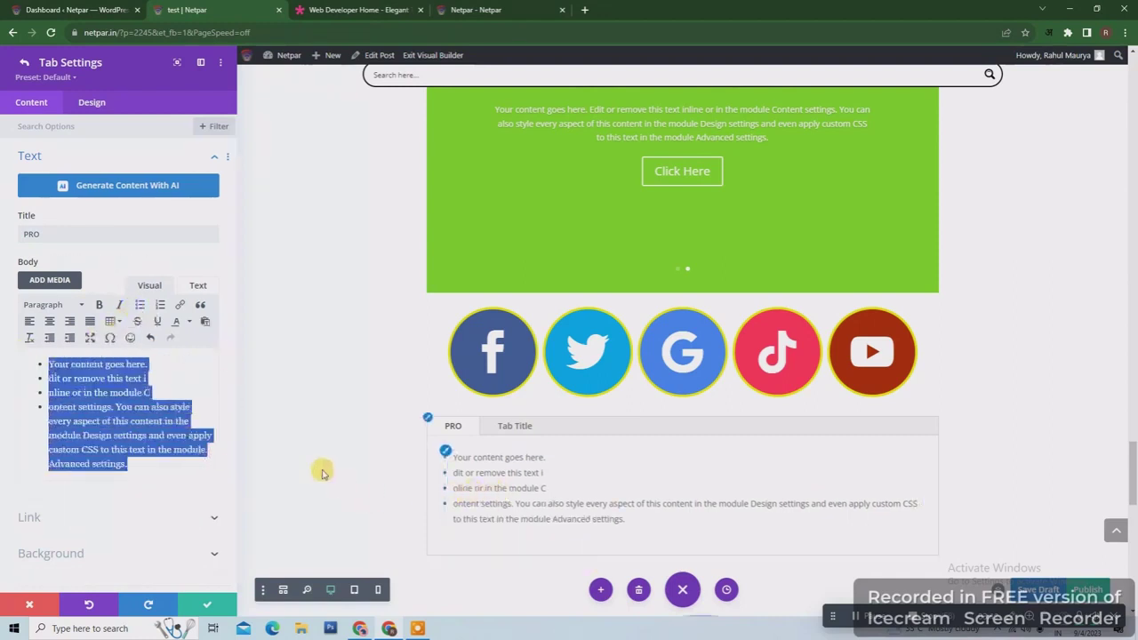
{"action": "left_click", "coordinate": [159, 307]}
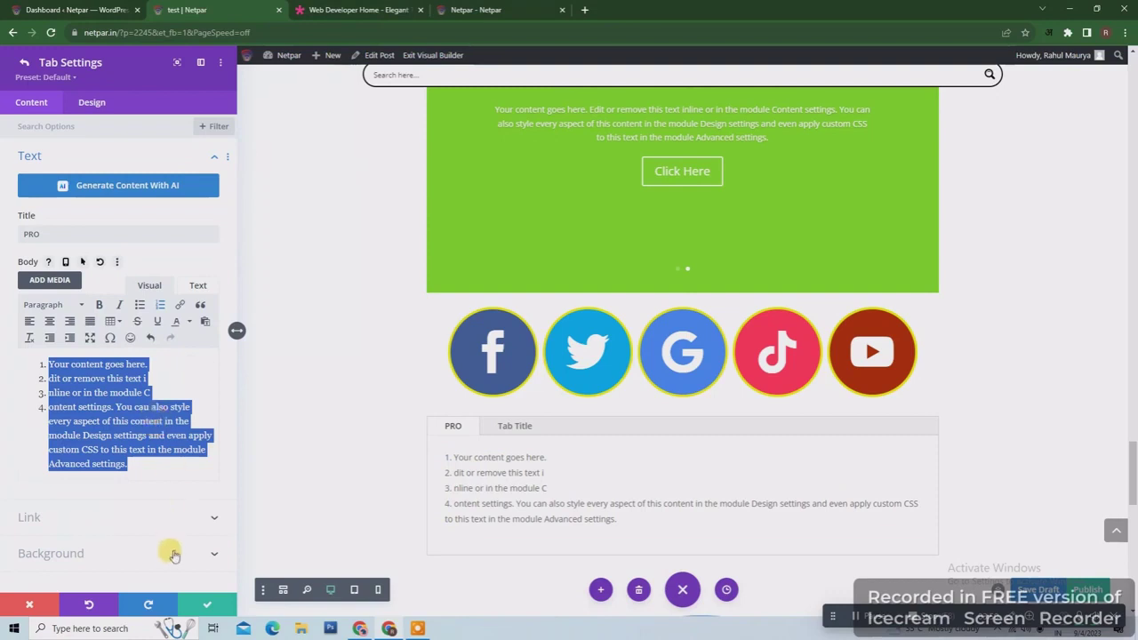
{"action": "left_click", "coordinate": [205, 602]}
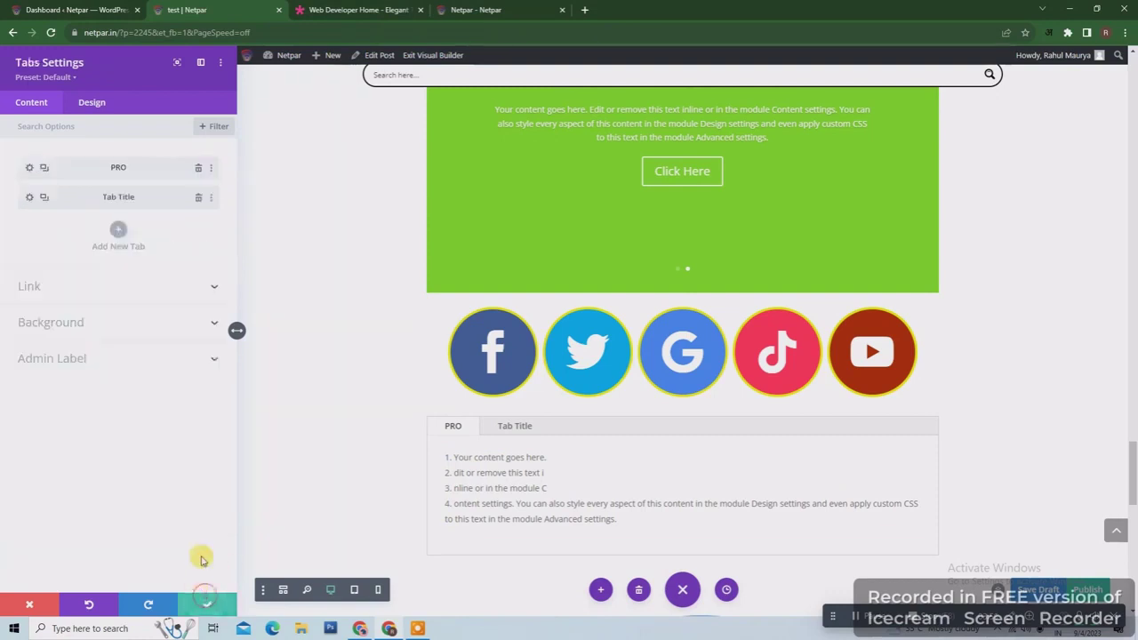
- Title the second tab cons and turn its placeholder body text into a numbered list of four items
{"action": "left_click", "coordinate": [29, 200]}
{"action": "left_click_drag", "start_coordinate": [71, 234], "coordinate": [15, 237]}
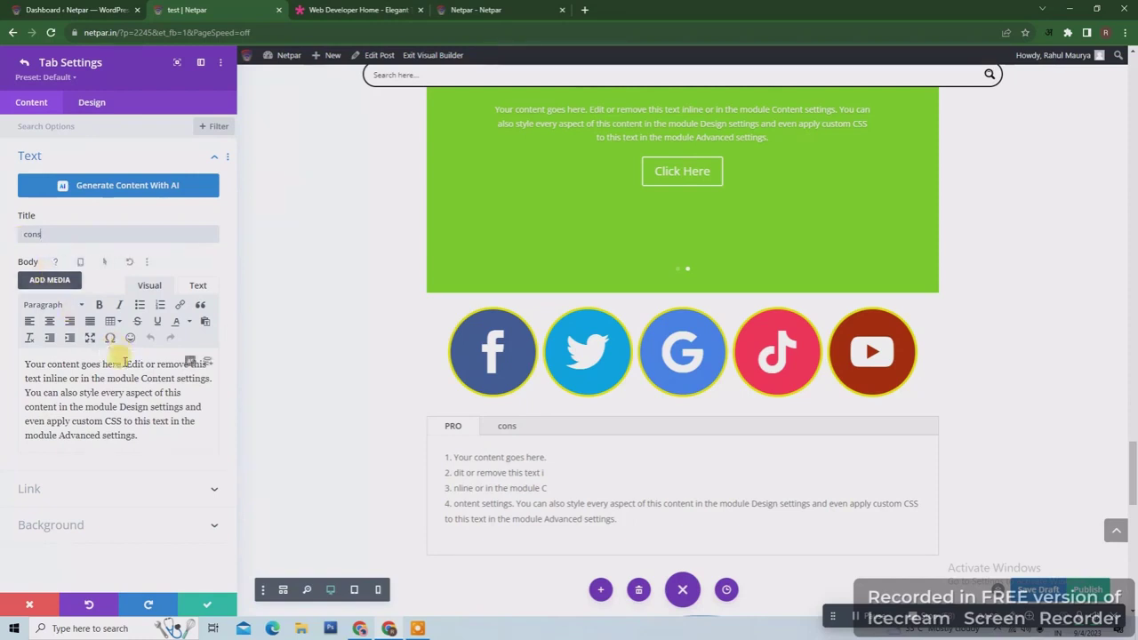
{"action": "left_click", "coordinate": [87, 365]}
{"action": "key", "text": "Return"}
{"action": "left_click", "coordinate": [94, 389]}
{"action": "key", "text": "Return"}
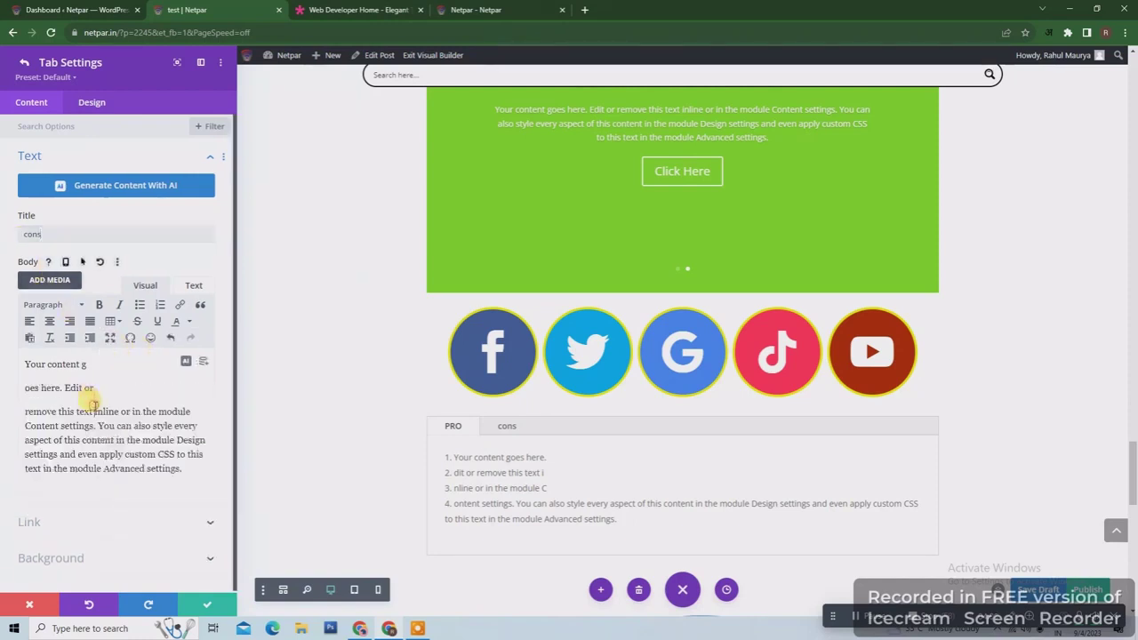
{"action": "left_click", "coordinate": [94, 412]}
{"action": "key", "text": "Return"}
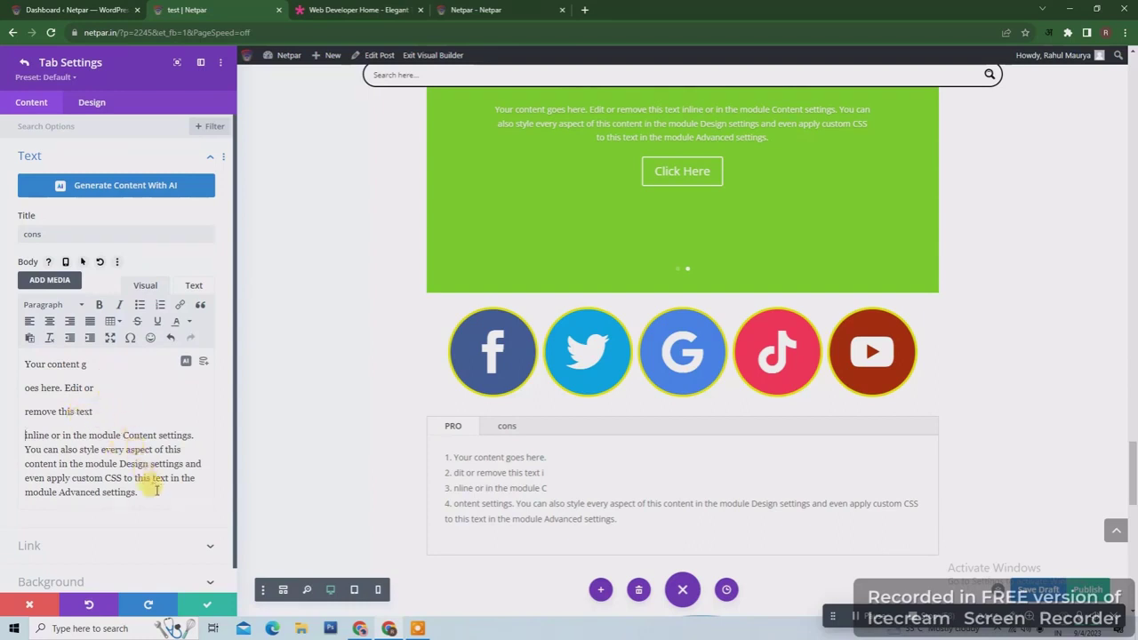
{"action": "left_click_drag", "start_coordinate": [155, 490], "coordinate": [15, 368]}
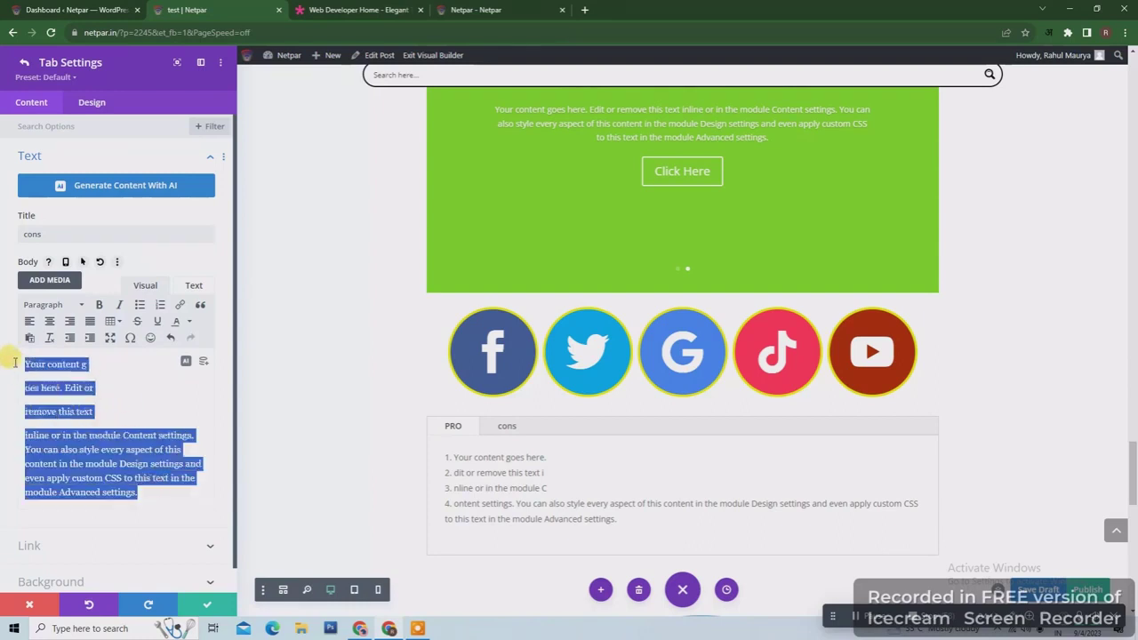
{"action": "left_click", "coordinate": [161, 305]}
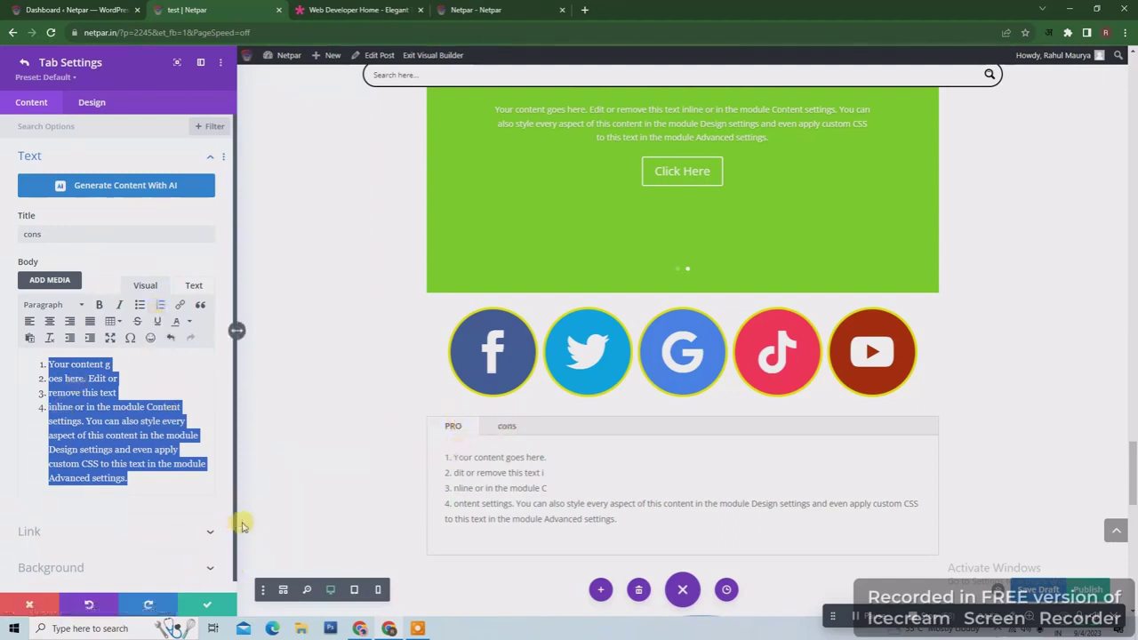
- Set the cons tab's background color to yellow and save the tab
{"action": "left_click", "coordinate": [152, 568]}
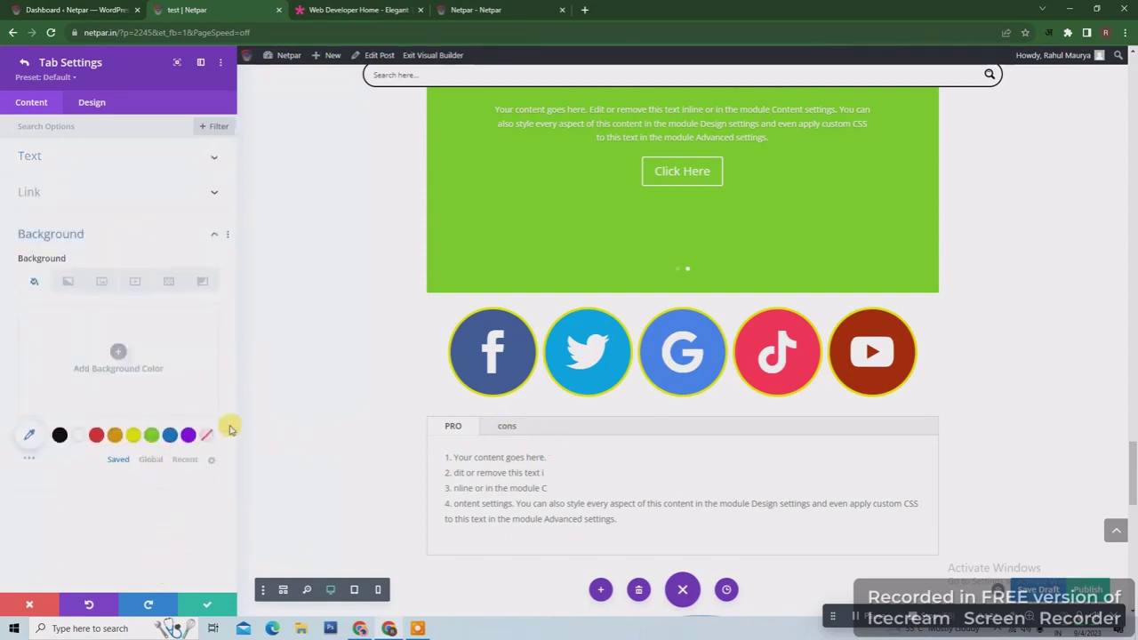
{"action": "left_click", "coordinate": [133, 435]}
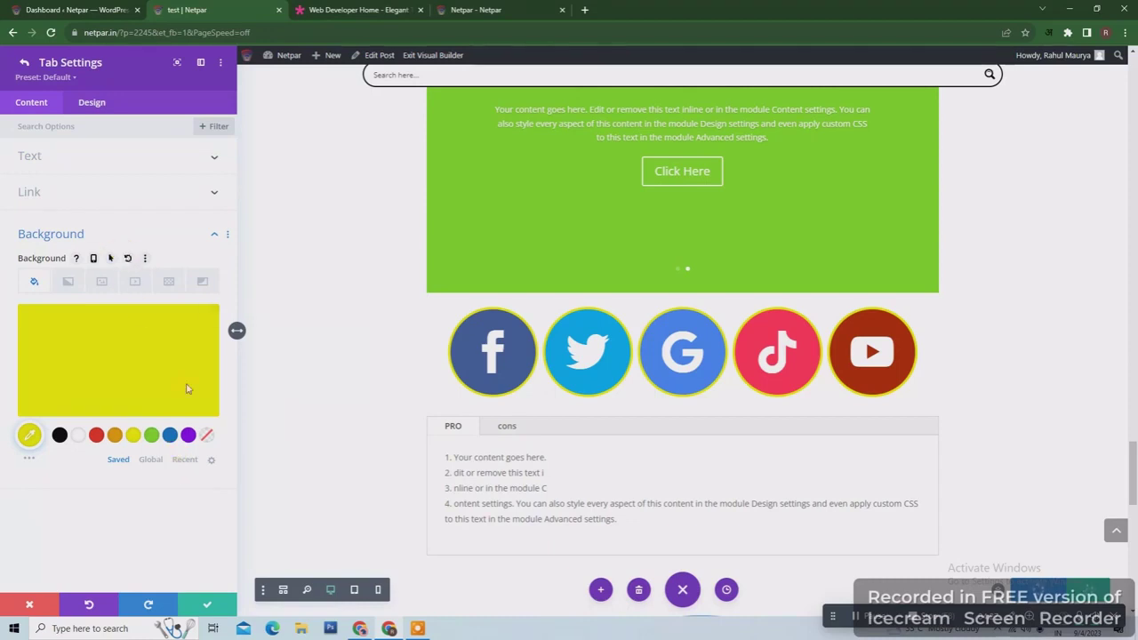
{"action": "left_click", "coordinate": [220, 611]}
{"action": "left_click", "coordinate": [112, 279]}
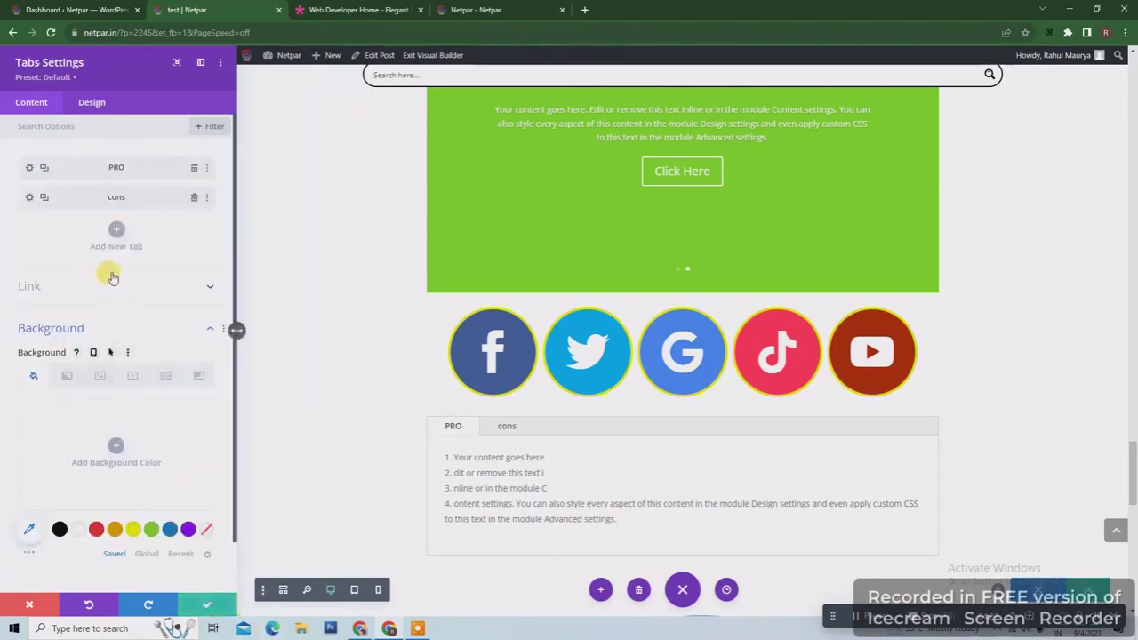
- Give the PRO tab a red background with yellow body and tab text, and save the tab
{"action": "left_click", "coordinate": [29, 166]}
{"action": "left_click", "coordinate": [94, 434]}
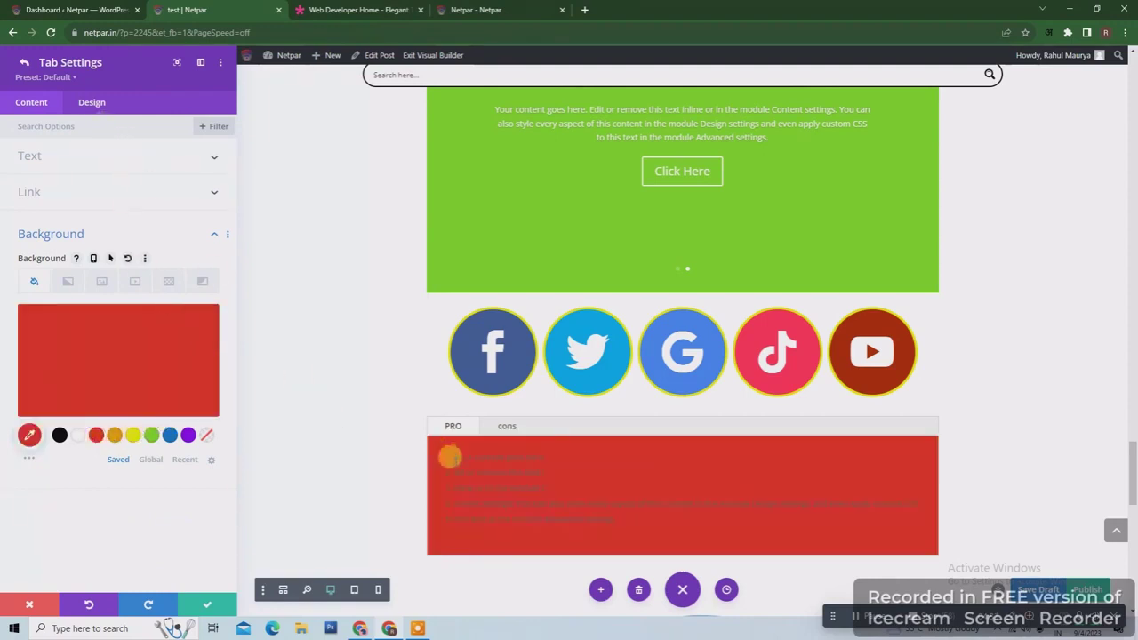
{"action": "left_click", "coordinate": [92, 102]}
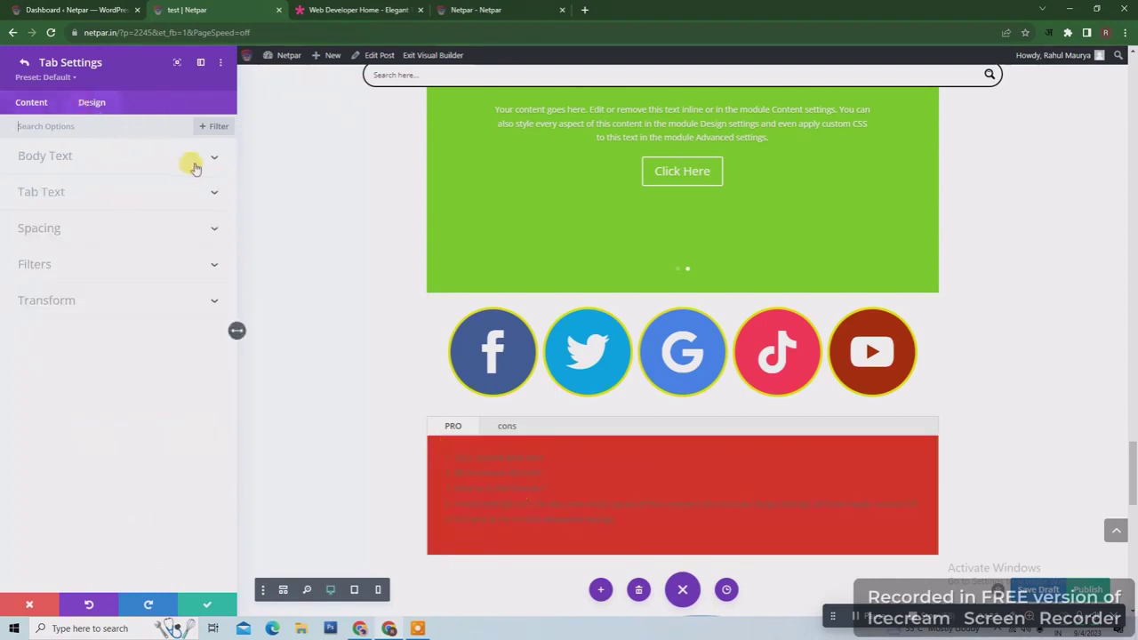
{"action": "left_click", "coordinate": [197, 156]}
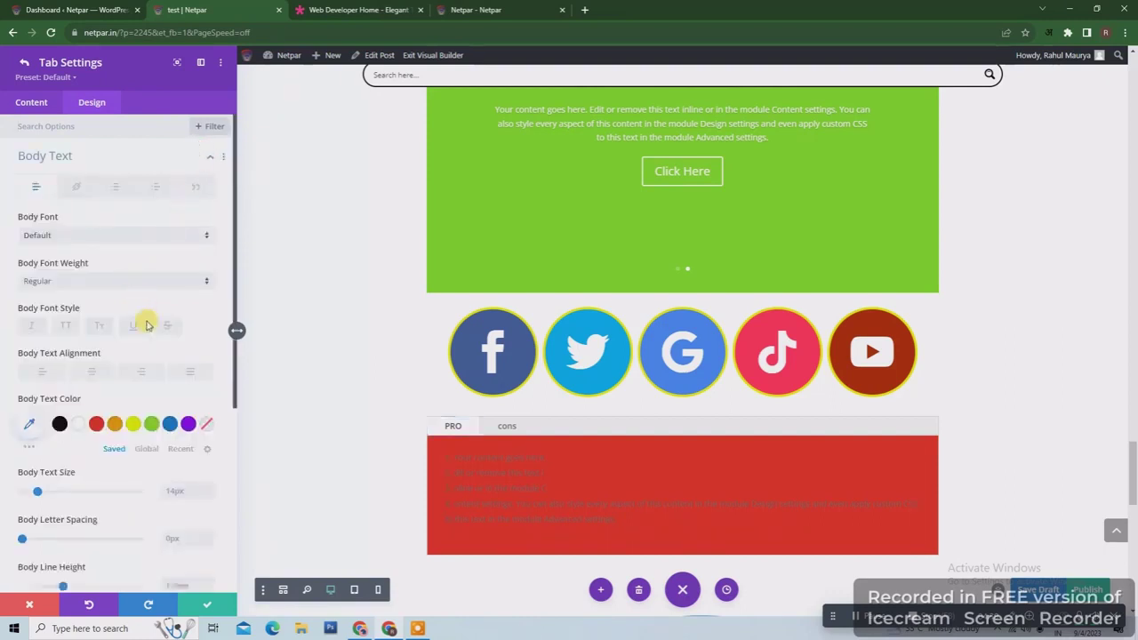
{"action": "left_click", "coordinate": [136, 423]}
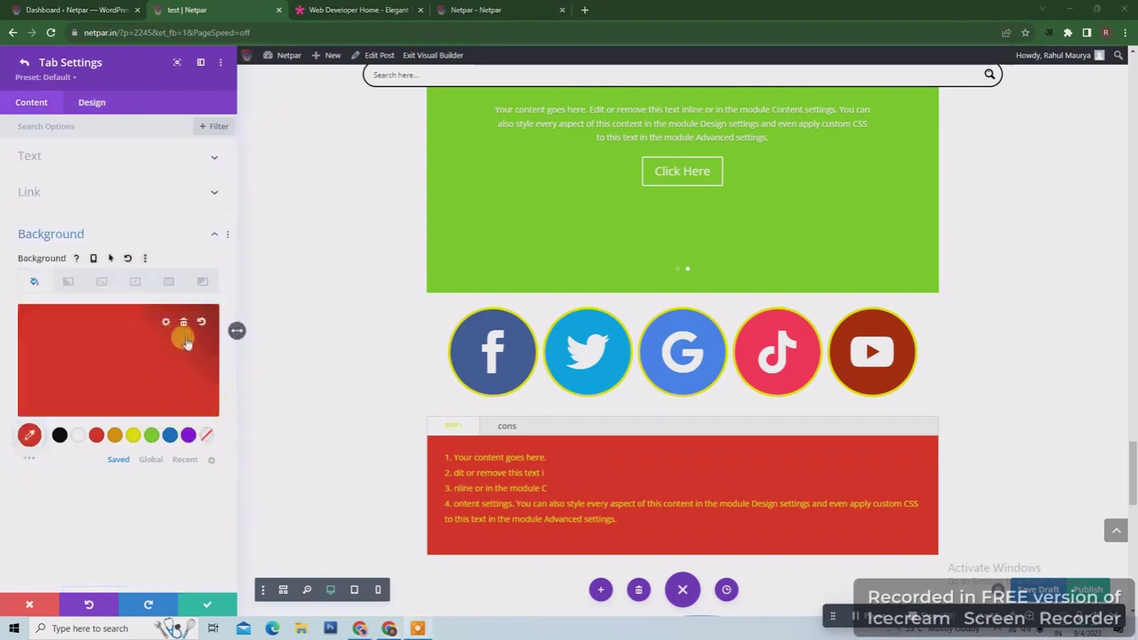
{"action": "left_click", "coordinate": [207, 604]}
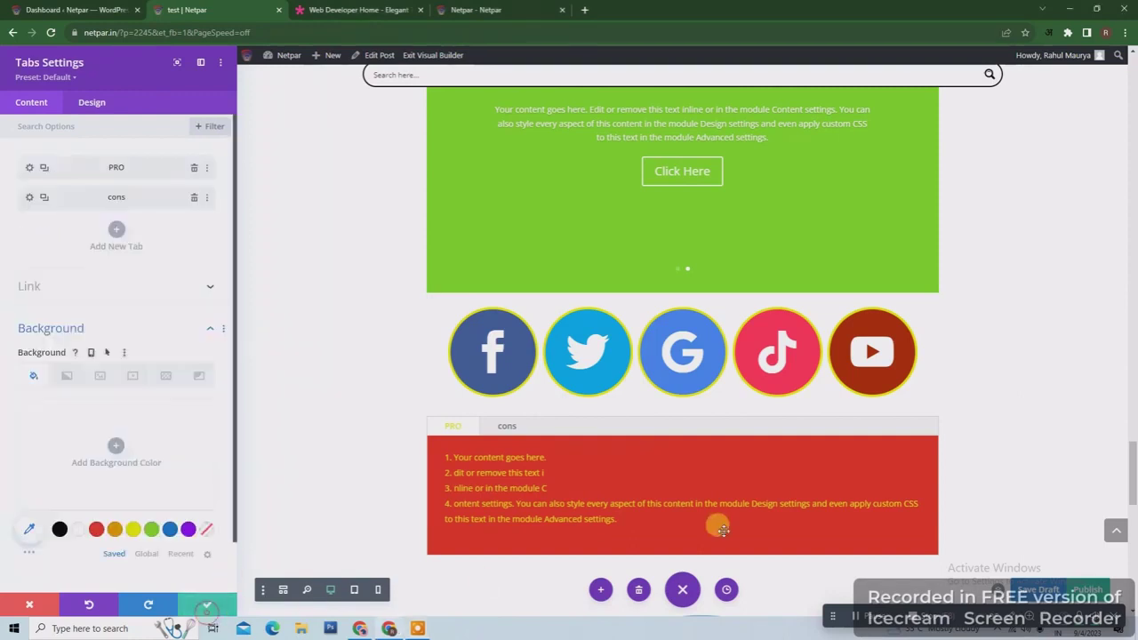
- Save the Tabs module and add a Testimonial module directly below it
{"action": "left_click_drag", "start_coordinate": [1133, 464], "coordinate": [1133, 498]}
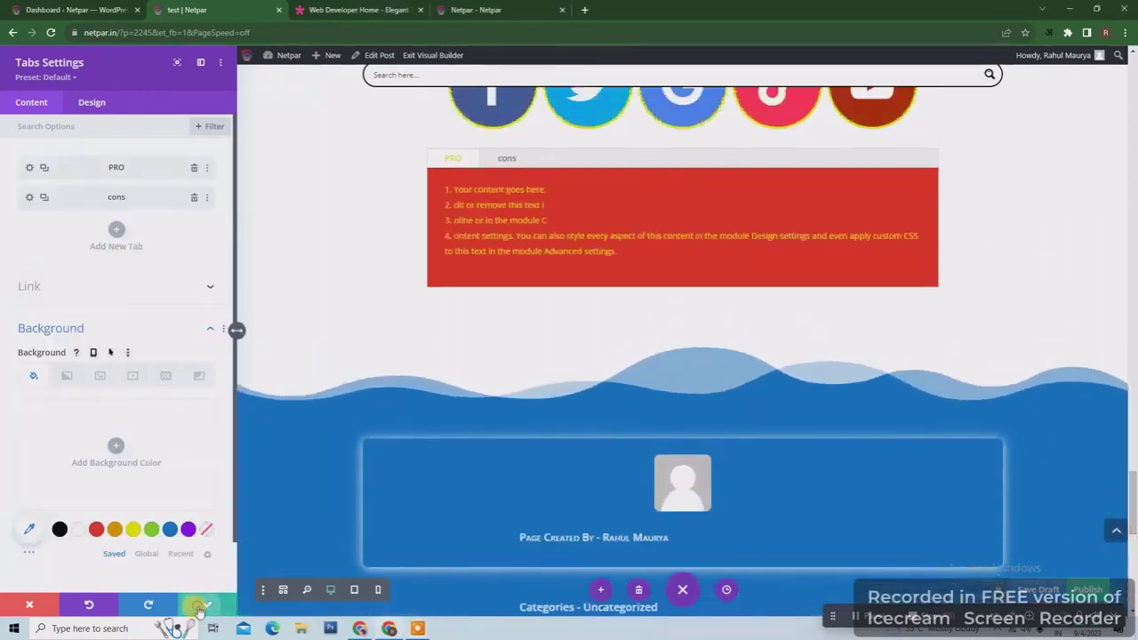
{"action": "left_click", "coordinate": [202, 606]}
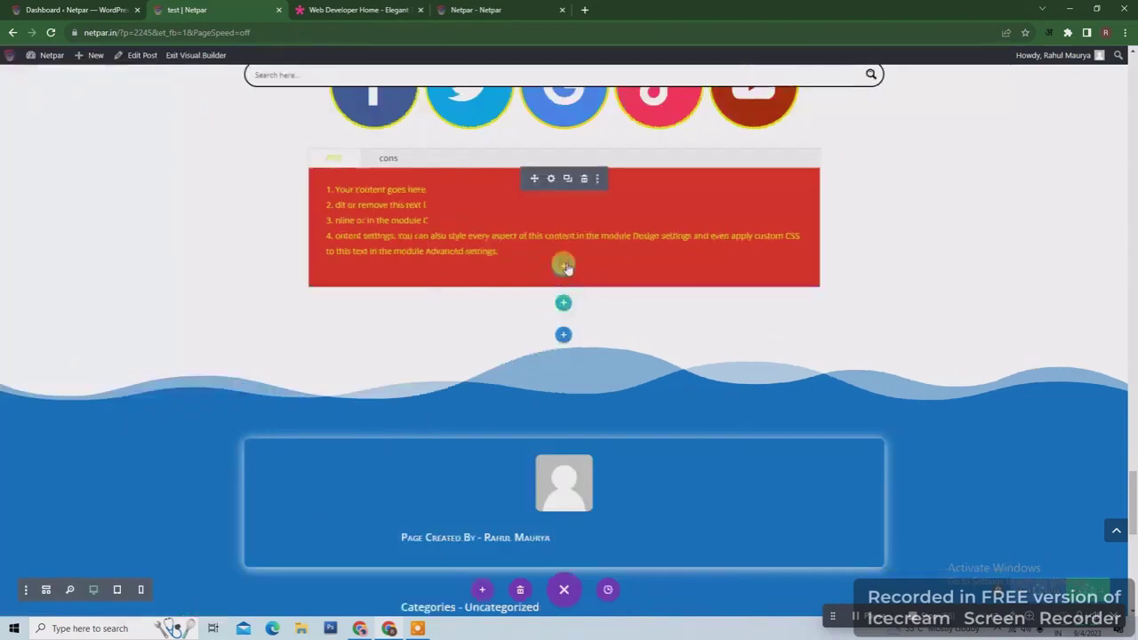
{"action": "left_click", "coordinate": [562, 265]}
{"action": "left_click_drag", "start_coordinate": [683, 402], "coordinate": [666, 545]}
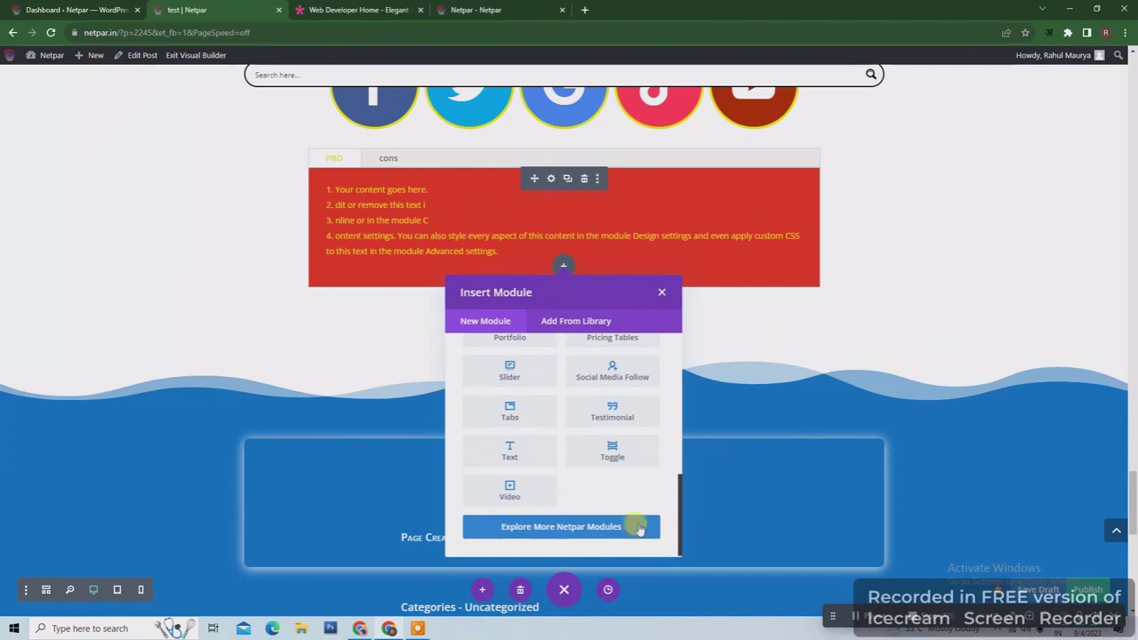
{"action": "left_click", "coordinate": [632, 413]}
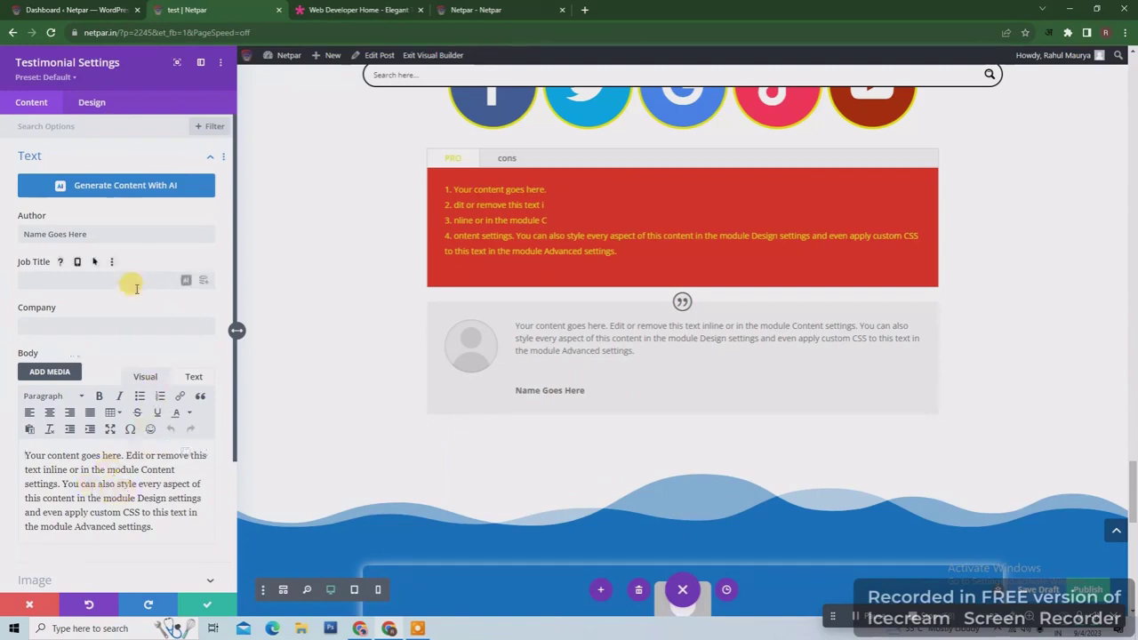
- Examine the Testimonial module's author, job title, company, body and image settings without changing them
{"action": "left_click_drag", "start_coordinate": [123, 229], "coordinate": [19, 231]}
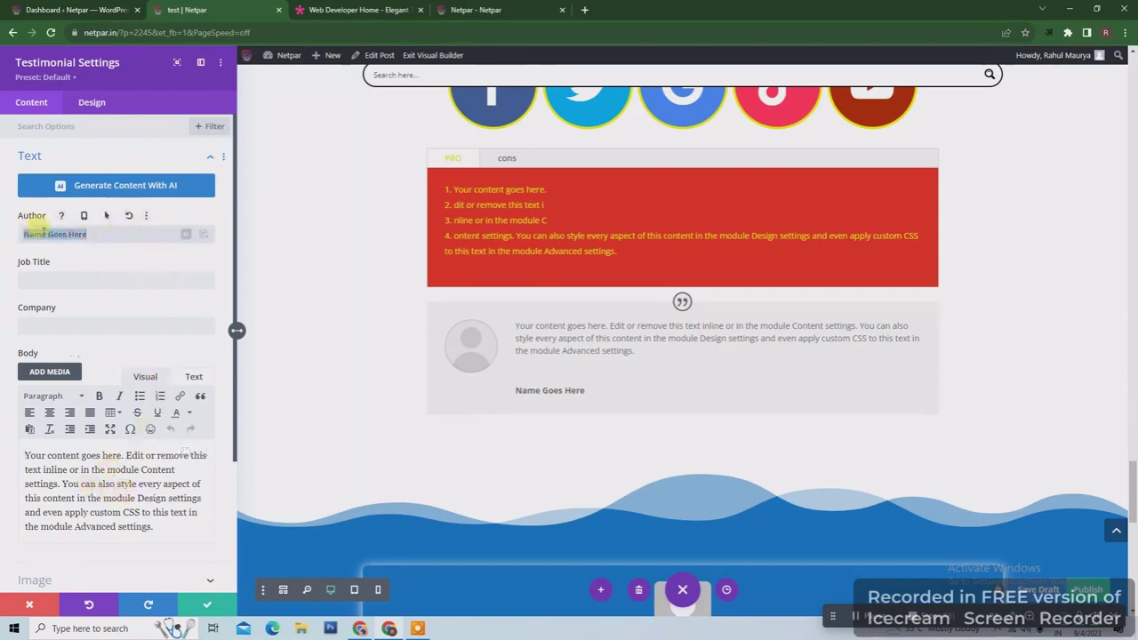
{"action": "left_click", "coordinate": [74, 284]}
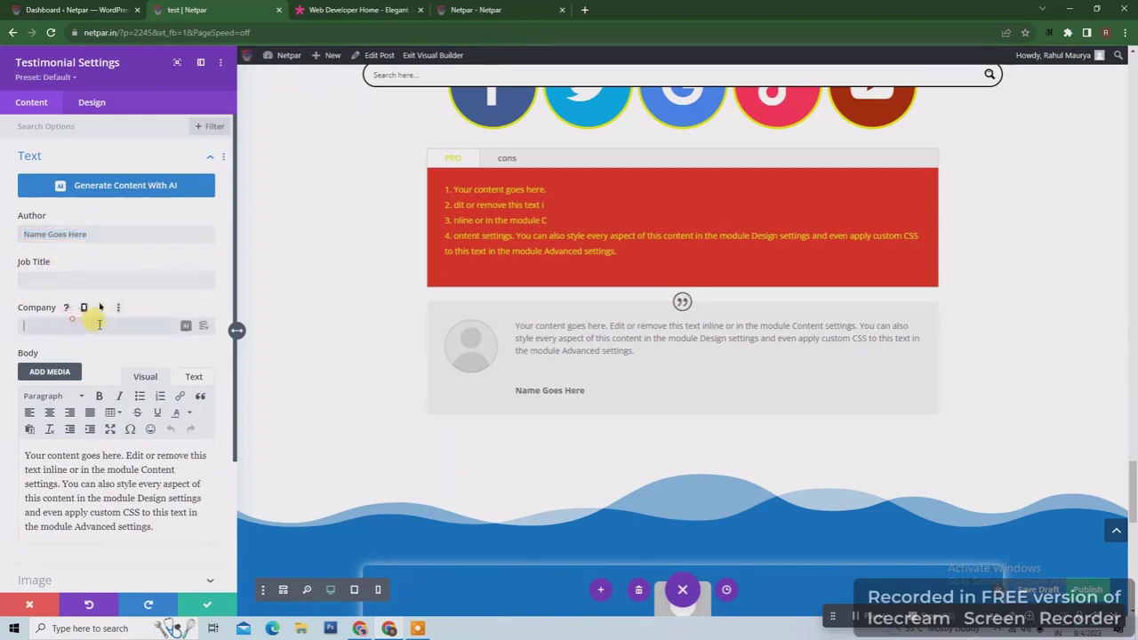
{"action": "left_click", "coordinate": [173, 545]}
{"action": "left_click_drag", "start_coordinate": [153, 526], "coordinate": [7, 448]}
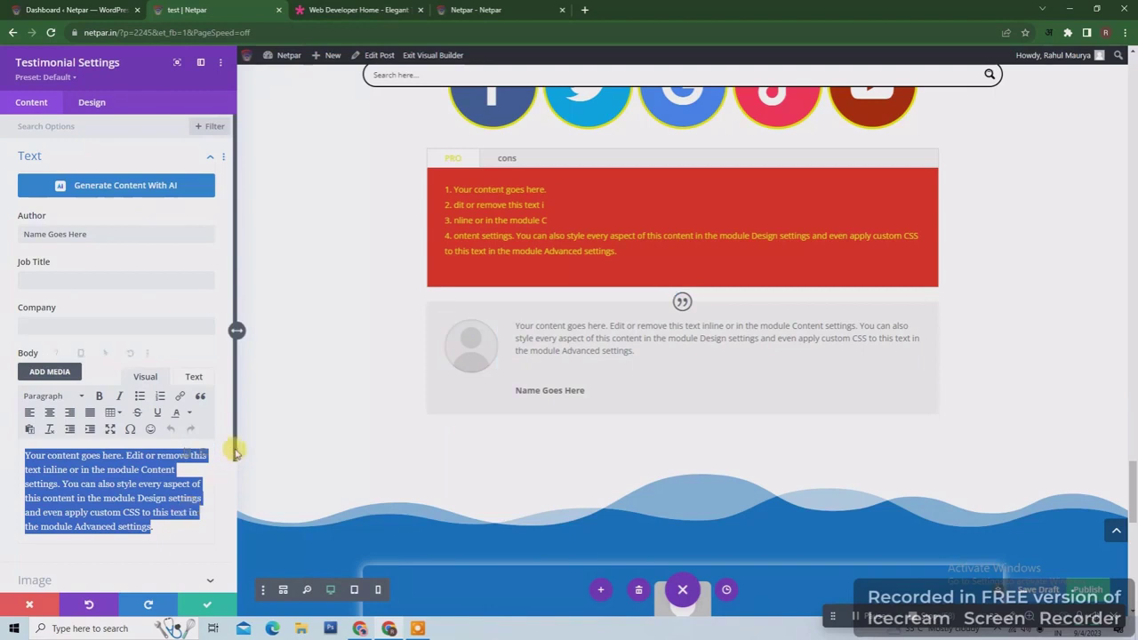
{"action": "left_click_drag", "start_coordinate": [234, 448], "coordinate": [233, 528]}
{"action": "left_click", "coordinate": [182, 474]}
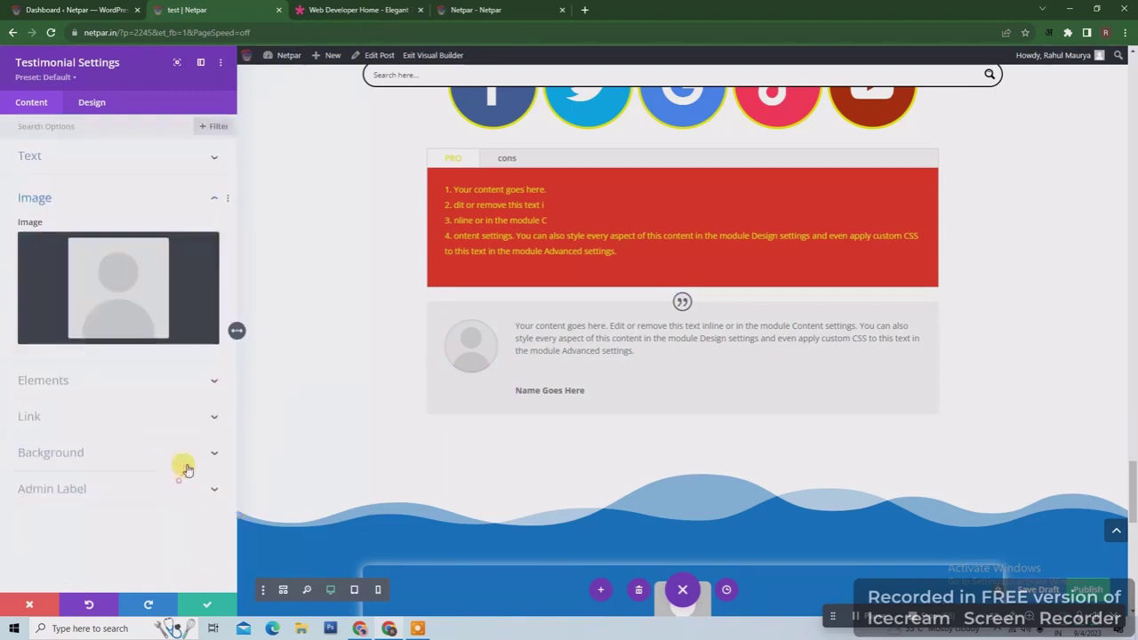
- Set the testimonial's image to home-rental-1.jpg from the media library
{"action": "left_click", "coordinate": [112, 304]}
{"action": "left_click", "coordinate": [225, 103]}
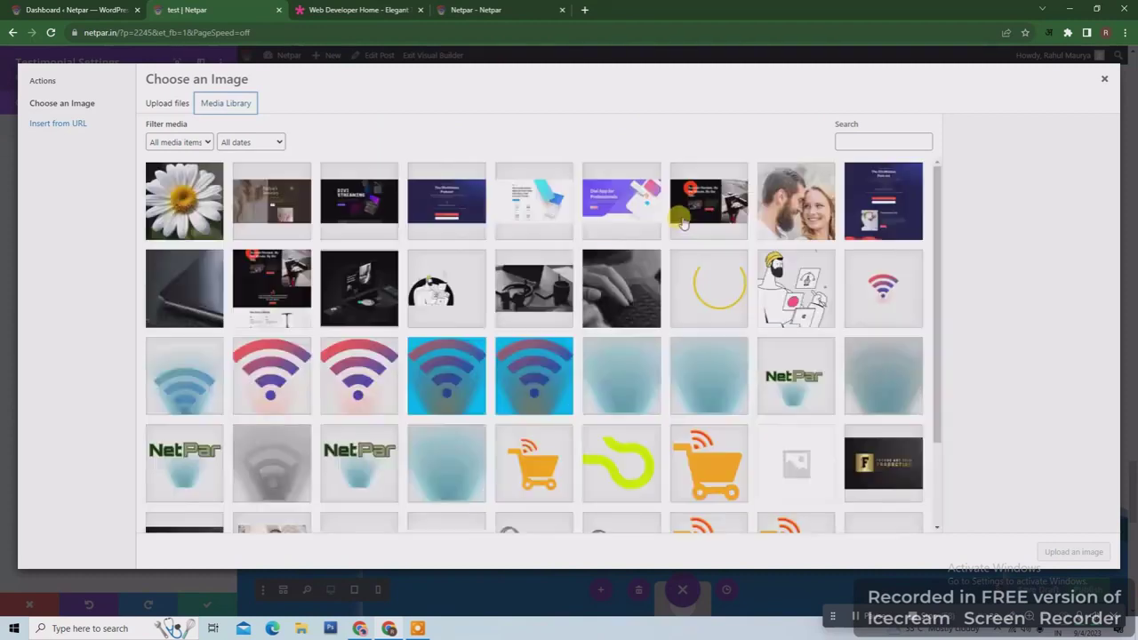
{"action": "left_click", "coordinate": [772, 199]}
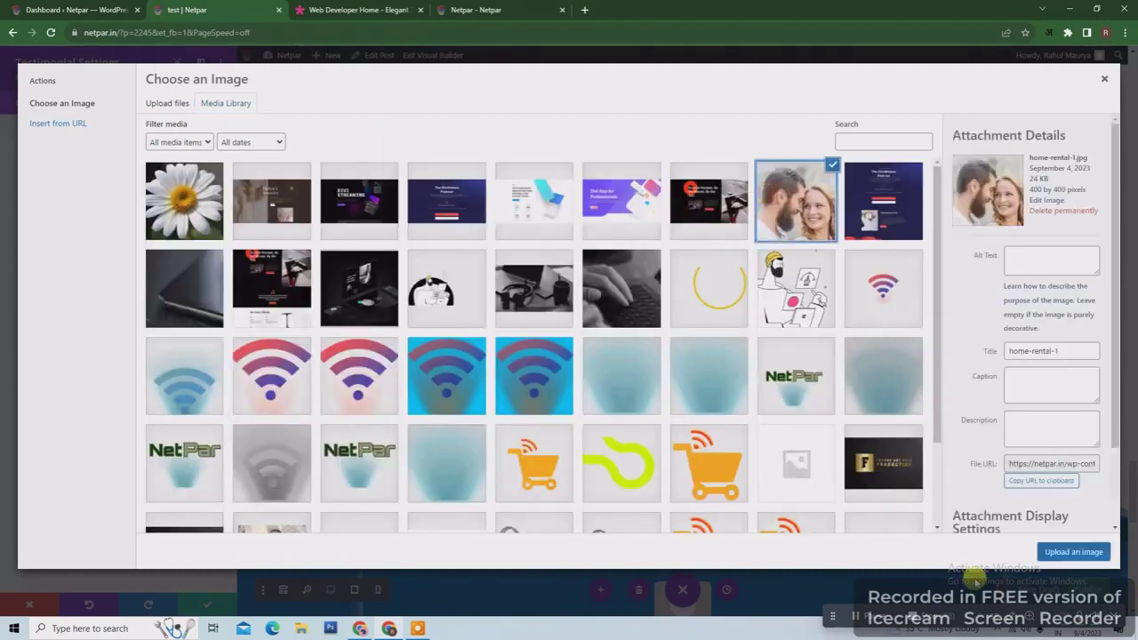
{"action": "left_click", "coordinate": [1086, 551]}
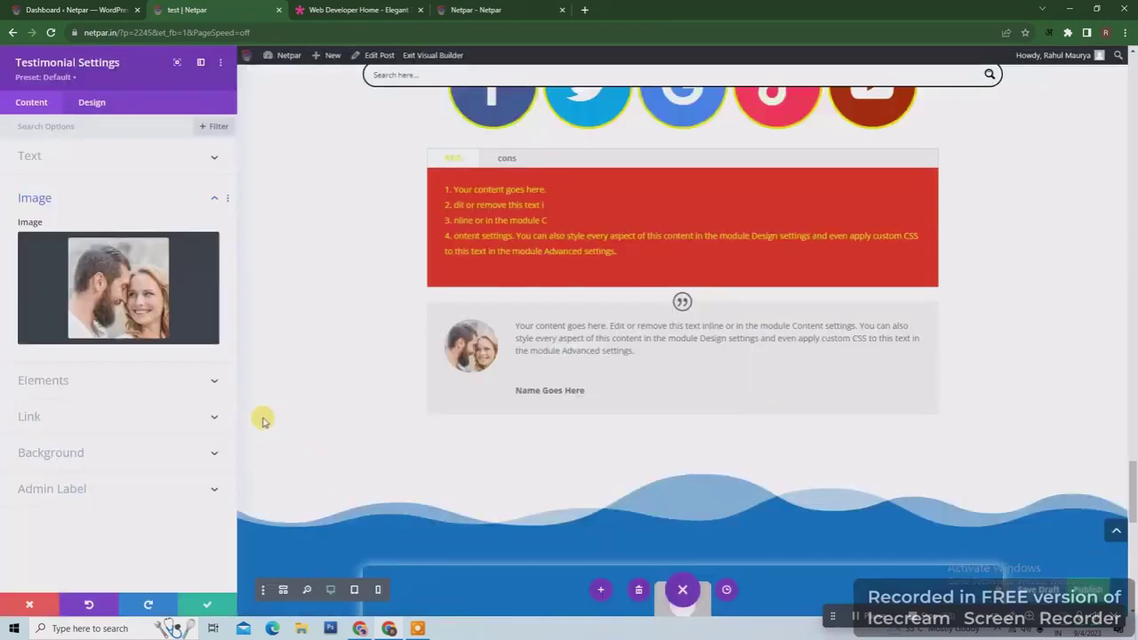
- Try hiding the testimonial's quote icon and turn it back on
{"action": "left_click", "coordinate": [167, 381]}
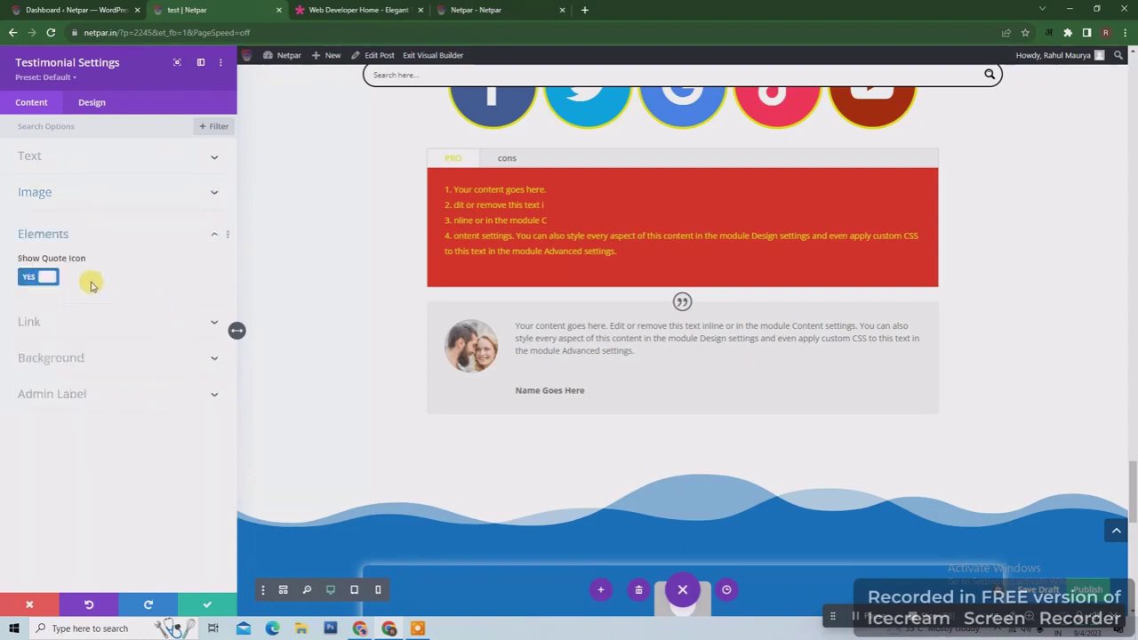
{"action": "left_click", "coordinate": [27, 278]}
{"action": "left_click", "coordinate": [27, 279]}
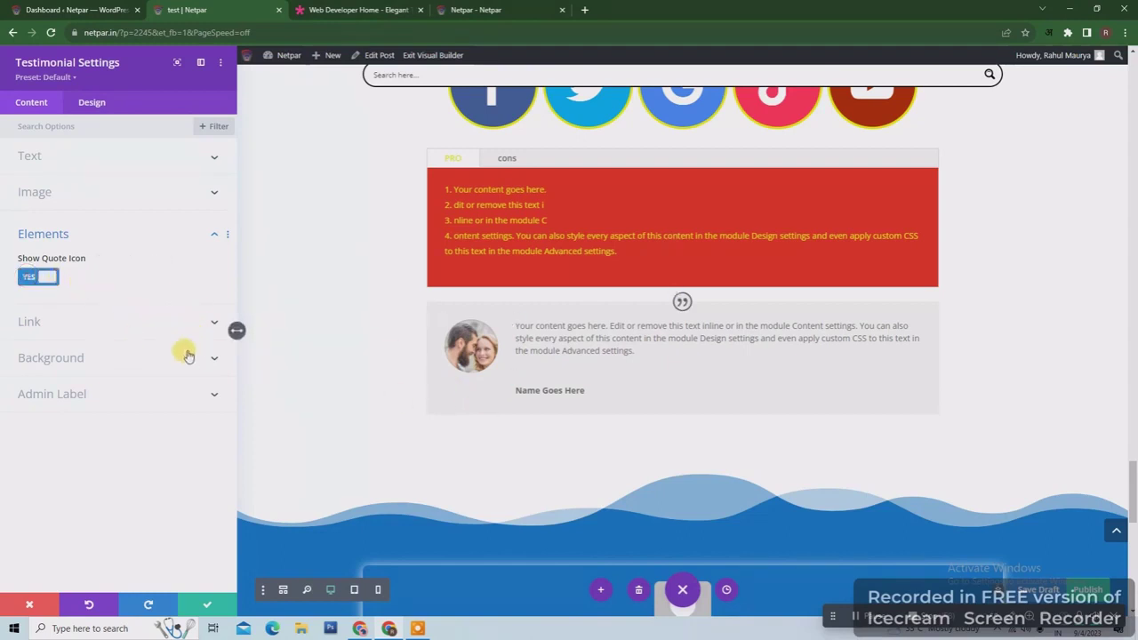
- Save the Testimonial module and add a Text module directly below it
{"action": "left_click", "coordinate": [92, 102]}
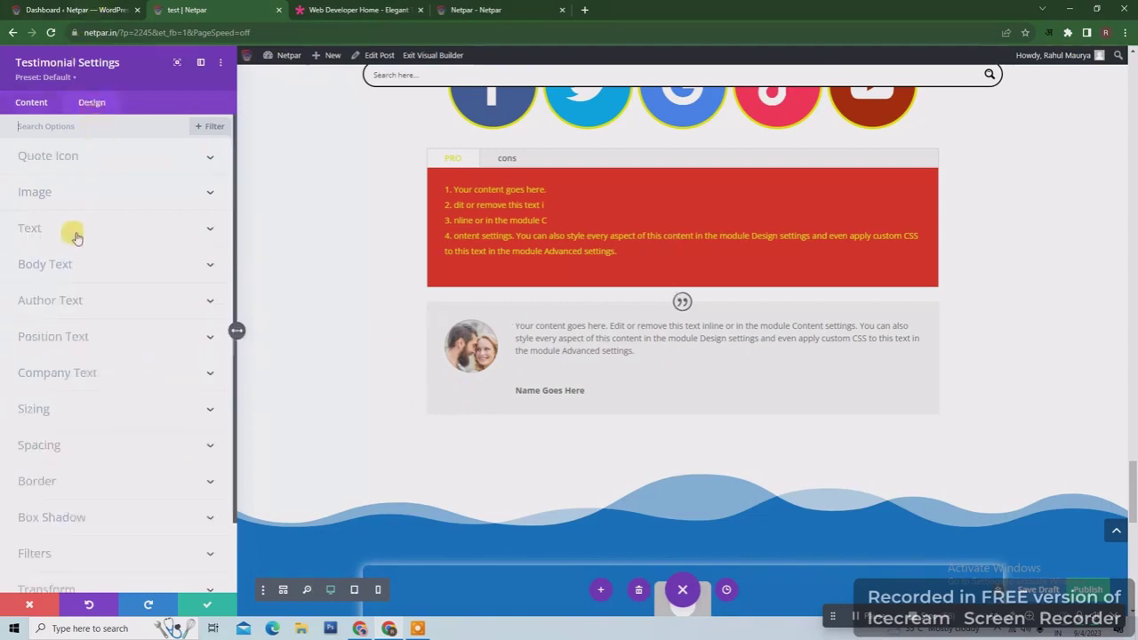
{"action": "left_click", "coordinate": [207, 607]}
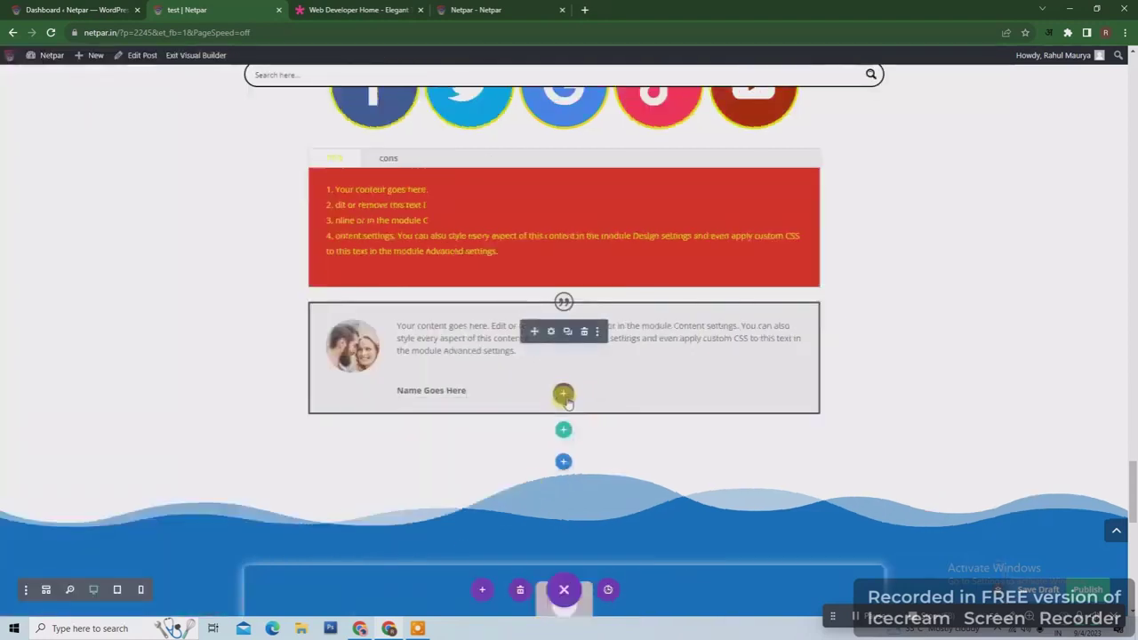
{"action": "left_click", "coordinate": [564, 398]}
{"action": "scroll", "coordinate": [643, 249], "scroll_direction": "down", "scroll_amount": 3}
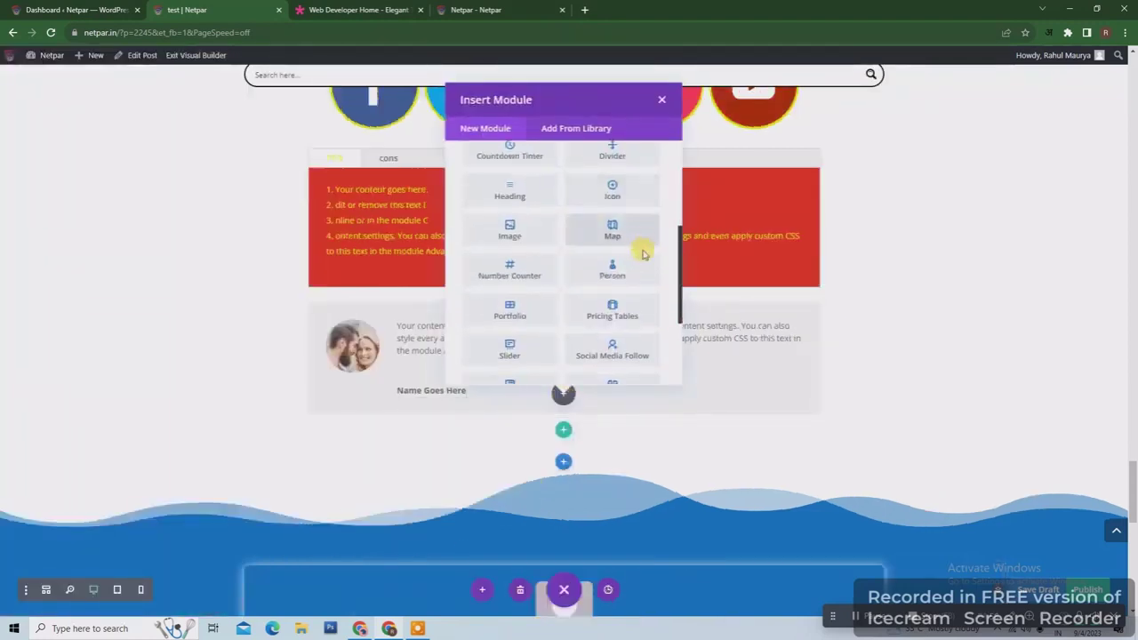
{"action": "scroll", "coordinate": [641, 248], "scroll_direction": "down", "scroll_amount": 3}
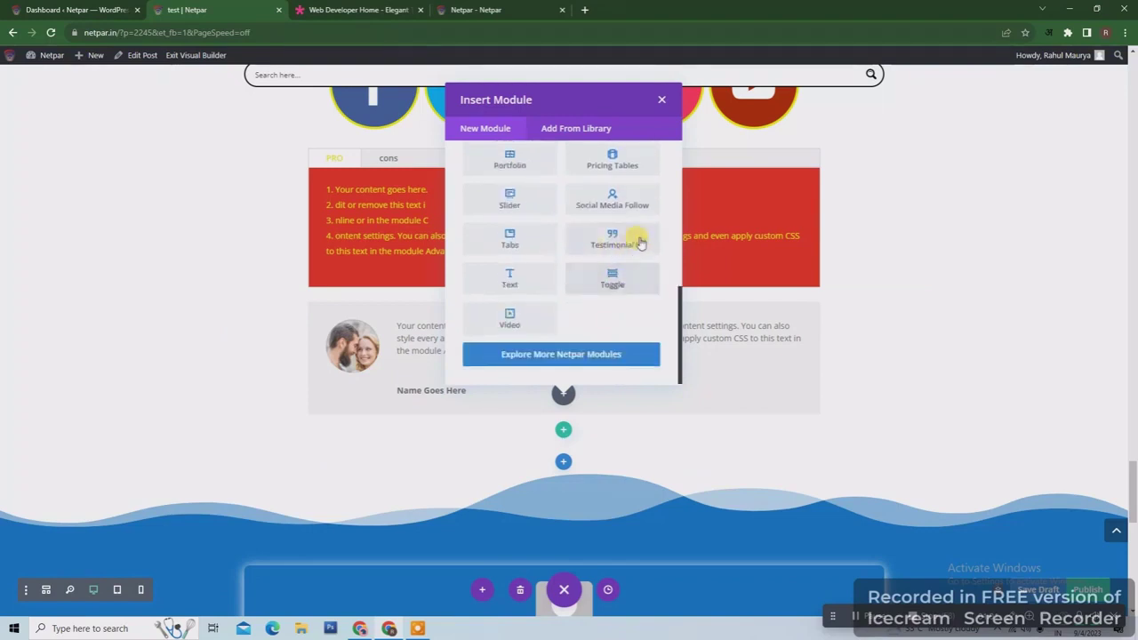
{"action": "left_click", "coordinate": [511, 279]}
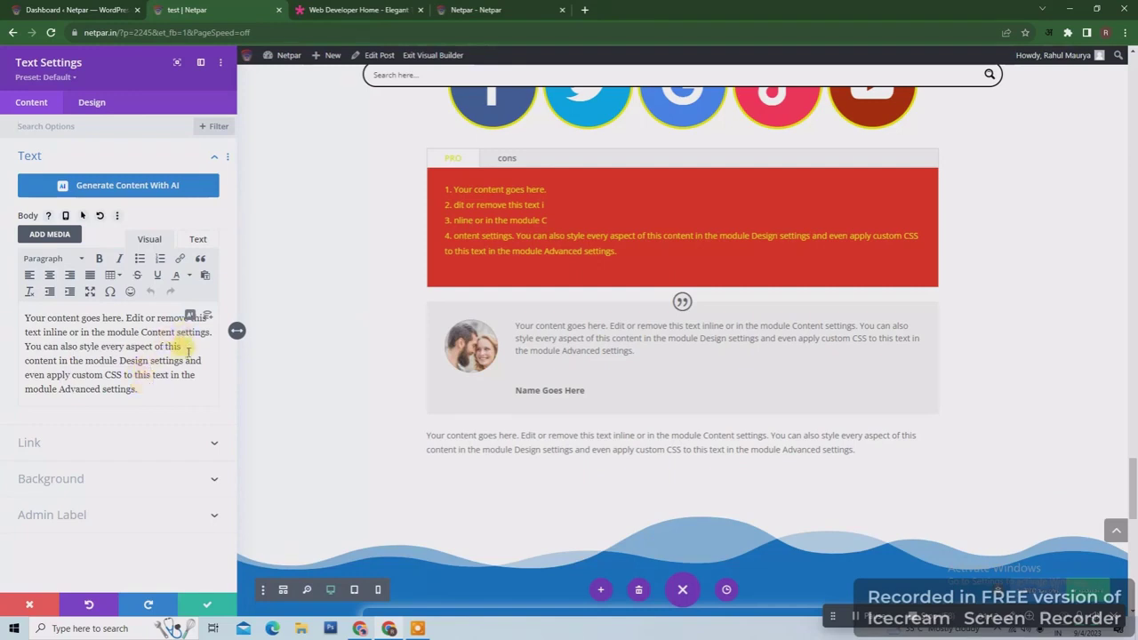
- Try the Heading 1, Heading 2 and Heading 3 formats on the Text module's body and return it to Paragraph
{"action": "left_click", "coordinate": [190, 316]}
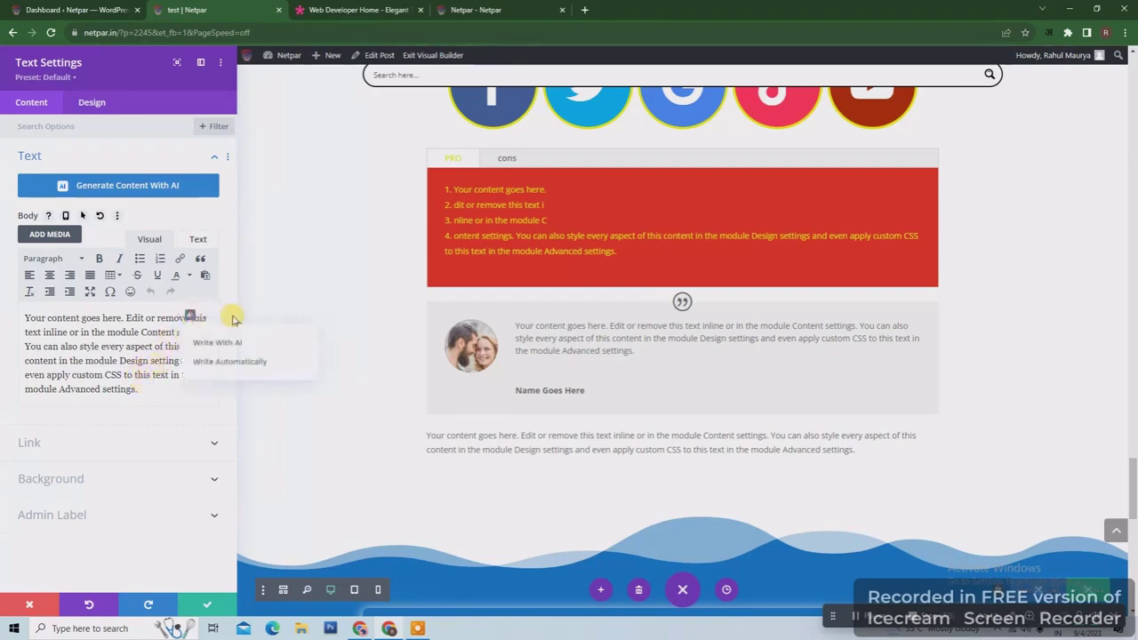
{"action": "left_click", "coordinate": [124, 347]}
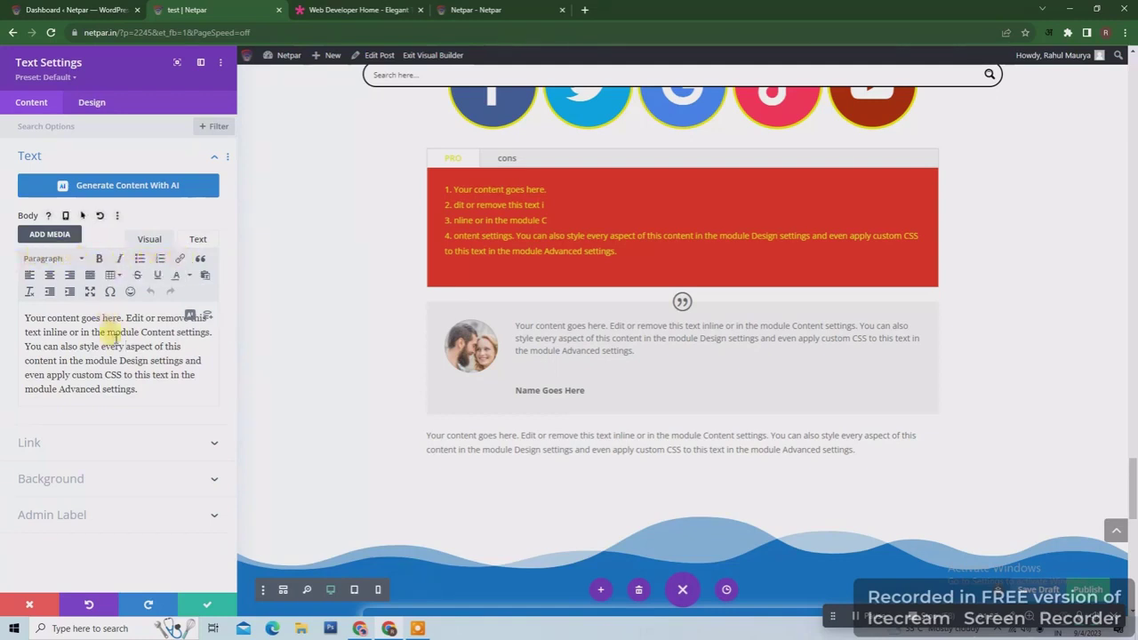
{"action": "left_click", "coordinate": [64, 257]}
{"action": "left_click", "coordinate": [66, 308]}
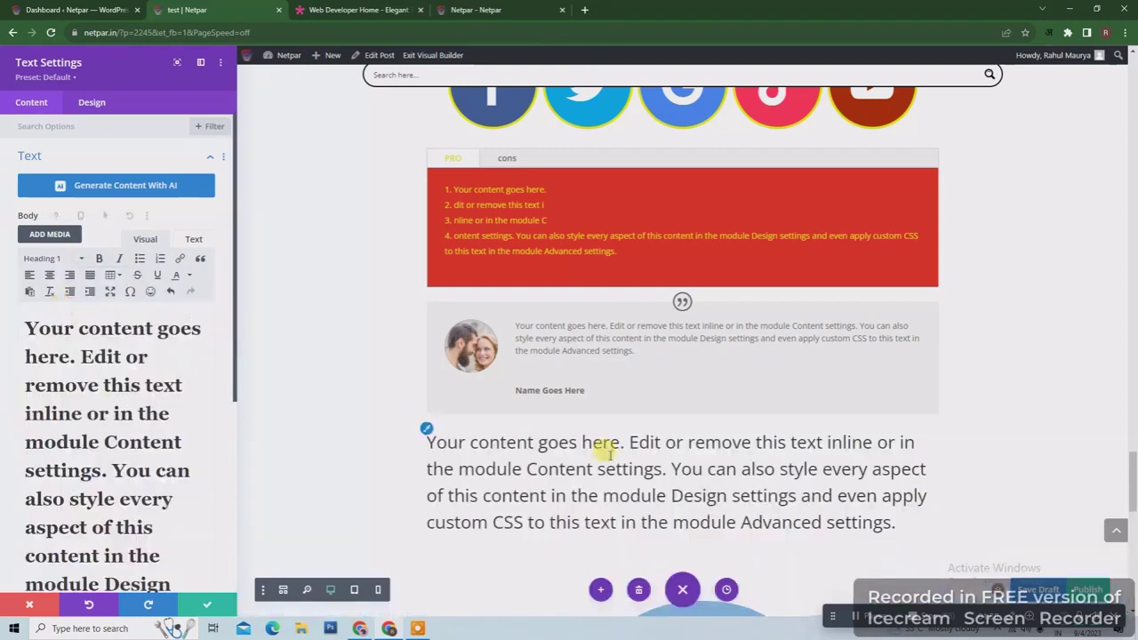
{"action": "left_click", "coordinate": [99, 327]}
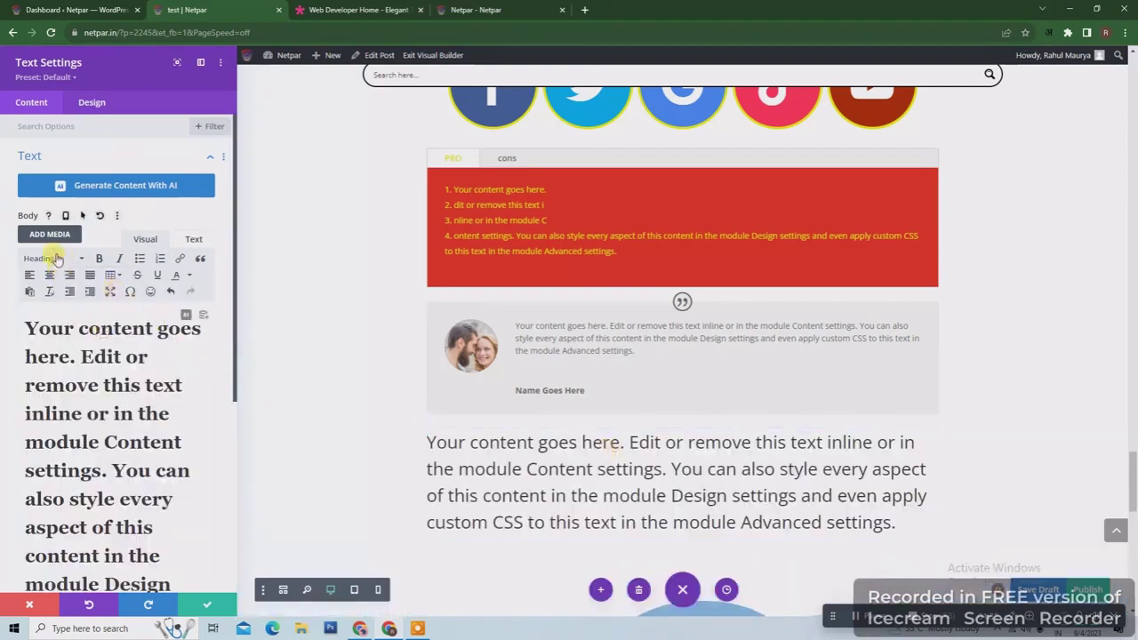
{"action": "left_click", "coordinate": [53, 258]}
{"action": "left_click", "coordinate": [77, 329]}
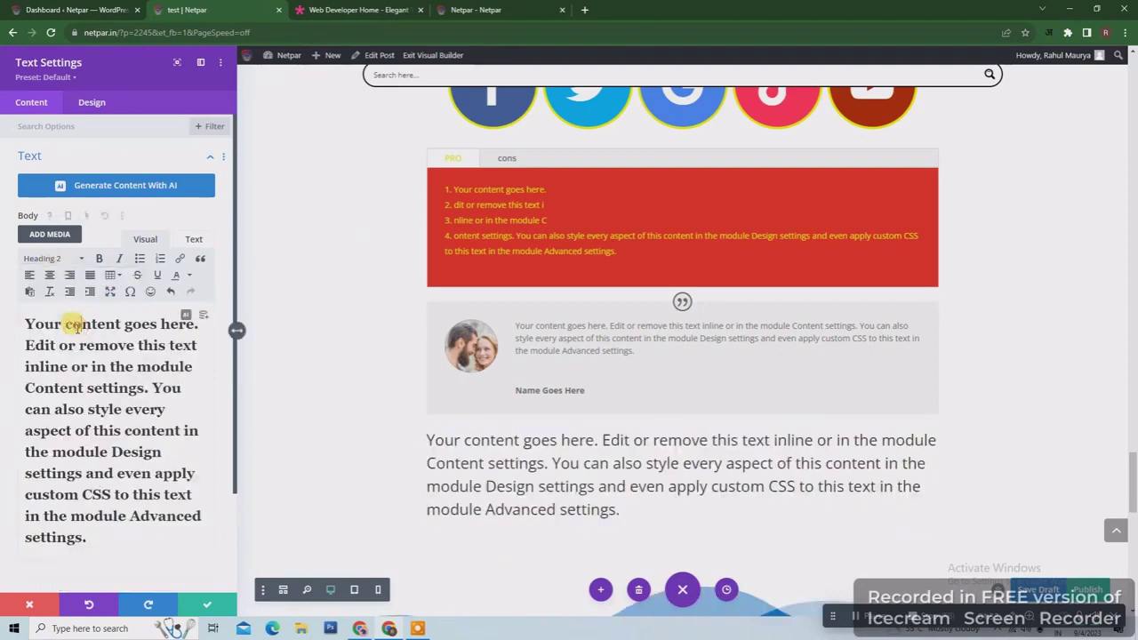
{"action": "left_click", "coordinate": [54, 257]}
{"action": "left_click", "coordinate": [90, 352]}
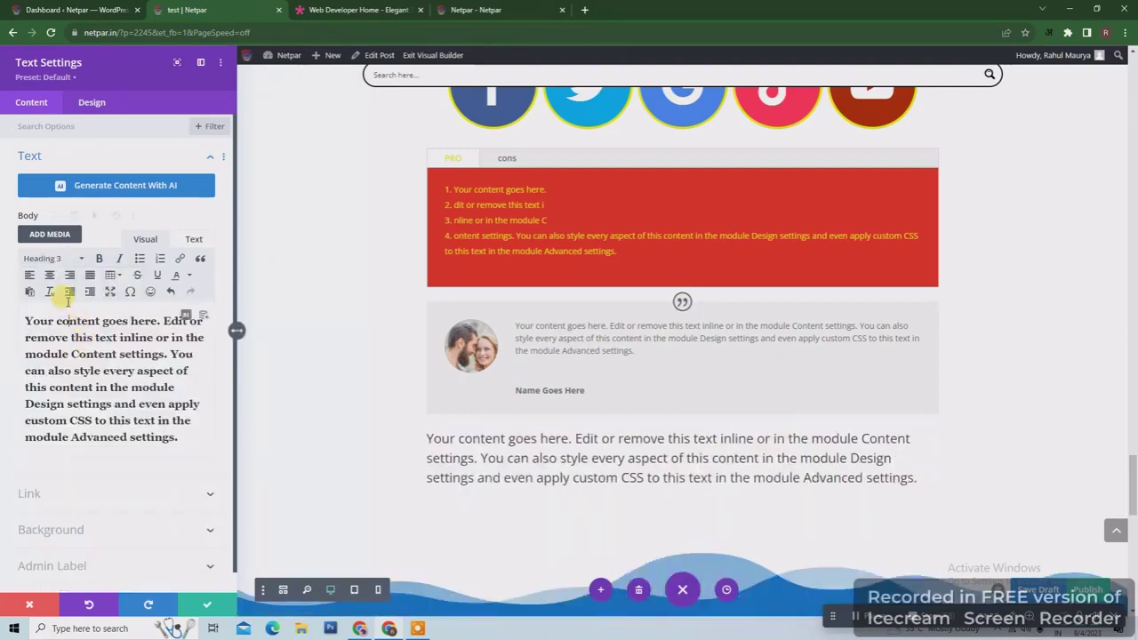
{"action": "left_click", "coordinate": [49, 261]}
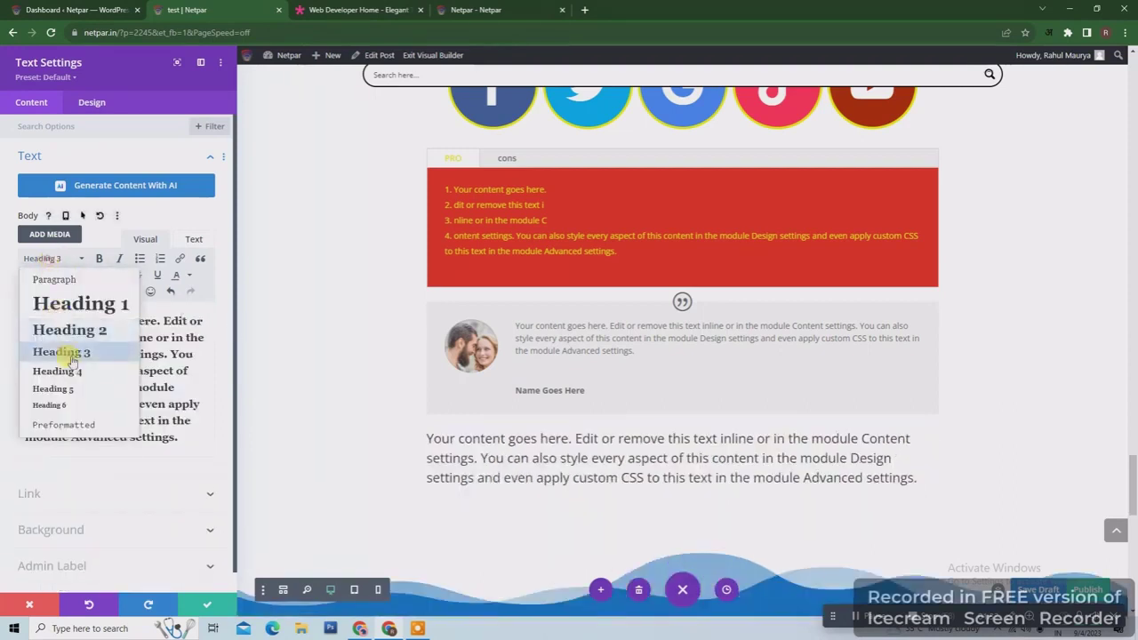
{"action": "left_click", "coordinate": [38, 278]}
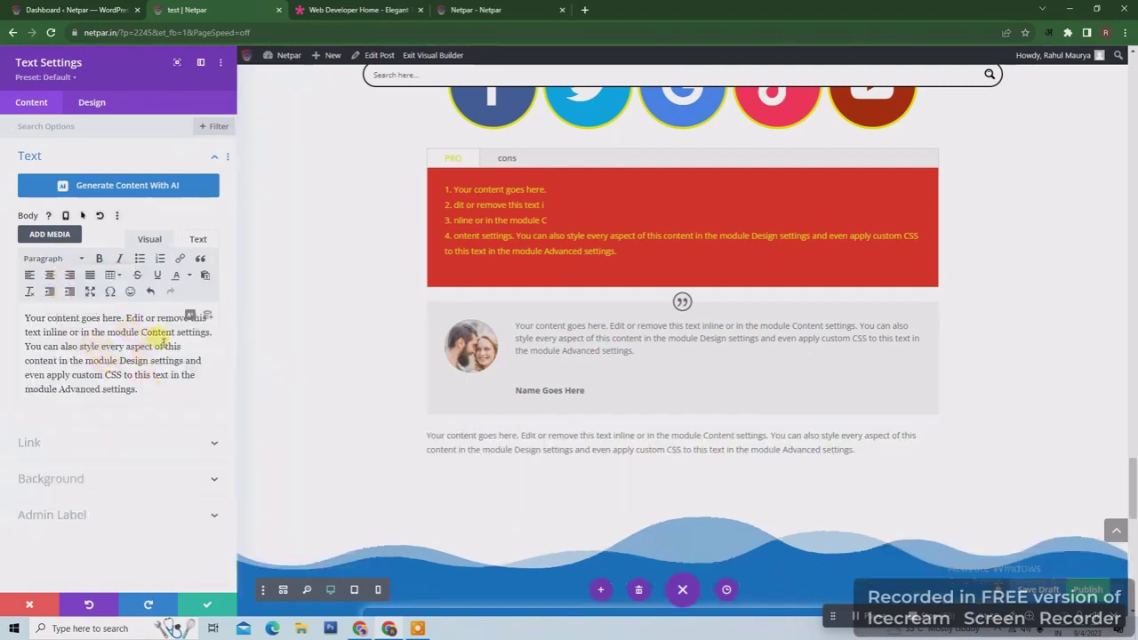
- Make the closing words "CSS to this text in the module Advanced settings." bold in the body text
{"action": "left_click_drag", "start_coordinate": [149, 389], "coordinate": [114, 376]}
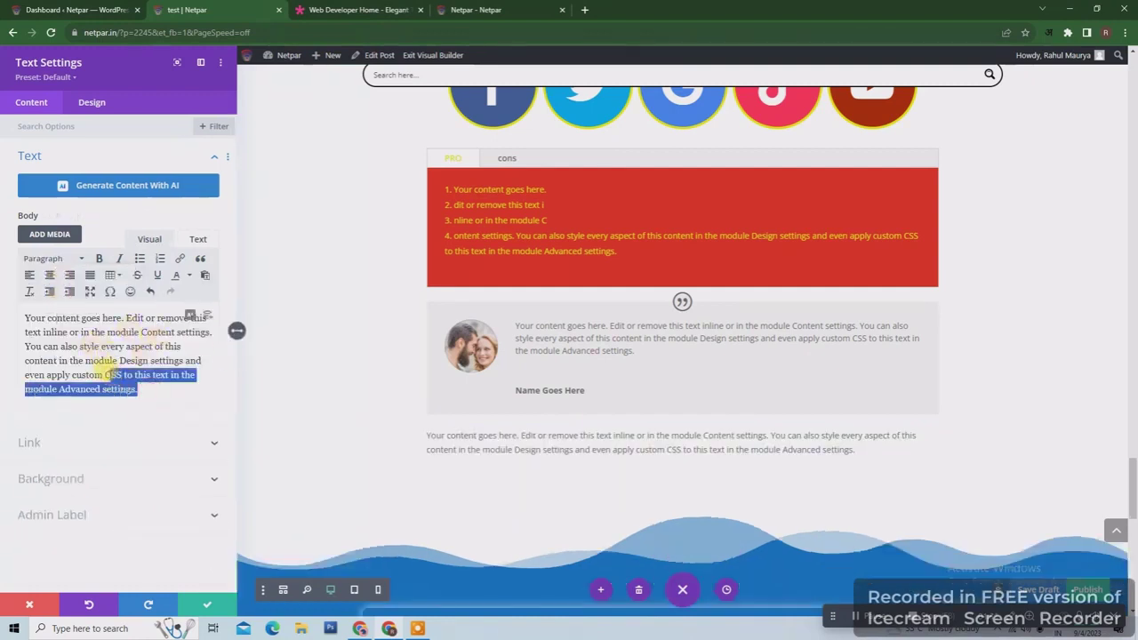
{"action": "left_click", "coordinate": [98, 259]}
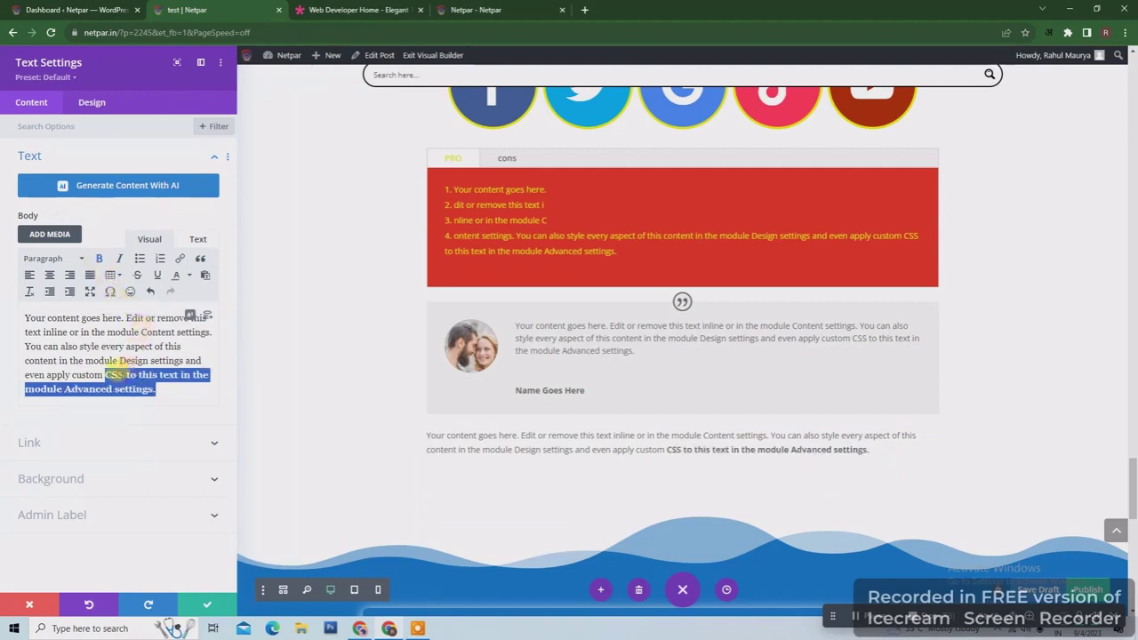
{"action": "left_click", "coordinate": [117, 374]}
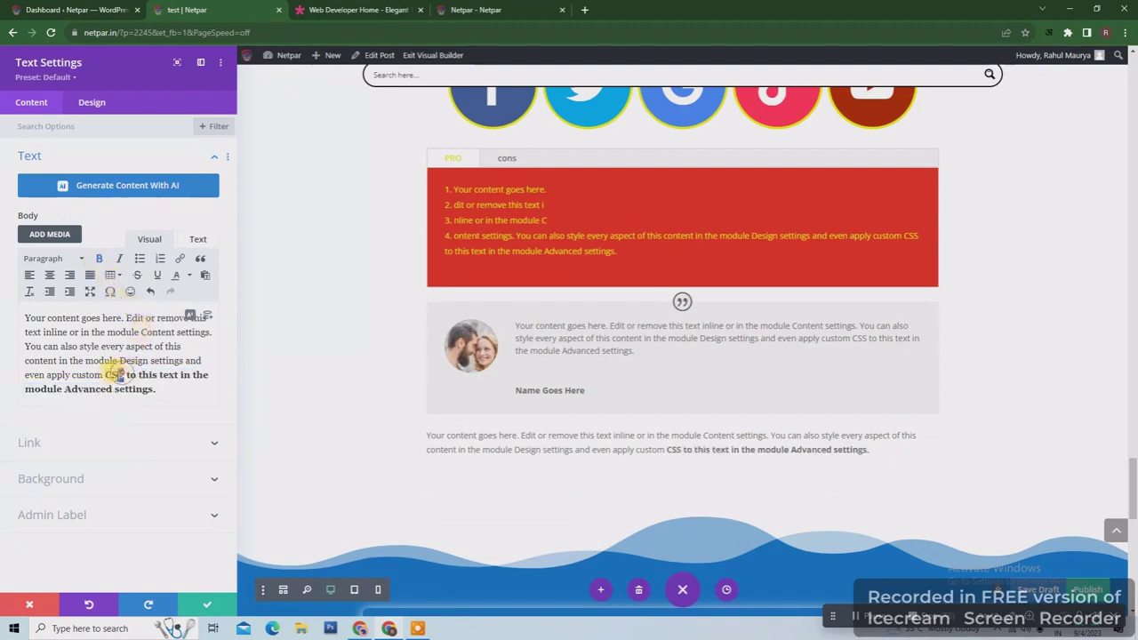
{"action": "left_click", "coordinate": [180, 260]}
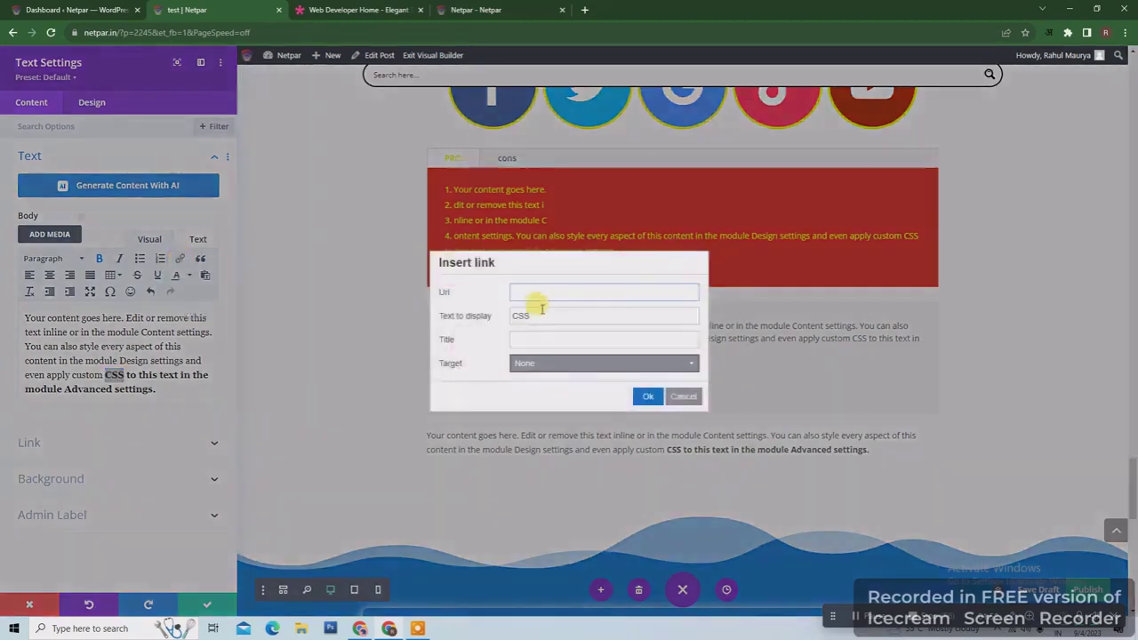
{"action": "left_click", "coordinate": [684, 396]}
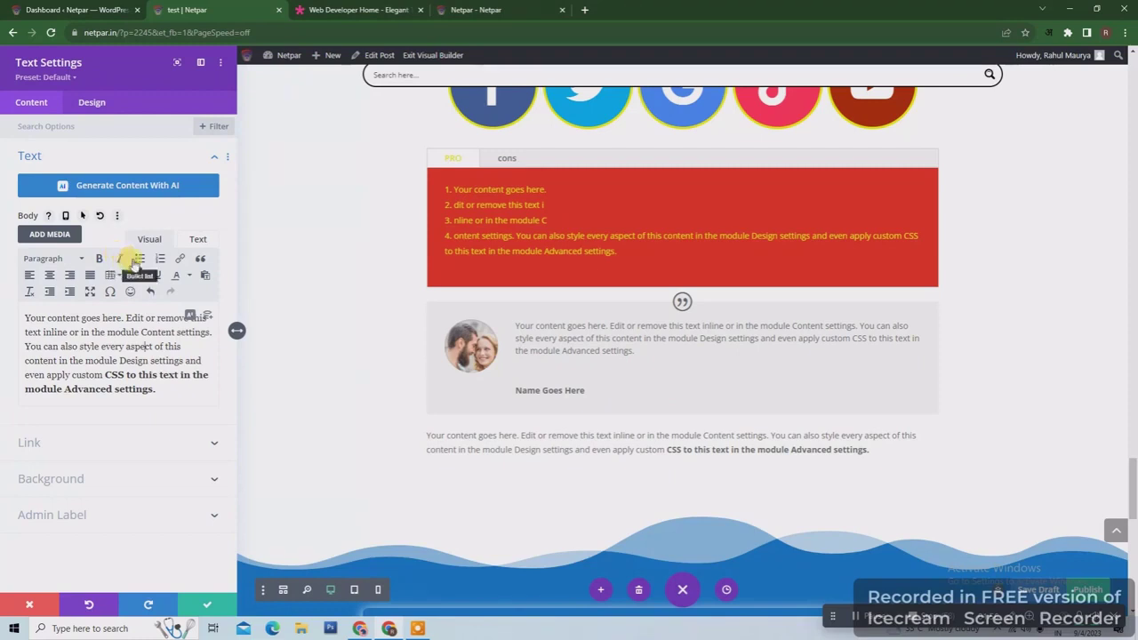
- Move the bold closing words onto their own paragraph
{"action": "left_click", "coordinate": [105, 374]}
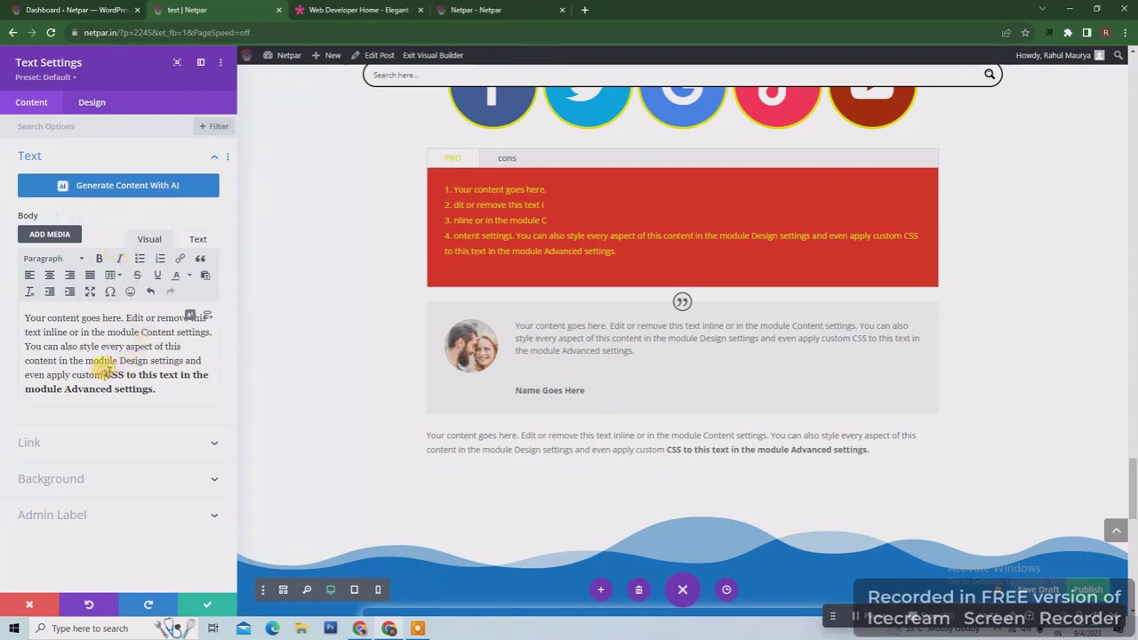
{"action": "key", "text": "Return"}
- Try bulleted and numbered list formatting on both body paragraphs and turn it off again
{"action": "left_click_drag", "start_coordinate": [116, 413], "coordinate": [27, 332]}
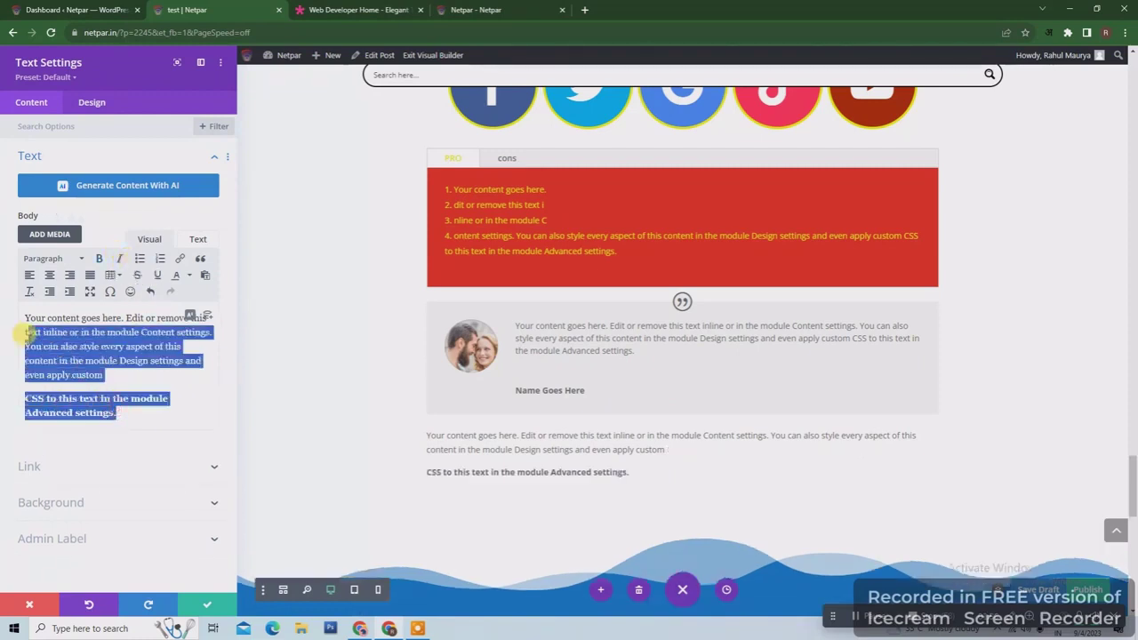
{"action": "left_click", "coordinate": [139, 262]}
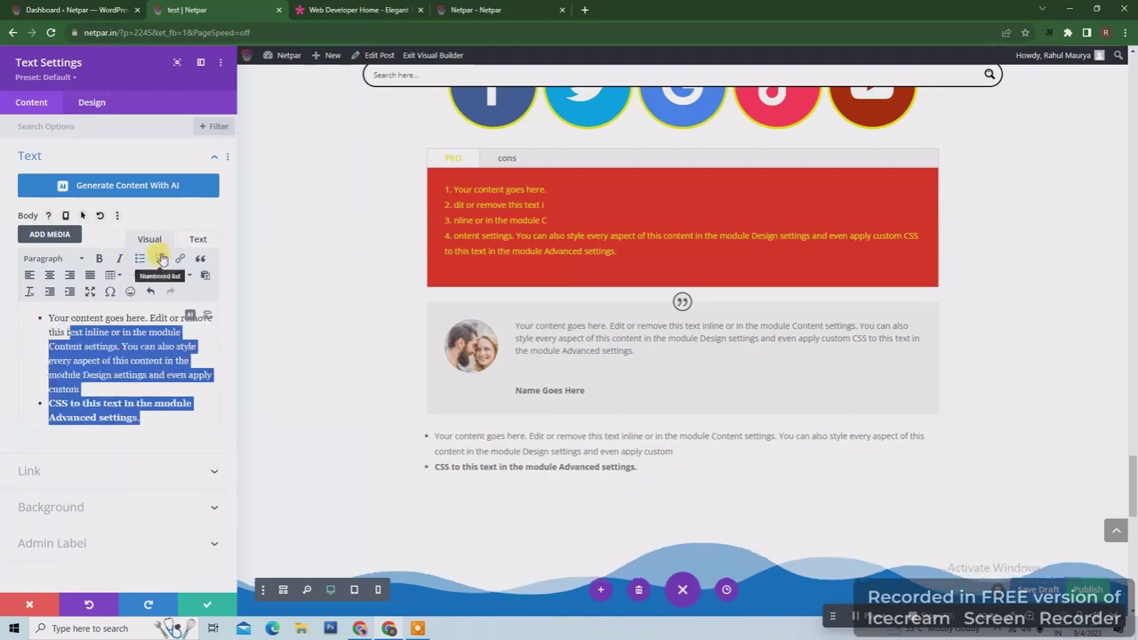
{"action": "left_click", "coordinate": [161, 259]}
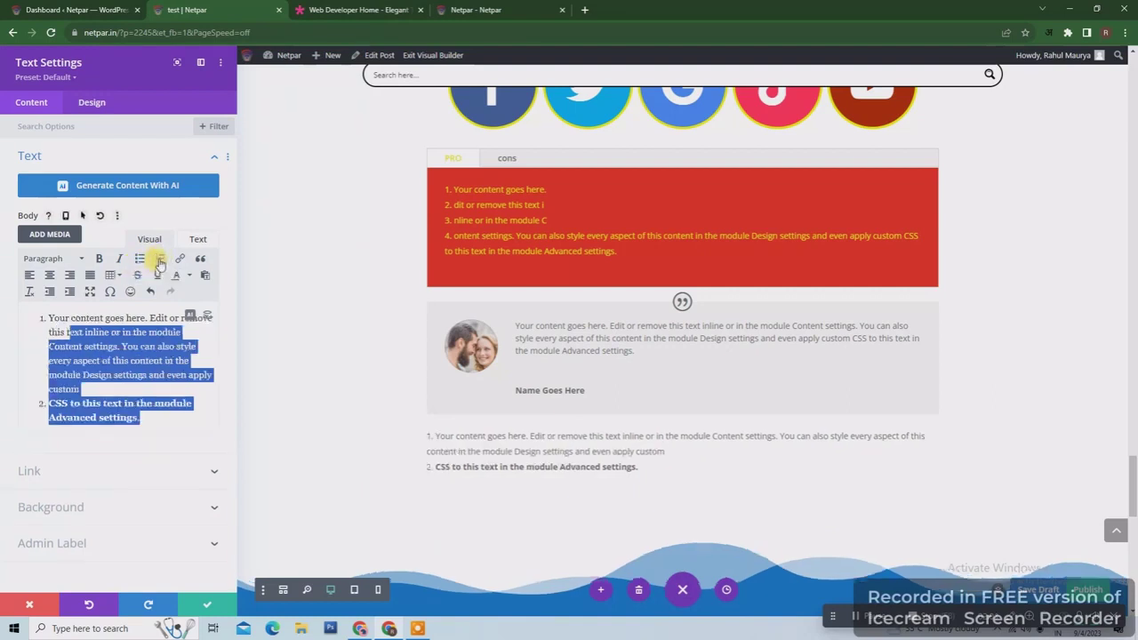
{"action": "left_click", "coordinate": [161, 261]}
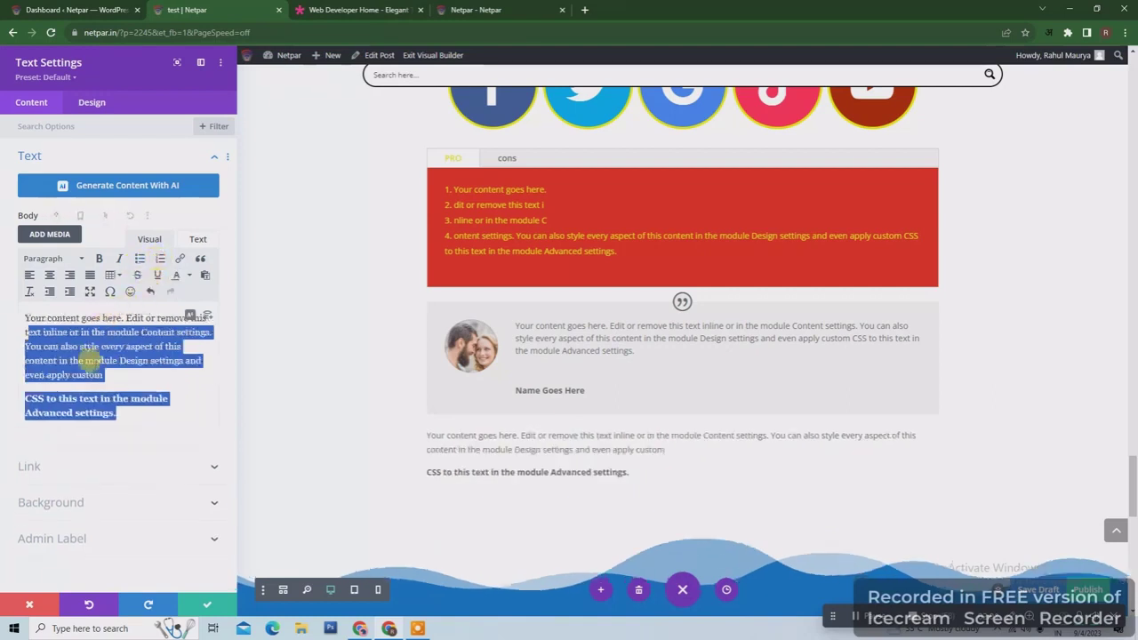
- Try centre and right alignment on the body text and return it to left alignment
{"action": "left_click", "coordinate": [51, 276]}
{"action": "left_click", "coordinate": [70, 277]}
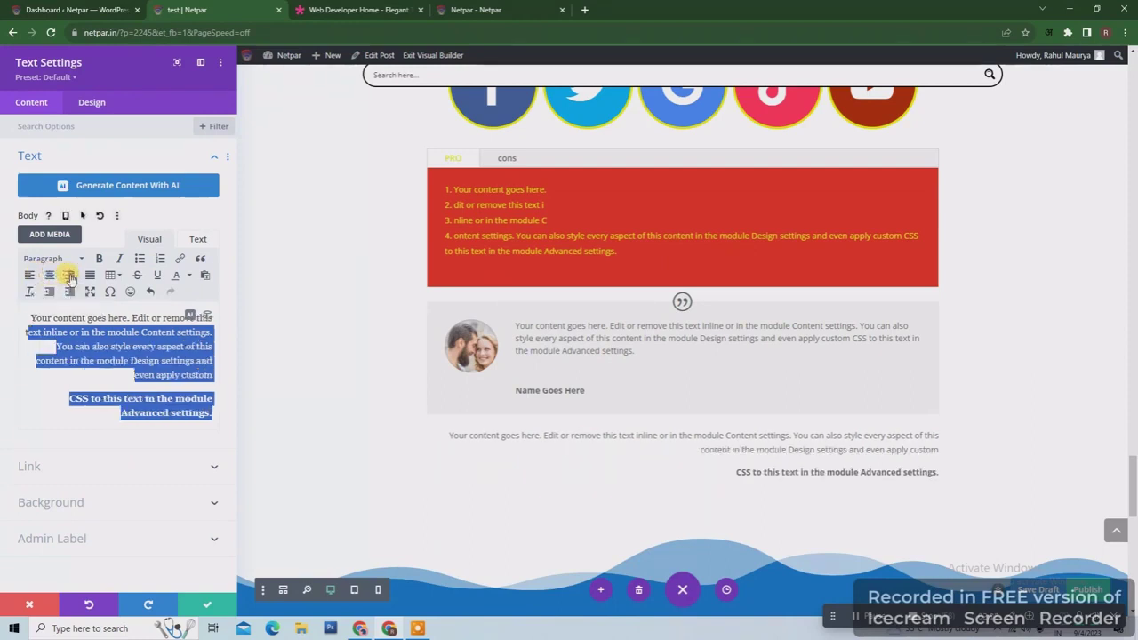
{"action": "left_click", "coordinate": [32, 277]}
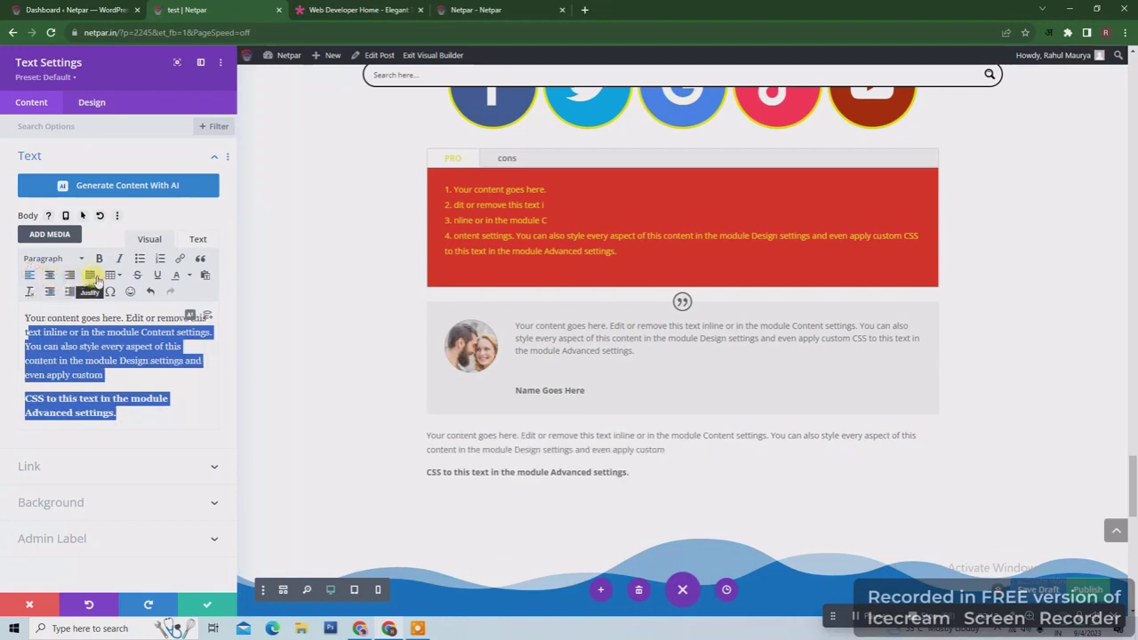
- Insert a table with three columns and five rows below the bold paragraph
{"action": "left_click", "coordinate": [157, 418]}
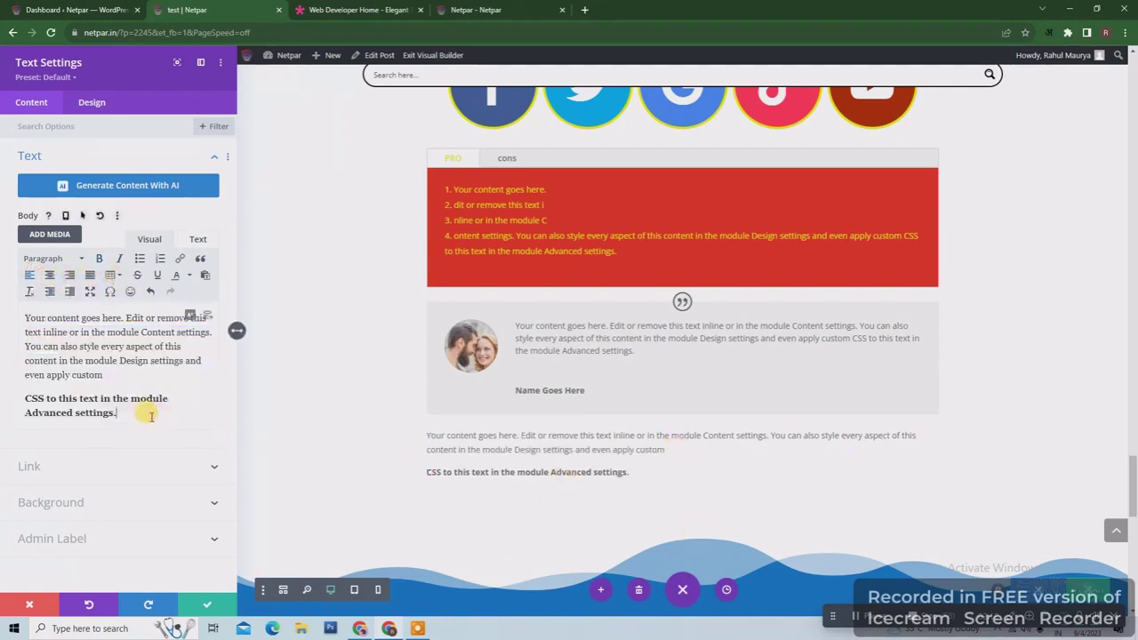
{"action": "key", "text": "Return"}
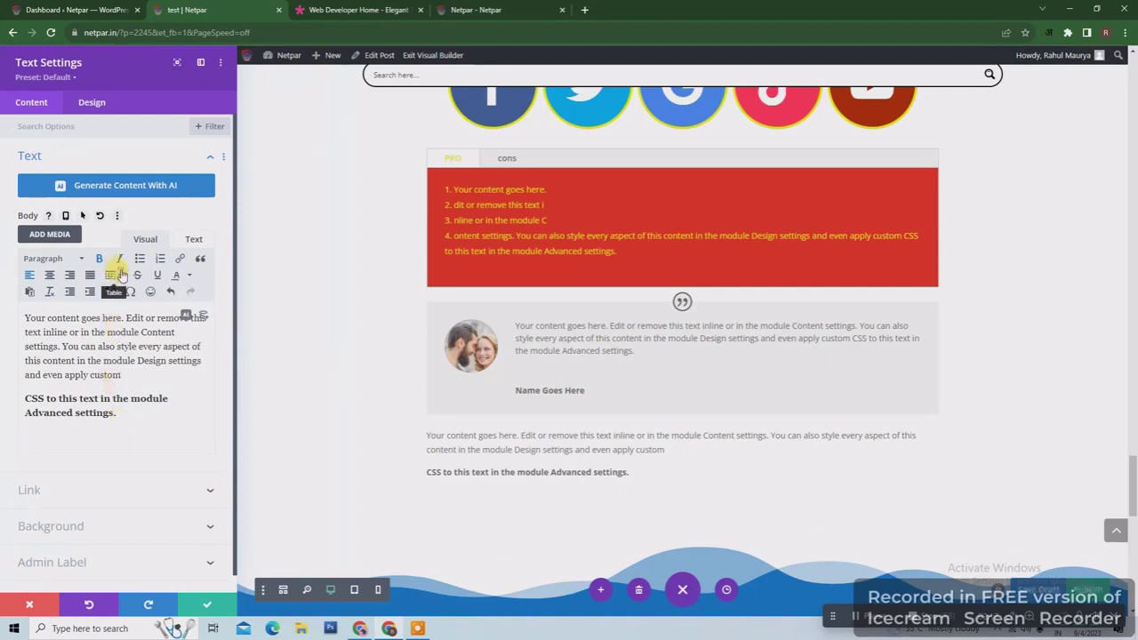
{"action": "left_click", "coordinate": [120, 275]}
{"action": "mouse_move", "coordinate": [161, 300]}
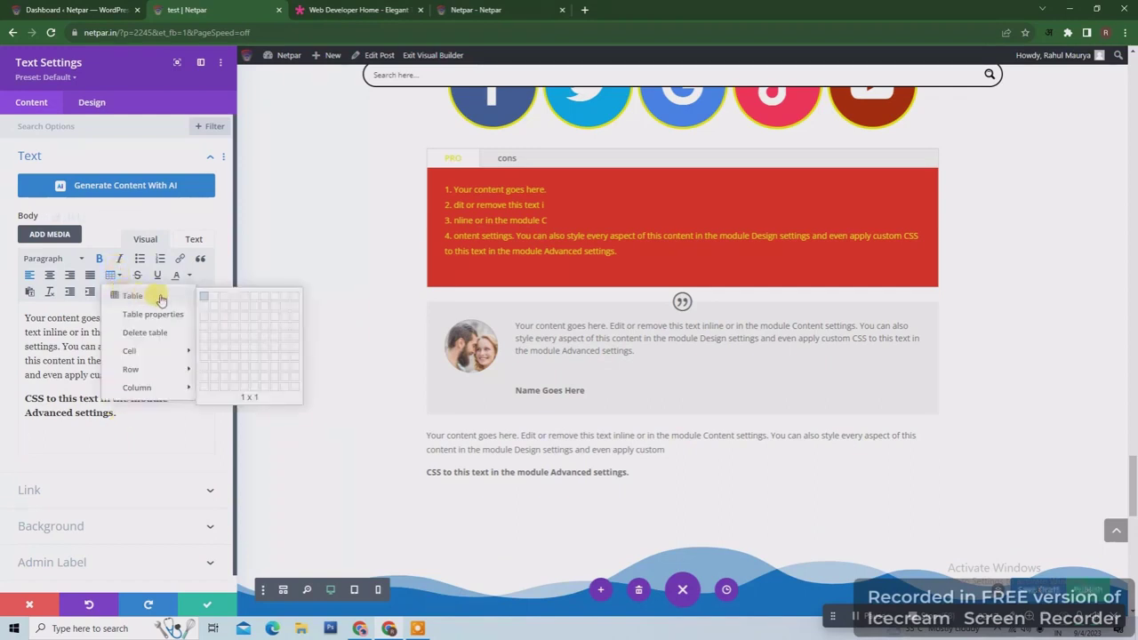
{"action": "left_click", "coordinate": [224, 337]}
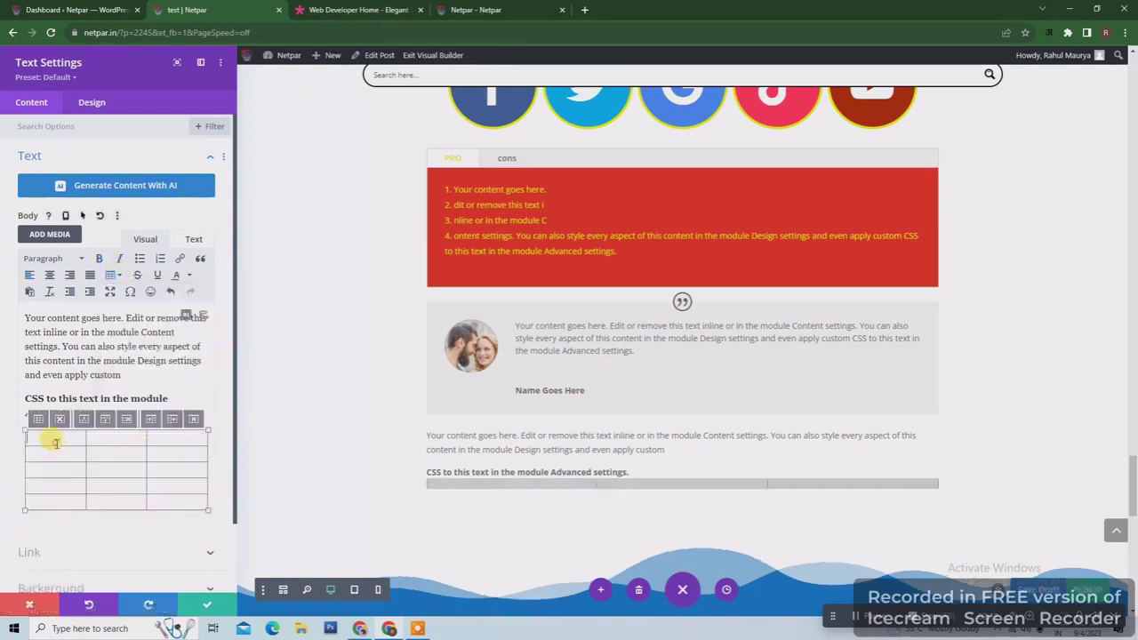
- Number the table's first column 1 to 5 and fill the second column's first four rows with 654654, 656565, 6565 and 65464
{"action": "type", "text": "1"}
{"action": "key", "text": "Return"}
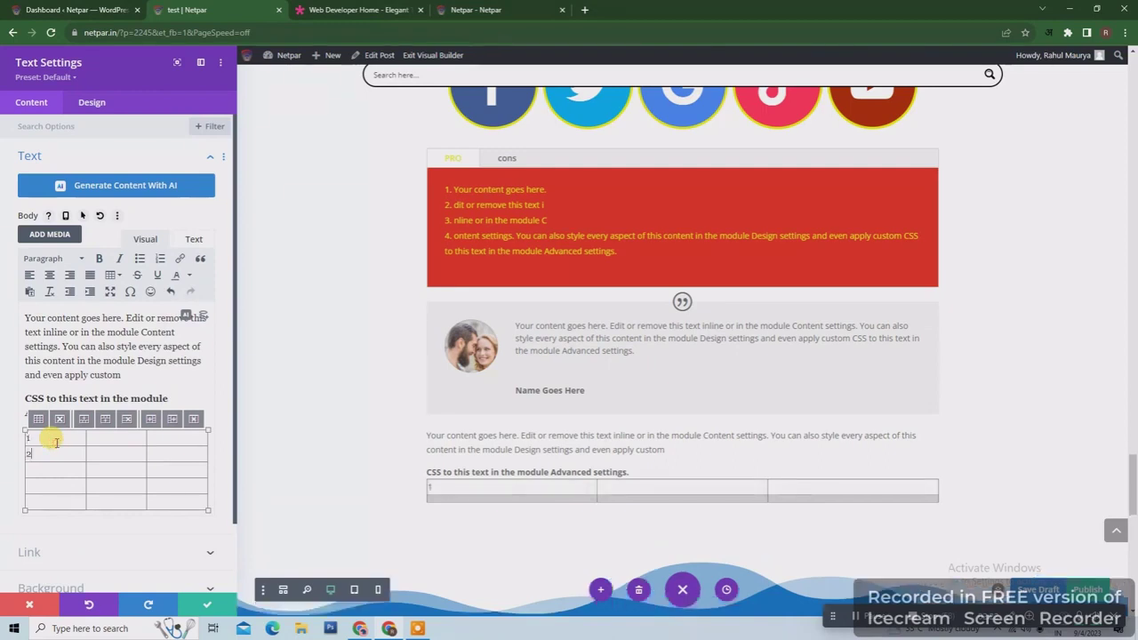
{"action": "type", "text": "2"}
{"action": "key", "text": "Return"}
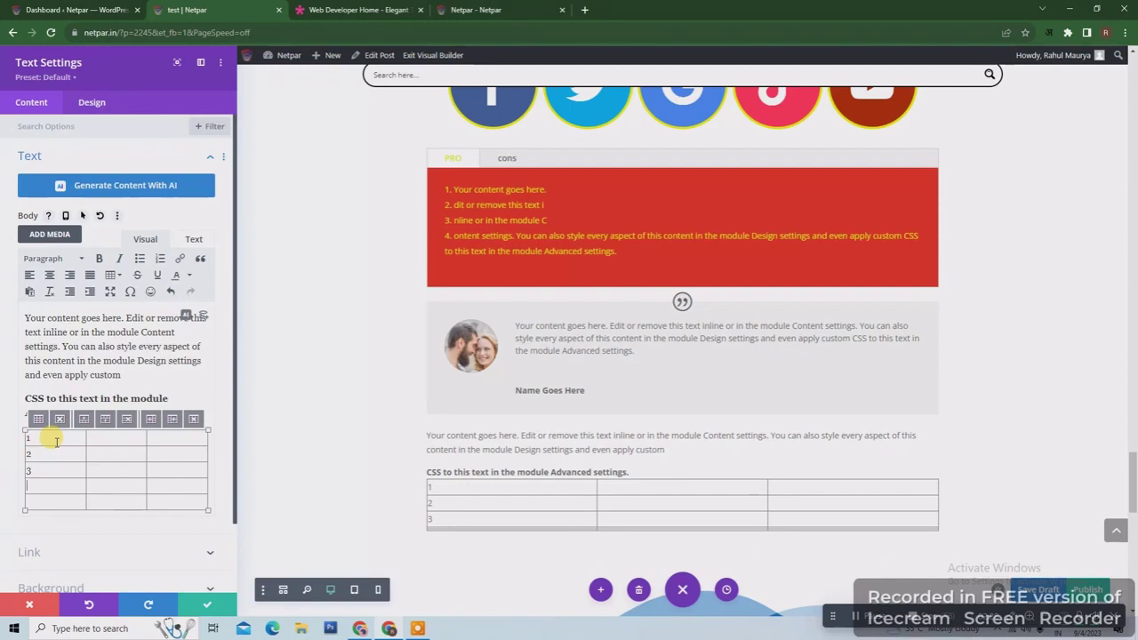
{"action": "type", "text": "4"}
{"action": "key", "text": "Return"}
{"action": "type", "text": "565"}
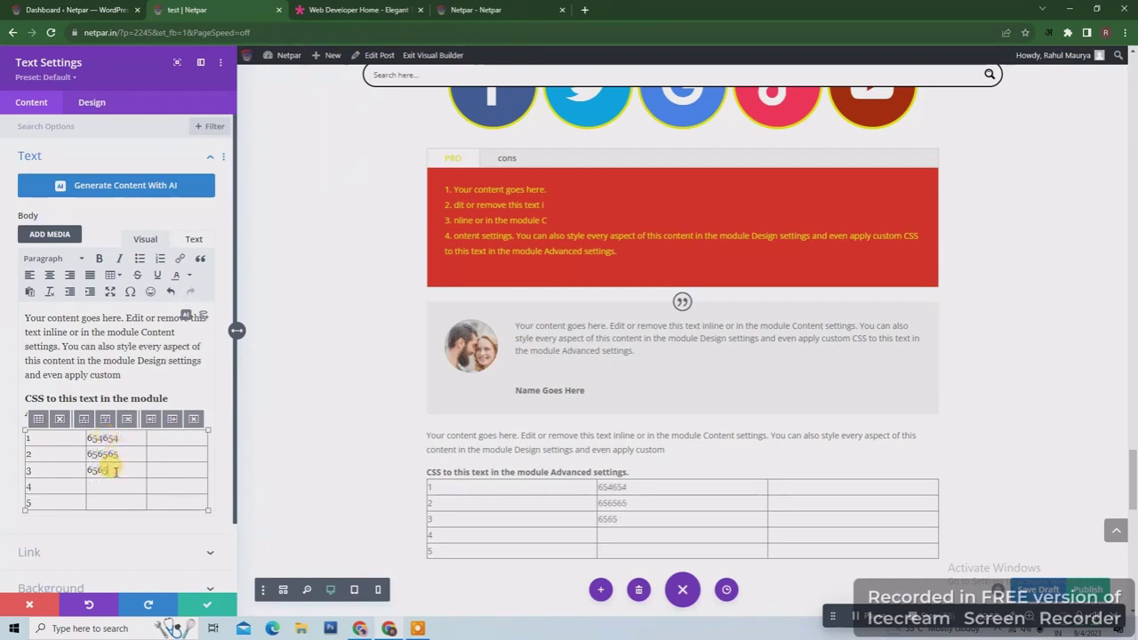
{"action": "type", "text": "464"}
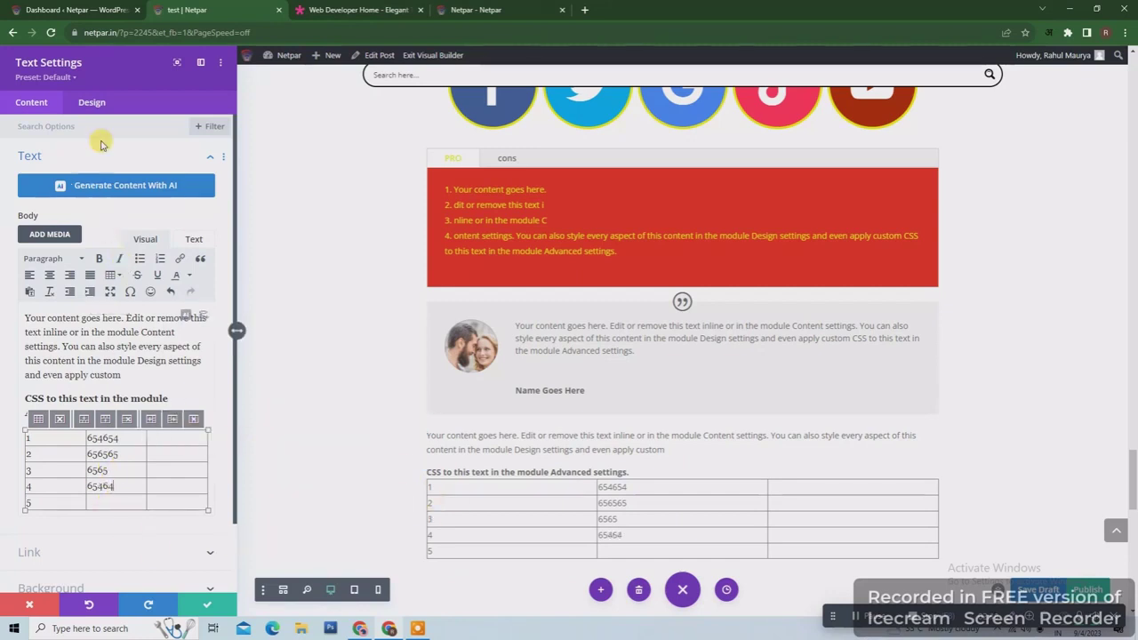
- Set the Text module's background to the saved yellow colour
{"action": "left_click", "coordinate": [91, 102]}
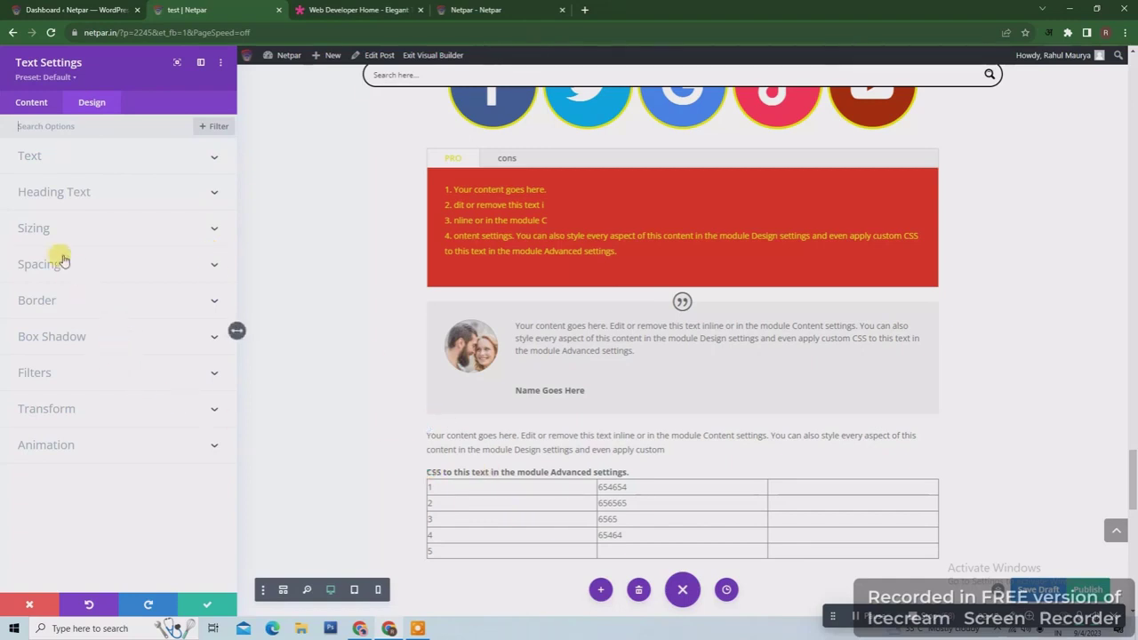
{"action": "left_click", "coordinate": [33, 102]}
{"action": "scroll", "coordinate": [135, 419], "scroll_direction": "down", "scroll_amount": 1}
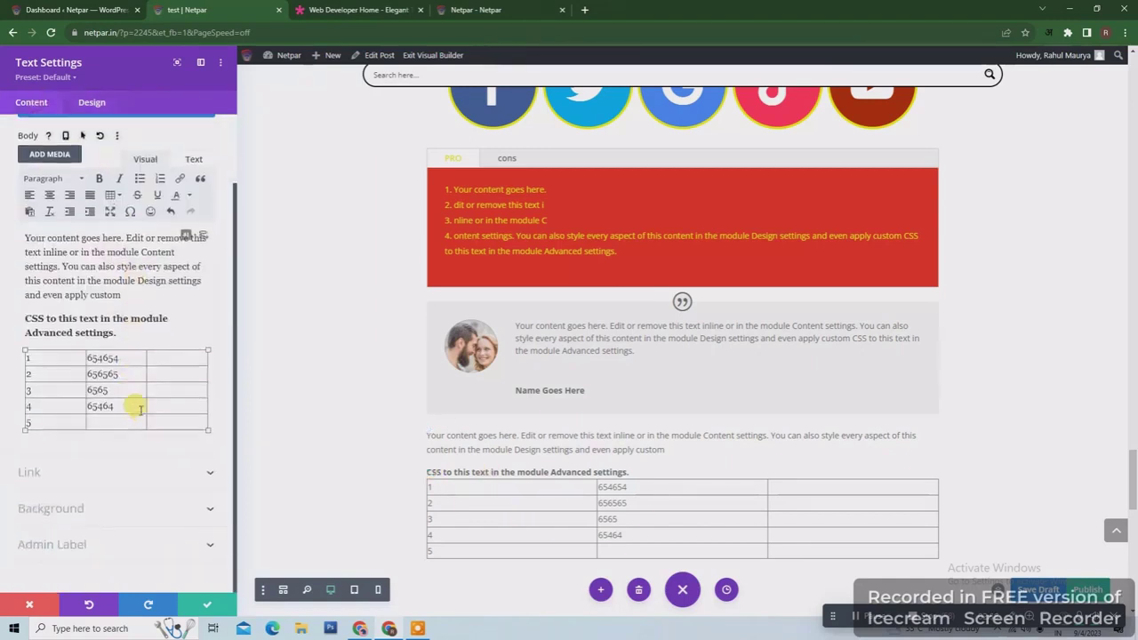
{"action": "left_click", "coordinate": [135, 509]}
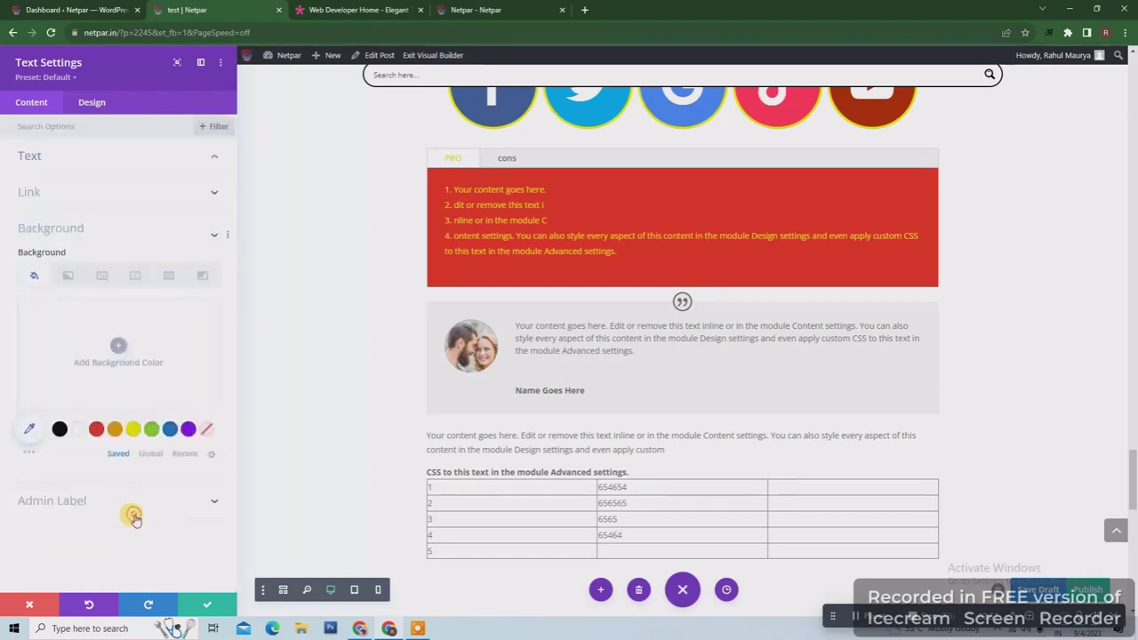
{"action": "left_click", "coordinate": [133, 435]}
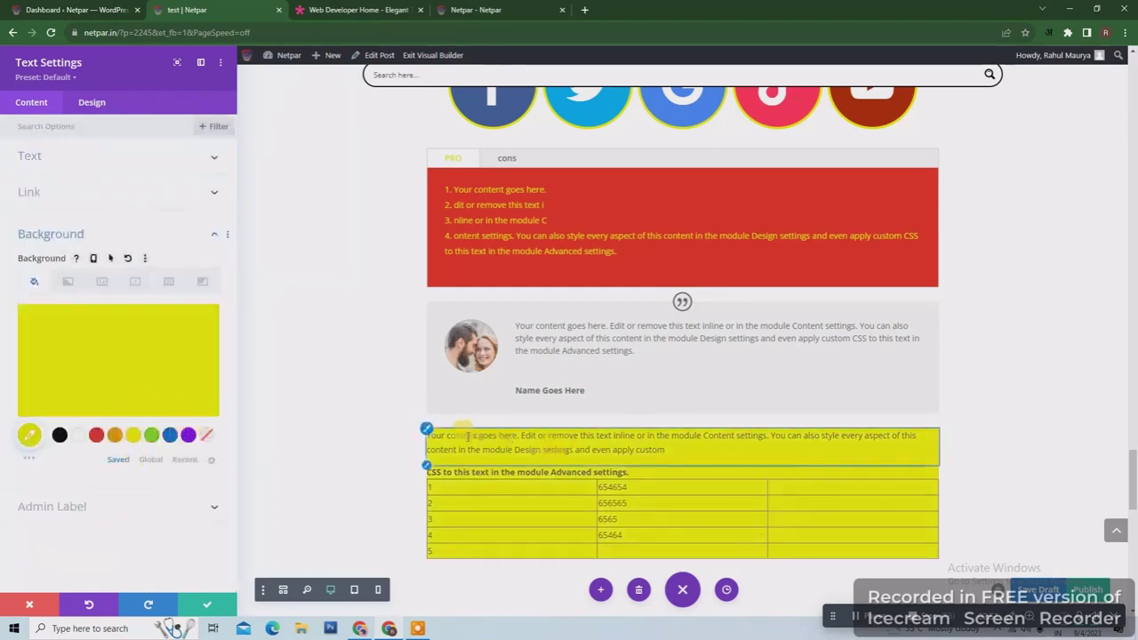
- Review the Text module's border design options and save the module's settings
{"action": "left_click", "coordinate": [101, 102]}
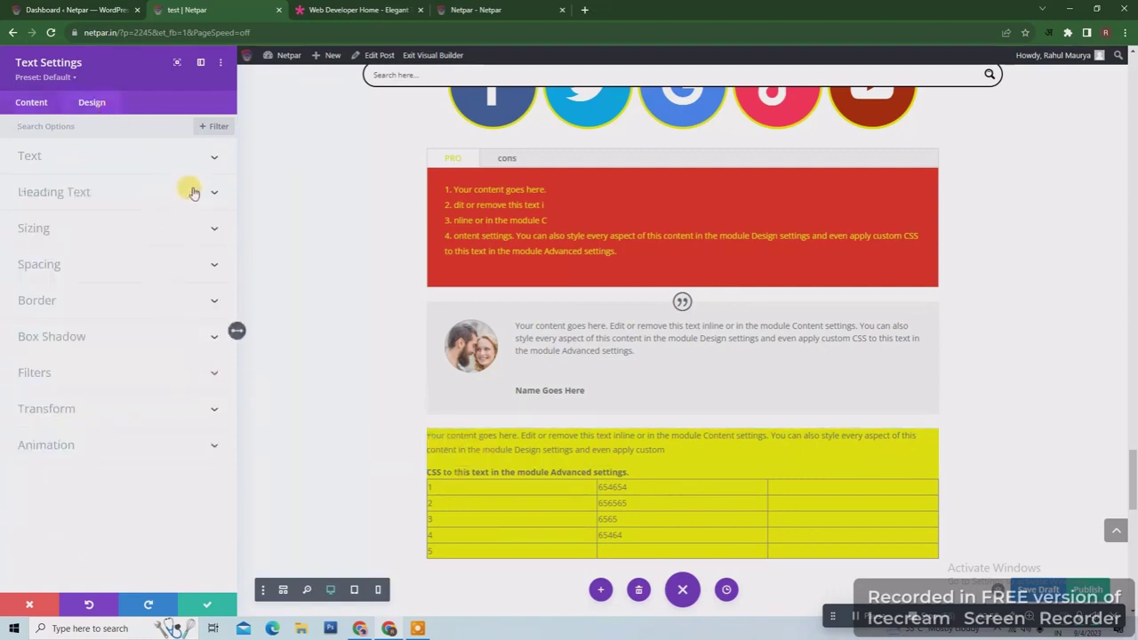
{"action": "left_click", "coordinate": [37, 299]}
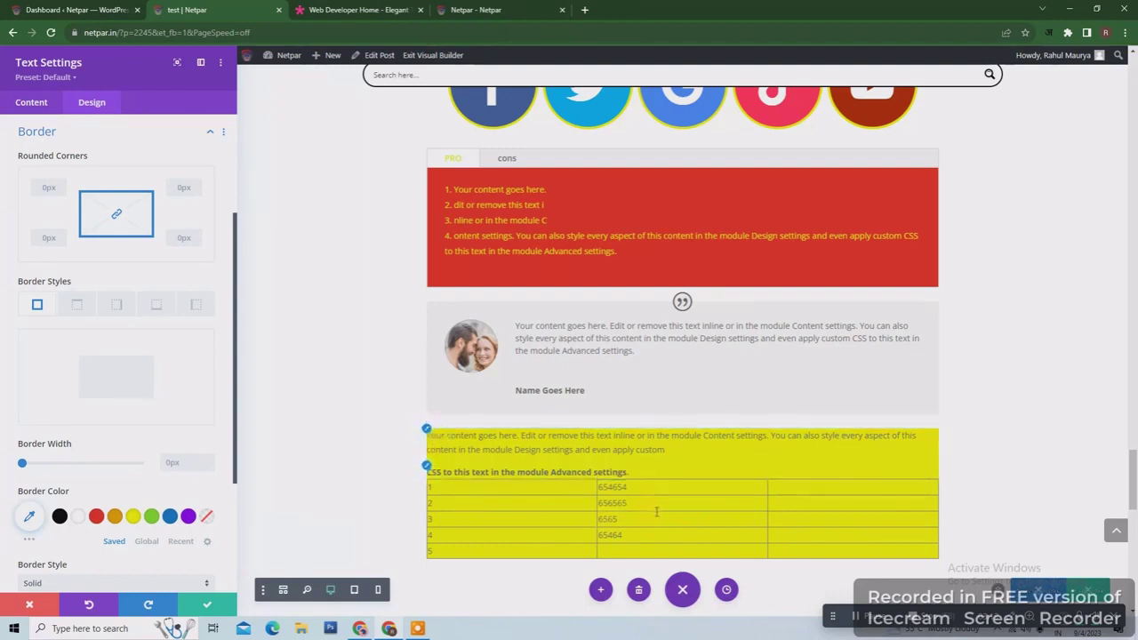
{"action": "scroll", "coordinate": [158, 422], "scroll_direction": "down", "scroll_amount": 3}
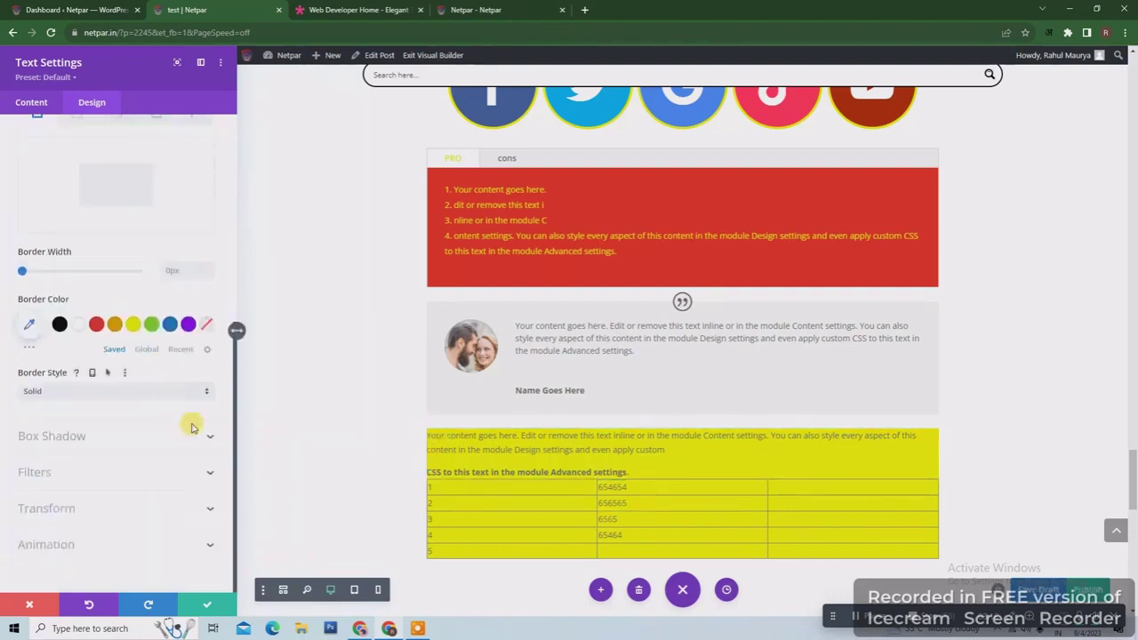
{"action": "scroll", "coordinate": [158, 437], "scroll_direction": "up", "scroll_amount": 4}
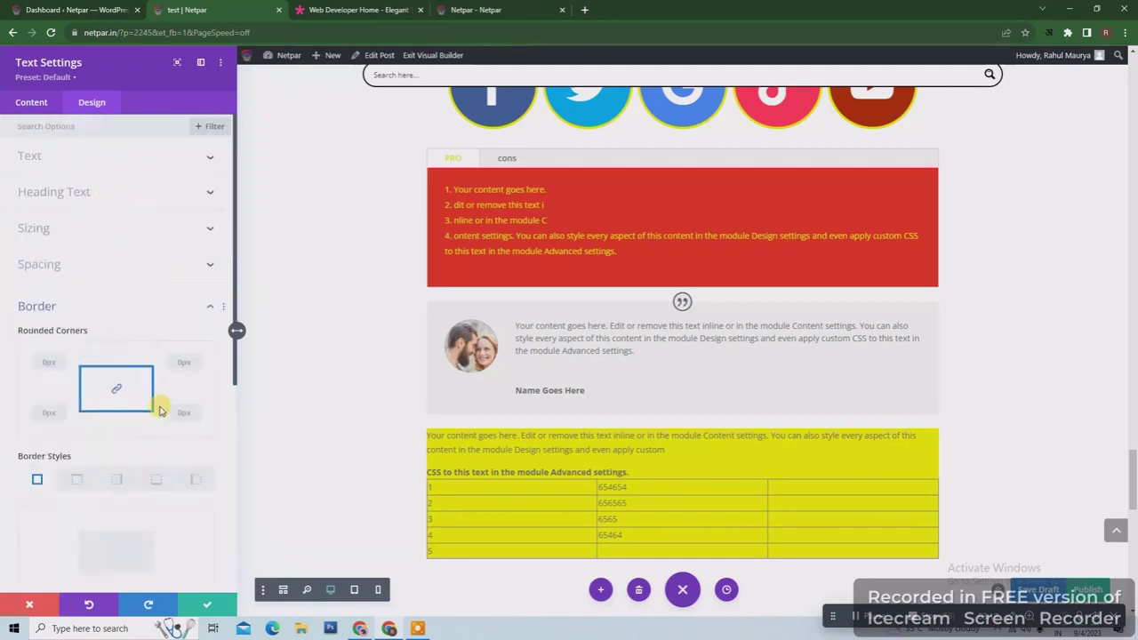
{"action": "scroll", "coordinate": [160, 408], "scroll_direction": "down", "scroll_amount": 4}
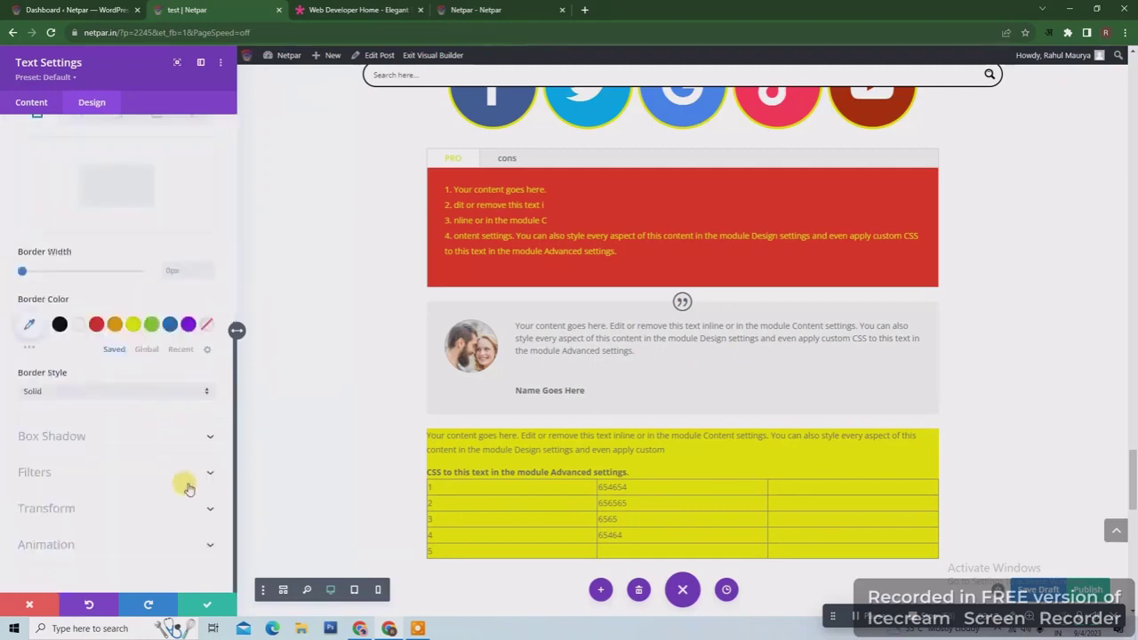
{"action": "left_click", "coordinate": [206, 610]}
- Add a Toggle module directly below the yellow Text module
{"action": "mouse_move", "coordinate": [1131, 471]}
{"action": "left_mouse_down"}
{"action": "mouse_move", "coordinate": [1131, 503]}
{"action": "mouse_move", "coordinate": [1132, 489]}
{"action": "left_mouse_up"}
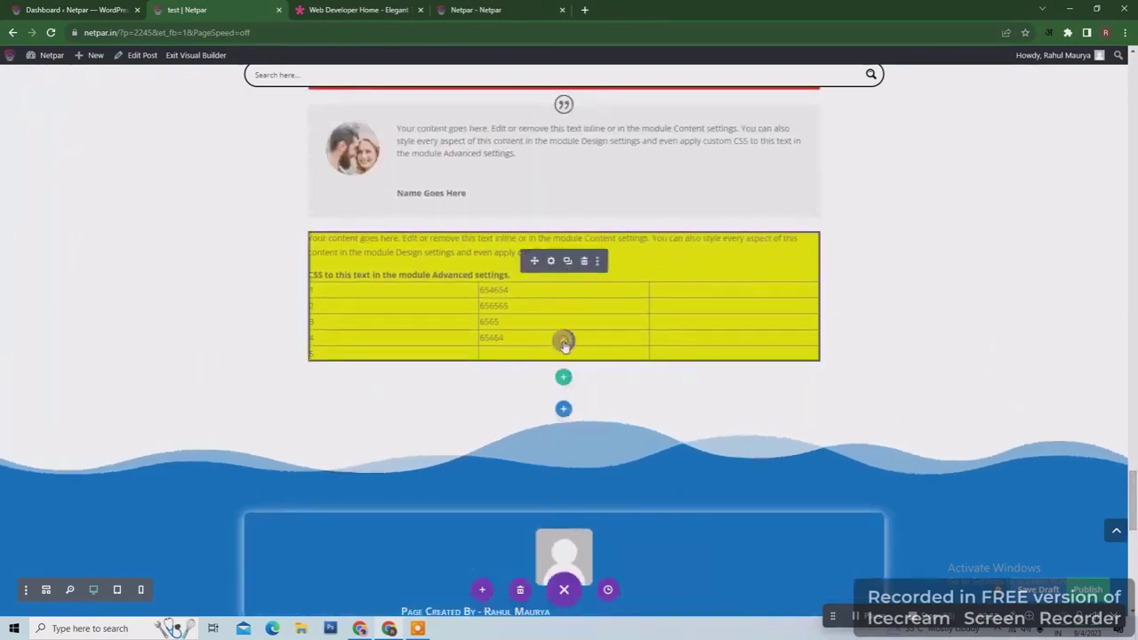
{"action": "left_click", "coordinate": [563, 343]}
{"action": "scroll", "coordinate": [551, 252], "scroll_direction": "down", "scroll_amount": 5}
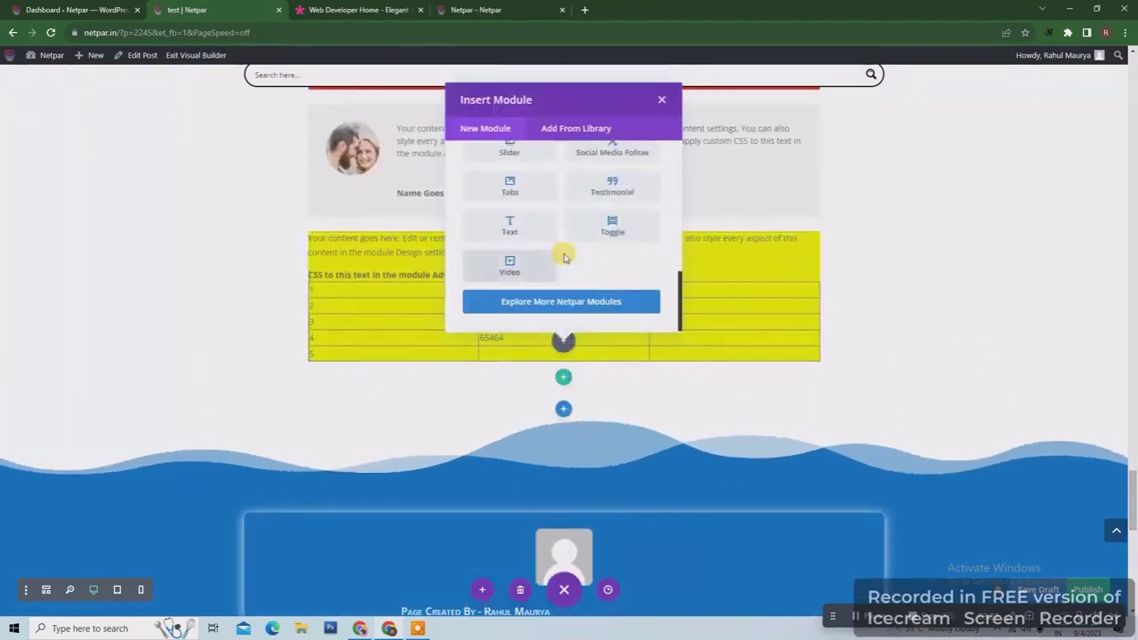
{"action": "left_click", "coordinate": [625, 222]}
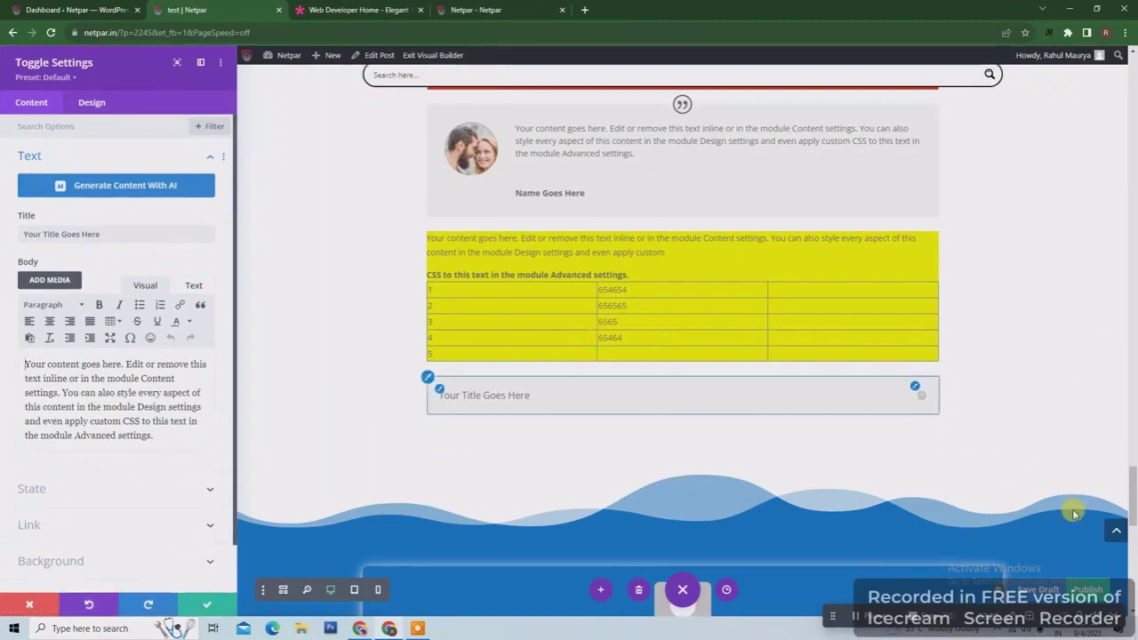
- Expand the second accordion item near the start of the page and then the new toggle to compare how they open
{"action": "left_click_drag", "start_coordinate": [1133, 500], "coordinate": [1133, 110]}
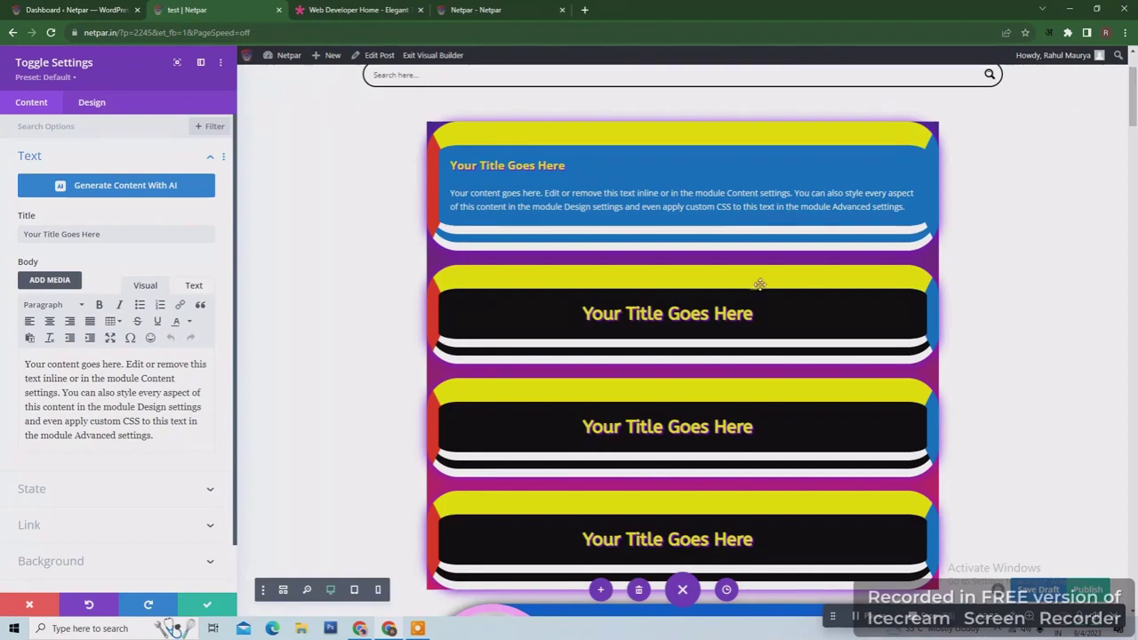
{"action": "left_click", "coordinate": [910, 309]}
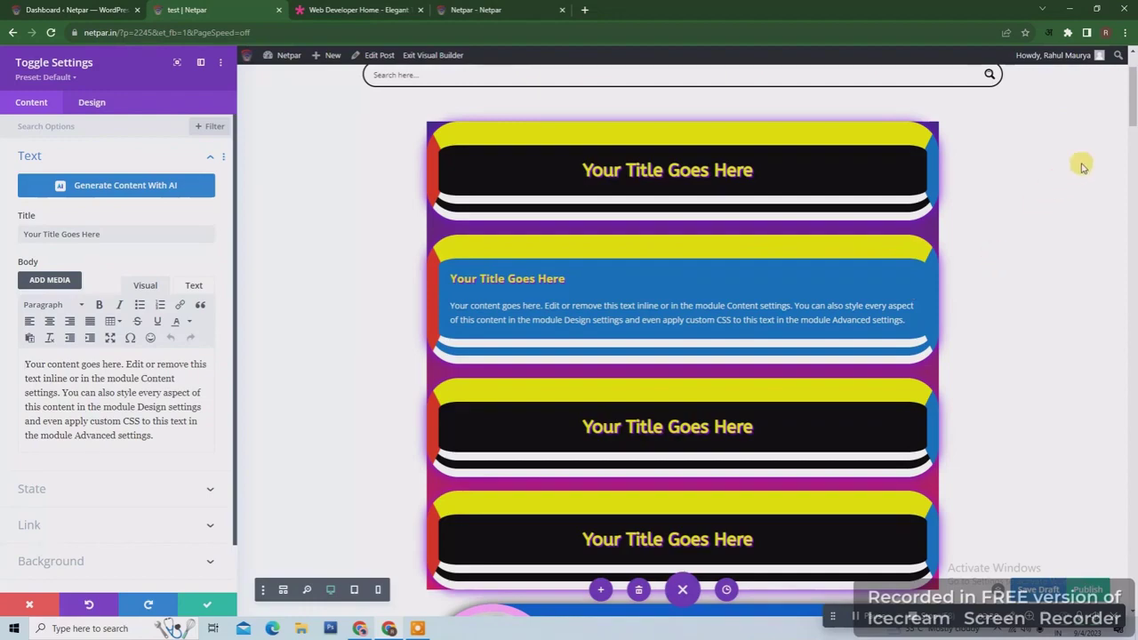
{"action": "left_click_drag", "start_coordinate": [1135, 105], "coordinate": [1133, 504]}
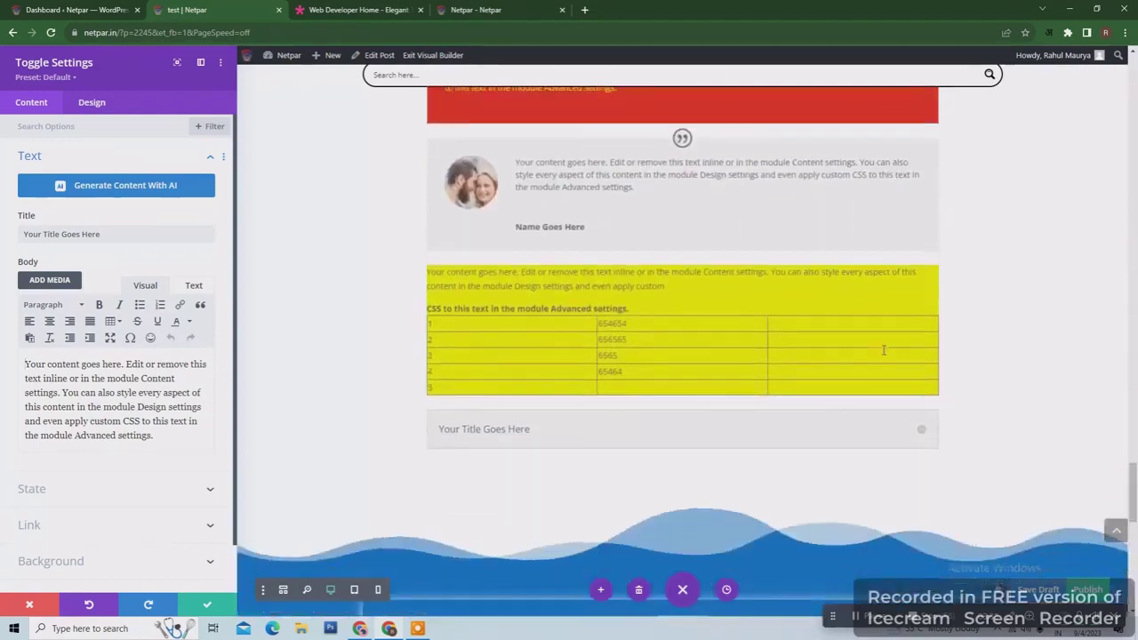
{"action": "left_click", "coordinate": [922, 435]}
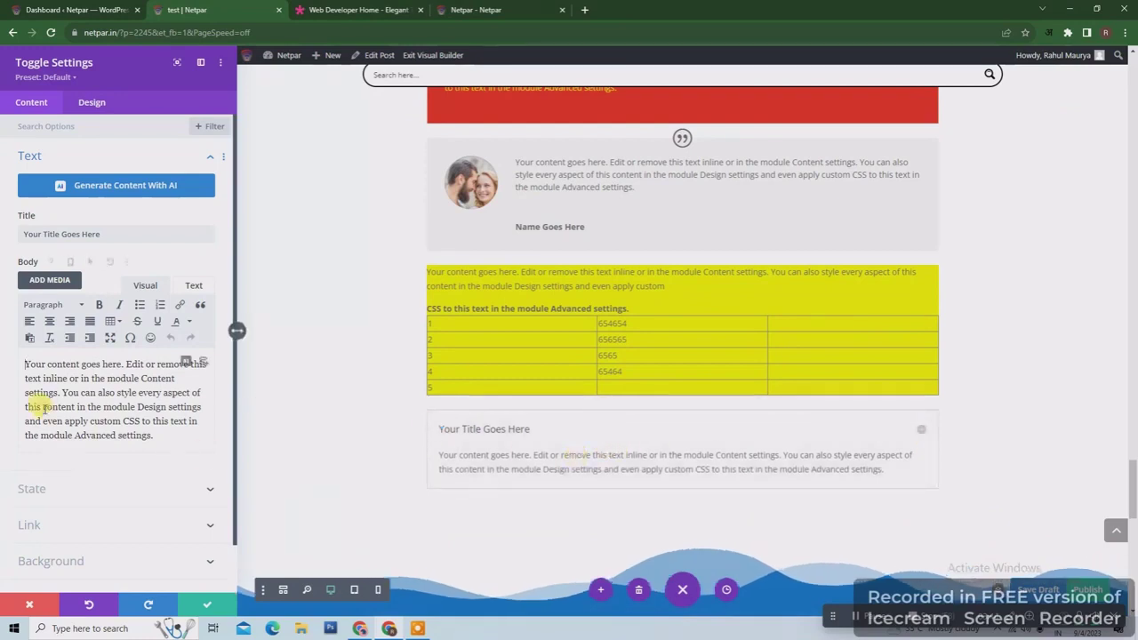
- Save the Toggle module's settings and duplicate the module
{"action": "left_click", "coordinate": [206, 606]}
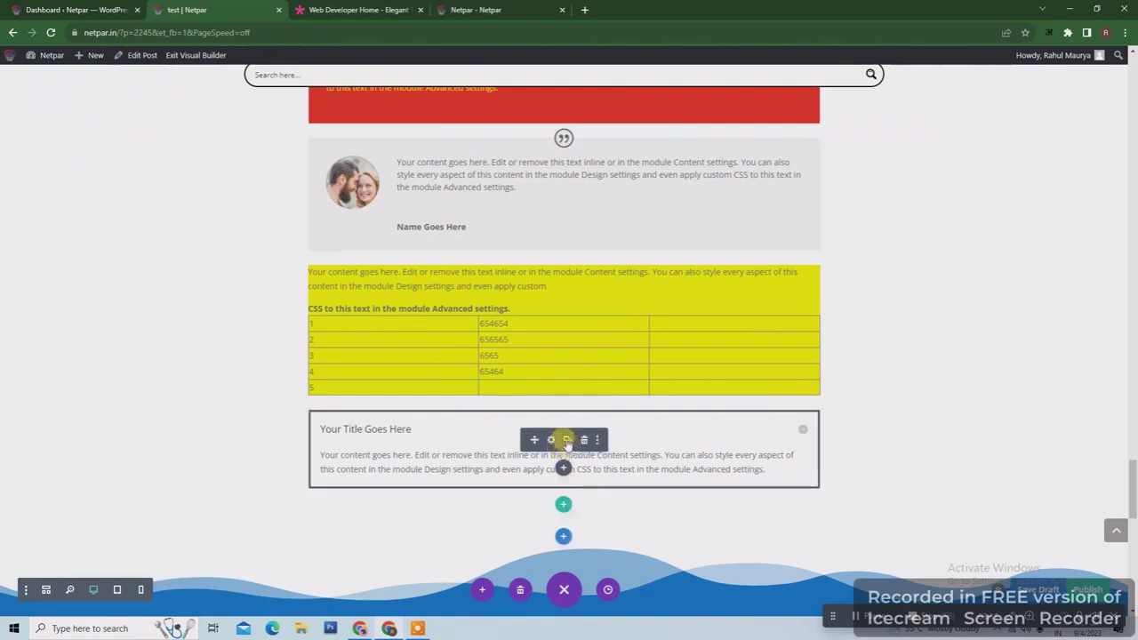
{"action": "left_click", "coordinate": [567, 440]}
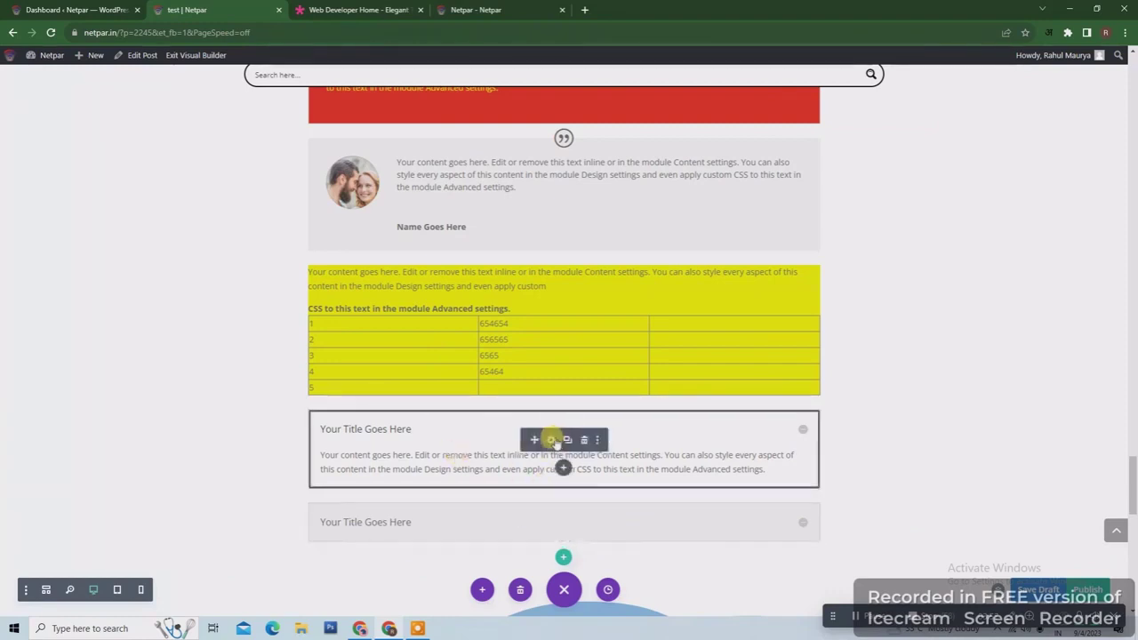
- Set the first toggle's open background colour to the saved yellow and save its settings
{"action": "left_click", "coordinate": [550, 439]}
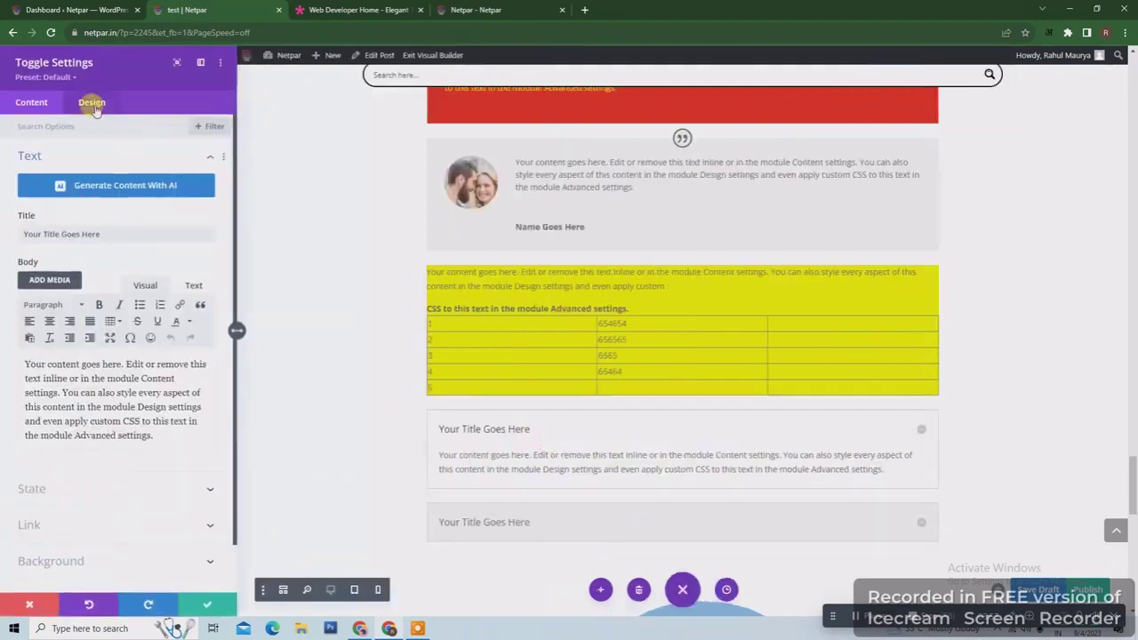
{"action": "left_click", "coordinate": [92, 101]}
{"action": "left_click", "coordinate": [205, 157]}
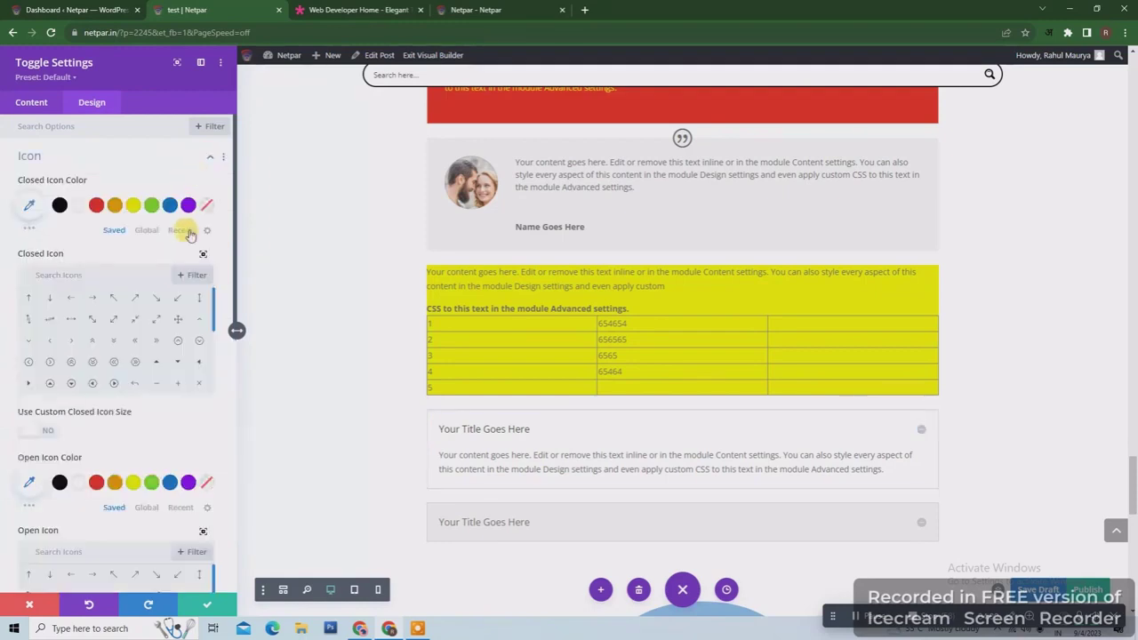
{"action": "scroll", "coordinate": [124, 477], "scroll_direction": "down", "scroll_amount": 10}
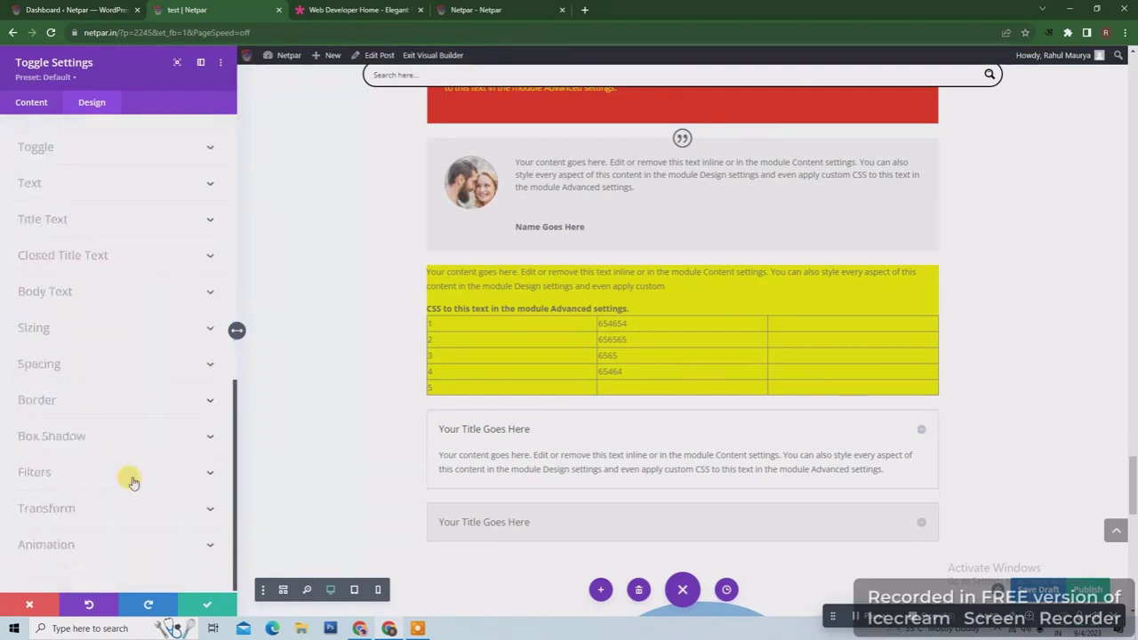
{"action": "left_click", "coordinate": [168, 147]}
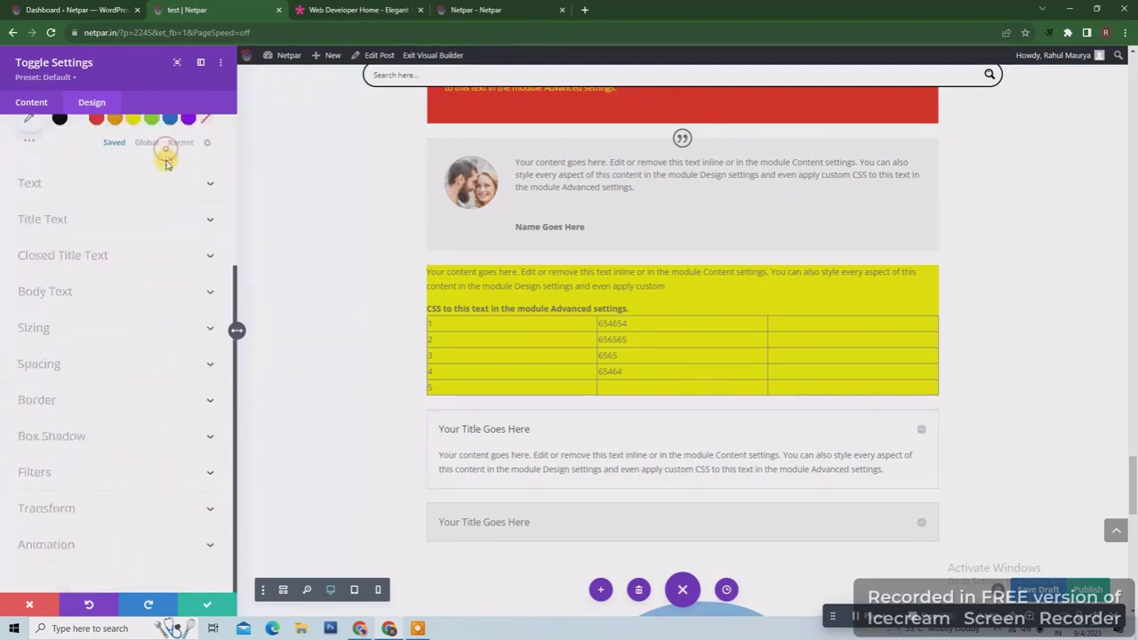
{"action": "left_click", "coordinate": [134, 191]}
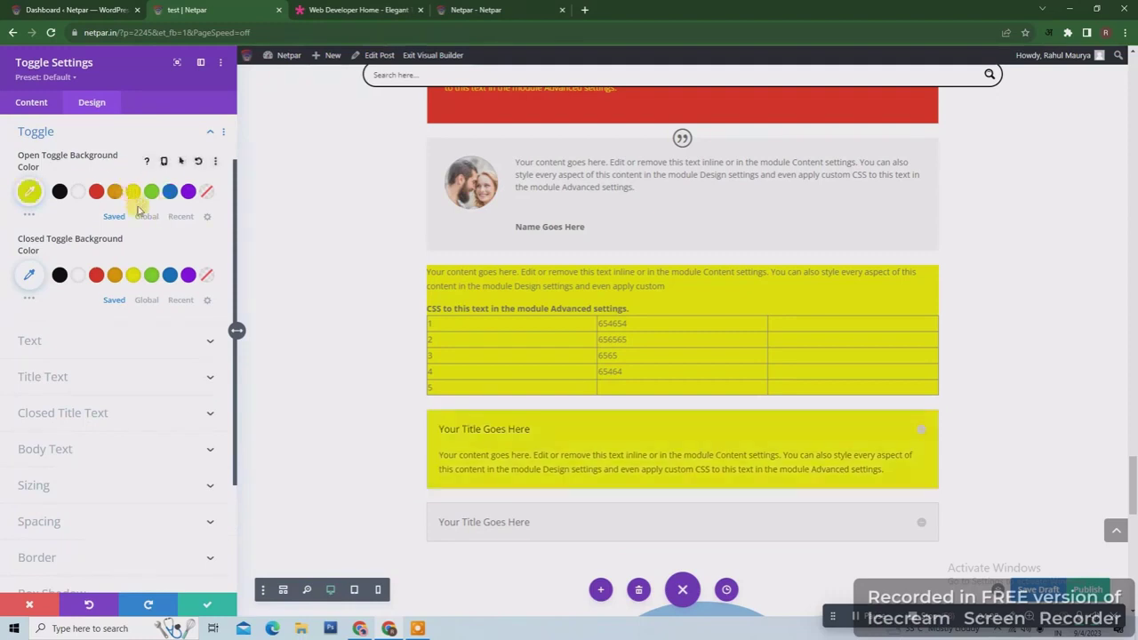
{"action": "left_click", "coordinate": [210, 608]}
- Add a Video module directly below the second toggle
{"action": "scroll", "coordinate": [1131, 480], "scroll_direction": "down", "scroll_amount": 2}
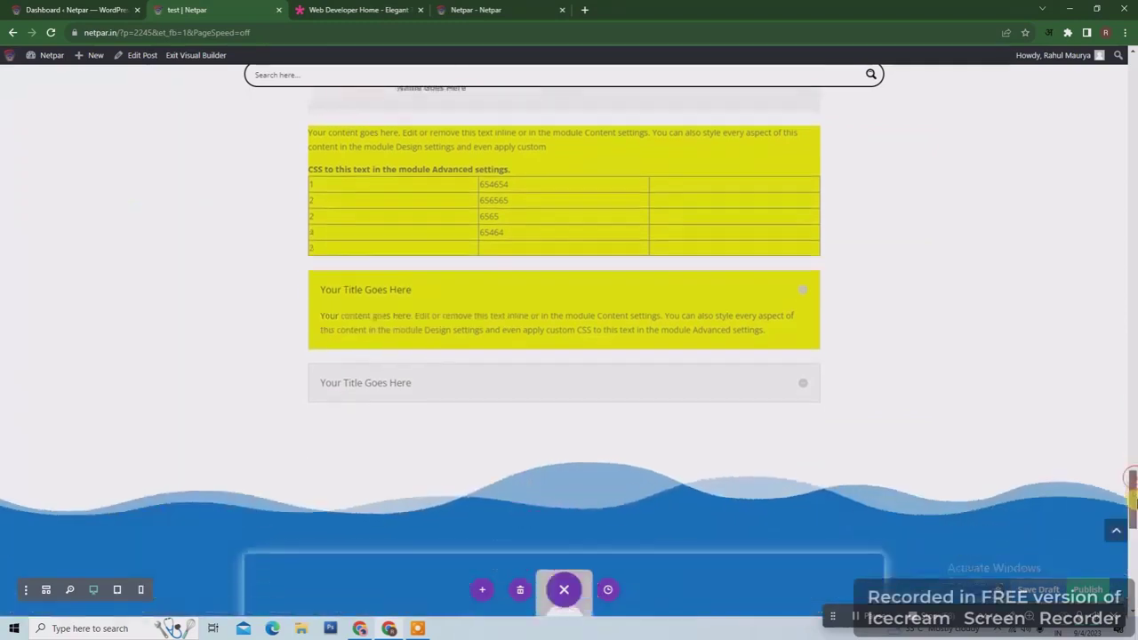
{"action": "left_click", "coordinate": [563, 309]}
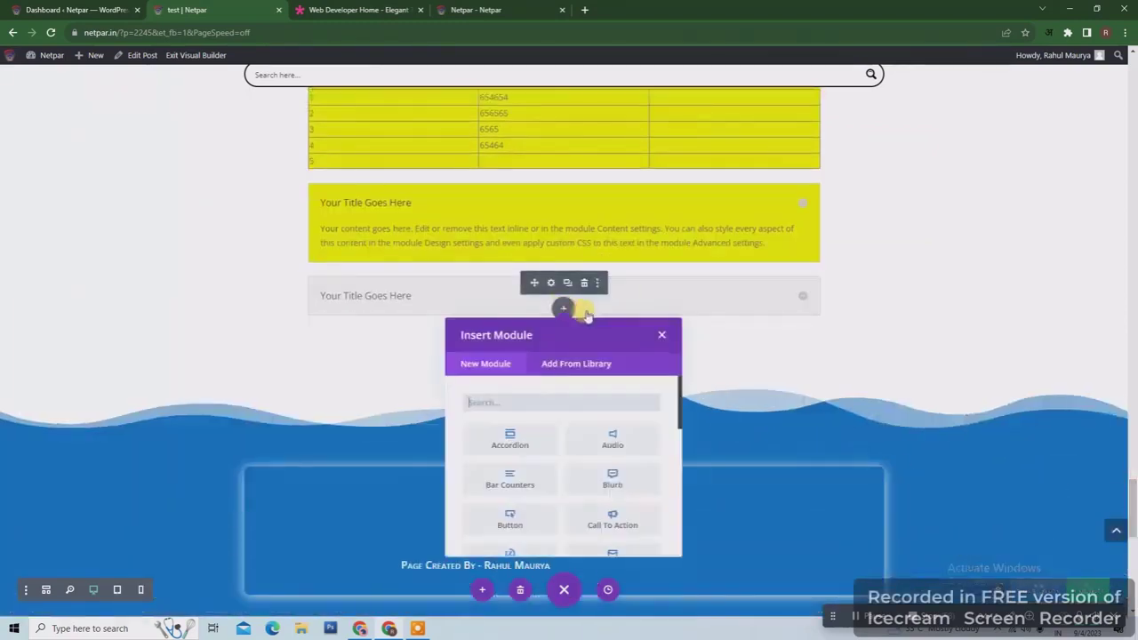
{"action": "scroll", "coordinate": [563, 467], "scroll_direction": "down", "scroll_amount": 8}
{"action": "left_click", "coordinate": [513, 488]}
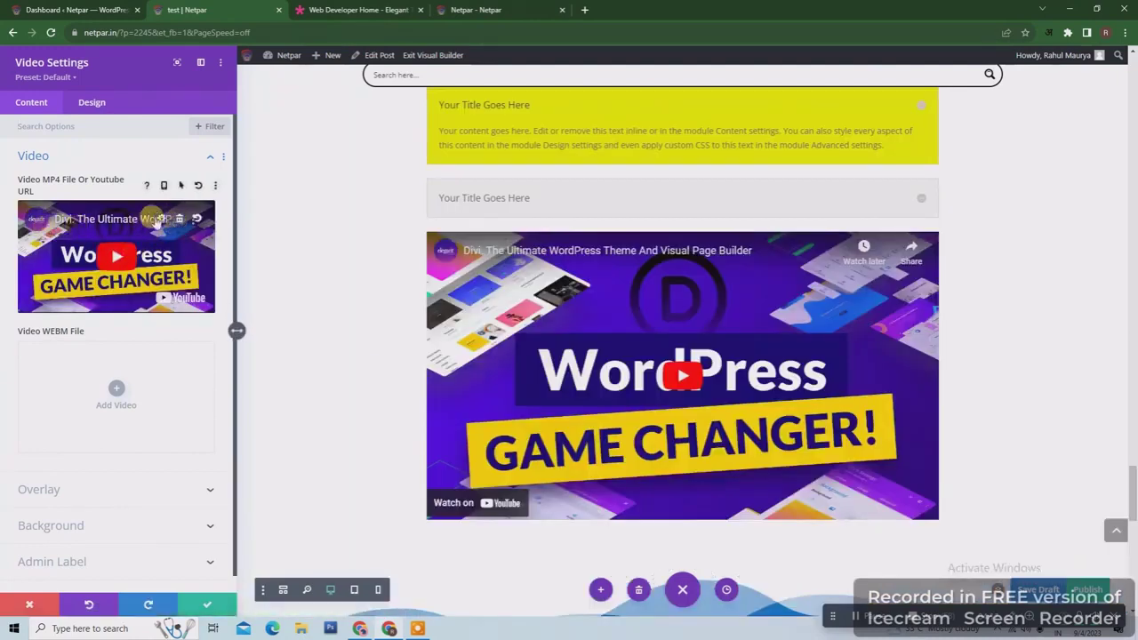
- Examine the Video module's source options for uploading a file, choosing from the media library and inserting from a URL
{"action": "left_click", "coordinate": [163, 225]}
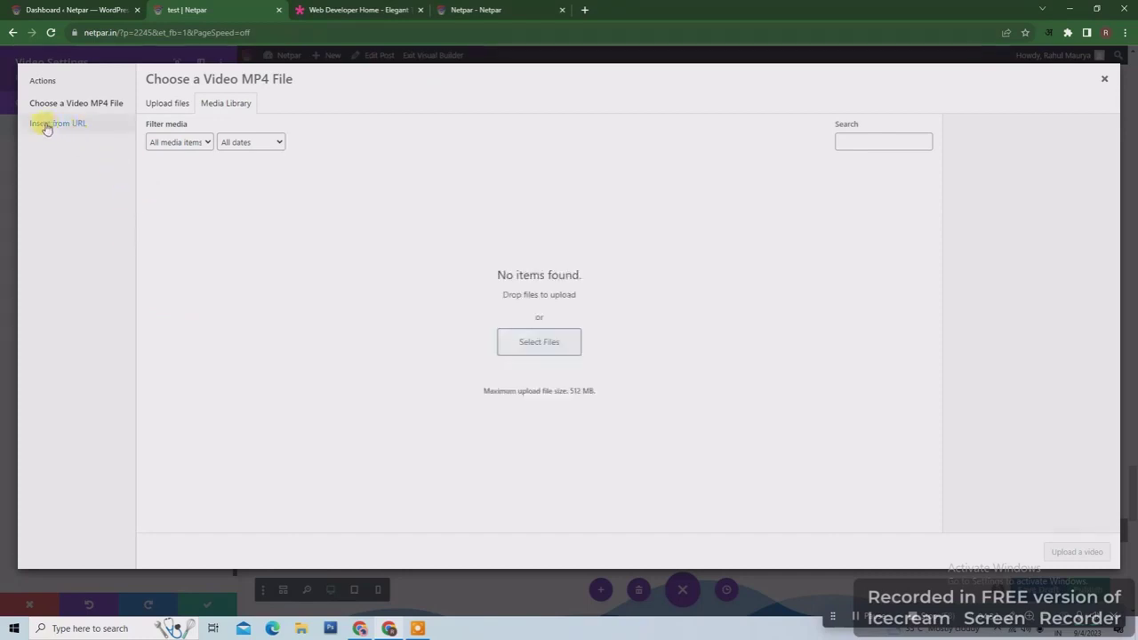
{"action": "left_click", "coordinate": [43, 123]}
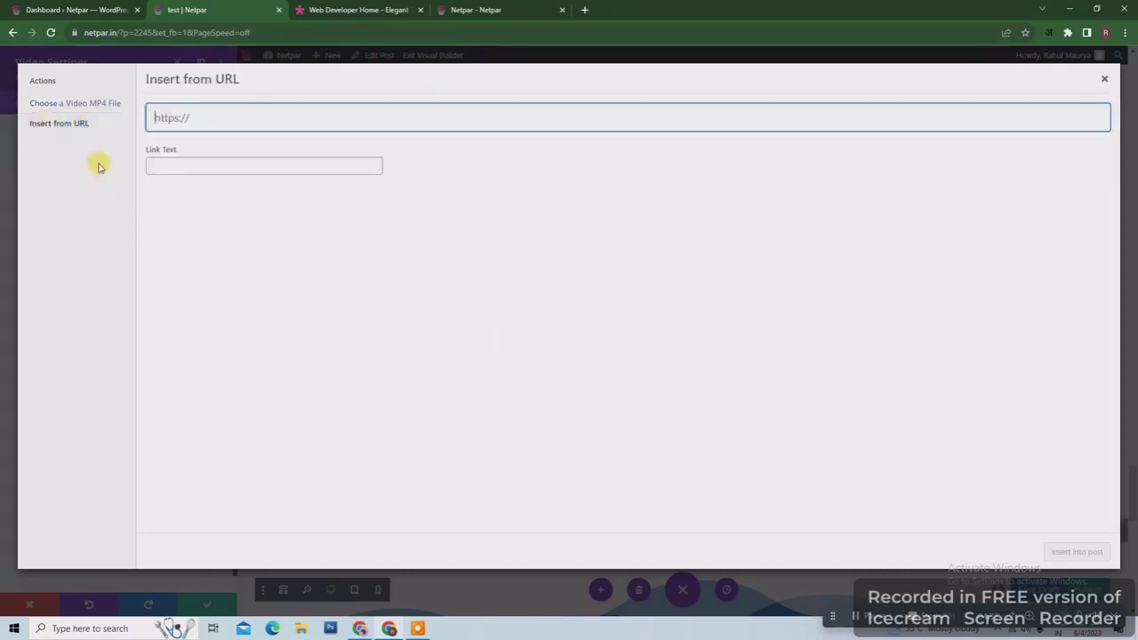
{"action": "left_click", "coordinate": [75, 103]}
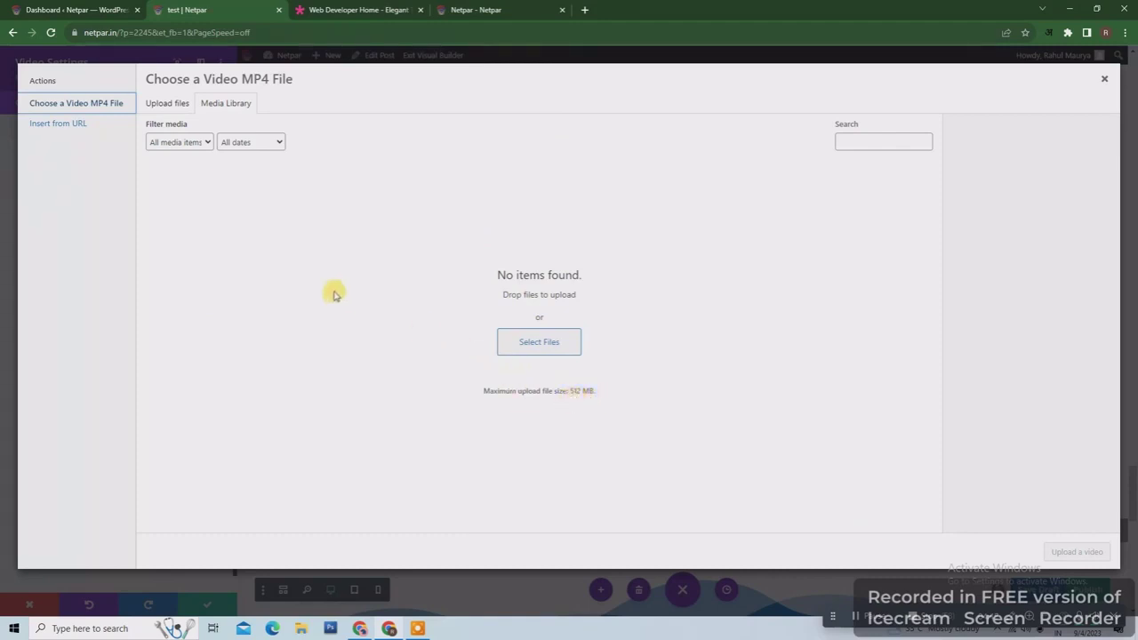
{"action": "left_click", "coordinate": [178, 104]}
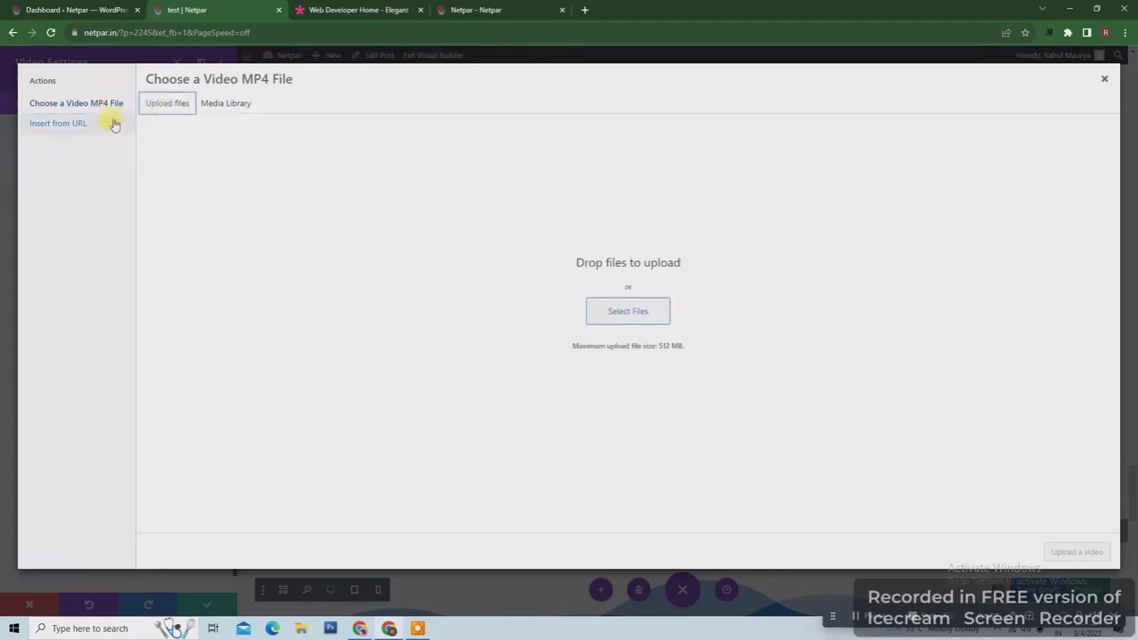
{"action": "left_click", "coordinate": [58, 125]}
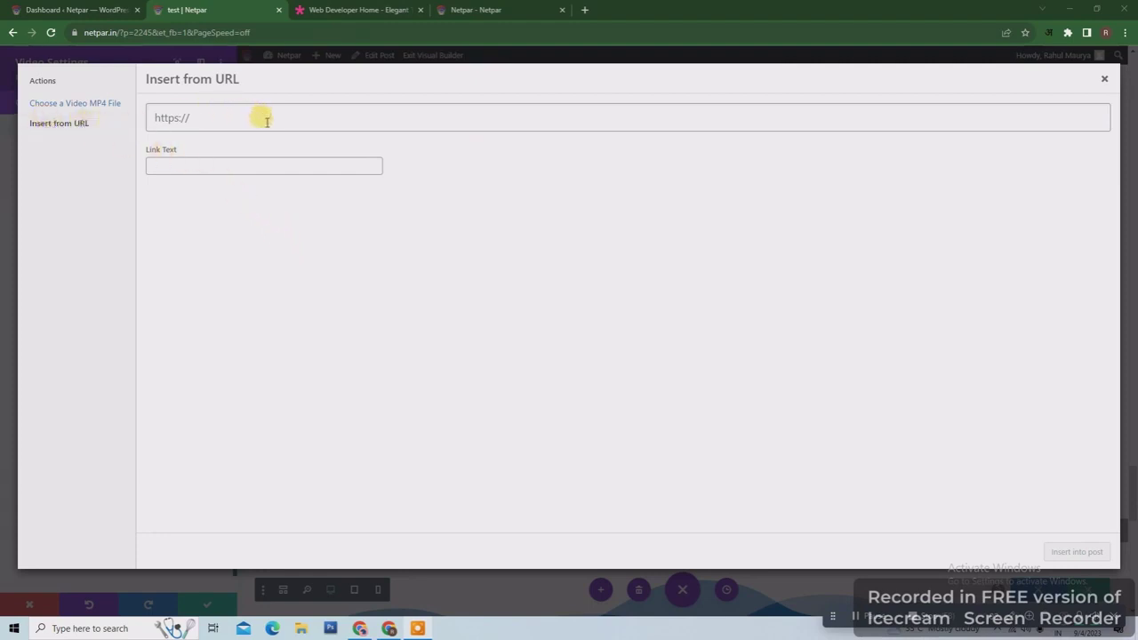
{"action": "left_click", "coordinate": [1103, 81]}
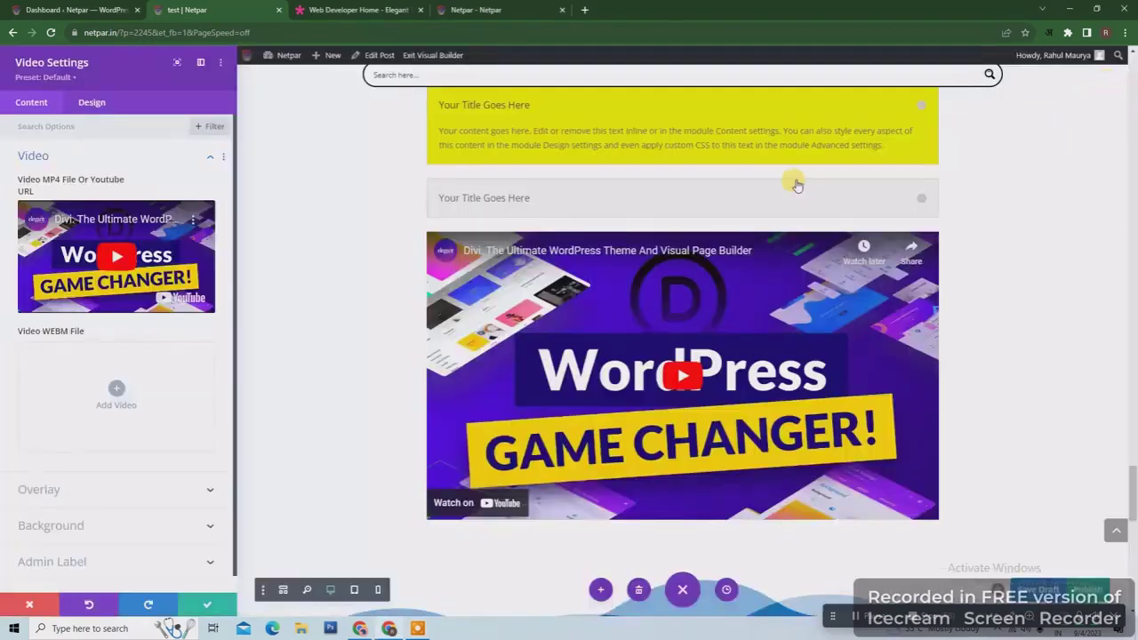
- Switch to YouTube in a new browser tab, copy the address of the "ALAN WALKER FULL ALBUM 2023" video and close that tab
{"action": "left_click", "coordinate": [584, 9]}
{"action": "left_click", "coordinate": [536, 31]}
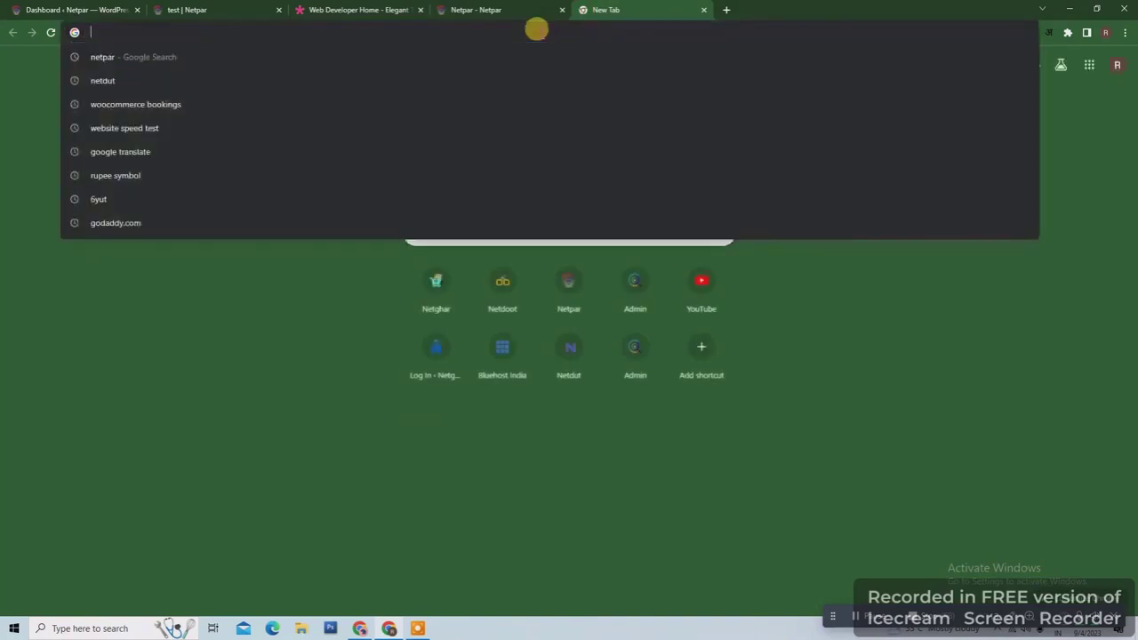
{"action": "type", "text": "y"}
{"action": "key", "text": "Return"}
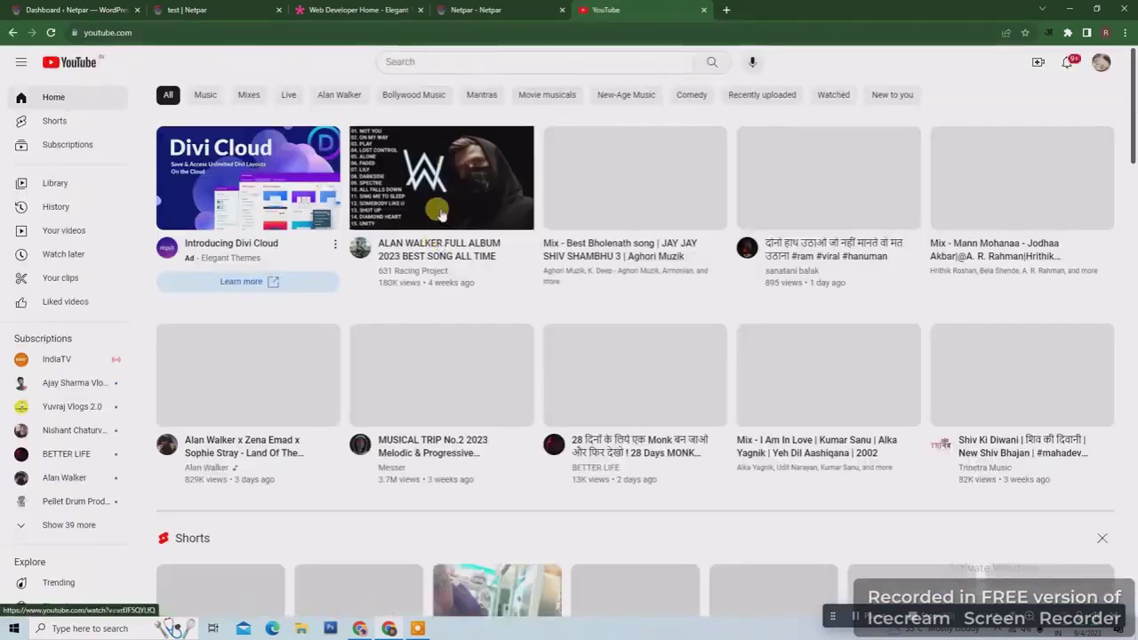
{"action": "left_click", "coordinate": [449, 216]}
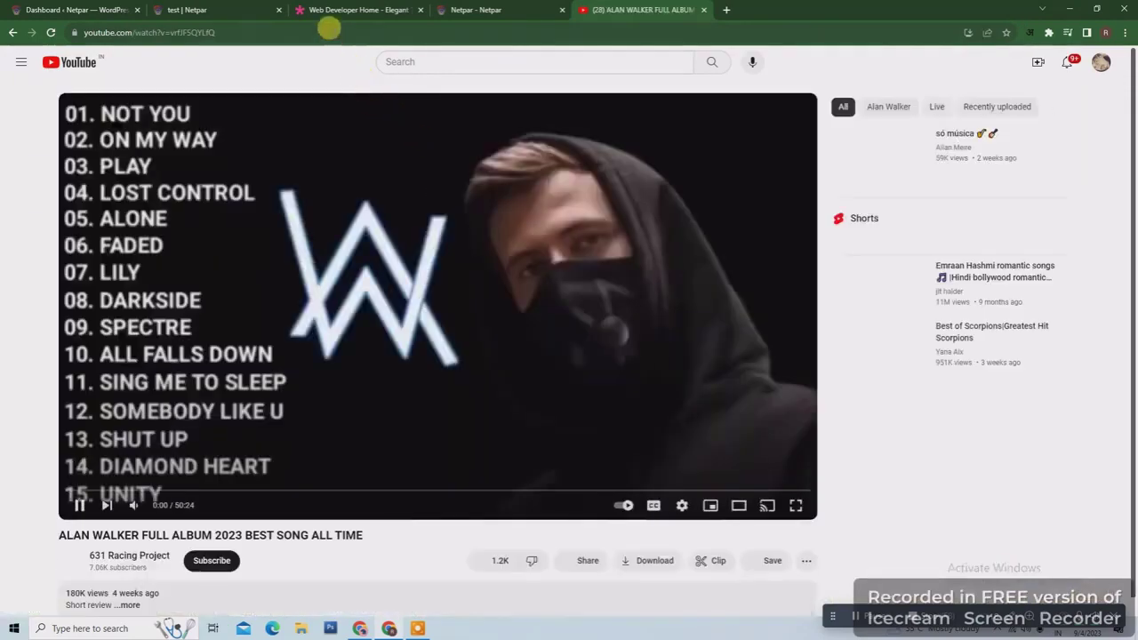
{"action": "left_click", "coordinate": [328, 31]}
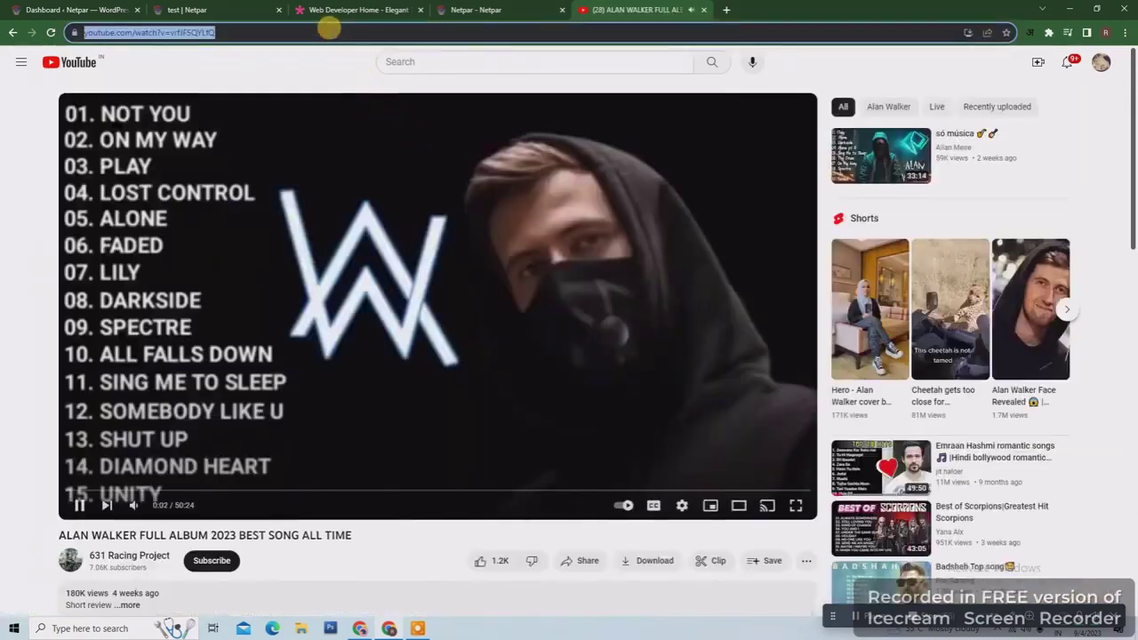
{"action": "left_click", "coordinate": [703, 10]}
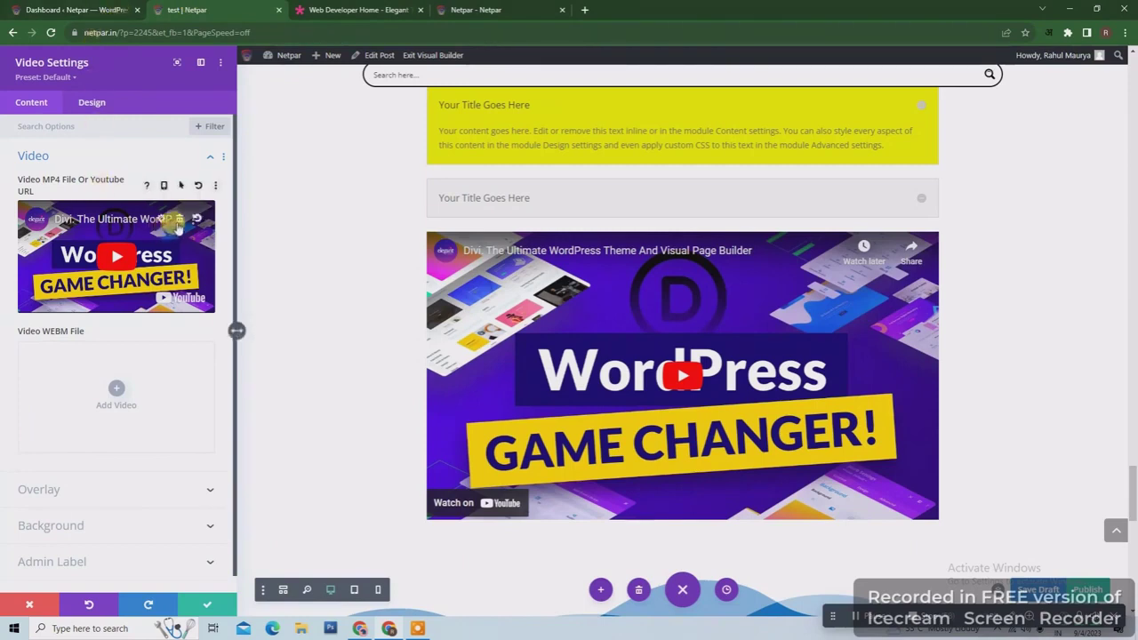
- Replace the Video module's source with the copied YouTube URL
{"action": "left_click", "coordinate": [163, 222]}
{"action": "left_click", "coordinate": [54, 123]}
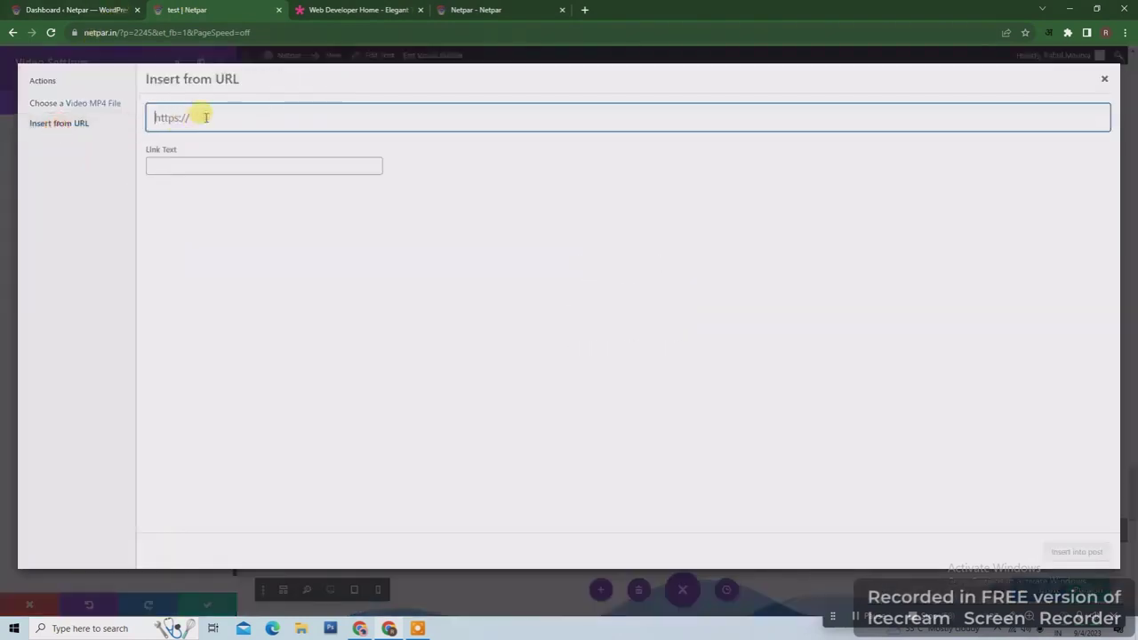
{"action": "right_click", "coordinate": [218, 114]}
{"action": "left_click", "coordinate": [257, 206]}
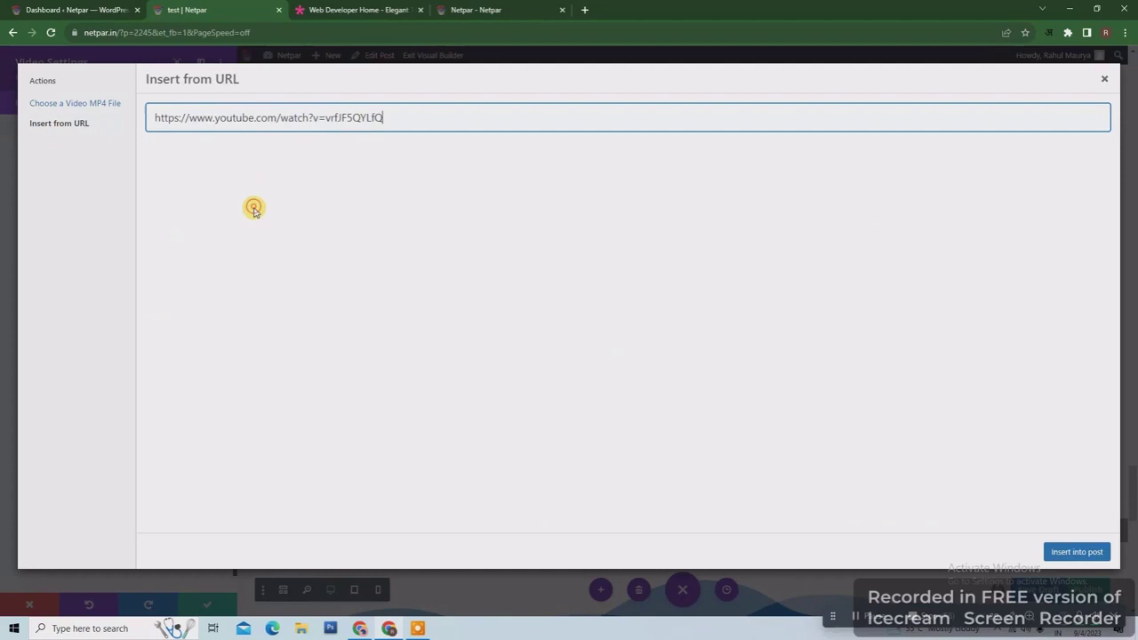
{"action": "left_click", "coordinate": [1079, 552]}
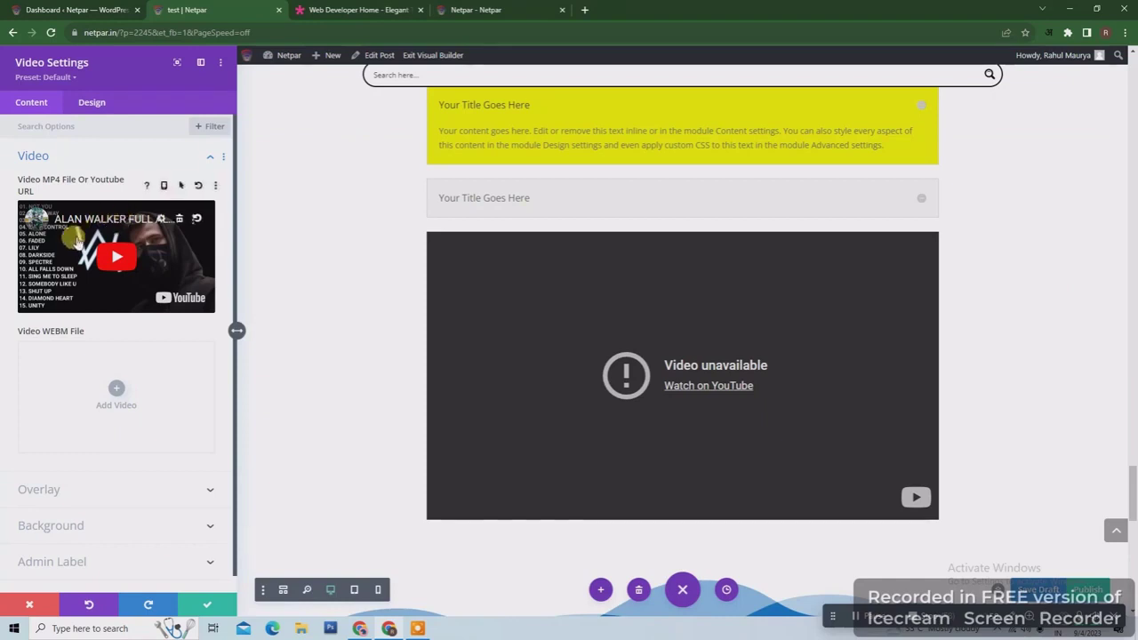
- Set the video's overlay image to web-developer-28-1024x614-1.jpg from the media library
{"action": "left_click", "coordinate": [138, 489]}
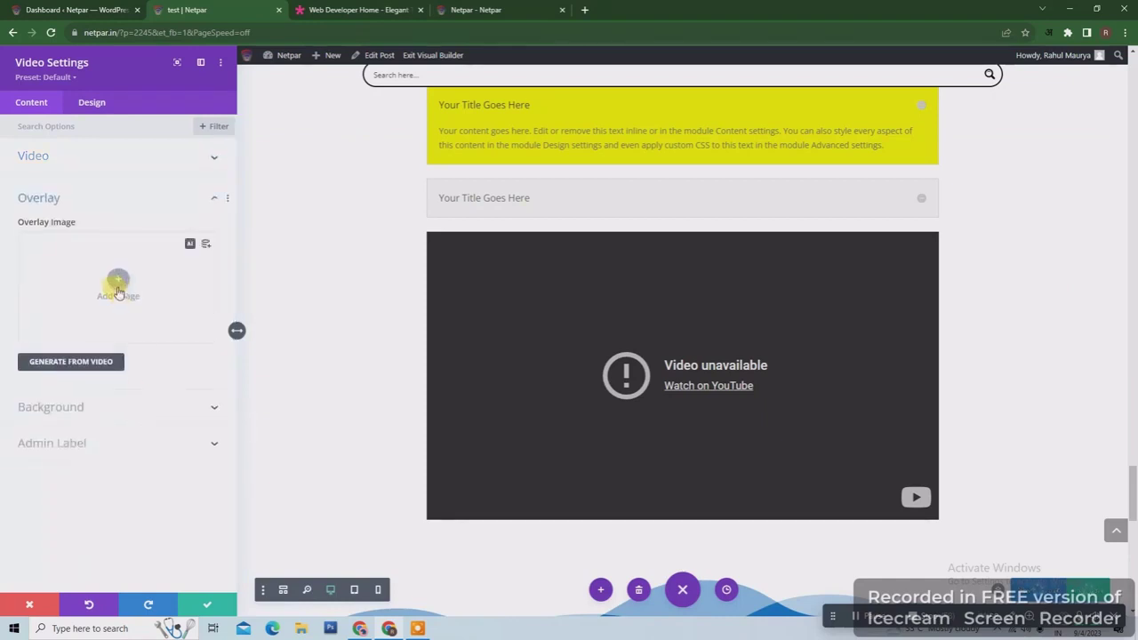
{"action": "left_click", "coordinate": [118, 292]}
{"action": "left_click", "coordinate": [233, 104]}
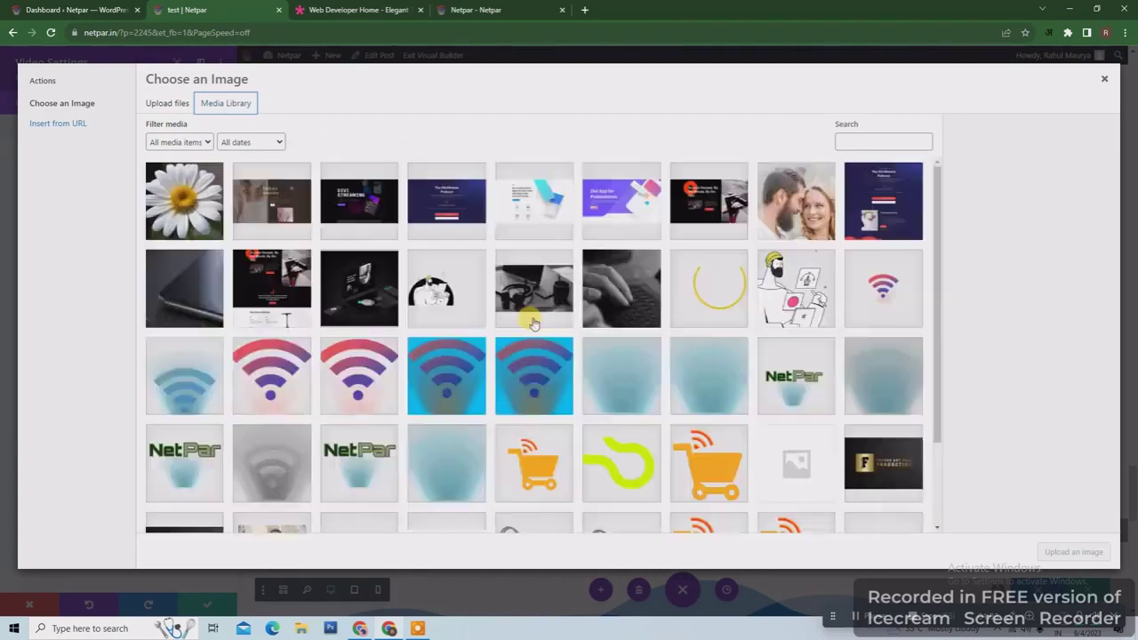
{"action": "left_click", "coordinate": [531, 319]}
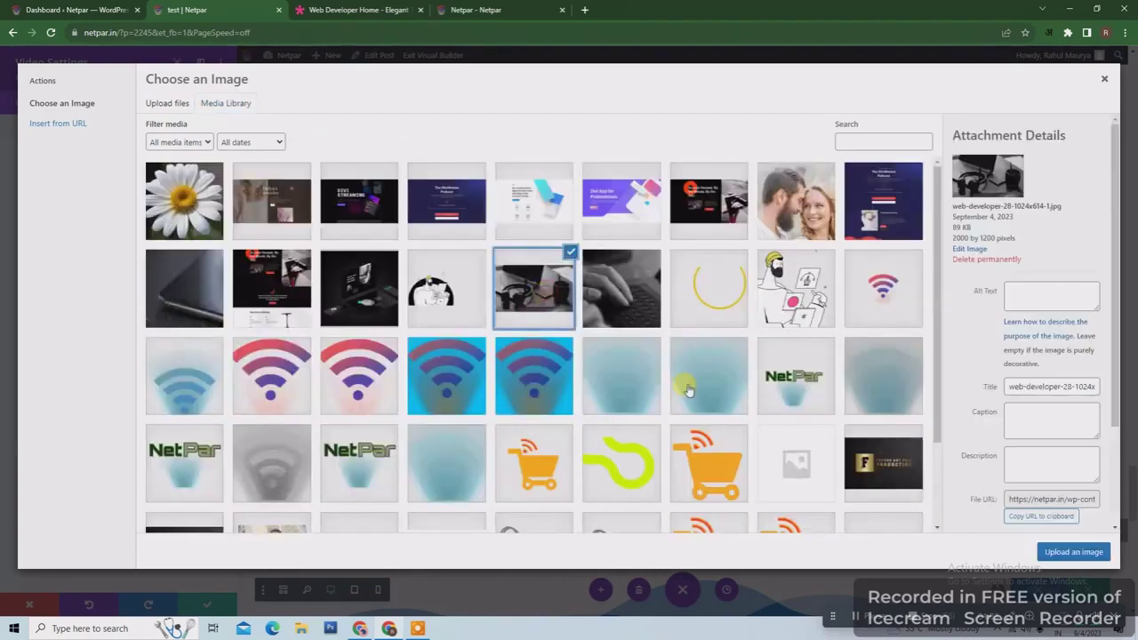
{"action": "left_click", "coordinate": [1071, 551]}
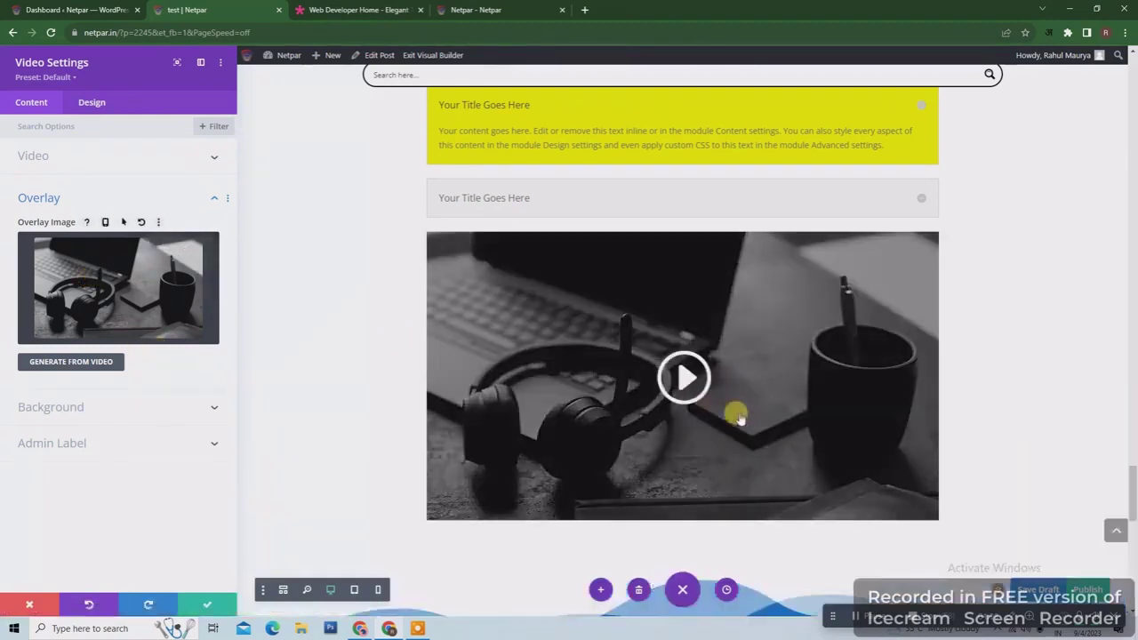
- Set the video's play icon colour to the saved yellow and save the module's settings
{"action": "left_click", "coordinate": [89, 101]}
{"action": "left_click", "coordinate": [187, 164]}
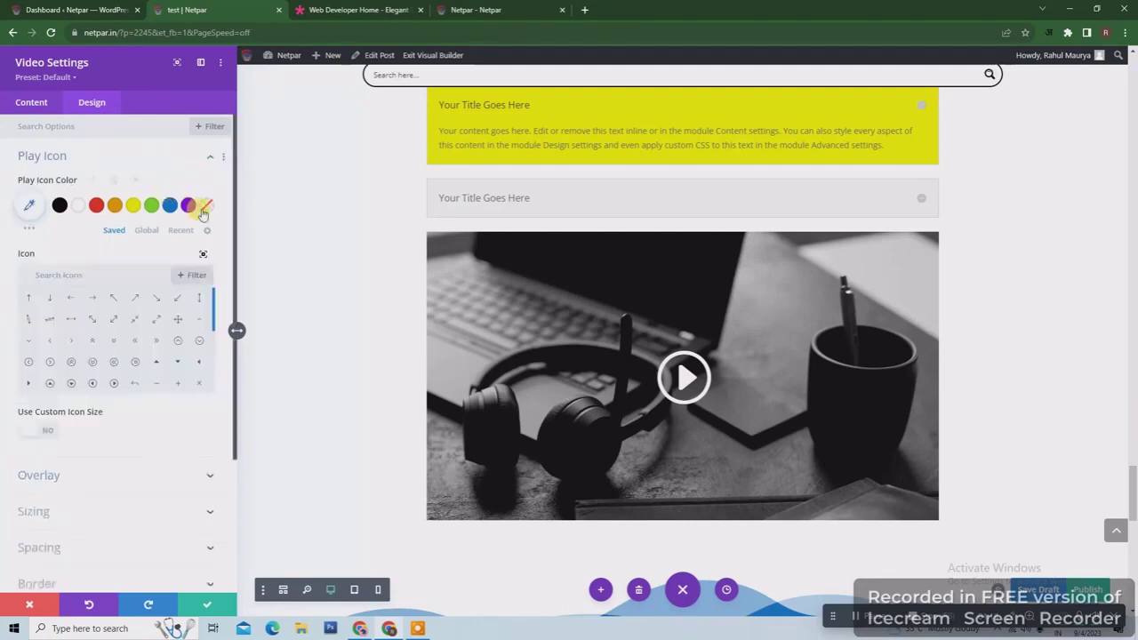
{"action": "left_click", "coordinate": [133, 206]}
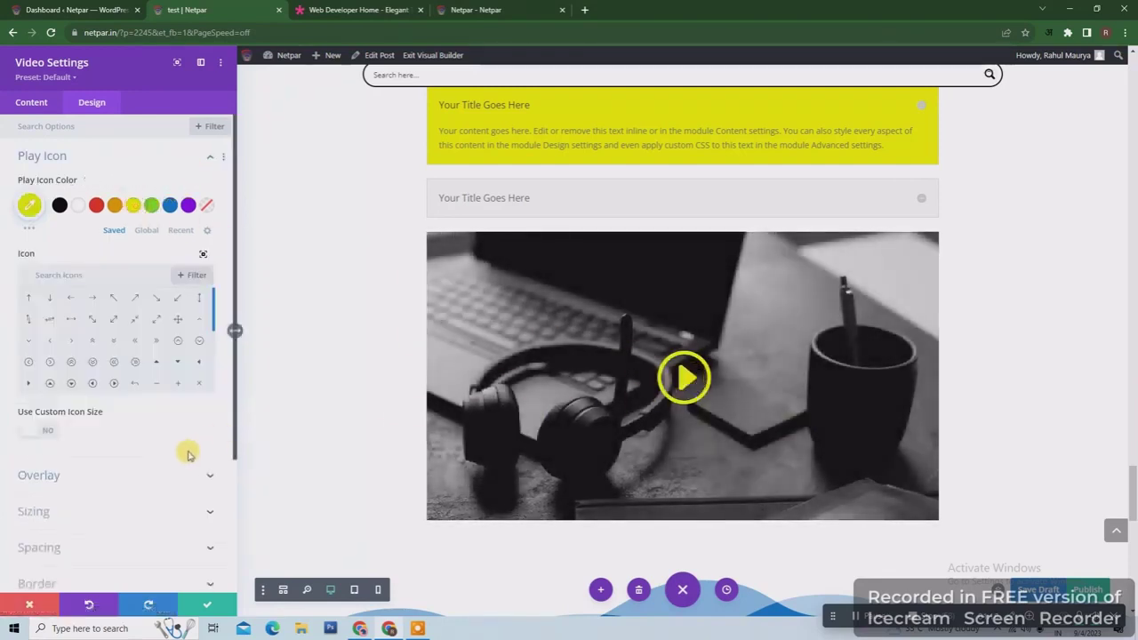
{"action": "scroll", "coordinate": [184, 468], "scroll_direction": "down", "scroll_amount": 2}
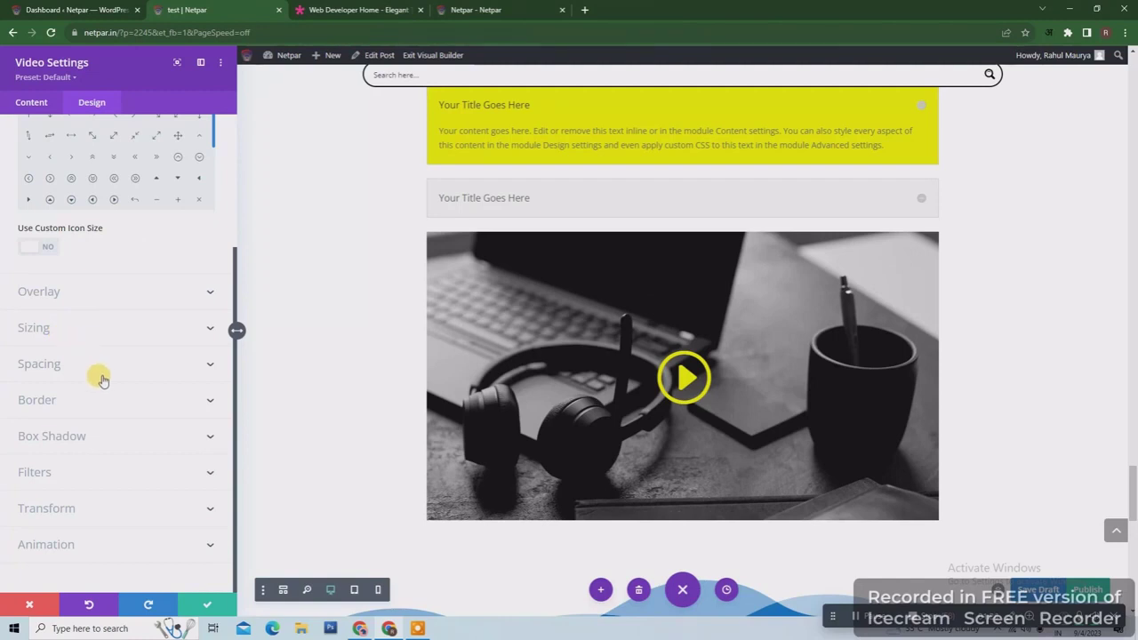
{"action": "left_click", "coordinate": [207, 605]}
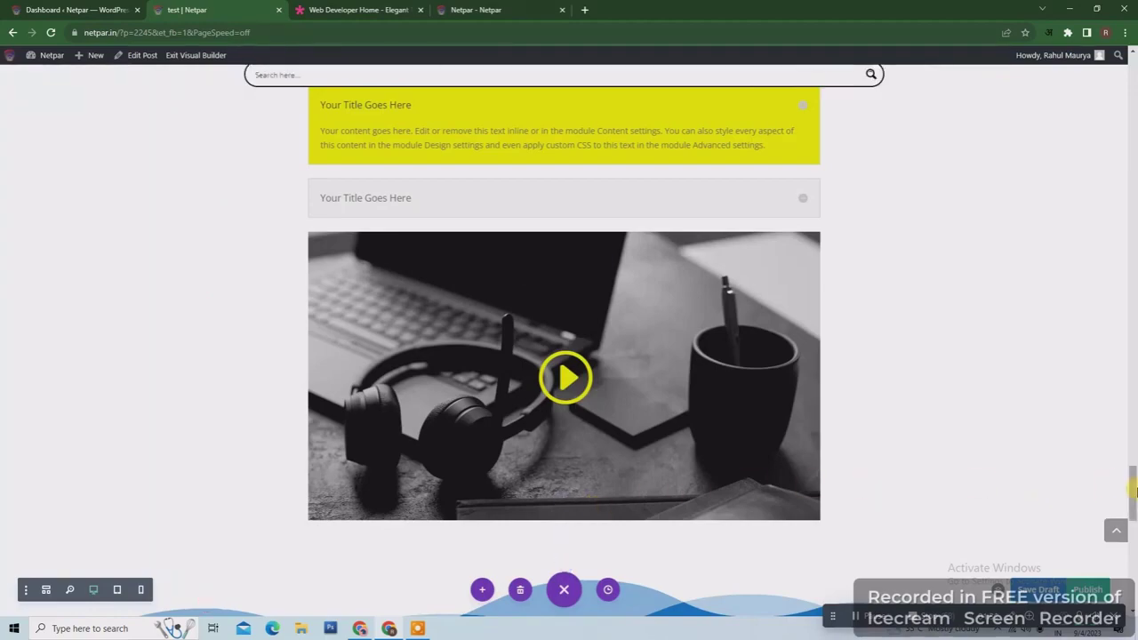
- Exit the Visual Builder and view the test page from its beginning
{"action": "left_click_drag", "start_coordinate": [1132, 491], "coordinate": [1133, 75]}
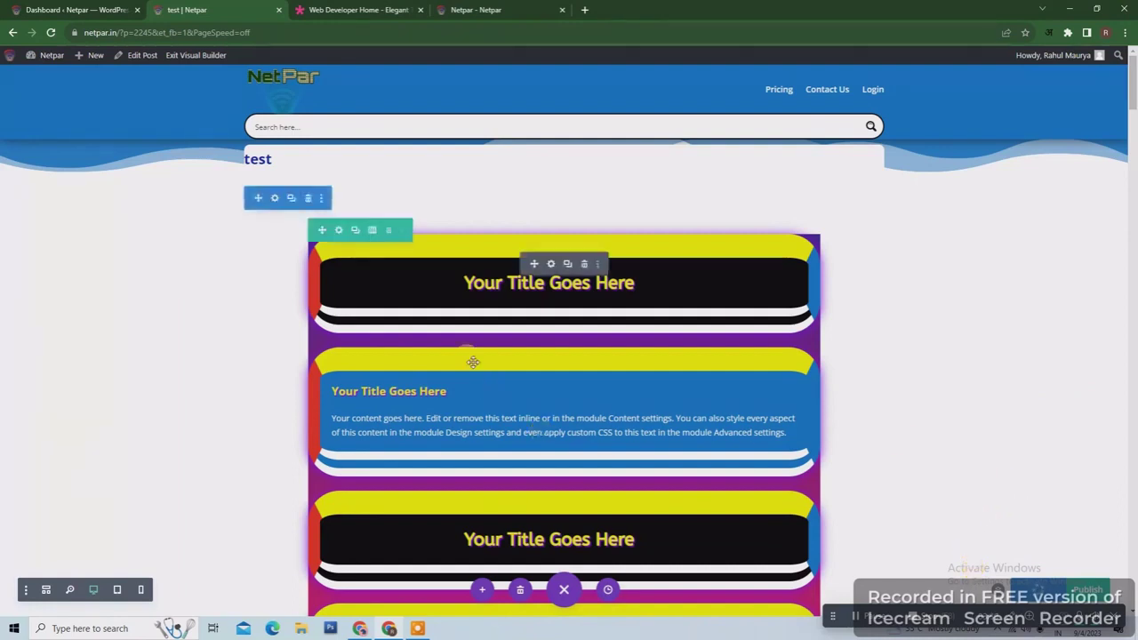
{"action": "left_click", "coordinate": [197, 56]}
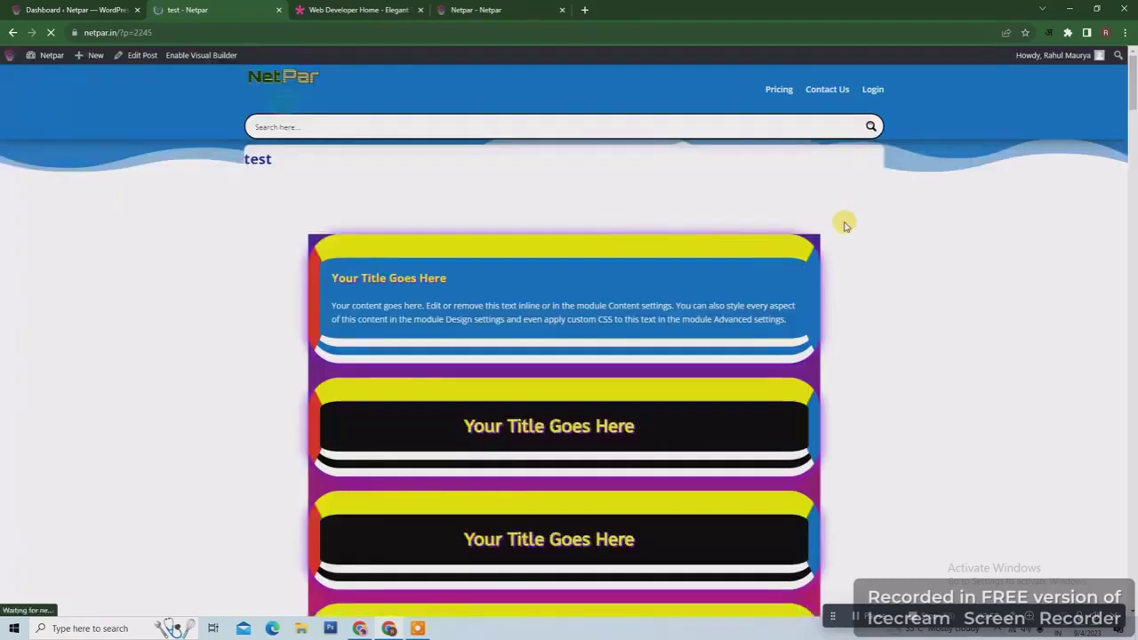
{"action": "mouse_move", "coordinate": [1132, 86]}
{"action": "left_mouse_down"}
{"action": "mouse_move", "coordinate": [1132, 549]}
{"action": "mouse_move", "coordinate": [1133, 76]}
{"action": "left_mouse_up"}
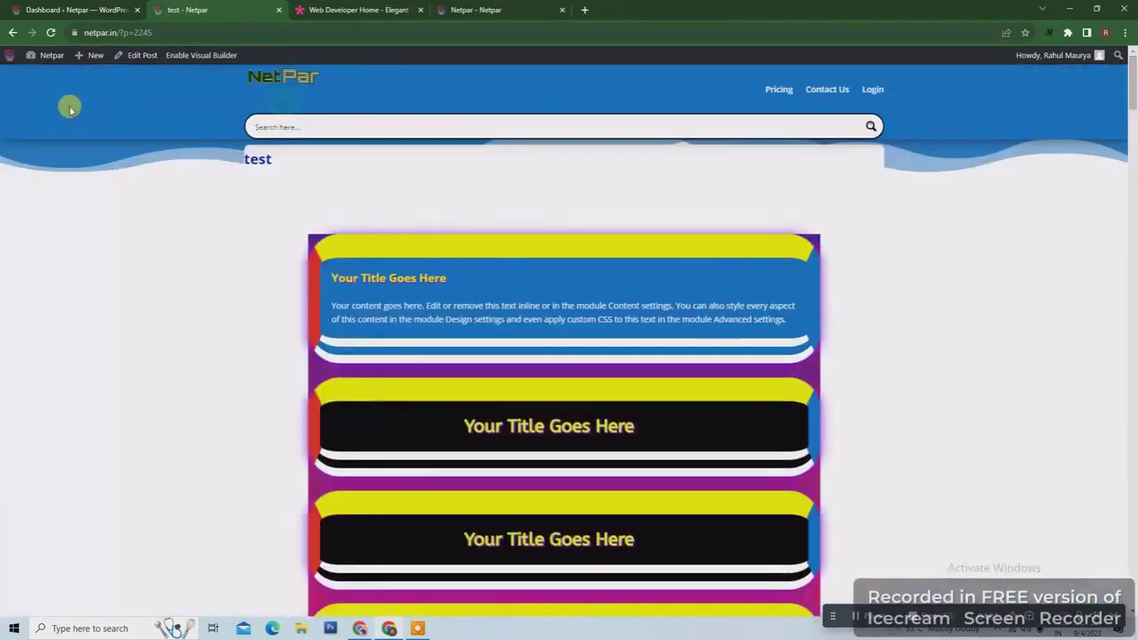
- Go to the site's dashboard and open the list of all posts
{"action": "mouse_move", "coordinate": [42, 55]}
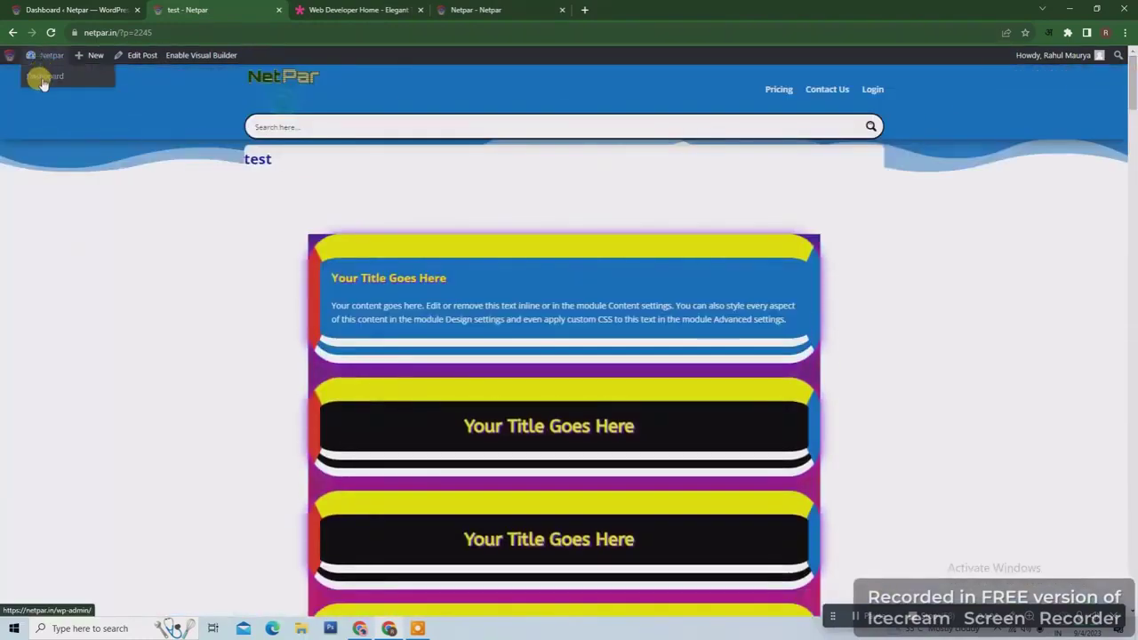
{"action": "left_click", "coordinate": [42, 82]}
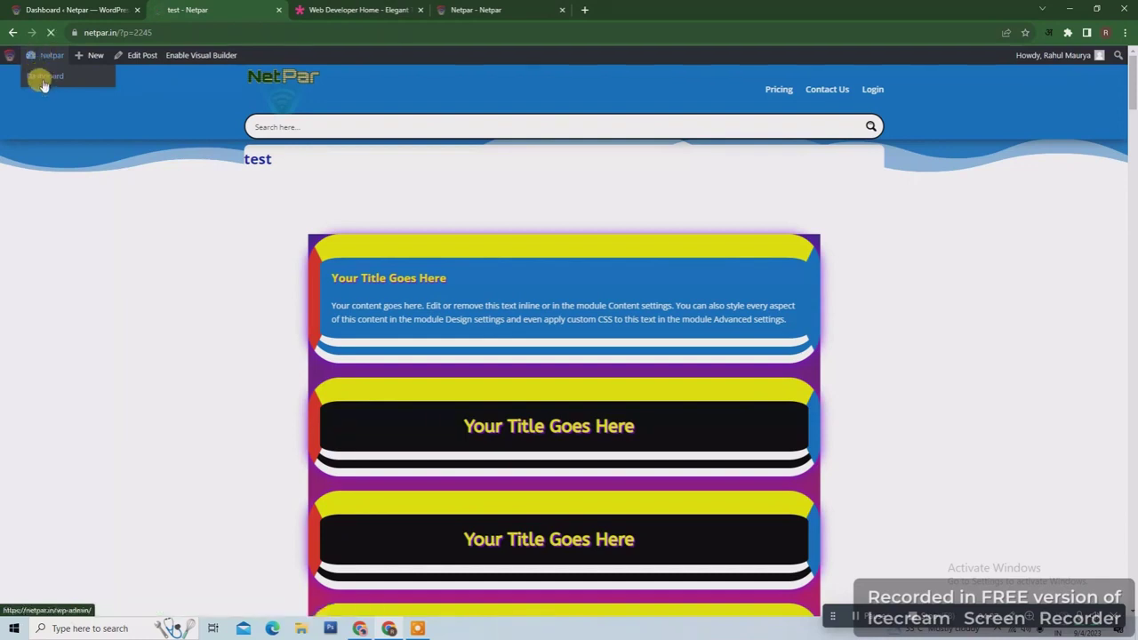
{"action": "mouse_move", "coordinate": [35, 148]}
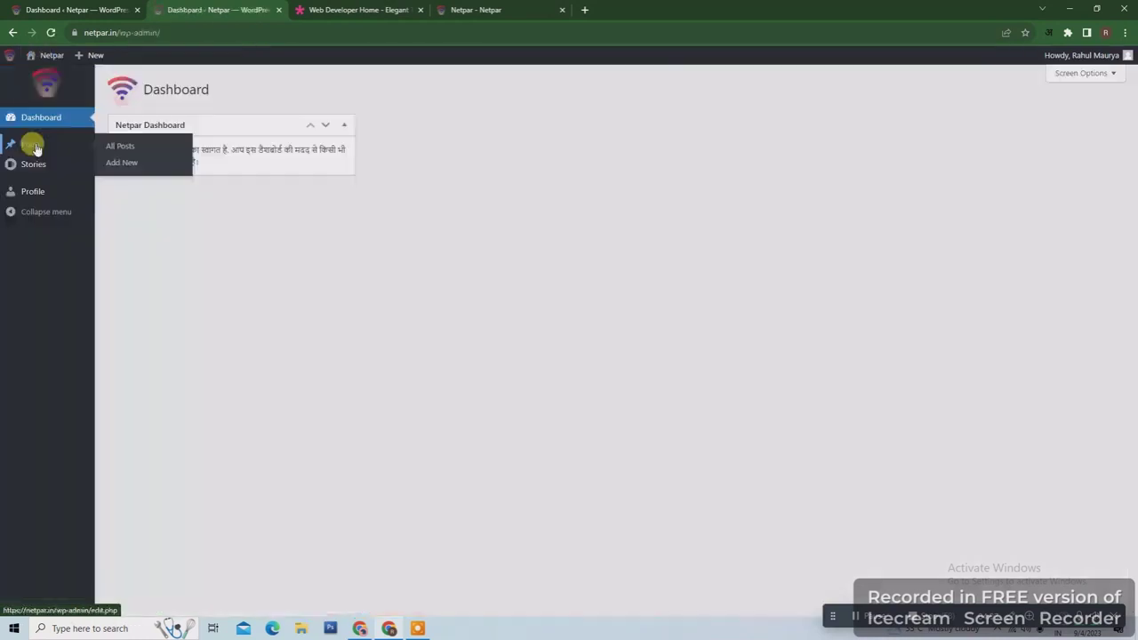
{"action": "left_click", "coordinate": [118, 145]}
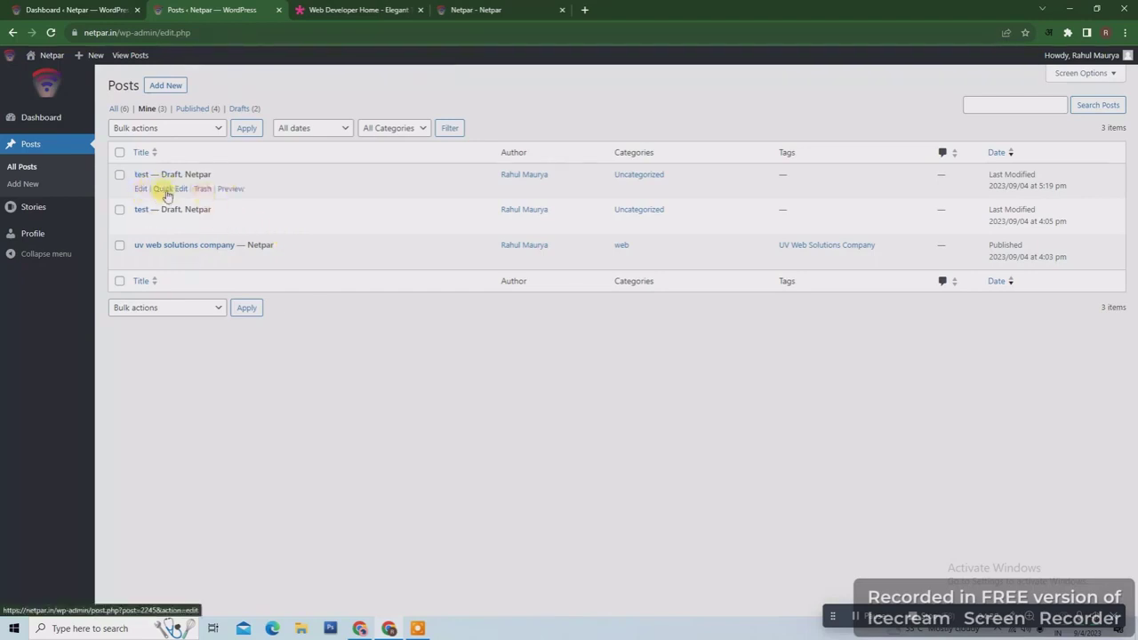
- Quick-edit the most recently modified test draft, setting its status to Pending Review and updating the post
{"action": "left_click", "coordinate": [165, 189]}
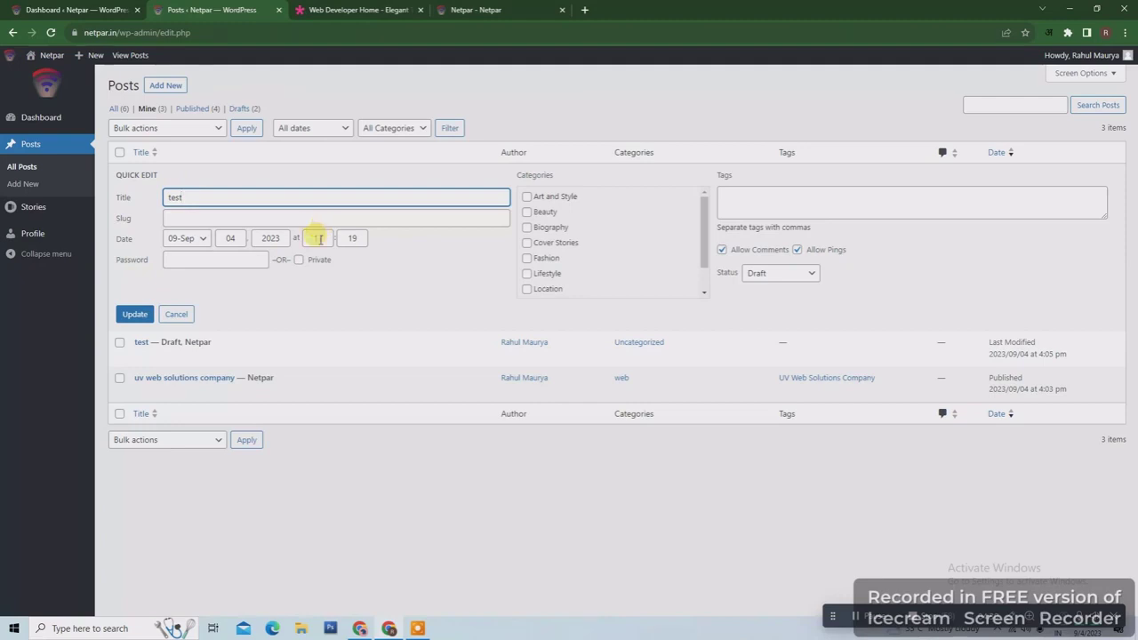
{"action": "left_click", "coordinate": [806, 274]}
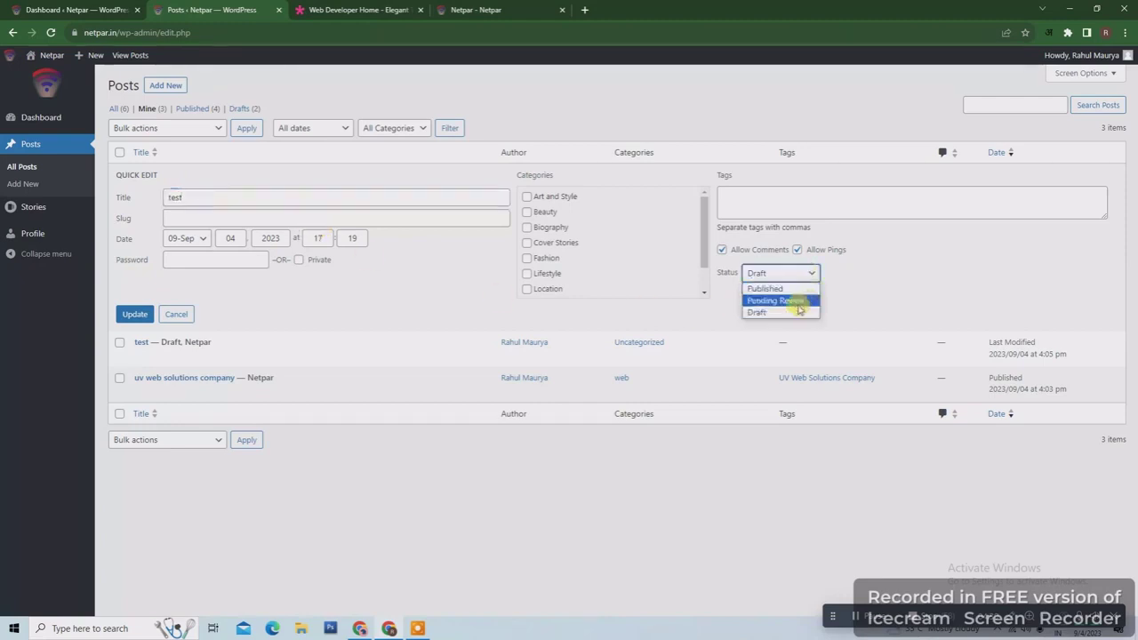
{"action": "left_click", "coordinate": [793, 303]}
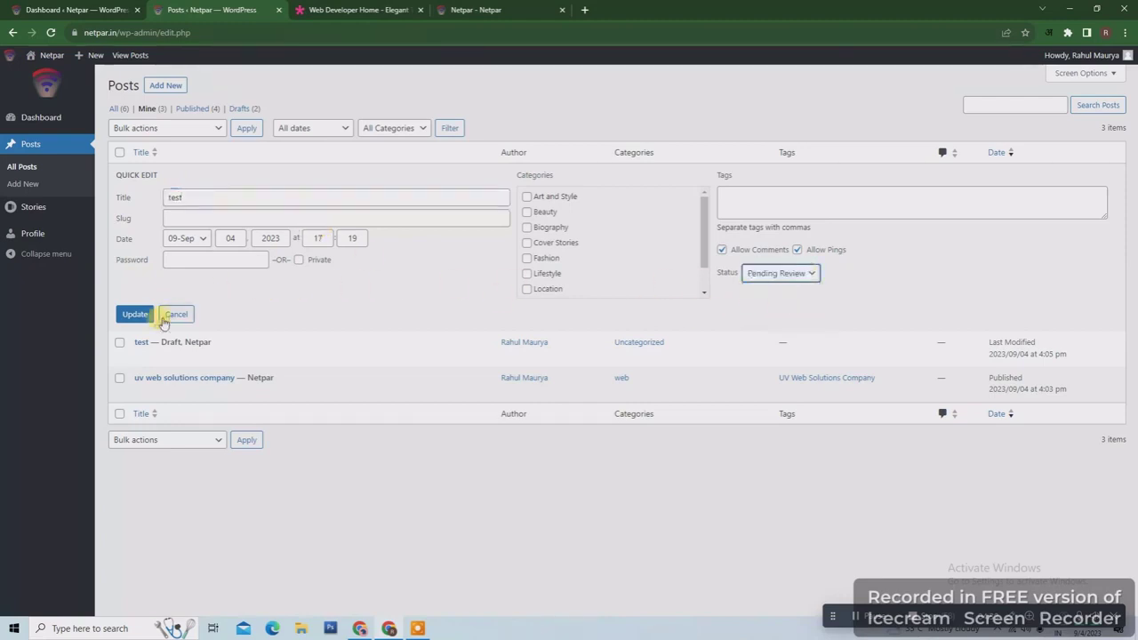
{"action": "left_click", "coordinate": [136, 315]}
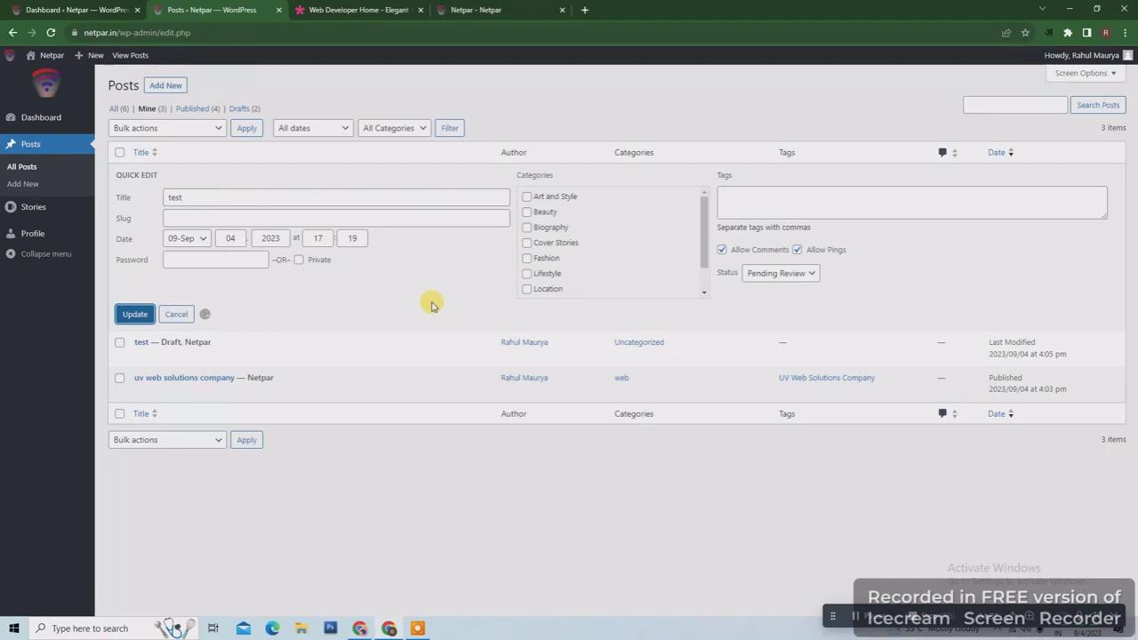
- Quick-edit the pending test post, changing its category from Uncategorized to web, and update the post
{"action": "left_click", "coordinate": [165, 187]}
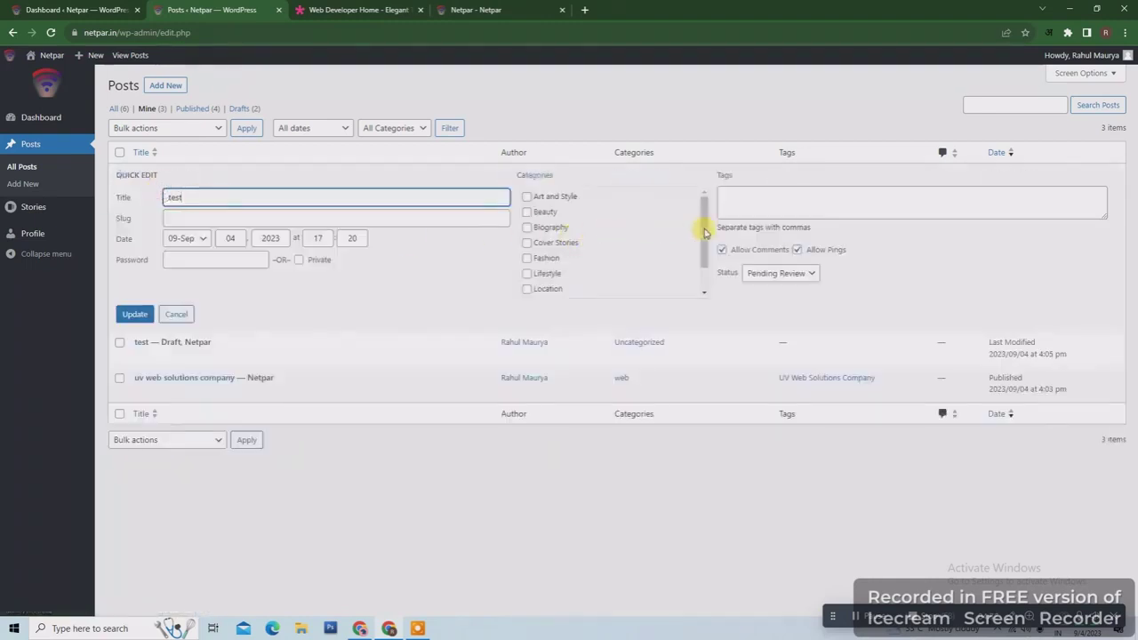
{"action": "scroll", "coordinate": [705, 233], "scroll_direction": "down", "scroll_amount": 1}
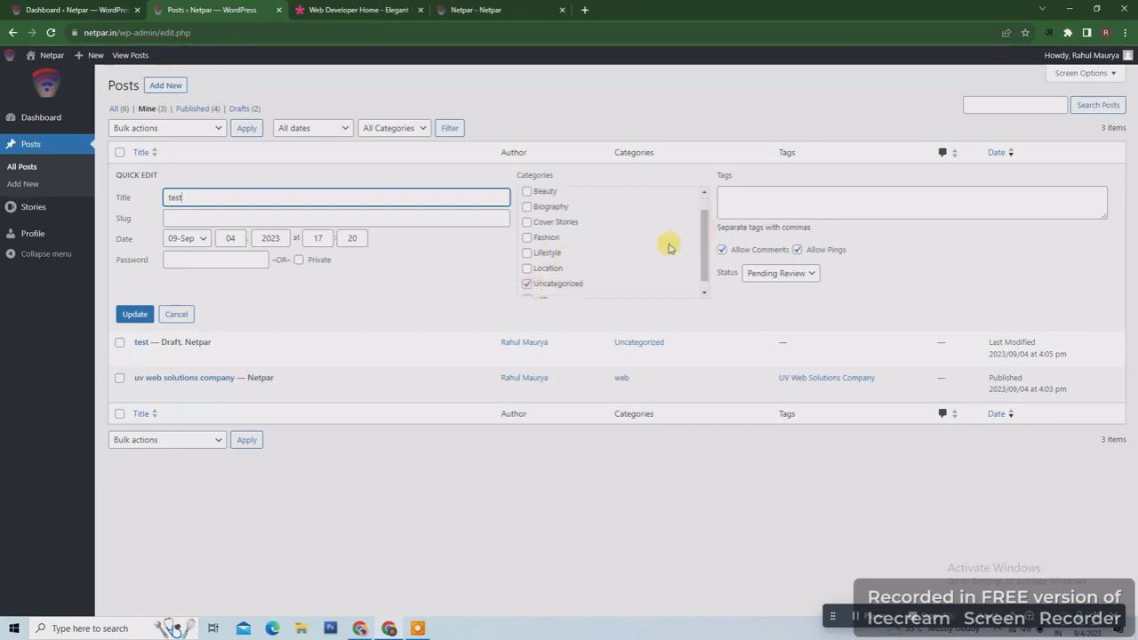
{"action": "scroll", "coordinate": [622, 258], "scroll_direction": "down", "scroll_amount": 1}
{"action": "left_click", "coordinate": [528, 288]}
{"action": "left_click", "coordinate": [528, 274]}
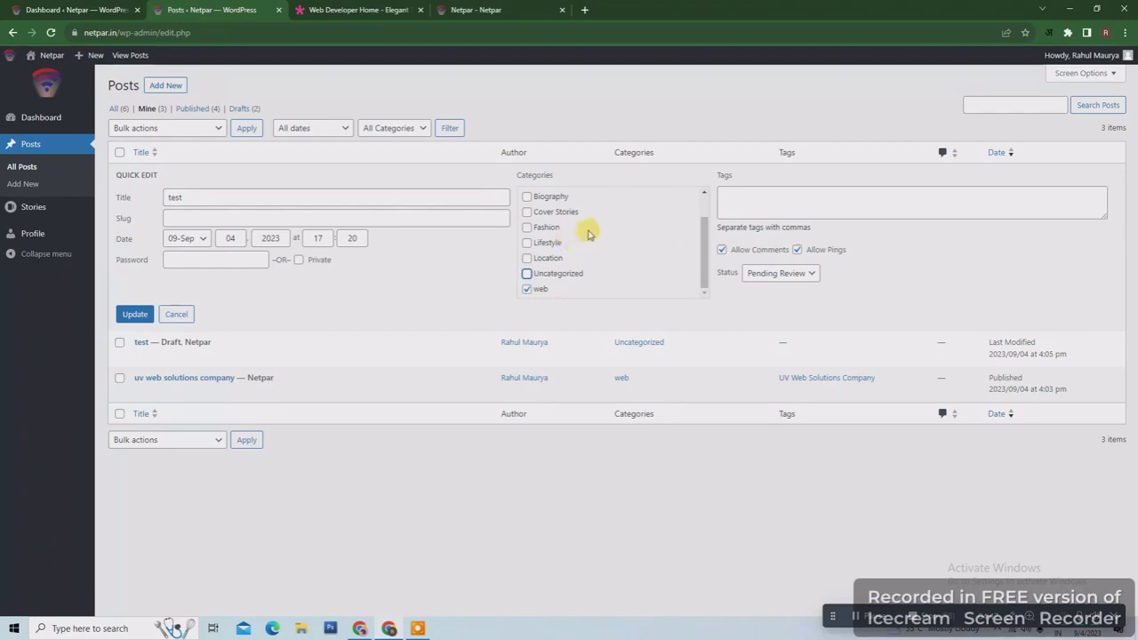
{"action": "scroll", "coordinate": [579, 232], "scroll_direction": "up", "scroll_amount": 2}
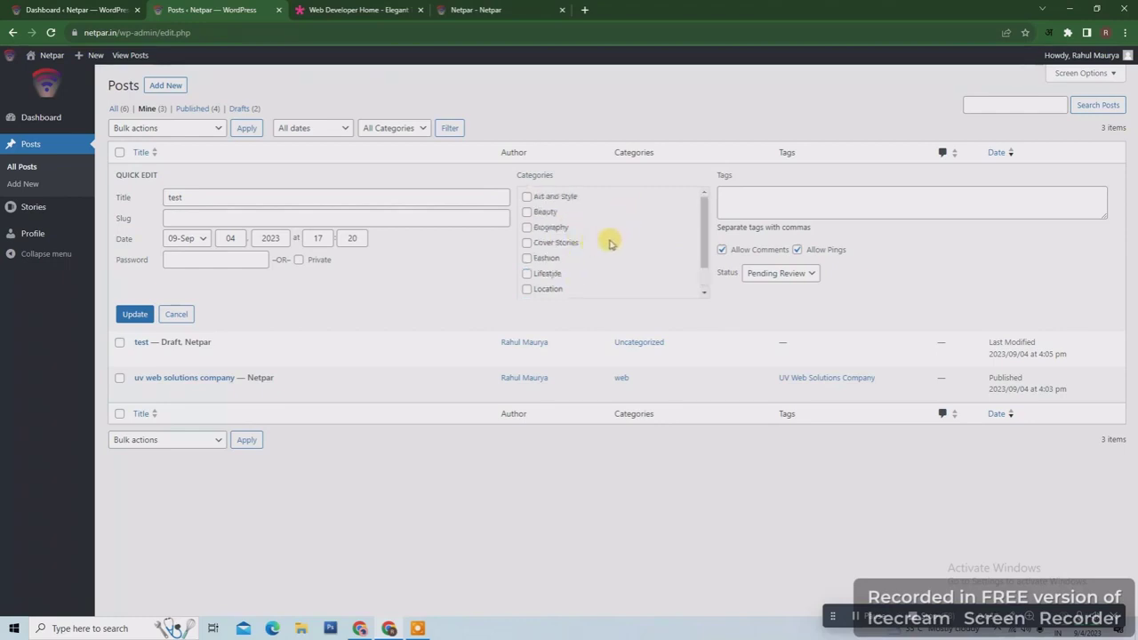
{"action": "left_click", "coordinate": [749, 204]}
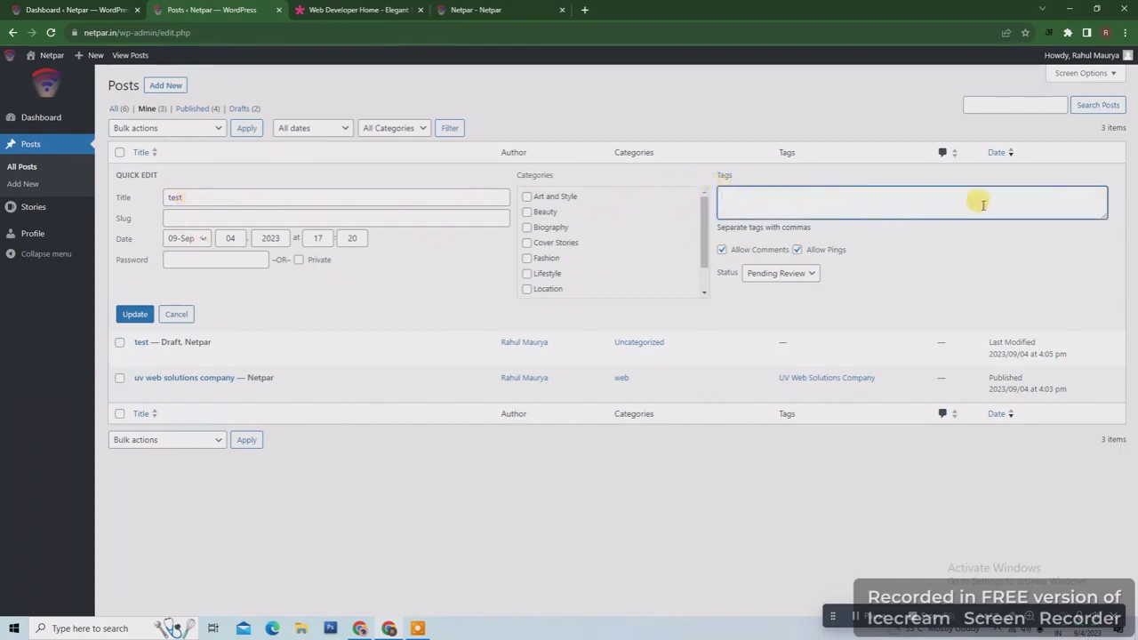
{"action": "left_click", "coordinate": [124, 317]}
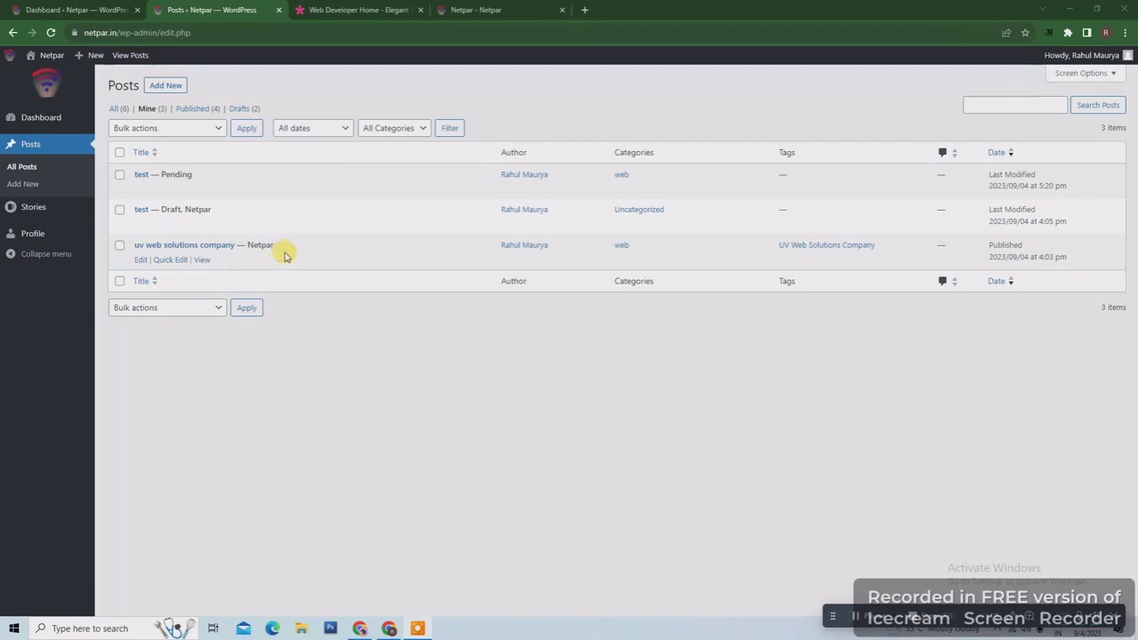
- View the Web Developer Home demo layout from its beginning and return to the posts list
{"action": "left_click", "coordinate": [387, 8]}
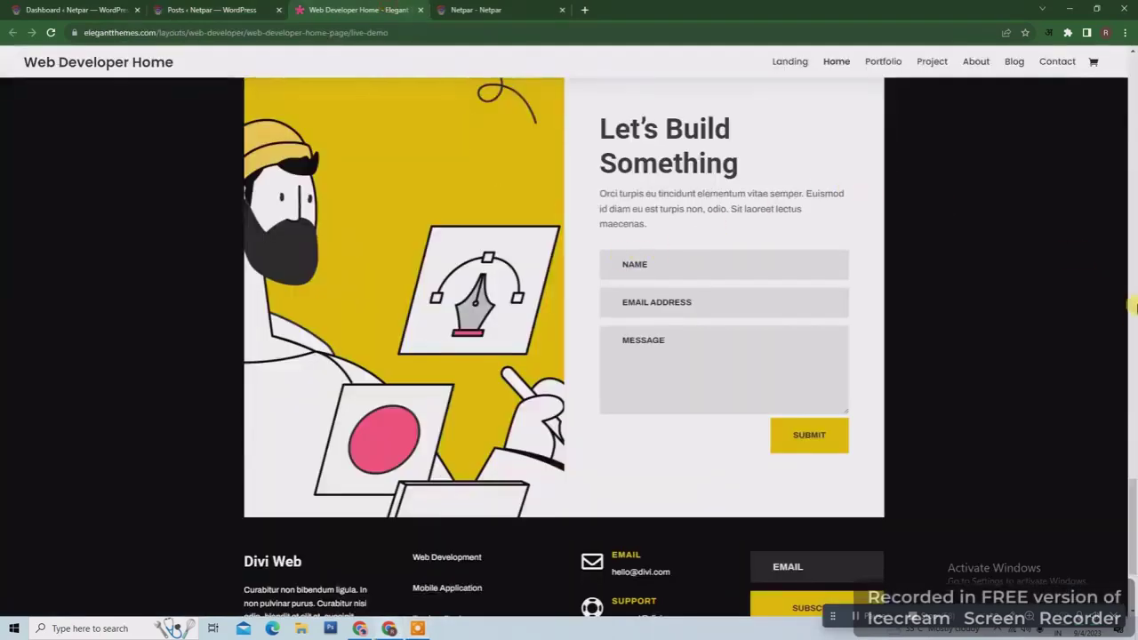
{"action": "left_click_drag", "start_coordinate": [1131, 451], "coordinate": [1133, 142]}
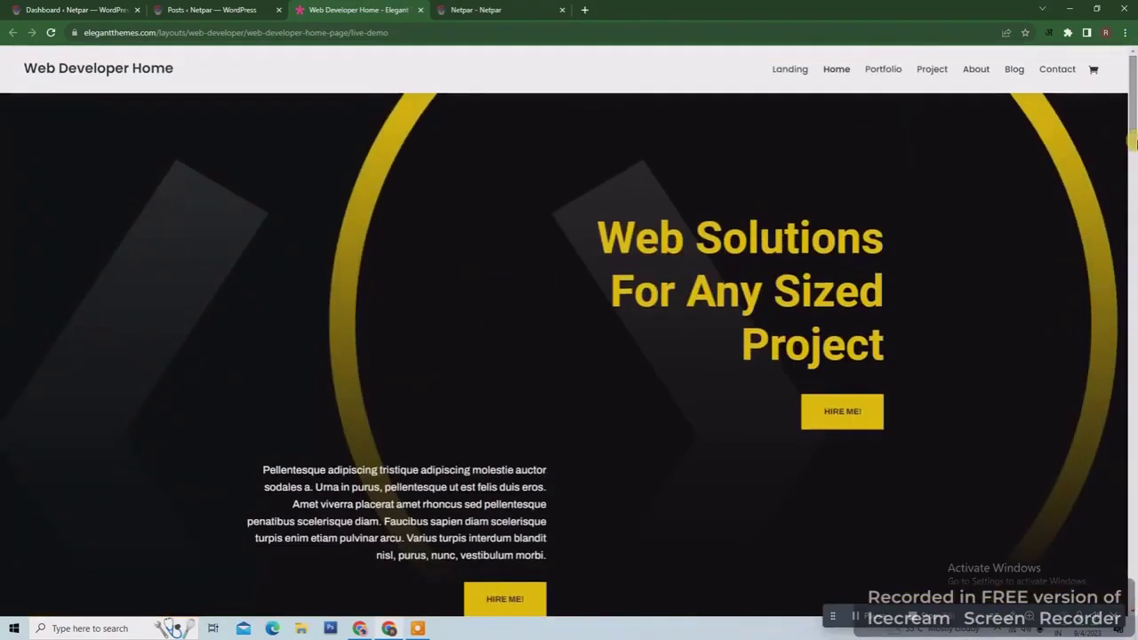
{"action": "left_click", "coordinate": [214, 10]}
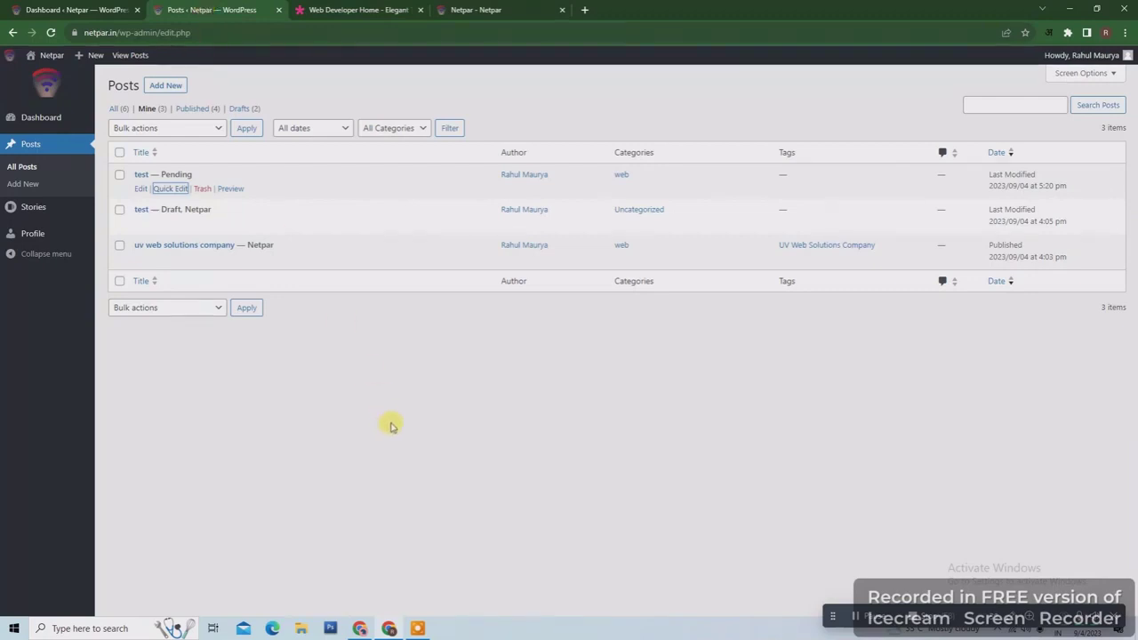
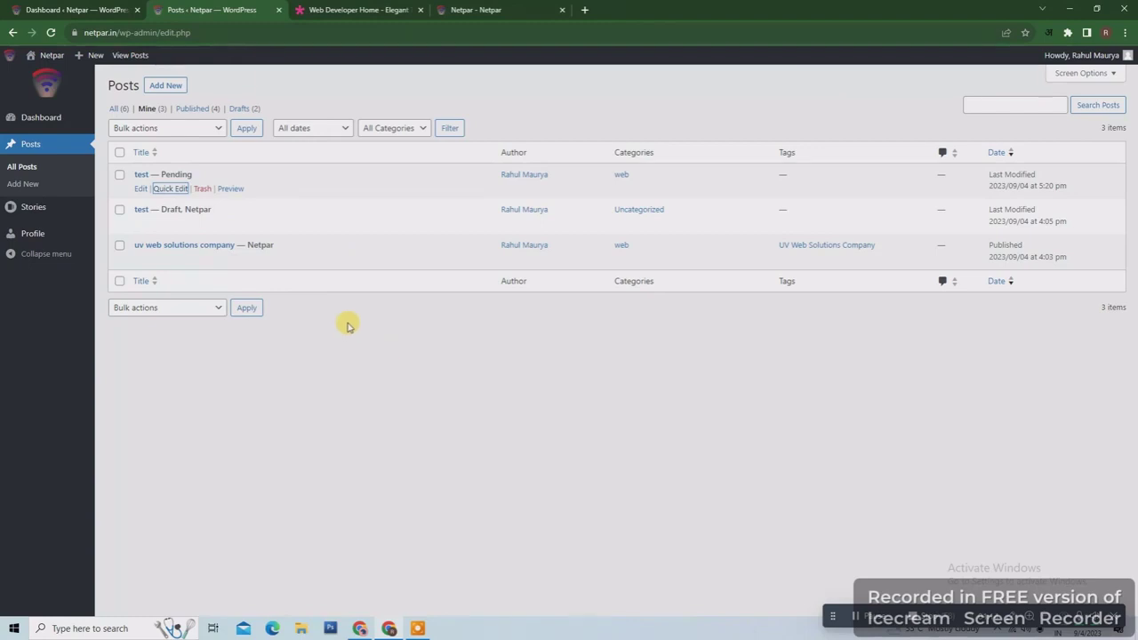
- Open the Mughal harem web story from the Zee News story's final page and return to the news feed
{"action": "mouse_move", "coordinate": [28, 207]}
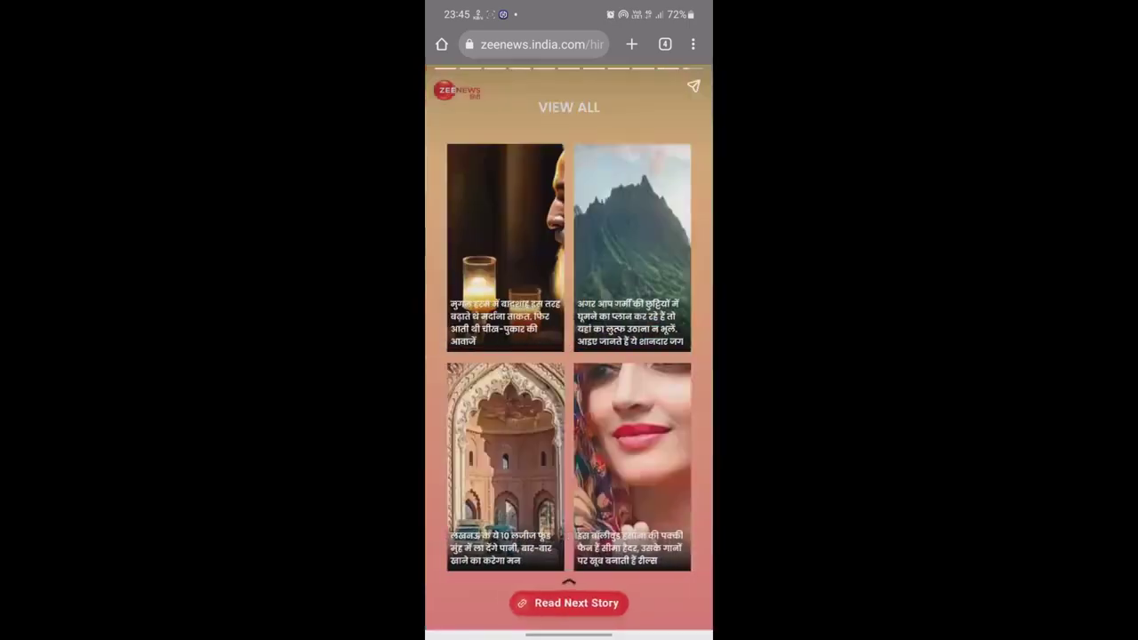
{"action": "left_click", "coordinate": [505, 247]}
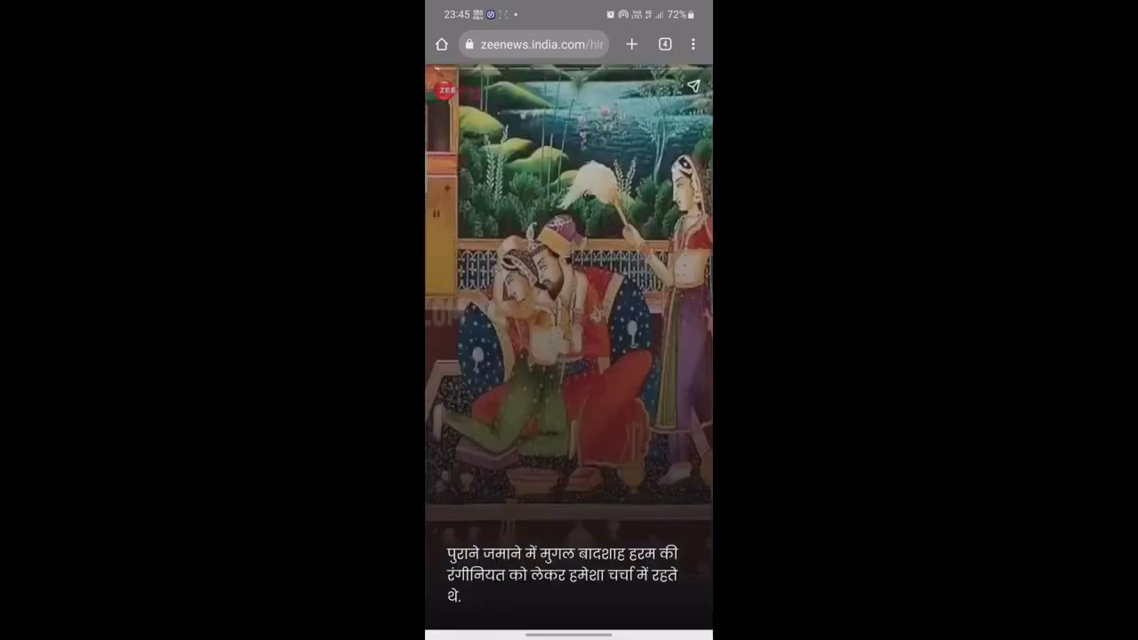
{"action": "key", "text": "alt+Left"}
{"action": "key", "text": "alt+Left"}
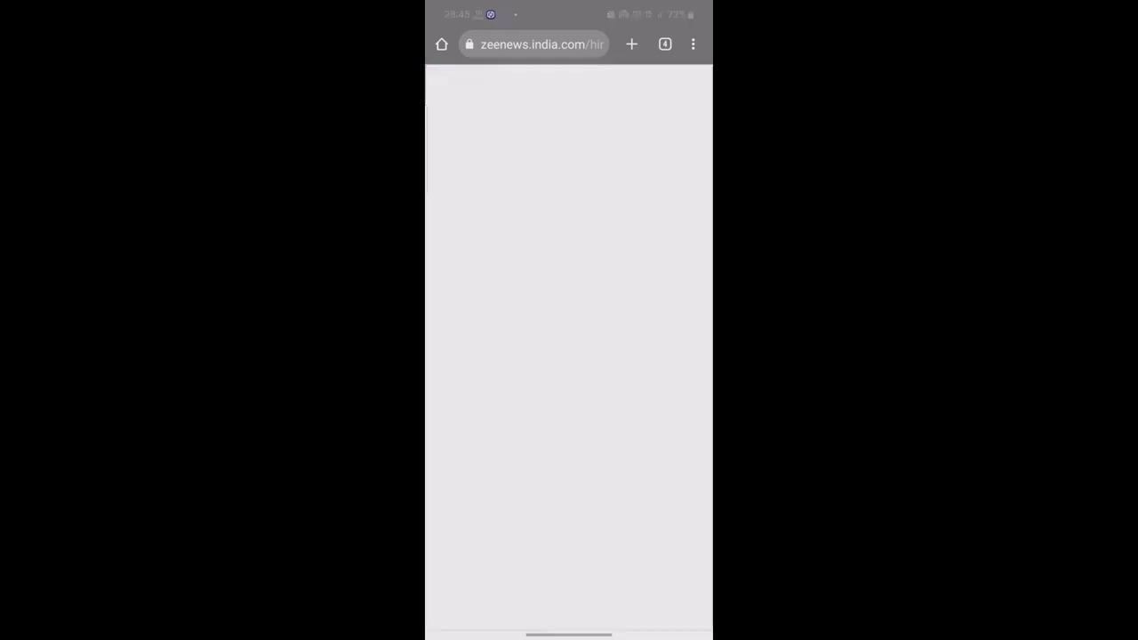
{"action": "scroll", "coordinate": [569, 346], "scroll_direction": "down", "scroll_amount": 5}
{"action": "scroll", "coordinate": [569, 347], "scroll_direction": "down", "scroll_amount": 3}
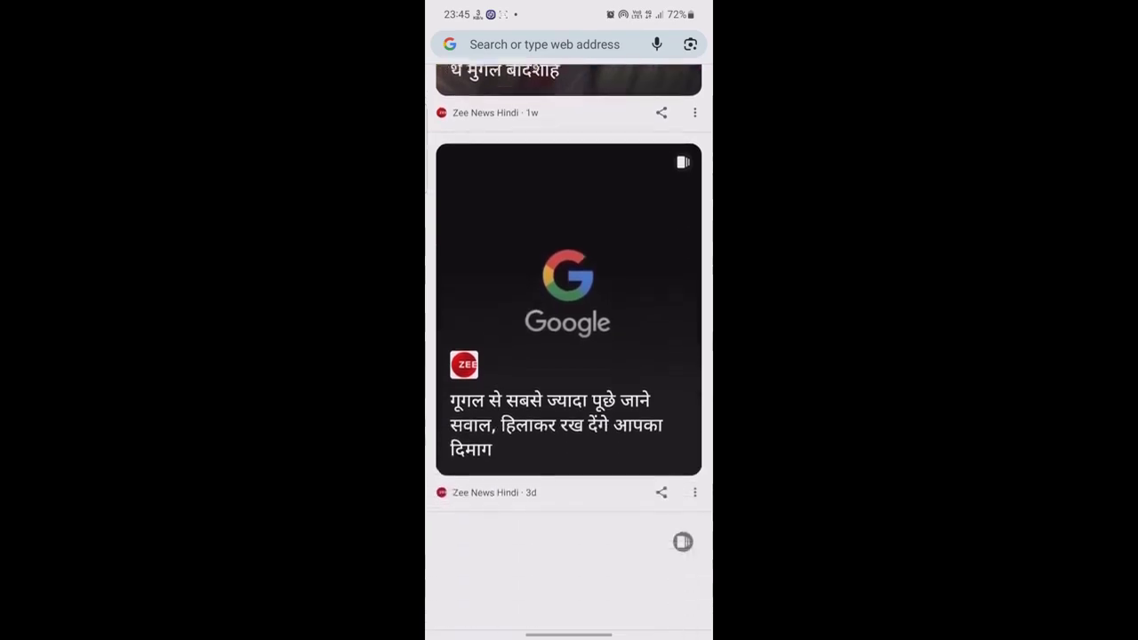
- View the Zee News web story on Google's most-asked questions and open the ABP News Chandramukhi 2 trailer story
{"action": "left_click", "coordinate": [567, 275]}
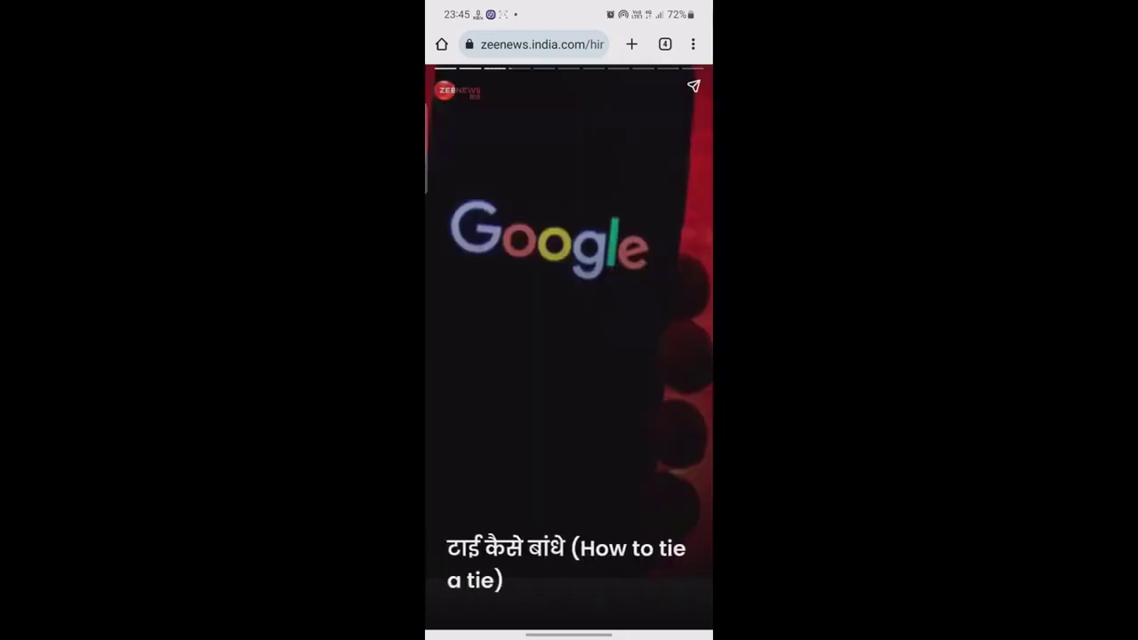
{"action": "key", "text": "alt+Left"}
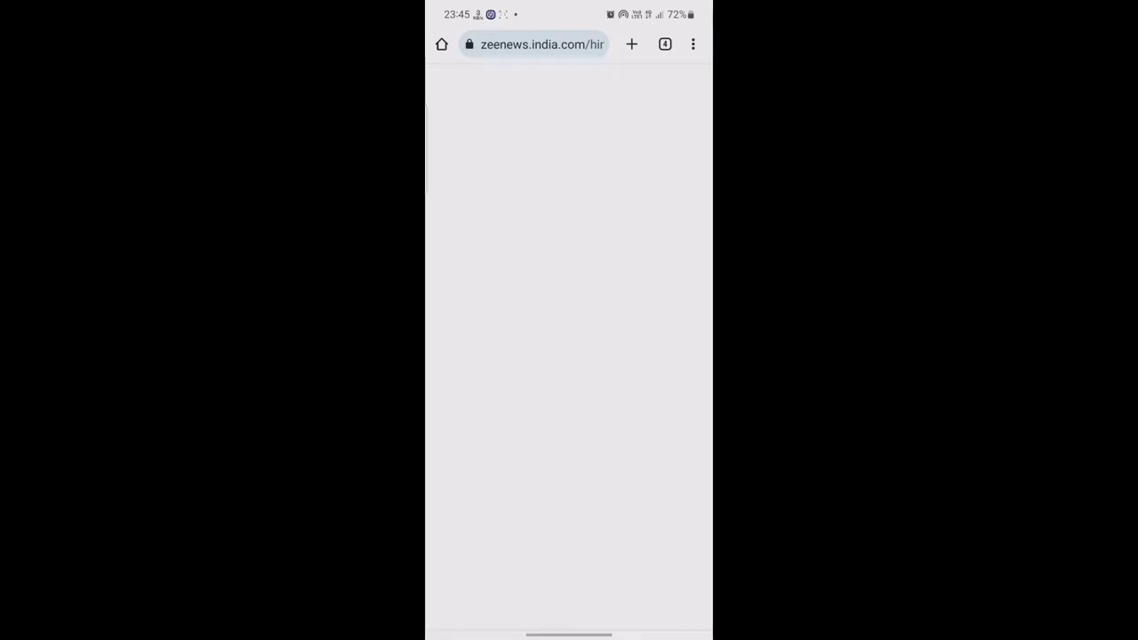
{"action": "scroll", "coordinate": [569, 350], "scroll_direction": "down", "scroll_amount": 4}
{"action": "scroll", "coordinate": [569, 350], "scroll_direction": "down", "scroll_amount": 6}
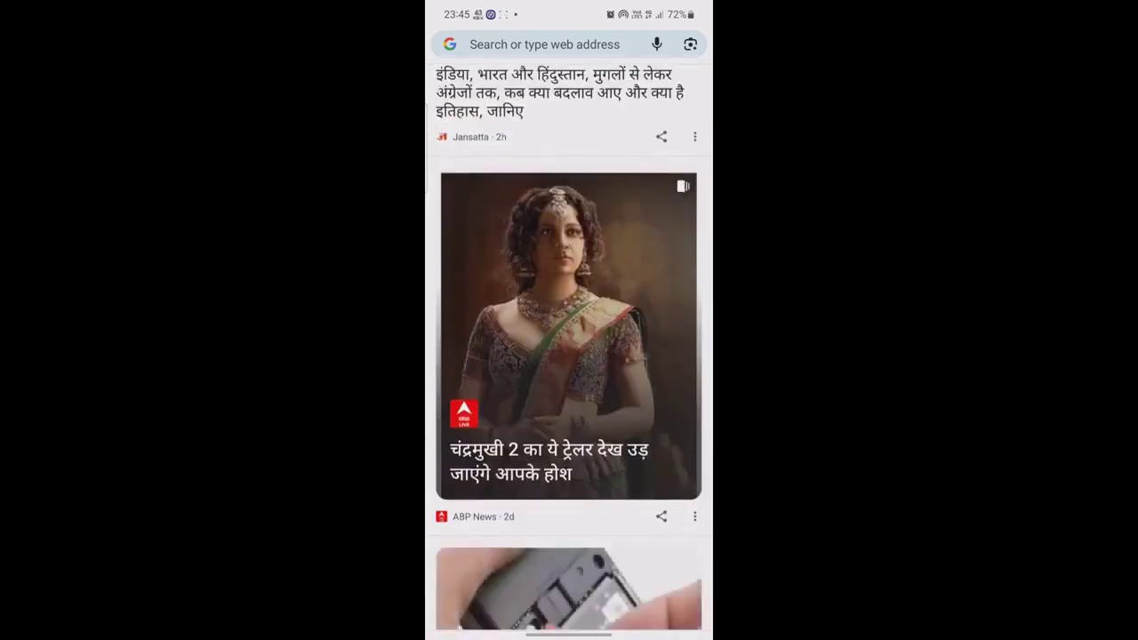
{"action": "left_click", "coordinate": [569, 338]}
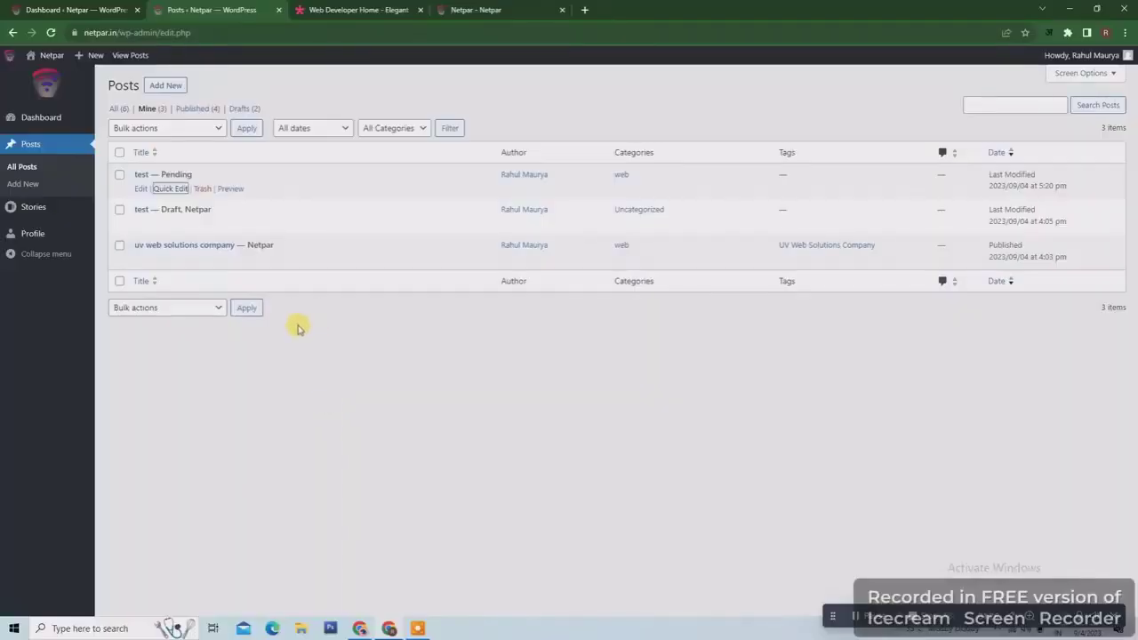
- Start a new web story in the WordPress admin and go on to the Explore Templates gallery
{"action": "mouse_move", "coordinate": [33, 208]}
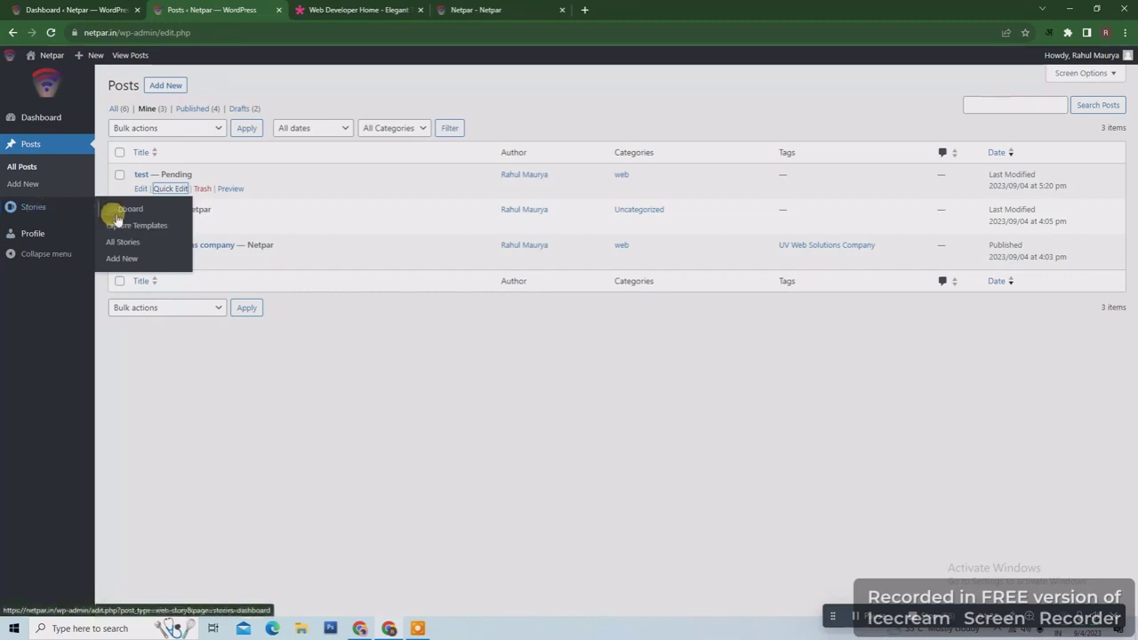
{"action": "left_click", "coordinate": [130, 263]}
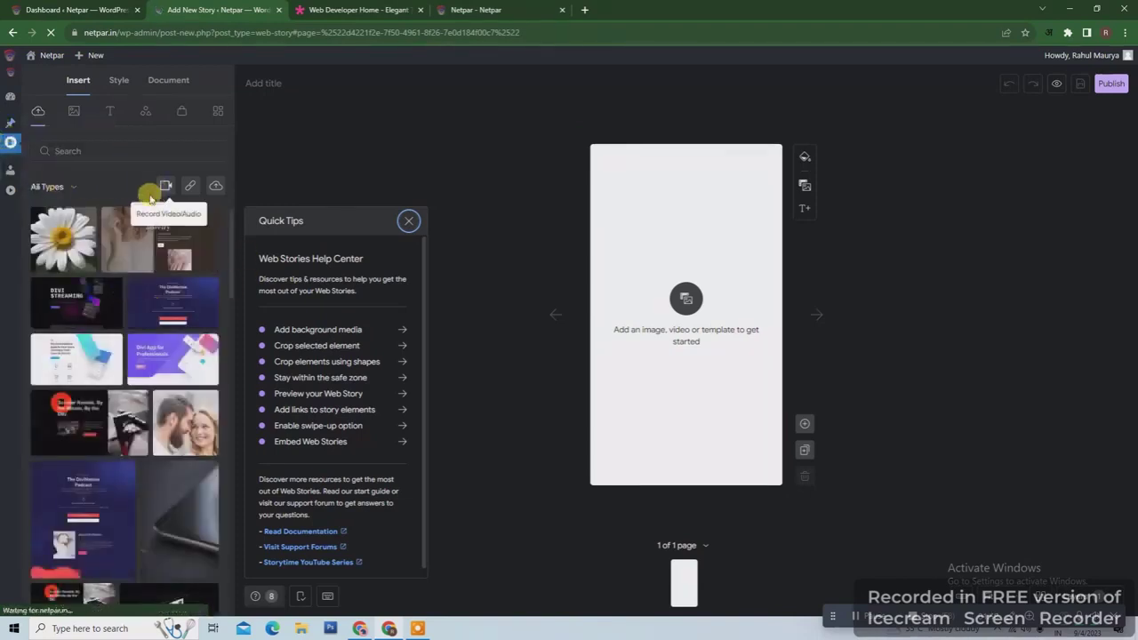
{"action": "mouse_move", "coordinate": [11, 142]}
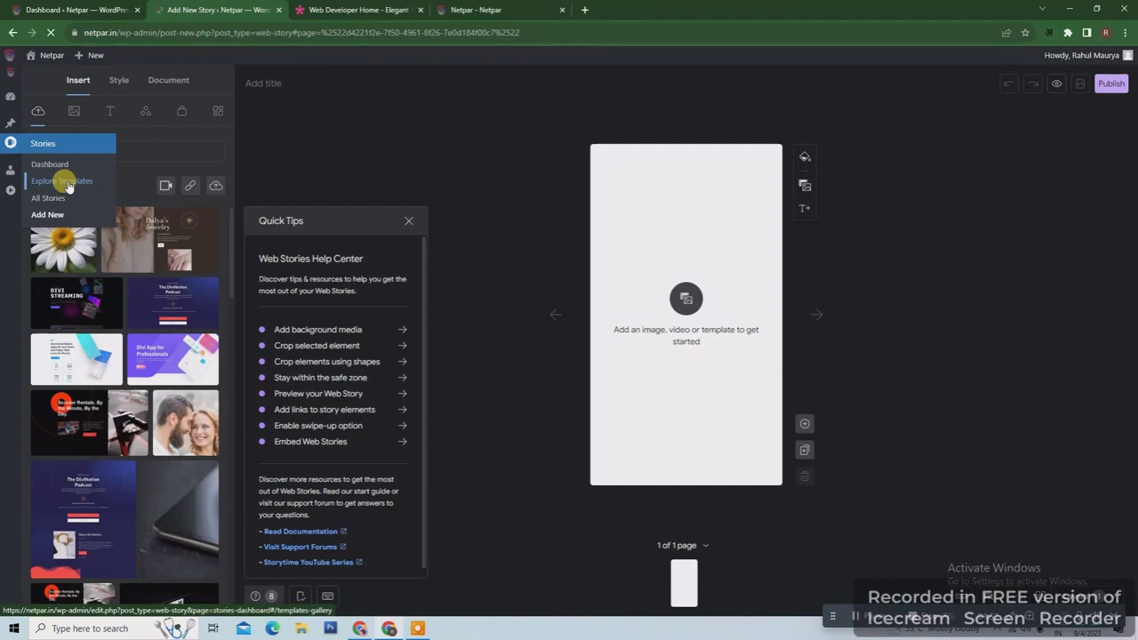
{"action": "left_click", "coordinate": [66, 183]}
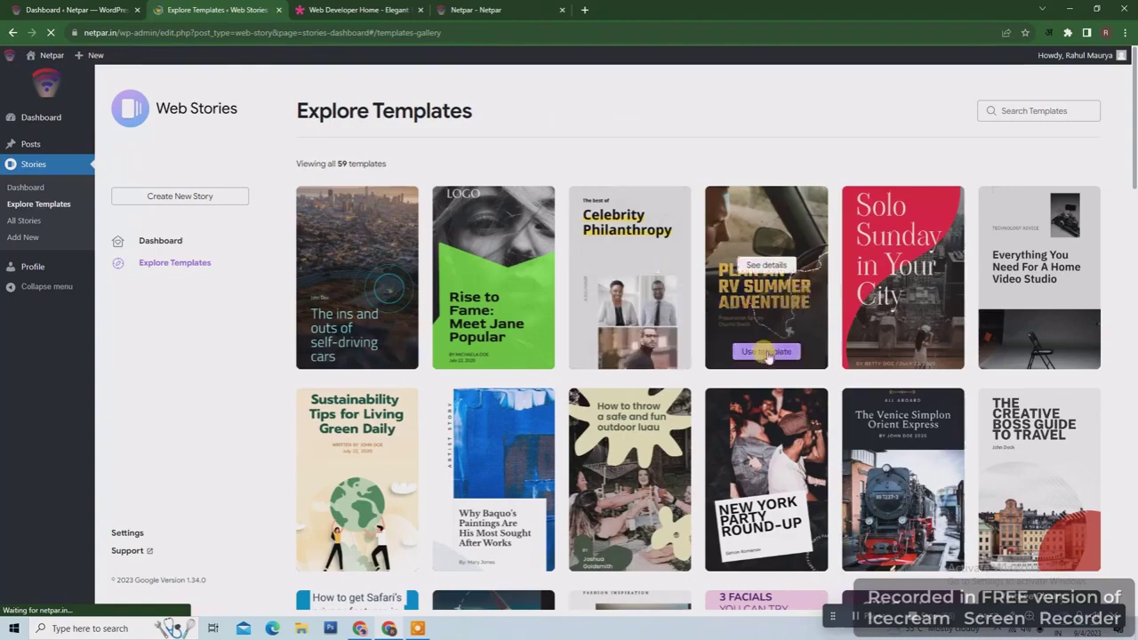
- Browse template details from Summer Adventure Guide to Elegant Travel Itinerary and create a story from the Elegant Travel Itinerary template
{"action": "left_click", "coordinate": [773, 267]}
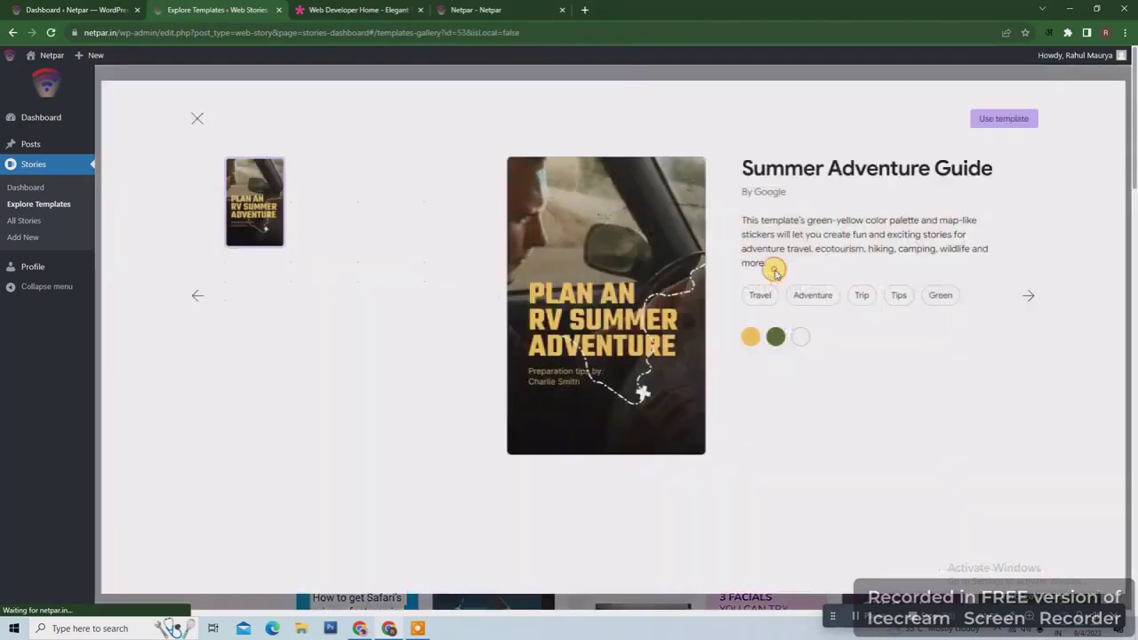
{"action": "left_click", "coordinate": [1028, 295]}
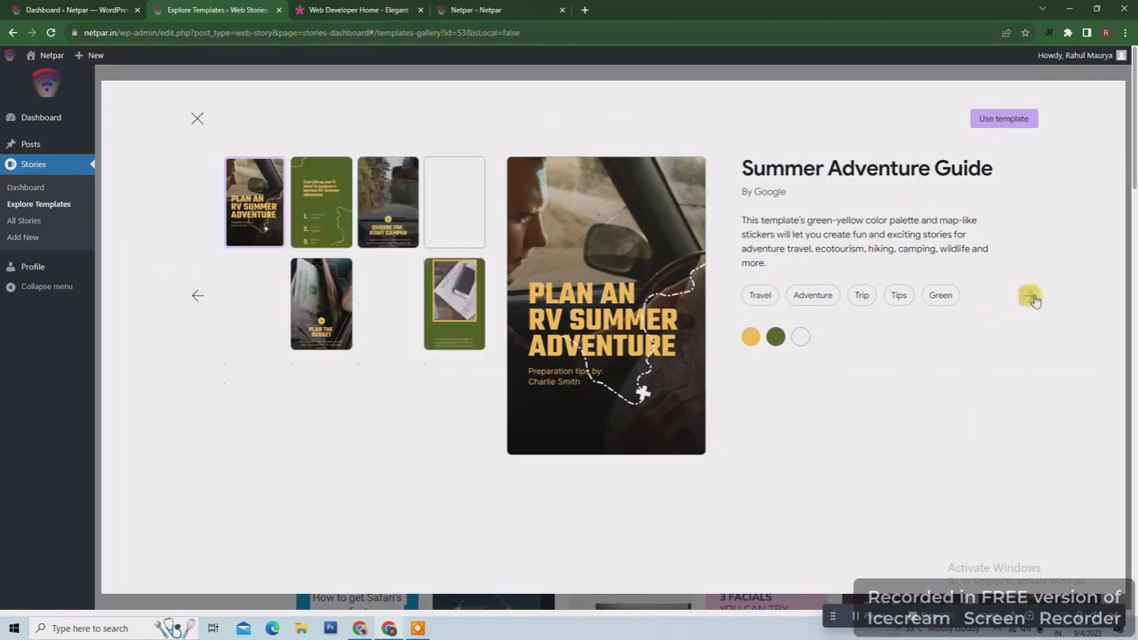
{"action": "left_click", "coordinate": [1030, 296]}
{"action": "left_click", "coordinate": [1030, 296]}
{"action": "left_click", "coordinate": [1030, 297]}
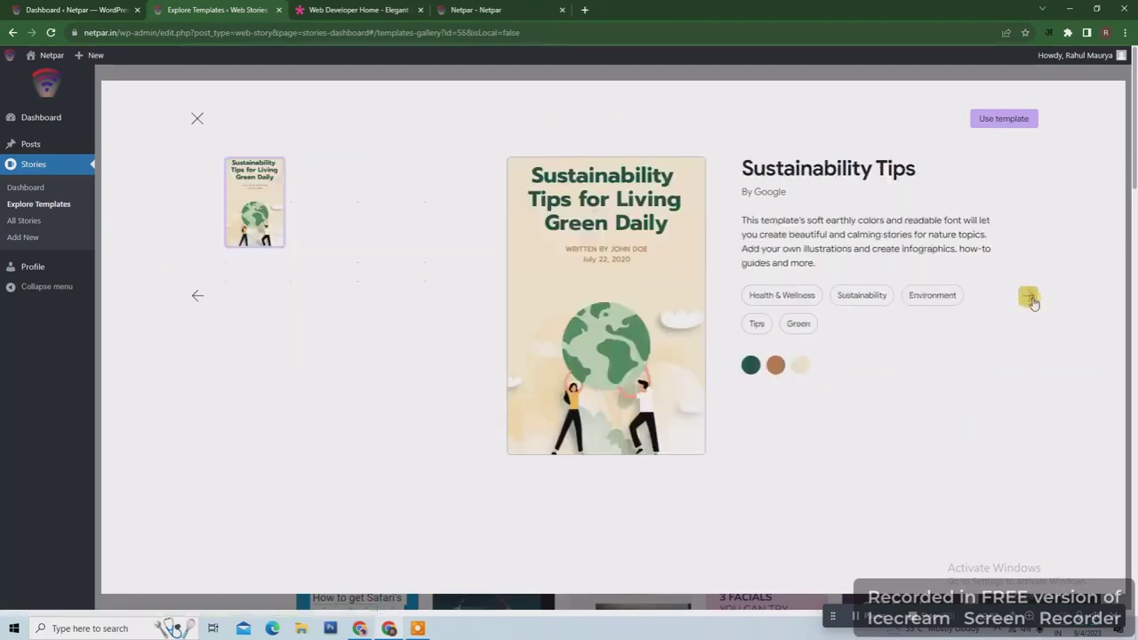
{"action": "left_click", "coordinate": [1030, 298]}
{"action": "left_click", "coordinate": [1029, 298]}
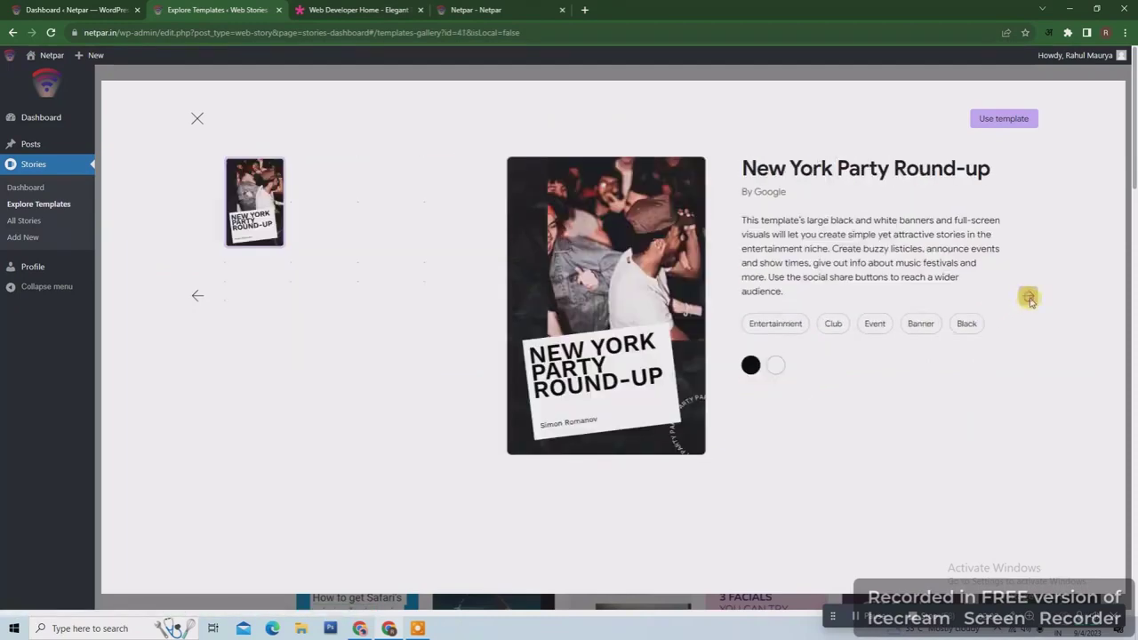
{"action": "left_click", "coordinate": [1028, 298]}
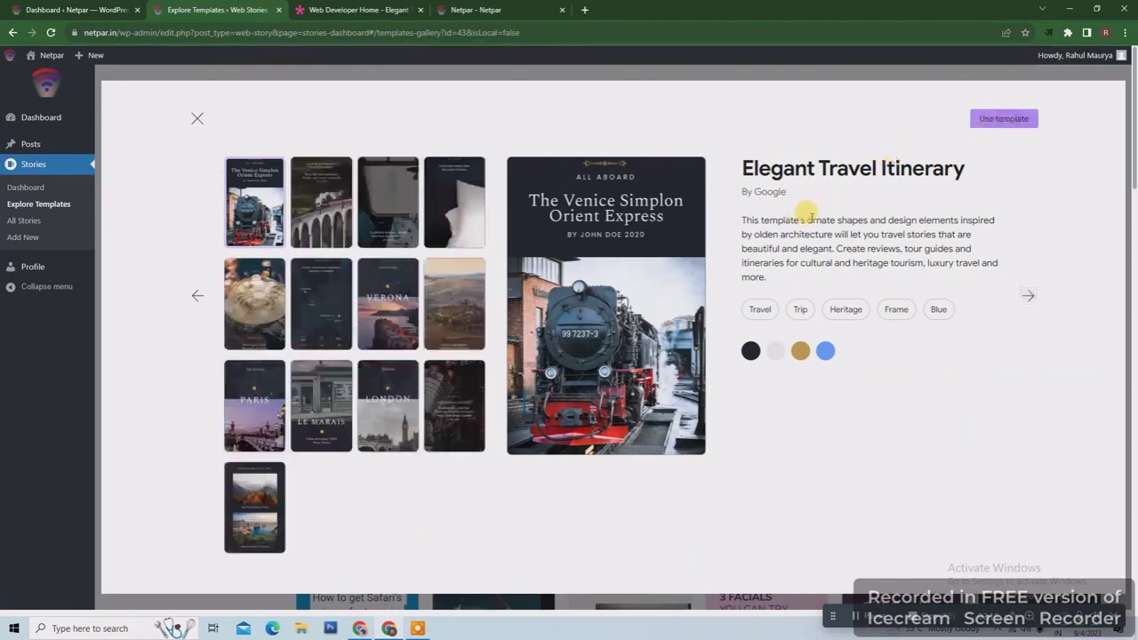
{"action": "left_click", "coordinate": [1009, 121]}
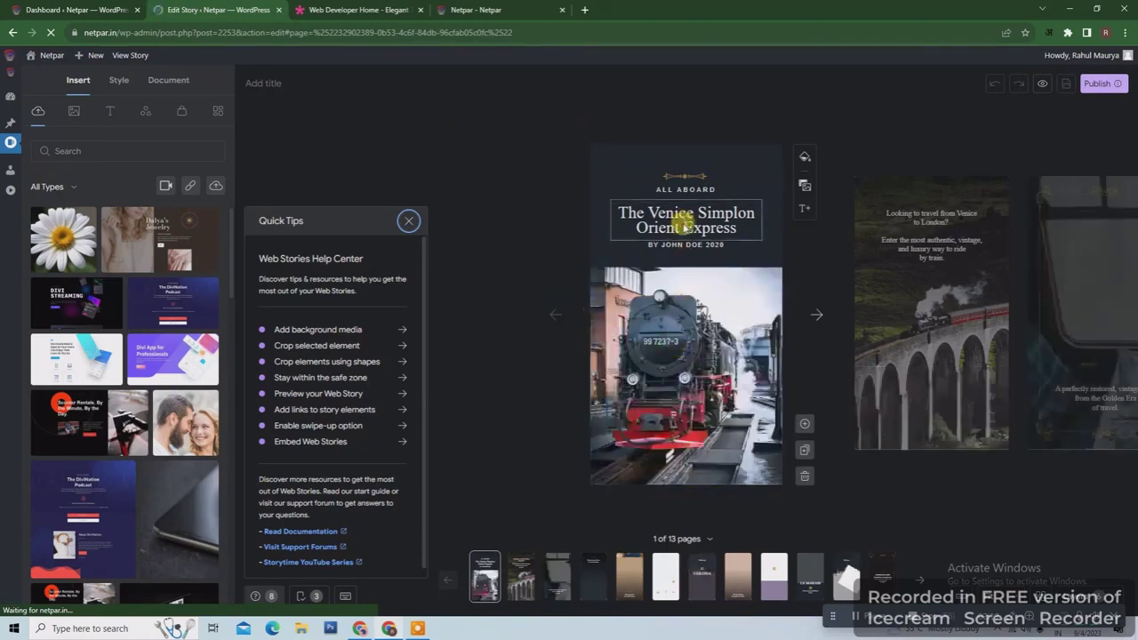
- Select the cover page's title and train image in turn, and view the image's layer options
{"action": "left_click", "coordinate": [682, 216]}
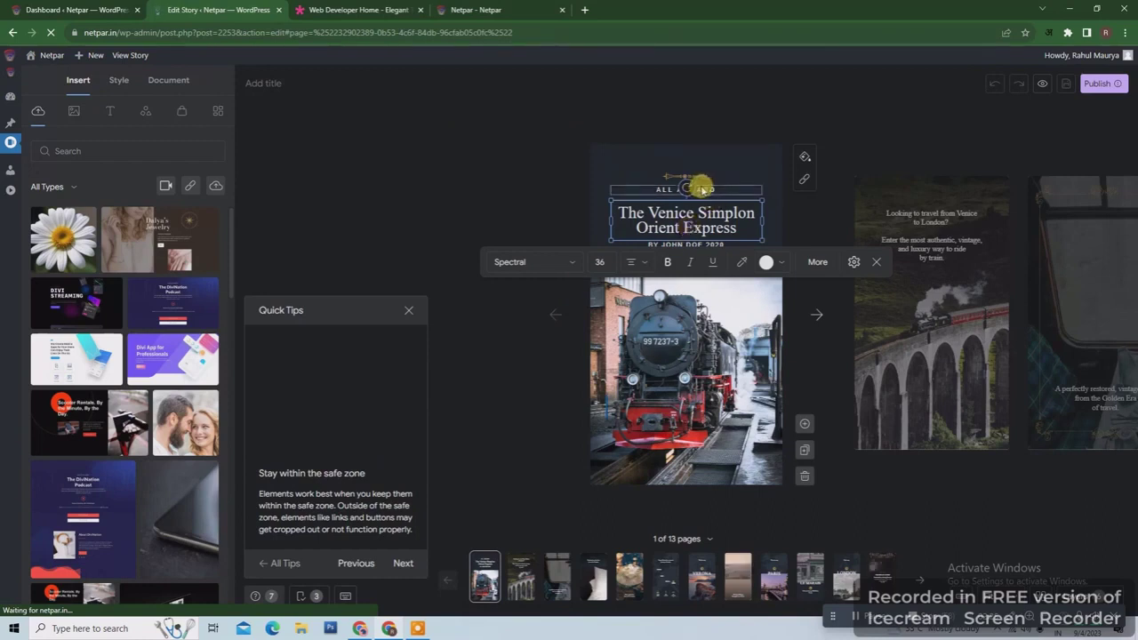
{"action": "left_click", "coordinate": [704, 410]}
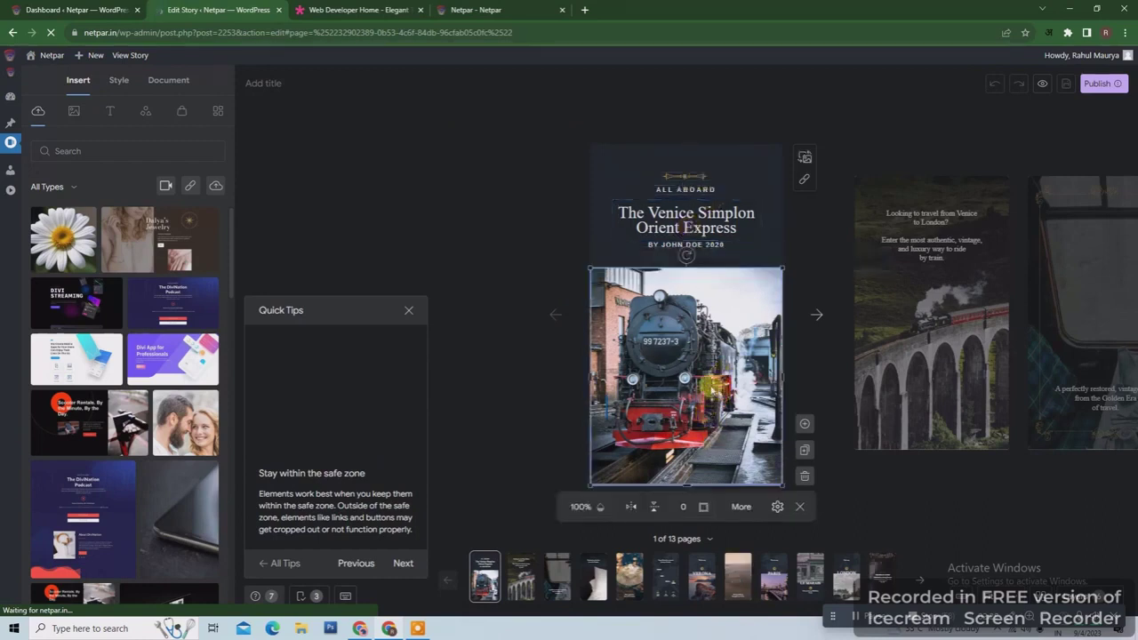
{"action": "right_click", "coordinate": [686, 356]}
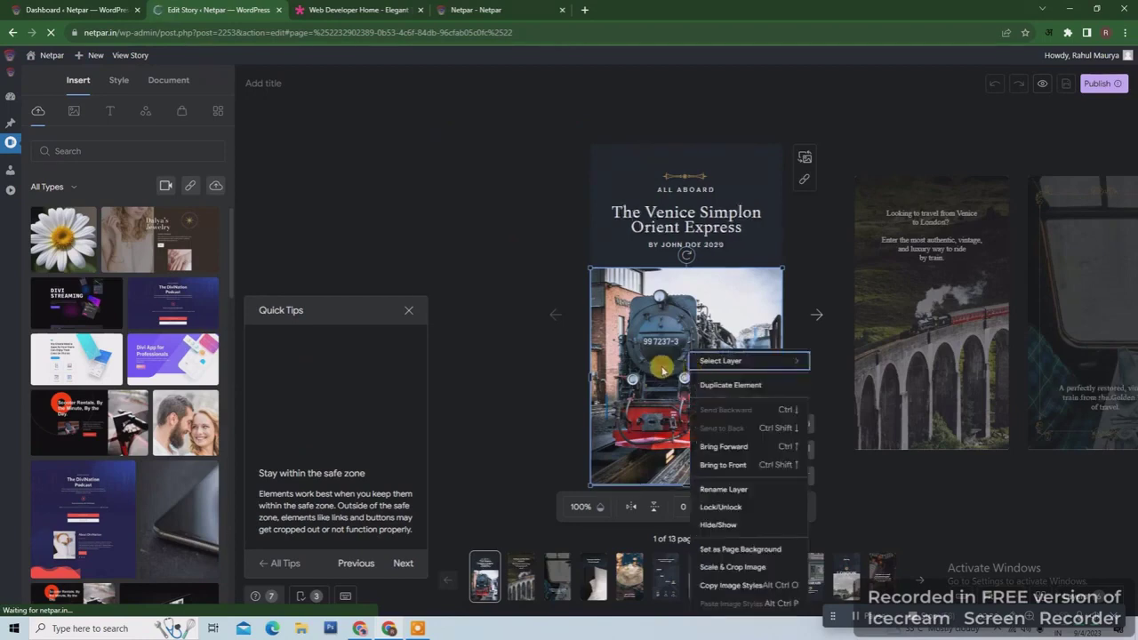
{"action": "left_click", "coordinate": [662, 366]}
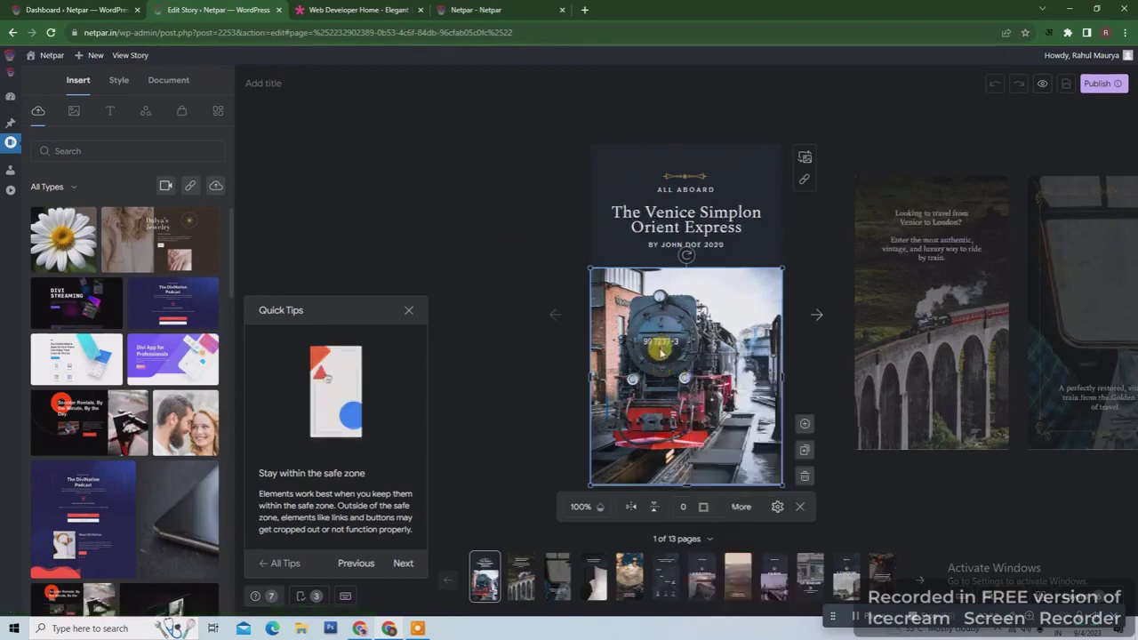
- Add the DiviNation Podcast image as the background of the story's second page and select that page's caption text
{"action": "left_click", "coordinate": [168, 306]}
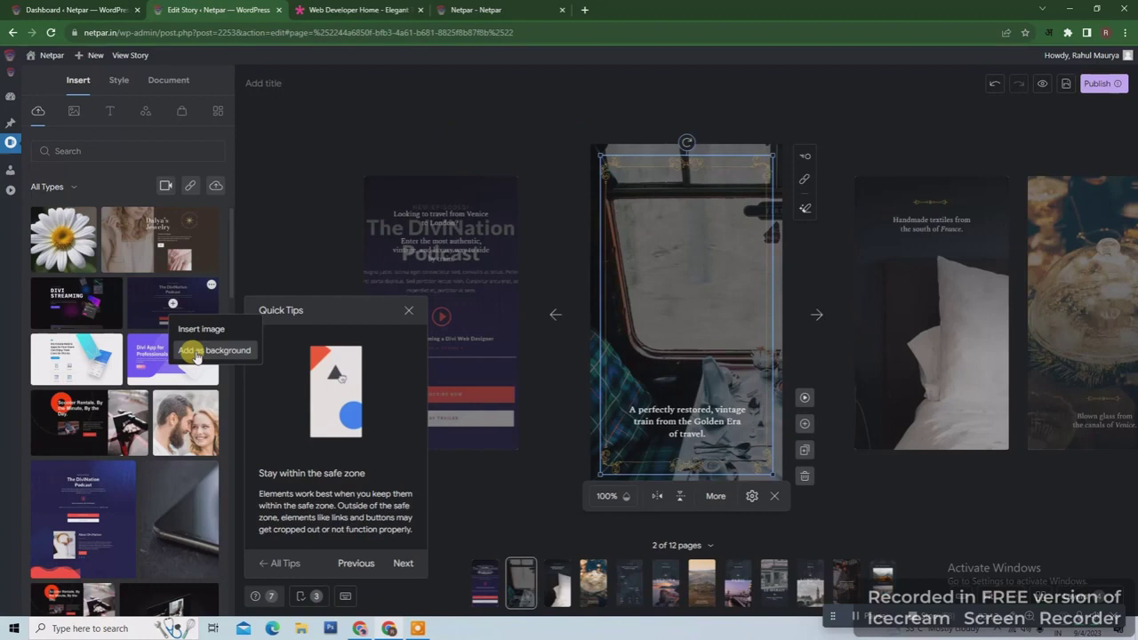
{"action": "left_click", "coordinate": [192, 351]}
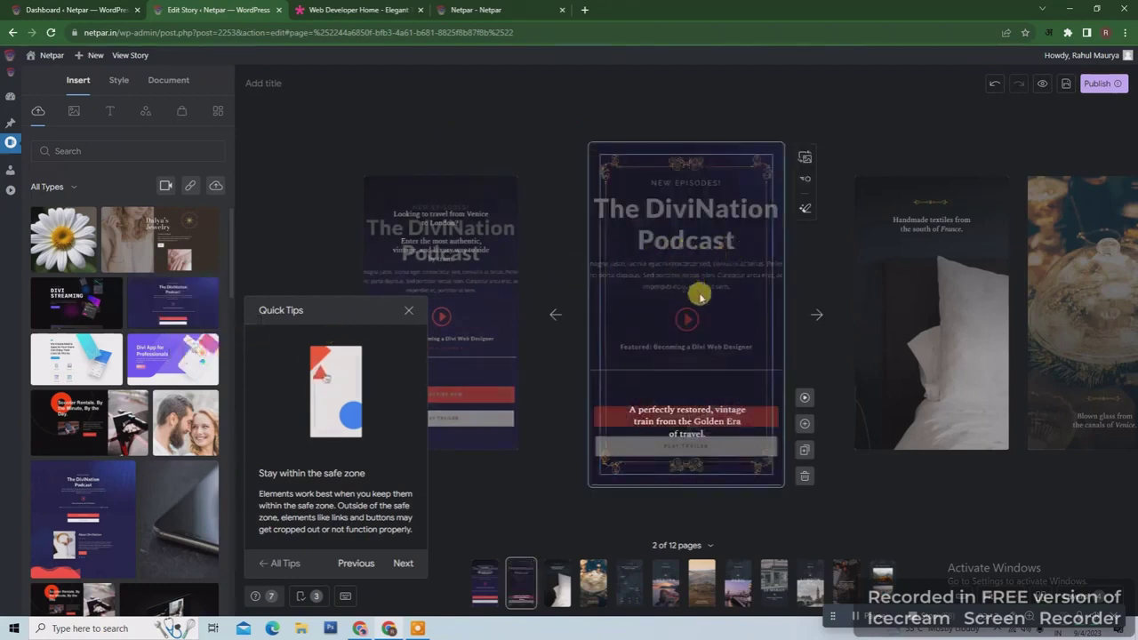
{"action": "left_click", "coordinate": [692, 423]}
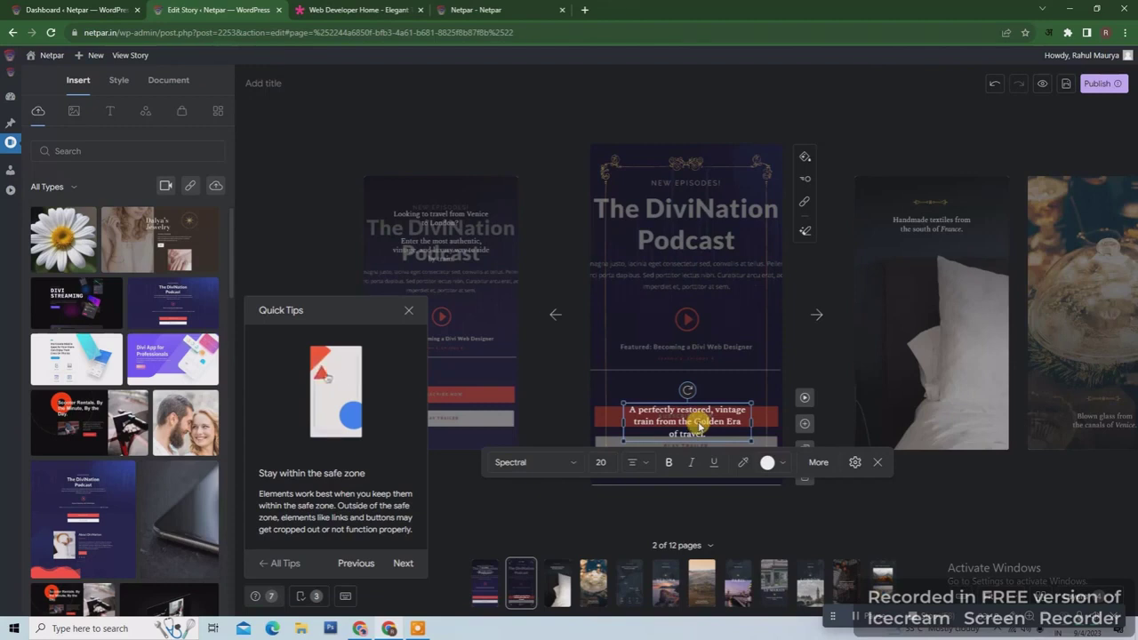
- Replace the second page's caption with the placeholder text "jhkjkjhkjhkjhkjhkjh" and colour it bright yellow
{"action": "type", "text": "jhkjkj"}
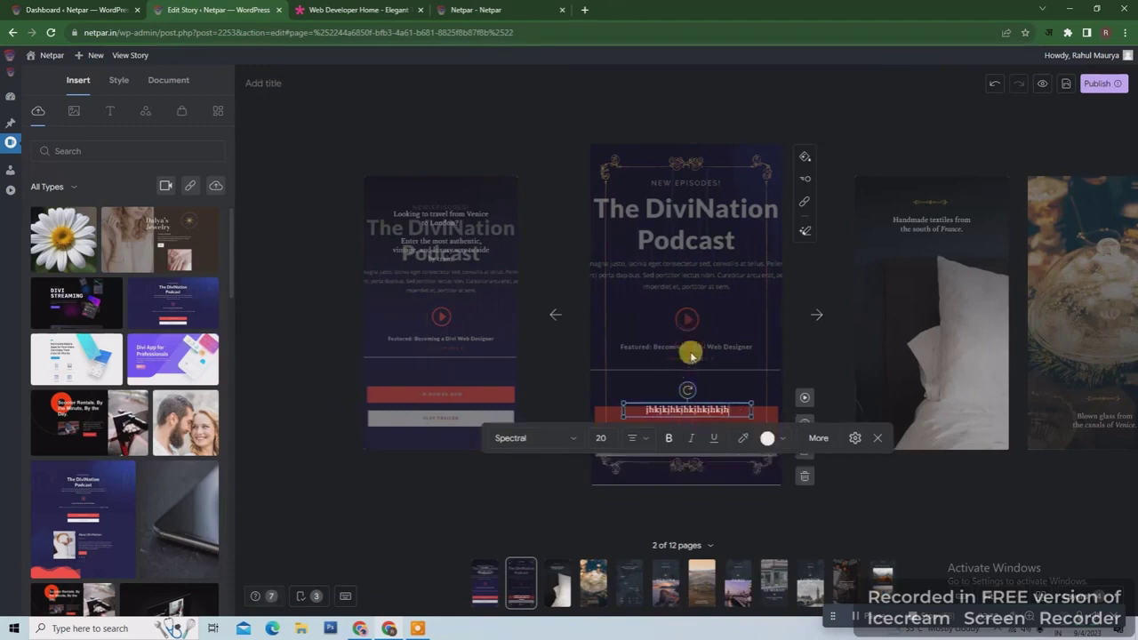
{"action": "left_click", "coordinate": [767, 437]}
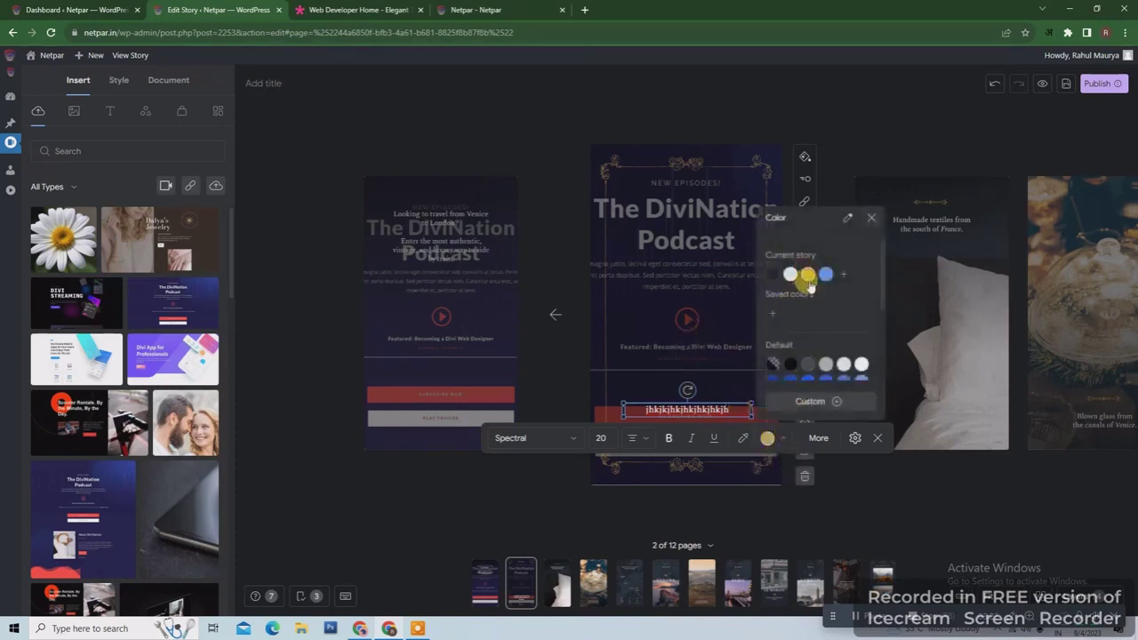
{"action": "left_click", "coordinate": [729, 303]}
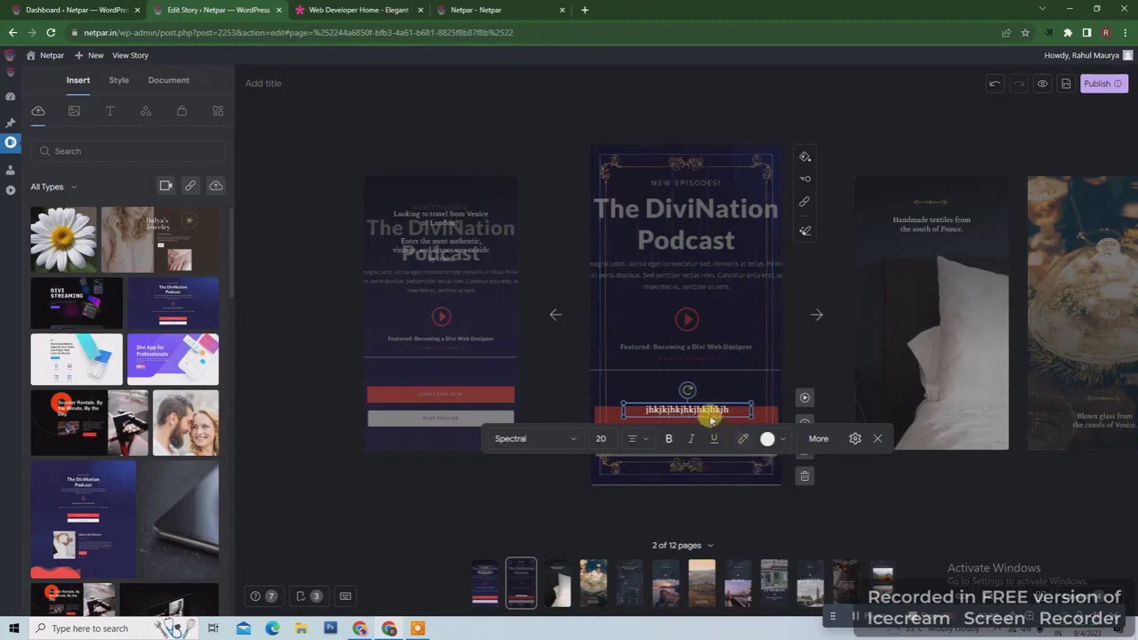
{"action": "left_click", "coordinate": [766, 440]}
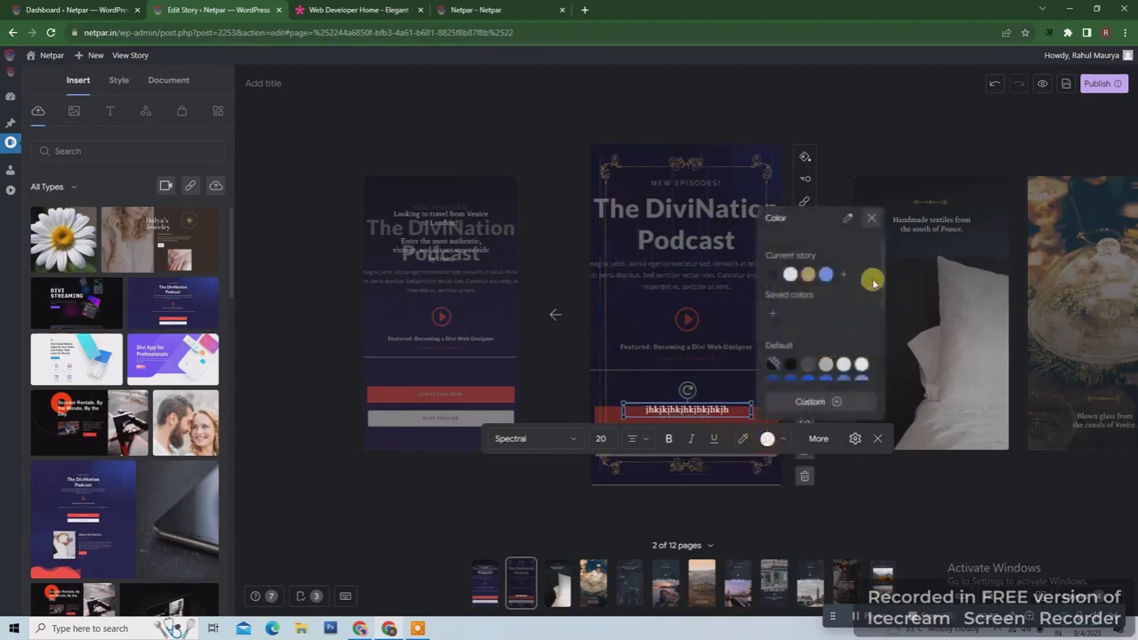
{"action": "left_click_drag", "start_coordinate": [880, 289], "coordinate": [880, 348]}
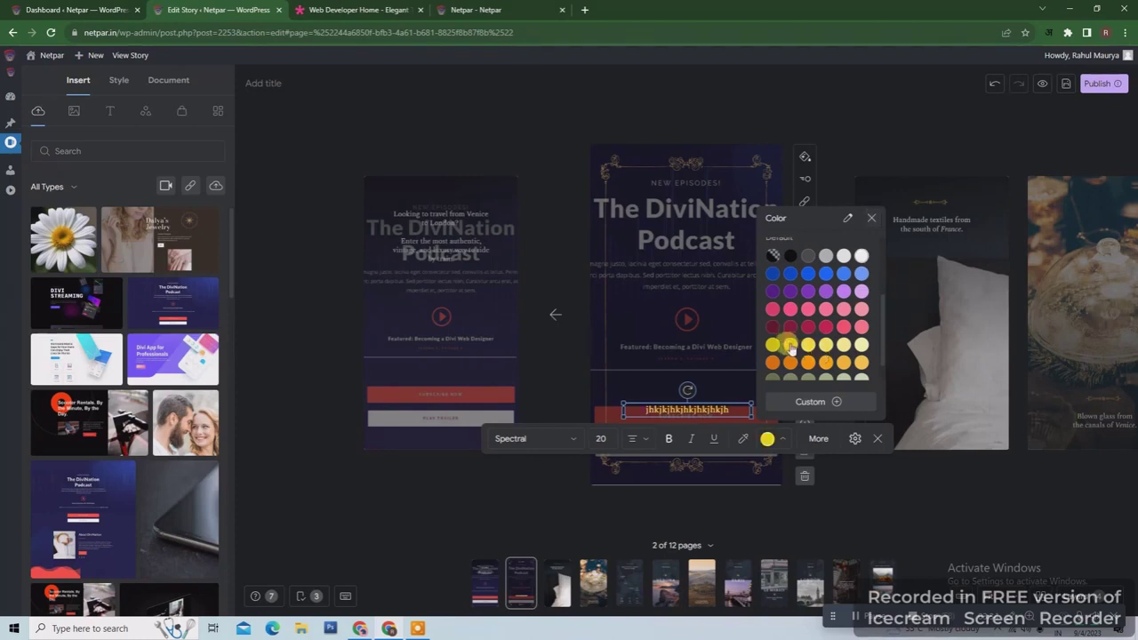
{"action": "left_click", "coordinate": [688, 316]}
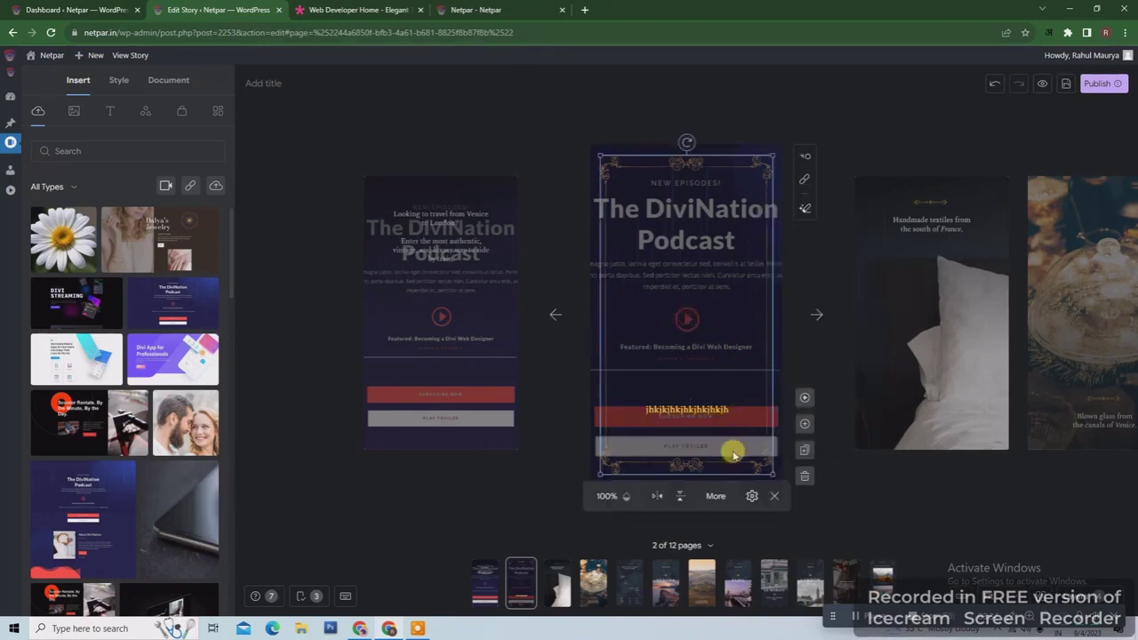
- On the story's third page, insert "hgjgjhgjhgjhgjhgjh" into the "Handmade textiles" caption and colour the whole caption yellow
{"action": "left_click", "coordinate": [817, 313]}
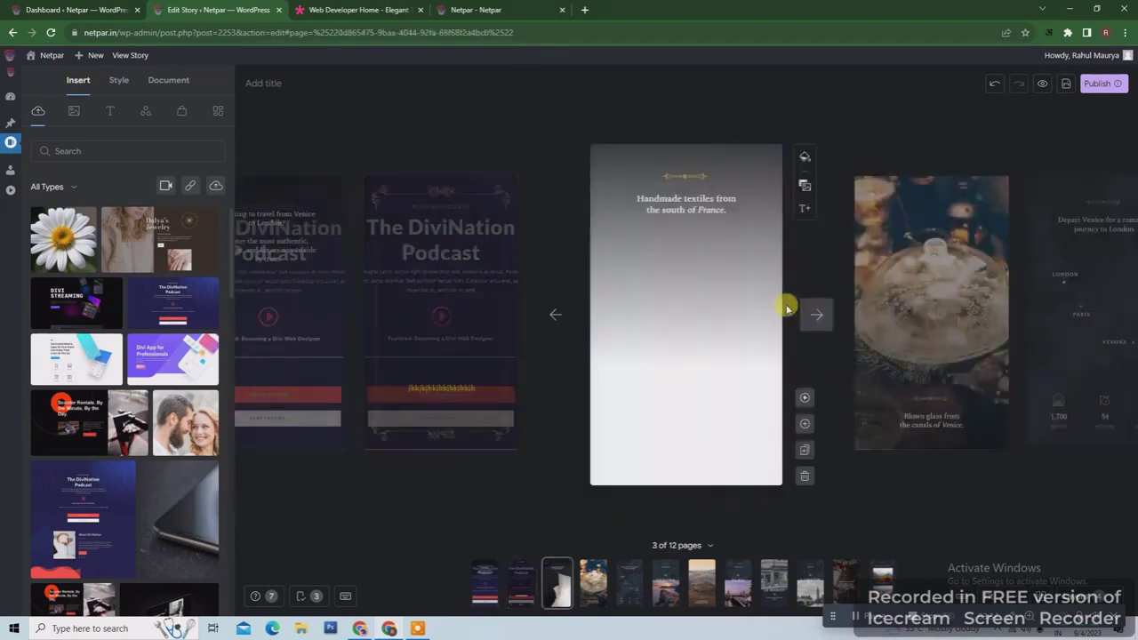
{"action": "left_click", "coordinate": [681, 201]}
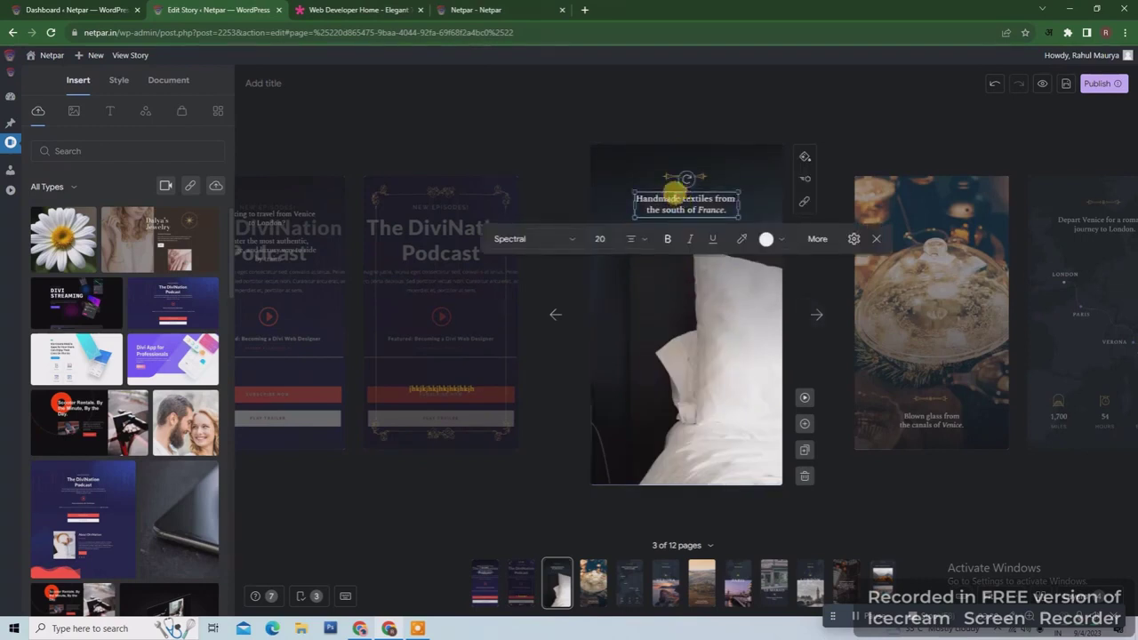
{"action": "type", "text": "hgjgjhgjhgjhgjhgjh"}
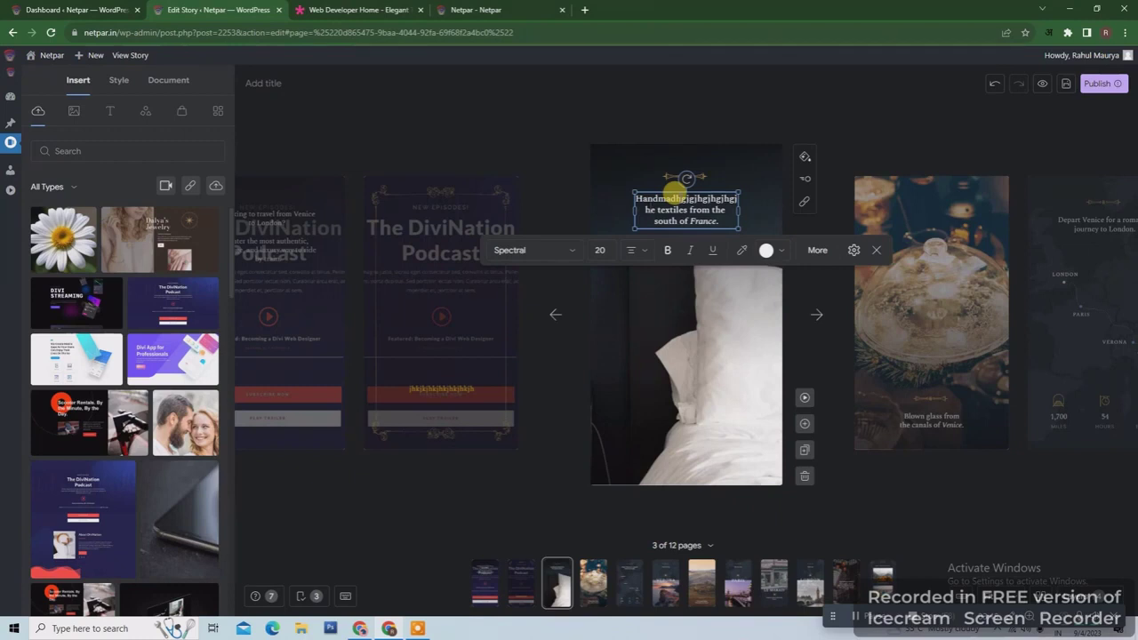
{"action": "left_click_drag", "start_coordinate": [720, 222], "coordinate": [625, 186]}
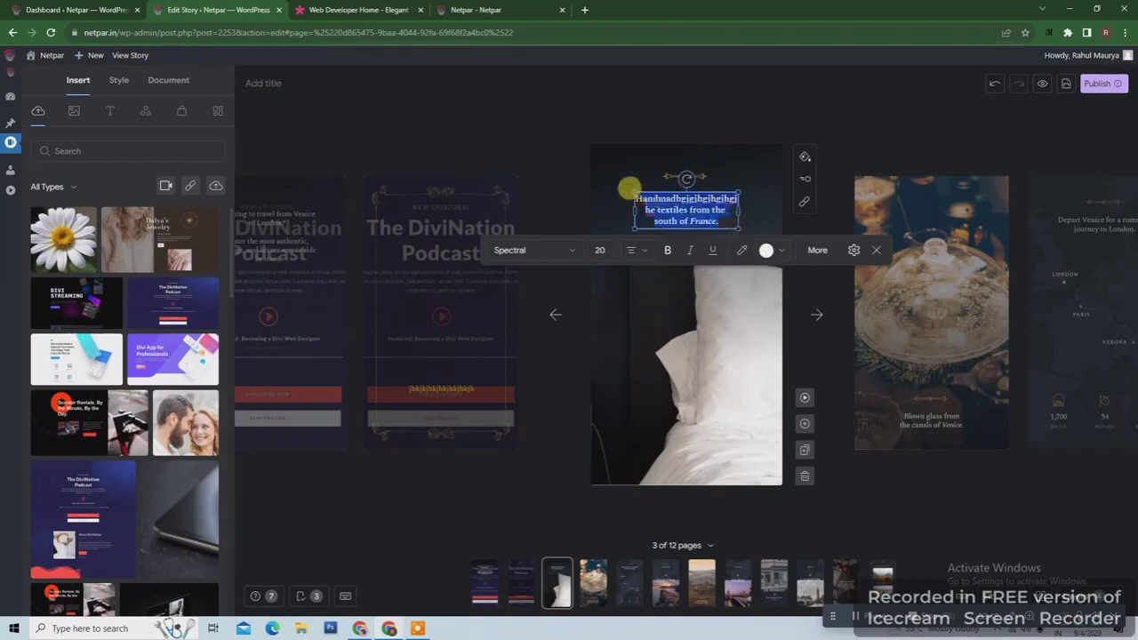
{"action": "left_click", "coordinate": [765, 249]}
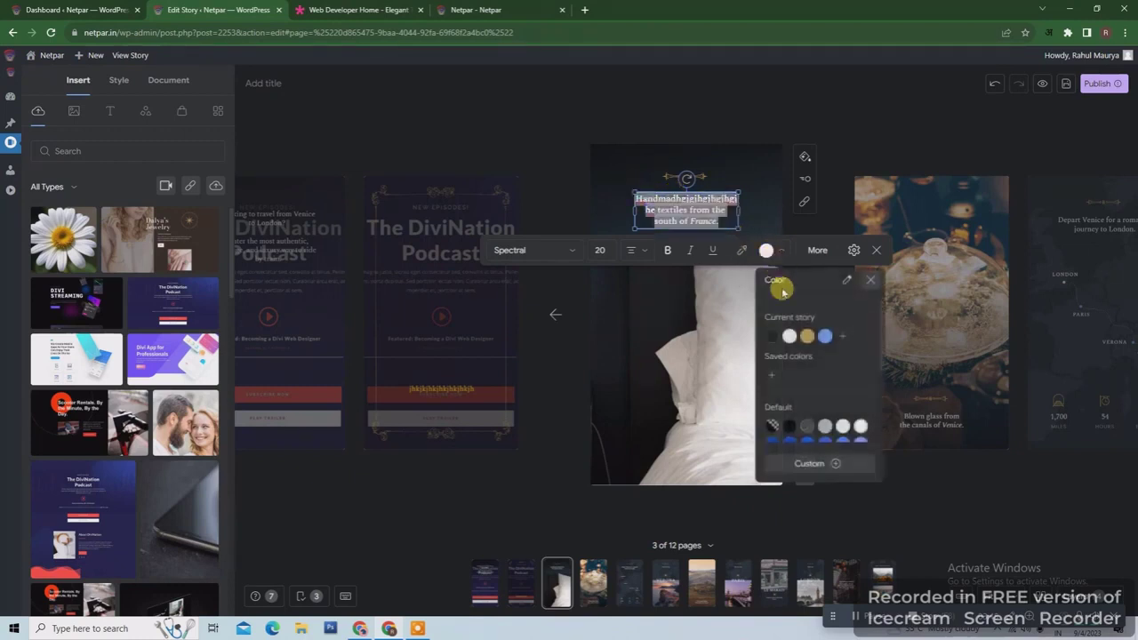
{"action": "scroll", "coordinate": [820, 388], "scroll_direction": "down", "scroll_amount": 3}
{"action": "left_click", "coordinate": [771, 390]}
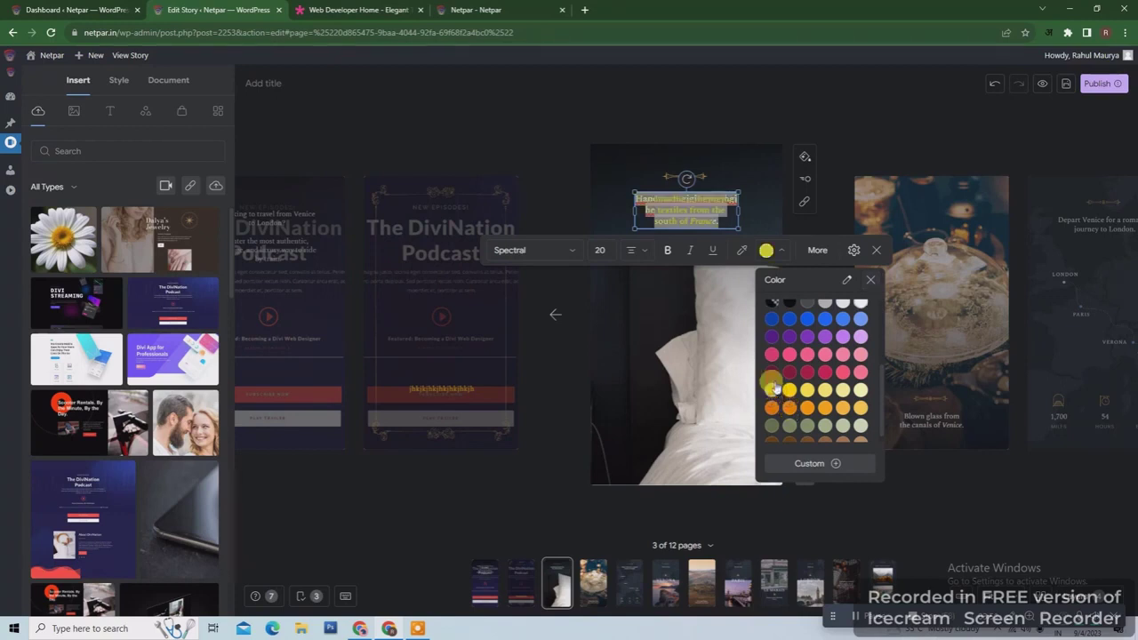
{"action": "left_click", "coordinate": [763, 191]}
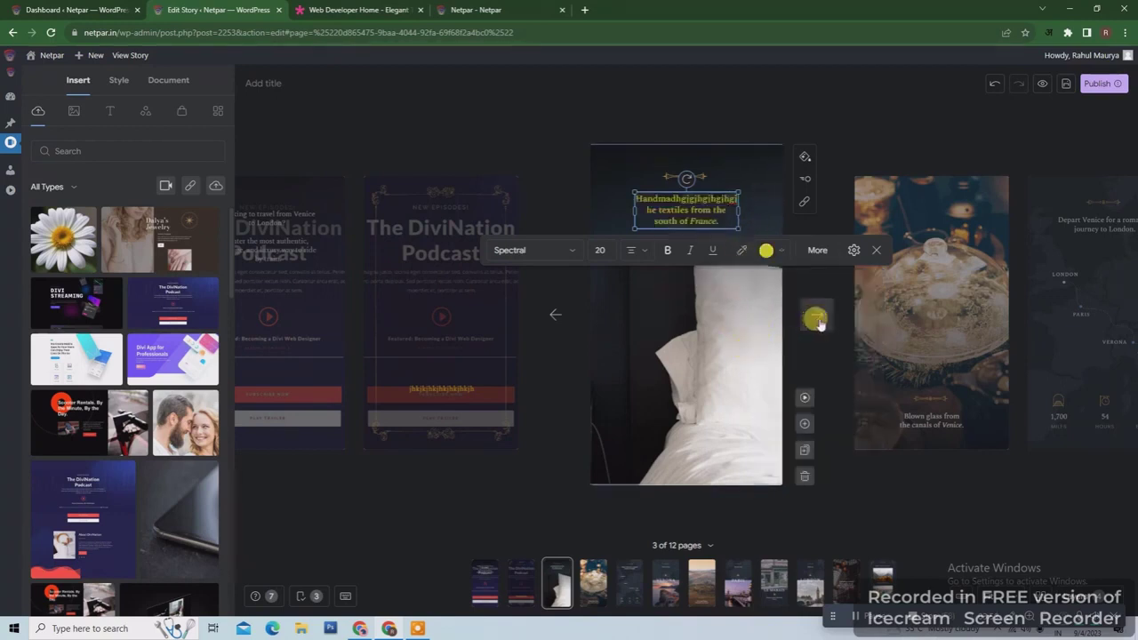
- Go to the fourth page and examine the story's publishing details: title, description, poster image options and permalink
{"action": "left_click", "coordinate": [815, 314]}
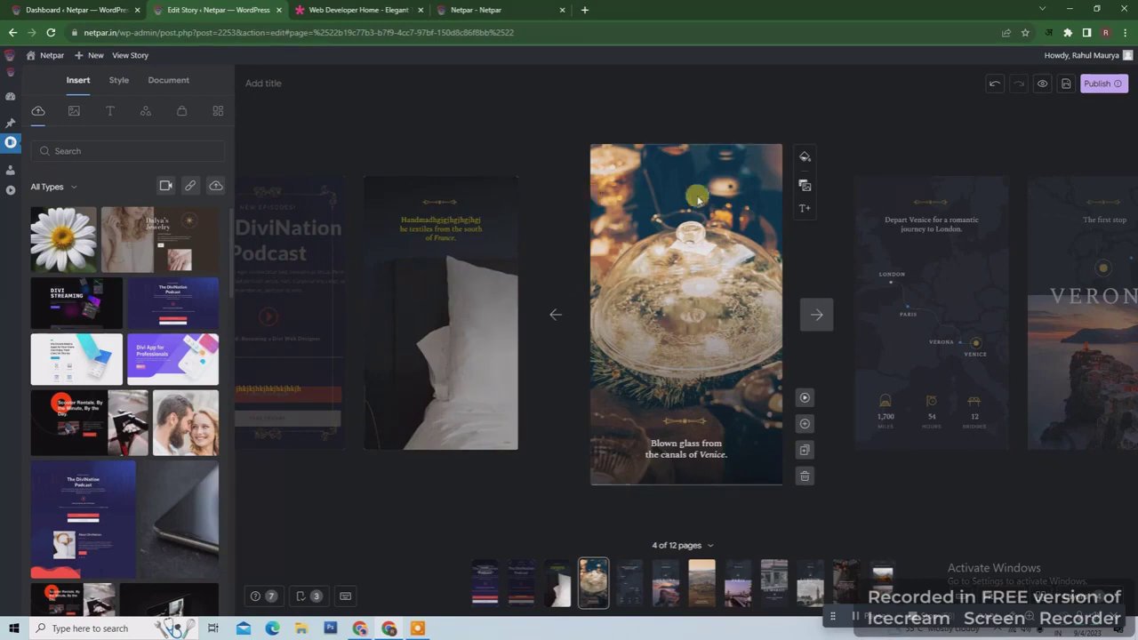
{"action": "mouse_move", "coordinate": [1107, 93]}
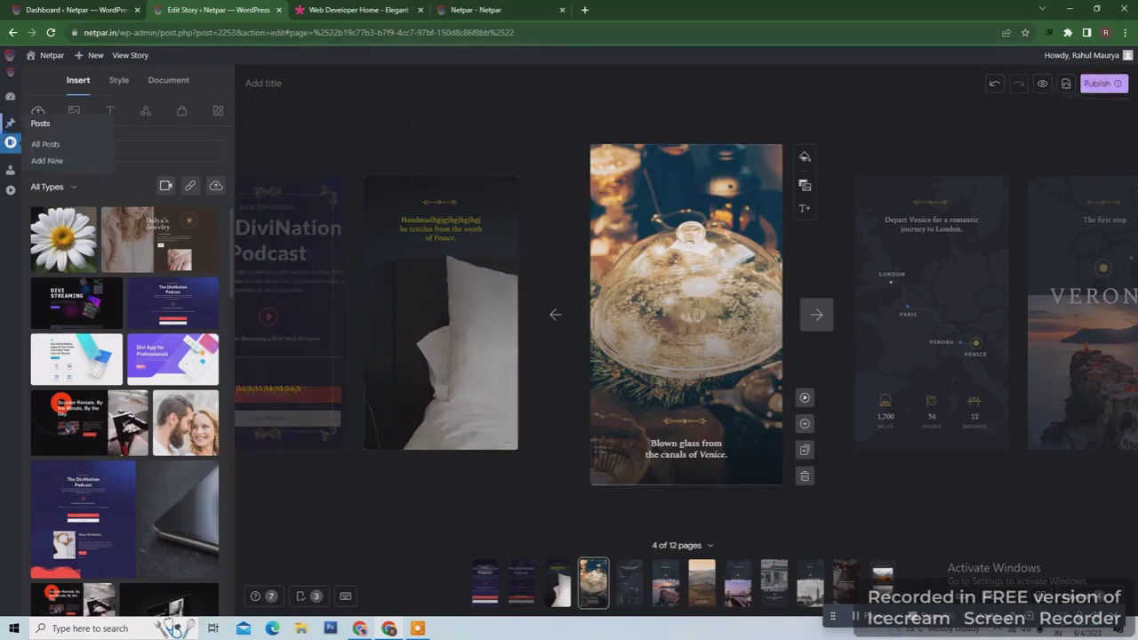
{"action": "left_click", "coordinate": [1099, 84]}
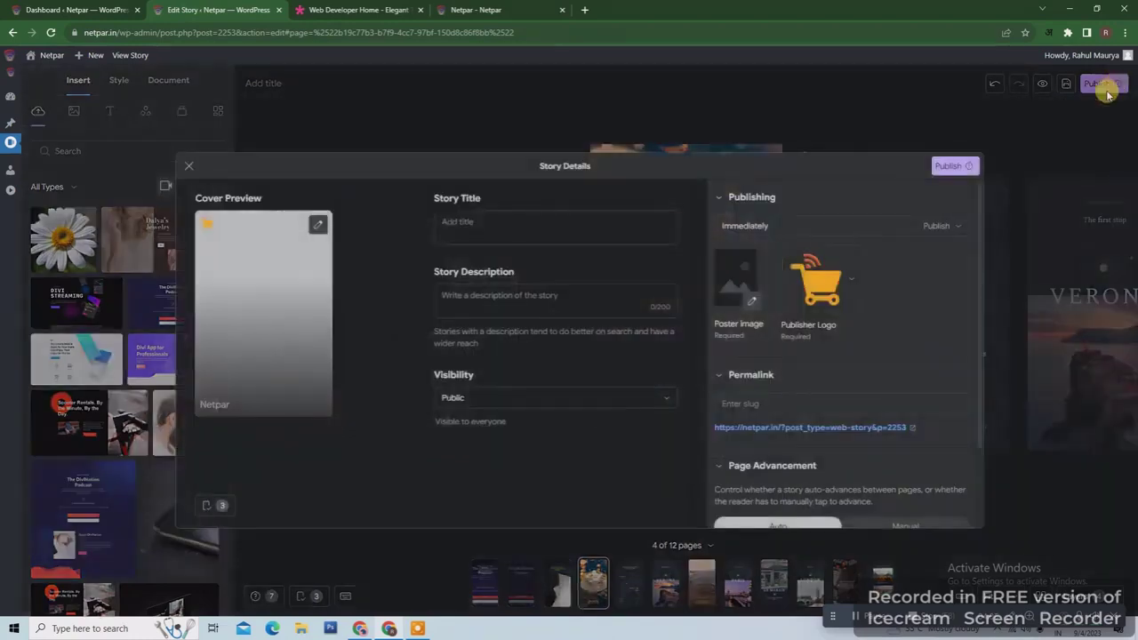
{"action": "mouse_move", "coordinate": [955, 171]}
{"action": "left_click", "coordinate": [476, 215]}
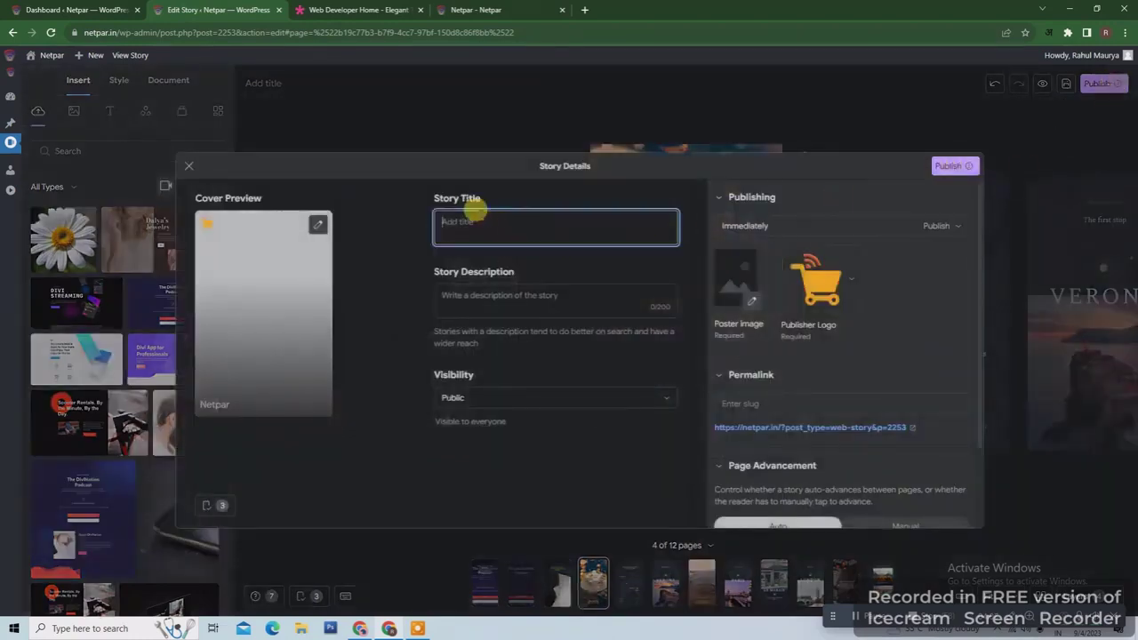
{"action": "left_click", "coordinate": [496, 295]}
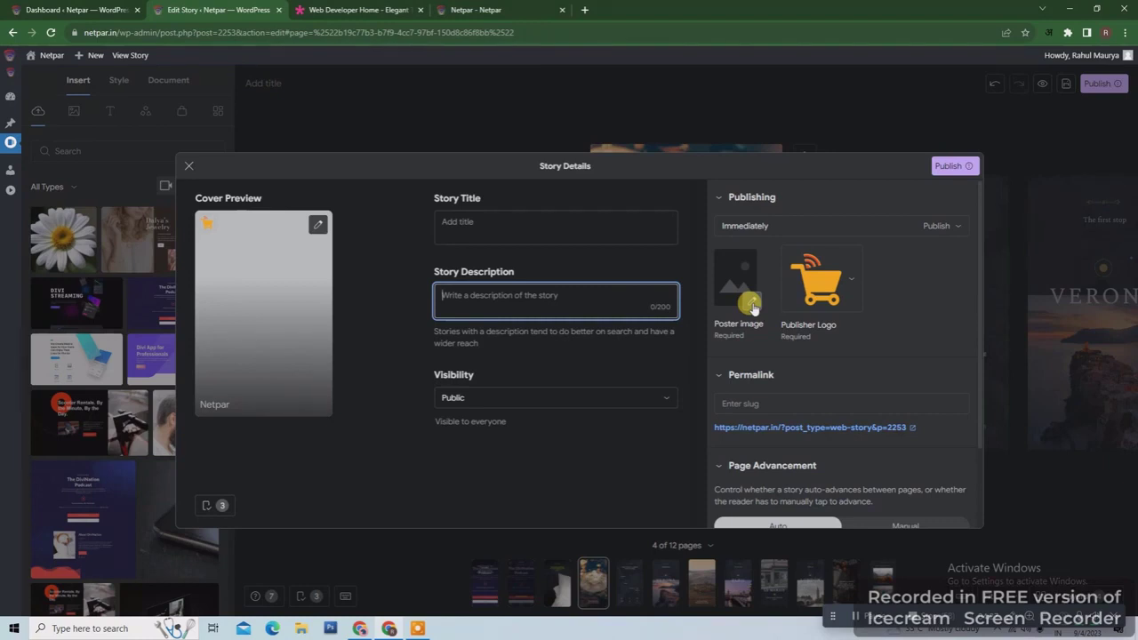
{"action": "left_click", "coordinate": [752, 304]}
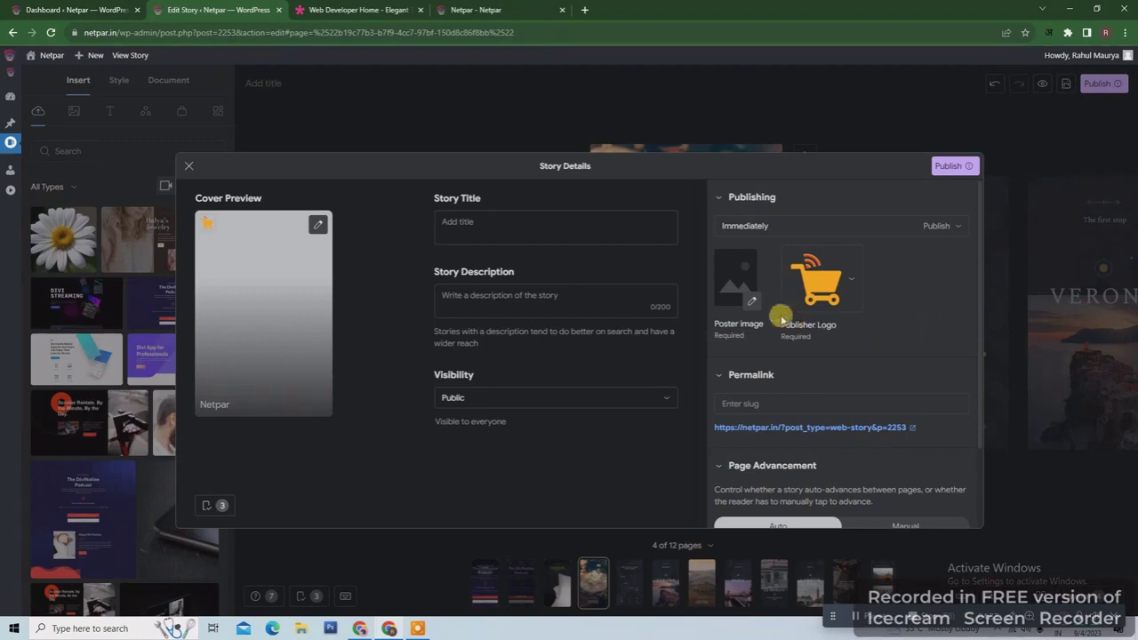
{"action": "left_click", "coordinate": [752, 302]}
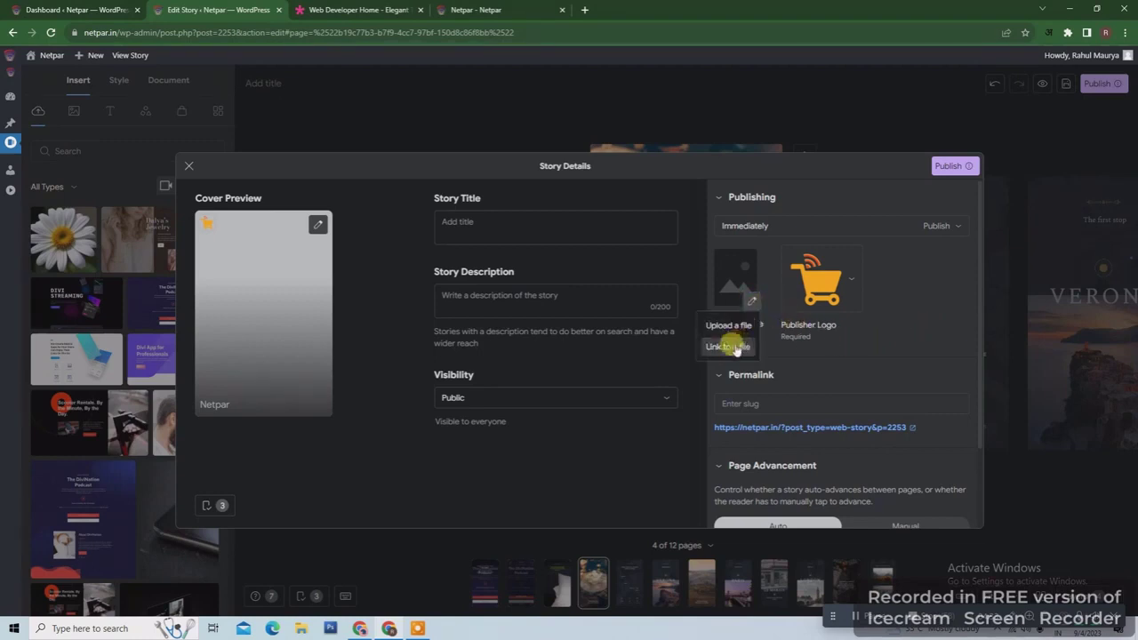
{"action": "left_click", "coordinate": [940, 327]}
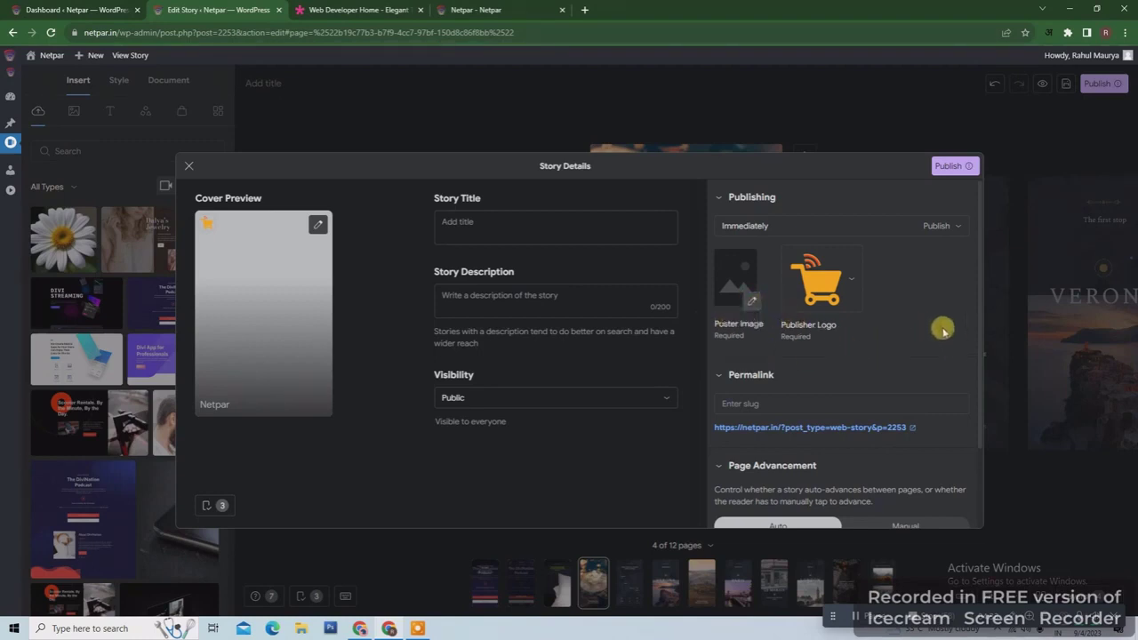
{"action": "left_click", "coordinate": [793, 403]}
{"action": "mouse_move", "coordinate": [981, 348]}
{"action": "left_mouse_down"}
{"action": "mouse_move", "coordinate": [972, 460]}
{"action": "mouse_move", "coordinate": [977, 326]}
{"action": "left_mouse_up"}
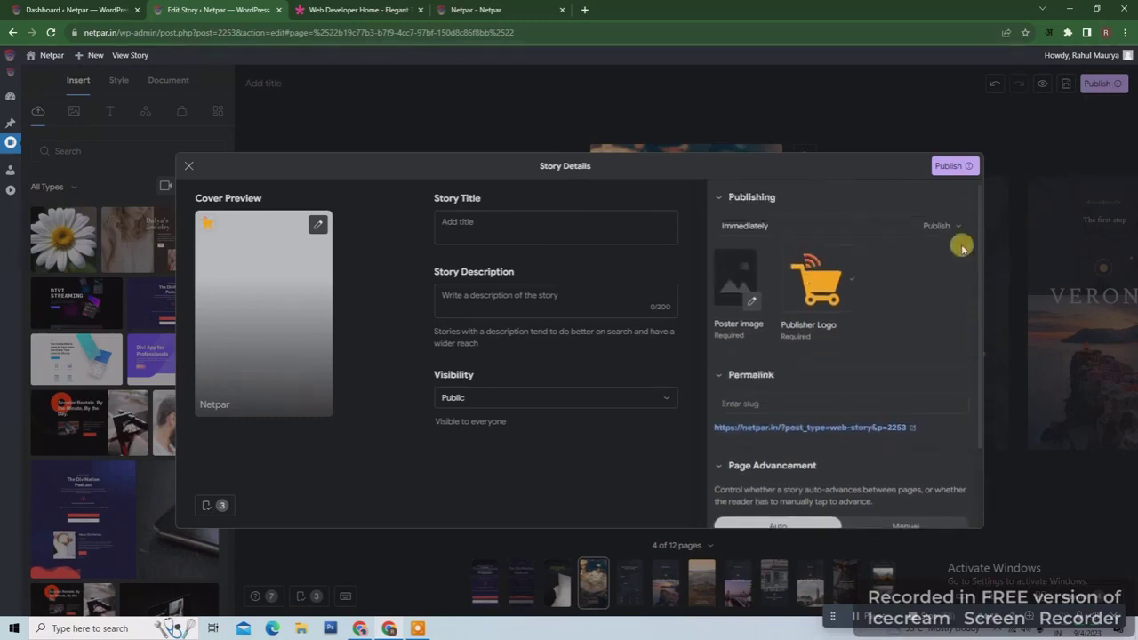
- Publish the web story without adding it to a new post
{"action": "left_click", "coordinate": [949, 167]}
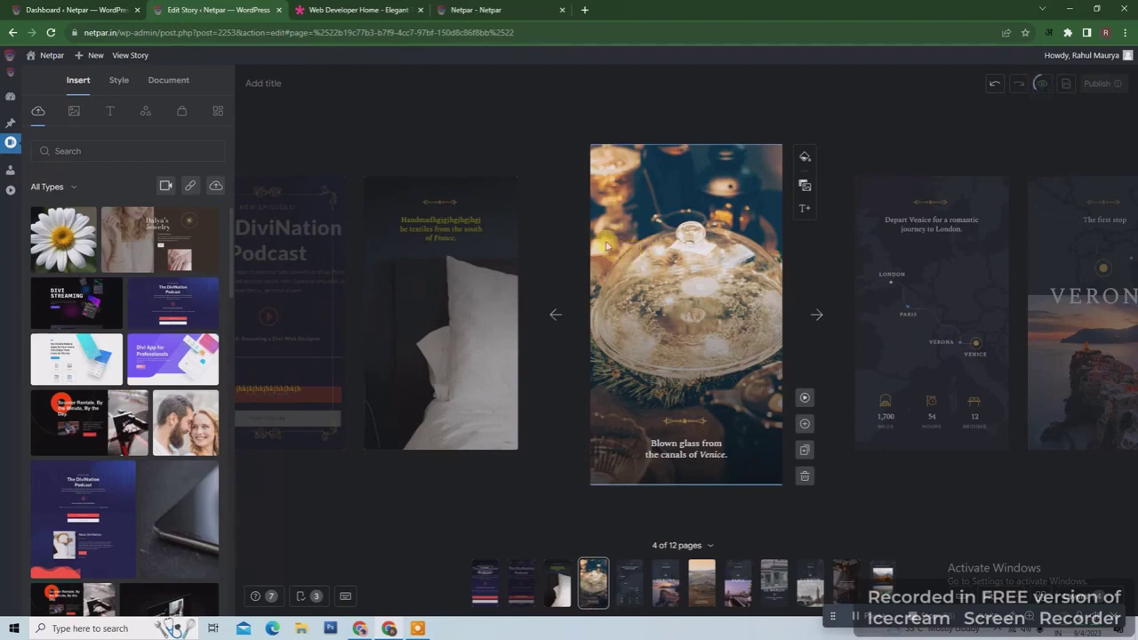
{"action": "mouse_move", "coordinate": [7, 146]}
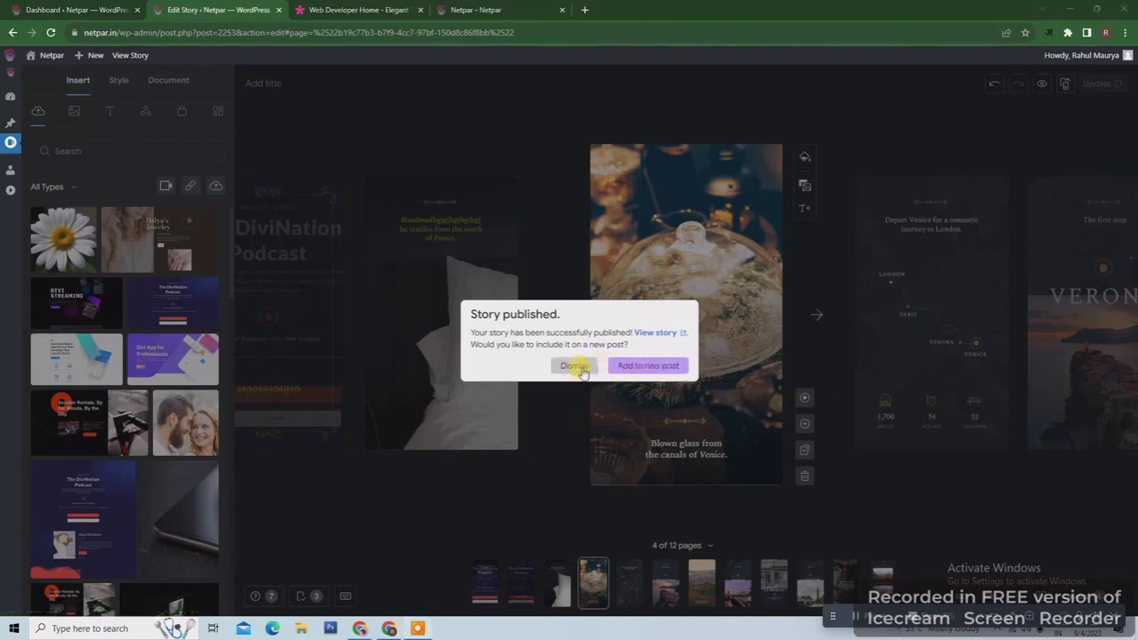
{"action": "left_click", "coordinate": [575, 367]}
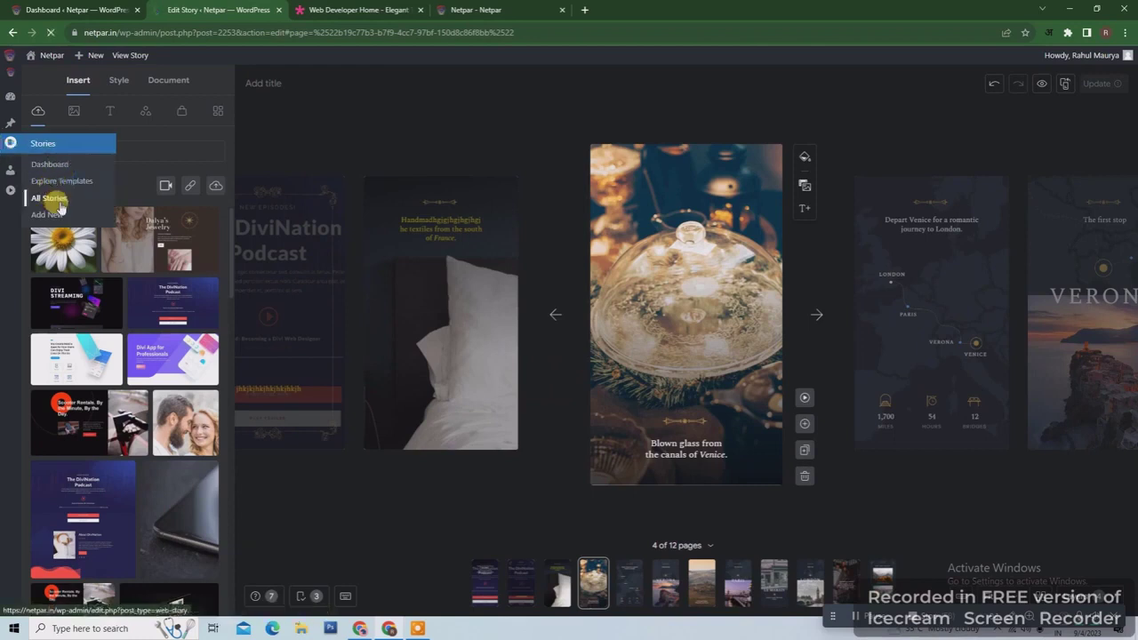
- Open the list of all stories and use Quick Edit to title the published story ".hkhkjh"
{"action": "left_click", "coordinate": [59, 206]}
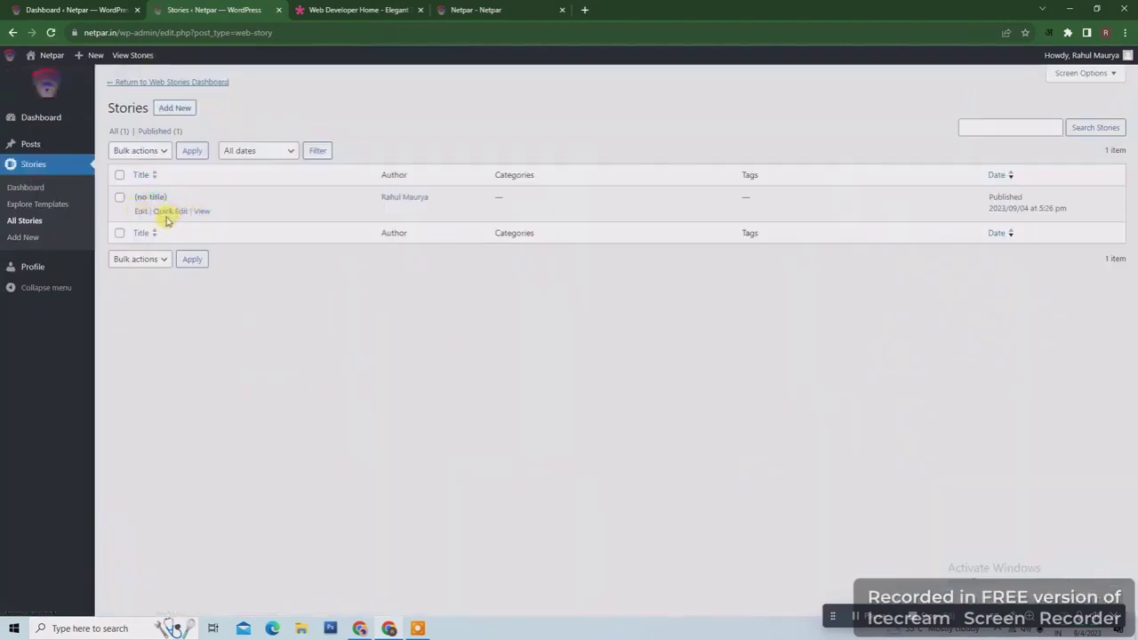
{"action": "left_click", "coordinate": [174, 211]}
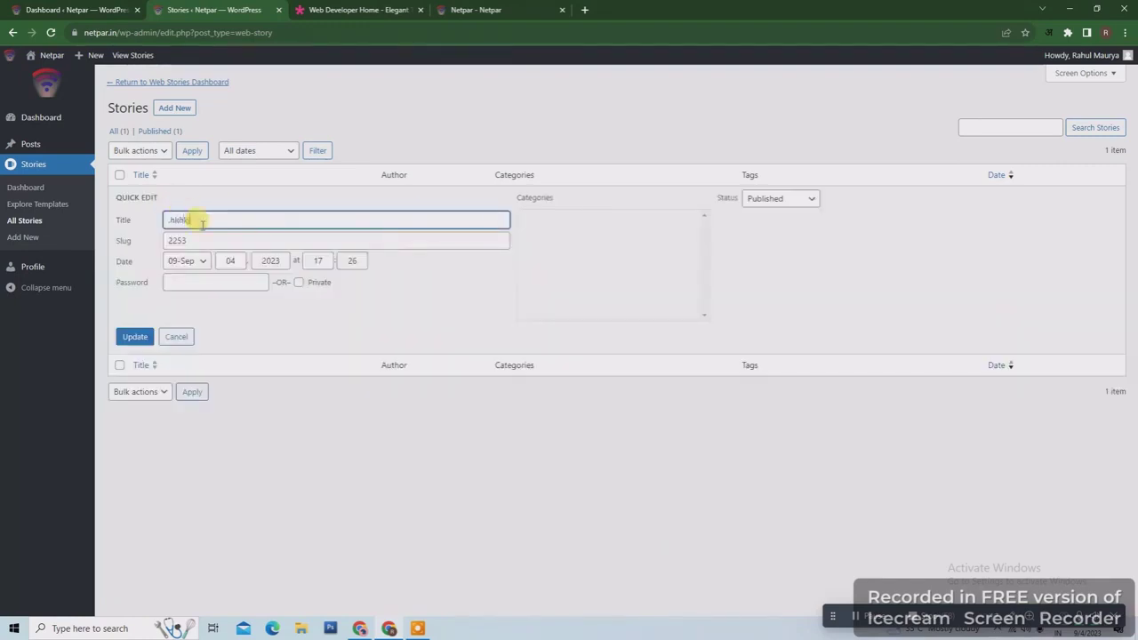
{"action": "left_click_drag", "start_coordinate": [206, 209], "coordinate": [208, 213]}
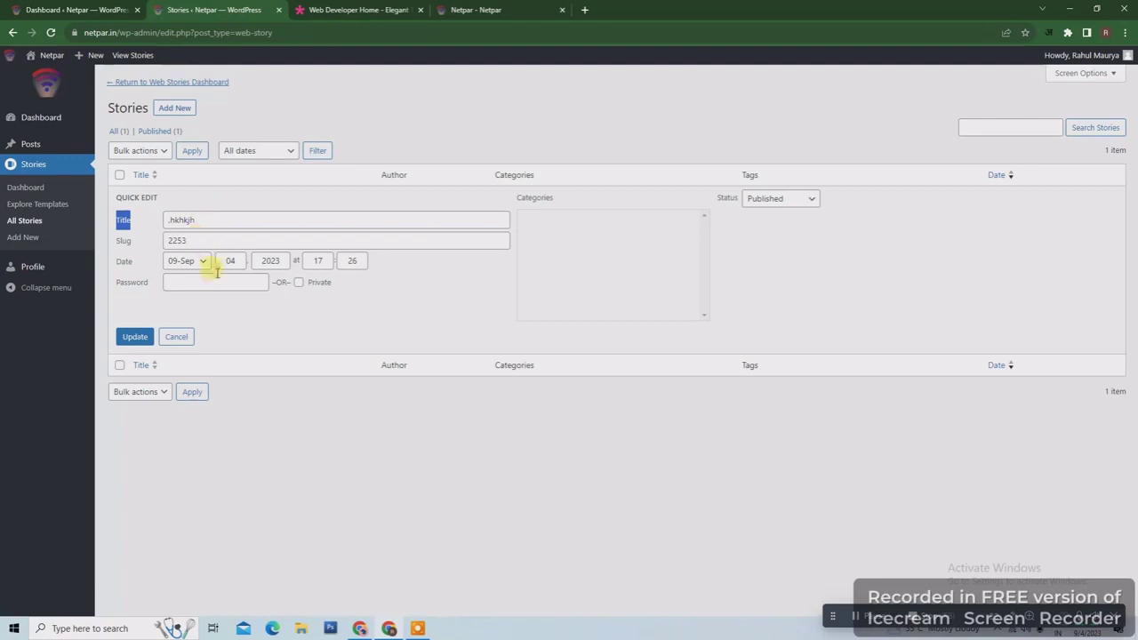
{"action": "left_click", "coordinate": [135, 336]}
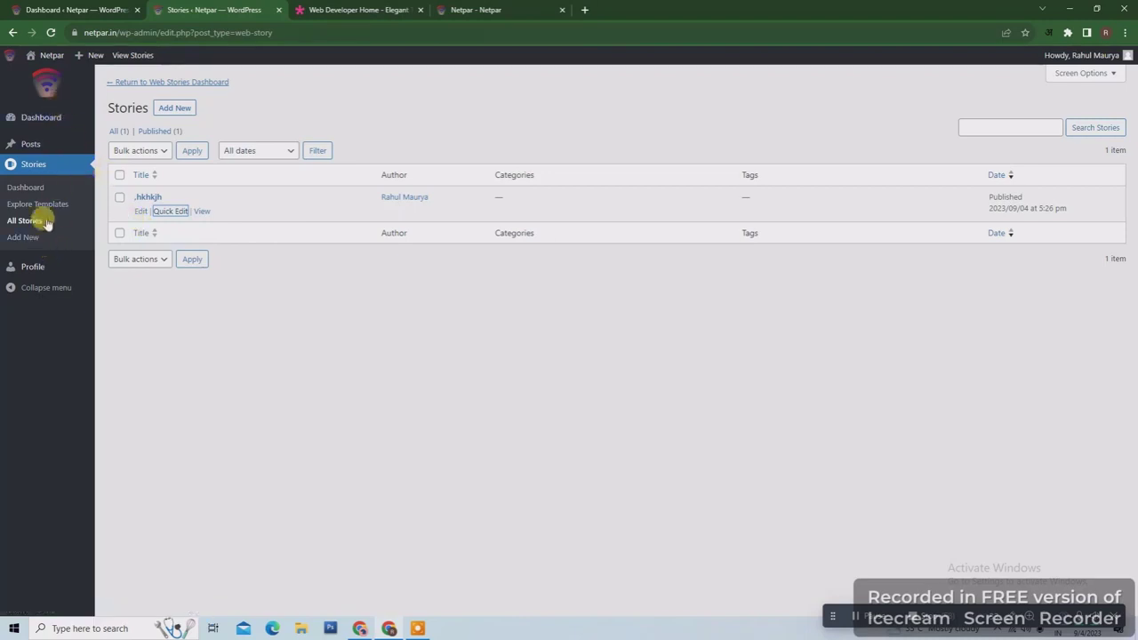
{"action": "mouse_move", "coordinate": [39, 145]}
{"action": "left_click", "coordinate": [125, 145]}
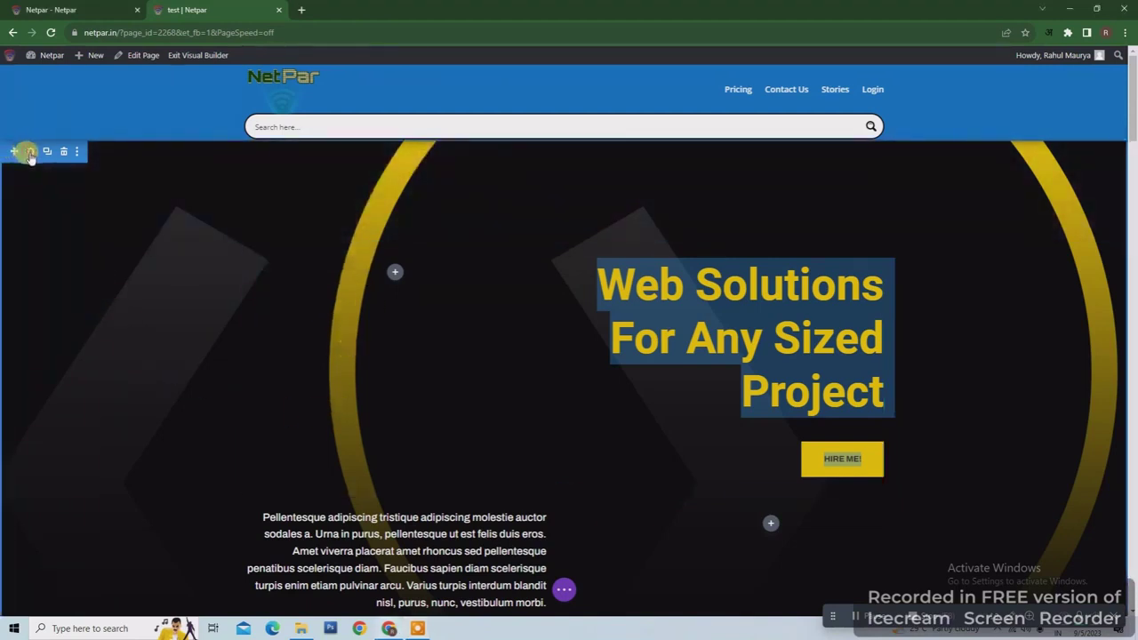
- Open the "Web Solutions" hero section's settings, try white and red background colours, and set the background back to black
{"action": "left_click", "coordinate": [31, 153]}
{"action": "left_click", "coordinate": [192, 225]}
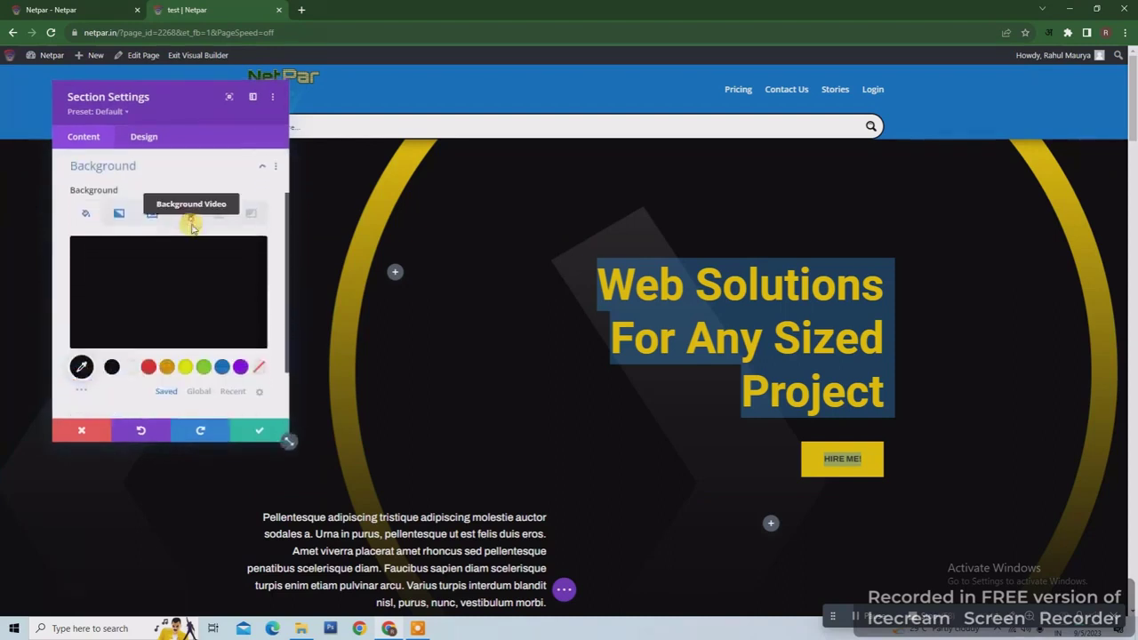
{"action": "left_click", "coordinate": [129, 366]}
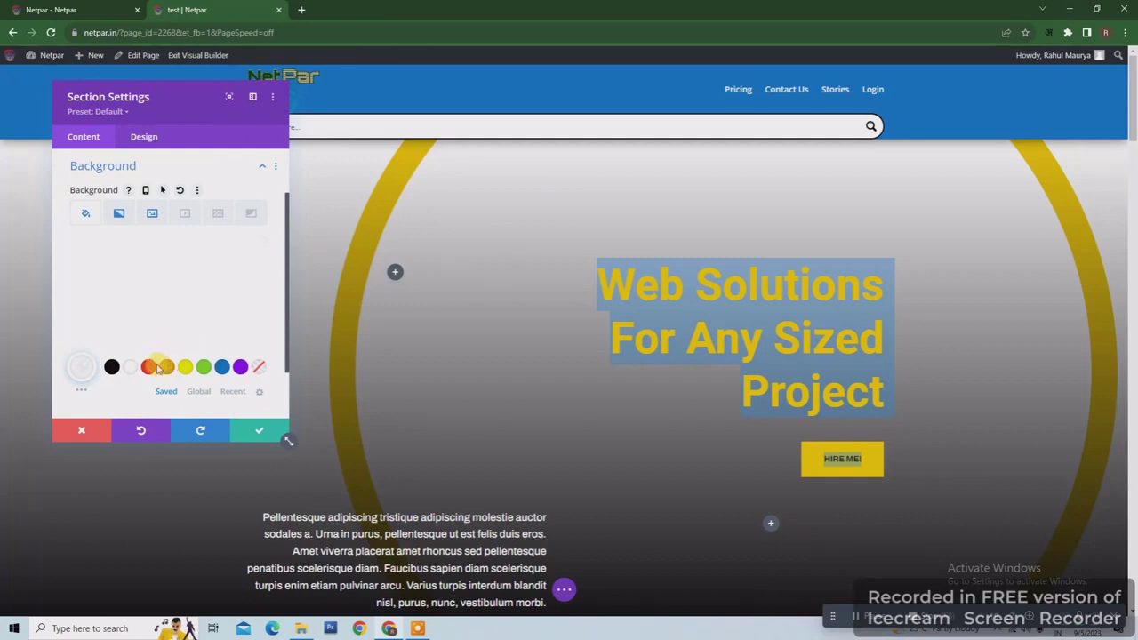
{"action": "left_click", "coordinate": [148, 366]}
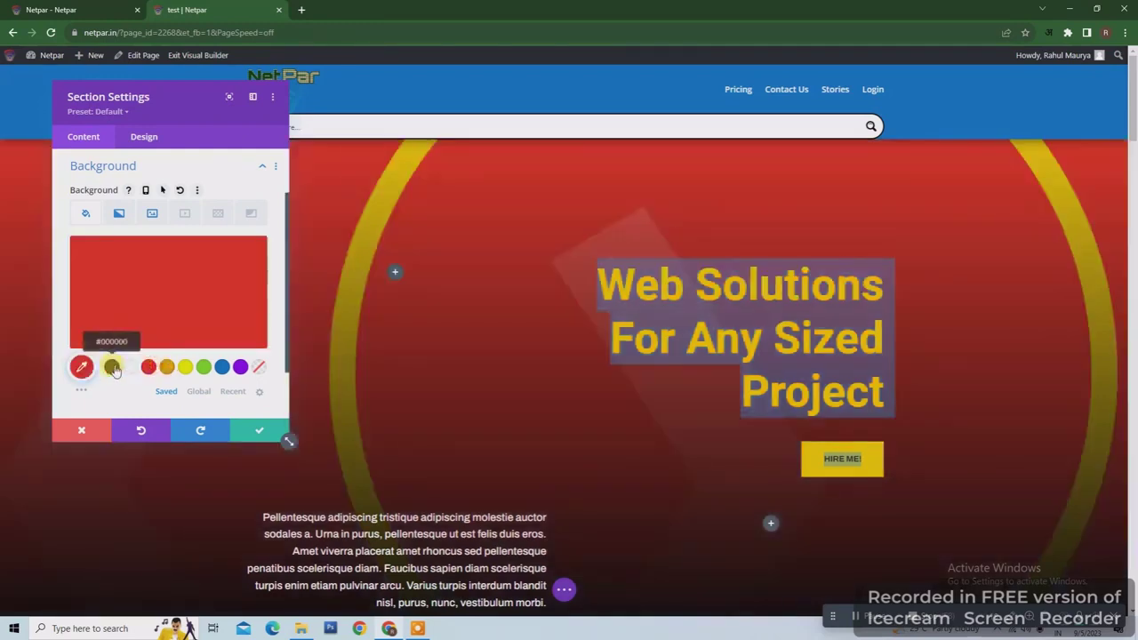
{"action": "left_click", "coordinate": [112, 366]}
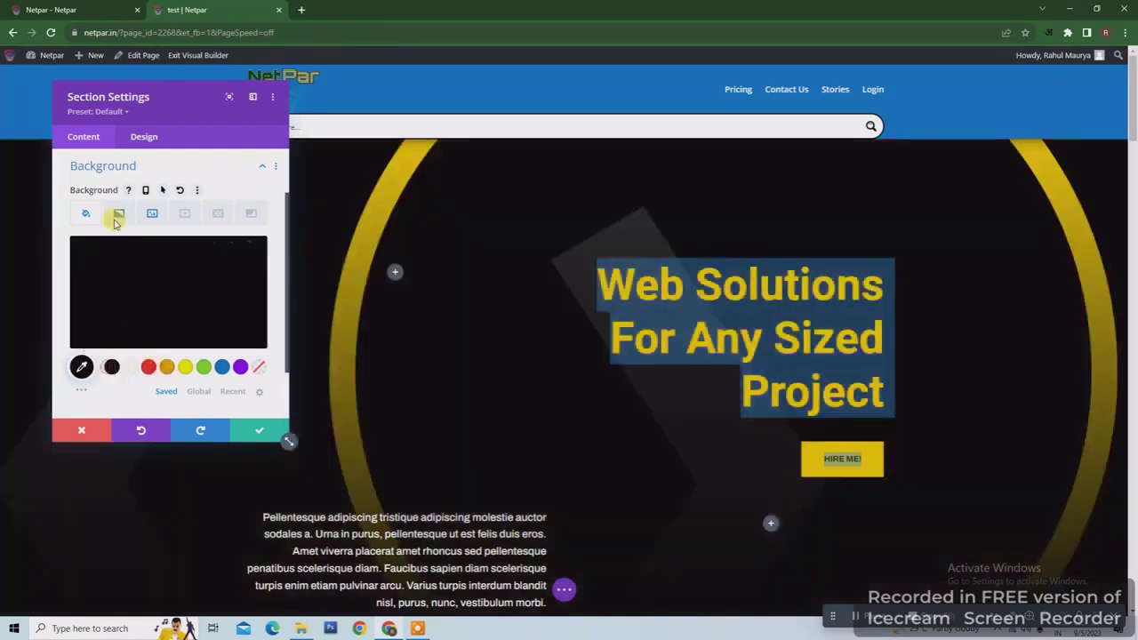
- Look through the section's gradient and image background options and replace the background image with webdev-04-2.png from the media library
{"action": "left_click", "coordinate": [117, 217]}
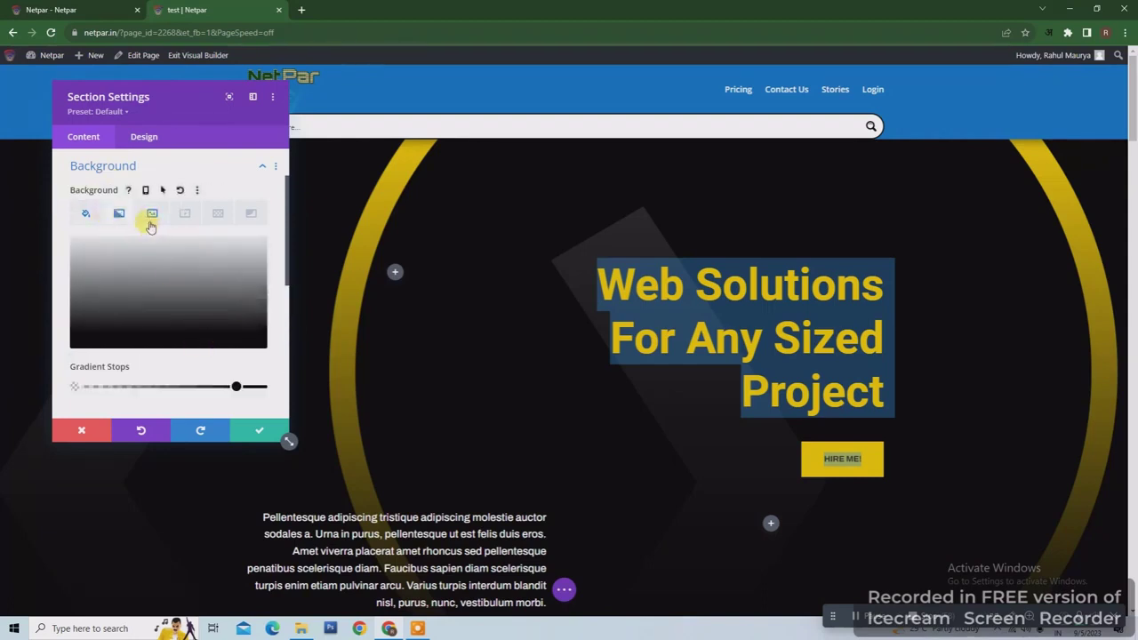
{"action": "left_click", "coordinate": [152, 215]}
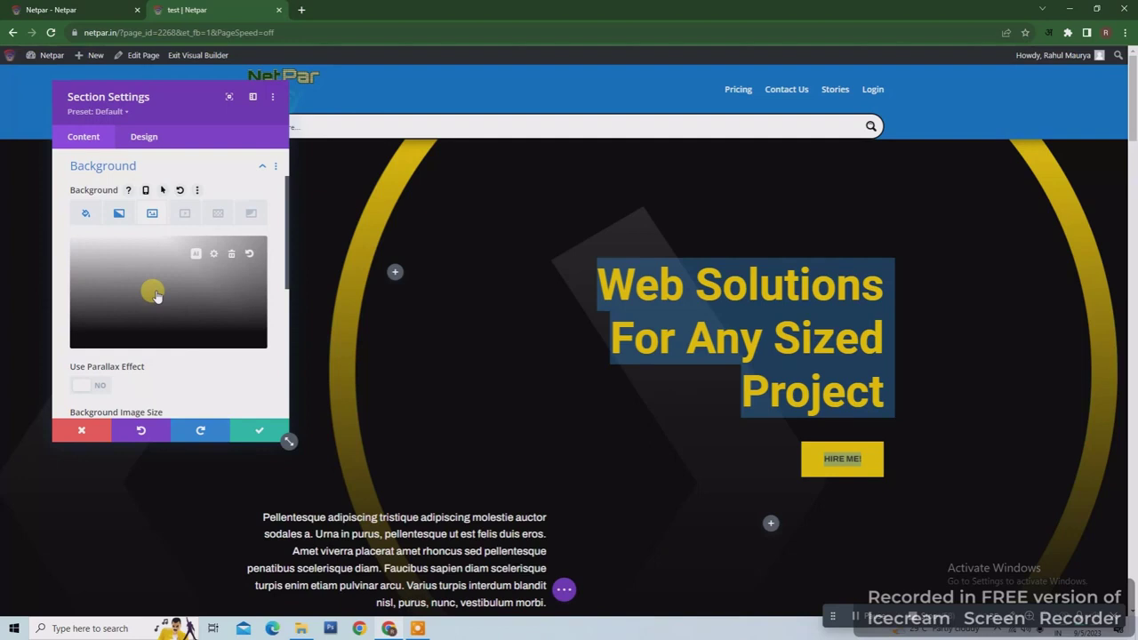
{"action": "left_click", "coordinate": [118, 216]}
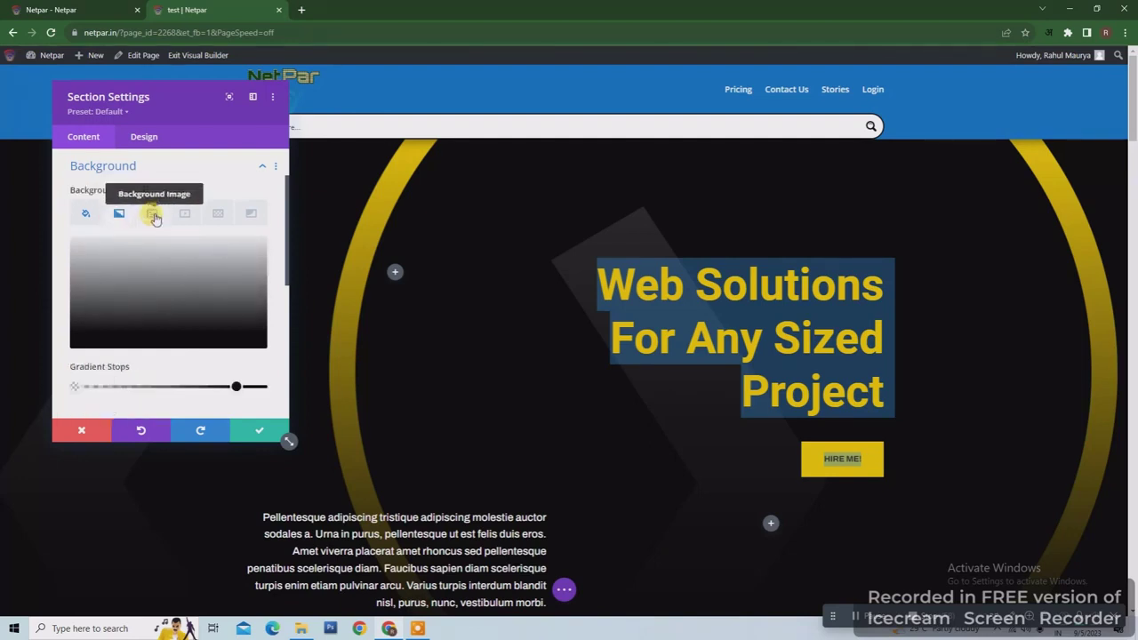
{"action": "left_click", "coordinate": [153, 214]}
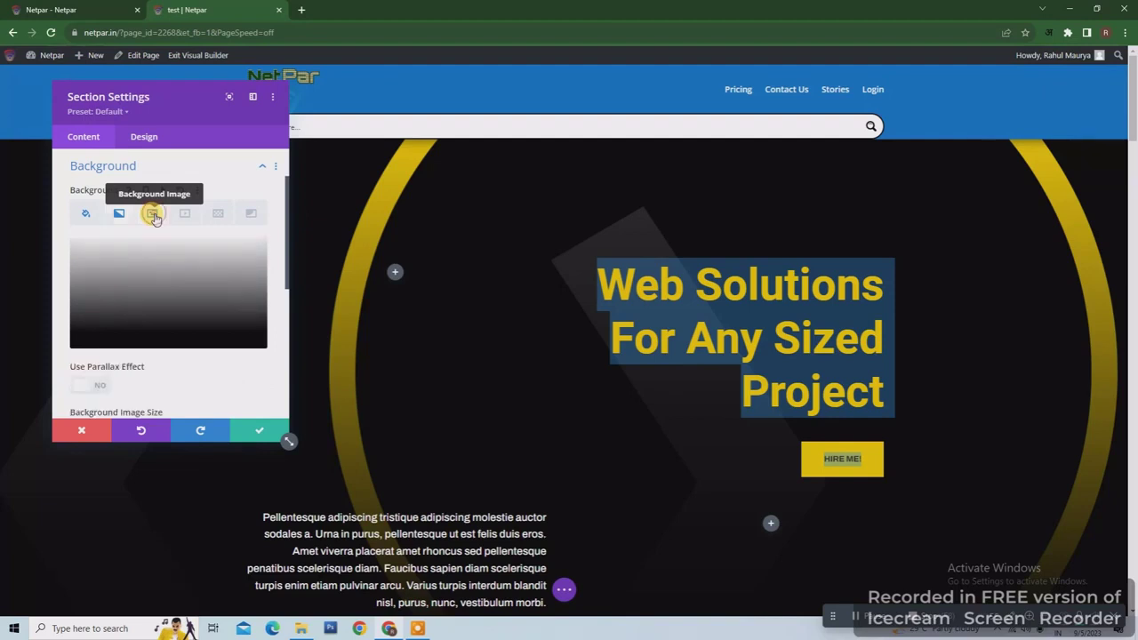
{"action": "left_click", "coordinate": [185, 289]}
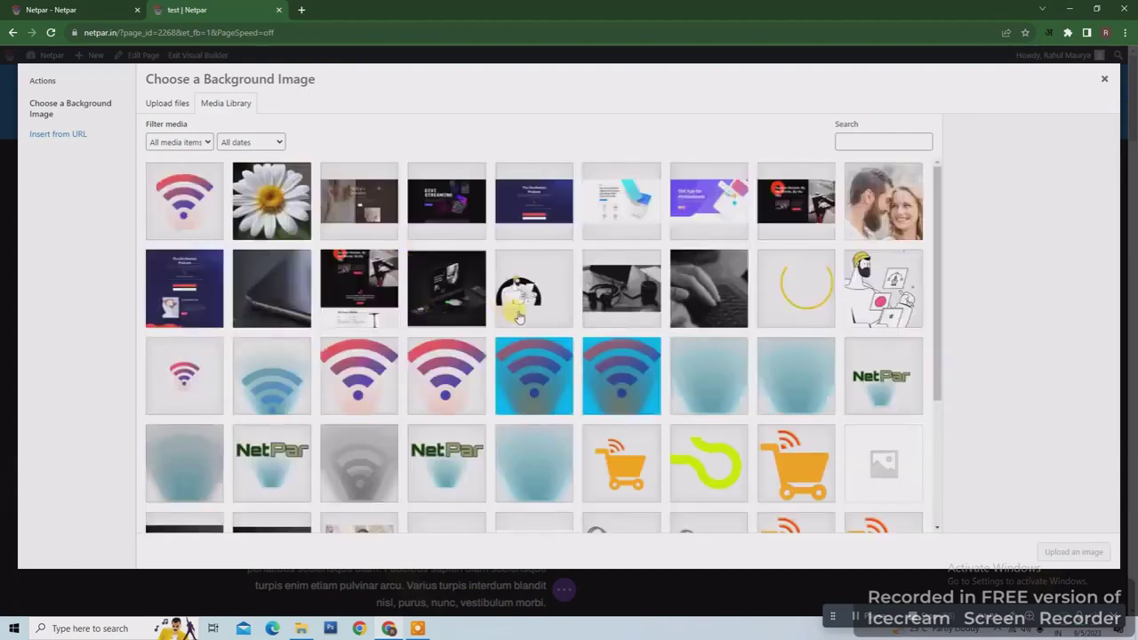
{"action": "left_click", "coordinate": [529, 289]}
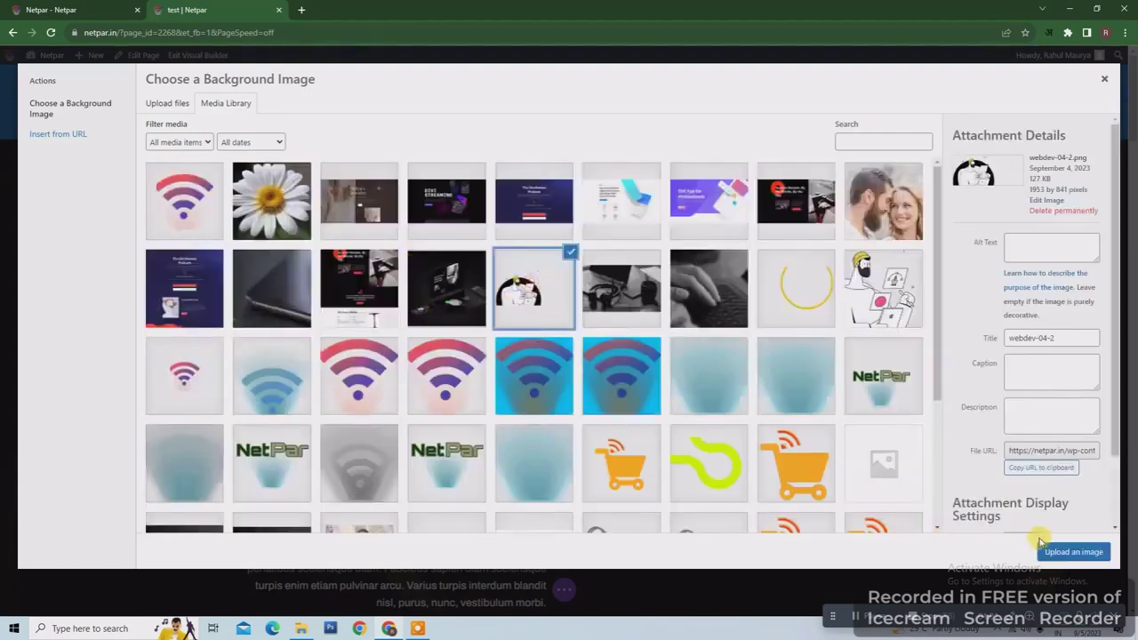
{"action": "left_click", "coordinate": [1067, 552]}
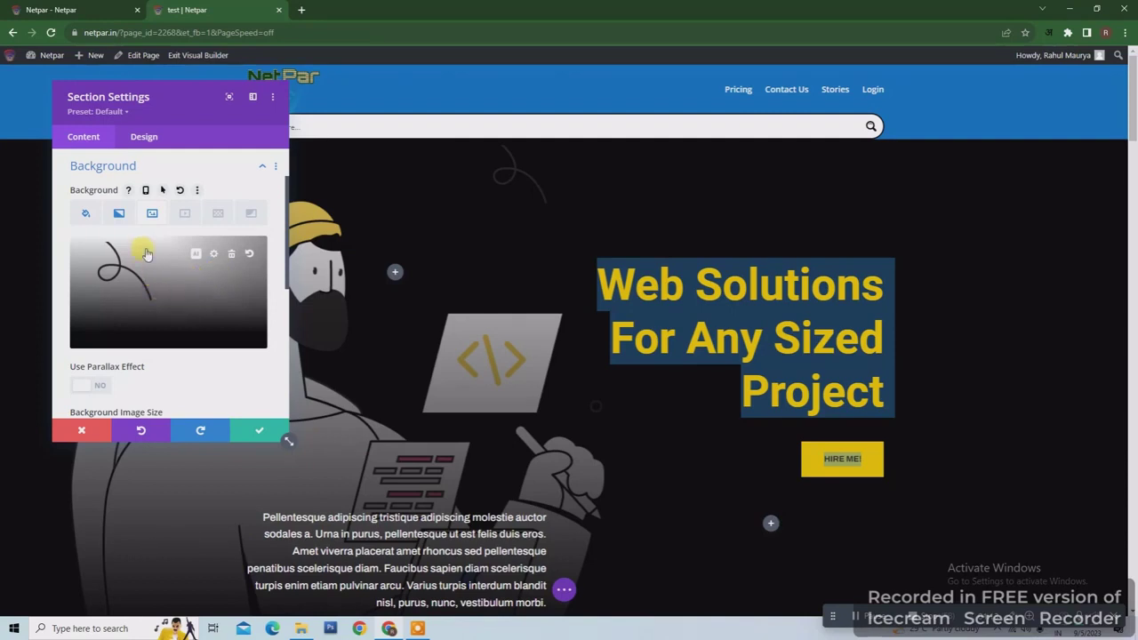
- Check the background video options and delete the section's background image
{"action": "left_click", "coordinate": [185, 214]}
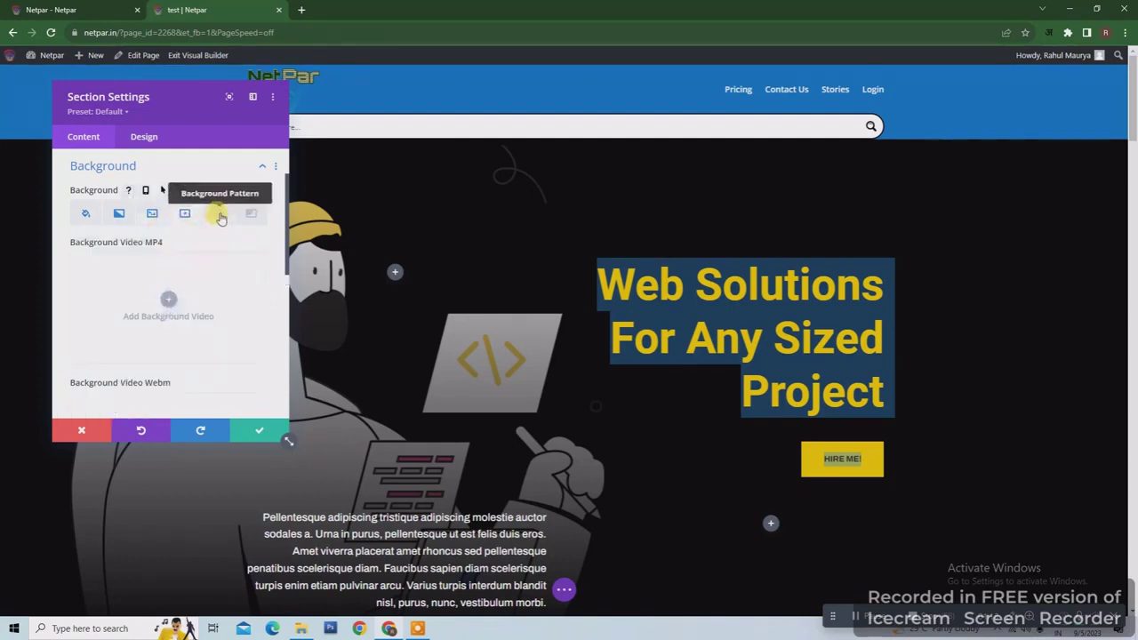
{"action": "left_click", "coordinate": [152, 213]}
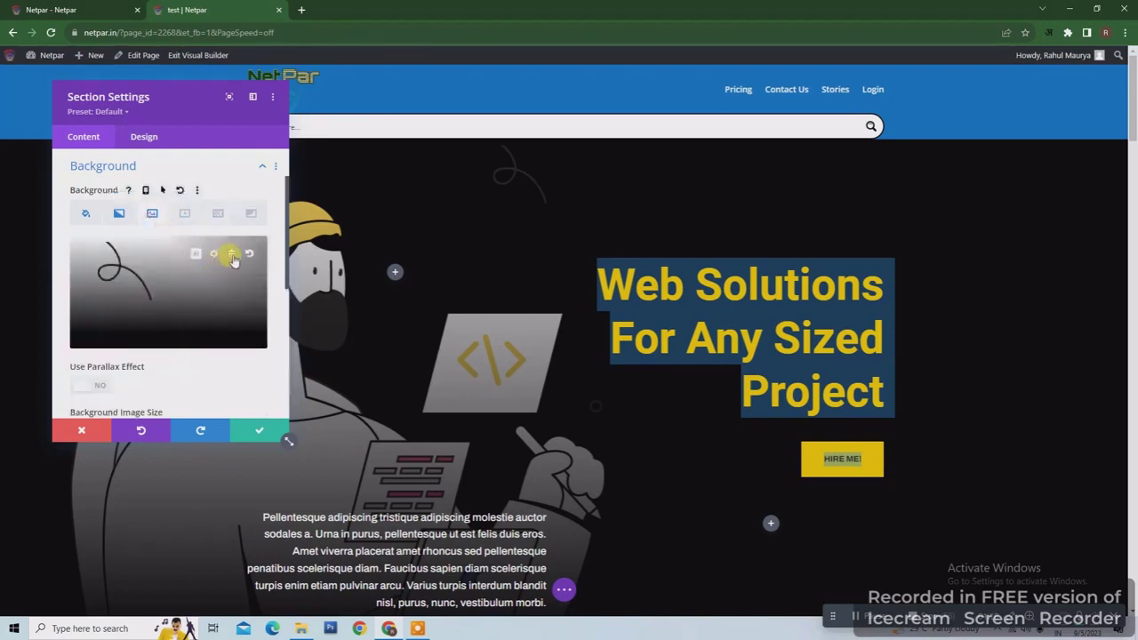
{"action": "left_click", "coordinate": [231, 256]}
- Add a background pattern to the section and remove its background gradient
{"action": "left_click", "coordinate": [218, 214]}
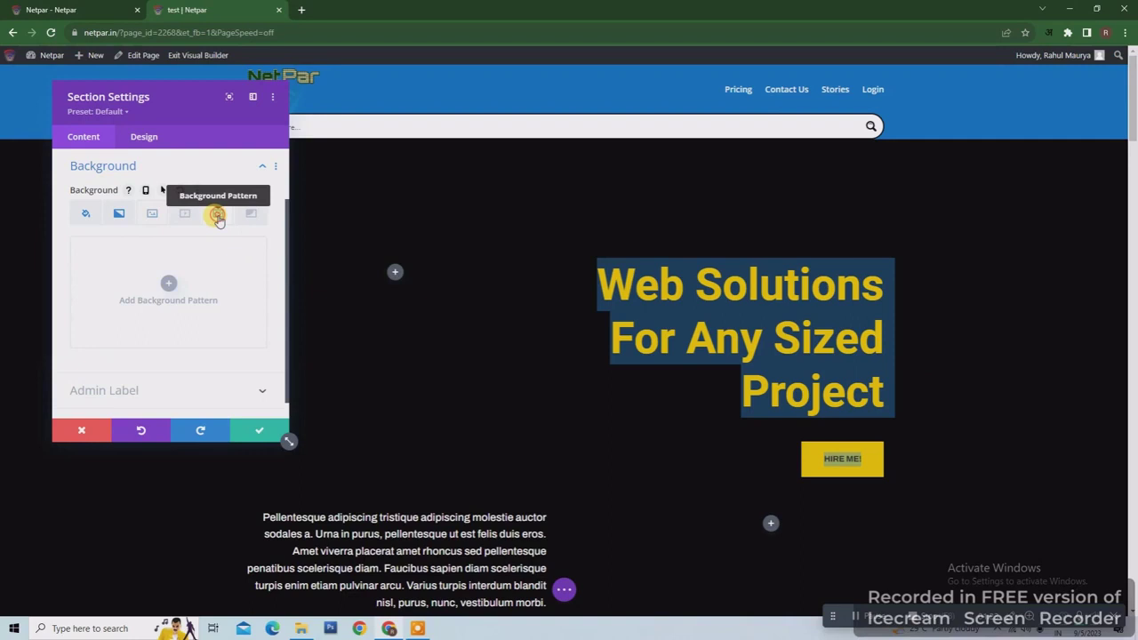
{"action": "left_click", "coordinate": [166, 283]}
{"action": "left_click", "coordinate": [118, 213]}
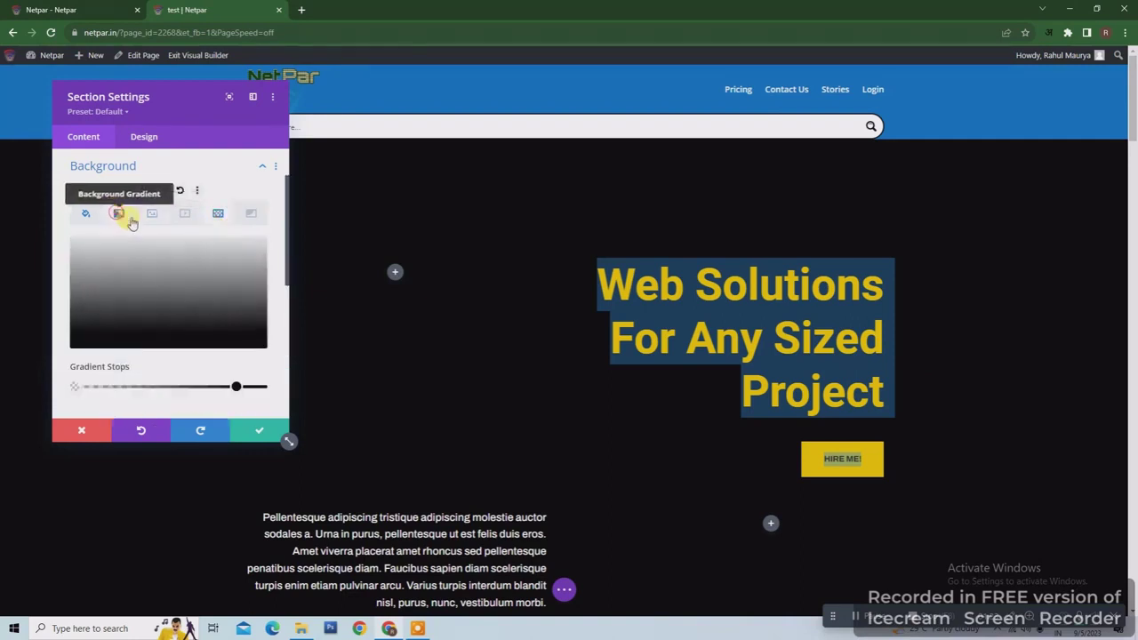
{"action": "left_click", "coordinate": [249, 255]}
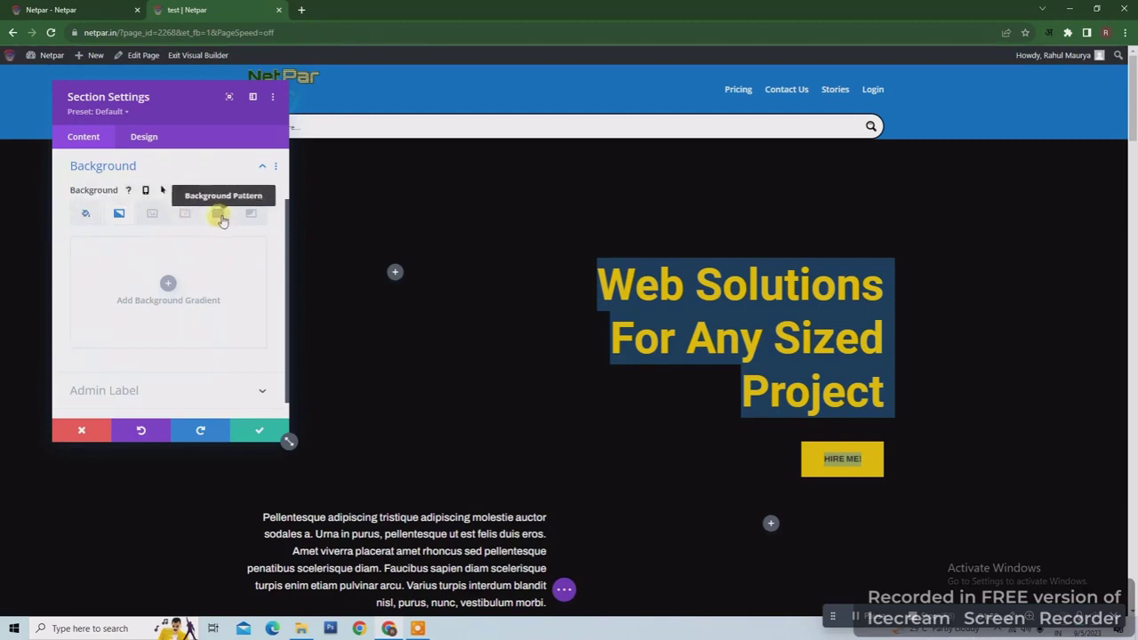
- Set the background pattern's colour to yellow and try several pattern styles, ending with Pinwheel
{"action": "left_click", "coordinate": [218, 213]}
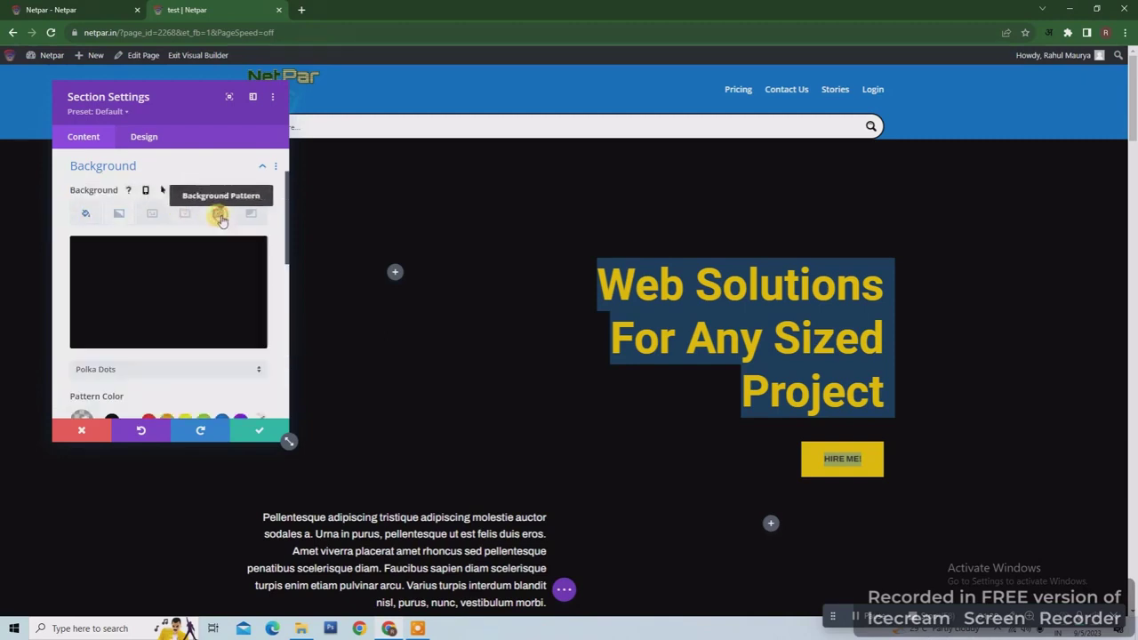
{"action": "left_click", "coordinate": [184, 418]}
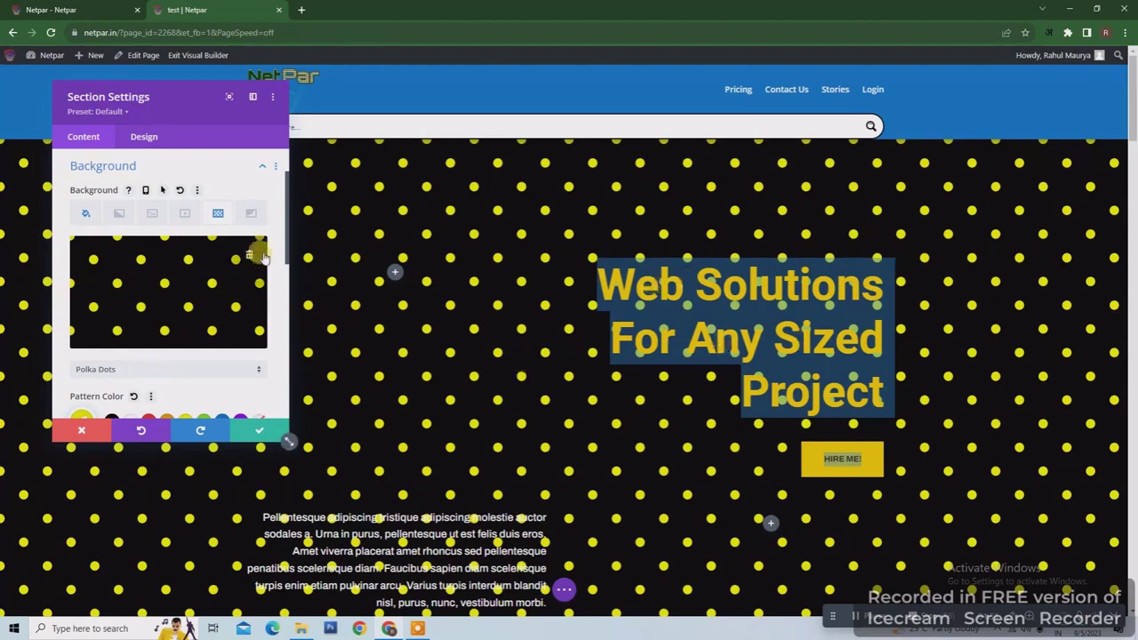
{"action": "scroll", "coordinate": [287, 237], "scroll_direction": "down", "scroll_amount": 2}
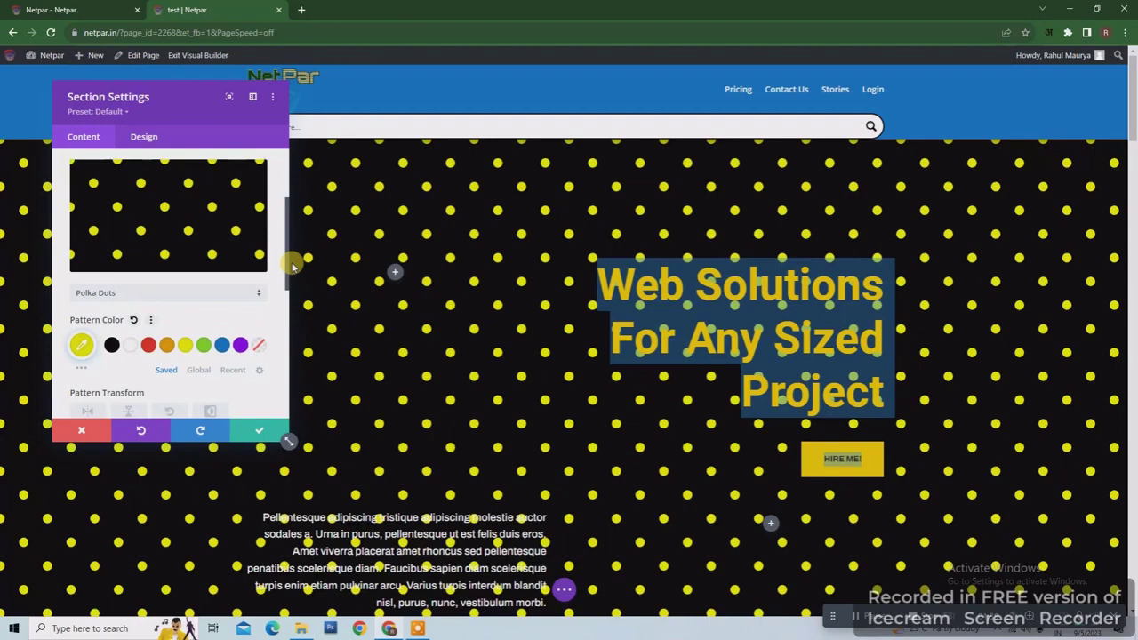
{"action": "left_click", "coordinate": [153, 297]}
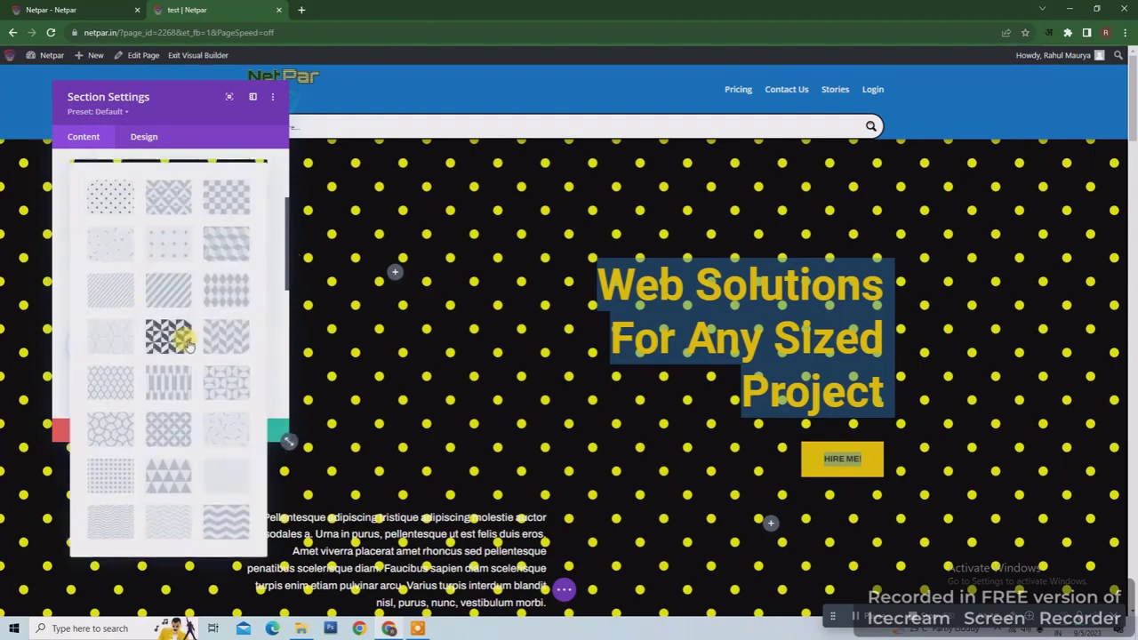
{"action": "left_click", "coordinate": [187, 342]}
{"action": "left_click", "coordinate": [157, 293]}
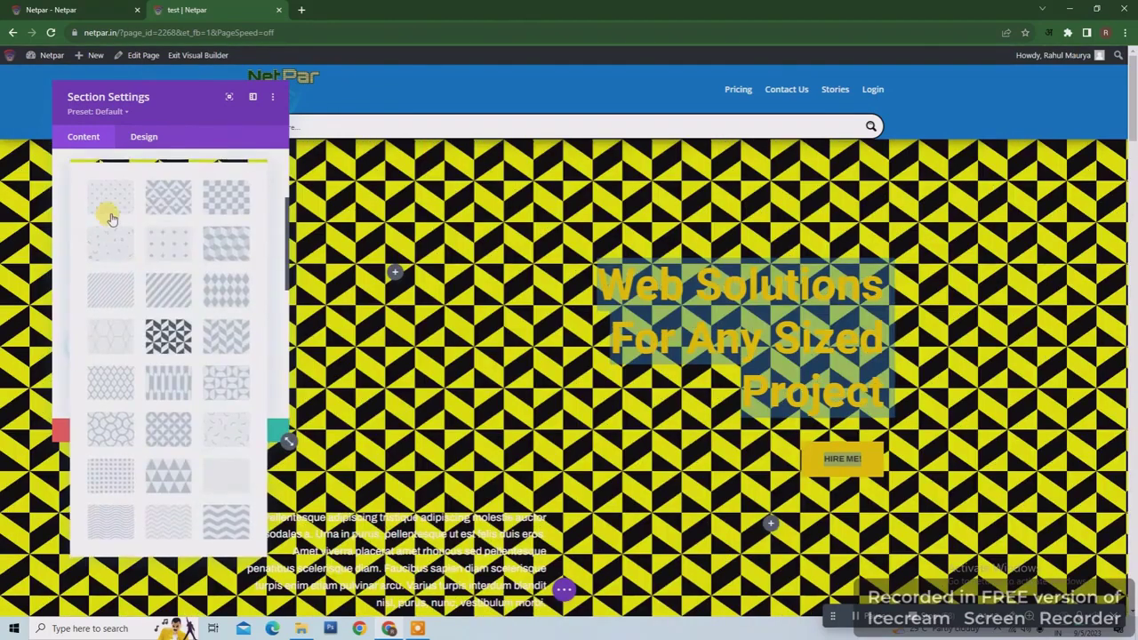
{"action": "left_click", "coordinate": [105, 206]}
{"action": "left_click", "coordinate": [156, 295]}
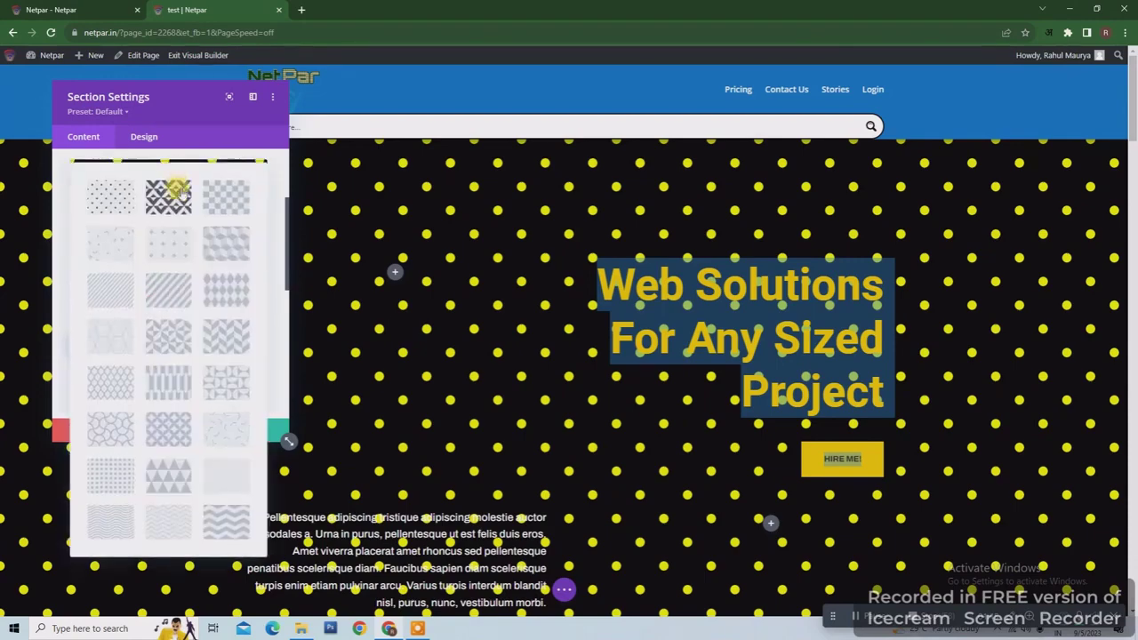
{"action": "left_click", "coordinate": [178, 198]}
{"action": "left_click", "coordinate": [175, 295]}
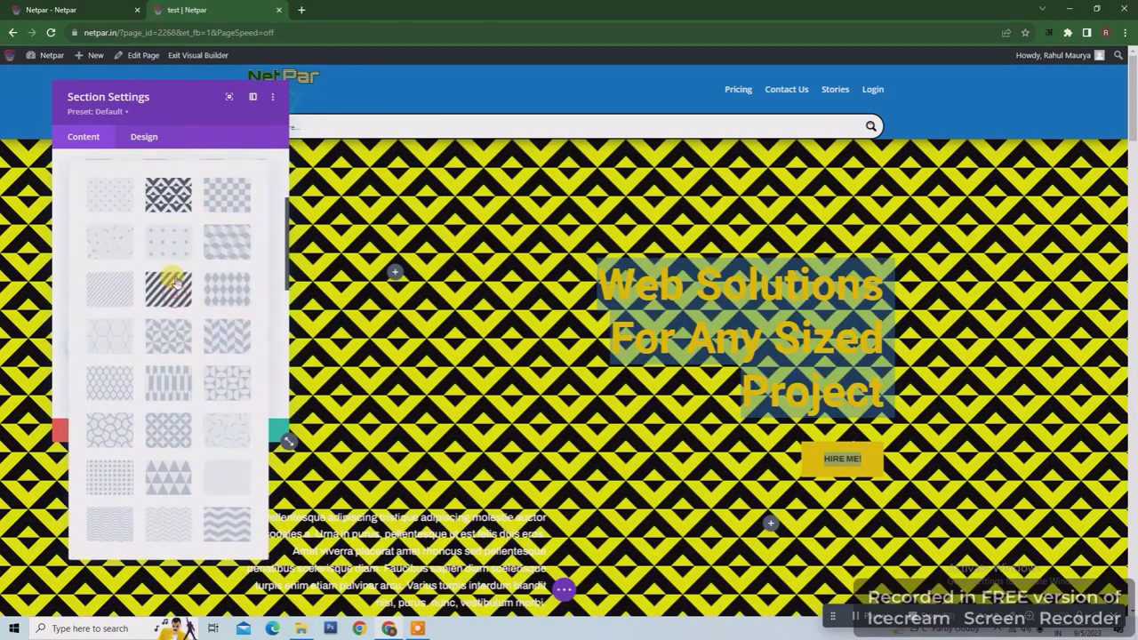
{"action": "left_click", "coordinate": [231, 377]}
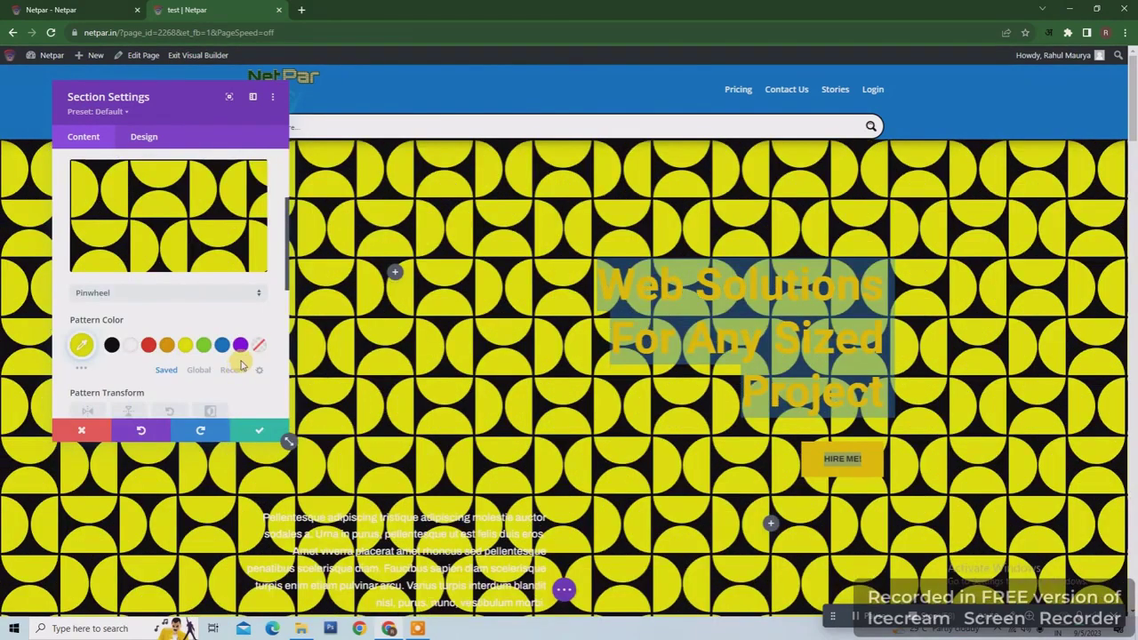
- Delete the Pinwheel background pattern from the section
{"action": "scroll", "coordinate": [233, 302], "scroll_direction": "up", "scroll_amount": 2}
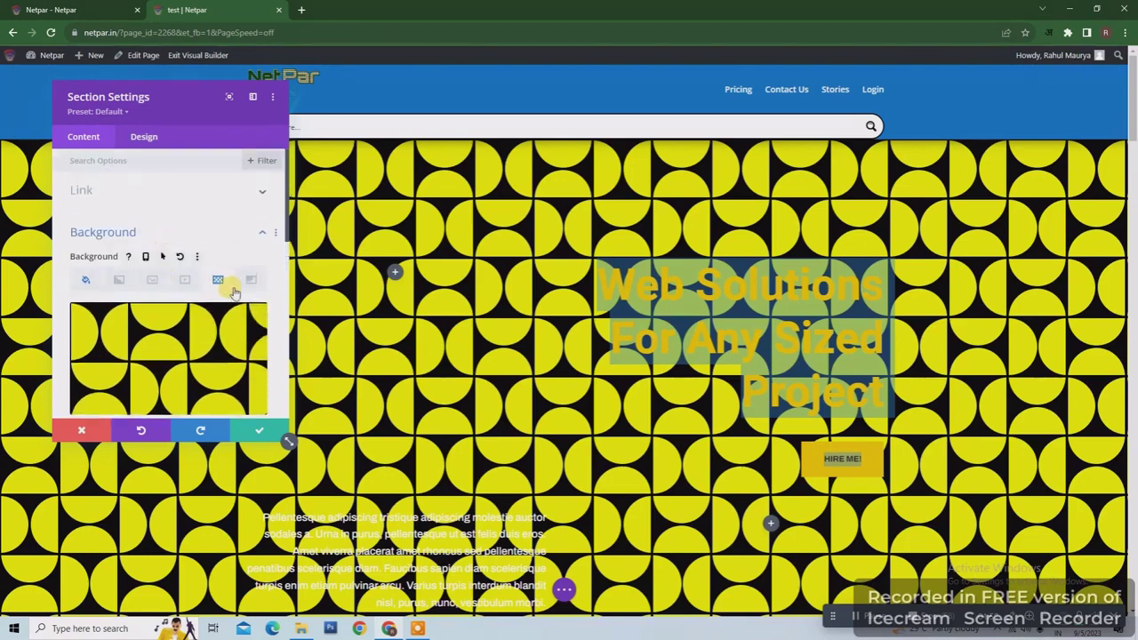
{"action": "mouse_move", "coordinate": [255, 333]}
{"action": "left_click", "coordinate": [230, 320]}
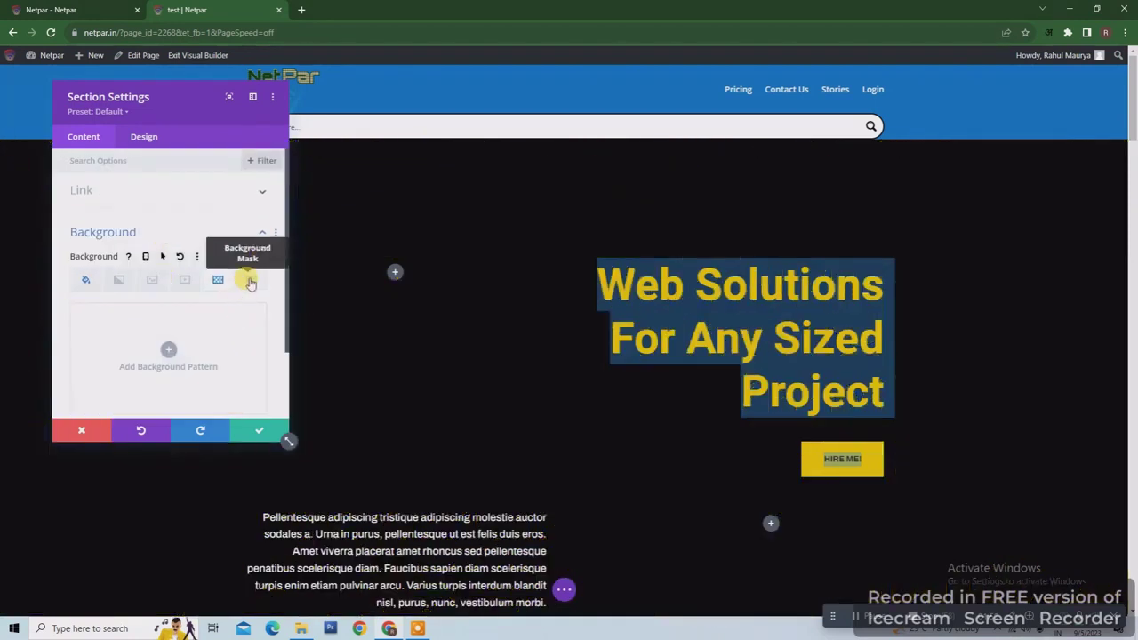
- Add a background mask to the section, try several shapes, and choose Diagonal Bars 2 with a yellow (#edf000) mask colour
{"action": "left_click", "coordinate": [250, 281]}
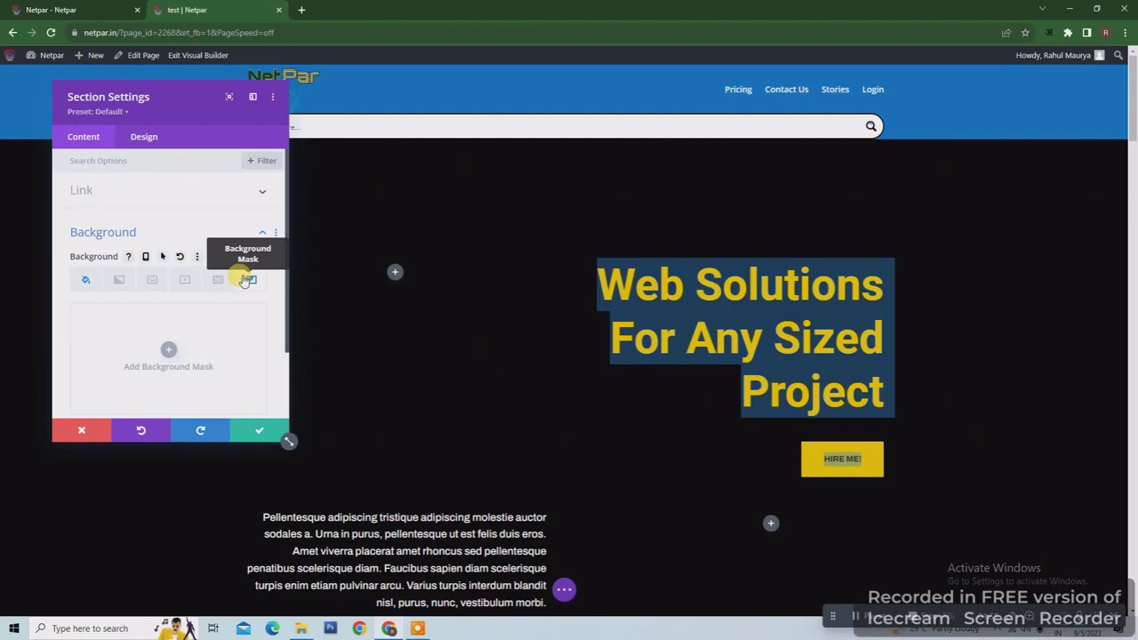
{"action": "left_click", "coordinate": [169, 356]}
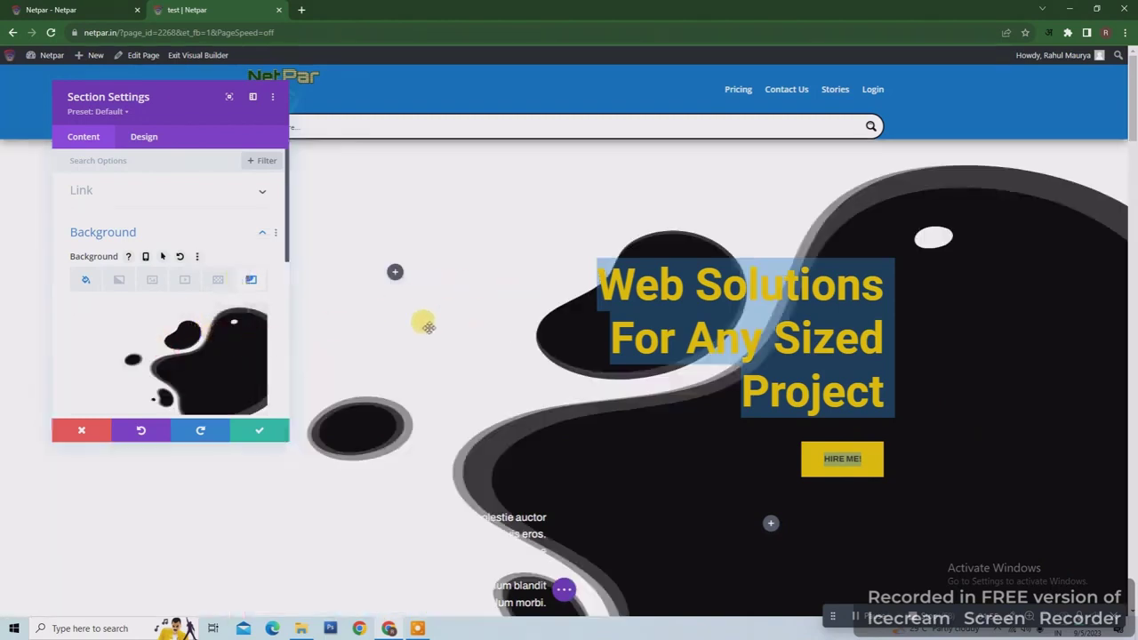
{"action": "left_click_drag", "start_coordinate": [287, 241], "coordinate": [281, 284]}
{"action": "left_click", "coordinate": [163, 333]}
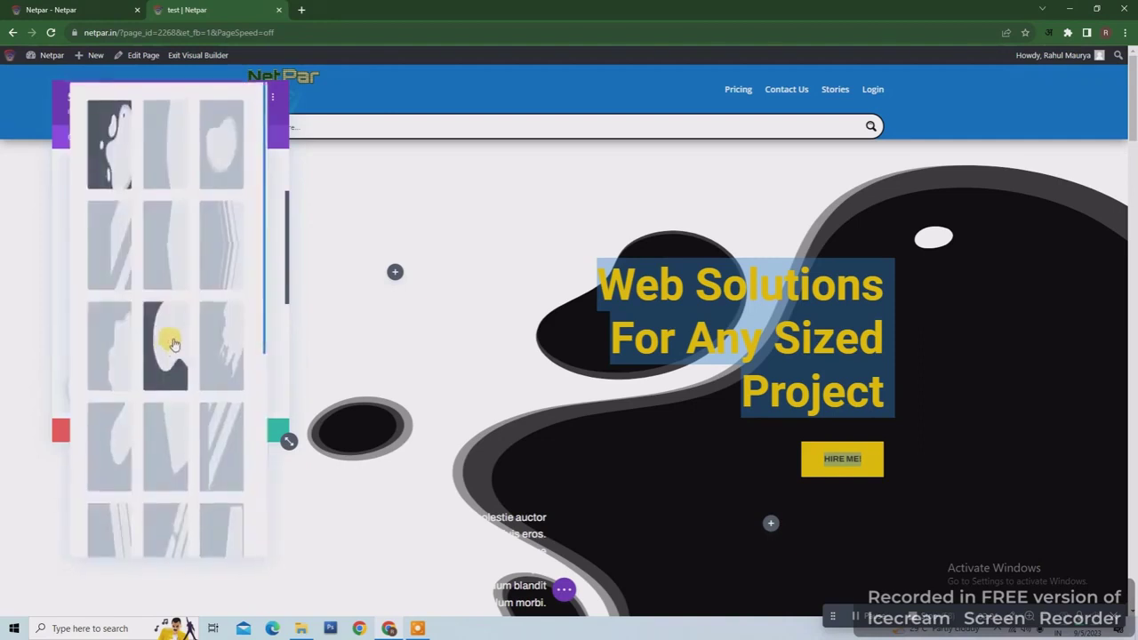
{"action": "left_click", "coordinate": [169, 344]}
{"action": "left_click", "coordinate": [168, 337]}
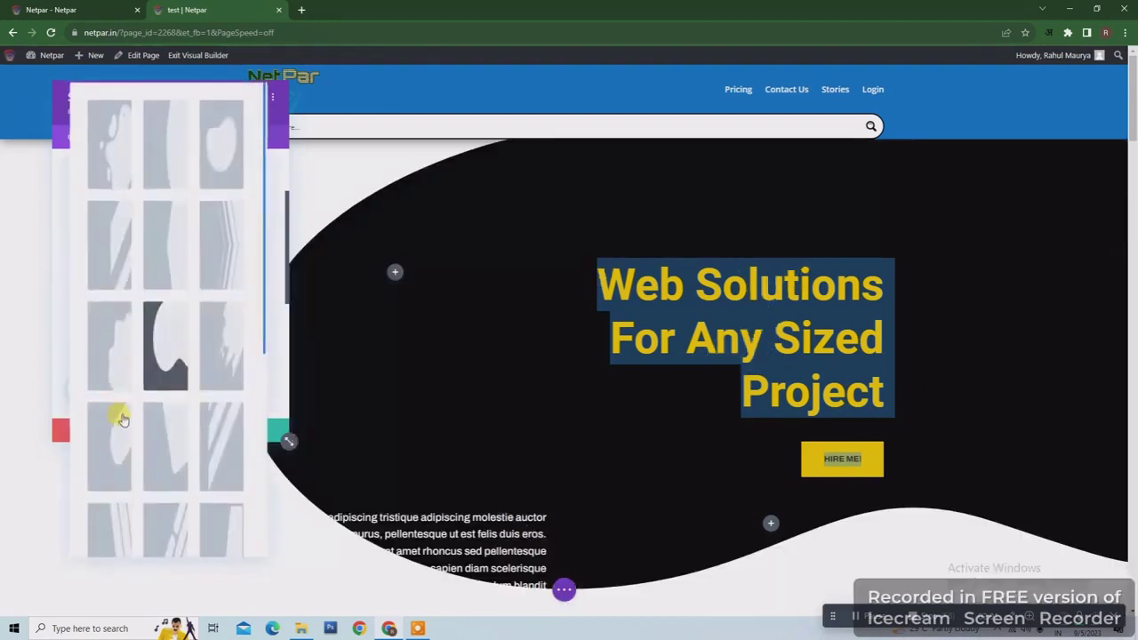
{"action": "left_click", "coordinate": [121, 416]}
{"action": "left_click", "coordinate": [168, 346]}
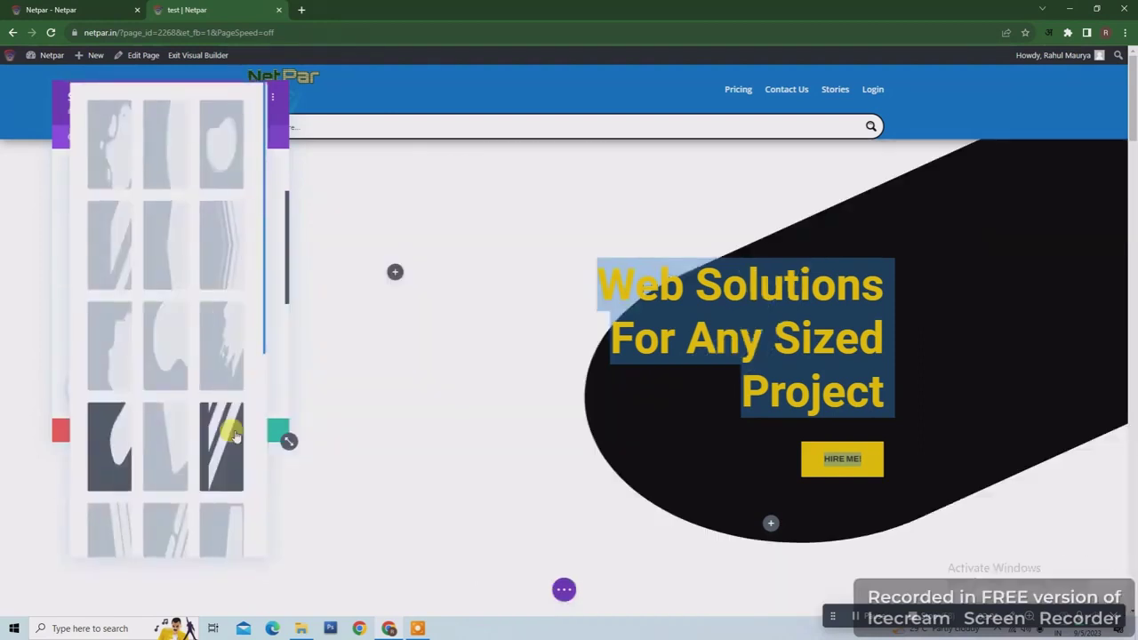
{"action": "left_click", "coordinate": [218, 451]}
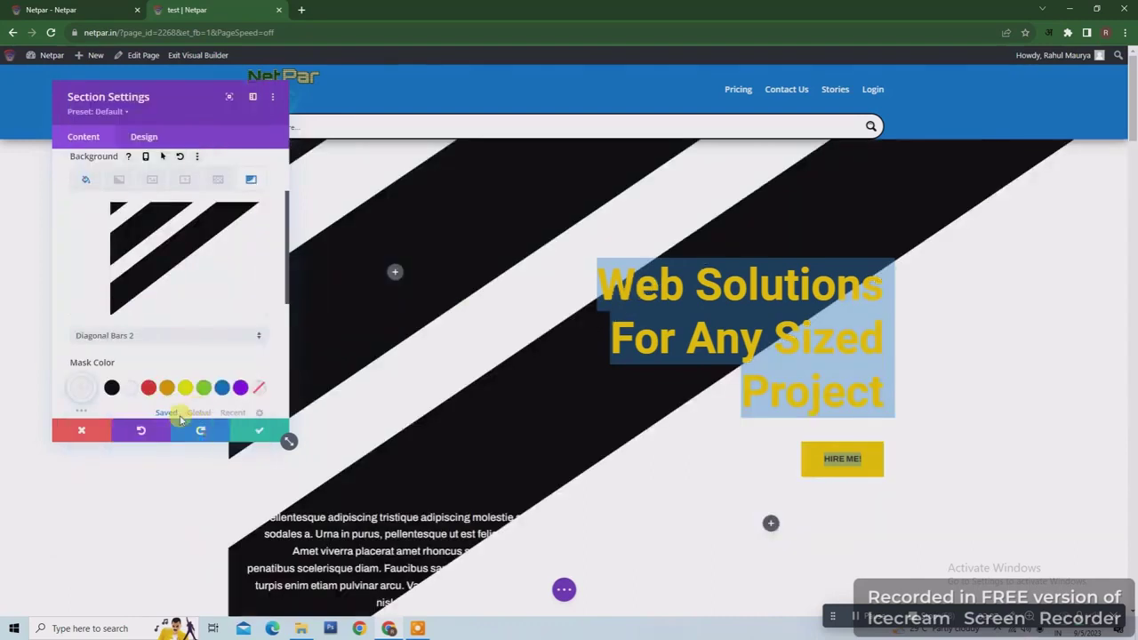
{"action": "left_click", "coordinate": [185, 388]}
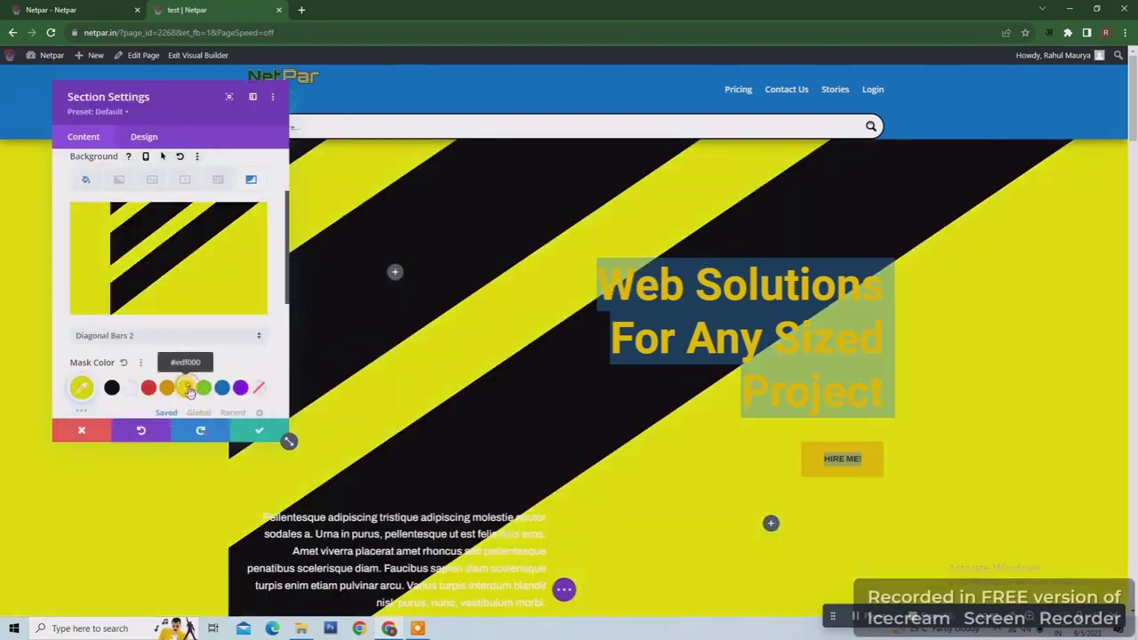
- Examine the Generate With AI options for the background image, including style, description and aspect ratio, without generating an image
{"action": "left_click", "coordinate": [149, 183]}
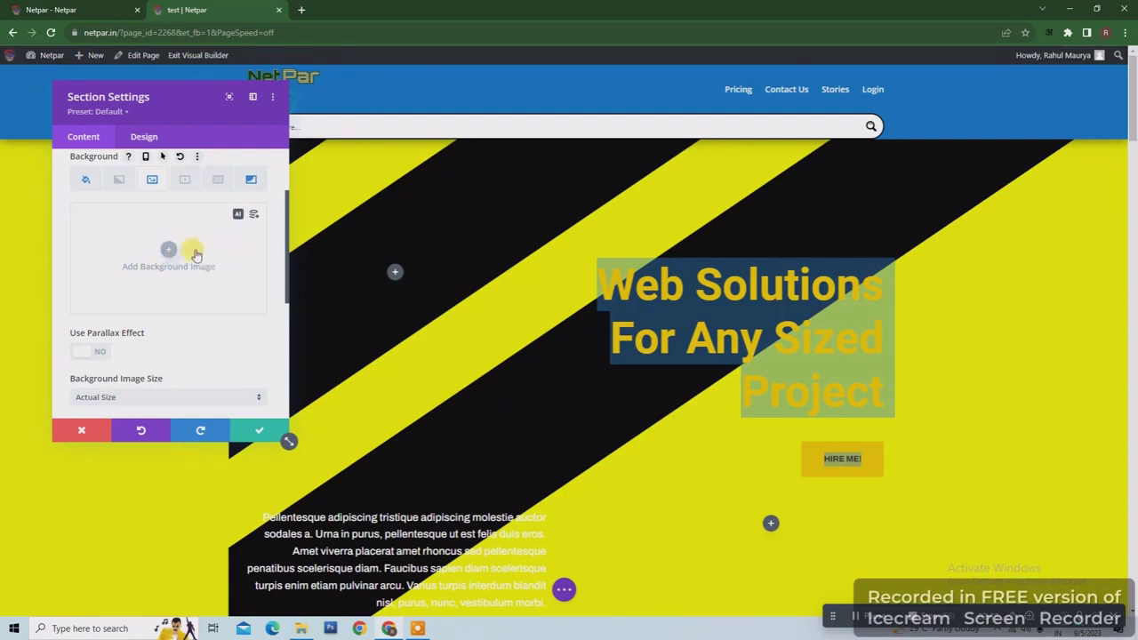
{"action": "left_click", "coordinate": [237, 214]}
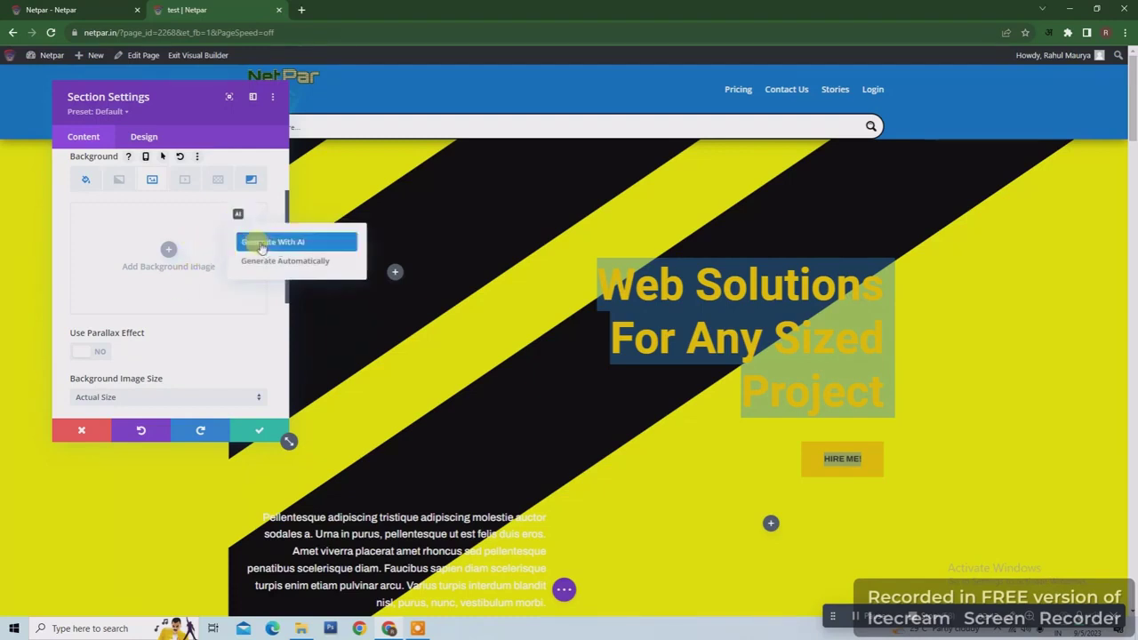
{"action": "left_click", "coordinate": [261, 244]}
{"action": "left_click", "coordinate": [480, 265]}
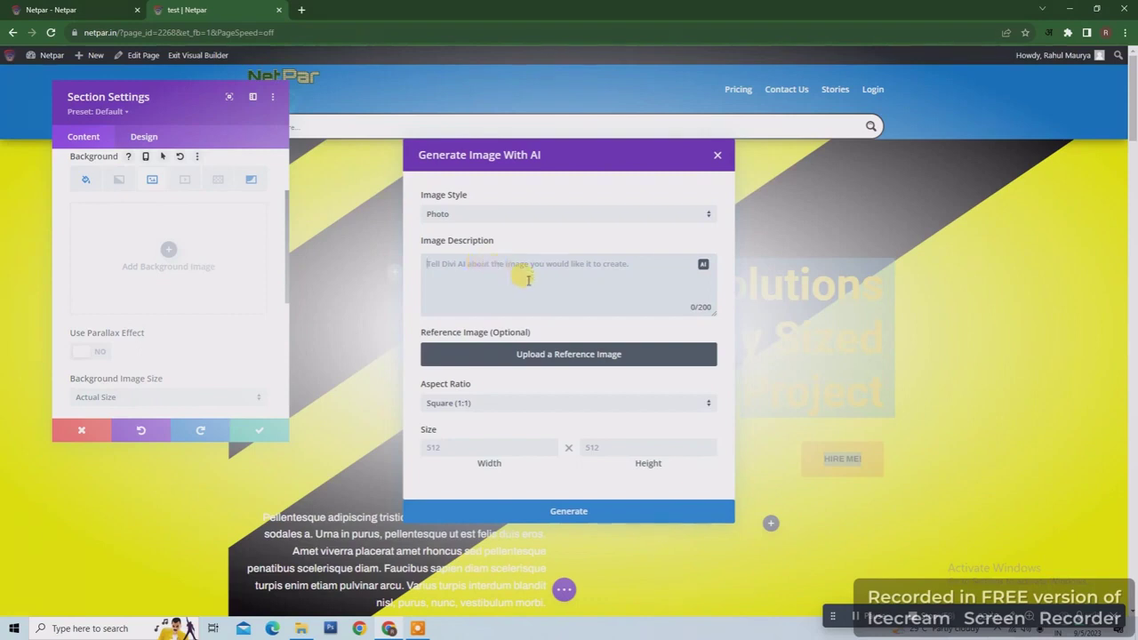
{"action": "left_click", "coordinate": [716, 158]}
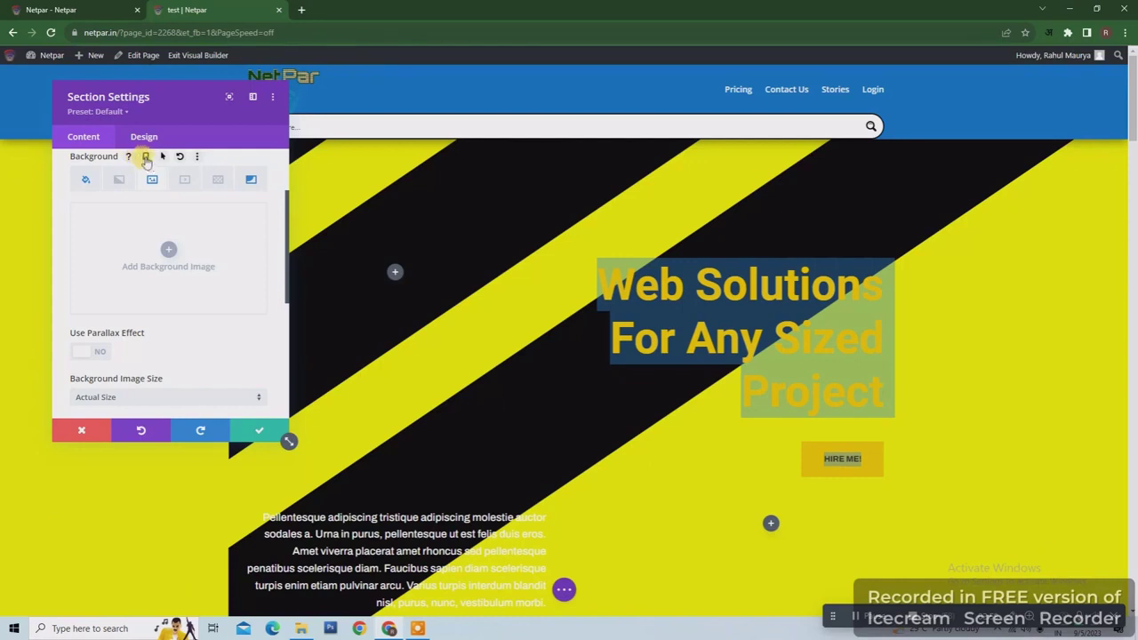
- Preview the section's background settings in tablet view and phone view
{"action": "left_click", "coordinate": [146, 157]}
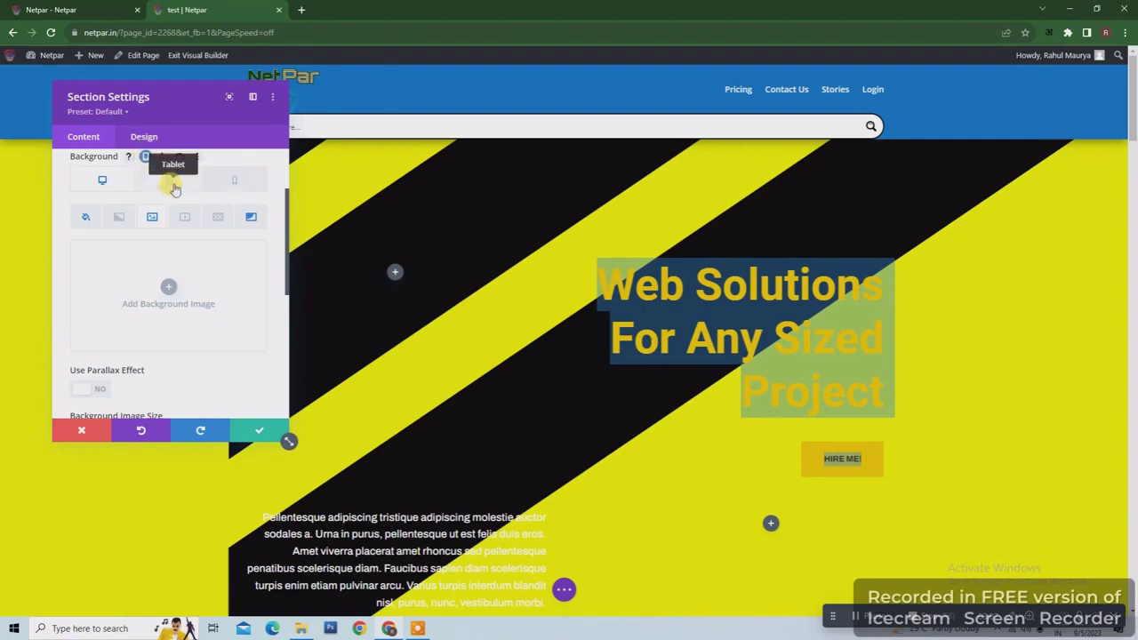
{"action": "left_click", "coordinate": [171, 182]}
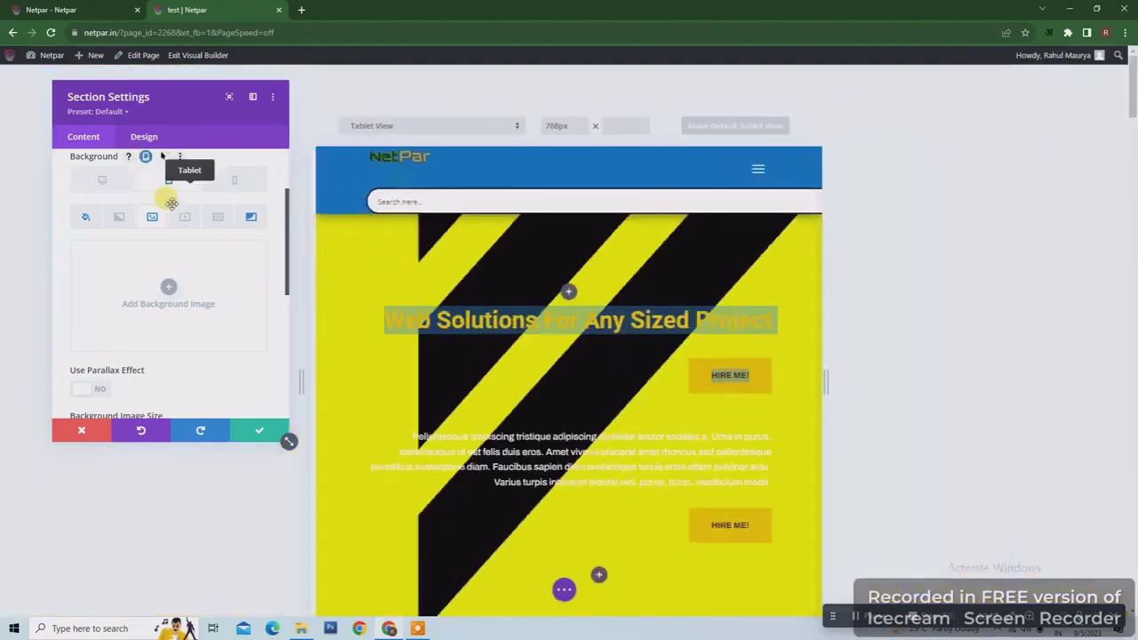
{"action": "left_click", "coordinate": [237, 181]}
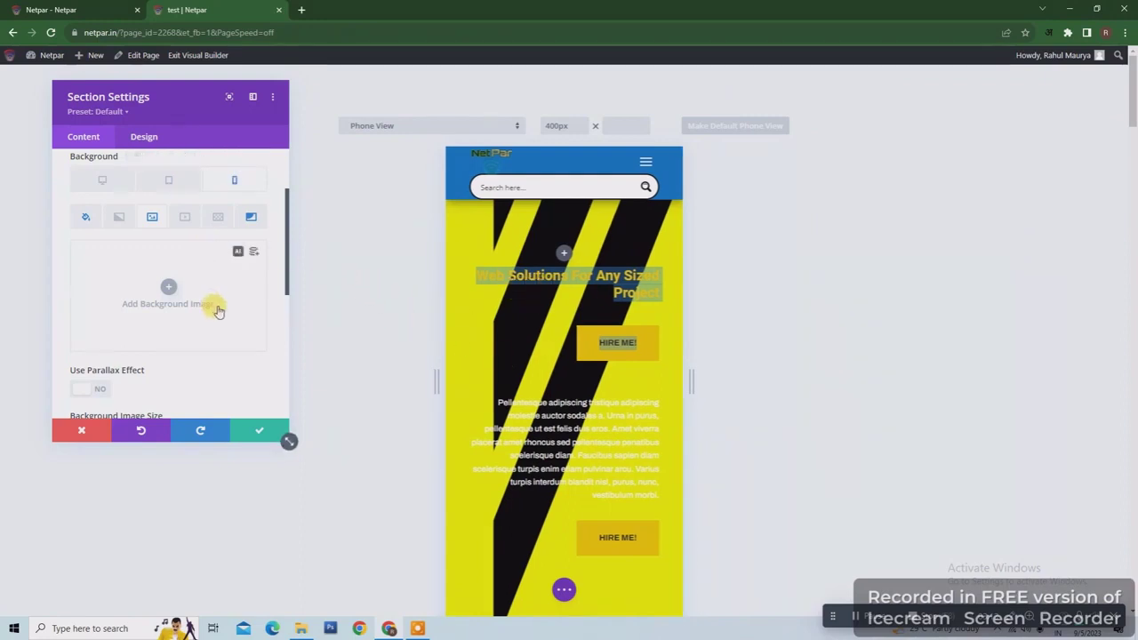
- Examine the section's design spacing options, with responsive margins for phone and desktop, and close the section settings
{"action": "left_click", "coordinate": [145, 136]}
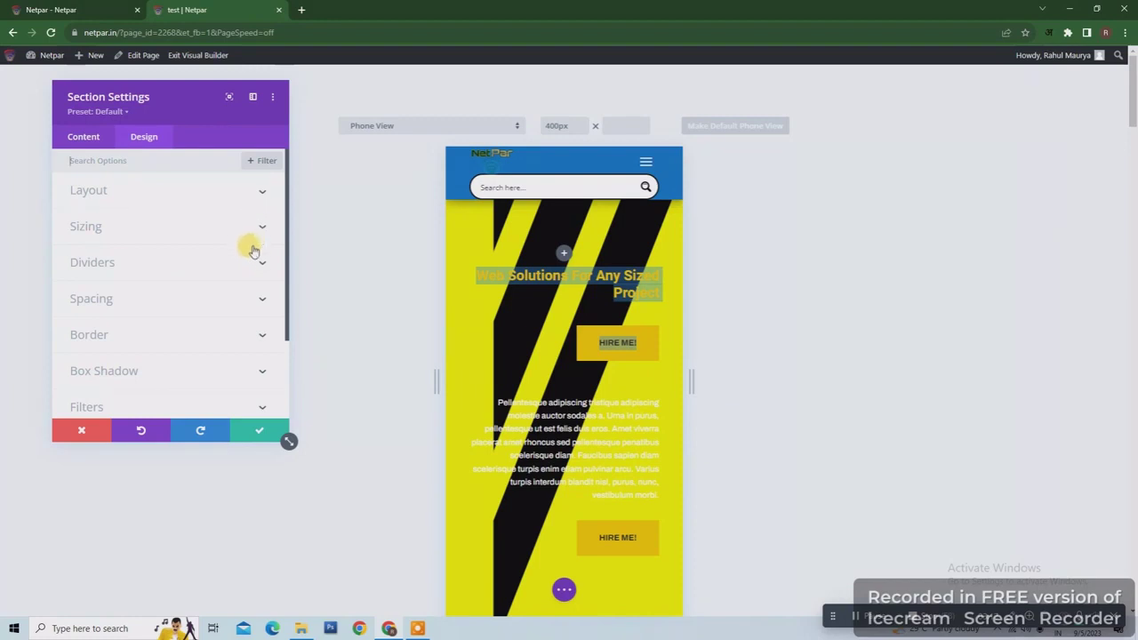
{"action": "left_click", "coordinate": [249, 297]}
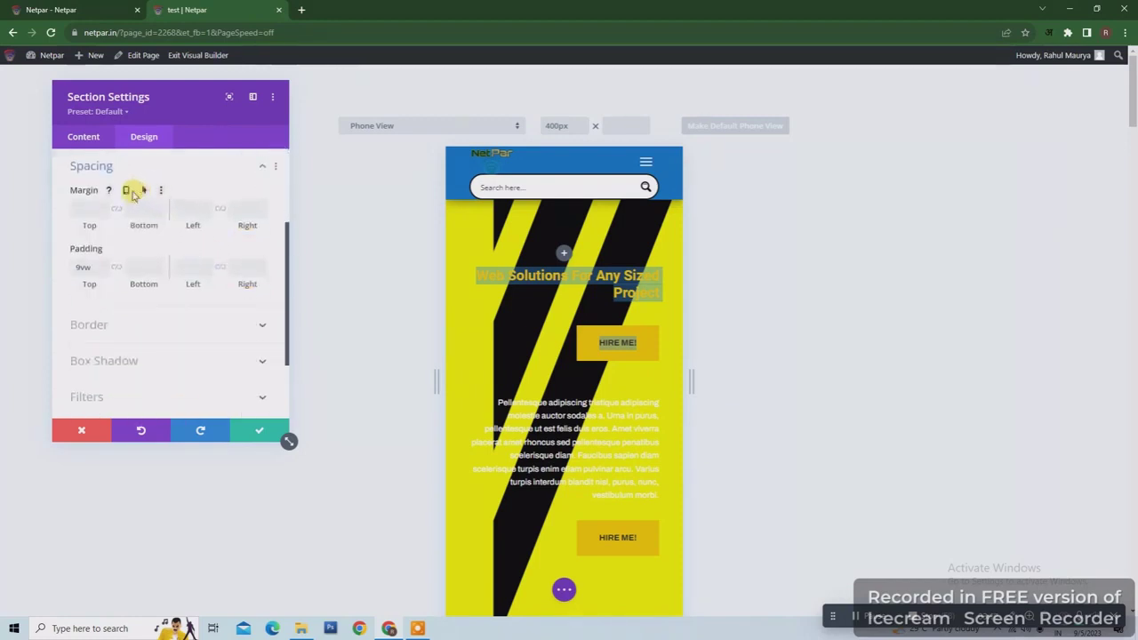
{"action": "left_click", "coordinate": [125, 189]}
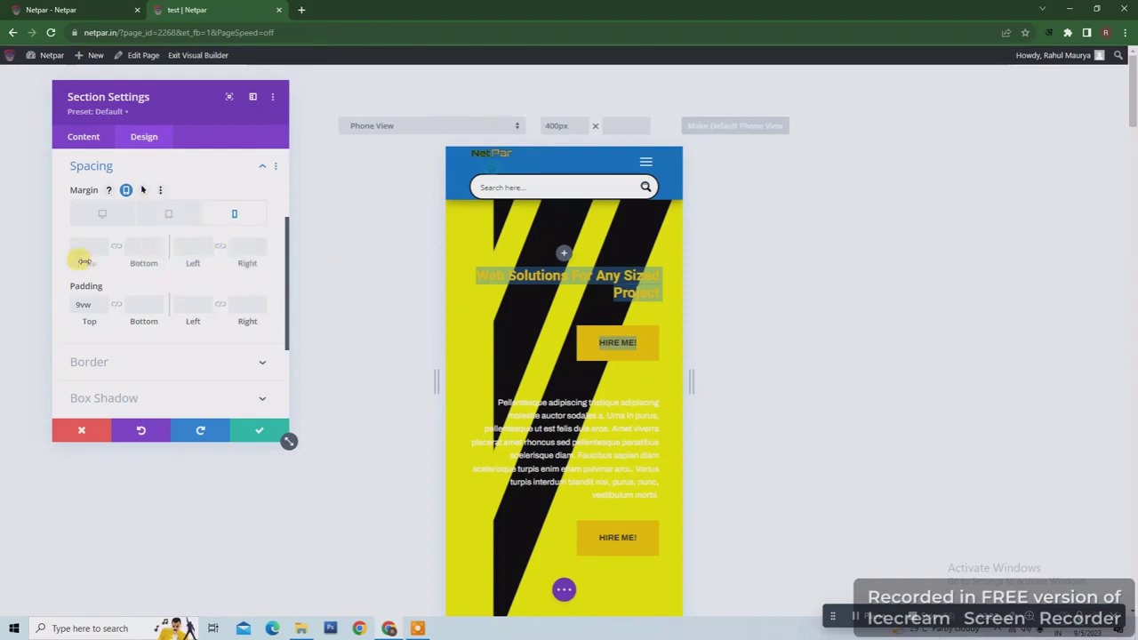
{"action": "left_click_drag", "start_coordinate": [84, 264], "coordinate": [111, 238]}
{"action": "left_click", "coordinate": [110, 219]}
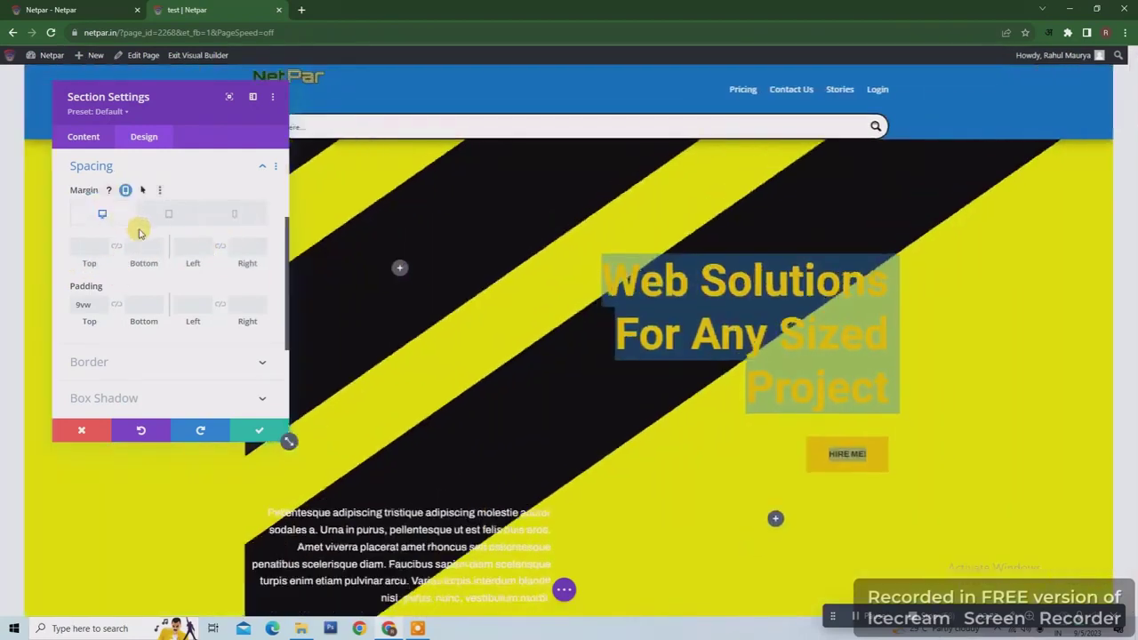
{"action": "left_click", "coordinate": [229, 234]}
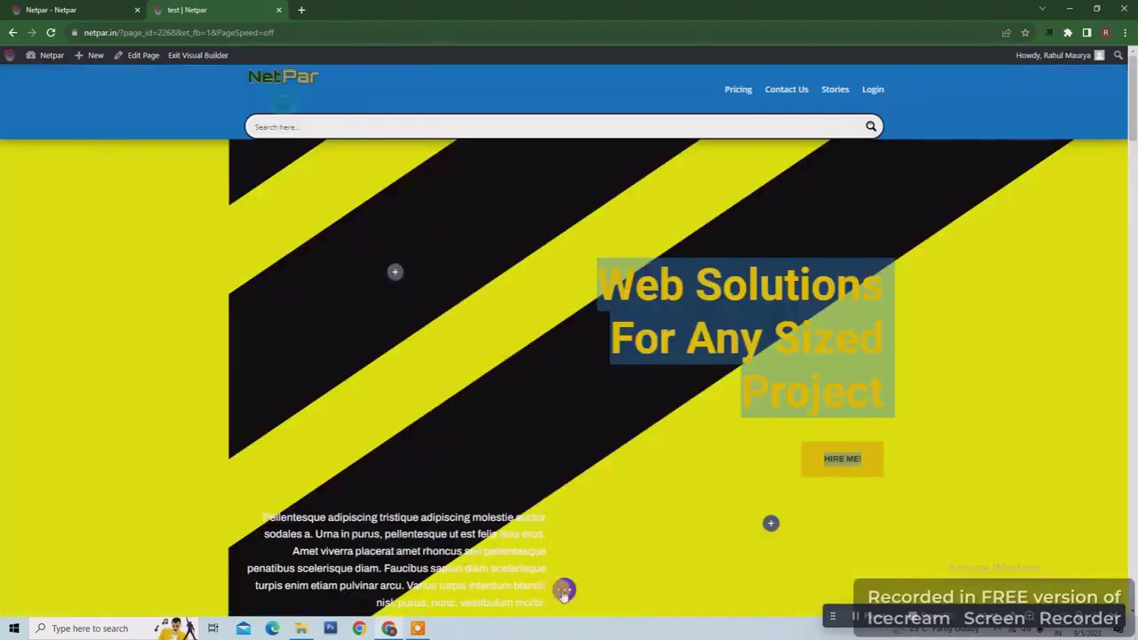
- Expand the page settings bar and visually increase the first section's top padding above the Web Solutions heading
{"action": "left_click", "coordinate": [564, 590]}
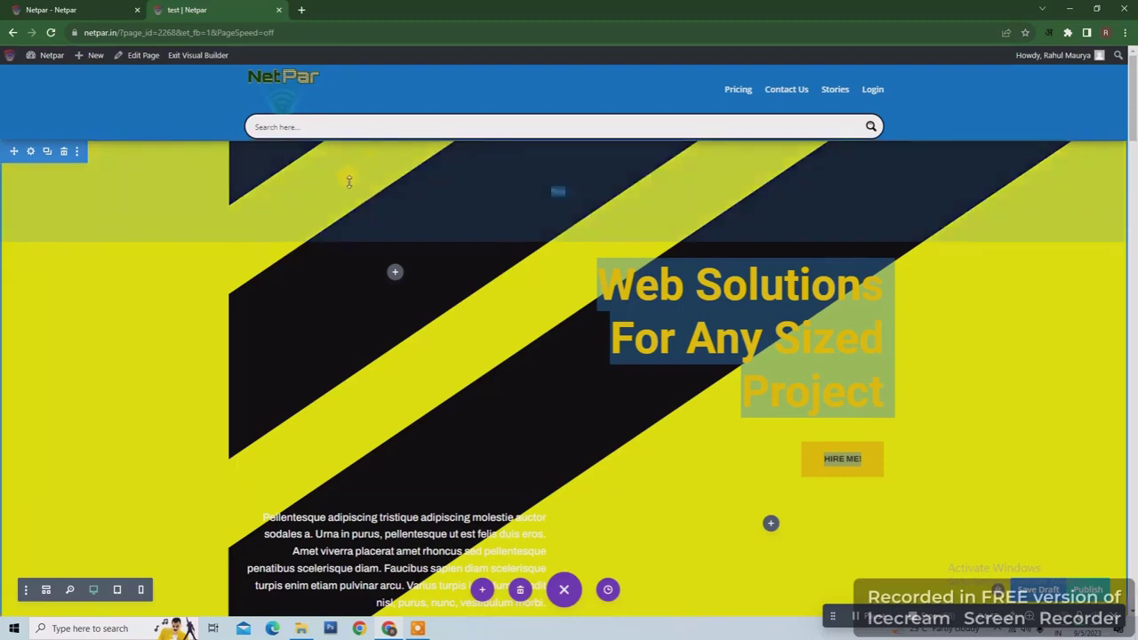
{"action": "left_click_drag", "start_coordinate": [324, 188], "coordinate": [272, 168]}
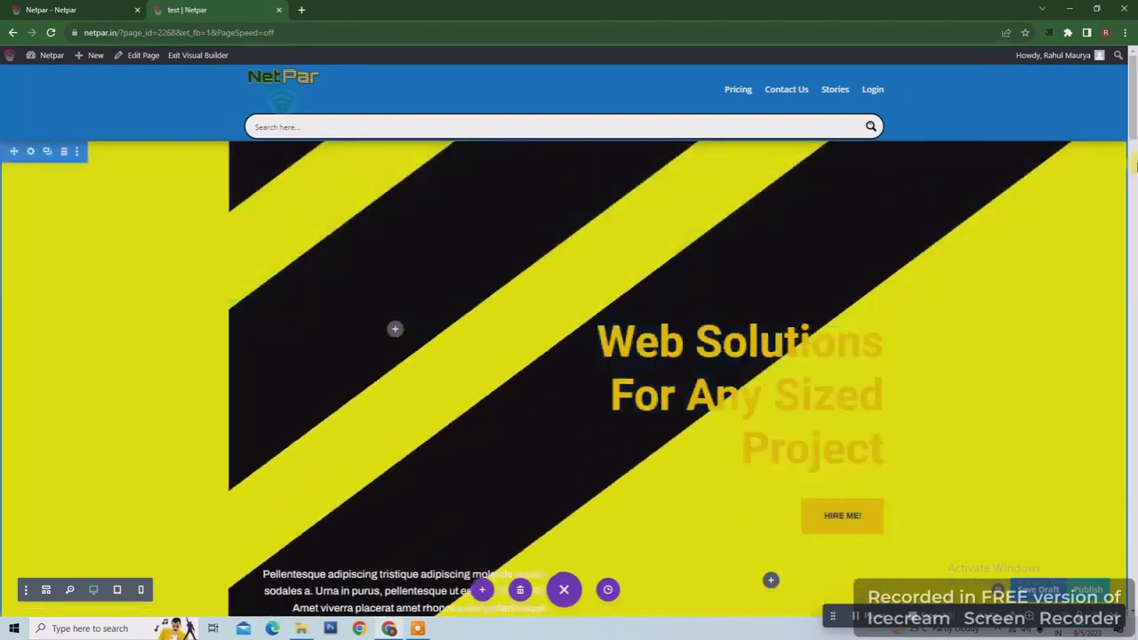
- Visually enlarge the vertical padding of the HIRE ME! button below the paragraph, and add bottom padding to that paragraph's text module
{"action": "scroll", "coordinate": [1131, 105], "scroll_direction": "down", "scroll_amount": 3}
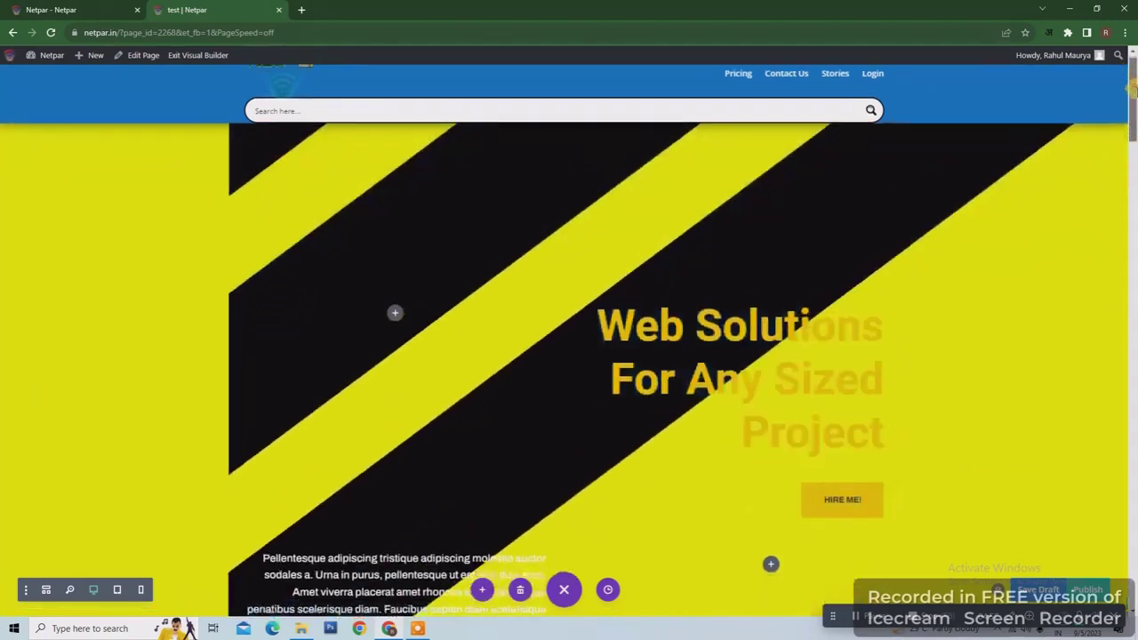
{"action": "scroll", "coordinate": [569, 320], "scroll_direction": "down", "scroll_amount": 2}
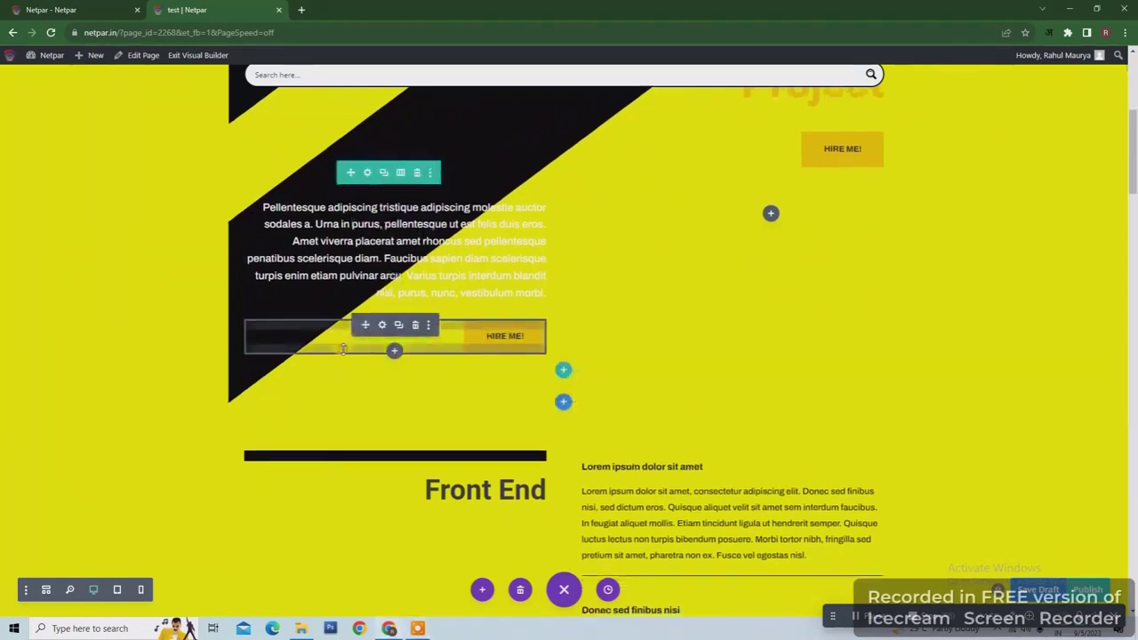
{"action": "left_click_drag", "start_coordinate": [343, 350], "coordinate": [343, 370]}
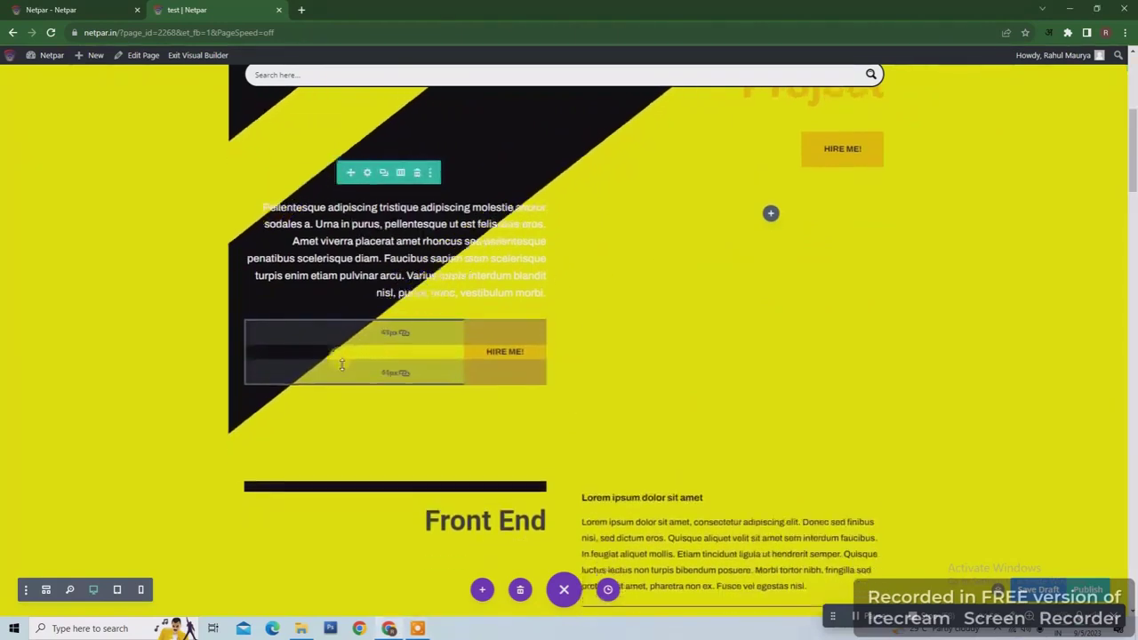
{"action": "left_click_drag", "start_coordinate": [365, 323], "coordinate": [371, 186]}
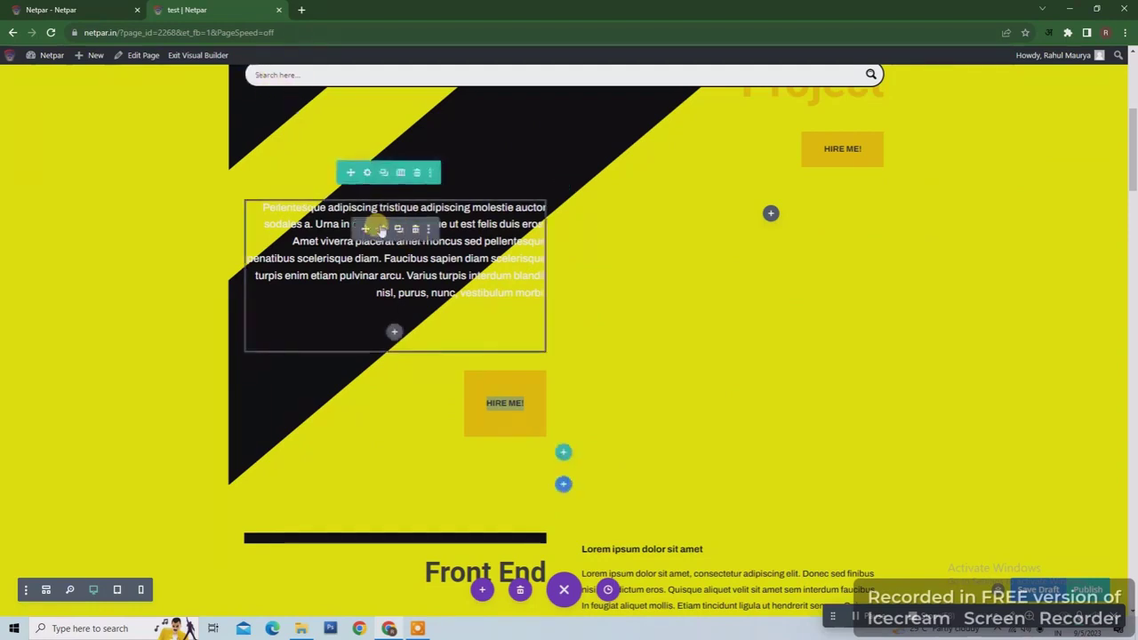
- Review the design options in the Pellentesque paragraph's Text Settings and close them
{"action": "left_click", "coordinate": [378, 227]}
{"action": "left_click", "coordinate": [144, 138]}
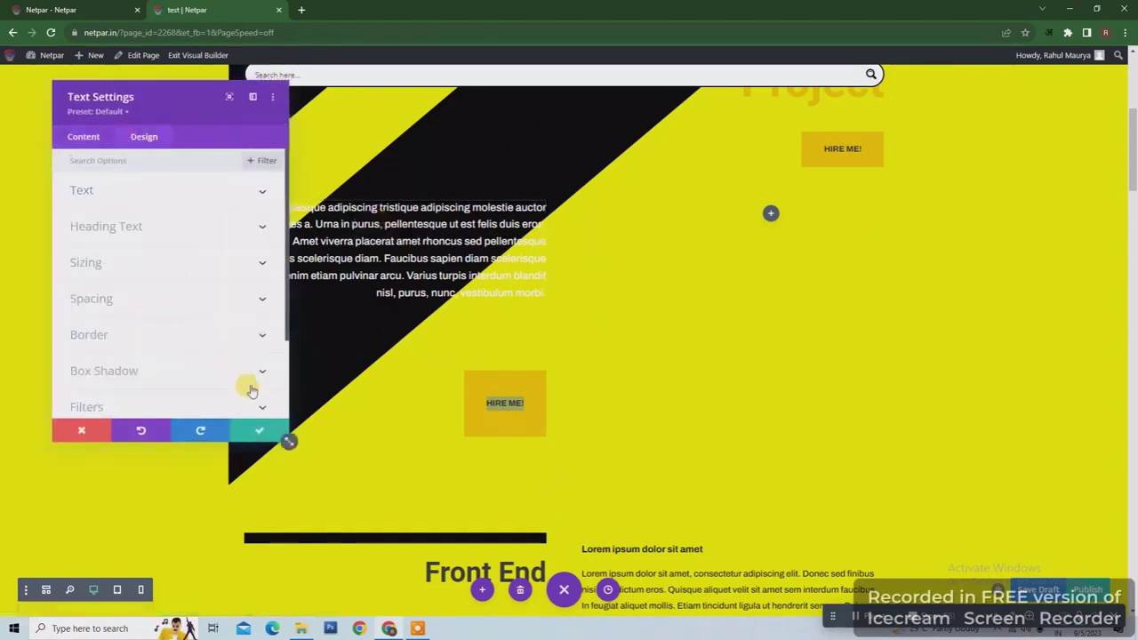
{"action": "left_click", "coordinate": [258, 432]}
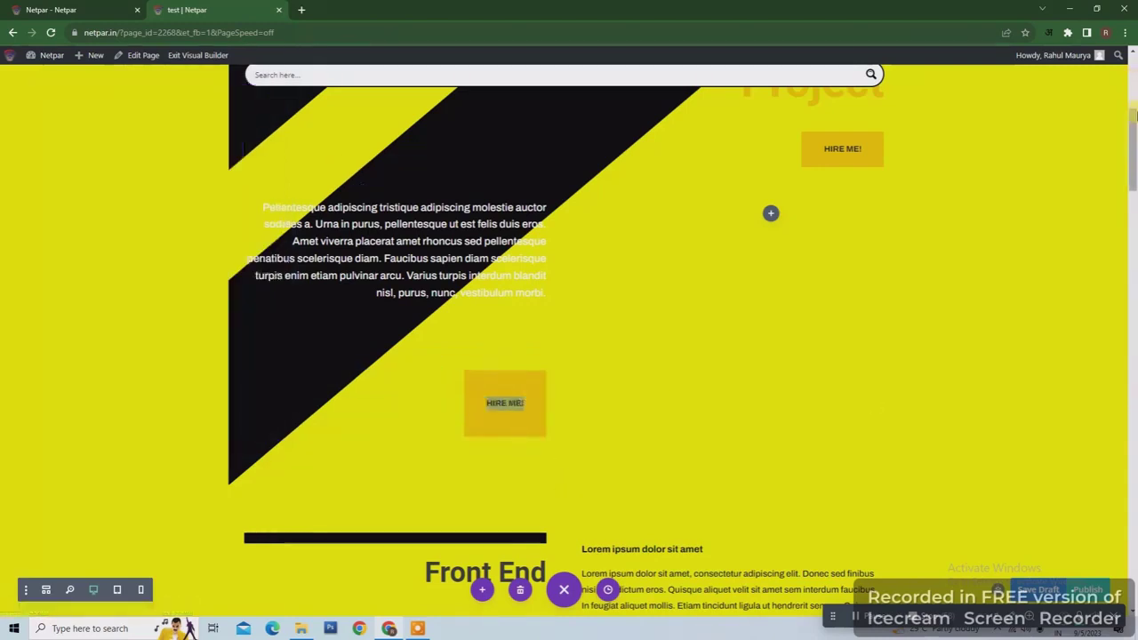
- Visually increase the top padding and left padding of the Front End row, narrowing its columns
{"action": "left_click_drag", "start_coordinate": [1133, 98], "coordinate": [1133, 171]}
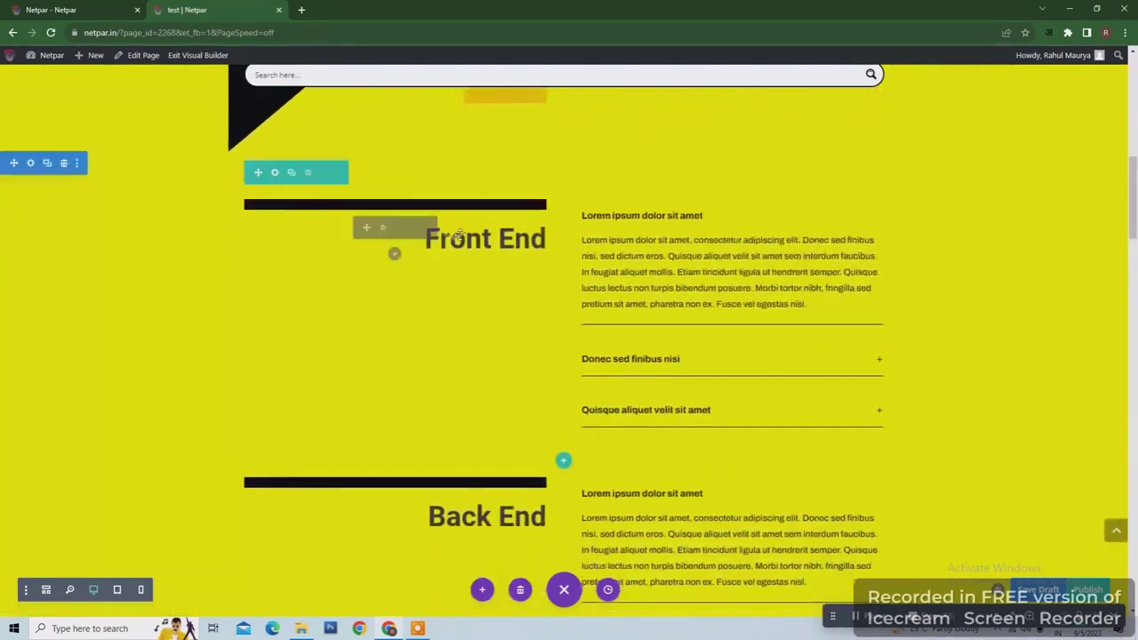
{"action": "left_click_drag", "start_coordinate": [472, 190], "coordinate": [482, 253]}
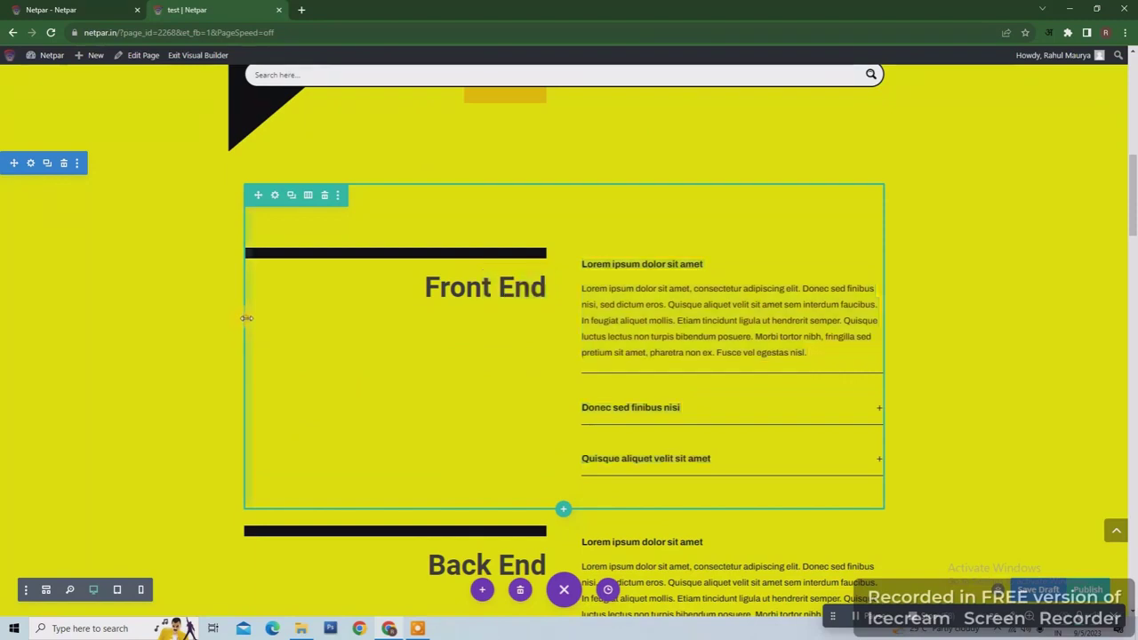
{"action": "left_click_drag", "start_coordinate": [247, 317], "coordinate": [533, 320]}
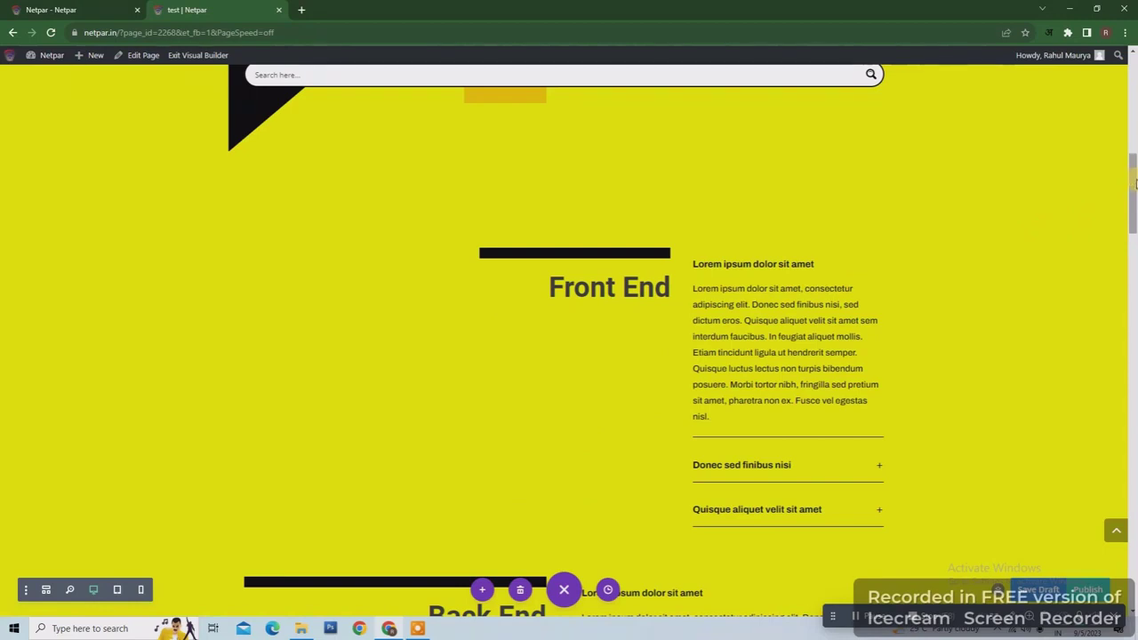
- Restore the page to the Edited Text state of 3:55:32 PM from the editing history and save that choice
{"action": "left_click_drag", "start_coordinate": [1132, 185], "coordinate": [1133, 473]}
{"action": "left_click", "coordinate": [1116, 530]}
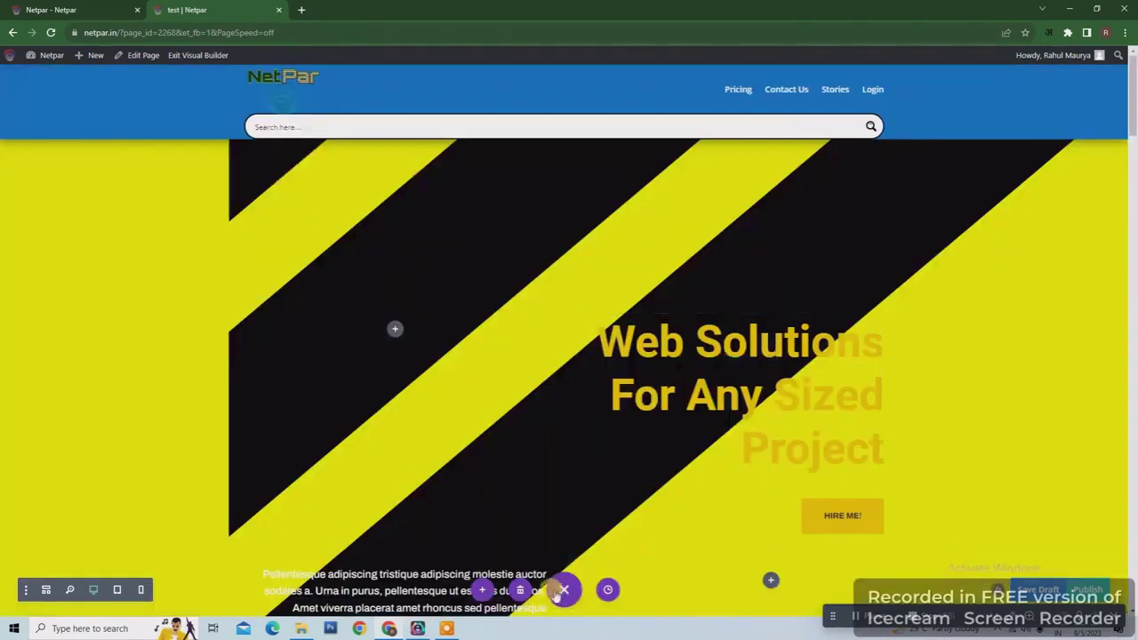
{"action": "left_click", "coordinate": [608, 591]}
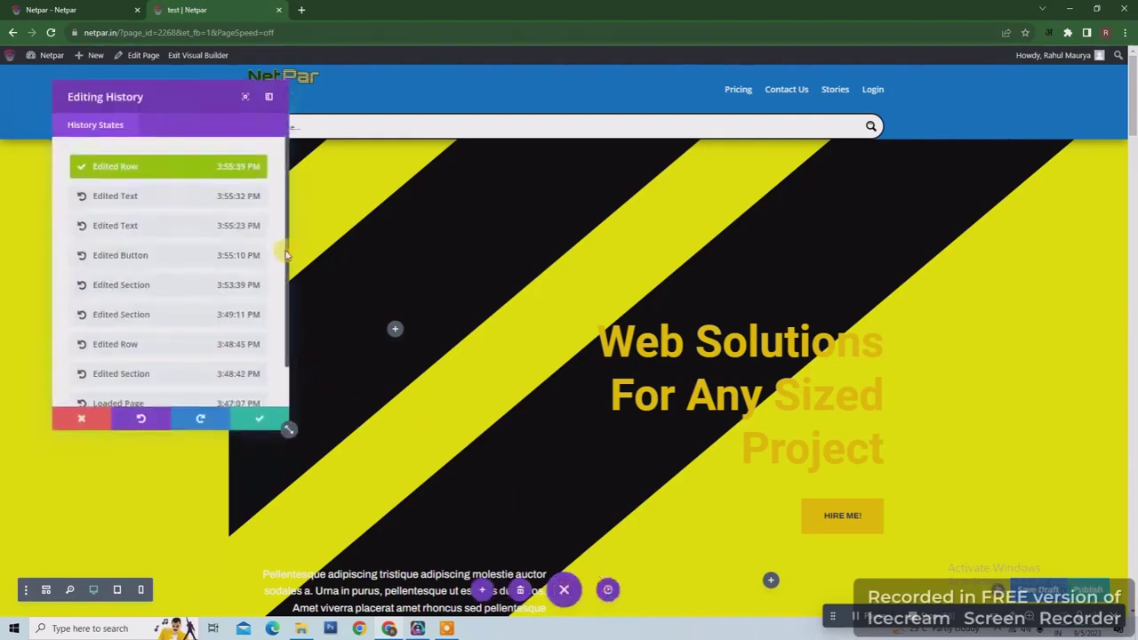
{"action": "left_click_drag", "start_coordinate": [287, 255], "coordinate": [287, 294]}
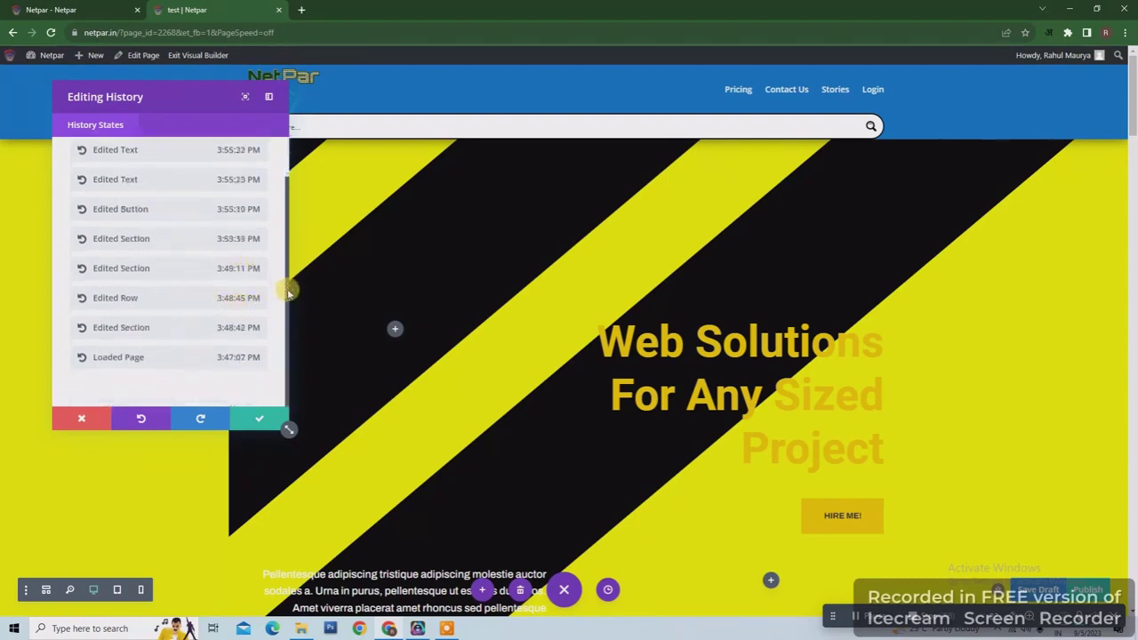
{"action": "left_click_drag", "start_coordinate": [287, 294], "coordinate": [280, 223]}
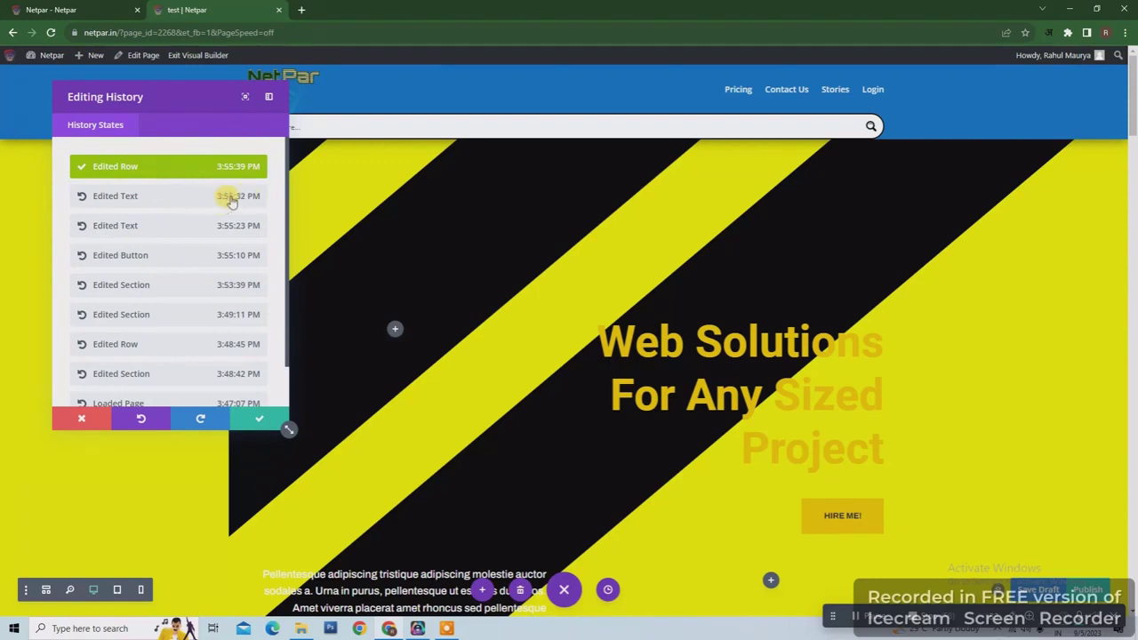
{"action": "left_click", "coordinate": [168, 197]}
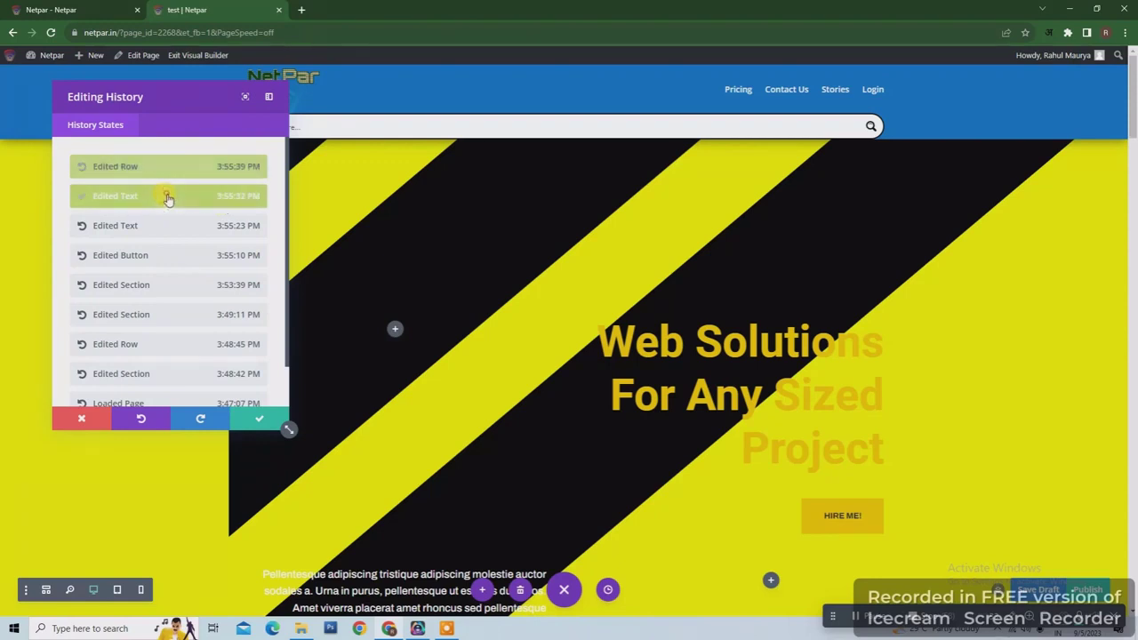
{"action": "left_click", "coordinate": [252, 418]}
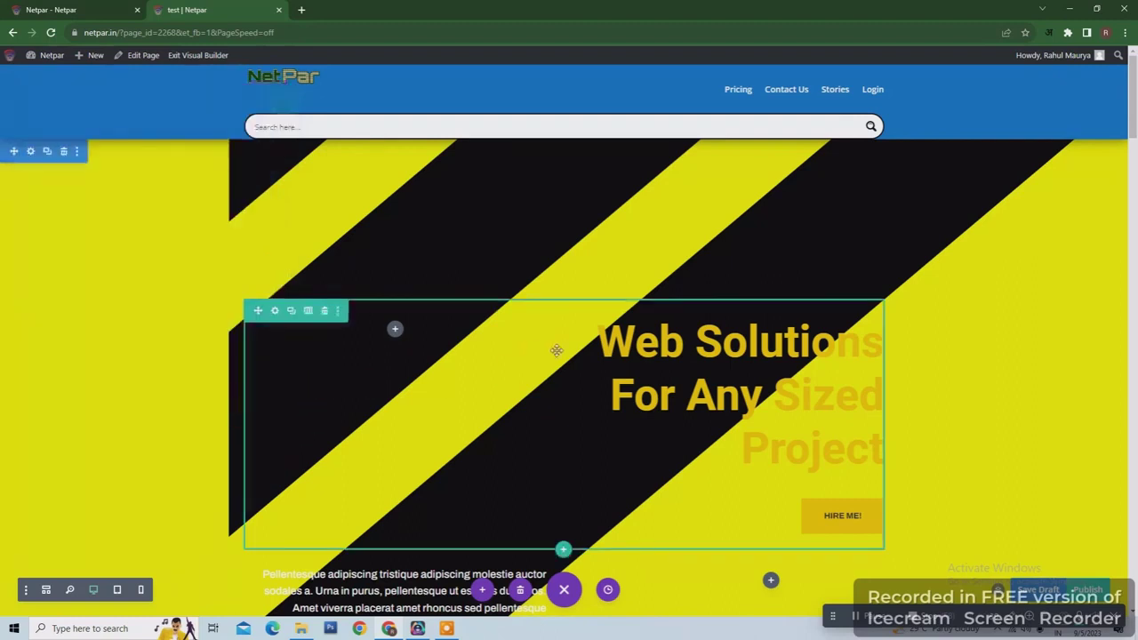
- Collapse the page settings bar and move its floating button to the lower-left corner of the page
{"action": "left_click", "coordinate": [561, 594]}
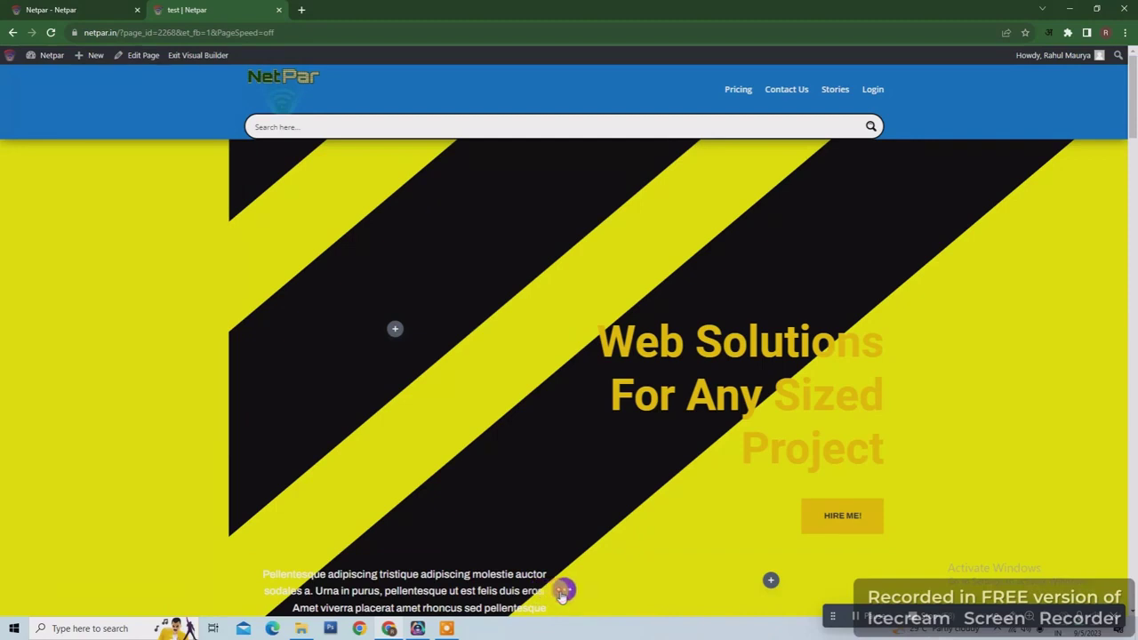
{"action": "left_click_drag", "start_coordinate": [563, 591], "coordinate": [67, 607]}
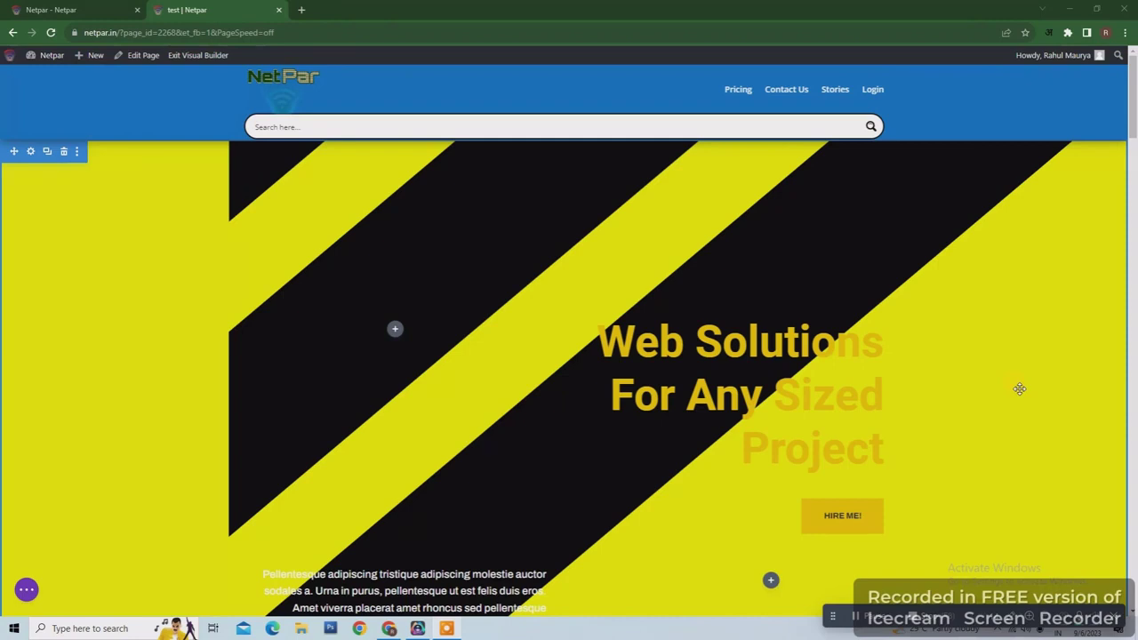
{"action": "left_click_drag", "start_coordinate": [1020, 389], "coordinate": [601, 260]}
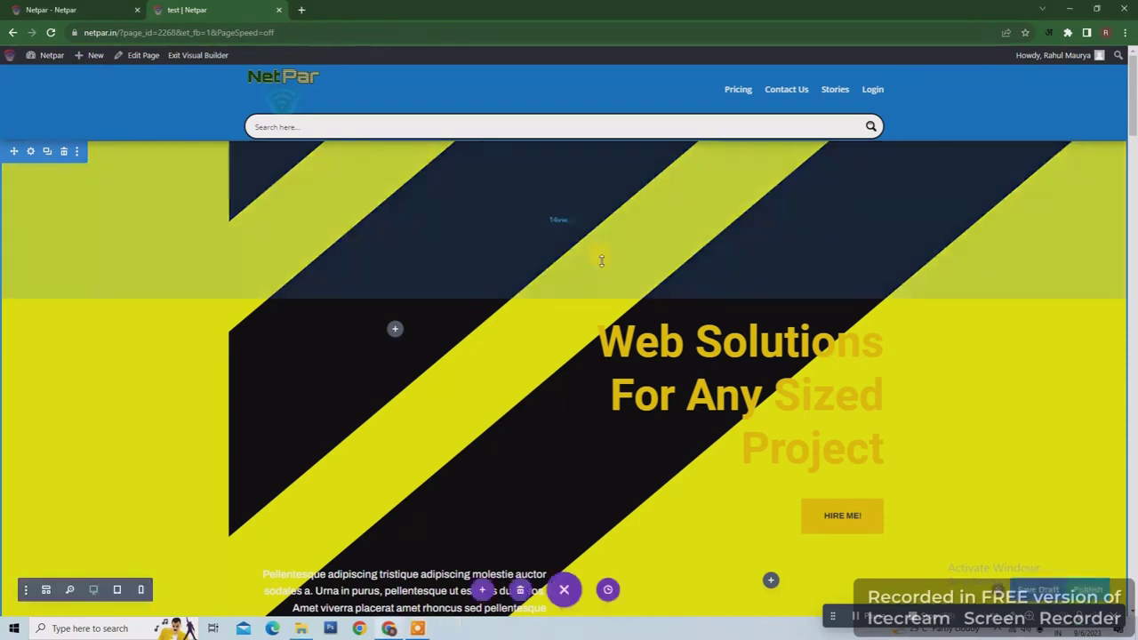